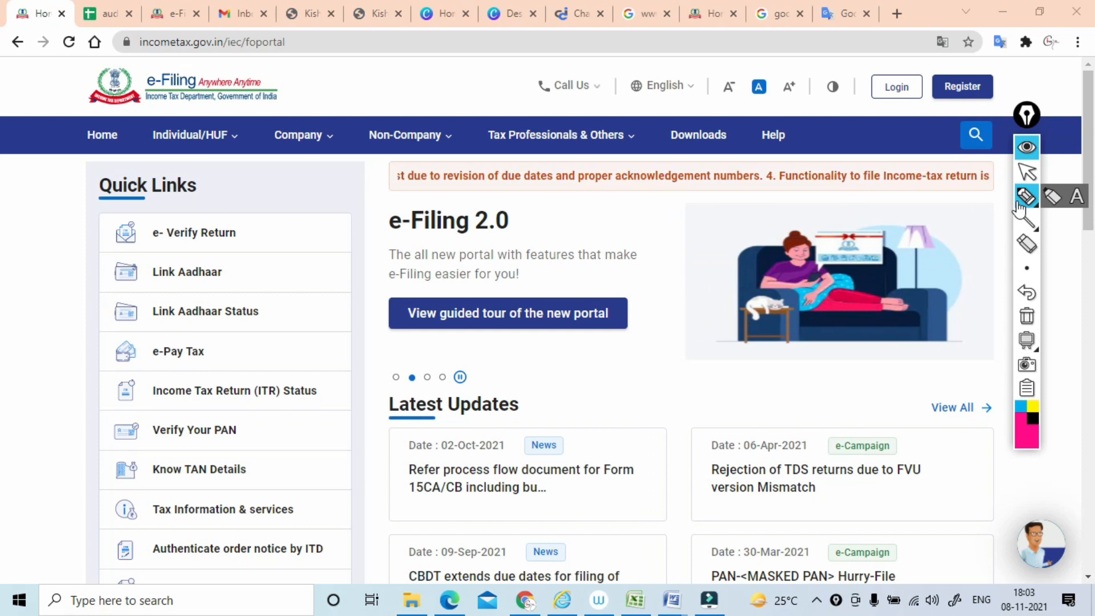
Handwrite boxed notes reading Tax Audit, 3CB-3CD and CA over the e-Filing portal's home page, and erase all the ink.
mouse_move(451, 230)
mouse_down()
mouse_move(466, 242)
mouse_move(485, 219)
mouse_up()
mouse_move(534, 176)
mouse_down()
mouse_move(573, 178)
mouse_move(535, 163)
mouse_up()
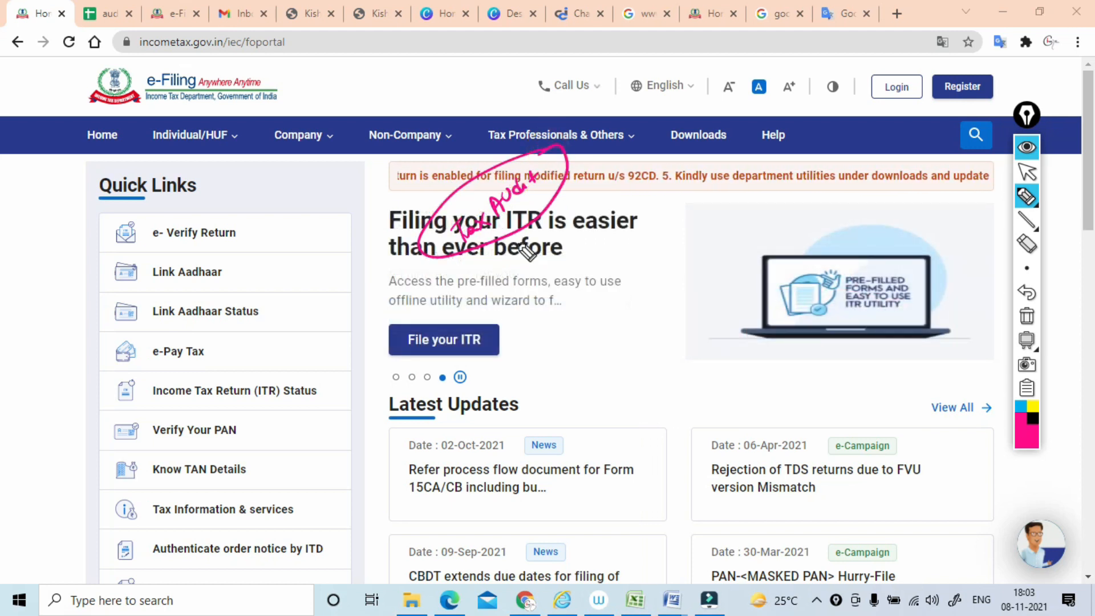
mouse_move(544, 268)
mouse_down()
mouse_move(576, 240)
mouse_move(584, 248)
mouse_move(587, 220)
mouse_move(606, 203)
mouse_up()
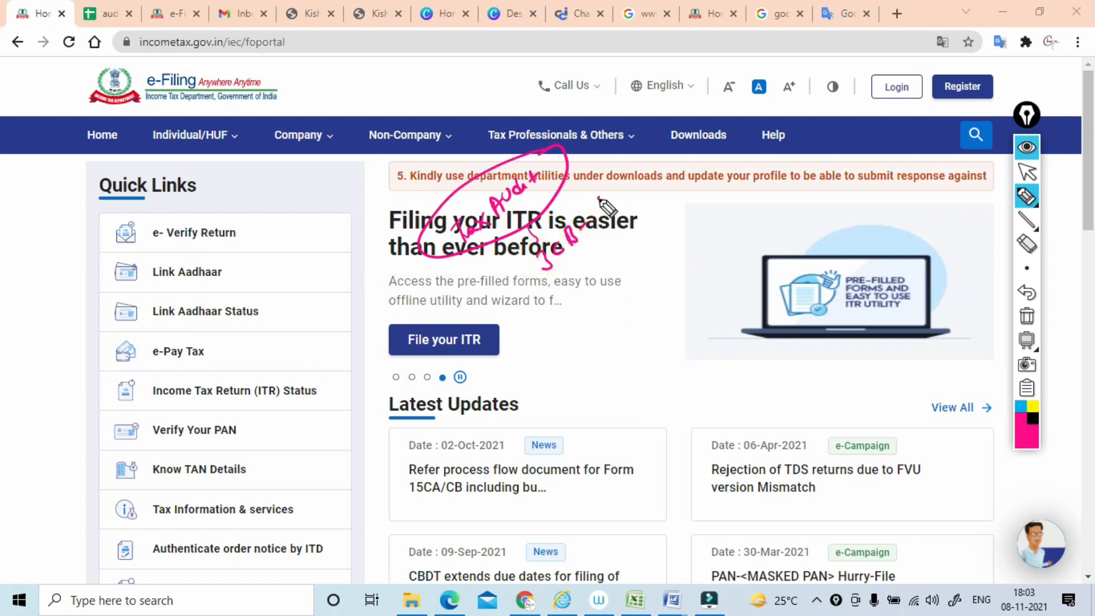
mouse_move(514, 297)
mouse_down()
mouse_move(513, 259)
mouse_move(667, 224)
mouse_move(525, 302)
mouse_up()
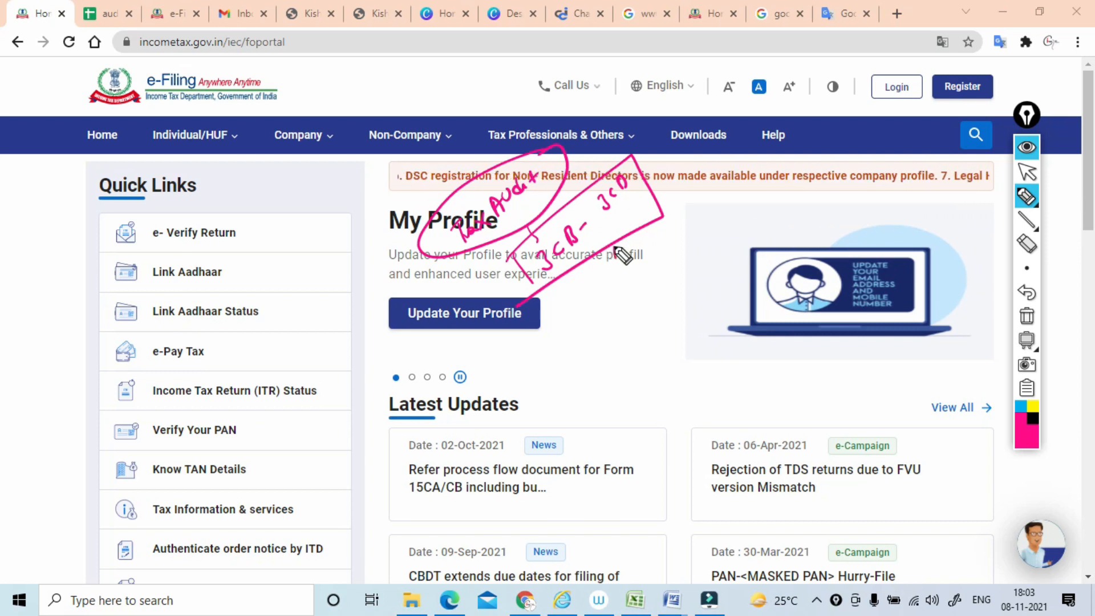
mouse_move(627, 266)
mouse_down()
mouse_move(626, 294)
mouse_move(653, 251)
mouse_move(614, 309)
mouse_up()
drag(657, 222, 687, 209)
mouse_move(702, 175)
mouse_down()
mouse_move(700, 192)
mouse_move(709, 171)
mouse_move(728, 166)
mouse_move(707, 208)
mouse_up()
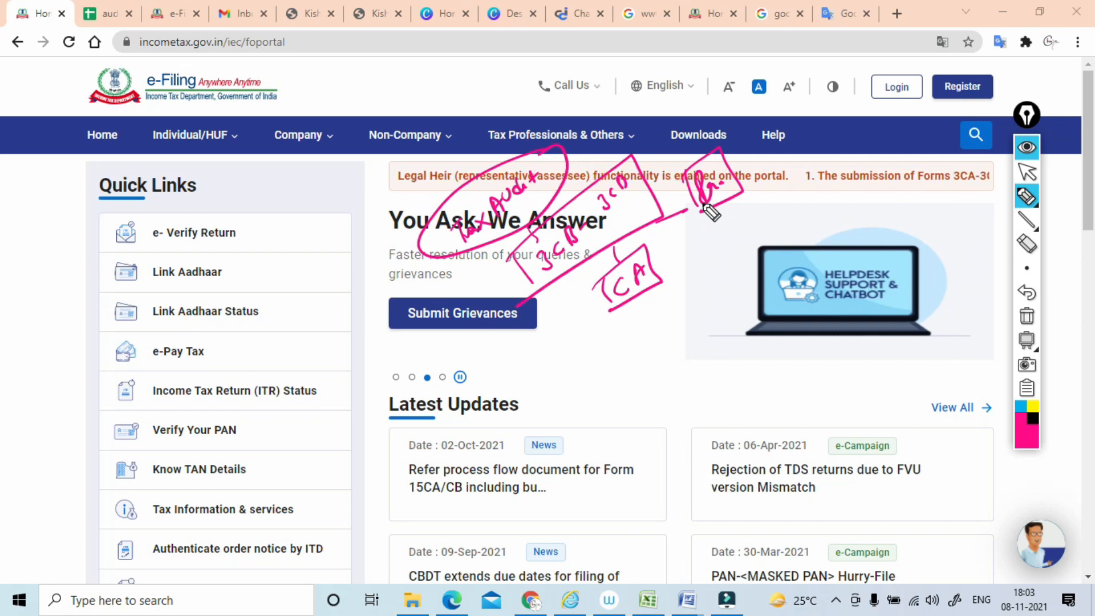
mouse_move(787, 146)
mouse_down()
mouse_move(780, 122)
mouse_move(767, 150)
mouse_move(818, 142)
mouse_move(767, 161)
mouse_move(788, 152)
mouse_up()
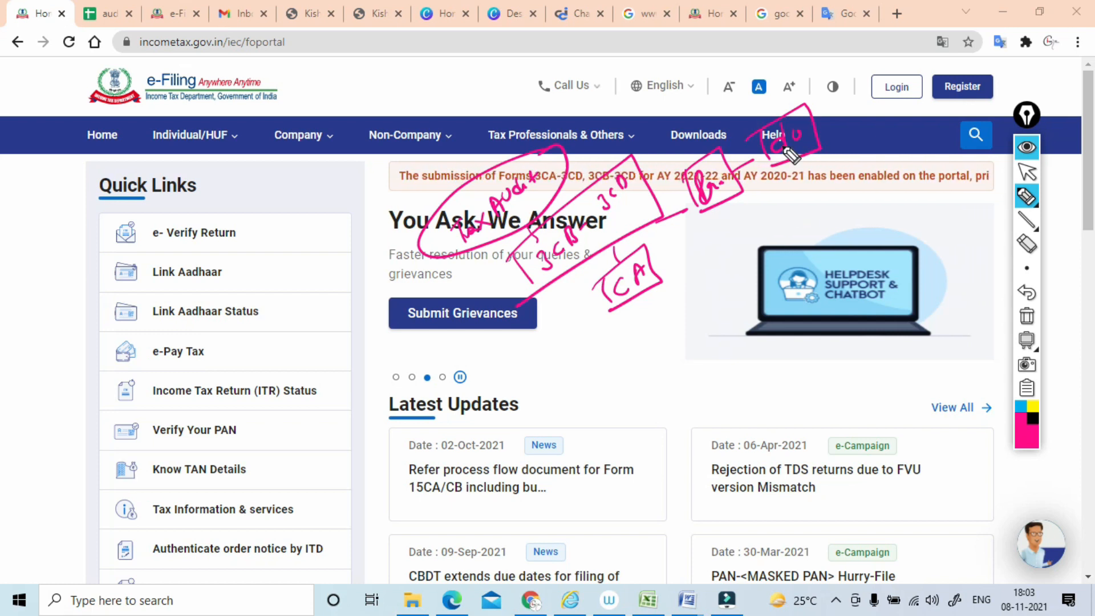
click(1027, 317)
click(1027, 173)
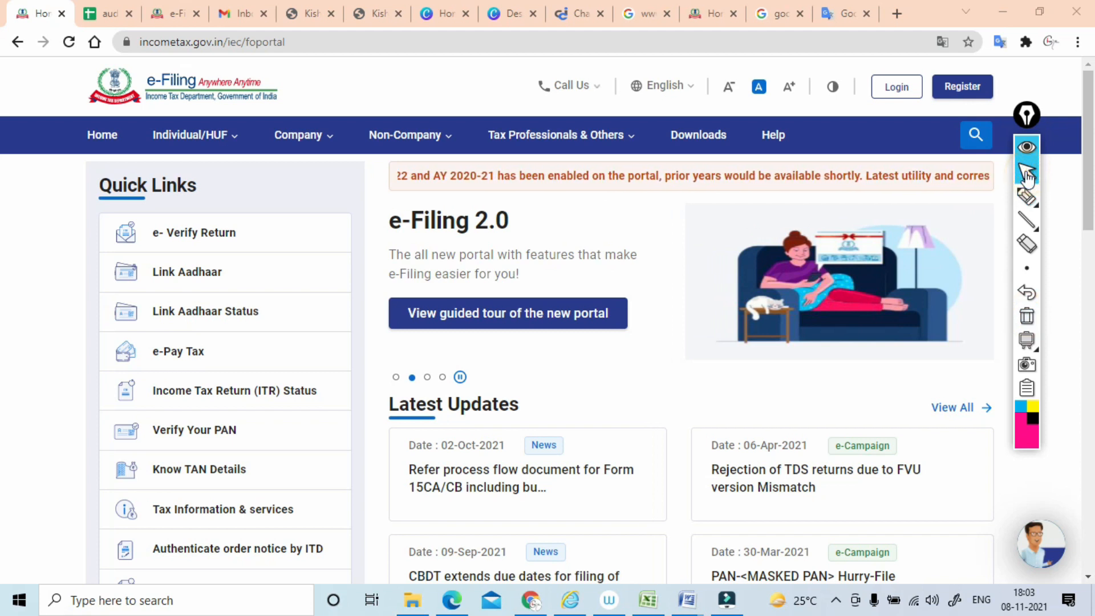
Open the portal's income tax forms downloads at the Common Offline Utilities section.
click(689, 136)
scroll(188, 270, down, 1)
click(181, 263)
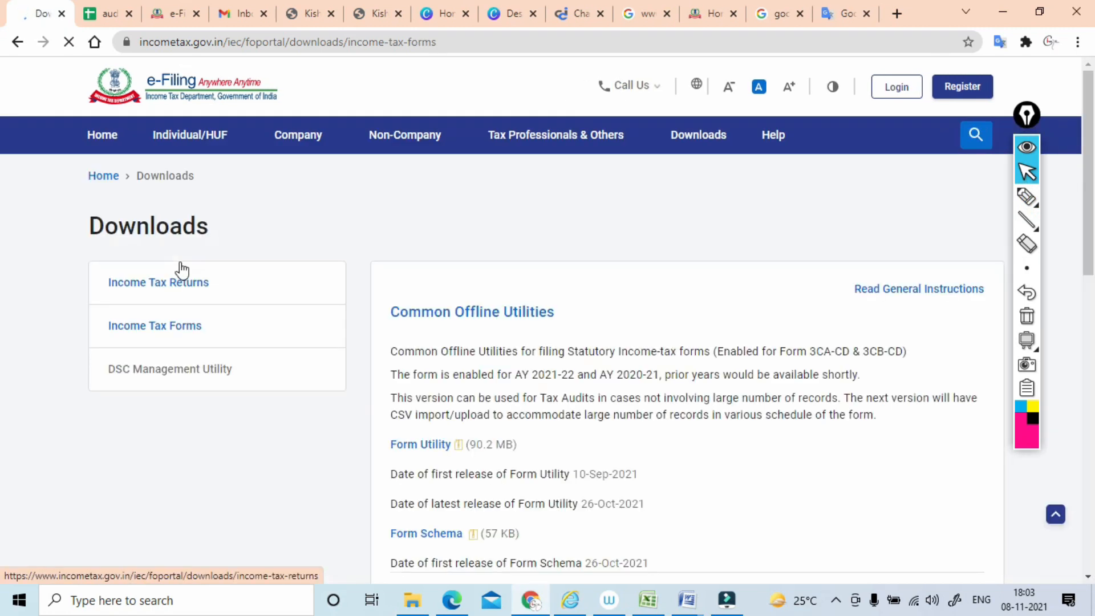
scroll(180, 269, down, 2)
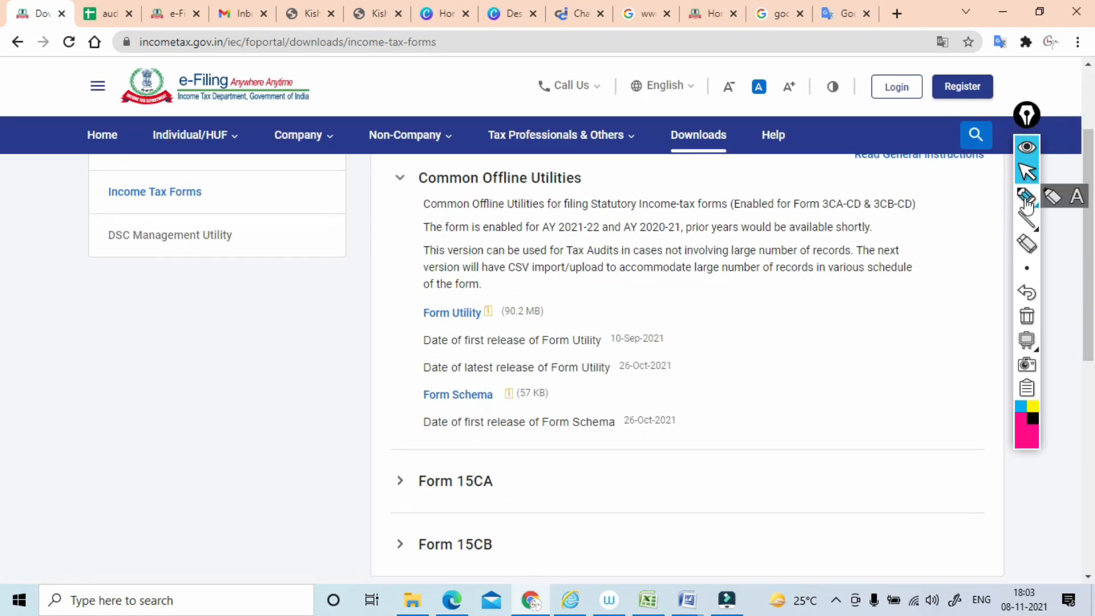
Circle the Form Utility download link with the pen, and erase the marking.
click(1027, 197)
mouse_move(505, 291)
mouse_down()
mouse_move(391, 320)
mouse_move(468, 295)
mouse_up()
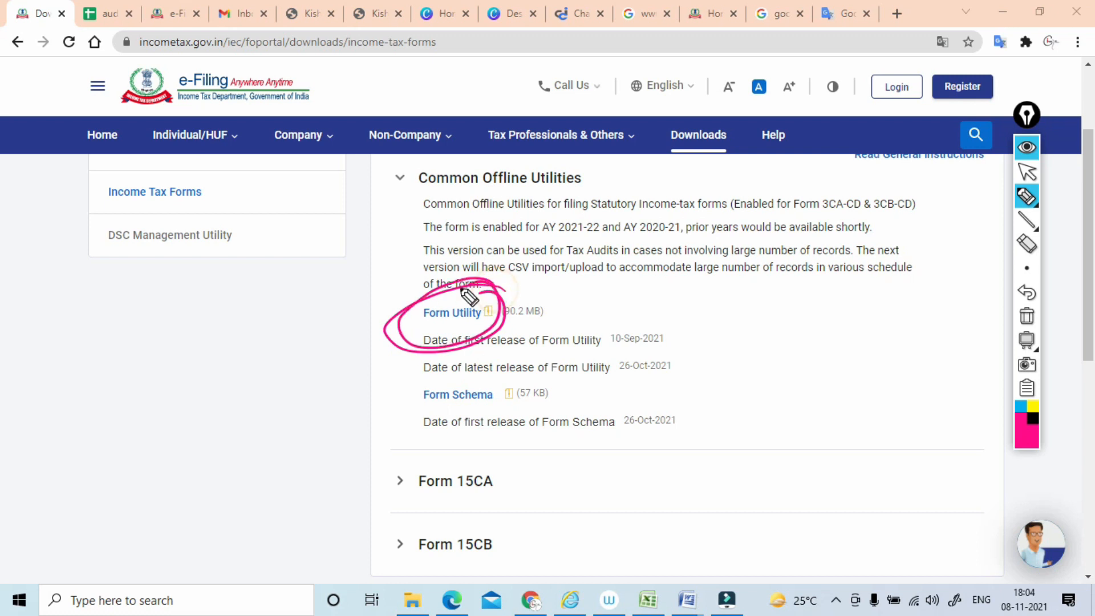
click(1027, 316)
click(1029, 174)
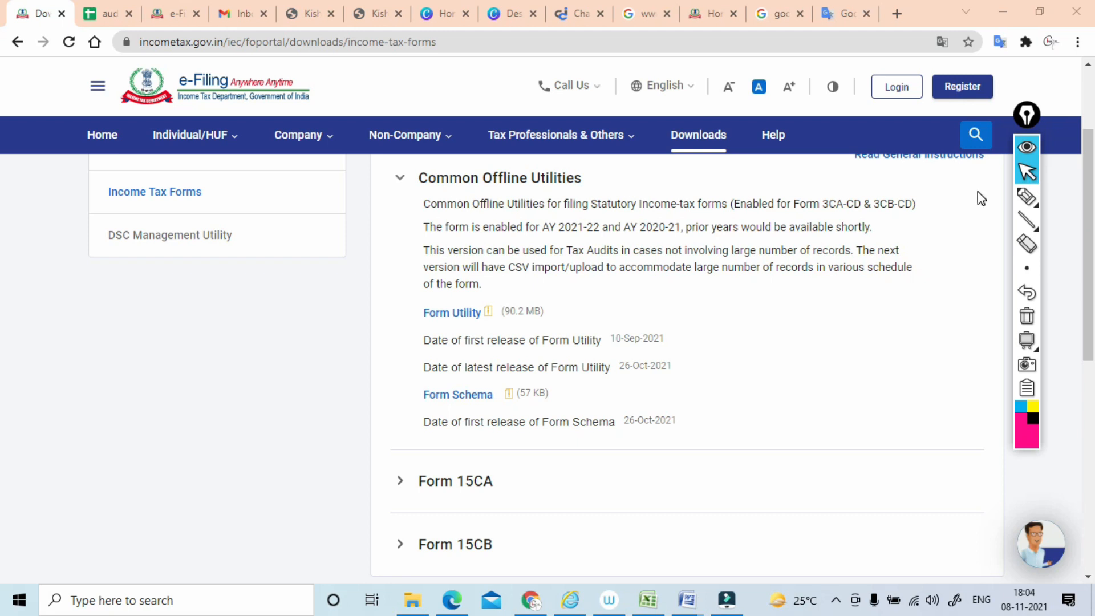
Switch to the tax audit utility folder in File Explorer.
key(alt+Tab)
key(alt+Tab)
key(alt+Tab)
key(alt+Tab)
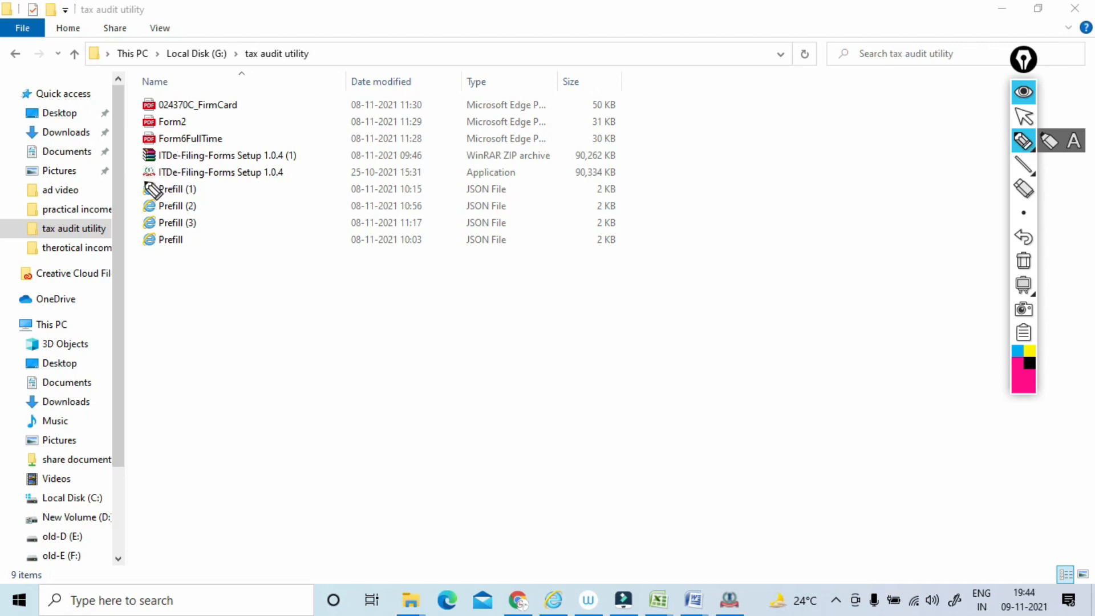
Mark the ITDe-Filing-Forms Setup 1.0.4 (1) ZIP archive and its extracted application with the pen, and erase the ink.
mouse_move(143, 162)
mouse_down()
mouse_move(317, 151)
mouse_move(145, 160)
mouse_move(316, 113)
mouse_move(297, 104)
mouse_up()
mouse_move(340, 136)
mouse_down()
mouse_move(341, 147)
mouse_move(349, 136)
mouse_move(290, 180)
mouse_up()
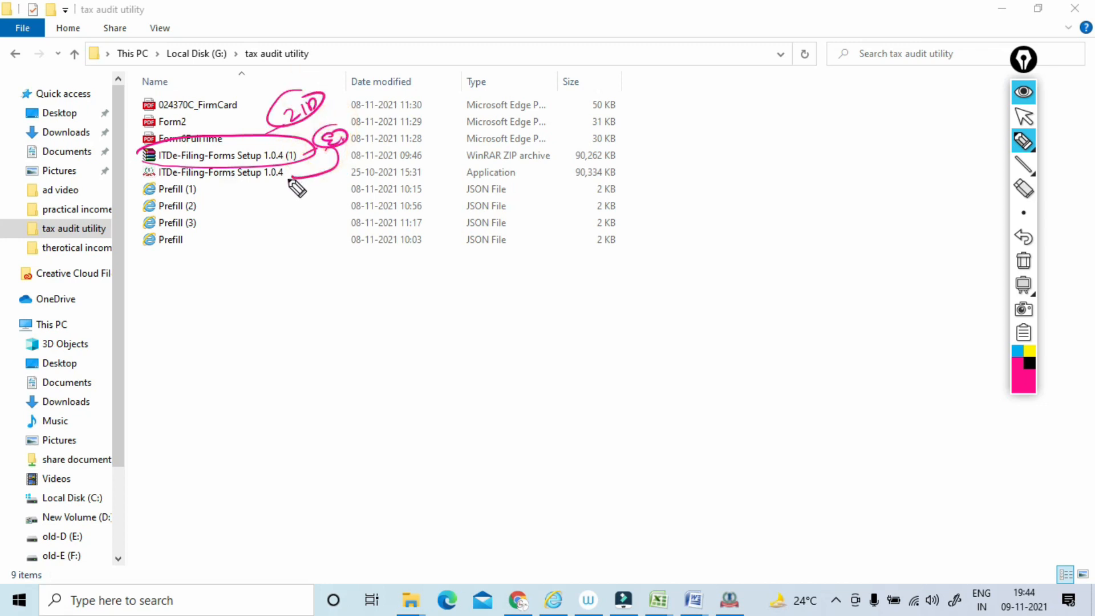
click(1023, 261)
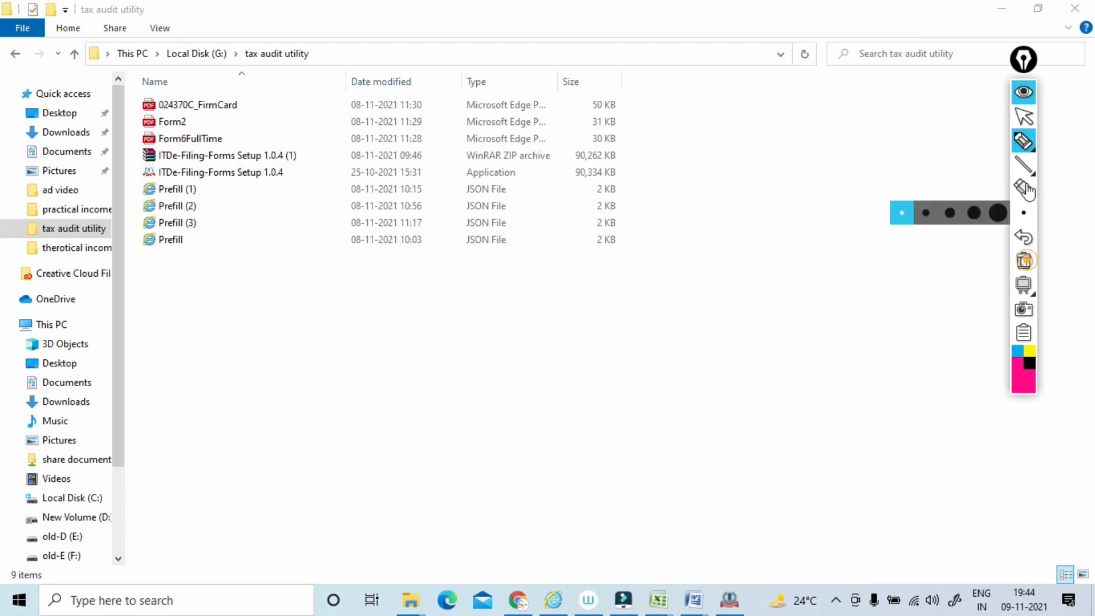
click(1024, 119)
Run the ITDe-Filing-Forms Setup 1.0.4 application as administrator and allow it to make changes.
click(240, 178)
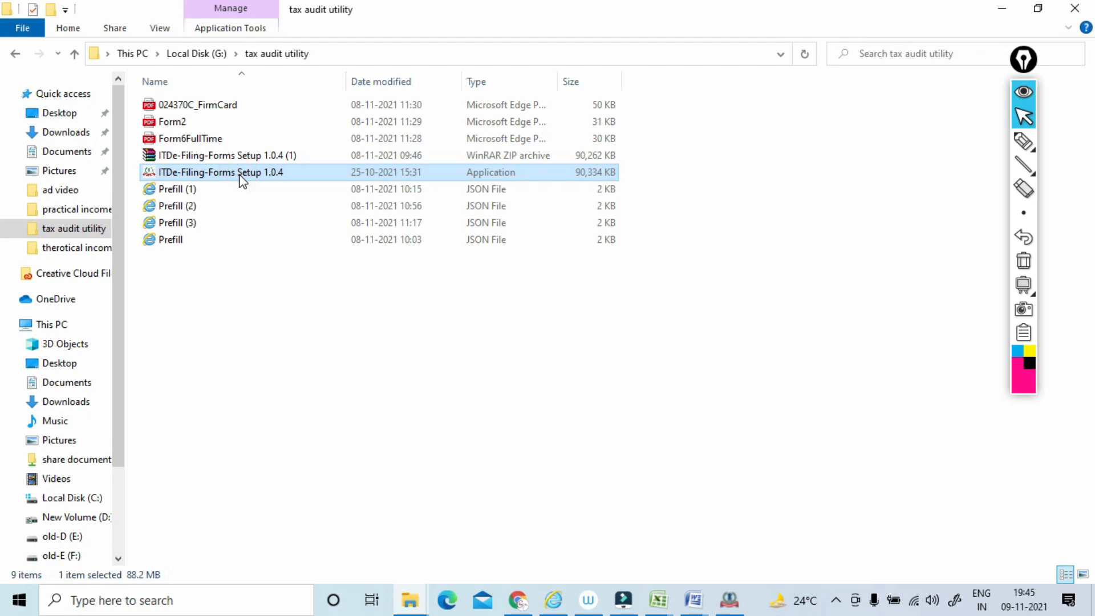
right_click(238, 174)
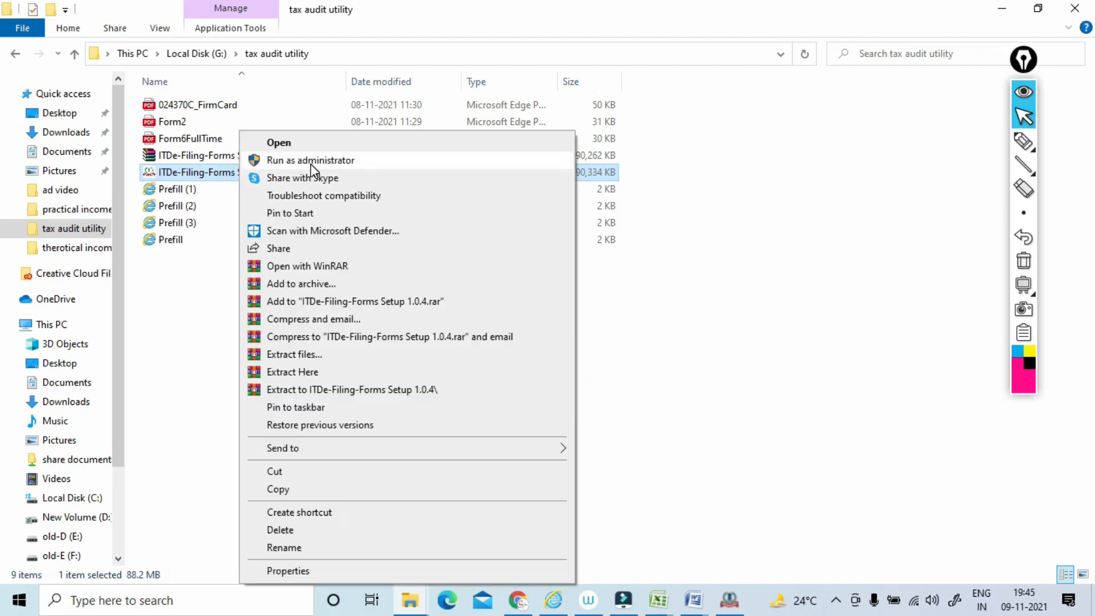
click(310, 162)
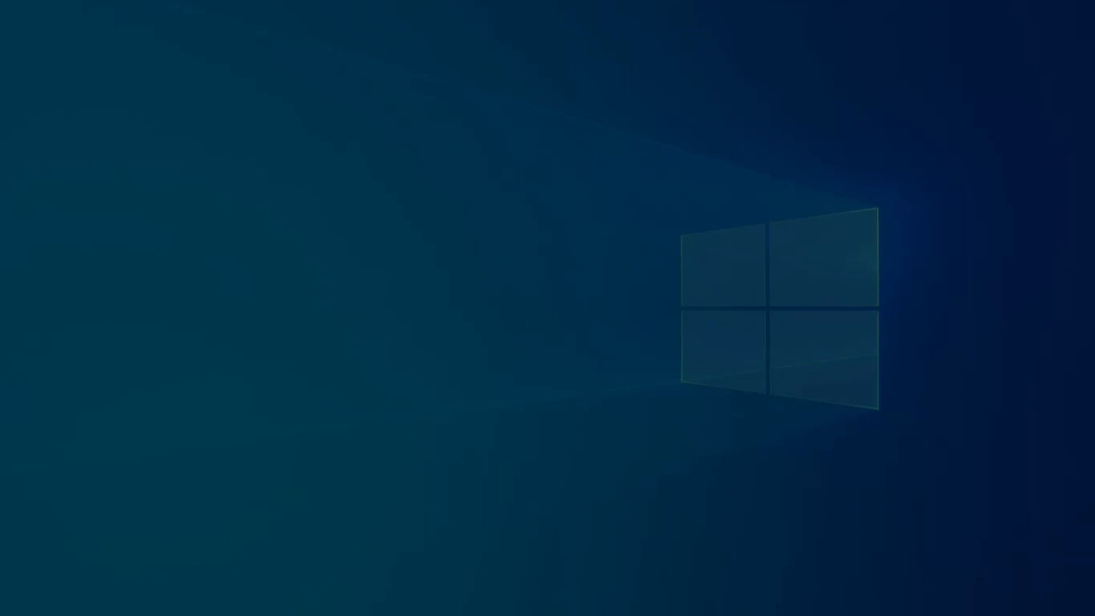
click(468, 397)
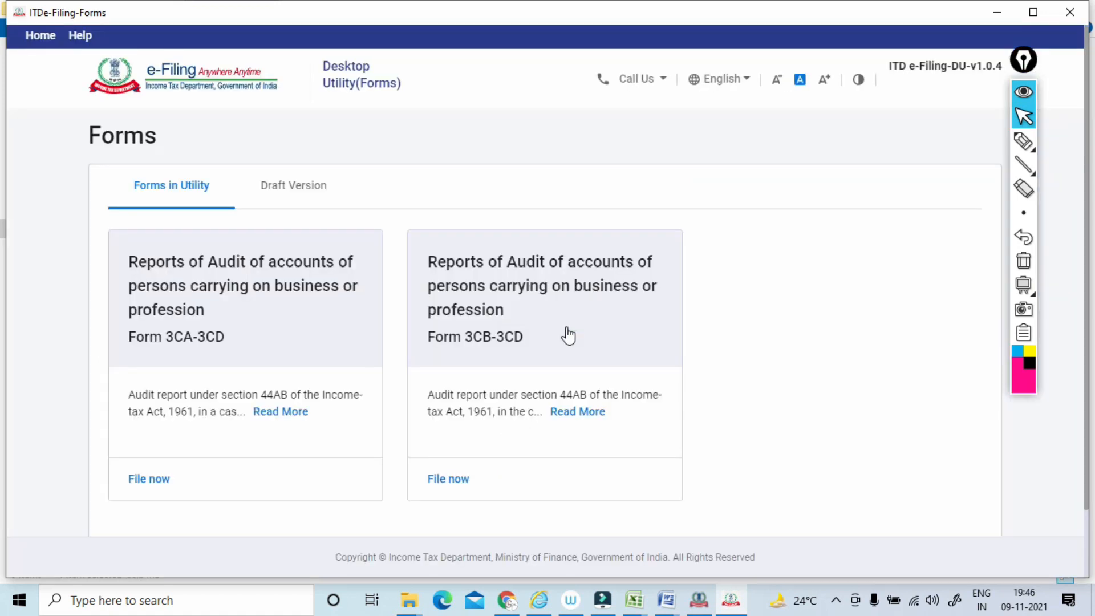
Mark the Form 3CA-3CD and Form 3CB-3CD cards with the pen, and erase the ink.
click(1023, 141)
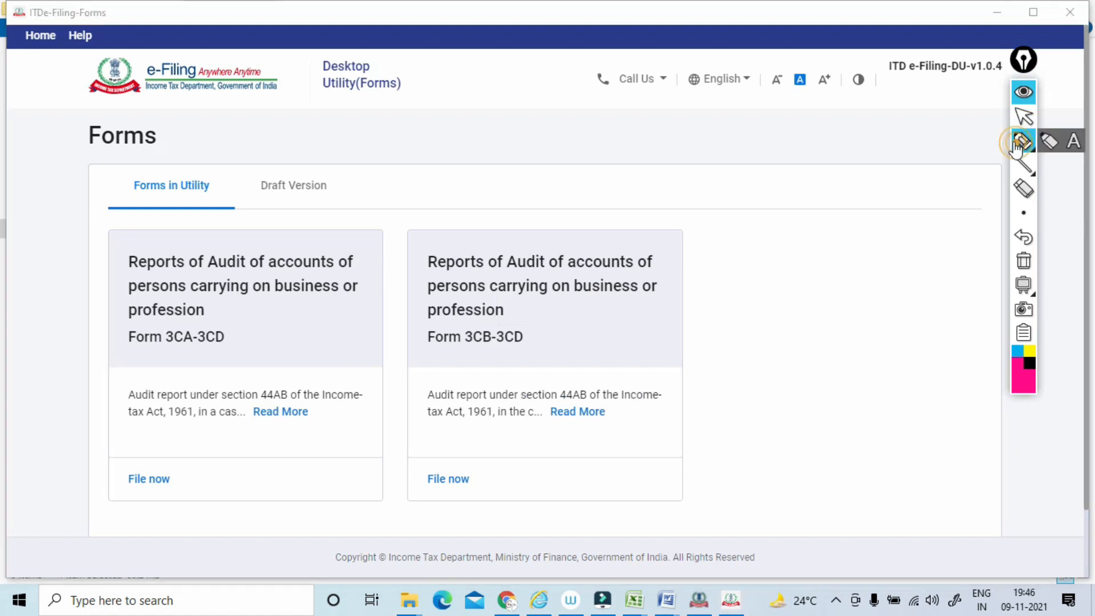
drag(244, 323, 221, 315)
mouse_move(502, 308)
mouse_down()
mouse_move(427, 337)
mouse_move(512, 315)
mouse_move(535, 236)
mouse_move(557, 247)
mouse_up()
mouse_move(550, 216)
mouse_down()
mouse_move(538, 218)
mouse_move(547, 231)
mouse_up()
mouse_move(465, 330)
mouse_down()
mouse_move(464, 313)
mouse_move(454, 332)
mouse_move(506, 324)
mouse_up()
click(1023, 261)
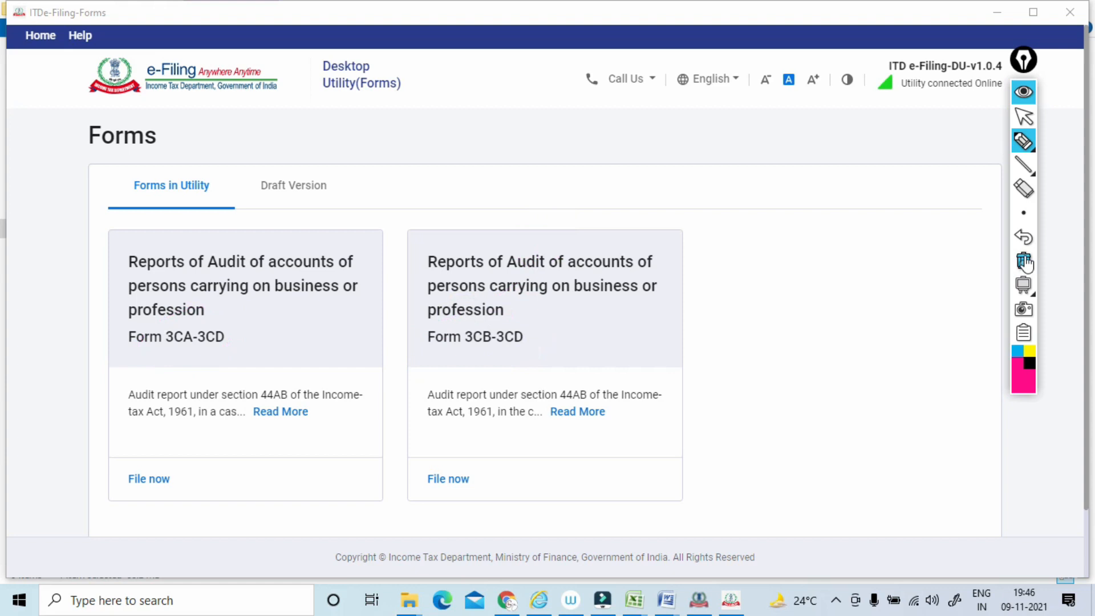
Start filing Form 3CB-3CD from the forms list.
click(1024, 118)
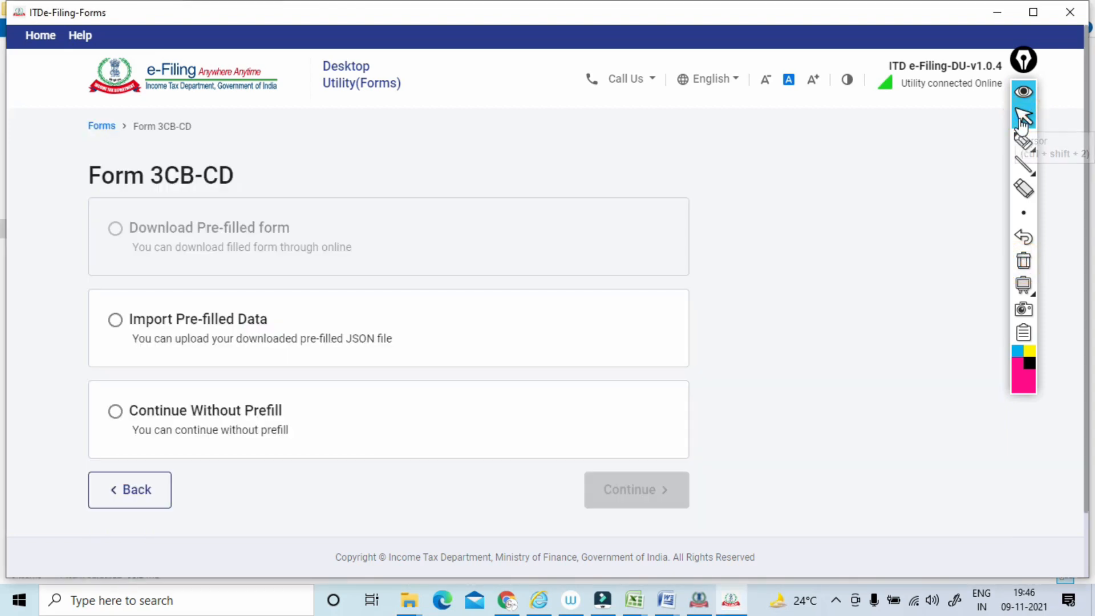
Circle and underline the Import Pre-filled Data and Continue Without Prefill options with the pen, and erase the ink.
click(1023, 140)
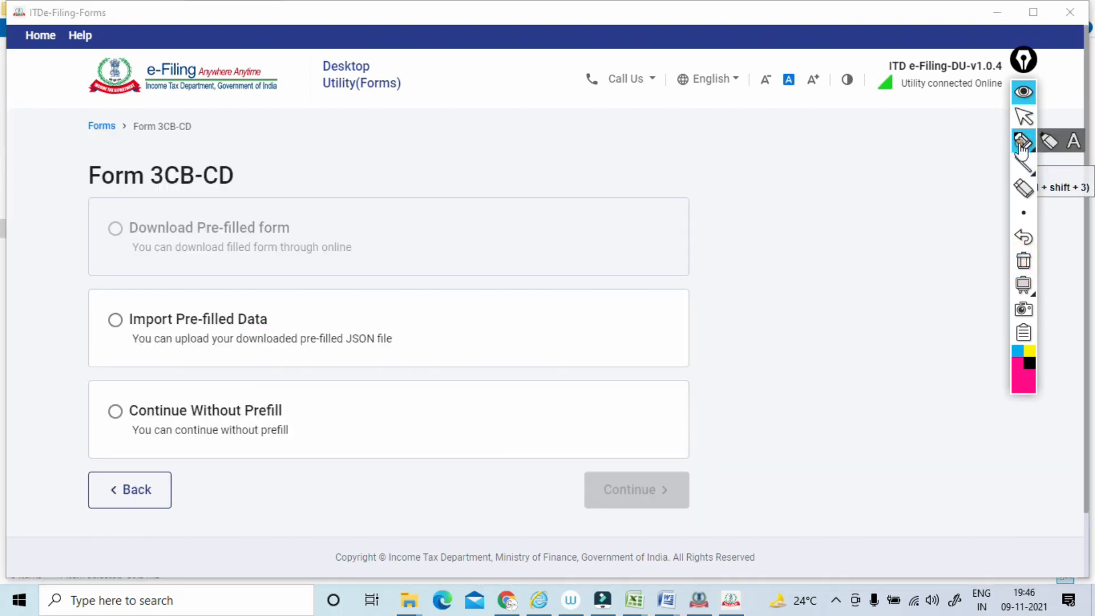
mouse_move(126, 297)
mouse_down()
mouse_move(136, 328)
mouse_move(129, 294)
mouse_up()
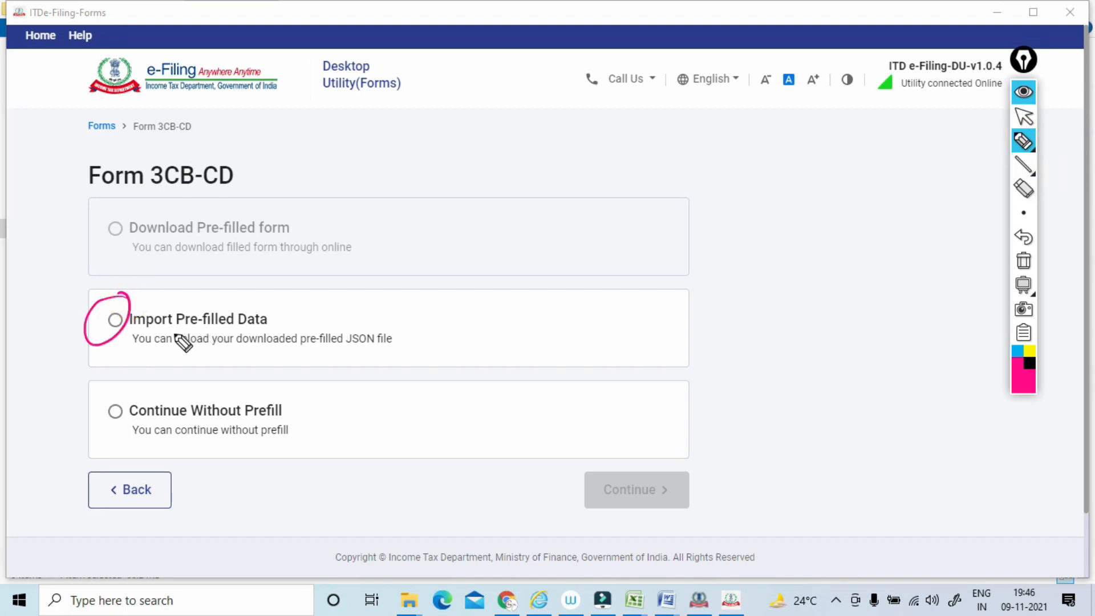
drag(180, 333, 264, 328)
mouse_move(136, 411)
mouse_down()
mouse_move(130, 379)
mouse_move(132, 411)
mouse_up()
drag(194, 435, 273, 422)
click(1023, 260)
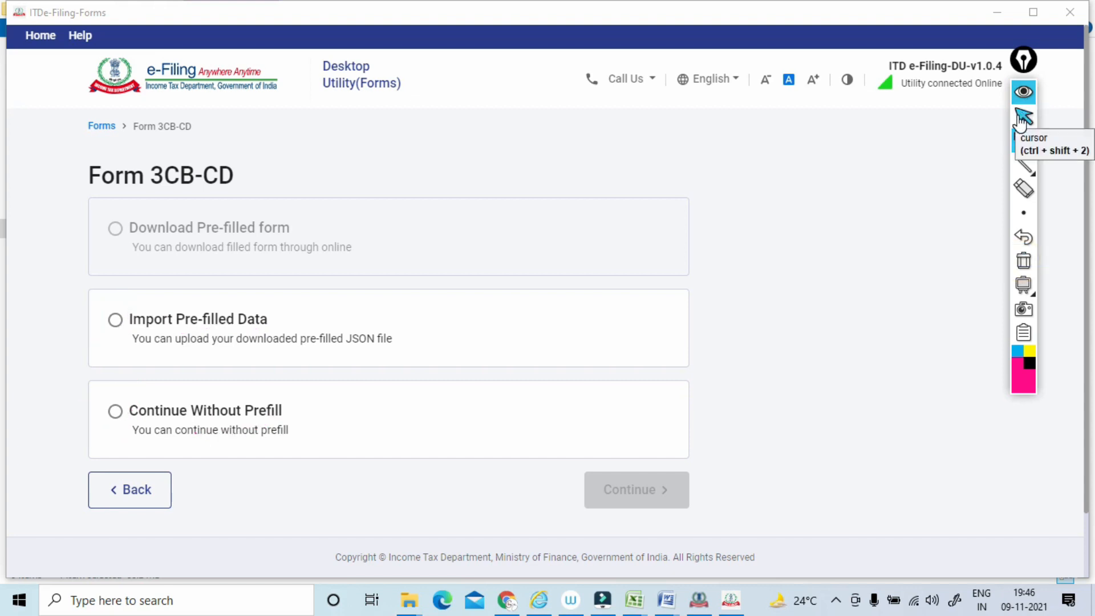
key(ctrl+shift+3)
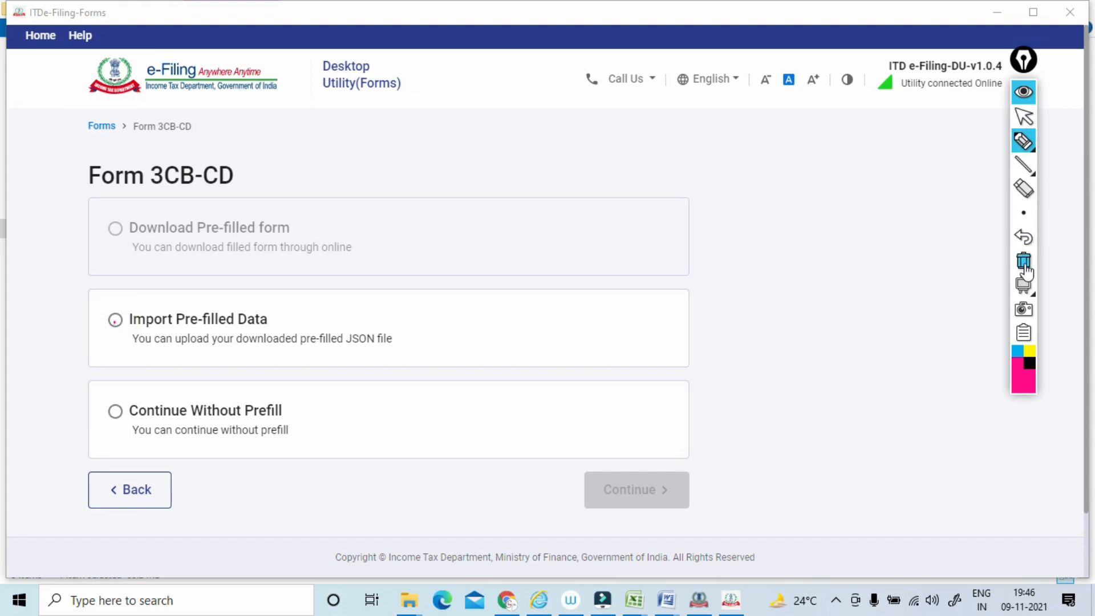
click(1023, 118)
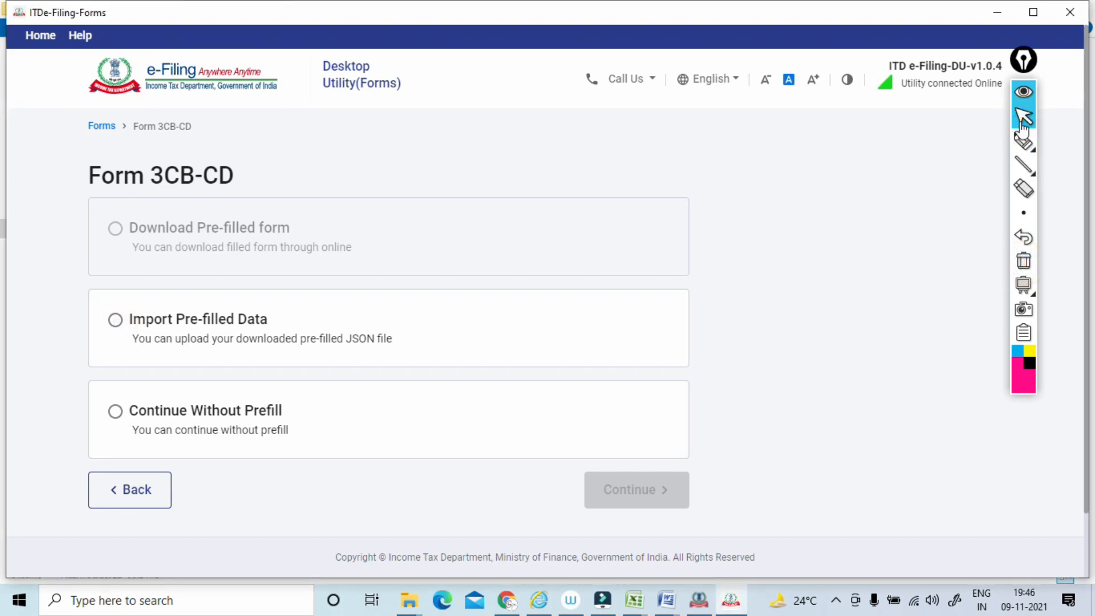
Choose Import Pre-filled Data for Form 3CB-CD and continue to its details page.
click(116, 320)
click(636, 490)
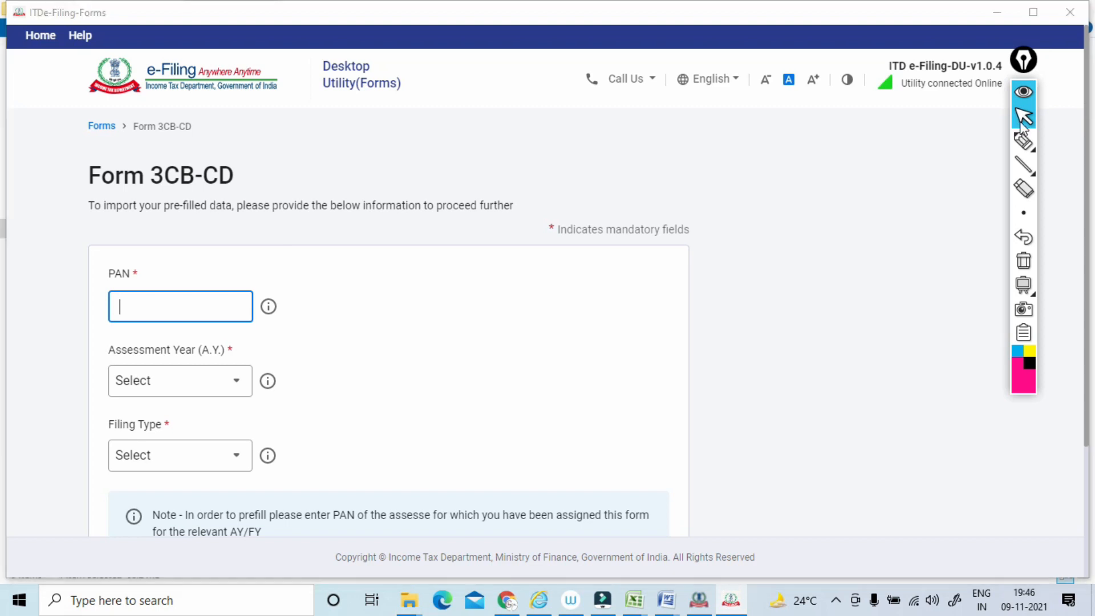
Copy the assessee's PAN from the SERVER computation document in Word and paste it into the PAN field of Form 3CB-CD.
key(alt+Tab)
key(alt+Tab)
key(alt+Tab)
key(alt+Tab)
key(alt+Tab)
key(alt+Tab)
key(alt+Tab)
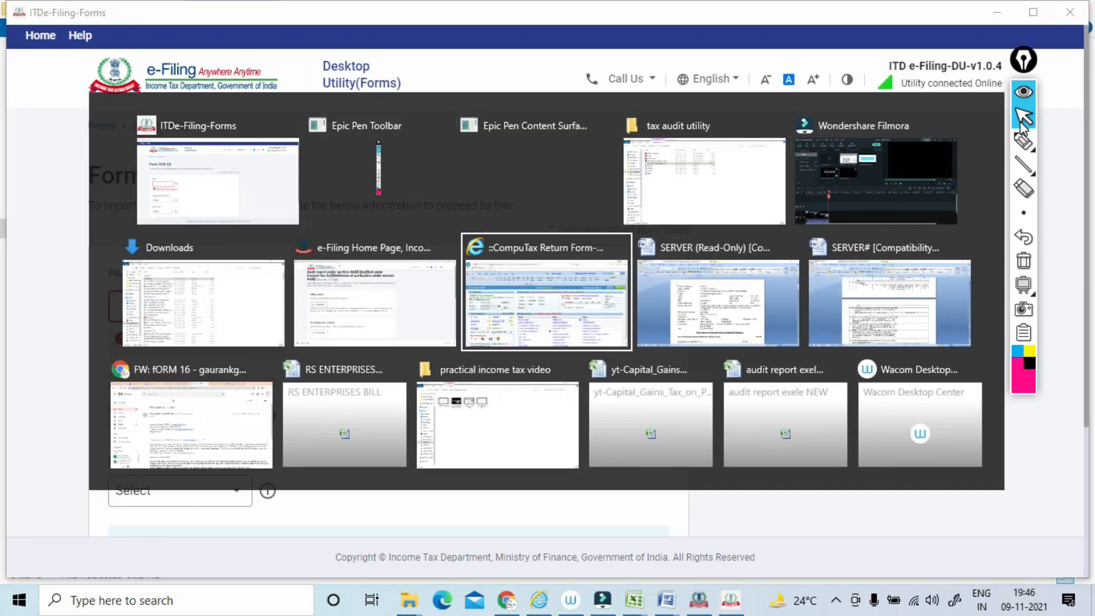
key(alt+Tab)
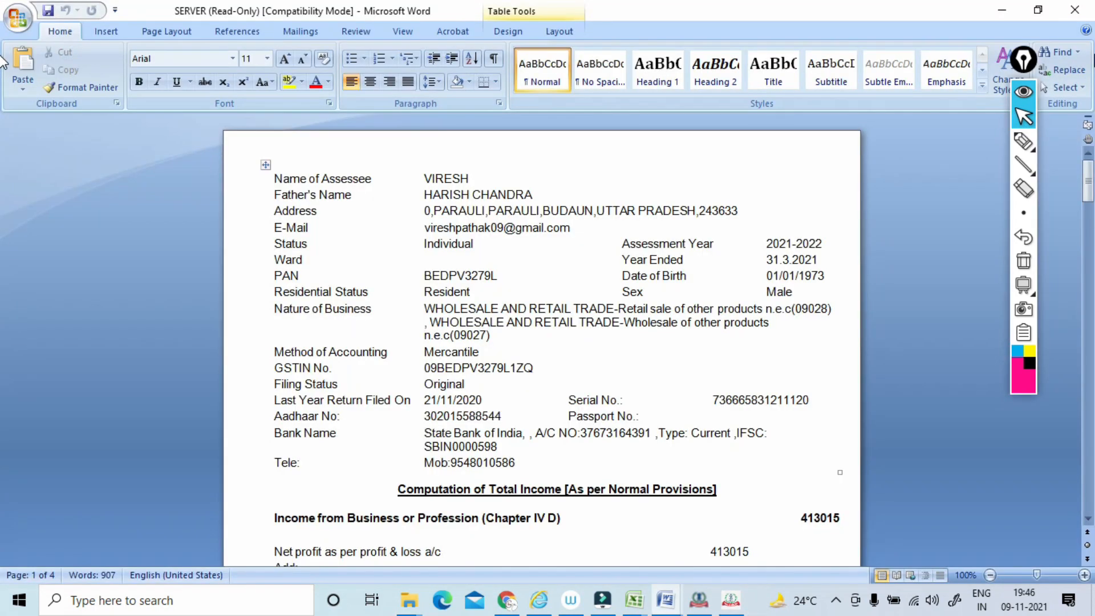
drag(497, 277, 421, 278)
key(ctrl+c)
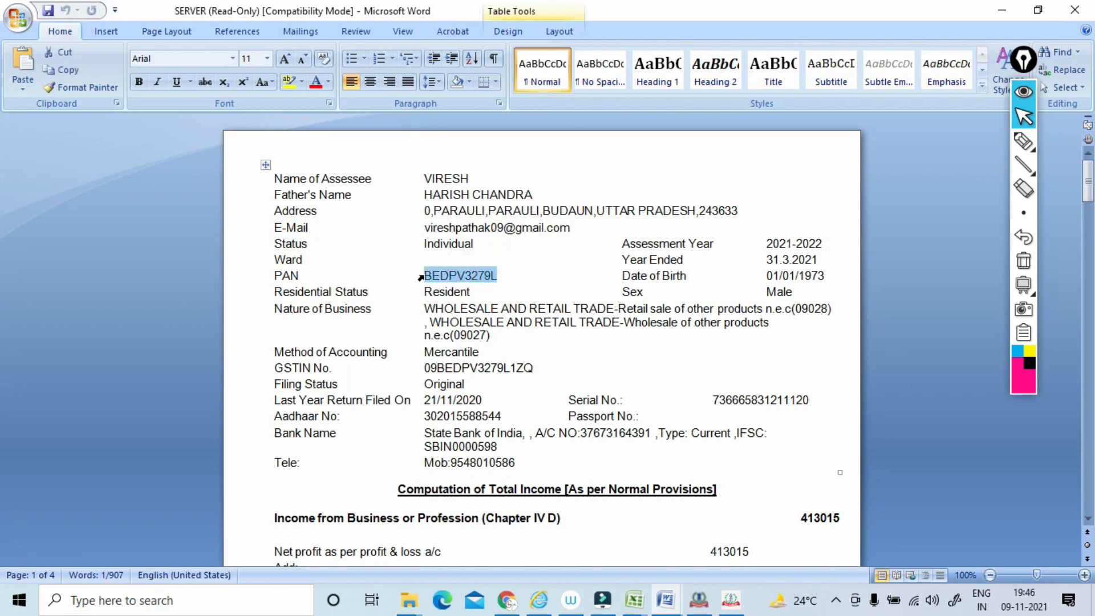
key(alt+Tab)
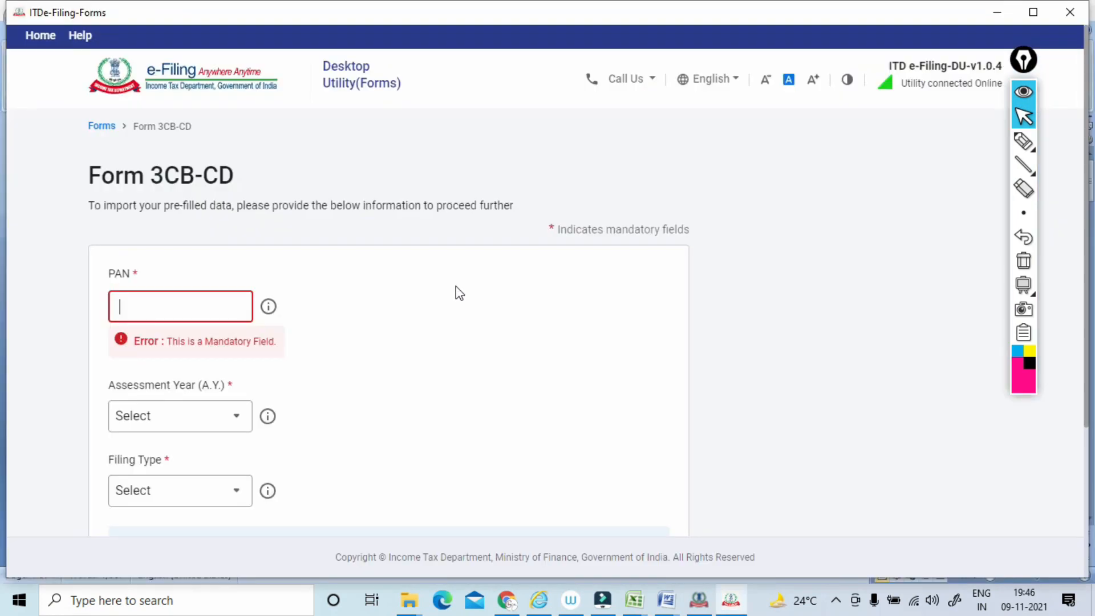
key(ctrl+v)
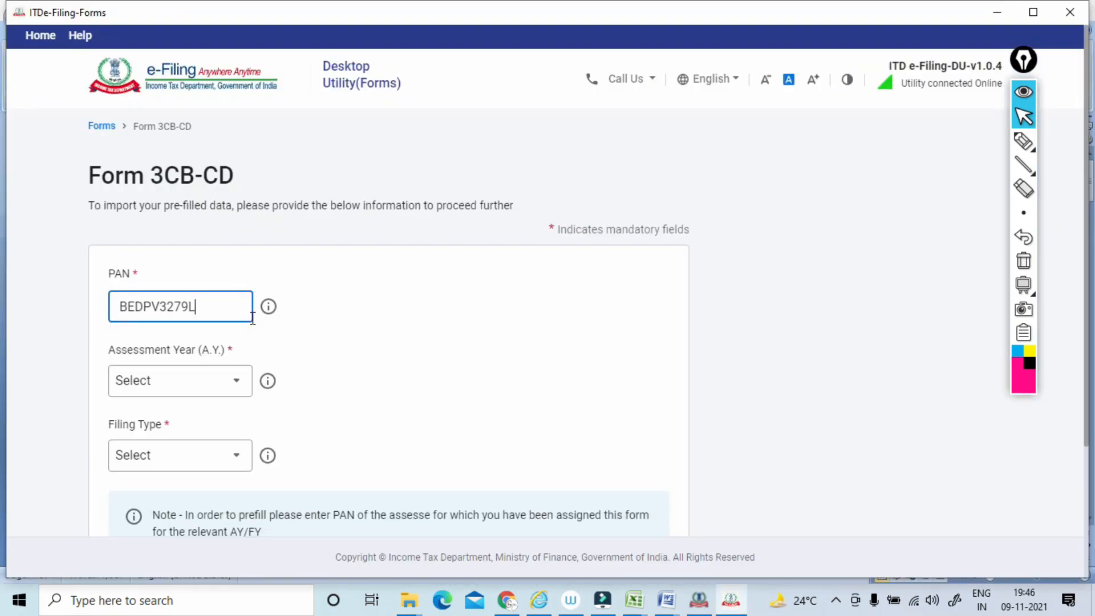
Set the assessment year to 2021-22 and the filing type to Original.
click(171, 379)
click(152, 451)
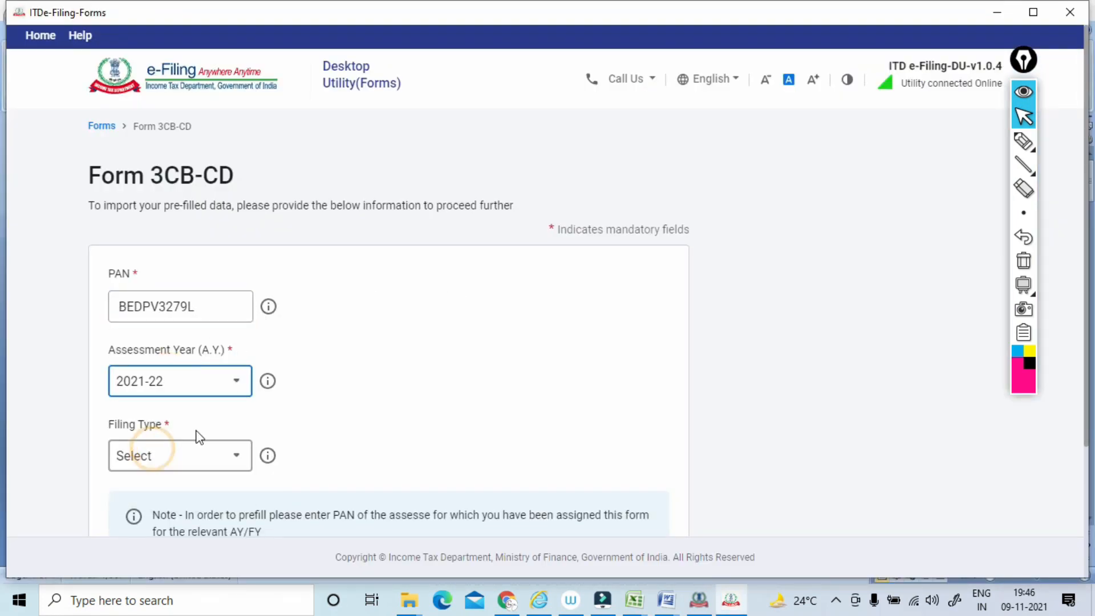
click(232, 456)
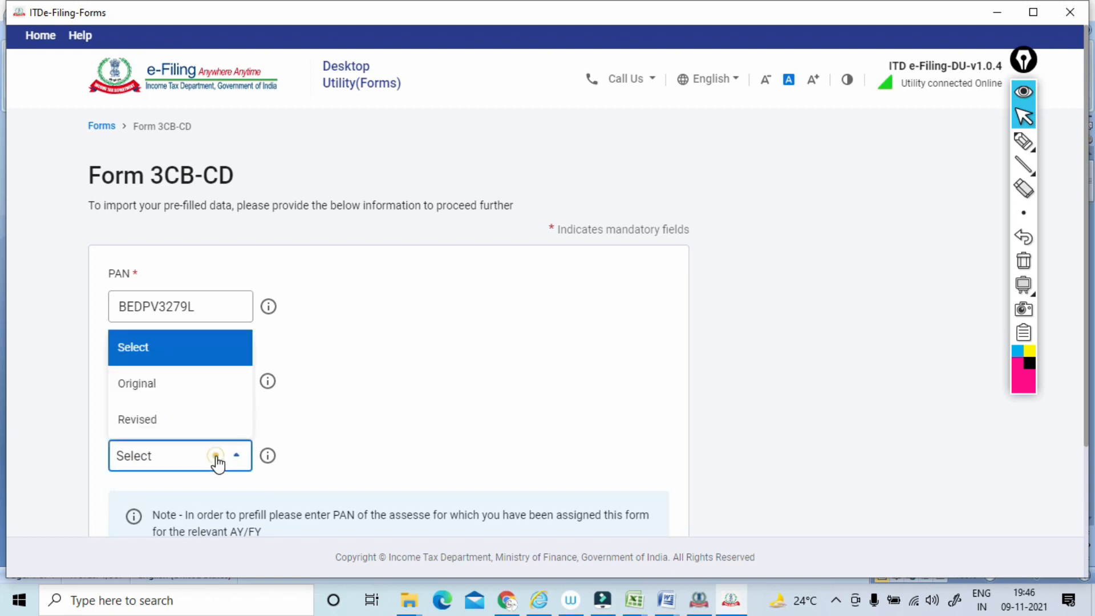
click(195, 390)
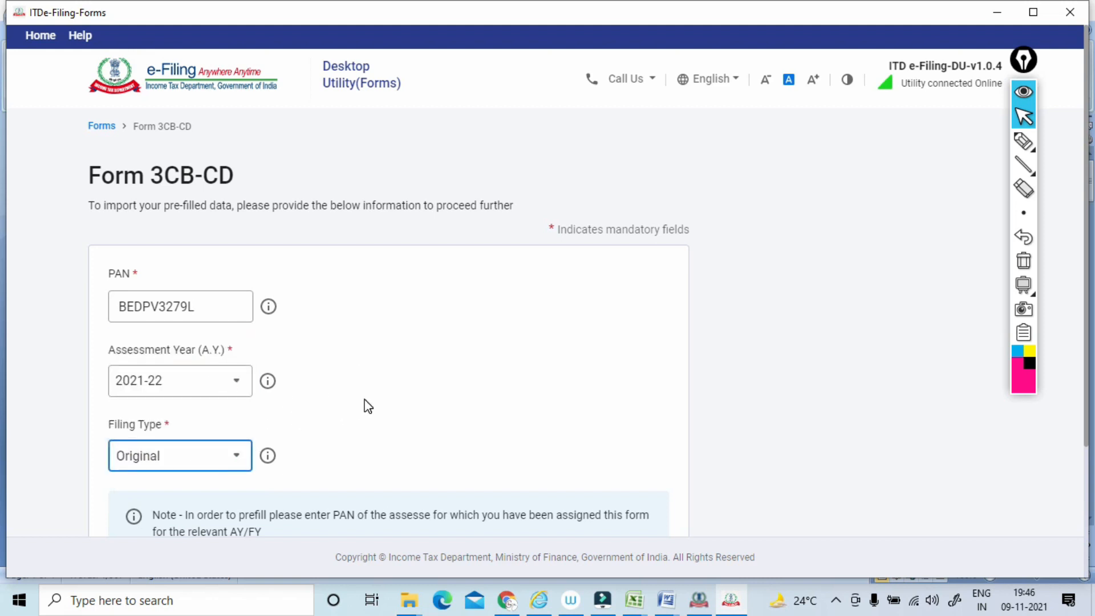
scroll(1089, 202, down, 3)
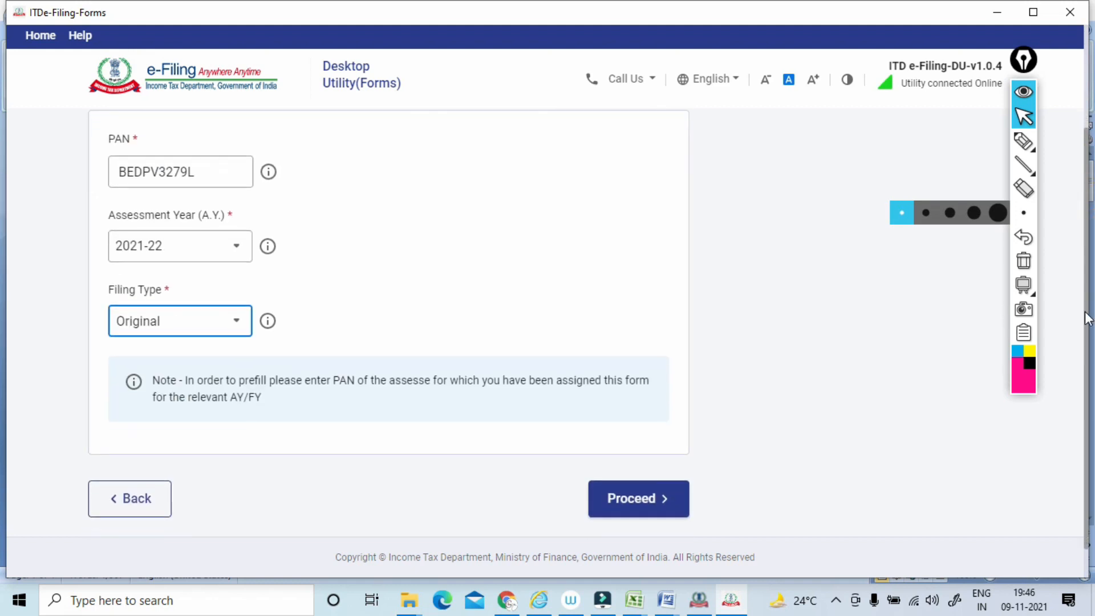
Proceed to the Form 3CB-CD pre-fill import and attach Prefill (2).json from the Downloads folder.
click(770, 371)
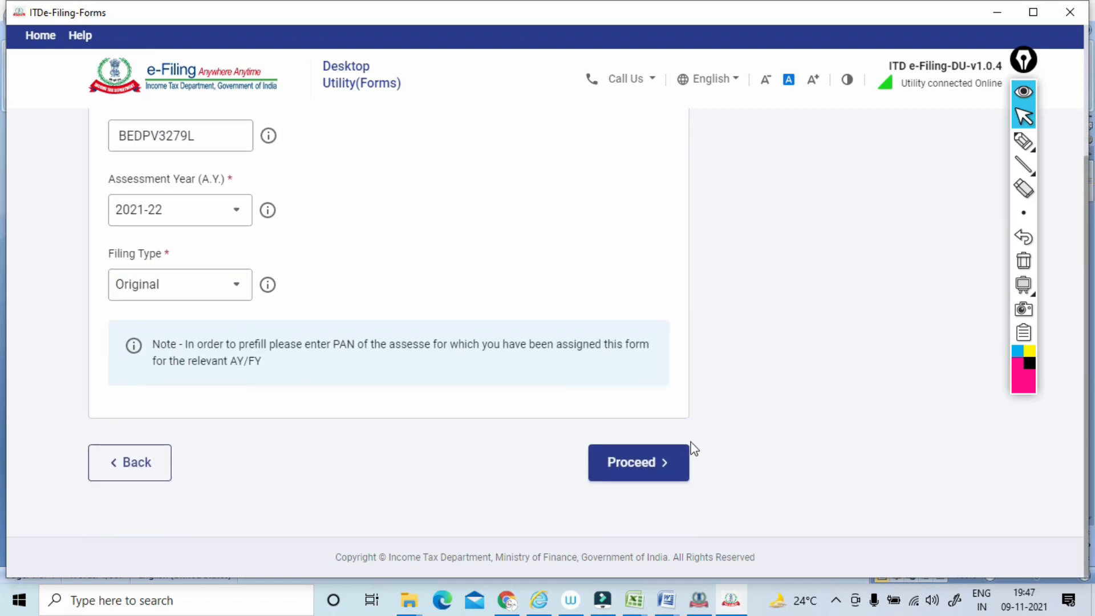
click(629, 473)
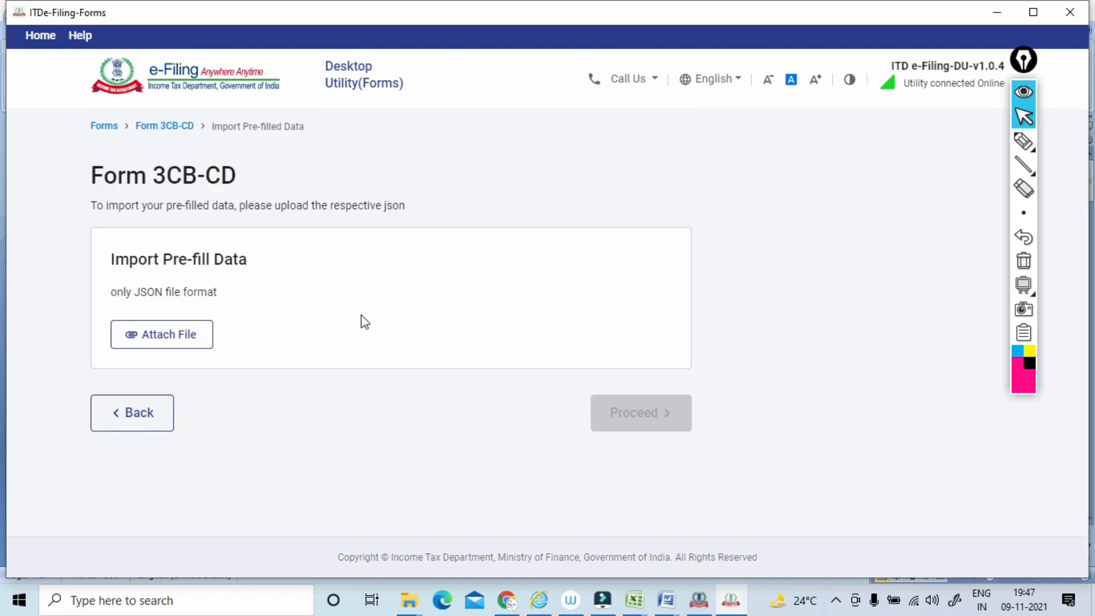
click(173, 346)
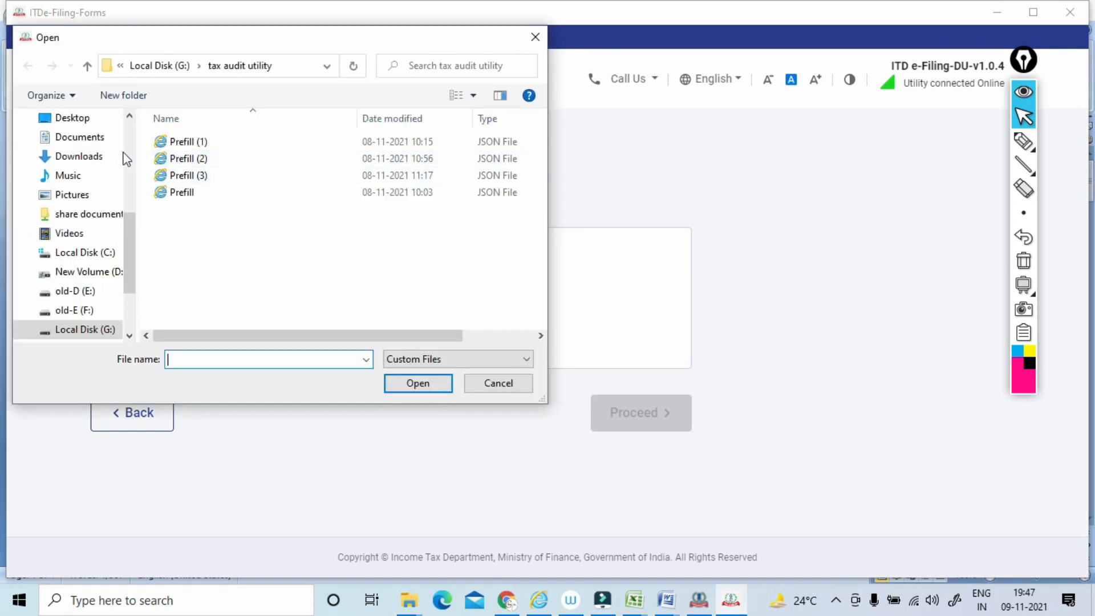
click(80, 157)
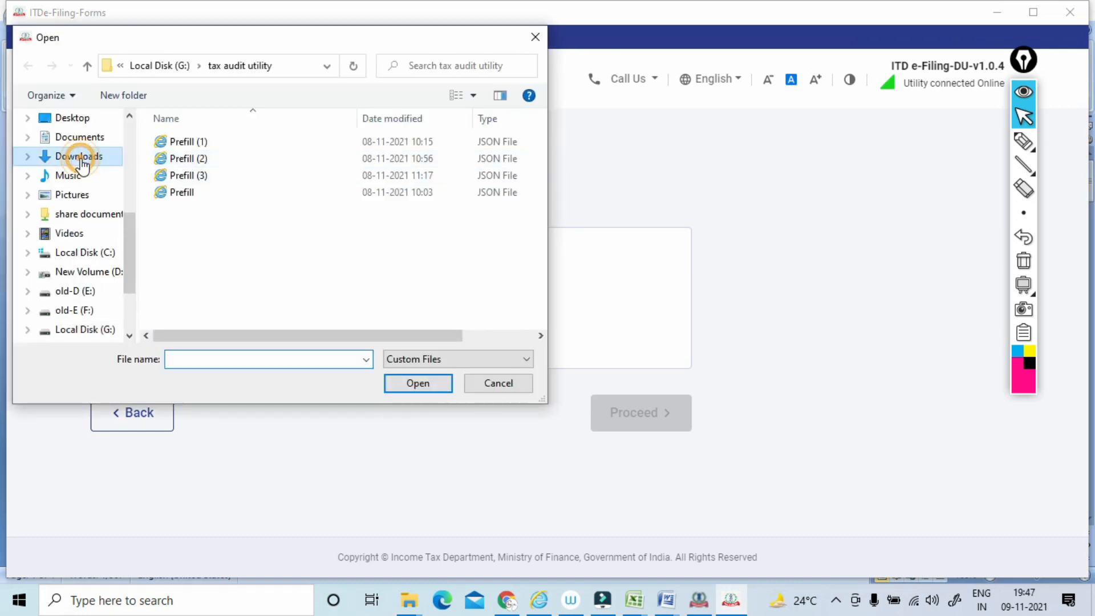
click(191, 164)
click(425, 383)
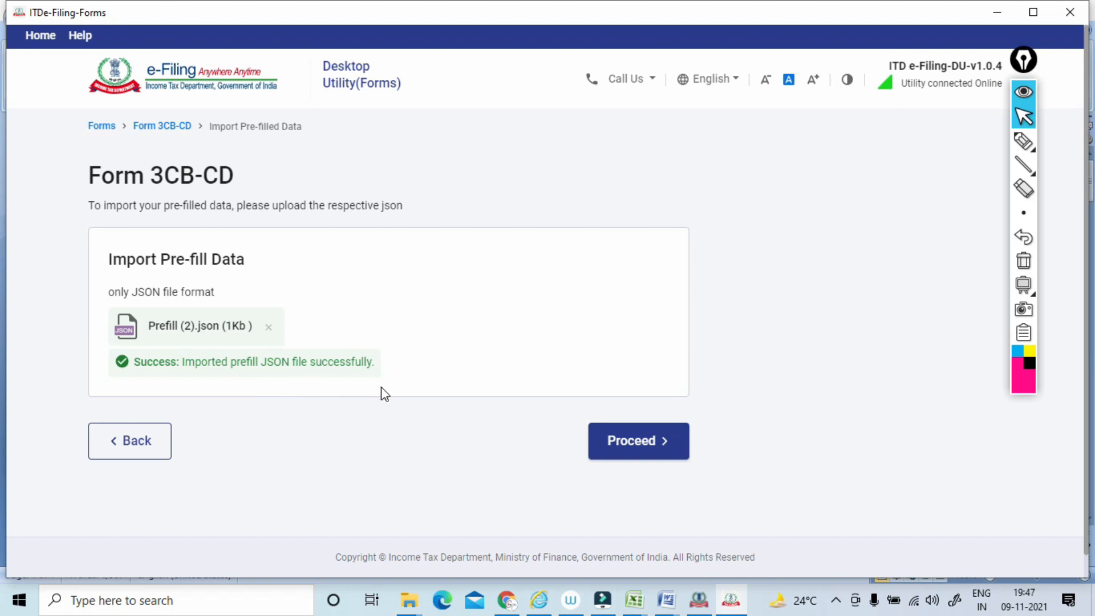
Continue with the imported pre-filled data, file the form, and start Form No. 3CB-3CD to reach its section list.
click(631, 445)
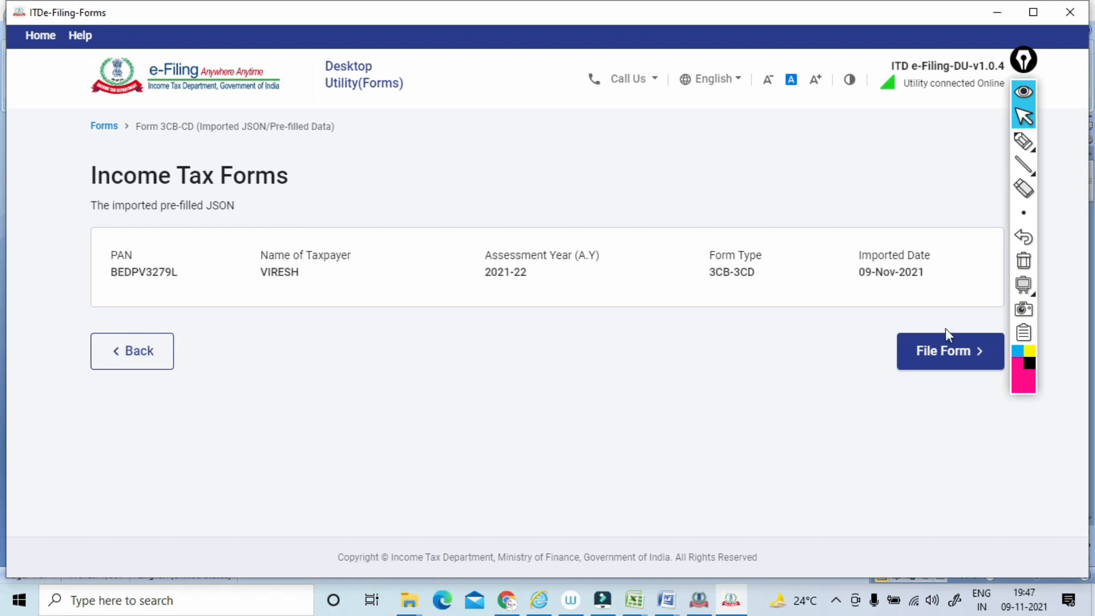
click(930, 363)
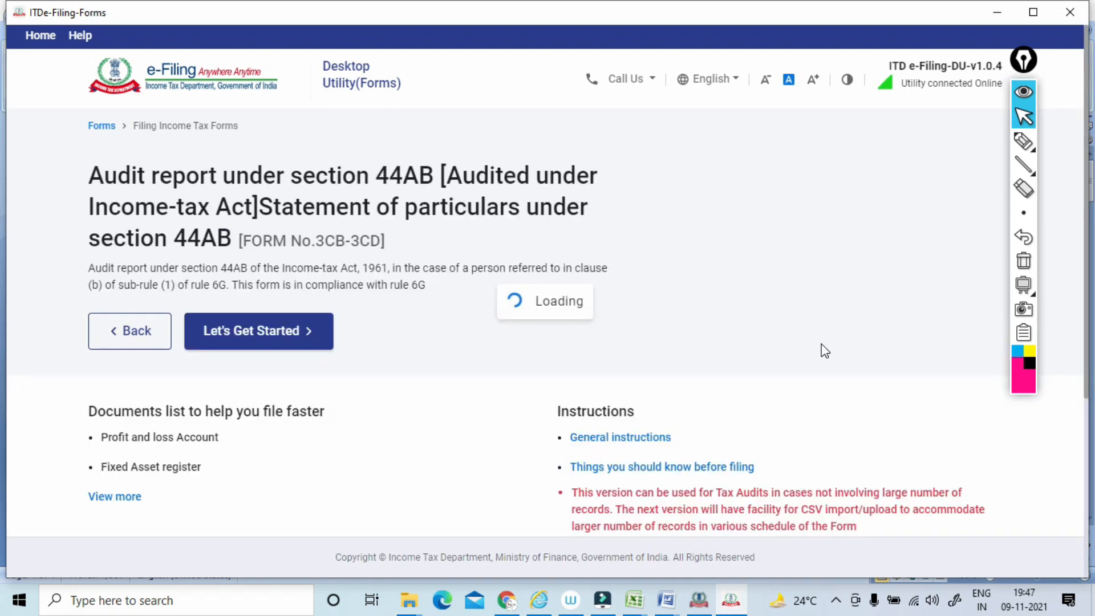
click(266, 347)
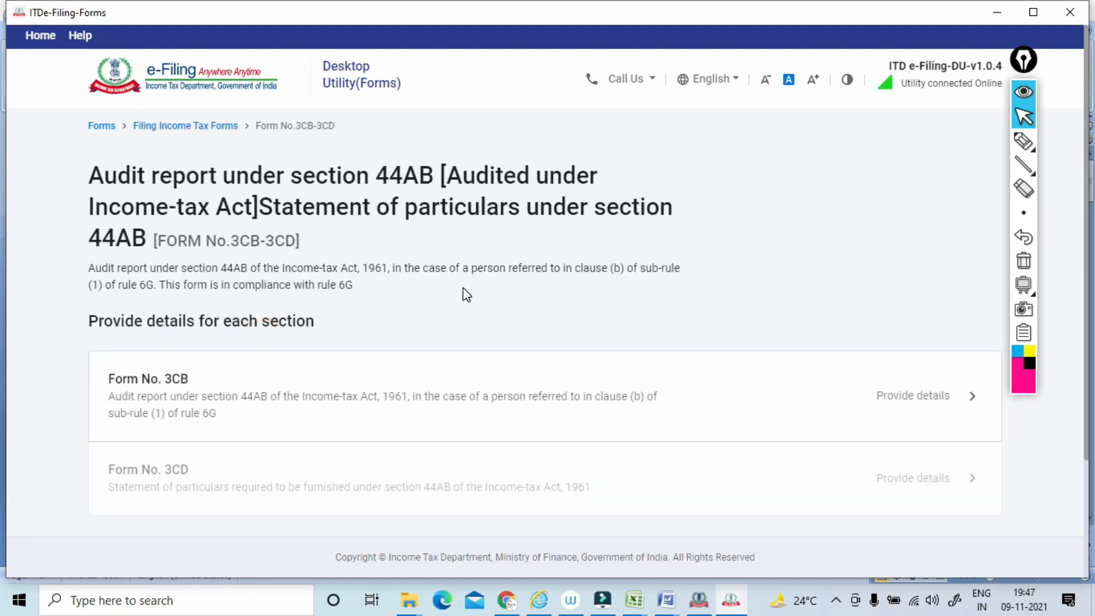
Circle Form No. 3CB and Form No. 3CD with the pen and write a boxed "Tax Audit Report" note beside Form No. 3CB.
scroll(467, 294, down, 1)
click(1023, 141)
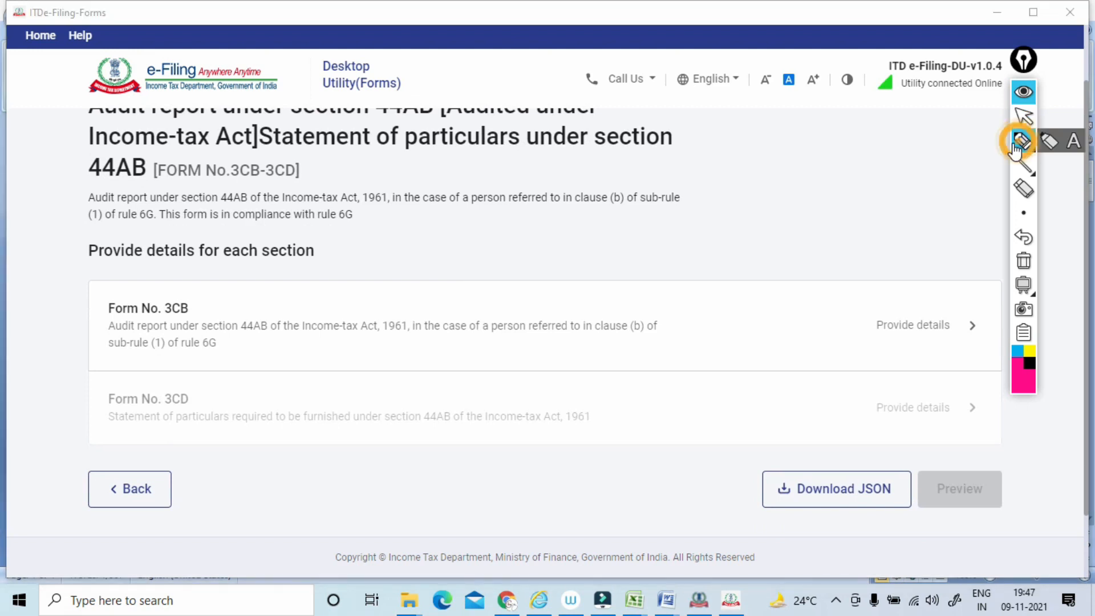
mouse_move(165, 288)
mouse_down()
mouse_move(216, 298)
mouse_move(245, 288)
mouse_move(359, 211)
mouse_move(341, 225)
mouse_up()
mouse_move(230, 297)
mouse_down()
mouse_move(271, 243)
mouse_move(296, 289)
mouse_move(251, 297)
mouse_up()
drag(200, 379, 197, 375)
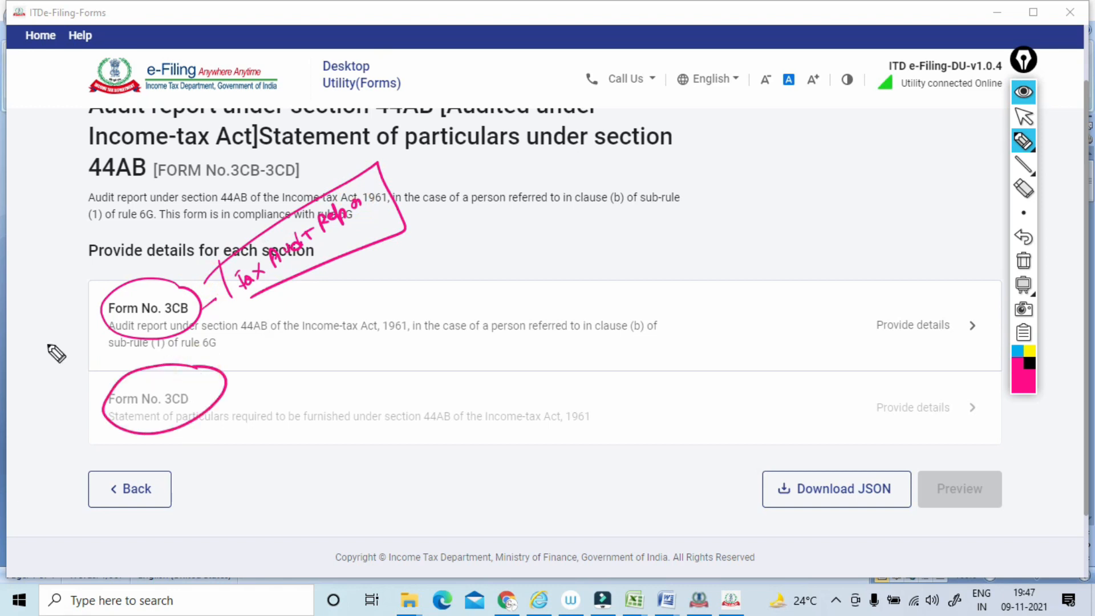
Tick Form No. 3CB, circle Form No. 3CD again, and handwrite boxed "SOP" and "44" notes beside them.
drag(53, 312, 96, 296)
mouse_move(226, 393)
mouse_down()
mouse_move(93, 435)
mouse_move(169, 381)
mouse_move(235, 388)
mouse_up()
mouse_move(278, 359)
mouse_down()
mouse_move(265, 385)
mouse_move(302, 362)
mouse_move(248, 397)
mouse_move(254, 407)
mouse_move(298, 362)
mouse_move(303, 374)
mouse_up()
drag(294, 357, 252, 393)
mouse_move(302, 333)
mouse_down()
mouse_move(338, 371)
mouse_move(251, 421)
mouse_up()
drag(340, 367, 400, 338)
drag(401, 337, 412, 343)
mouse_move(437, 281)
mouse_down()
mouse_move(442, 311)
mouse_move(485, 292)
mouse_move(458, 313)
mouse_up()
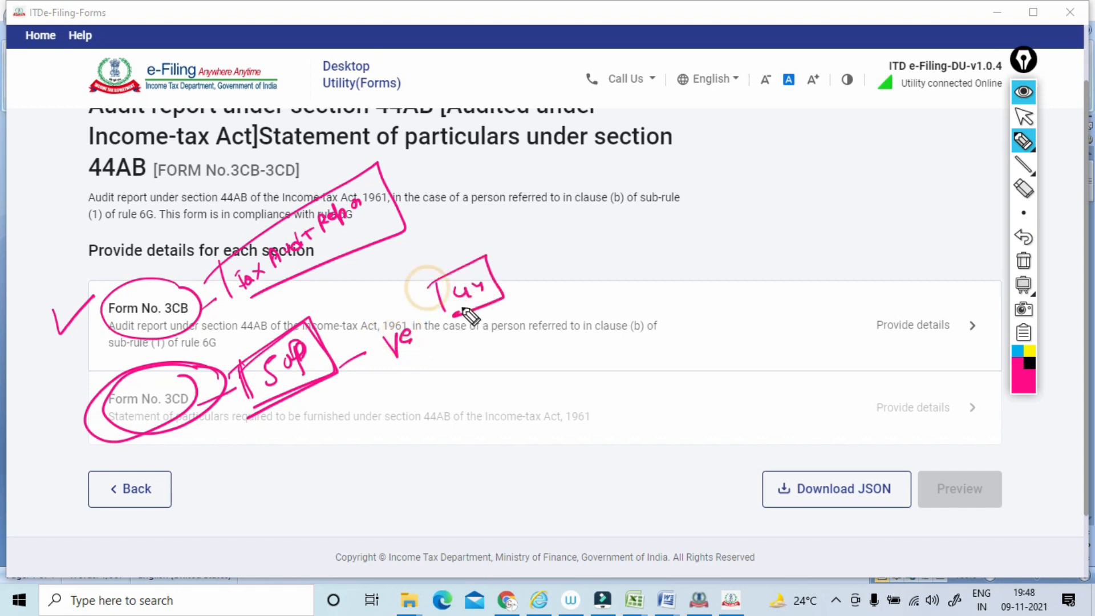
Handwrite a boxed "AO" note linked to two "CA" notes with further remarks beside them.
mouse_move(500, 268)
mouse_down()
mouse_move(558, 233)
mouse_move(569, 209)
mouse_up()
mouse_move(540, 229)
mouse_down()
mouse_move(558, 225)
mouse_move(533, 255)
mouse_up()
drag(516, 215, 536, 262)
drag(596, 217, 623, 200)
mouse_move(656, 168)
mouse_down()
mouse_move(654, 188)
mouse_move(682, 178)
mouse_move(688, 151)
mouse_move(764, 124)
mouse_move(740, 107)
mouse_up()
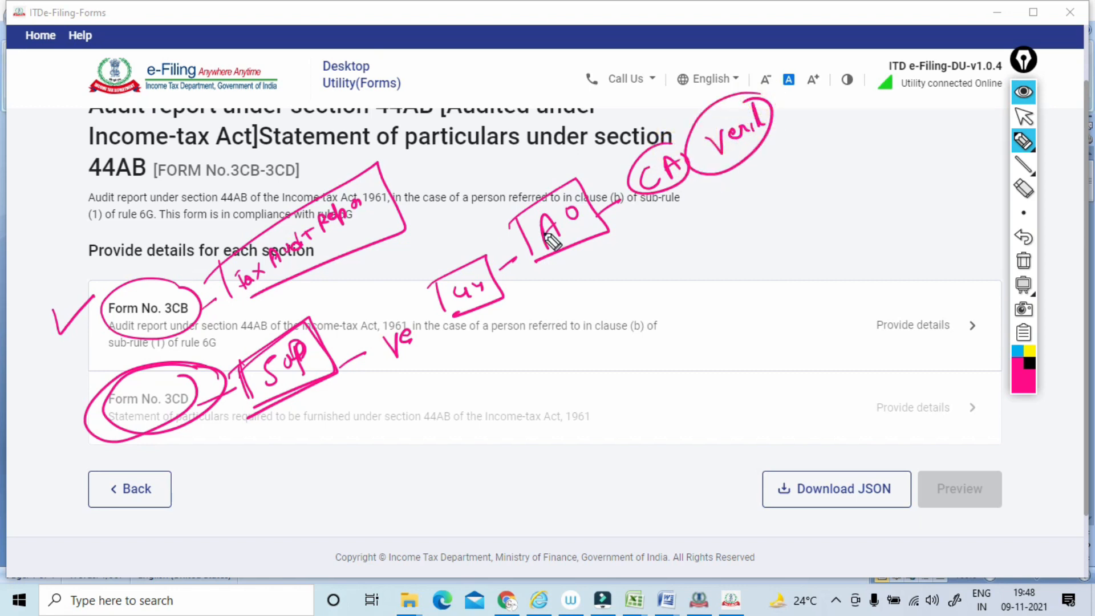
drag(511, 217, 533, 261)
mouse_move(577, 182)
mouse_down()
mouse_move(530, 275)
mouse_move(596, 289)
mouse_move(585, 284)
mouse_up()
mouse_move(654, 240)
mouse_down()
mouse_move(655, 262)
mouse_move(679, 243)
mouse_up()
drag(614, 243, 630, 278)
mouse_move(611, 251)
mouse_down()
mouse_move(660, 212)
mouse_move(668, 257)
mouse_move(716, 216)
mouse_up()
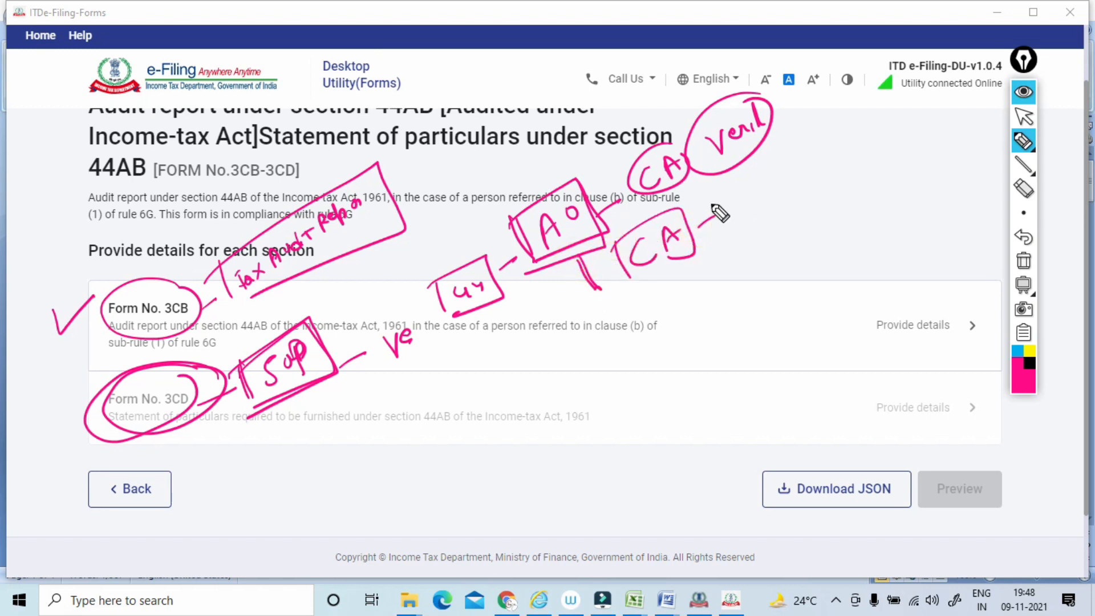
drag(741, 200, 741, 211)
mouse_move(747, 182)
mouse_down()
mouse_move(752, 199)
mouse_move(781, 184)
mouse_up()
Emphasize the AO and upper CA notes and Form No. 3CD with more pen marks, and erase all the ink.
mouse_move(537, 164)
mouse_down()
mouse_move(573, 155)
mouse_move(637, 200)
mouse_move(684, 186)
mouse_move(640, 197)
mouse_up()
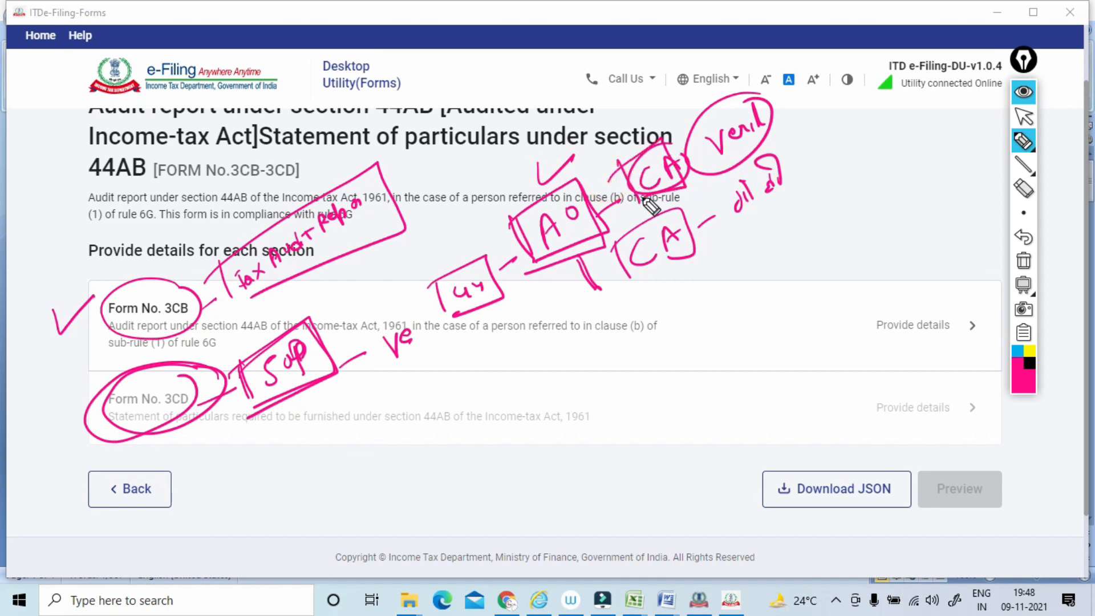
drag(537, 159, 562, 173)
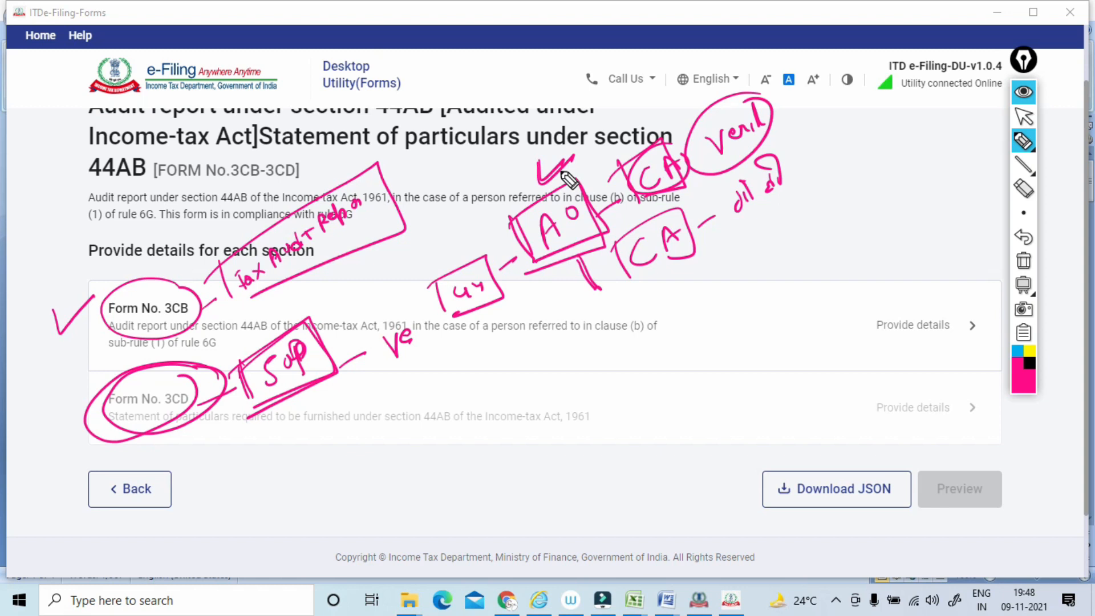
drag(589, 193, 666, 145)
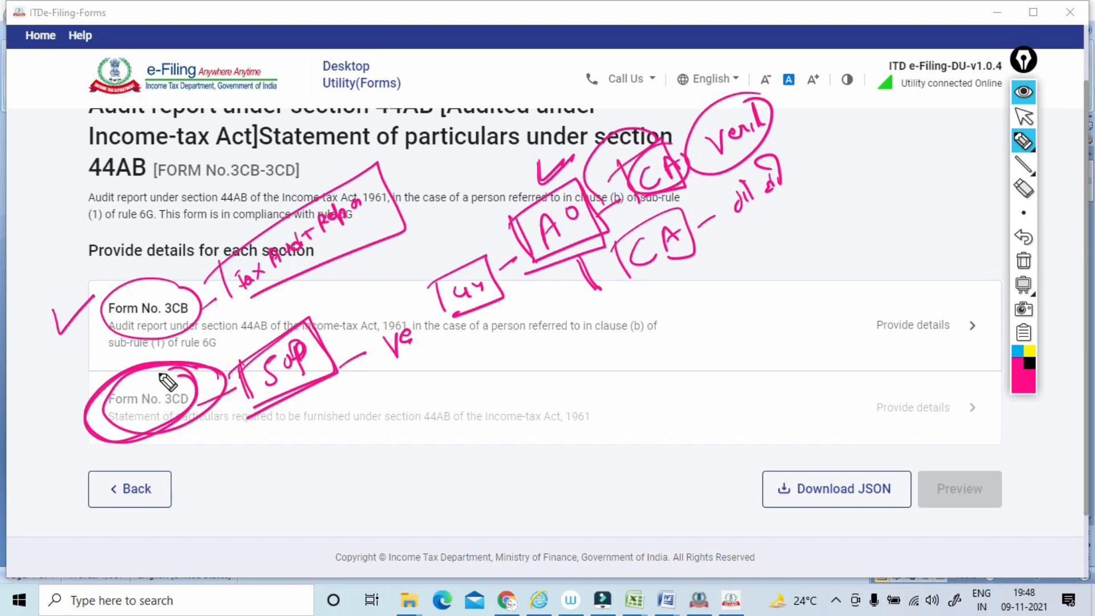
mouse_move(115, 265)
mouse_down()
mouse_move(121, 285)
mouse_move(152, 244)
mouse_up()
drag(141, 184, 157, 196)
mouse_move(182, 156)
mouse_down()
mouse_move(168, 184)
mouse_move(187, 169)
mouse_up()
drag(194, 151, 224, 126)
drag(232, 103, 249, 102)
mouse_move(250, 85)
mouse_down()
mouse_move(256, 97)
mouse_move(286, 75)
mouse_up()
click(1024, 260)
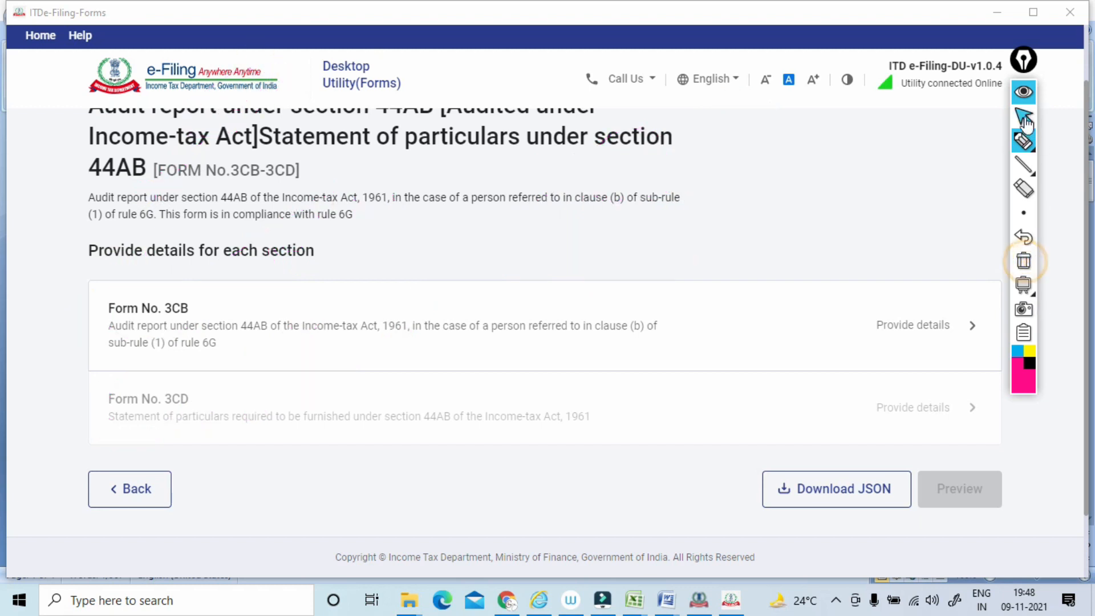
Open the details of Form No. 3CB and select "I" as the examining party in item 1.
click(1024, 116)
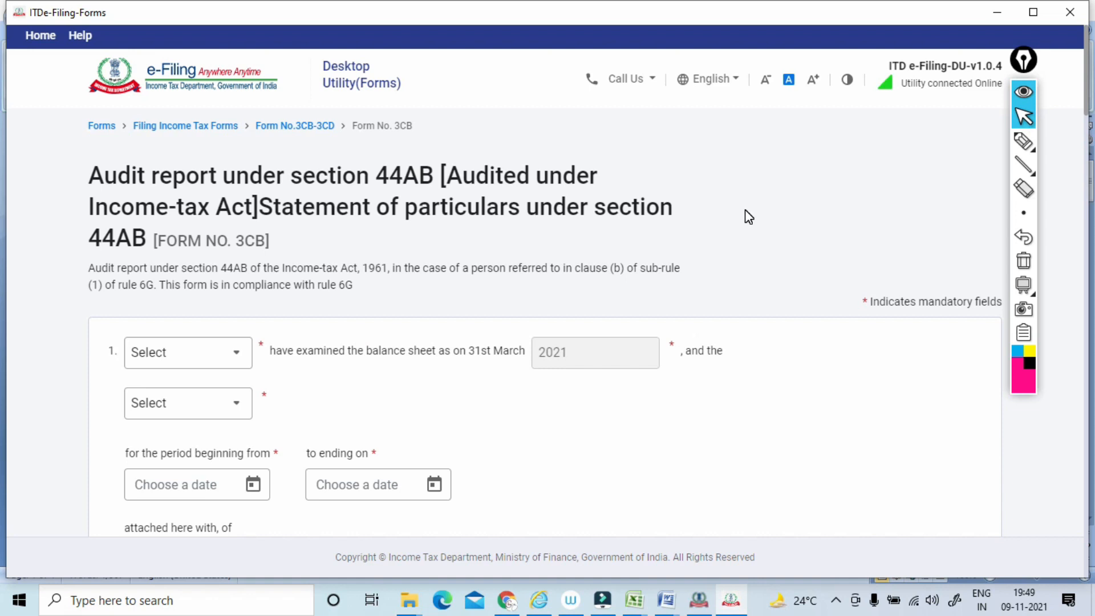
scroll(745, 209, down, 1)
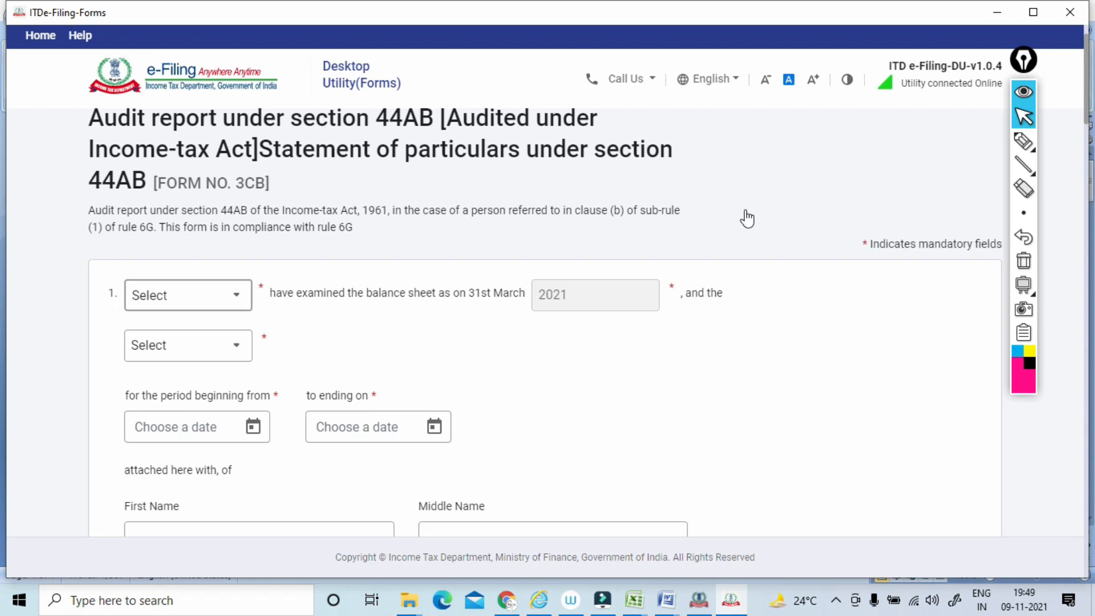
key(space)
key(Down)
key(Return)
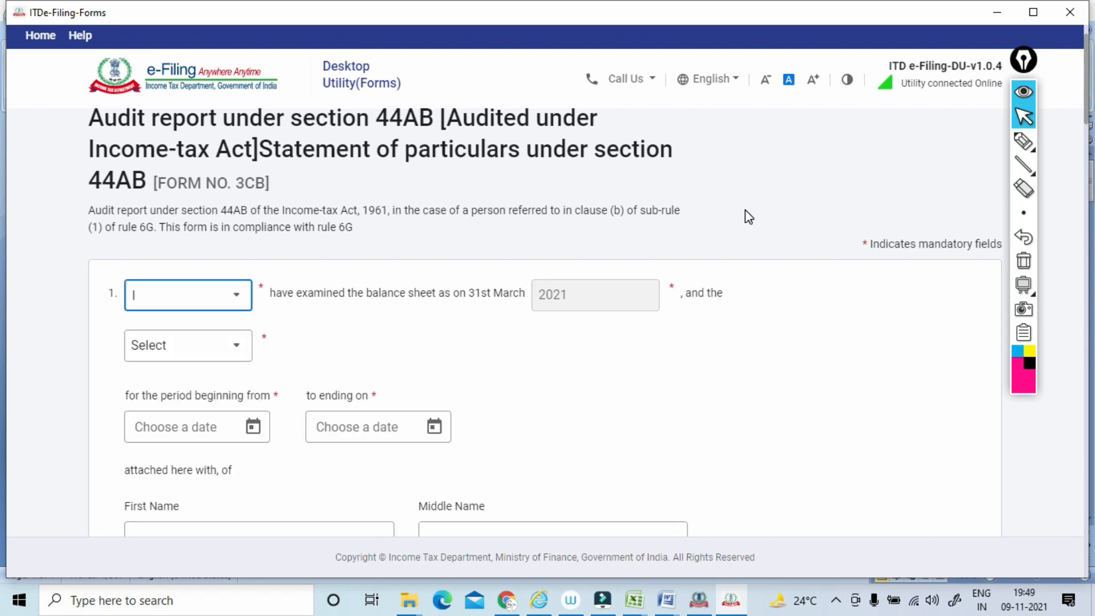
Underline the "have examined the balance sheet" wording in item 1 with the pen and erase the ink.
click(1023, 141)
drag(285, 315, 375, 309)
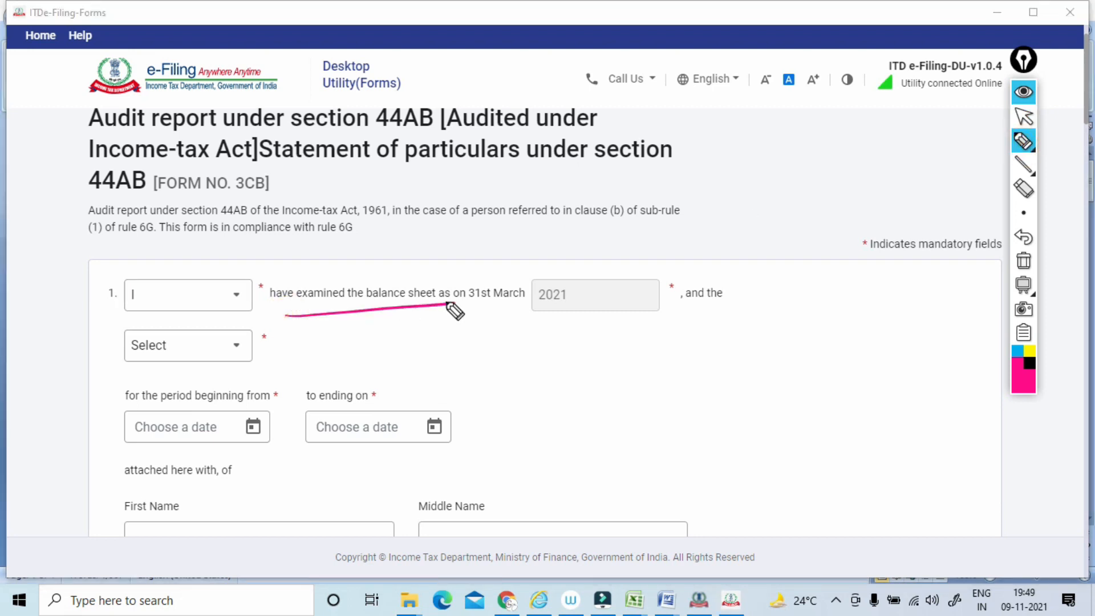
click(1024, 262)
click(1024, 120)
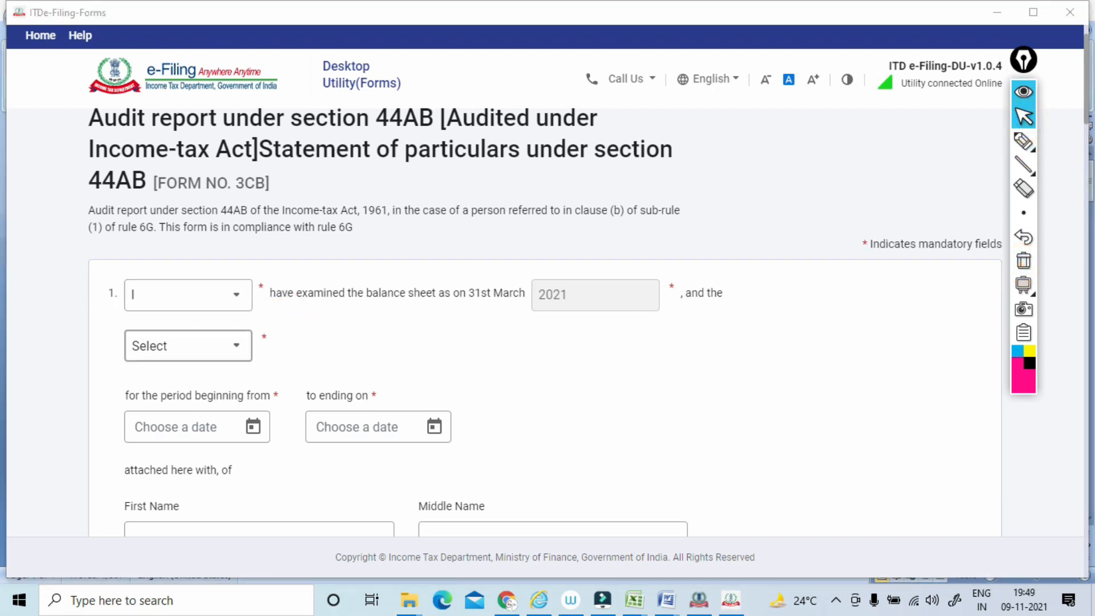
Select Profit and loss account as the statement examined with the balance sheet in item 1.
key(Tab)
key(space)
key(Down)
key(Return)
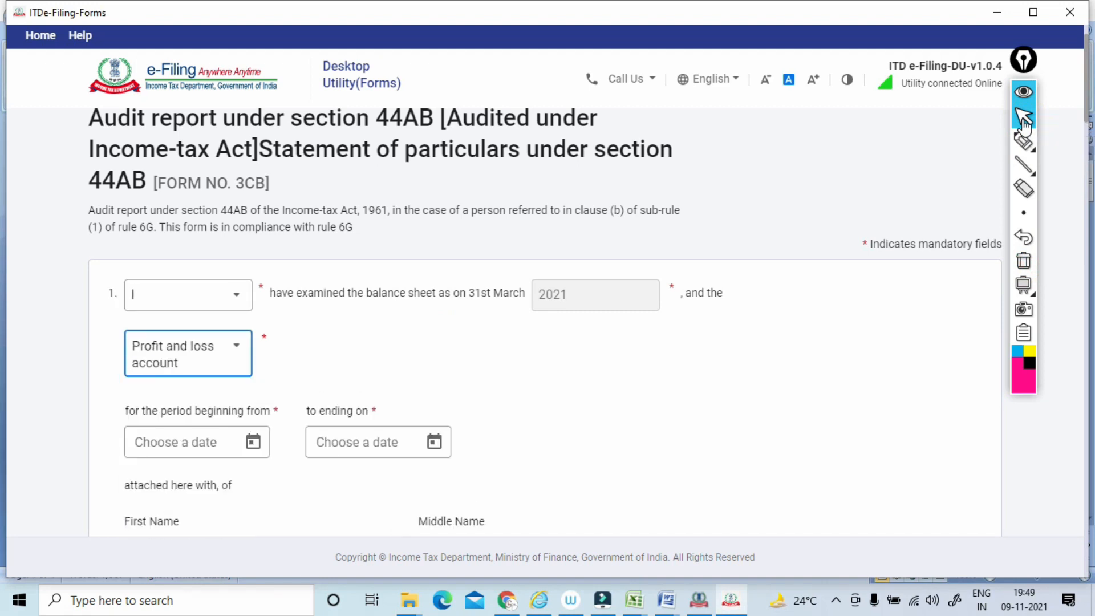
Set the audited period to begin on 01-Apr-2020 and end on 31-Mar-2021.
scroll(1025, 123, down, 2)
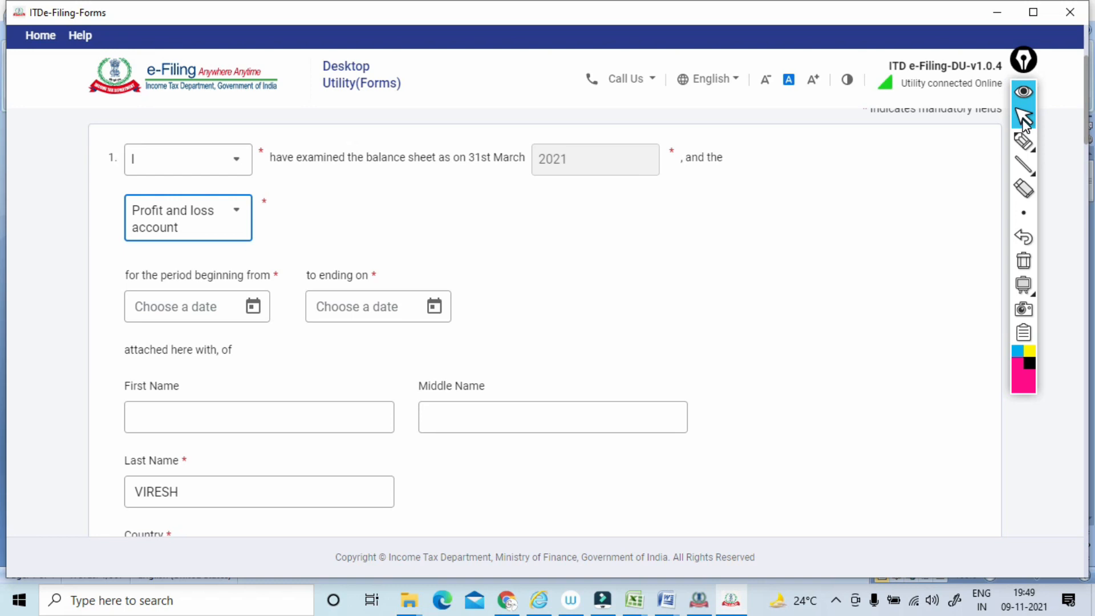
key(Tab)
scroll(545, 323, up, 2)
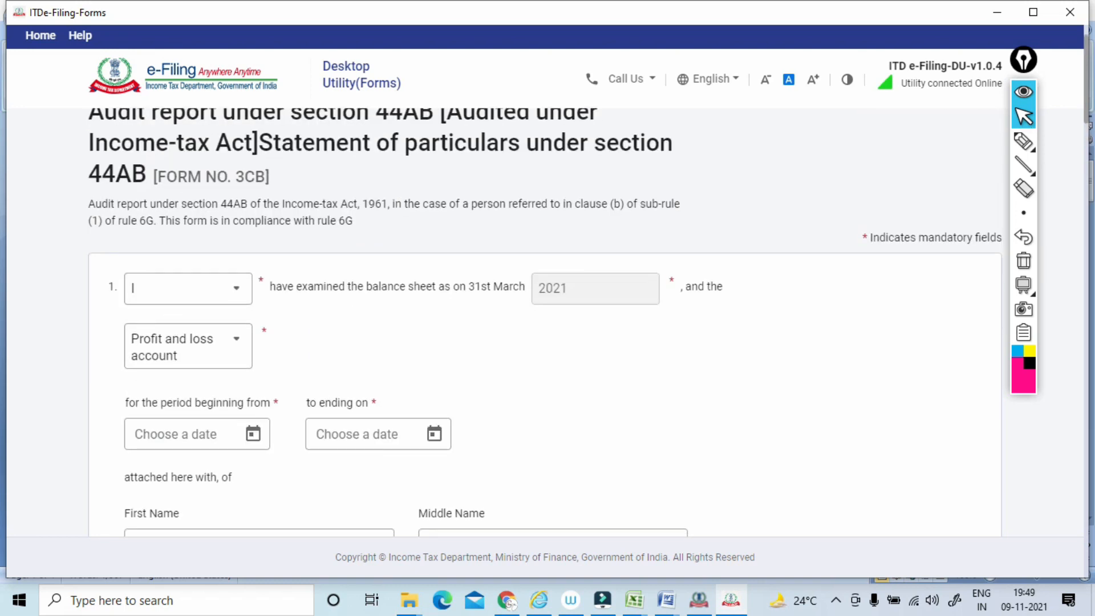
click(253, 416)
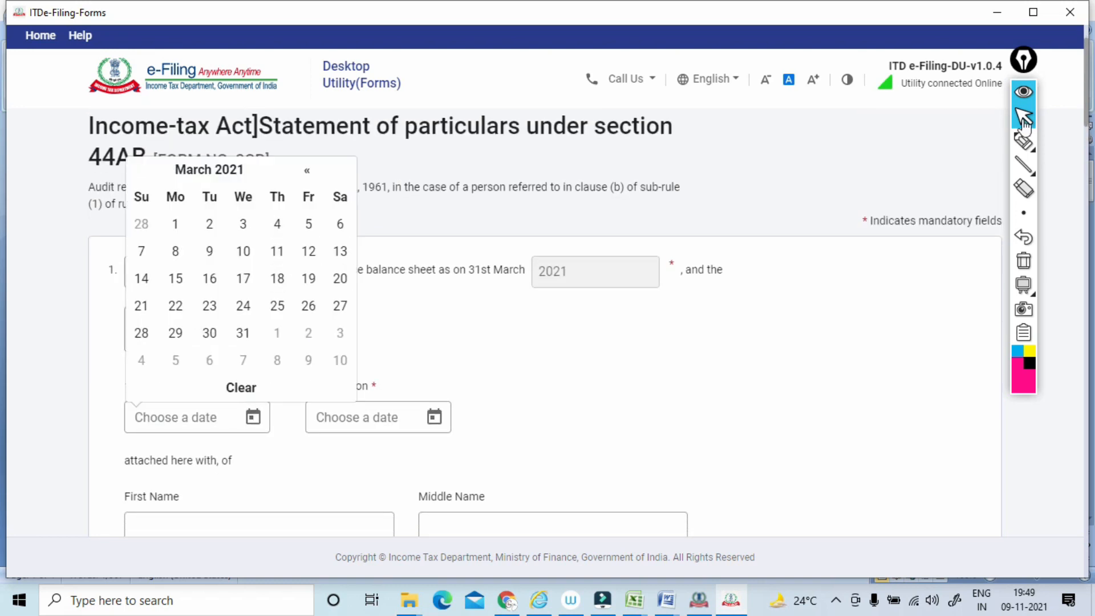
click(209, 170)
click(231, 170)
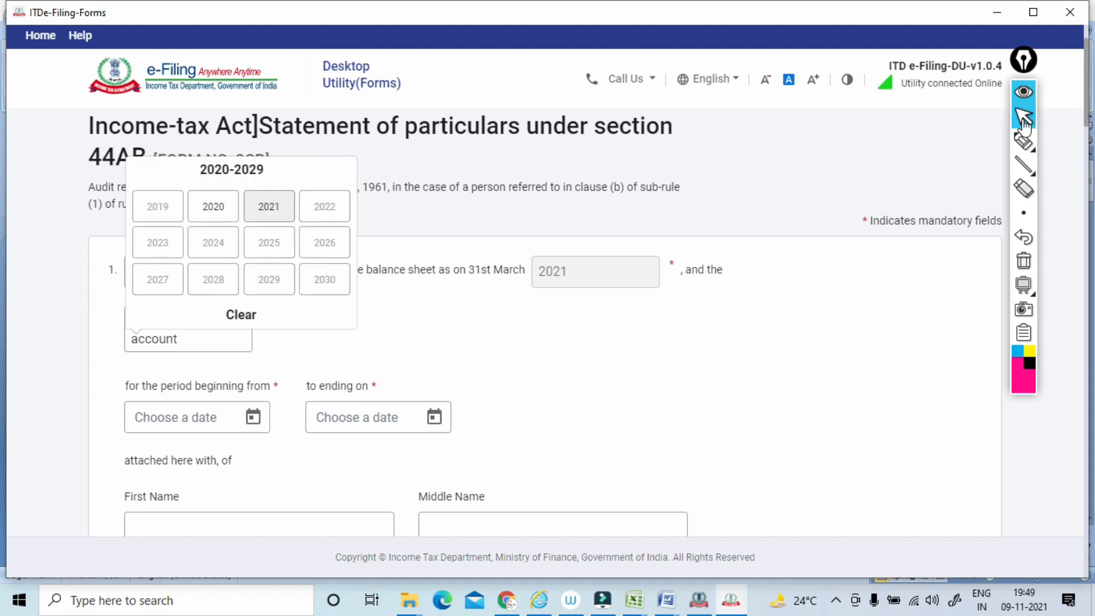
click(213, 206)
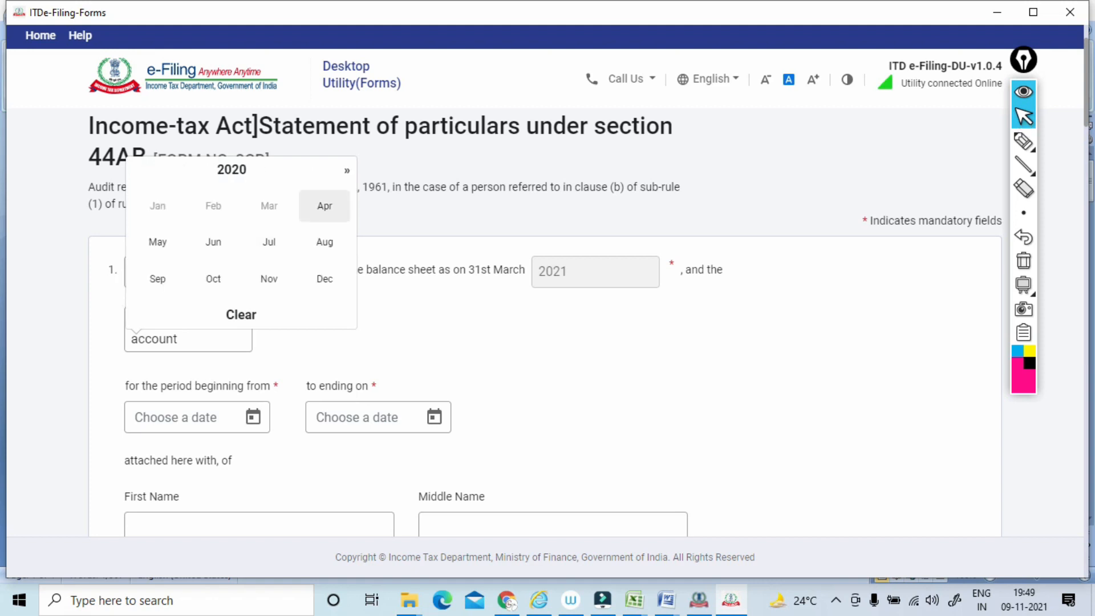
click(324, 206)
click(243, 224)
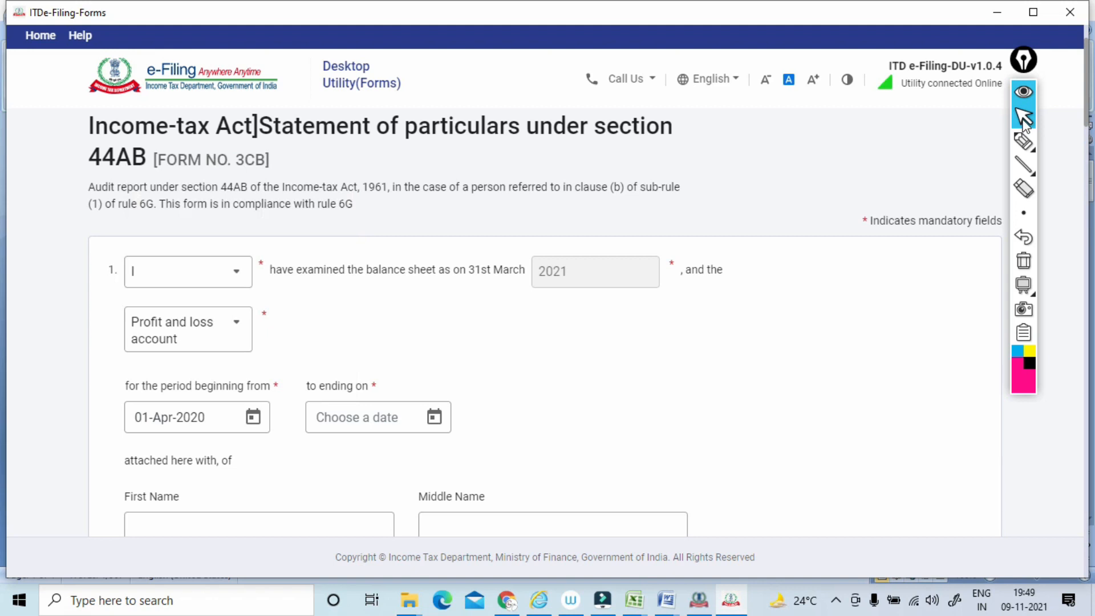
click(434, 416)
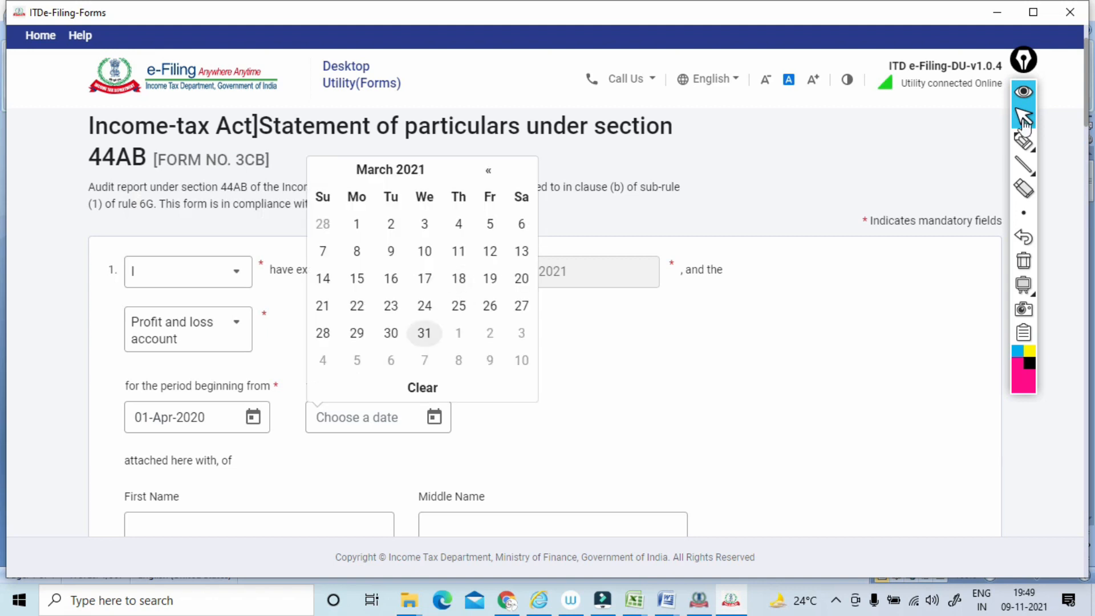
click(424, 333)
Circle the assessee's name and country fields with the pen and erase the ink.
scroll(545, 322, down, 4)
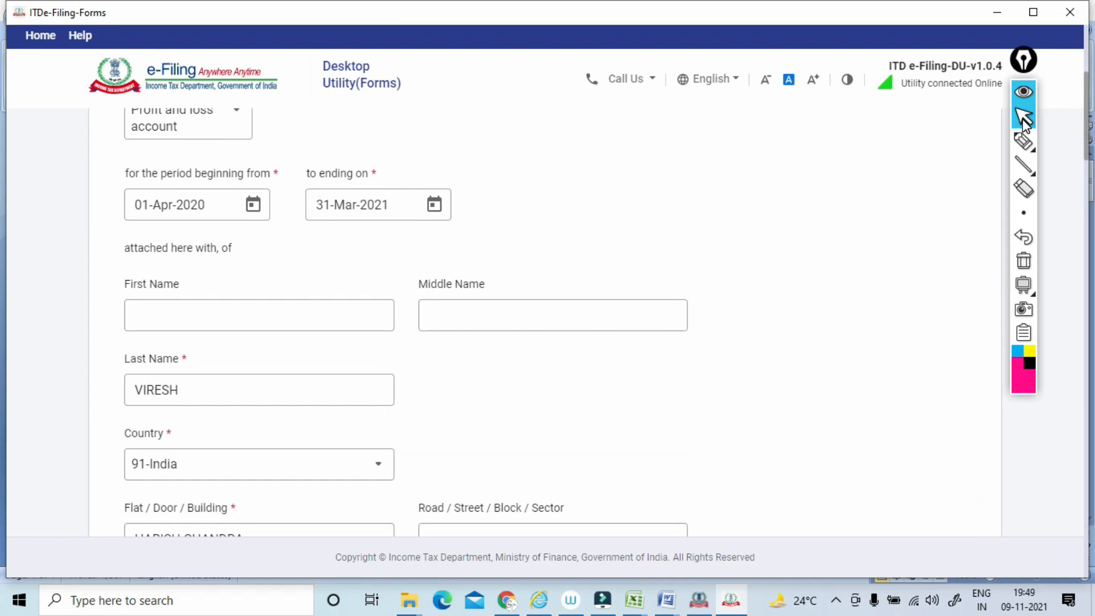
click(1023, 141)
drag(353, 240, 486, 259)
mouse_move(262, 246)
mouse_down()
mouse_move(354, 483)
mouse_move(465, 252)
mouse_up()
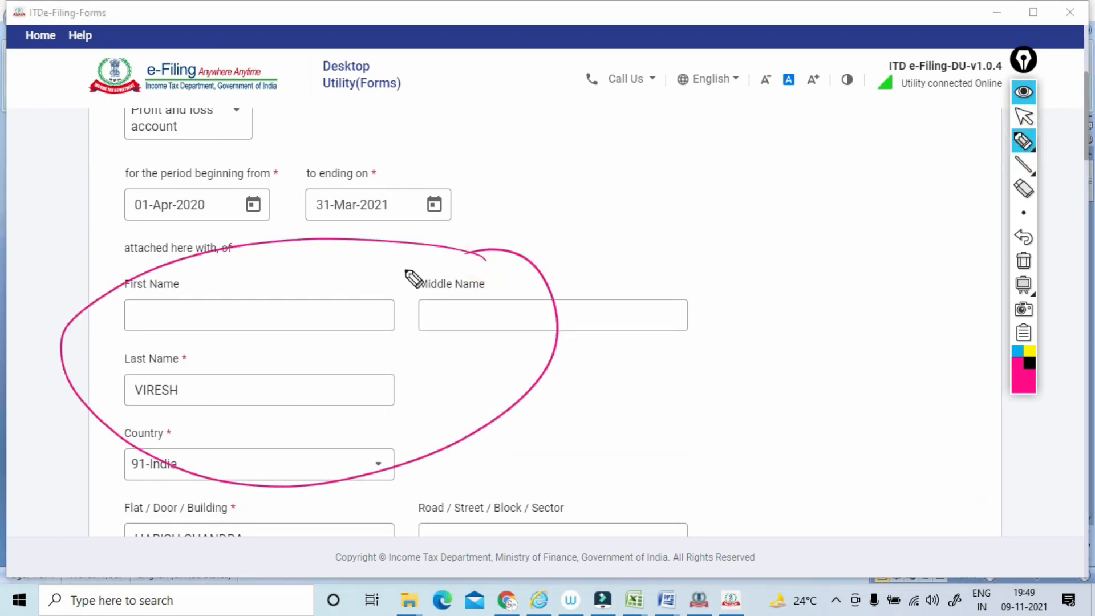
click(1023, 262)
Enter the assessee's first name in the First Name field of Form No. 3CB.
click(1024, 117)
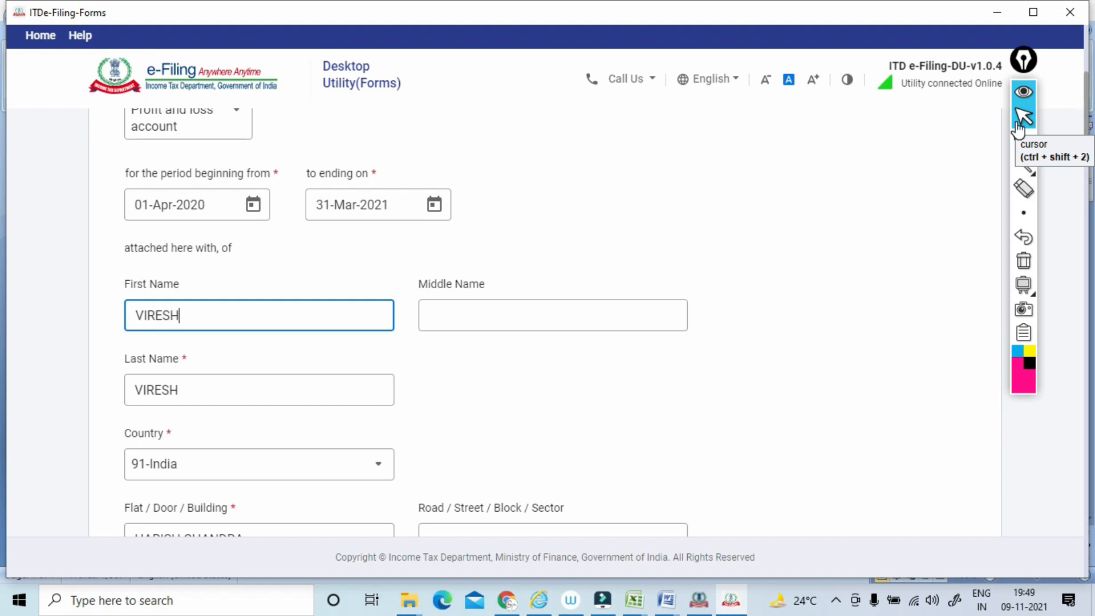
click(1023, 213)
click(608, 400)
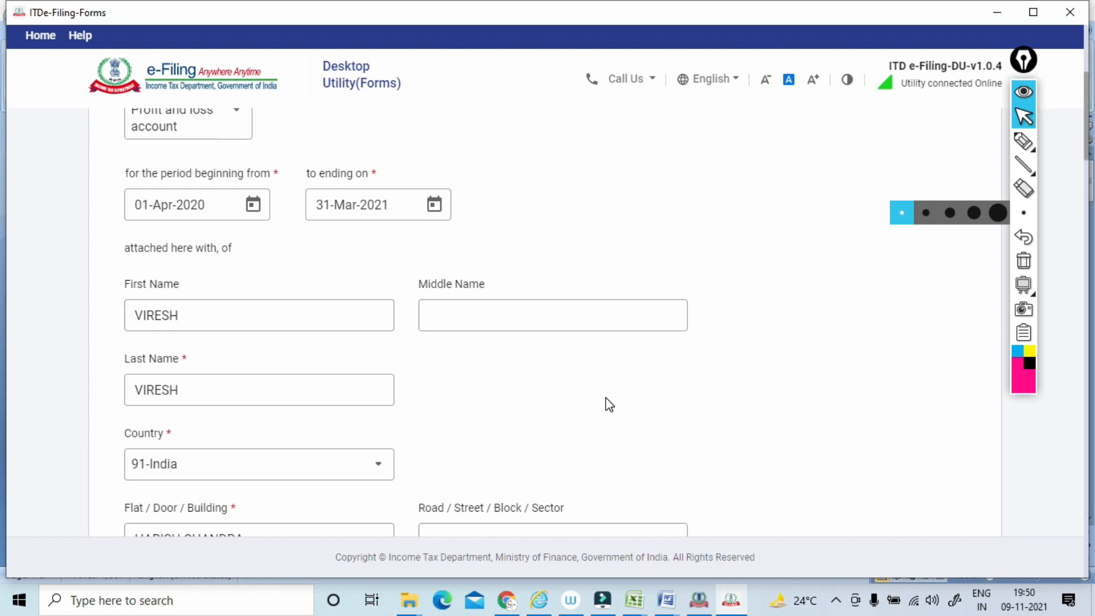
click(233, 310)
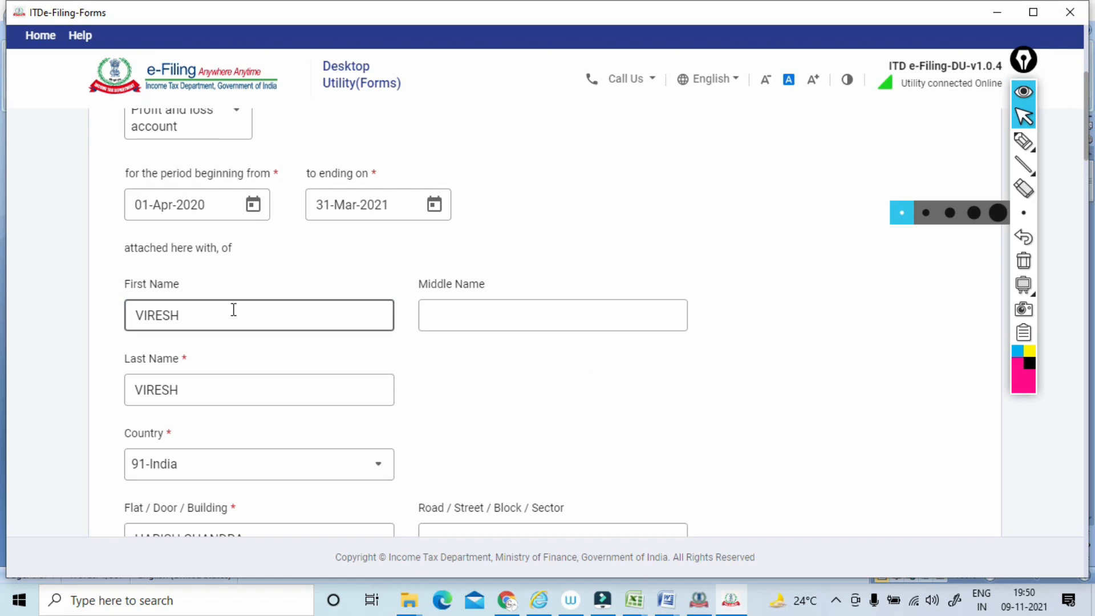
Copy the assessee's street address from the Word computation document SERVER into the Road / Street / Block / Sector field.
click(515, 376)
scroll(519, 380, down, 3)
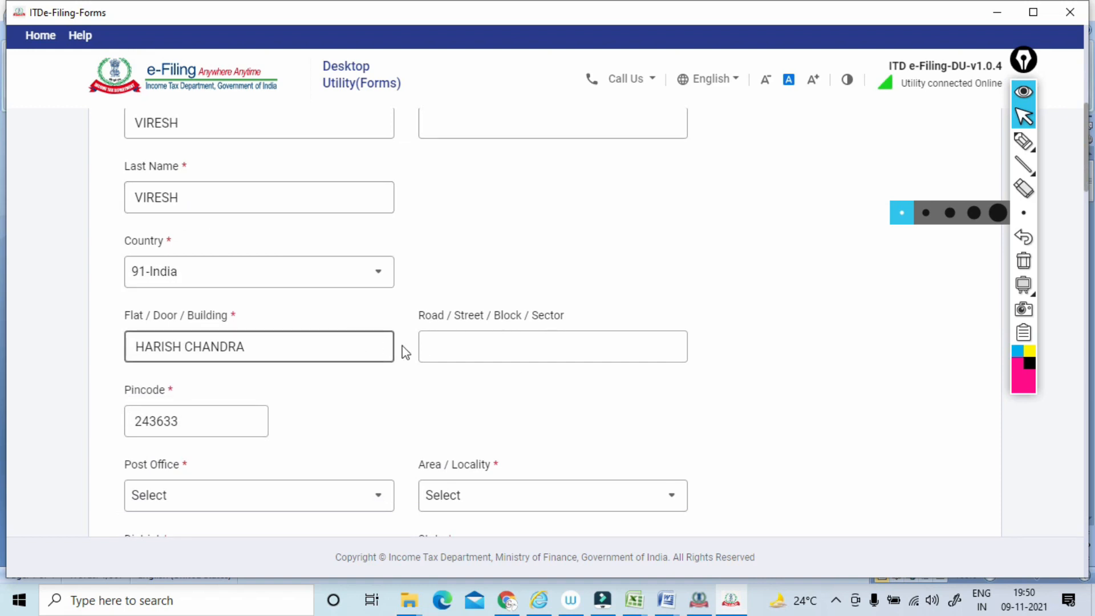
click(448, 352)
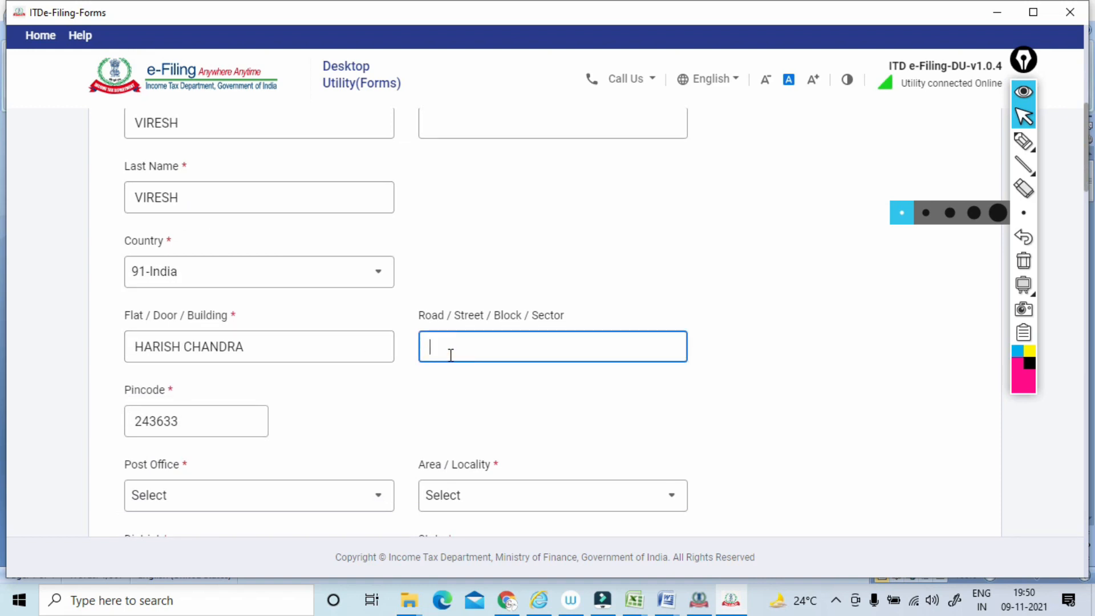
key(alt+Tab)
key(alt+Tab)
key(alt+Tab)
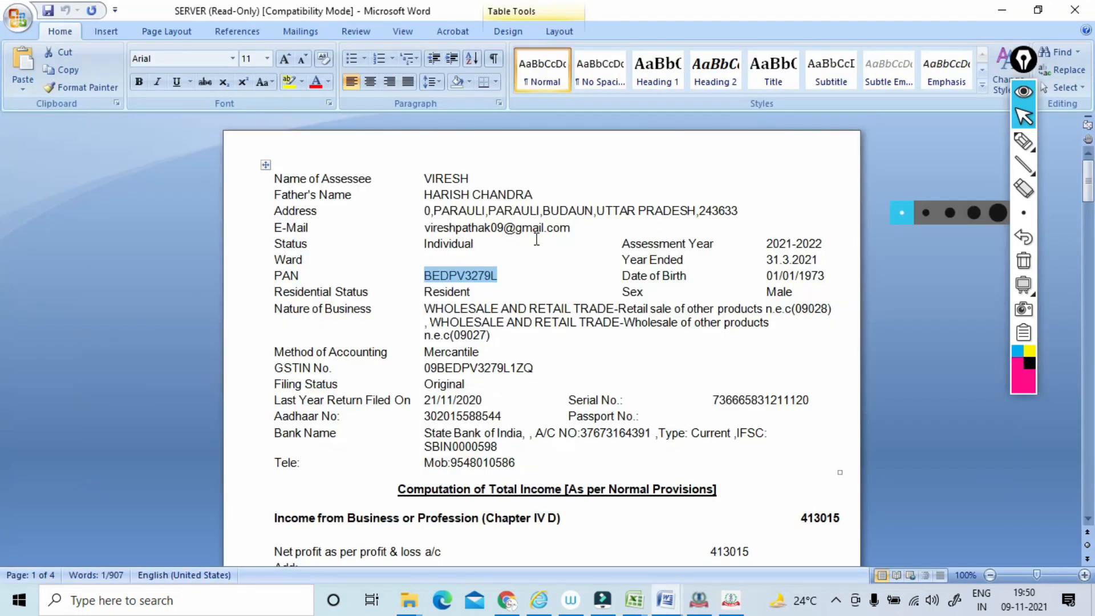
drag(434, 212, 529, 215)
key(ctrl+c)
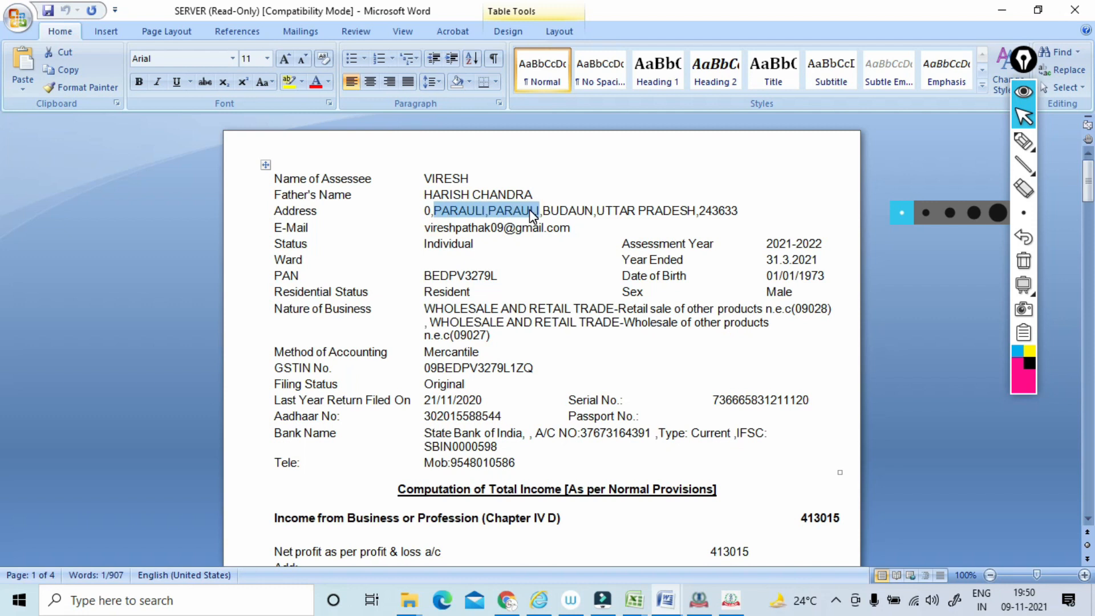
key(alt+Tab)
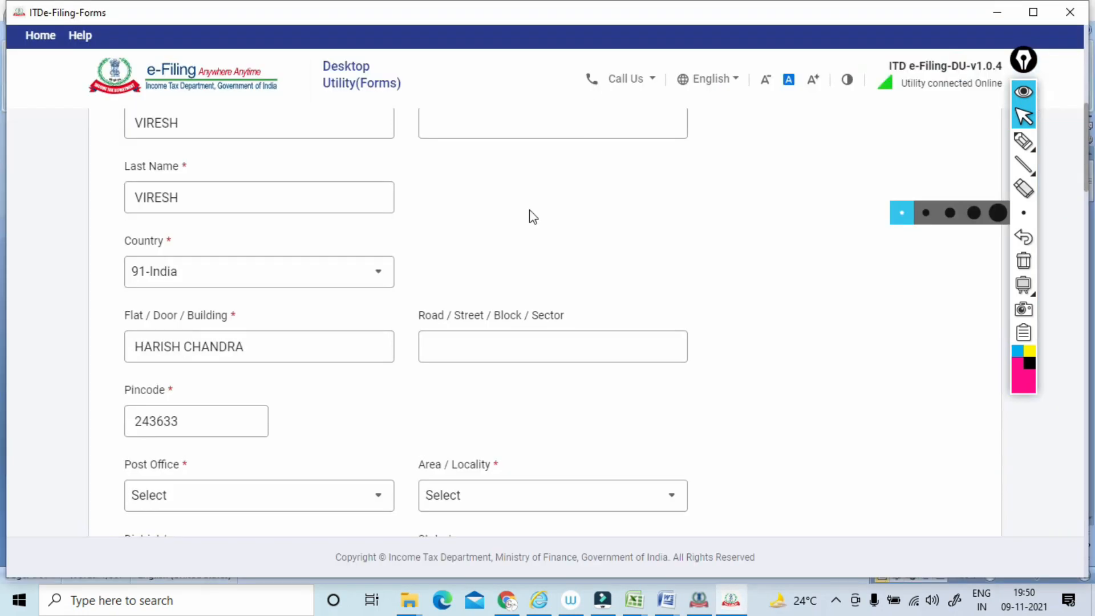
click(457, 337)
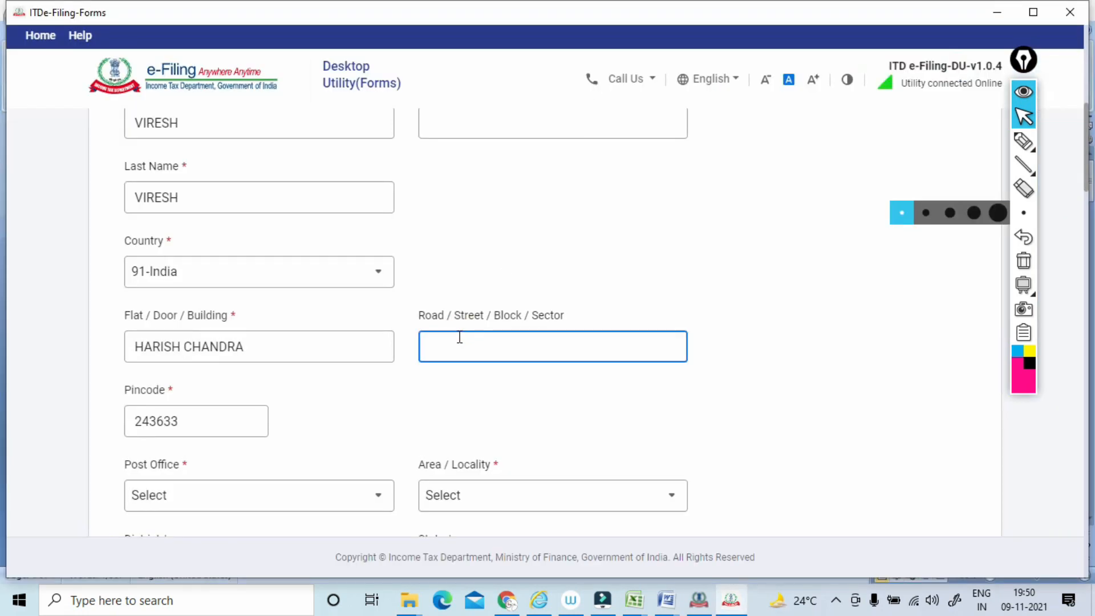
key(ctrl+v)
click(569, 420)
Check the address in the Word document again and select the assessee's matching Post Office in the form.
key(alt+Tab)
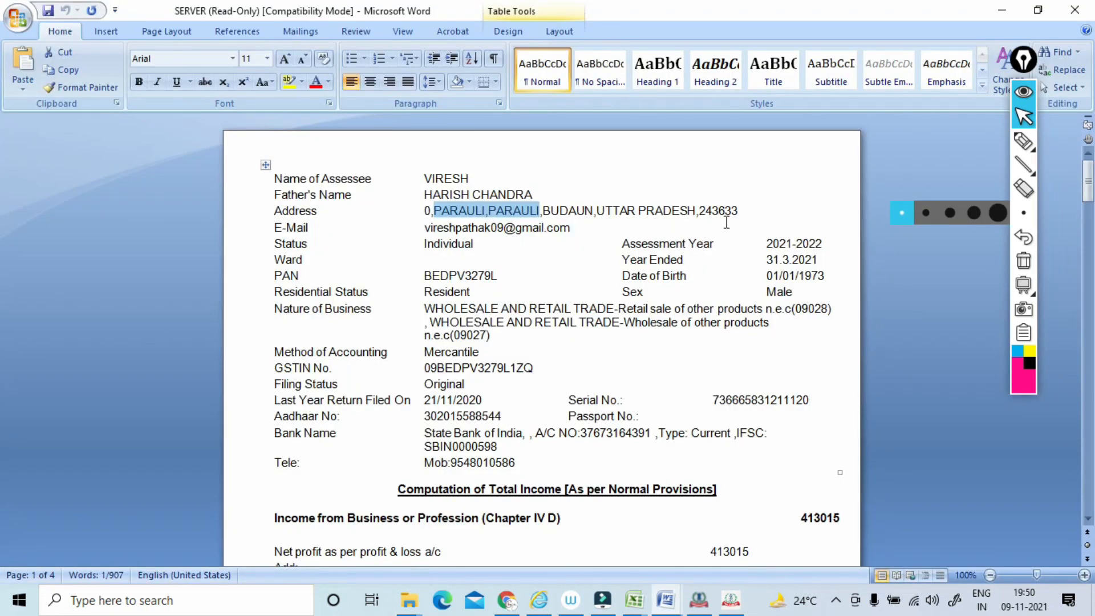
key(alt+Tab)
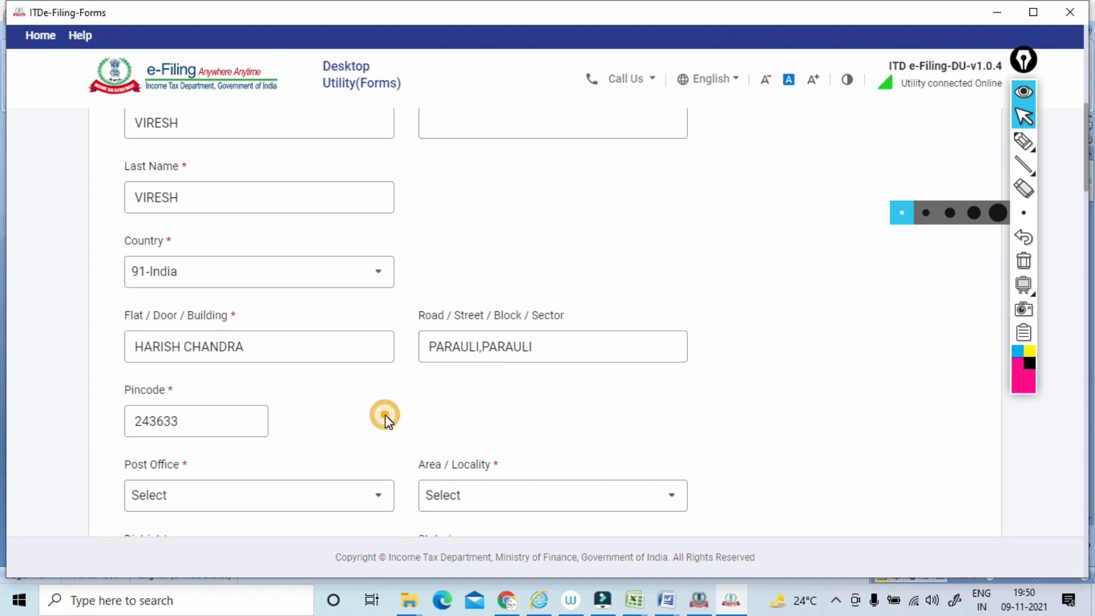
key(alt+Tab)
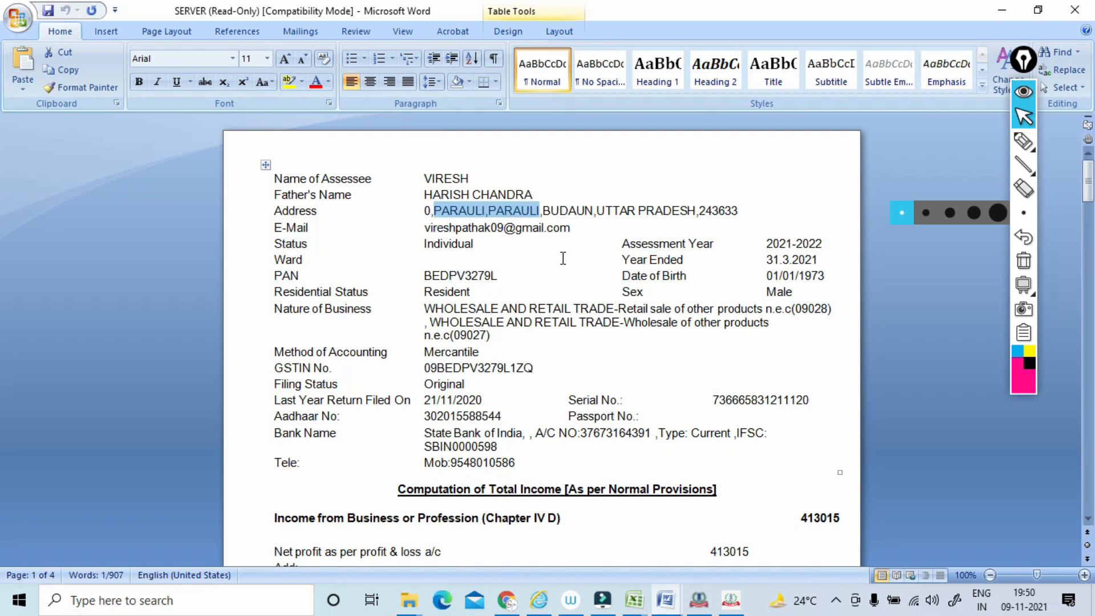
key(alt+Tab)
key(ctrl+v)
click(467, 417)
click(298, 508)
drag(391, 337, 391, 351)
click(220, 394)
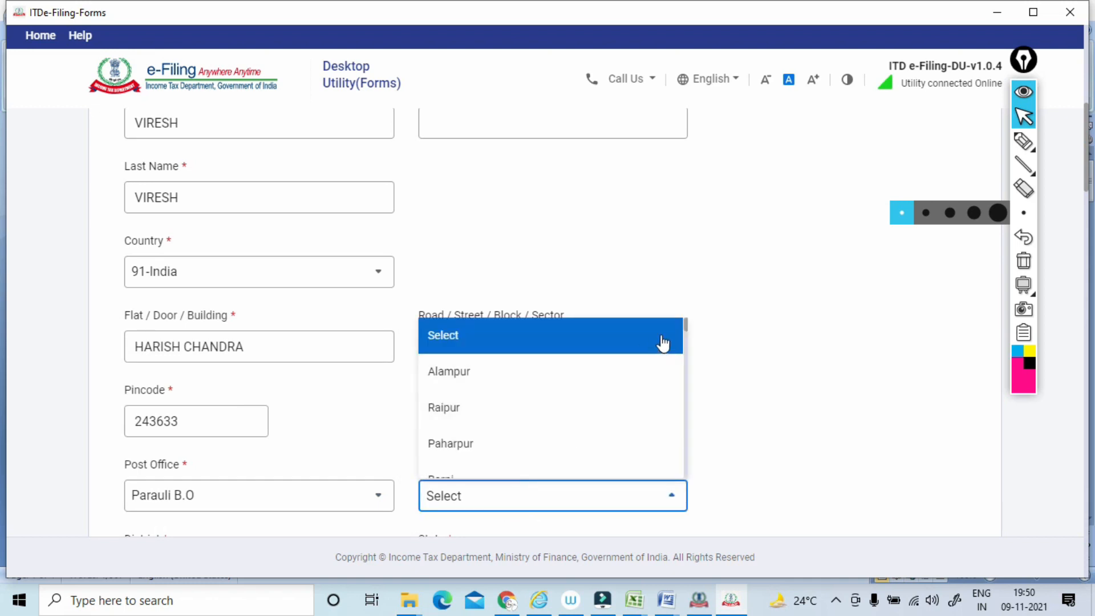
Select the Area / Locality that matches the assessee's address.
mouse_move(686, 321)
mouse_down()
mouse_move(688, 335)
mouse_move(686, 324)
mouse_up()
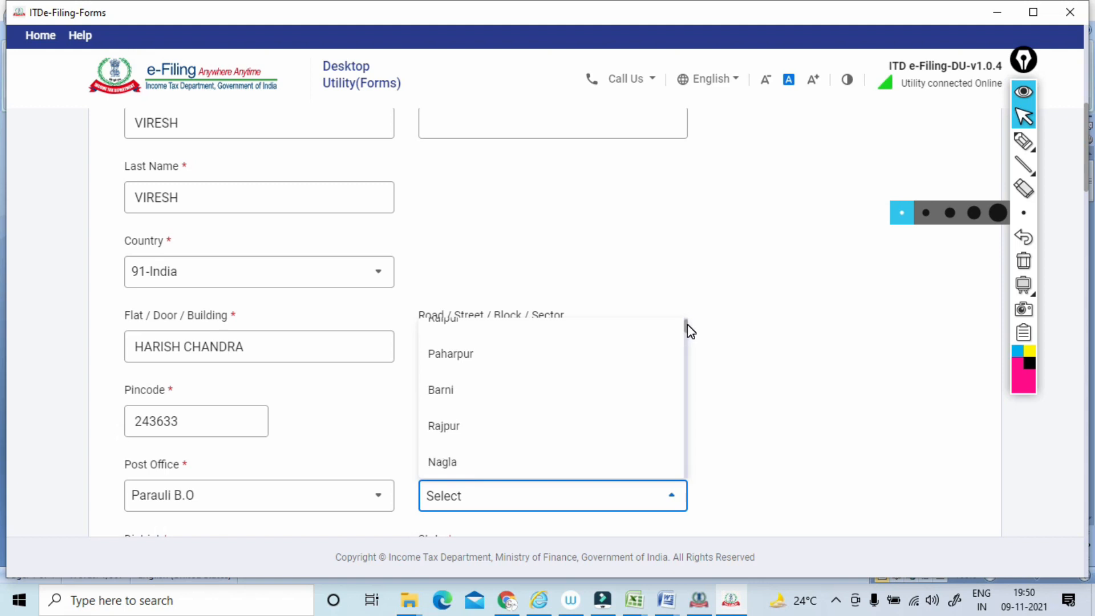
scroll(686, 324, up, 2)
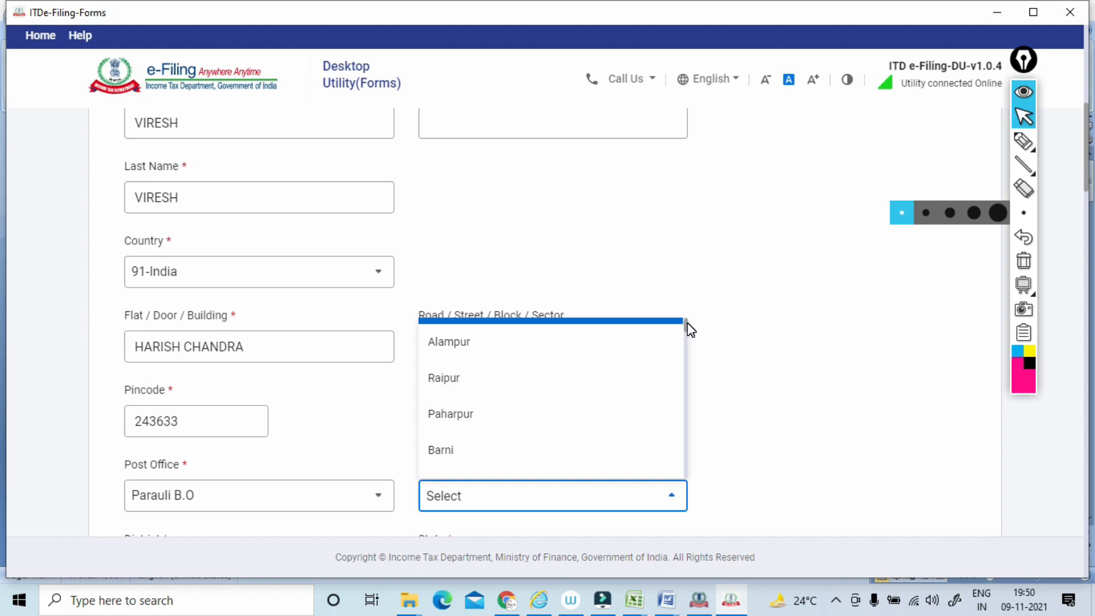
drag(691, 330, 687, 343)
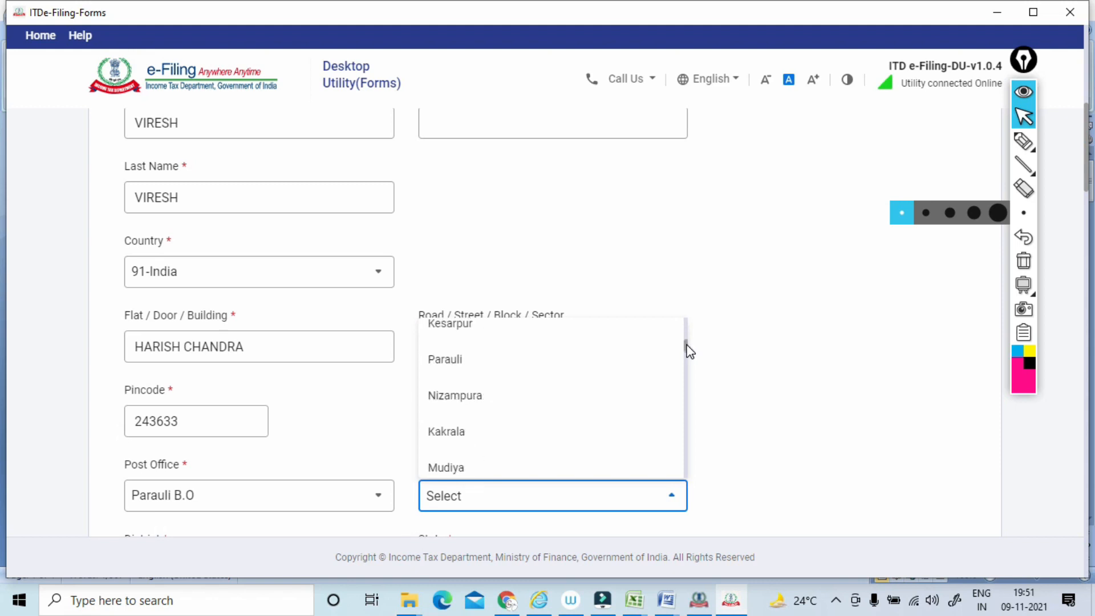
click(560, 359)
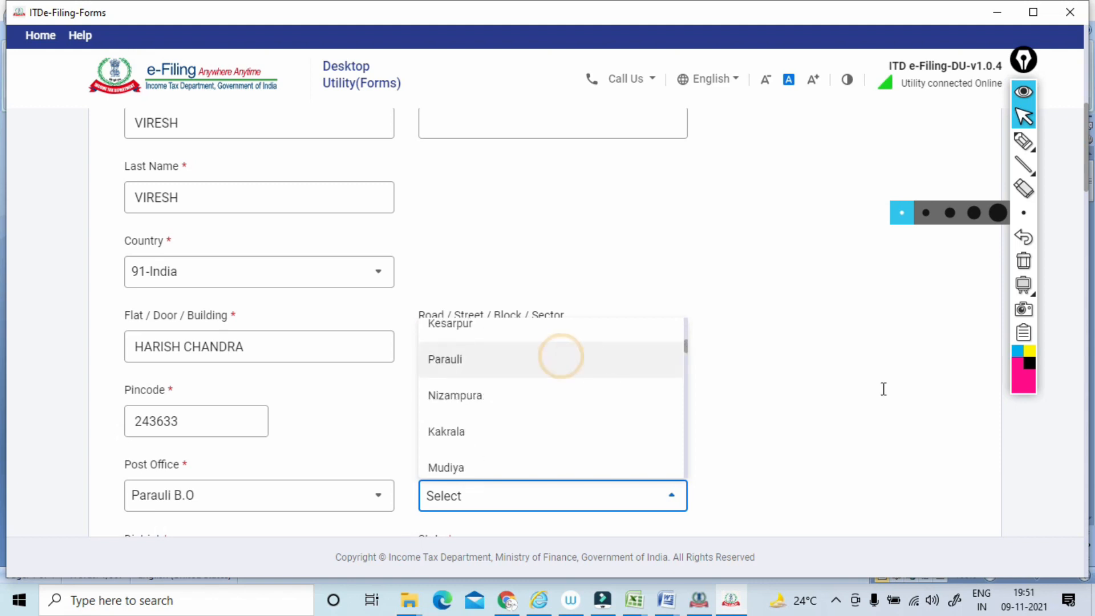
click(891, 392)
drag(1088, 179, 1077, 239)
click(442, 270)
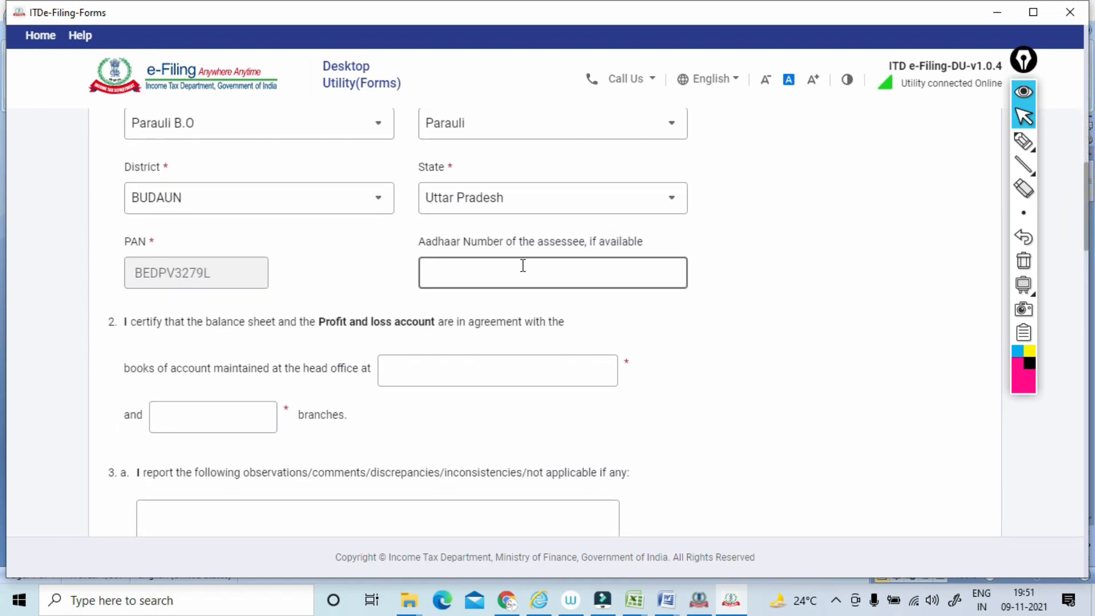
Underline the balance sheet certification in item 2 and sketch a pen diagram leading from 3CB to the books of account.
scroll(523, 266, down, 3)
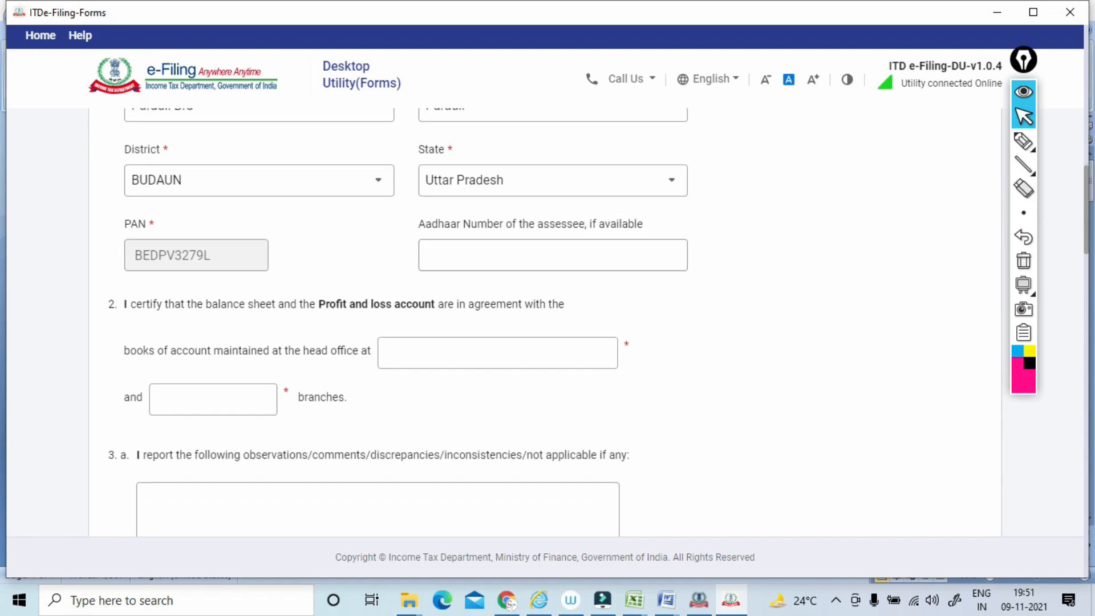
click(1017, 142)
drag(118, 247, 257, 235)
mouse_move(41, 220)
mouse_down()
mouse_move(46, 240)
mouse_move(77, 208)
mouse_move(64, 186)
mouse_up()
mouse_move(523, 164)
mouse_down()
mouse_move(536, 162)
mouse_move(532, 178)
mouse_move(553, 164)
mouse_up()
mouse_move(558, 151)
mouse_down()
mouse_move(566, 160)
mouse_move(517, 187)
mouse_move(528, 234)
mouse_up()
drag(564, 188, 626, 196)
drag(651, 129, 639, 152)
mouse_move(655, 144)
mouse_down()
mouse_move(679, 135)
mouse_move(660, 118)
mouse_up()
mouse_move(453, 276)
mouse_down()
mouse_move(471, 291)
mouse_move(513, 264)
mouse_move(454, 281)
mouse_move(548, 232)
mouse_move(454, 317)
mouse_move(504, 333)
mouse_up()
drag(459, 368, 486, 351)
mouse_move(479, 353)
mouse_down()
mouse_move(477, 387)
mouse_move(536, 331)
mouse_move(464, 396)
mouse_up()
drag(445, 357, 480, 397)
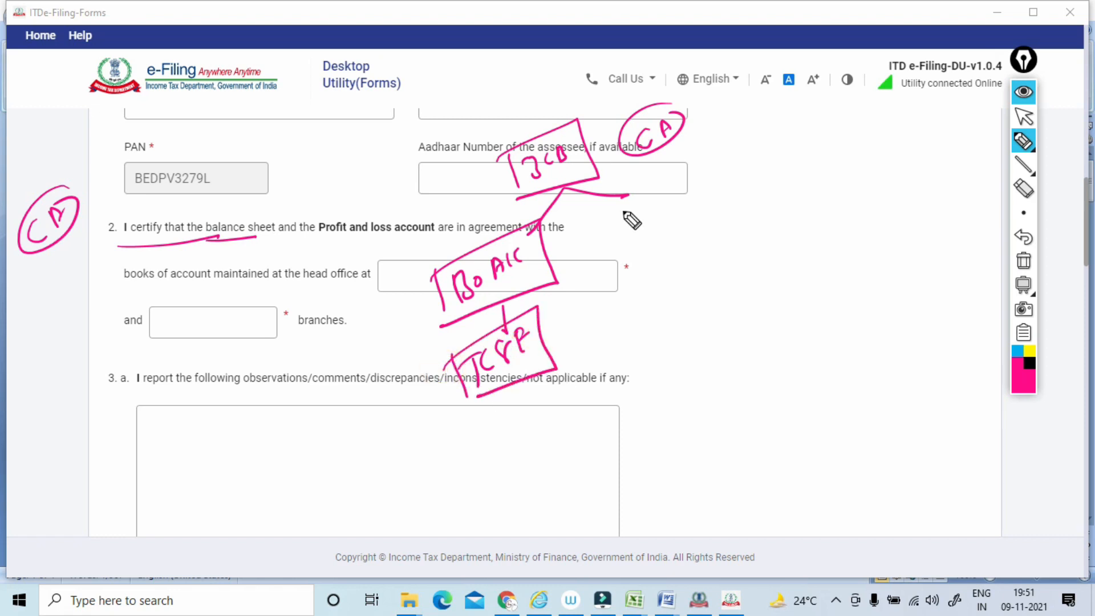
Draw a second branch of the 3CB diagram with 3CD circled beside it, and clear all the ink.
mouse_move(629, 206)
mouse_down()
mouse_move(625, 229)
mouse_move(651, 205)
mouse_move(609, 242)
mouse_move(642, 227)
mouse_up()
drag(658, 186, 667, 194)
mouse_move(671, 184)
mouse_down()
mouse_move(677, 189)
mouse_move(649, 211)
mouse_up()
mouse_move(638, 187)
mouse_down()
mouse_move(668, 203)
mouse_move(751, 119)
mouse_up()
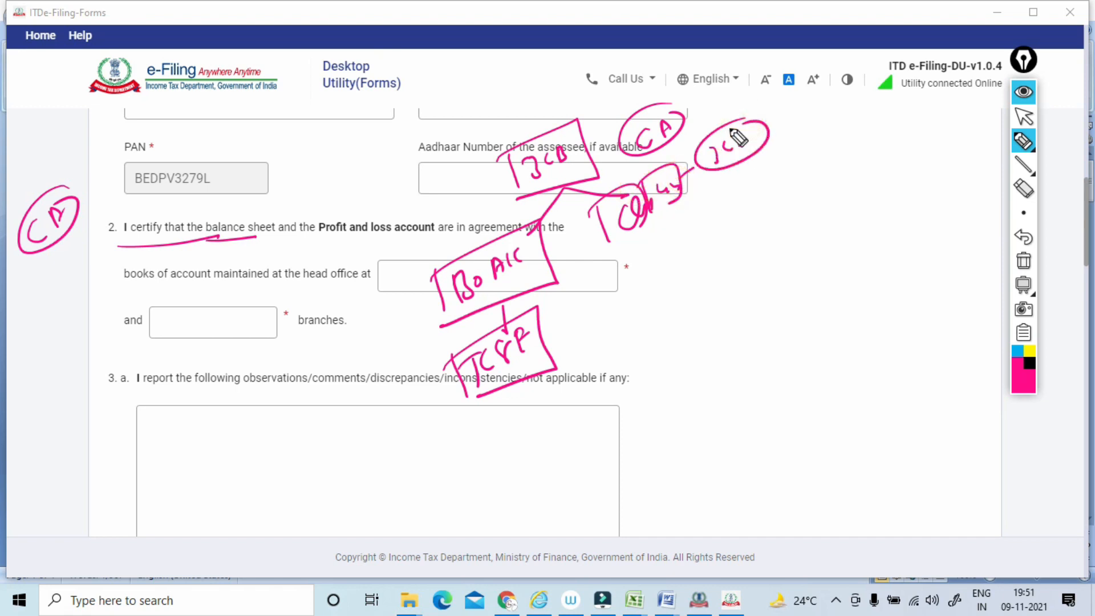
drag(652, 227, 666, 252)
drag(640, 291, 675, 280)
drag(661, 268, 676, 260)
mouse_move(682, 256)
mouse_down()
mouse_move(690, 271)
mouse_move(694, 254)
mouse_up()
drag(708, 235, 716, 246)
drag(646, 261, 660, 292)
mouse_move(634, 277)
mouse_down()
mouse_move(720, 211)
mouse_move(660, 306)
mouse_up()
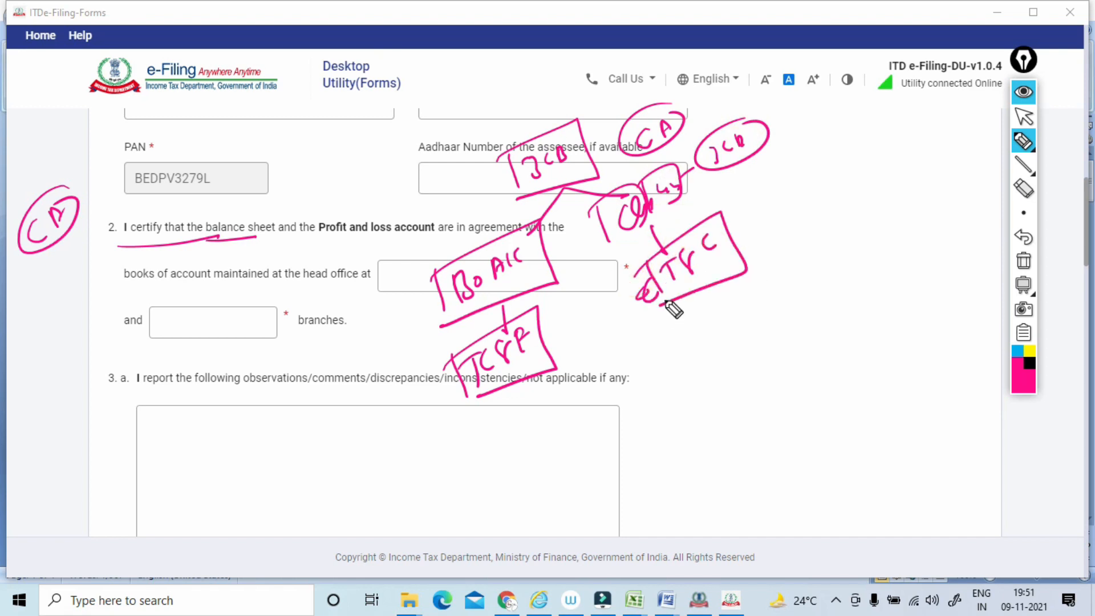
click(1021, 258)
click(1022, 118)
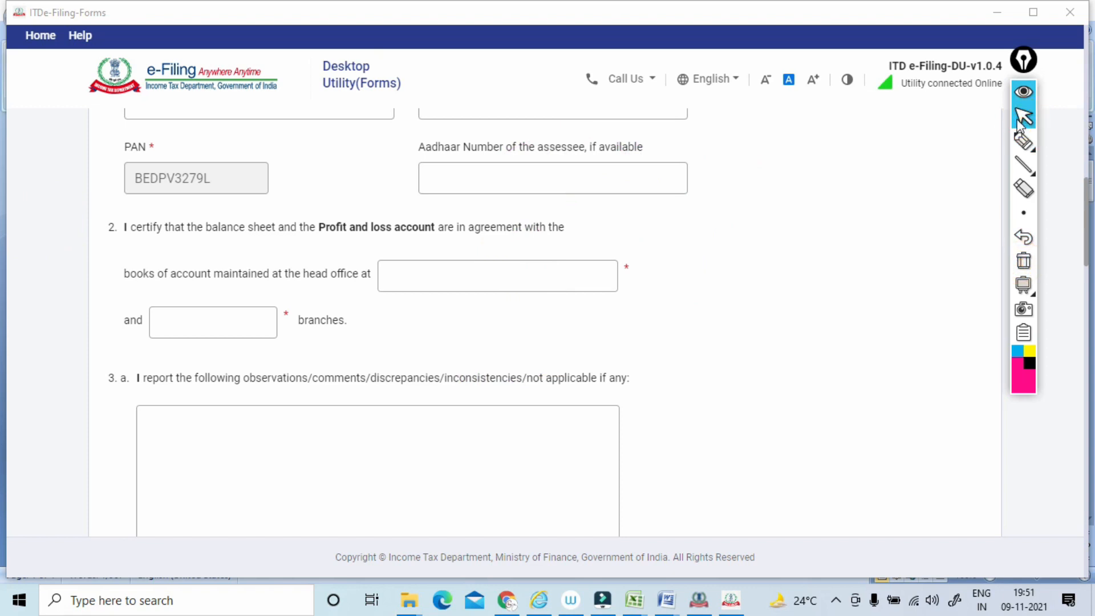
Underline the item 2 wording, circle "maintained at the head office at" with the pen, and clear the ink.
click(1016, 143)
drag(189, 246, 564, 230)
mouse_move(127, 293)
mouse_down()
mouse_move(349, 295)
mouse_move(328, 245)
mouse_up()
drag(240, 244, 245, 292)
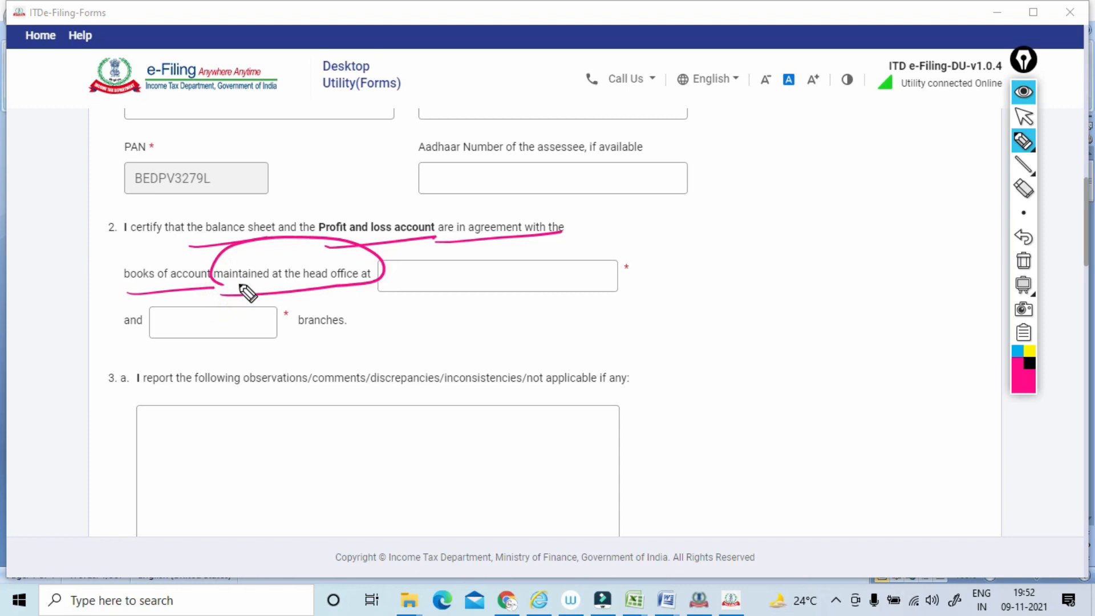
click(1022, 262)
click(1023, 117)
Fill in item 2 with the copied street address as the head office location and 0 branches.
click(439, 281)
click(438, 281)
text(PARAULI PARAULI)
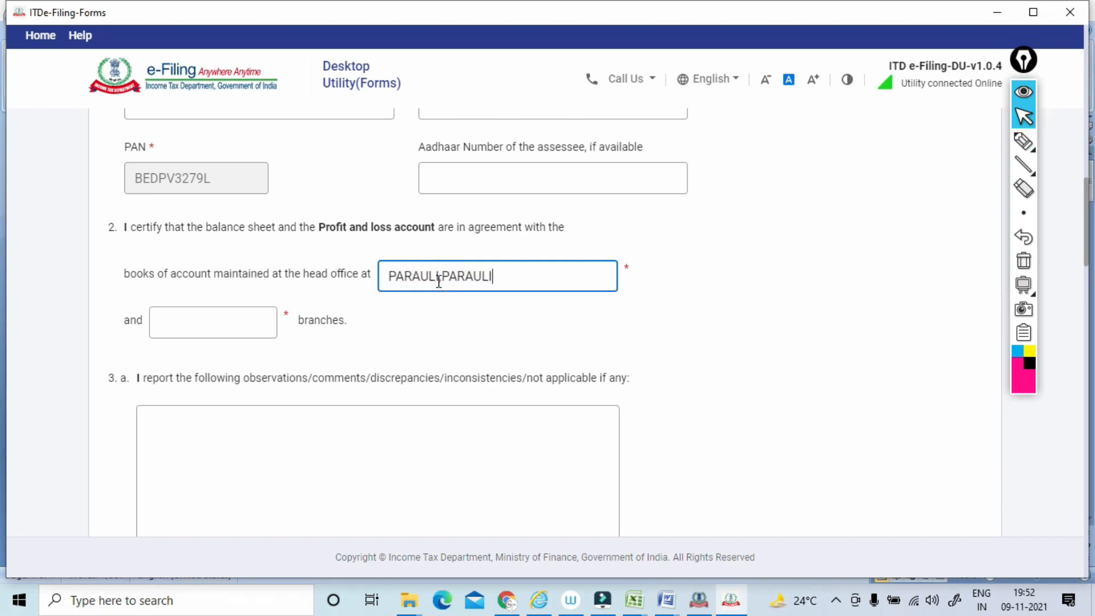
click(235, 313)
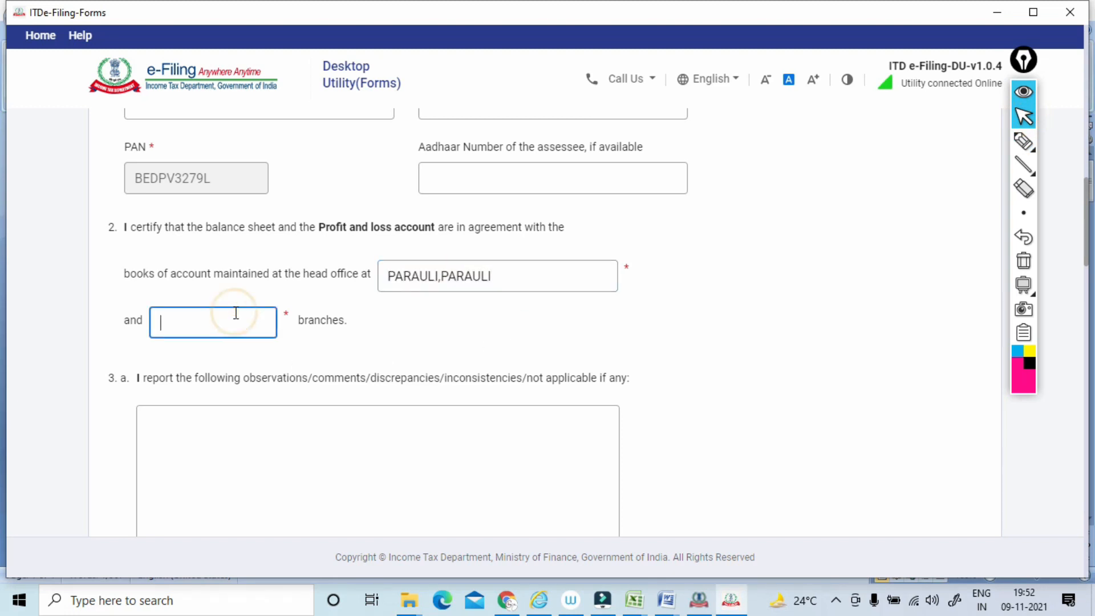
click(313, 435)
Circle item 3(a) and tick each of its reporting options with the pen, and clear the ink.
click(1021, 143)
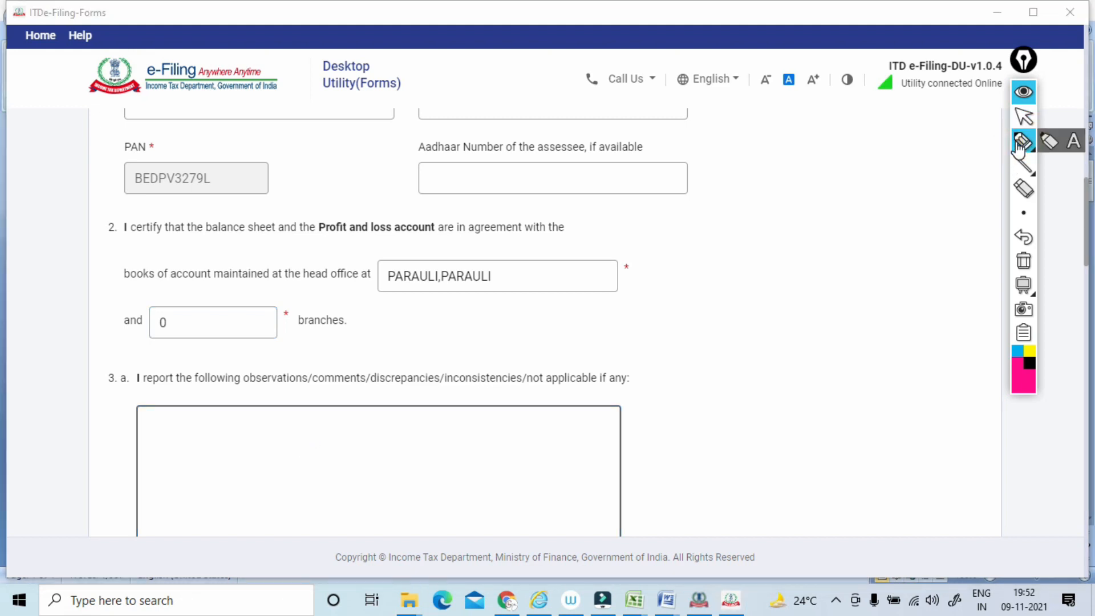
mouse_move(329, 140)
mouse_down()
mouse_move(349, 134)
mouse_move(315, 161)
mouse_move(342, 120)
mouse_move(378, 113)
mouse_move(433, 69)
mouse_up()
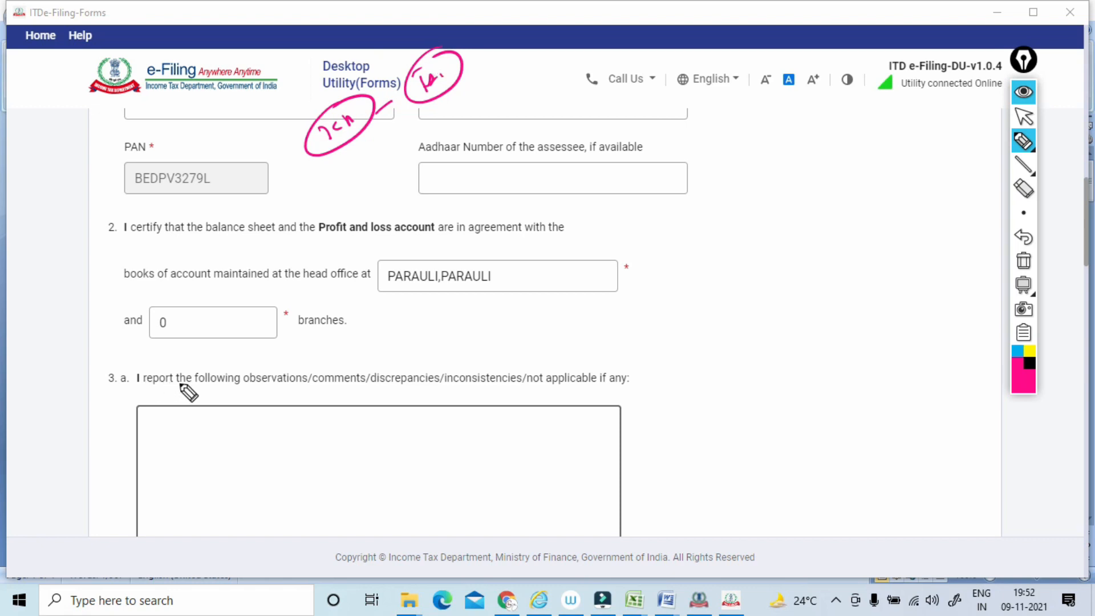
drag(93, 374, 114, 365)
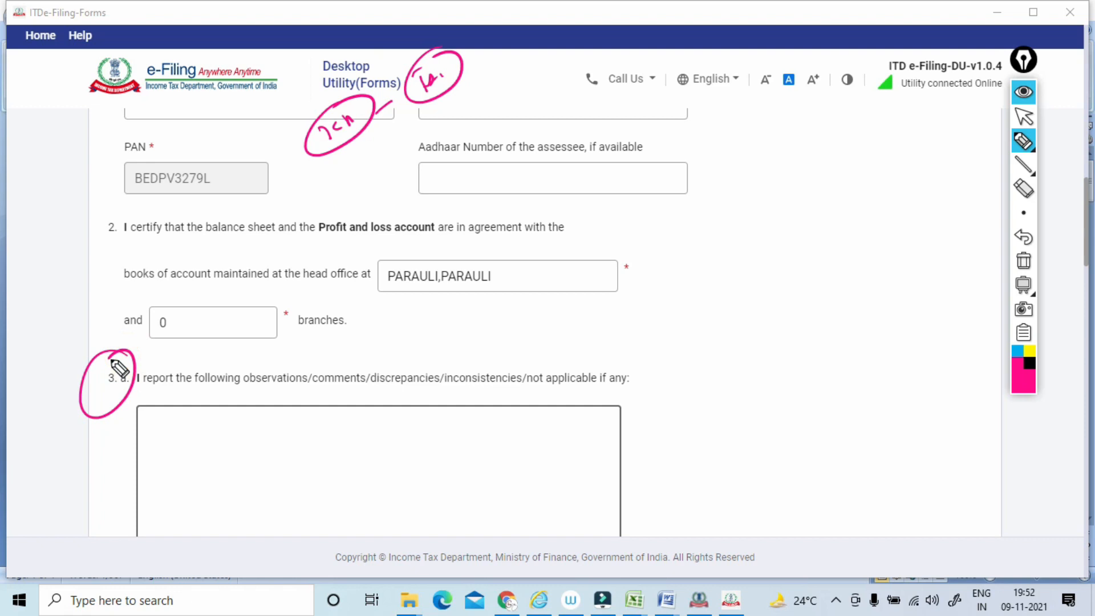
mouse_move(272, 350)
mouse_down()
mouse_move(379, 324)
mouse_move(408, 350)
mouse_move(444, 327)
mouse_move(529, 325)
mouse_up()
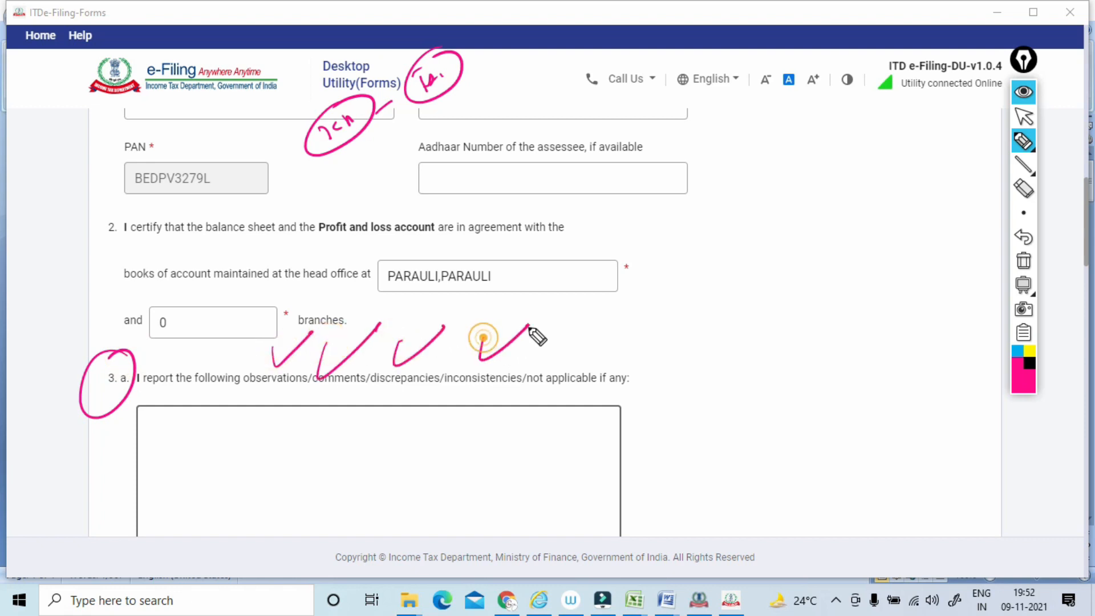
drag(578, 361, 619, 337)
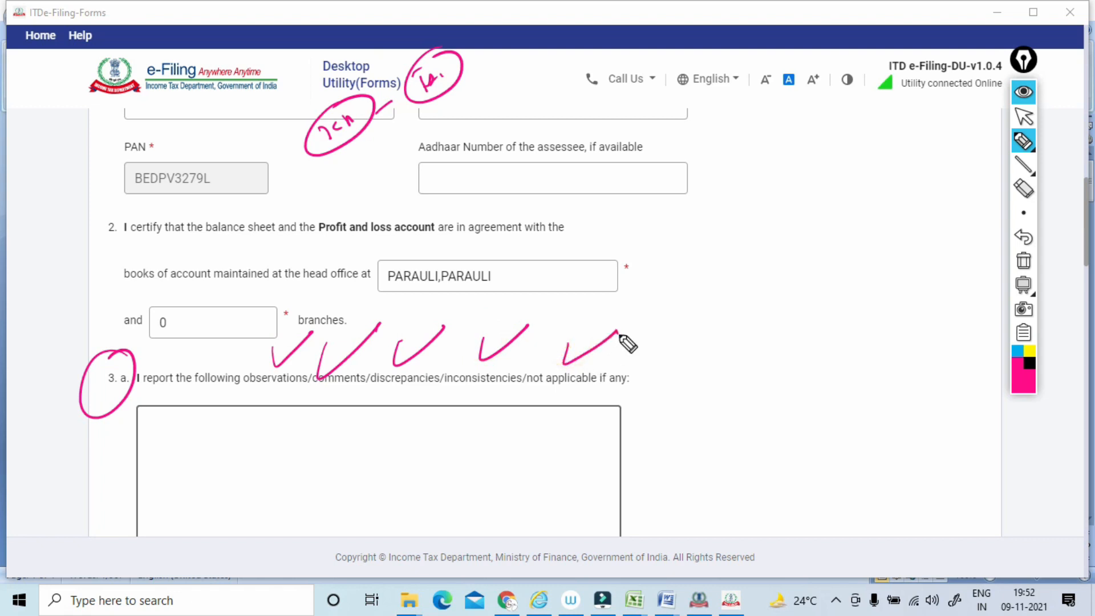
click(1023, 260)
click(1024, 119)
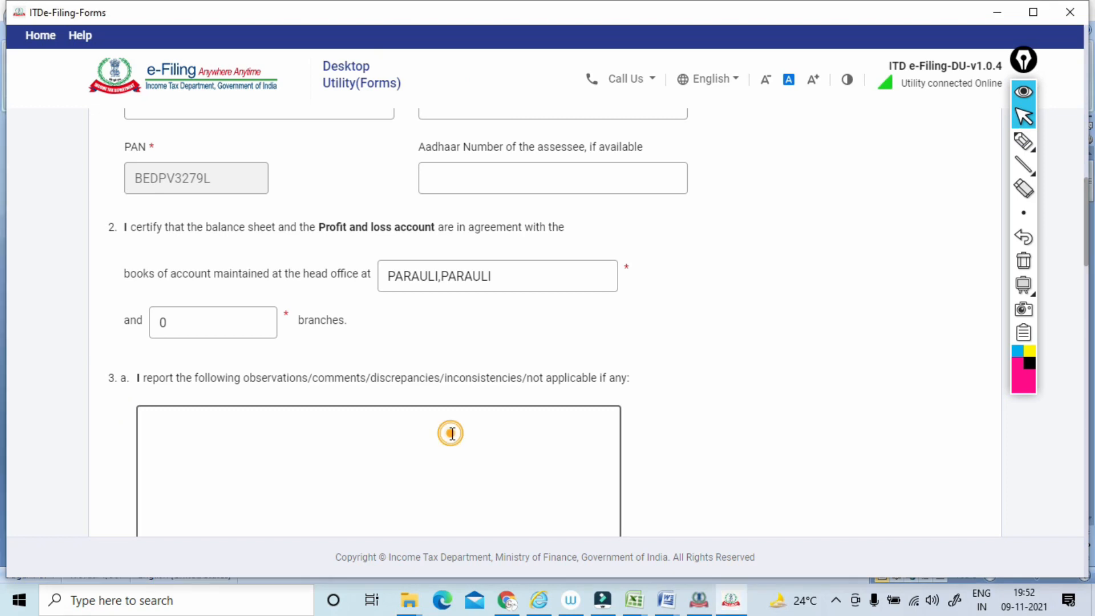
Copy audit observations (i) and (ii), cells B5 to B7, from Sheet1 of the Excel workbook "audit report exele NEW".
key(alt+Tab)
key(alt+Tab)
key(alt+Tab)
key(alt+Tab)
key(alt+Tab)
key(alt+Tab)
key(alt+Tab)
key(alt+Tab)
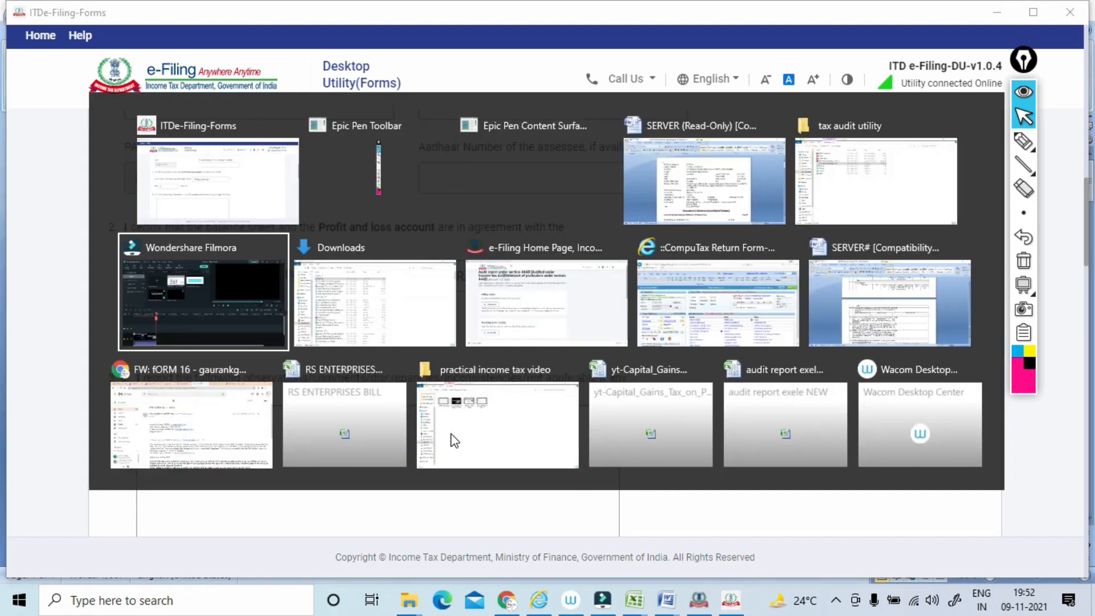
key(alt+Tab)
key(alt+Tab)
key(alt+Tab)
key(alt+Tab)
key(alt+Tab)
key(alt+Tab)
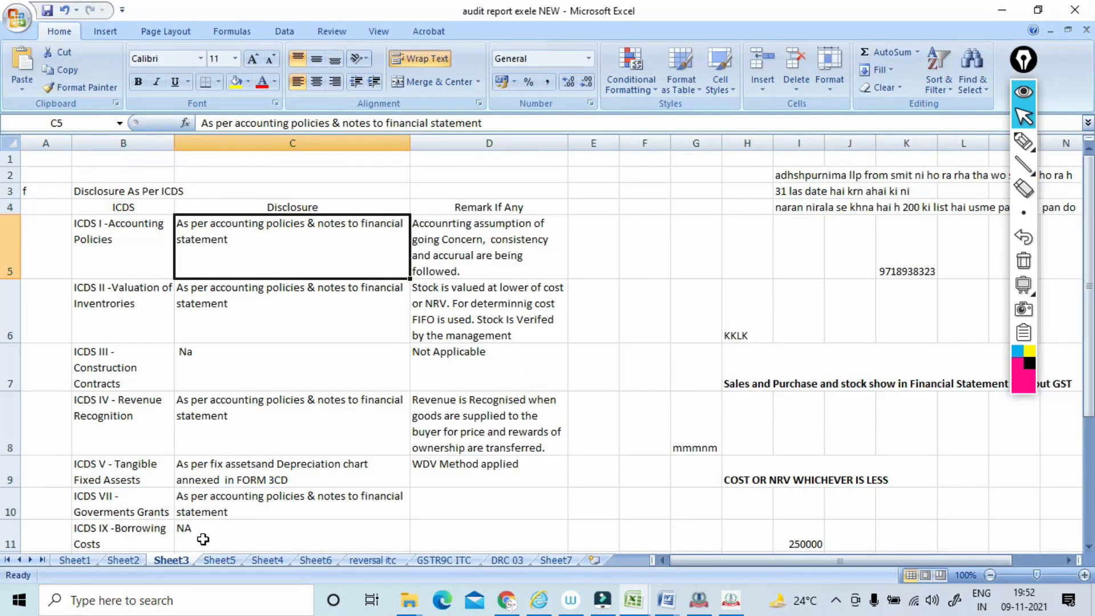
click(83, 560)
drag(195, 226, 188, 255)
key(ctrl+c)
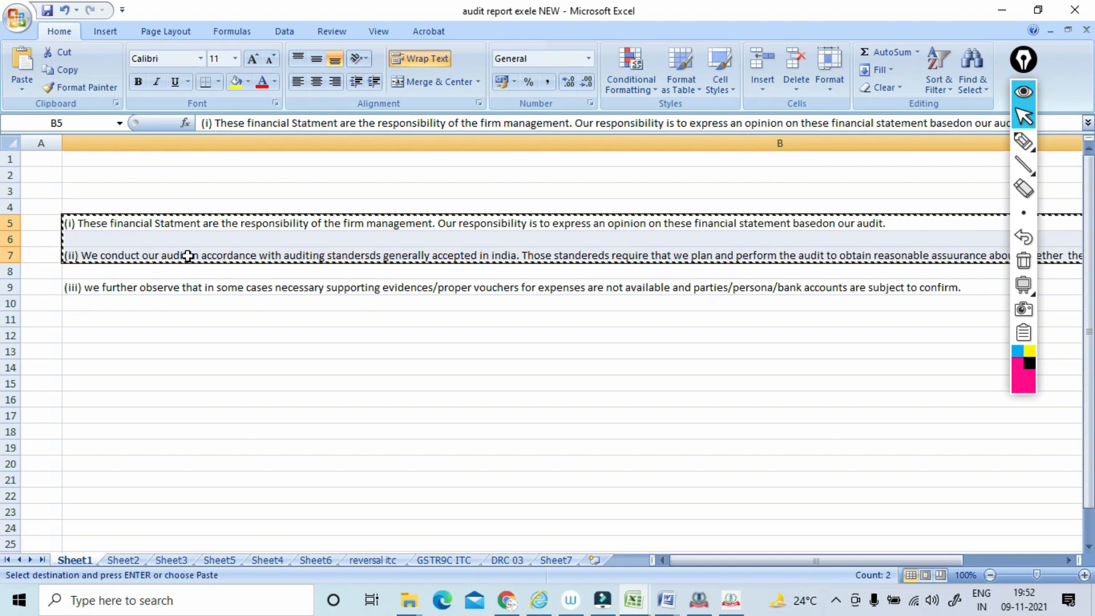
Paste the copied audit observations into the item 3(a) text box of the ITDe-Filing form.
key(alt+Tab)
click(223, 456)
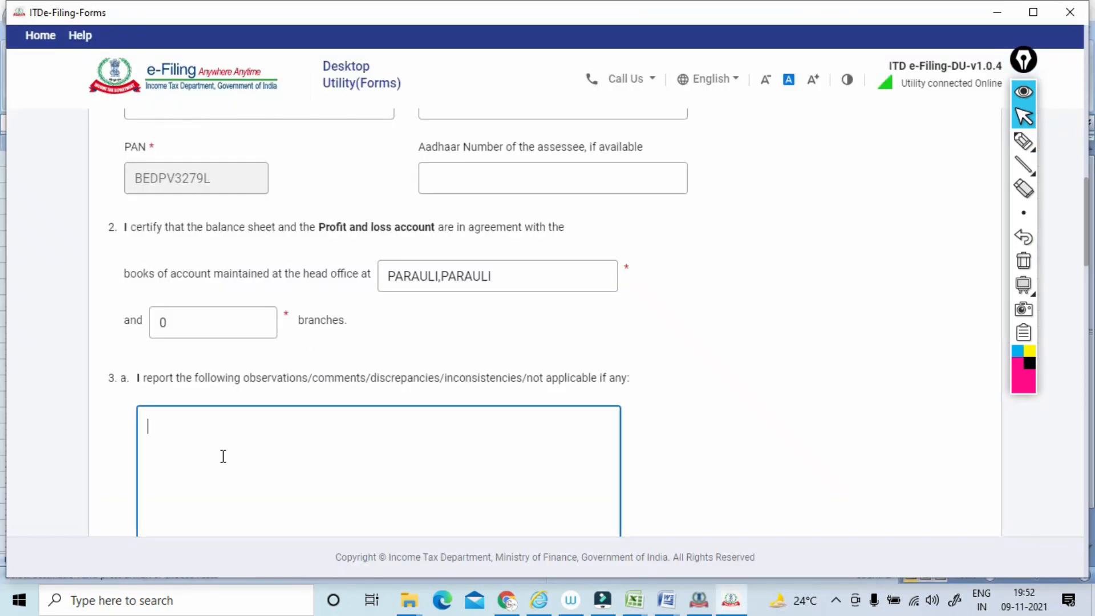
key(ctrl+v)
click(799, 338)
Underline "Subject to above" and statements A and B of item 3(b) with the pen, and circle the letters A to C.
drag(1088, 208, 1073, 285)
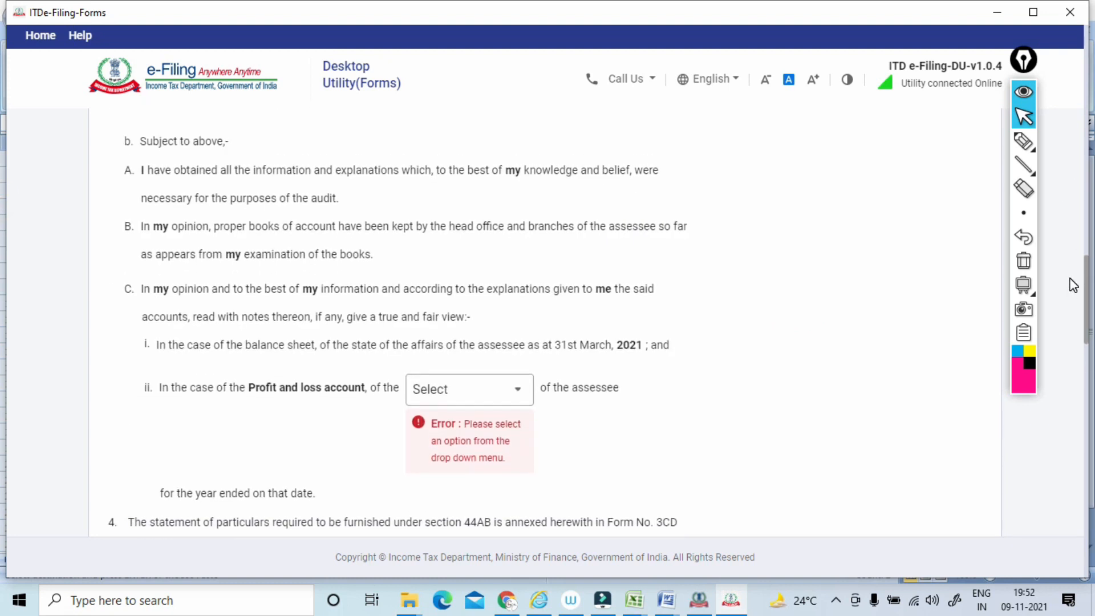
click(1023, 143)
mouse_move(147, 170)
mouse_down()
mouse_move(108, 215)
mouse_move(147, 262)
mouse_move(132, 168)
mouse_move(216, 151)
mouse_move(217, 98)
mouse_up()
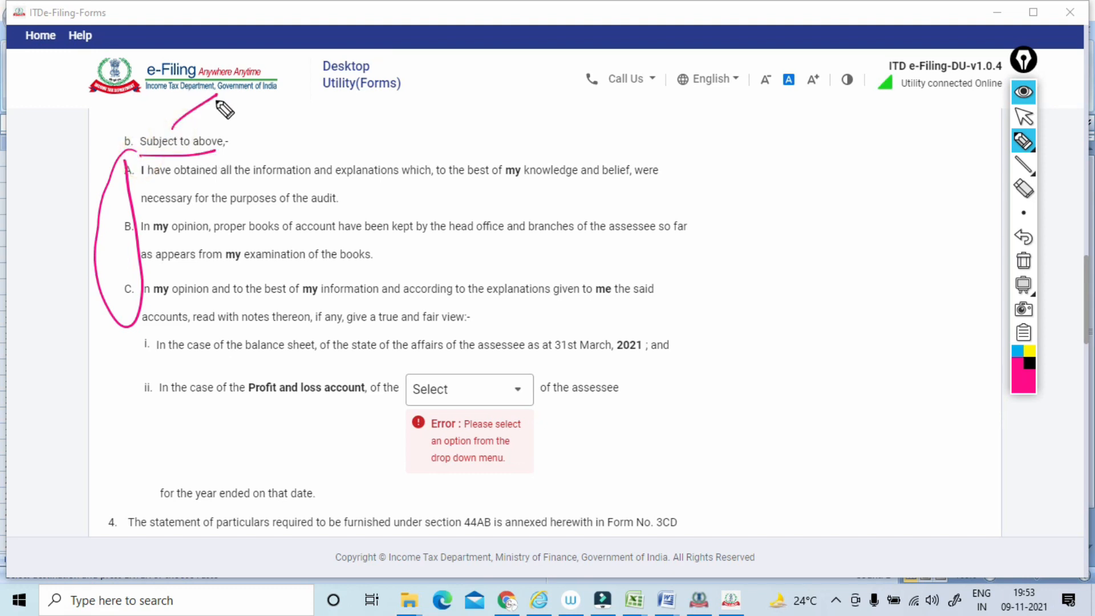
drag(144, 182, 328, 181)
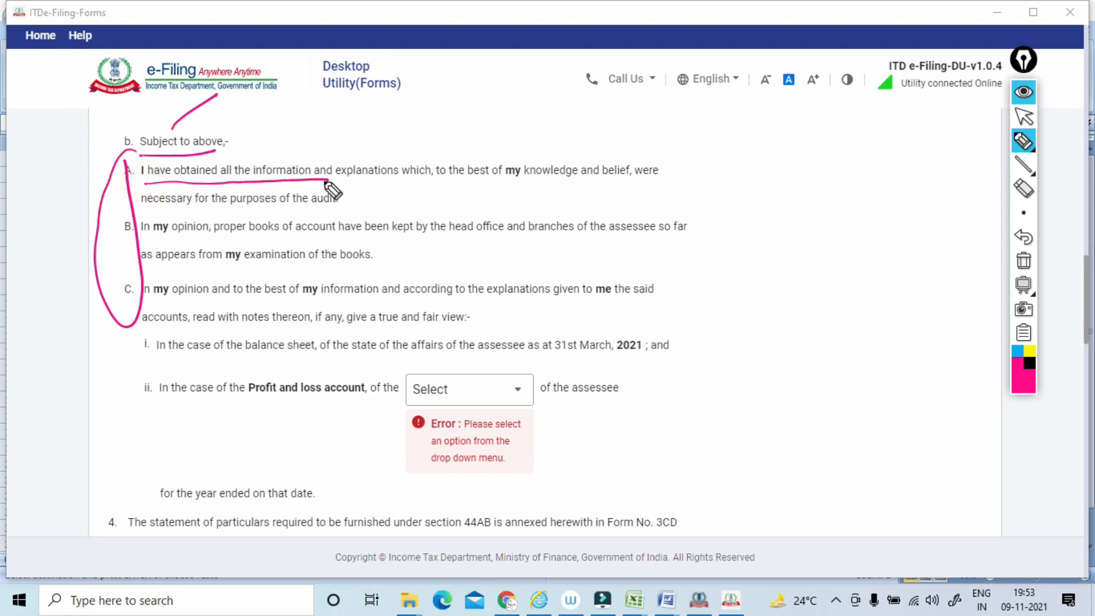
drag(366, 194, 665, 176)
drag(151, 217, 330, 205)
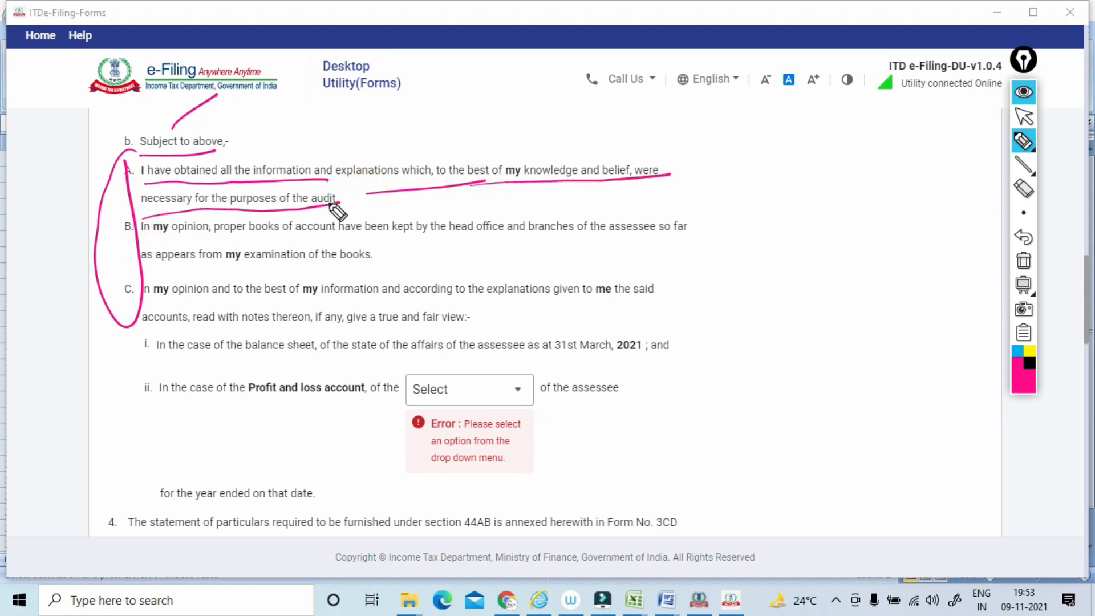
drag(146, 244, 682, 232)
drag(143, 271, 385, 261)
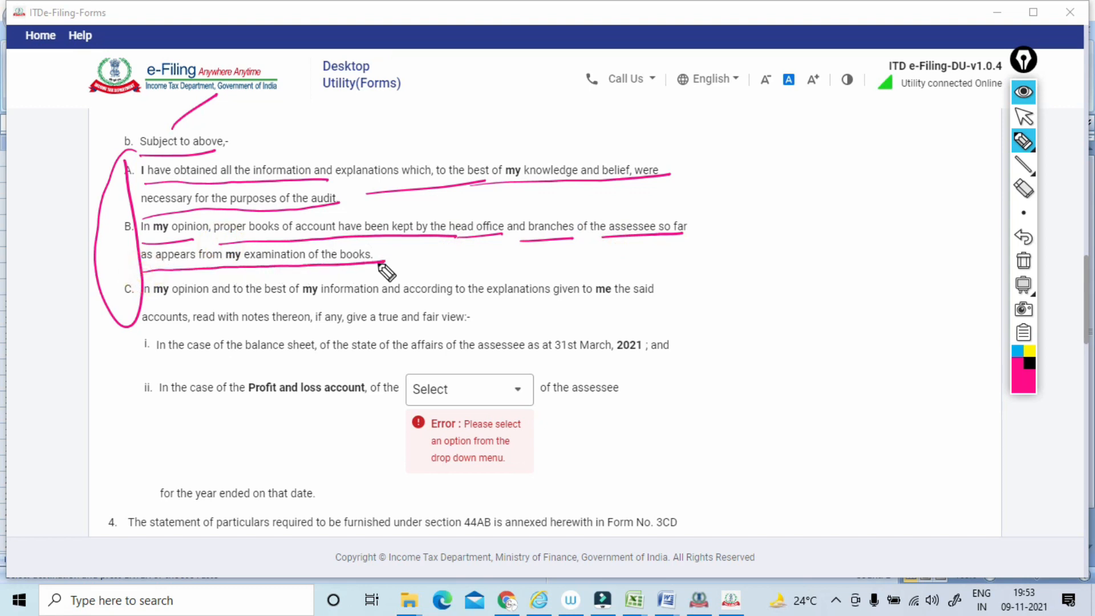
Underline statement C of item 3(b), box "true and fair view" with the pen, and clear all the ink.
drag(147, 306, 421, 301)
drag(433, 301, 663, 295)
drag(148, 329, 481, 322)
mouse_move(372, 306)
mouse_down()
mouse_move(378, 318)
mouse_move(377, 301)
mouse_move(447, 309)
mouse_move(420, 330)
mouse_up()
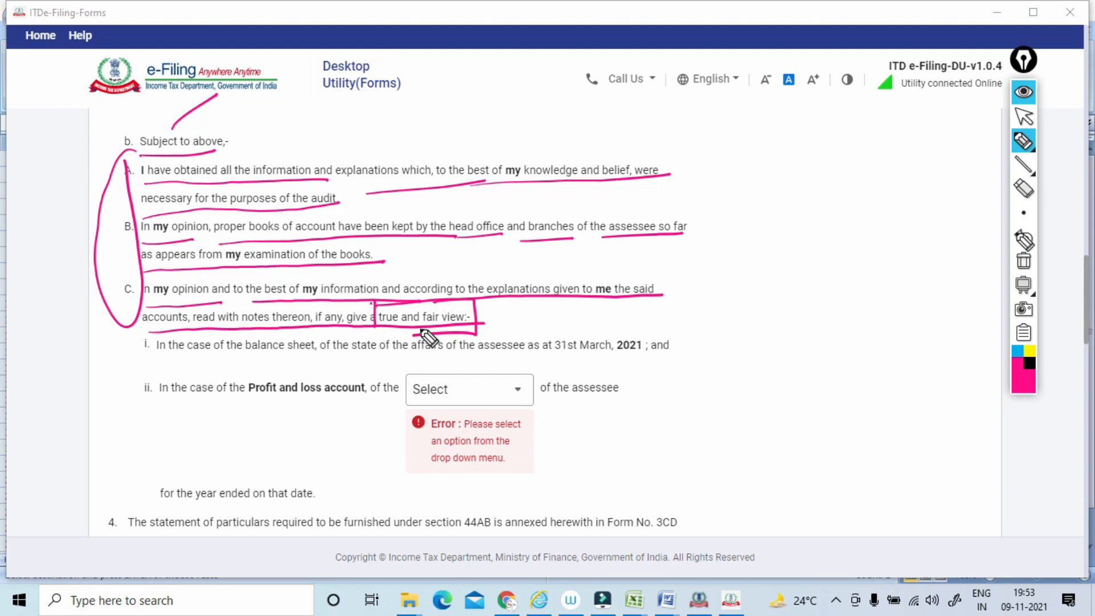
click(1023, 260)
click(1023, 117)
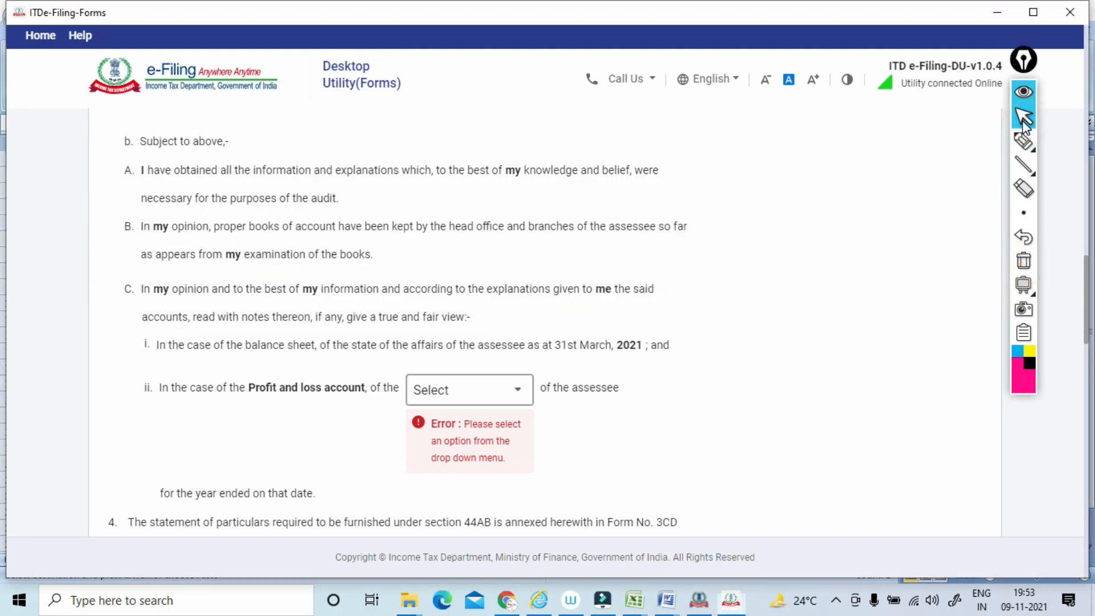
Select Profit for the assessee's Profit and loss account in item 3(b)(C)(ii).
click(469, 390)
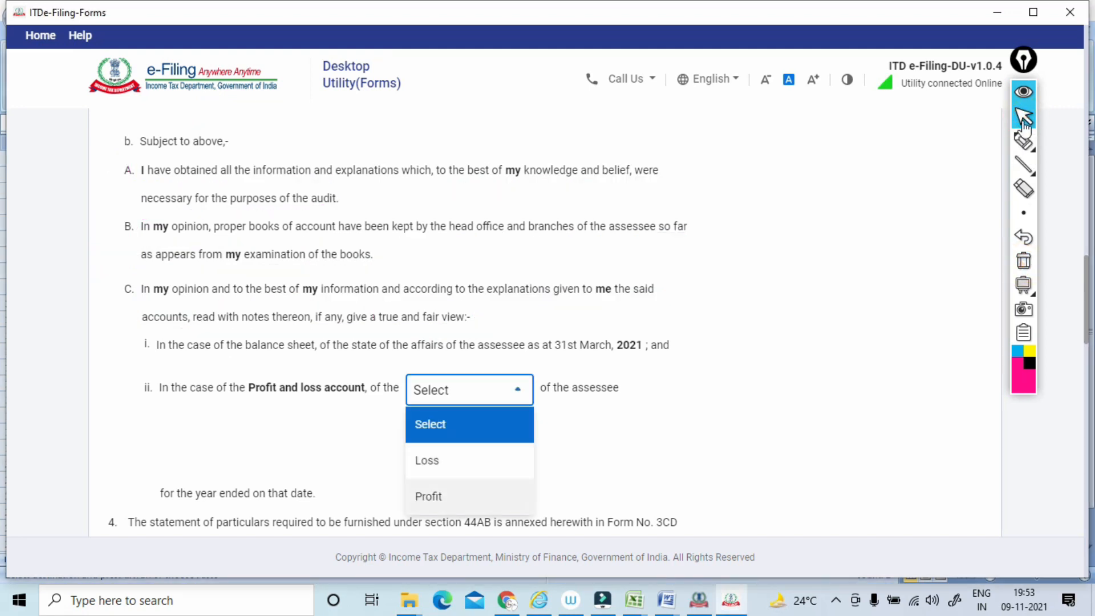
click(428, 496)
Circle items 4 and 5, mark Form No. 3CD and the observations/qualifications wording with the pen, and clear the ink.
scroll(547, 320, down, 4)
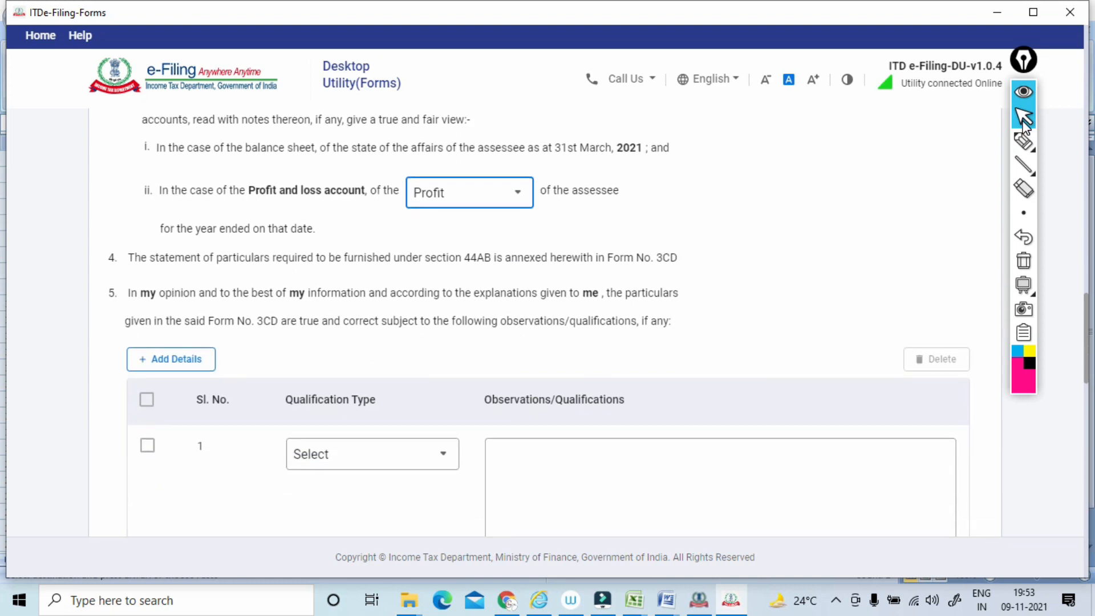
click(1024, 140)
mouse_move(117, 255)
mouse_down()
mouse_move(355, 272)
mouse_move(661, 269)
mouse_move(588, 251)
mouse_up()
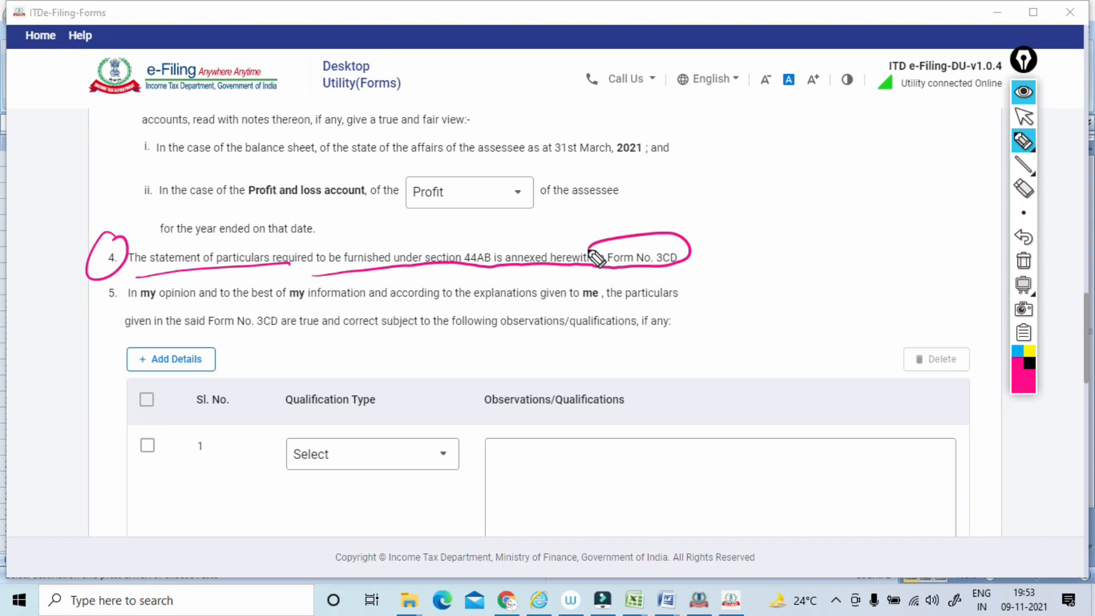
mouse_move(120, 288)
mouse_down()
mouse_move(86, 314)
mouse_move(116, 285)
mouse_up()
drag(275, 308, 383, 296)
drag(702, 276, 744, 293)
drag(442, 320, 368, 441)
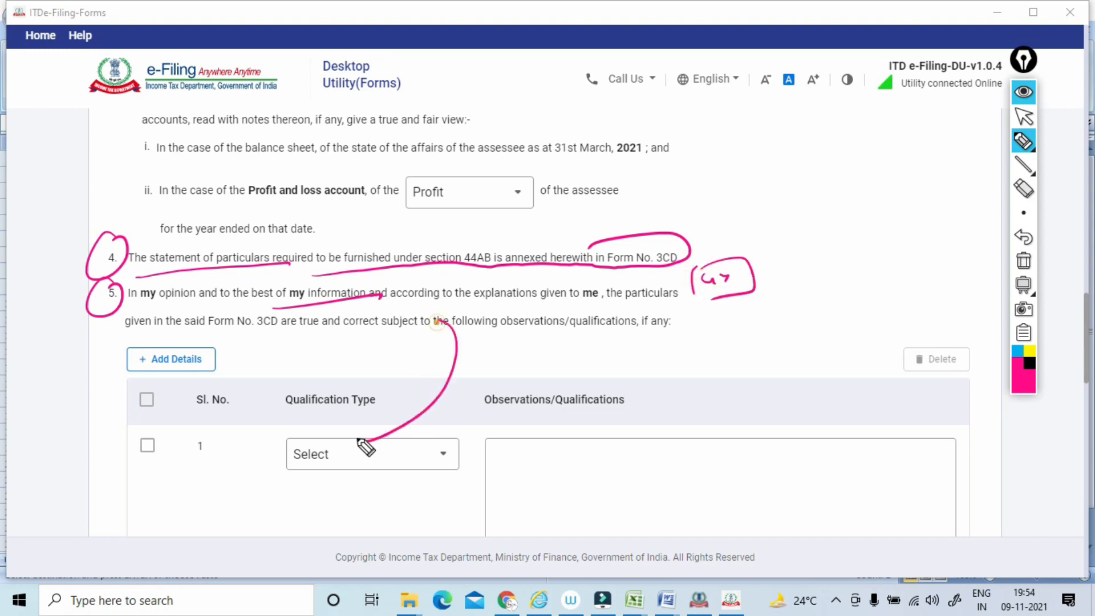
drag(523, 307, 631, 290)
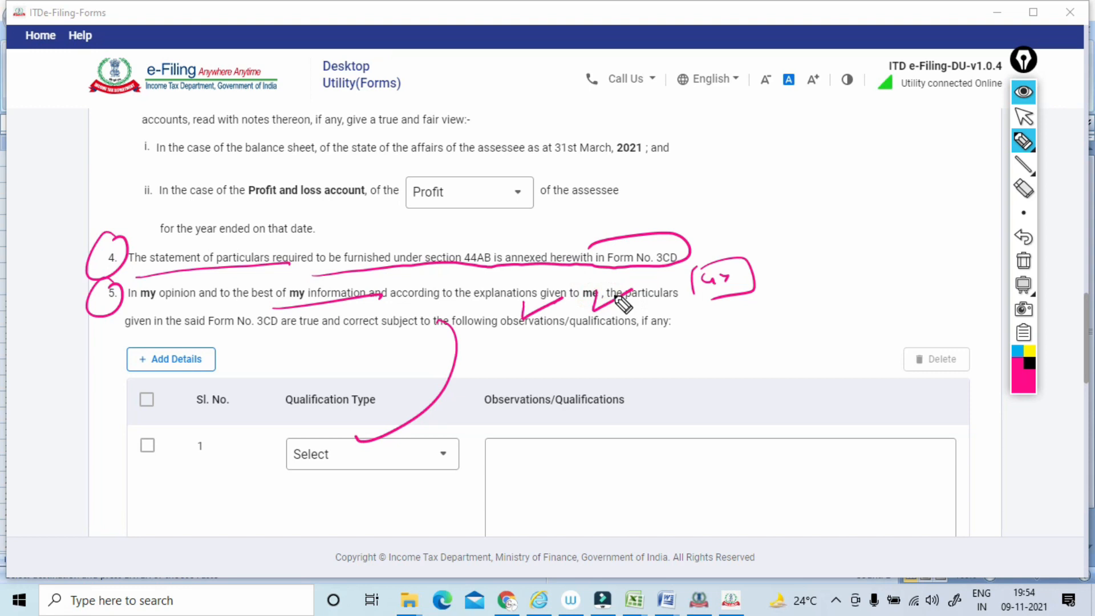
mouse_move(450, 374)
mouse_down()
mouse_move(540, 365)
mouse_move(547, 341)
mouse_move(568, 335)
mouse_move(579, 349)
mouse_up()
mouse_move(517, 336)
mouse_down()
mouse_move(522, 367)
mouse_move(510, 386)
mouse_up()
click(1023, 261)
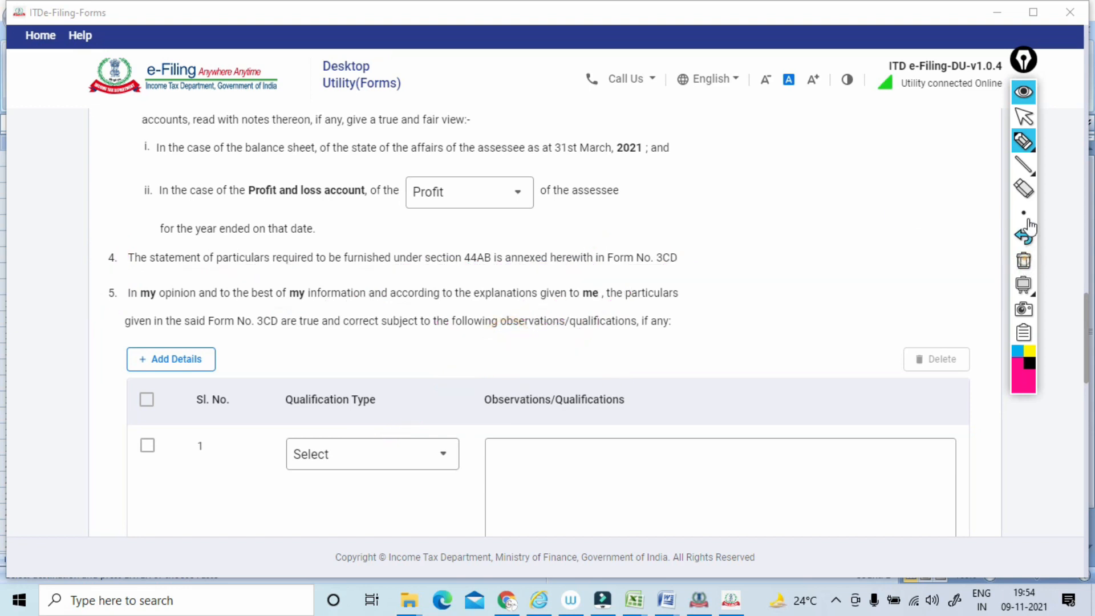
click(1023, 117)
Mark the Accountant Details heading and its prefilled name, membership number, country and address fields with the pen, and clear the ink.
scroll(1023, 117, down, 3)
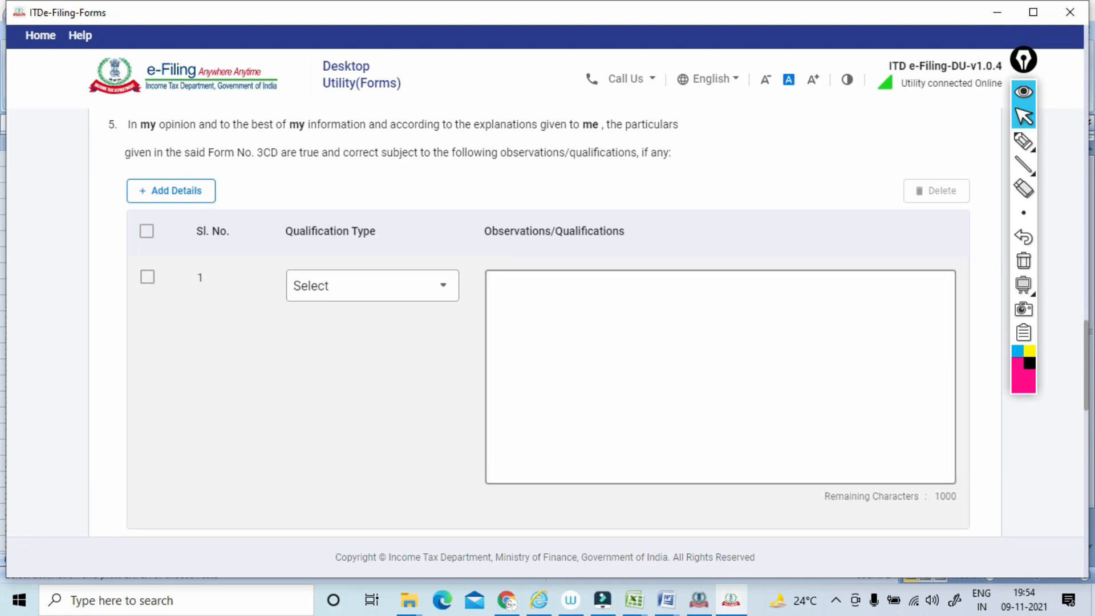
scroll(1023, 118, down, 6)
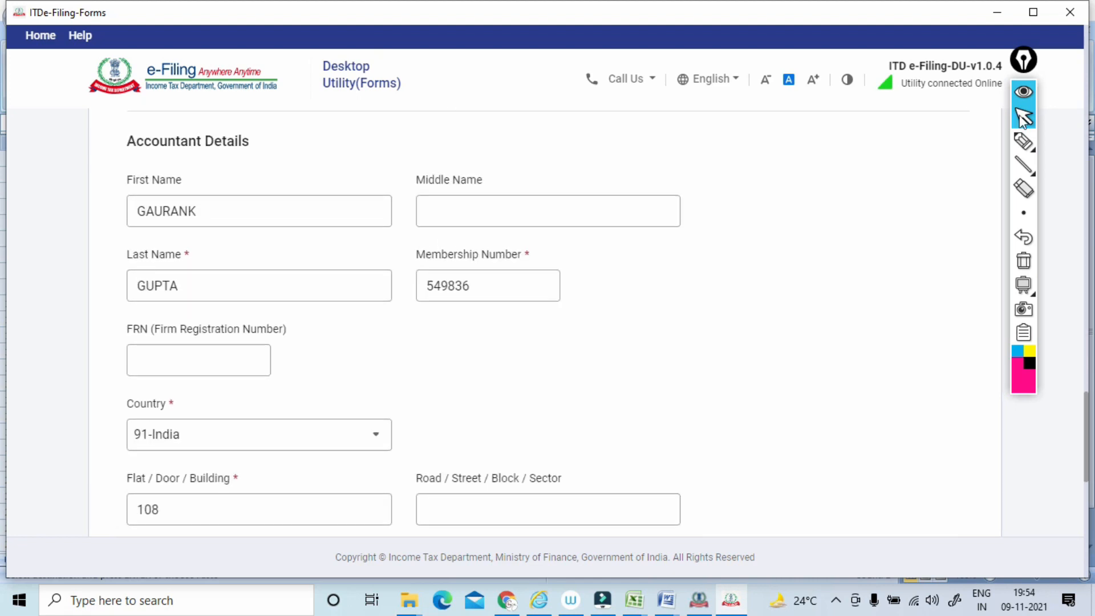
click(1023, 147)
mouse_move(296, 143)
mouse_down()
mouse_move(83, 151)
mouse_move(267, 120)
mouse_up()
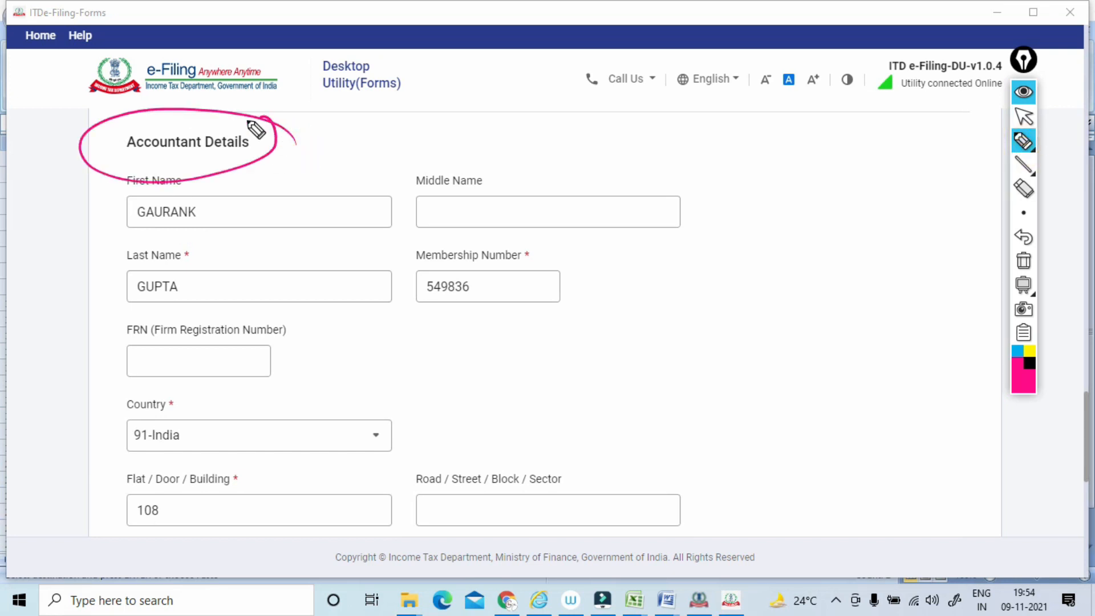
drag(83, 231, 128, 216)
mouse_move(188, 251)
mouse_down()
mouse_move(193, 310)
mouse_move(197, 246)
mouse_up()
drag(504, 246, 440, 259)
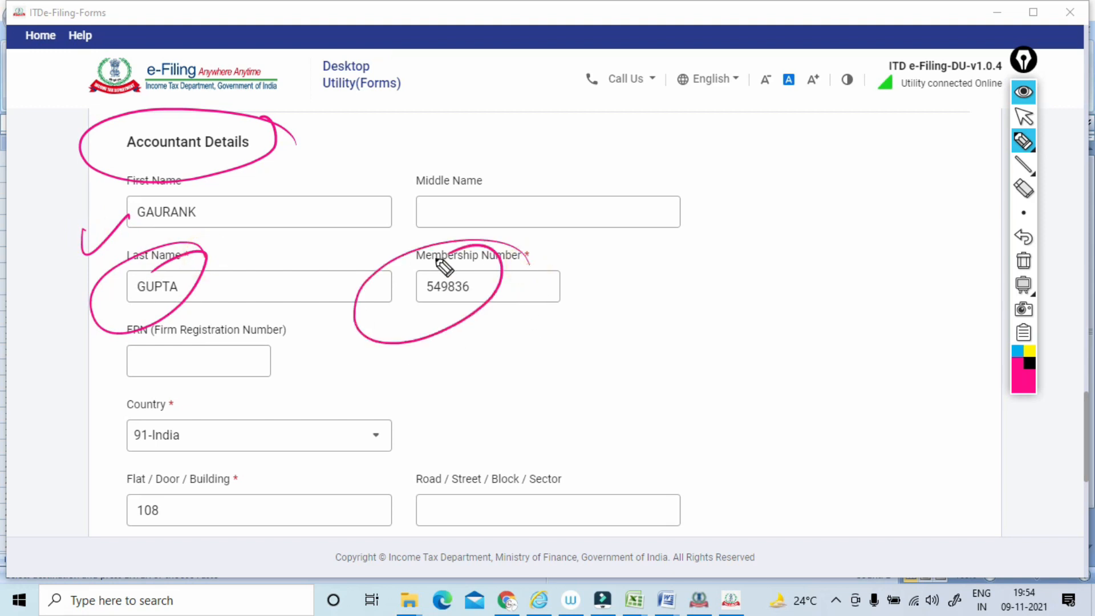
mouse_move(417, 392)
mouse_down()
mouse_move(399, 445)
mouse_move(423, 369)
mouse_up()
mouse_move(349, 462)
mouse_down()
mouse_move(135, 539)
mouse_move(281, 477)
mouse_up()
click(1023, 260)
click(1023, 117)
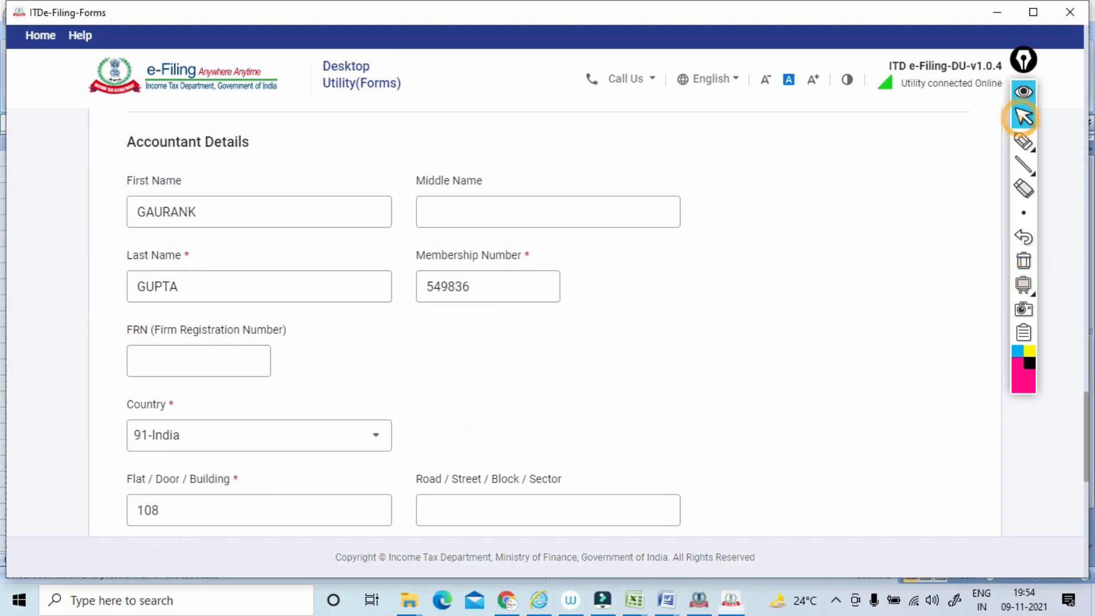
Set the date of signing the Tax Audit Report to 31-Oct-2021.
scroll(1004, 134, down, 8)
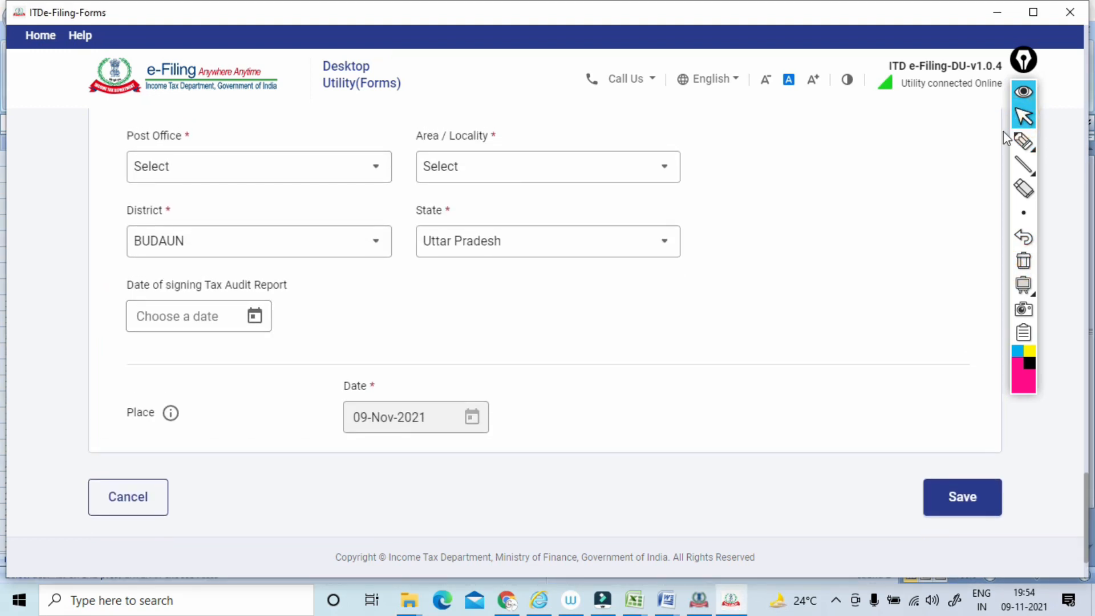
click(255, 316)
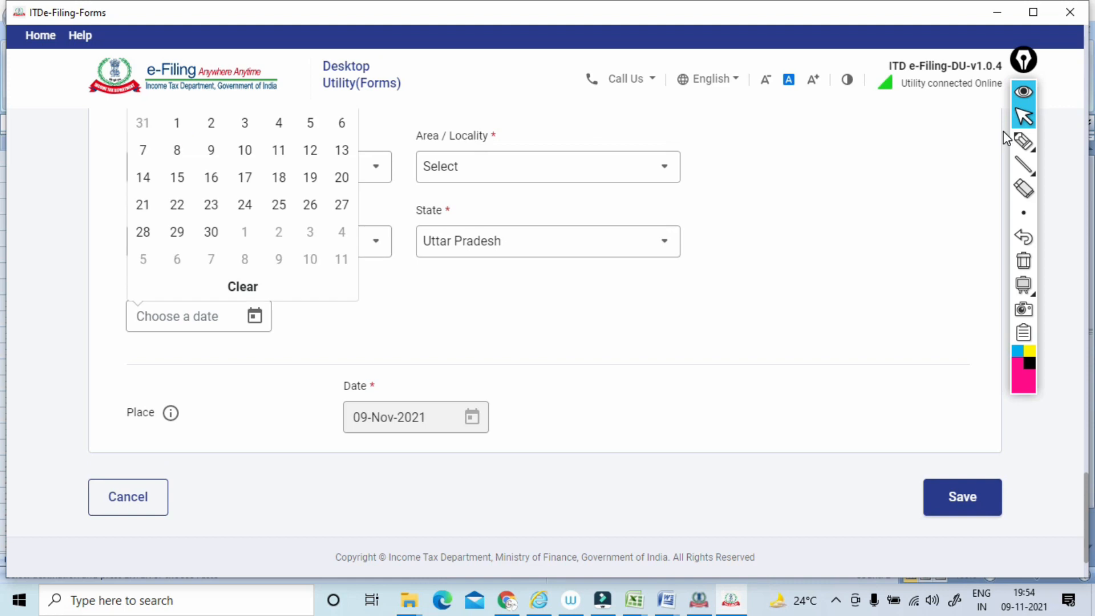
scroll(1004, 131, up, 2)
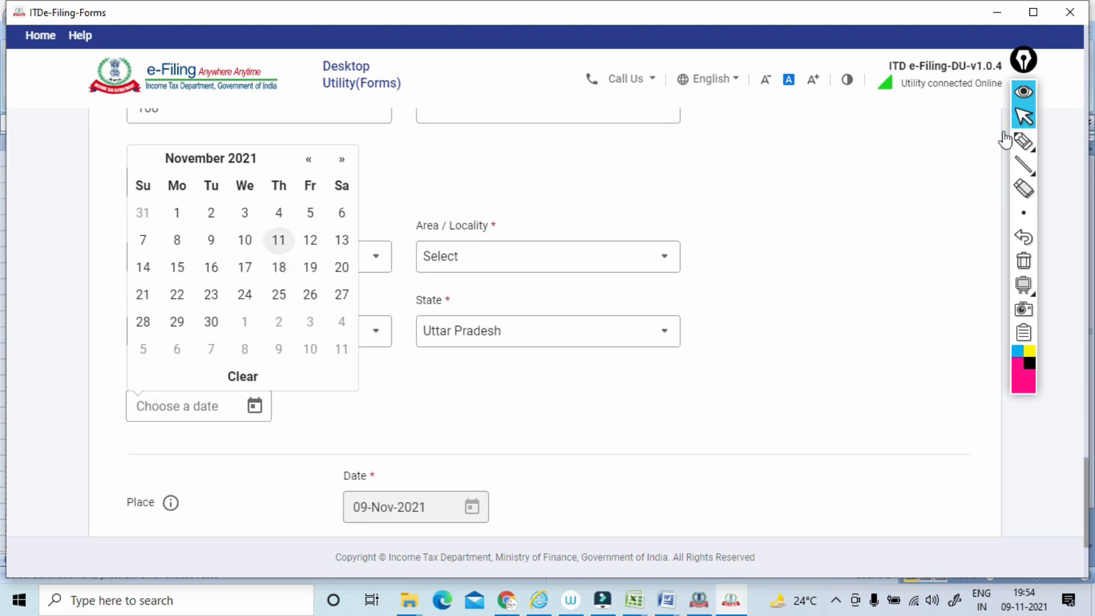
click(211, 158)
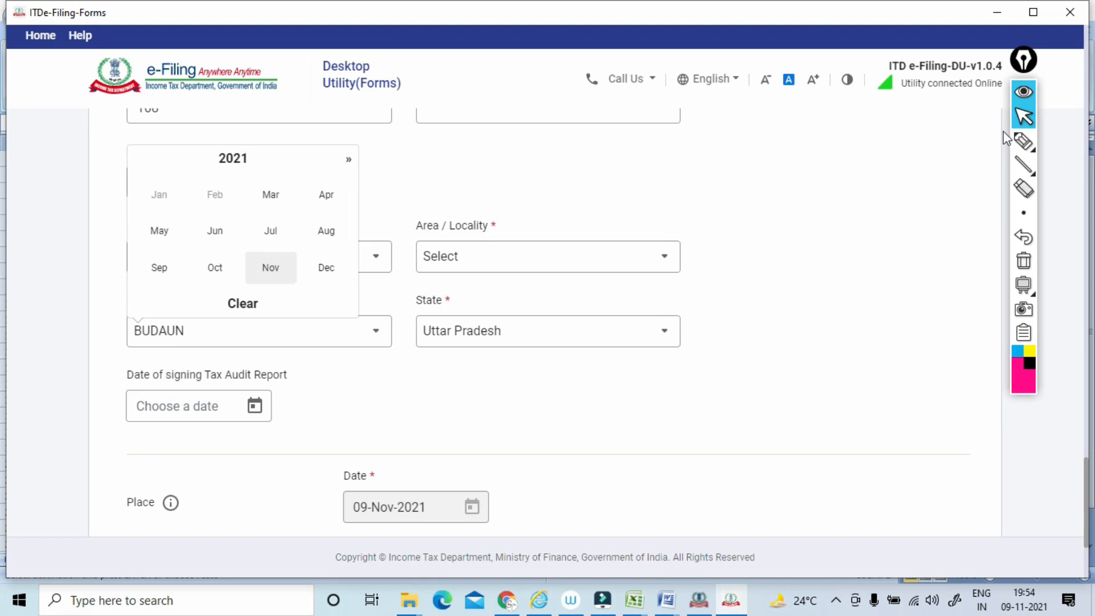
click(214, 267)
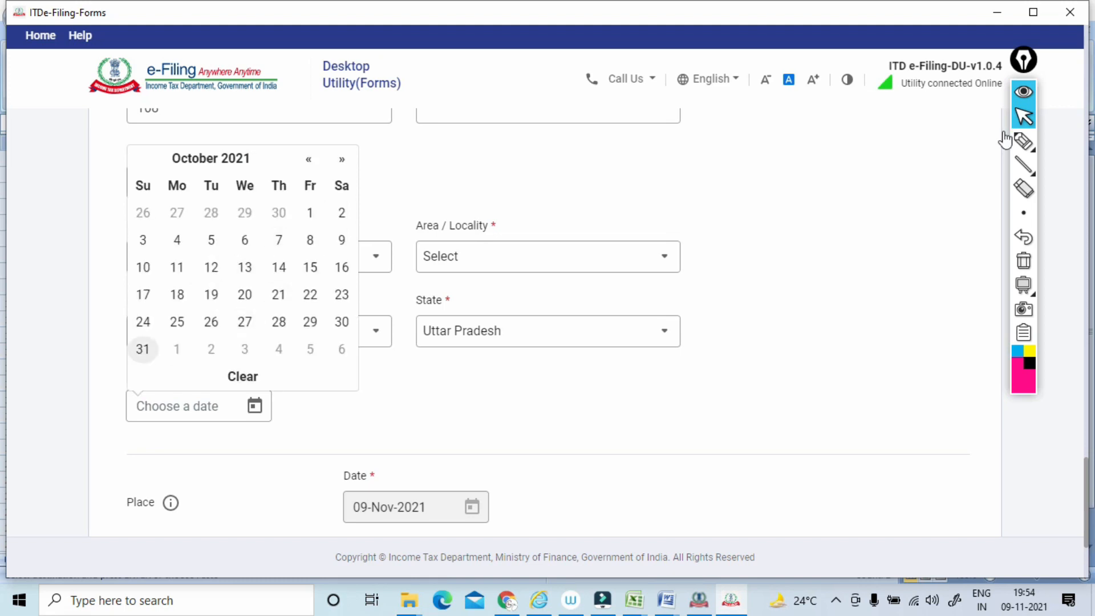
key(Return)
scroll(1004, 132, down, 3)
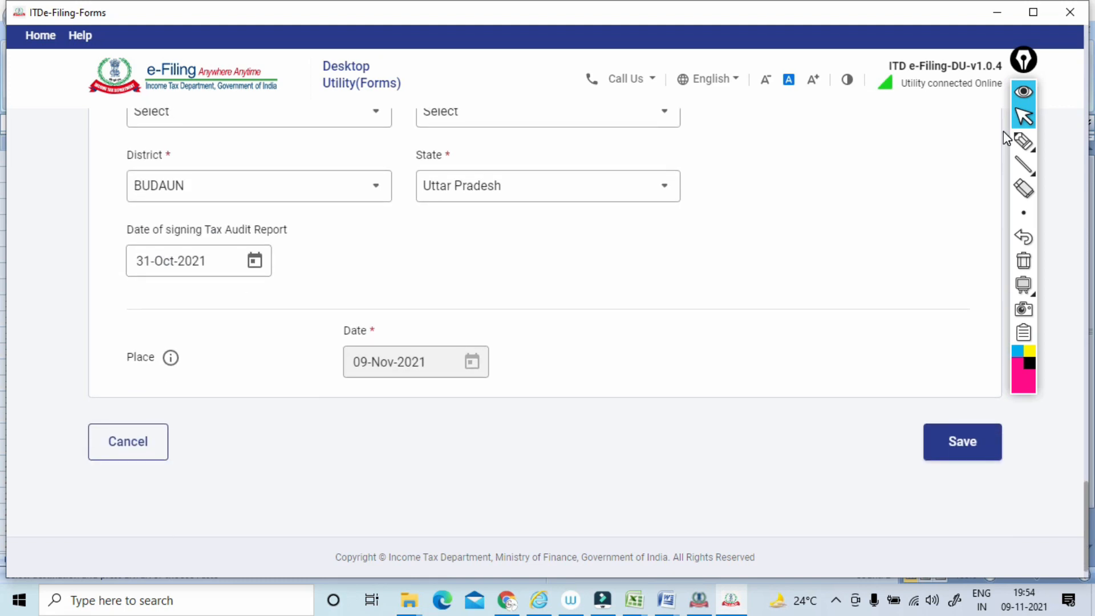
Circle the form's Date field, annotate it and the signing date with the pen, and clear the ink.
click(1023, 141)
mouse_move(478, 323)
mouse_down()
mouse_move(504, 386)
mouse_move(434, 297)
mouse_up()
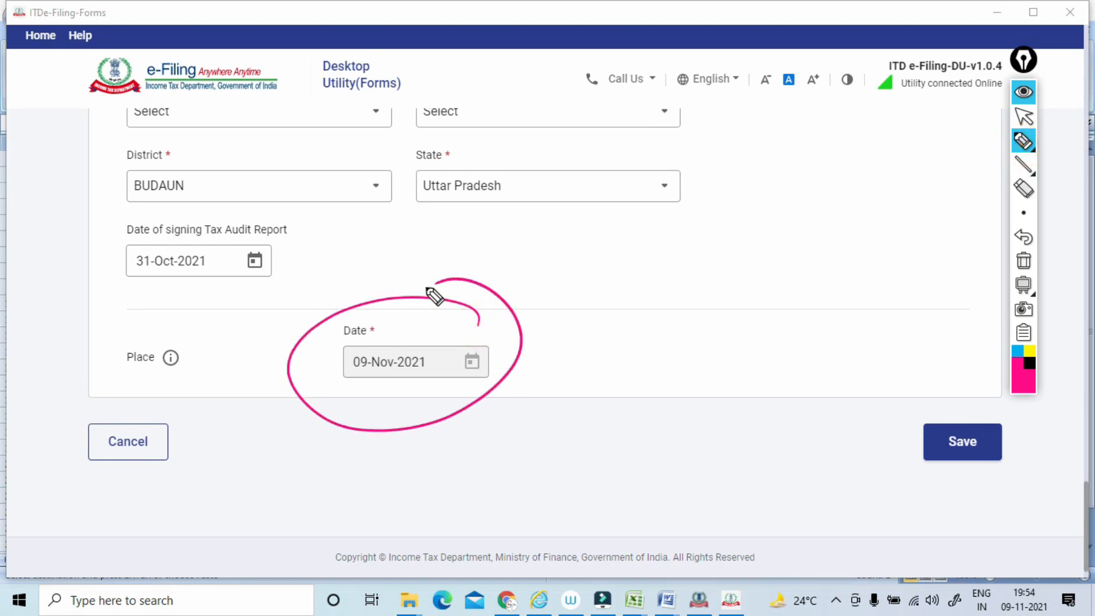
mouse_move(474, 311)
mouse_down()
mouse_move(565, 271)
mouse_move(556, 251)
mouse_up()
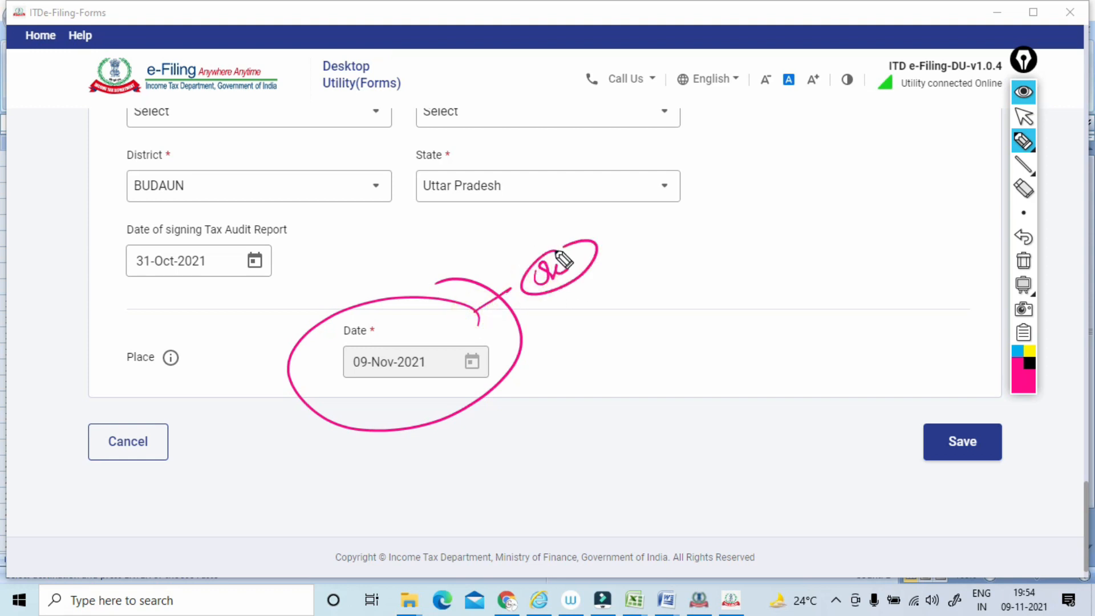
mouse_move(269, 254)
mouse_down()
mouse_move(324, 231)
mouse_move(330, 211)
mouse_up()
mouse_move(335, 204)
mouse_down()
mouse_move(415, 190)
mouse_move(391, 147)
mouse_move(374, 173)
mouse_up()
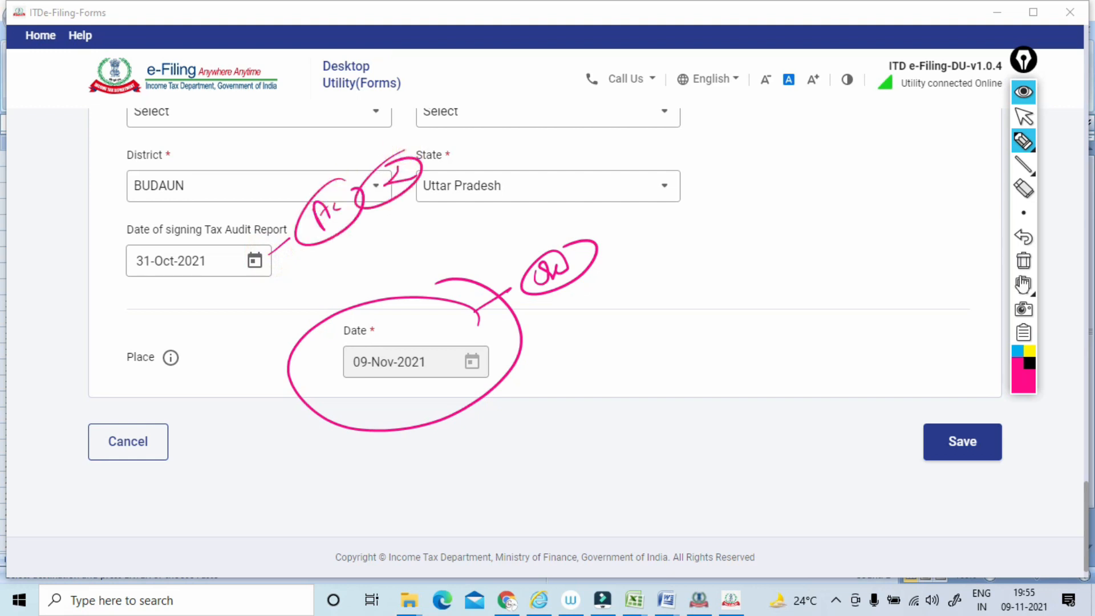
click(1023, 260)
click(1021, 118)
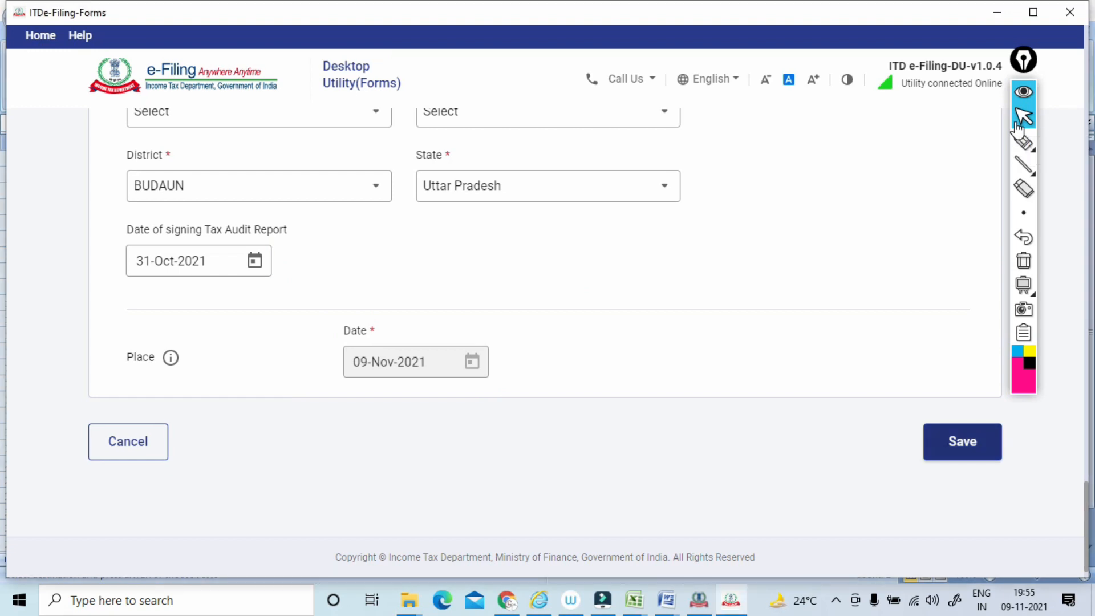
Select the district town's head office (H.O) as the accountant's post office and the same-named town as area/locality, and save Form No. 3CB.
scroll(544, 322, up, 2)
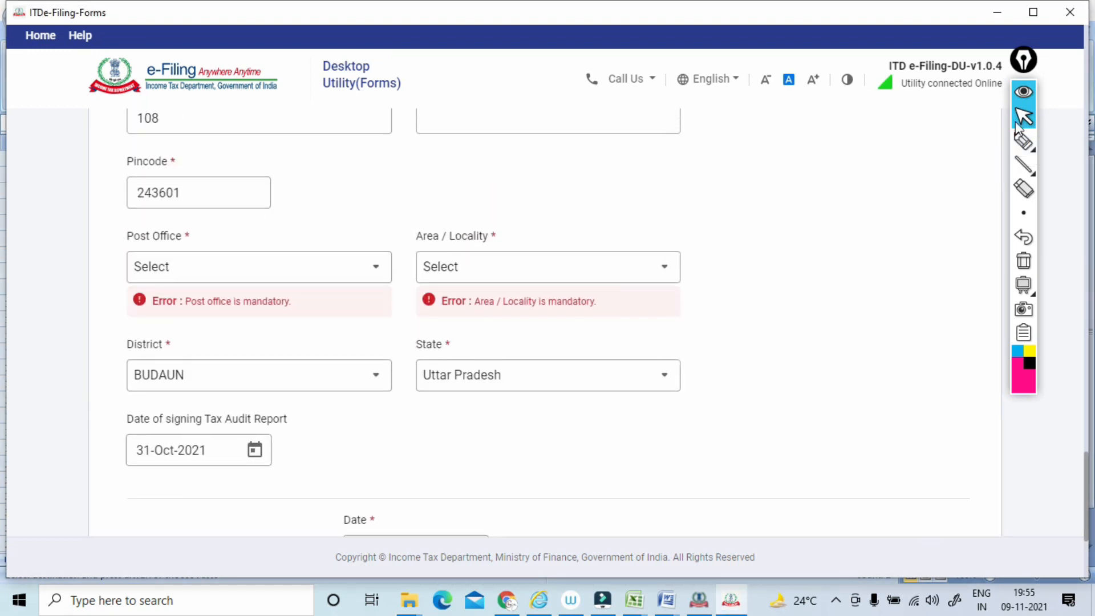
click(259, 267)
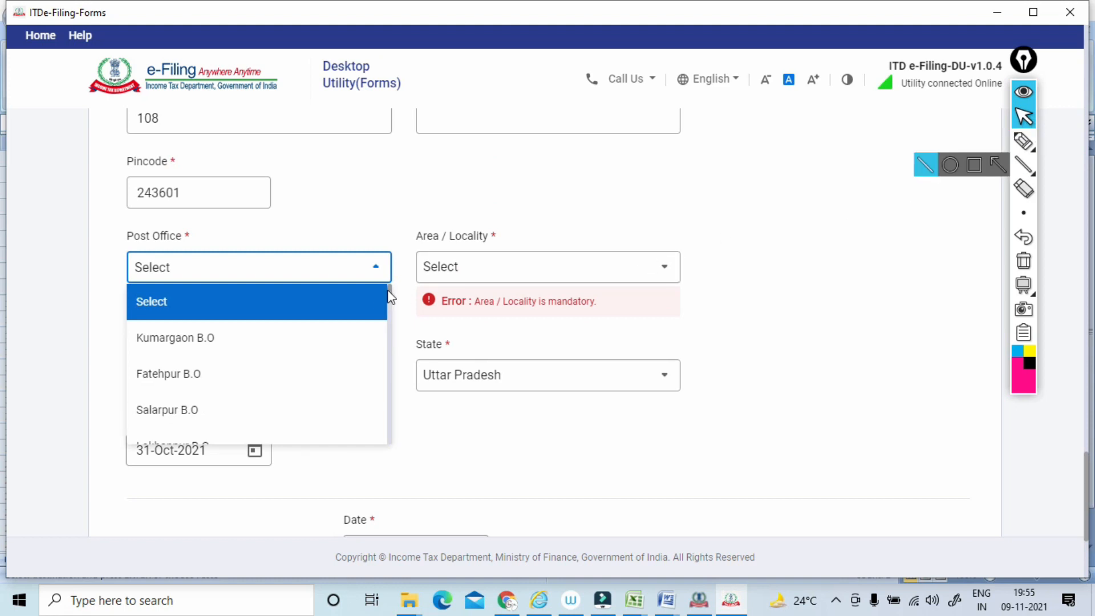
drag(387, 291, 384, 346)
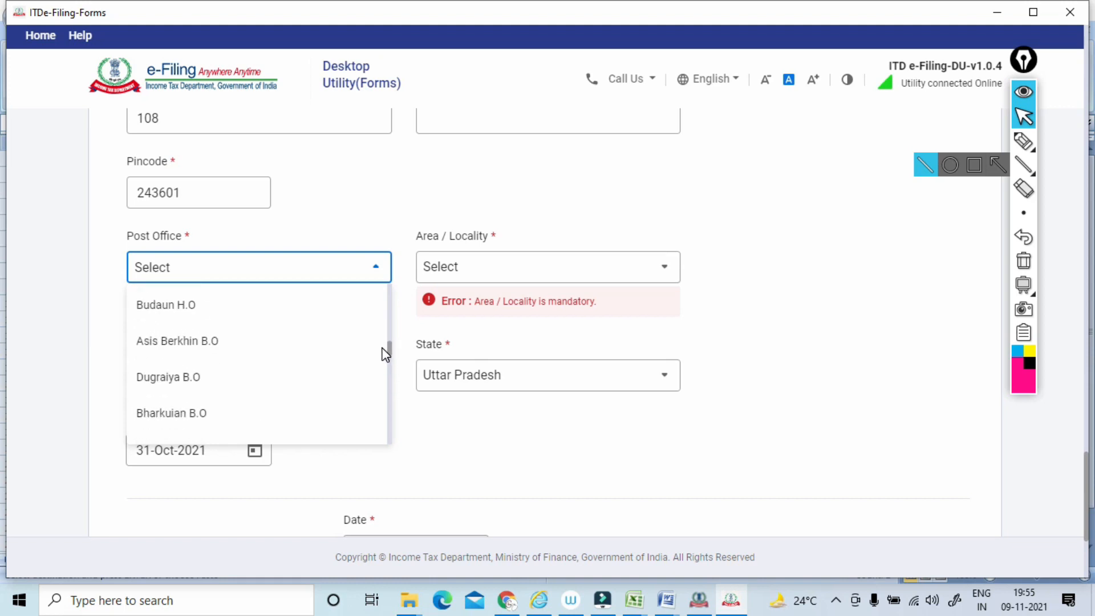
click(196, 307)
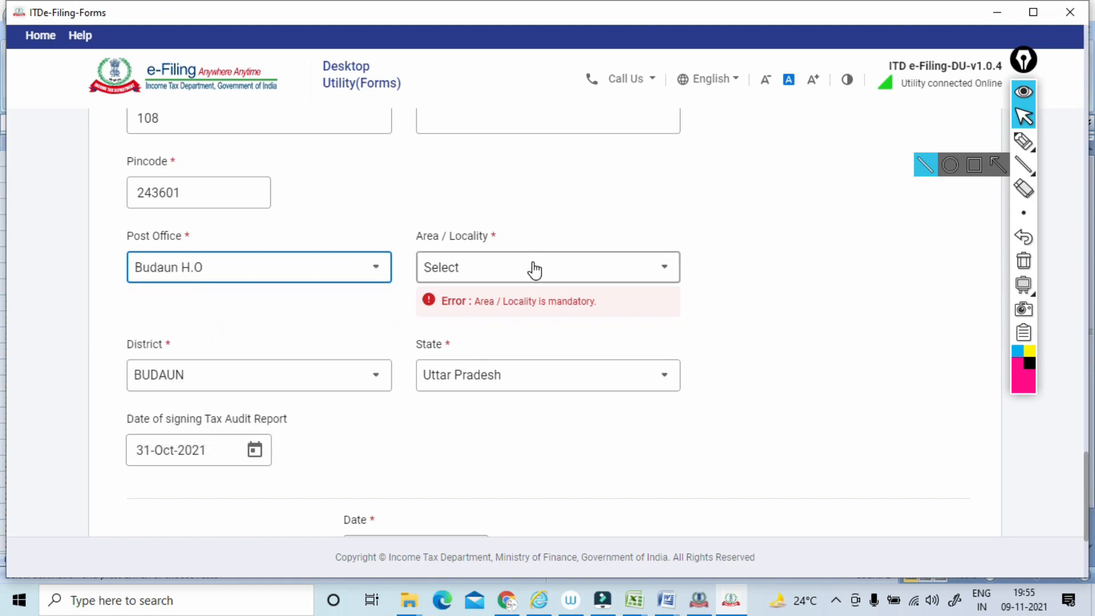
click(535, 267)
drag(680, 287, 676, 360)
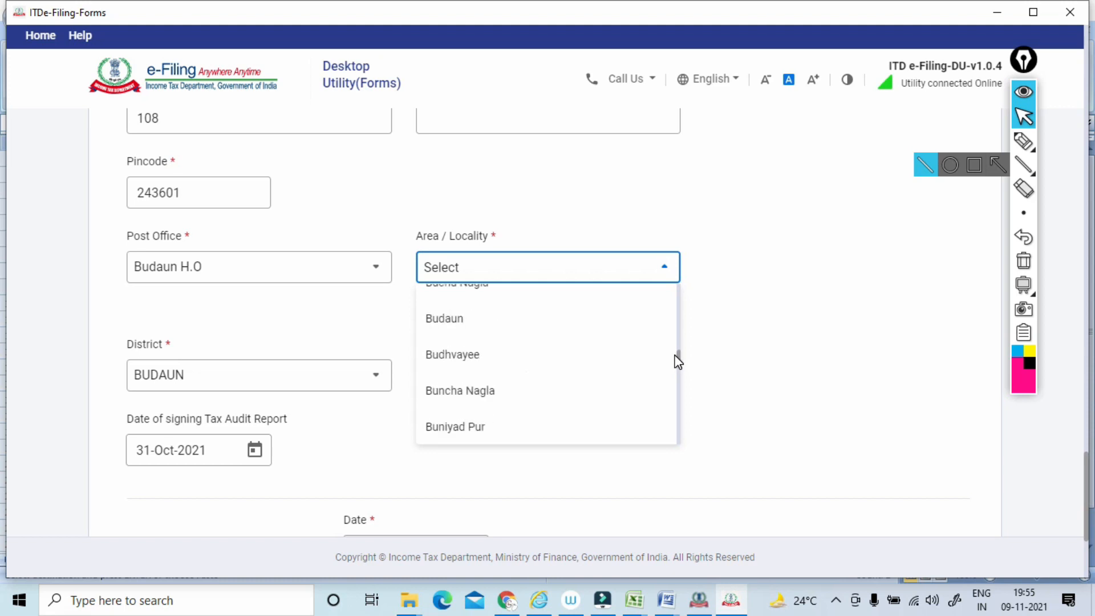
click(425, 318)
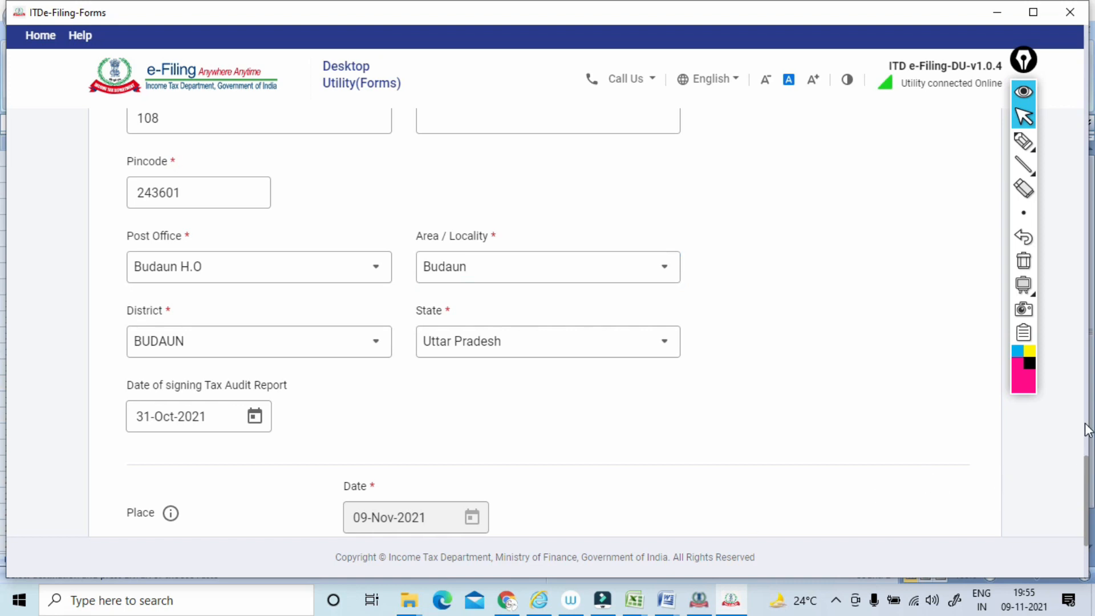
scroll(1087, 472, down, 3)
click(949, 407)
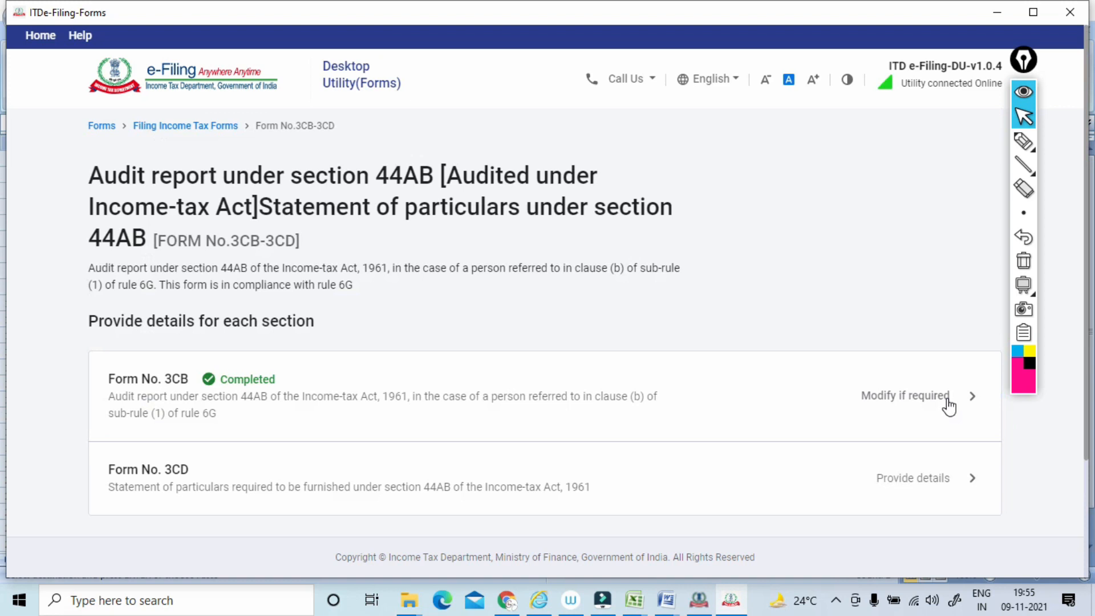
Circle the Form No. 3CB and Form No. 3CD entries with the pen, and clear the ink.
click(1022, 141)
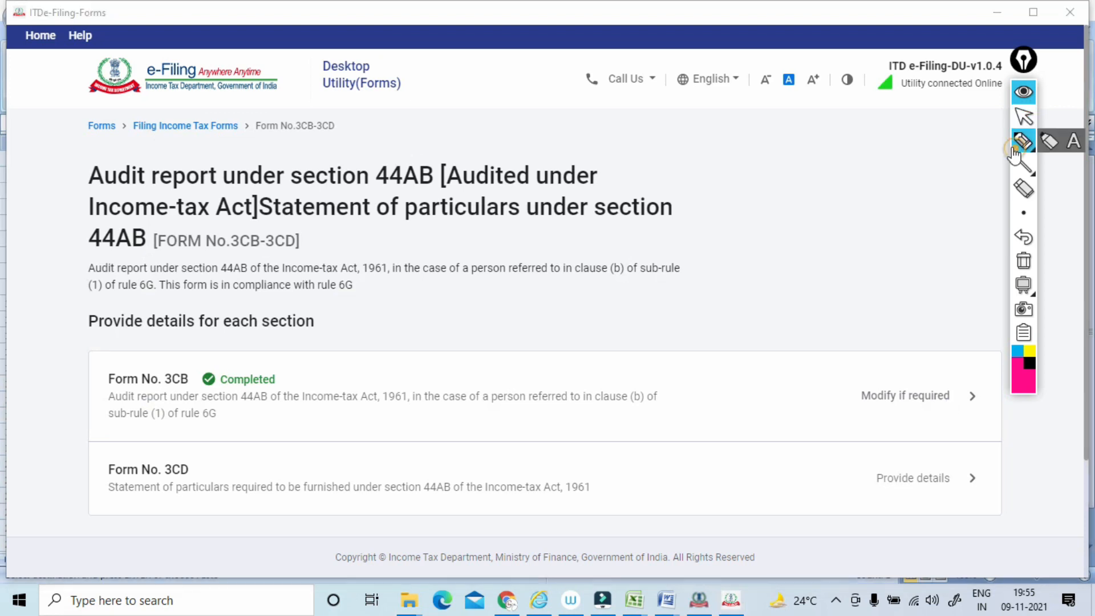
mouse_move(208, 374)
mouse_down()
mouse_move(146, 429)
mouse_move(198, 347)
mouse_move(279, 324)
mouse_up()
mouse_move(171, 501)
mouse_down()
mouse_move(137, 423)
mouse_move(164, 502)
mouse_up()
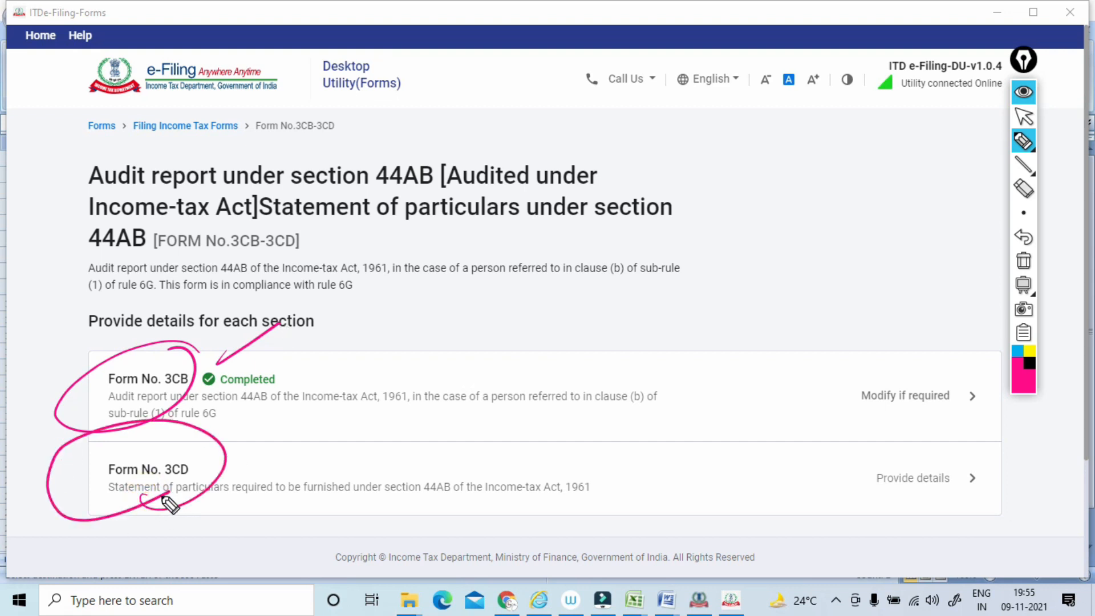
mouse_move(169, 504)
mouse_down()
mouse_move(74, 501)
mouse_move(171, 448)
mouse_up()
mouse_move(104, 531)
mouse_down()
mouse_move(76, 487)
mouse_move(197, 490)
mouse_up()
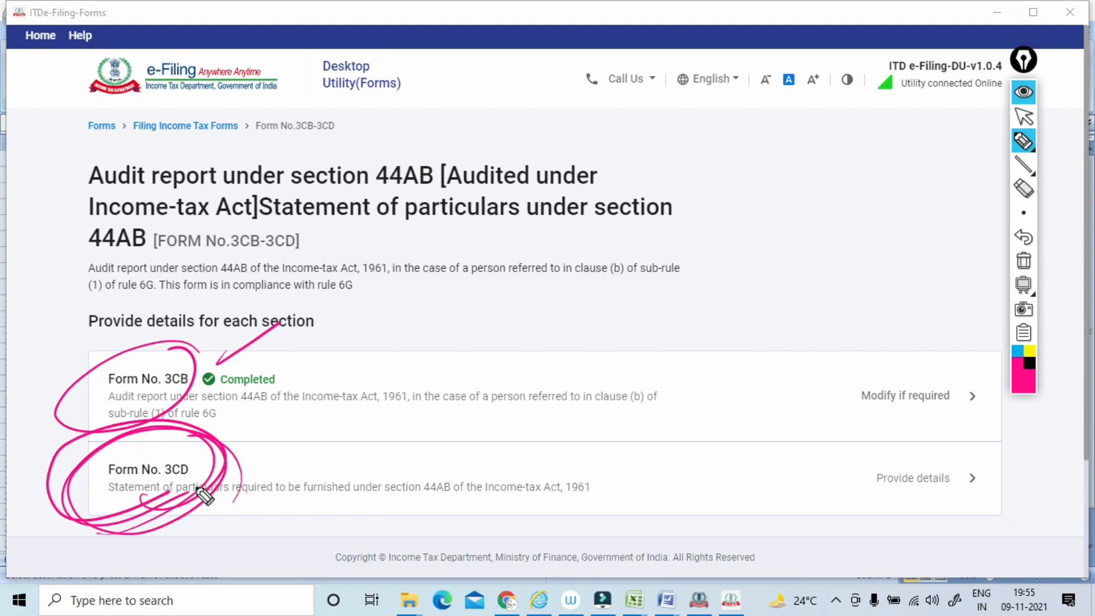
click(1020, 261)
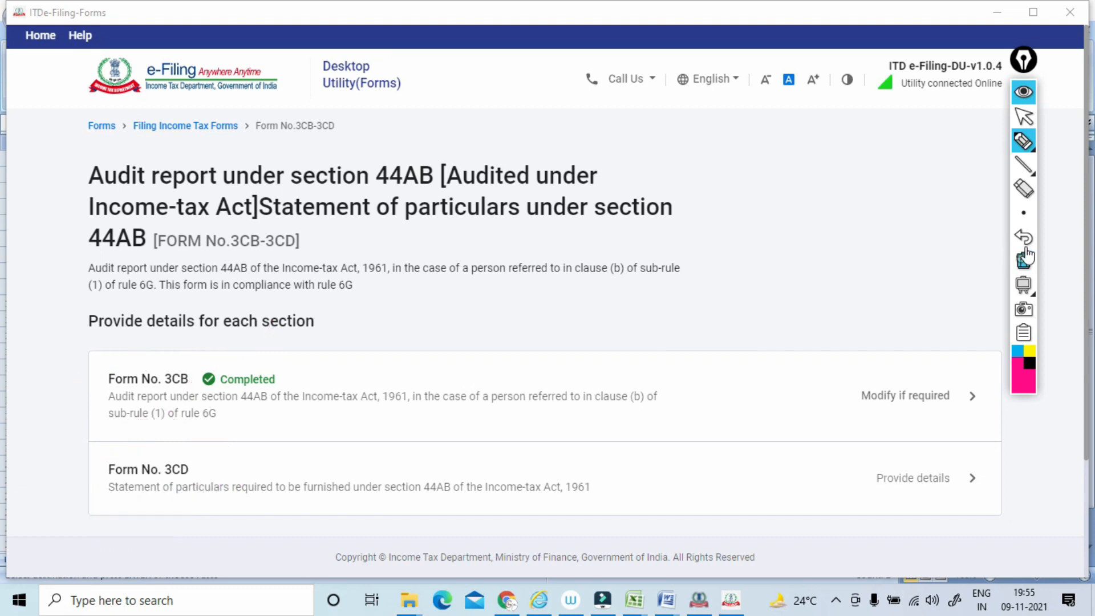
click(1024, 121)
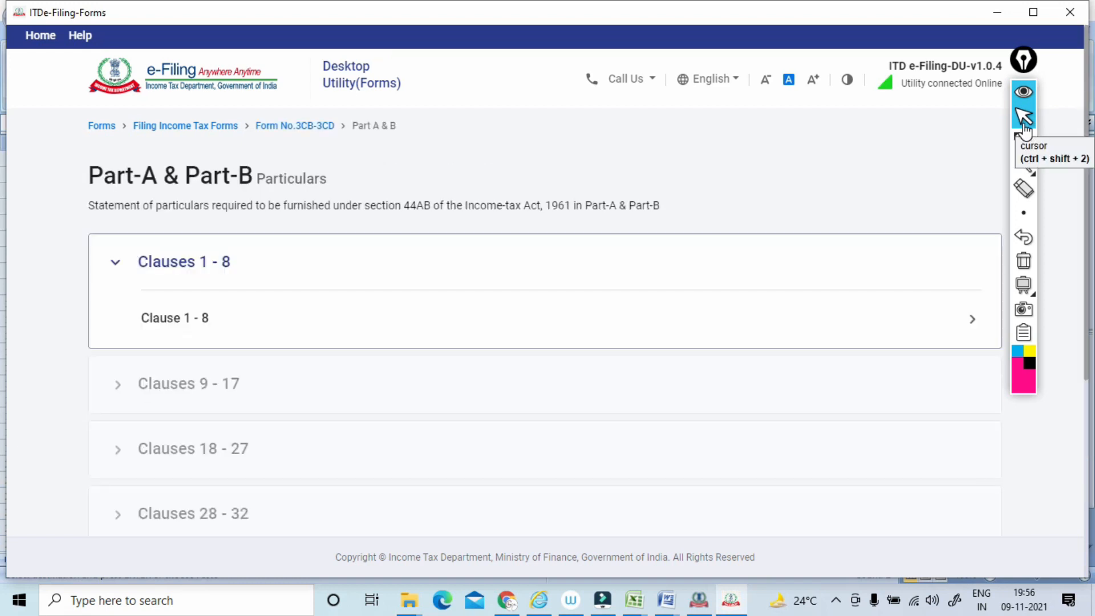
Mark Clauses 1 - 8 and circle Clauses 9 - 17, 18 - 27 and 28 - 32 with the pen, and clear the ink.
click(1023, 140)
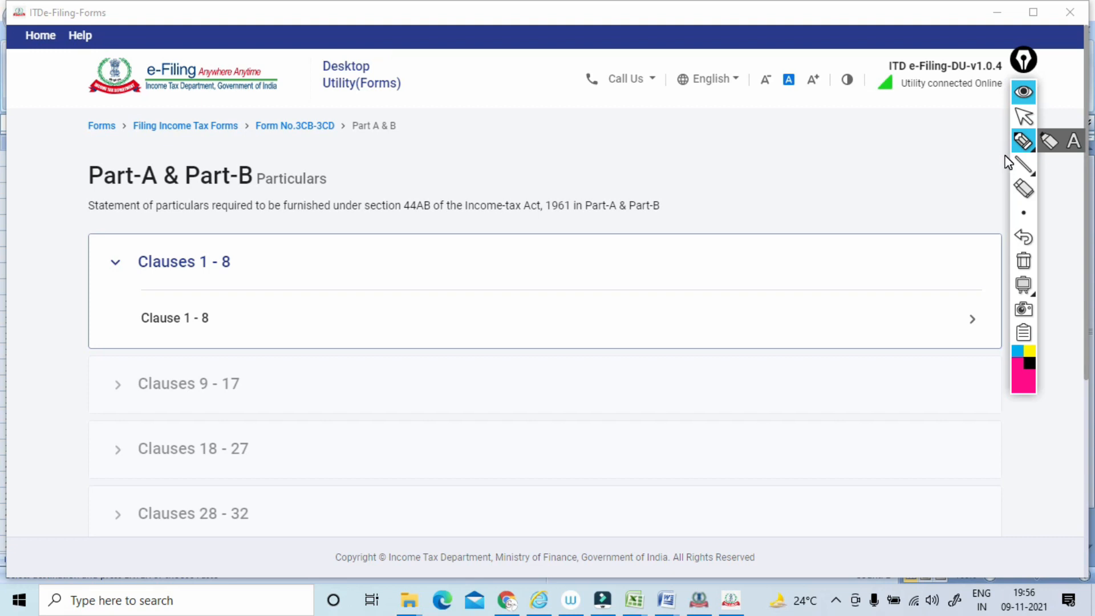
drag(50, 261, 86, 252)
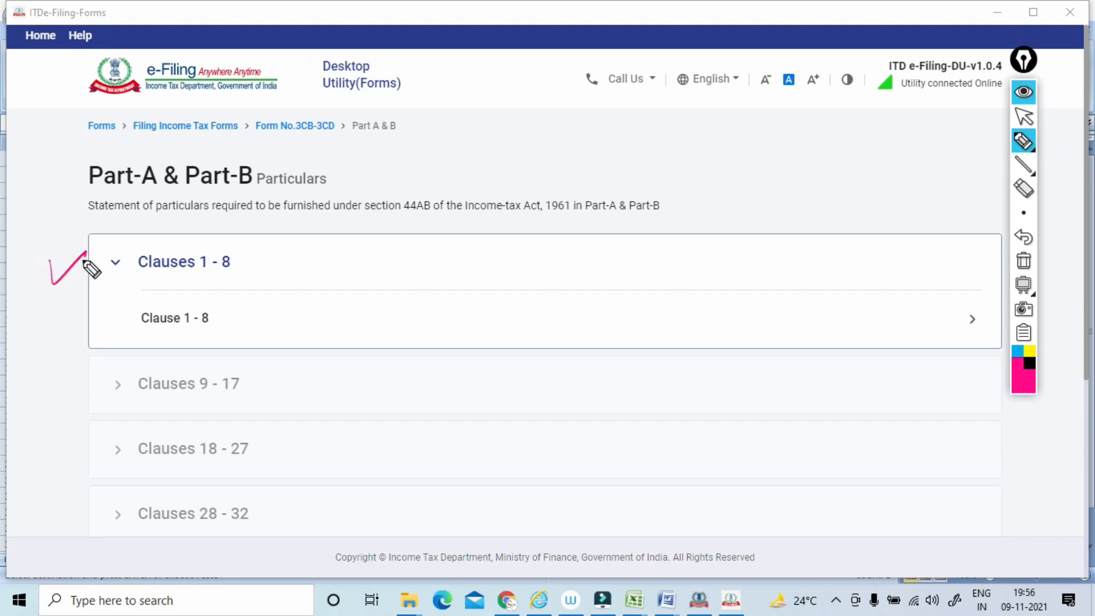
drag(322, 177, 335, 181)
mouse_move(338, 169)
mouse_down()
mouse_move(348, 173)
mouse_move(342, 163)
mouse_up()
drag(73, 330, 125, 316)
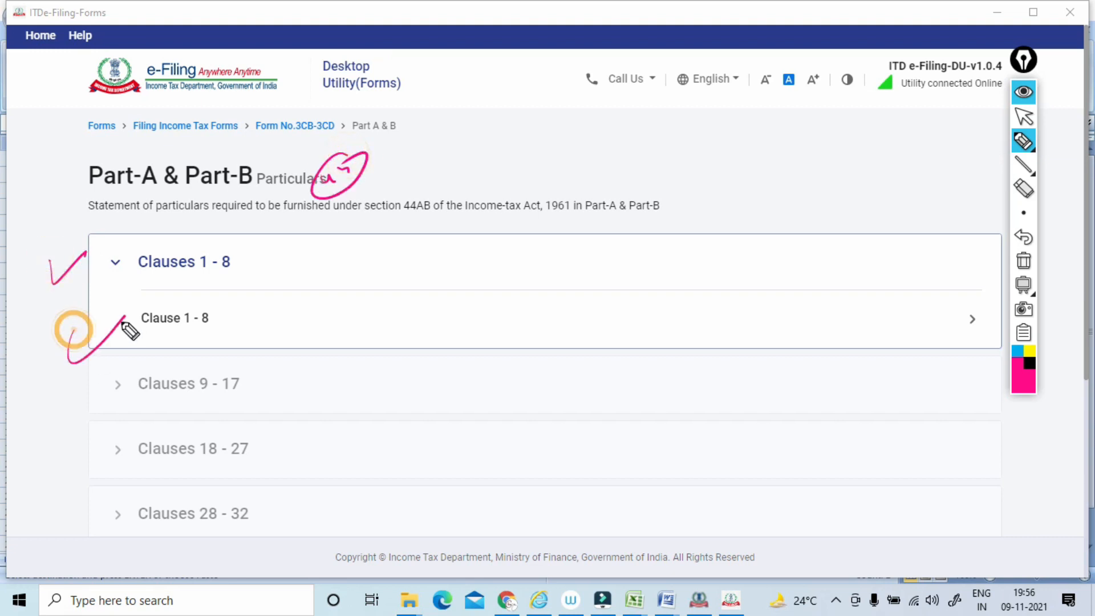
mouse_move(276, 363)
mouse_down()
mouse_move(210, 399)
mouse_move(251, 355)
mouse_up()
mouse_move(277, 424)
mouse_down()
mouse_move(113, 469)
mouse_move(251, 425)
mouse_up()
drag(118, 525, 268, 473)
mouse_move(58, 260)
mouse_down()
mouse_move(109, 244)
mouse_move(137, 286)
mouse_up()
mouse_move(116, 250)
mouse_down()
mouse_move(268, 280)
mouse_move(142, 301)
mouse_up()
mouse_move(263, 257)
mouse_down()
mouse_move(292, 246)
mouse_move(318, 214)
mouse_move(359, 244)
mouse_move(328, 204)
mouse_up()
drag(244, 313, 255, 379)
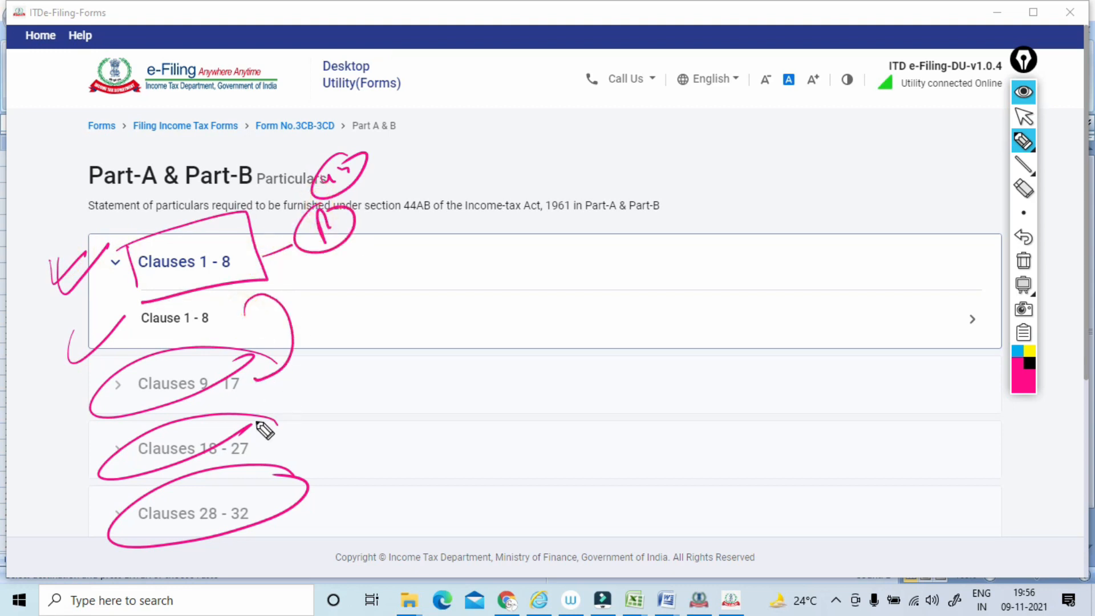
drag(143, 476, 268, 449)
drag(130, 552, 263, 519)
click(1024, 261)
click(1023, 117)
scroll(1000, 134, down, 3)
scroll(999, 134, up, 3)
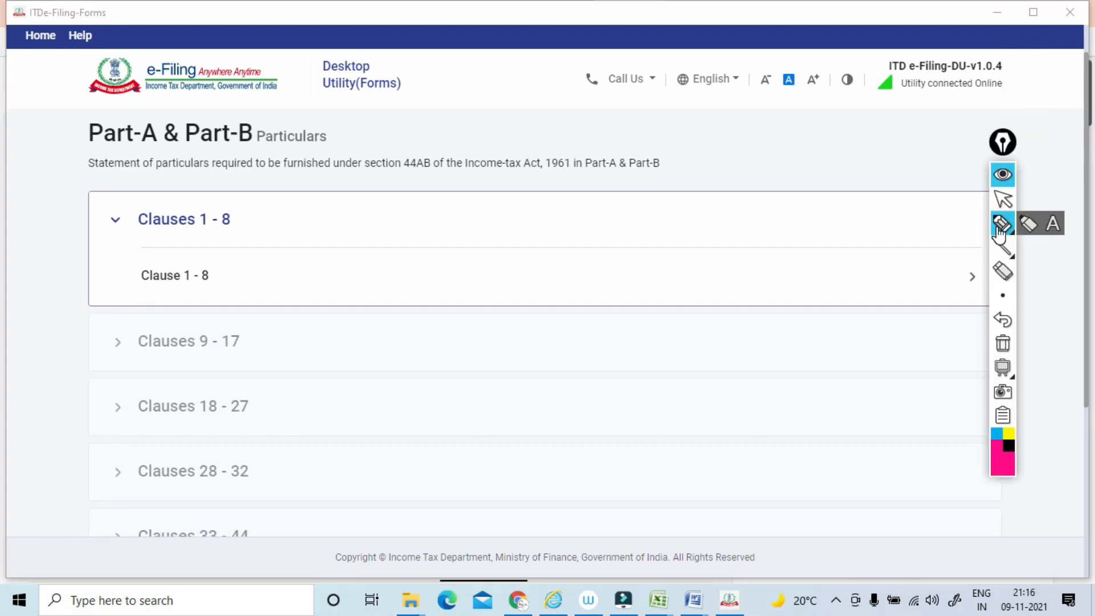
Circle the Clauses 1 - 8 heading in the Part-A & Part-B list with the pen, and clear the ink.
click(1002, 223)
mouse_move(229, 198)
mouse_down()
mouse_move(90, 233)
mouse_move(230, 198)
mouse_up()
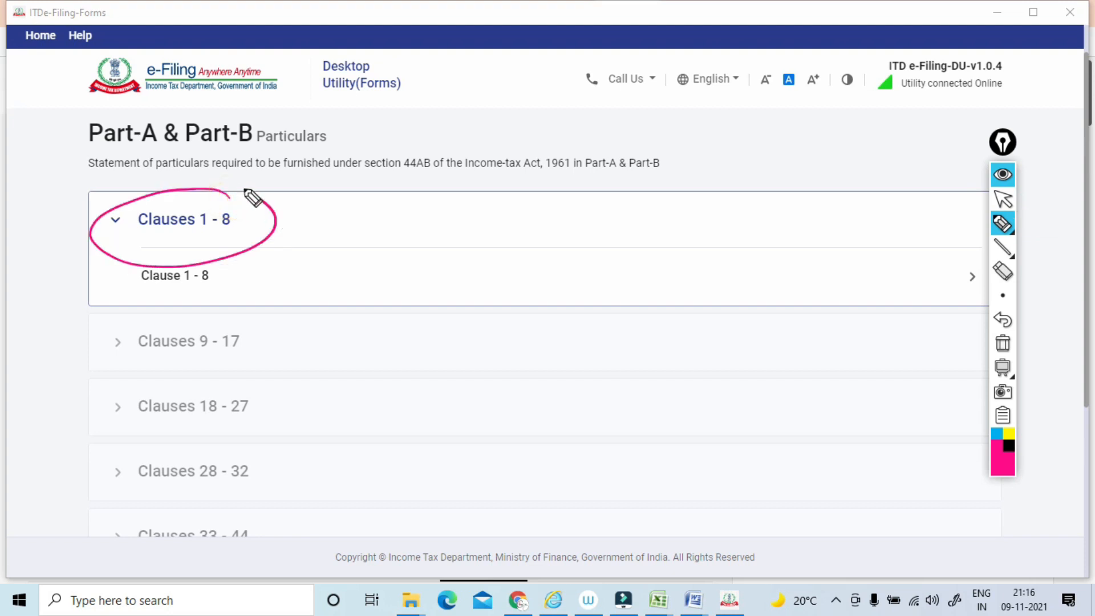
click(1001, 345)
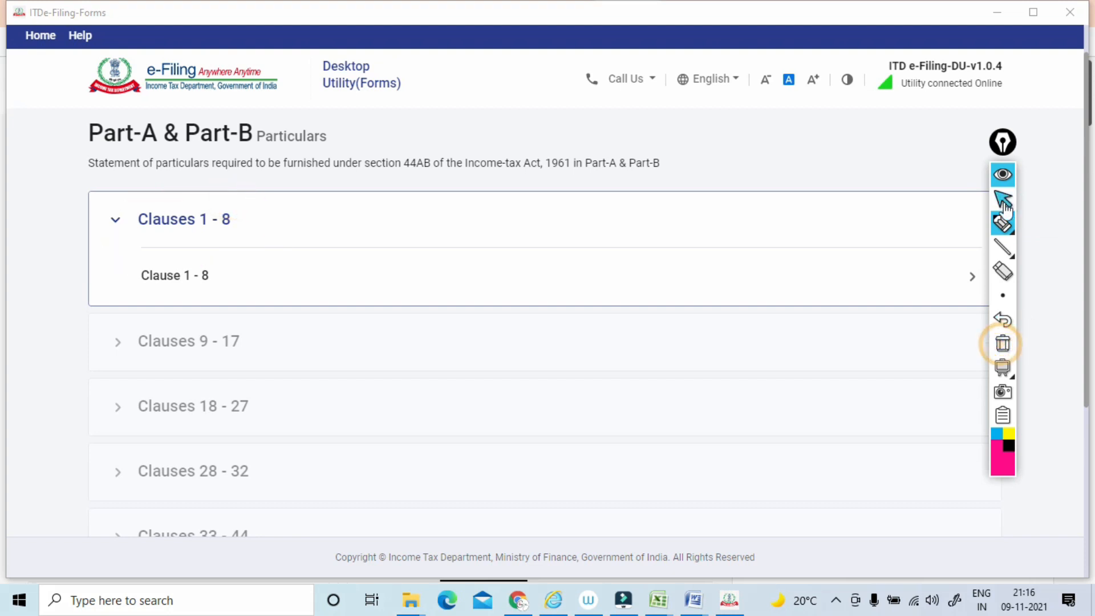
click(1002, 201)
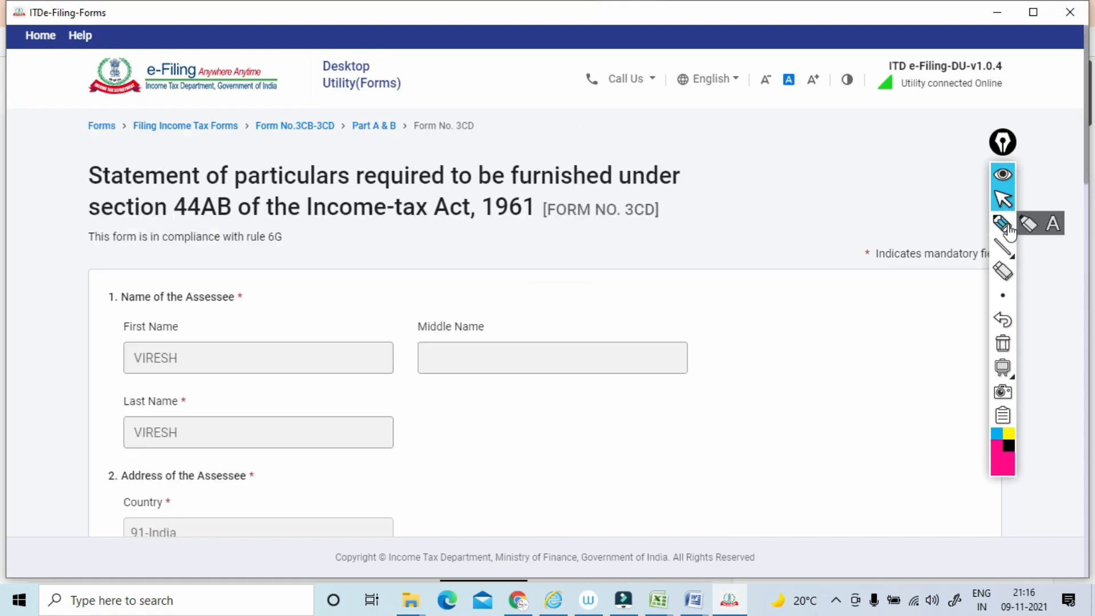
Circle the Name of the Assessee heading, write a boxed PAN note beside it with the pen, and clear the ink.
click(1002, 226)
mouse_move(233, 264)
mouse_down()
mouse_move(152, 264)
mouse_move(183, 330)
mouse_up()
drag(253, 318, 234, 254)
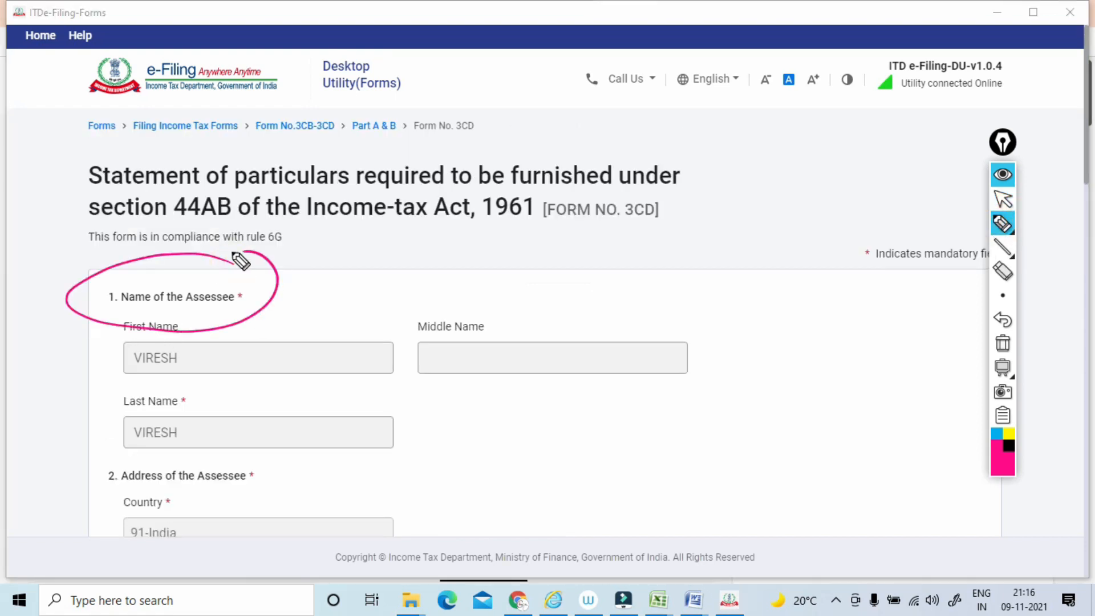
mouse_move(264, 327)
mouse_down()
mouse_move(343, 255)
mouse_move(373, 259)
mouse_move(319, 268)
mouse_move(373, 219)
mouse_move(313, 299)
mouse_up()
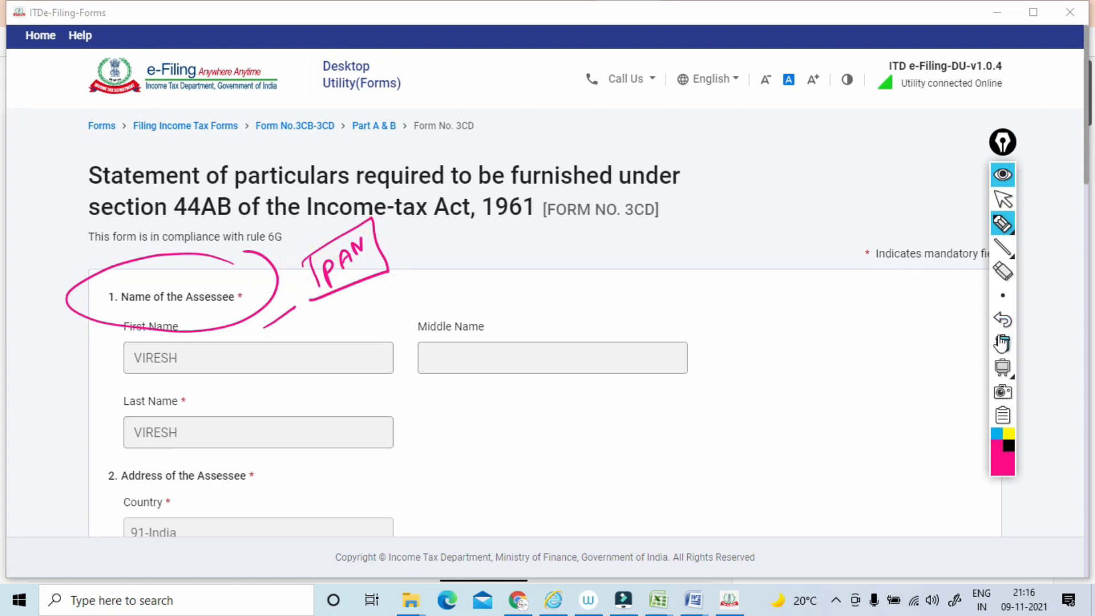
click(1002, 342)
click(1003, 199)
Review the prefilled name and address fields of the assessee in Form No. 3CD.
scroll(1003, 202, down, 3)
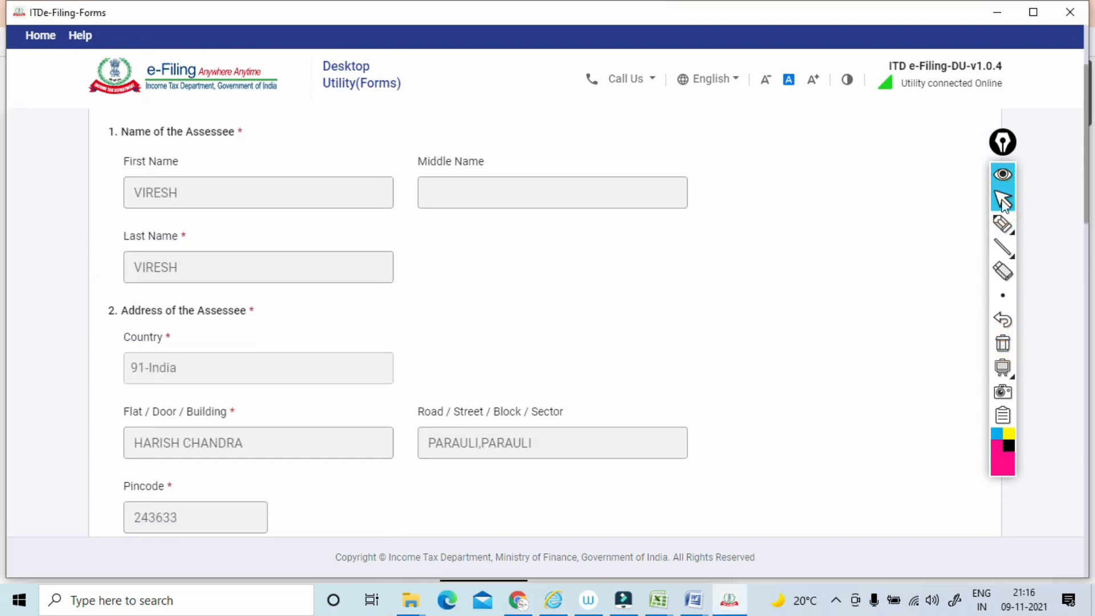
scroll(1005, 205, up, 1)
scroll(1005, 205, down, 1)
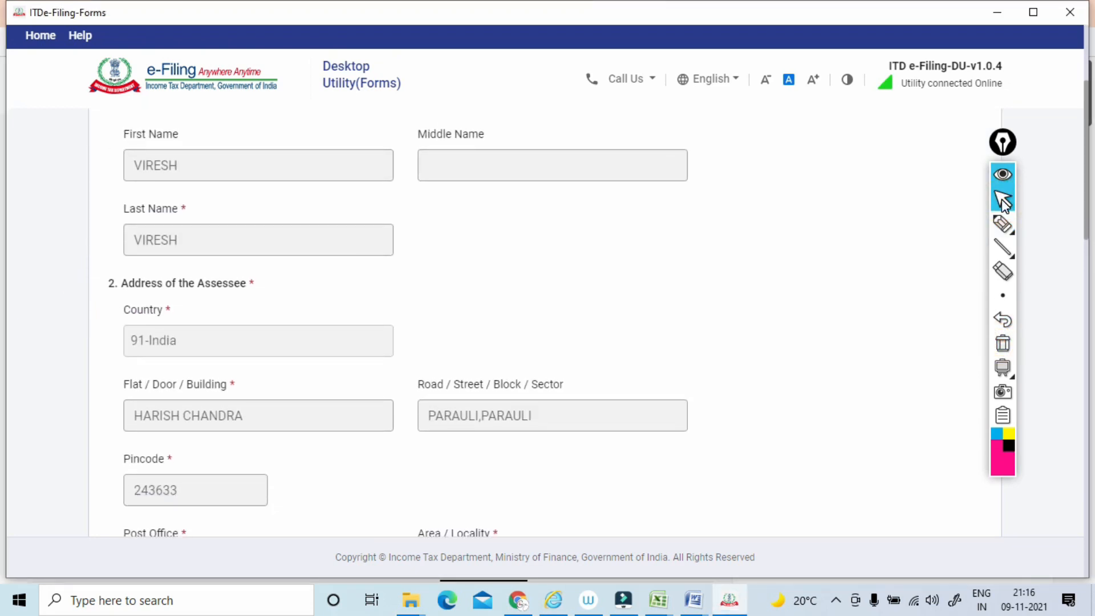
scroll(1003, 204, up, 2)
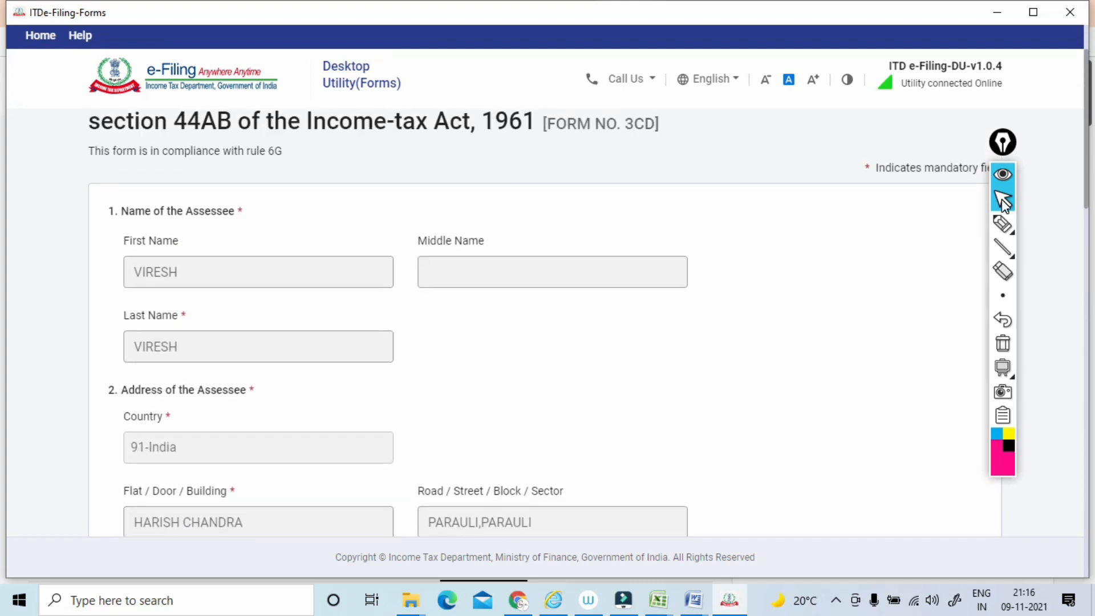
scroll(1003, 203, down, 2)
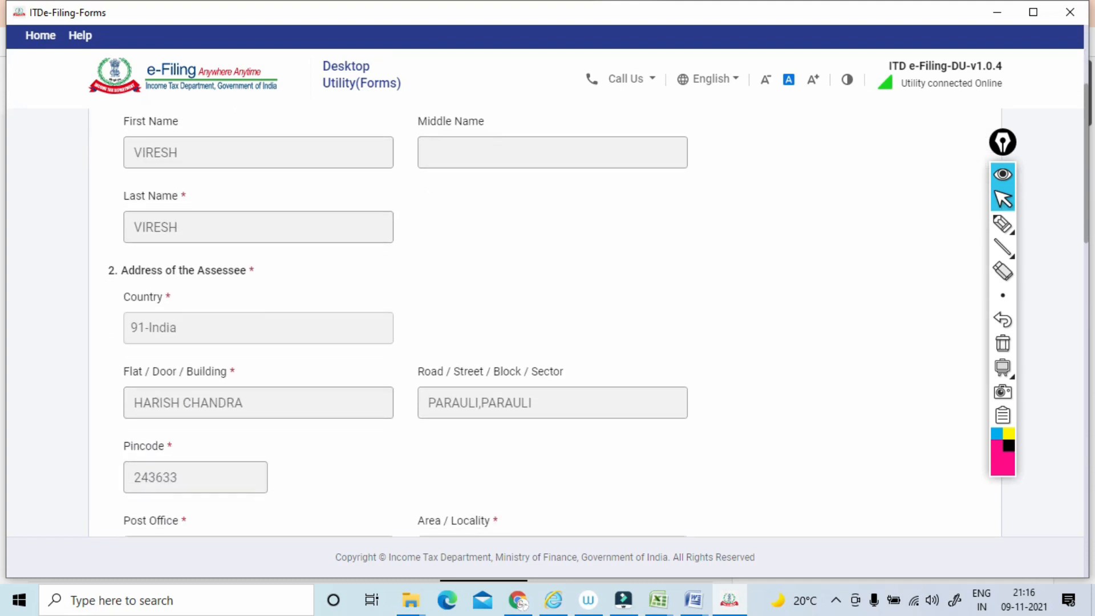
scroll(1004, 204, up, 1)
scroll(1003, 203, down, 3)
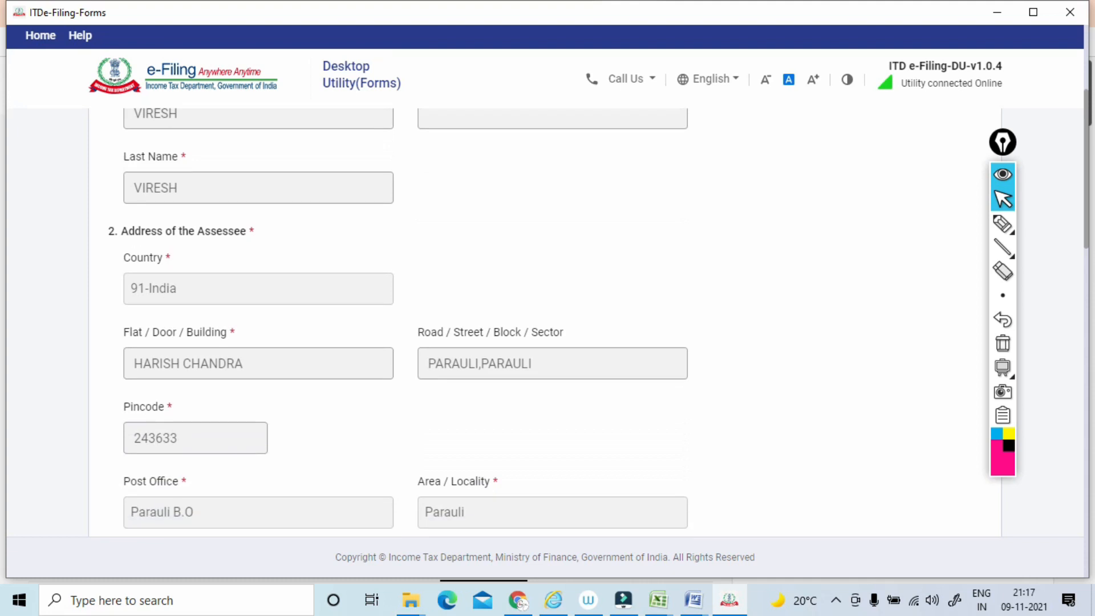
Write a boxed 1-8 note linked to a second boxed note above the assessee's address fields with the pen, and clear the ink.
click(1002, 224)
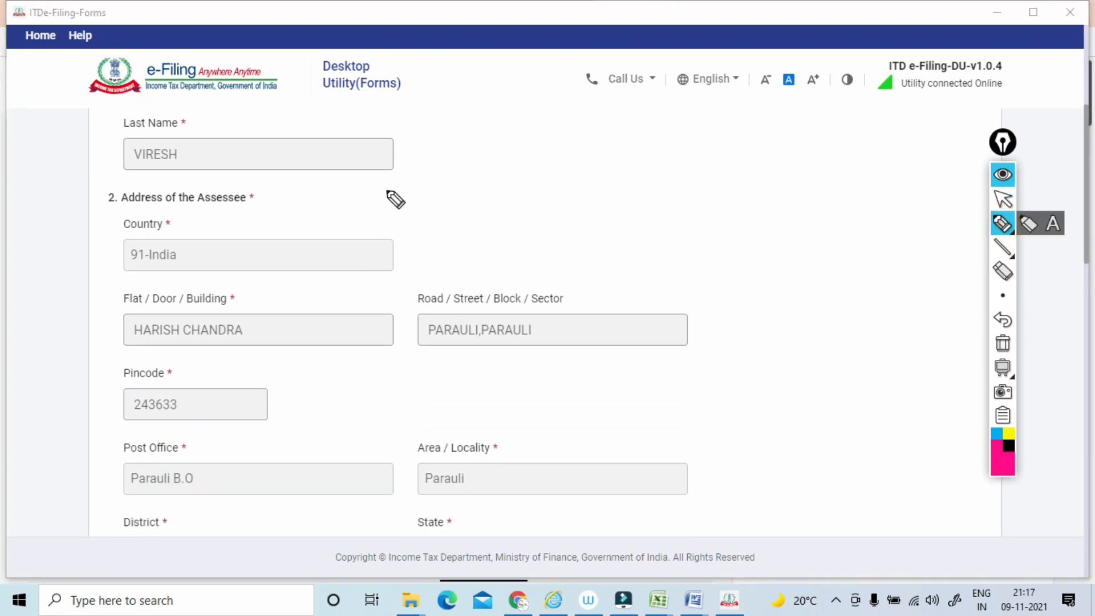
drag(388, 178, 394, 202)
drag(395, 186, 402, 183)
drag(422, 170, 381, 208)
mouse_move(366, 176)
mouse_down()
mouse_move(447, 173)
mouse_move(411, 206)
mouse_up()
drag(451, 171, 472, 155)
mouse_move(496, 132)
mouse_down()
mouse_move(530, 142)
mouse_move(557, 110)
mouse_move(504, 162)
mouse_up()
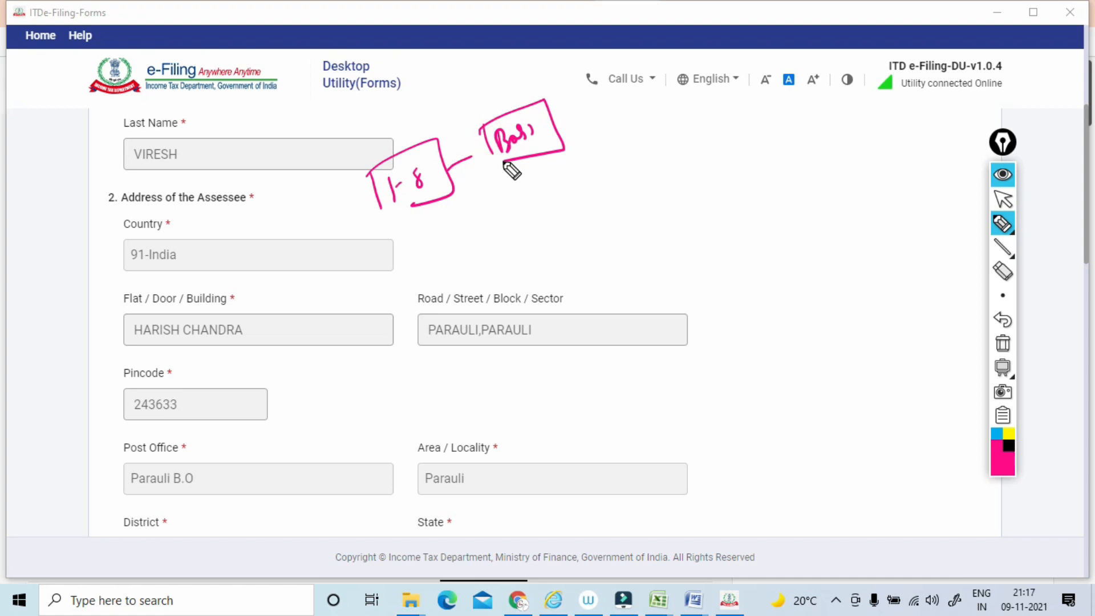
click(1003, 342)
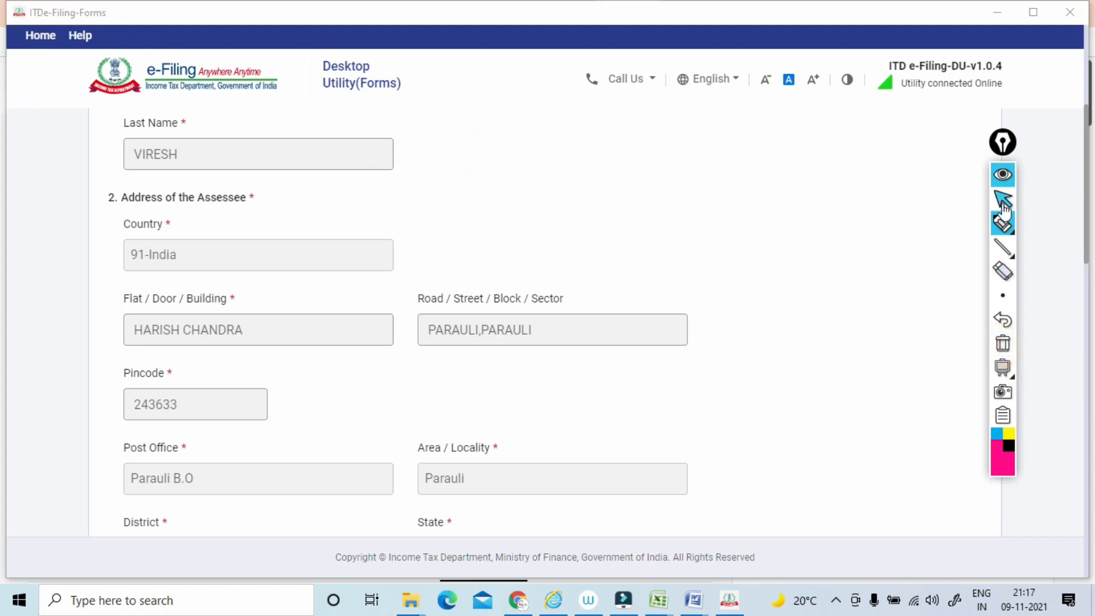
Circle the Address of the Assessee heading, annotate it and tick its clause number with the pen, and clear the ink.
mouse_move(269, 178)
mouse_down()
mouse_move(73, 182)
mouse_move(285, 191)
mouse_move(272, 174)
mouse_up()
mouse_move(297, 215)
mouse_down()
mouse_move(356, 198)
mouse_move(394, 171)
mouse_up()
mouse_move(341, 208)
mouse_down()
mouse_move(329, 183)
mouse_move(352, 217)
mouse_up()
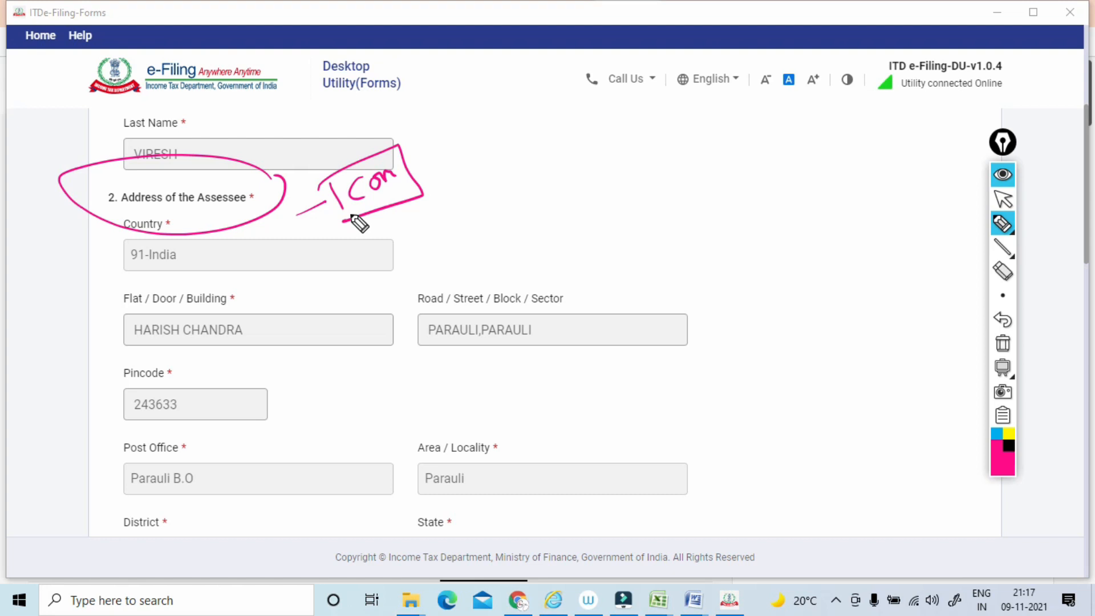
mouse_move(66, 213)
mouse_down()
mouse_move(110, 178)
mouse_move(94, 195)
mouse_up()
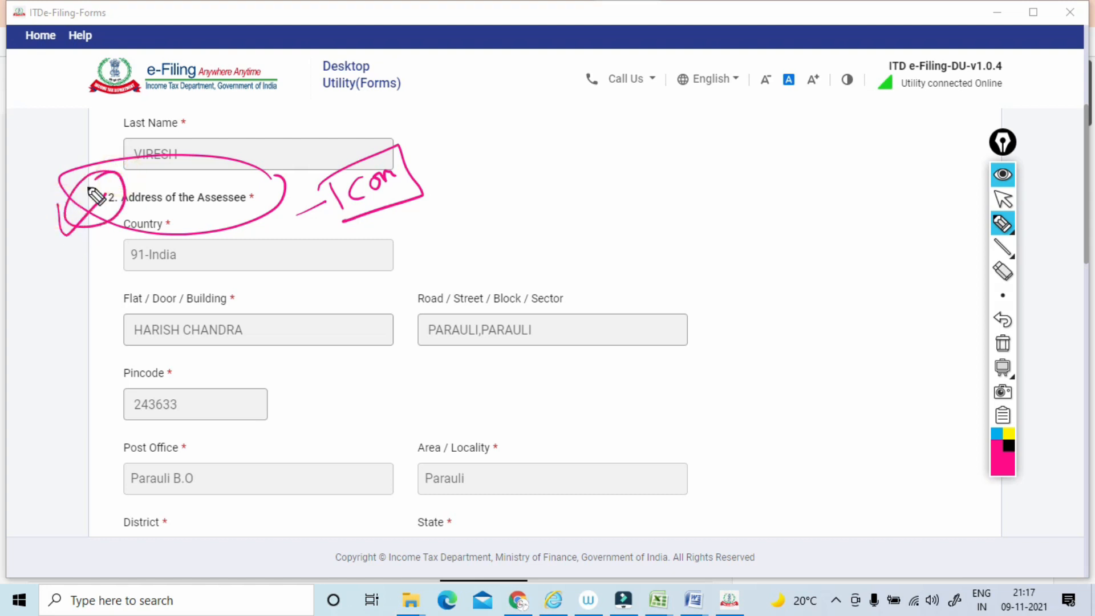
click(1002, 342)
click(1002, 200)
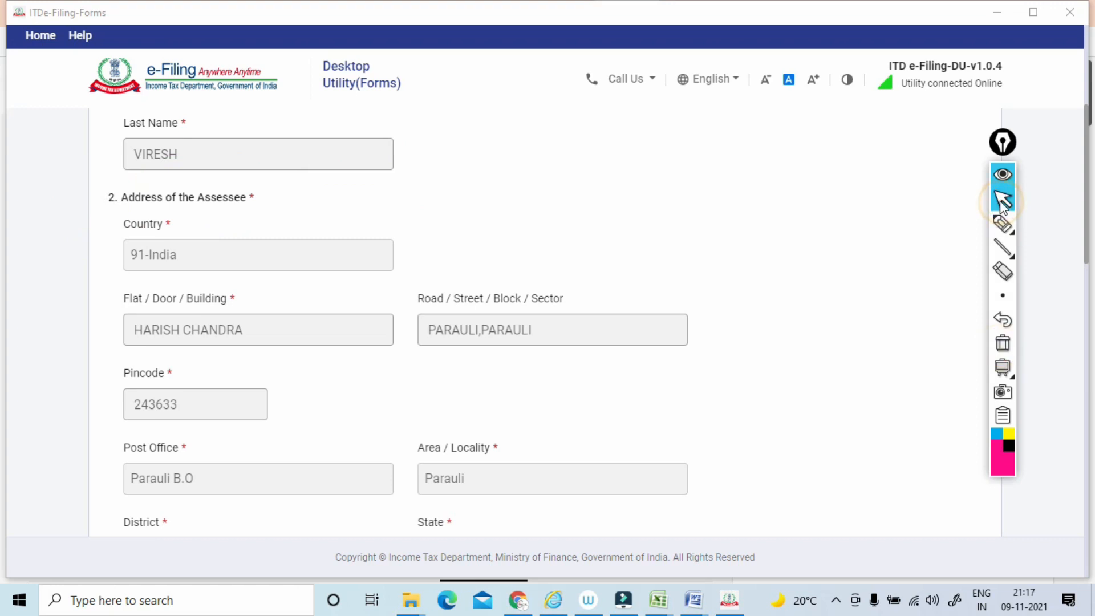
Circle the clause number of the Permanent Account Number (PAN) field with the pen, and clear the ink.
scroll(548, 319, down, 4)
scroll(548, 319, up, 3)
scroll(548, 319, down, 2)
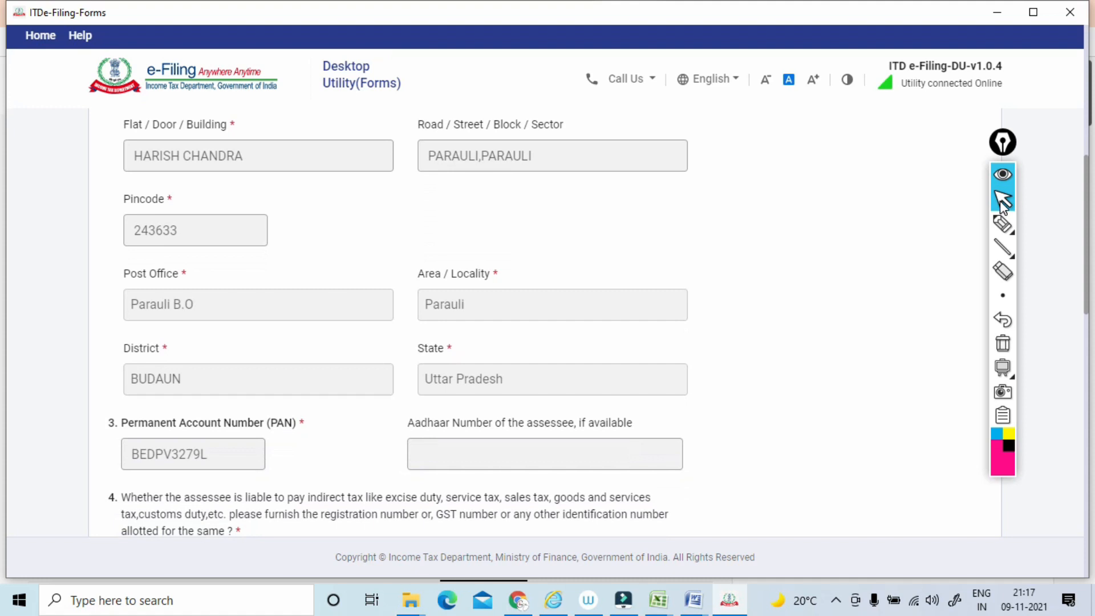
scroll(1002, 205, down, 1)
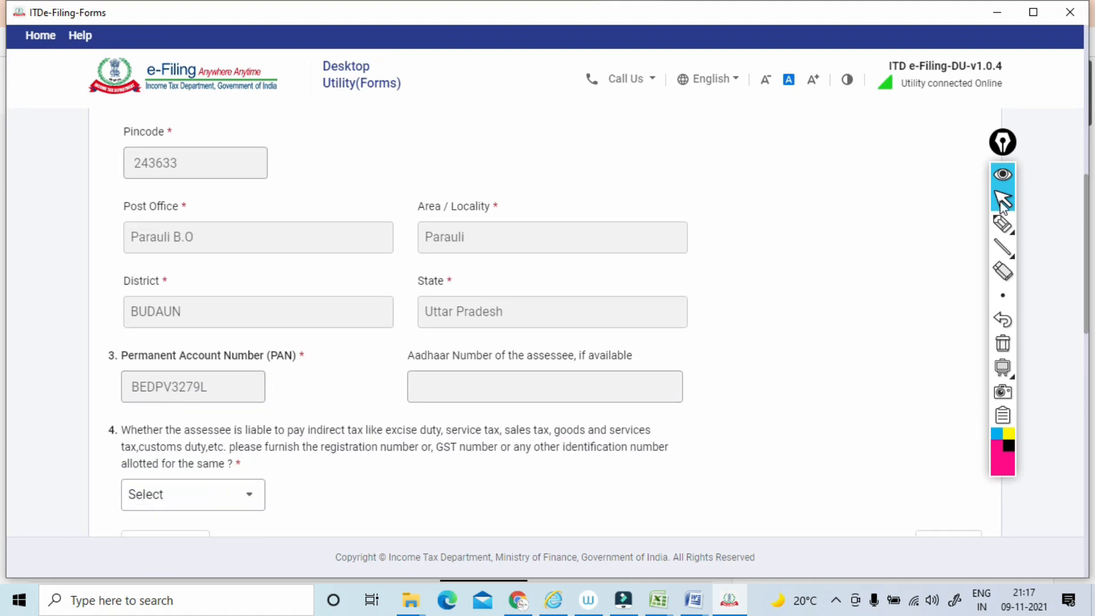
scroll(1002, 205, down, 1)
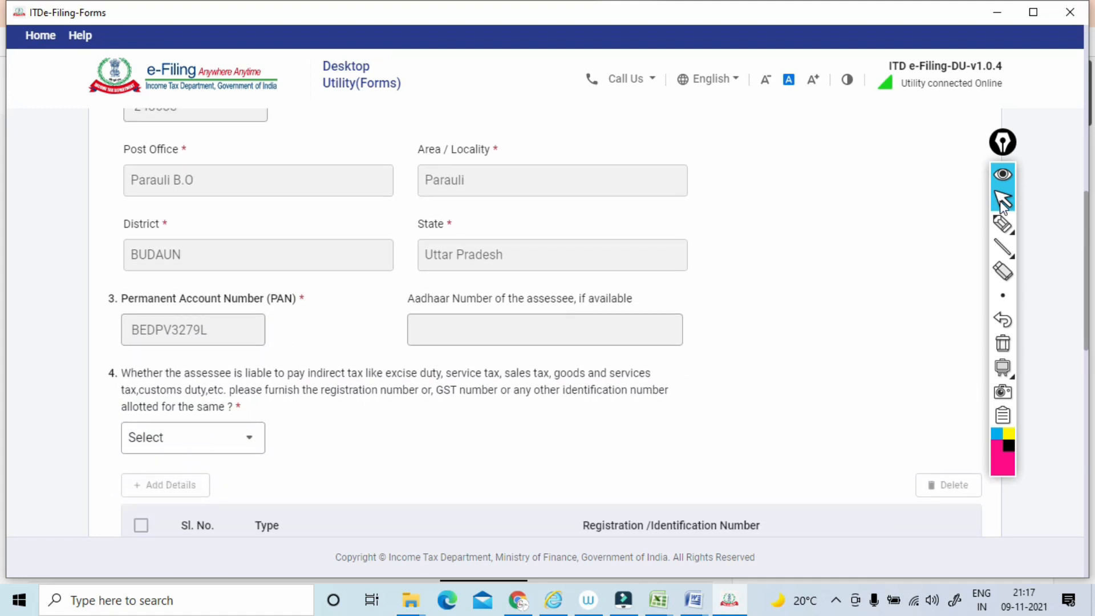
scroll(1002, 205, down, 1)
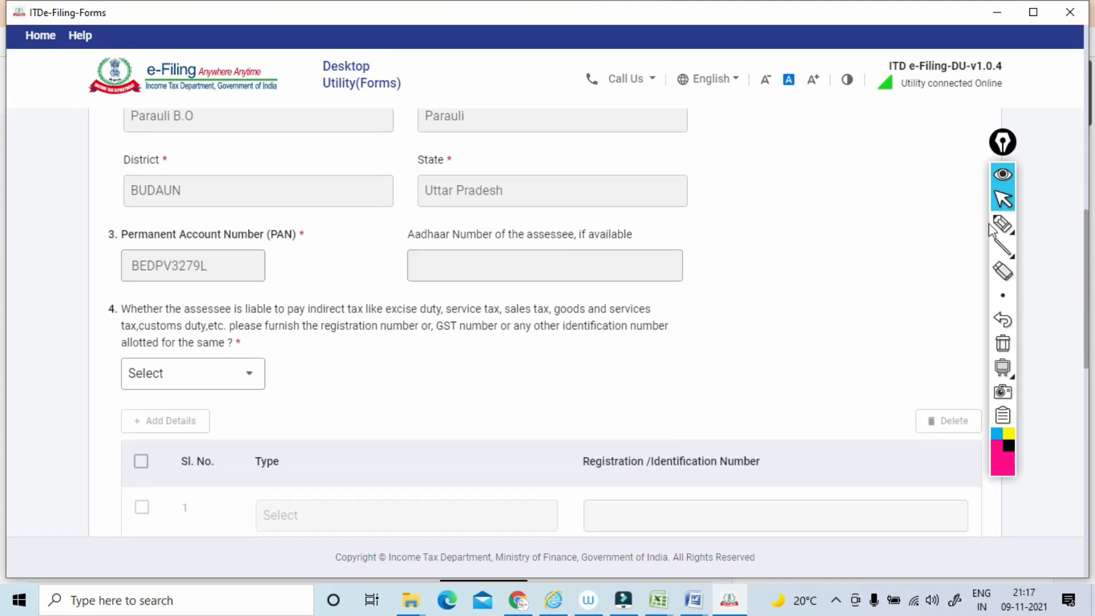
click(1001, 224)
mouse_move(116, 215)
mouse_down()
mouse_move(117, 243)
mouse_move(103, 226)
mouse_up()
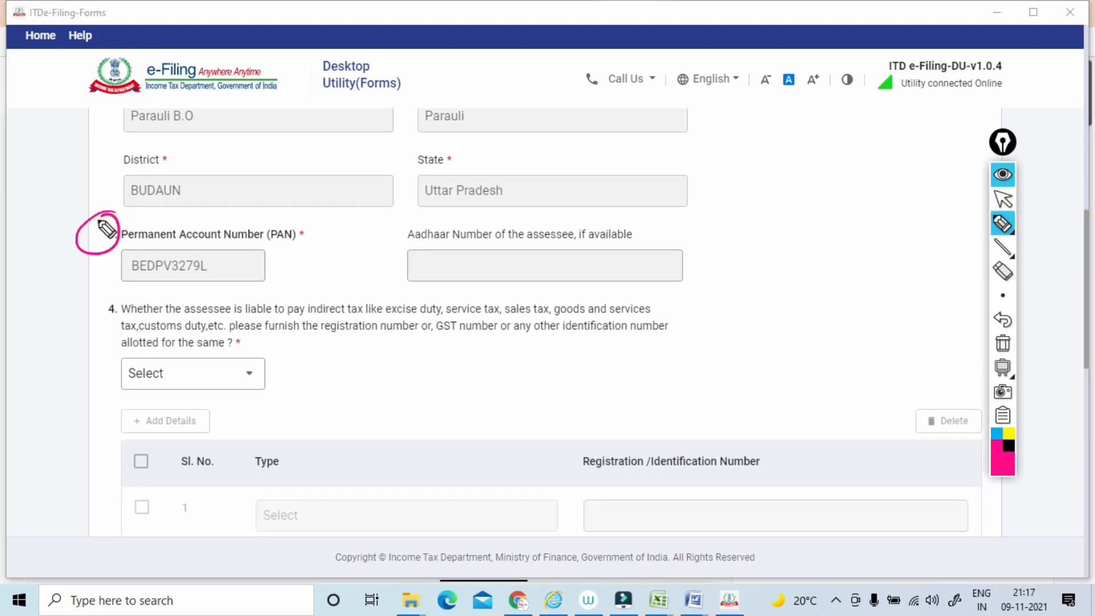
click(1002, 342)
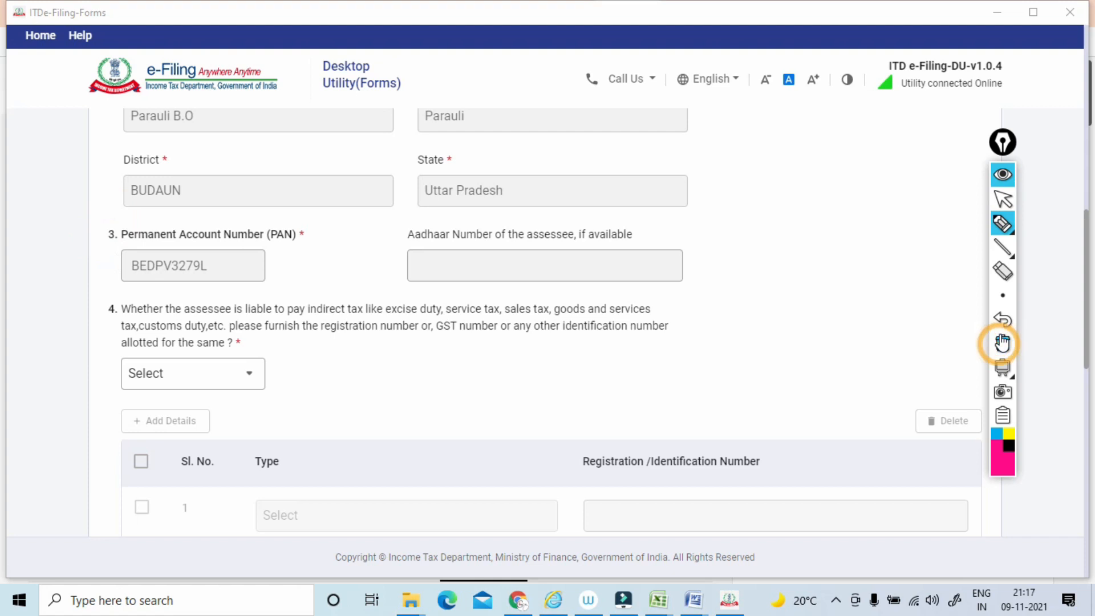
Circle clause number 4, underline and annotate its question on indirect tax liability with the pen, and clear the ink.
drag(114, 294, 96, 285)
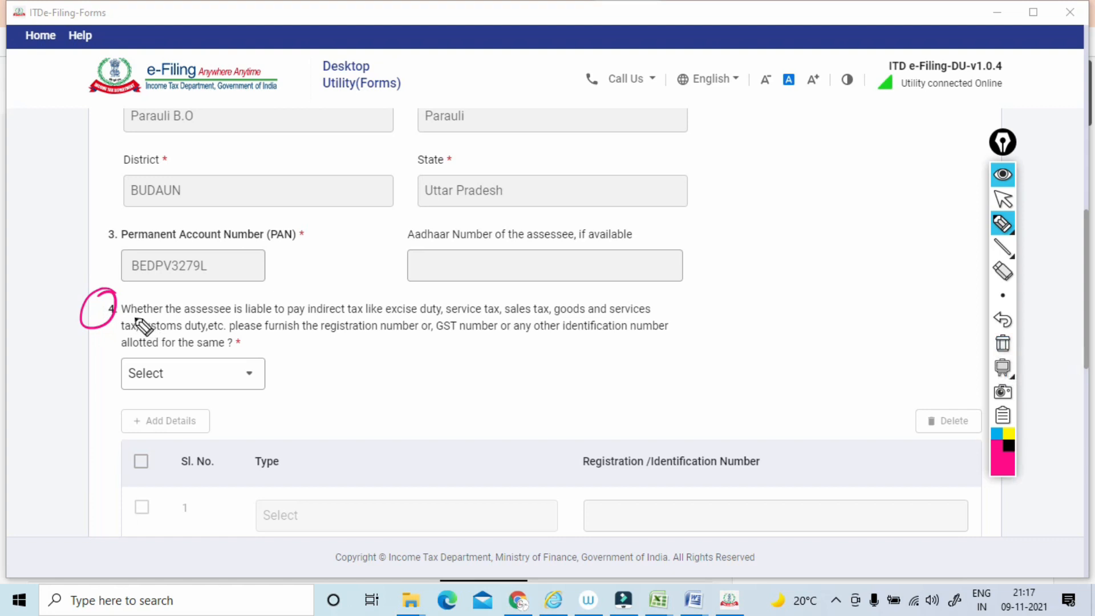
drag(121, 313, 373, 314)
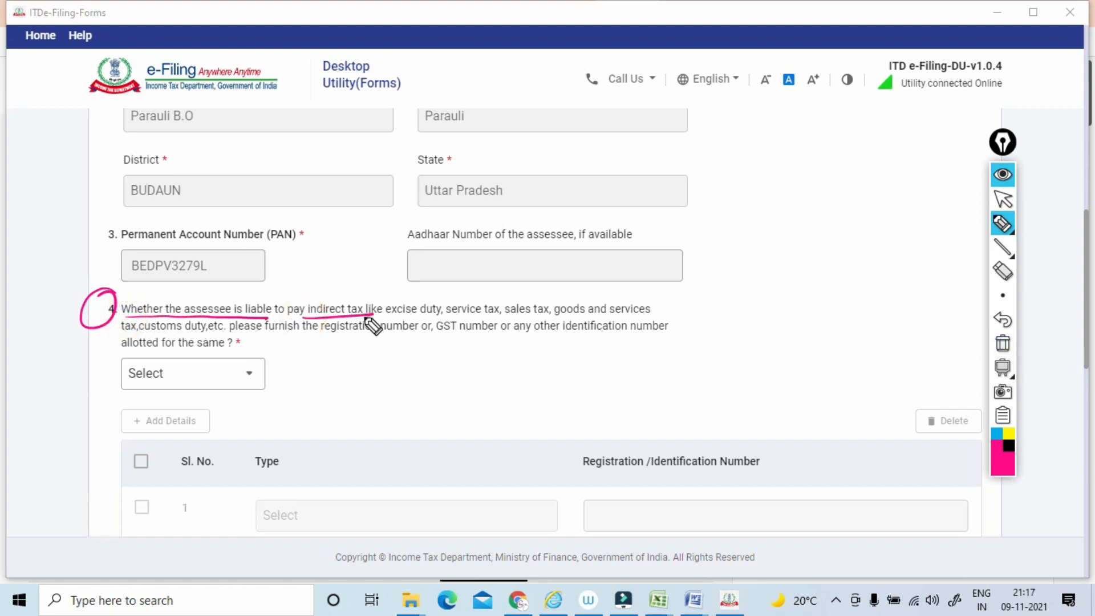
mouse_move(388, 342)
mouse_down()
mouse_move(380, 363)
mouse_move(397, 357)
mouse_up()
mouse_move(409, 340)
mouse_down()
mouse_move(408, 354)
mouse_move(412, 336)
mouse_up()
mouse_move(410, 323)
mouse_down()
mouse_move(448, 328)
mouse_move(370, 376)
mouse_up()
click(1002, 343)
click(1002, 201)
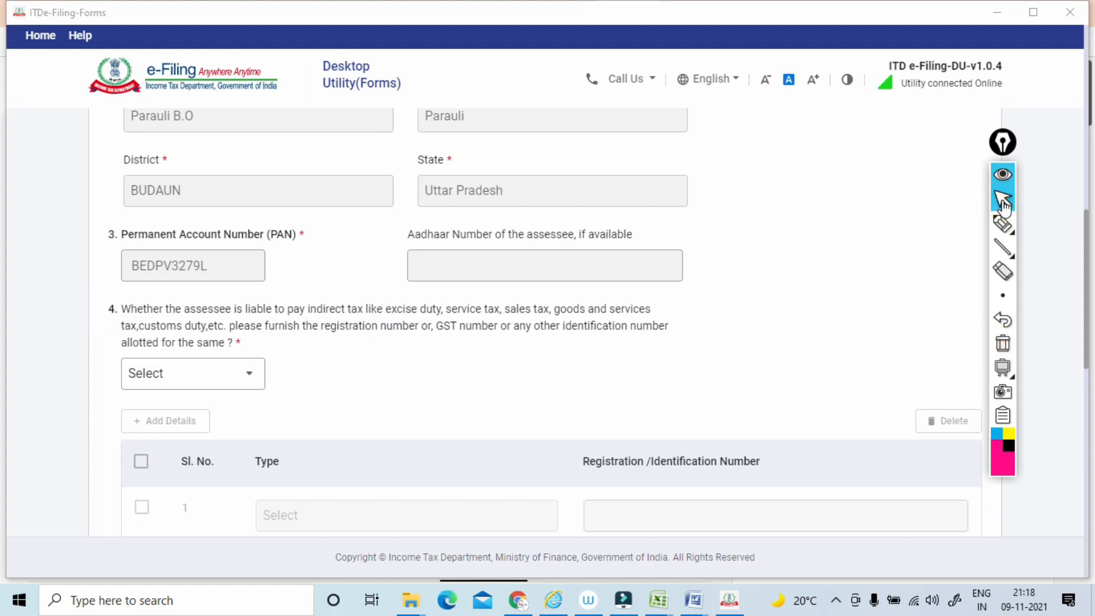
Answer Yes to clause 4 on indirect tax liability and set the first row's type to Goods and Services Tax.
click(249, 374)
click(196, 448)
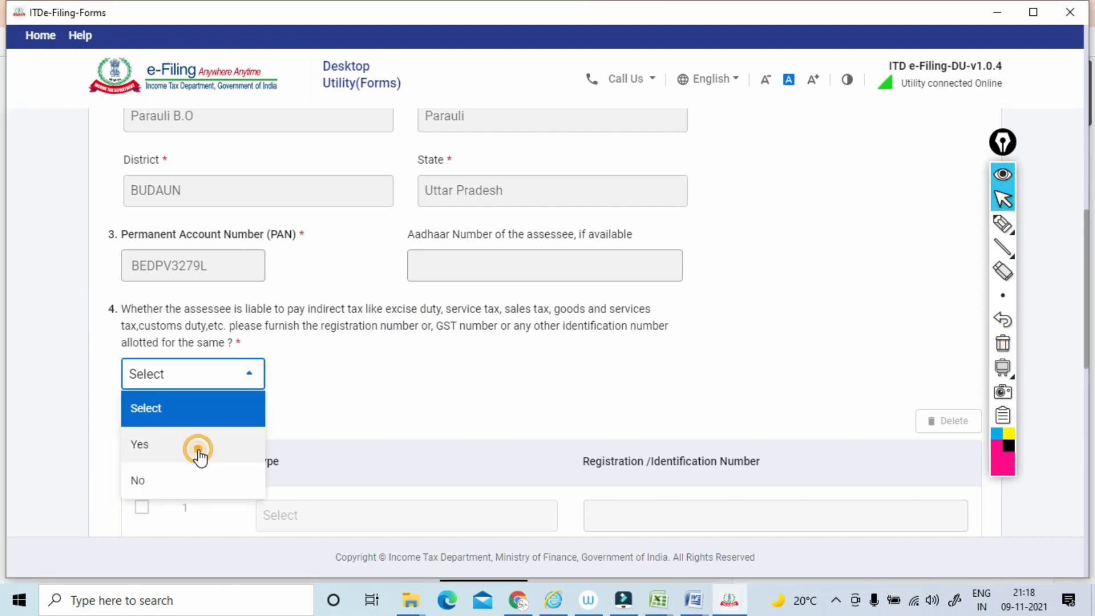
click(504, 382)
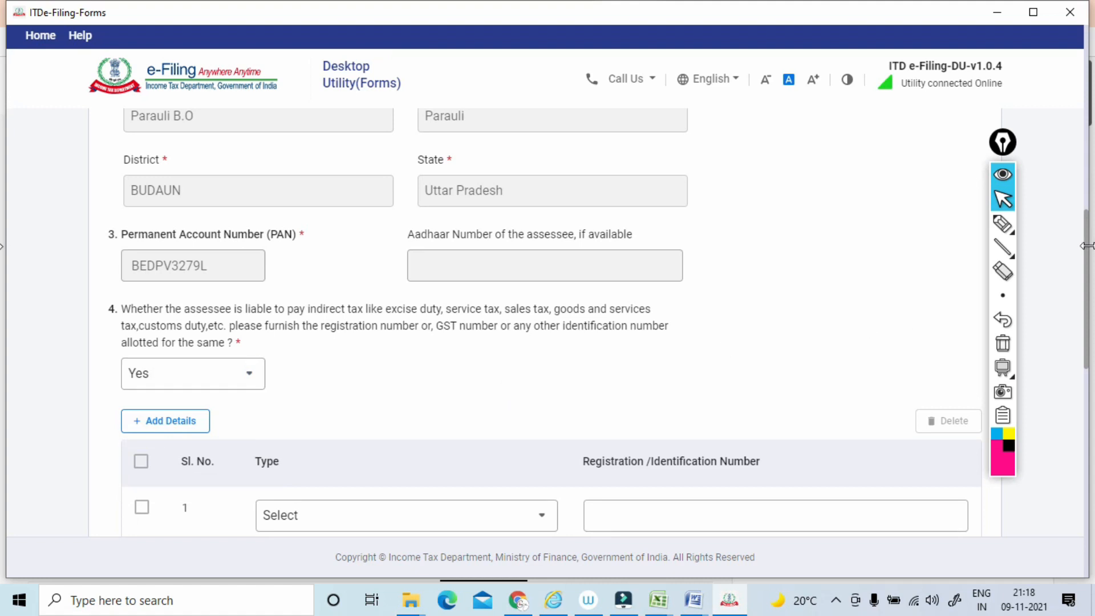
drag(1087, 260, 1065, 339)
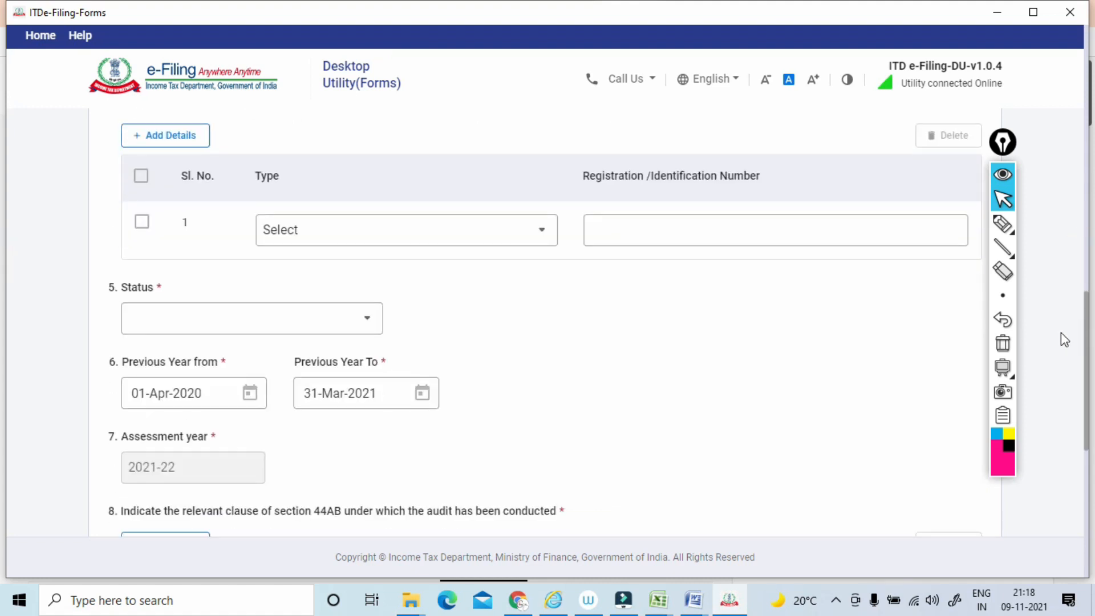
click(517, 237)
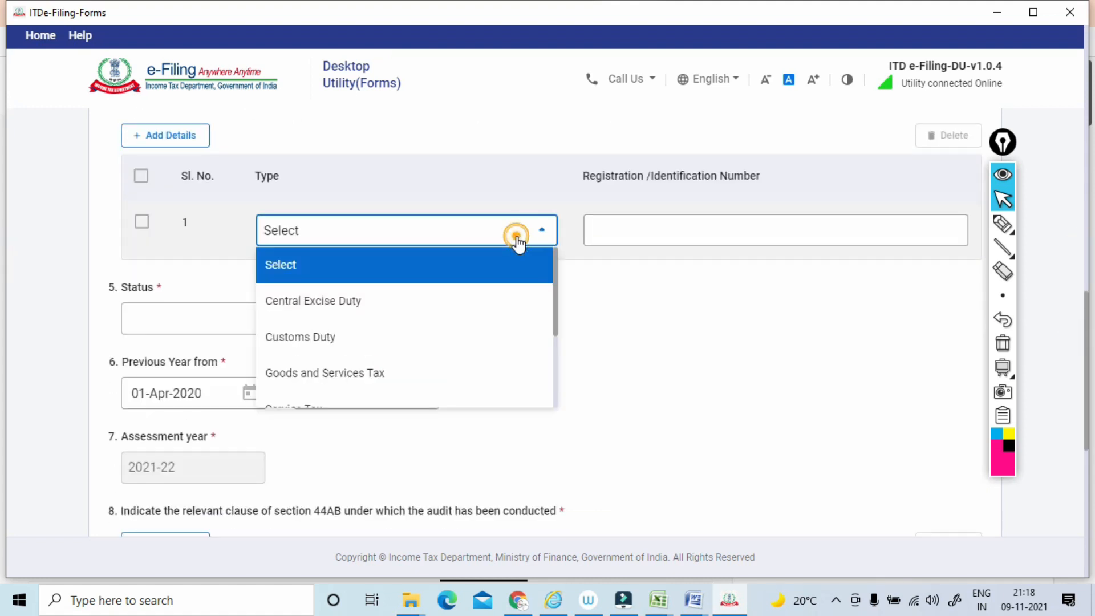
click(399, 373)
Copy the assessee's GSTIN from the income computation document in Word into the Goods and Services Tax row's registration number in the forms utility.
click(674, 232)
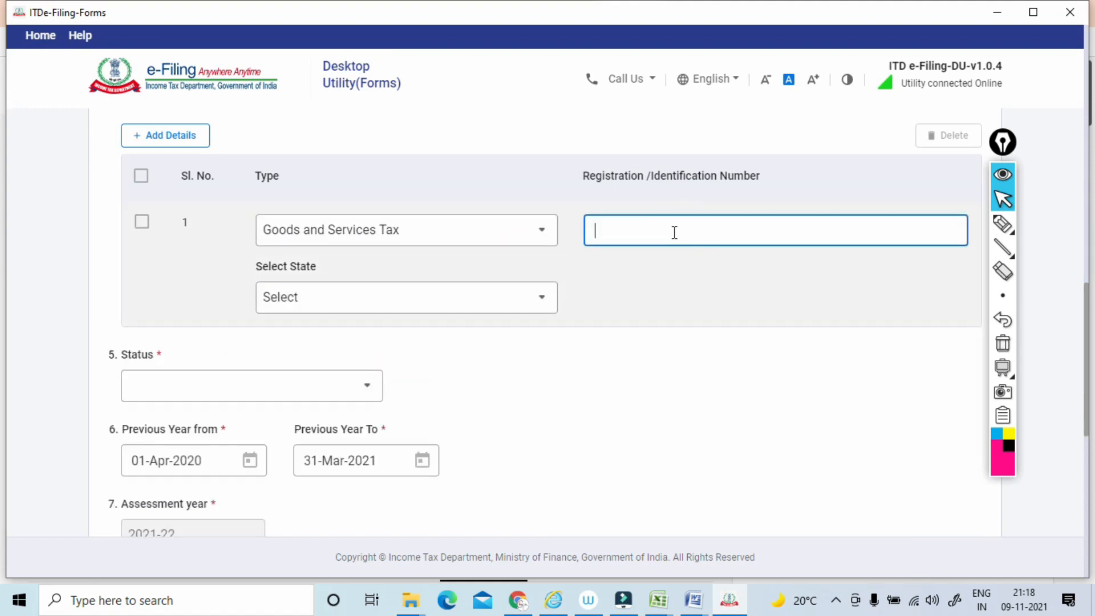
key(alt+Tab)
key(alt+Tab)
key(alt+Tab)
key(alt+Tab)
key(alt+Tab)
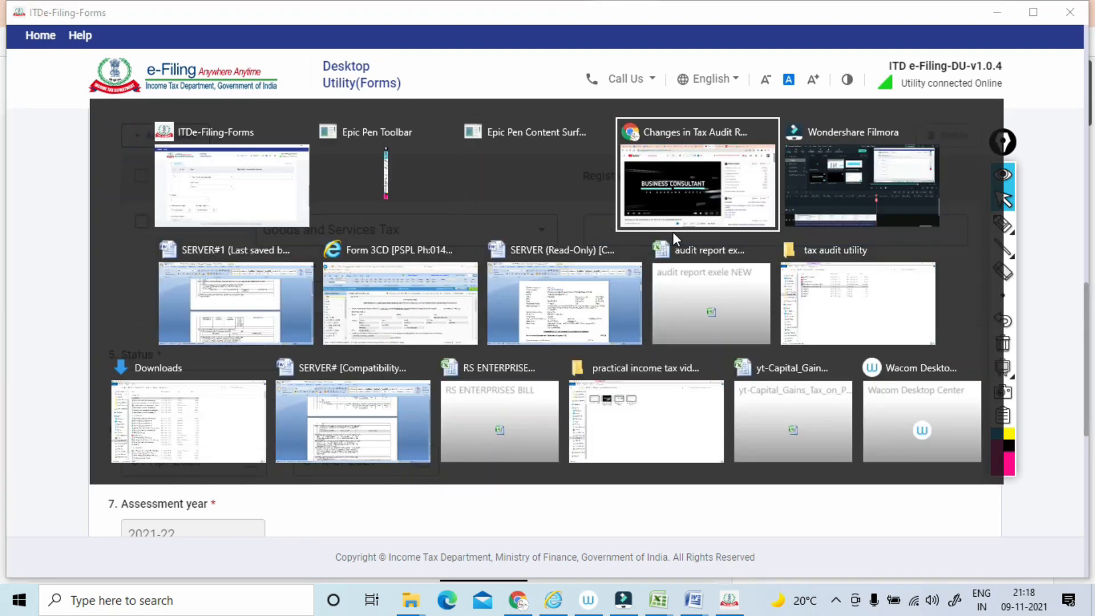
key(alt+Tab)
key(alt+Tab)
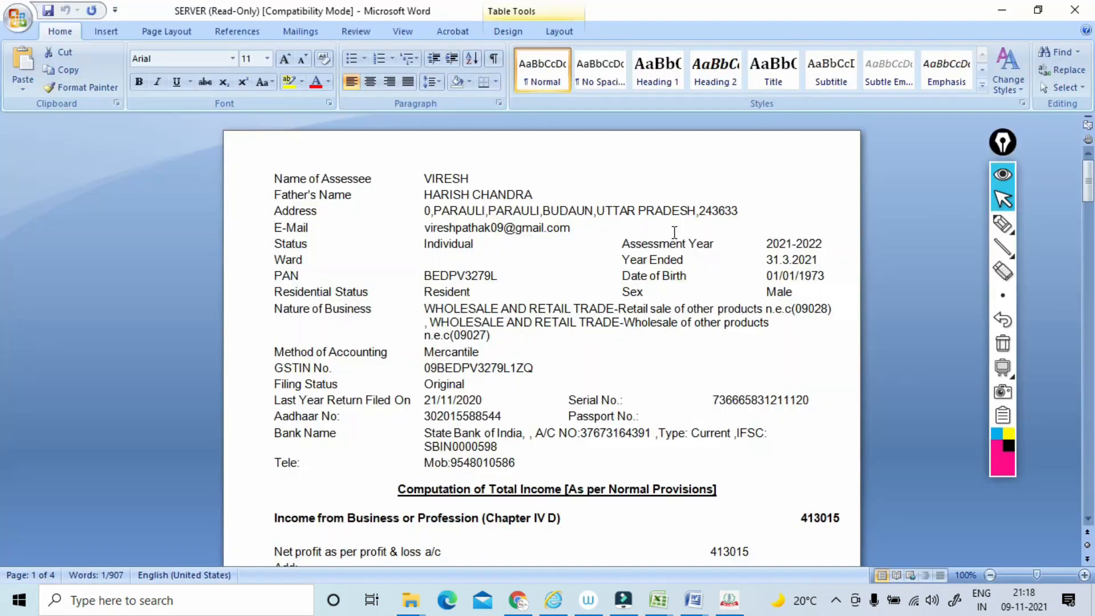
drag(535, 367, 426, 377)
key(ctrl+c)
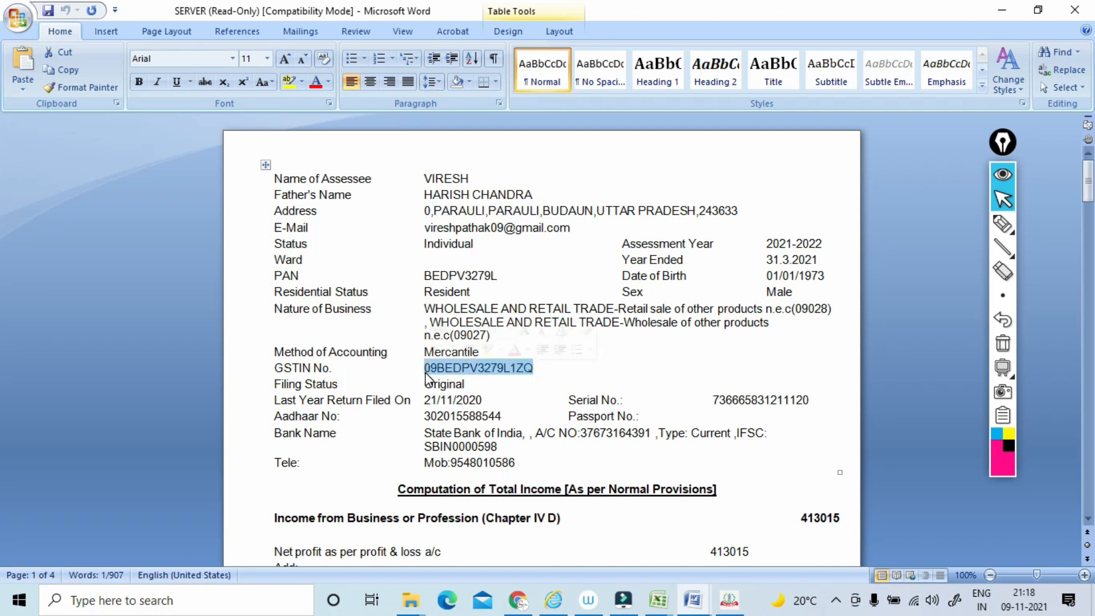
key(alt+Tab)
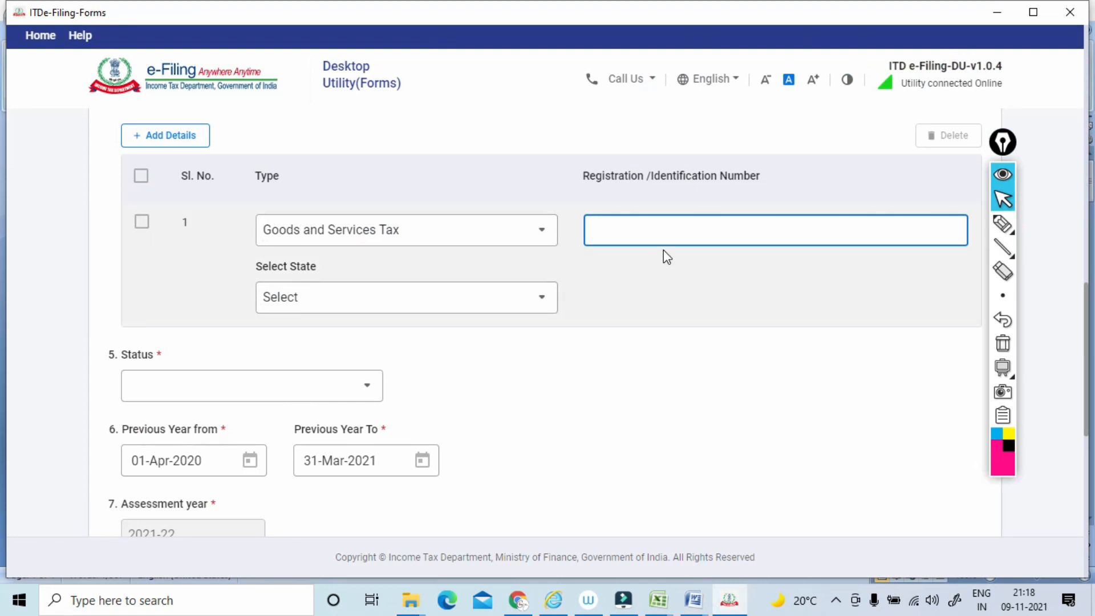
key(ctrl+v)
click(672, 271)
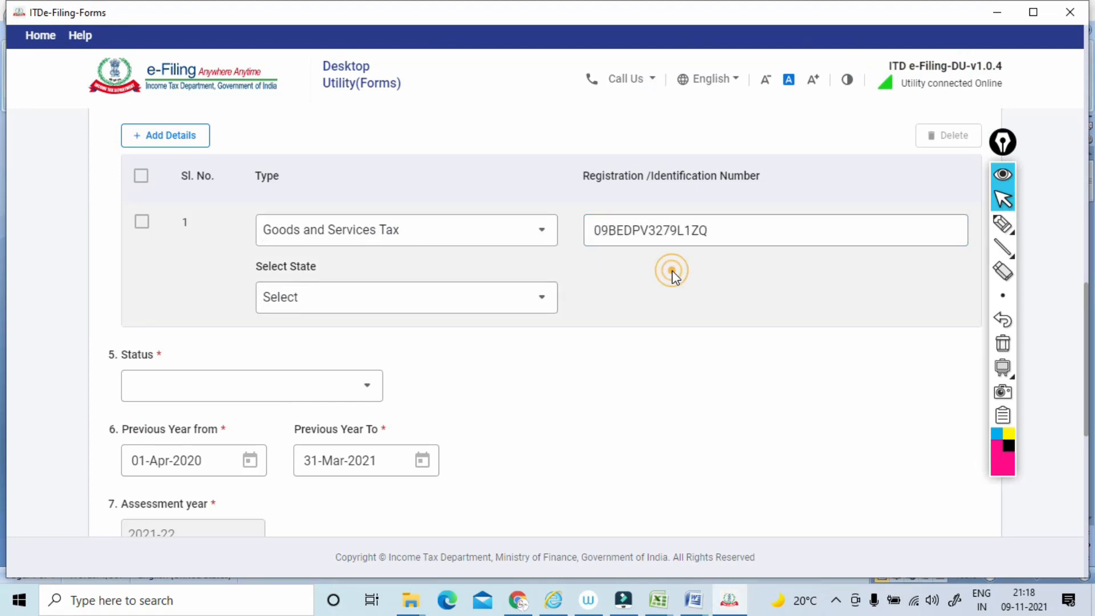
Set the state of the Goods and Services Tax registration to 31-Uttar Pradesh.
click(541, 297)
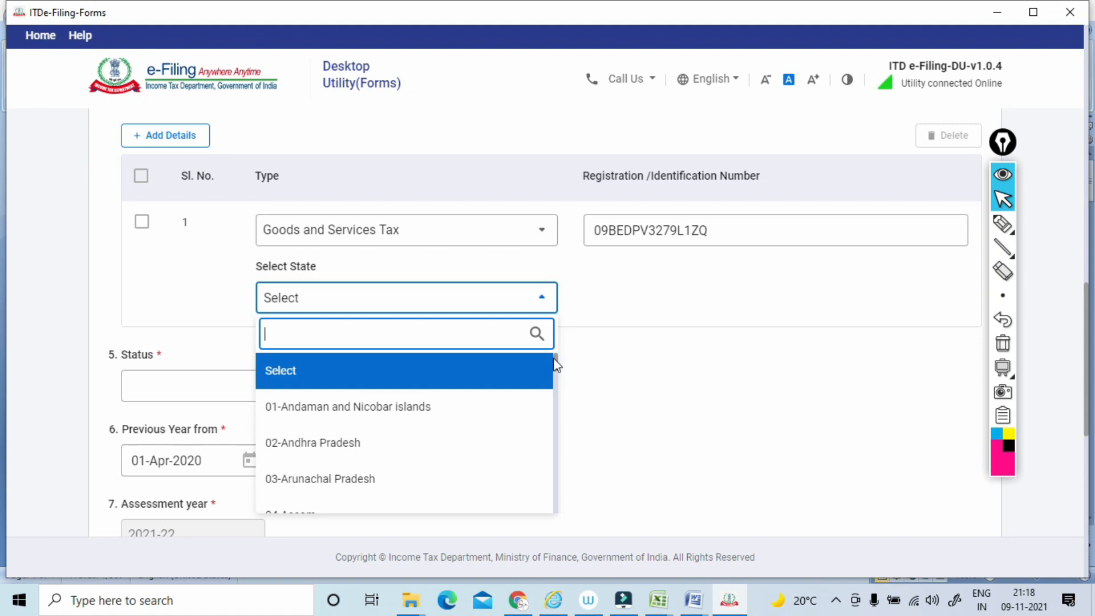
drag(557, 362, 543, 486)
click(370, 405)
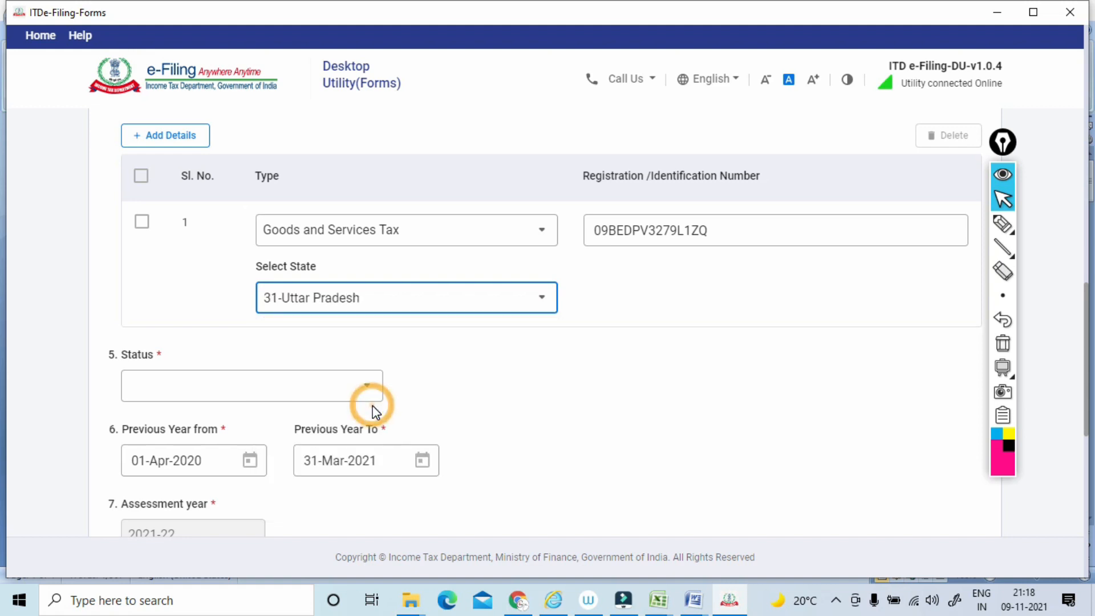
click(628, 381)
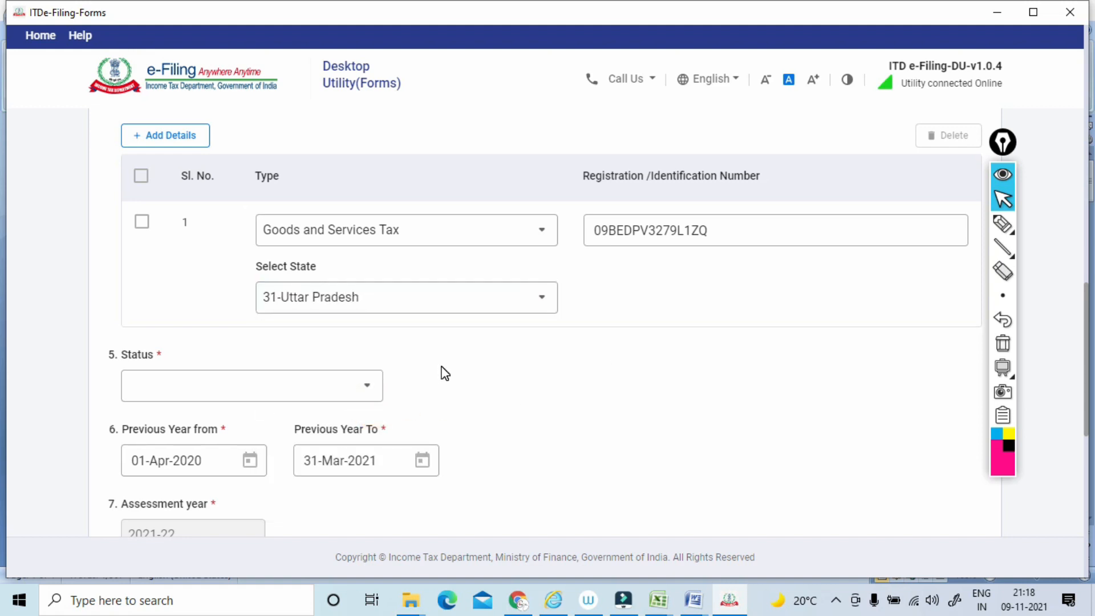
Outline the clause 5 Status field and write circled notes on assessee types beside it with the pen, and clear the ink.
click(1002, 223)
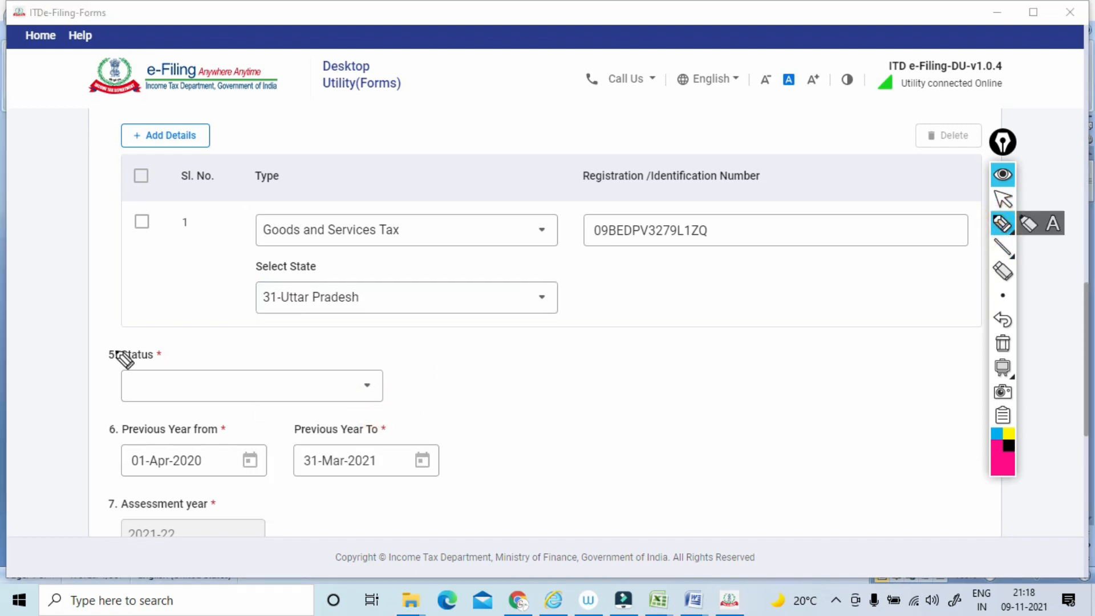
drag(83, 344, 86, 351)
drag(101, 398, 102, 406)
mouse_move(85, 356)
mouse_down()
mouse_move(329, 317)
mouse_move(246, 420)
mouse_up()
mouse_move(436, 350)
mouse_down()
mouse_move(499, 336)
mouse_move(516, 315)
mouse_move(587, 308)
mouse_move(635, 276)
mouse_move(665, 276)
mouse_move(689, 302)
mouse_move(726, 283)
mouse_up()
drag(662, 311, 735, 295)
mouse_move(553, 375)
mouse_down()
mouse_move(559, 359)
mouse_move(586, 352)
mouse_move(547, 377)
mouse_up()
mouse_move(678, 339)
mouse_down()
mouse_move(648, 349)
mouse_move(655, 337)
mouse_up()
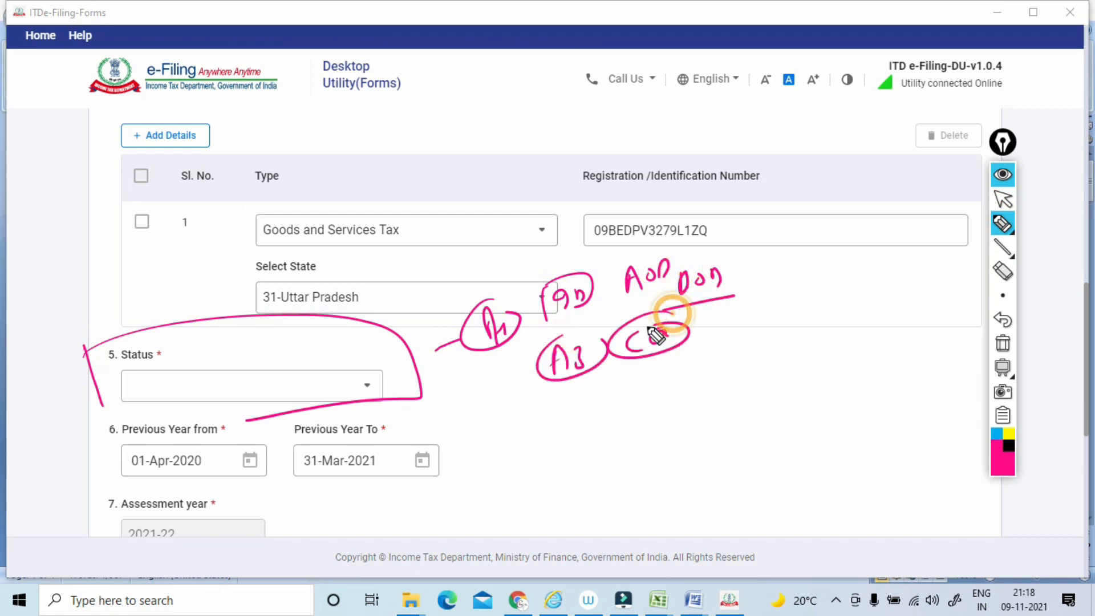
click(1001, 344)
click(1002, 199)
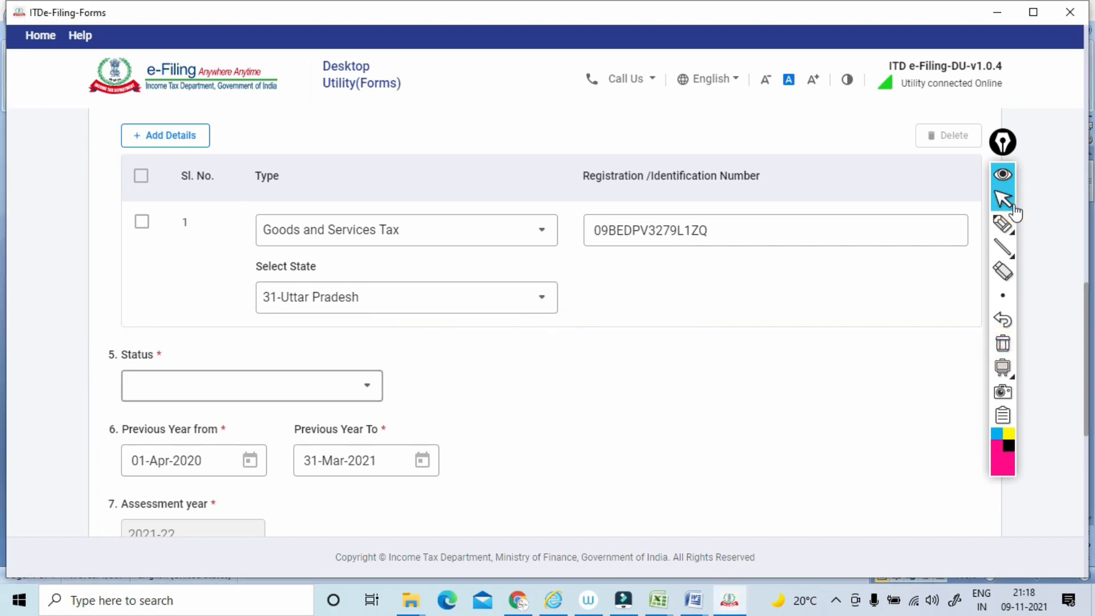
Set the clause 5 Status to Individual.
scroll(251, 285, down, 3)
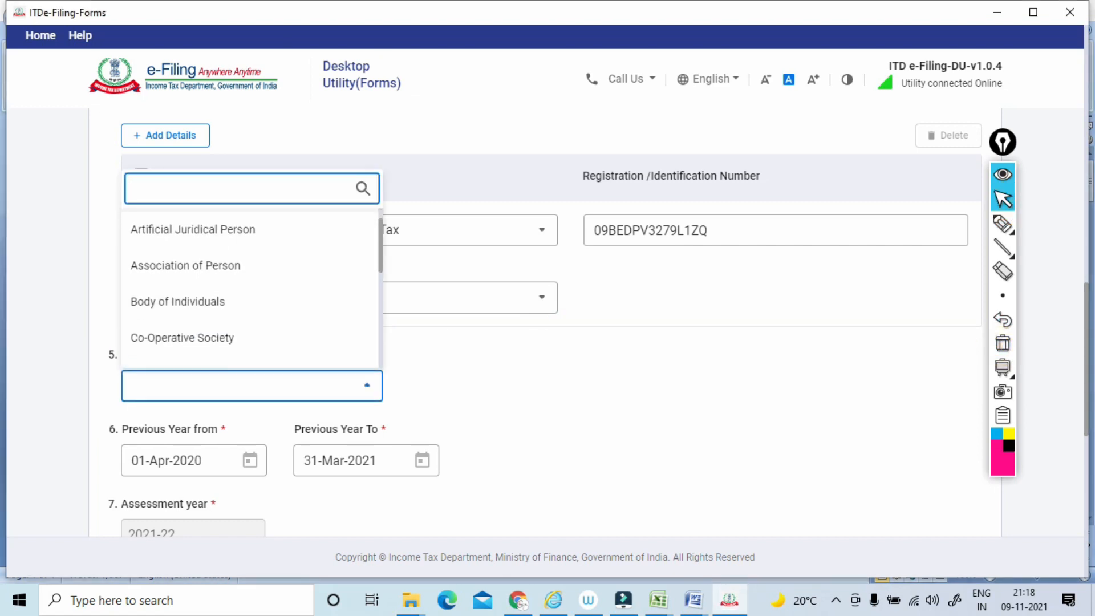
scroll(251, 285, down, 5)
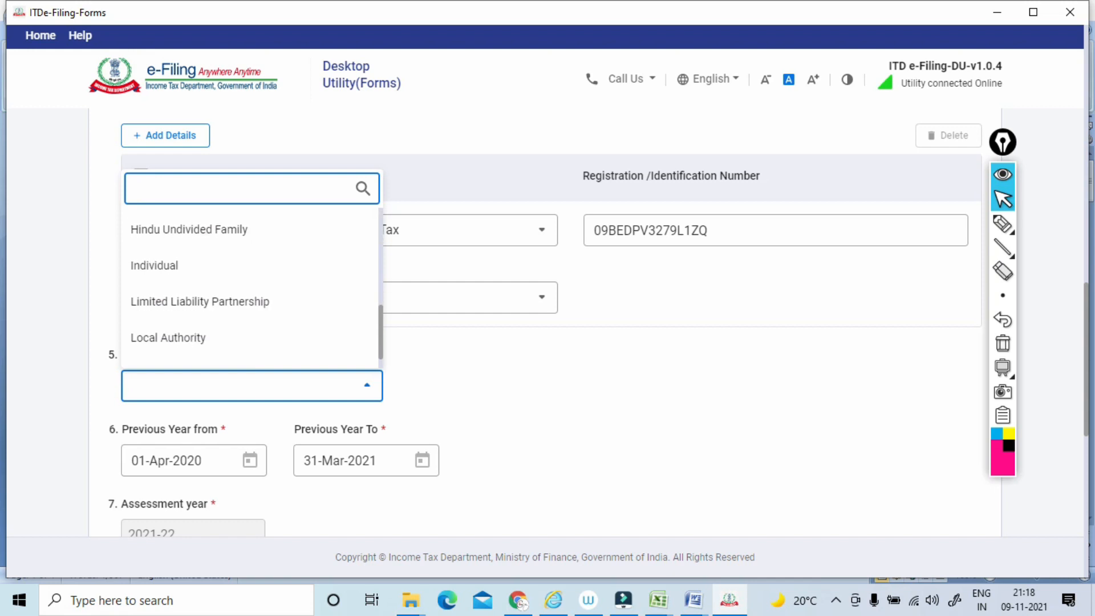
click(194, 265)
Circle clause number 6, then box, underline and tick its Previous Year from and Previous Year To fields with the pen.
scroll(541, 322, down, 3)
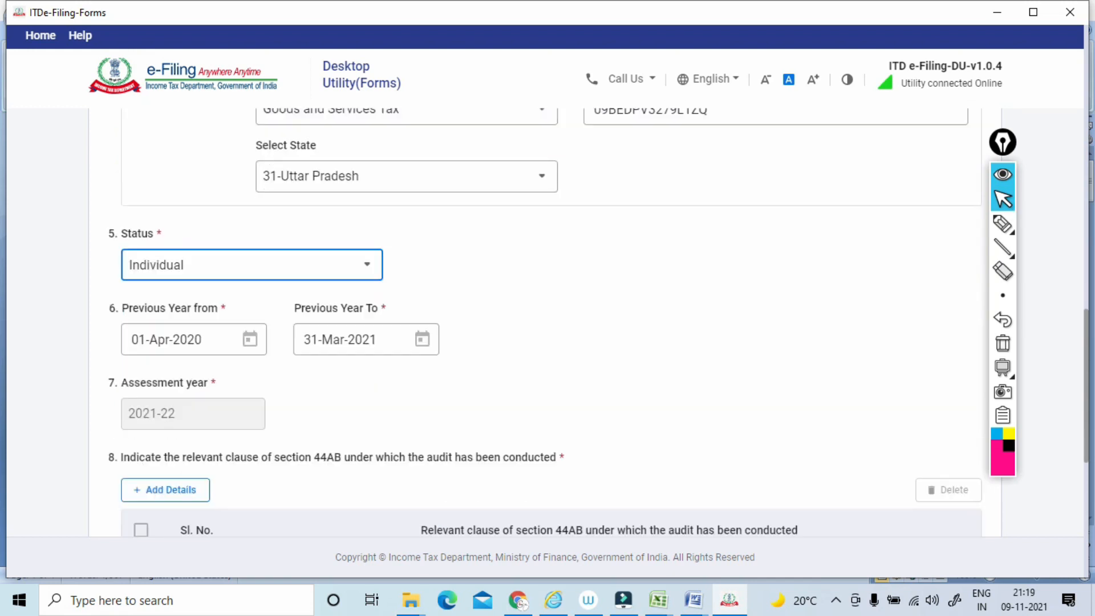
click(999, 224)
mouse_move(105, 228)
mouse_down()
mouse_move(115, 261)
mouse_move(108, 238)
mouse_up()
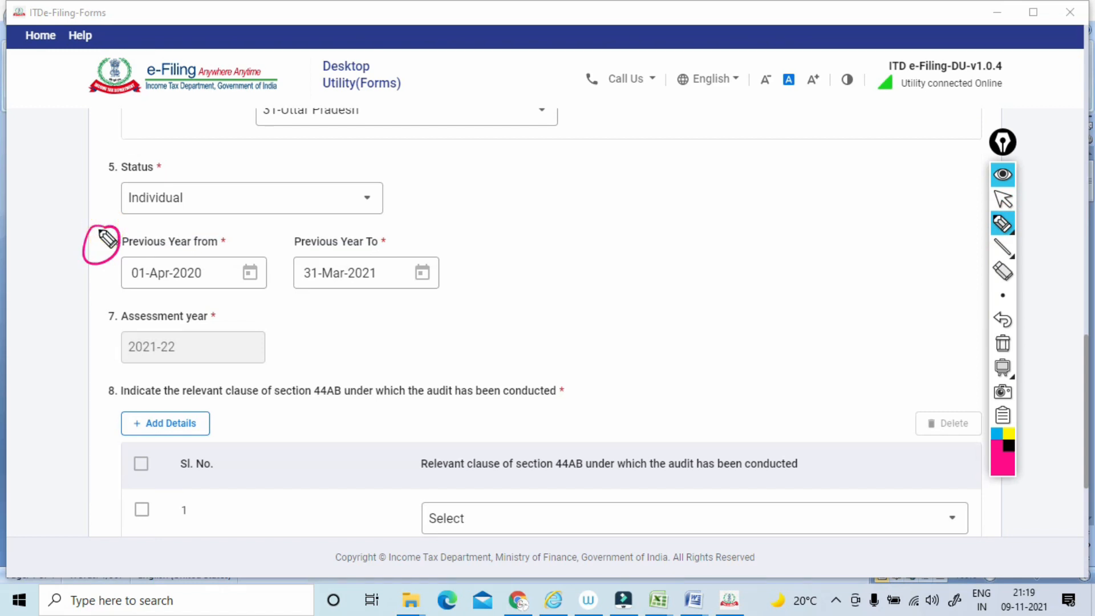
drag(121, 289, 226, 284)
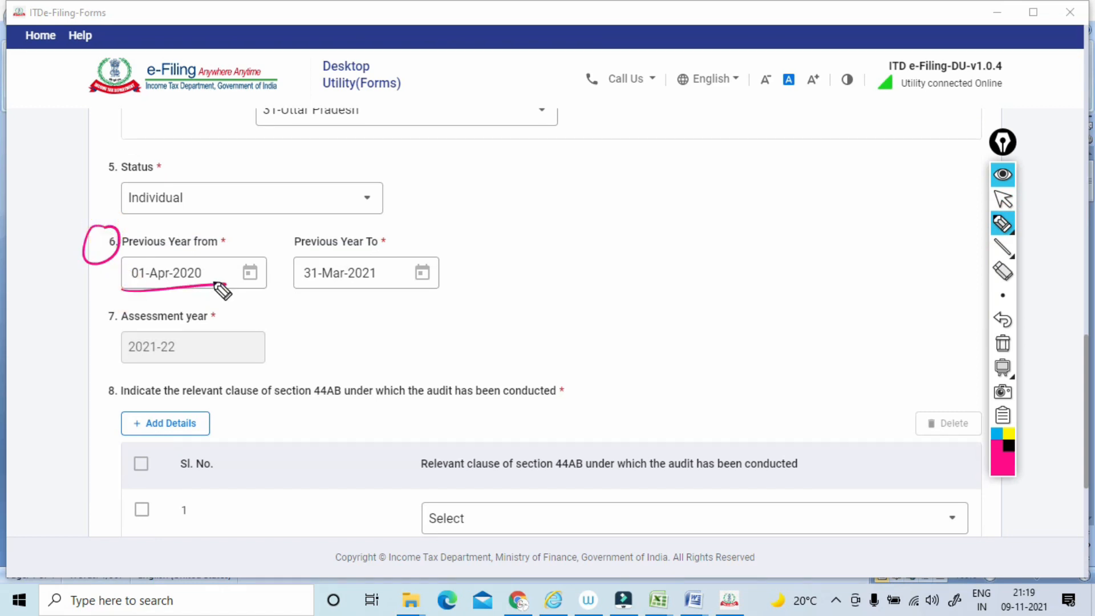
mouse_move(116, 293)
mouse_down()
mouse_move(218, 241)
mouse_move(224, 283)
mouse_up()
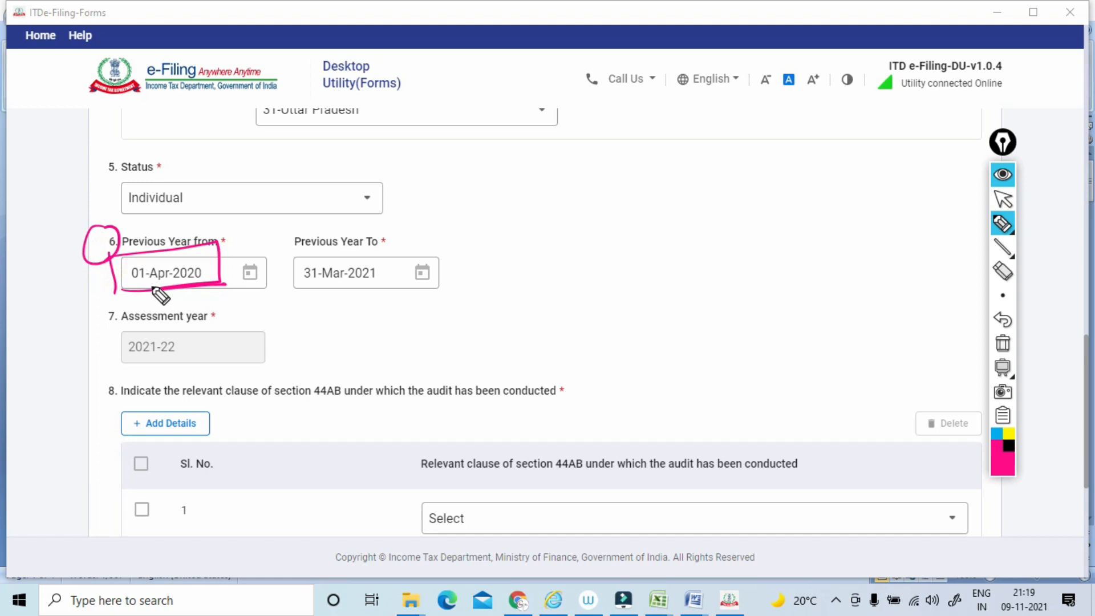
drag(149, 246, 195, 219)
drag(291, 175, 307, 167)
mouse_move(312, 153)
mouse_down()
mouse_move(326, 160)
mouse_move(342, 142)
mouse_up()
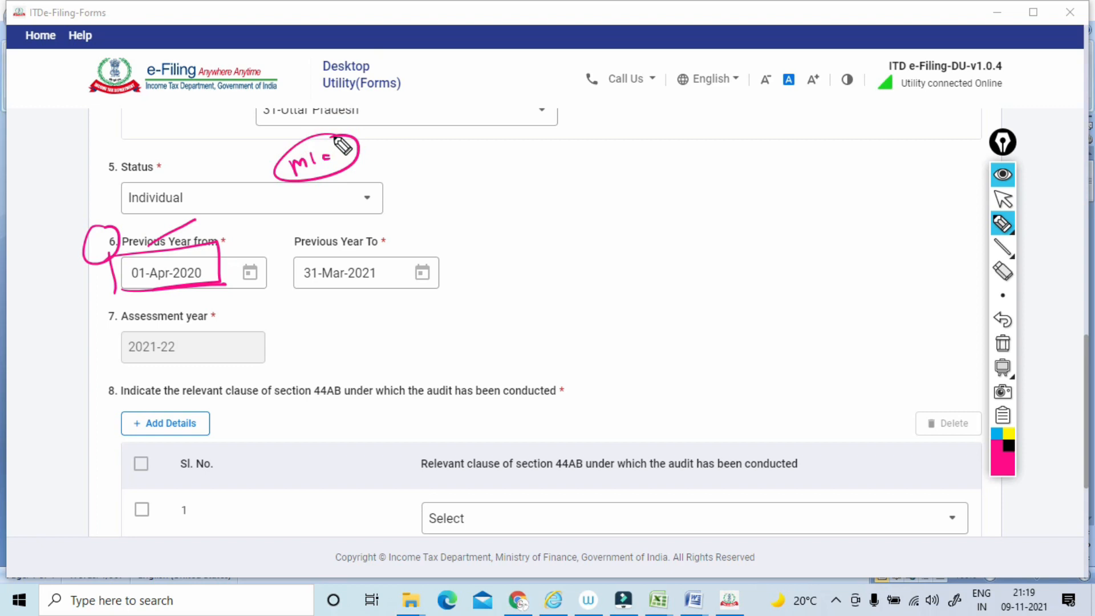
mouse_move(117, 250)
mouse_down()
mouse_move(227, 232)
mouse_move(115, 250)
mouse_up()
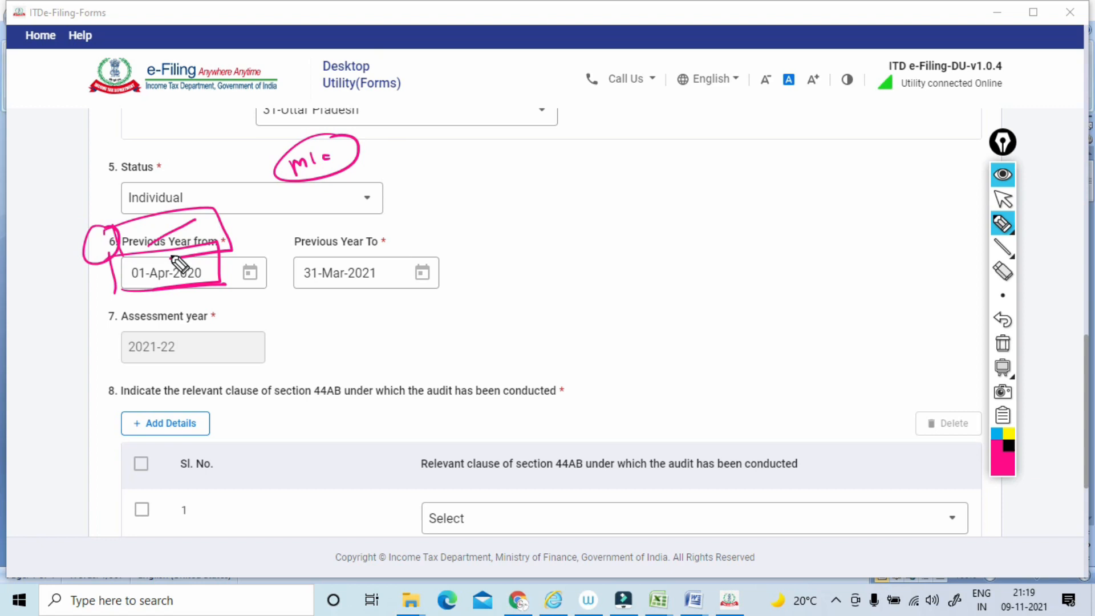
drag(393, 246, 459, 216)
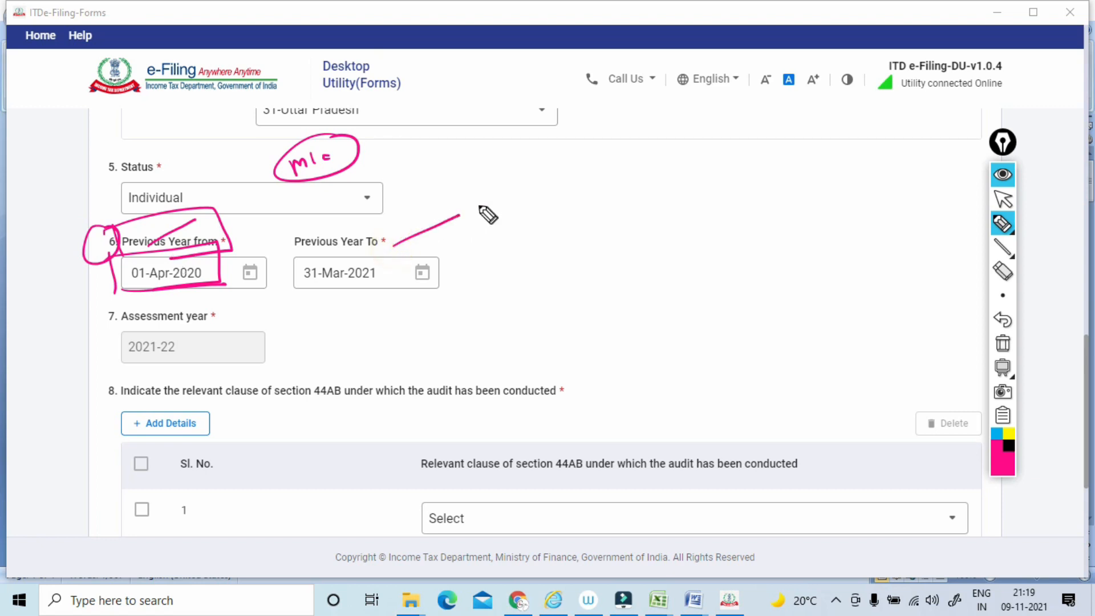
mouse_move(102, 265)
mouse_down()
mouse_move(263, 288)
mouse_move(176, 296)
mouse_up()
drag(296, 247, 298, 292)
mouse_move(283, 260)
mouse_down()
mouse_move(382, 230)
mouse_move(321, 291)
mouse_up()
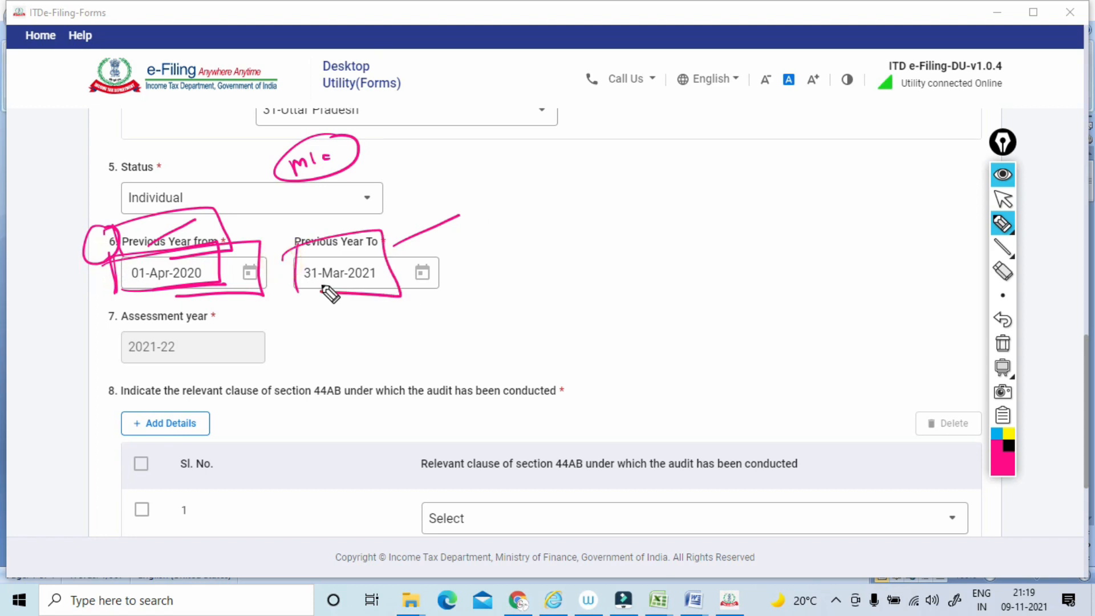
drag(224, 231, 254, 213)
drag(78, 238, 130, 223)
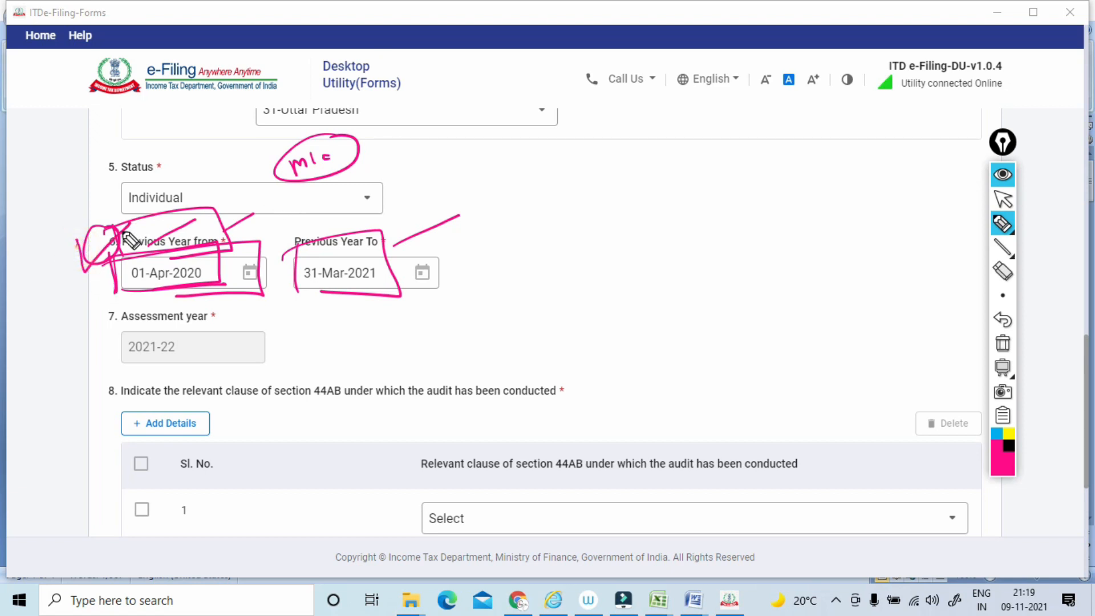
mouse_move(305, 293)
mouse_down()
mouse_move(399, 264)
mouse_move(307, 297)
mouse_up()
Box the clause 7 Assessment year field and add a short line beside it with the pen, and clear the ink.
drag(92, 303, 101, 368)
mouse_move(75, 321)
mouse_down()
mouse_move(179, 353)
mouse_move(110, 359)
mouse_up()
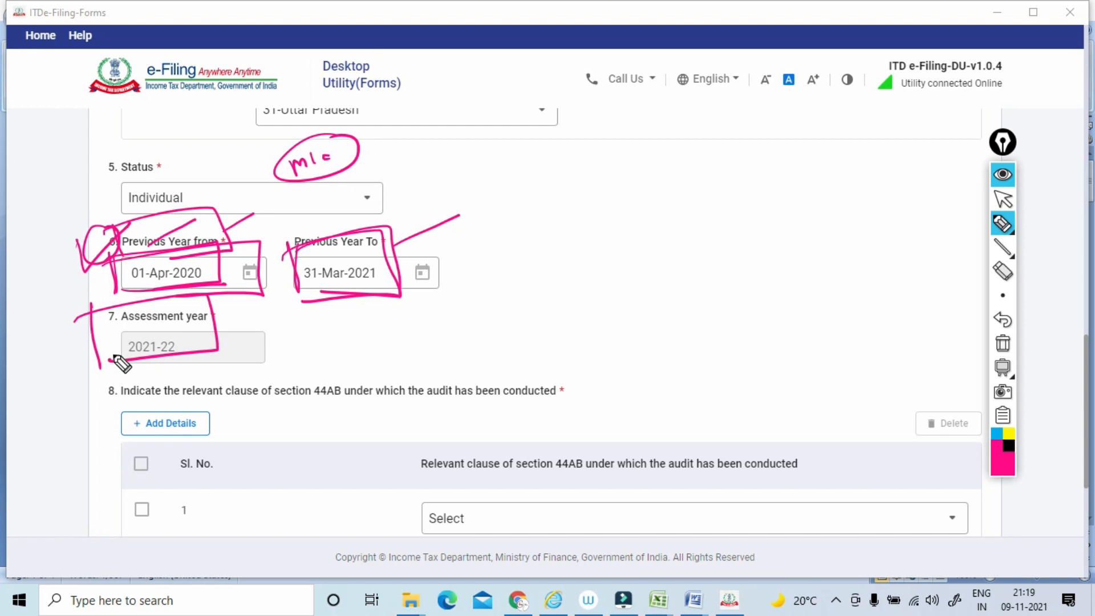
drag(214, 328, 253, 320)
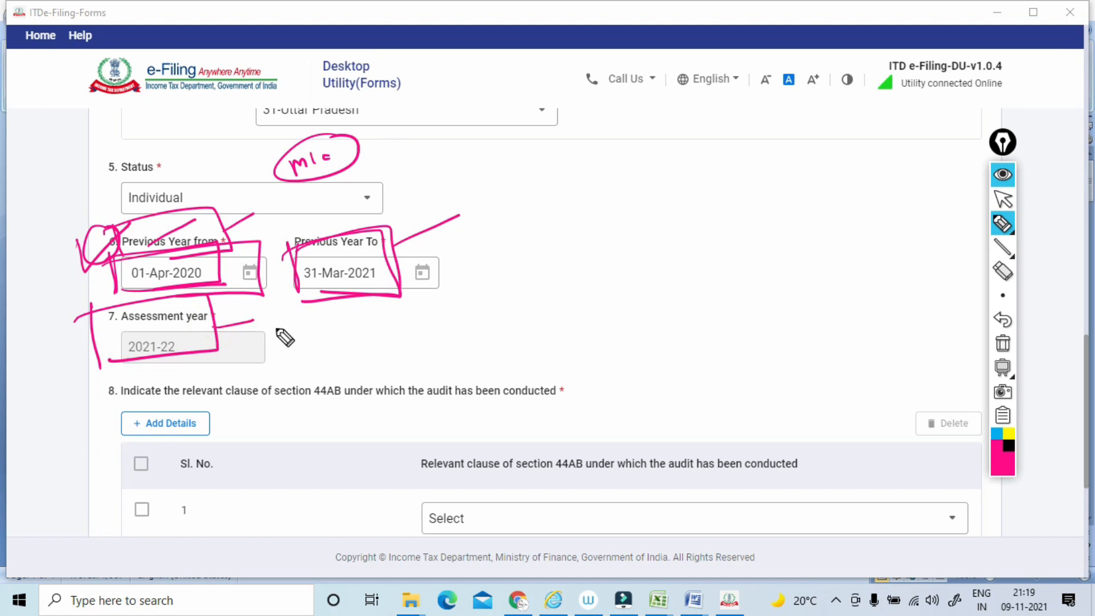
click(1003, 342)
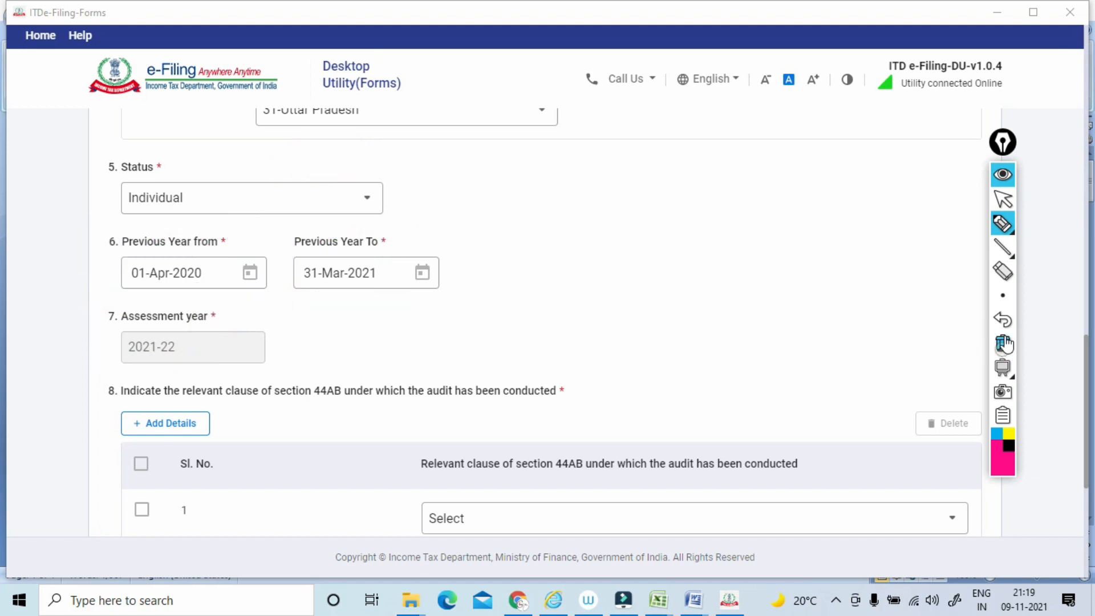
click(1003, 199)
Circle clause number 8 and write circled notes on 44AB and audit beside its question with the pen, and clear the ink.
scroll(547, 319, down, 3)
scroll(1007, 203, down, 2)
scroll(1007, 203, up, 2)
scroll(1004, 205, down, 1)
click(1002, 223)
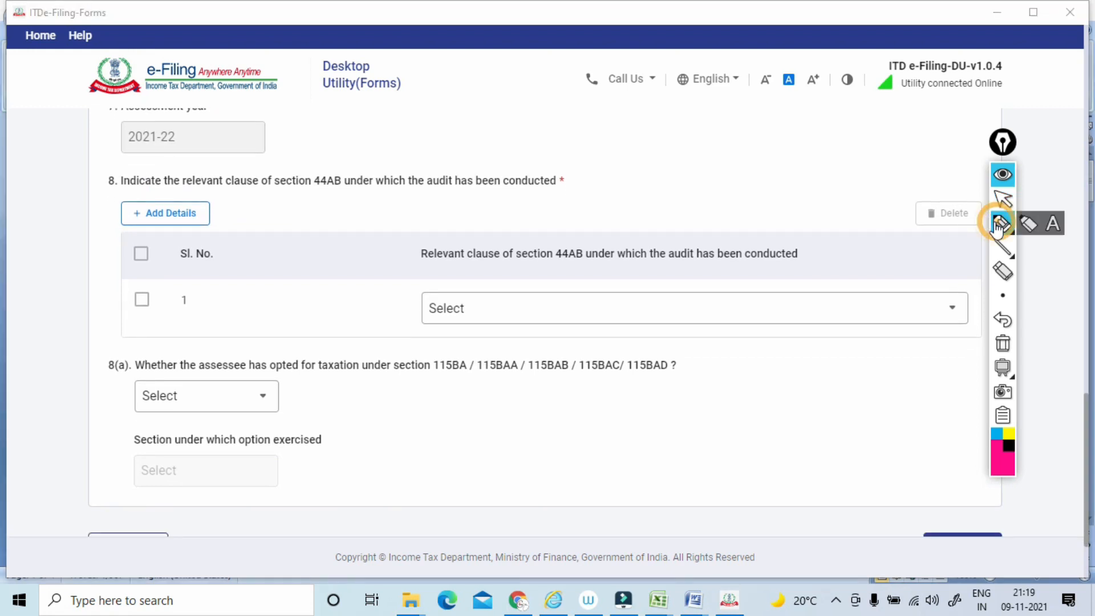
drag(109, 163, 117, 174)
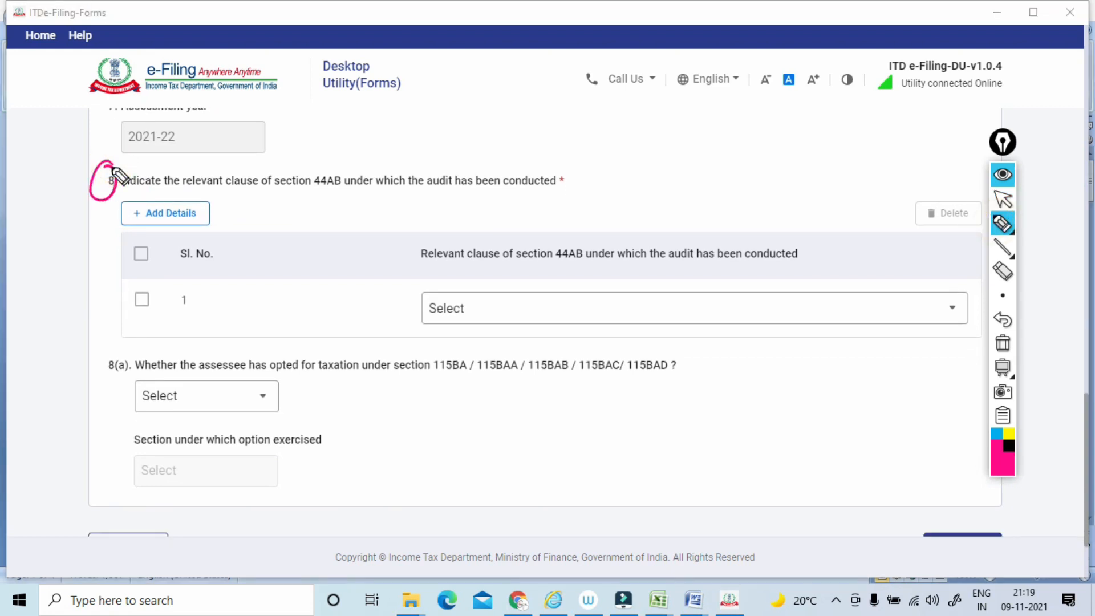
mouse_move(569, 184)
mouse_down()
mouse_move(634, 155)
mouse_move(699, 150)
mouse_move(628, 171)
mouse_move(625, 203)
mouse_move(662, 186)
mouse_move(648, 180)
mouse_up()
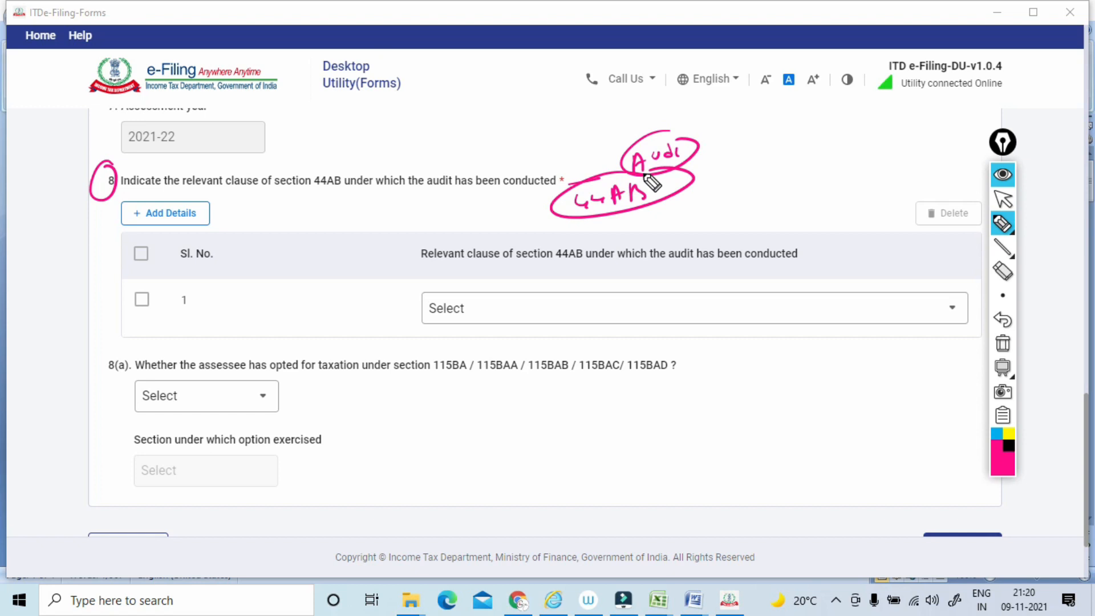
click(1002, 343)
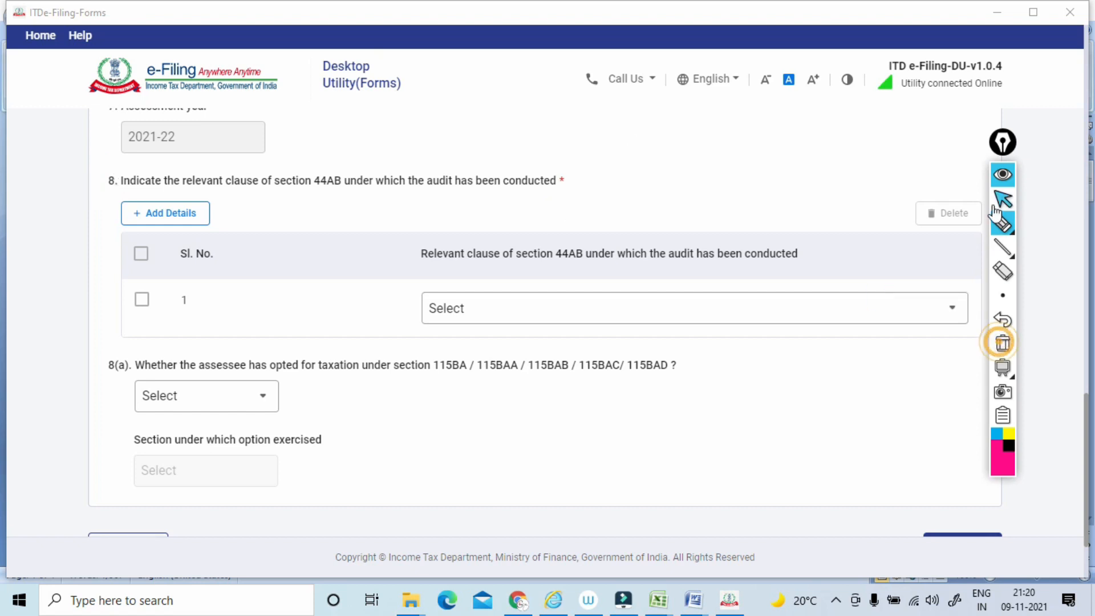
click(997, 201)
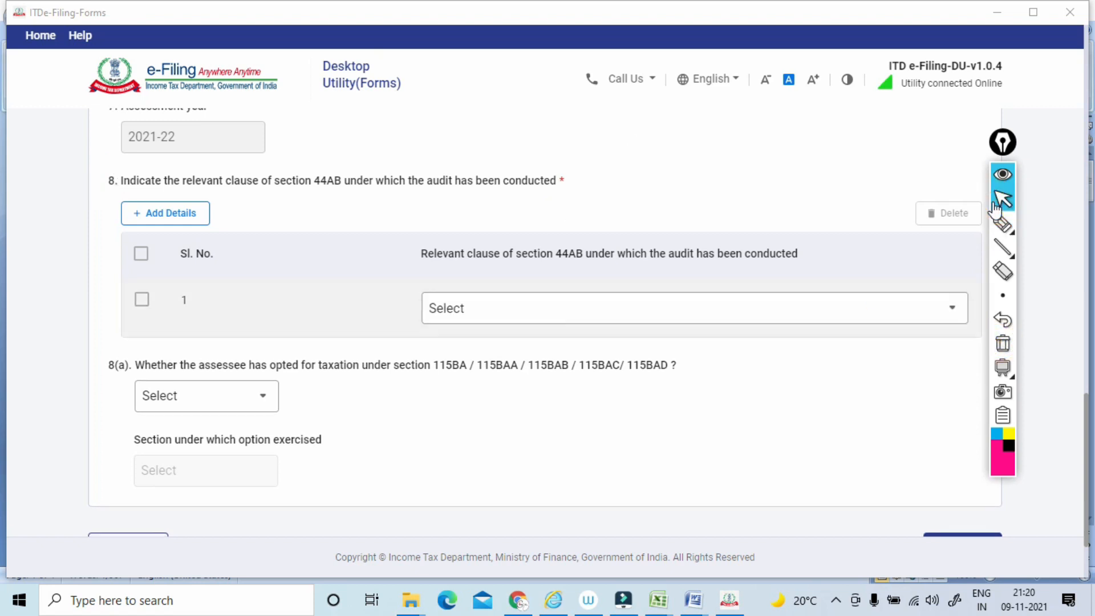
Open the clause 8 choices, write a circled 1 Cr note, circle the 44AB(a) cash receipts proviso option with the pen, and clear the ink.
click(516, 312)
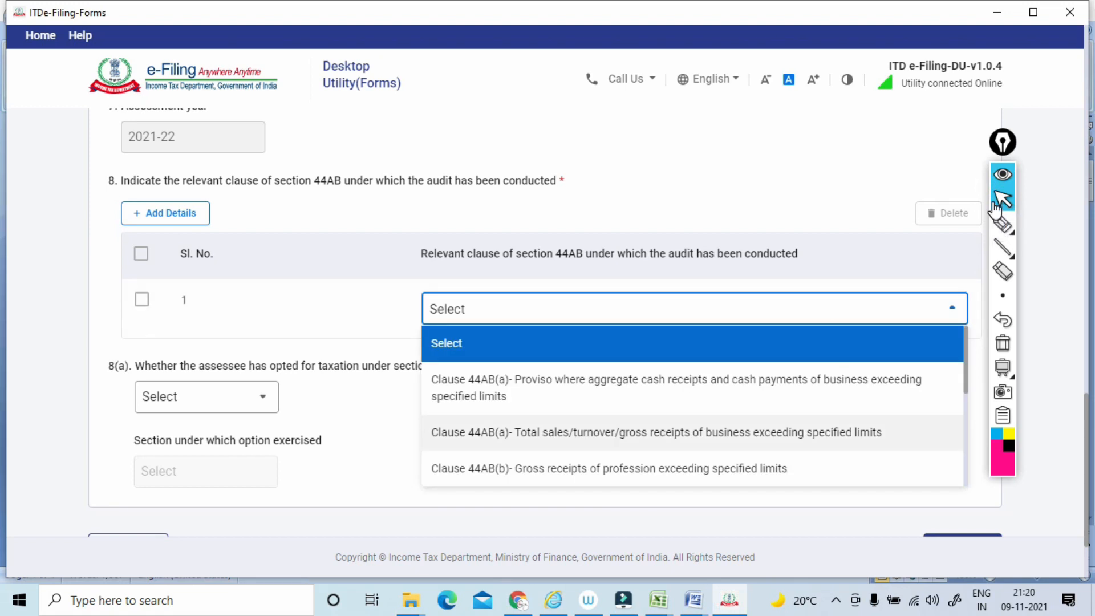
click(1002, 224)
mouse_move(435, 149)
mouse_down()
mouse_move(441, 170)
mouse_move(484, 146)
mouse_up()
mouse_move(469, 114)
mouse_down()
mouse_move(415, 149)
mouse_move(527, 111)
mouse_move(464, 122)
mouse_up()
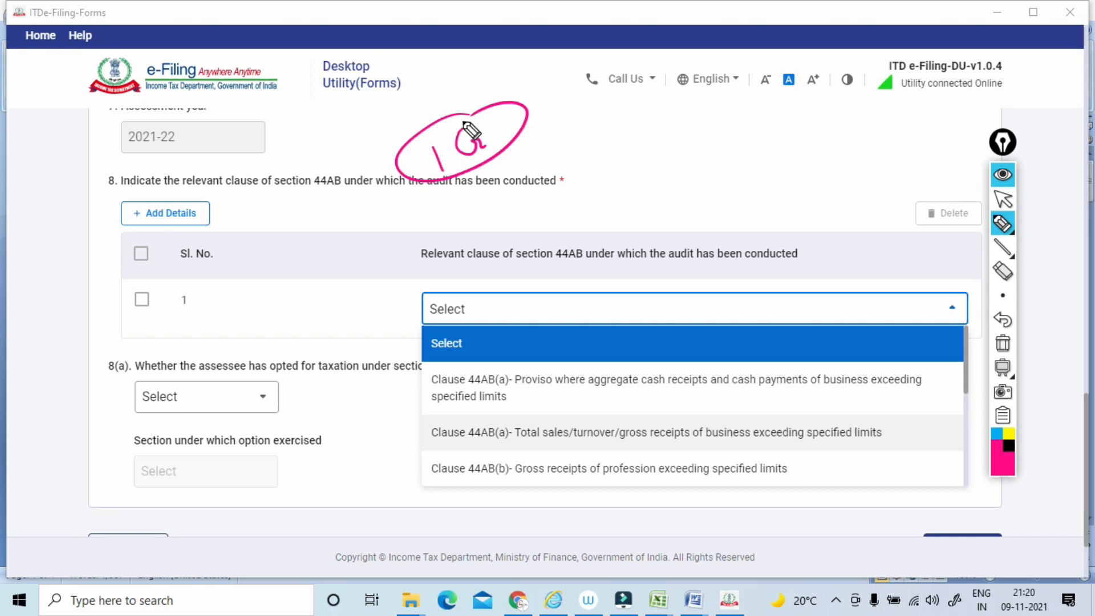
mouse_move(528, 393)
mouse_down()
mouse_move(812, 390)
mouse_move(755, 344)
mouse_move(593, 393)
mouse_up()
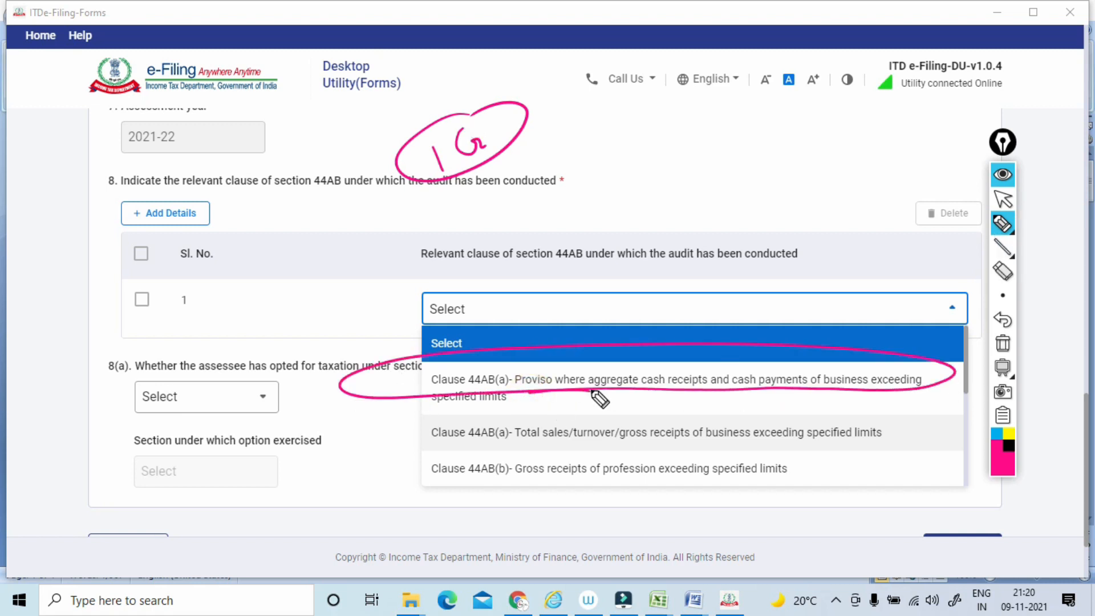
click(1002, 343)
click(1001, 200)
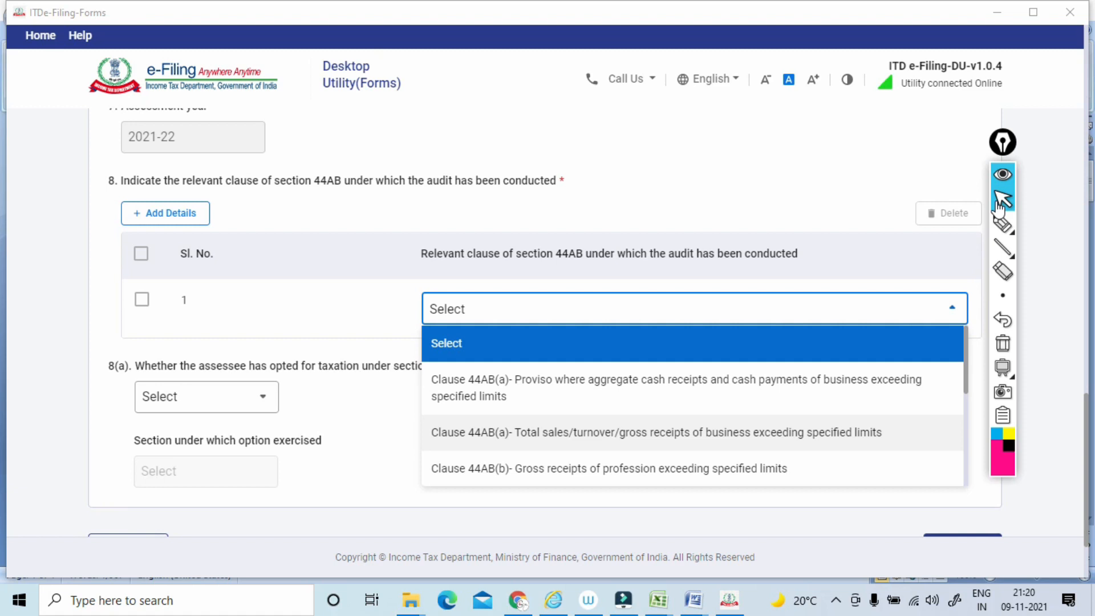
Mark the Clause 44AB(a)- Total sales/turnover/gross receipts option with the pen, clear the ink, and choose it for clause 8.
click(1001, 224)
drag(414, 446, 629, 445)
drag(703, 454, 416, 425)
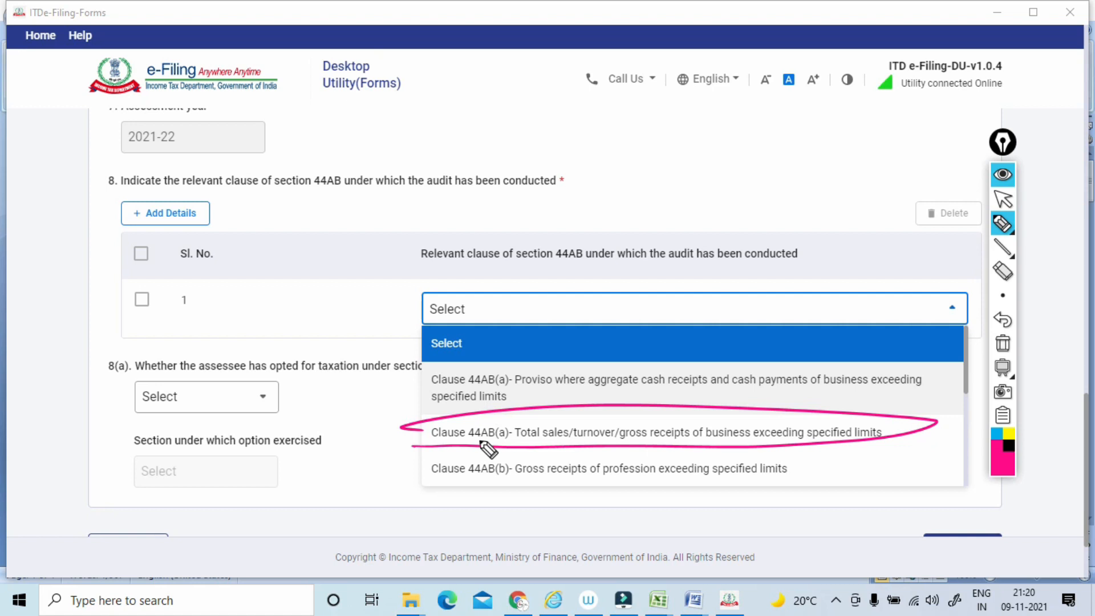
click(1003, 342)
click(1004, 200)
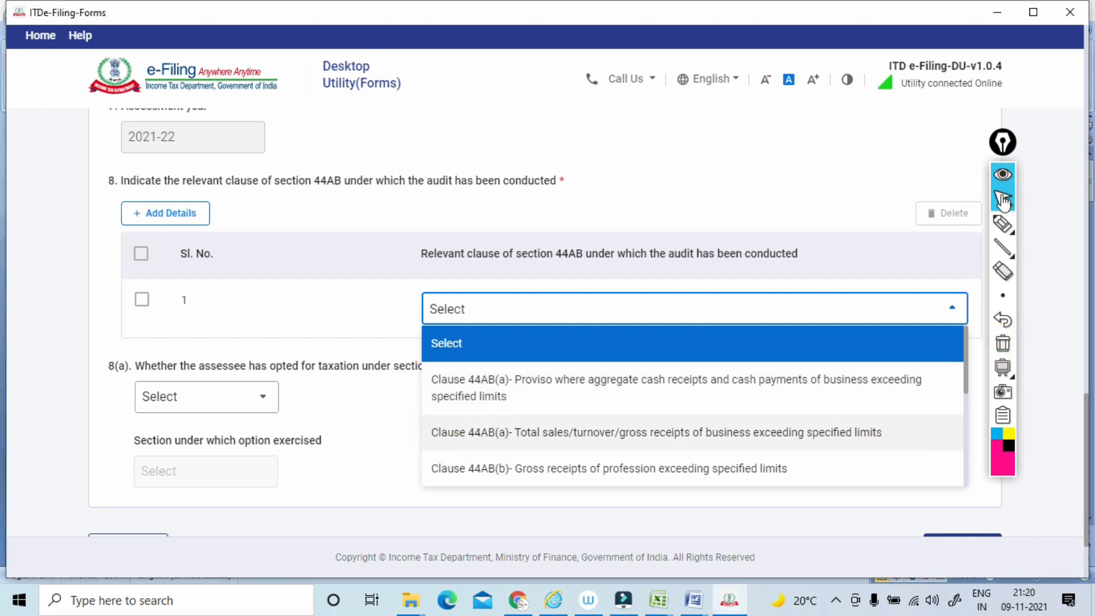
key(Return)
Circle clause number 8(a), box sections 115BA to 115BAB and 115BAC/115BAD with the pen, and write a circled note under the second box.
scroll(1003, 200, down, 2)
click(1002, 224)
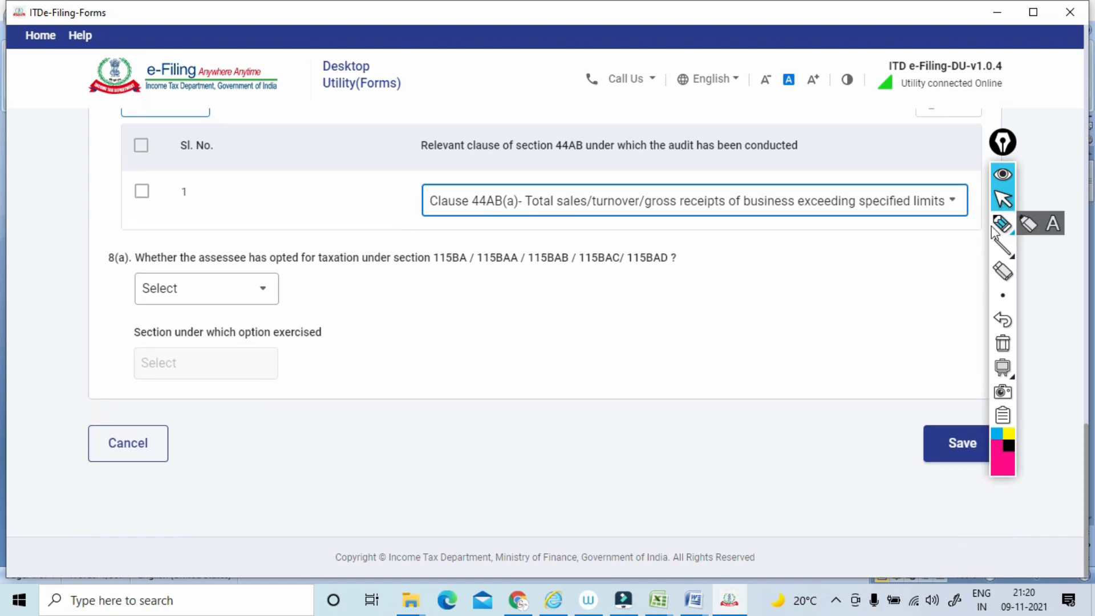
drag(117, 244, 117, 241)
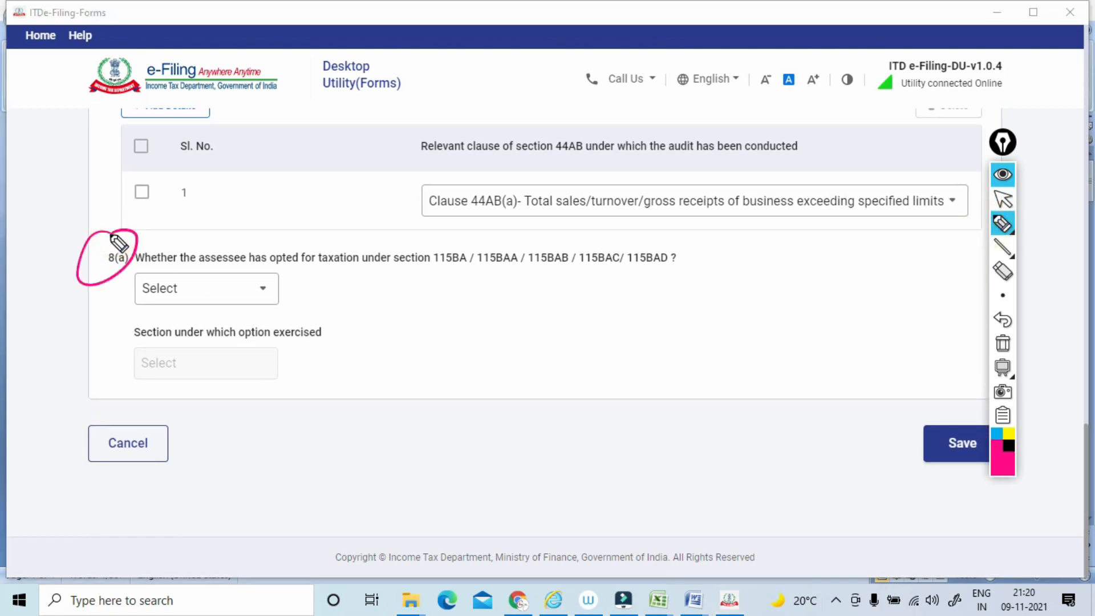
drag(572, 268, 675, 264)
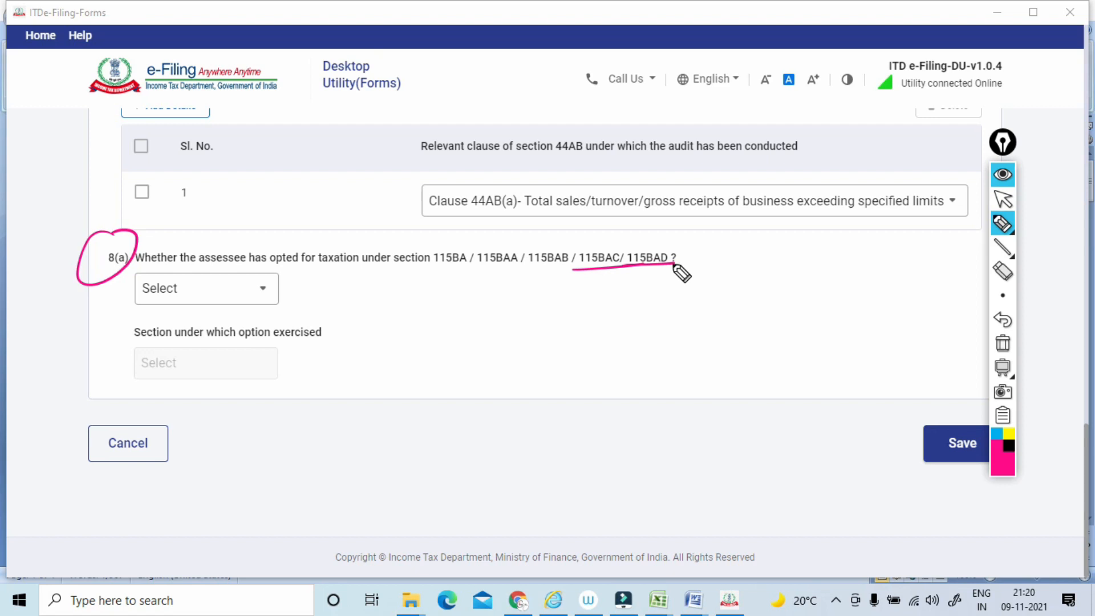
mouse_move(431, 275)
mouse_down()
mouse_move(523, 233)
mouse_move(407, 296)
mouse_up()
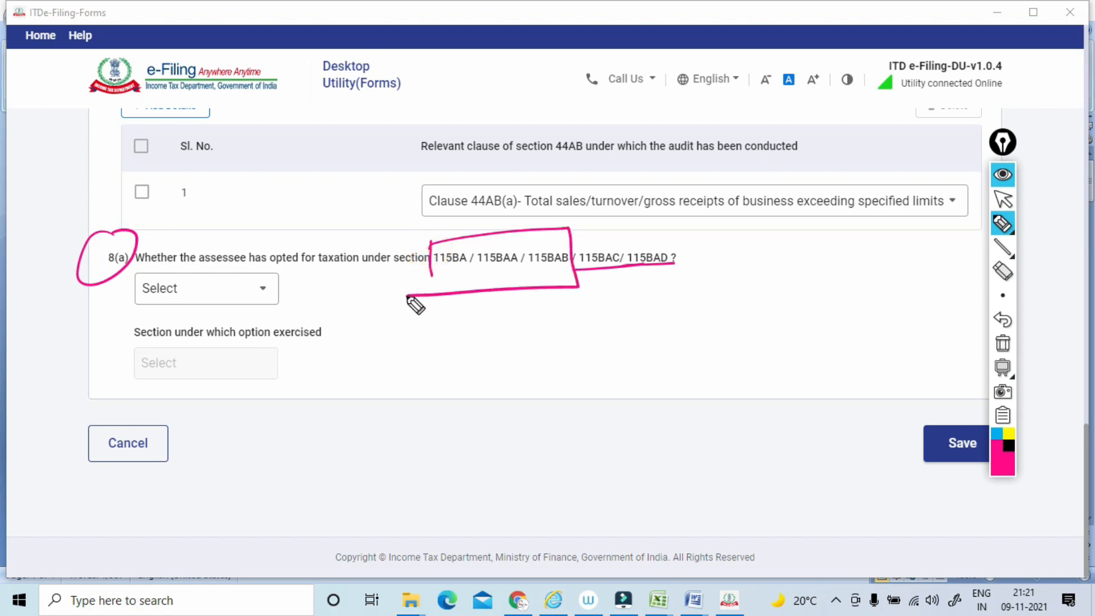
mouse_move(586, 265)
mouse_down()
mouse_move(584, 240)
mouse_move(660, 225)
mouse_move(678, 262)
mouse_up()
mouse_move(629, 298)
mouse_down()
mouse_move(683, 277)
mouse_move(638, 287)
mouse_up()
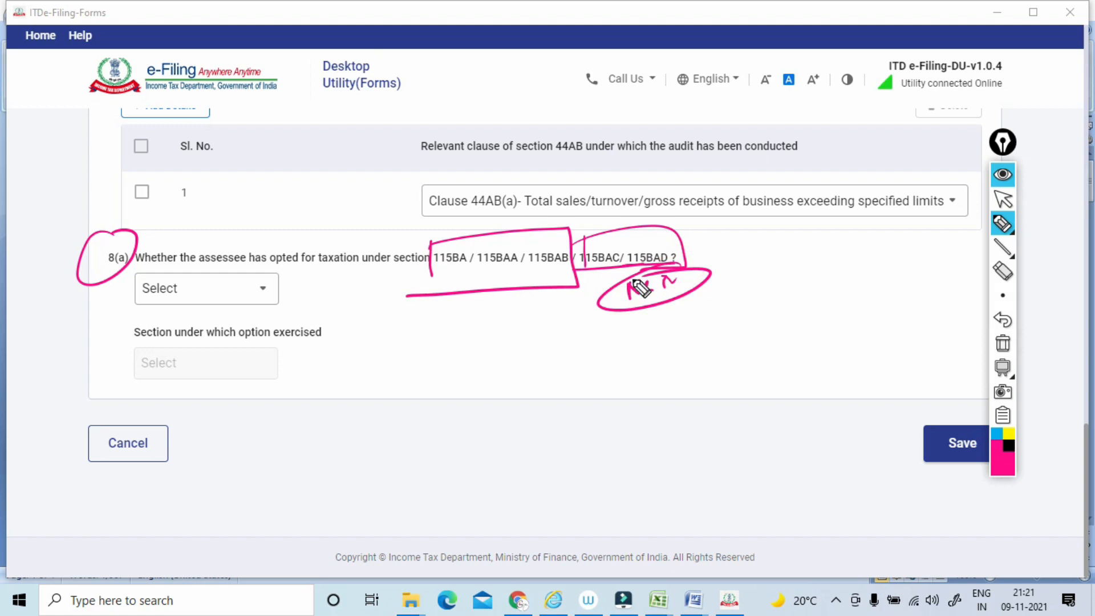
Add short circled notes with connecting lines around the two boxed section groups in the 8(a) question with the pen.
drag(691, 264, 742, 251)
drag(744, 241, 764, 220)
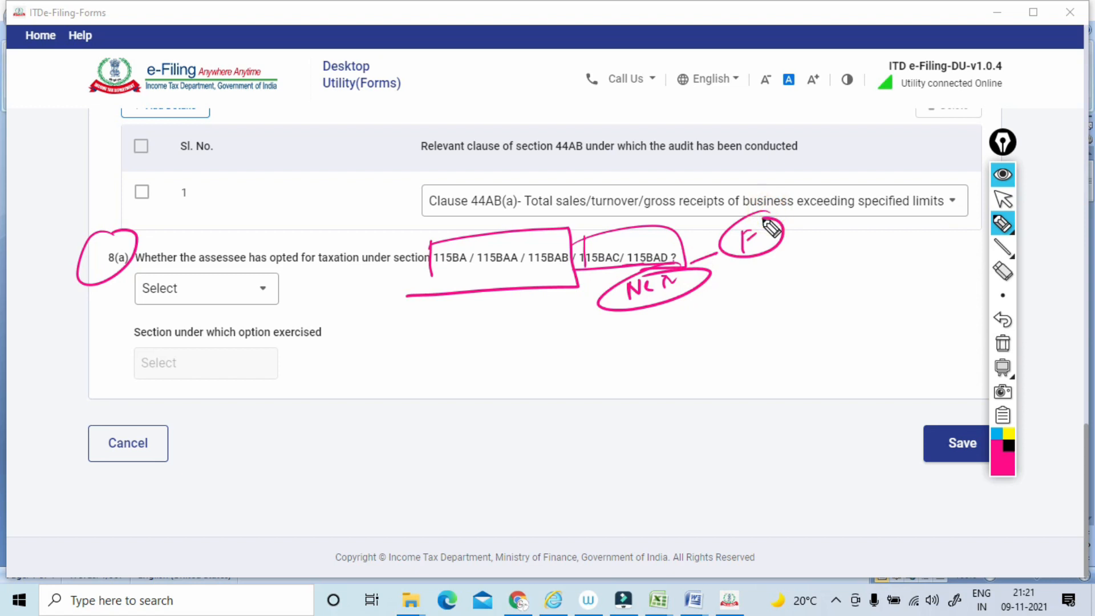
drag(502, 226, 576, 184)
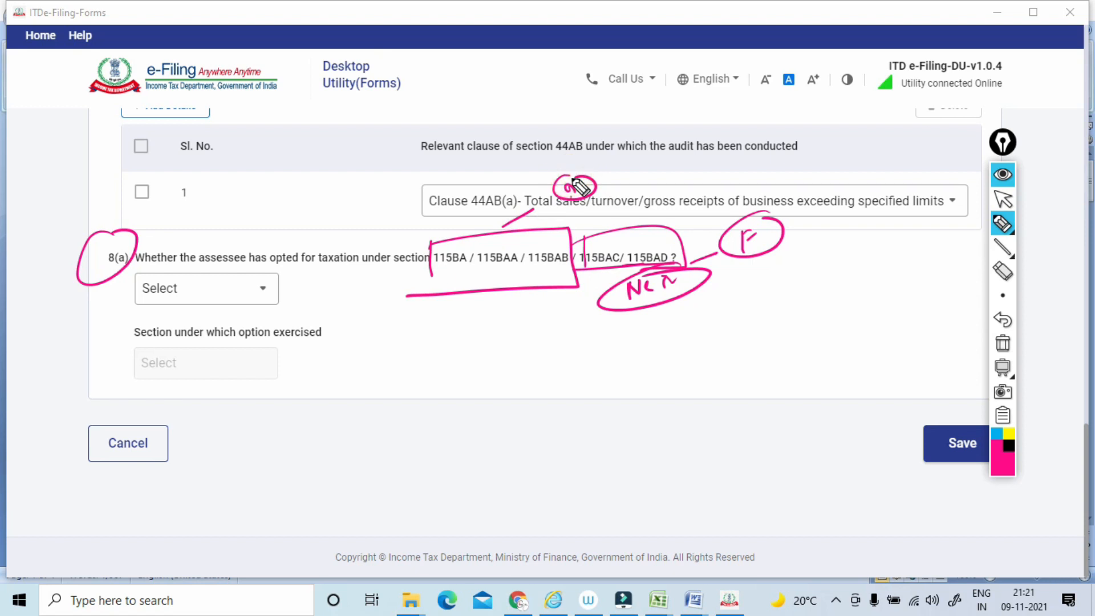
drag(471, 308, 478, 327)
mouse_move(507, 317)
mouse_down()
mouse_move(510, 303)
mouse_move(576, 277)
mouse_move(665, 184)
mouse_up()
drag(653, 252, 737, 201)
mouse_move(751, 184)
mouse_down()
mouse_move(744, 192)
mouse_move(723, 179)
mouse_up()
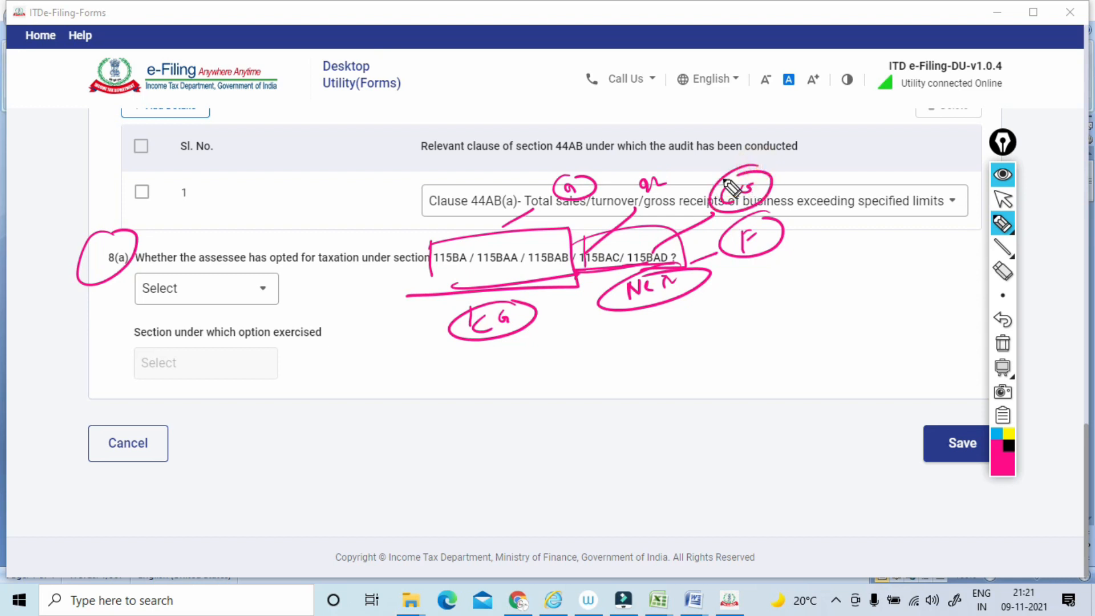
Box sections 115BAC/115BAD again, frame the whole 8(a) section list with the pen, and clear the ink.
mouse_move(582, 265)
mouse_down()
mouse_move(579, 232)
mouse_move(634, 268)
mouse_up()
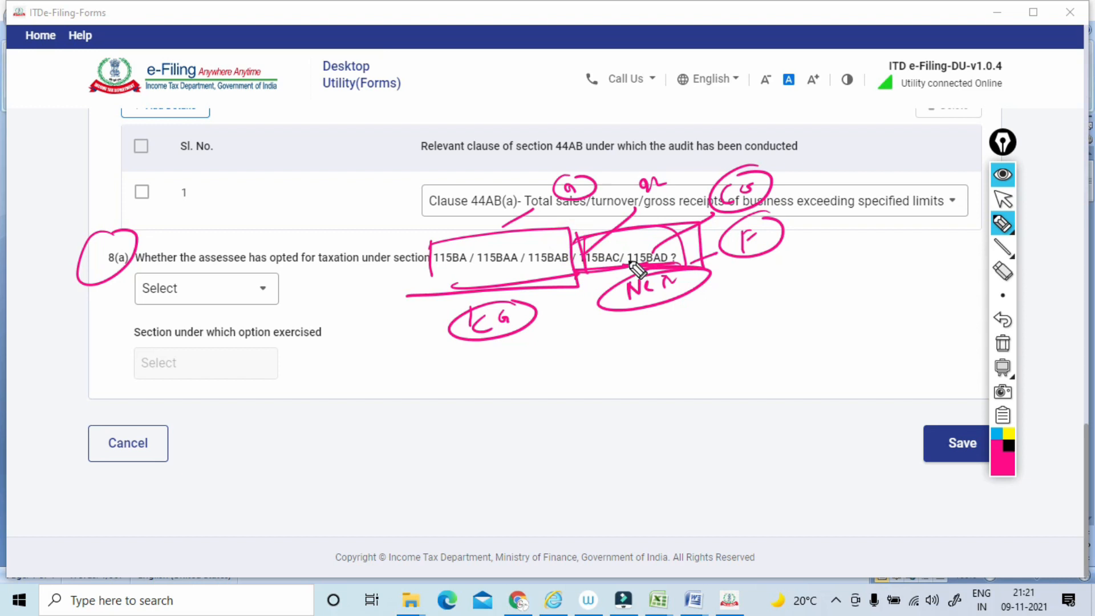
mouse_move(579, 265)
mouse_down()
mouse_move(578, 236)
mouse_move(704, 262)
mouse_move(639, 288)
mouse_up()
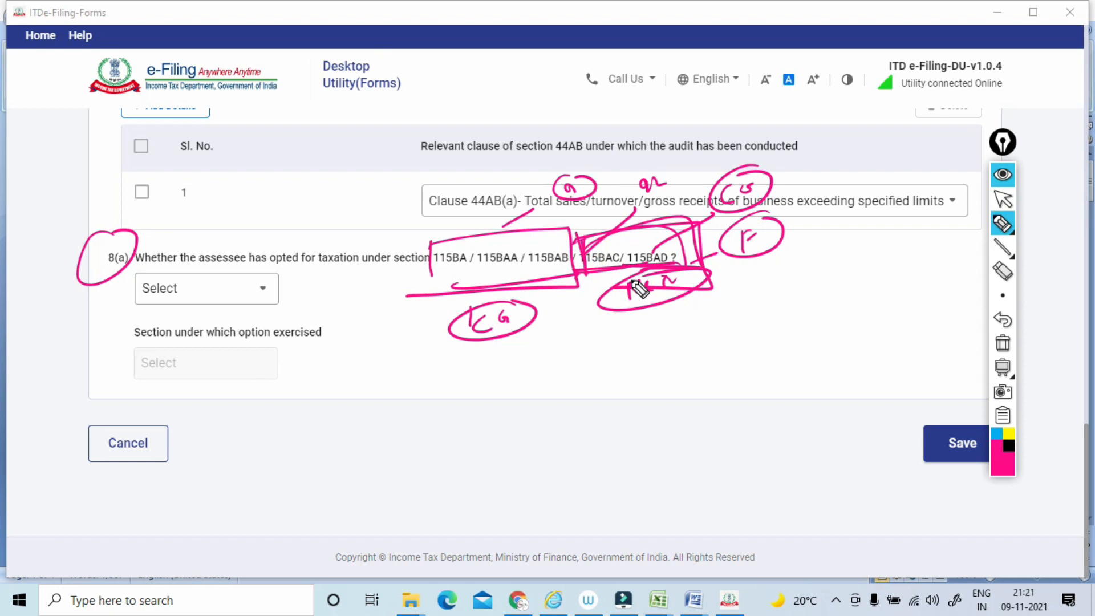
mouse_move(432, 226)
mouse_down()
mouse_move(431, 279)
mouse_move(536, 283)
mouse_move(507, 286)
mouse_up()
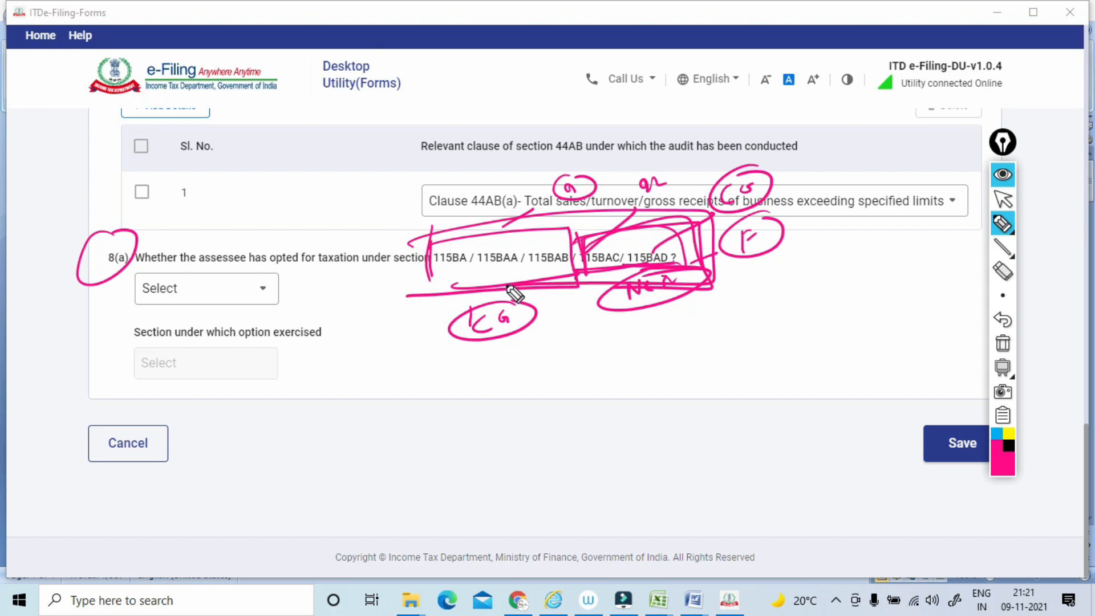
click(1002, 343)
click(1004, 201)
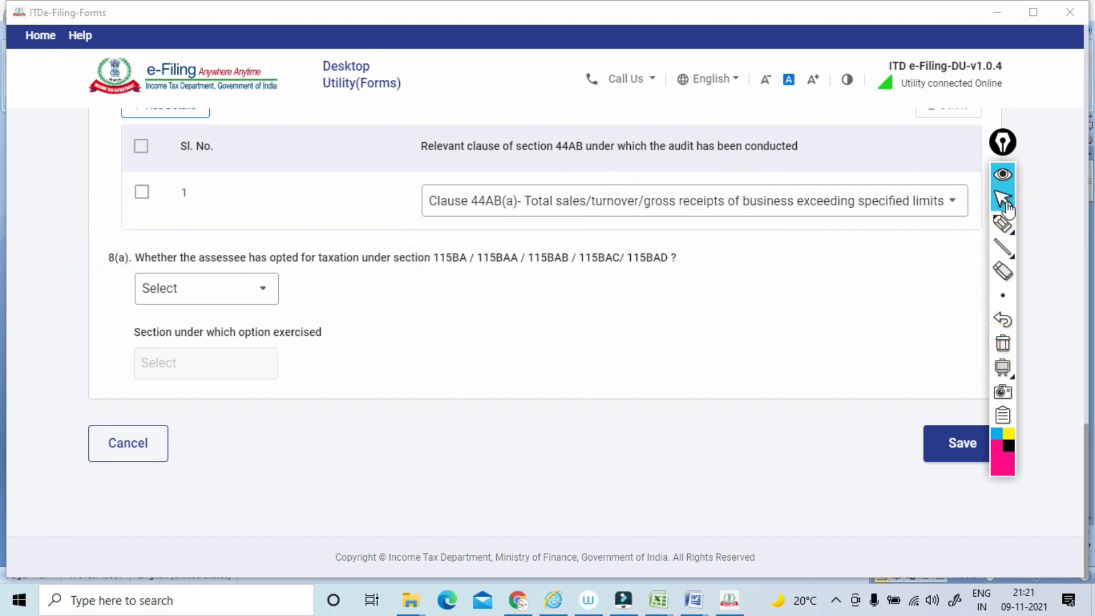
Answer No to clause 8(a) on opting for taxation under sections 115BA to 115BAD, and save Clauses 1 - 8.
click(206, 289)
click(194, 395)
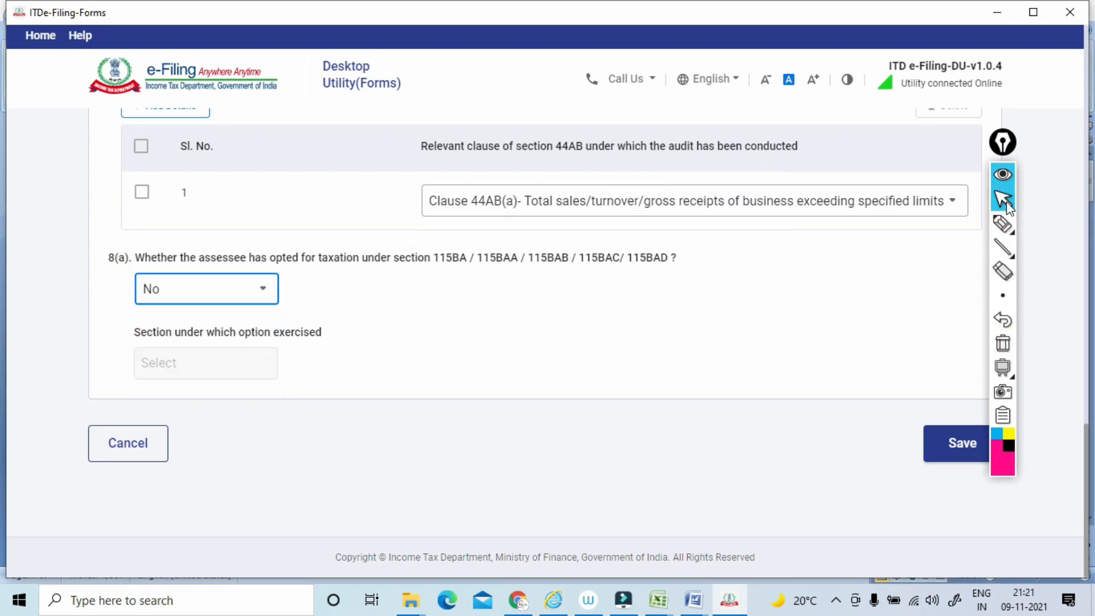
click(981, 430)
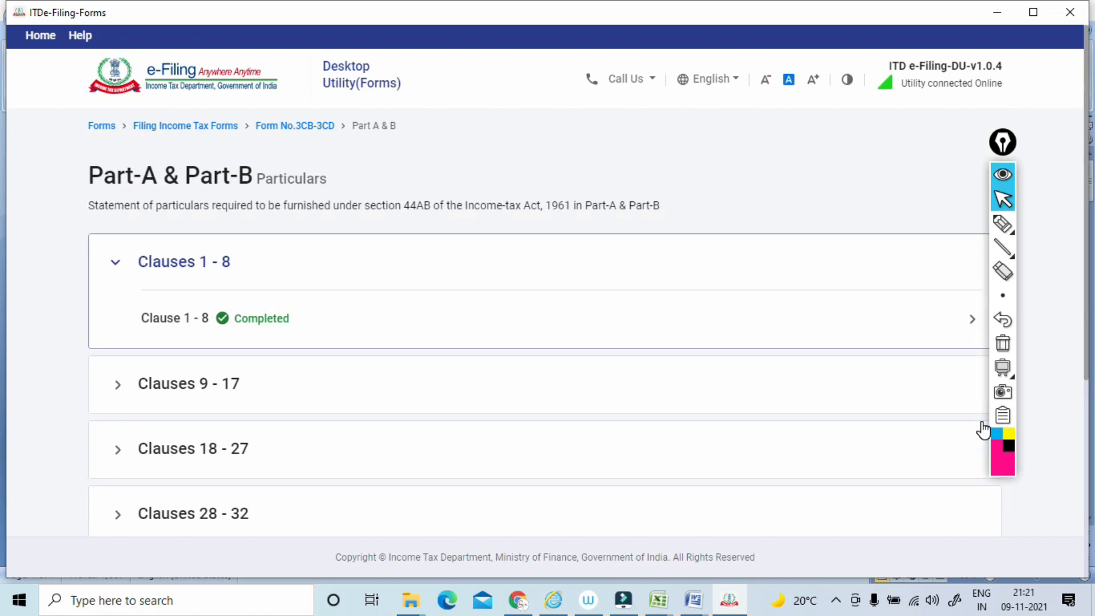
Circle the Clause 1 - 8 completion status with the pen, and clear the ink.
click(1002, 223)
mouse_move(289, 285)
mouse_down()
mouse_move(302, 340)
mouse_move(214, 297)
mouse_up()
click(1002, 342)
click(1002, 199)
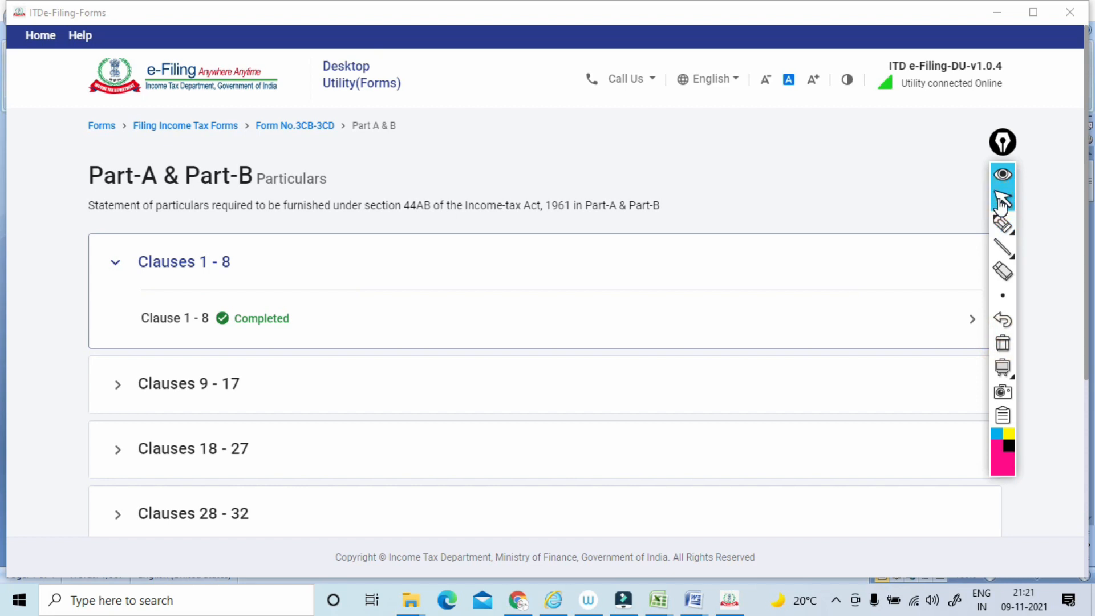
Expand the Clauses 9 - 17 group to show its individual clauses.
click(188, 383)
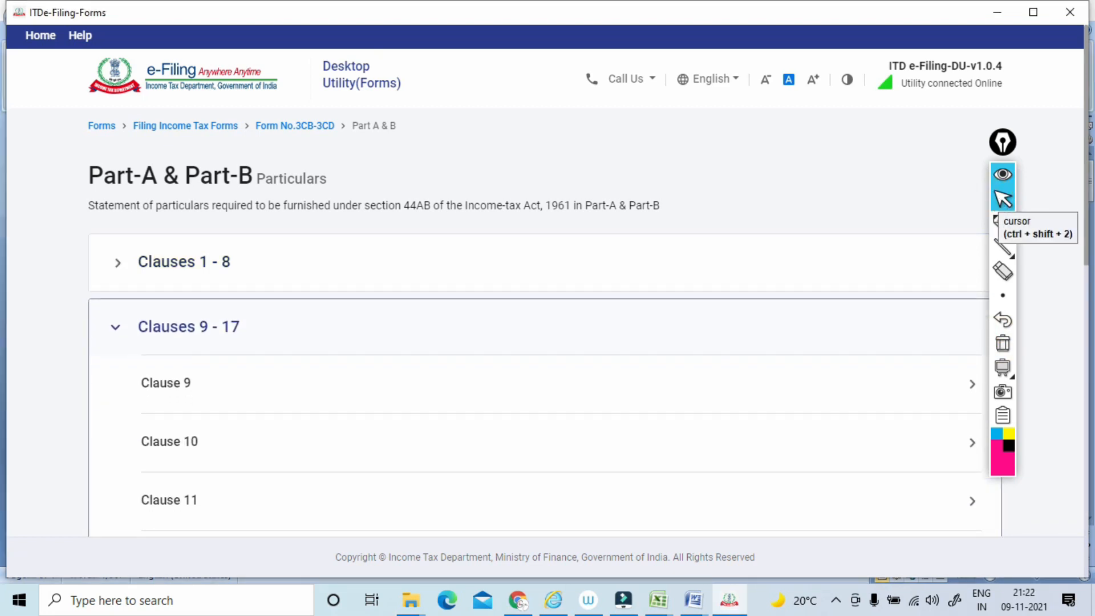
scroll(1000, 206, down, 4)
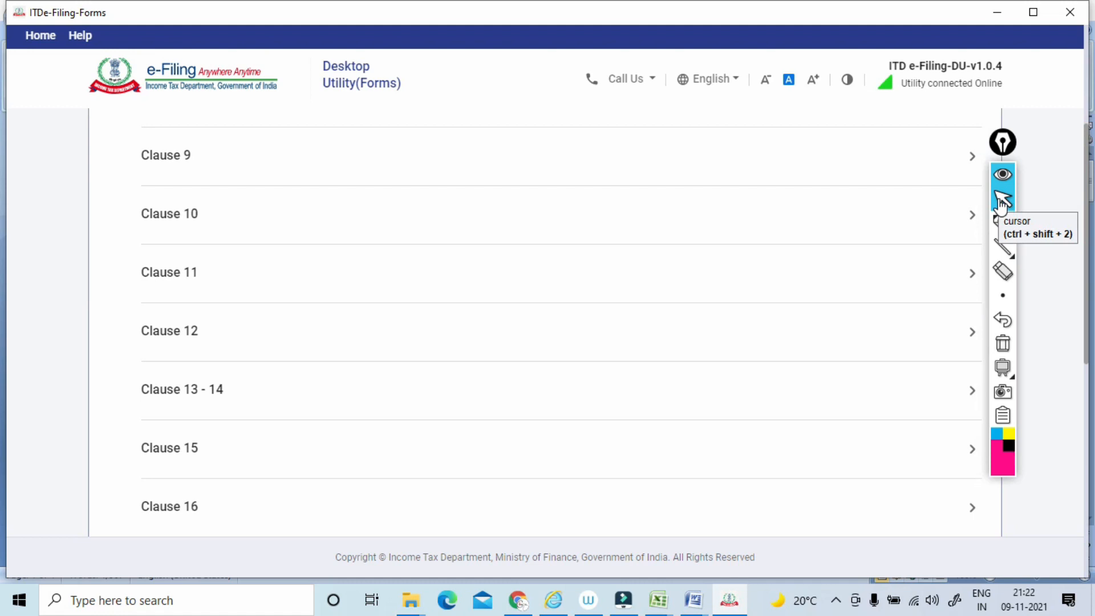
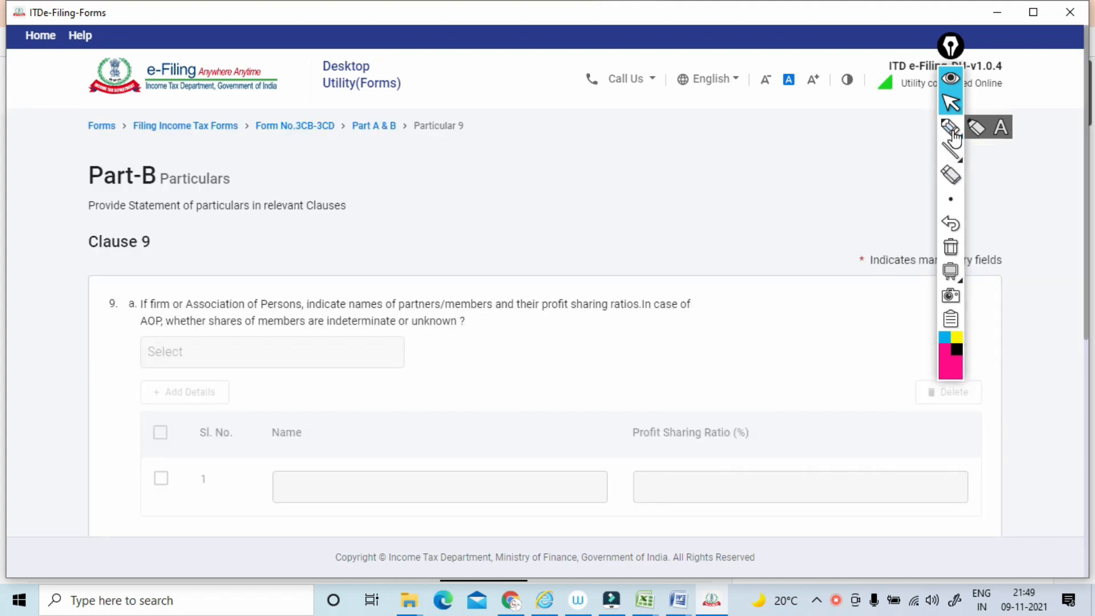
Underline the firm/Association of Persons, names of partners/members and profit sharing ratios wording in clause 9(a) with the pen, and clear the ink.
click(951, 131)
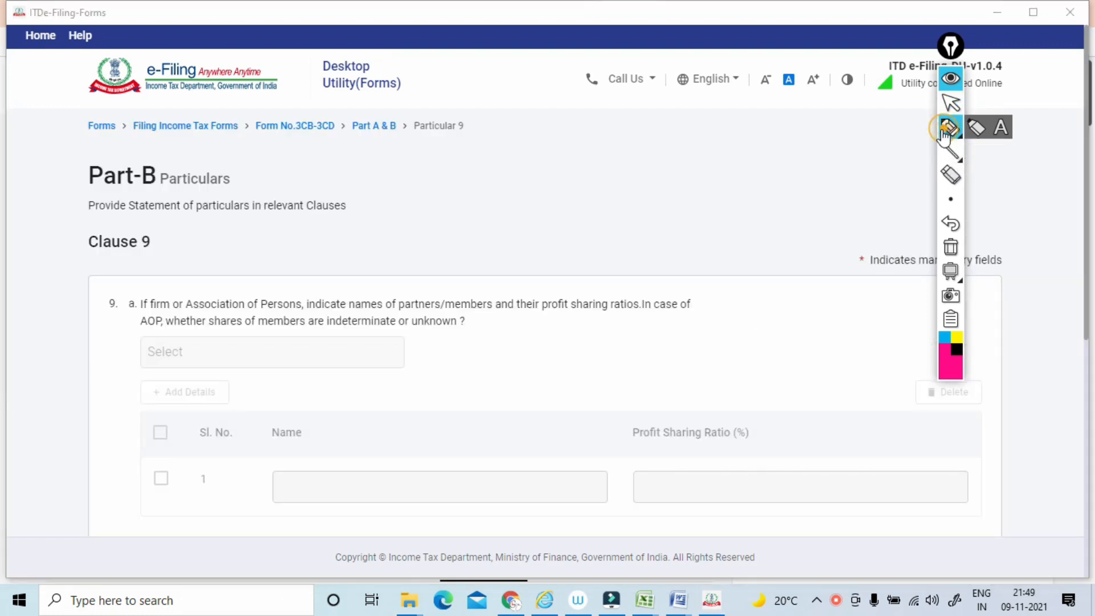
drag(133, 313, 260, 312)
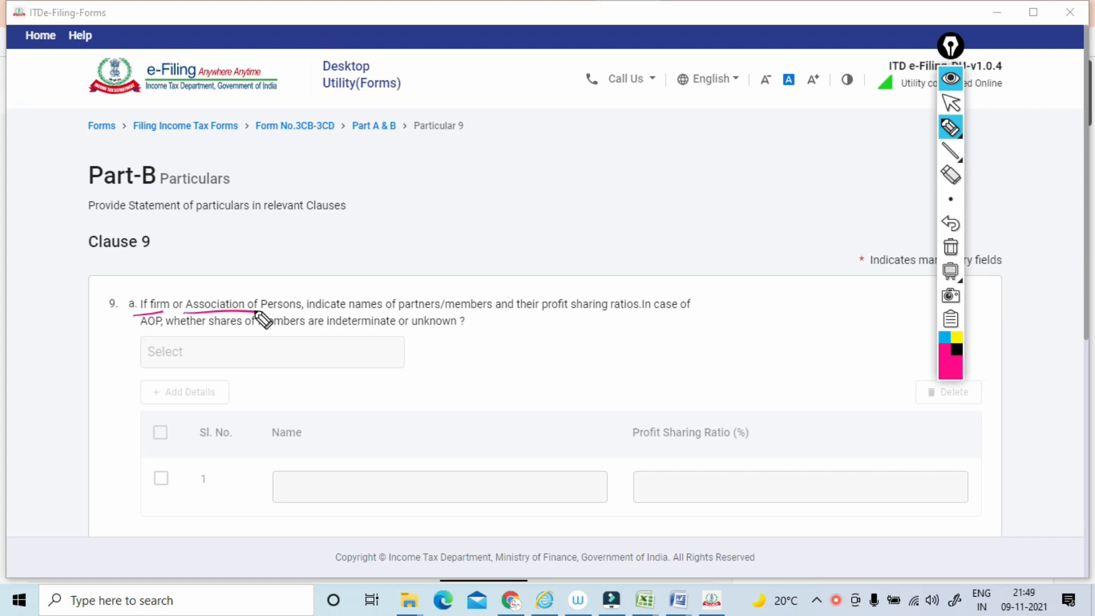
drag(311, 313, 633, 311)
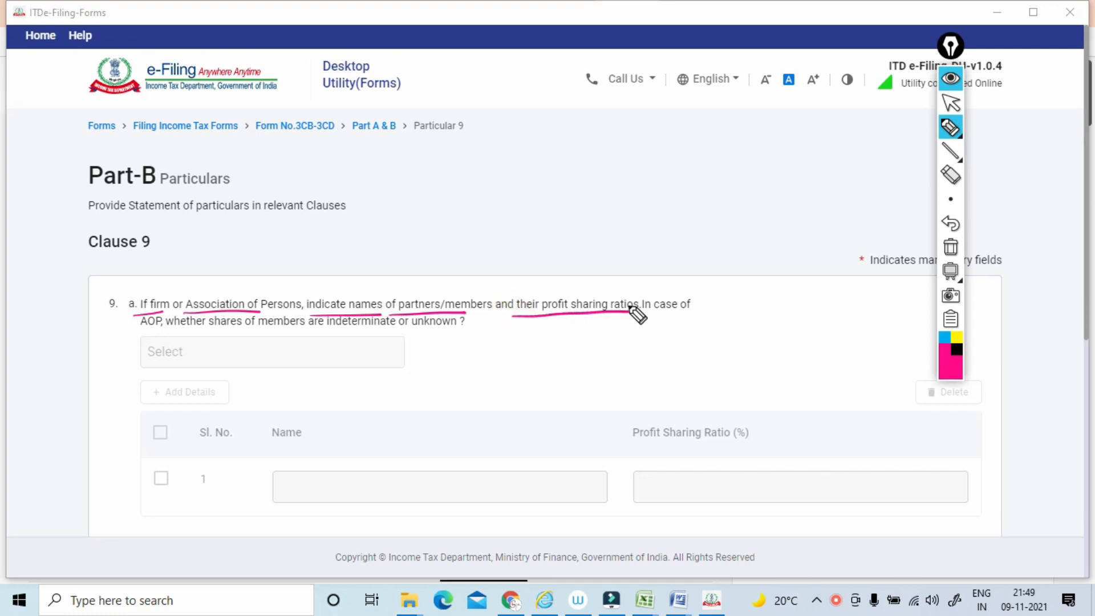
click(951, 247)
click(951, 103)
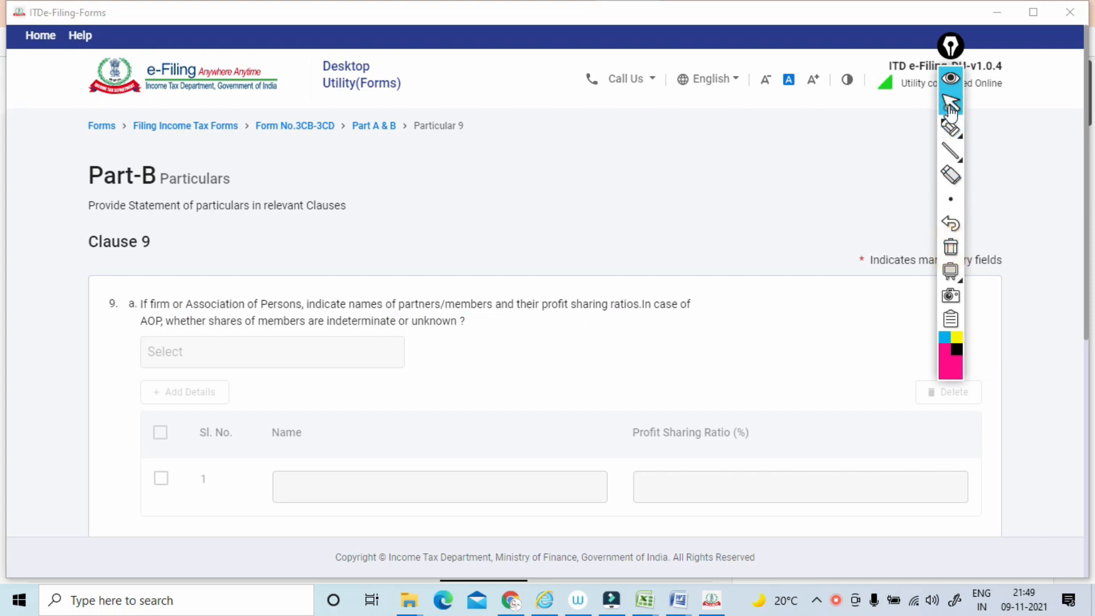
Underline the clause 9(b) question on changes in partners, members or profit sharing ratio, circle the area below it, and clear the ink.
scroll(941, 110, down, 5)
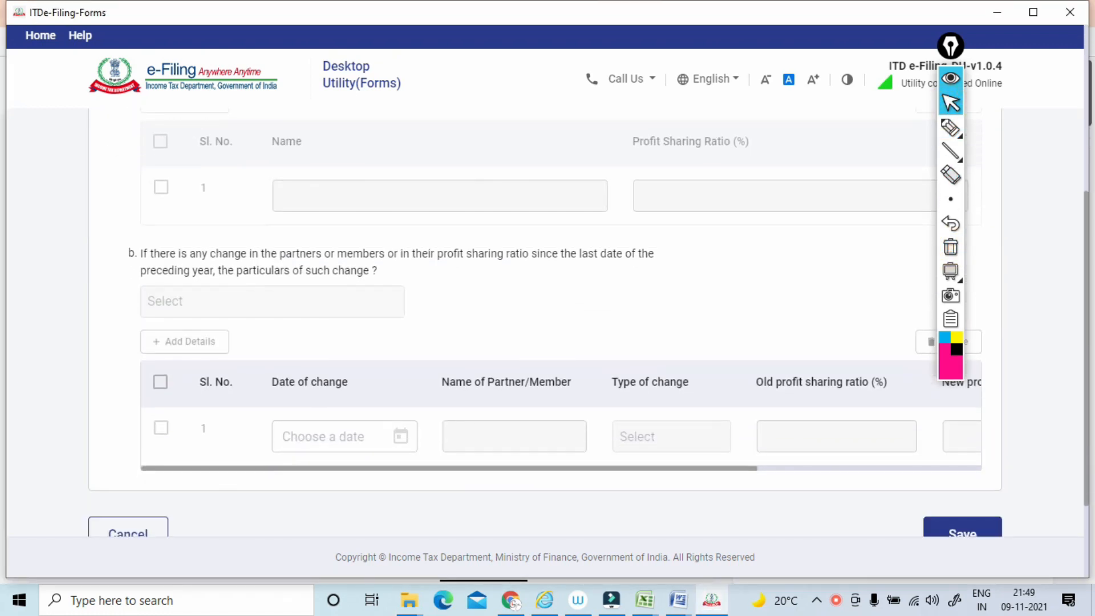
click(950, 127)
drag(133, 265, 314, 263)
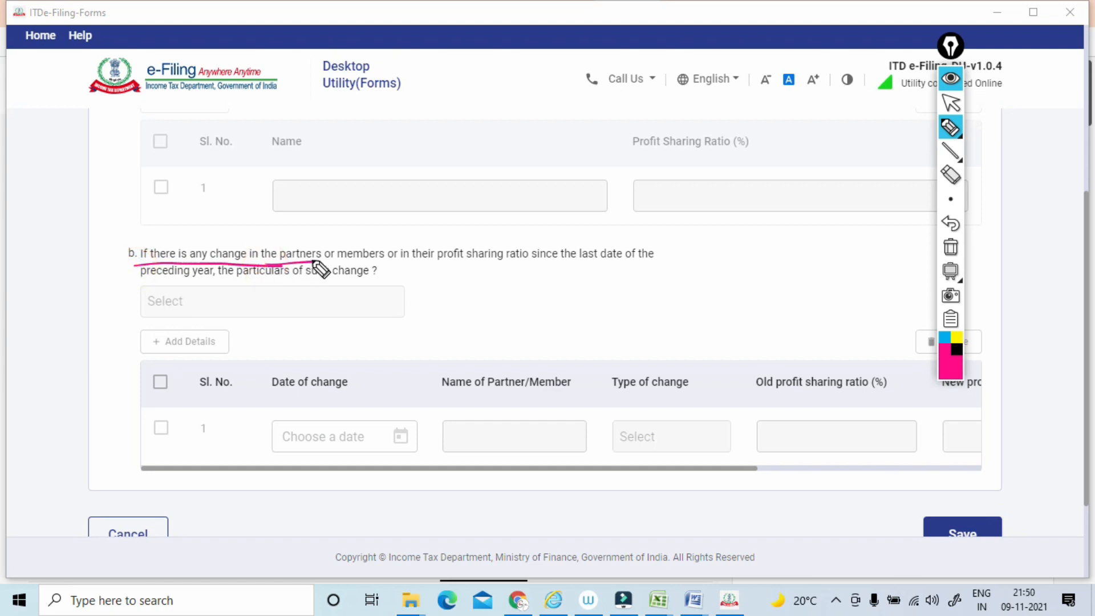
drag(333, 263, 554, 263)
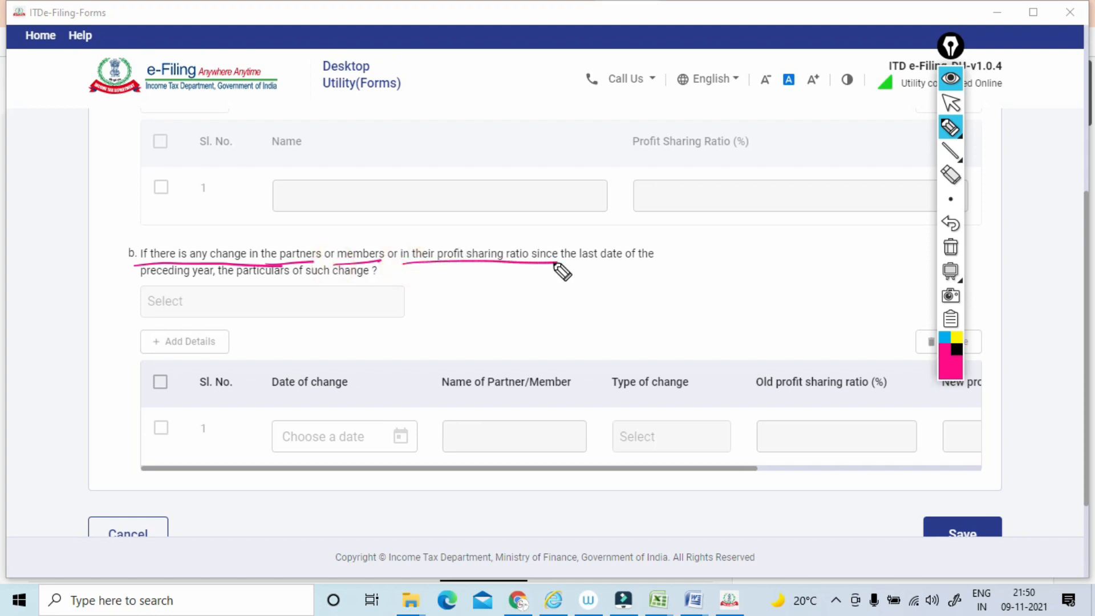
drag(130, 290, 180, 288)
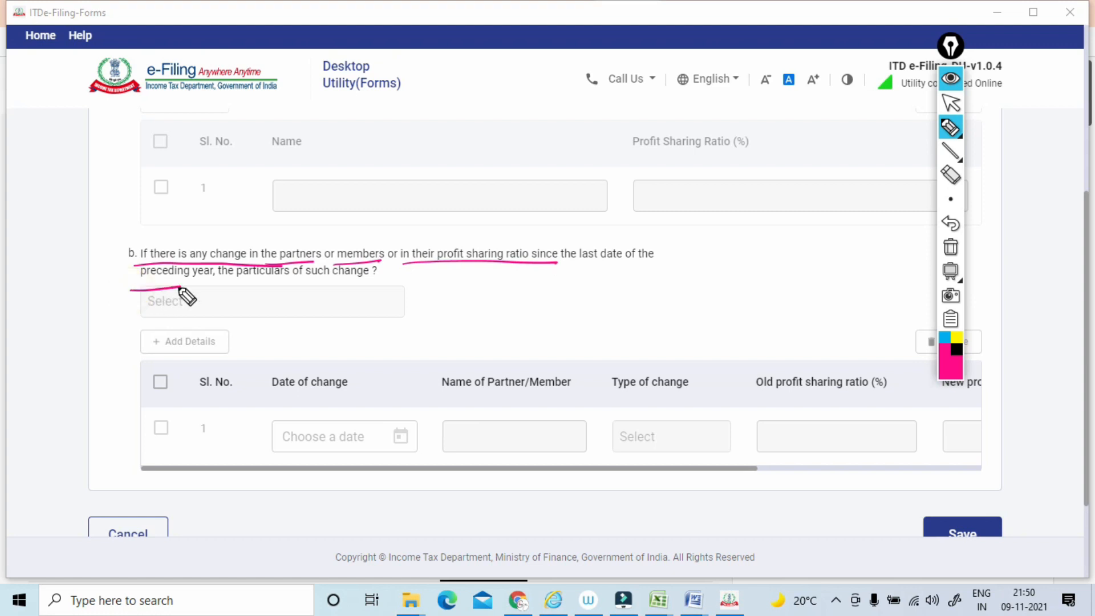
drag(602, 265, 663, 261)
mouse_move(150, 287)
mouse_down()
mouse_move(238, 284)
mouse_move(321, 261)
mouse_move(576, 258)
mouse_up()
drag(245, 301, 358, 281)
mouse_move(293, 313)
mouse_down()
mouse_move(122, 382)
mouse_move(273, 312)
mouse_up()
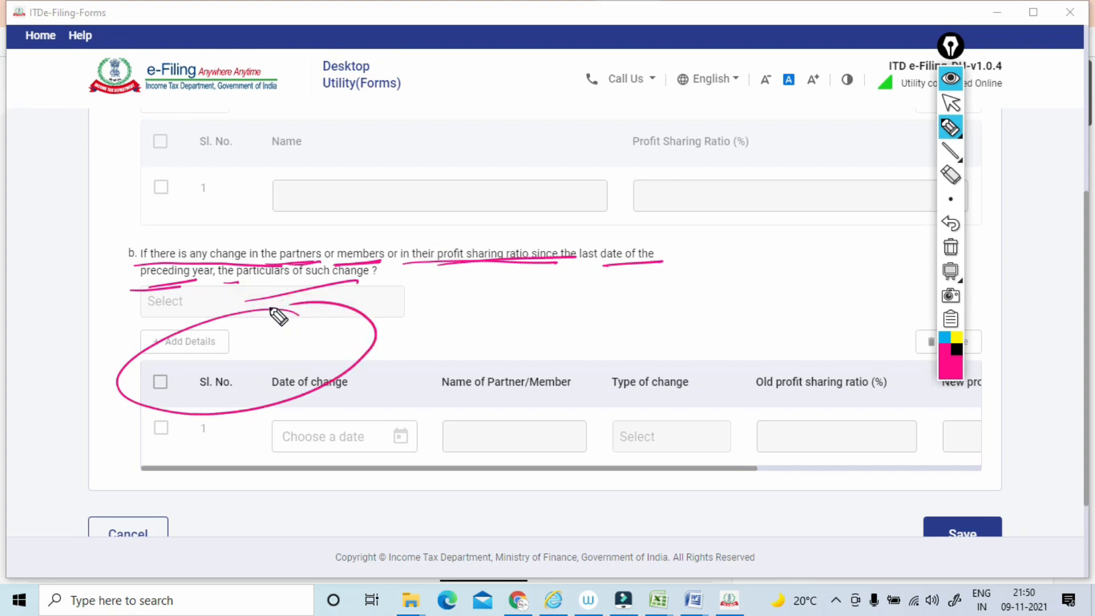
click(949, 247)
click(943, 104)
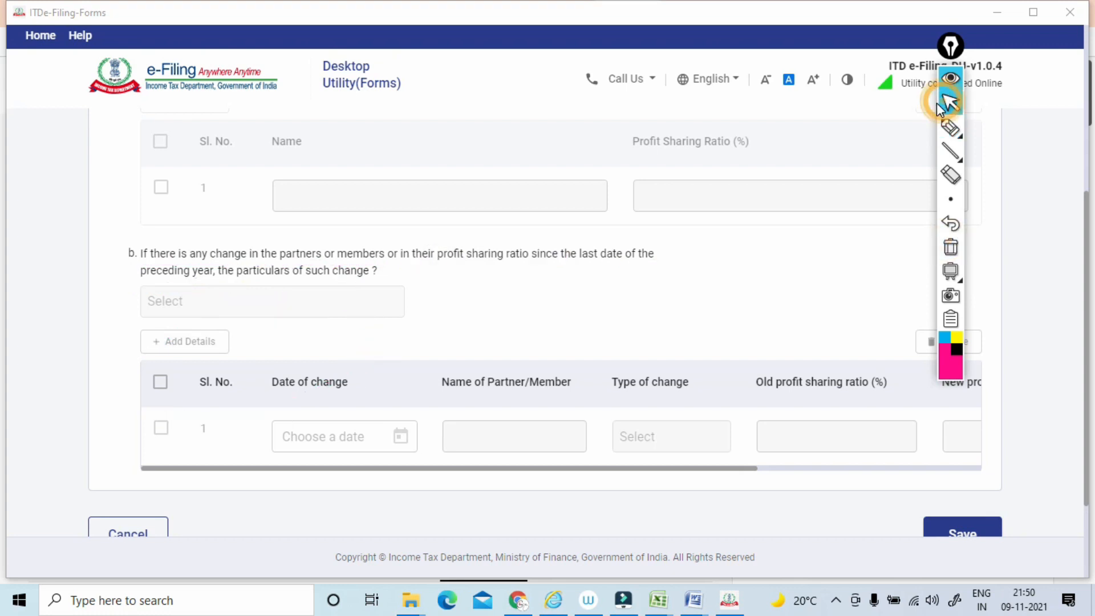
Save Clause 9 without entering any details, and open Clause 10.
scroll(938, 108, down, 3)
click(962, 447)
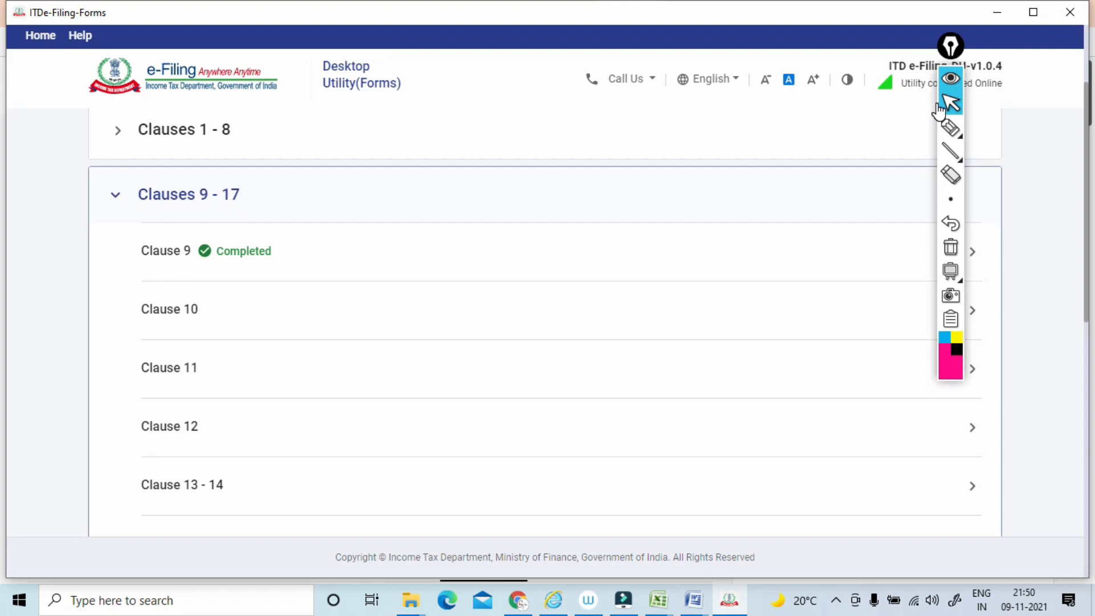
scroll(939, 108, down, 4)
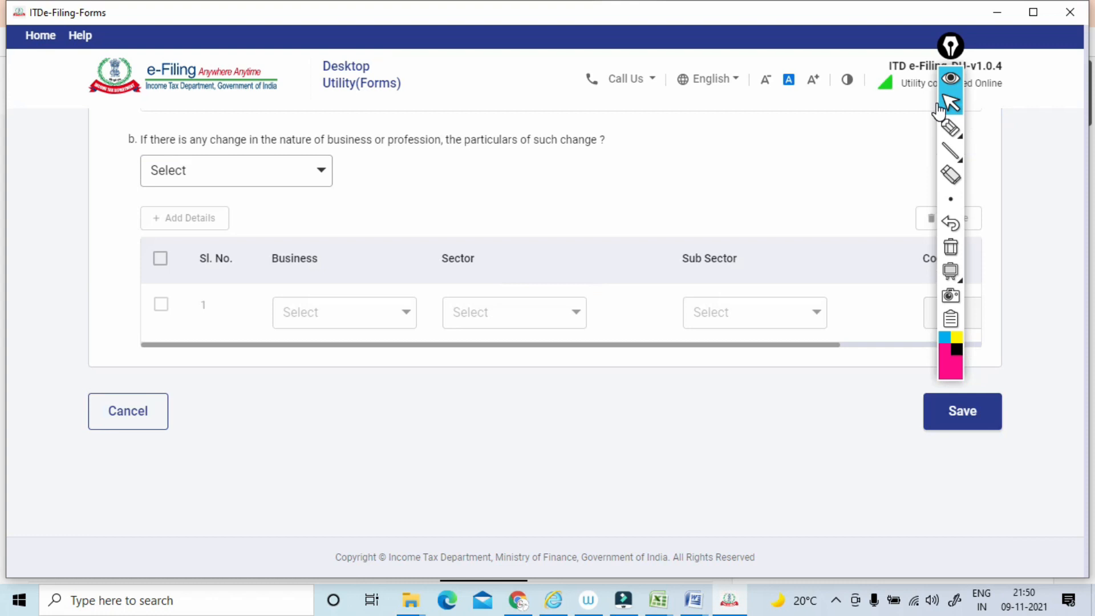
Underline "Nature of business or profession" in clause 10(a) with the pen, mark the space above the Sector column, and clear the ink.
scroll(939, 108, down, 1)
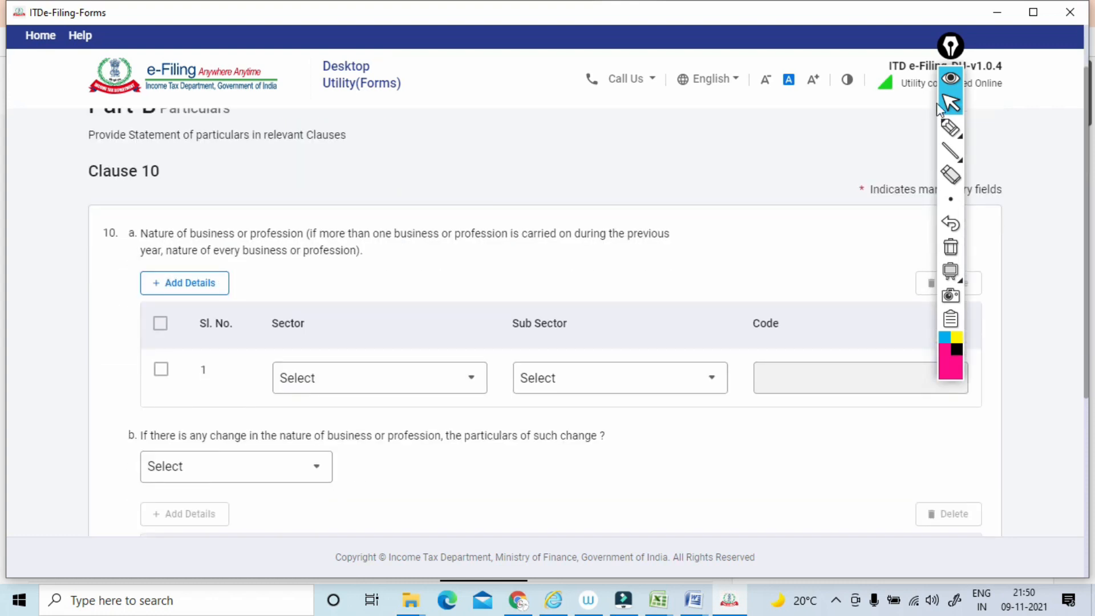
click(950, 128)
drag(131, 246, 300, 240)
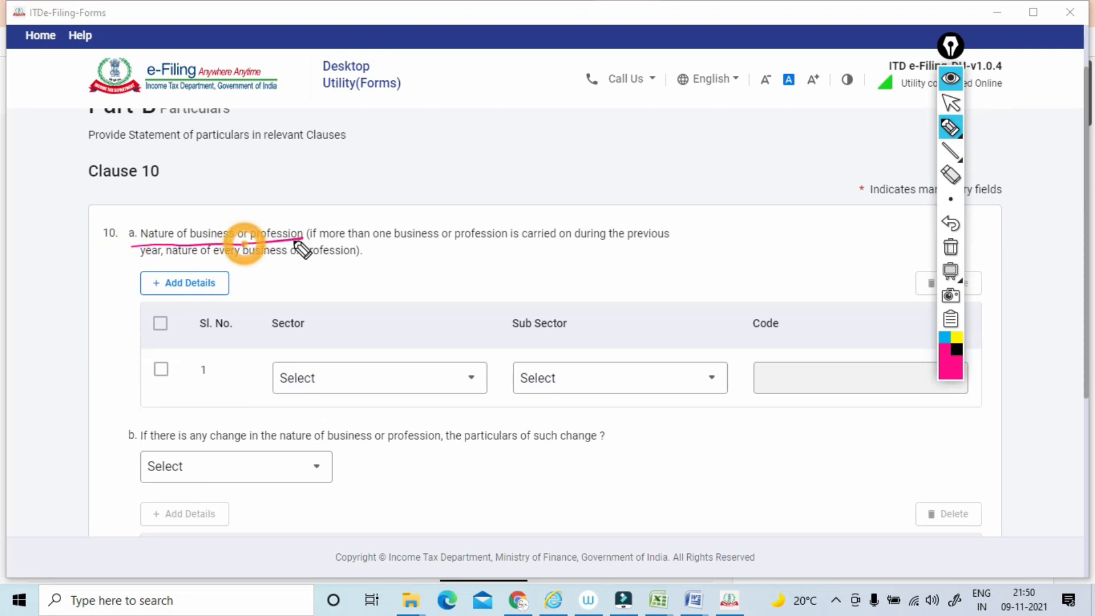
mouse_move(304, 288)
mouse_down()
mouse_move(341, 281)
mouse_move(345, 258)
mouse_move(296, 304)
mouse_up()
mouse_move(284, 274)
mouse_down()
mouse_move(328, 244)
mouse_move(295, 323)
mouse_up()
click(950, 247)
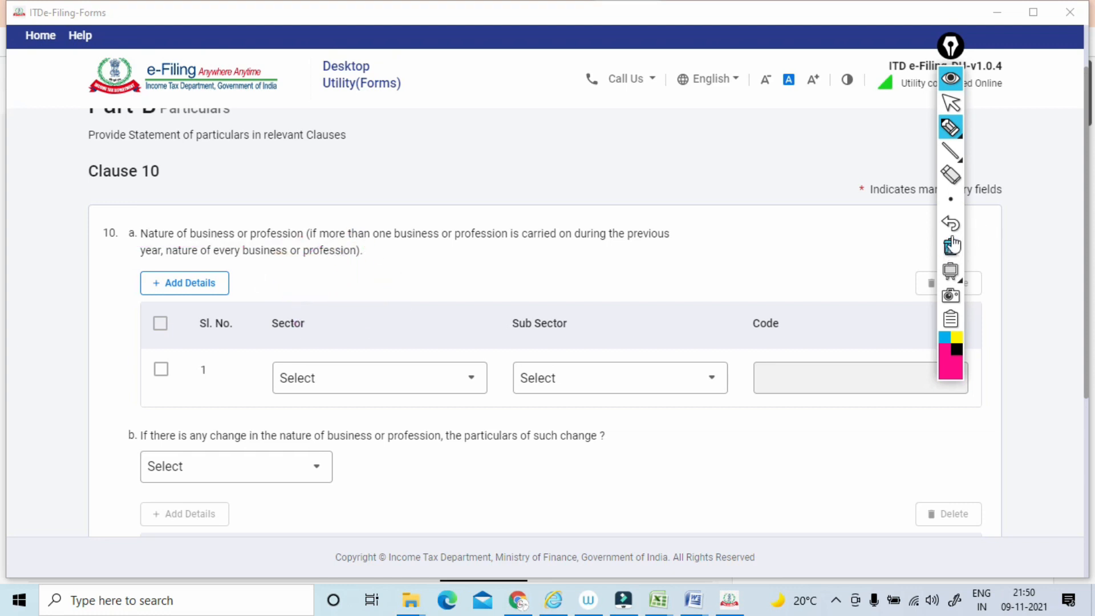
click(949, 104)
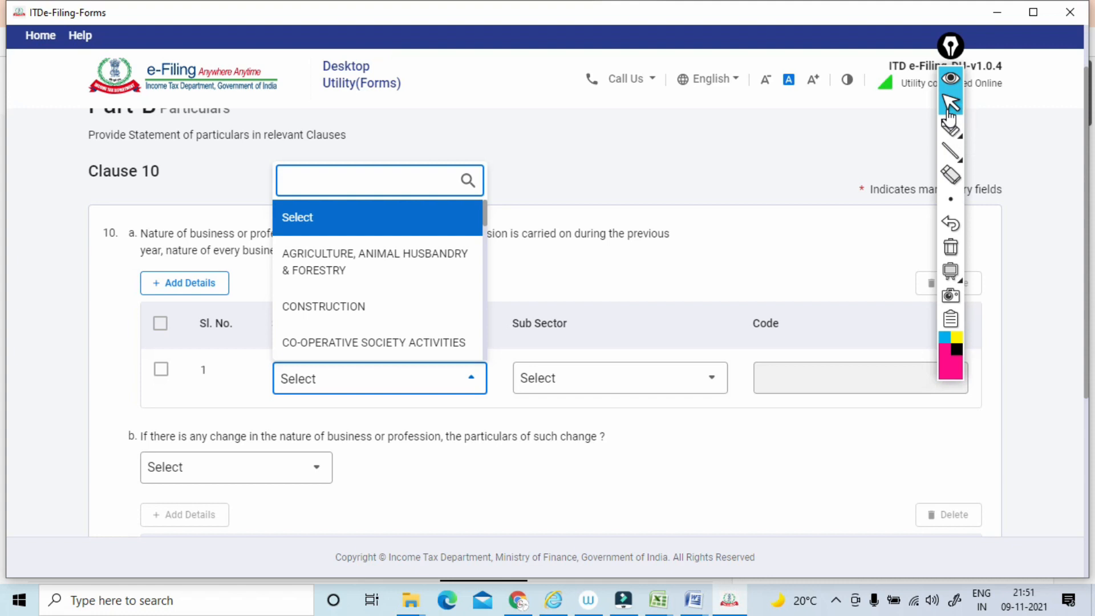
Set the sector of the first business row in clause 10(a) to WHOLESALE AND RETAIL TRADE.
scroll(378, 274, down, 10)
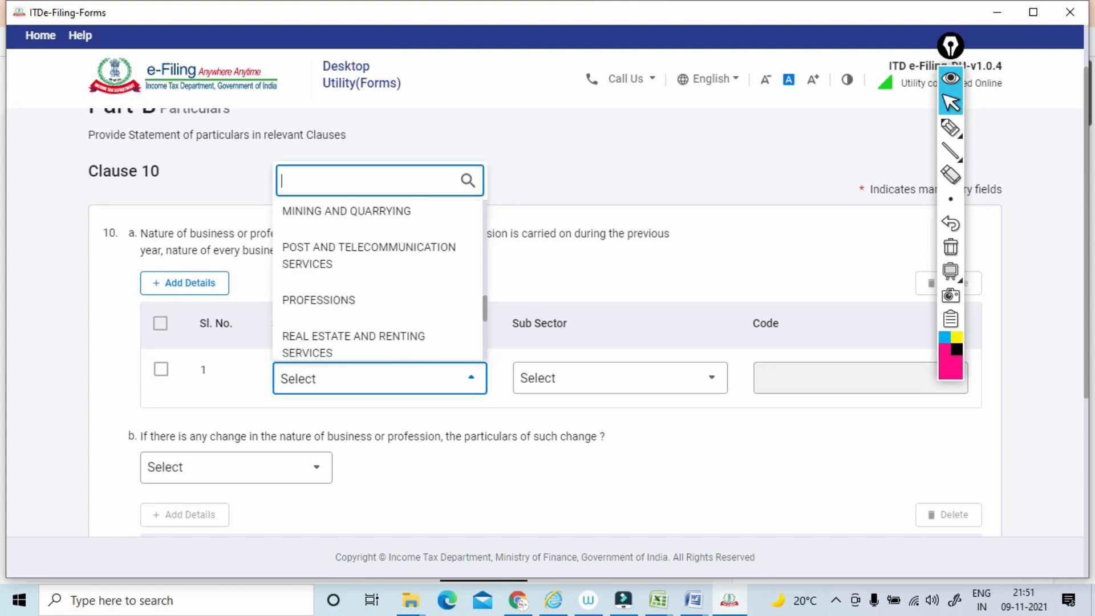
scroll(378, 327, up, 1)
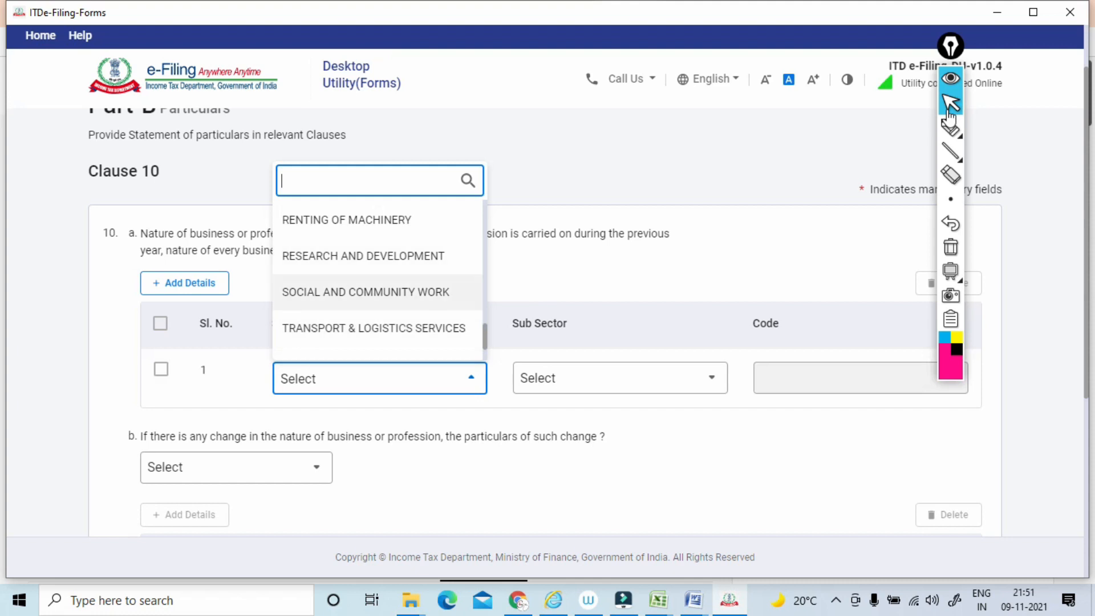
scroll(378, 285, up, 4)
scroll(378, 279, up, 1)
scroll(378, 279, down, 5)
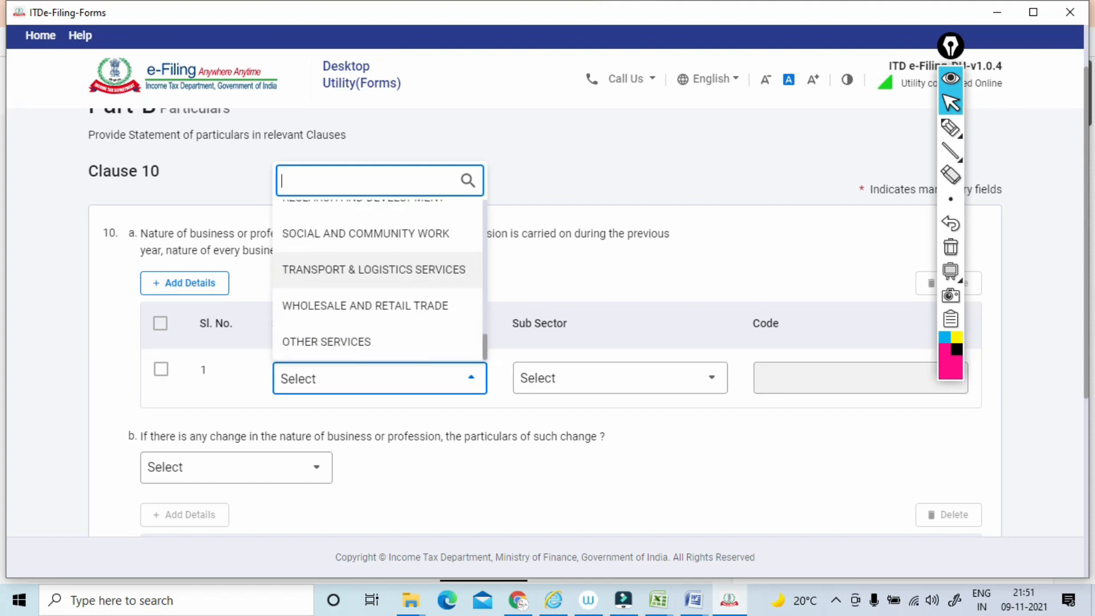
click(370, 305)
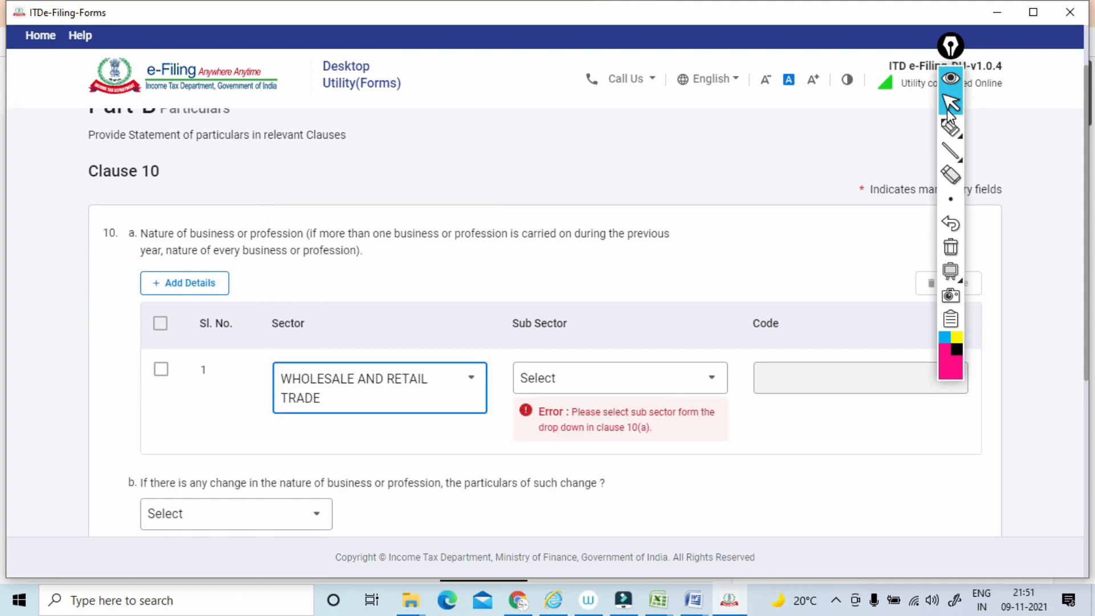
Set the sub sector of the first business row to Wholesale of other products n.e.c.
mouse_move(947, 122)
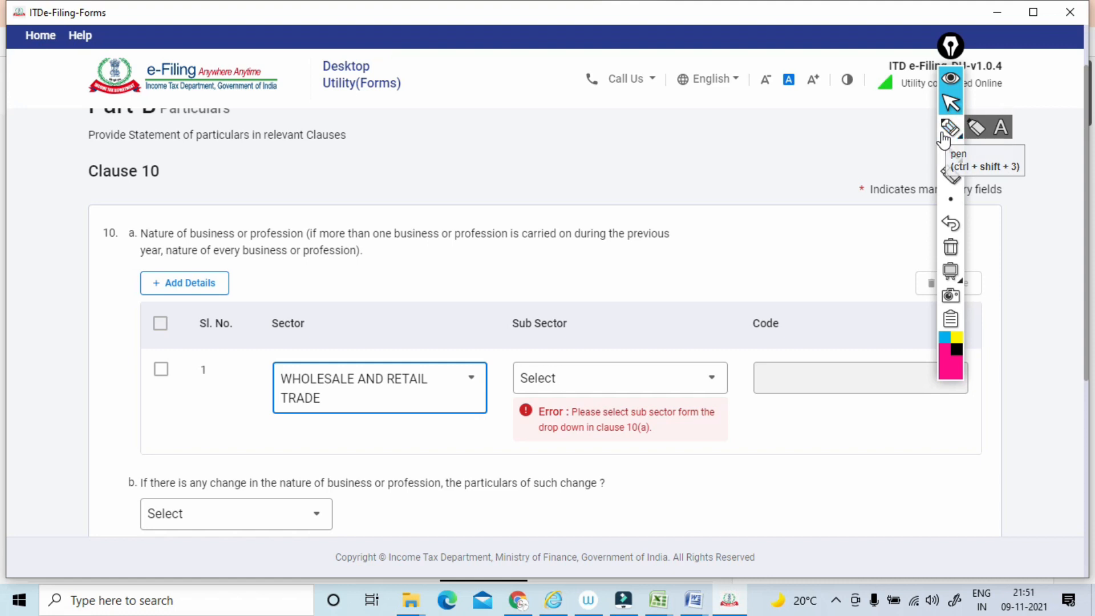
click(620, 378)
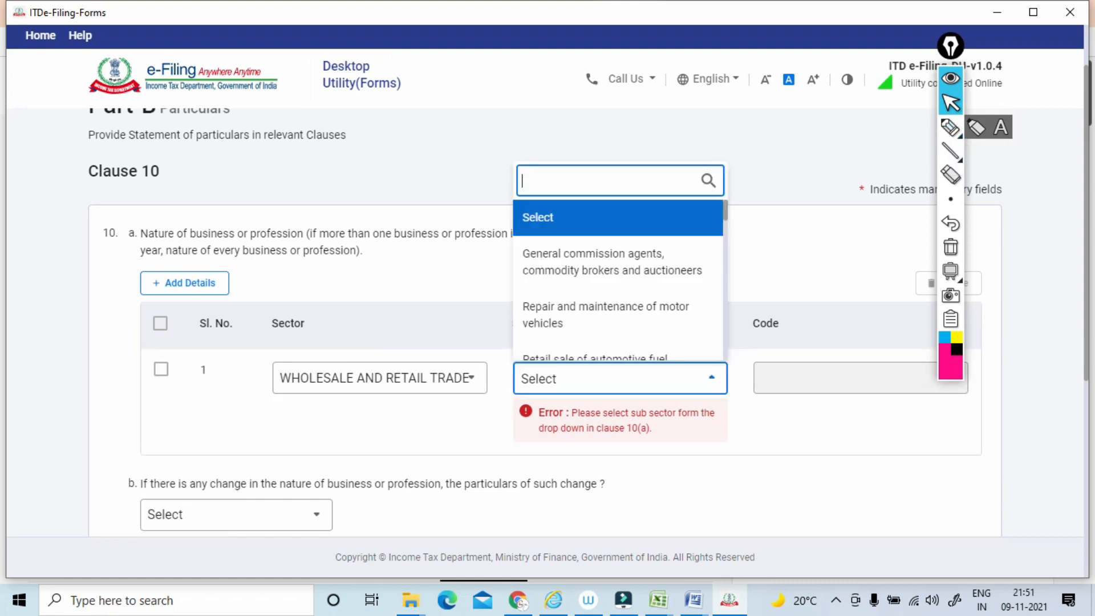
scroll(618, 279, down, 5)
scroll(618, 279, down, 5)
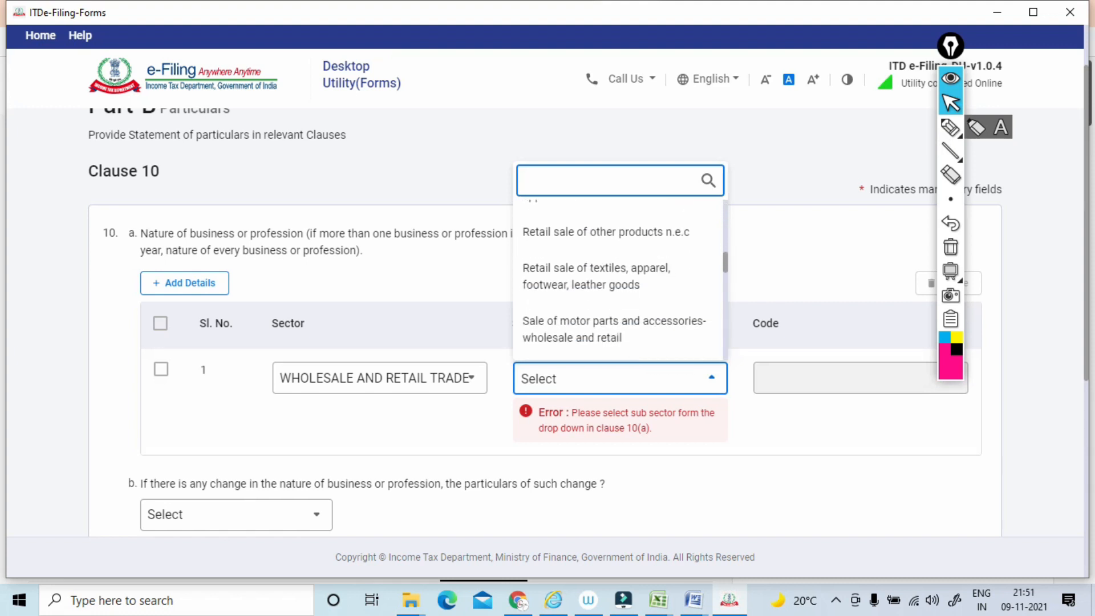
scroll(619, 279, down, 3)
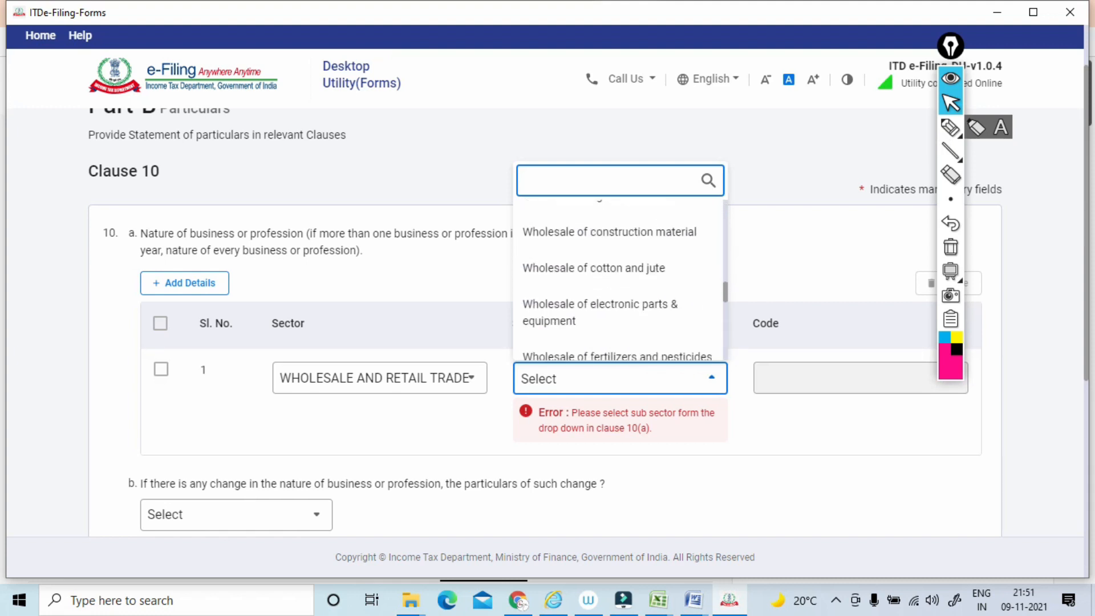
scroll(618, 279, down, 3)
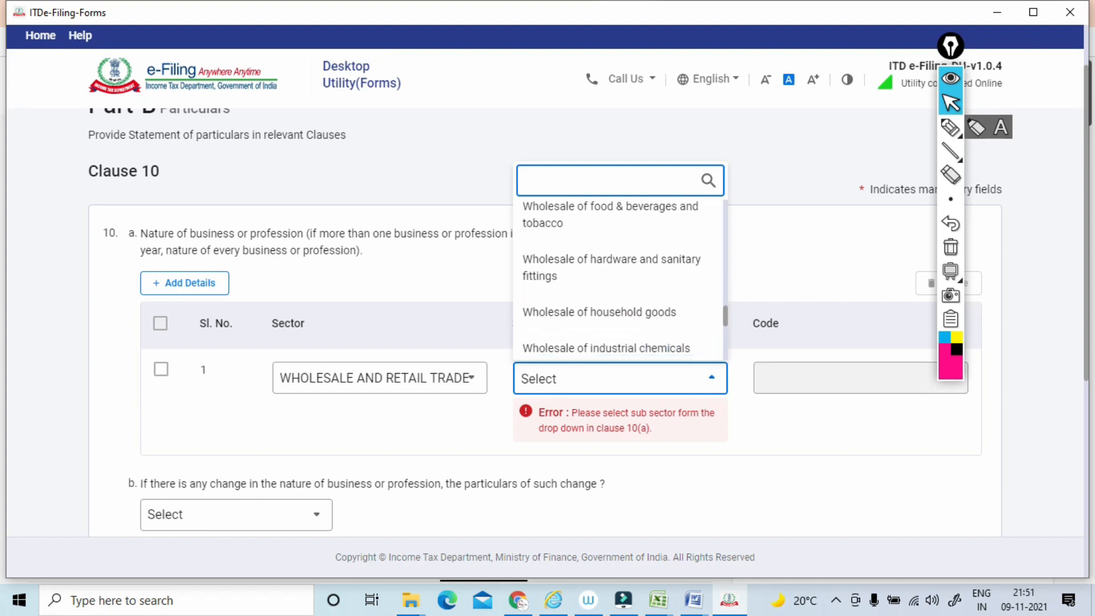
scroll(618, 280, down, 1)
scroll(618, 279, up, 1)
click(606, 304)
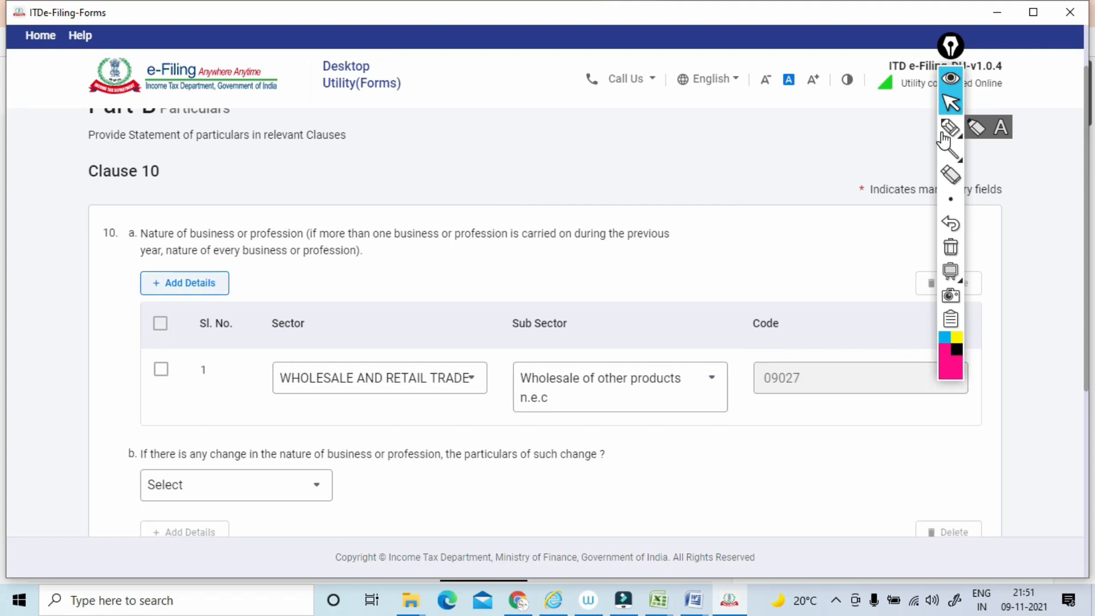
Add a second business row in clause 10(a) and set its sector to WHOLESALE AND RETAIL TRADE.
click(185, 283)
scroll(184, 283, down, 3)
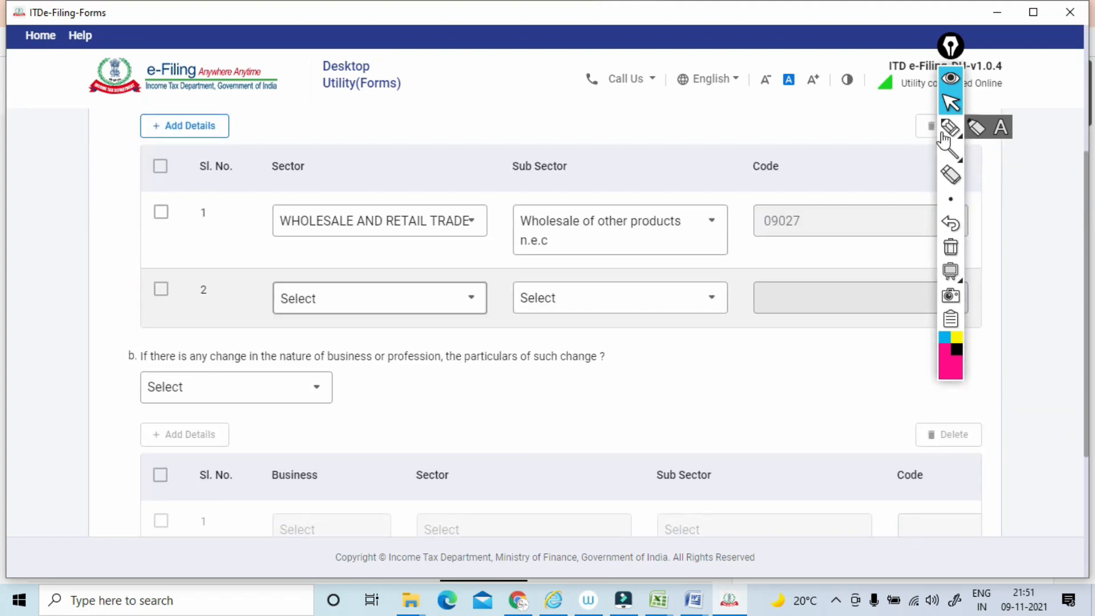
click(380, 297)
scroll(379, 433, down, 3)
scroll(379, 433, down, 5)
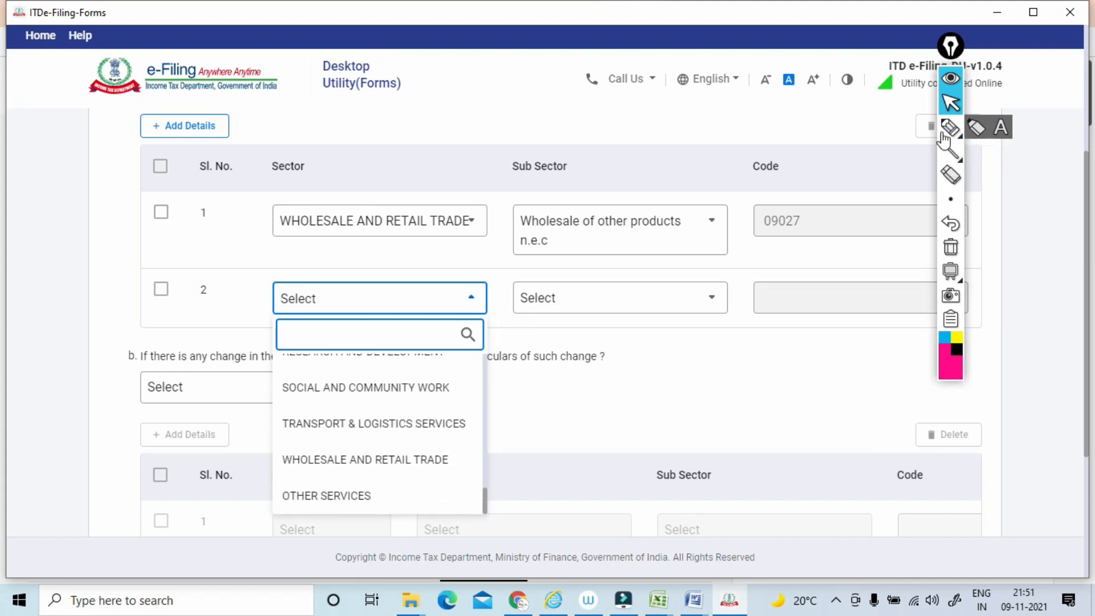
click(365, 460)
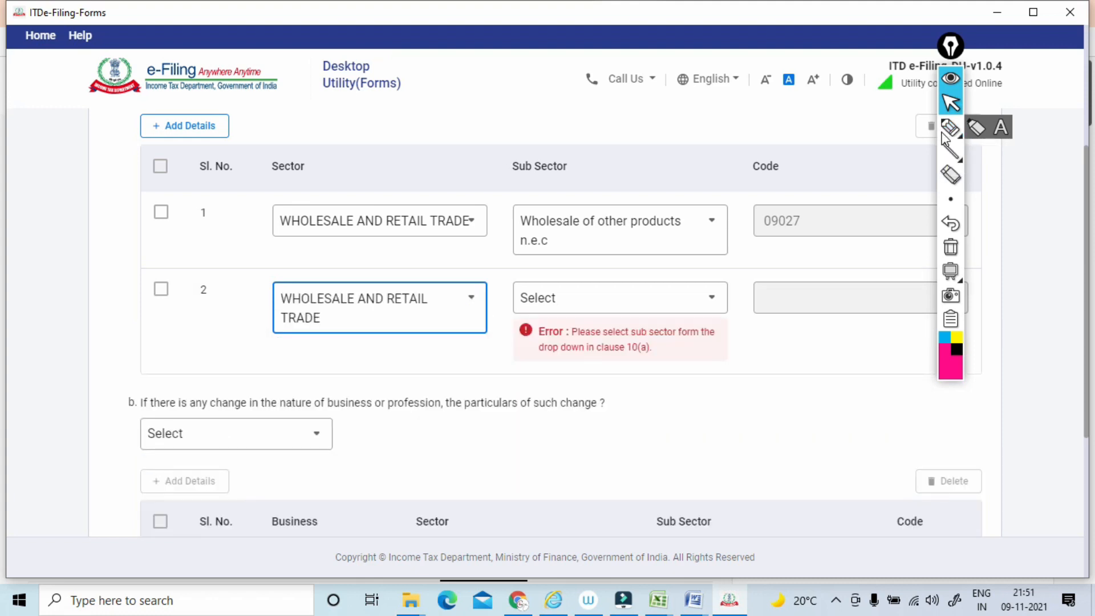
Set the sub sector of the second business row to Retail sale of other products n.e.c.
click(684, 297)
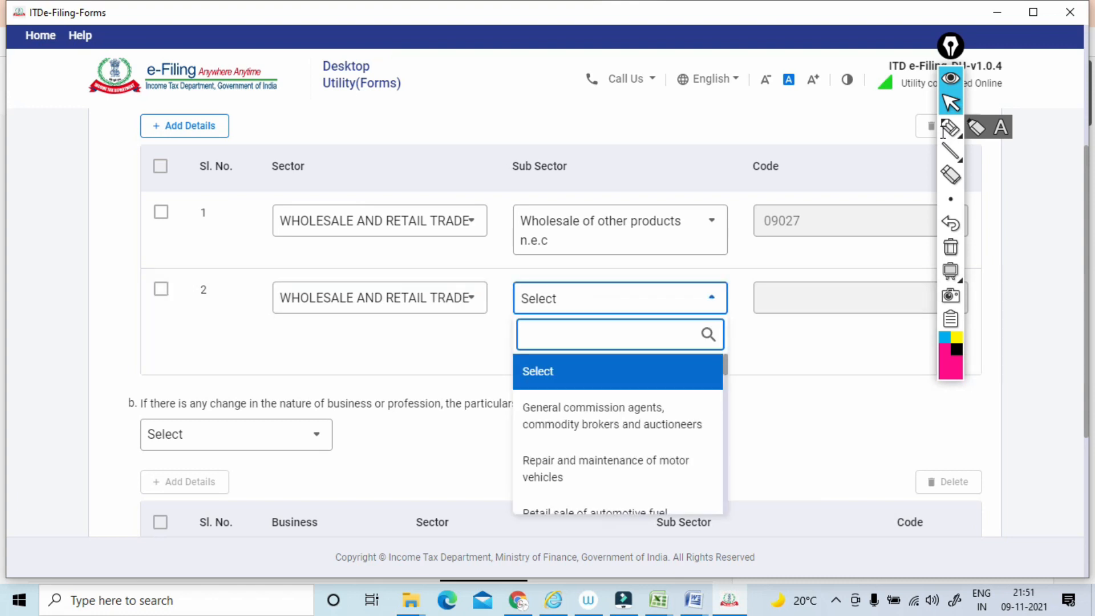
scroll(798, 377, up, 1)
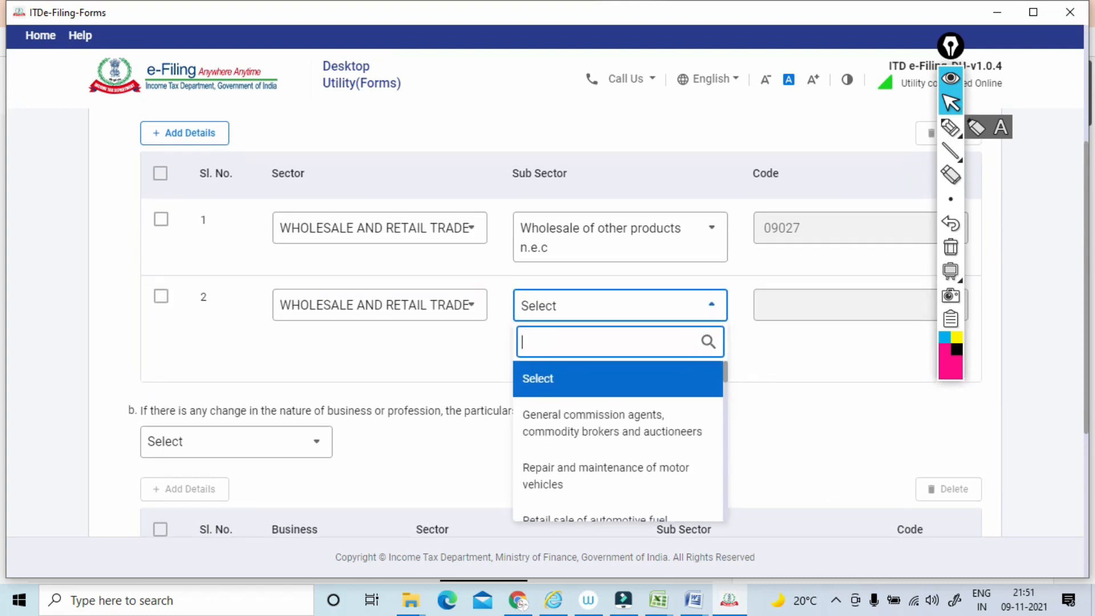
scroll(798, 365, down, 2)
scroll(943, 137, down, 3)
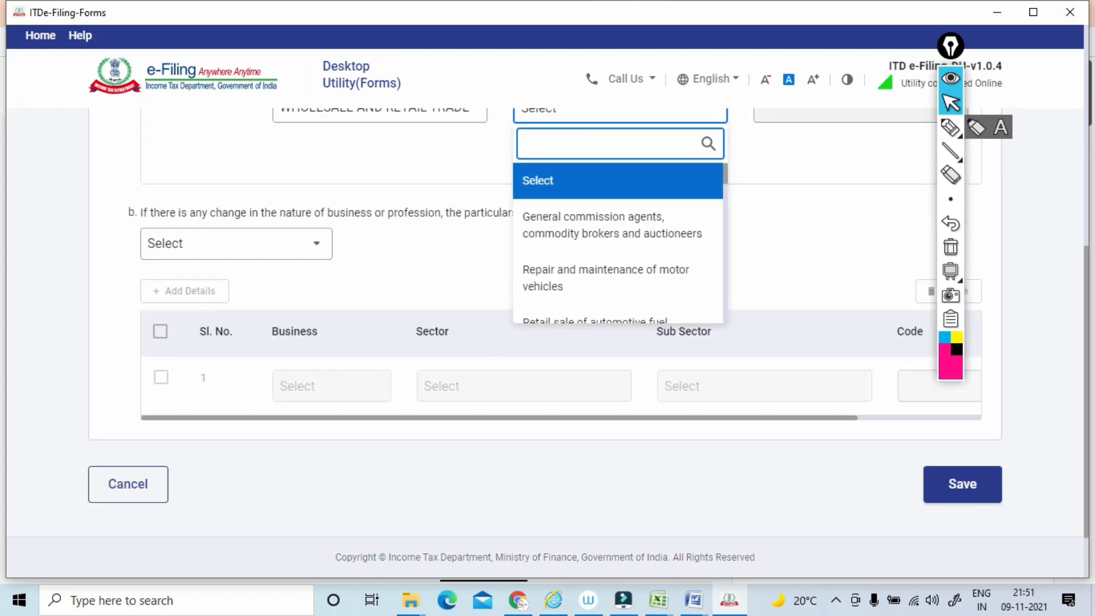
scroll(618, 244, down, 3)
scroll(618, 244, up, 1)
scroll(618, 244, down, 1)
scroll(618, 244, down, 3)
scroll(618, 243, up, 1)
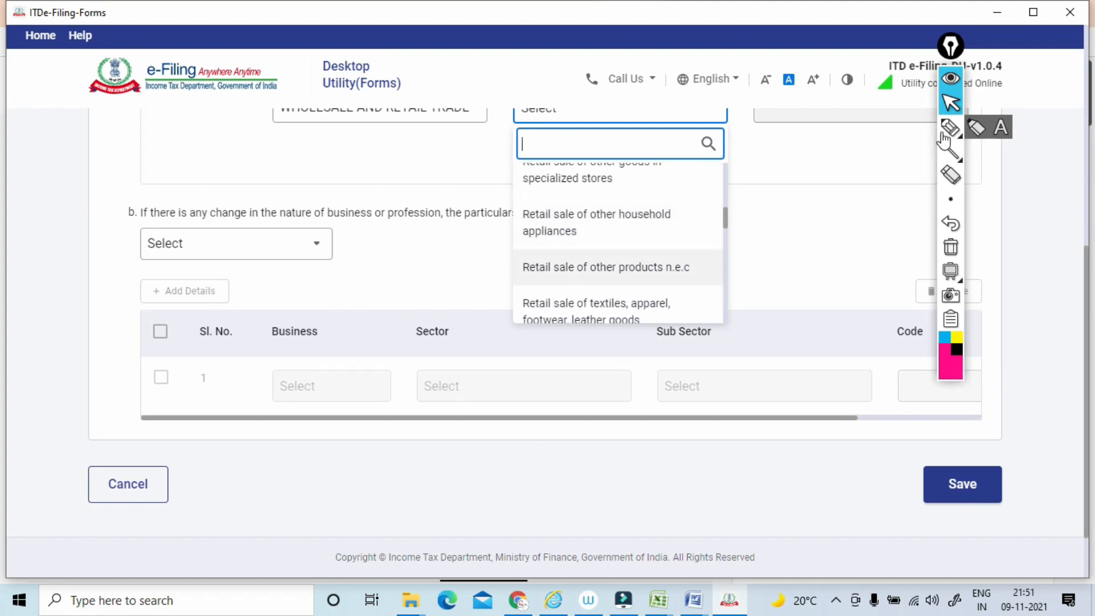
click(606, 267)
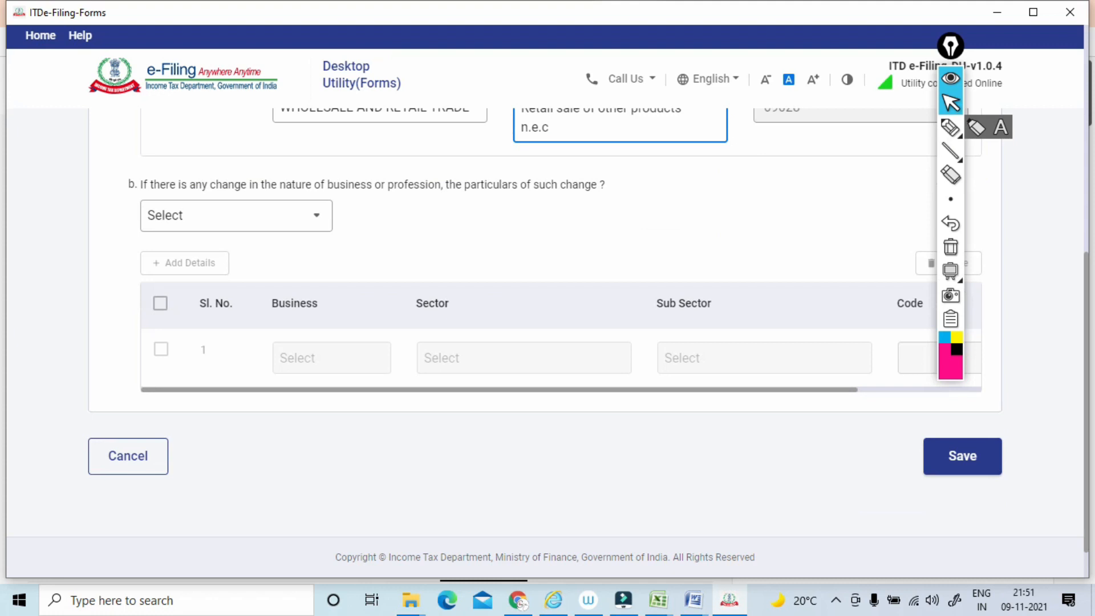
Mark both business rows of clause 10(a) with the pen and clear the marks.
scroll(542, 319, up, 3)
click(950, 128)
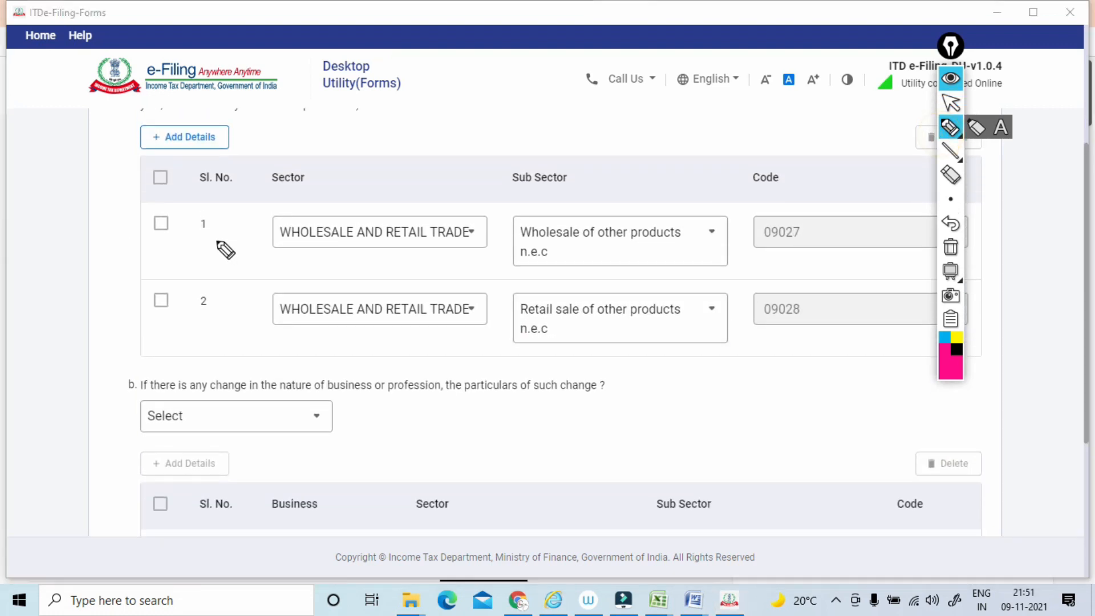
drag(226, 250, 269, 225)
drag(233, 315, 279, 288)
click(950, 247)
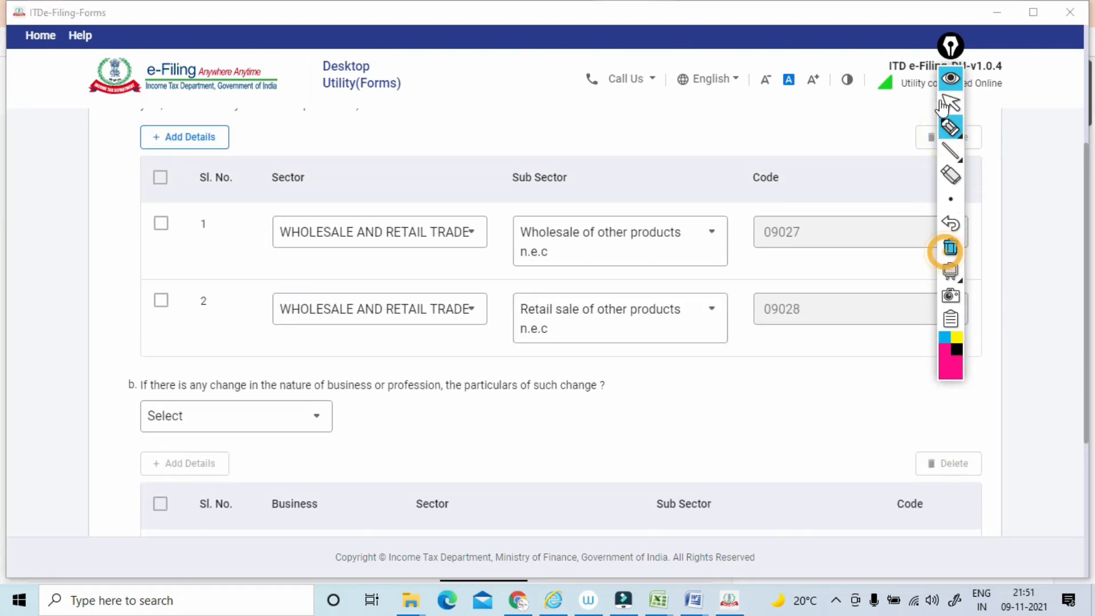
click(945, 105)
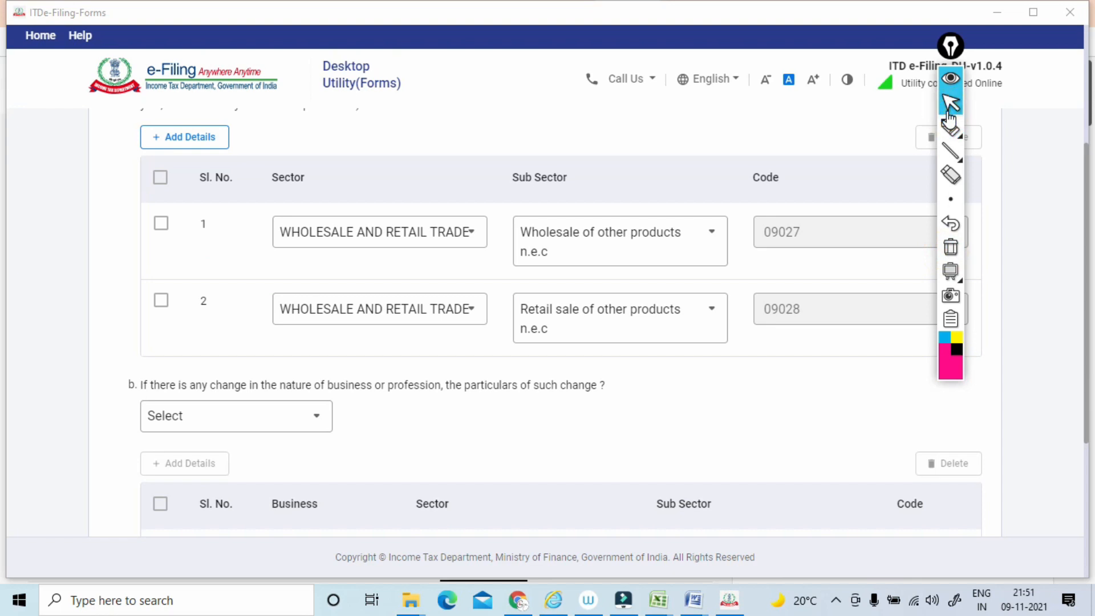
scroll(947, 114, up, 2)
scroll(948, 114, down, 3)
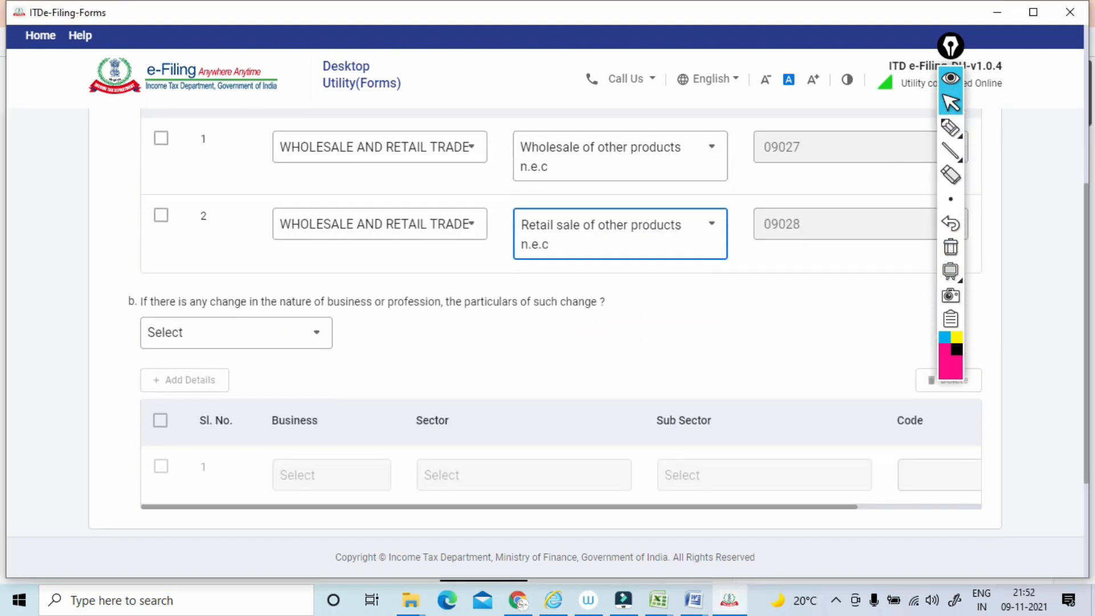
Draw a pen tick beside the business rows, mark below the first row's sector and sub sector, and clear the annotations.
click(949, 129)
drag(101, 182, 127, 170)
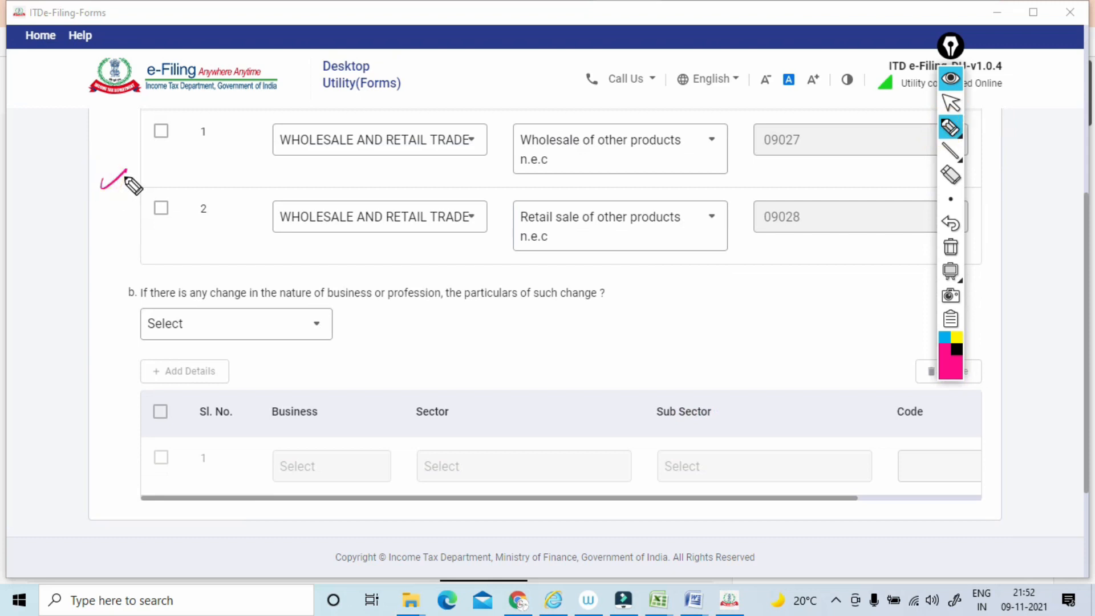
mouse_move(259, 170)
mouse_down()
mouse_move(257, 122)
mouse_move(498, 149)
mouse_move(328, 187)
mouse_up()
mouse_move(530, 171)
mouse_down()
mouse_move(618, 114)
mouse_move(572, 188)
mouse_up()
click(950, 248)
click(946, 108)
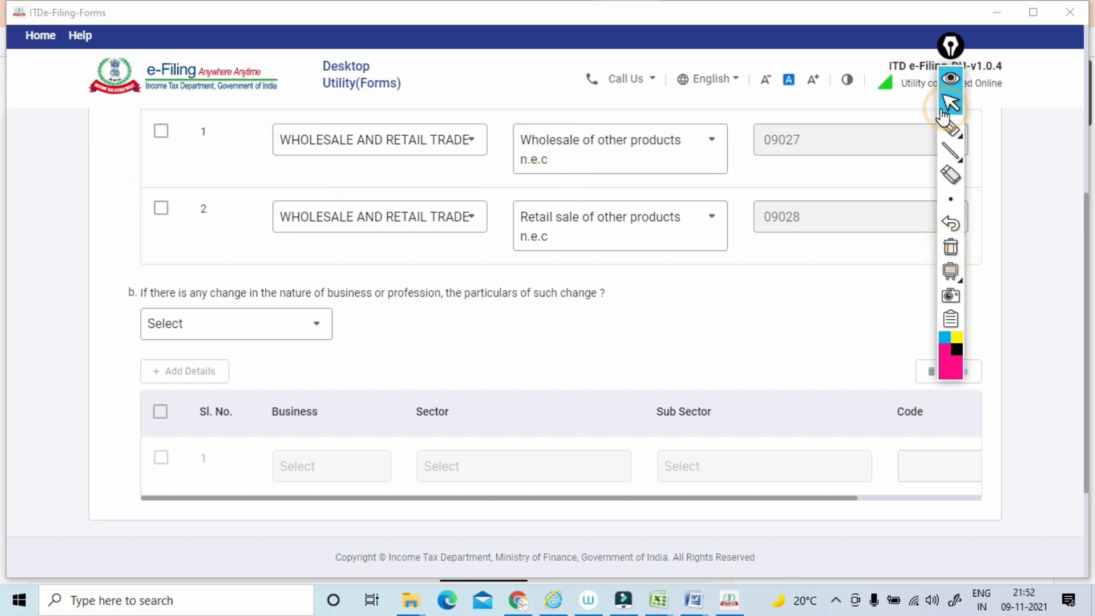
Mark the clause 10(b) question about a change in nature of business with the pen and clear the mark.
scroll(933, 132, down, 1)
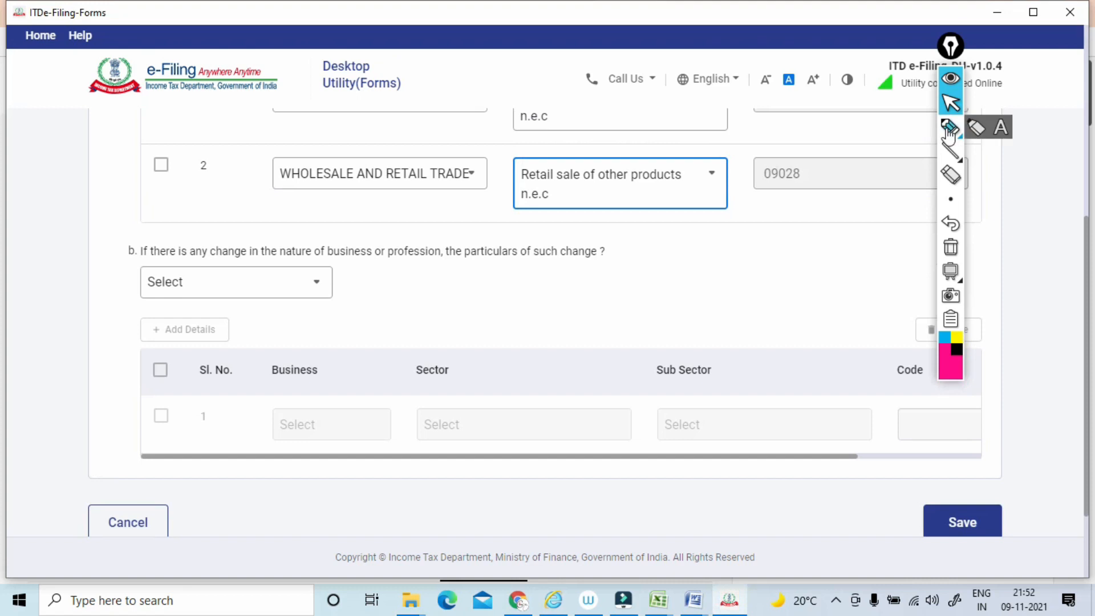
click(950, 128)
mouse_move(152, 234)
mouse_down()
mouse_move(140, 250)
mouse_move(251, 264)
mouse_move(502, 259)
mouse_up()
click(950, 247)
click(948, 108)
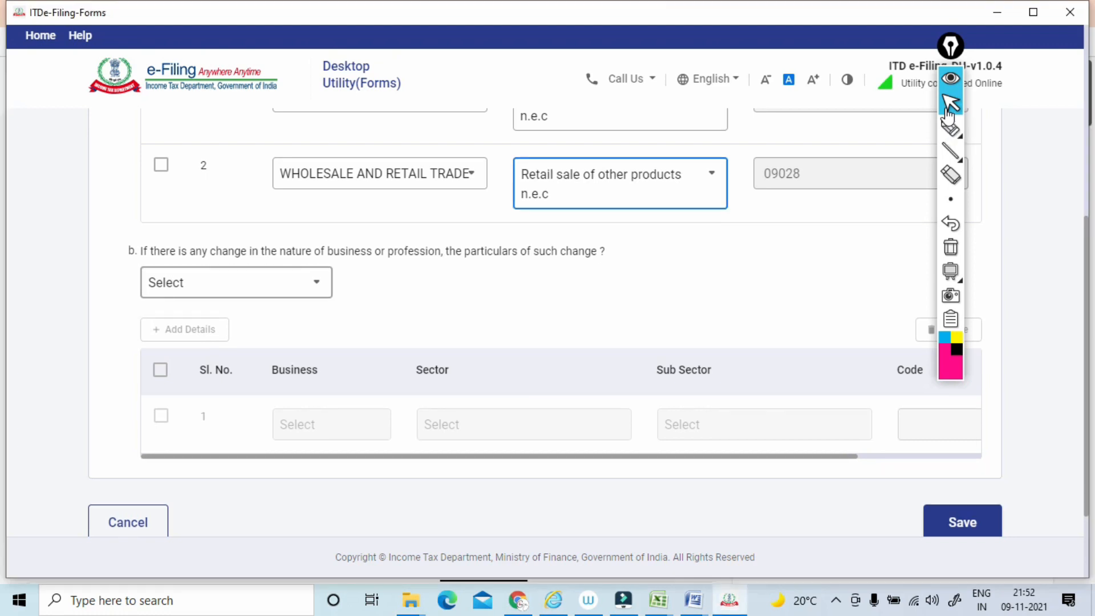
Answer No to the change in nature of business question in clause 10(b) and save Clause 10.
click(236, 281)
click(236, 389)
scroll(236, 389, down, 2)
click(513, 444)
click(962, 440)
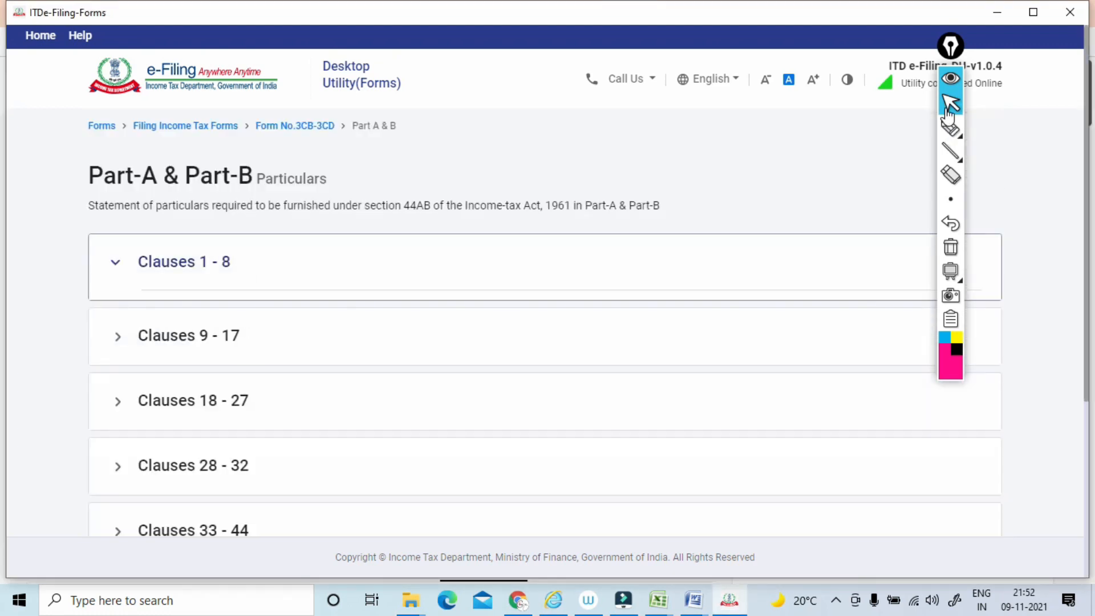
Open Clause 11 from the Clauses 9 - 17 group of Part-A & Part-B.
scroll(963, 440, down, 3)
click(189, 229)
scroll(188, 230, down, 3)
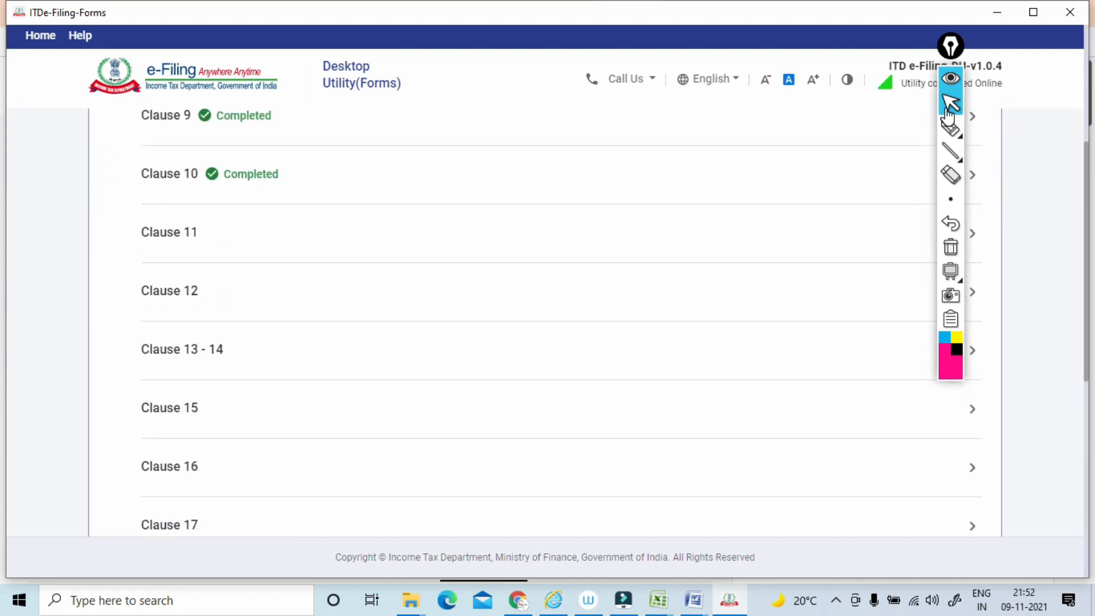
click(169, 232)
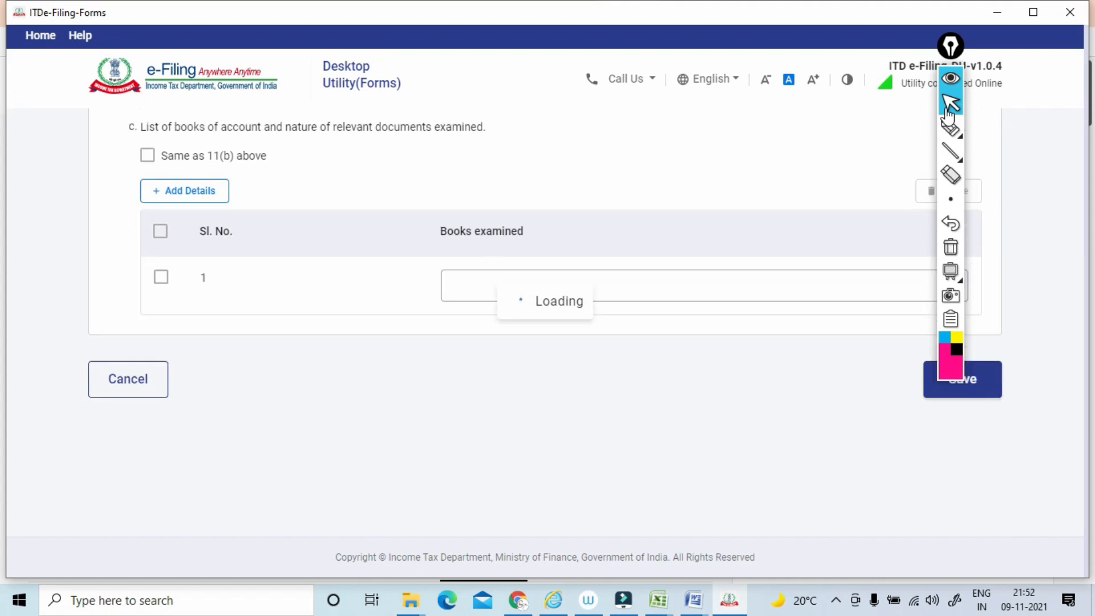
Underline the clause 11(a) question, box 44AA and handwrite notes above it with the pen, and clear the annotations.
click(949, 126)
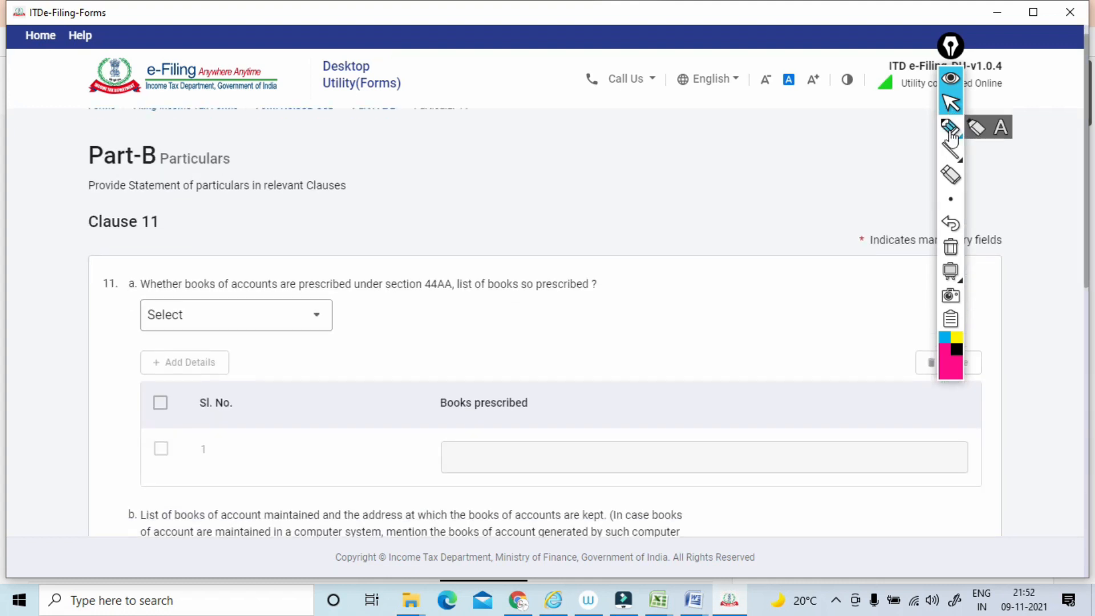
drag(123, 296, 372, 293)
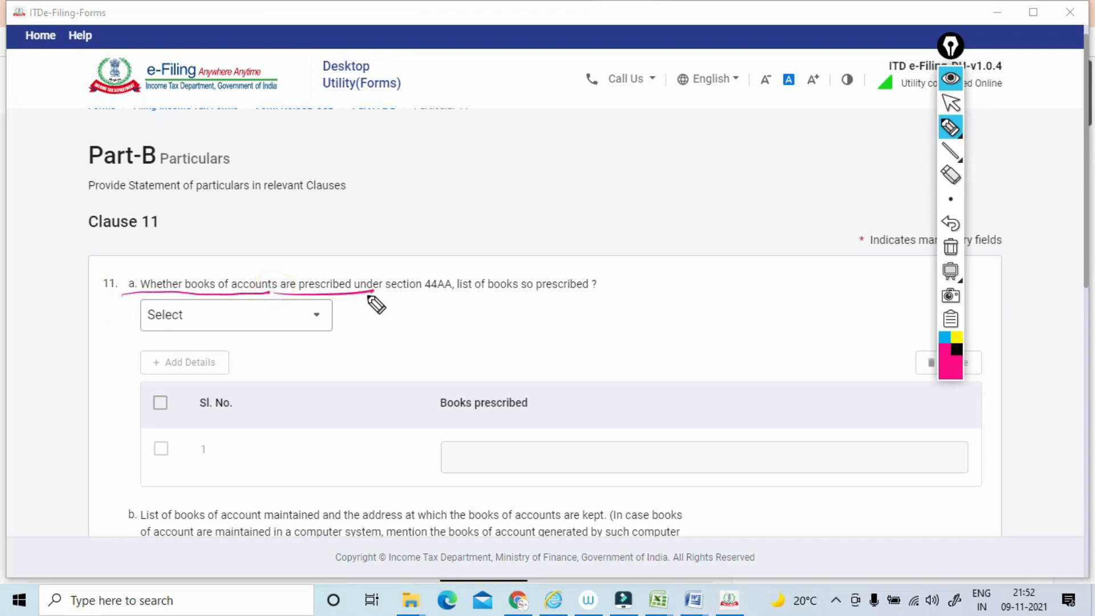
drag(403, 189, 550, 130)
drag(506, 159, 539, 112)
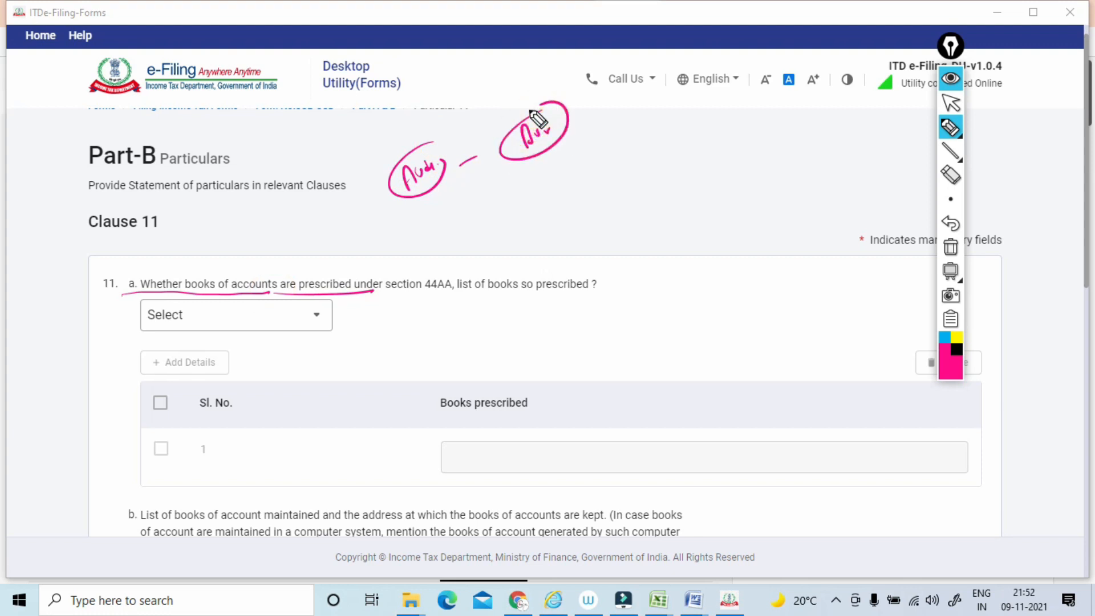
mouse_move(354, 296)
mouse_down()
mouse_move(429, 296)
mouse_move(414, 268)
mouse_move(529, 230)
mouse_up()
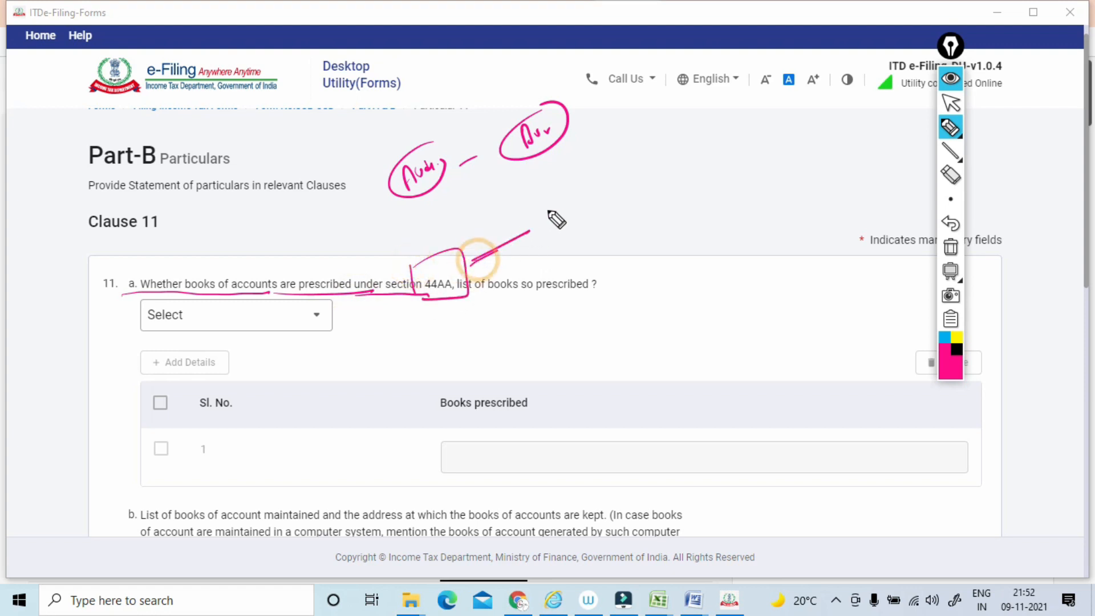
mouse_move(549, 186)
mouse_down()
mouse_move(570, 210)
mouse_move(587, 176)
mouse_move(570, 228)
mouse_move(648, 165)
mouse_up()
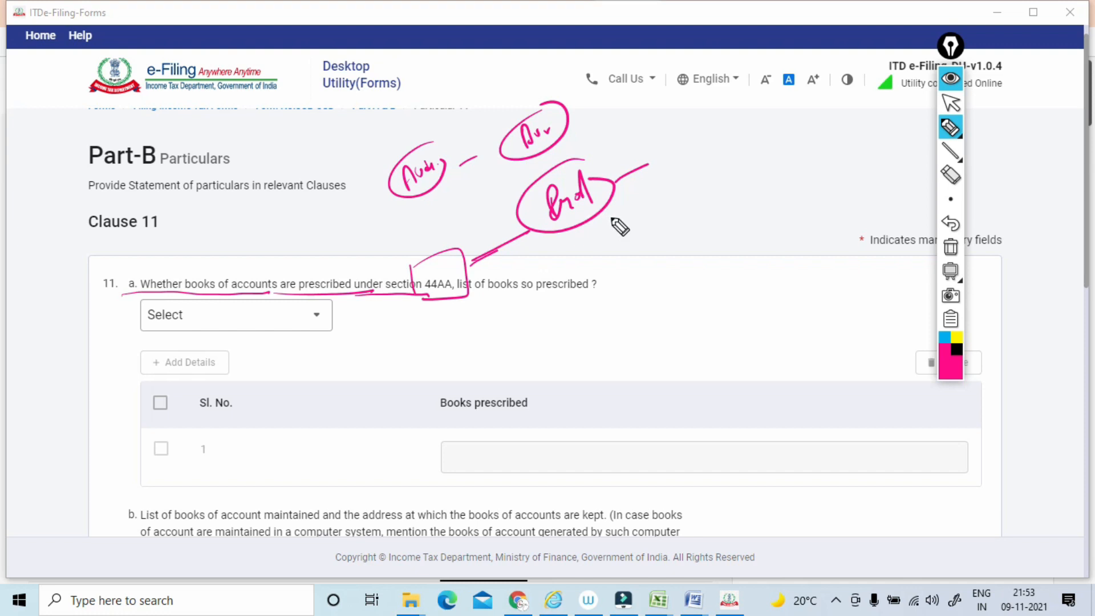
mouse_move(619, 206)
mouse_down()
mouse_move(603, 232)
mouse_move(648, 212)
mouse_up()
mouse_move(604, 249)
mouse_down()
mouse_move(669, 214)
mouse_move(672, 229)
mouse_up()
mouse_move(702, 178)
mouse_down()
mouse_move(708, 199)
mouse_move(709, 183)
mouse_move(730, 175)
mouse_move(749, 183)
mouse_up()
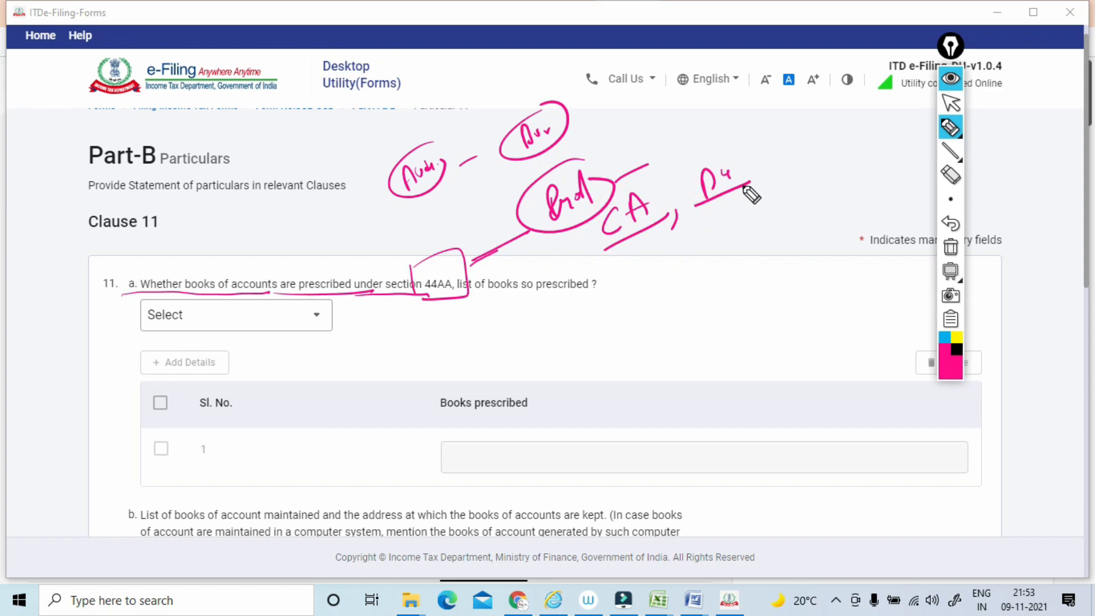
click(951, 249)
click(947, 105)
Answer No to whether books of accounts are prescribed under section 44AA in clause 11(a).
click(236, 315)
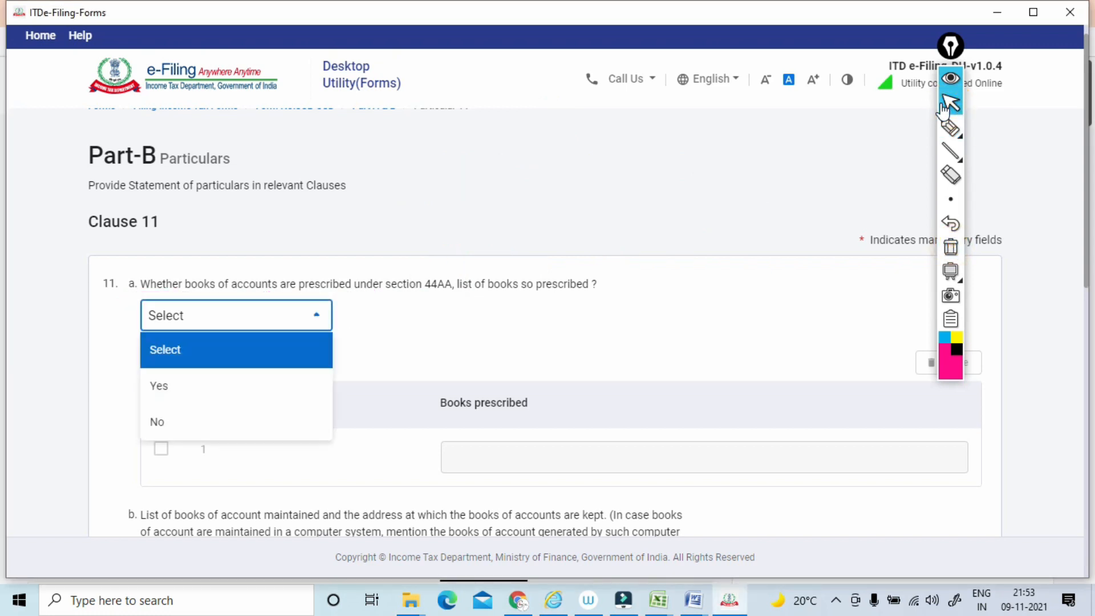
click(236, 422)
scroll(944, 109, down, 4)
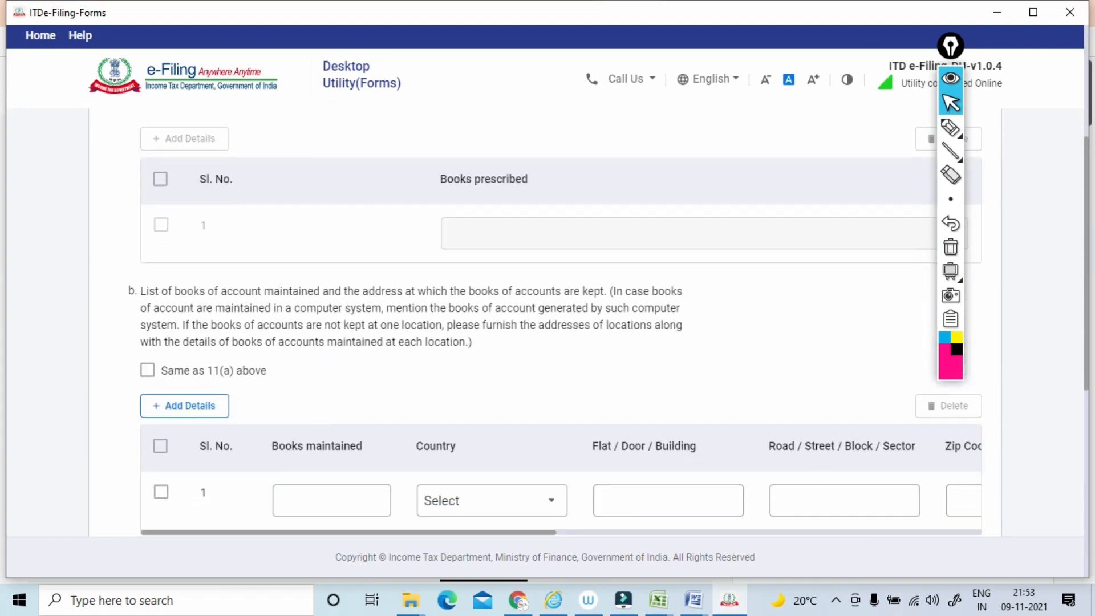
Circle the clause 11(b) label and underline its text on books maintained and their address with the pen, and clear the annotations.
click(950, 129)
mouse_move(140, 292)
mouse_down()
mouse_move(94, 333)
mouse_move(135, 297)
mouse_move(254, 319)
mouse_move(565, 312)
mouse_up()
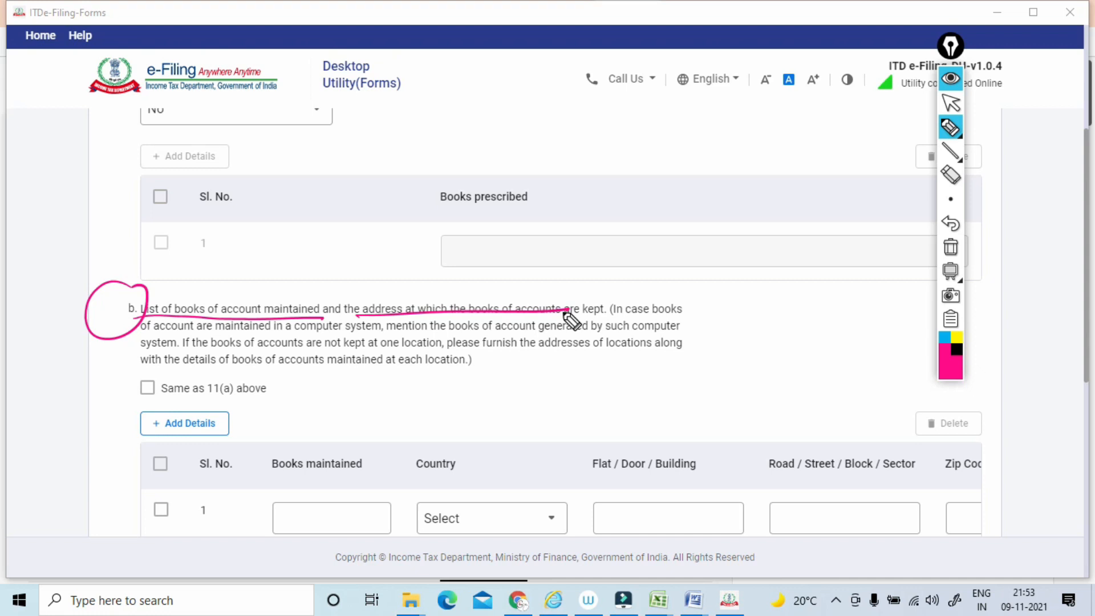
drag(609, 315, 671, 316)
drag(140, 338, 678, 334)
drag(143, 353, 441, 353)
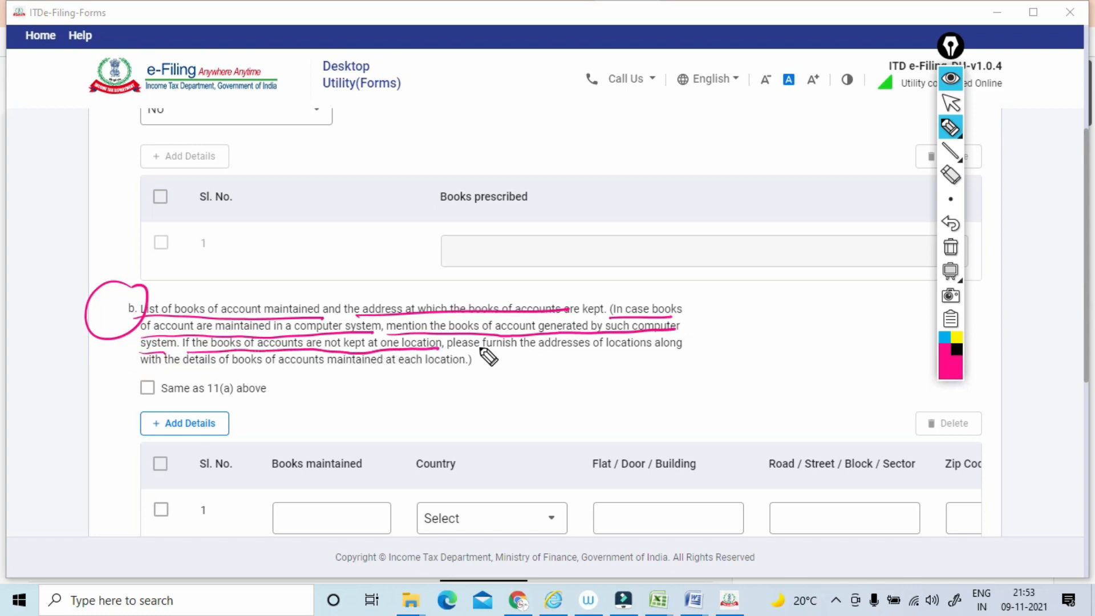
mouse_move(480, 350)
mouse_down()
mouse_move(643, 349)
mouse_move(491, 361)
mouse_up()
drag(187, 375, 397, 367)
click(950, 246)
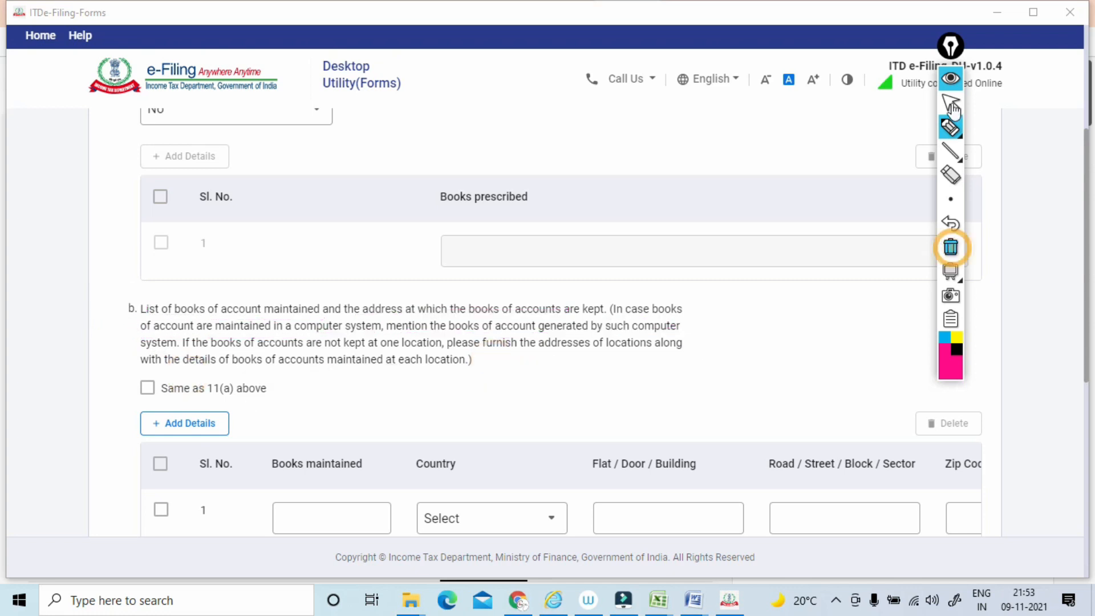
click(951, 103)
Enter CASH BOOK as the first book maintained in clause 11(b) and set its country to 91-India.
scroll(949, 105, down, 4)
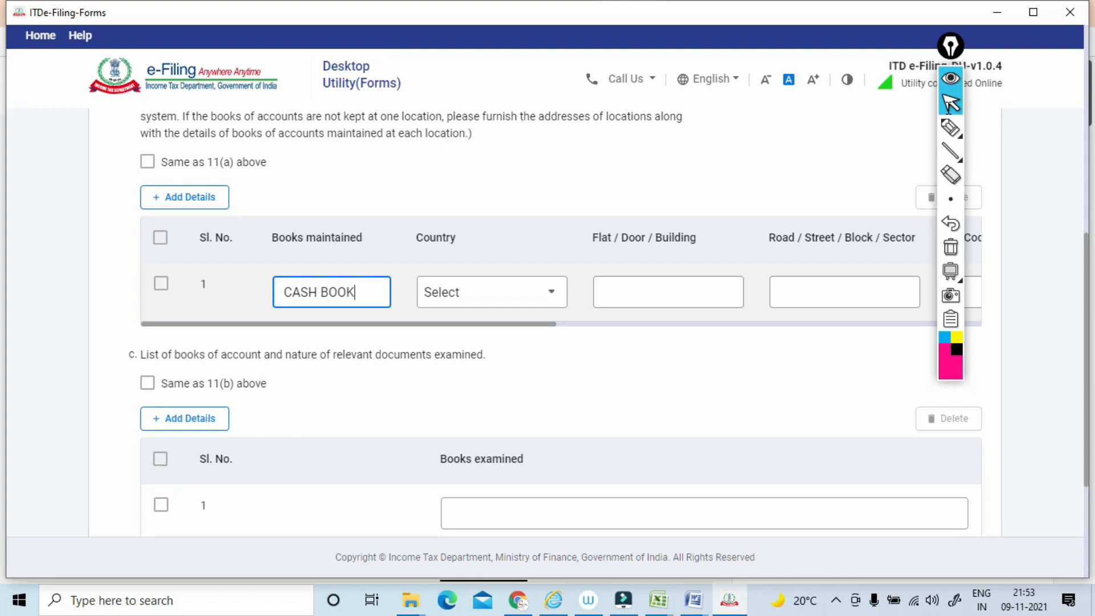
click(510, 297)
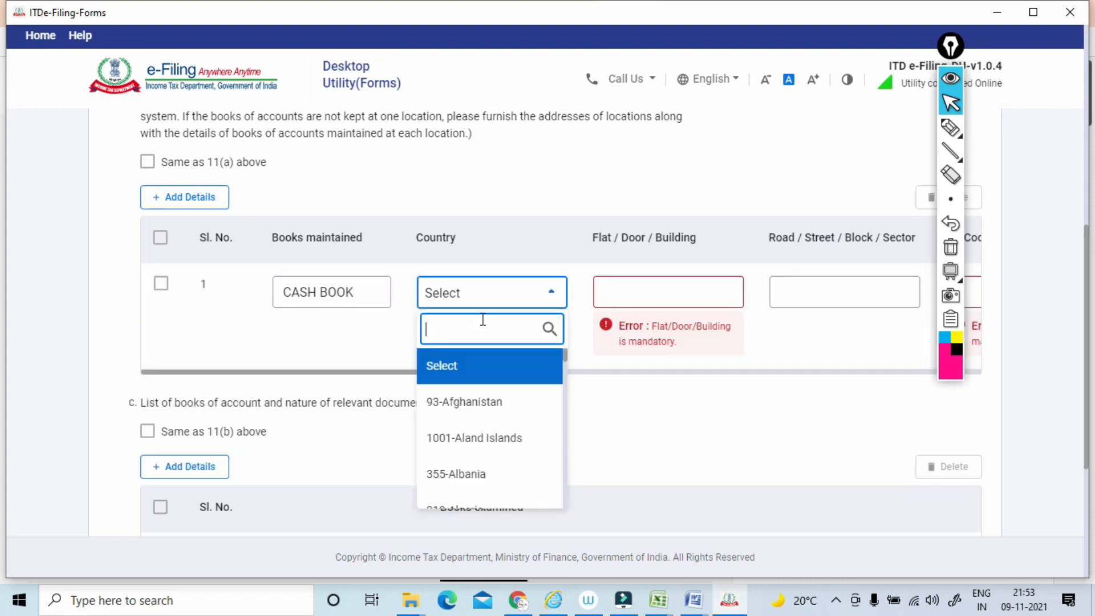
text(INDIA)
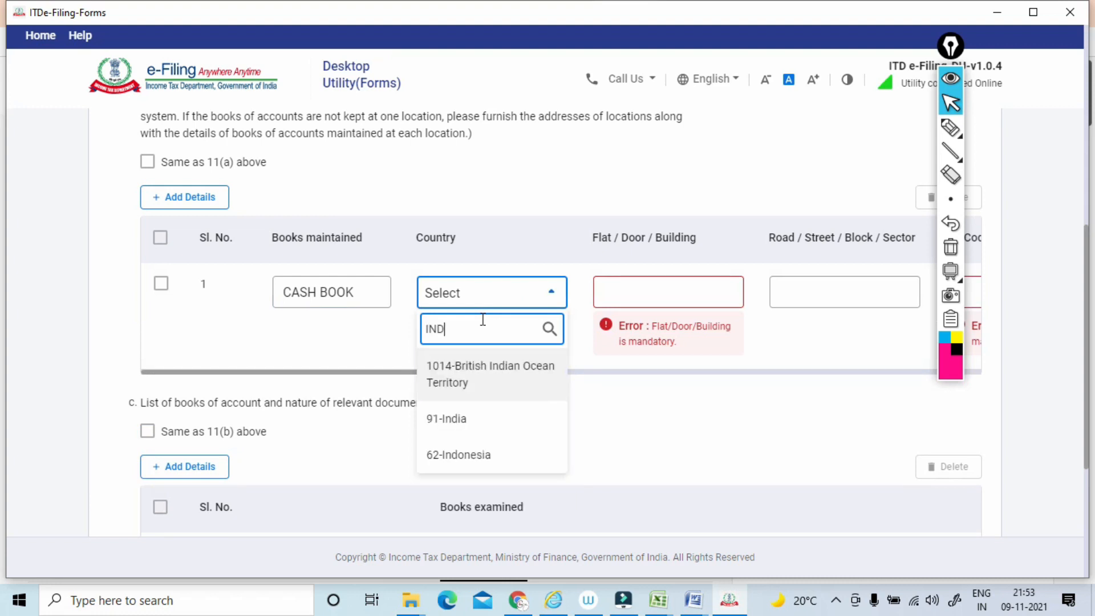
click(475, 419)
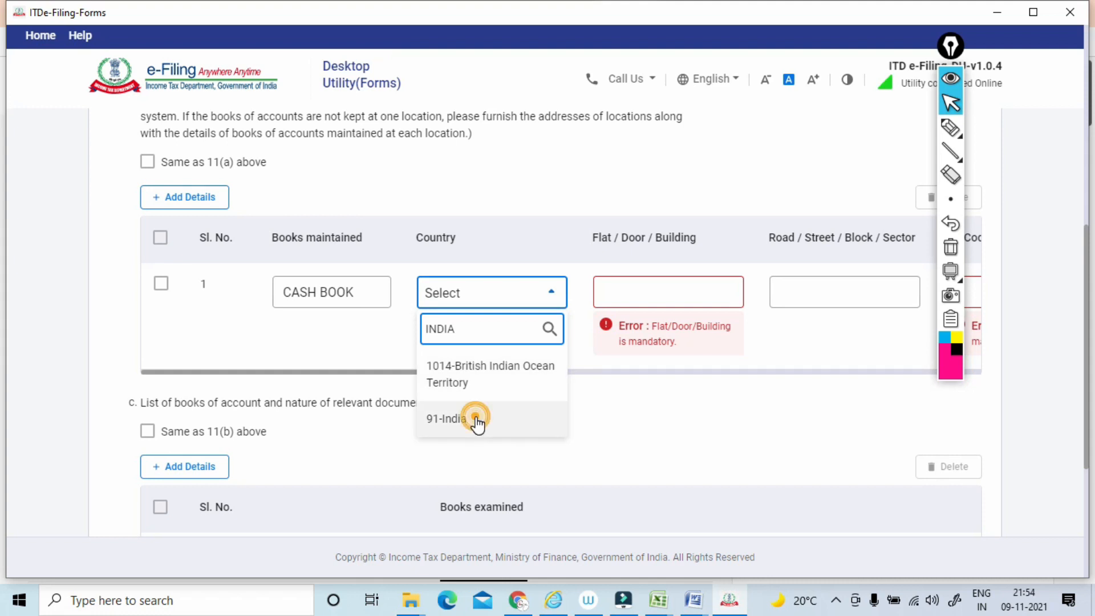
Fill in the flat/door/building of the address where the cash book is kept.
click(627, 295)
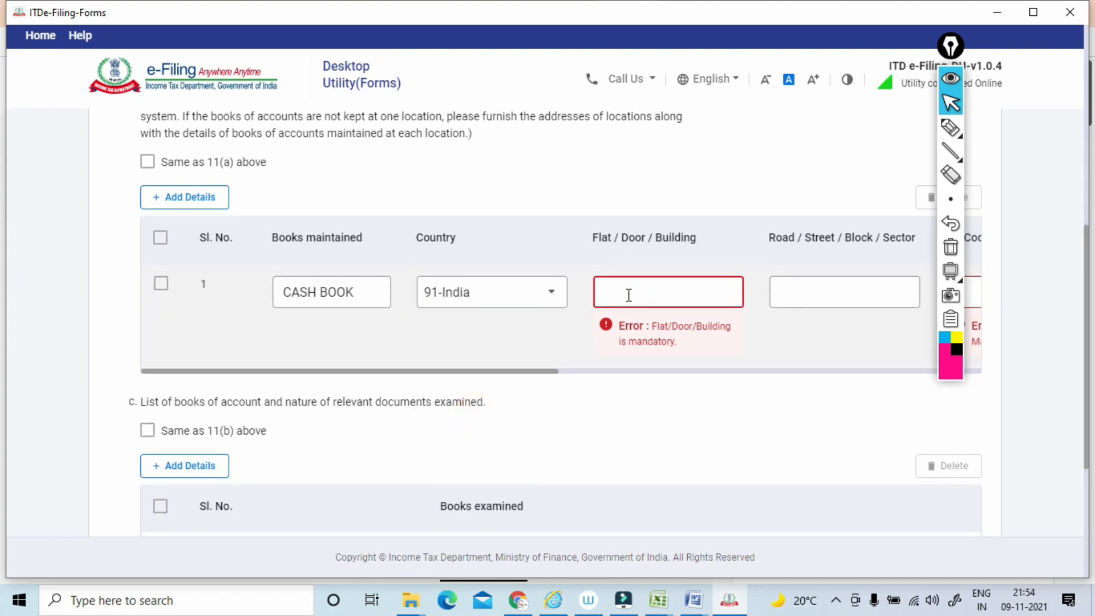
text(0)
key(Tab)
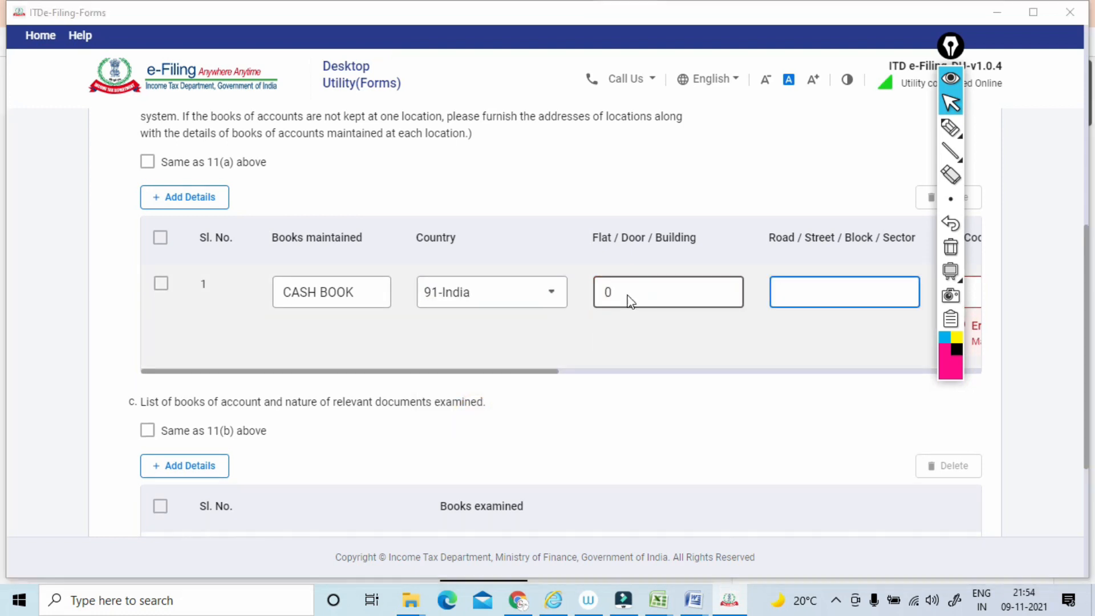
Copy the locality part of the assessee's address from the SERVER Word document into the cash book row's Road / Street / Block / Sector field.
key(alt+Tab)
key(alt+Tab)
key(alt+Tab)
key(alt+Tab)
key(alt+Tab)
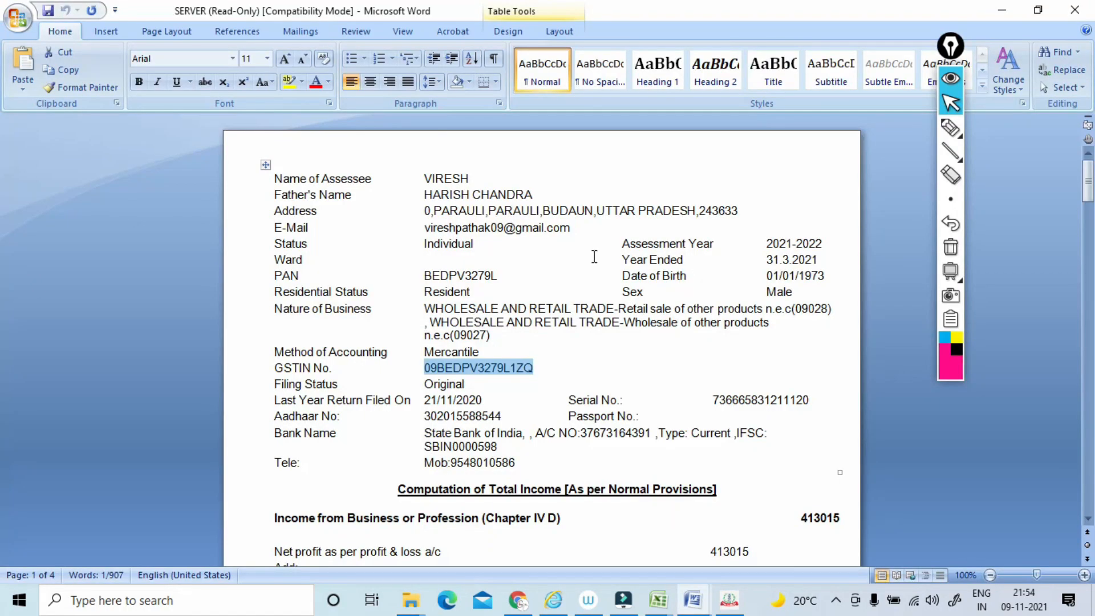
drag(436, 210, 551, 212)
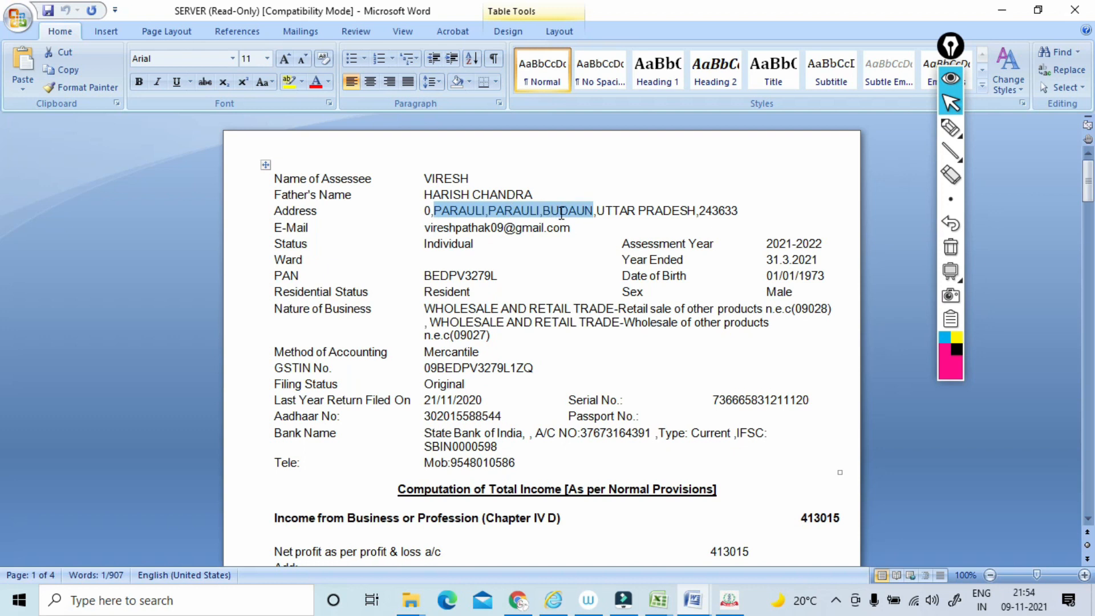
key(ctrl+c)
key(alt+Tab)
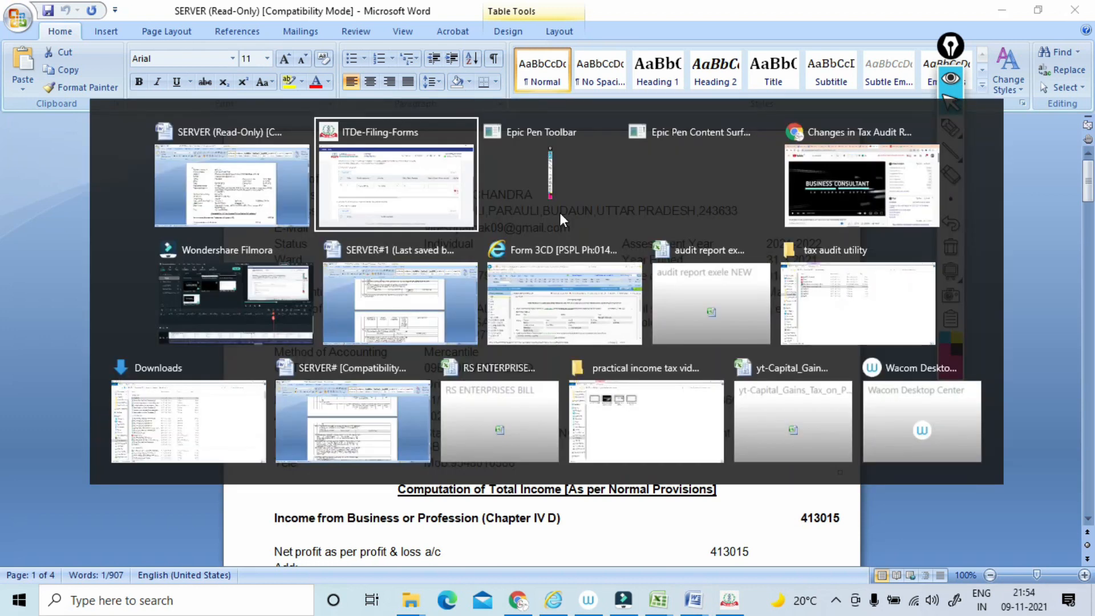
key(ctrl+v)
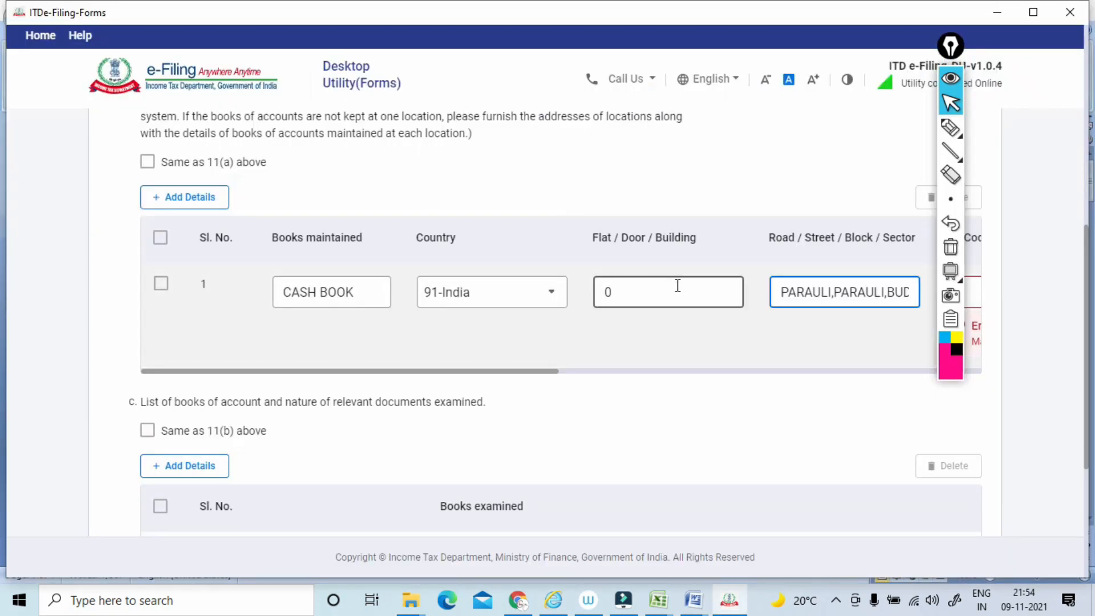
key(Tab)
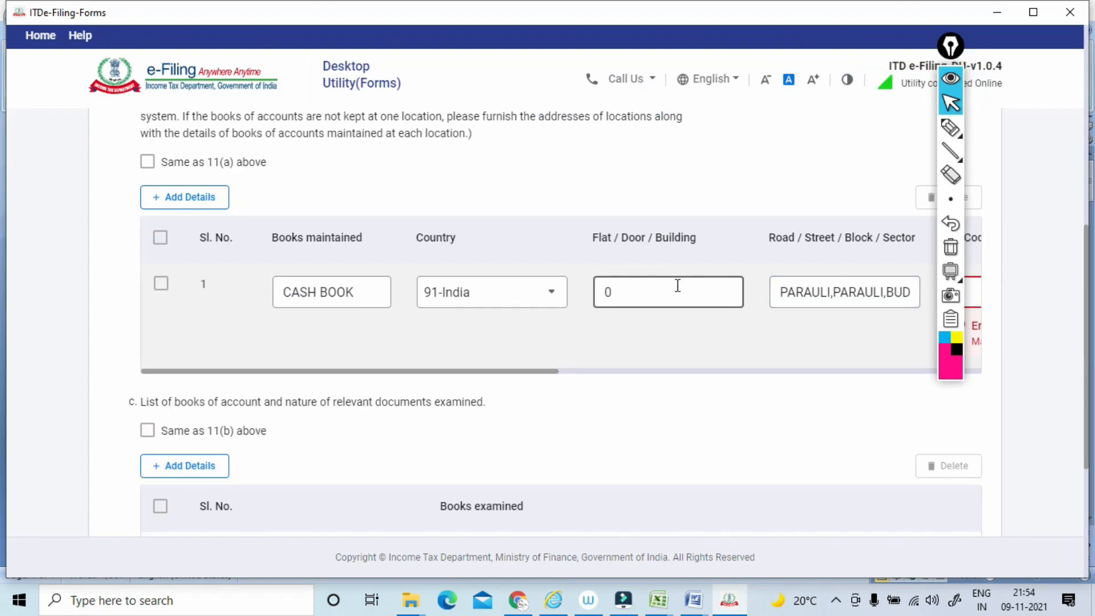
Look up the assessee's pin code in the SERVER Word document and enter it in the cash book row of clause 11(b).
drag(457, 371, 620, 370)
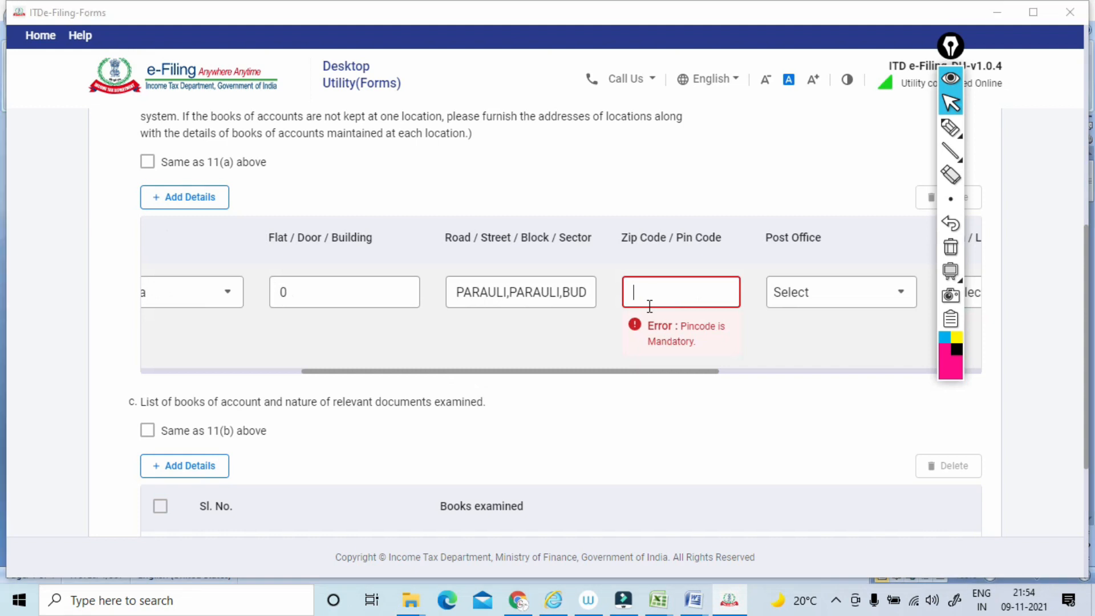
key(alt+Tab)
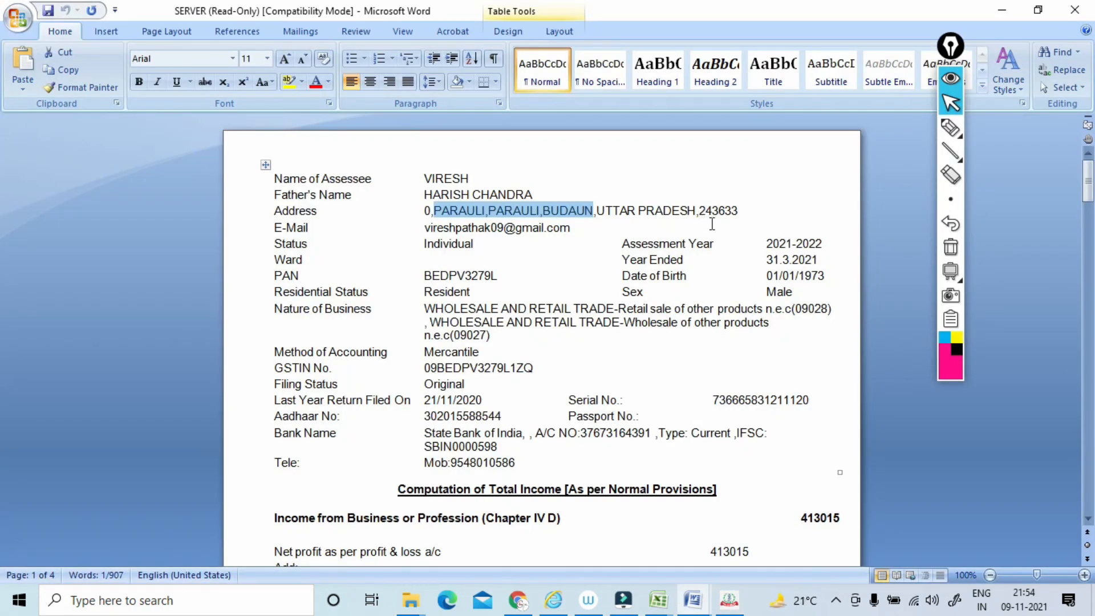
key(alt+Tab)
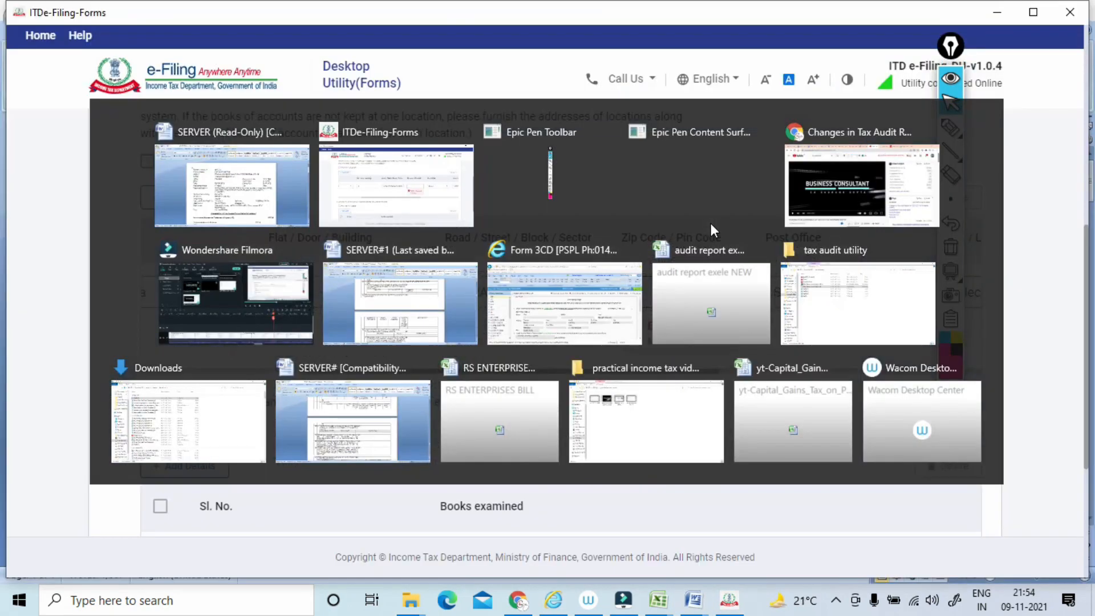
text(243633)
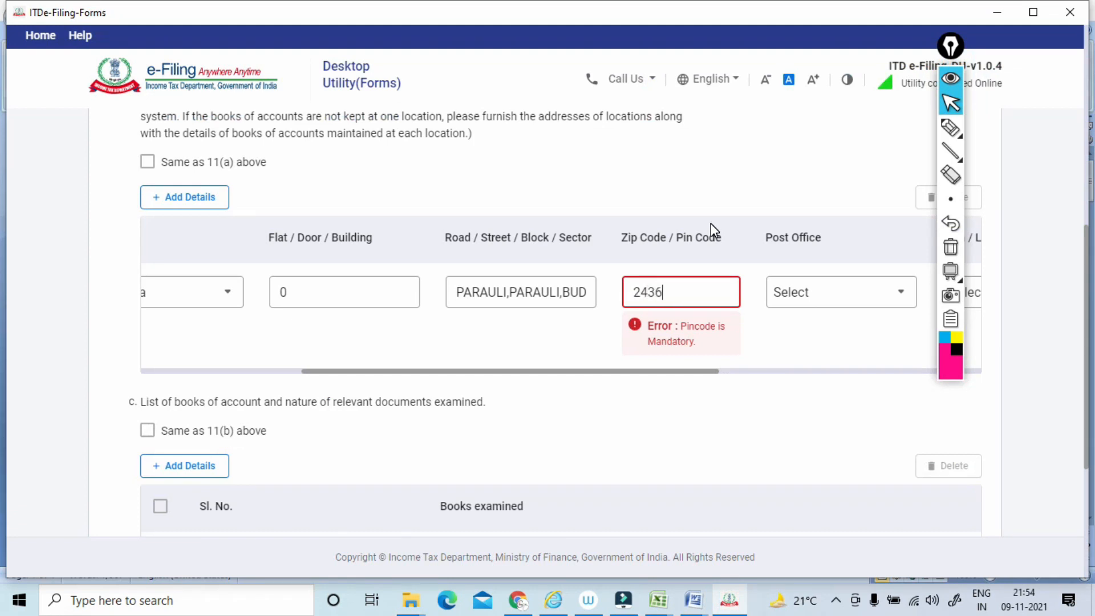
click(719, 393)
Select the cash book row's post office and area/locality to match the village in the assessee's address.
drag(673, 329, 745, 334)
click(691, 296)
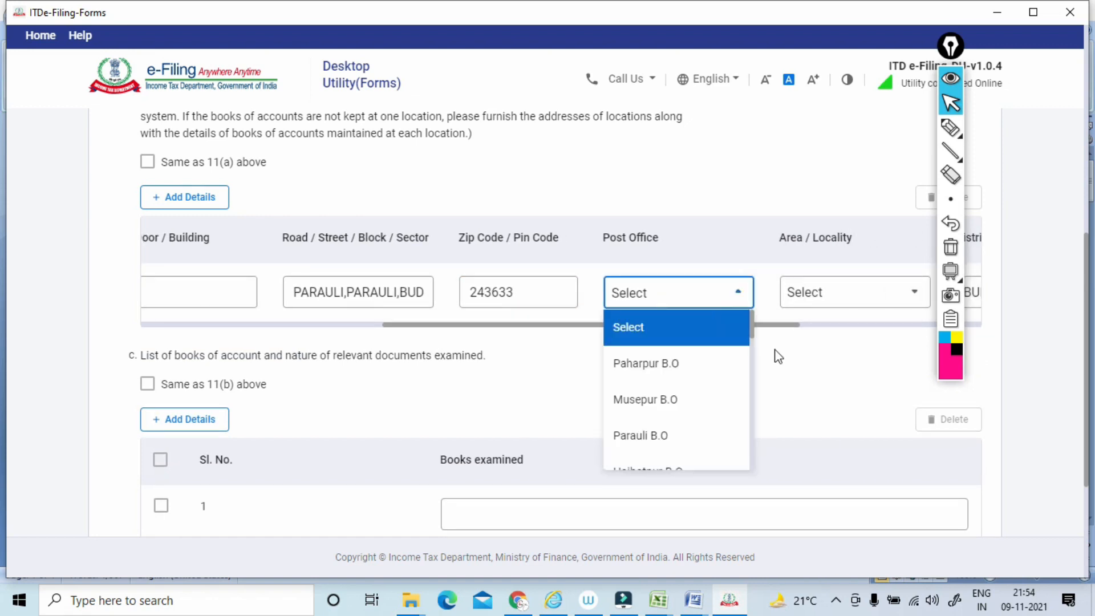
click(646, 438)
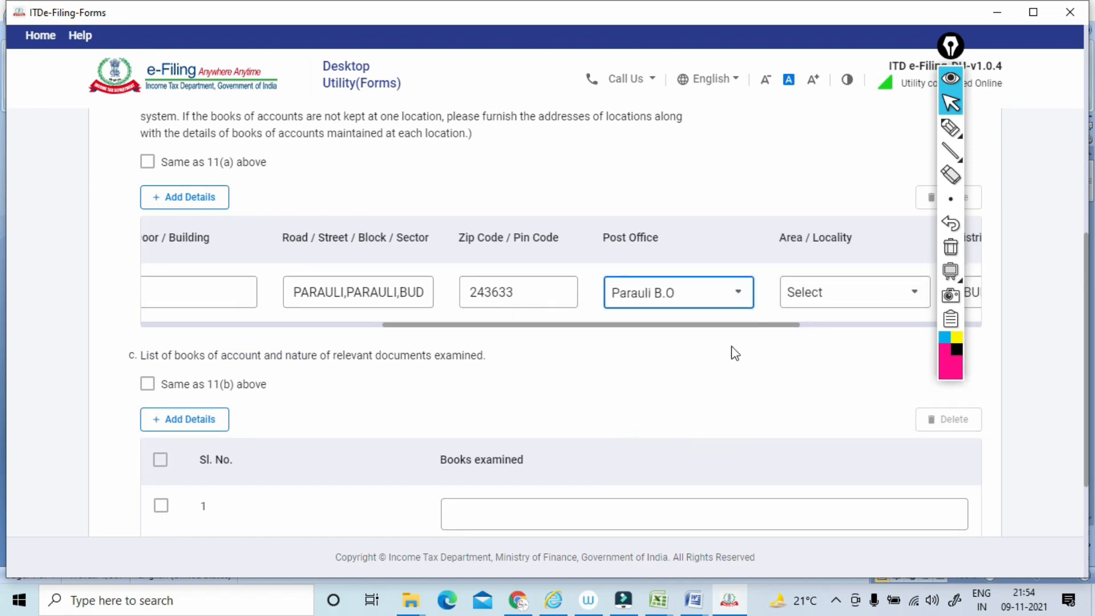
drag(716, 330, 833, 325)
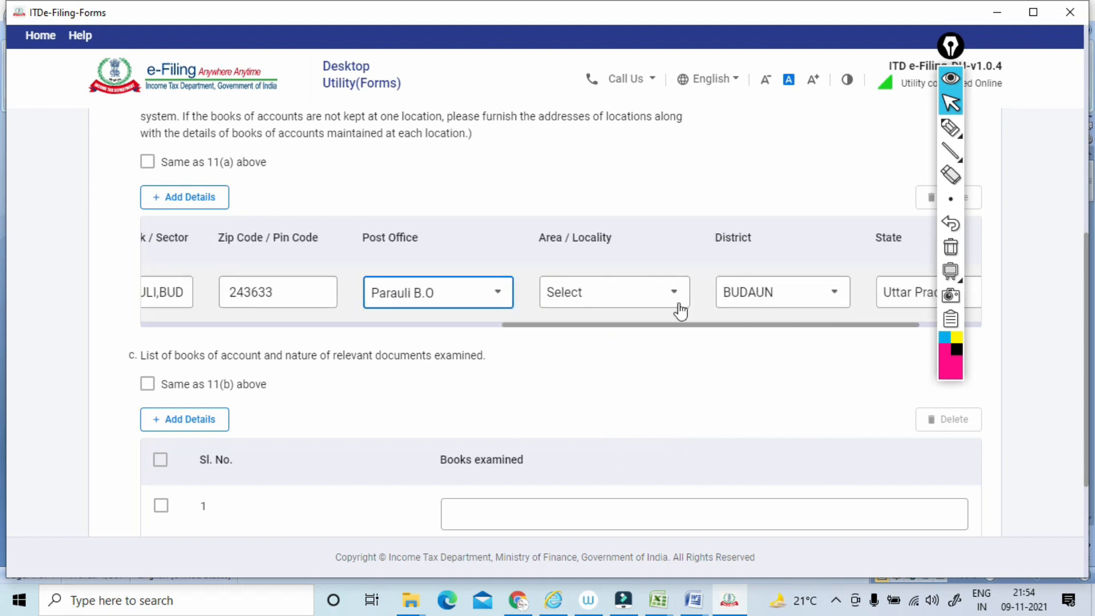
click(661, 305)
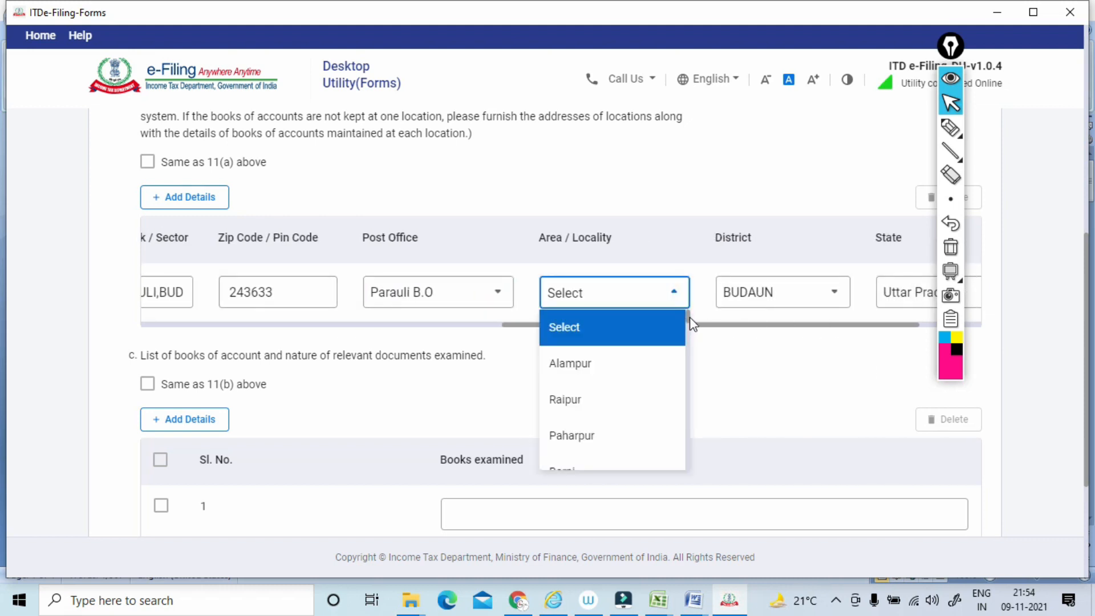
drag(690, 314, 692, 350)
drag(693, 315, 694, 336)
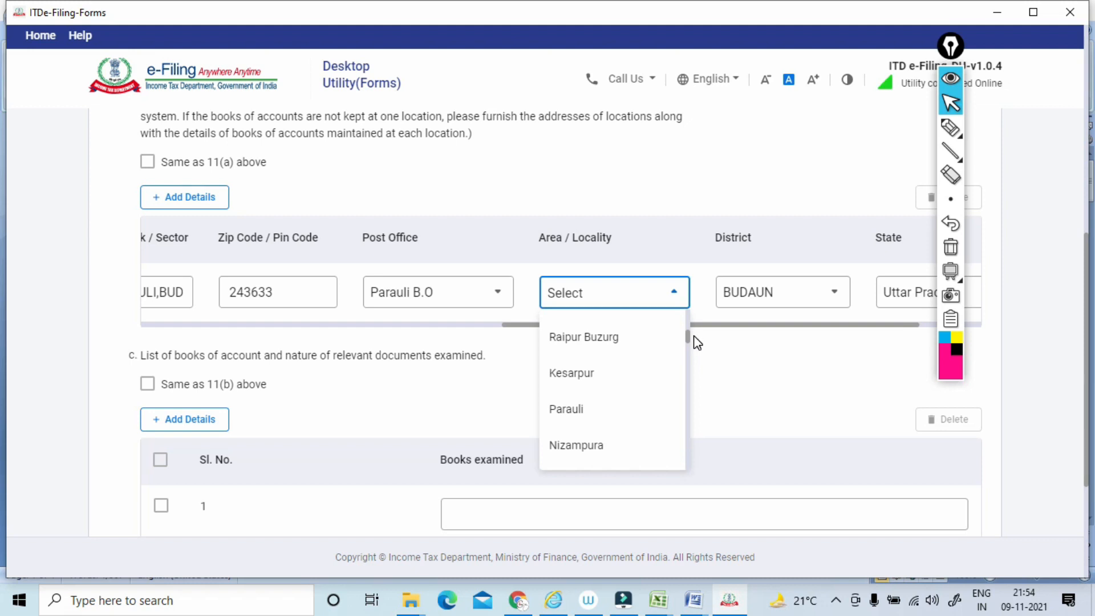
click(611, 410)
click(712, 360)
drag(693, 330, 772, 334)
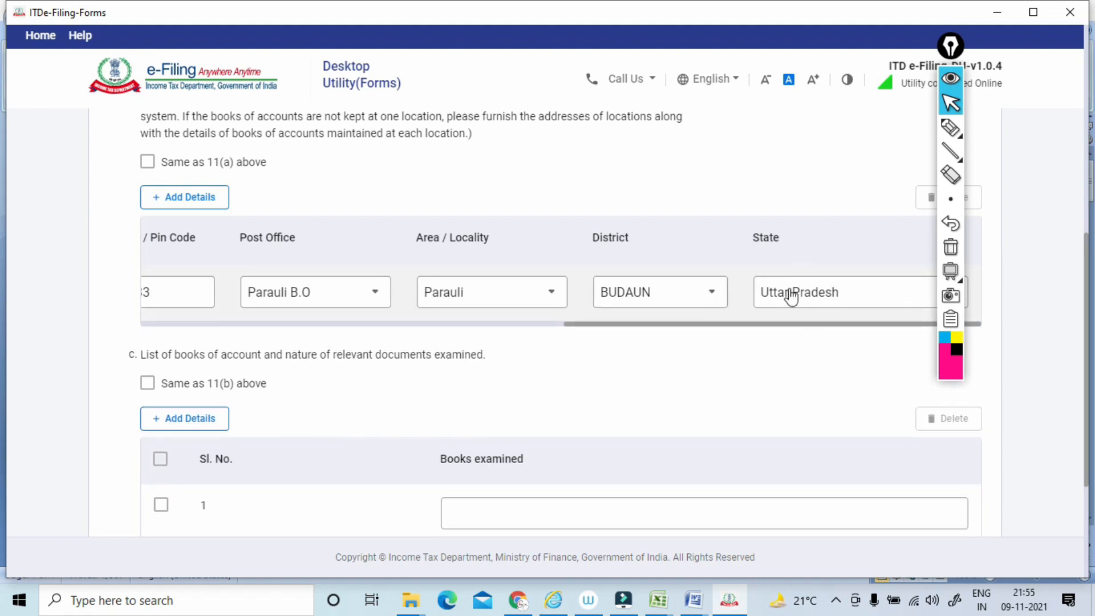
Add a second row to the clause 11(b) books maintained, naming it BANK LEDGER with country 91-India.
drag(653, 324, 216, 318)
click(194, 206)
click(317, 352)
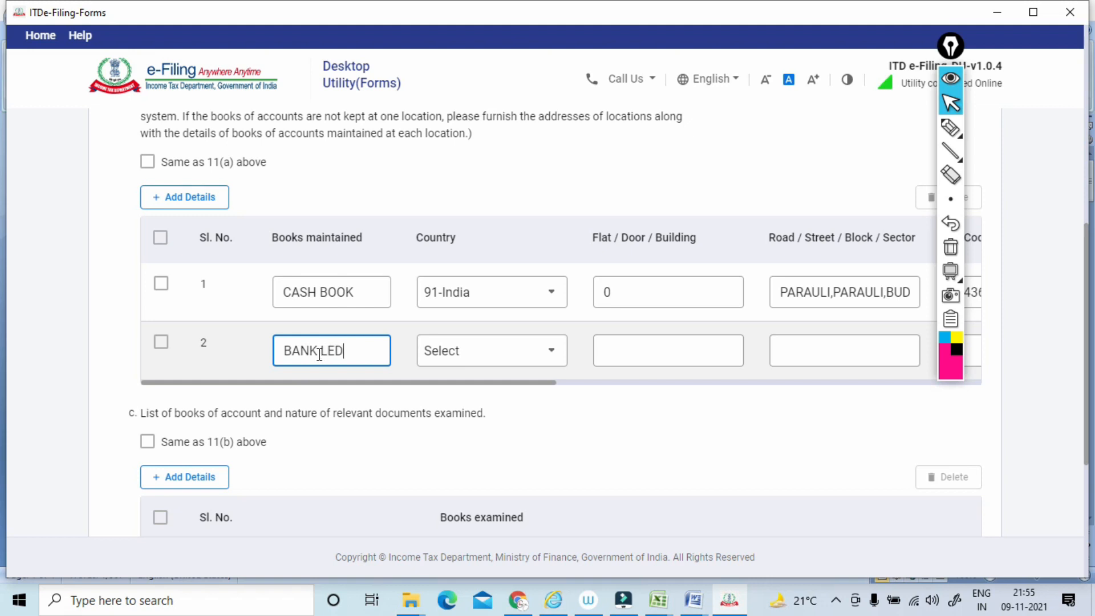
click(504, 360)
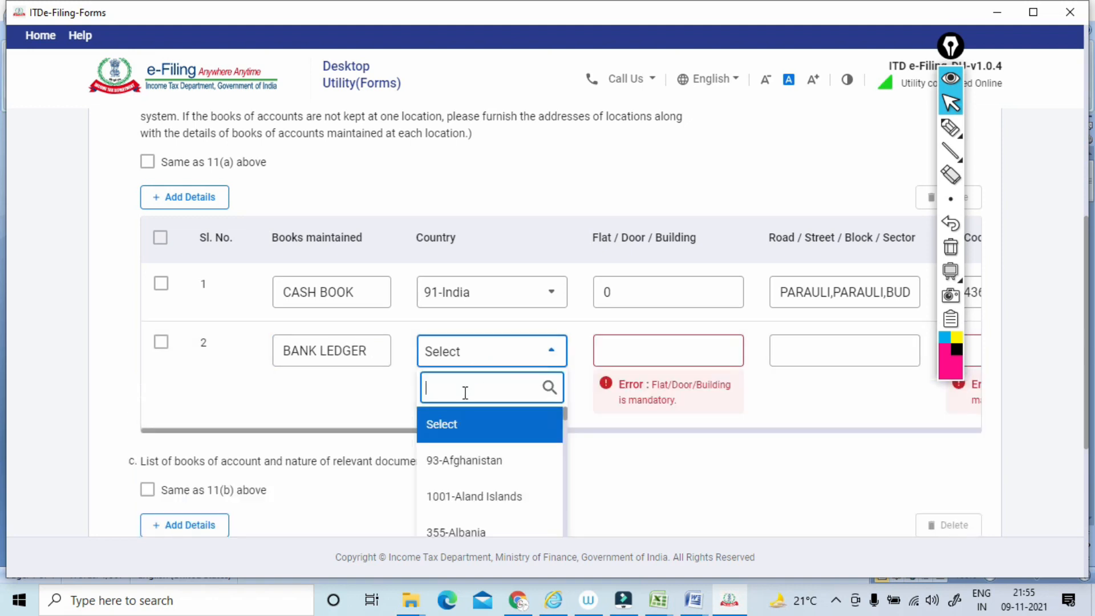
text(INDIA)
click(494, 479)
Fill in the bank ledger row's flat/door/building, road/street and pin code with the same address as the cash book row.
click(662, 348)
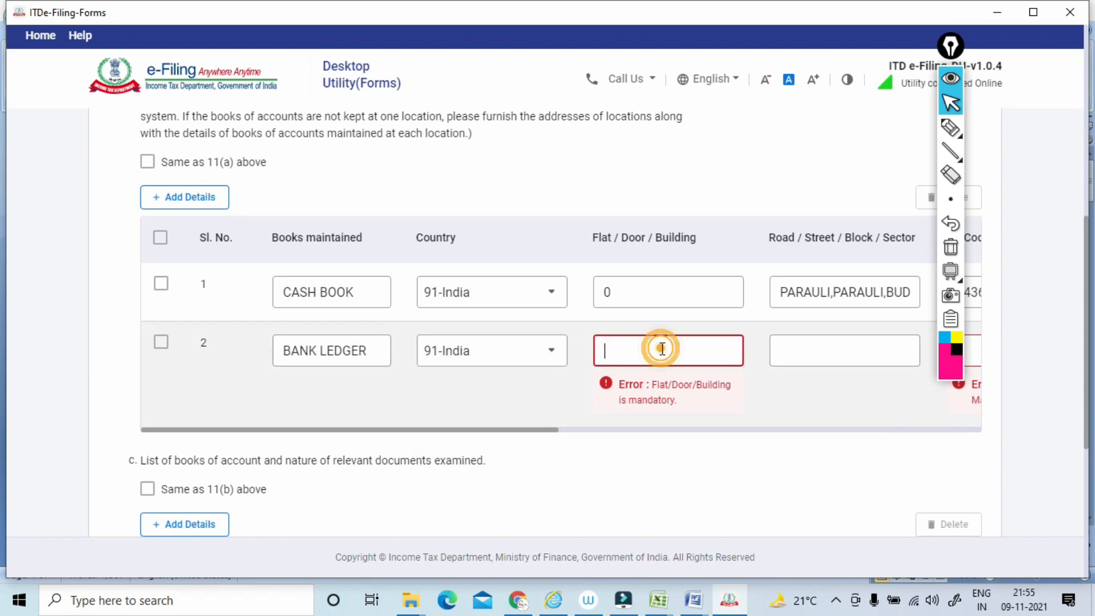
key(Tab)
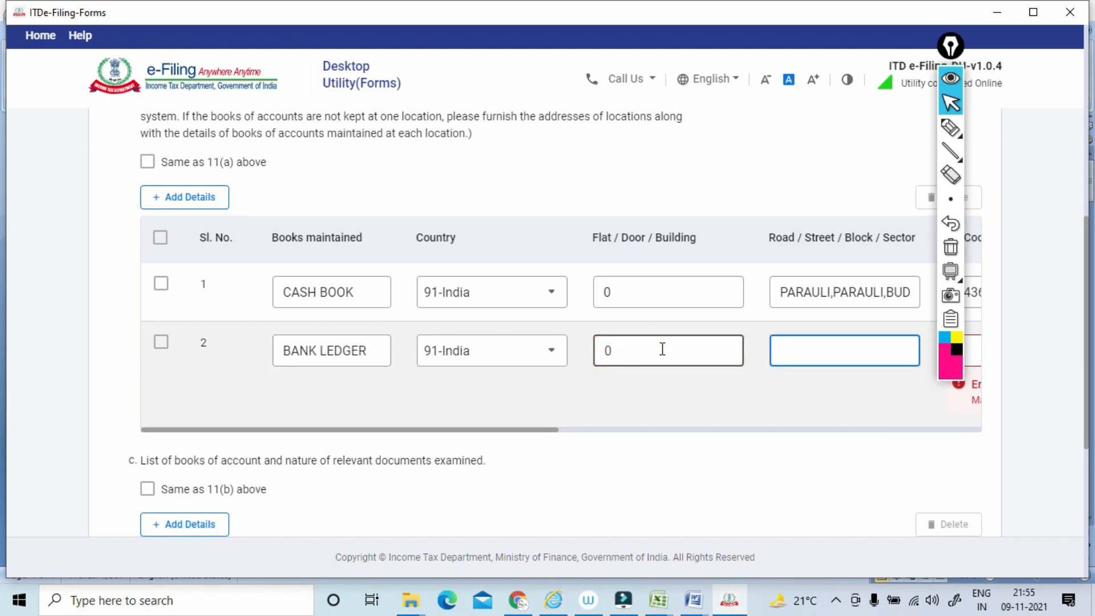
key(ctrl+v)
key(Tab)
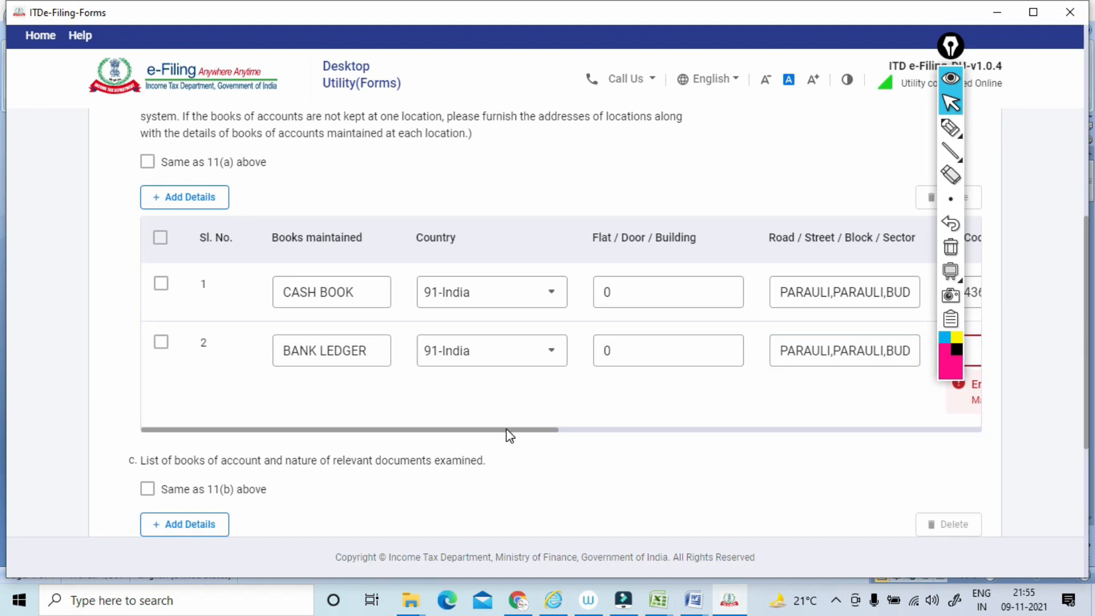
drag(505, 427, 693, 430)
drag(543, 430, 774, 422)
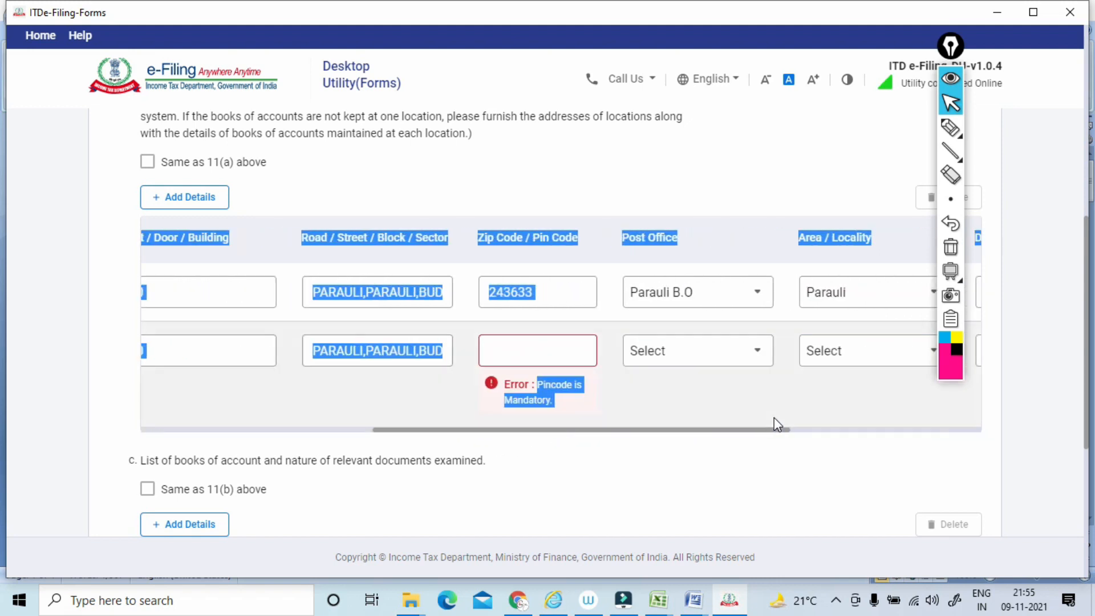
click(529, 358)
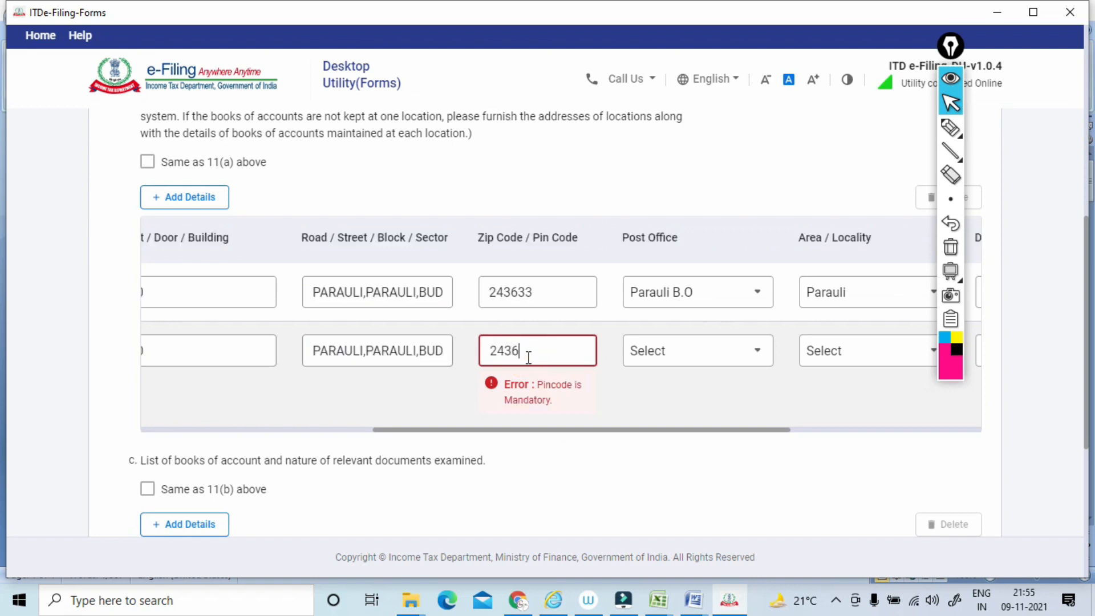
text(243633)
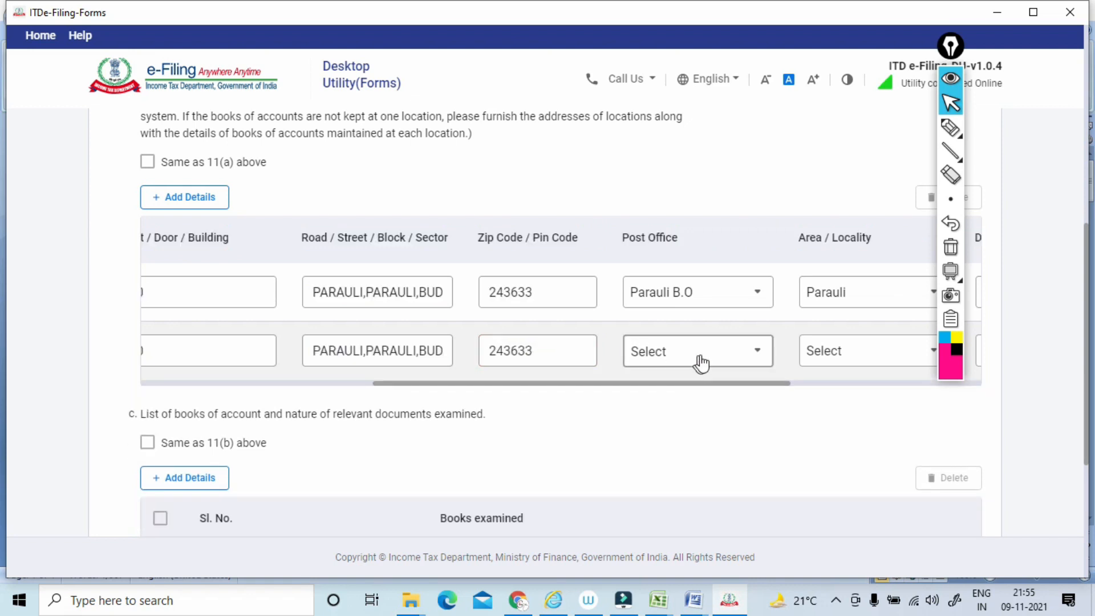
Select the bank ledger row's post office and area/locality to match the cash book row.
click(711, 361)
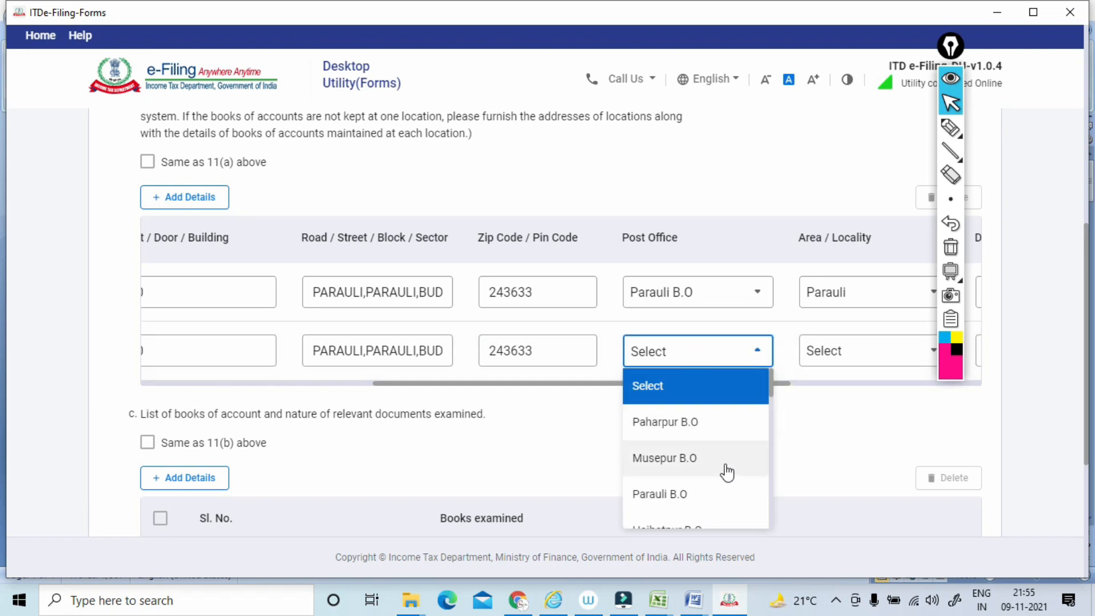
click(689, 496)
drag(669, 386, 831, 391)
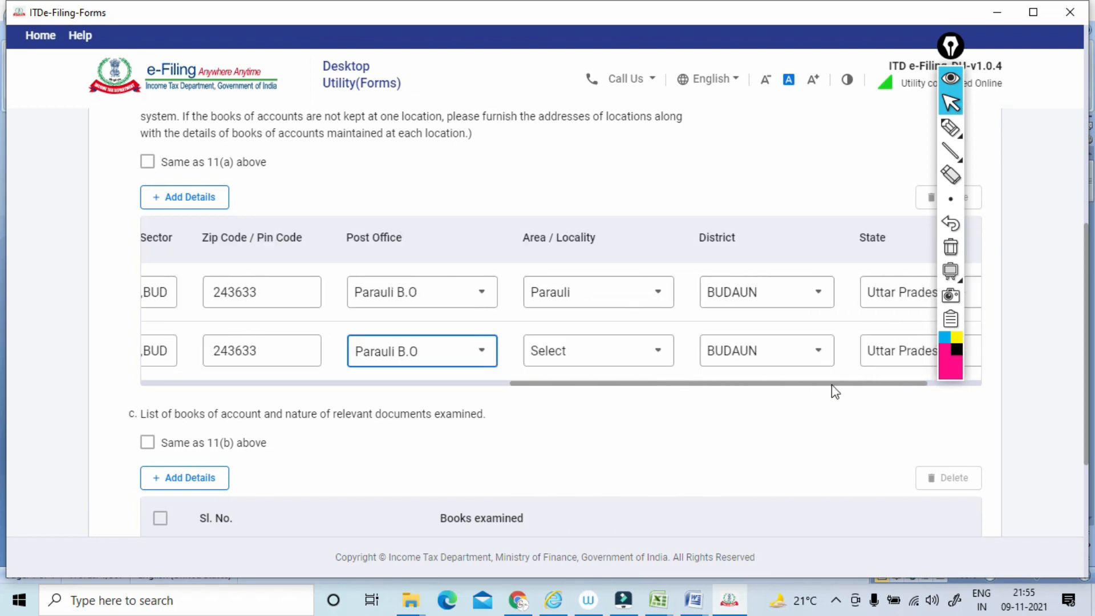
click(596, 351)
drag(616, 376, 616, 429)
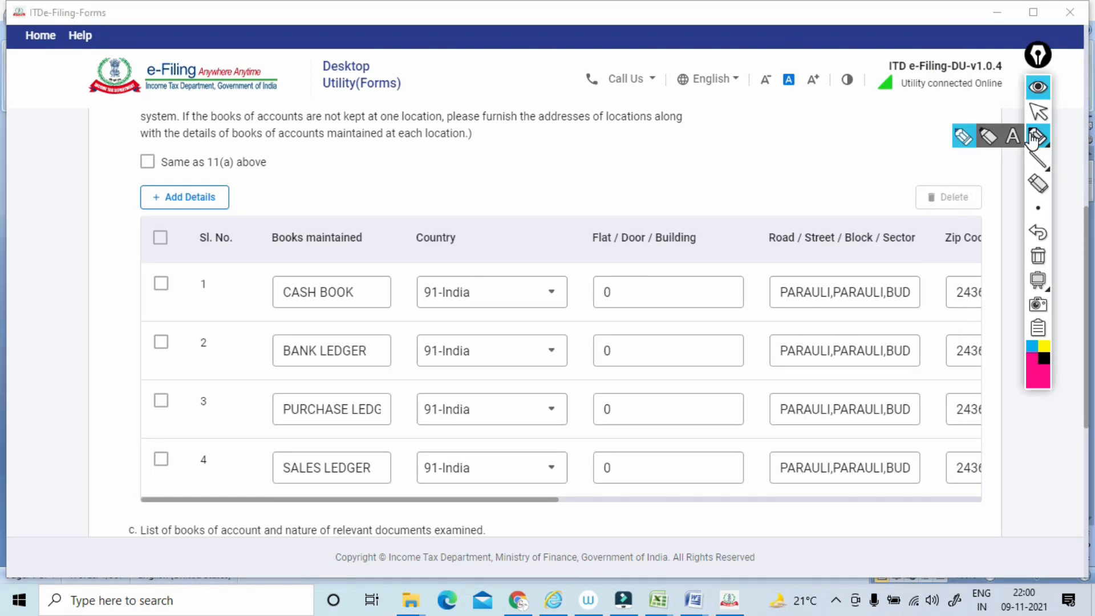
Mark the four book rows and their book name and address entries in clause 11(b) with the pen, and clear the annotations.
drag(105, 288, 139, 284)
drag(108, 344, 148, 338)
drag(117, 405, 158, 391)
drag(117, 468, 161, 443)
mouse_move(404, 267)
mouse_down()
mouse_move(285, 288)
mouse_move(385, 440)
mouse_move(373, 310)
mouse_up()
mouse_move(758, 282)
mouse_down()
mouse_move(481, 372)
mouse_move(730, 278)
mouse_up()
click(1037, 255)
click(1039, 114)
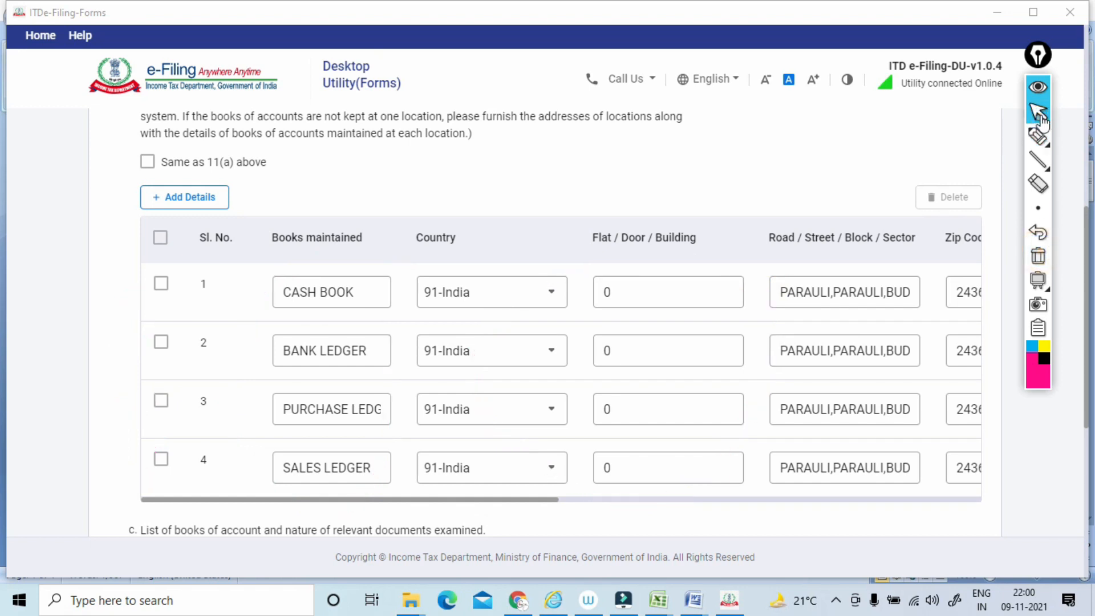
Underline the clause 11(c) text on books of account and relevant documents examined with the pen, and clear the annotation.
scroll(1042, 118, down, 4)
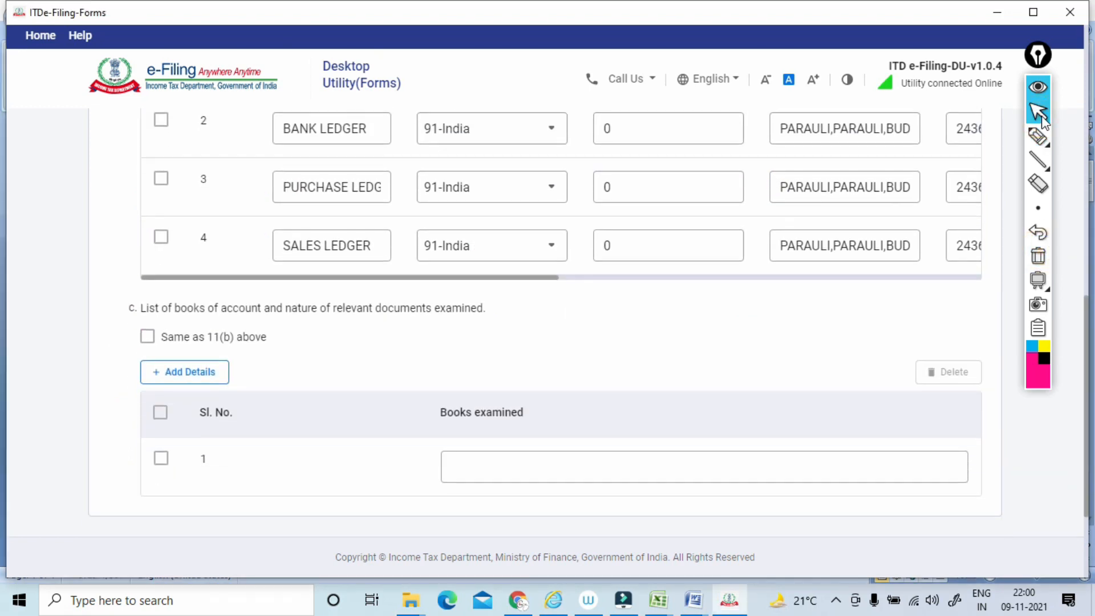
click(1038, 137)
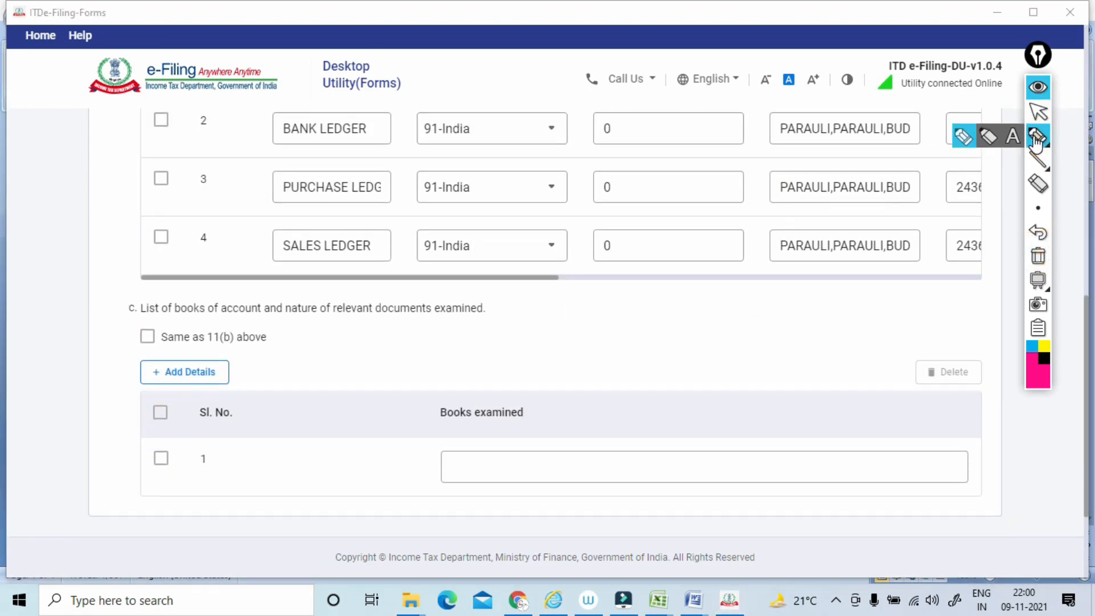
drag(130, 323, 485, 320)
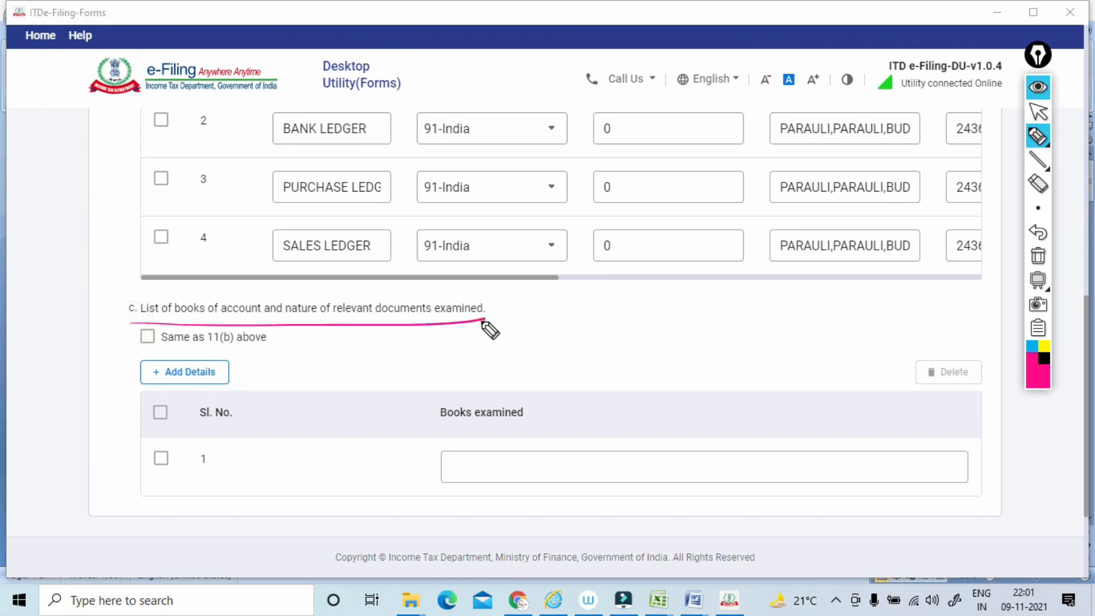
click(1038, 257)
click(1037, 112)
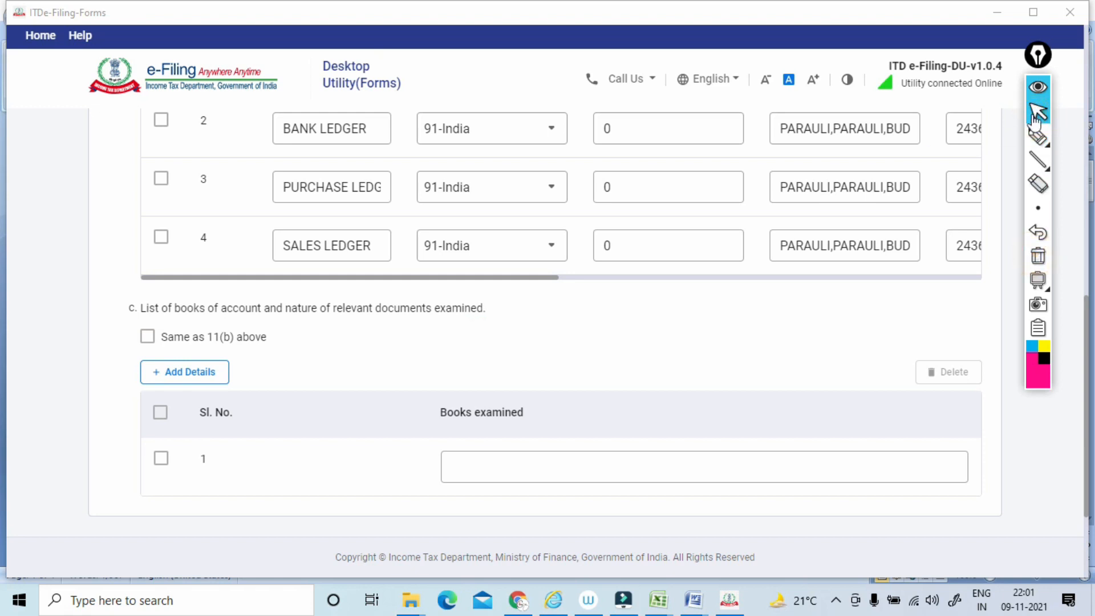
Set the books examined in clause 11(c) to be the same as 11(b) and save Clause 11.
key(space)
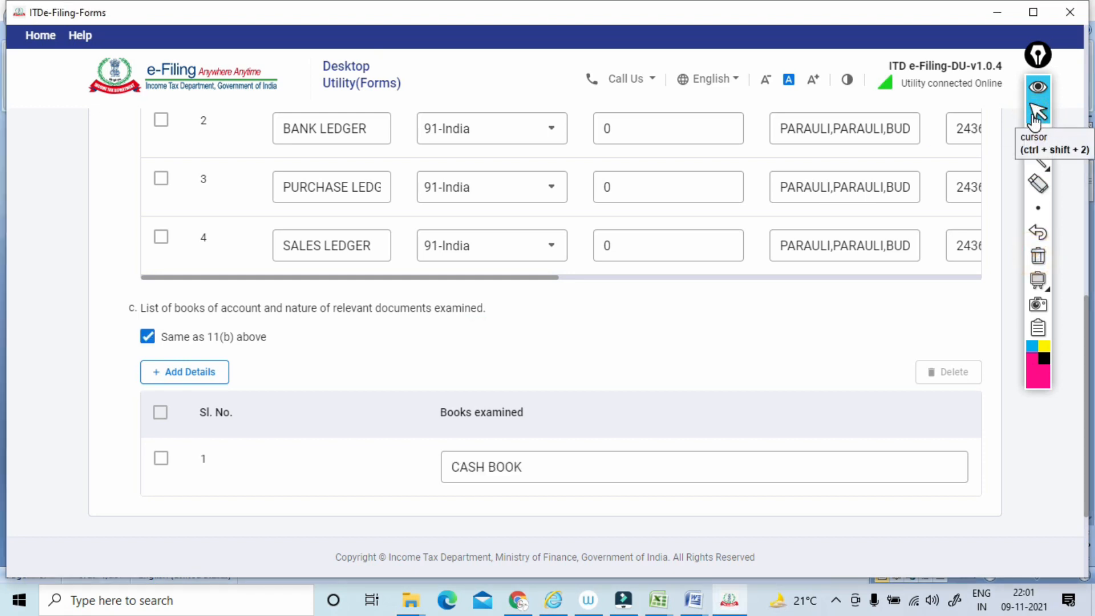
scroll(1035, 121, down, 6)
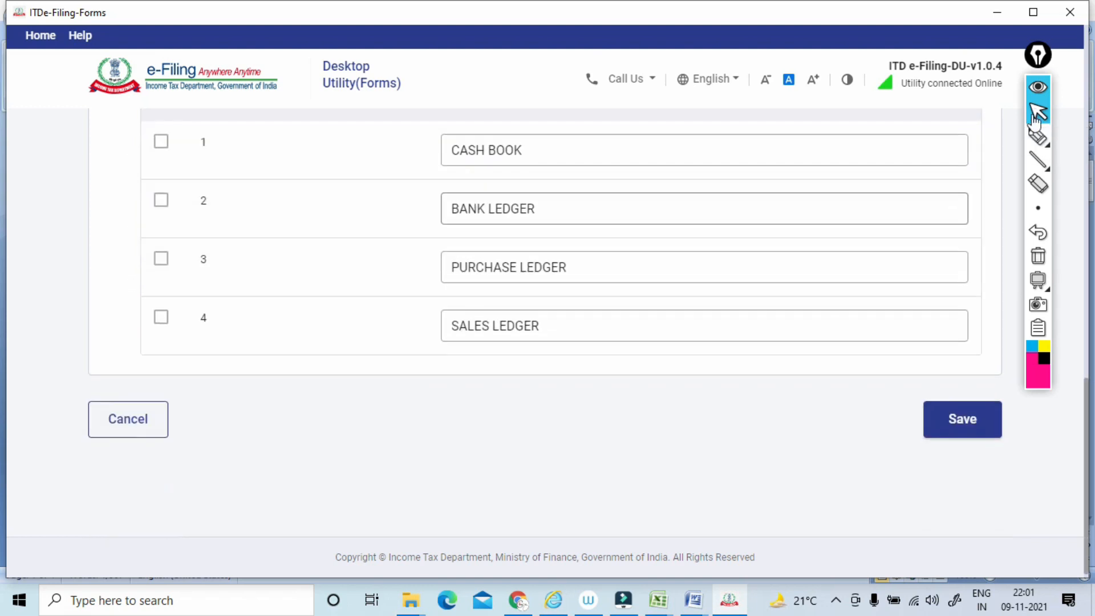
click(963, 420)
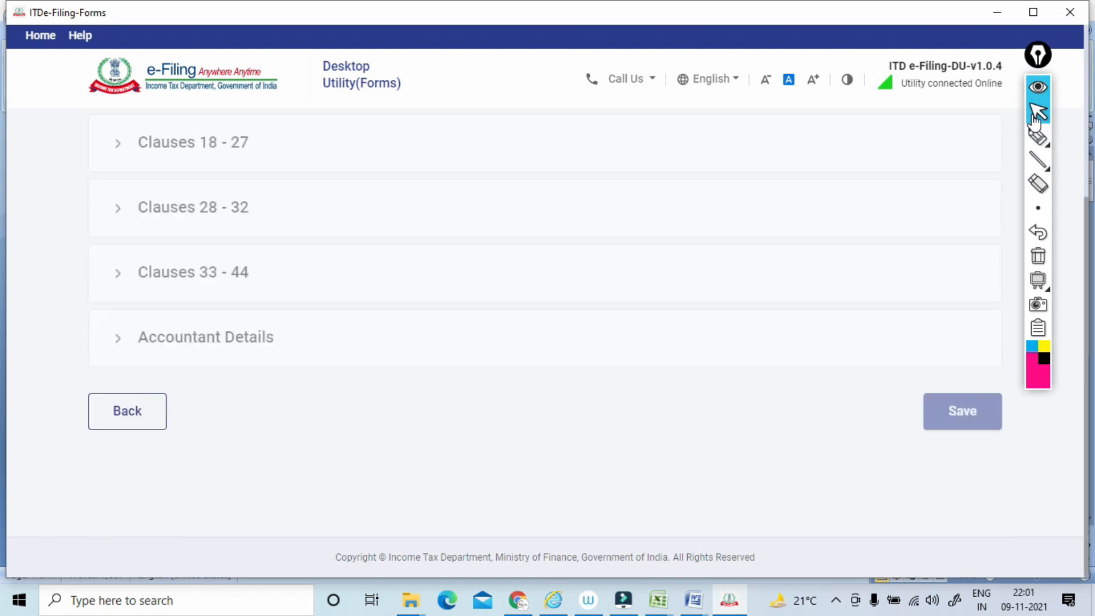
Open Clause 12 from the Clauses 9 - 17 group of Form 3CD.
scroll(545, 322, down, 2)
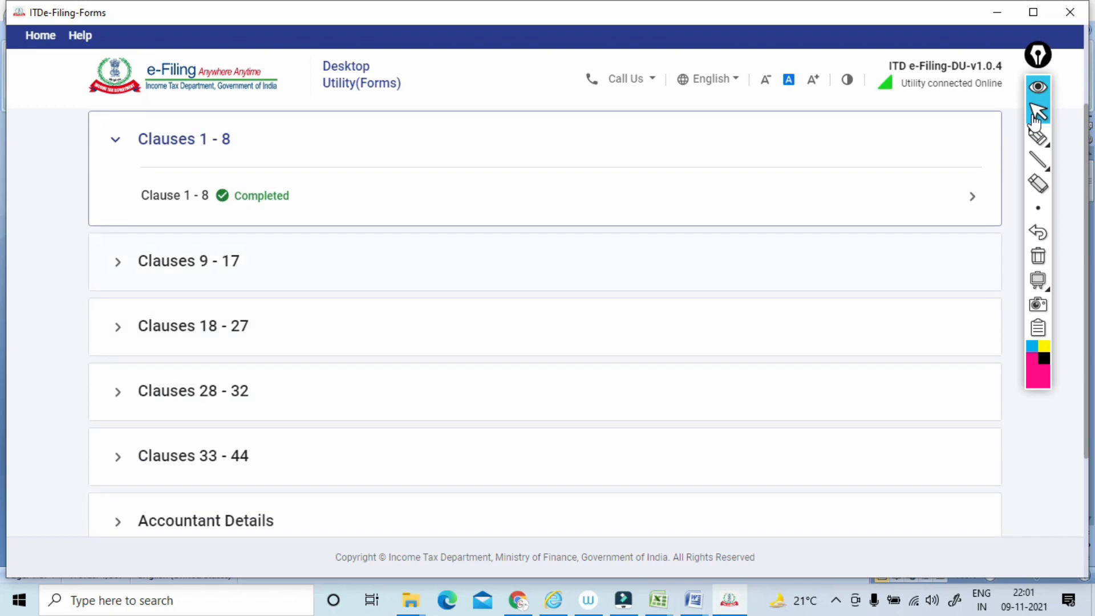
click(189, 261)
scroll(544, 322, down, 1)
scroll(544, 322, down, 1)
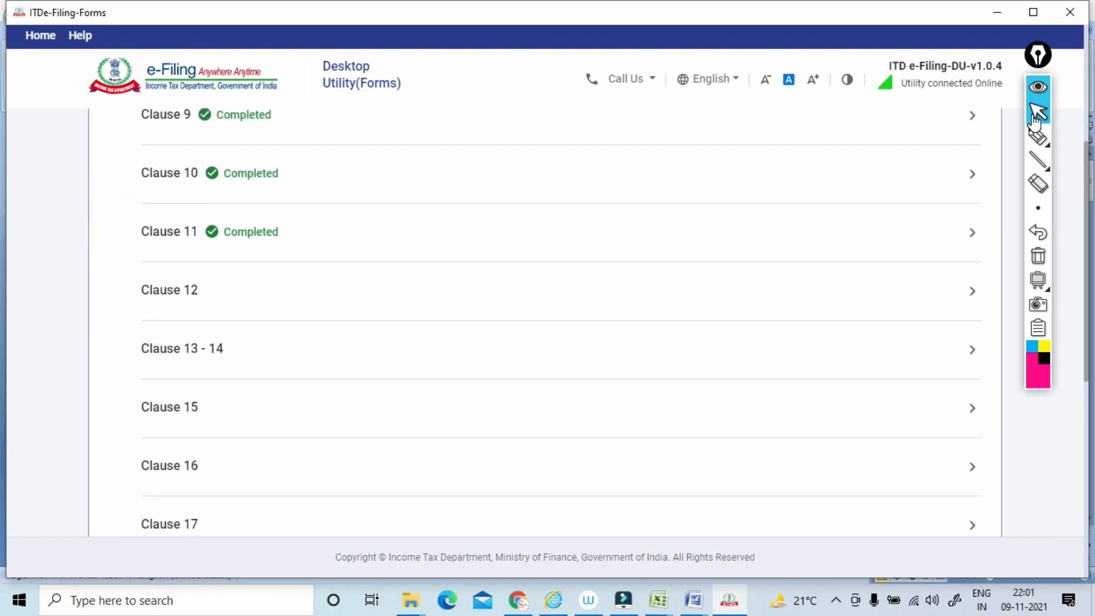
click(169, 290)
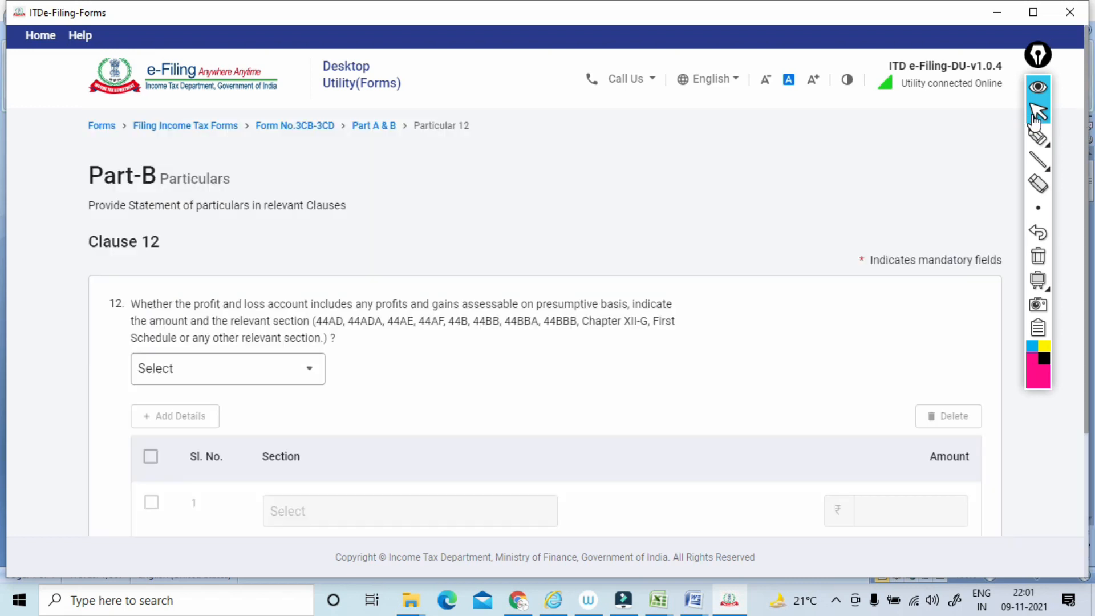
Underline the clause 12 question on presumptive-basis profits with the pen and box the listed sections from 44AD to 44BBB.
click(1035, 137)
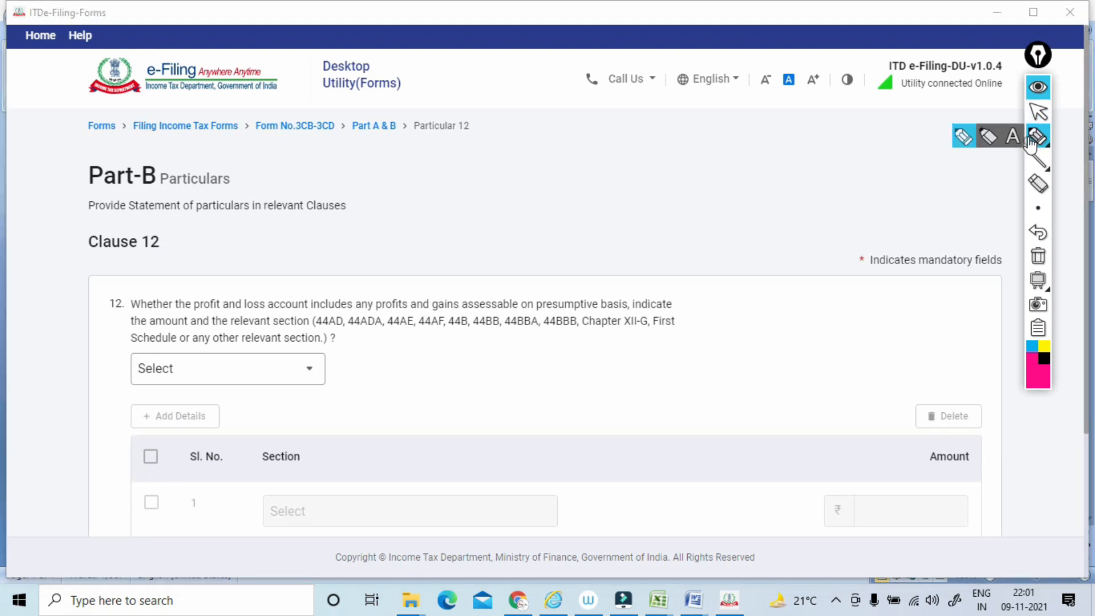
mouse_move(118, 290)
mouse_down()
mouse_move(194, 311)
mouse_move(310, 311)
mouse_up()
drag(287, 241, 331, 227)
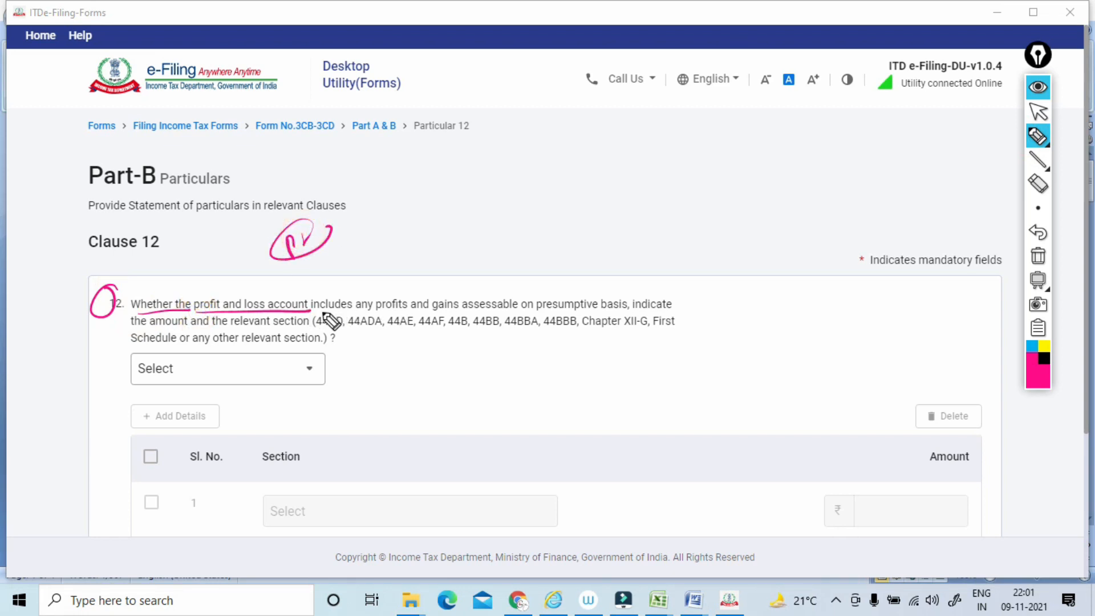
drag(311, 311, 625, 312)
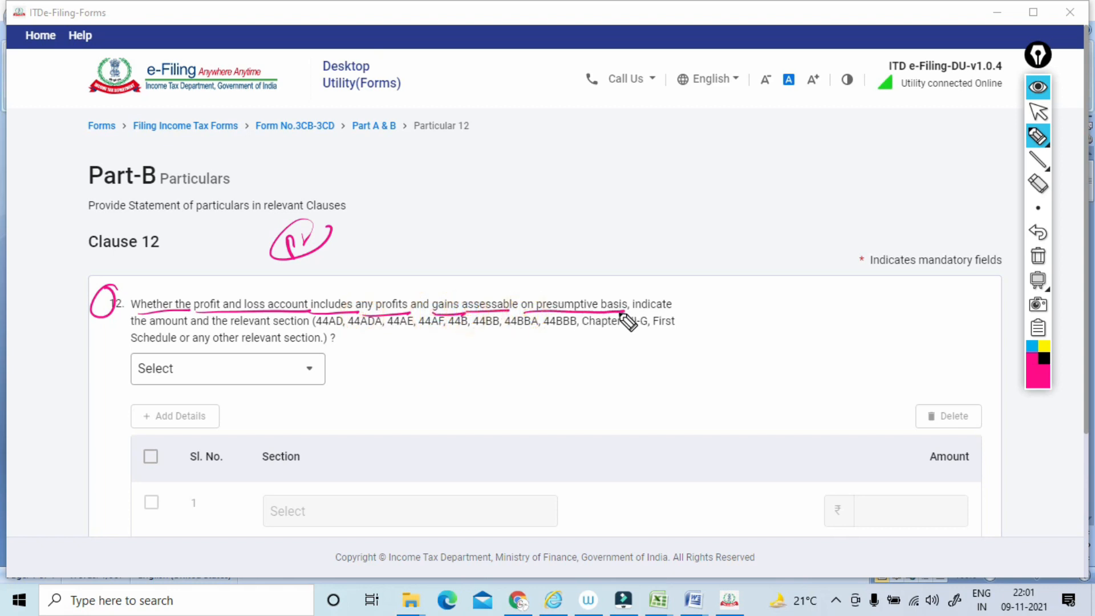
drag(305, 329, 584, 329)
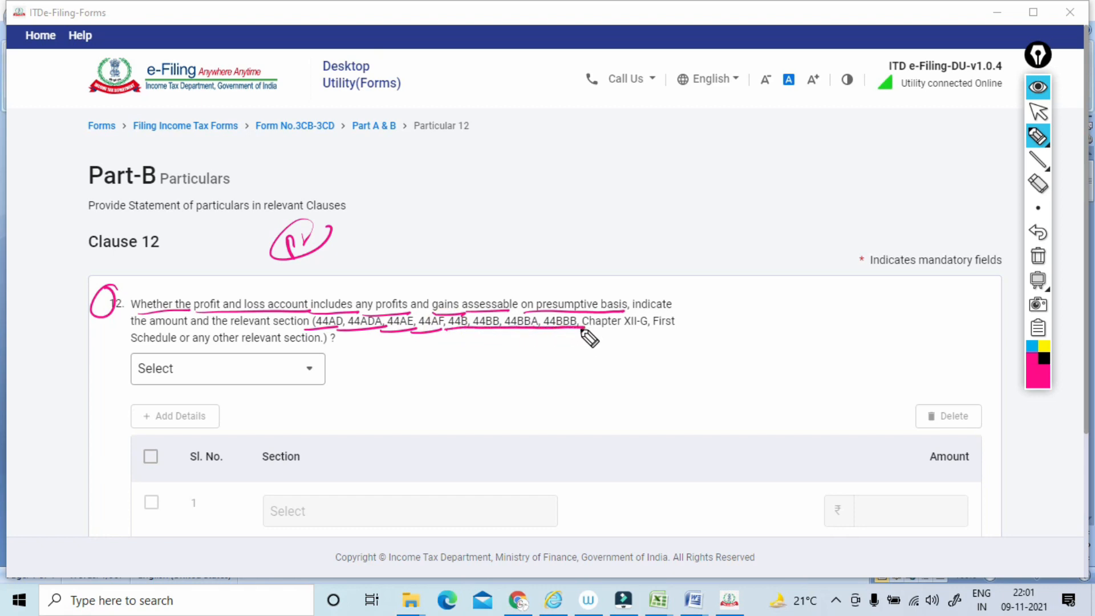
drag(361, 295, 411, 266)
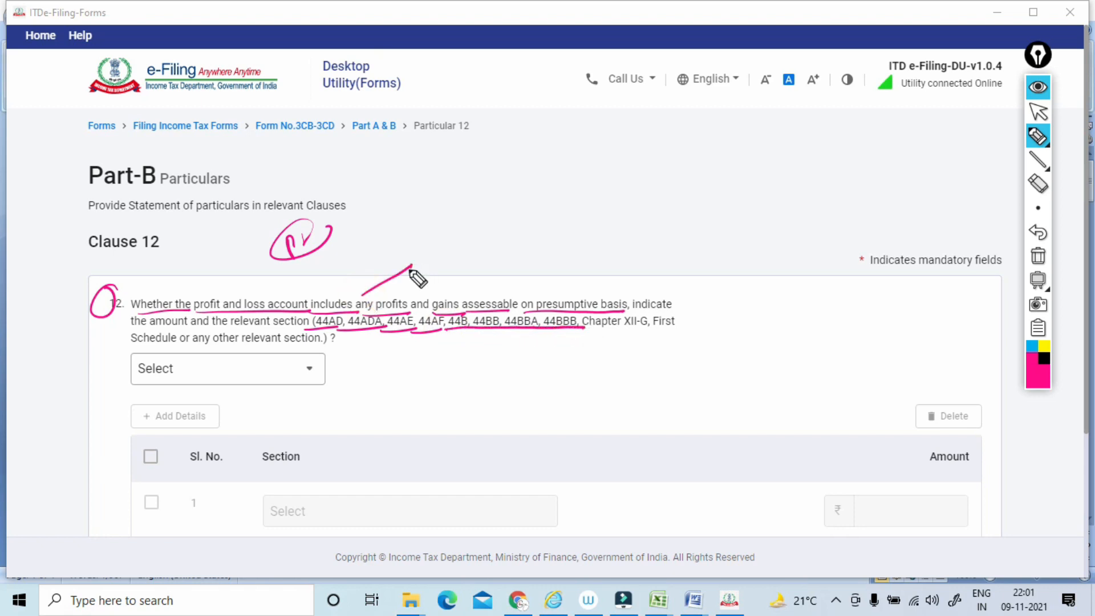
mouse_move(312, 321)
mouse_down()
mouse_move(631, 318)
mouse_move(559, 339)
mouse_up()
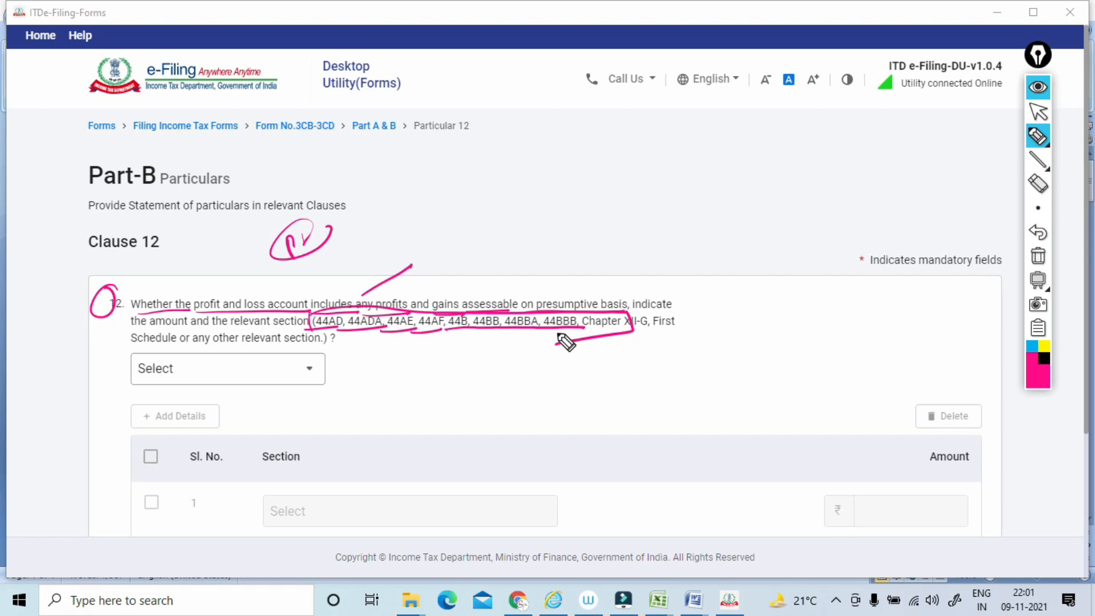
Sketch a linked 44AD example above the clause 12 question with the pen, and clear the annotations.
mouse_move(410, 267)
mouse_down()
mouse_move(442, 232)
mouse_move(496, 207)
mouse_up()
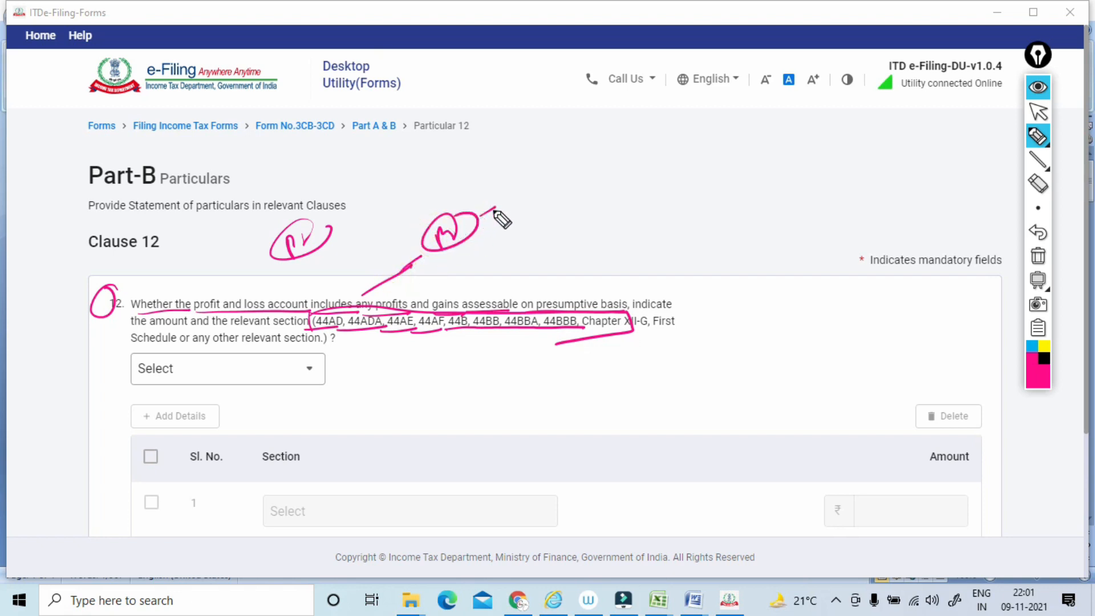
mouse_move(309, 318)
mouse_down()
mouse_move(626, 312)
mouse_move(496, 349)
mouse_move(460, 345)
mouse_up()
drag(442, 294, 470, 278)
mouse_move(502, 238)
mouse_down()
mouse_move(513, 251)
mouse_move(529, 247)
mouse_move(547, 226)
mouse_move(555, 239)
mouse_up()
mouse_move(489, 260)
mouse_down()
mouse_move(570, 195)
mouse_move(504, 261)
mouse_up()
mouse_move(576, 215)
mouse_down()
mouse_move(758, 147)
mouse_move(745, 171)
mouse_up()
mouse_move(697, 202)
mouse_down()
mouse_move(698, 223)
mouse_move(713, 176)
mouse_move(796, 176)
mouse_move(797, 161)
mouse_up()
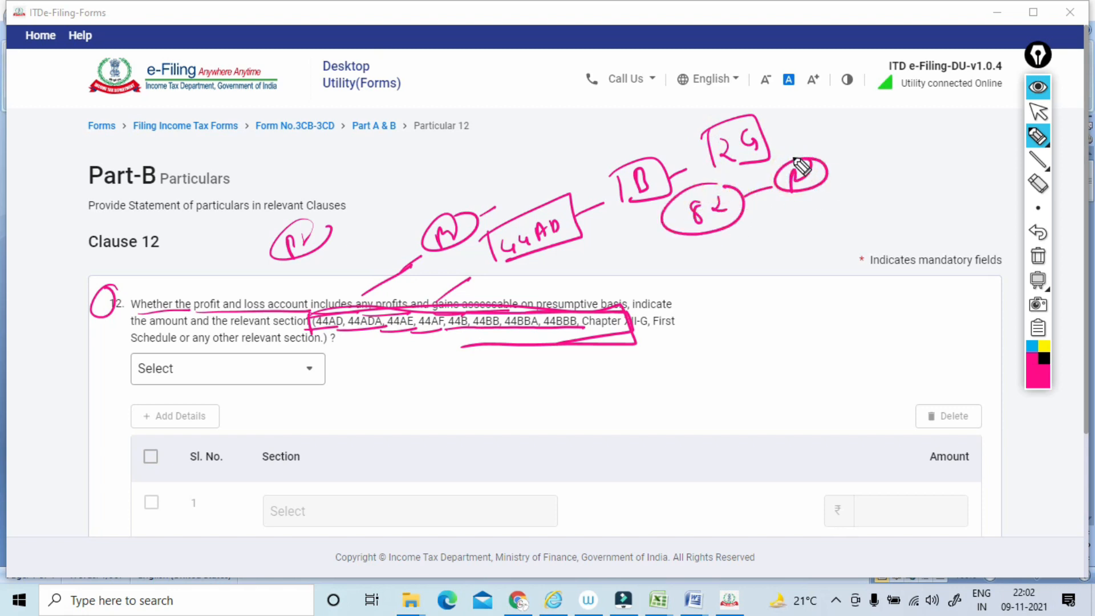
mouse_move(503, 236)
mouse_down()
mouse_move(495, 239)
mouse_move(542, 216)
mouse_move(579, 245)
mouse_move(502, 261)
mouse_up()
mouse_move(622, 255)
mouse_down()
mouse_move(728, 276)
mouse_move(583, 306)
mouse_up()
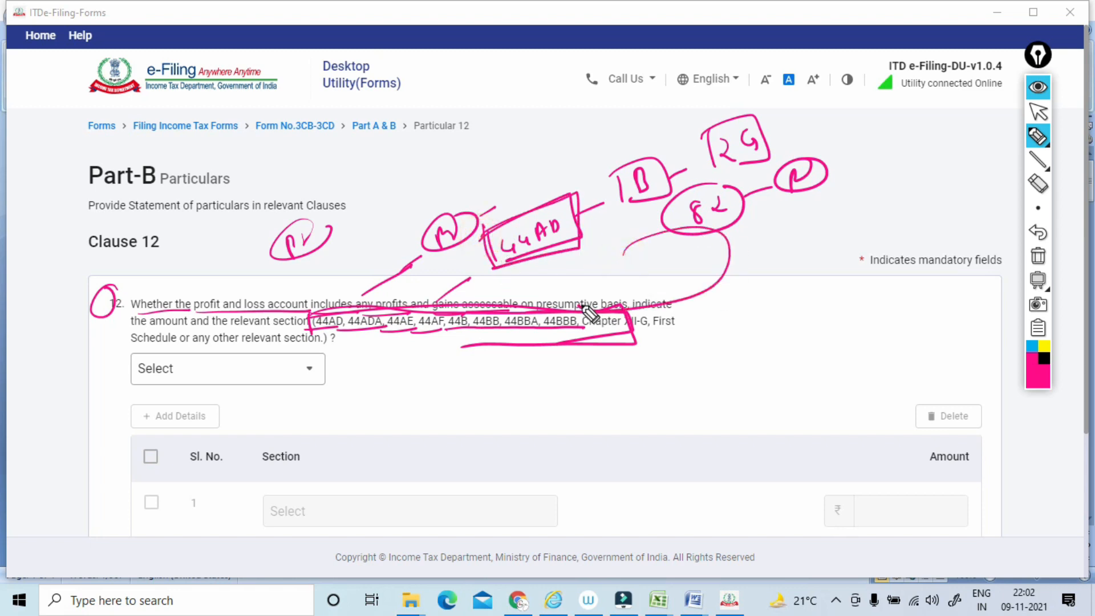
click(1038, 255)
click(1038, 112)
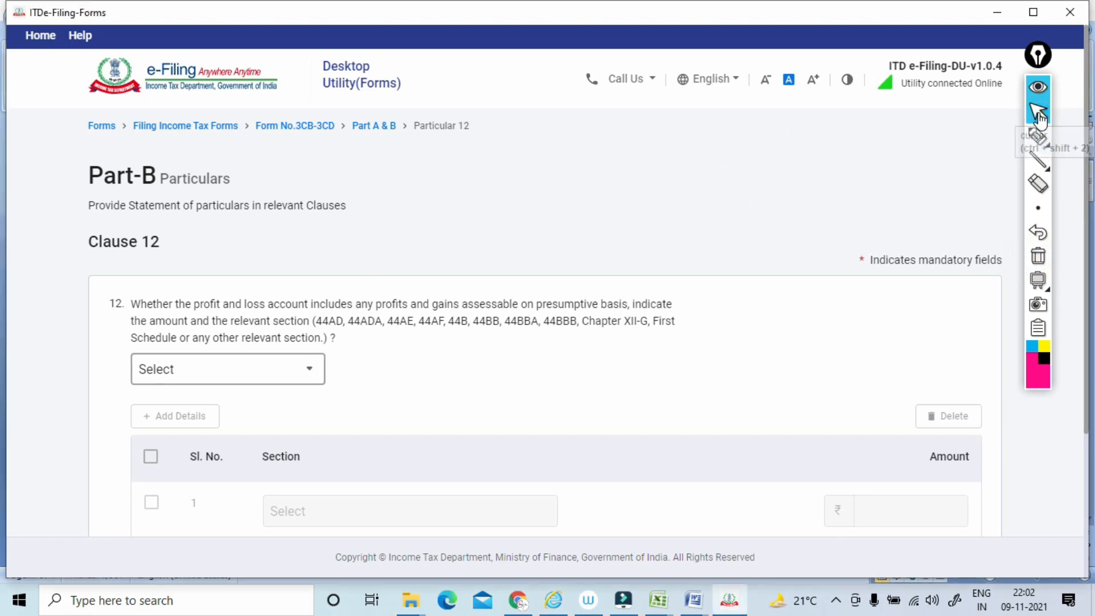
Answer No to the clause 12 question on presumptive-basis profits and save the clause.
click(228, 369)
click(147, 475)
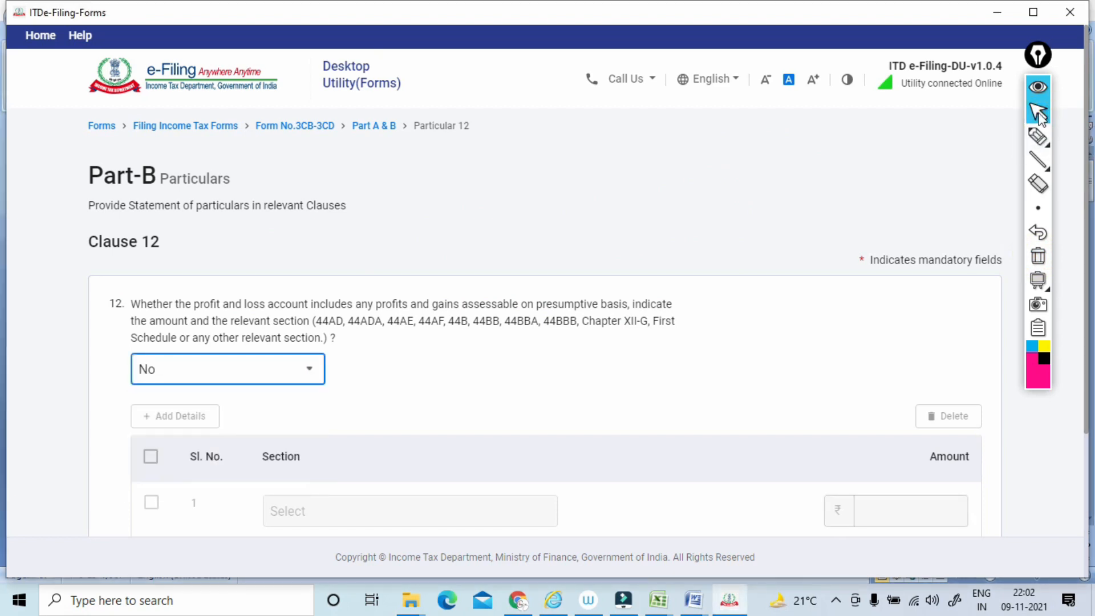
scroll(228, 400, down, 1)
scroll(570, 399, down, 1)
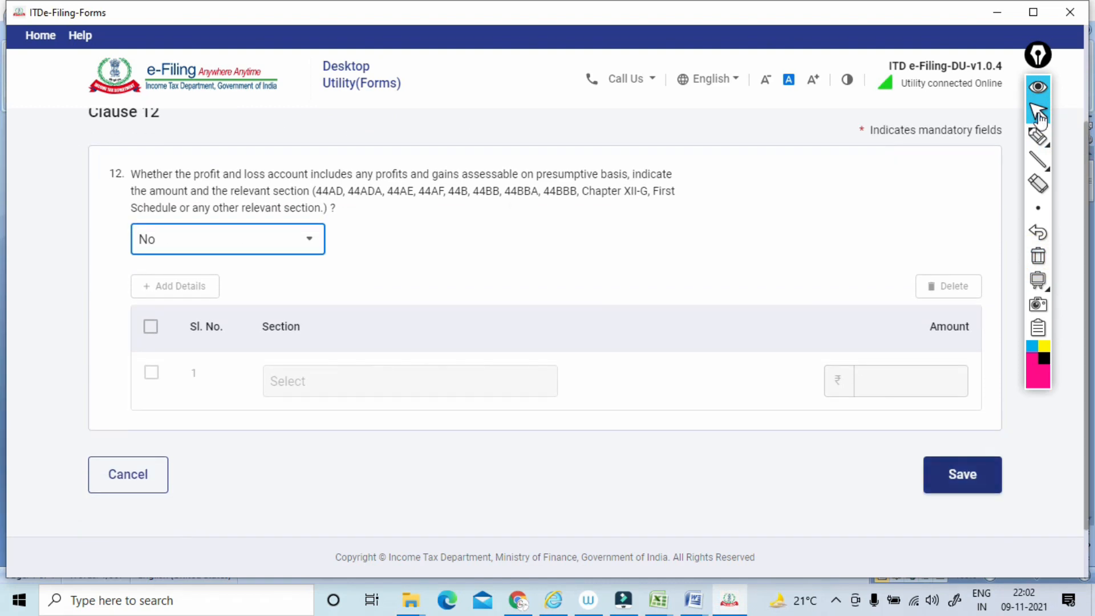
click(962, 473)
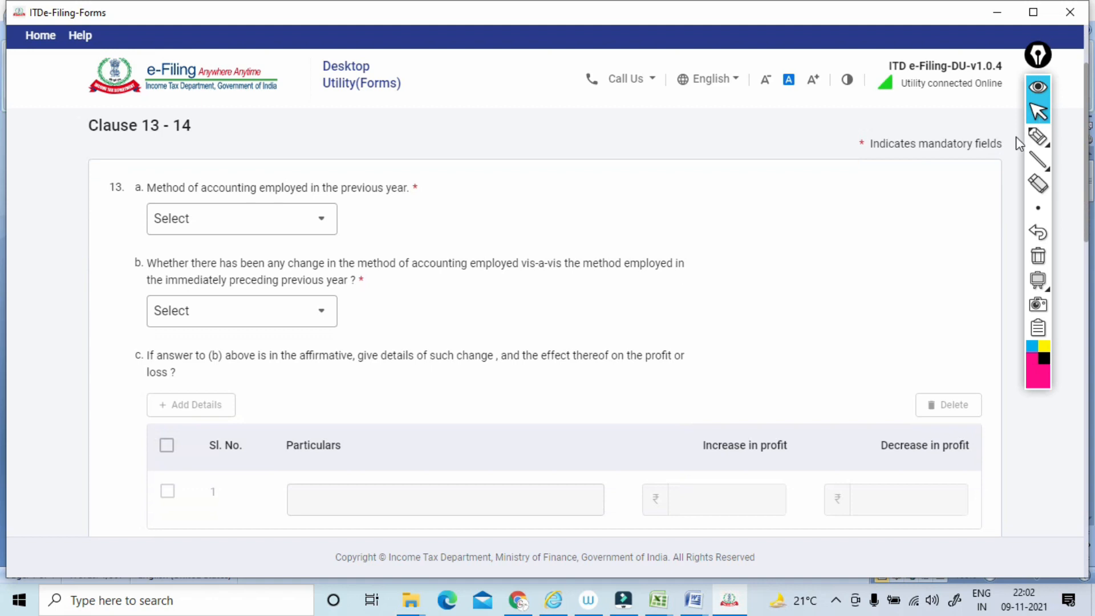
Circle the clause 13 number with the pen, and clear the annotation.
click(1038, 137)
mouse_move(123, 201)
mouse_down()
mouse_move(433, 195)
mouse_move(109, 205)
mouse_up()
click(1037, 257)
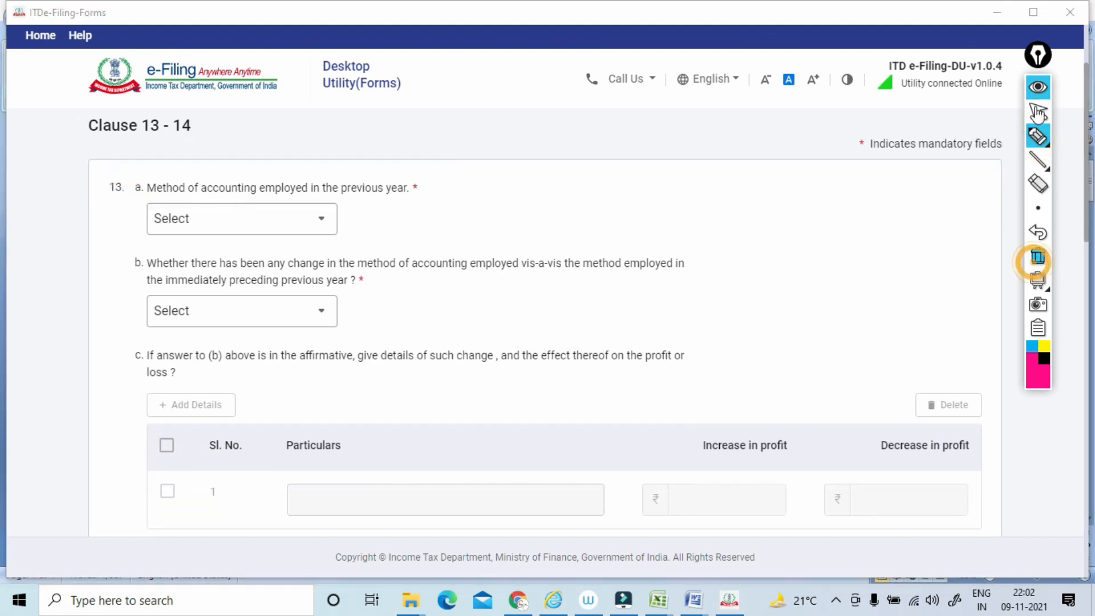
click(1038, 114)
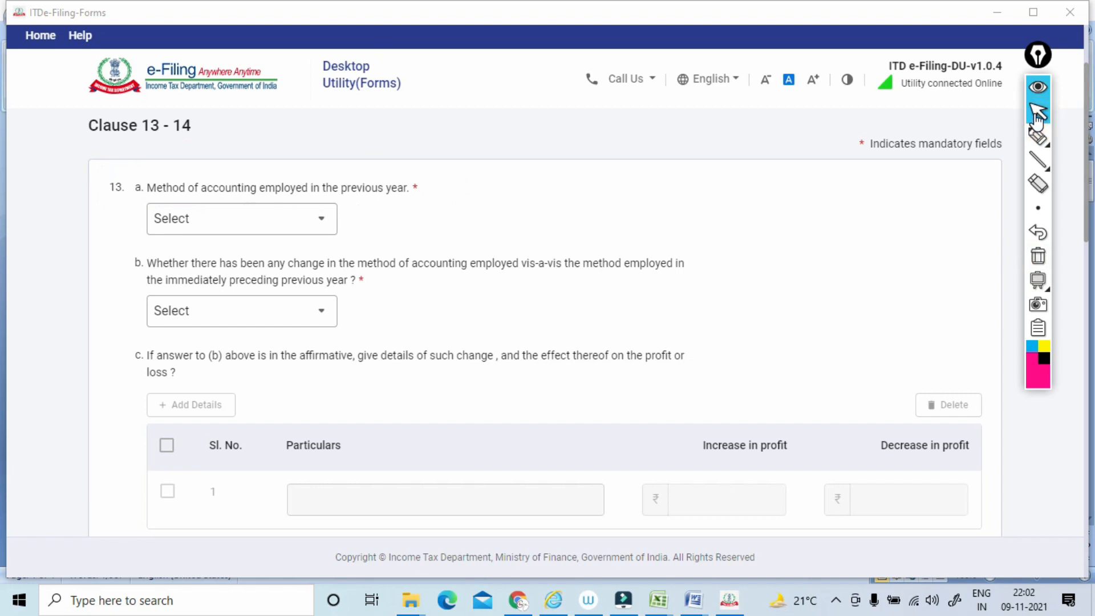
Set the clause 13(a) accounting method to Mercantile system and answer No to the change of method in 13(b).
click(241, 219)
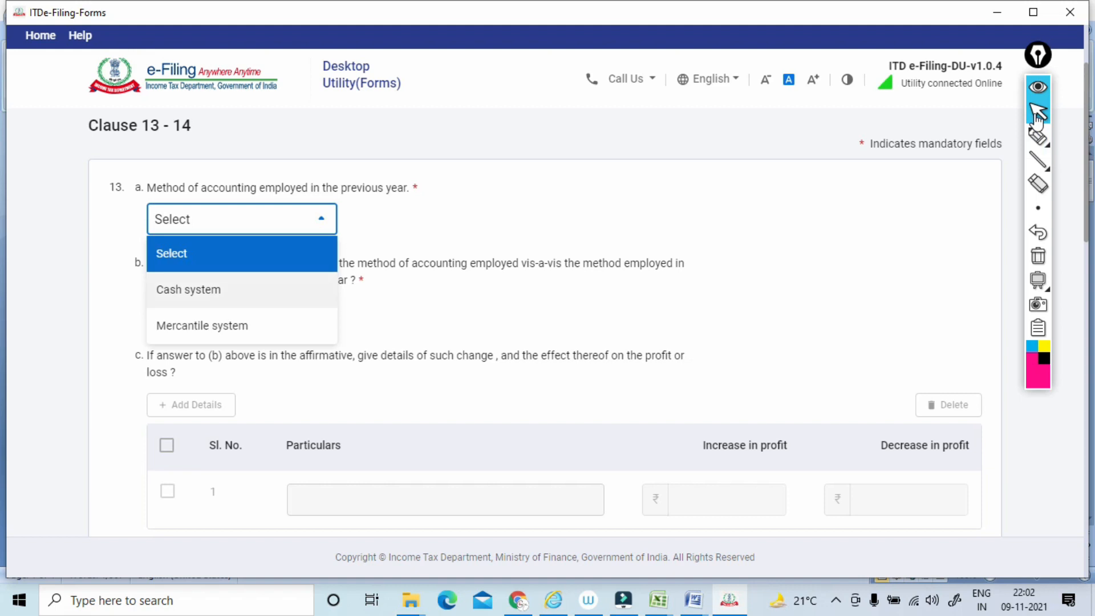
click(201, 325)
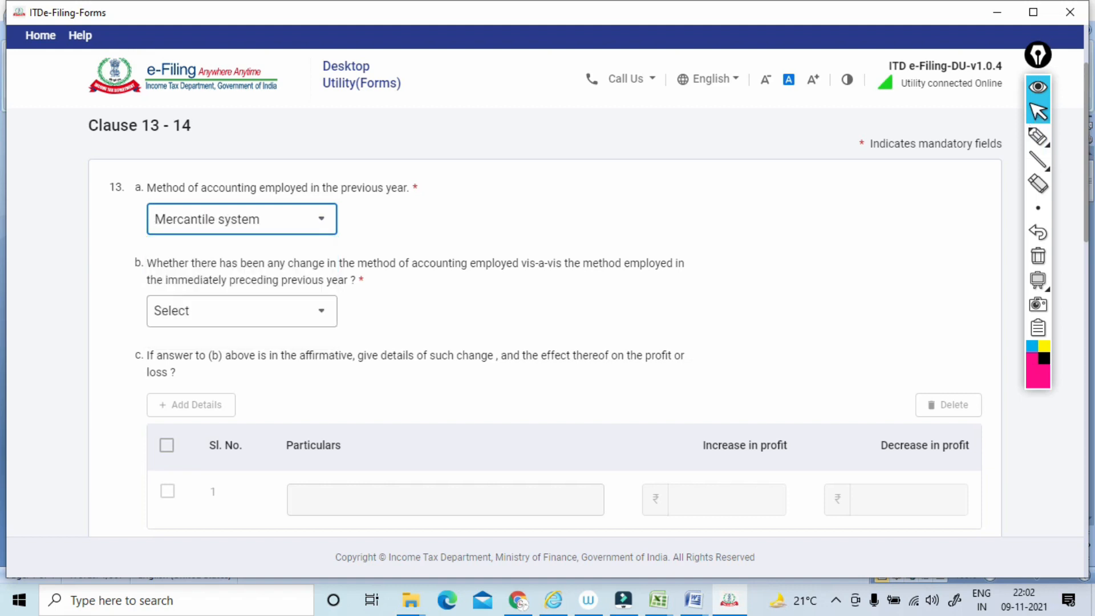
scroll(545, 319, down, 2)
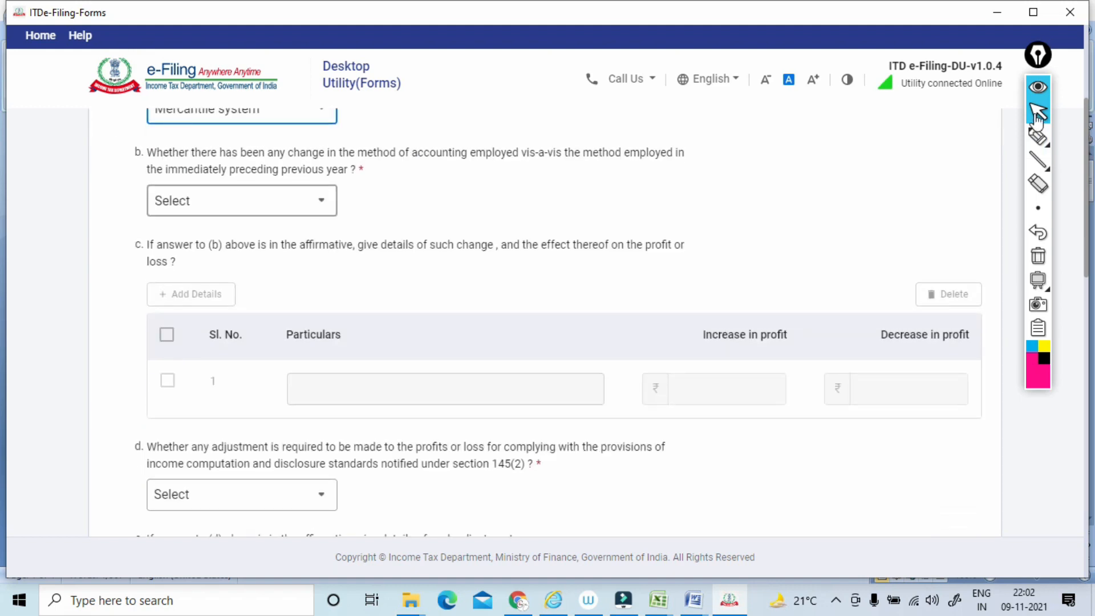
click(241, 200)
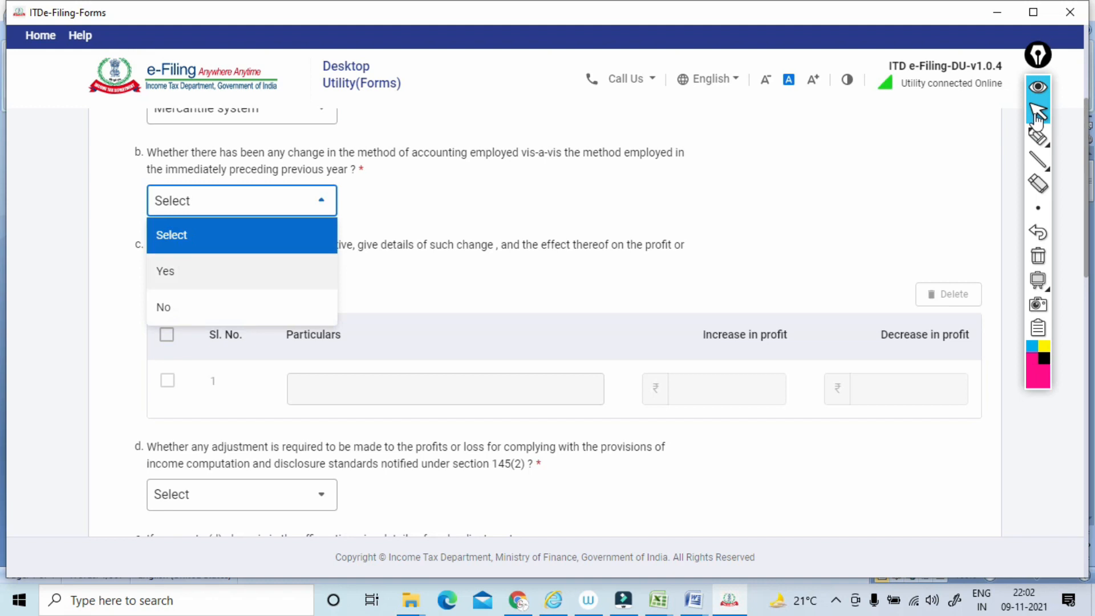
click(164, 307)
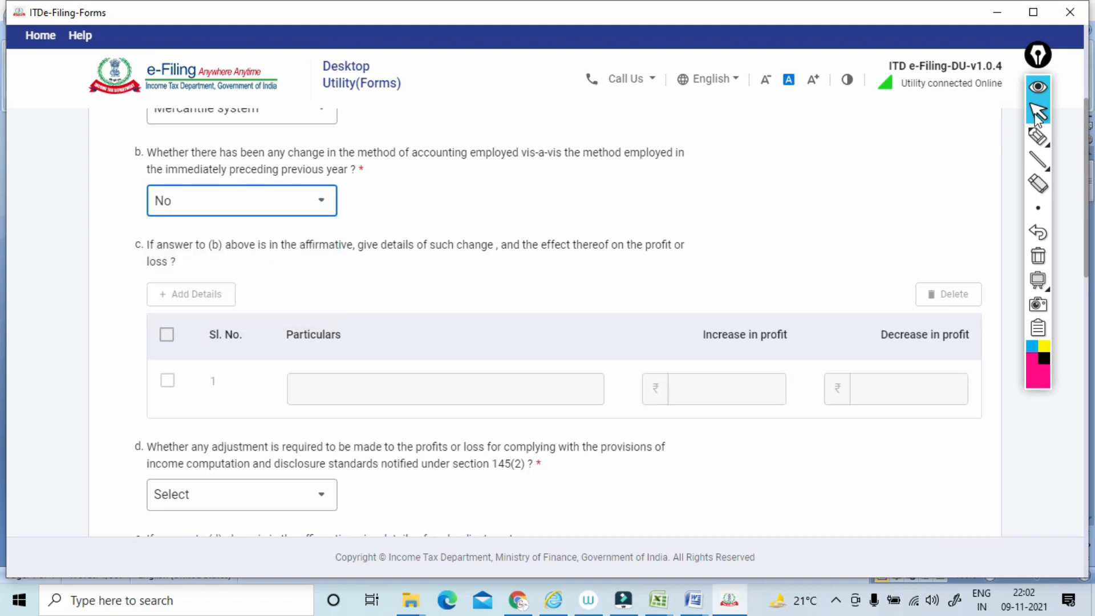
Circle clause 13(c) on details of the change in method with the pen, and clear the annotation.
scroll(1036, 117, down, 1)
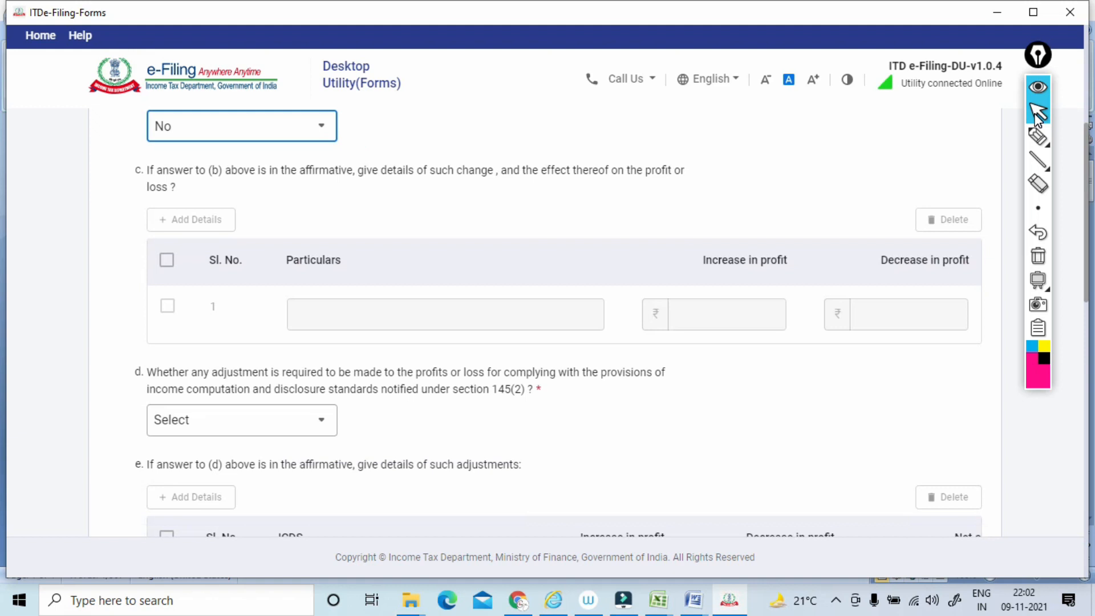
click(1038, 135)
mouse_move(132, 154)
mouse_down()
mouse_move(146, 155)
mouse_move(146, 170)
mouse_up()
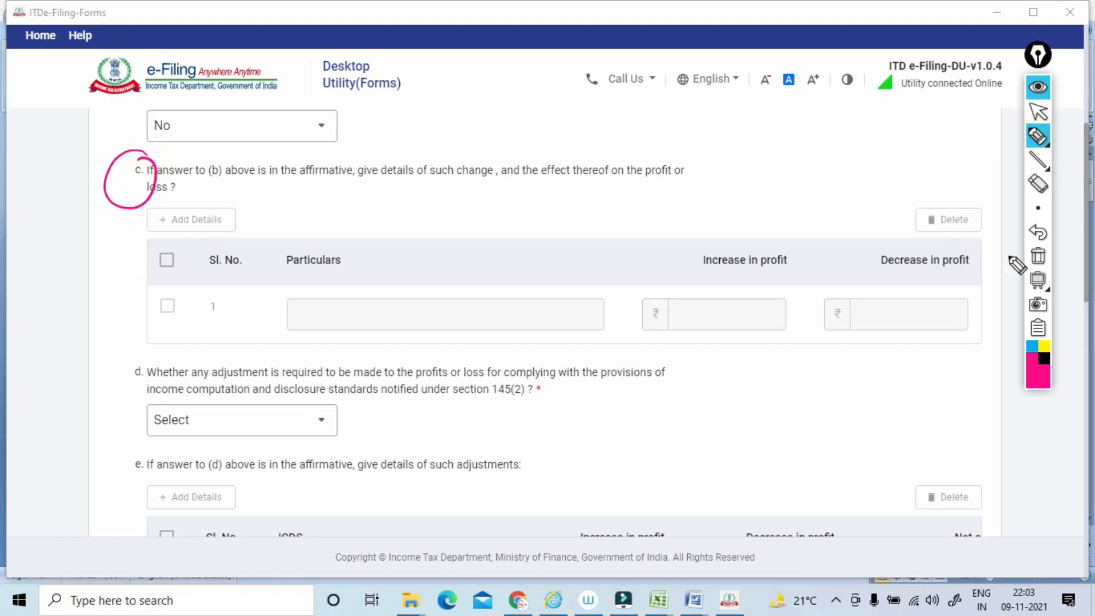
click(1038, 255)
click(1037, 112)
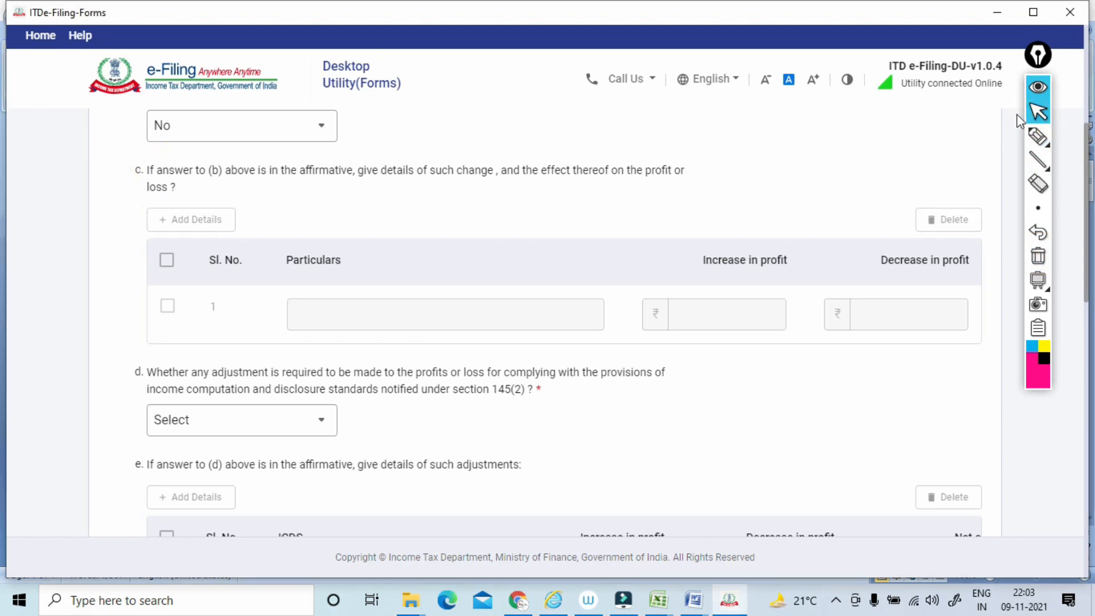
Underline the start of the clause 13(d) question, sketch handwritten notes above it with the pen, and clear the annotations.
scroll(563, 323, down, 4)
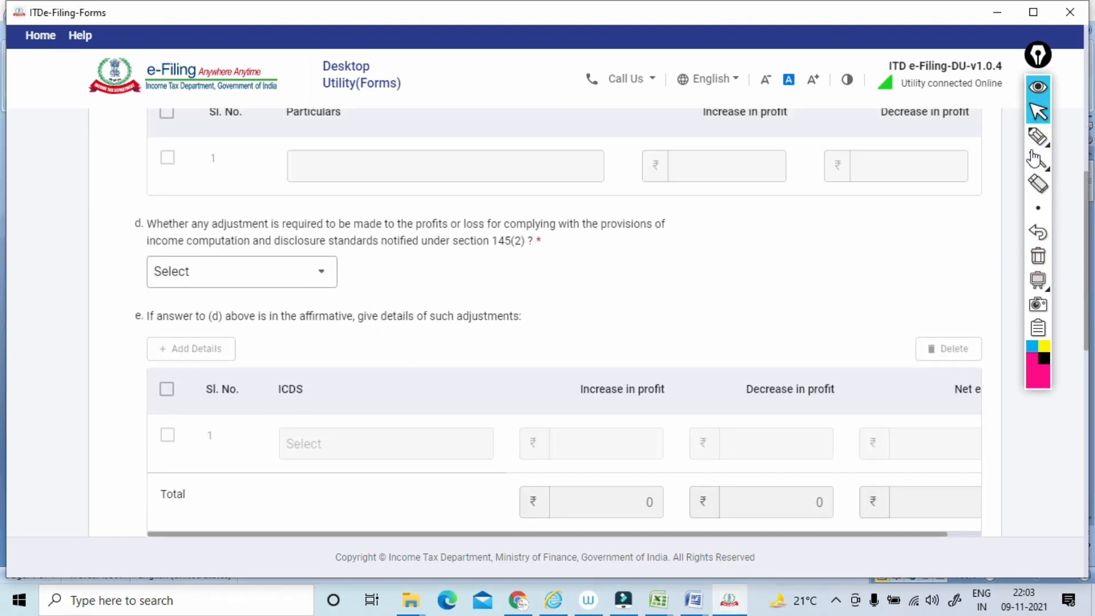
click(1038, 137)
drag(161, 243, 301, 226)
mouse_move(259, 162)
mouse_down()
mouse_move(268, 177)
mouse_move(299, 153)
mouse_up()
mouse_move(307, 142)
mouse_down()
mouse_move(304, 162)
mouse_move(262, 188)
mouse_up()
mouse_move(253, 155)
mouse_down()
mouse_move(309, 165)
mouse_move(333, 138)
mouse_up()
mouse_move(426, 104)
mouse_down()
mouse_move(421, 126)
mouse_move(440, 92)
mouse_up()
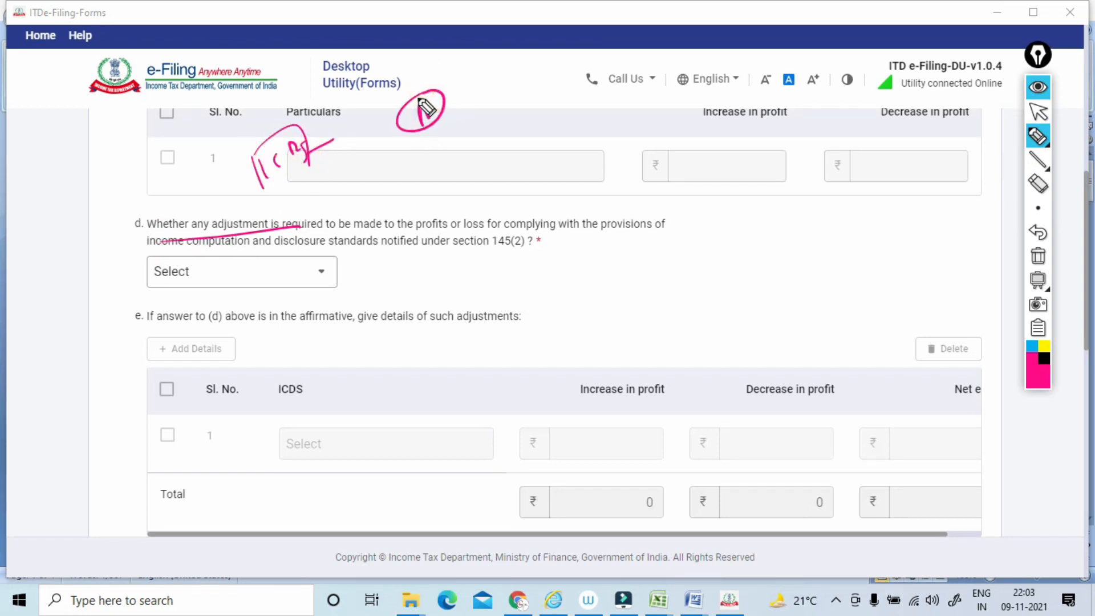
click(1037, 256)
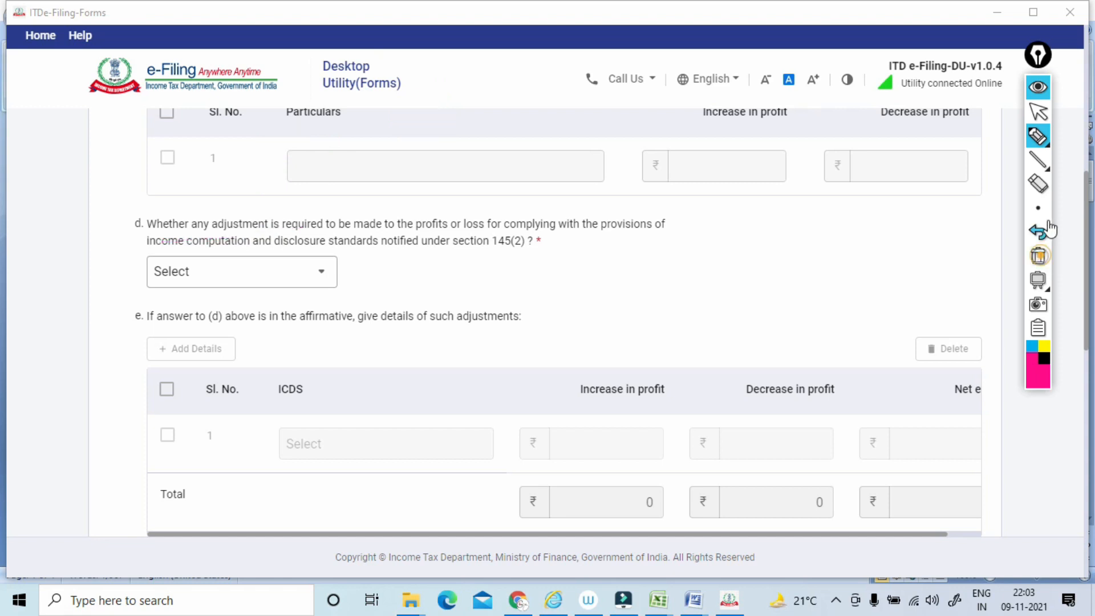
click(1037, 112)
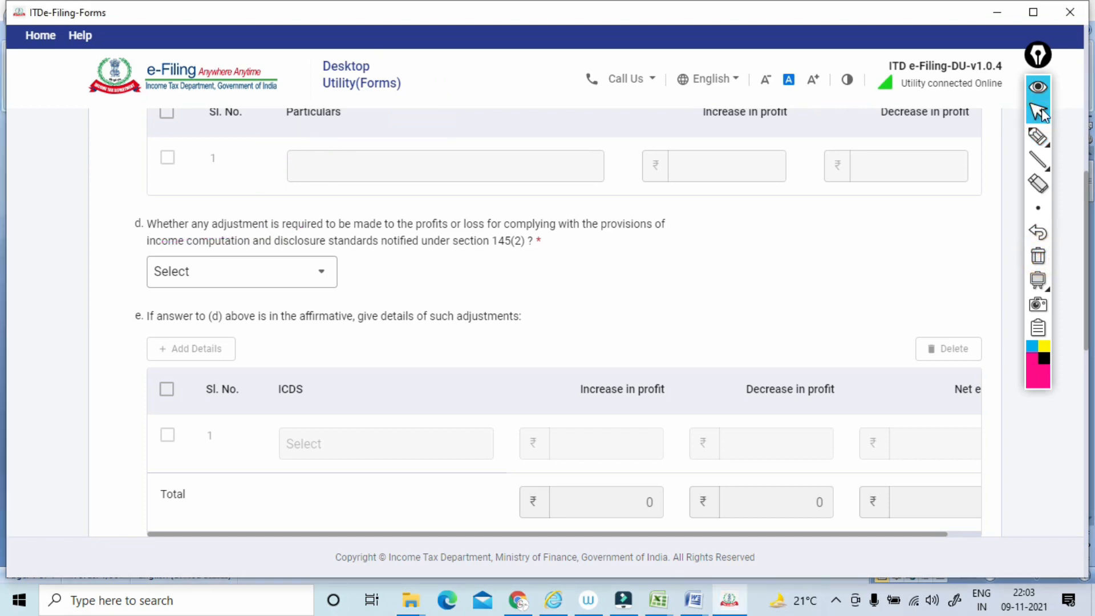
Underline the full clause 13(d) question on adjustments under section 145(2) with the pen, and clear the annotations.
click(1038, 136)
drag(145, 238, 505, 233)
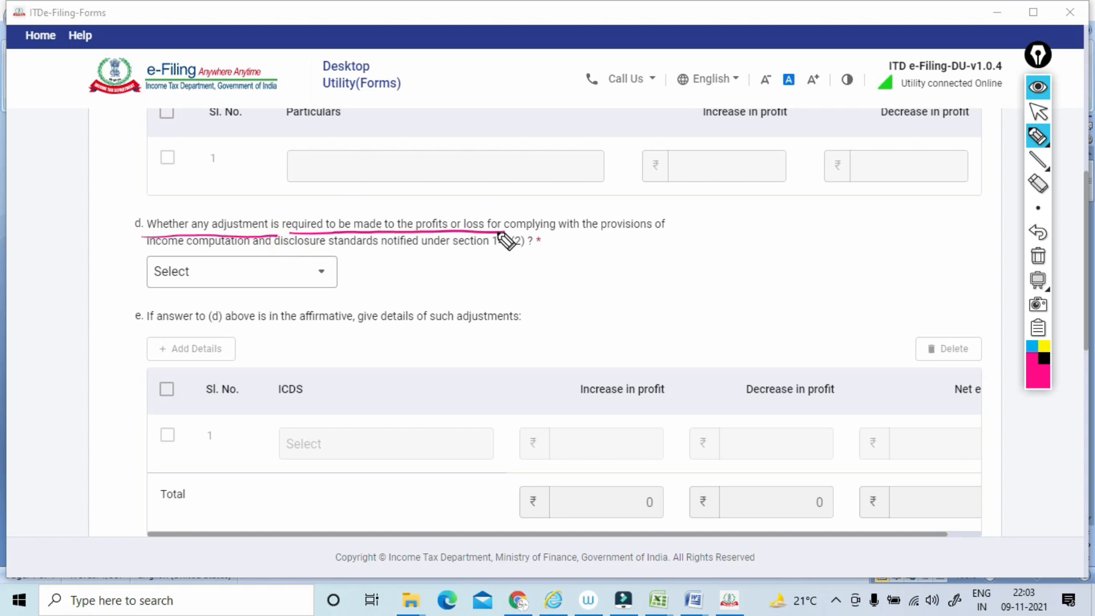
drag(506, 233, 657, 233)
drag(140, 256, 516, 252)
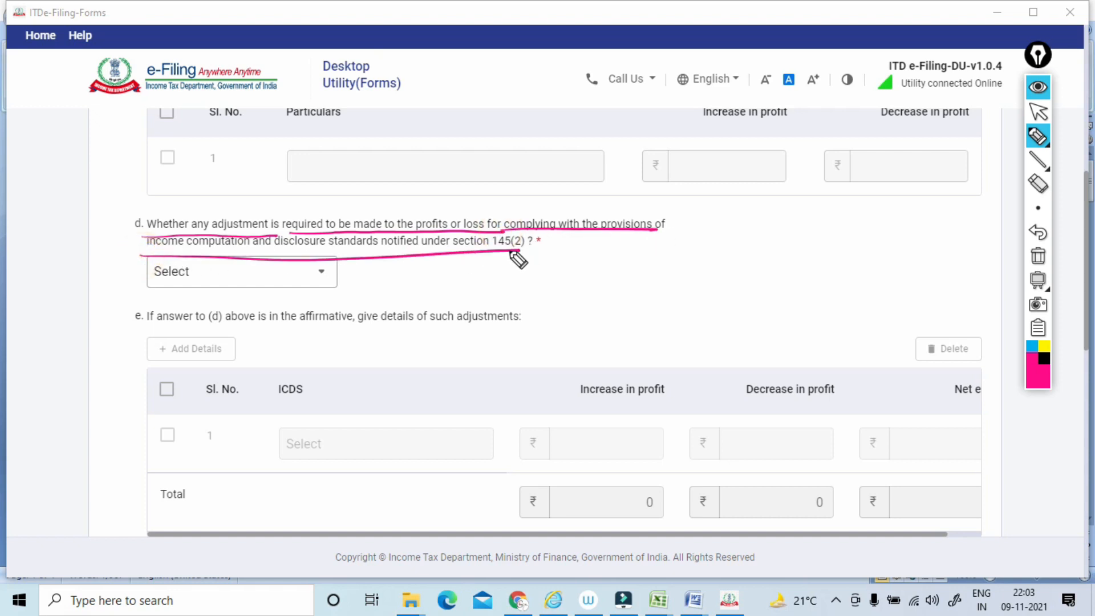
click(1037, 256)
click(1038, 112)
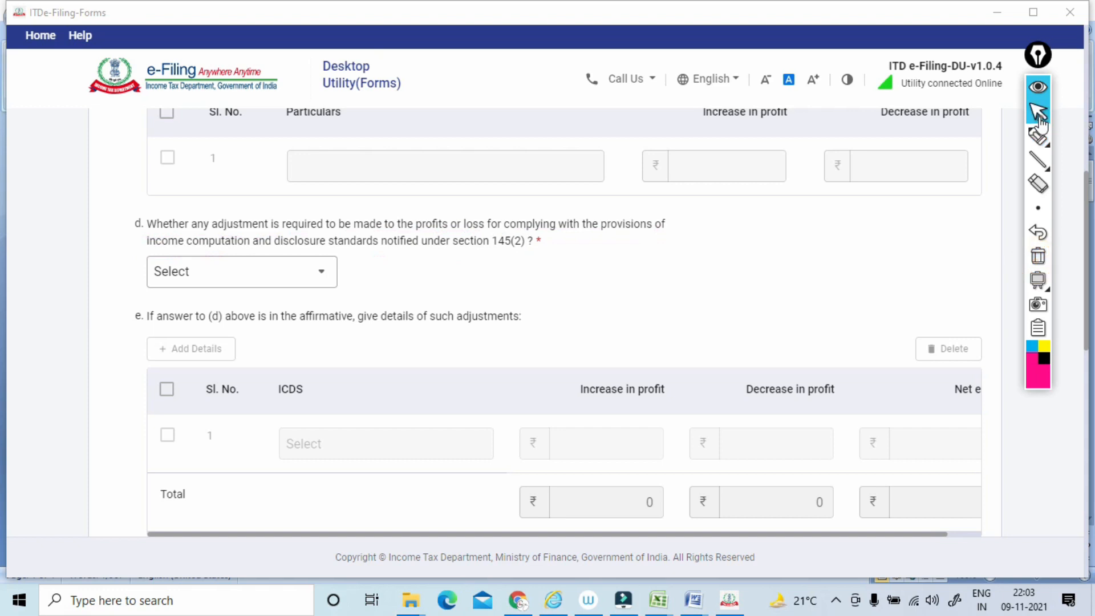
Answer No to the clause 13(d) question on adjustments for income computation and disclosure standards.
key(Down)
key(Down)
key(Down)
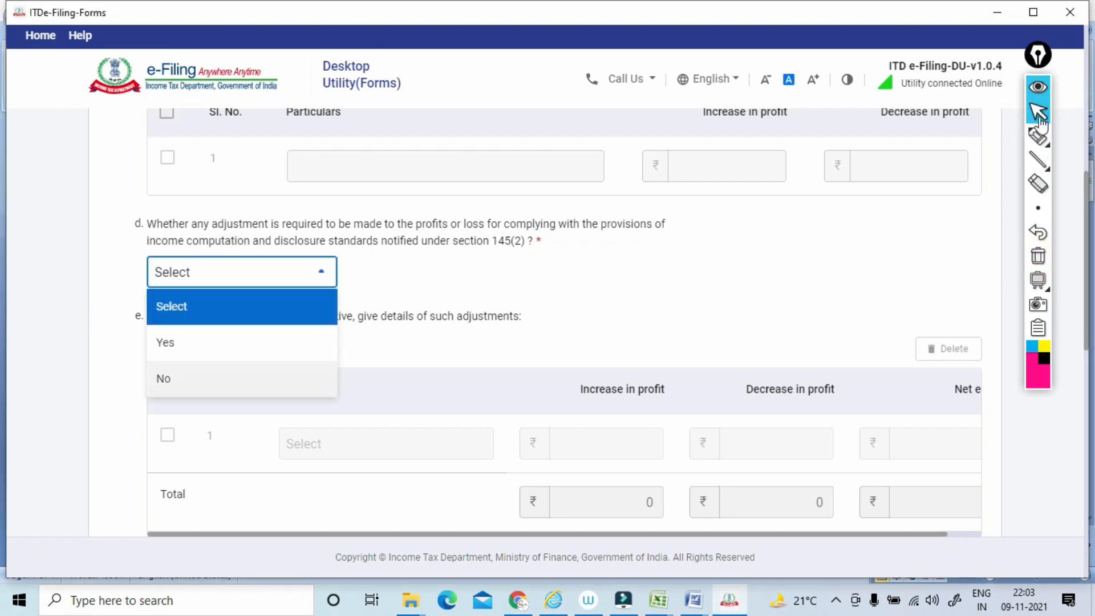
key(Return)
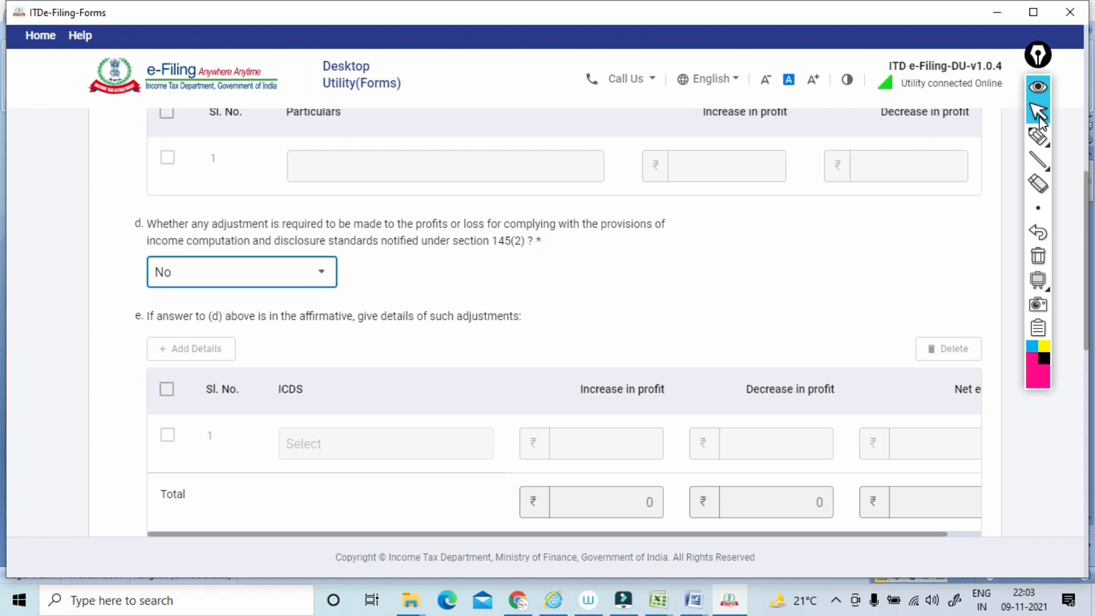
Circle the clause 13(d) and 13(e) labels with the pen, and clear the annotations.
click(1040, 118)
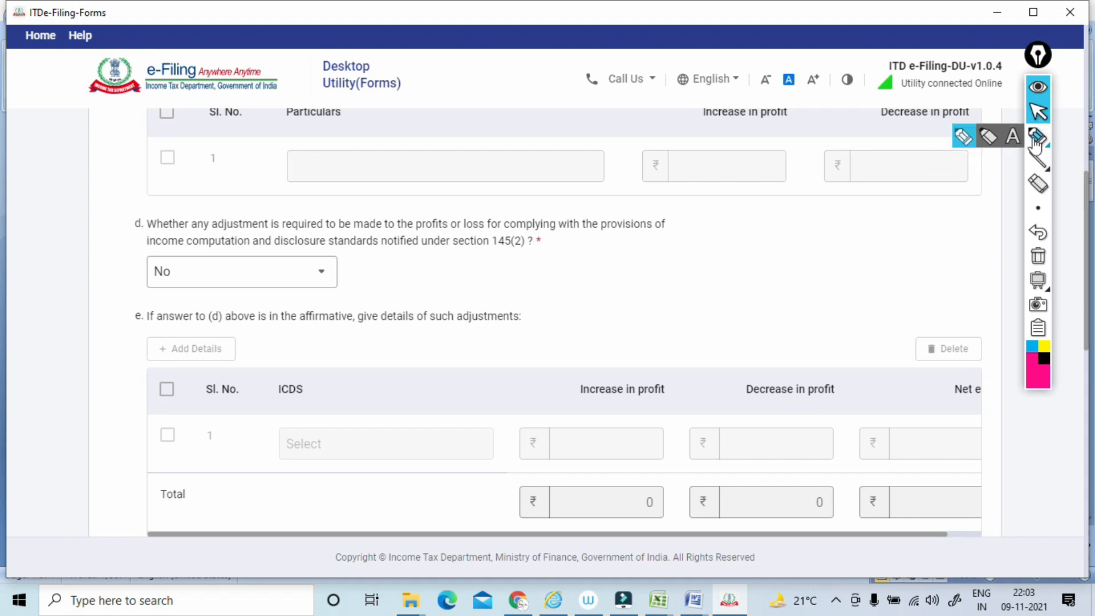
click(1038, 136)
mouse_move(136, 201)
mouse_down()
mouse_move(142, 211)
mouse_move(140, 199)
mouse_up()
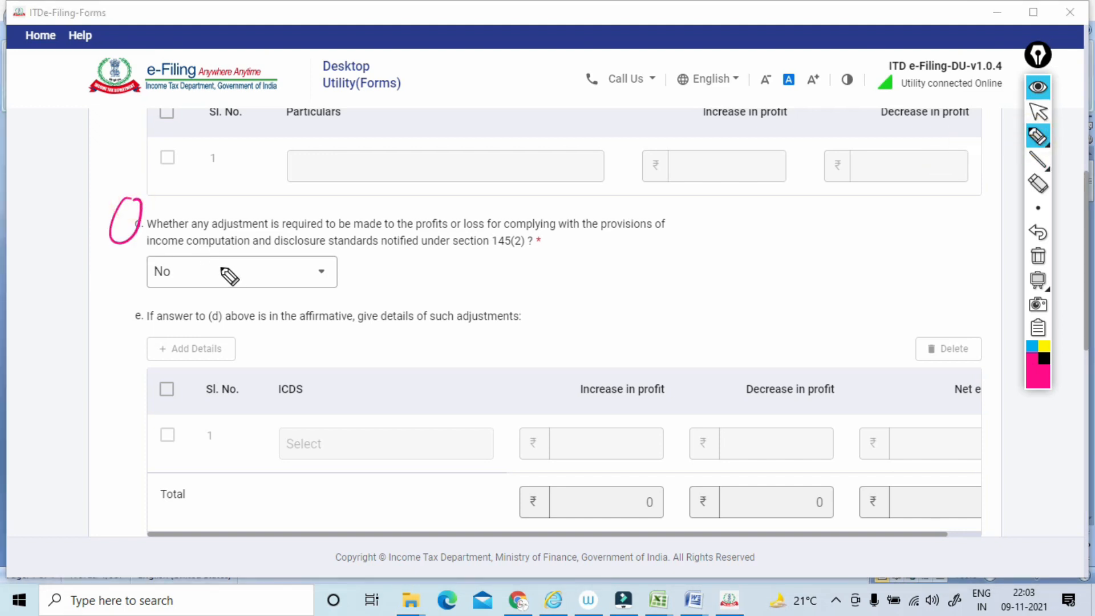
mouse_move(164, 298)
mouse_down()
mouse_move(153, 337)
mouse_move(163, 310)
mouse_up()
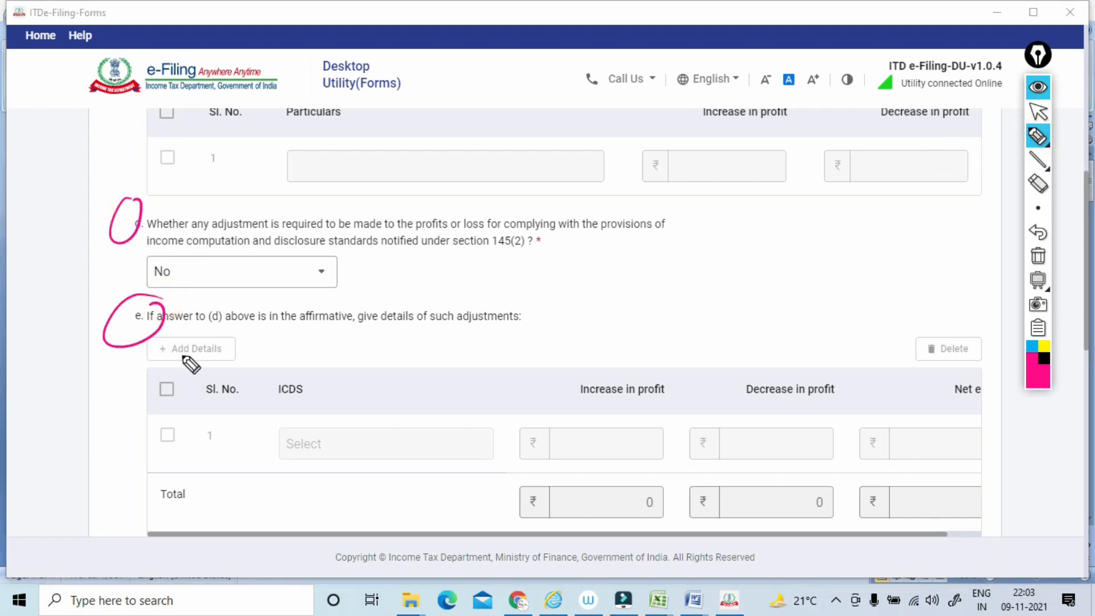
click(1038, 256)
click(1038, 112)
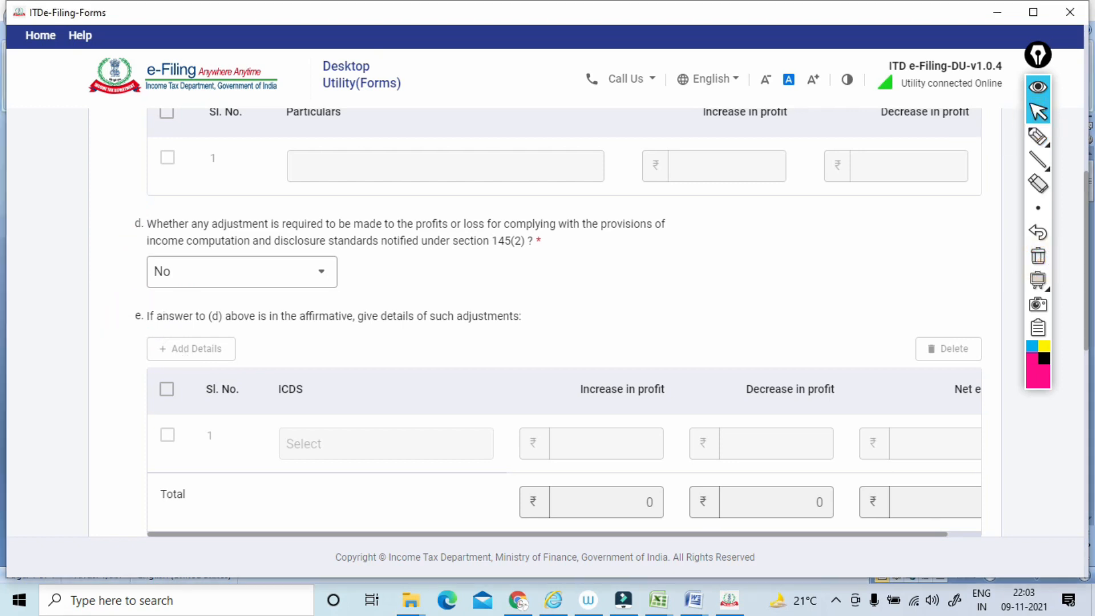
Mark the clause 13(f) heading on disclosure as per ICDS with the pen, and clear the annotation.
scroll(1038, 111, down, 3)
scroll(1035, 120, down, 3)
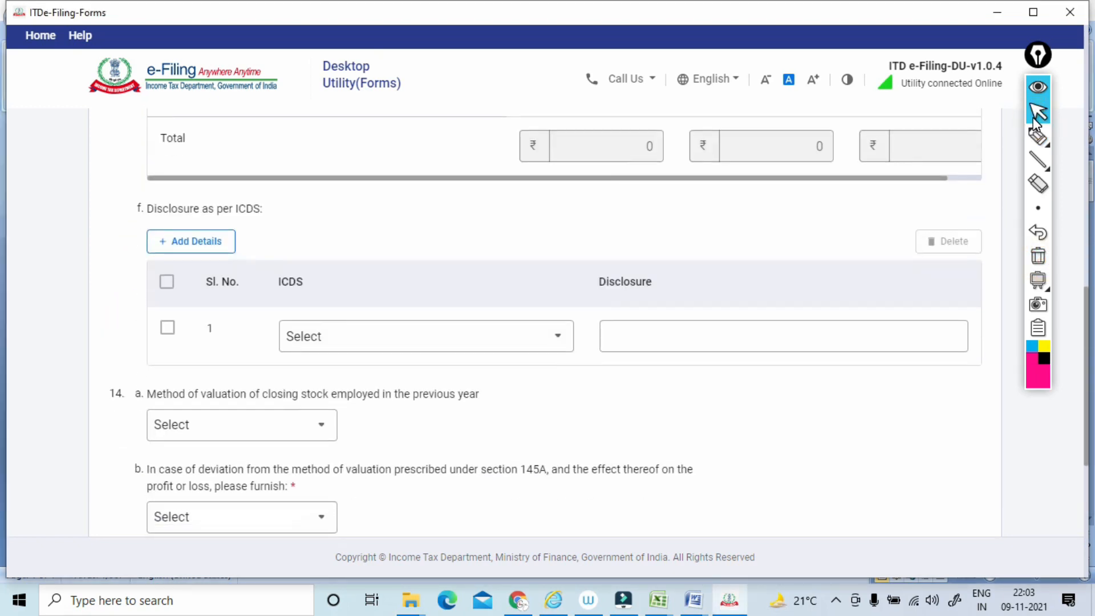
click(1038, 136)
mouse_move(228, 181)
mouse_down()
mouse_move(127, 228)
mouse_move(257, 191)
mouse_up()
click(1038, 256)
click(1035, 112)
Sketch handwritten notes beside the clause 13(e) table and the clause 13(f) heading with the pen, and clear the annotations.
scroll(1034, 117, up, 3)
click(1037, 136)
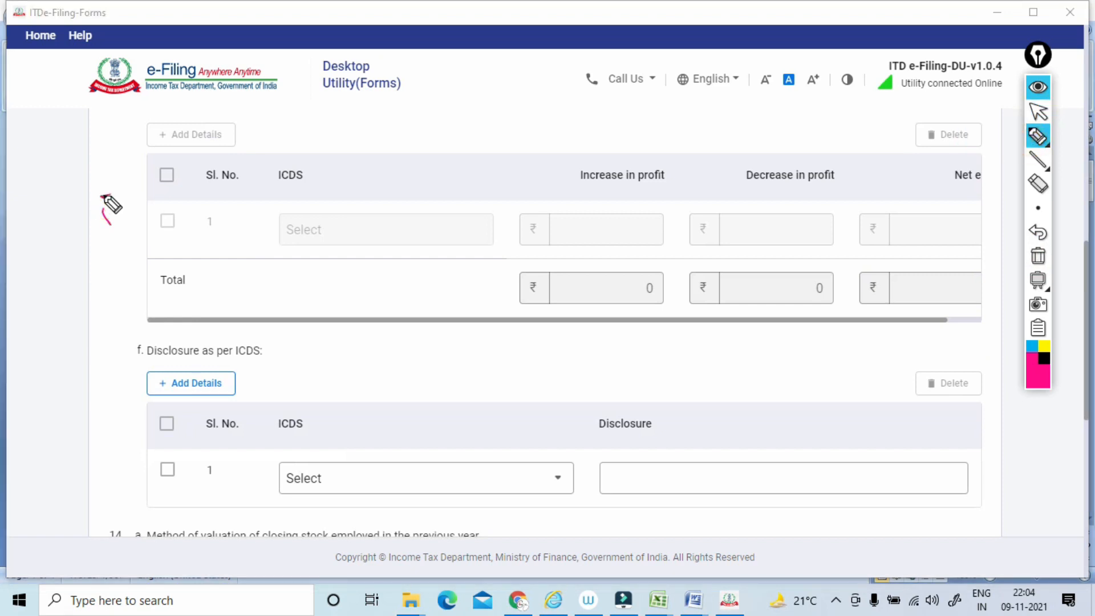
drag(110, 217, 108, 199)
mouse_move(73, 378)
mouse_down()
mouse_move(86, 402)
mouse_move(86, 368)
mouse_up()
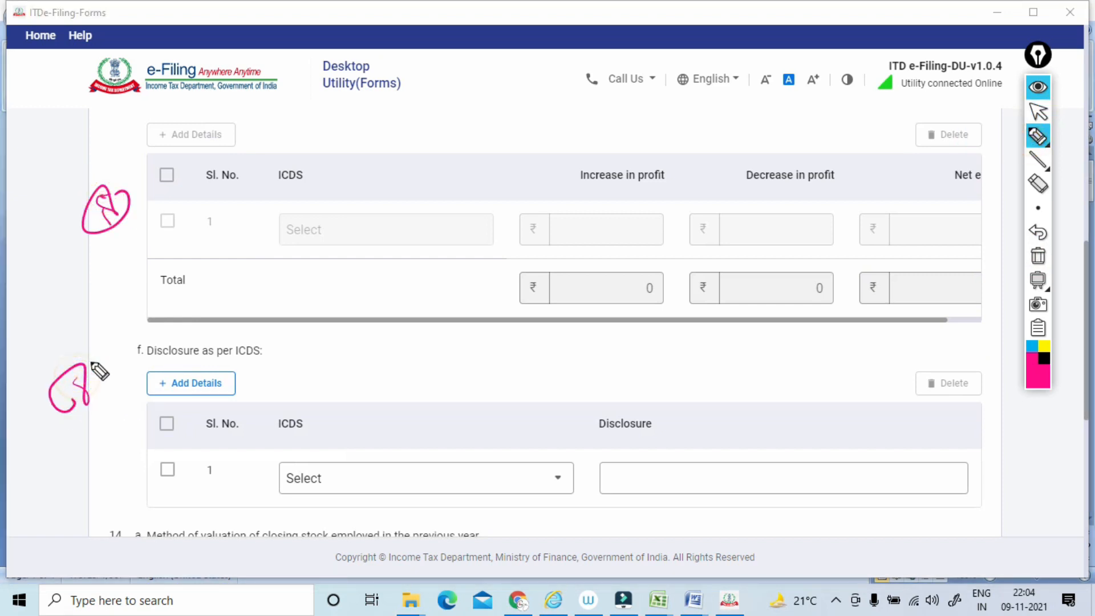
mouse_move(90, 234)
mouse_down()
mouse_move(102, 215)
mouse_move(111, 231)
mouse_up()
drag(59, 406, 89, 373)
drag(114, 335, 100, 375)
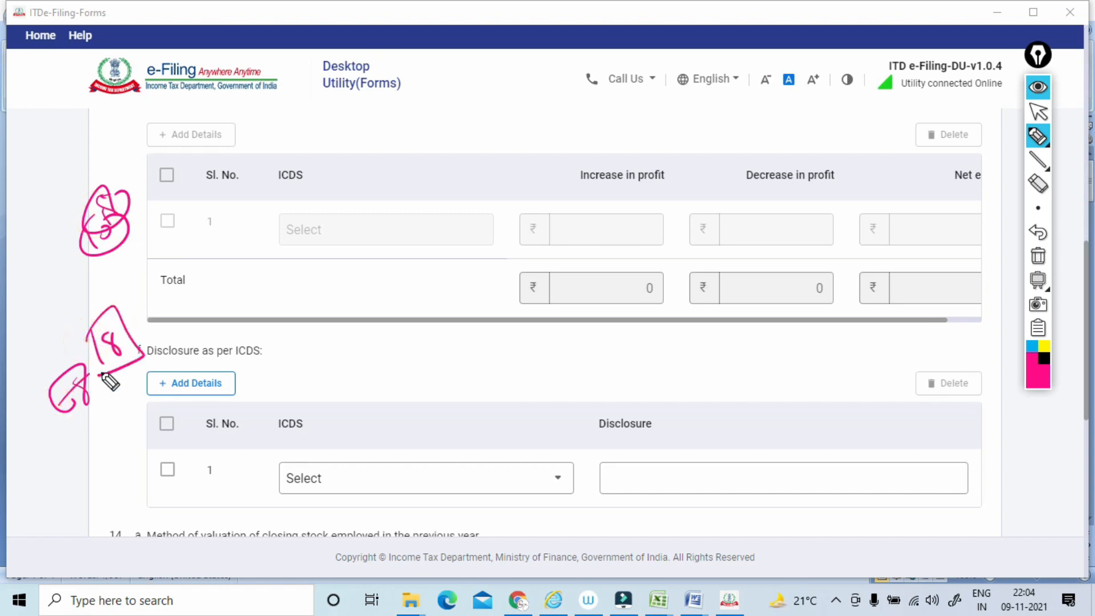
click(1038, 256)
click(1037, 111)
Select ICDS I-Accounting Policies in the first clause 13(f) row and open its disclosure entry for editing.
scroll(547, 342, down, 4)
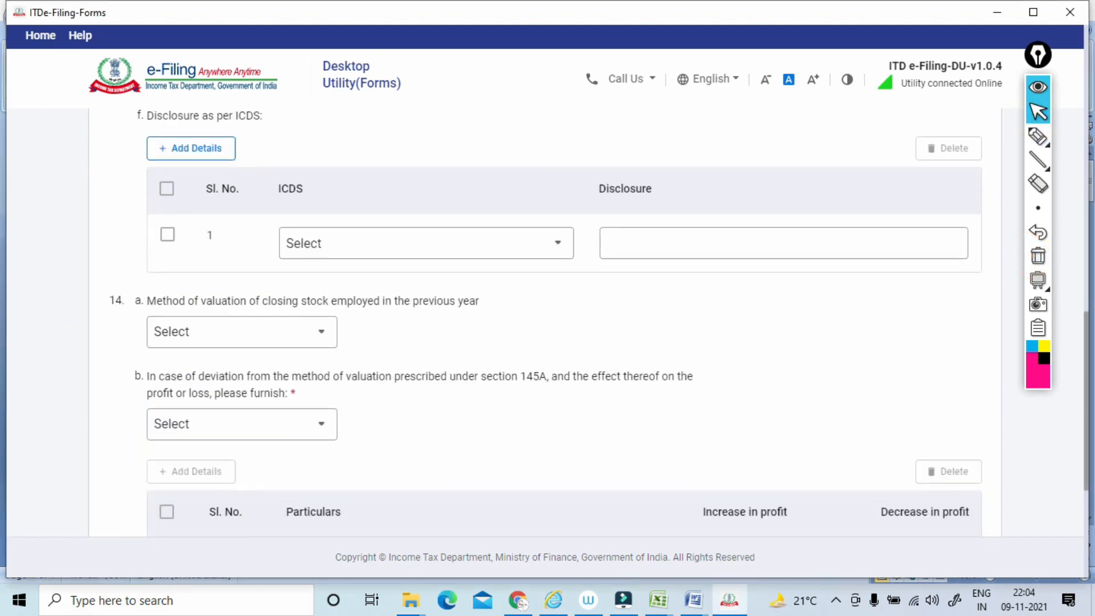
scroll(547, 342, down, 1)
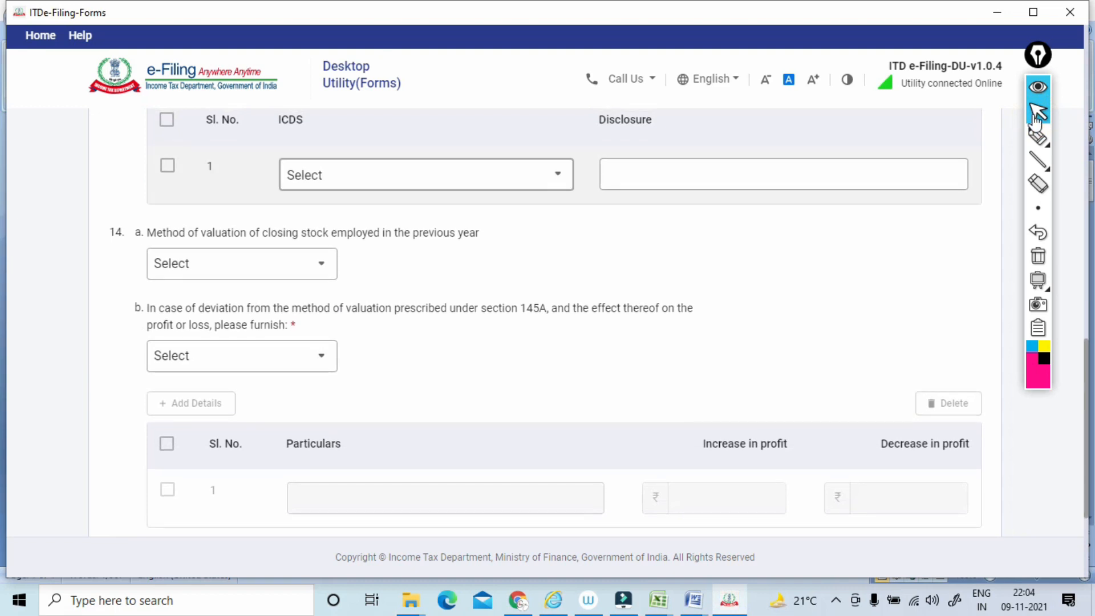
click(426, 174)
click(389, 245)
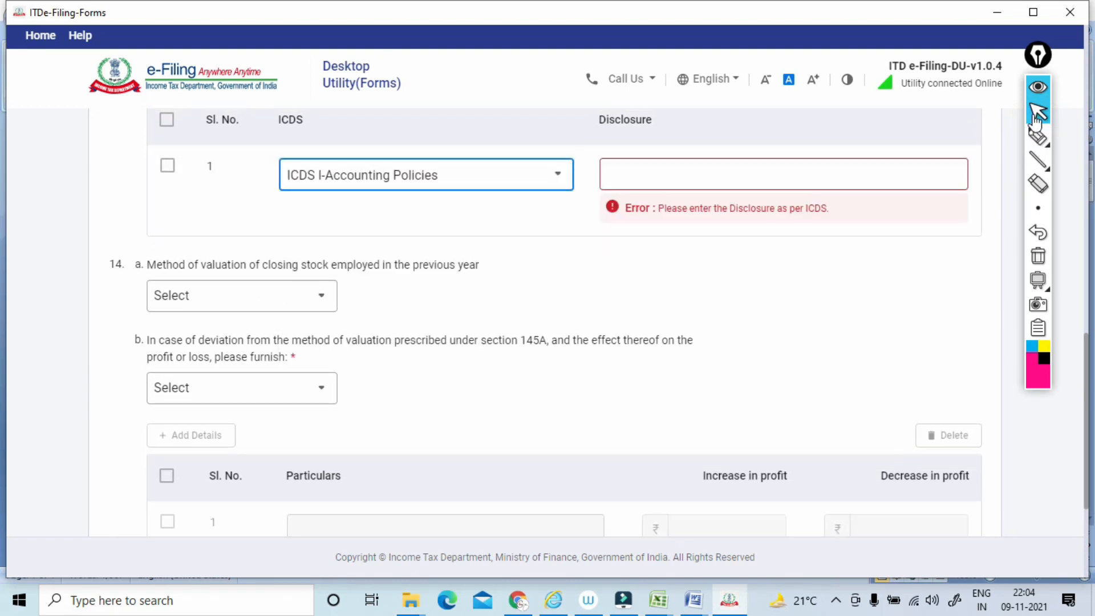
click(783, 174)
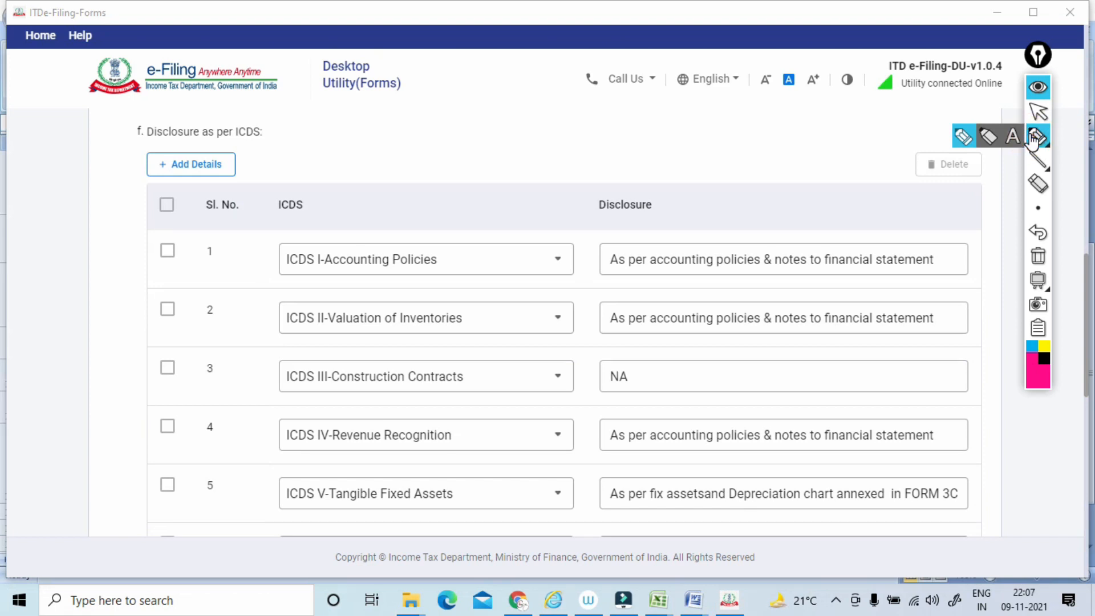
Mark the ICDS I to ICDS V entries in clause 13(f) and circle the disclosure texts with the pen, and clear the annotations.
mouse_move(182, 229)
mouse_down()
mouse_move(181, 269)
mouse_move(186, 228)
mouse_up()
mouse_move(471, 238)
mouse_down()
mouse_move(419, 283)
mouse_move(406, 214)
mouse_up()
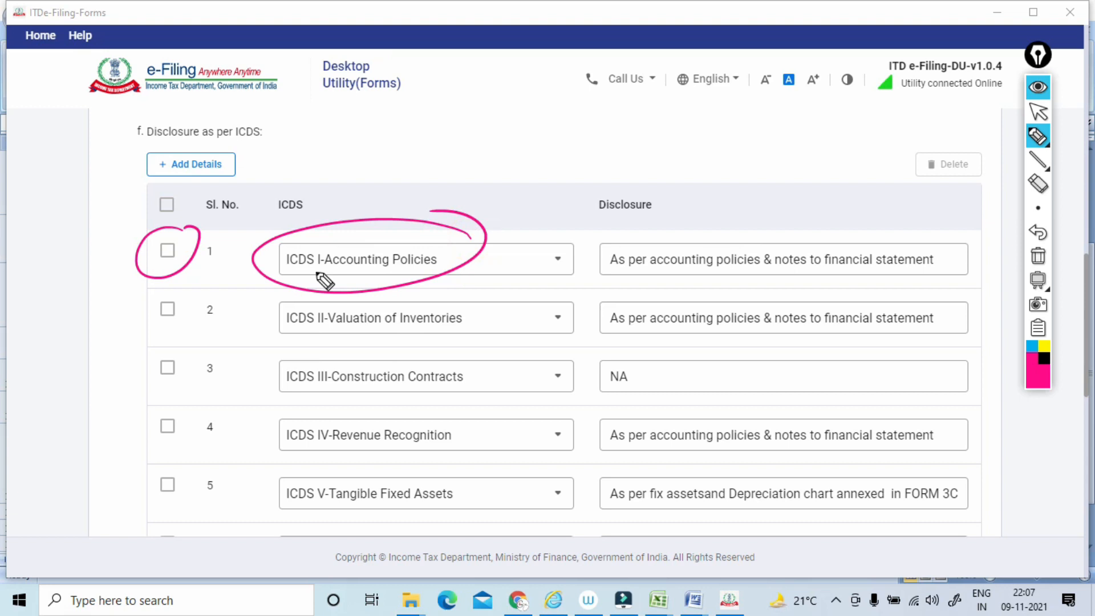
drag(278, 276, 331, 263)
drag(265, 347, 320, 328)
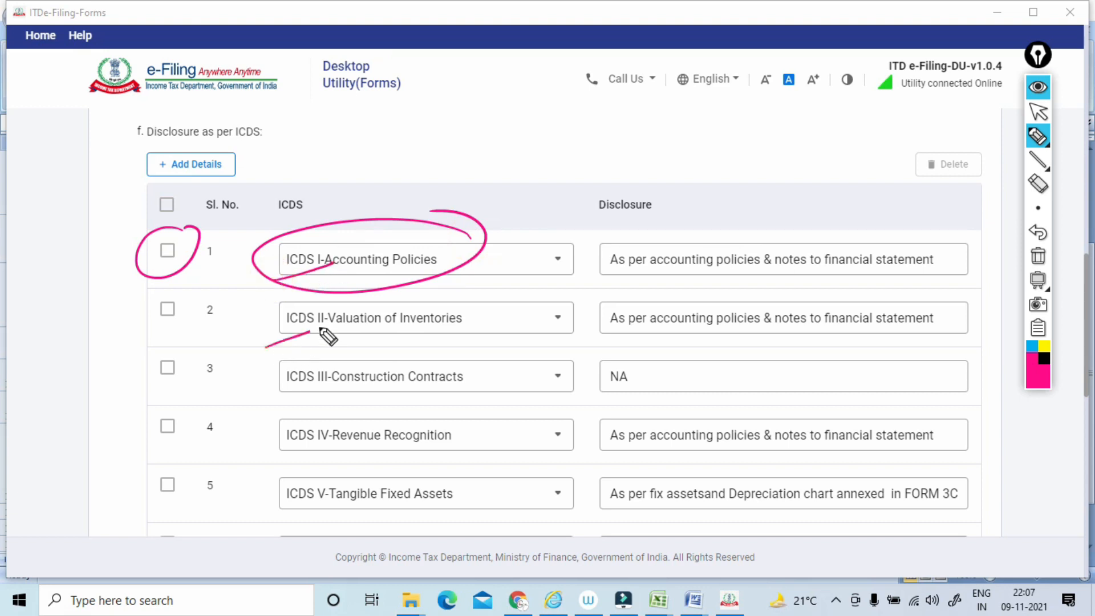
drag(269, 406, 345, 380)
click(279, 464)
drag(317, 451, 356, 433)
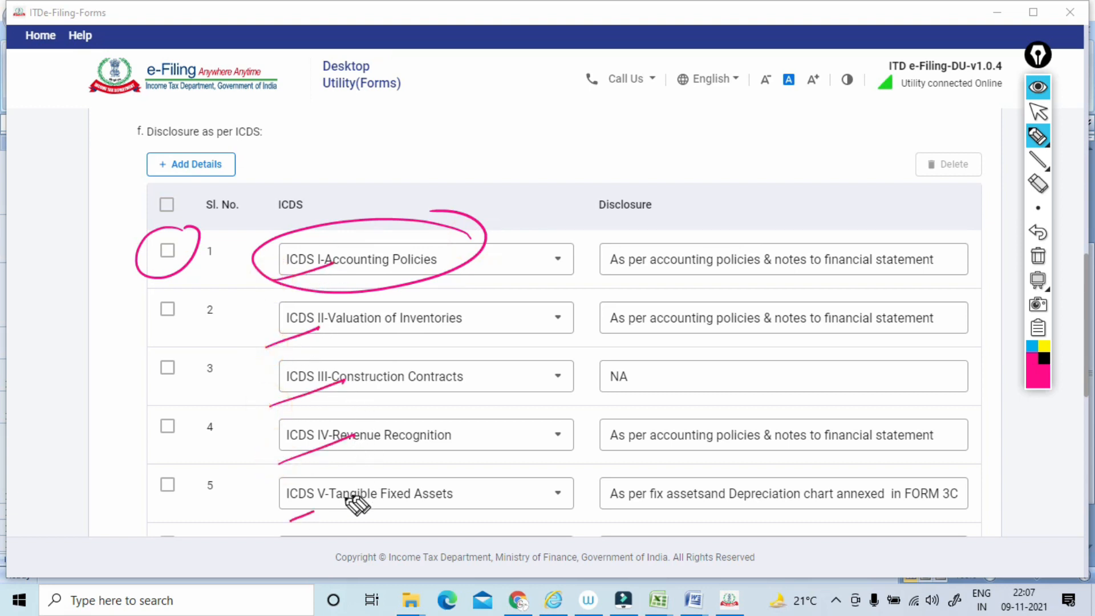
drag(290, 520, 354, 494)
mouse_move(746, 219)
mouse_down()
mouse_move(796, 533)
mouse_move(791, 196)
mouse_up()
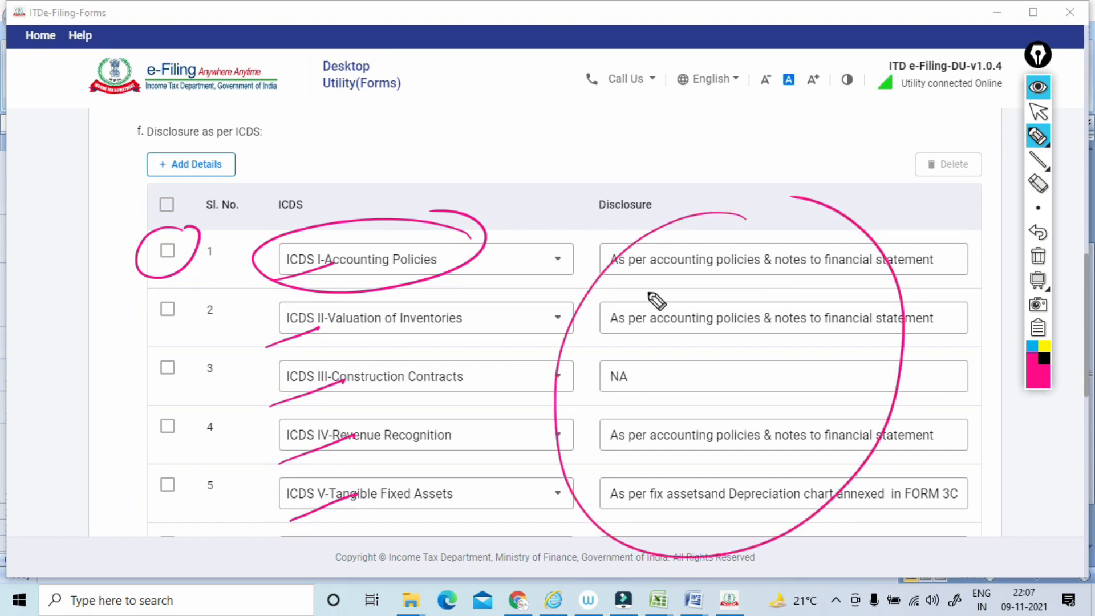
click(1038, 256)
click(1037, 112)
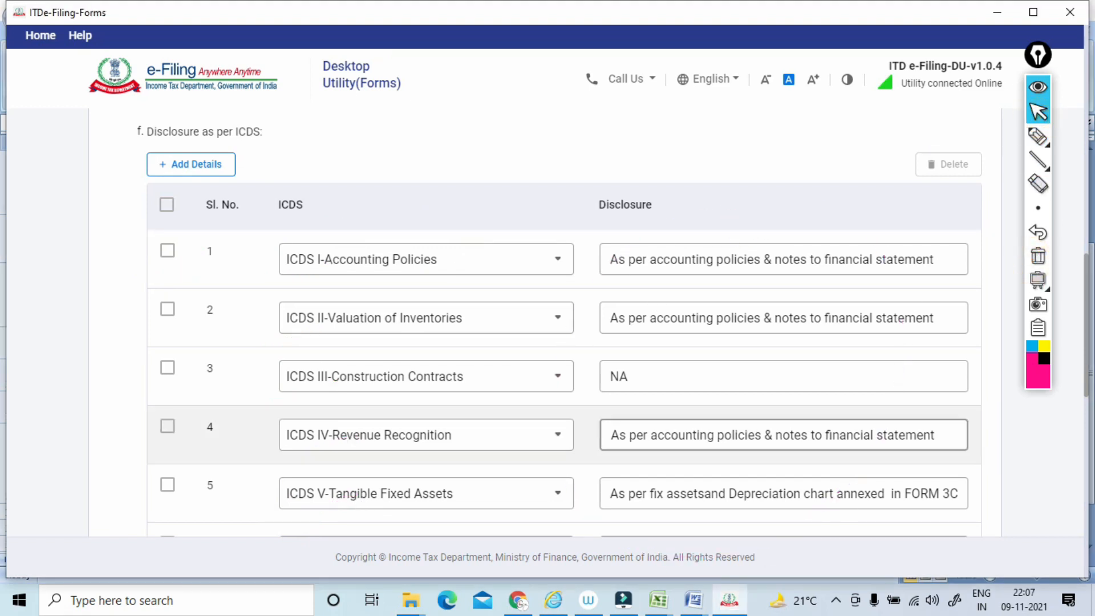
Mark the clause 14(a) question on the closing stock valuation method with the pen, and clear the annotation.
scroll(1018, 127, down, 6)
scroll(1018, 130, up, 1)
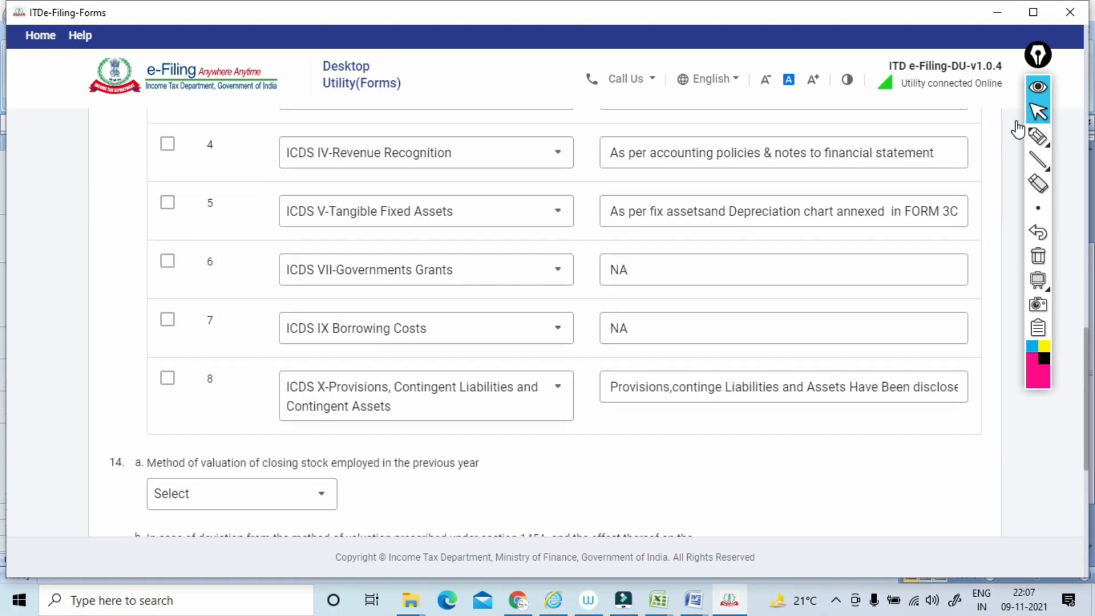
scroll(1018, 130, down, 3)
click(1033, 138)
mouse_move(125, 279)
mouse_down()
mouse_move(117, 291)
mouse_move(216, 305)
mouse_move(404, 307)
mouse_up()
click(1037, 256)
click(1039, 114)
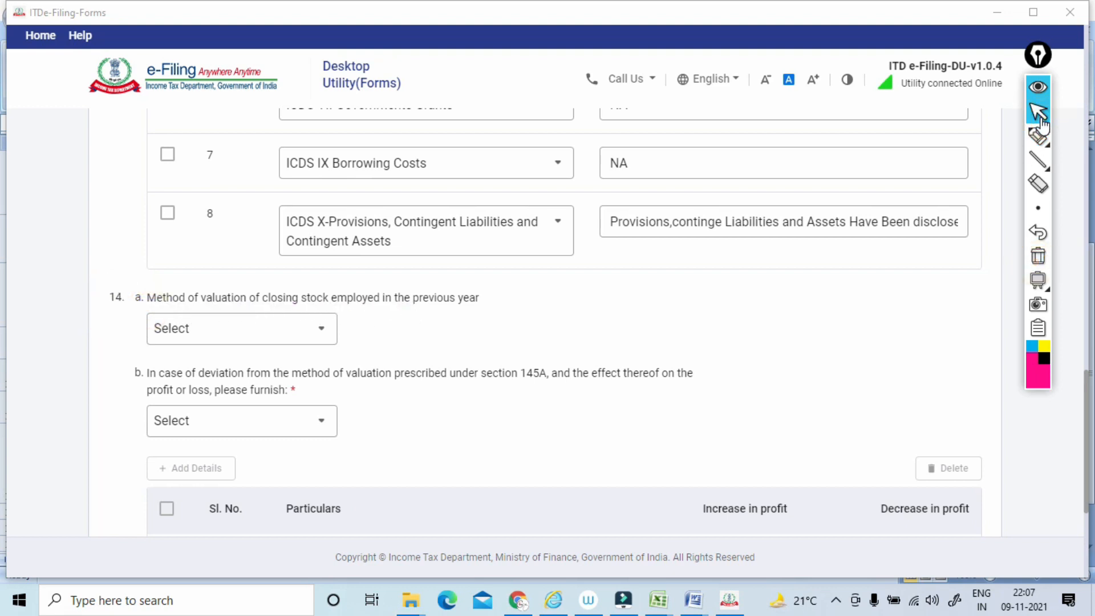
Set the clause 14(a) closing stock valuation method to Lower of Cost or Marker rate and answer No to clause 14(b) on section 145A deviation.
click(242, 329)
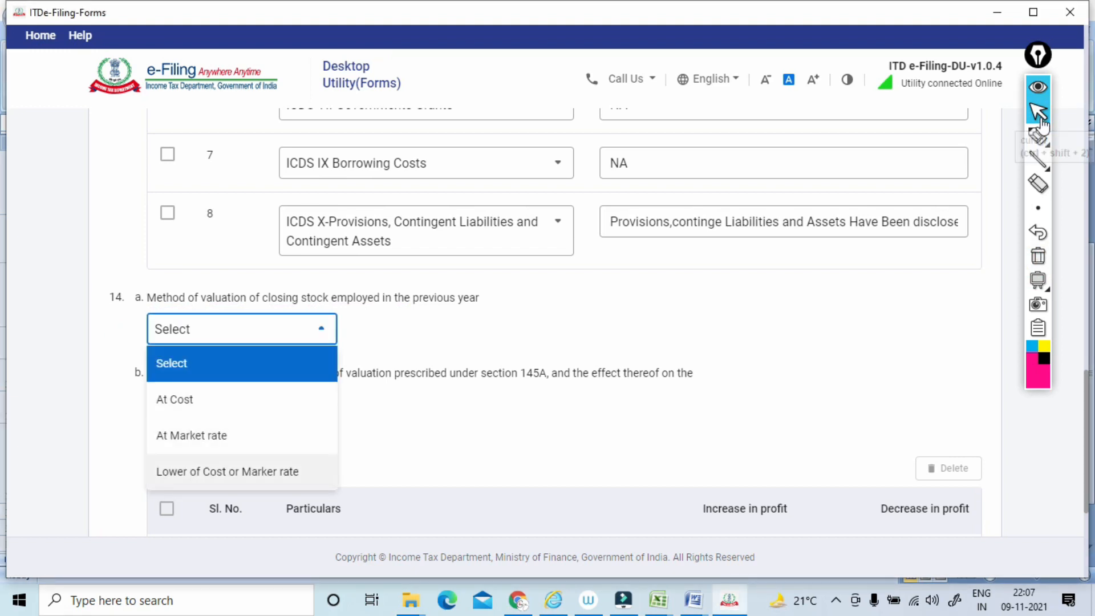
click(228, 471)
scroll(547, 319, down, 2)
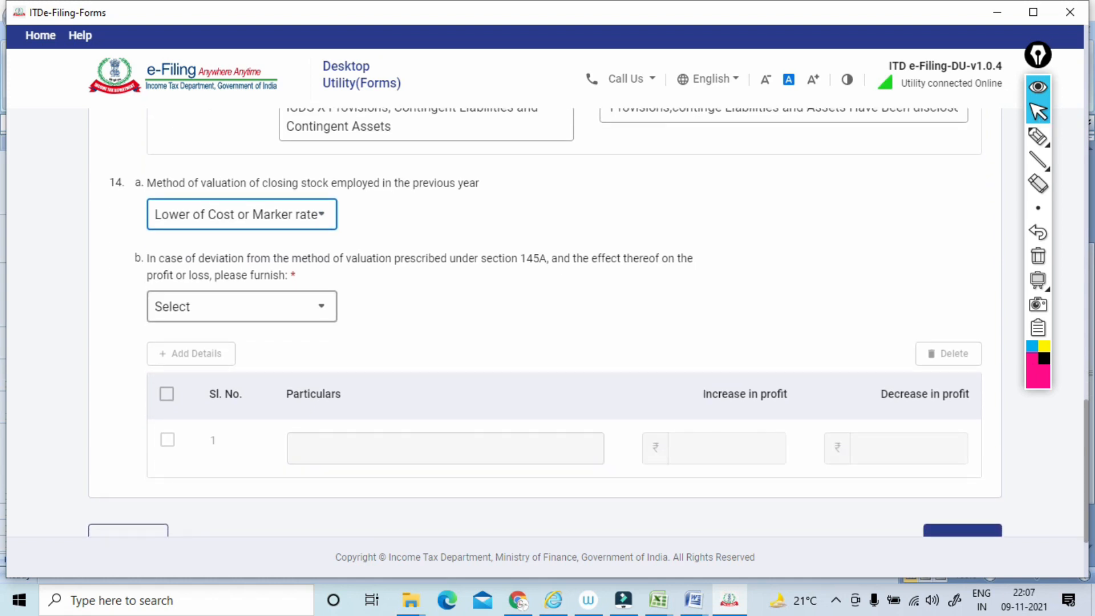
click(241, 306)
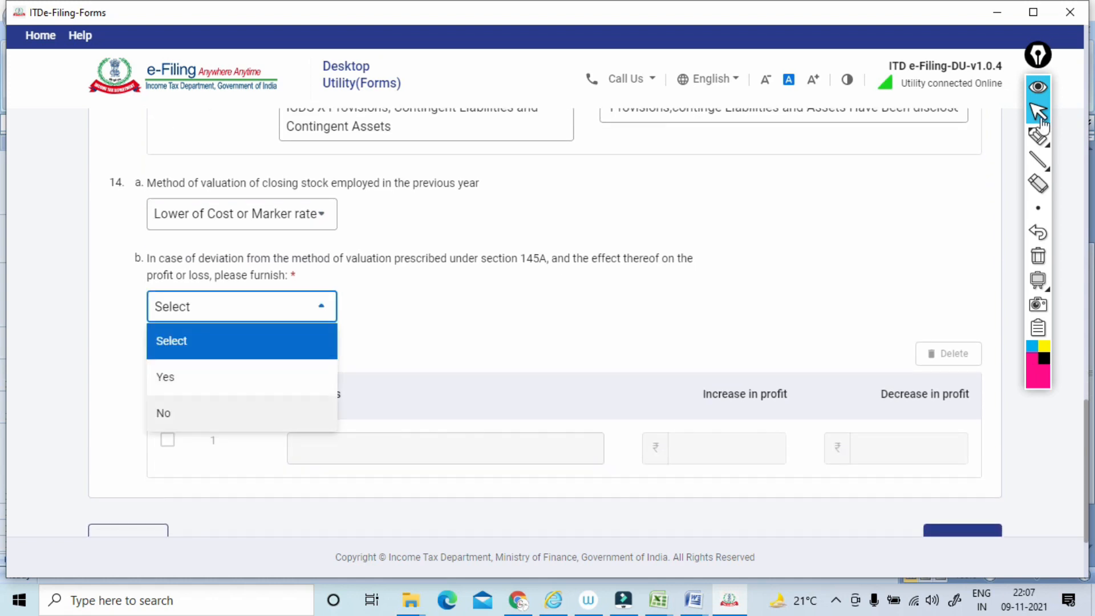
click(231, 409)
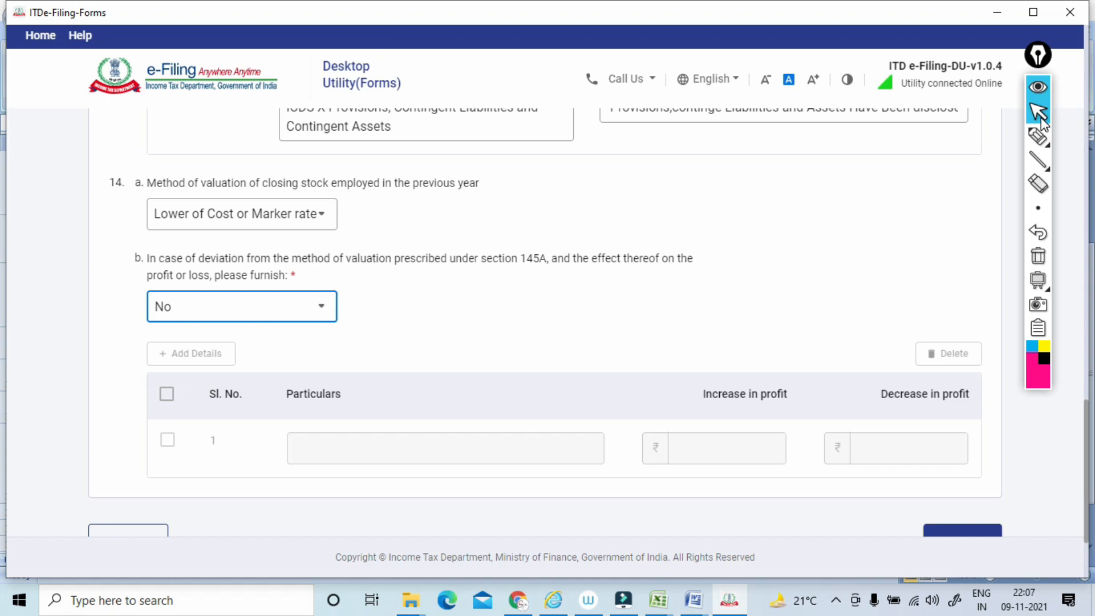
scroll(1041, 124, down, 1)
scroll(1041, 124, up, 2)
scroll(1041, 124, down, 1)
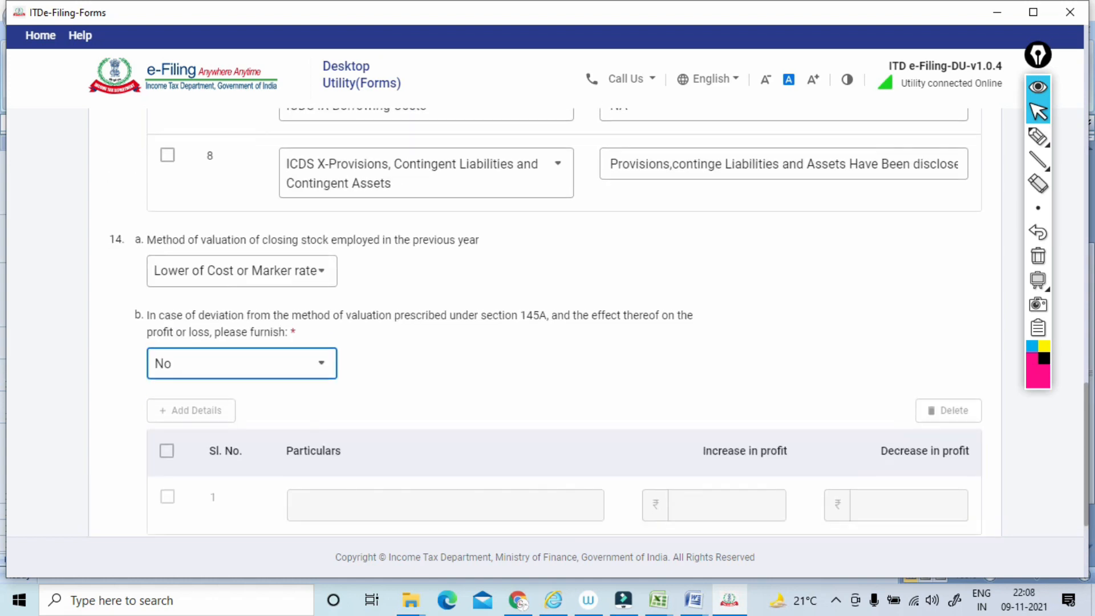
scroll(1041, 123, down, 2)
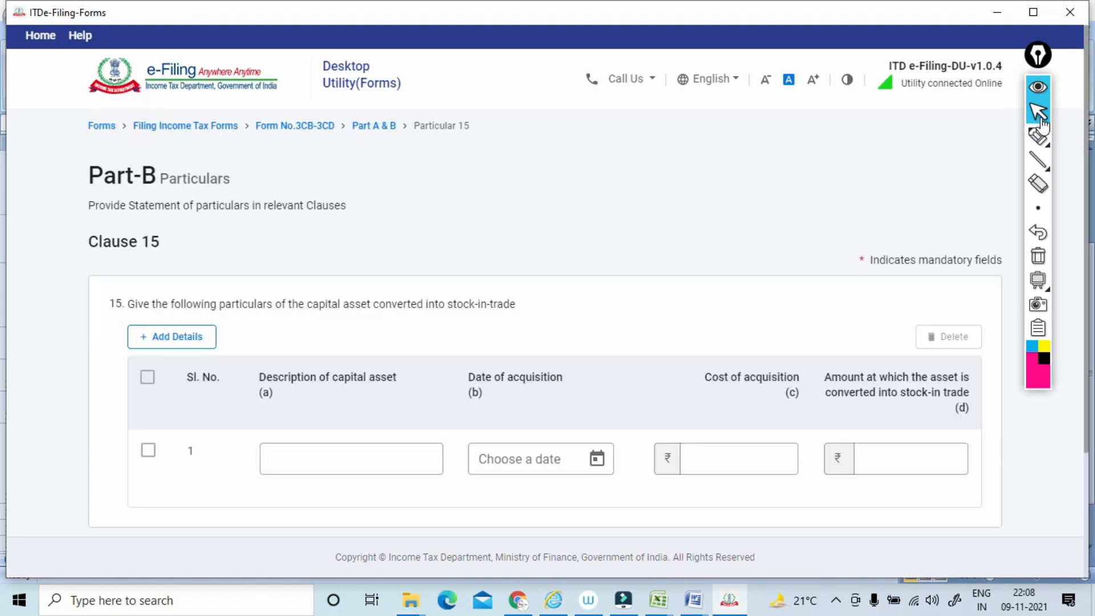
Underline the clause 15 wording on capital assets converted into stock-in-trade with the pen, and clear the annotation.
click(1038, 135)
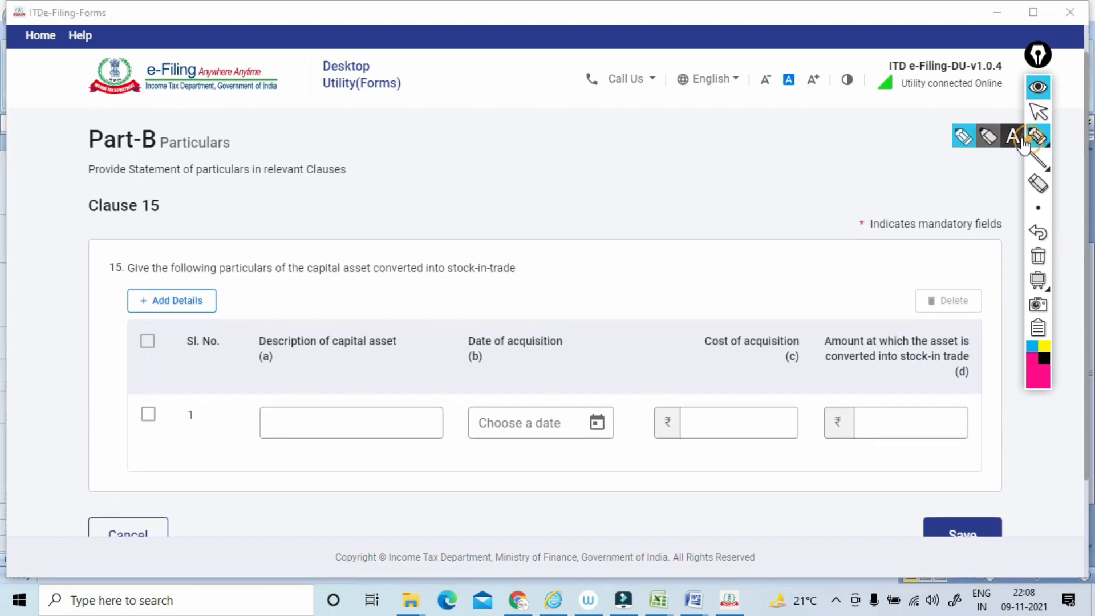
drag(277, 283, 491, 279)
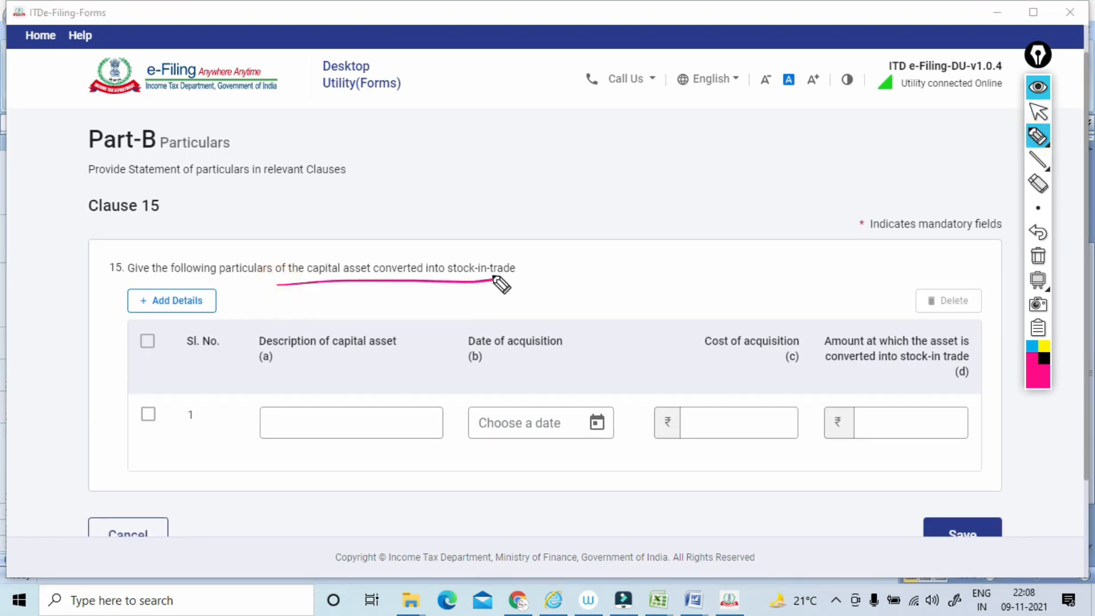
click(1038, 259)
click(1036, 113)
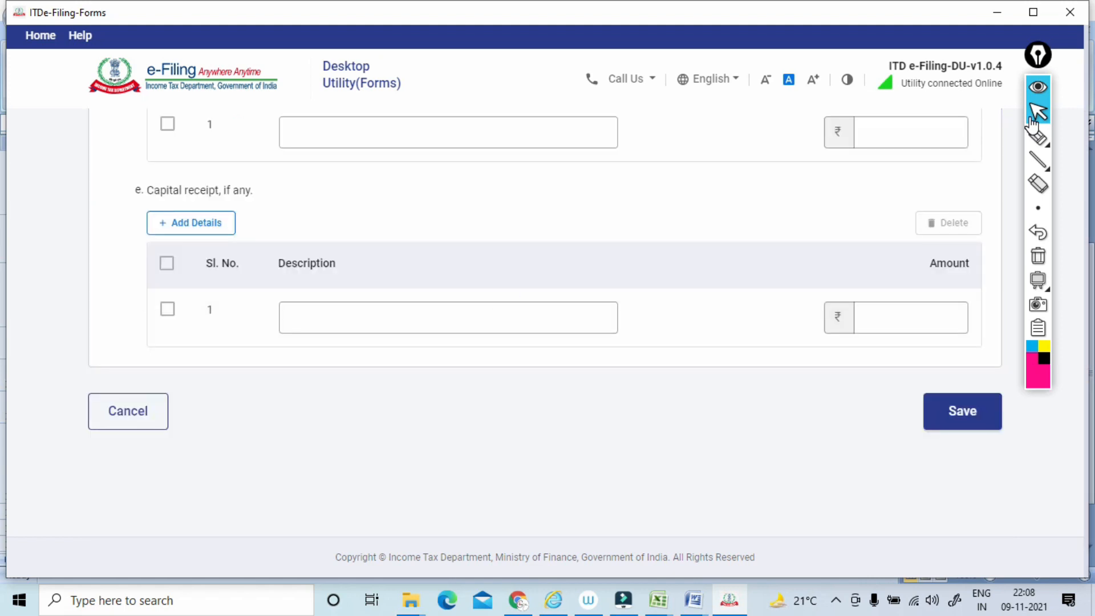
Underline the clause 16 heading and item 16(a) on section 28, sketch handwritten notes beside them with the pen, and clear the annotations.
click(1038, 137)
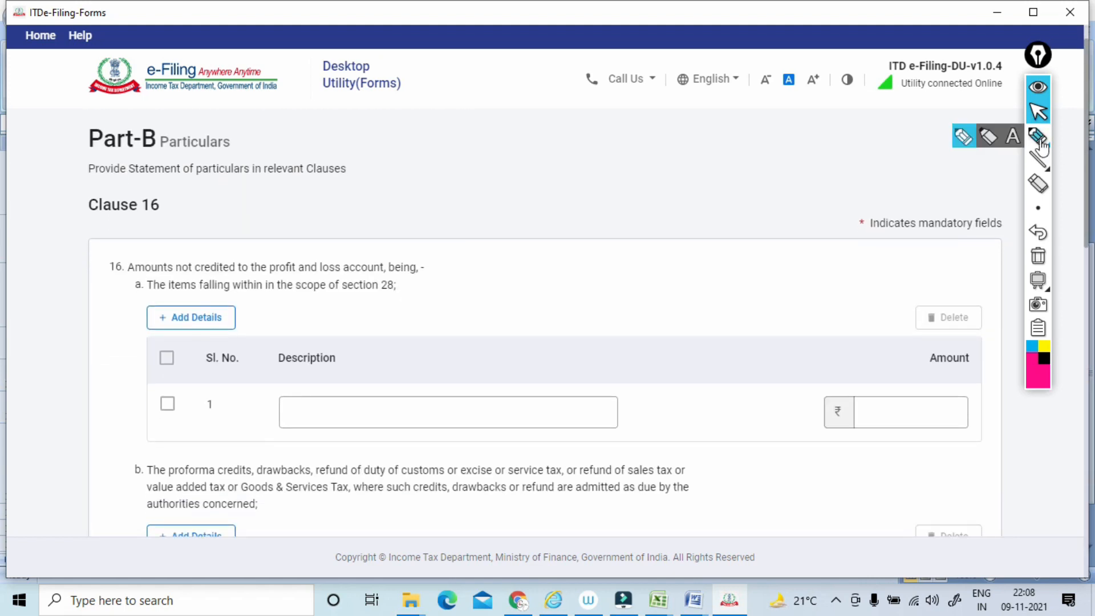
drag(124, 276, 412, 276)
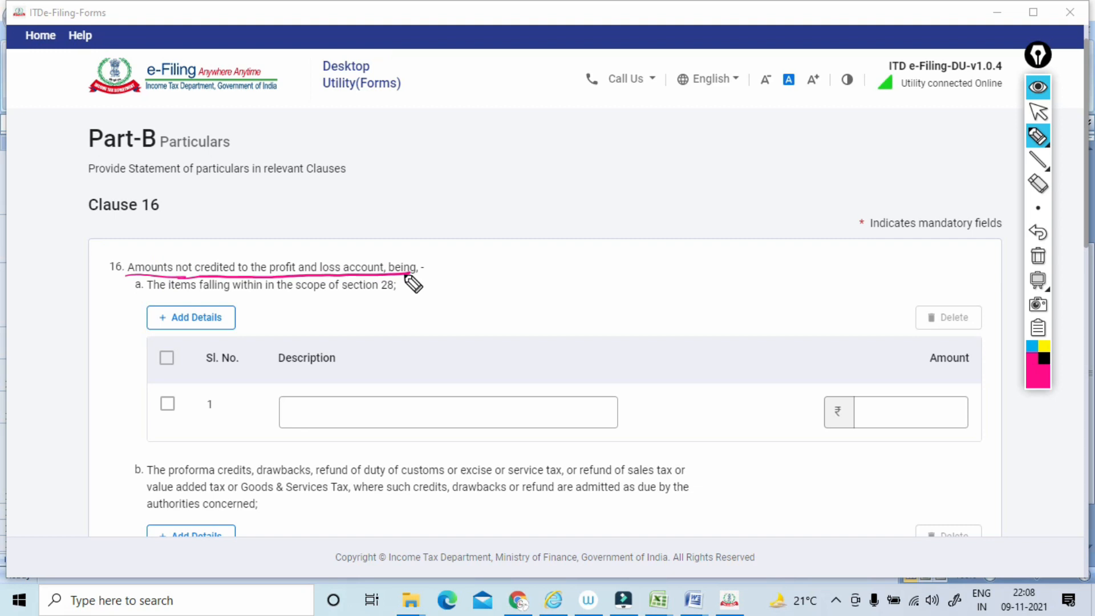
mouse_move(147, 296)
mouse_down()
mouse_move(393, 294)
mouse_move(447, 273)
mouse_move(421, 268)
mouse_move(486, 249)
mouse_up()
mouse_move(517, 209)
mouse_down()
mouse_move(513, 229)
mouse_move(567, 206)
mouse_move(567, 191)
mouse_move(592, 171)
mouse_move(586, 158)
mouse_up()
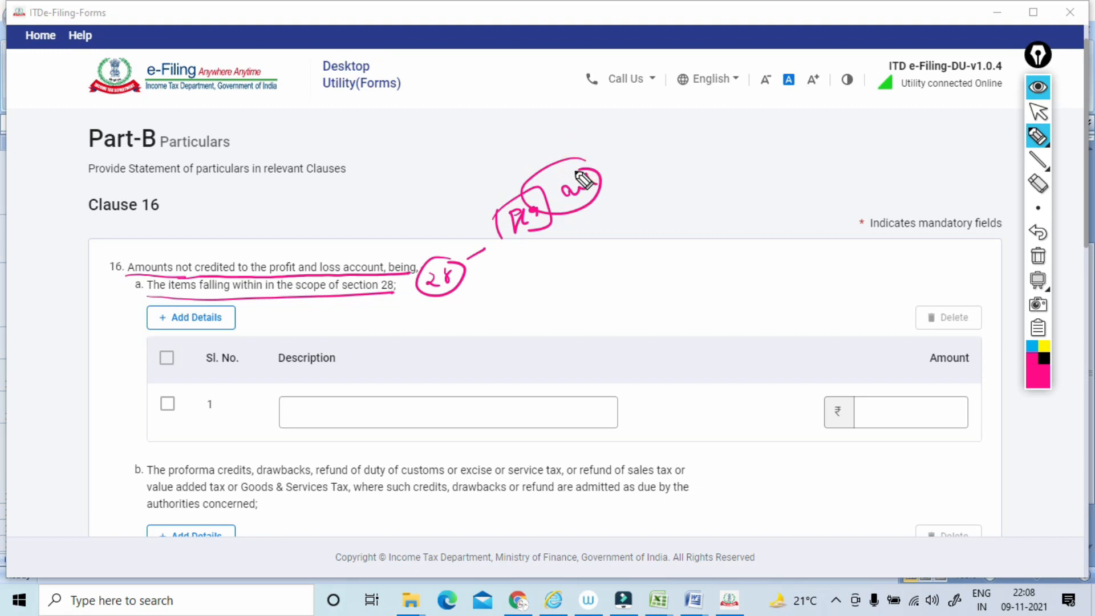
drag(593, 172, 596, 192)
mouse_move(569, 224)
mouse_down()
mouse_move(618, 214)
mouse_move(645, 194)
mouse_move(663, 199)
mouse_move(624, 212)
mouse_up()
mouse_move(643, 214)
mouse_down()
mouse_move(648, 234)
mouse_move(528, 269)
mouse_up()
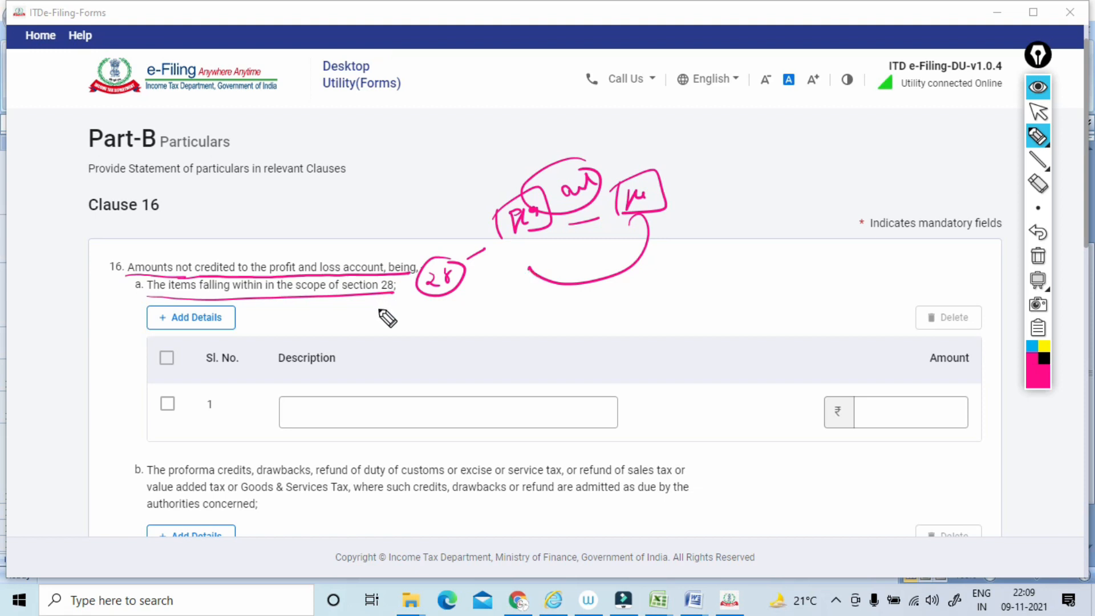
mouse_move(370, 347)
mouse_down()
mouse_move(210, 415)
mouse_move(320, 354)
mouse_move(367, 342)
mouse_up()
click(1038, 256)
click(1037, 112)
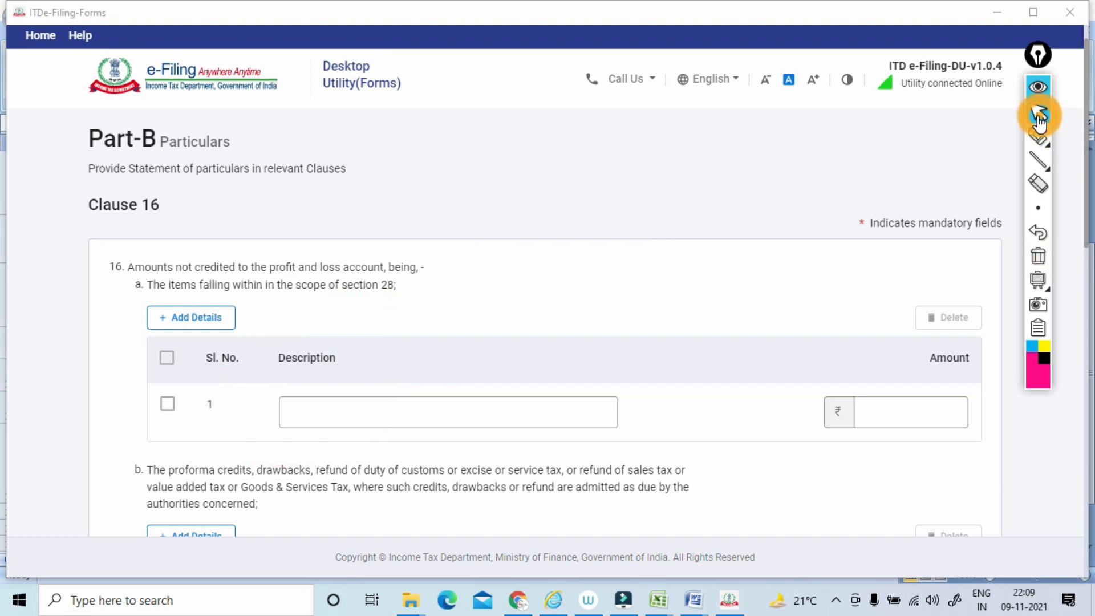
Circle the item 16(b) label with the pen, underline its wording on drawbacks and duty refunds, and add a tick mark.
scroll(1038, 118, down, 3)
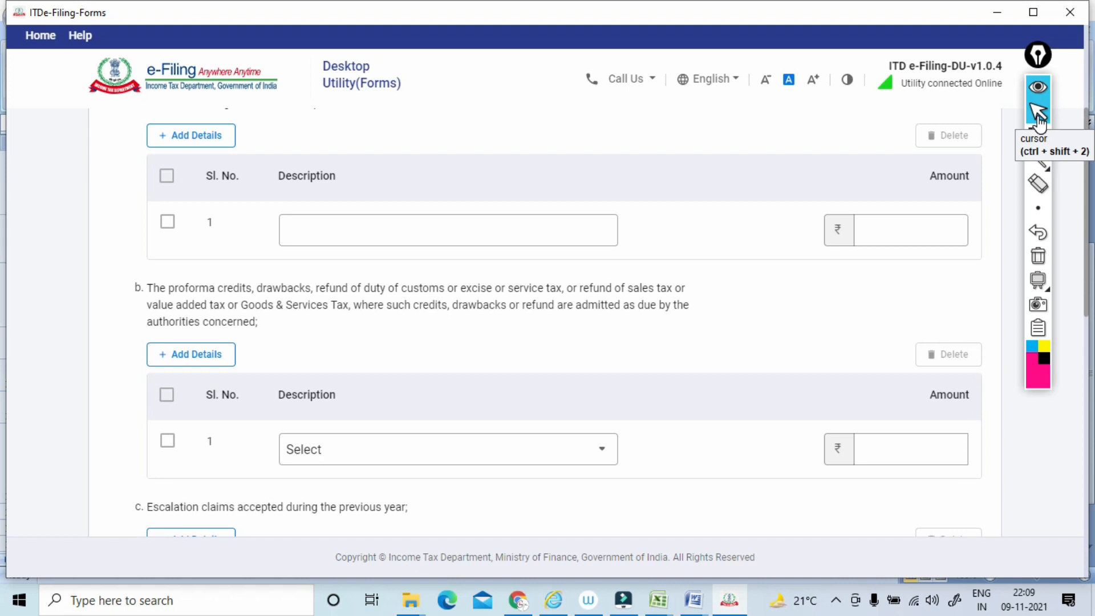
mouse_move(1033, 142)
drag(122, 266, 134, 264)
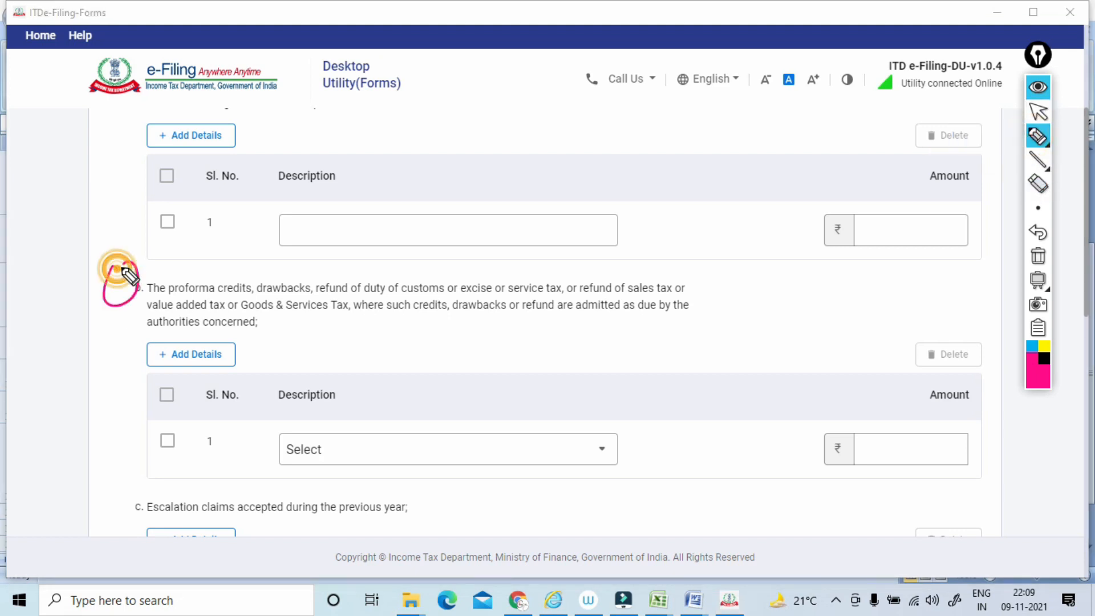
drag(248, 300, 526, 296)
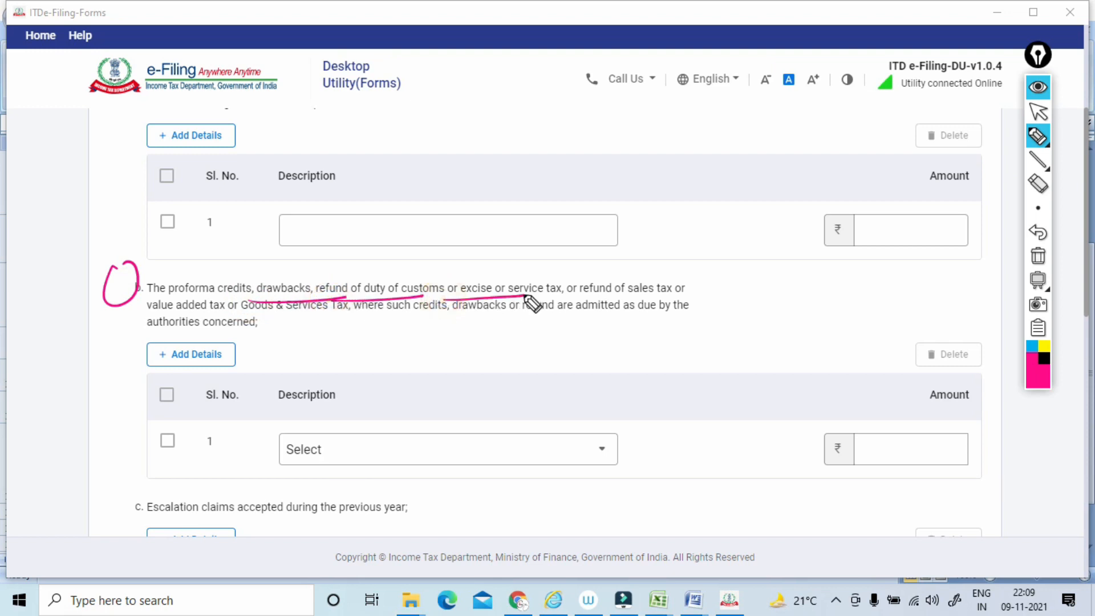
drag(701, 261, 713, 304)
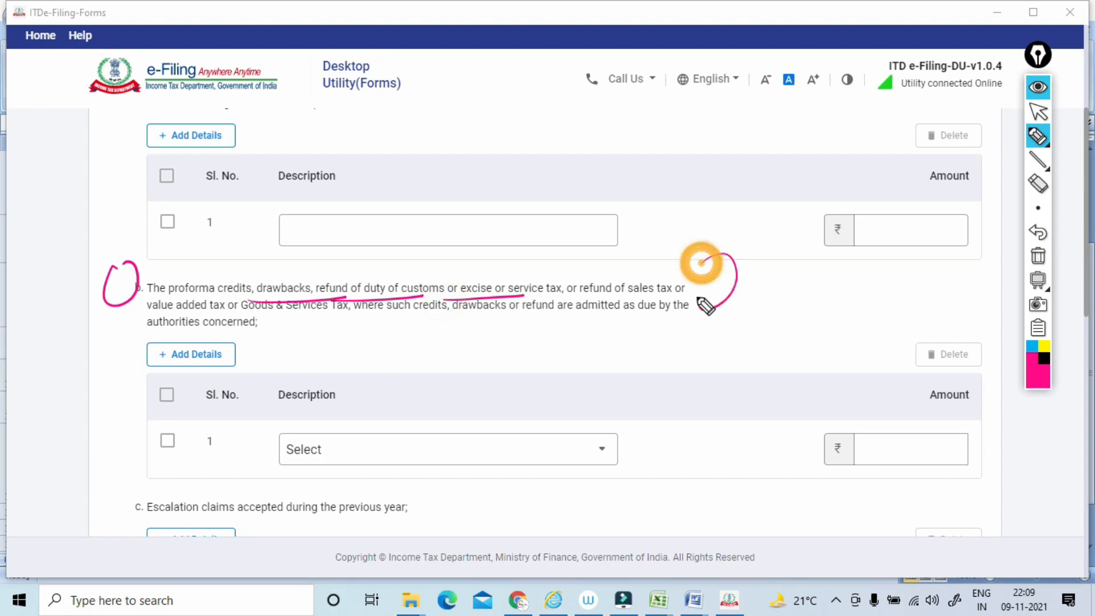
drag(139, 263, 122, 286)
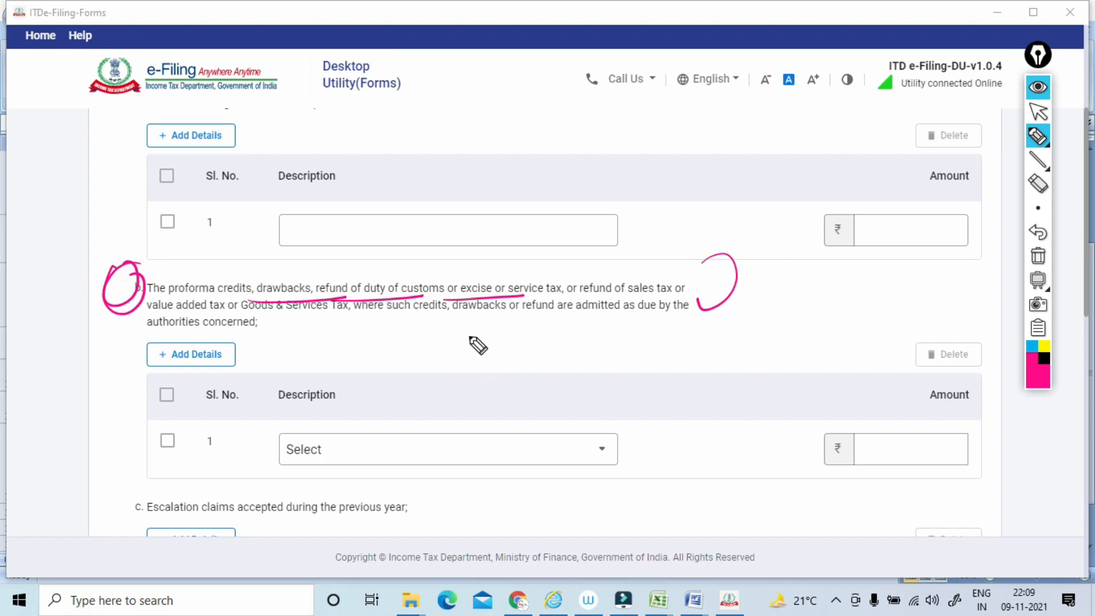
drag(471, 333, 508, 341)
Circle and underline item 16(c) on escalation claims, sketch a boxed note beside it, and clear the annotations.
mouse_move(141, 489)
mouse_down()
mouse_move(117, 493)
mouse_move(293, 519)
mouse_up()
mouse_move(418, 498)
mouse_down()
mouse_move(533, 481)
mouse_move(542, 450)
mouse_move(481, 450)
mouse_move(512, 488)
mouse_up()
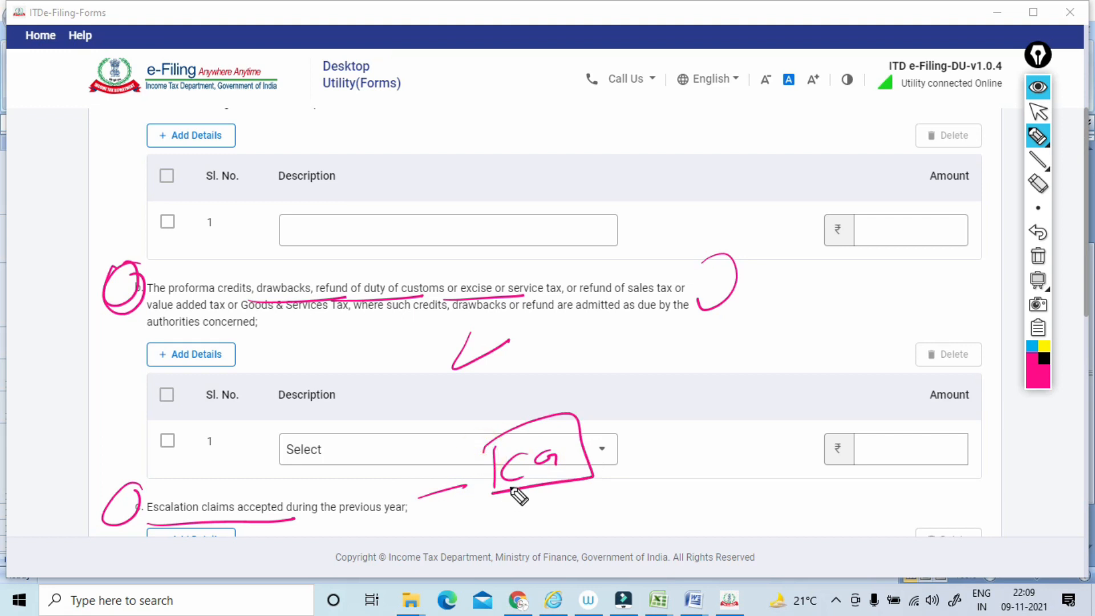
drag(175, 520, 262, 517)
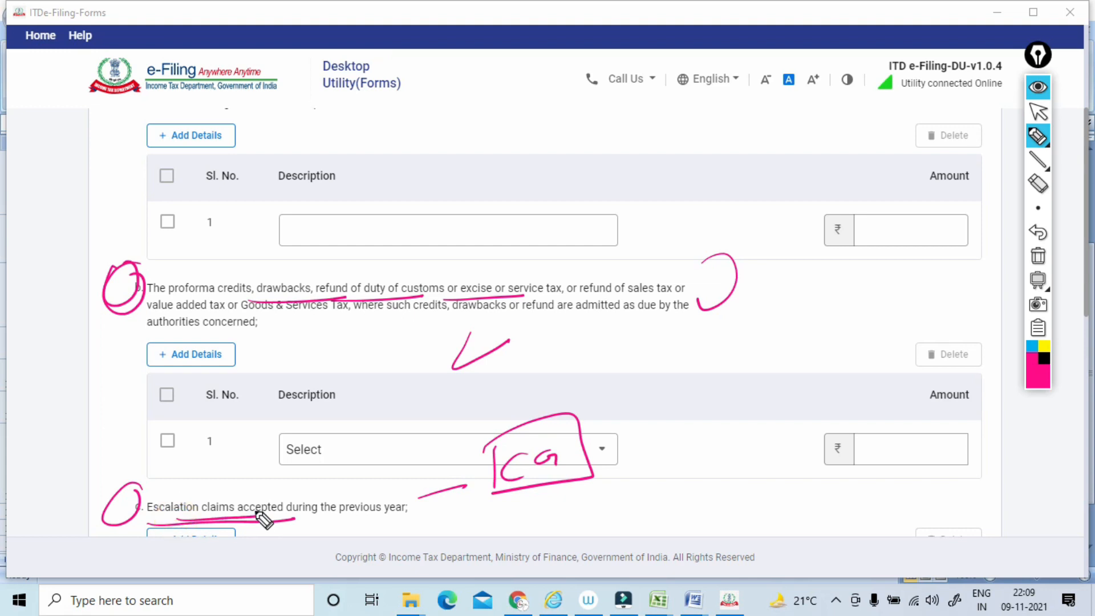
drag(301, 520, 392, 515)
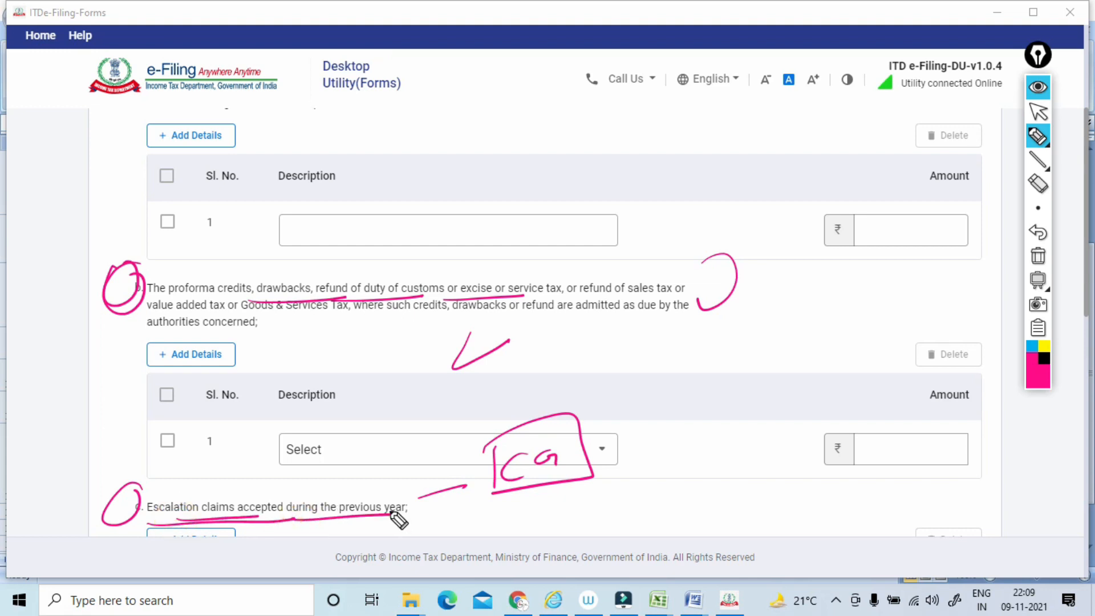
click(1036, 261)
click(1037, 112)
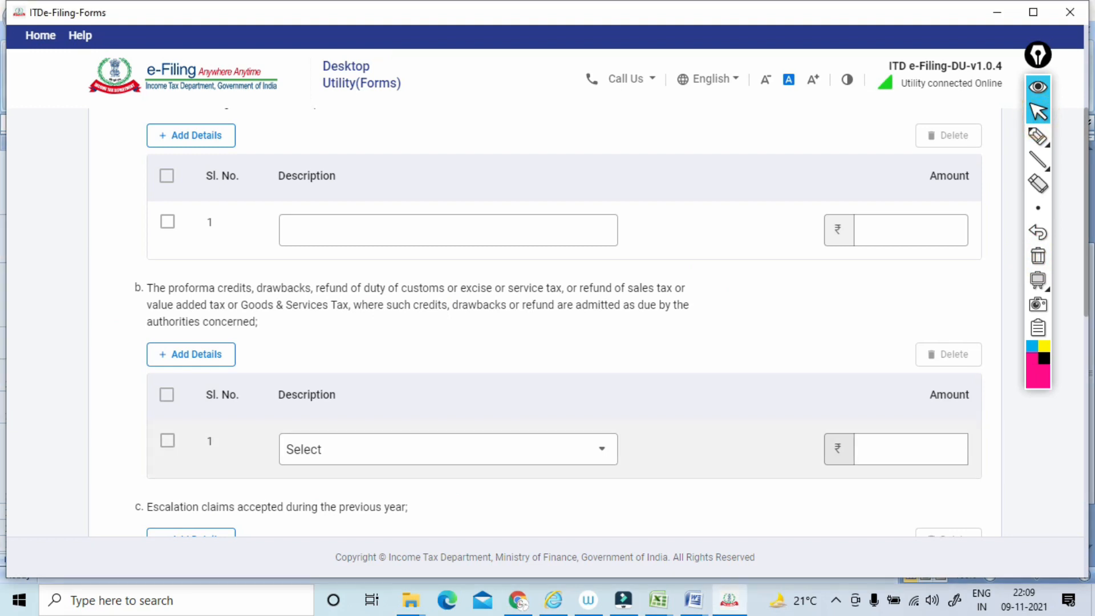
Underline item 16(d) on any other item of income, sketch a boxed note of income heads beside it, and clear the annotations.
scroll(548, 319, down, 5)
scroll(548, 319, down, 3)
click(1037, 137)
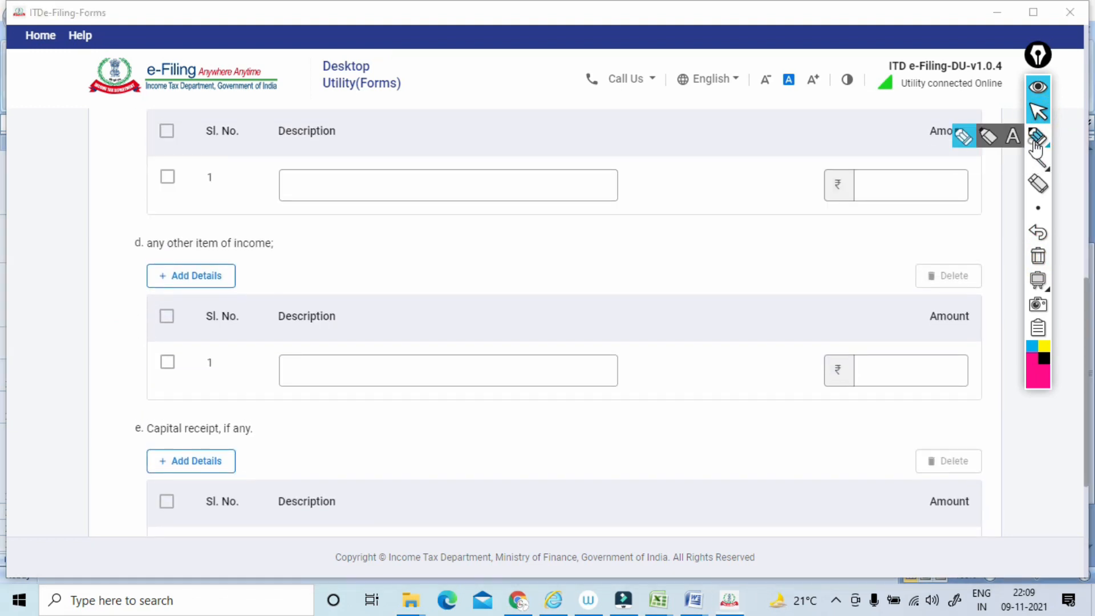
drag(120, 259, 244, 249)
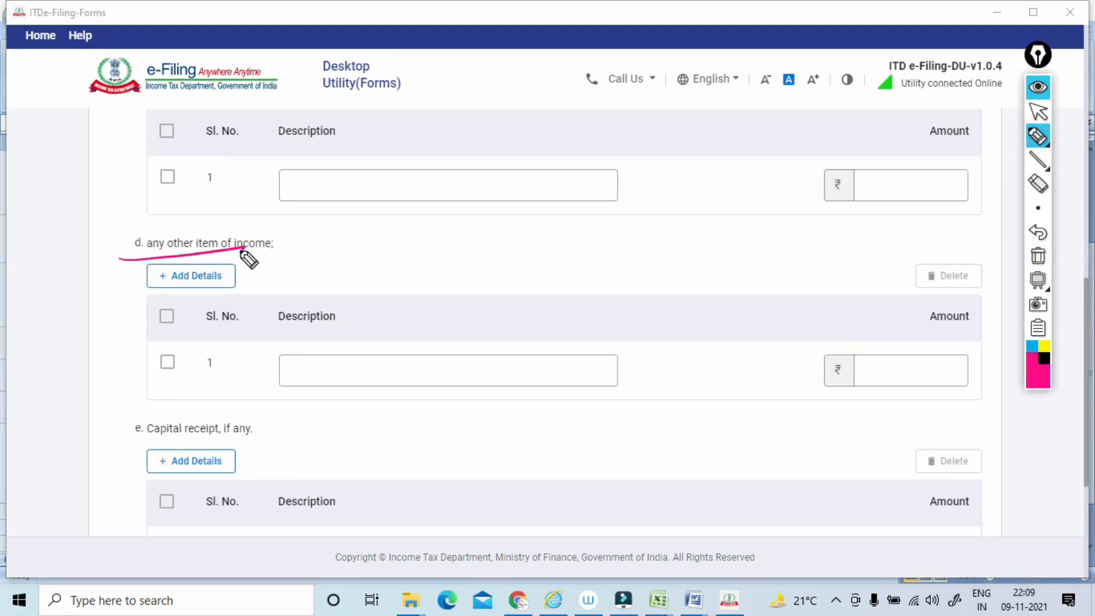
drag(279, 219, 245, 236)
mouse_move(311, 187)
mouse_down()
mouse_move(309, 199)
mouse_move(323, 189)
mouse_up()
drag(330, 180, 335, 184)
mouse_move(332, 167)
mouse_down()
mouse_move(339, 229)
mouse_move(350, 228)
mouse_up()
mouse_move(361, 199)
mouse_down()
mouse_move(350, 256)
mouse_move(377, 239)
mouse_up()
drag(278, 169, 308, 266)
mouse_move(258, 204)
mouse_down()
mouse_move(423, 255)
mouse_move(313, 278)
mouse_up()
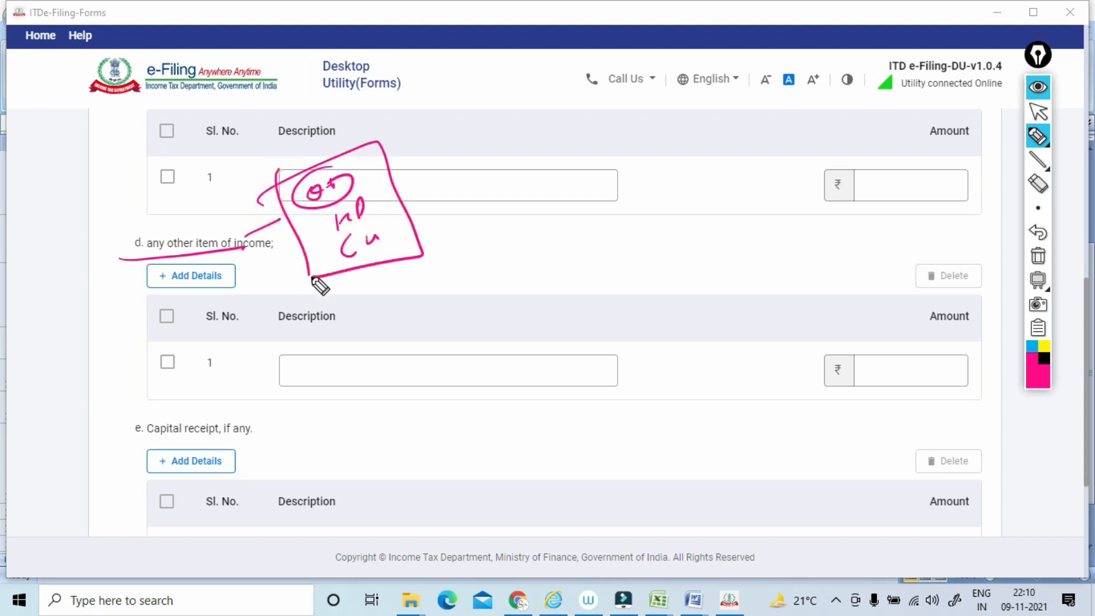
mouse_move(251, 254)
mouse_down()
mouse_move(261, 264)
mouse_move(225, 266)
mouse_up()
click(1048, 256)
click(1038, 112)
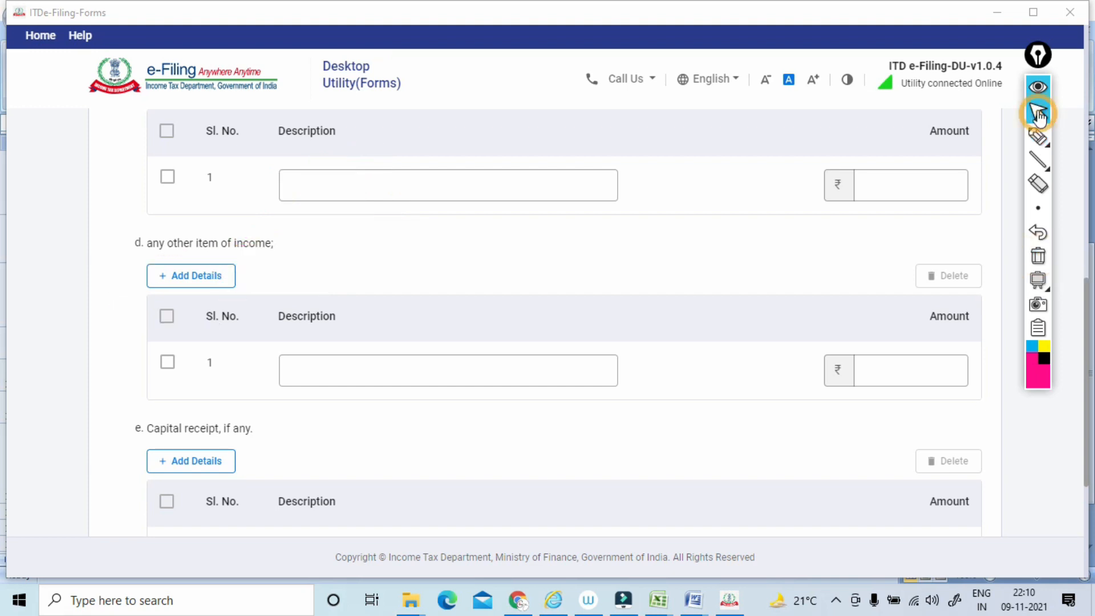
Circle item 16(e) on capital receipts and its Description column with the pen, sketch notes beside them, and clear the annotations.
scroll(1038, 117, down, 3)
click(1037, 137)
mouse_move(274, 271)
mouse_down()
mouse_move(171, 278)
mouse_move(337, 269)
mouse_up()
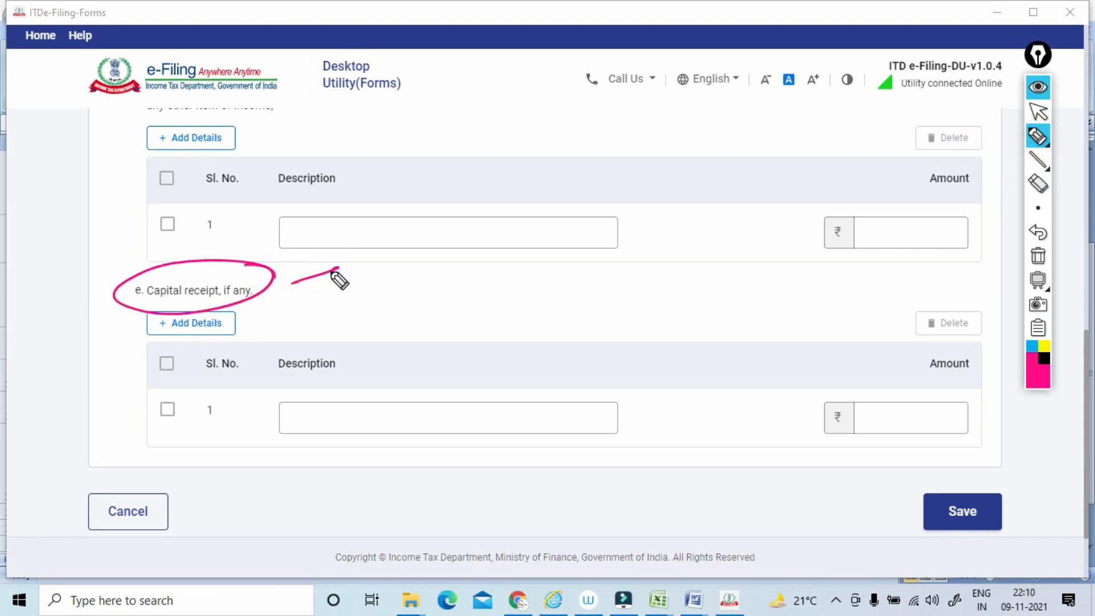
mouse_move(349, 323)
mouse_down()
mouse_move(311, 467)
mouse_move(349, 331)
mouse_move(406, 293)
mouse_move(435, 245)
mouse_move(442, 251)
mouse_up()
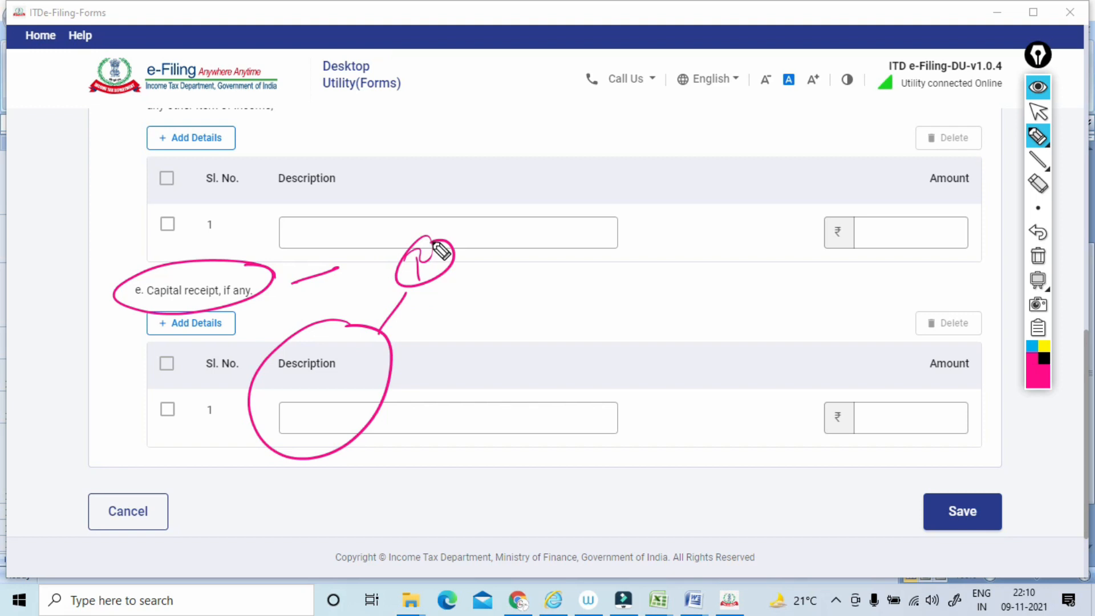
mouse_move(420, 305)
mouse_down()
mouse_move(426, 313)
mouse_move(456, 295)
mouse_up()
drag(453, 267, 454, 280)
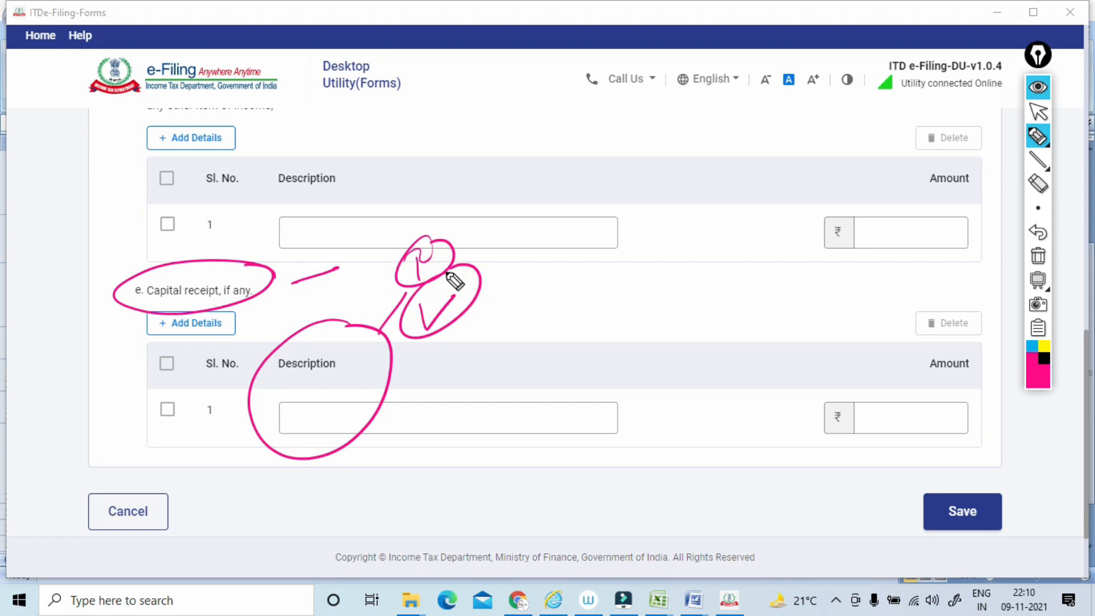
mouse_move(365, 326)
mouse_down()
mouse_move(297, 342)
mouse_move(336, 345)
mouse_up()
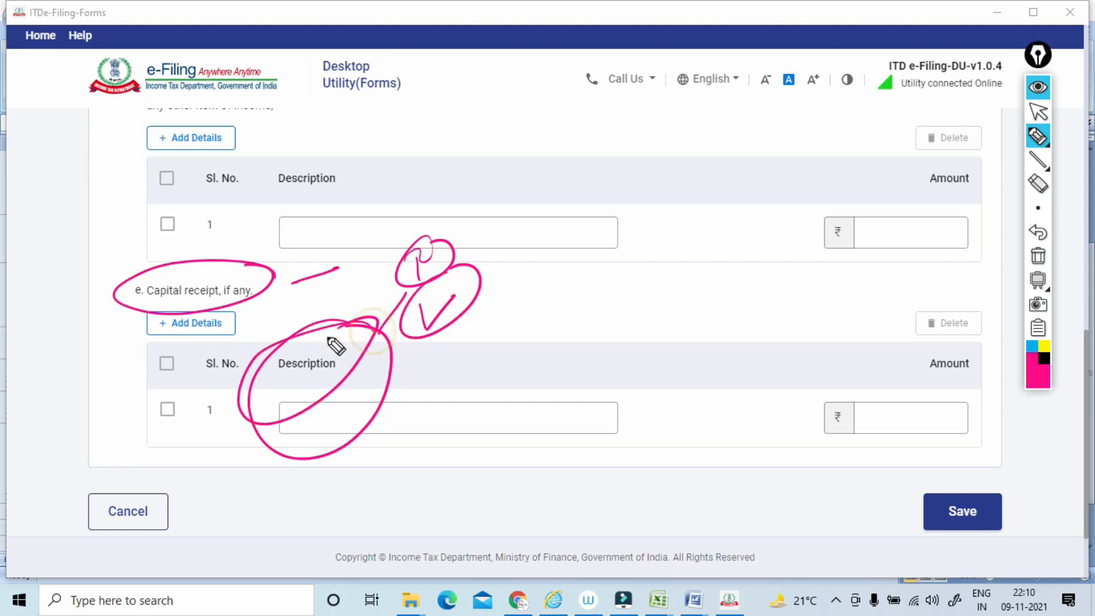
click(1038, 256)
click(1038, 113)
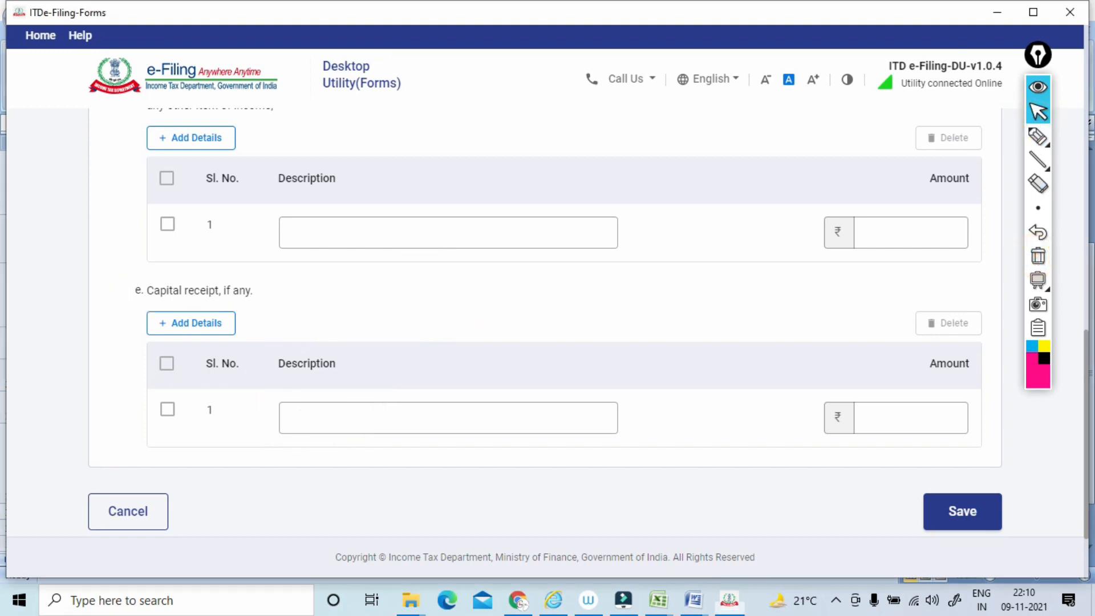
Save Clause 16 without entering any details and open Clause 17 from the Clauses 9 - 17 group.
scroll(1037, 117, down, 2)
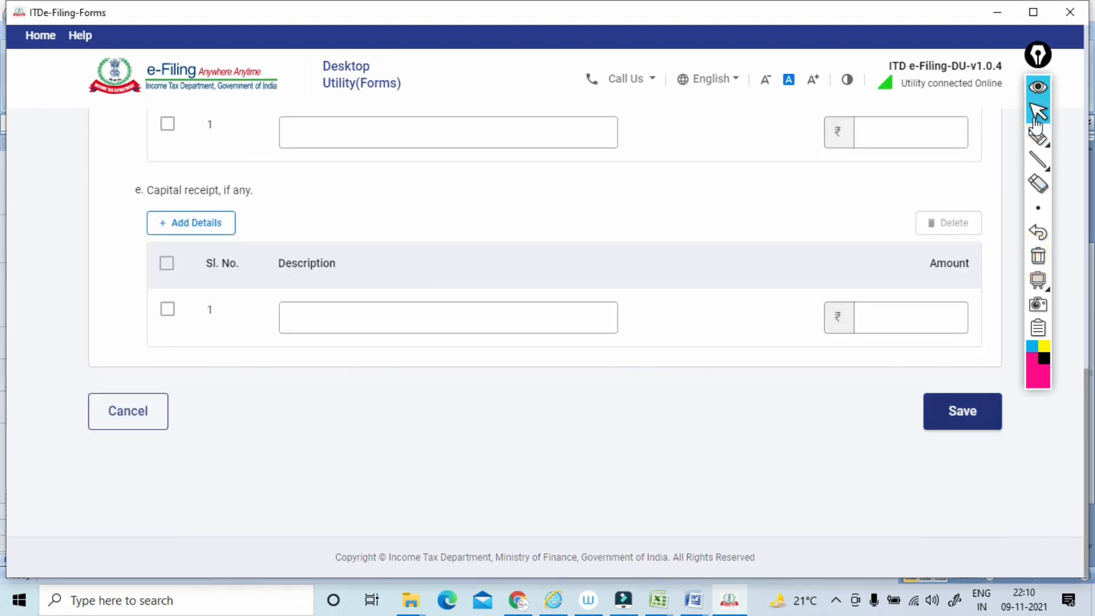
scroll(1037, 119, down, 3)
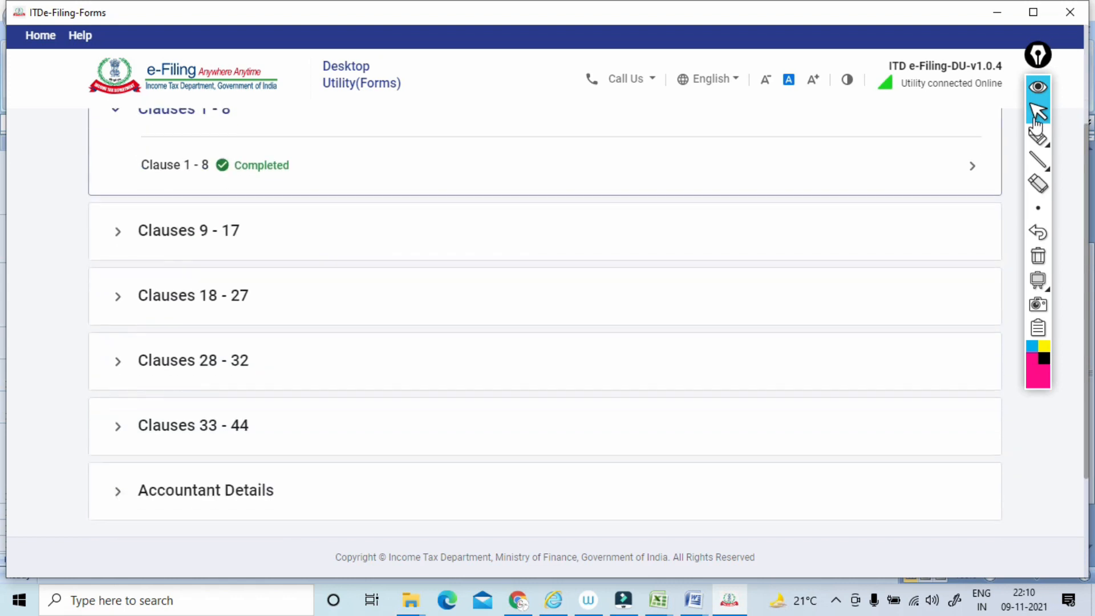
click(189, 231)
scroll(545, 322, down, 4)
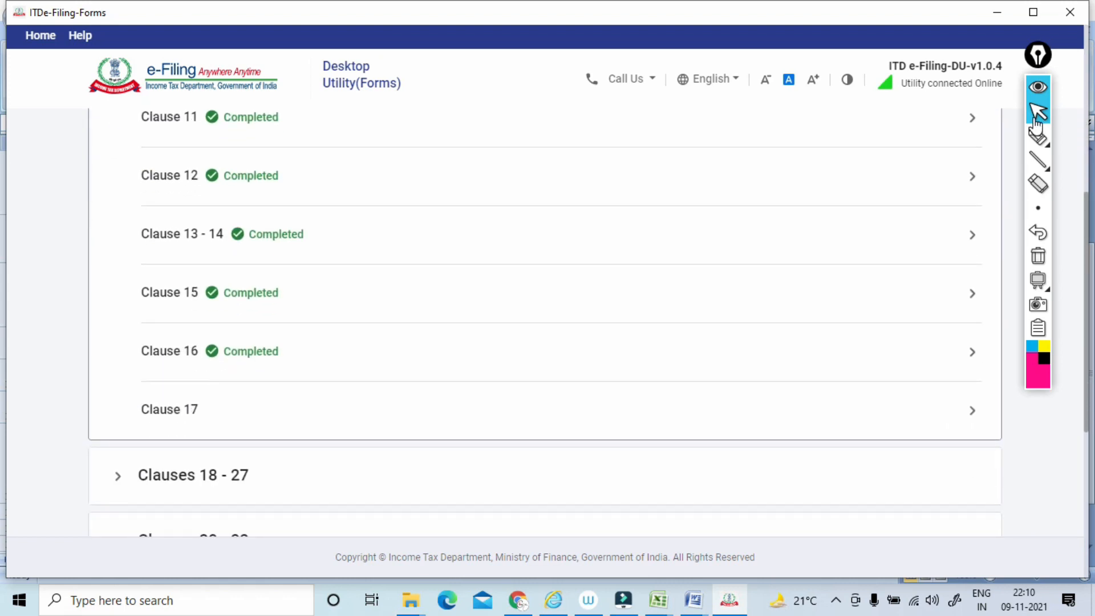
click(170, 409)
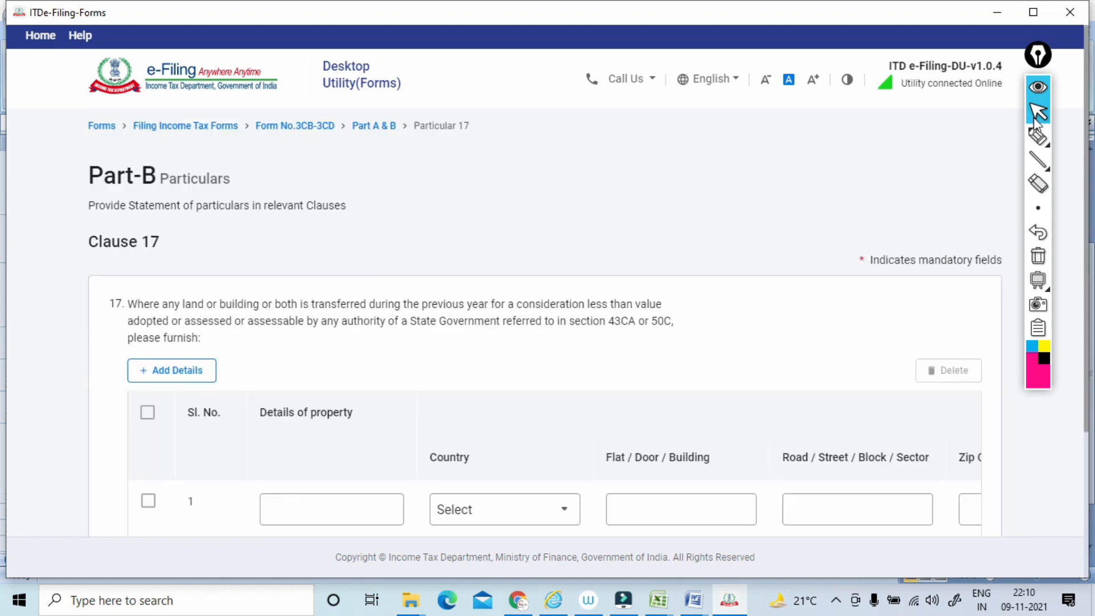
Underline the clause 17 wording on land or building transfers and sections 43CA and 50C with the pen, and clear the annotations.
scroll(1036, 116, down, 1)
click(1038, 136)
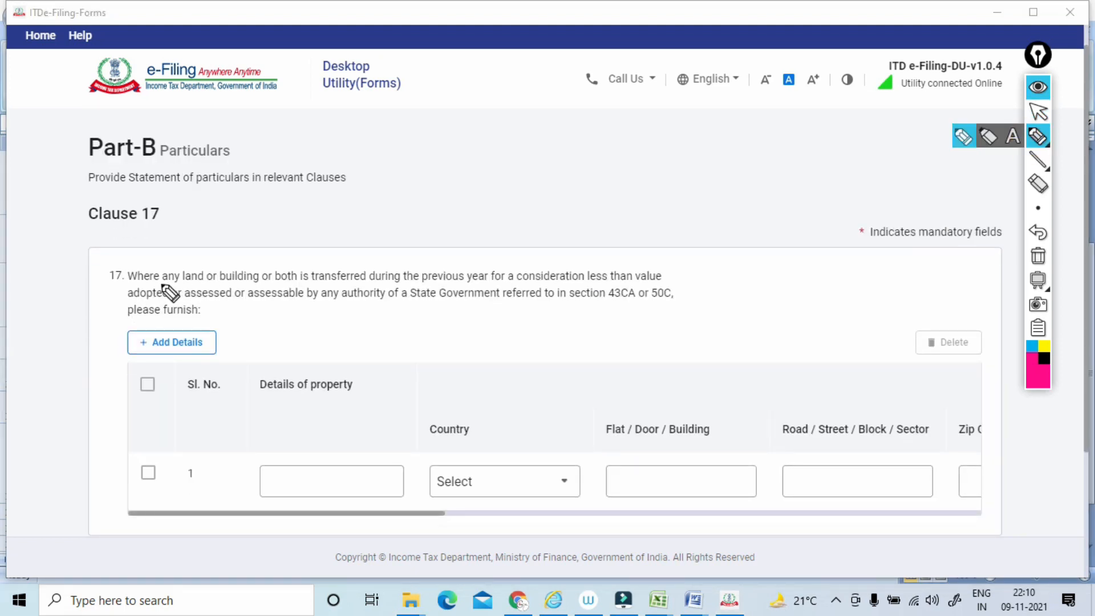
drag(119, 282, 300, 281)
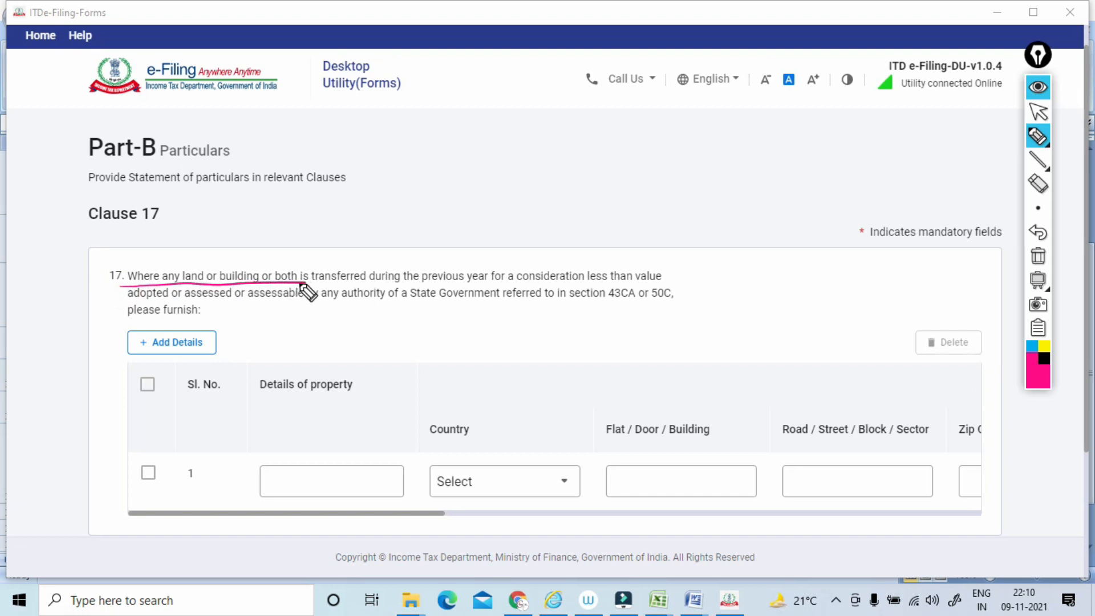
drag(496, 282, 604, 281)
drag(129, 306, 382, 305)
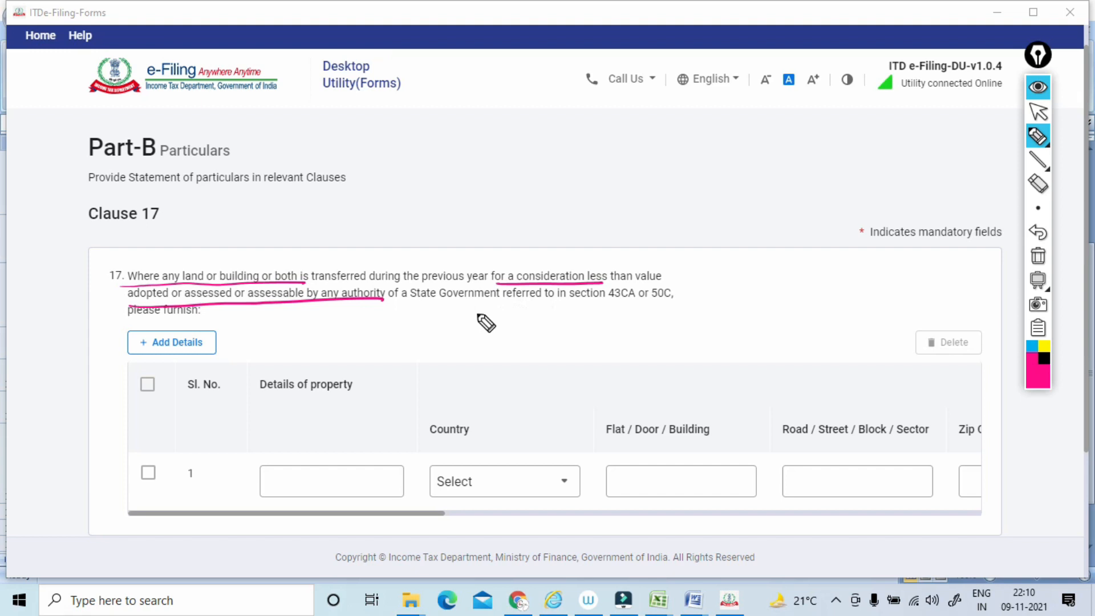
drag(594, 303, 682, 300)
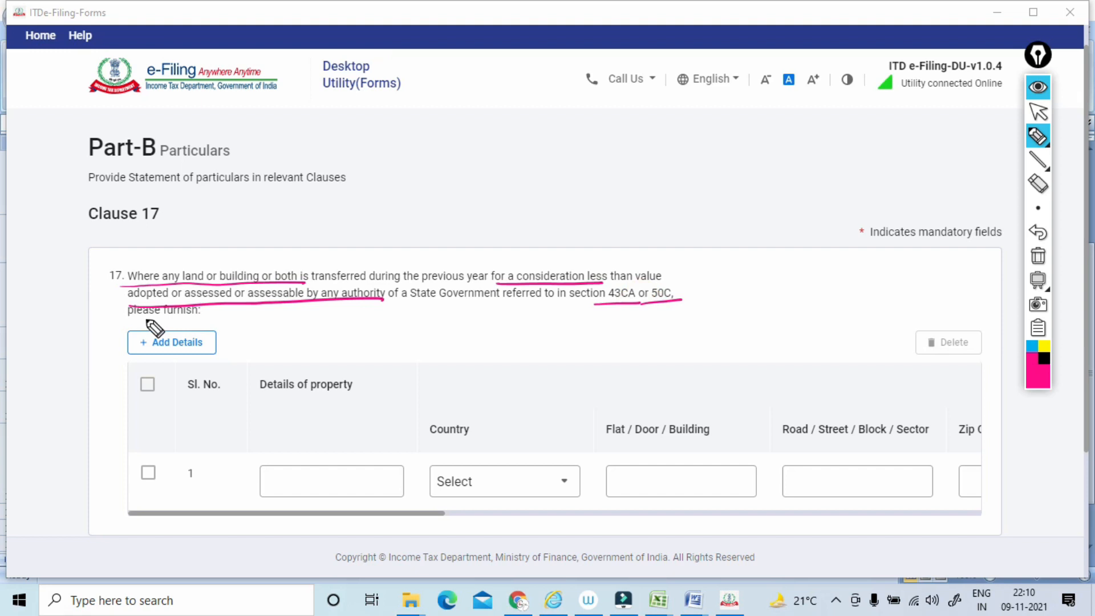
mouse_move(249, 268)
mouse_down()
mouse_move(278, 249)
mouse_move(311, 249)
mouse_up()
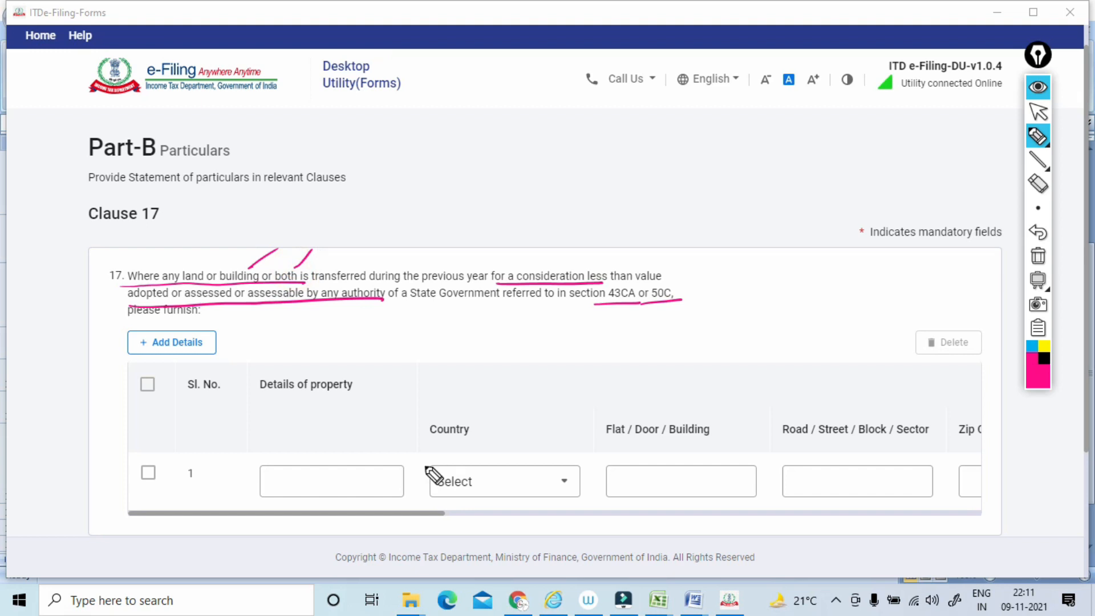
click(1038, 256)
click(1037, 112)
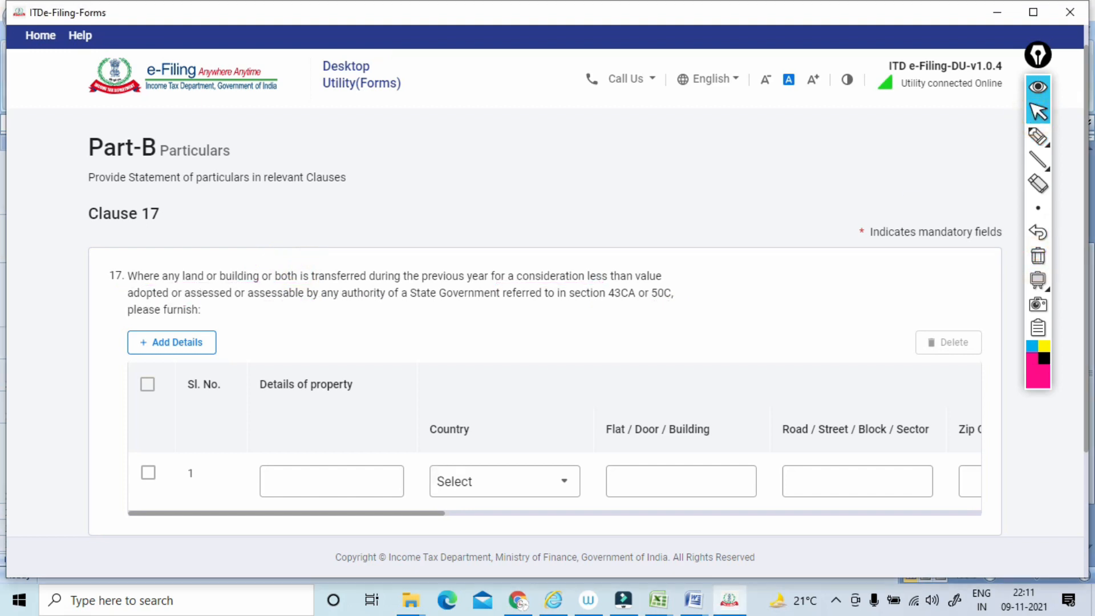
Outline the last clause 17 column heading on section 43CA and section 56 applicability, and underline its key phrases with the pen.
scroll(1036, 116, down, 3)
scroll(1036, 114, up, 1)
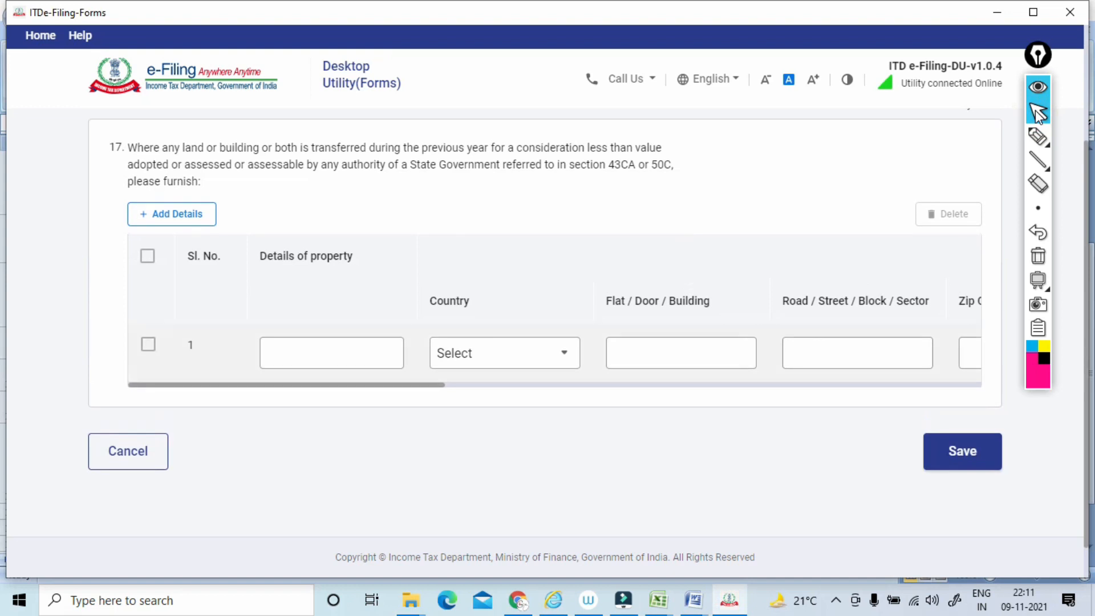
drag(296, 385, 832, 385)
click(1037, 135)
mouse_move(743, 252)
mouse_down()
mouse_move(990, 231)
mouse_move(731, 327)
mouse_up()
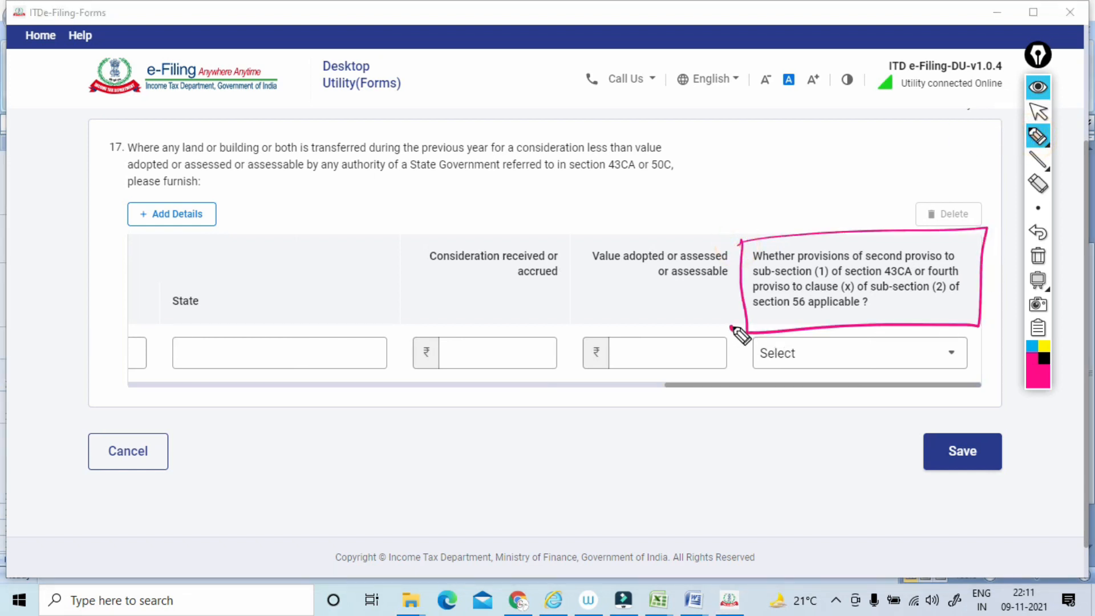
drag(862, 264, 963, 260)
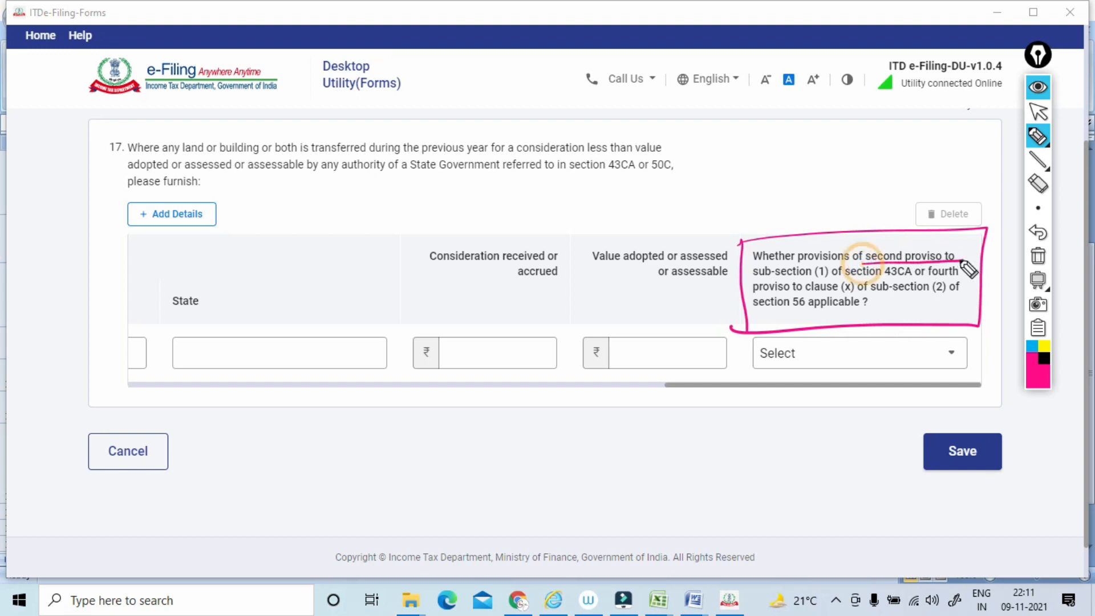
drag(754, 279, 912, 278)
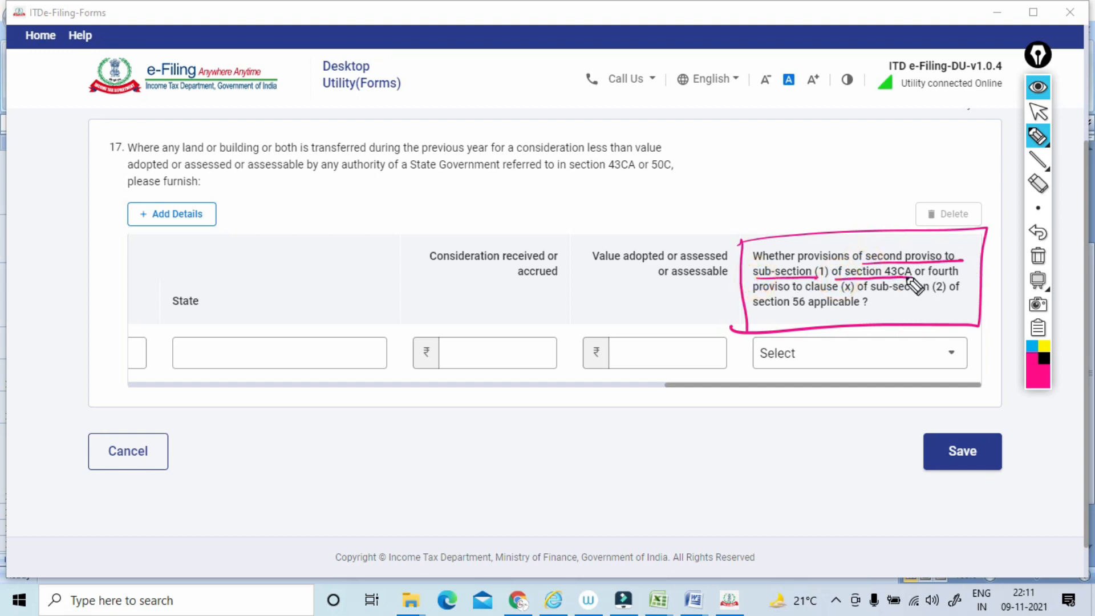
drag(960, 278, 919, 279)
drag(754, 293, 948, 294)
drag(757, 308, 819, 309)
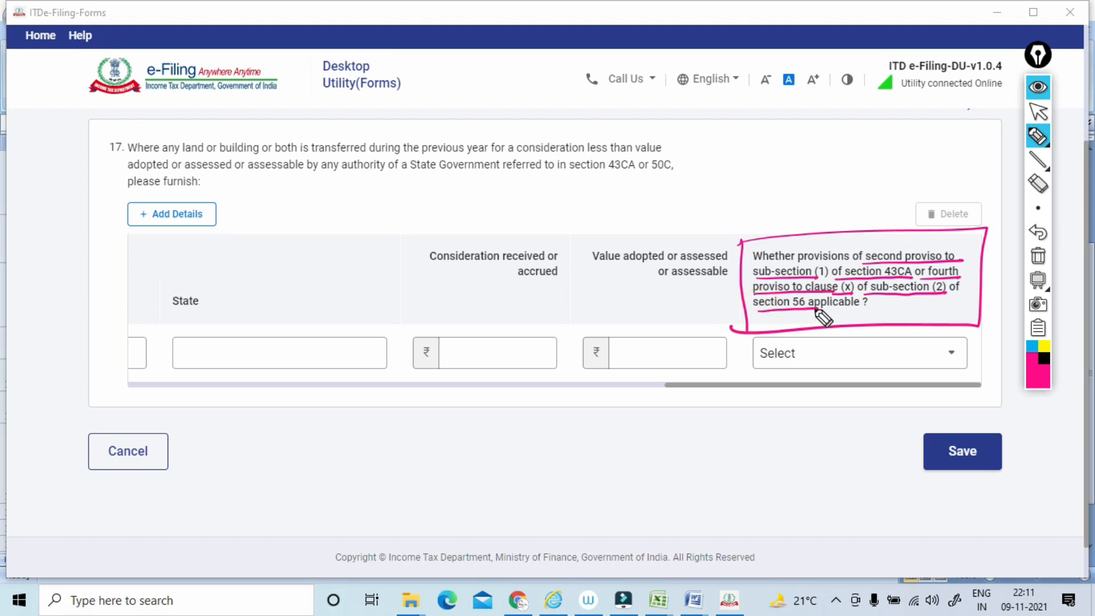
Sketch a handwritten note above the outlined clause 17 column heading, and circle and box it with the pen.
drag(753, 212, 825, 170)
click(810, 171)
mouse_move(813, 150)
mouse_down()
mouse_move(851, 162)
mouse_move(860, 144)
mouse_up()
drag(847, 142, 854, 146)
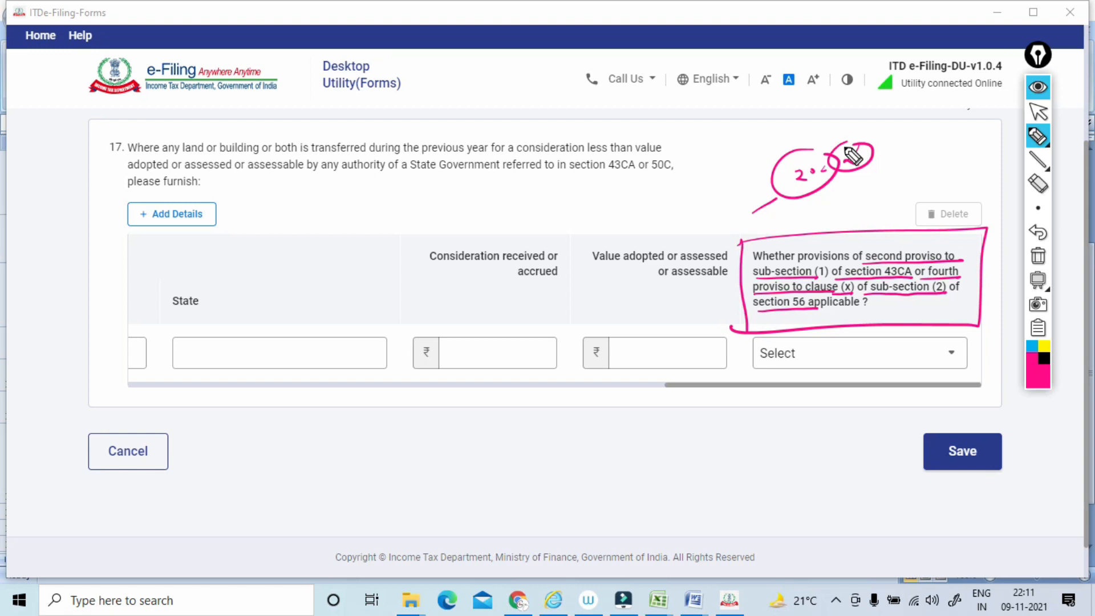
drag(766, 157, 778, 202)
mouse_move(762, 164)
mouse_down()
mouse_move(785, 146)
mouse_move(791, 193)
mouse_up()
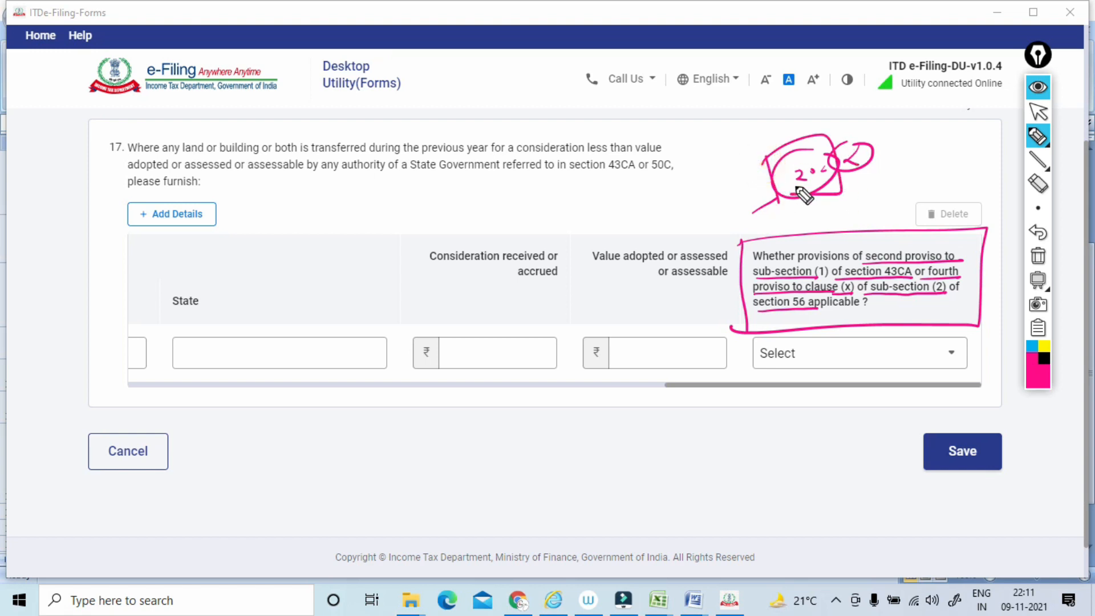
Outline the last clause 17 column heading again with the pen, and clear all annotations.
drag(747, 233, 747, 334)
mouse_move(742, 237)
mouse_down()
mouse_move(986, 246)
mouse_move(818, 317)
mouse_up()
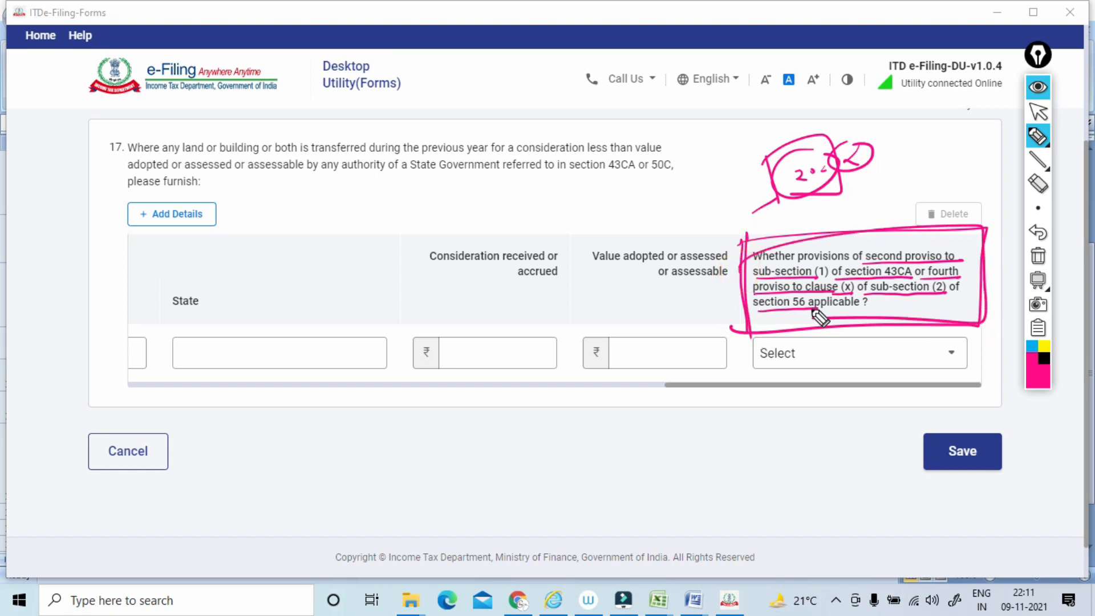
click(1037, 255)
click(1037, 113)
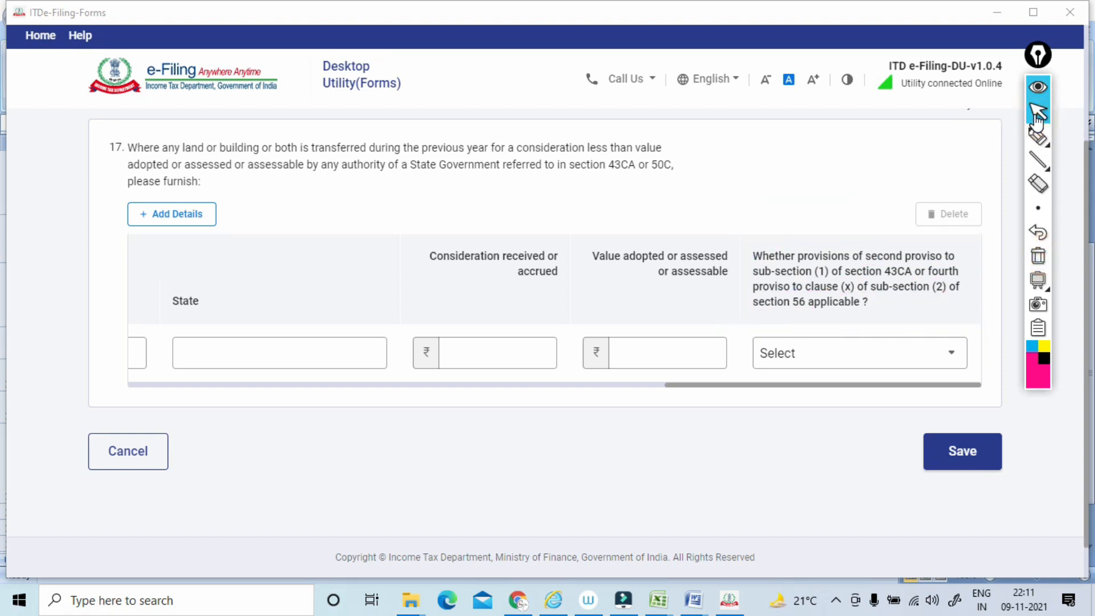
Check the choices for the section 43CA and section 56 applicability question, and save Clause 17 without entering any details.
click(875, 356)
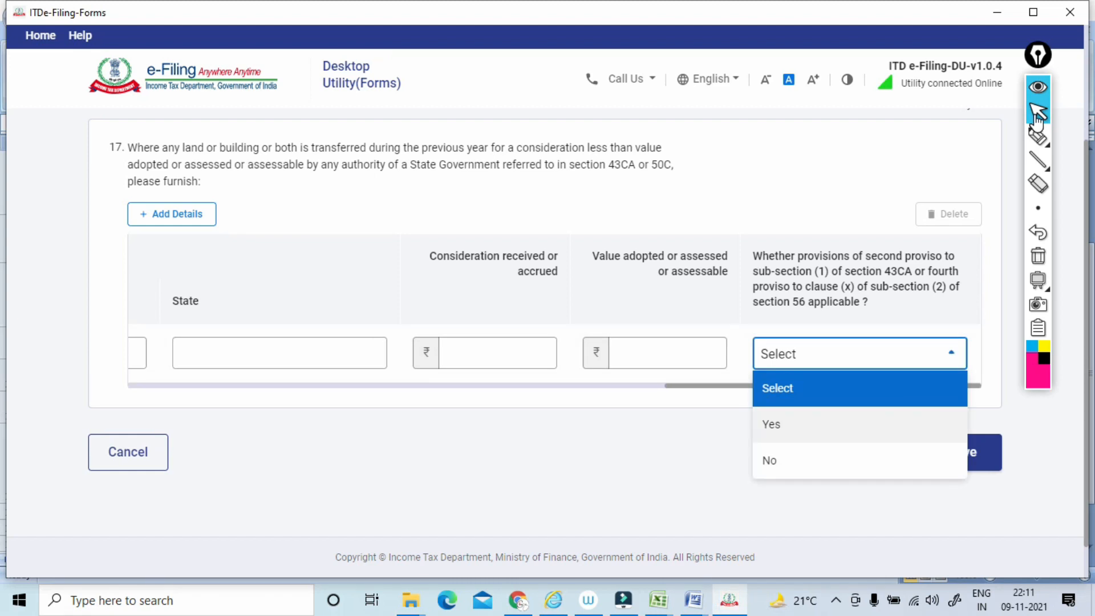
key(Escape)
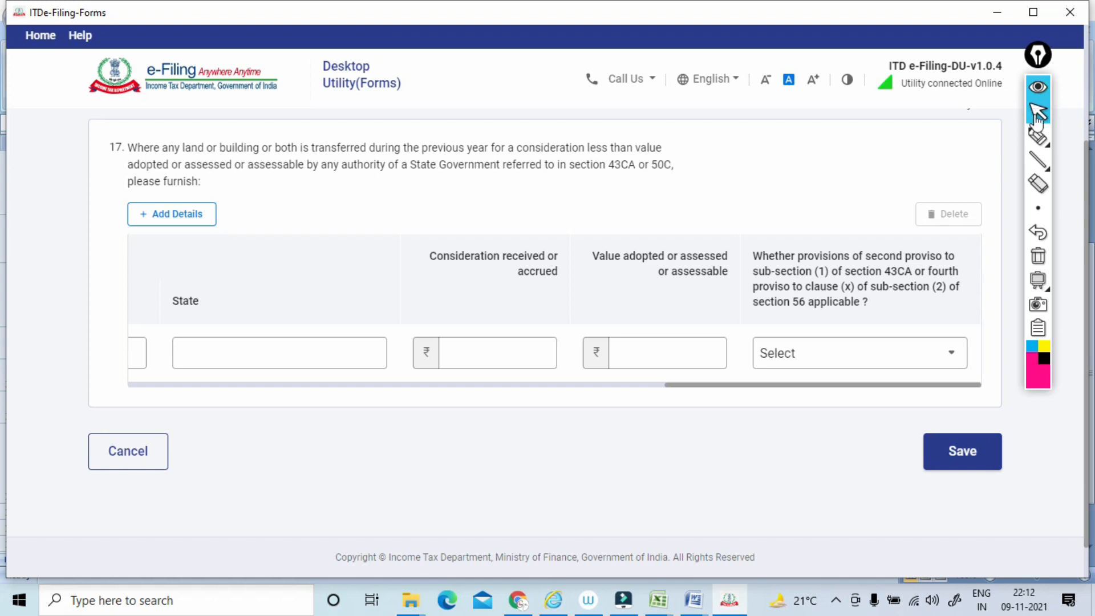
click(962, 451)
Expand the Clauses 18 - 27 group in the Form 3CD clause list and bring Clause 18 into view.
scroll(684, 260, down, 2)
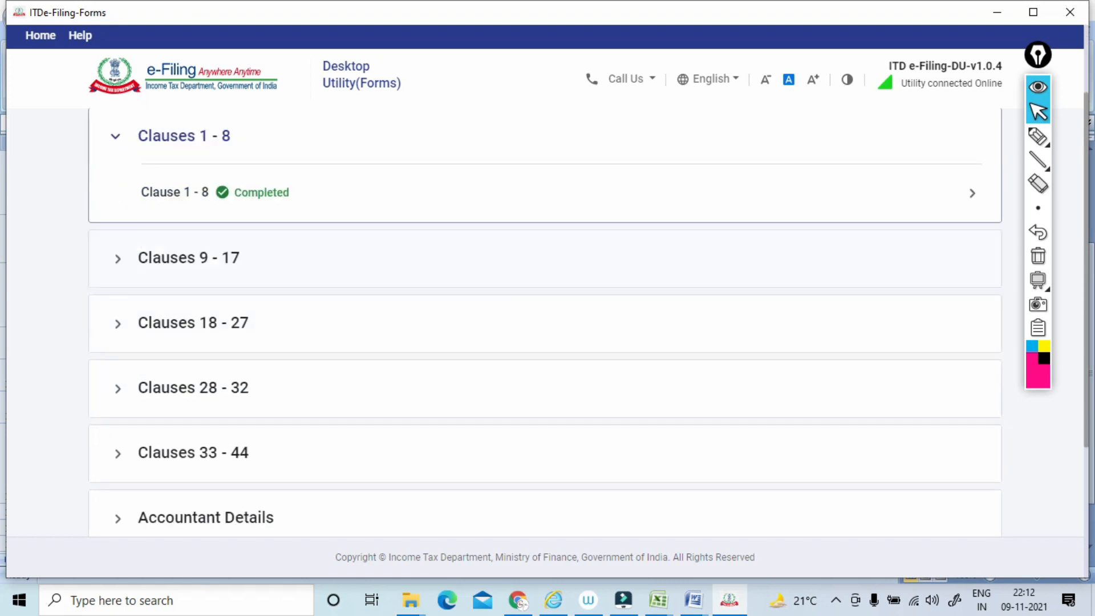
scroll(684, 259, down, 1)
mouse_move(1036, 139)
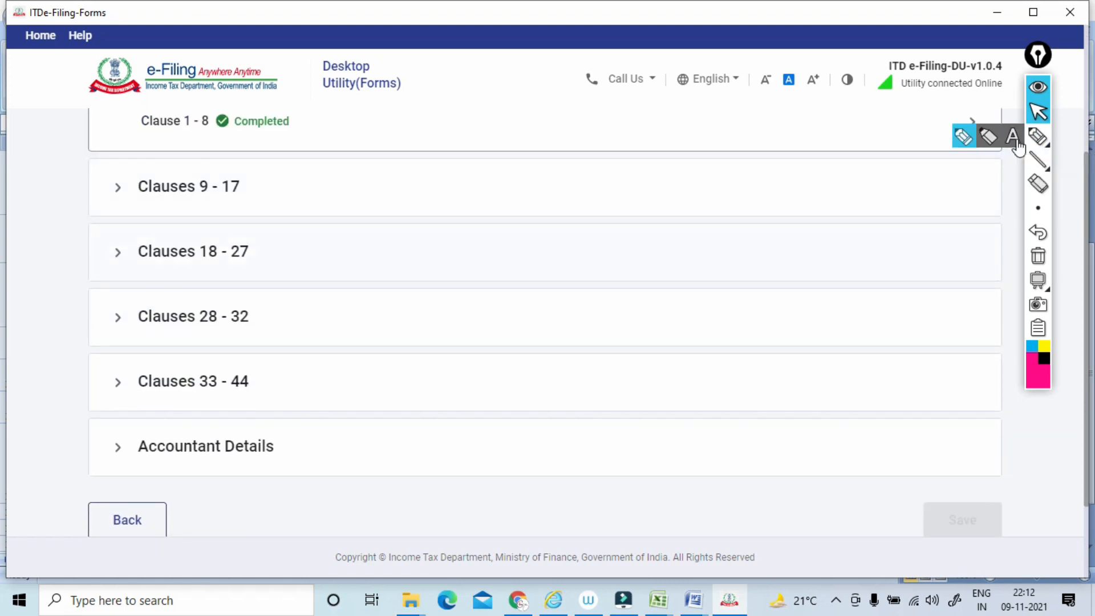
click(192, 251)
scroll(548, 319, down, 4)
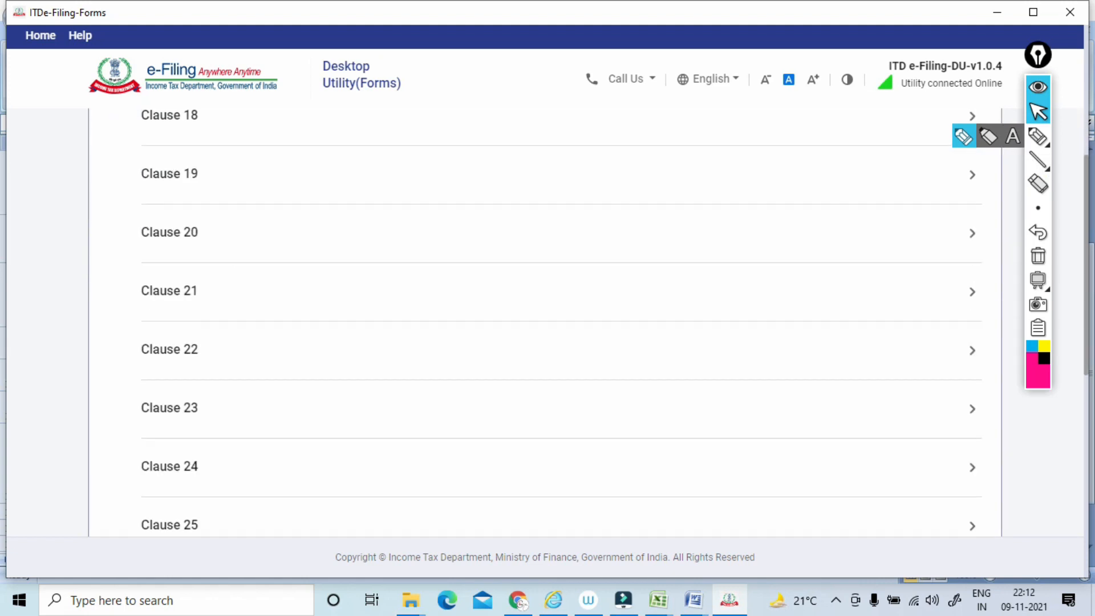
scroll(547, 319, up, 1)
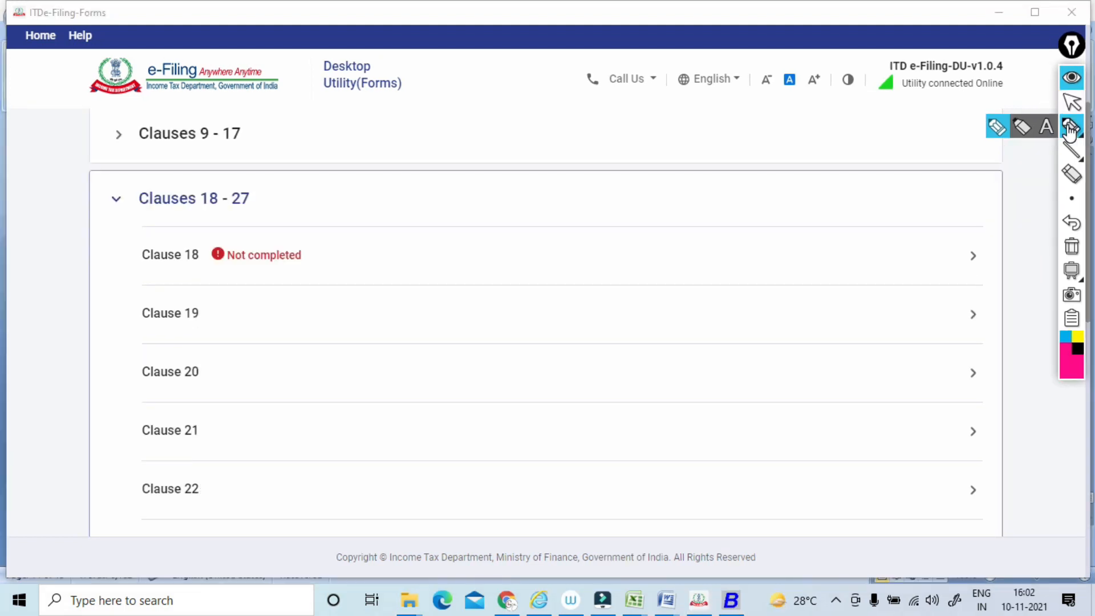
Circle the Clauses 18 - 27 heading, underline Clause 18, box its status, and sketch linked handwritten notes beside it with the pen.
mouse_move(144, 224)
mouse_down()
mouse_move(269, 213)
mouse_move(156, 161)
mouse_move(141, 238)
mouse_up()
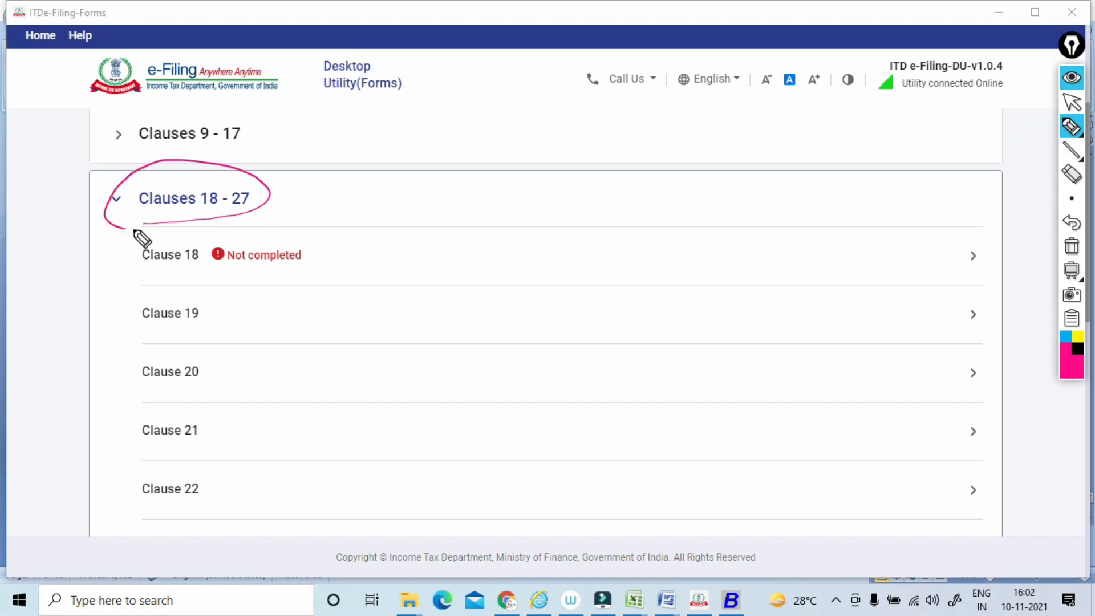
mouse_move(144, 271)
mouse_down()
mouse_move(247, 239)
mouse_move(257, 293)
mouse_move(199, 310)
mouse_up()
mouse_move(319, 254)
mouse_down()
mouse_move(370, 212)
mouse_move(415, 227)
mouse_move(354, 246)
mouse_up()
mouse_move(426, 179)
mouse_down()
mouse_move(449, 185)
mouse_move(502, 149)
mouse_up()
drag(523, 141, 521, 122)
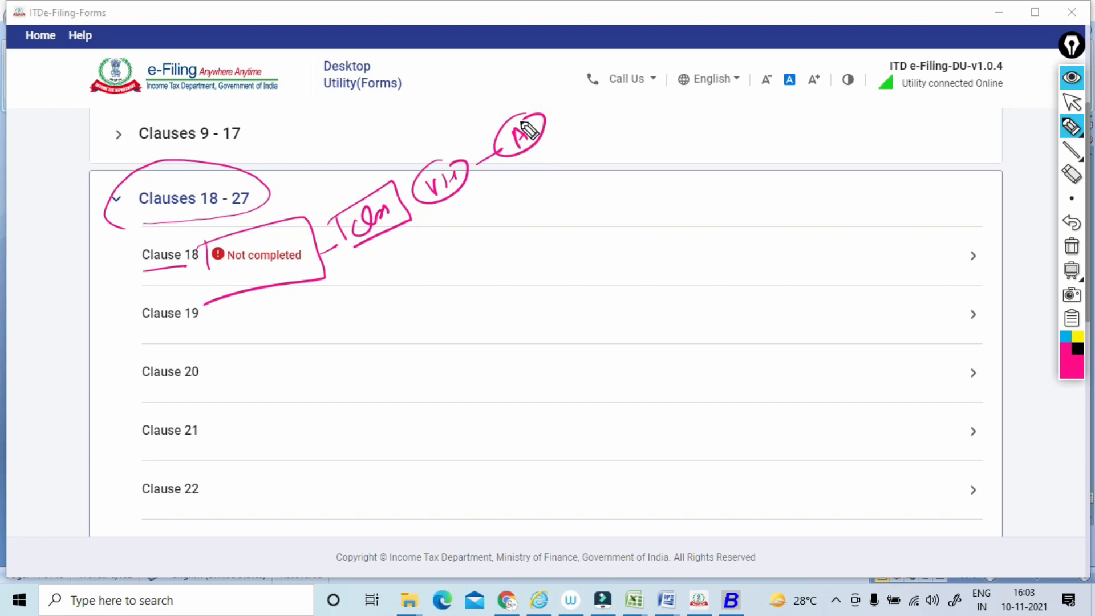
Clear the pen annotations and open Clause 18 at its depreciation table.
click(1071, 246)
click(1072, 103)
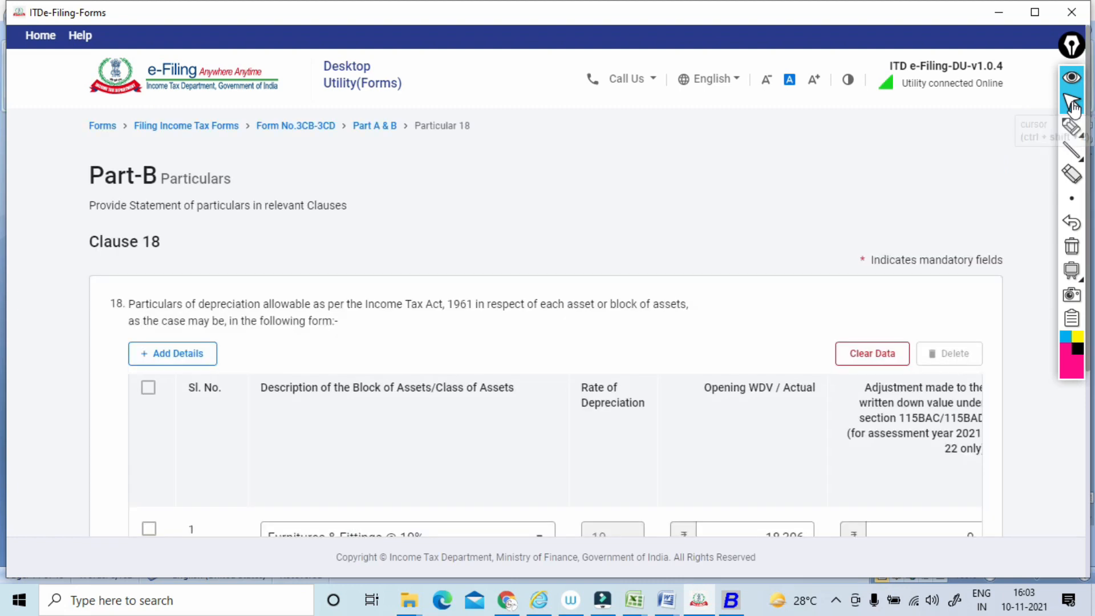
scroll(1075, 108, down, 3)
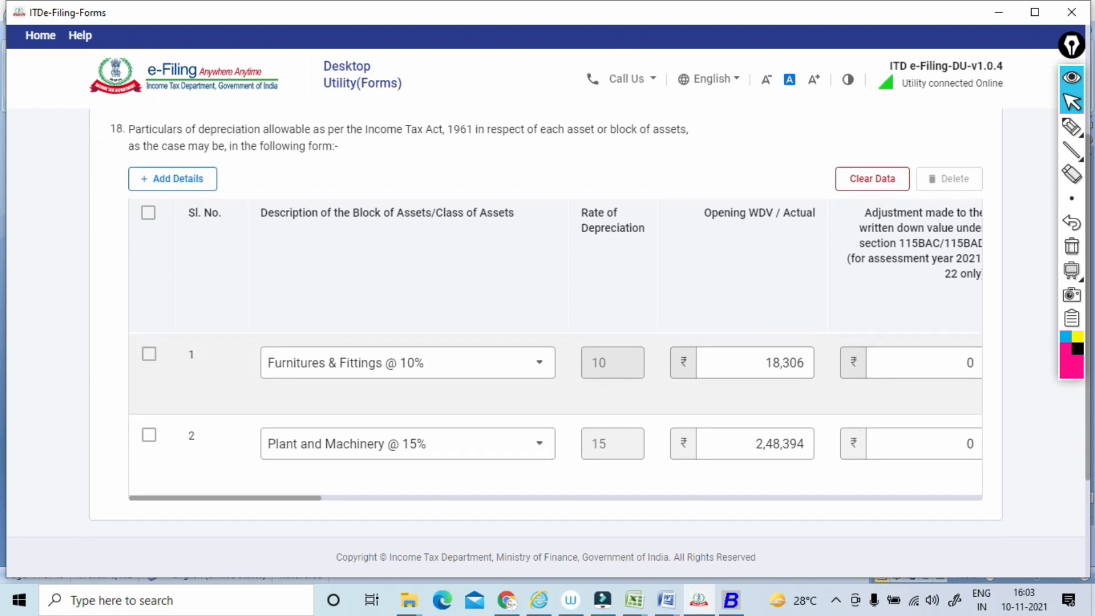
Circle the Furnitures & Fittings @ 10% block with the pen, and write circled notes 10 and 15 above and below it.
click(1071, 126)
mouse_move(440, 323)
mouse_down()
mouse_move(297, 400)
mouse_move(439, 326)
mouse_up()
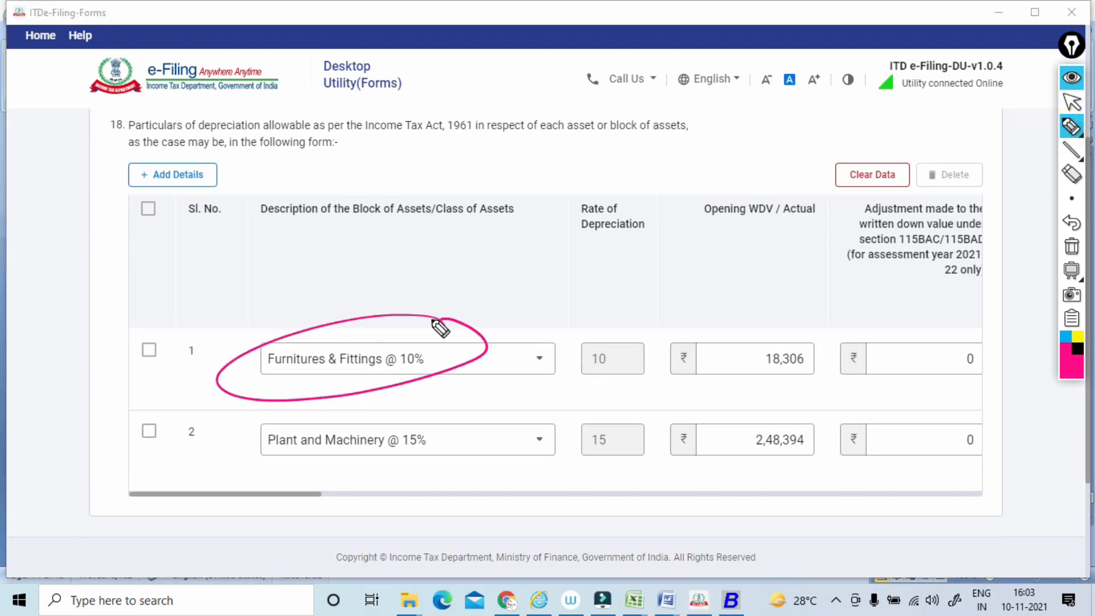
drag(455, 274, 461, 274)
drag(472, 272, 478, 272)
mouse_move(475, 250)
mouse_down()
mouse_move(462, 255)
mouse_move(475, 261)
mouse_up()
drag(449, 387, 454, 402)
drag(465, 387, 461, 402)
mouse_move(457, 378)
mouse_down()
mouse_move(463, 411)
mouse_move(458, 378)
mouse_up()
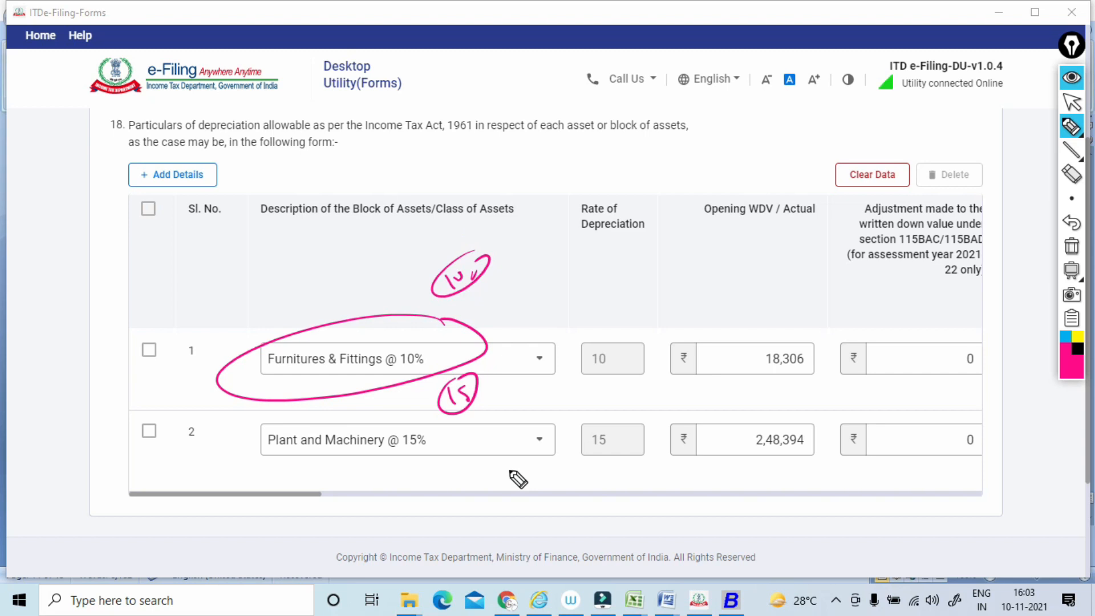
Box the Opening WDV / Actual amounts of both asset blocks with the pen, and clear the annotations.
mouse_move(732, 340)
mouse_down()
mouse_move(747, 372)
mouse_move(767, 377)
mouse_up()
drag(741, 420, 742, 448)
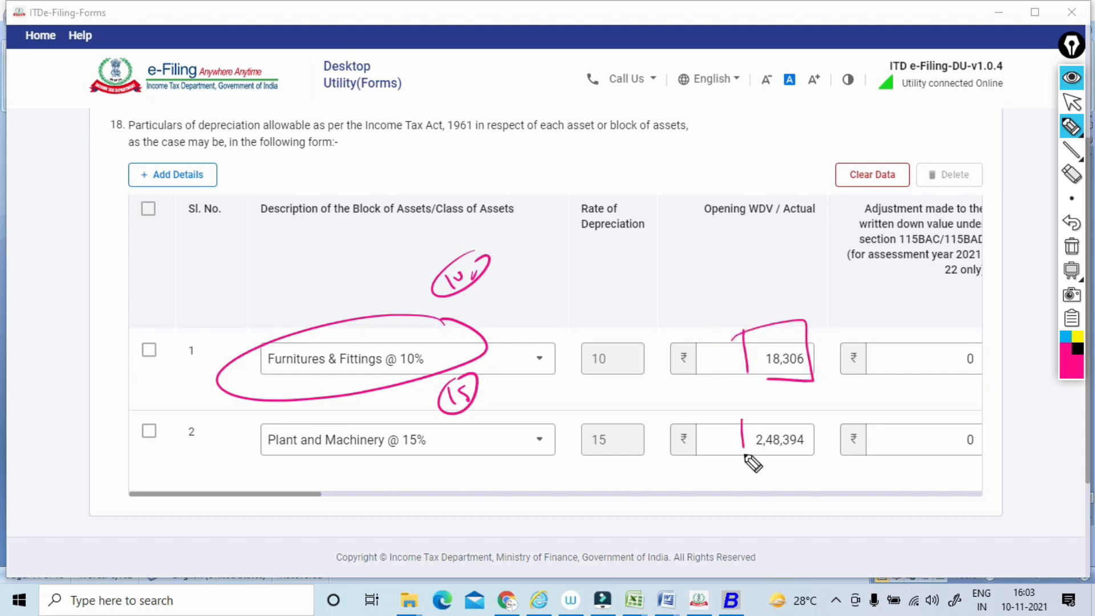
drag(742, 399, 769, 455)
click(1071, 246)
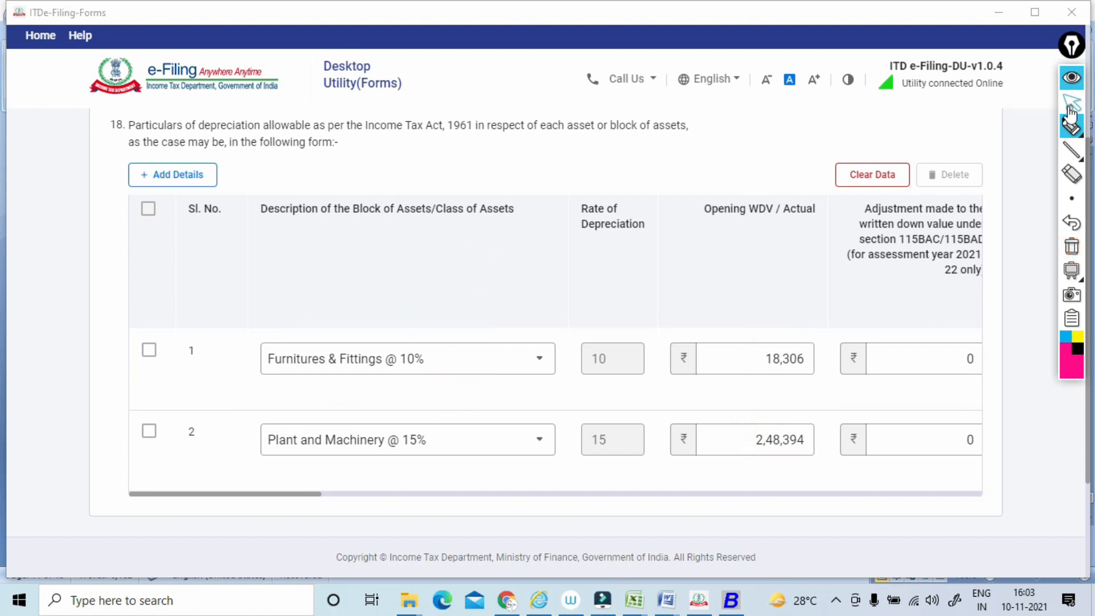
click(1071, 103)
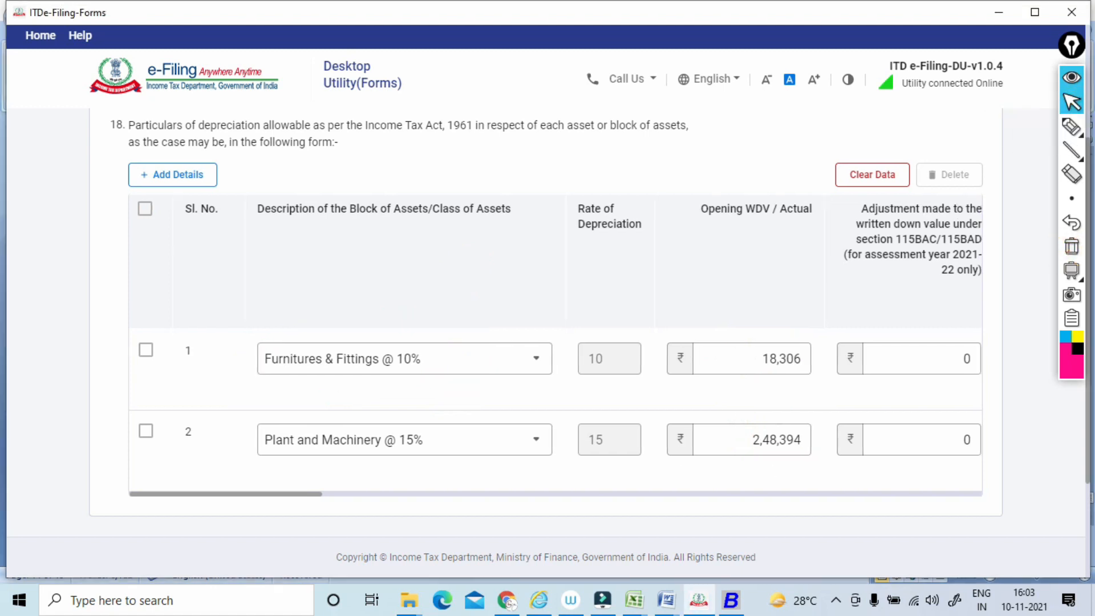
Circle the two column headings on written down value adjustments, for section 115BAC/115BAD and for goodwill, with the pen.
scroll(555, 399, right, 10)
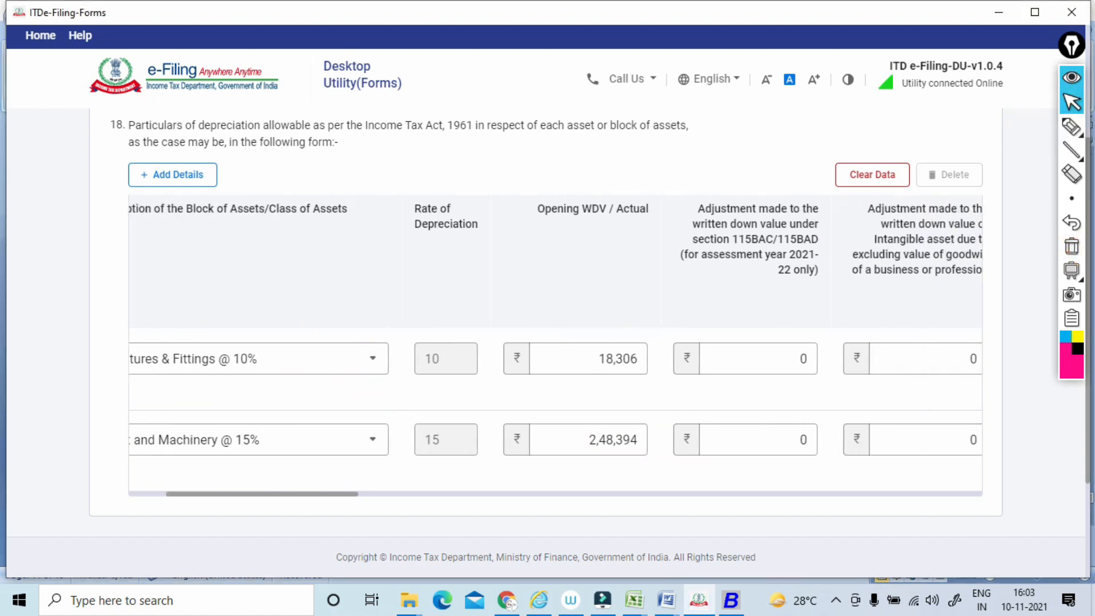
click(1071, 127)
mouse_move(374, 190)
mouse_down()
mouse_move(303, 186)
mouse_move(388, 220)
mouse_up()
mouse_move(551, 205)
mouse_down()
mouse_move(546, 213)
mouse_move(541, 196)
mouse_up()
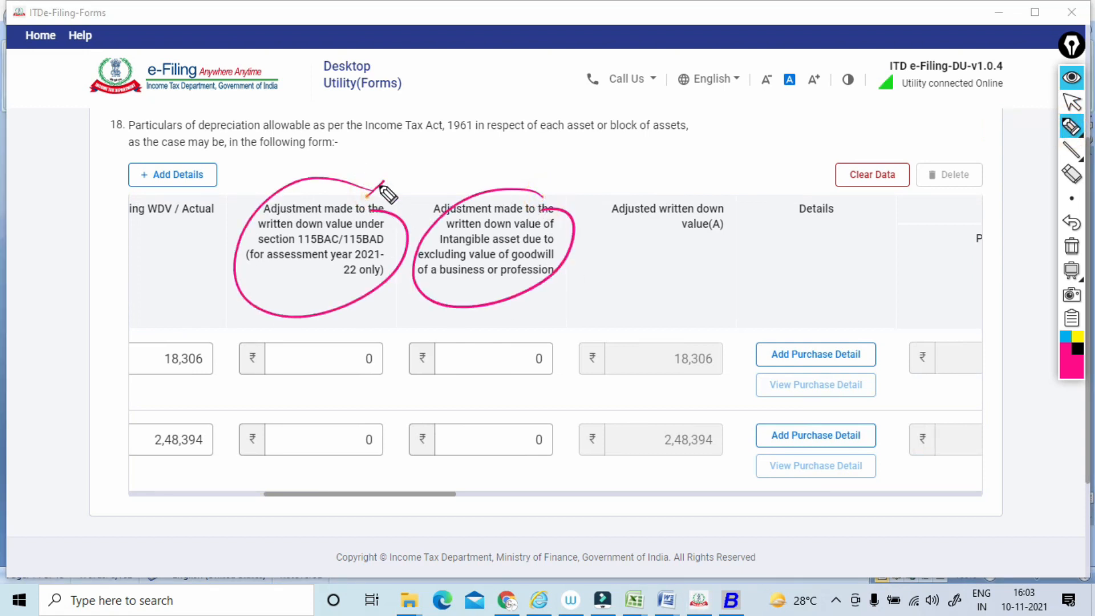
Underline the section 115BAC adjustment wording, add a circled note and a tick, and link the note to the column's first-row field.
drag(278, 218, 365, 209)
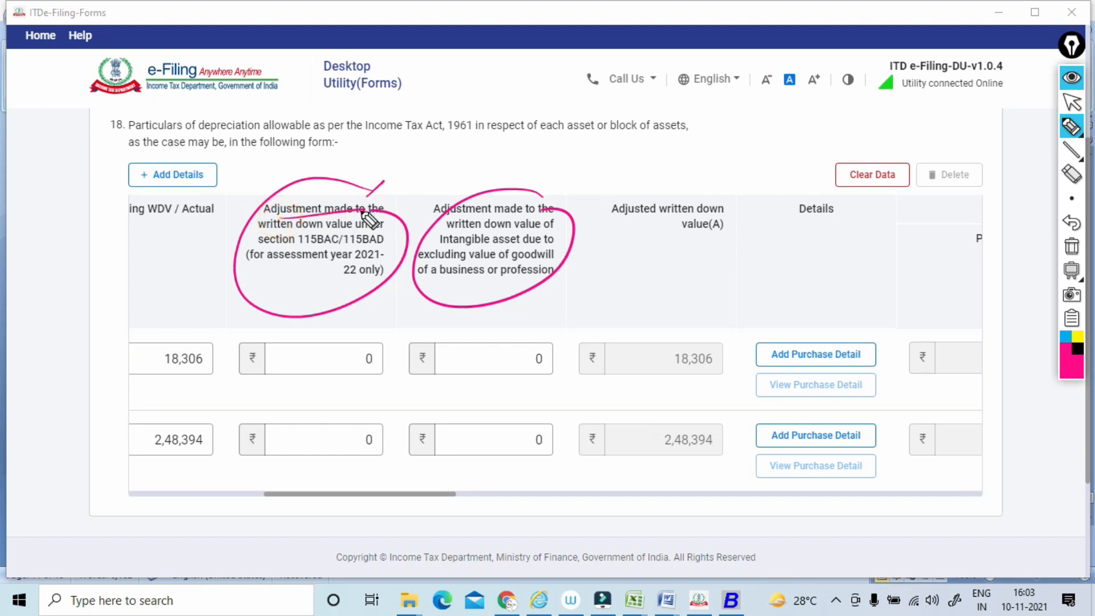
drag(303, 249, 340, 249)
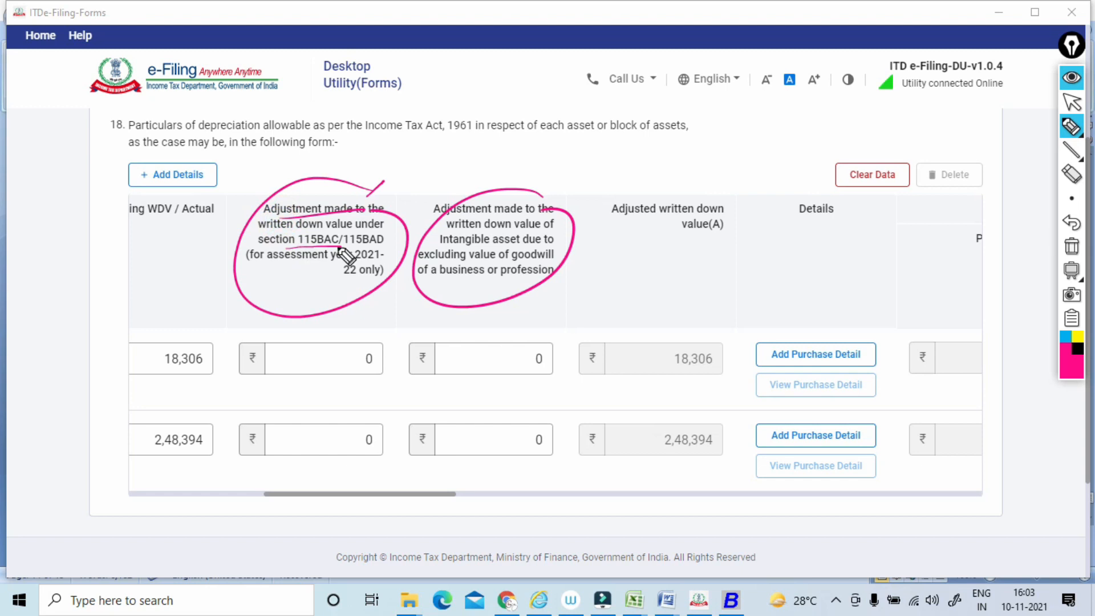
drag(372, 195, 416, 151)
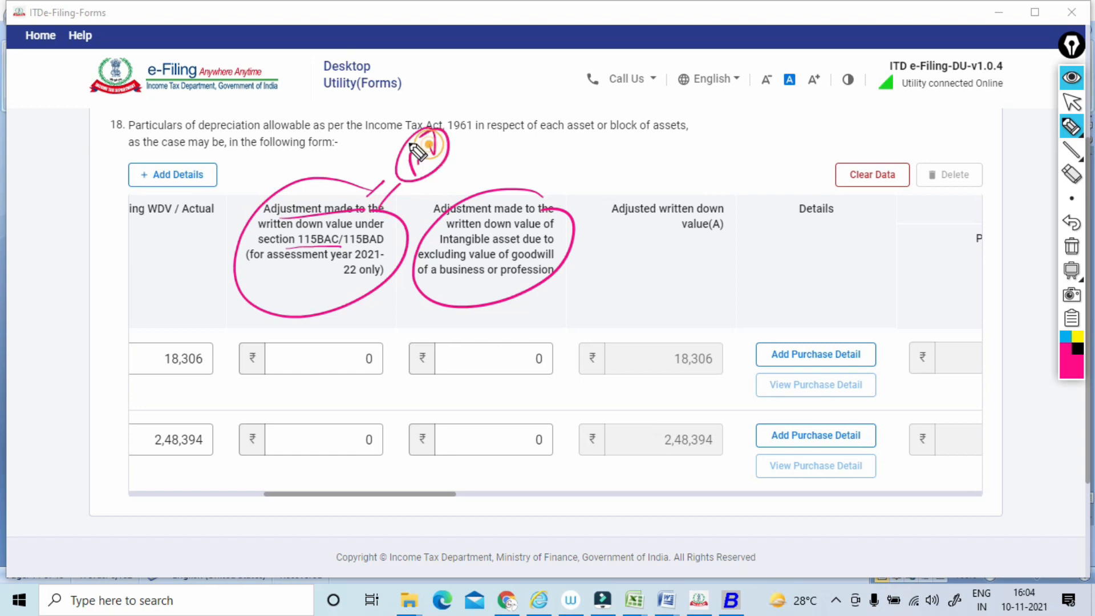
mouse_move(406, 193)
mouse_down()
mouse_move(425, 236)
mouse_move(356, 337)
mouse_up()
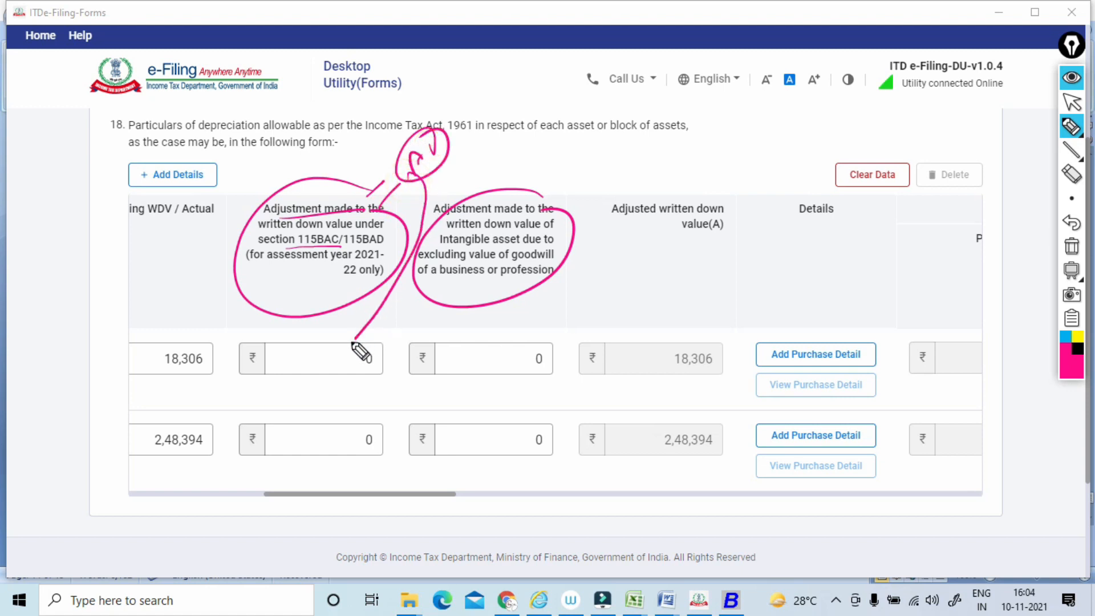
drag(321, 174, 349, 165)
drag(410, 187, 350, 351)
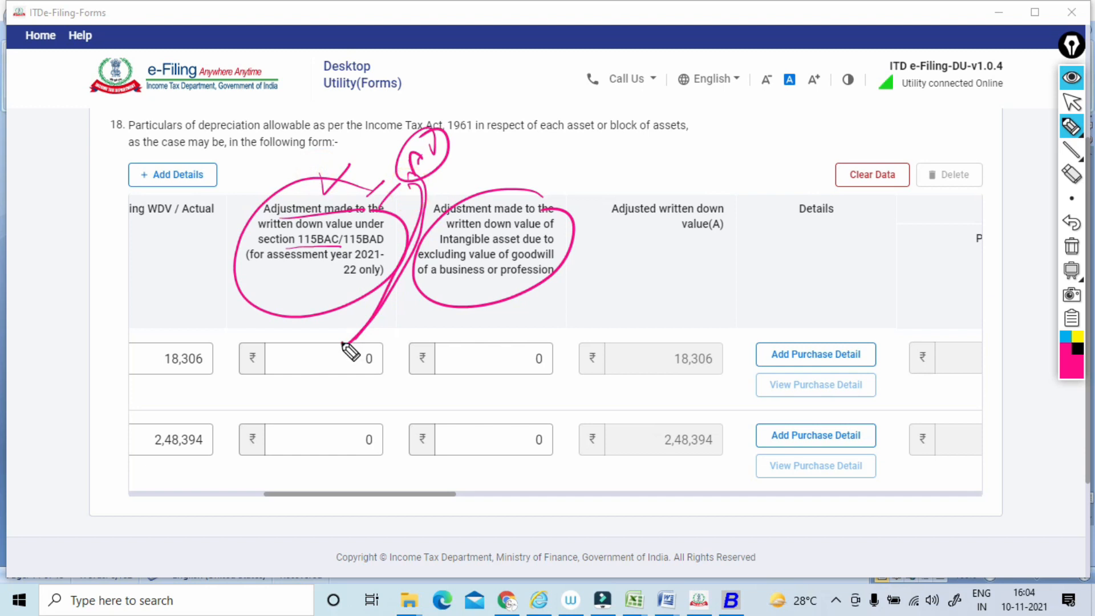
Underline the goodwill of a business or profession wording, add a circled note pointing to its field, and clear the annotations.
drag(568, 251, 577, 276)
mouse_move(546, 259)
mouse_down()
mouse_move(456, 261)
mouse_move(425, 282)
mouse_move(547, 276)
mouse_up()
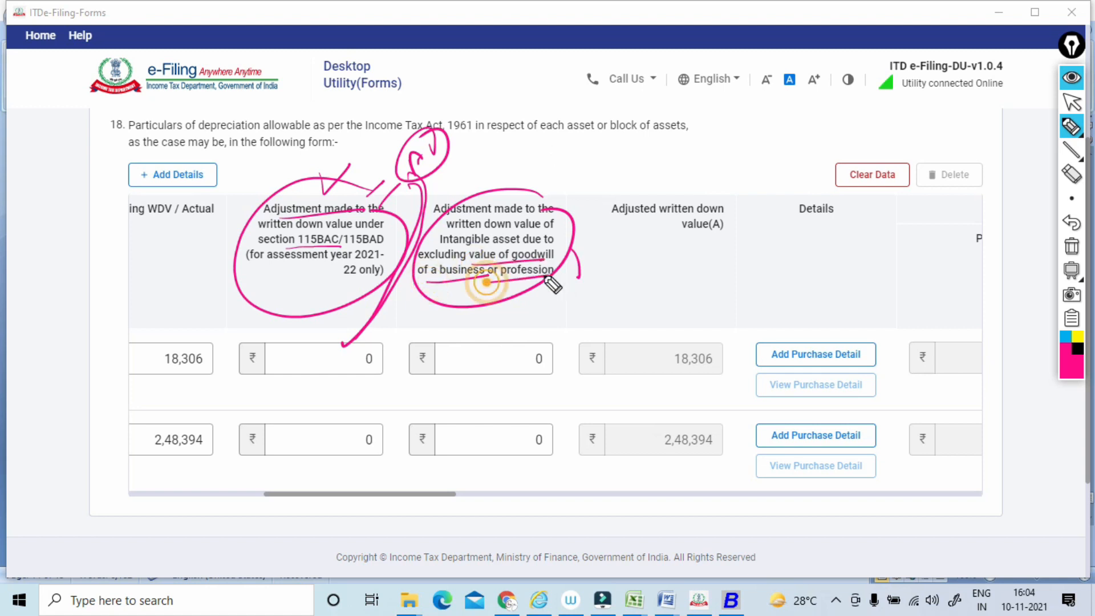
mouse_move(523, 312)
mouse_down()
mouse_move(530, 305)
mouse_move(561, 328)
mouse_move(533, 355)
mouse_up()
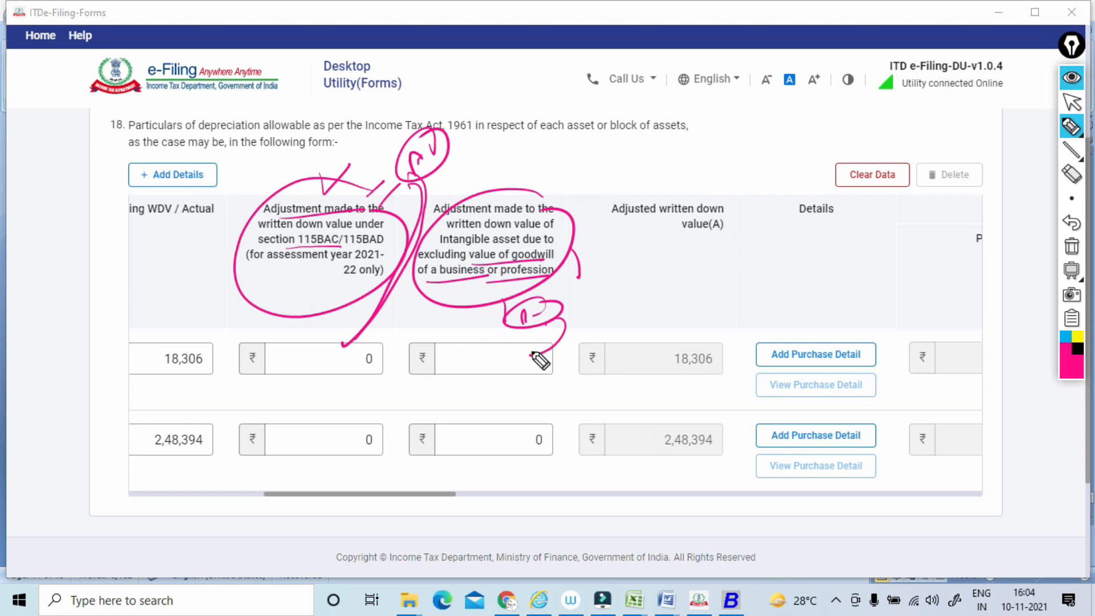
click(1071, 247)
click(1071, 102)
Circle the CENVAT heading and the Purchase Value column in the Additions section with the pen.
drag(359, 494, 538, 494)
click(1072, 126)
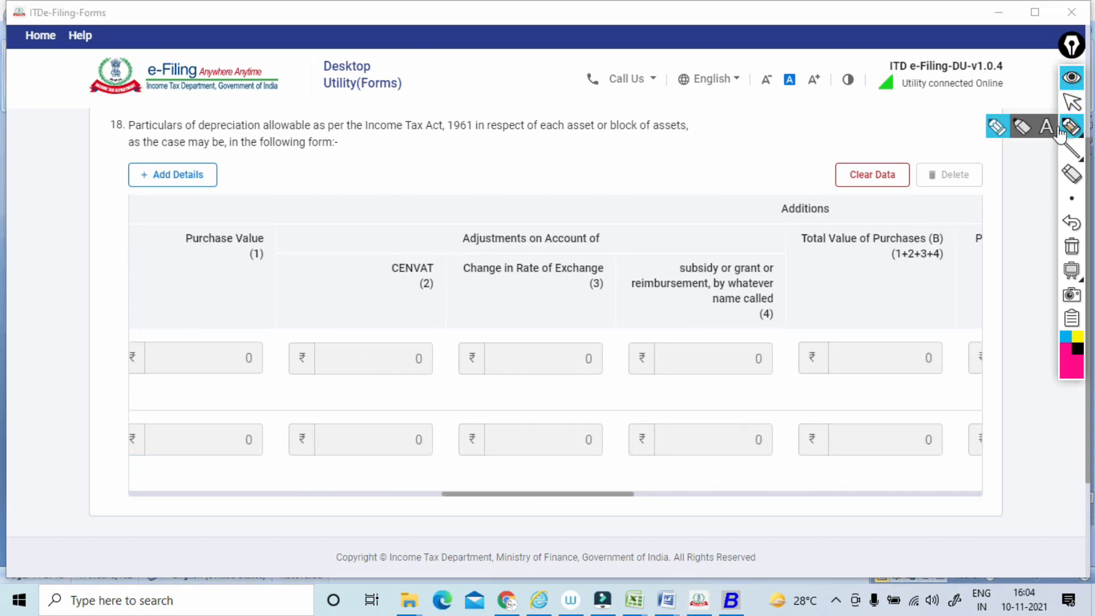
mouse_move(361, 286)
mouse_down()
mouse_move(423, 242)
mouse_move(403, 252)
mouse_up()
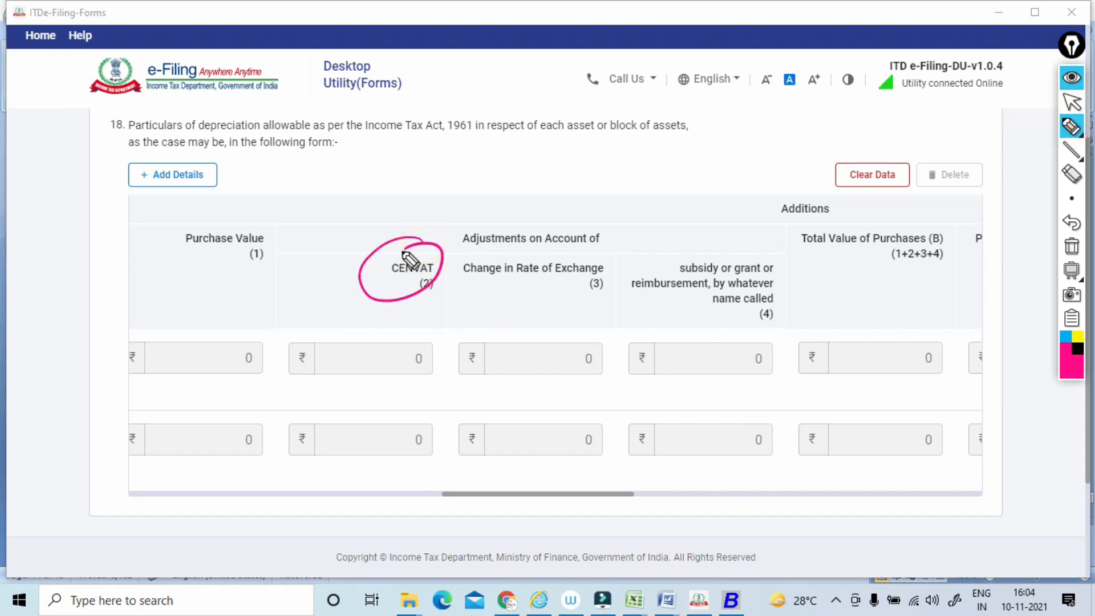
mouse_move(271, 278)
mouse_down()
mouse_move(202, 311)
mouse_move(247, 283)
mouse_up()
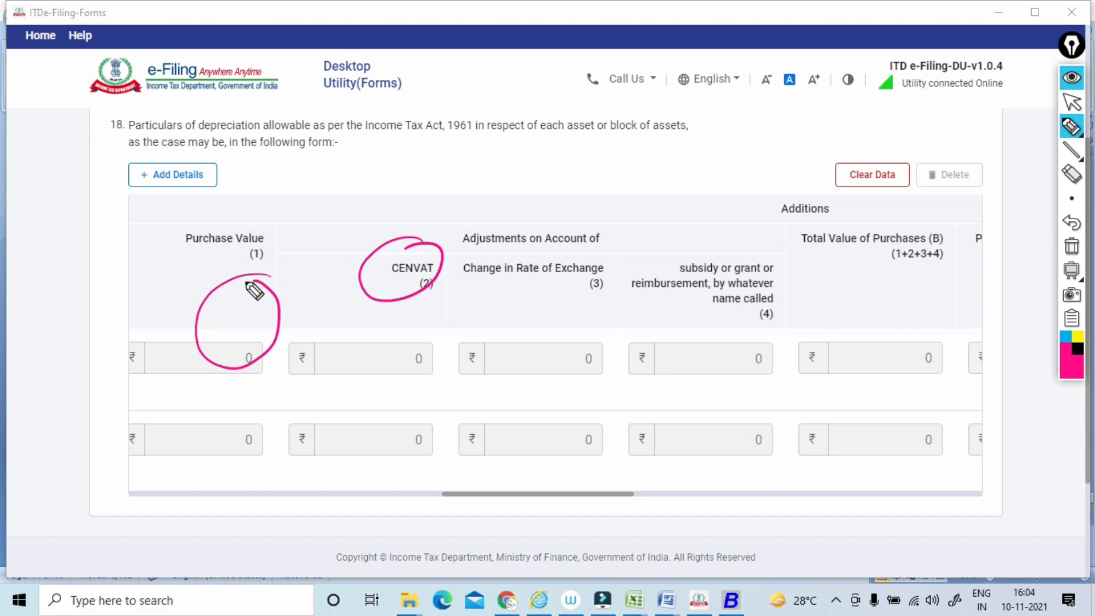
mouse_move(437, 258)
mouse_down()
mouse_move(416, 249)
mouse_move(447, 244)
mouse_move(408, 252)
mouse_up()
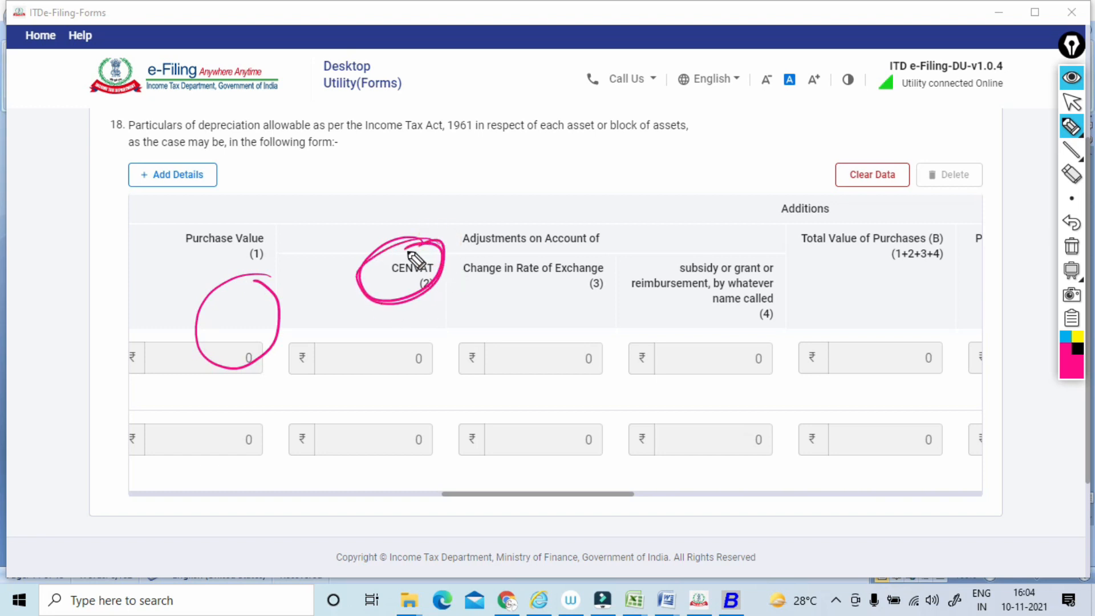
Underline the Adjustments on Account of, Change in Rate of Exchange and subsidy or grant headings, and clear the annotations.
drag(428, 238, 598, 239)
drag(464, 284, 590, 279)
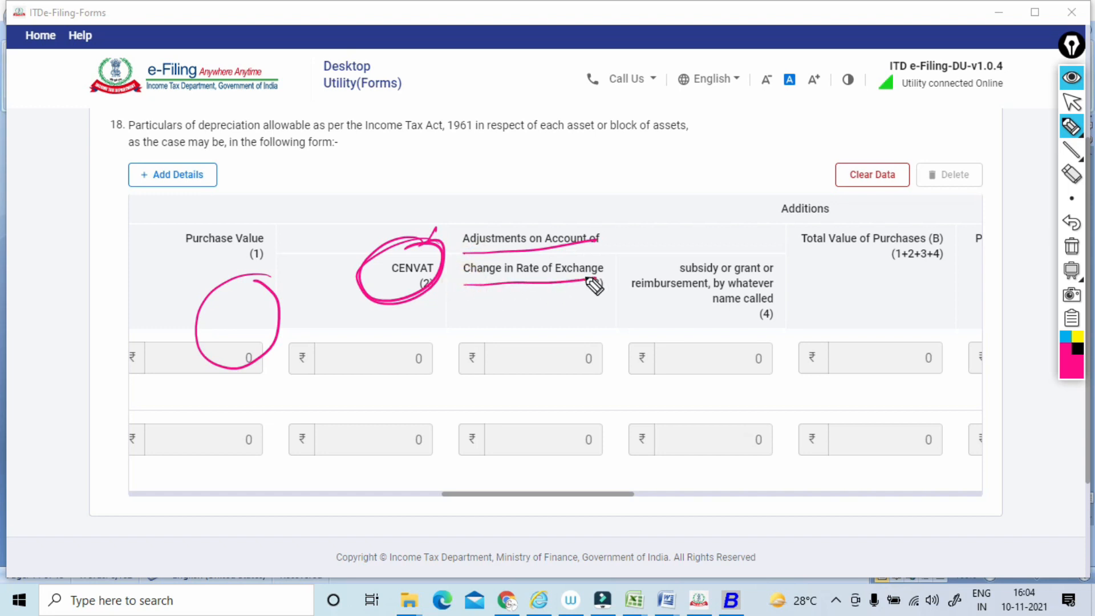
drag(679, 276, 772, 266)
drag(686, 299, 777, 282)
drag(698, 322, 796, 307)
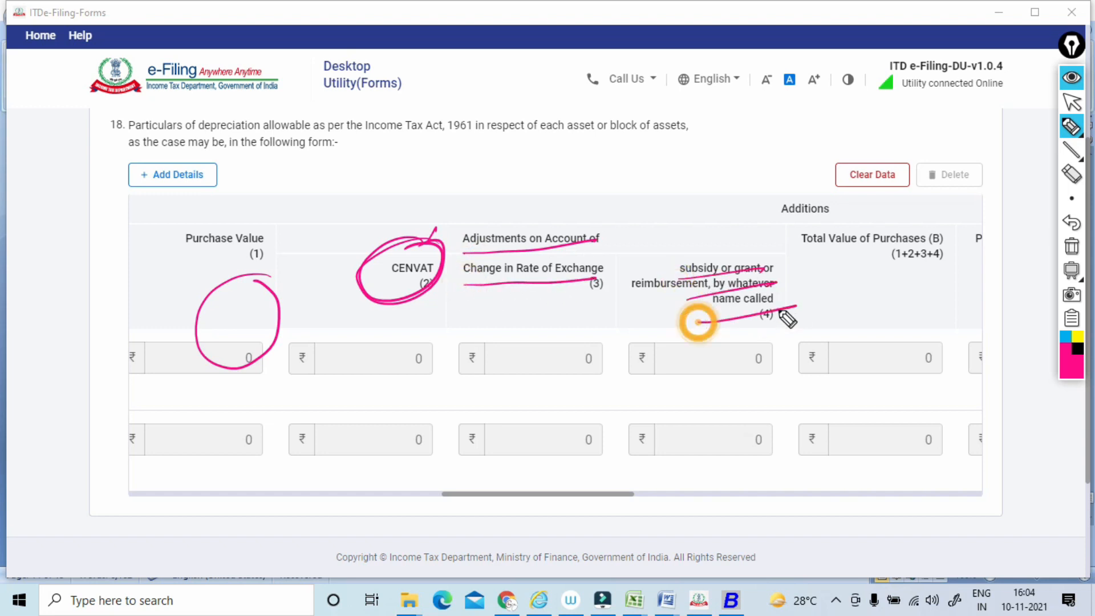
click(1071, 247)
click(1071, 102)
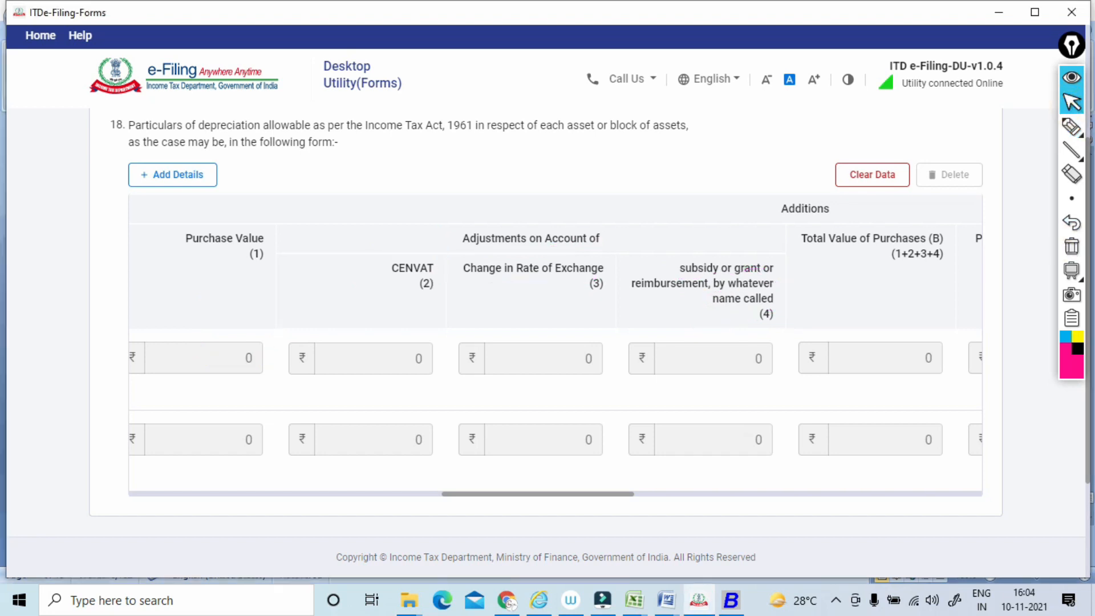
Examine the remaining Clause 18 columns, from total purchases and deductions to depreciation allowable and the year-end written down value.
scroll(554, 344, right, 18)
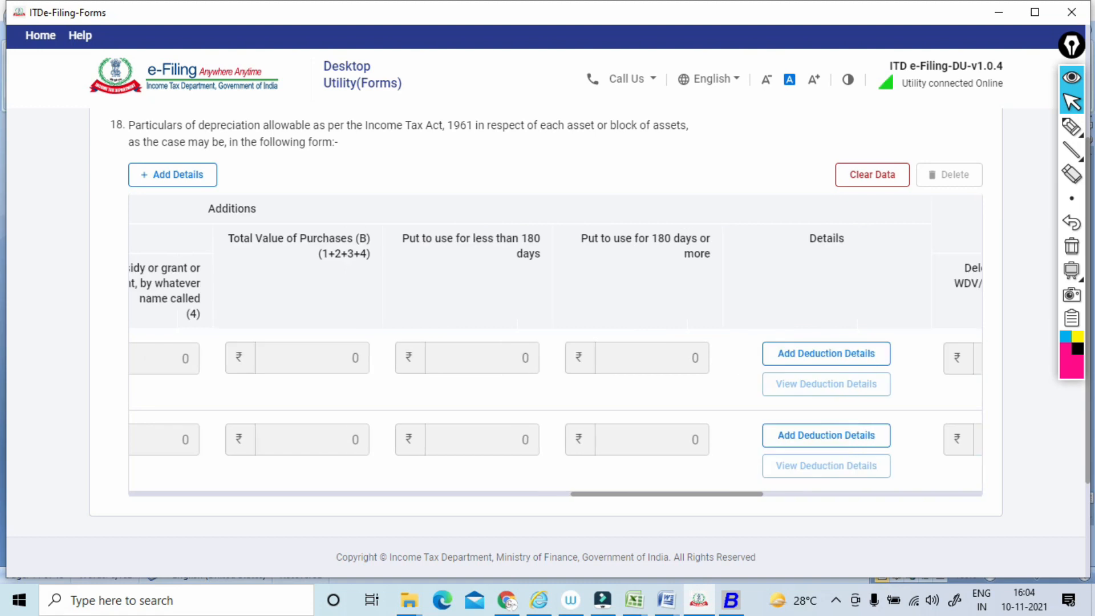
scroll(554, 345, right, 10)
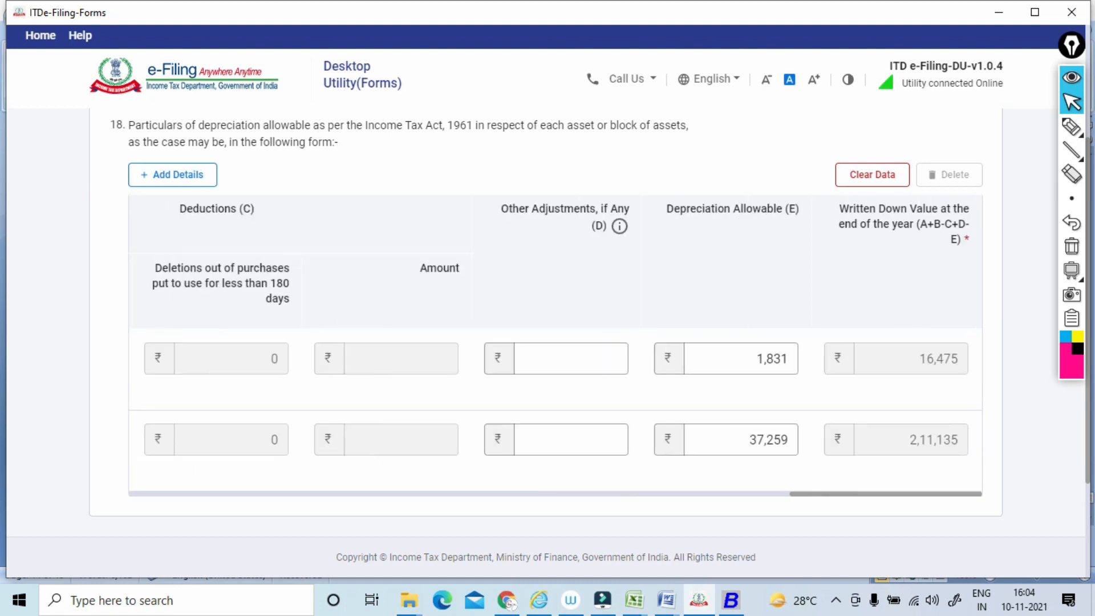
Mark Other Adjustments, Depreciation Allowable with its amounts, and both year-end written down values with the pen, and clear the annotations.
click(1072, 127)
mouse_move(550, 188)
mouse_down()
mouse_move(587, 176)
mouse_move(597, 185)
mouse_up()
drag(673, 230, 730, 243)
mouse_move(721, 354)
mouse_down()
mouse_move(785, 381)
mouse_move(757, 387)
mouse_up()
drag(728, 412, 730, 450)
mouse_move(724, 421)
mouse_down()
mouse_move(792, 393)
mouse_move(737, 484)
mouse_up()
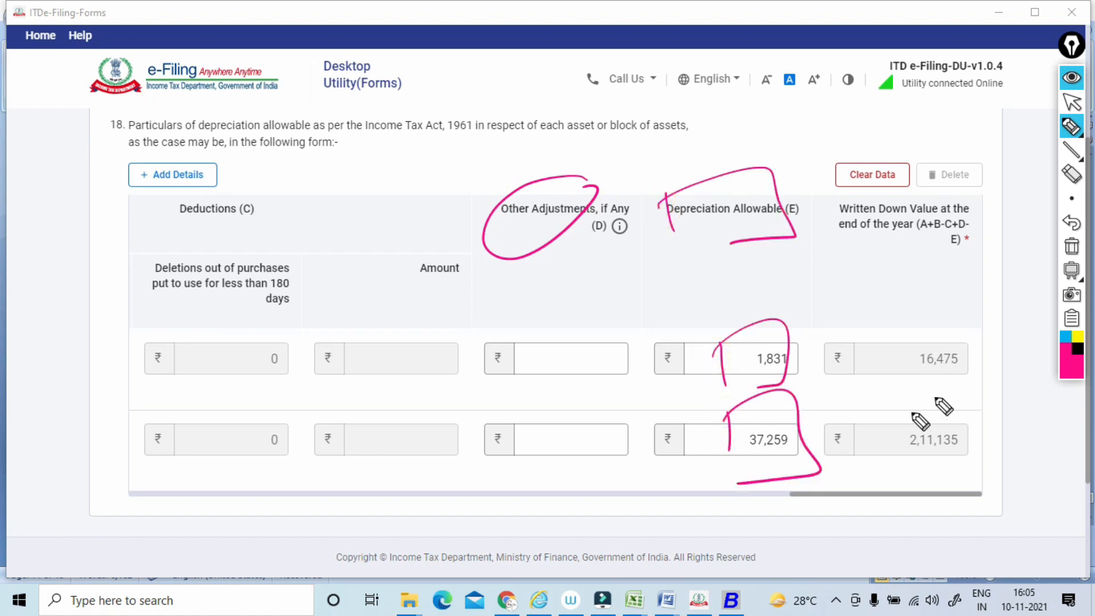
mouse_move(909, 363)
mouse_down()
mouse_move(940, 395)
mouse_move(983, 482)
mouse_move(919, 484)
mouse_up()
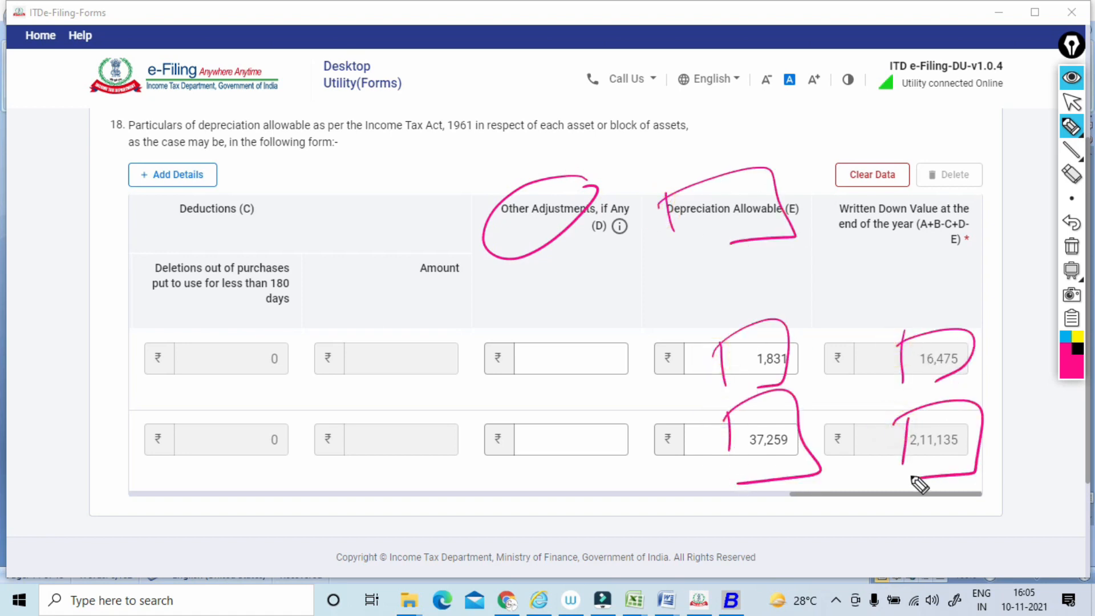
click(1072, 246)
click(1072, 102)
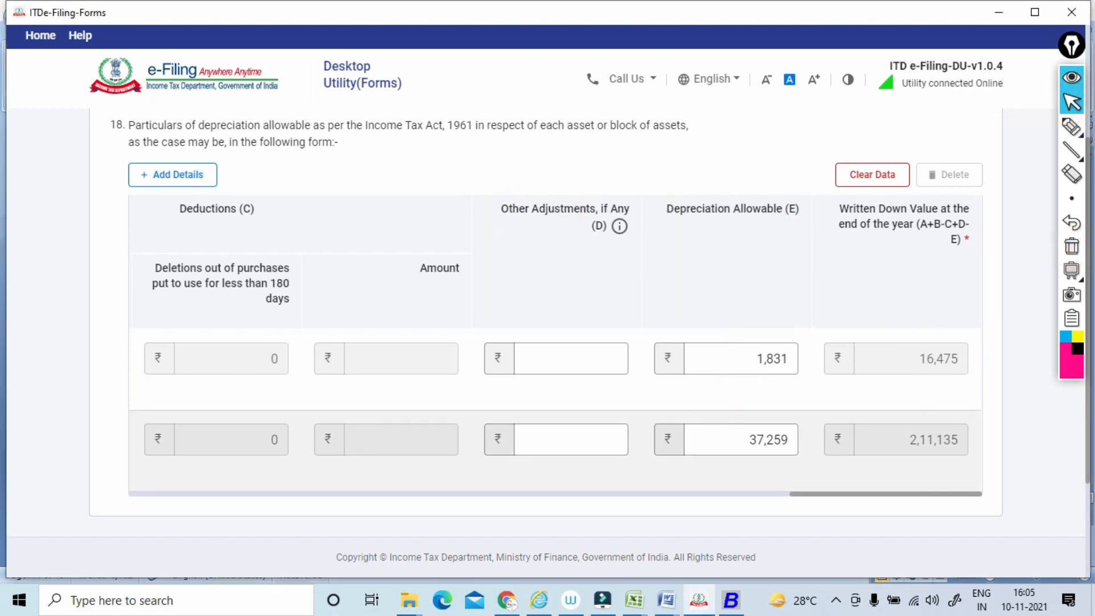
Save Clause 18 and expand the Clauses 18 - 27 group in the list of particulars.
scroll(1073, 108, down, 3)
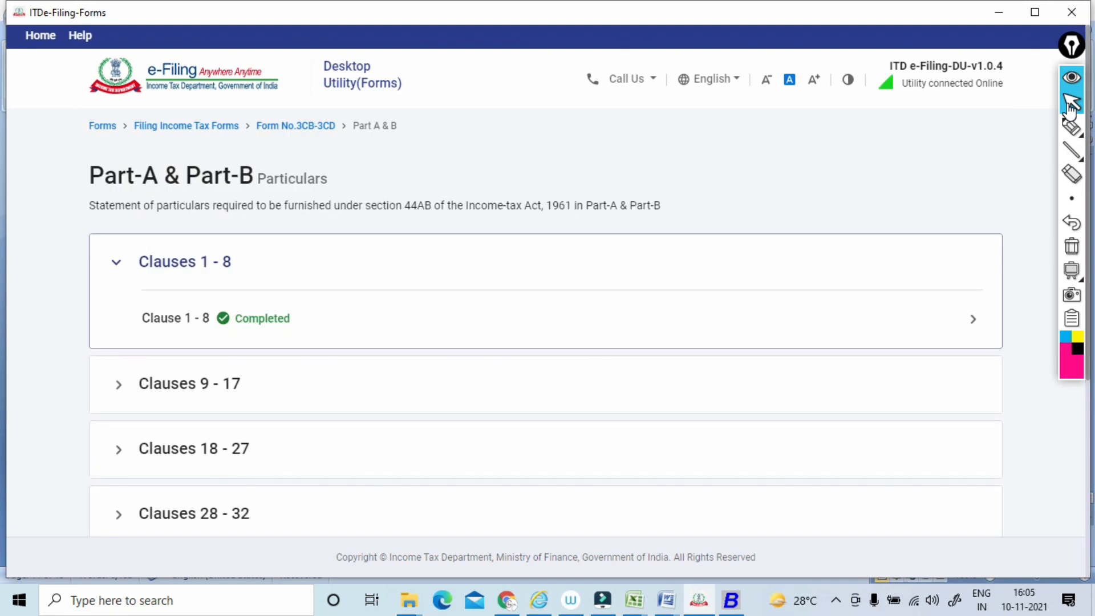
scroll(546, 323, down, 2)
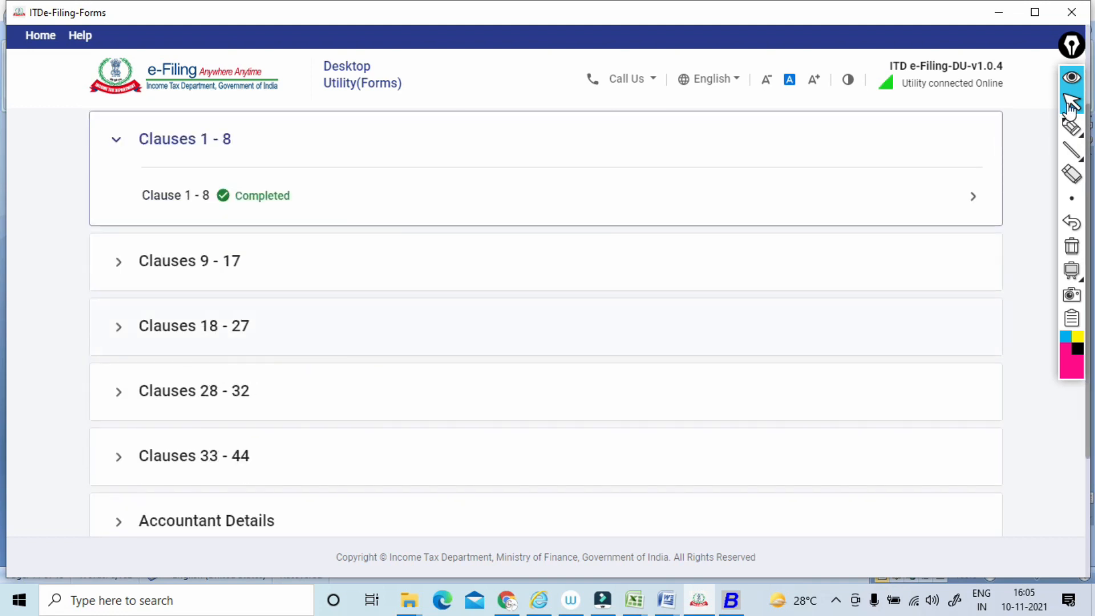
click(194, 326)
scroll(546, 322, down, 1)
Circle the Clause 18 entry with the pen, clear the mark, and open Clause 19.
click(1070, 127)
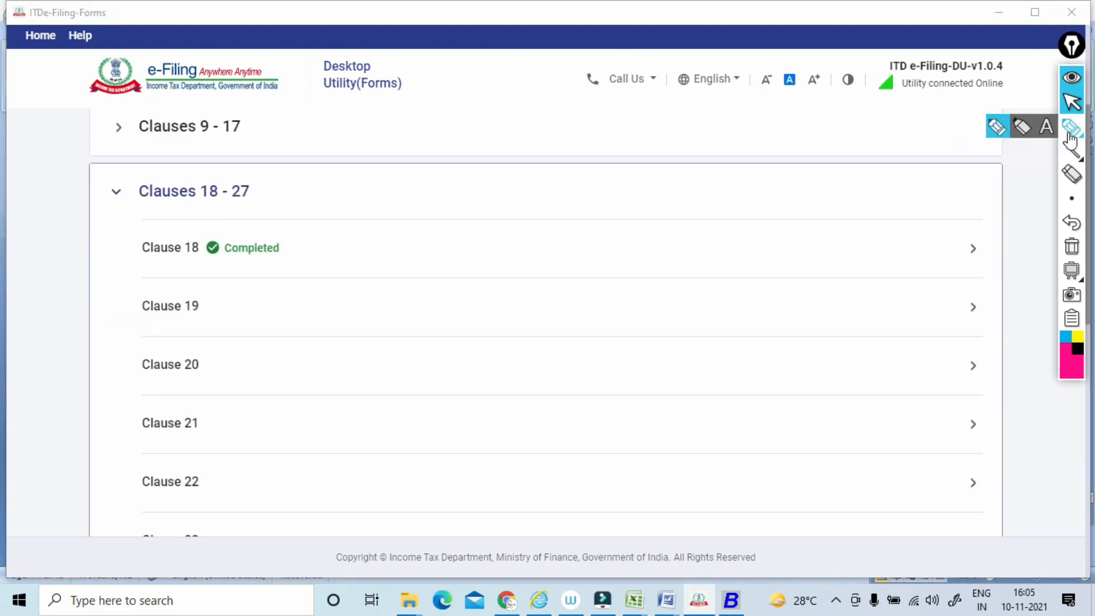
drag(211, 240, 187, 230)
click(1071, 246)
click(1071, 104)
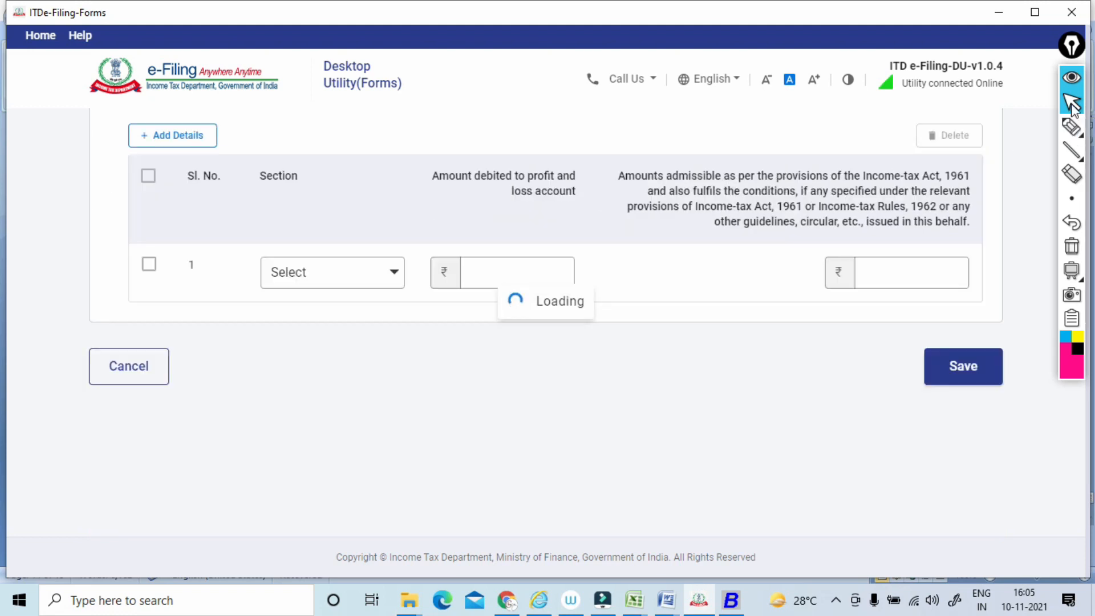
Handwrite a boxed PGBP note over Clause 19 with linked notes for capital, 100%, 110 and 100.
click(1065, 136)
mouse_move(406, 171)
mouse_down()
mouse_move(429, 162)
mouse_move(442, 136)
mouse_move(446, 150)
mouse_move(450, 123)
mouse_move(393, 166)
mouse_move(471, 98)
mouse_move(406, 187)
mouse_up()
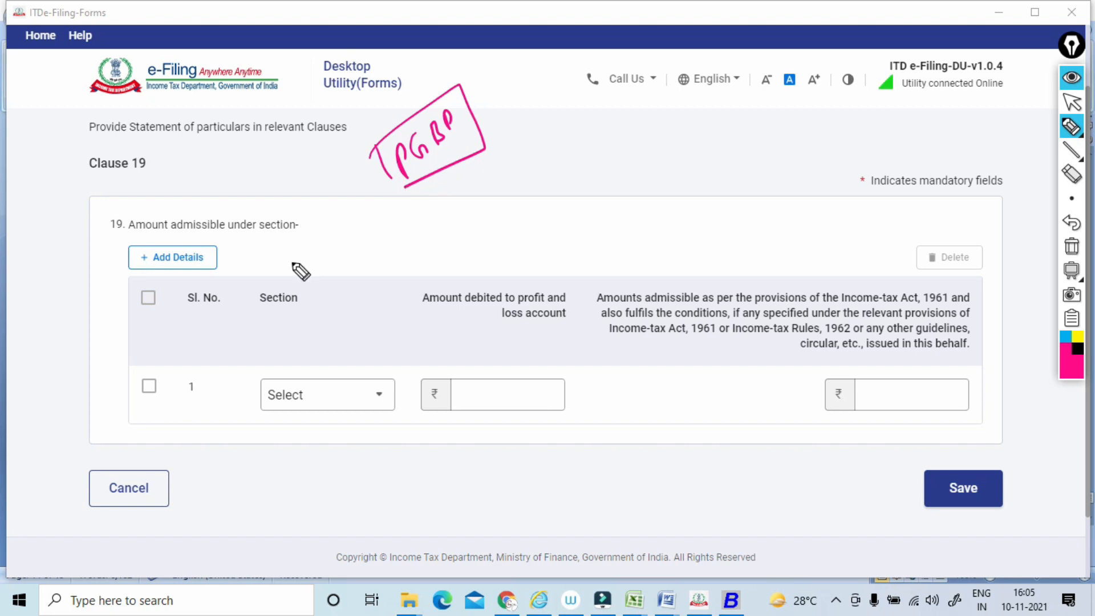
mouse_move(301, 256)
mouse_down()
mouse_move(326, 243)
mouse_move(318, 223)
mouse_move(402, 212)
mouse_move(475, 175)
mouse_move(431, 187)
mouse_move(360, 323)
mouse_move(318, 318)
mouse_move(350, 280)
mouse_move(403, 257)
mouse_move(394, 261)
mouse_move(399, 282)
mouse_up()
mouse_move(555, 124)
mouse_down()
mouse_move(550, 151)
mouse_move(589, 113)
mouse_up()
drag(547, 168, 470, 246)
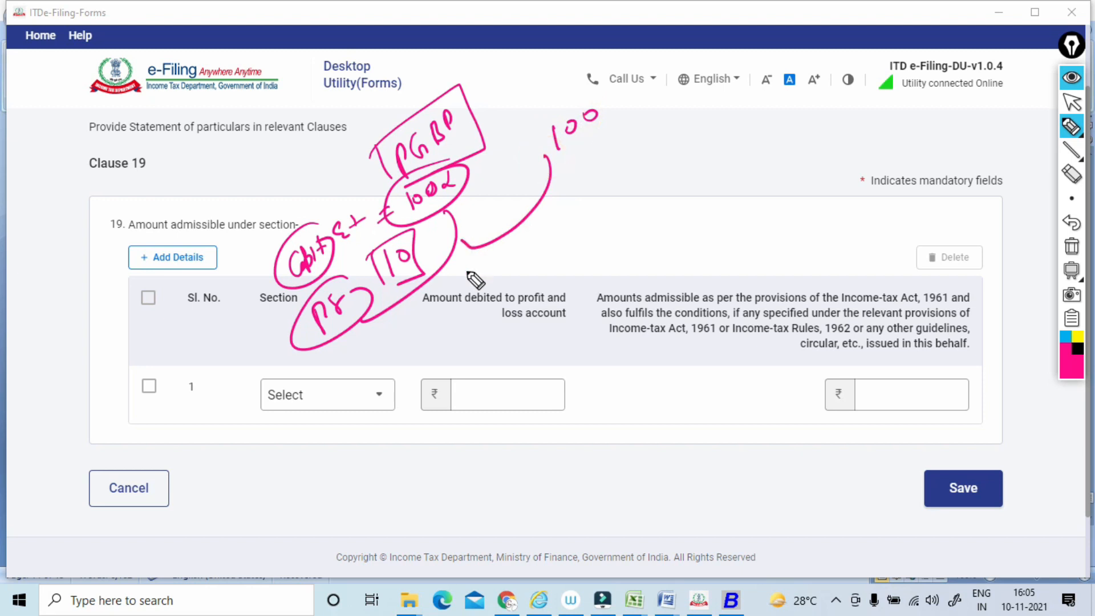
Add circled 100% notes and a boxed R&D note beside the PGBP notes, and clear all annotations.
mouse_move(552, 204)
mouse_down()
mouse_move(546, 223)
mouse_move(592, 170)
mouse_move(624, 228)
mouse_up()
drag(621, 207, 626, 220)
drag(637, 201, 657, 205)
drag(655, 189, 658, 203)
drag(592, 214, 612, 247)
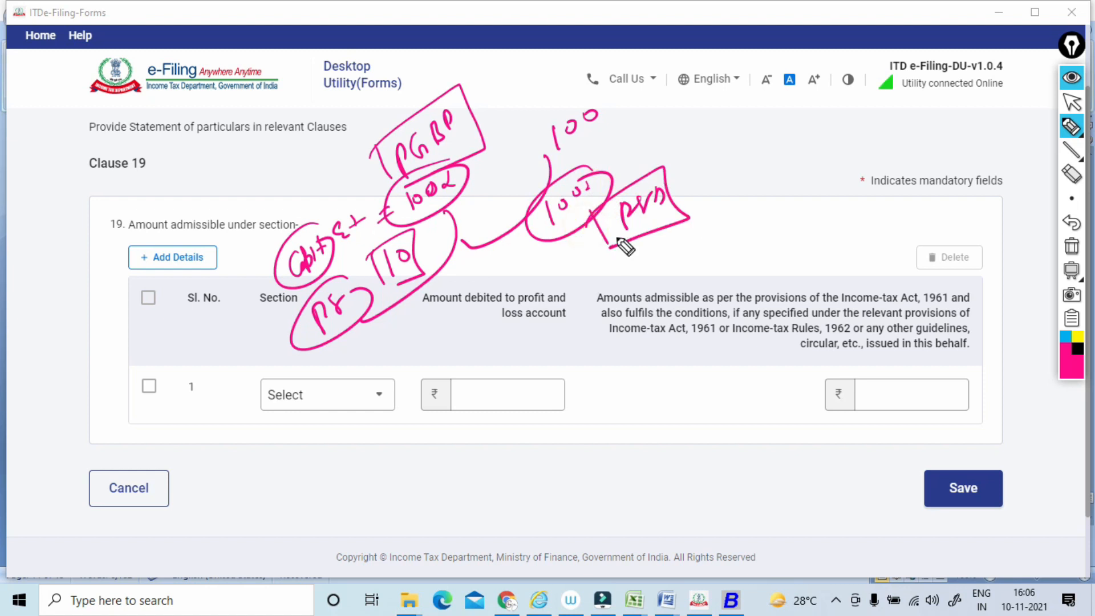
drag(724, 162, 720, 188)
drag(736, 166, 754, 166)
mouse_move(762, 154)
mouse_down()
mouse_move(761, 166)
mouse_move(730, 158)
mouse_up()
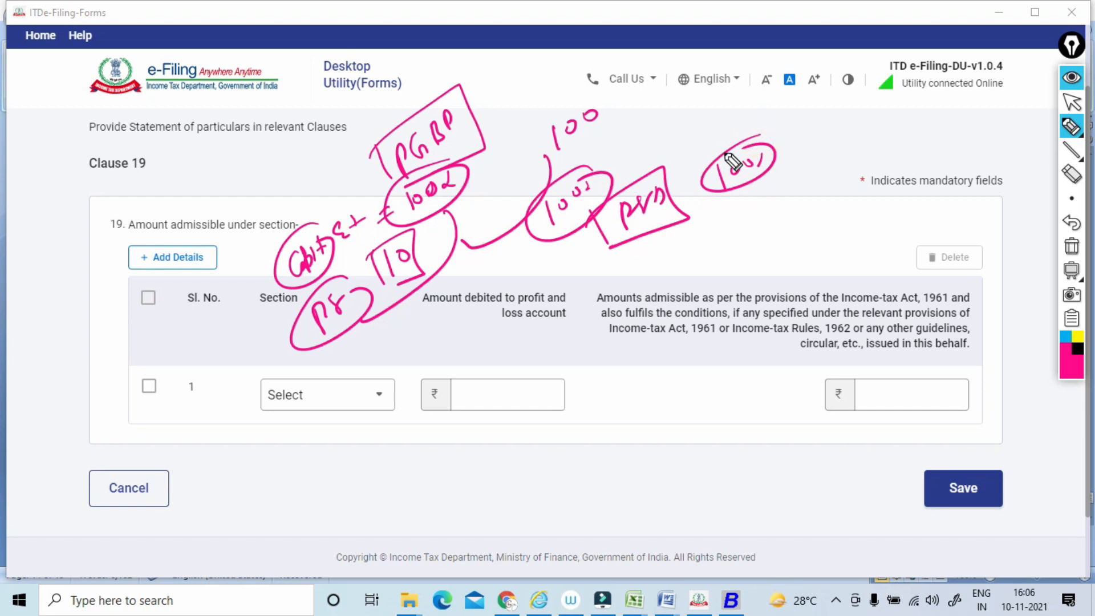
click(1071, 246)
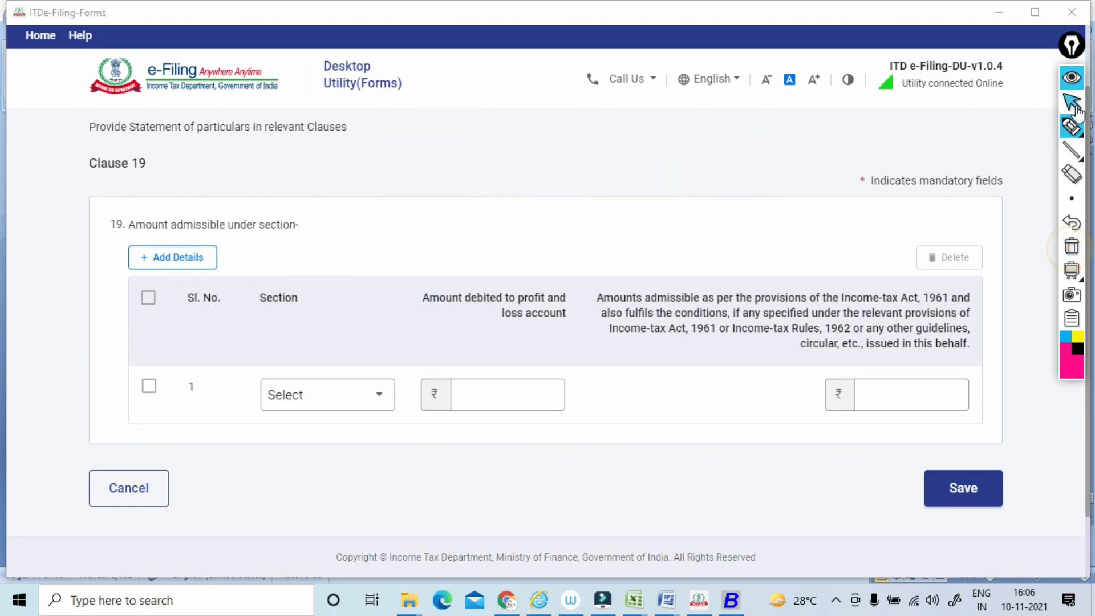
click(1073, 105)
Look through the section options for Clause 19's first row, such as 32AC, 35(1)(i) and 35AD, and close the list without choosing one.
click(328, 394)
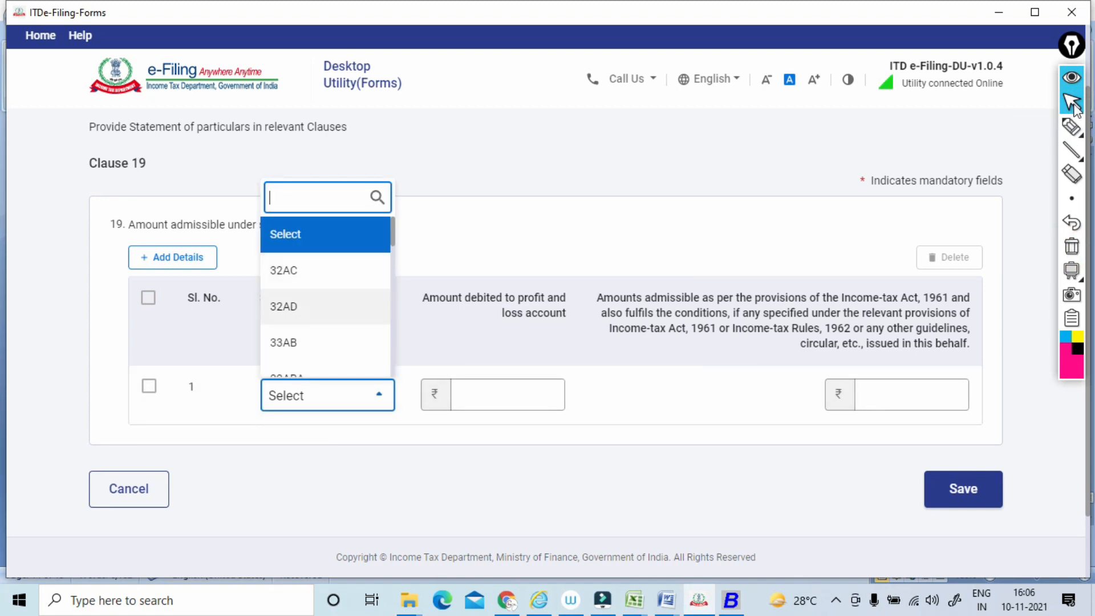
scroll(325, 306, down, 5)
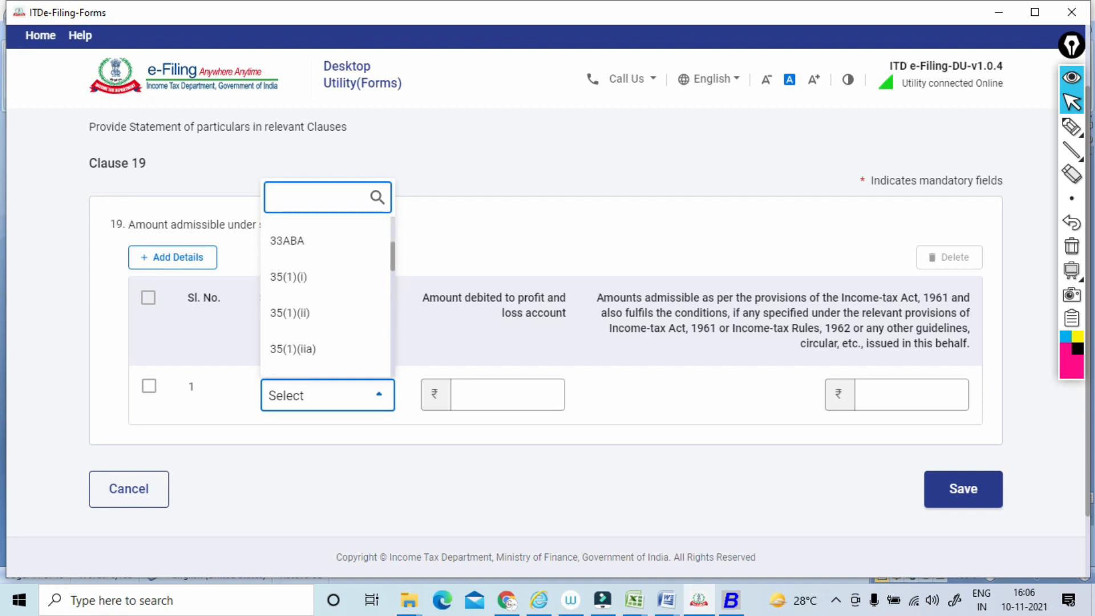
scroll(325, 297, down, 5)
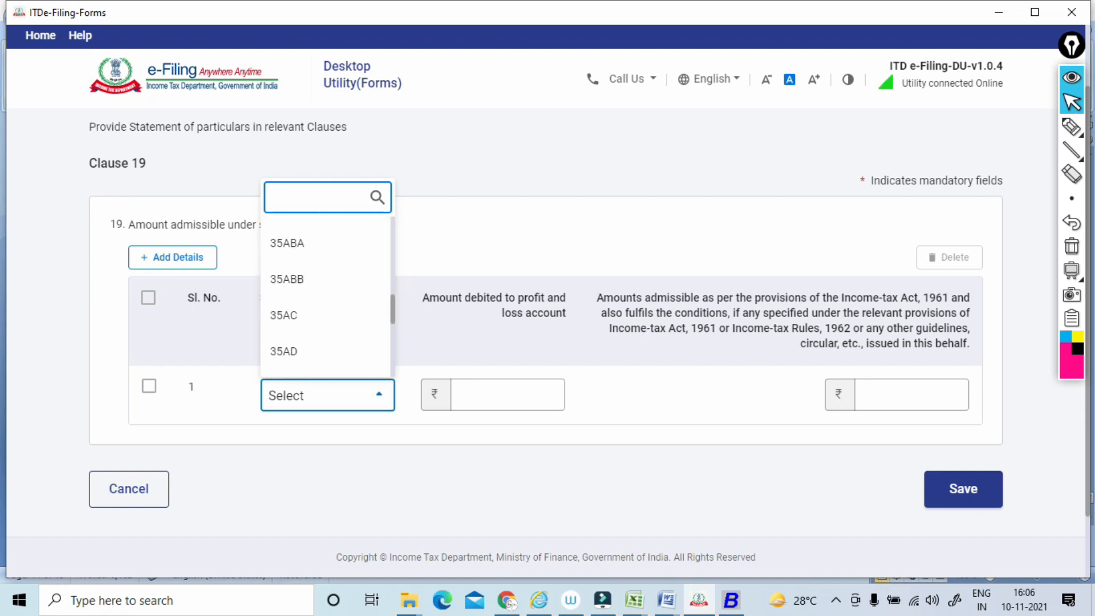
scroll(325, 296, down, 1)
click(1074, 105)
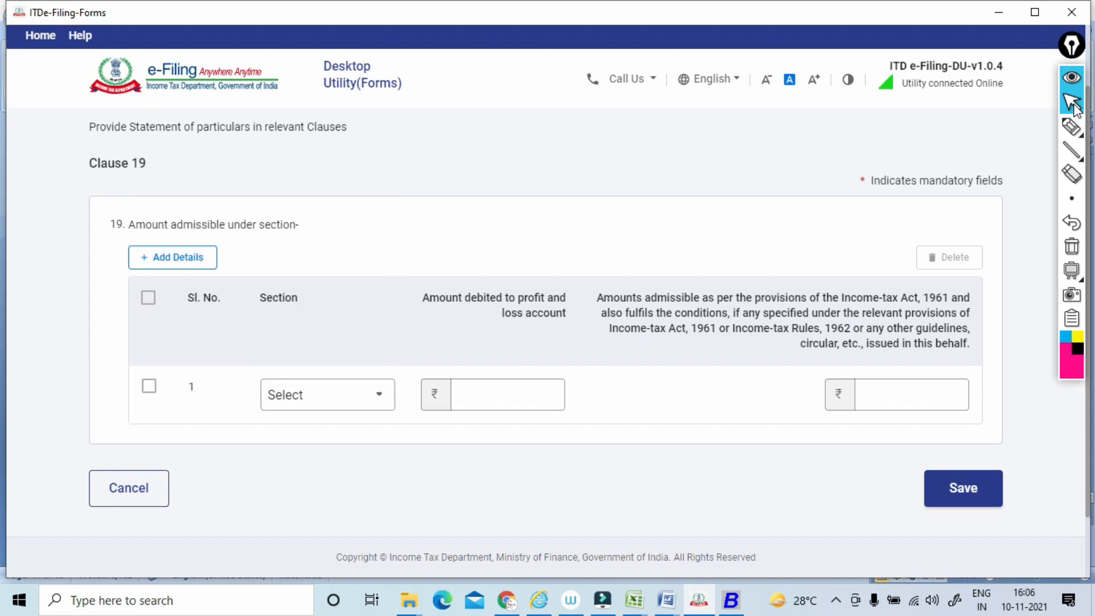
Circle the field for the amount debited to profit and loss, box the admissible amount field, and clear the annotations.
click(1066, 132)
mouse_move(535, 341)
mouse_down()
mouse_move(436, 364)
mouse_move(535, 353)
mouse_up()
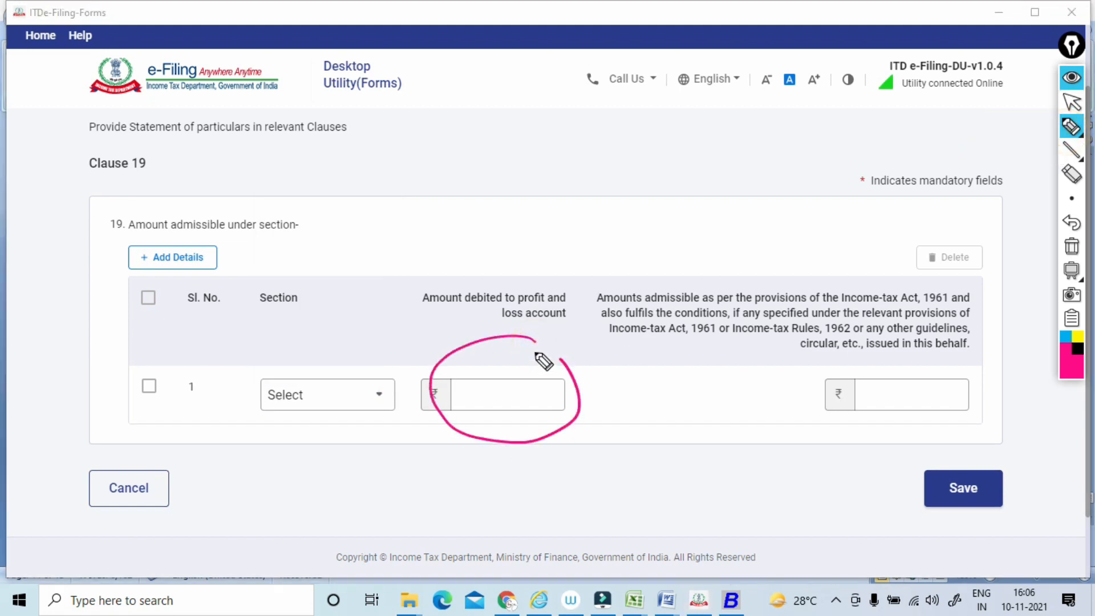
mouse_move(823, 361)
mouse_down()
mouse_move(825, 419)
mouse_move(966, 359)
mouse_move(821, 423)
mouse_up()
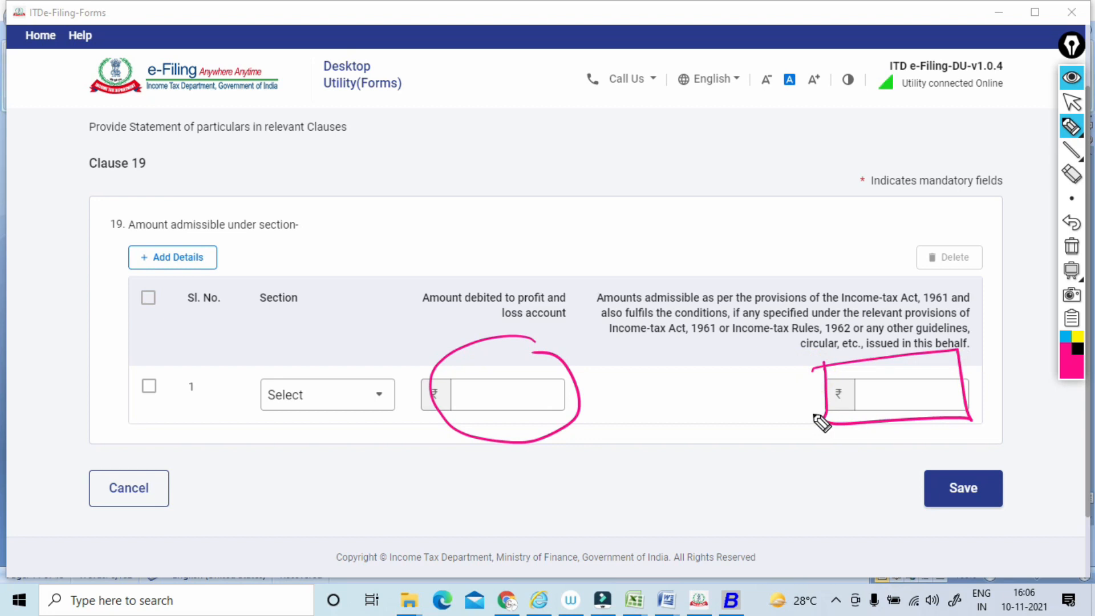
click(1071, 246)
click(1072, 105)
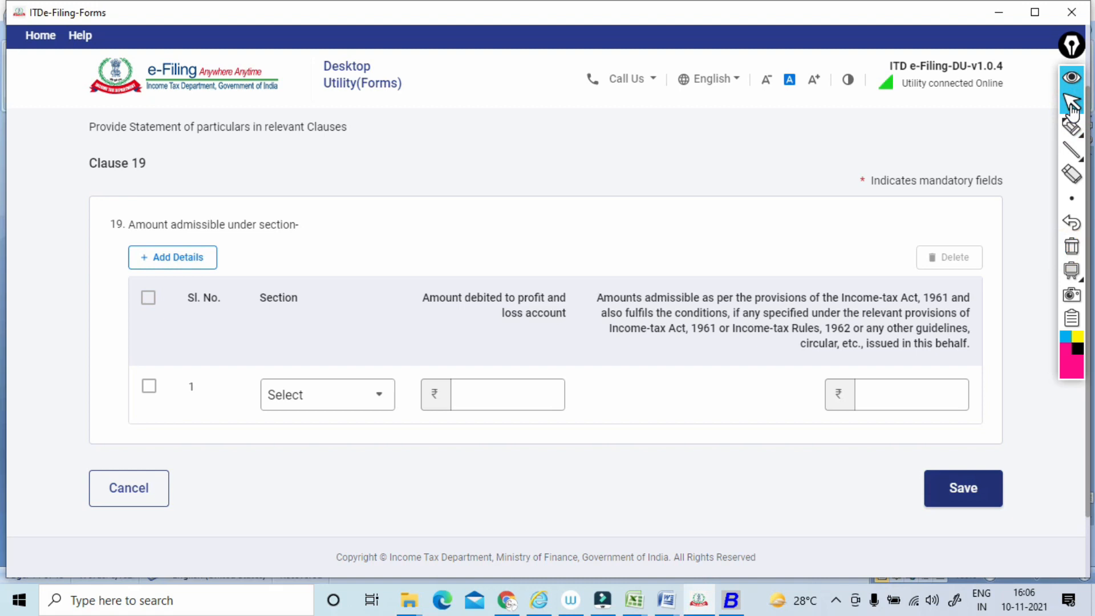
Save Clause 19 and open Clause 20 from the Clauses 18 - 27 group.
scroll(545, 308, down, 2)
click(194, 308)
scroll(546, 323, down, 1)
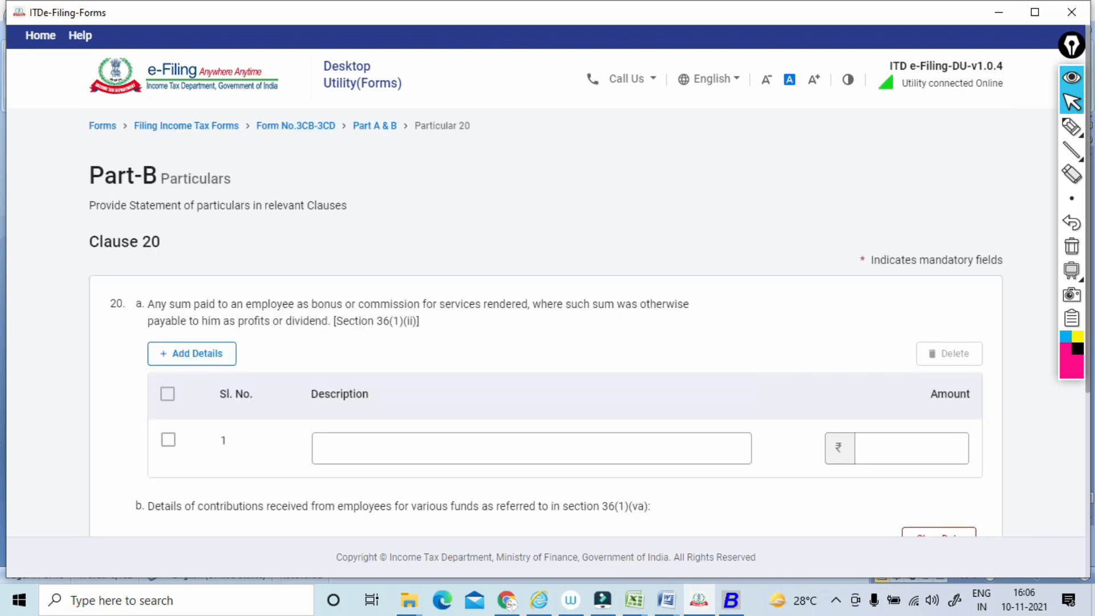
Underline the employee, bonus or commission, and payable as profits wording in Clause 20(a), add a boxed note and ticks, and clear the annotations.
click(1072, 127)
drag(150, 255, 281, 250)
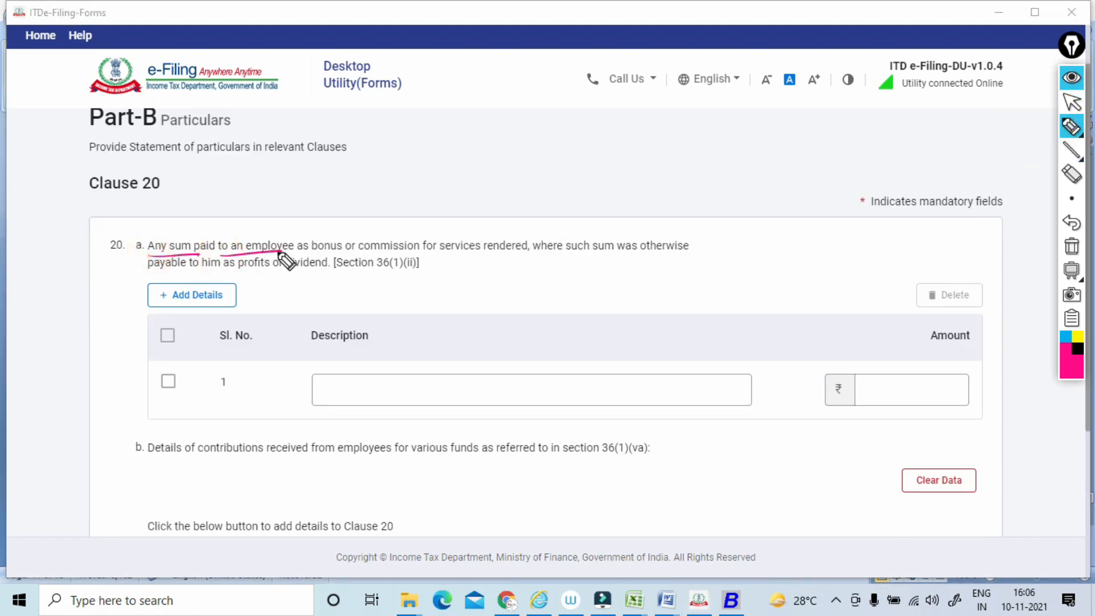
mouse_move(272, 214)
mouse_down()
mouse_move(249, 234)
mouse_move(340, 255)
mouse_move(418, 250)
mouse_up()
mouse_move(406, 142)
mouse_down()
mouse_move(420, 151)
mouse_move(437, 136)
mouse_up()
mouse_move(396, 127)
mouse_down()
mouse_move(408, 160)
mouse_move(420, 156)
mouse_up()
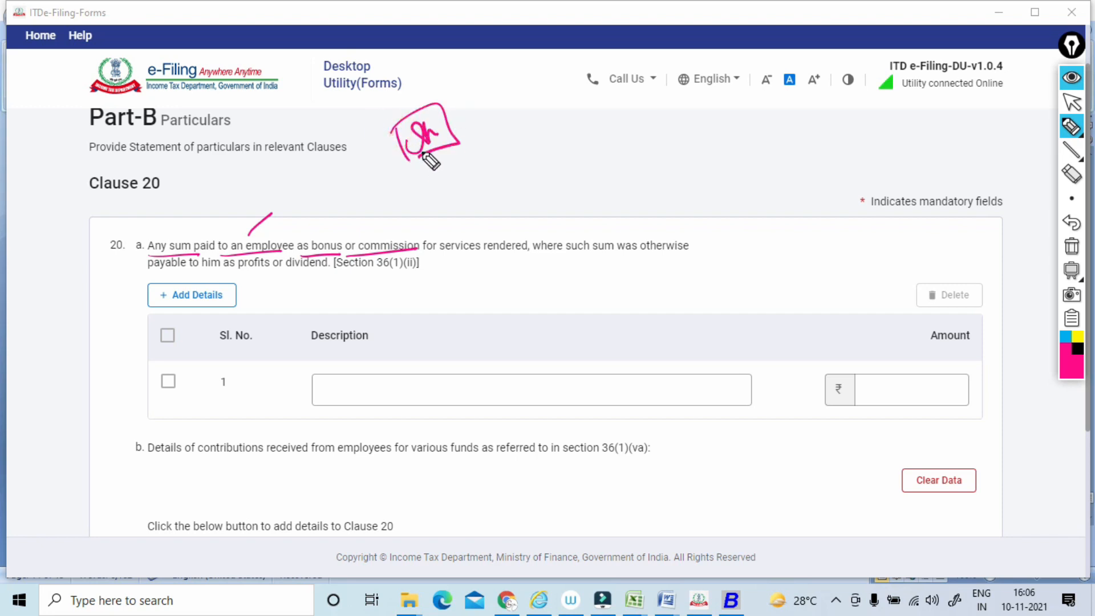
drag(322, 251, 417, 249)
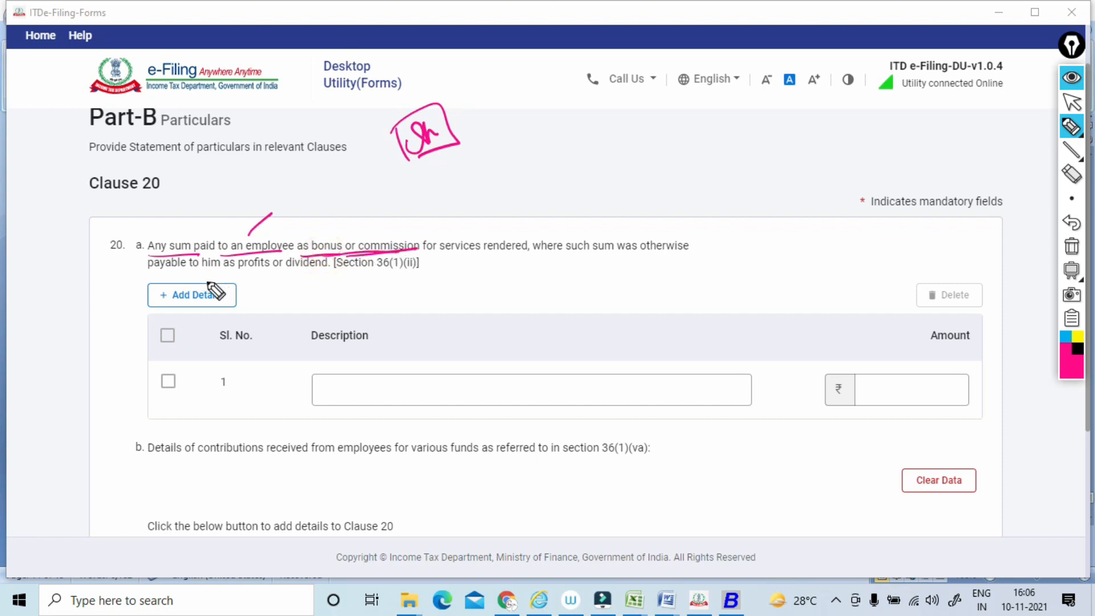
drag(175, 277, 245, 268)
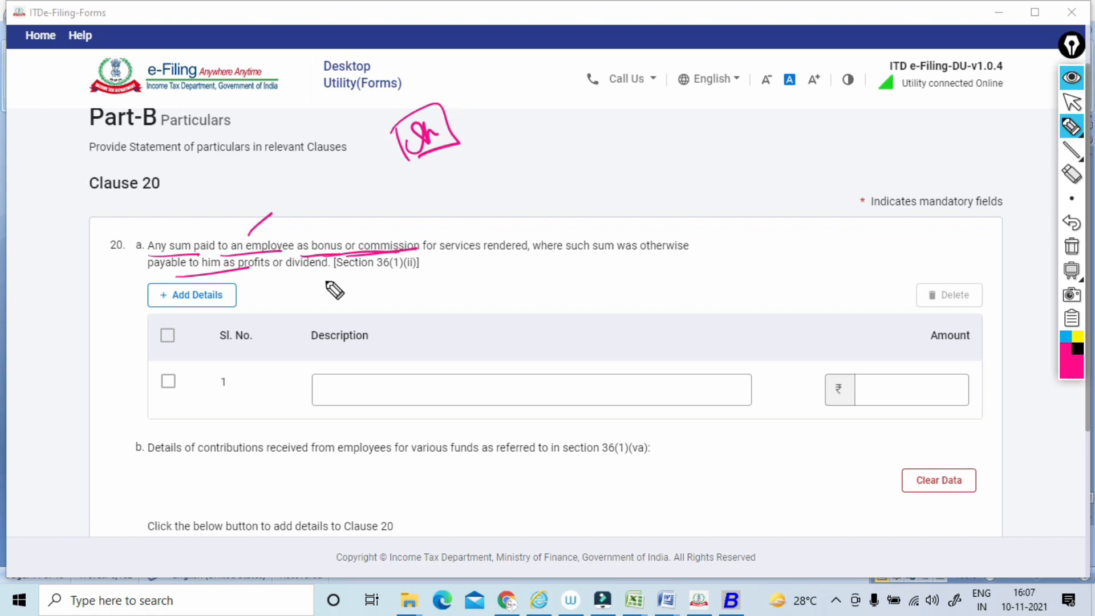
mouse_move(310, 233)
mouse_down()
mouse_move(341, 215)
mouse_move(418, 213)
mouse_up()
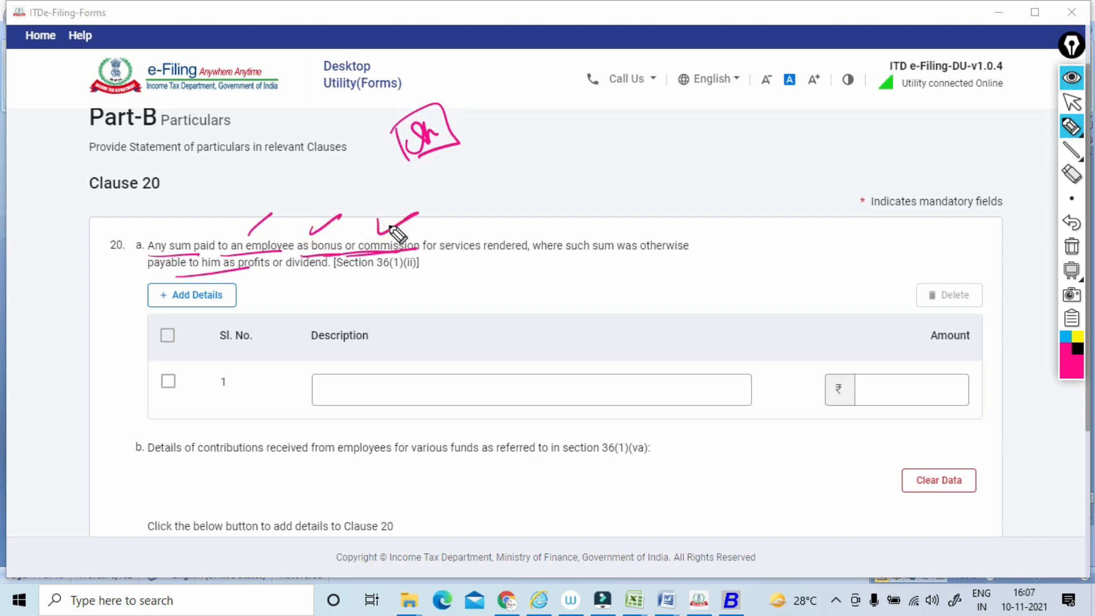
click(1071, 247)
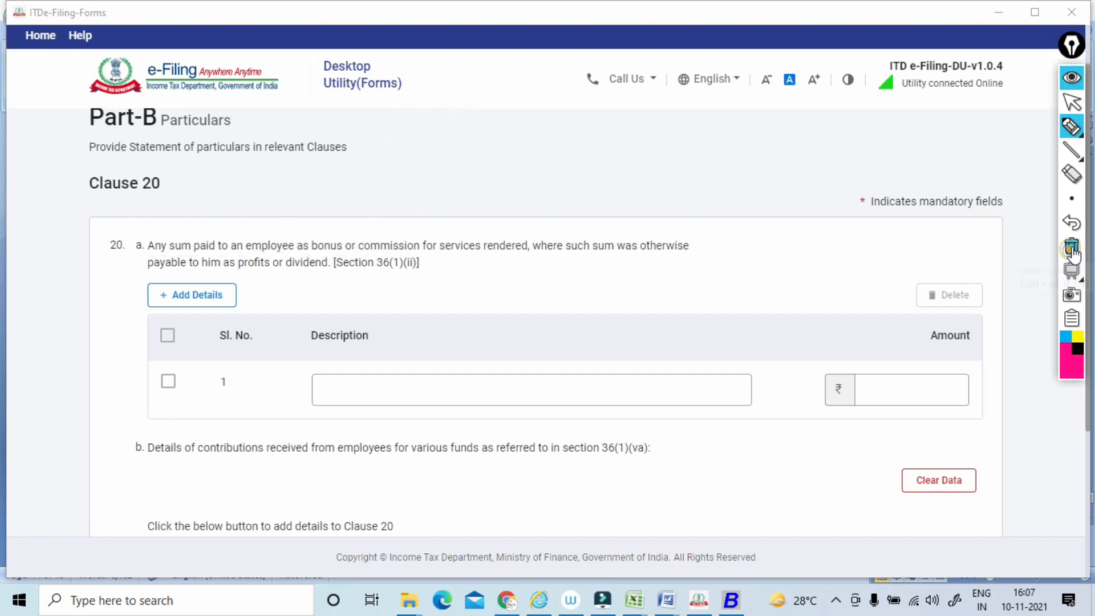
click(1072, 102)
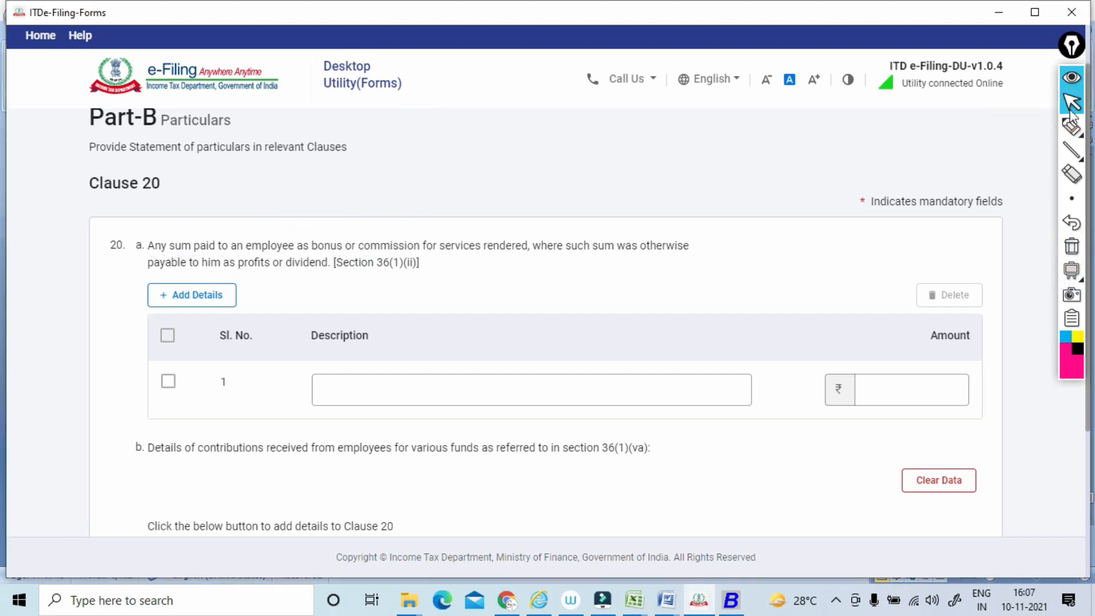
Circle item b of Clause 20, underline its wording on employee contributions for various funds, and add a circled note below.
scroll(1072, 114, down, 4)
scroll(546, 279, up, 2)
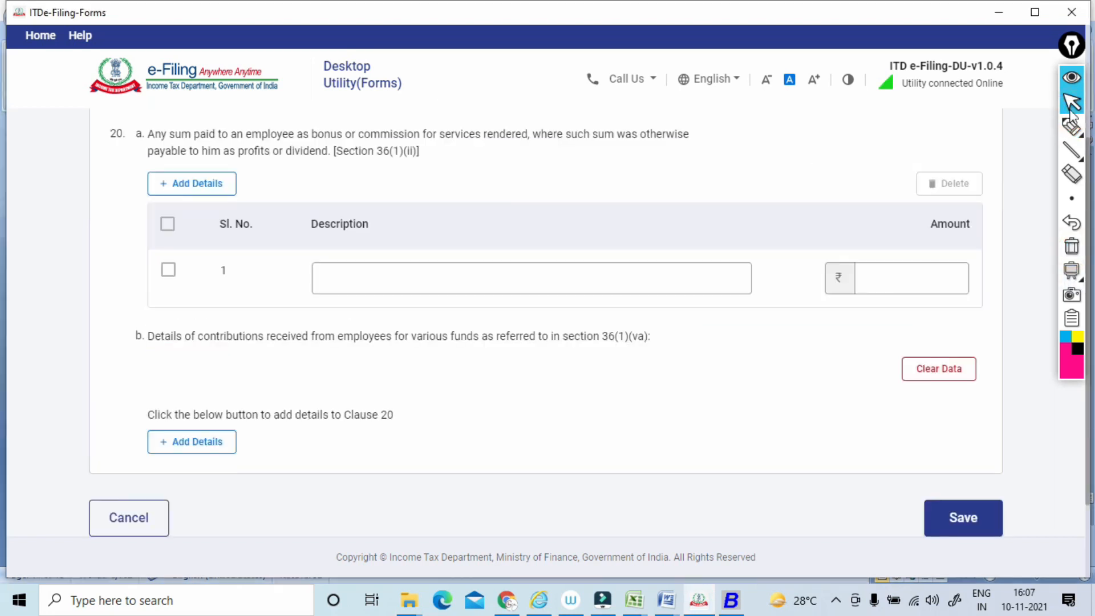
click(1071, 126)
mouse_move(142, 310)
mouse_down()
mouse_move(247, 342)
mouse_move(383, 341)
mouse_up()
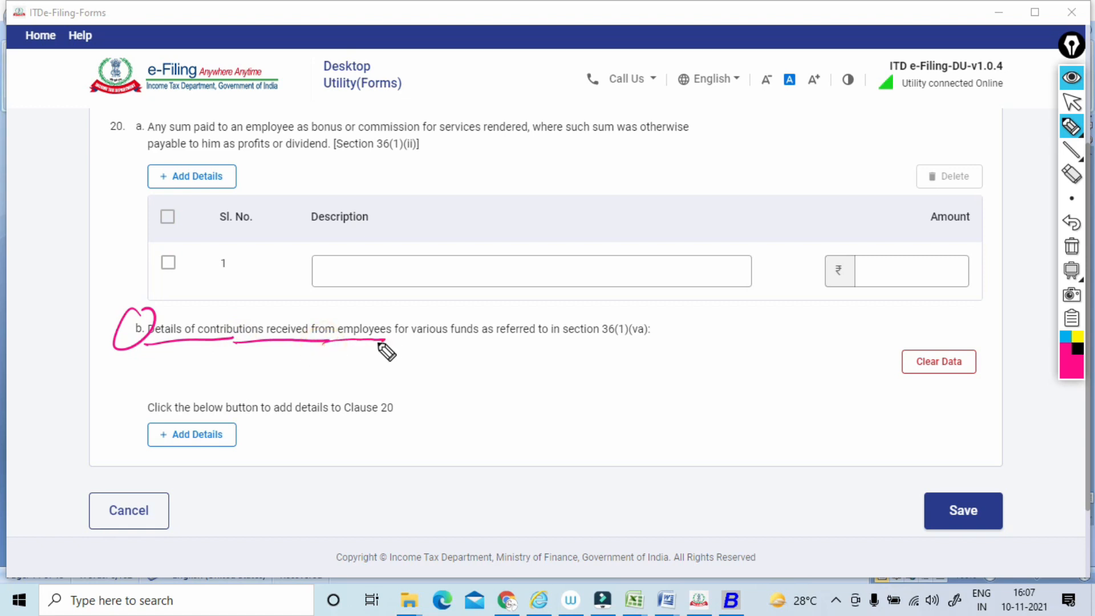
mouse_move(391, 343)
mouse_down()
mouse_move(469, 341)
mouse_move(424, 386)
mouse_move(491, 352)
mouse_up()
click(460, 357)
Add a circled PF note and a boxed ESI note, tick the employee contributions wording in Clause 20(b), and clear the annotations.
drag(541, 319, 540, 337)
mouse_move(539, 315)
mouse_down()
mouse_move(541, 327)
mouse_move(561, 320)
mouse_up()
drag(560, 309, 573, 306)
drag(627, 284, 638, 294)
mouse_move(643, 279)
mouse_down()
mouse_move(648, 289)
mouse_move(616, 302)
mouse_up()
click(652, 285)
mouse_move(610, 281)
mouse_down()
mouse_move(668, 290)
mouse_move(626, 304)
mouse_up()
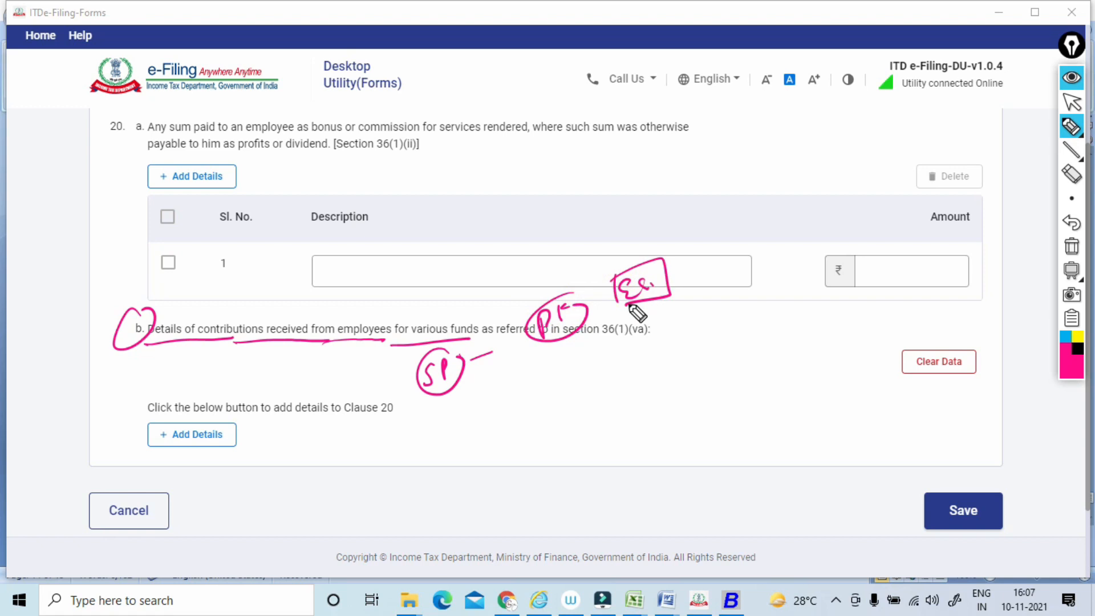
drag(325, 308, 386, 293)
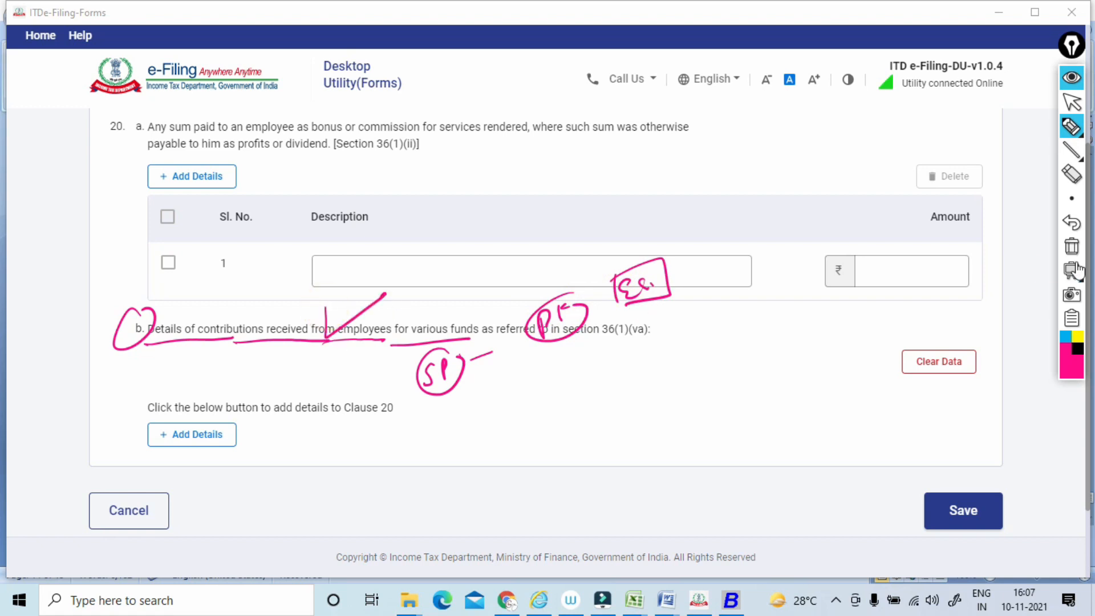
click(1072, 246)
click(1061, 110)
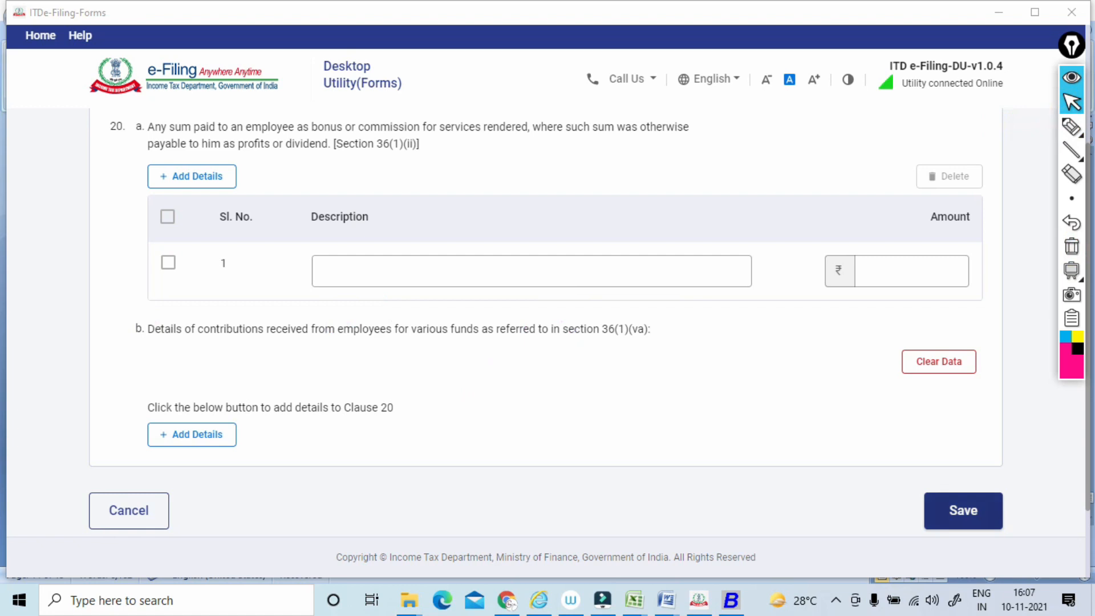
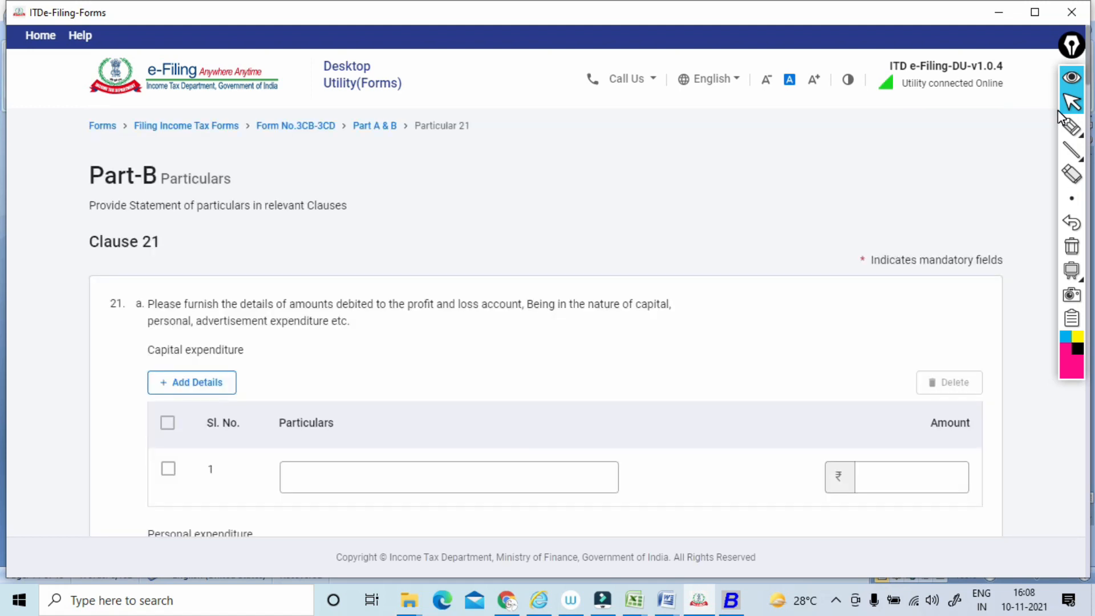
Add a boxed note above Clause 21(a), underline its amounts debited wording, and box the words profit and loss account.
scroll(1059, 120, down, 1)
click(1069, 126)
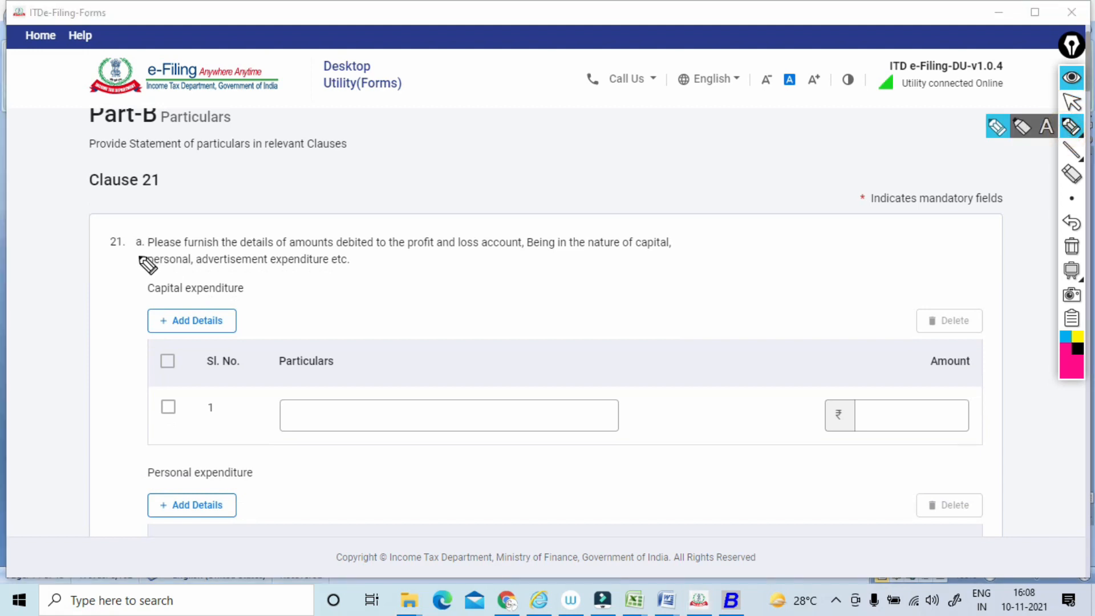
drag(353, 210, 390, 196)
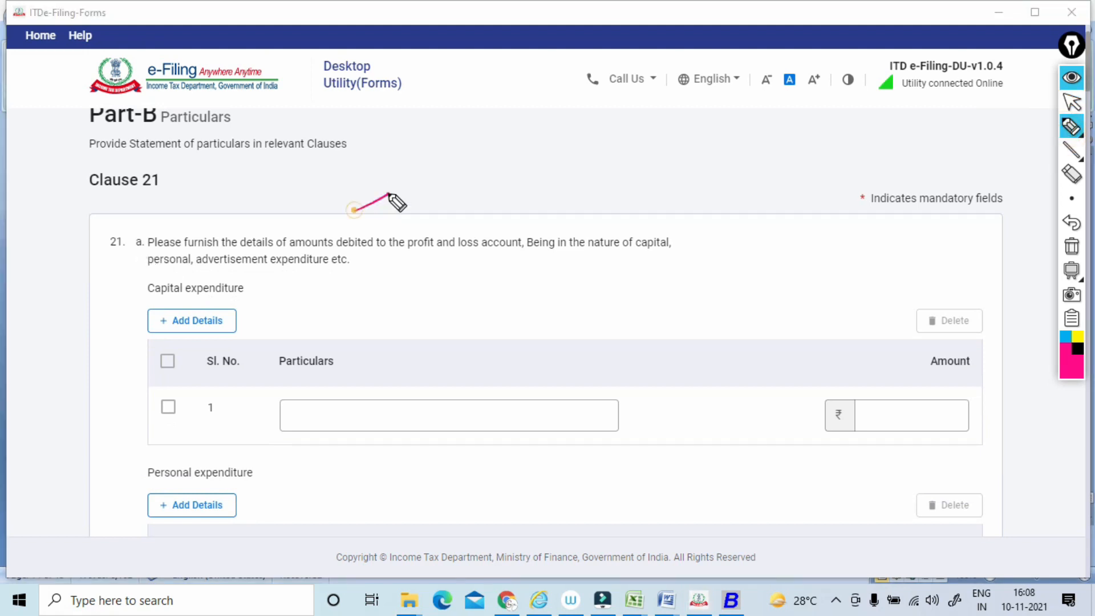
mouse_move(431, 150)
mouse_down()
mouse_move(440, 143)
mouse_move(443, 153)
mouse_move(429, 173)
mouse_up()
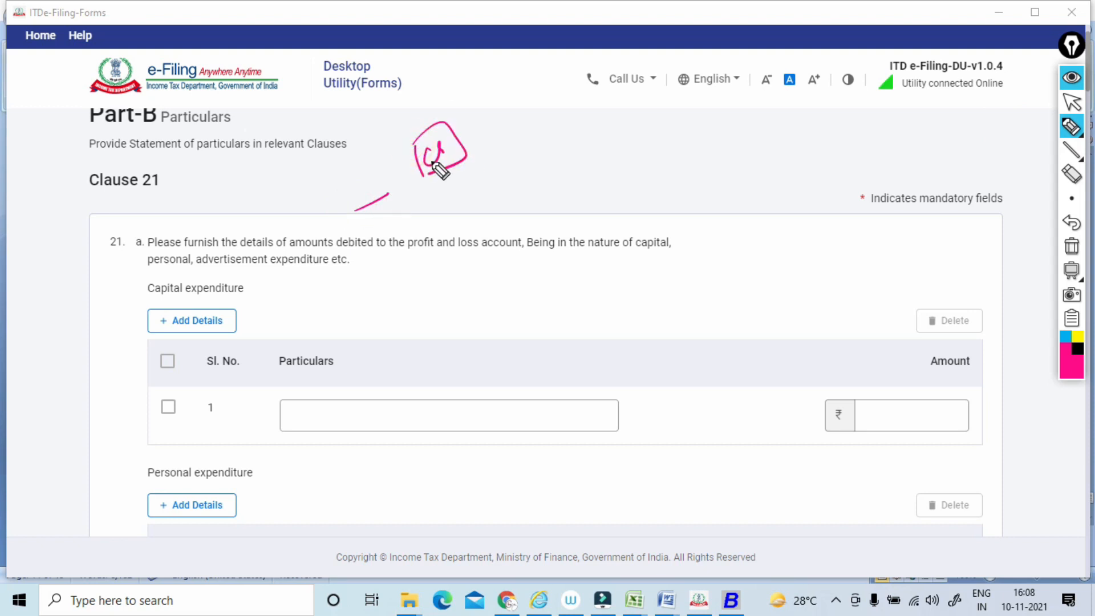
drag(153, 251, 507, 251)
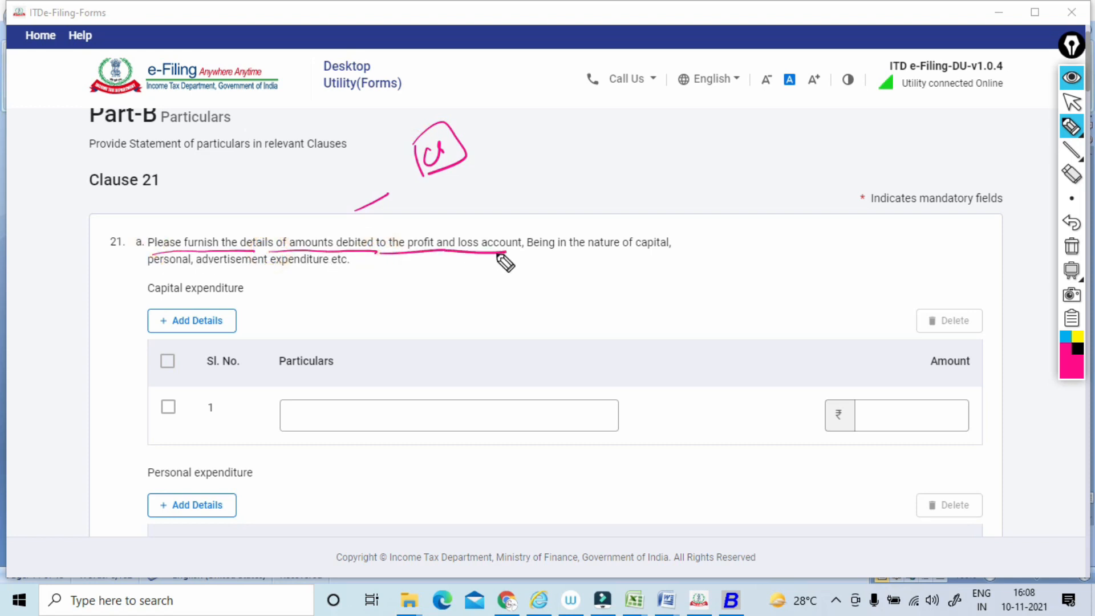
mouse_move(405, 255)
mouse_down()
mouse_move(403, 242)
mouse_move(507, 211)
mouse_move(489, 259)
mouse_up()
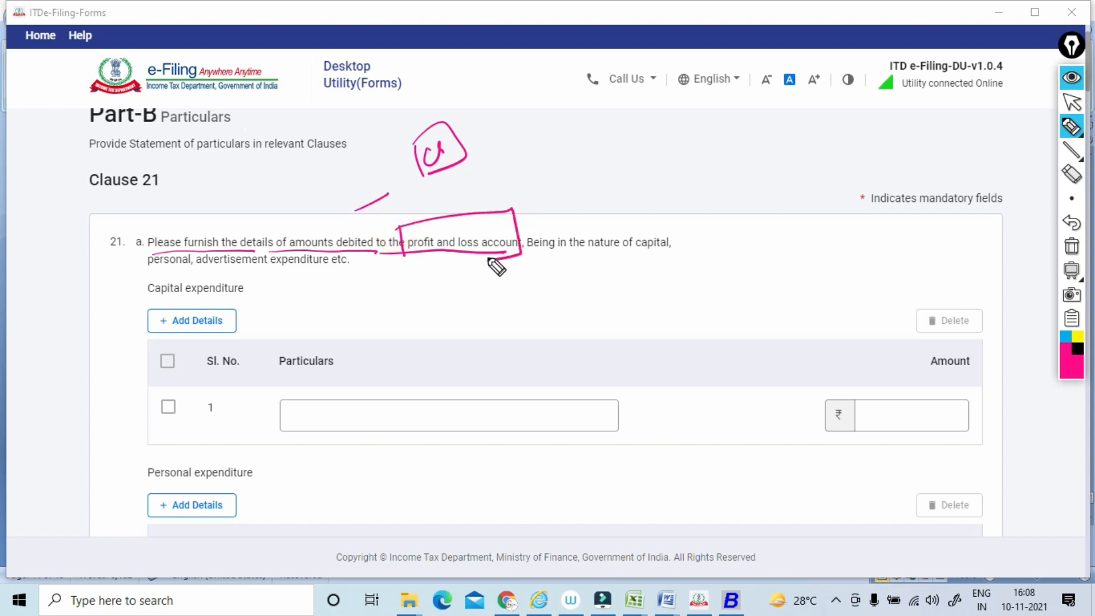
Underline the capital, personal and advertisement wording plus the Capital expenditure and Personal expenditure headings in Clause 21(a), and clear the annotations.
drag(602, 253, 665, 249)
drag(137, 276, 319, 265)
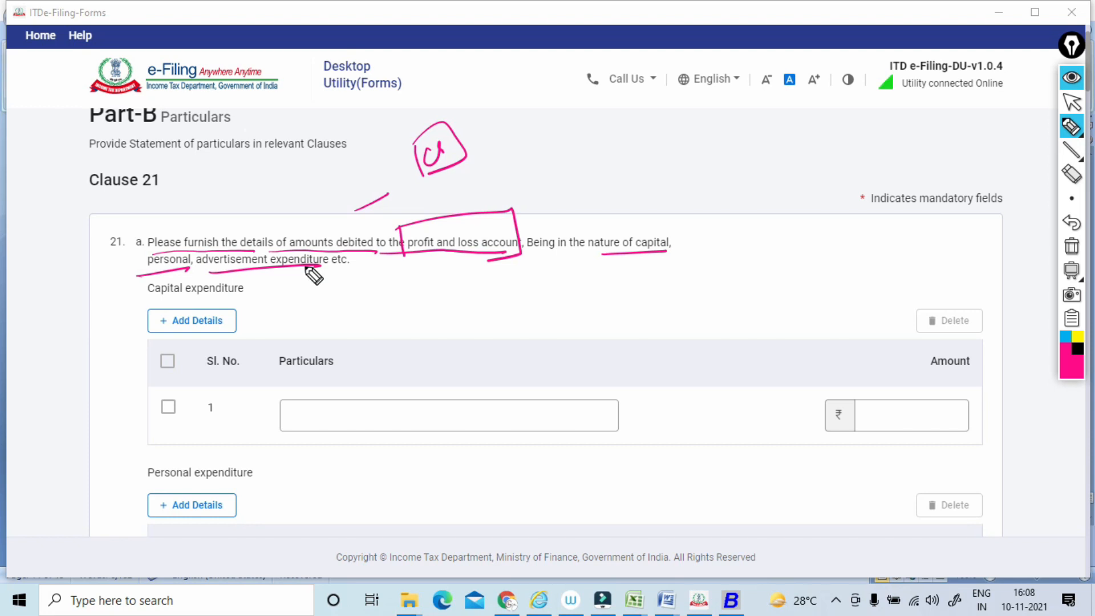
drag(136, 309, 247, 296)
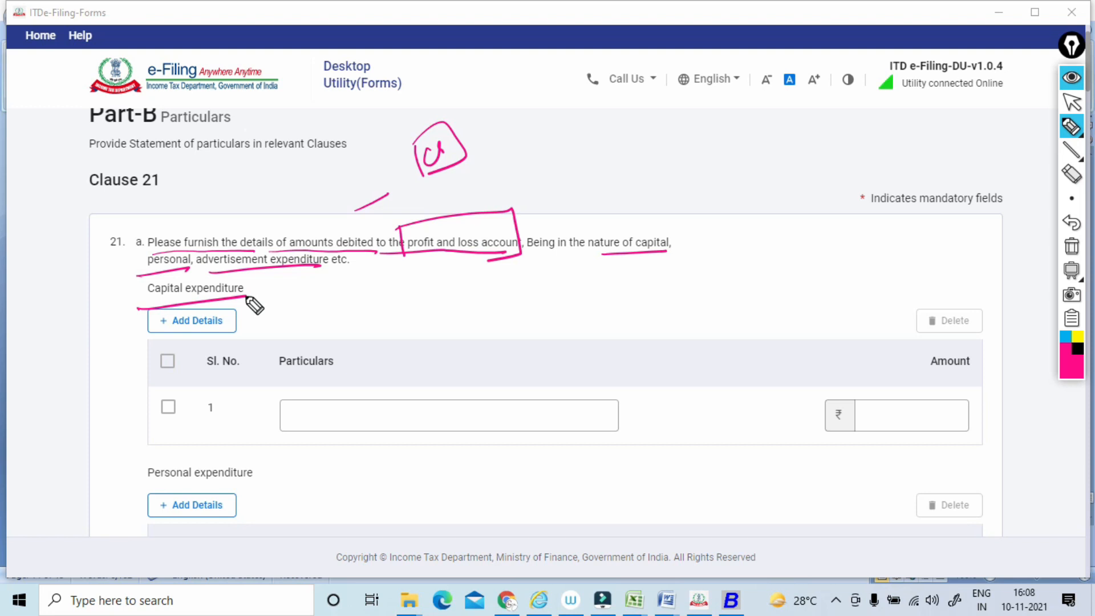
drag(134, 489, 268, 465)
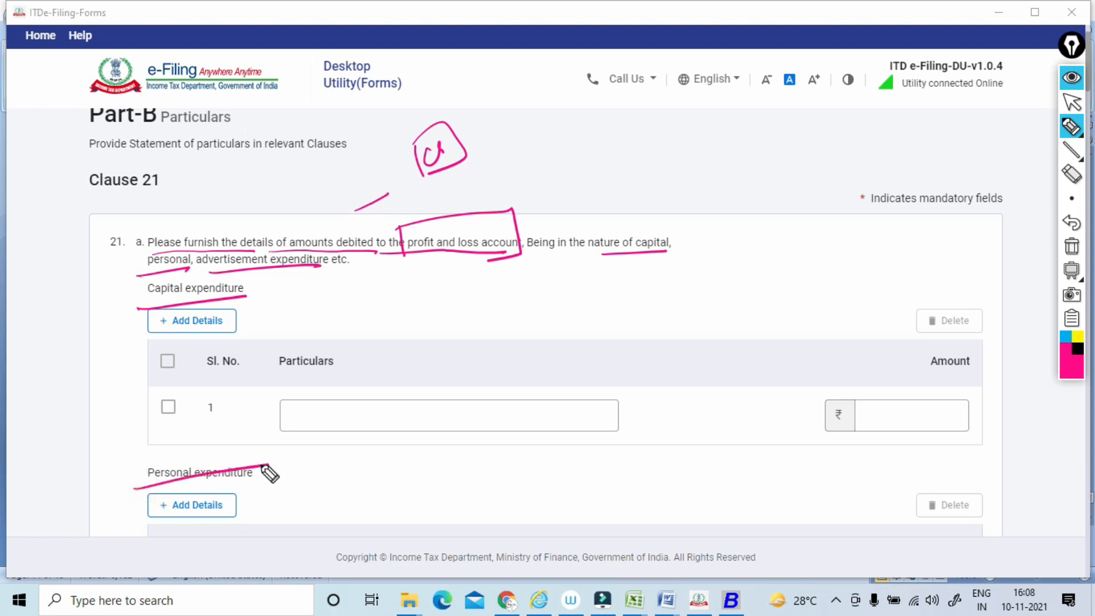
click(1072, 262)
click(1072, 110)
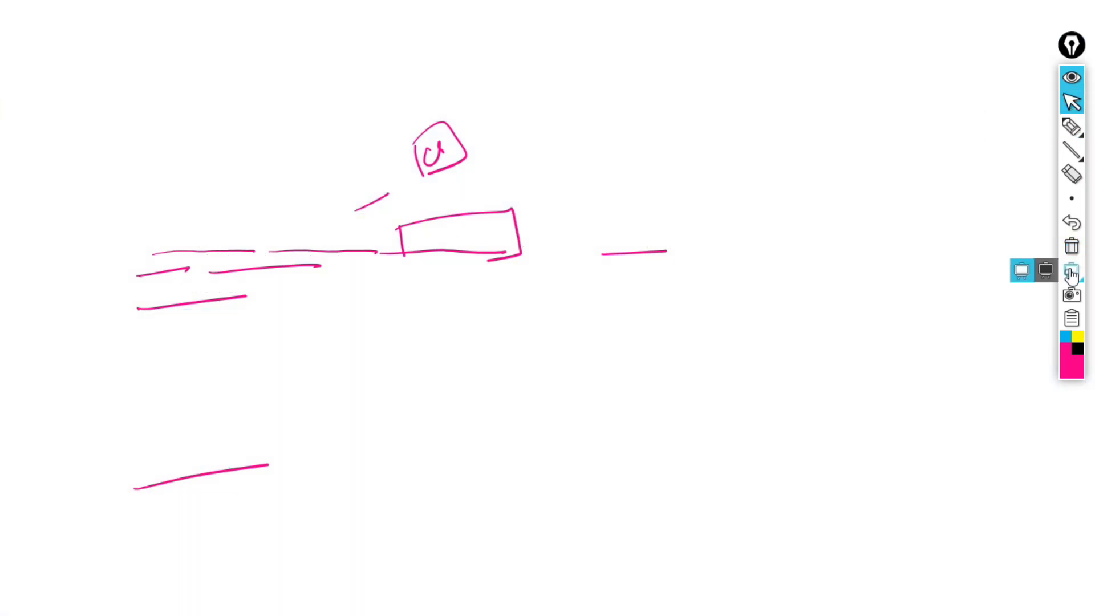
click(1071, 267)
click(1072, 251)
Underline the heading on advertisement expenditure in souvenirs or brochures published by a political party, and clear the annotations.
scroll(547, 319, down, 4)
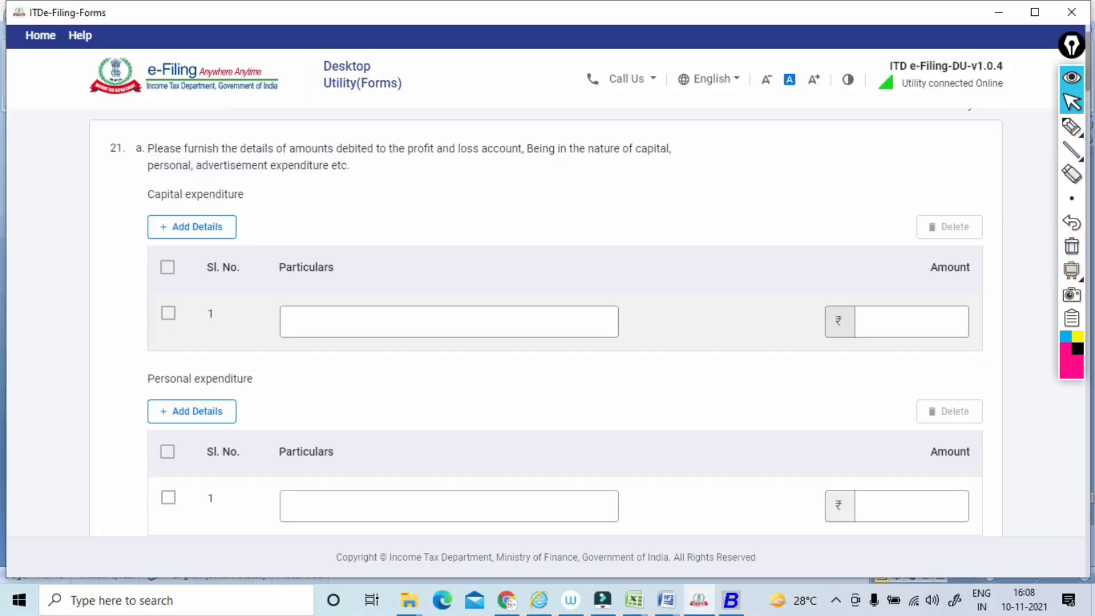
scroll(547, 319, down, 2)
click(1071, 126)
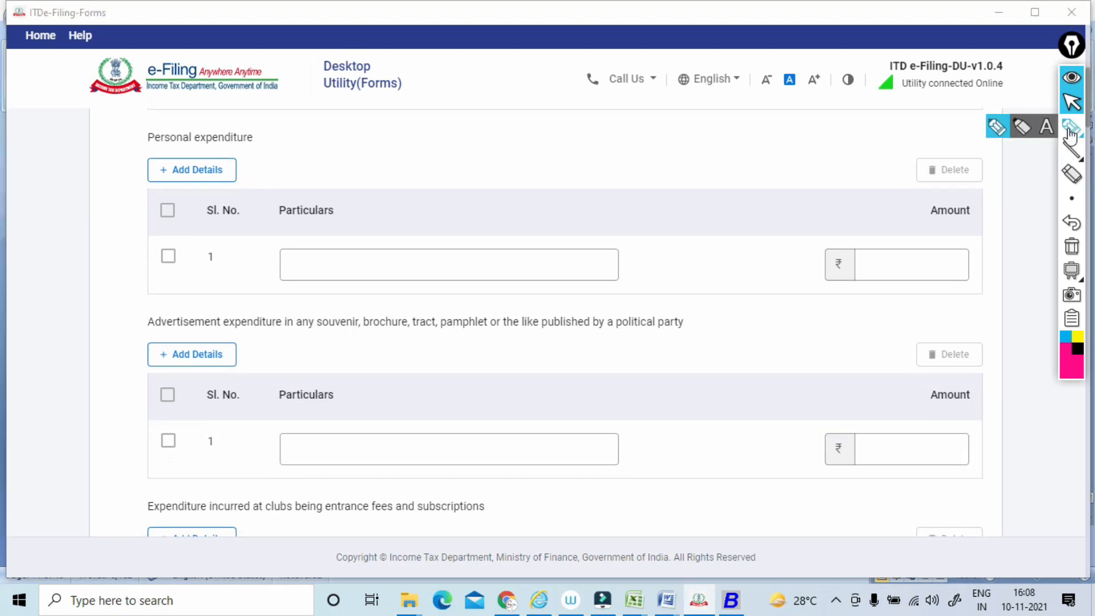
drag(143, 335, 284, 329)
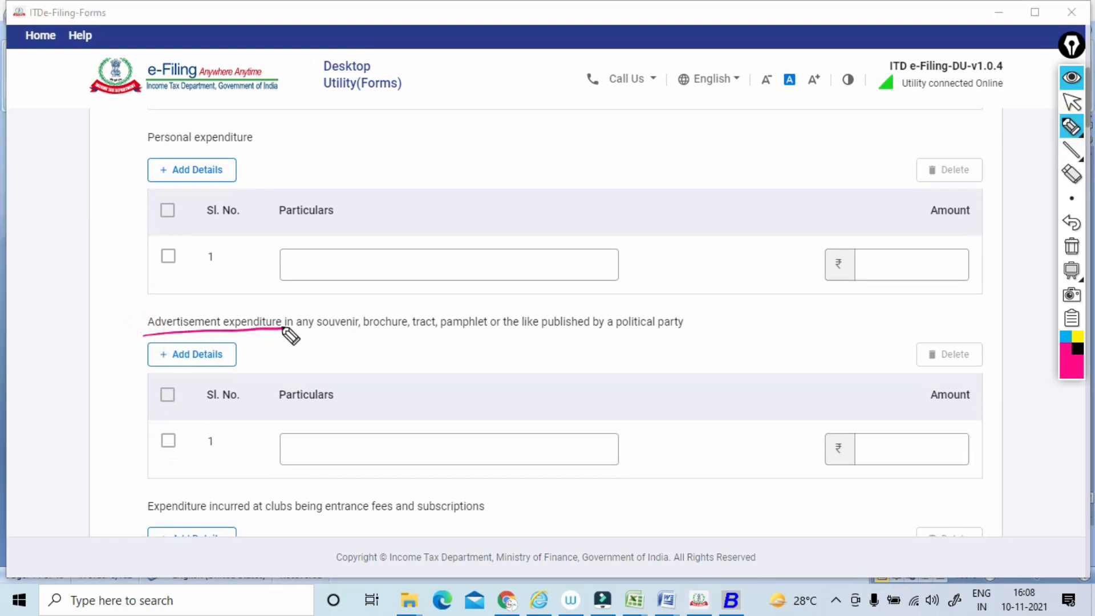
mouse_move(519, 334)
mouse_down()
mouse_move(707, 314)
mouse_move(142, 311)
mouse_move(354, 333)
mouse_up()
click(1072, 246)
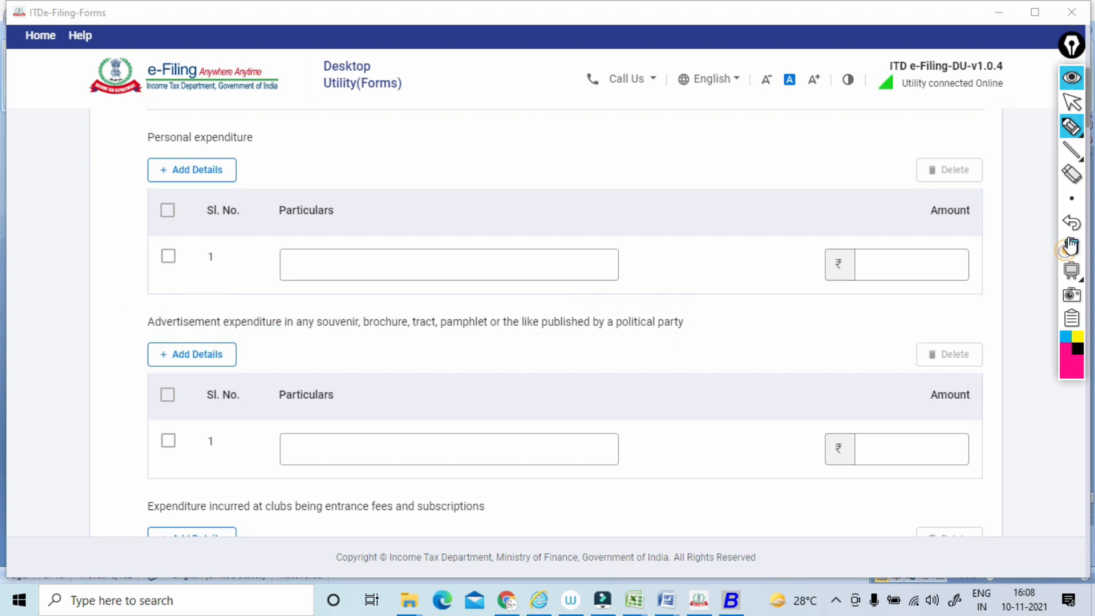
click(1066, 110)
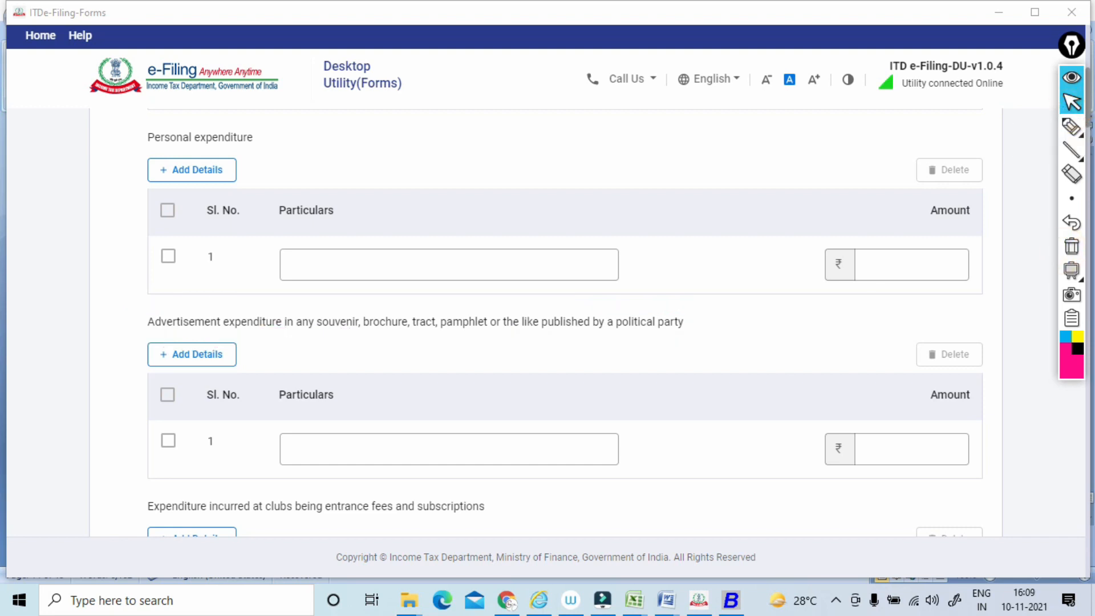
Underline the heading on club entrance fees and subscriptions, mark the word clubs, and draw two loops below it.
scroll(565, 319, down, 4)
click(1065, 136)
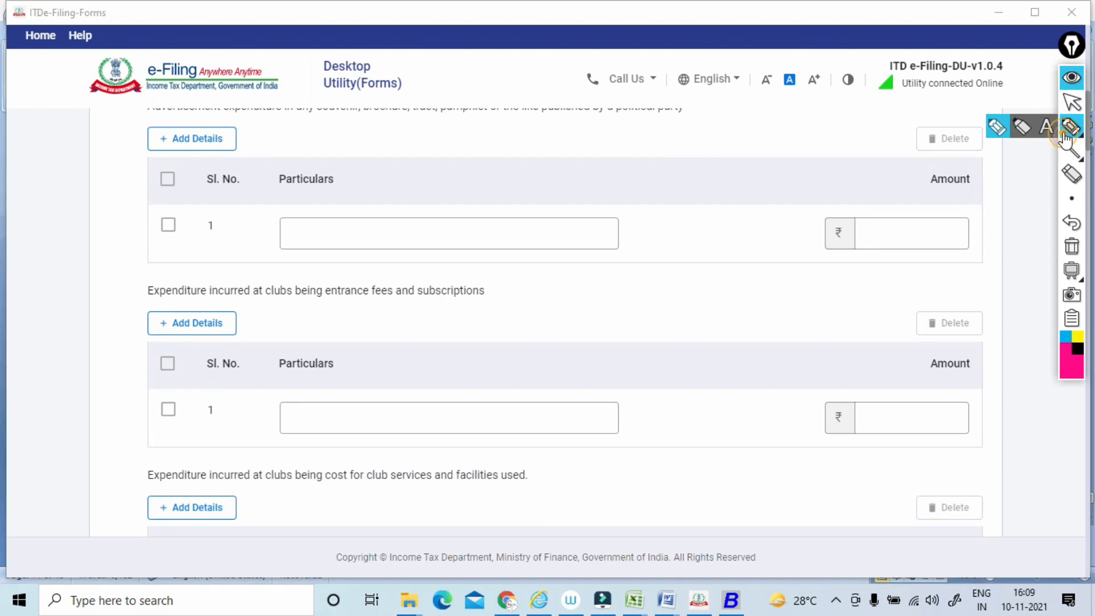
drag(146, 299, 245, 298)
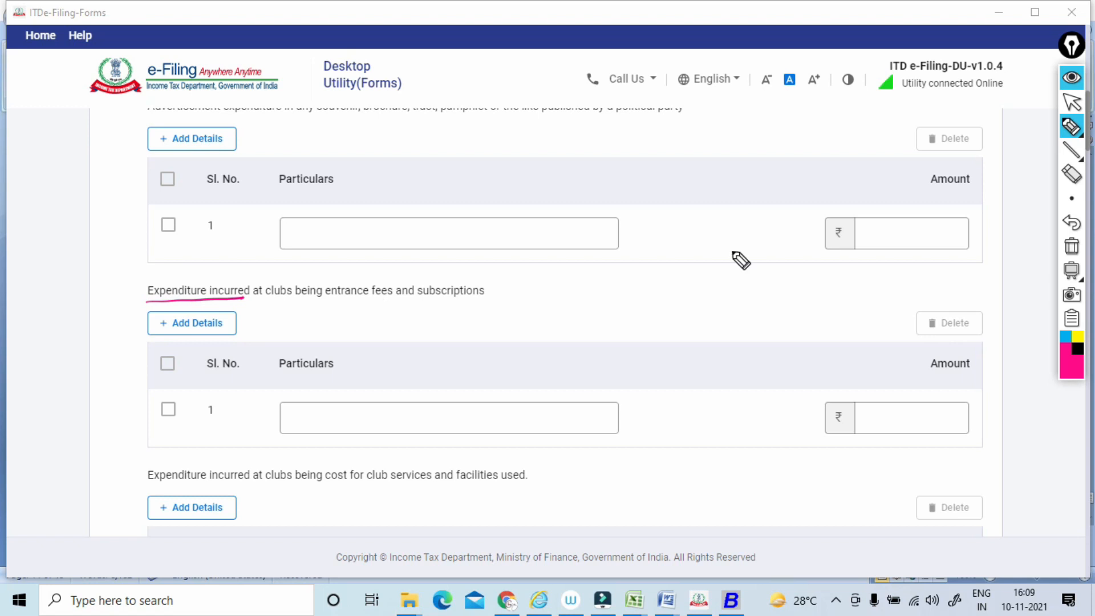
drag(249, 303, 318, 298)
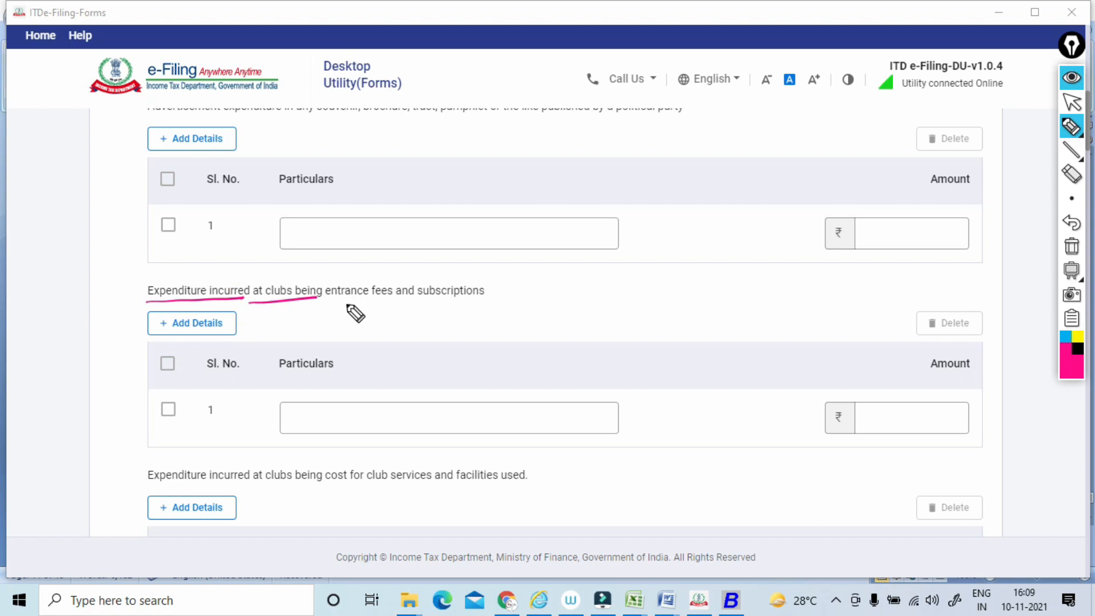
mouse_move(280, 285)
mouse_down()
mouse_move(269, 301)
mouse_move(290, 288)
mouse_move(504, 301)
mouse_up()
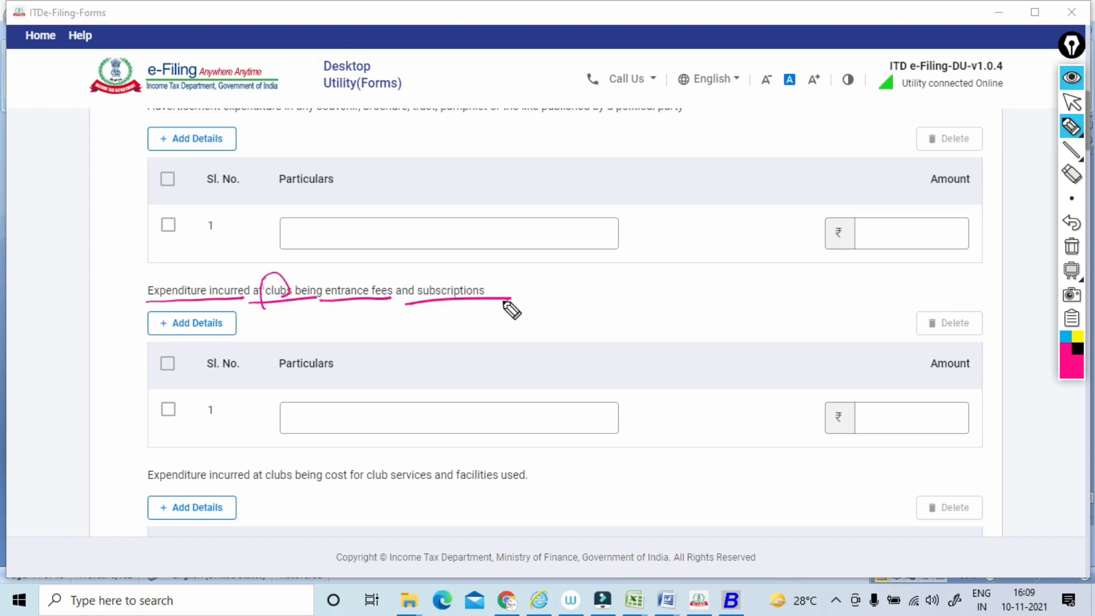
mouse_move(289, 343)
mouse_down()
mouse_move(242, 415)
mouse_move(266, 366)
mouse_up()
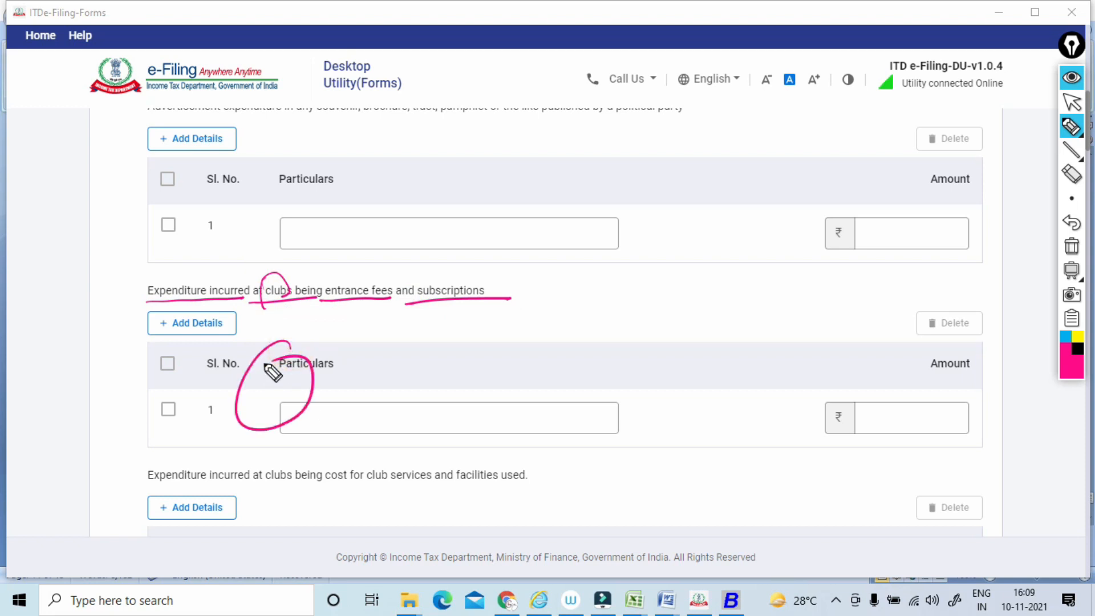
mouse_move(265, 366)
mouse_down()
mouse_move(248, 442)
mouse_move(255, 378)
mouse_up()
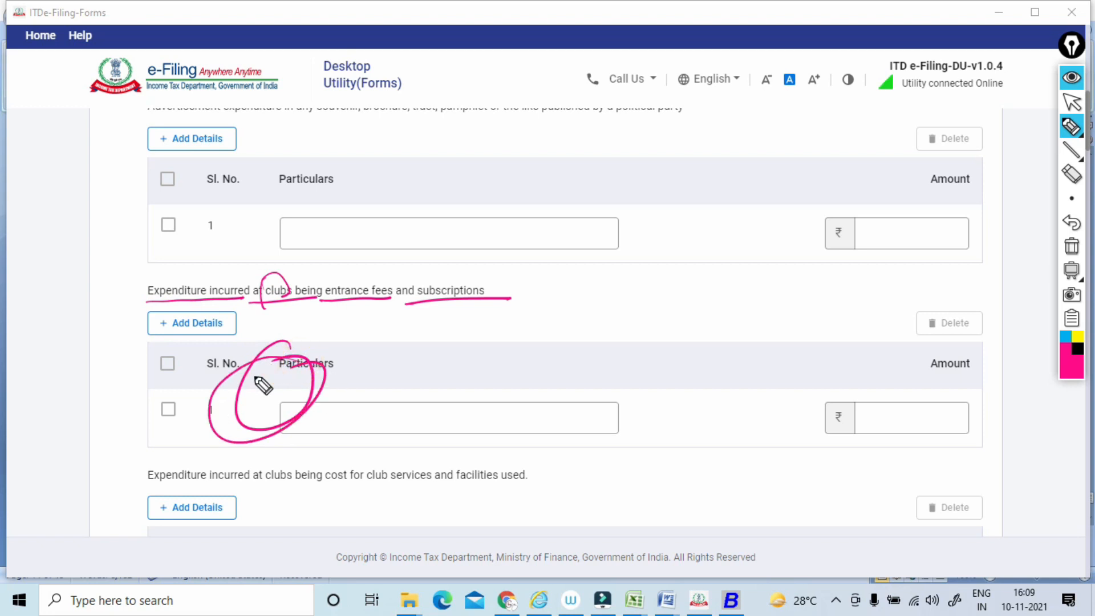
Link the club entrance fees heading to the underlined club services and facilities wording, add a circled note, and clear the annotations.
drag(345, 302, 508, 295)
mouse_move(280, 313)
mouse_down()
mouse_move(454, 379)
mouse_move(443, 443)
mouse_up()
drag(329, 491, 510, 480)
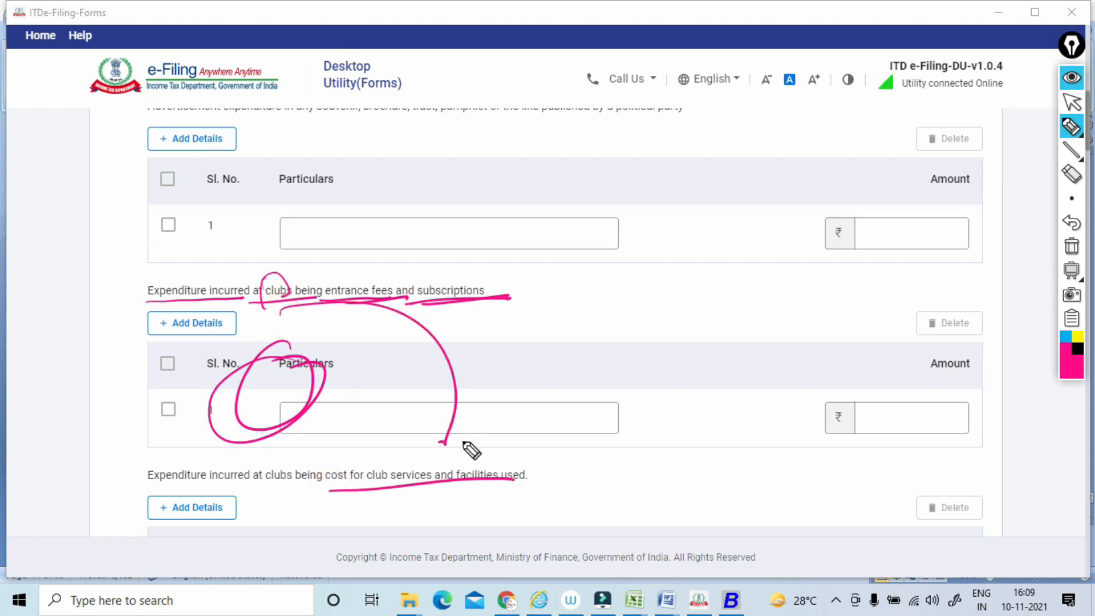
mouse_move(496, 402)
mouse_down()
mouse_move(520, 413)
mouse_move(493, 394)
mouse_up()
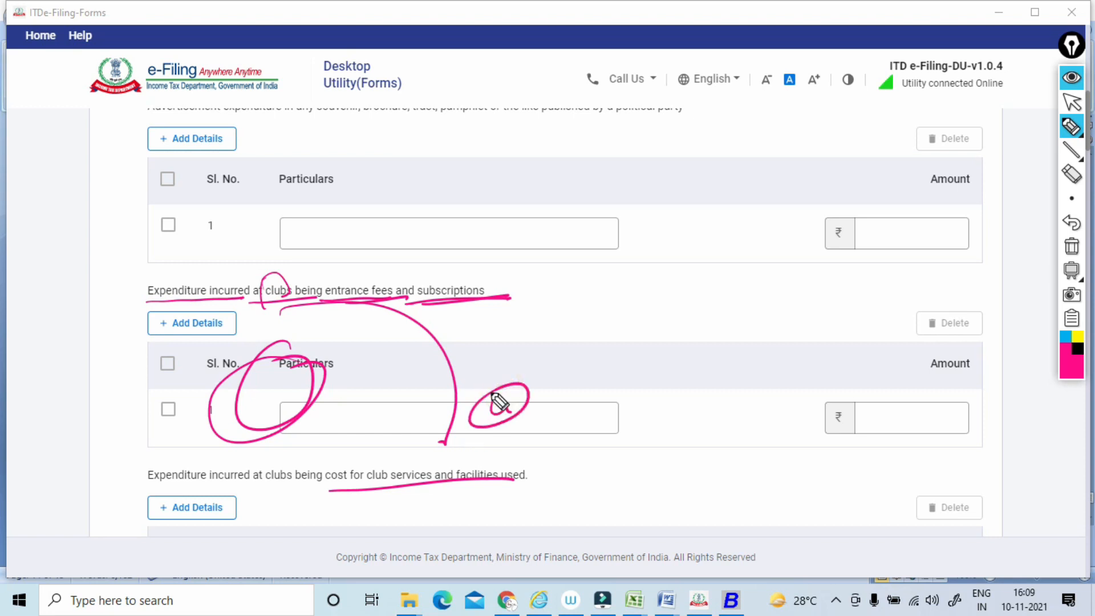
drag(536, 463, 354, 459)
click(1070, 247)
click(1070, 103)
Underline the heading on penalty or fine for violation of any law, tick and loop around it, and clear the annotations.
scroll(1059, 109, down, 3)
scroll(1059, 109, down, 3)
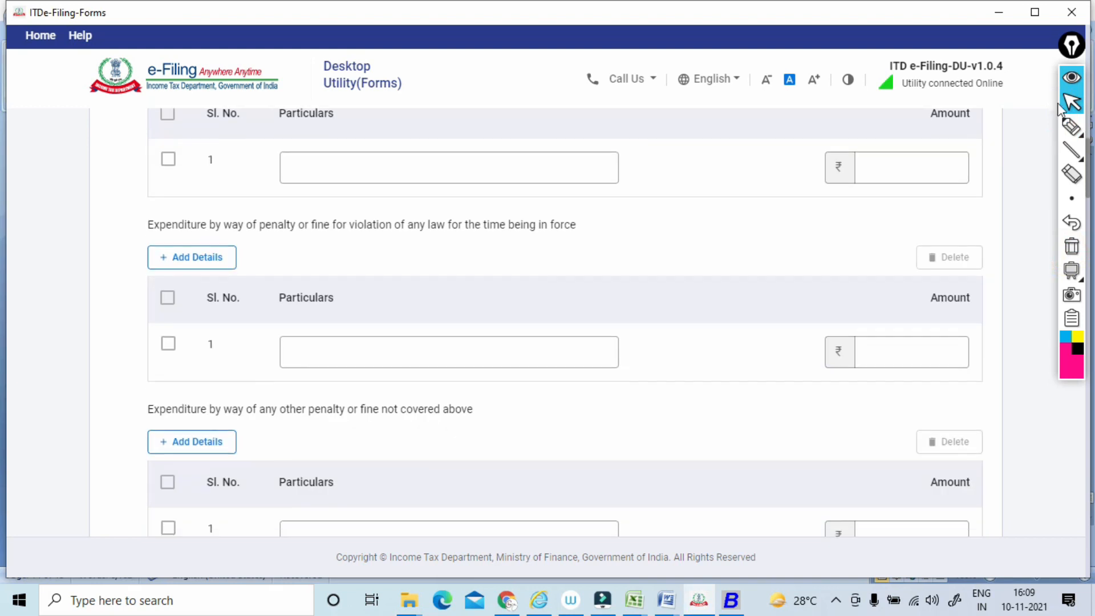
mouse_move(1067, 147)
click(1071, 126)
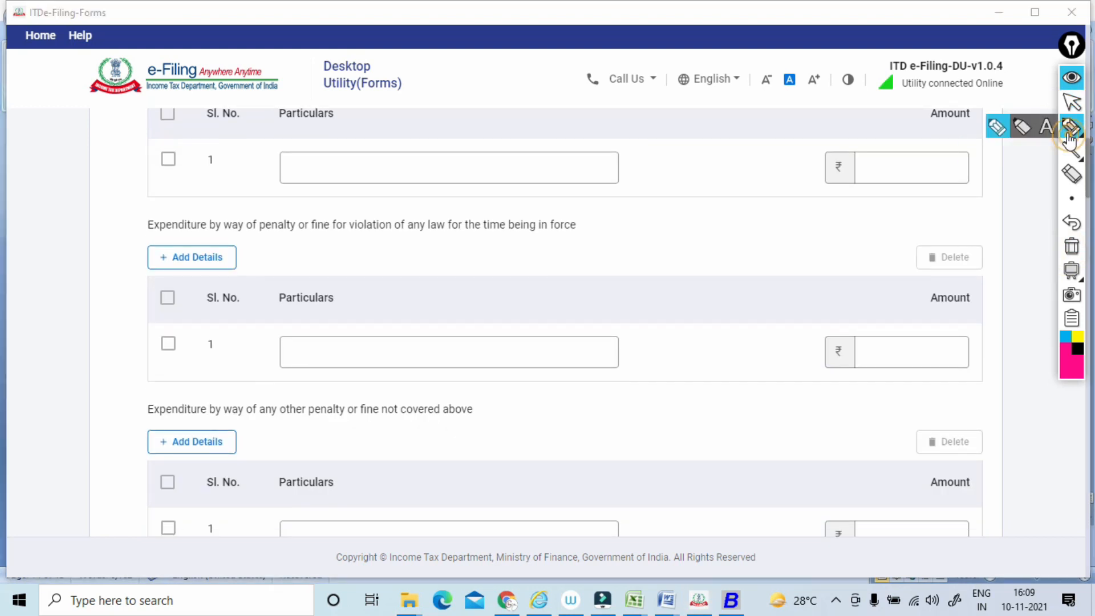
drag(144, 240, 467, 235)
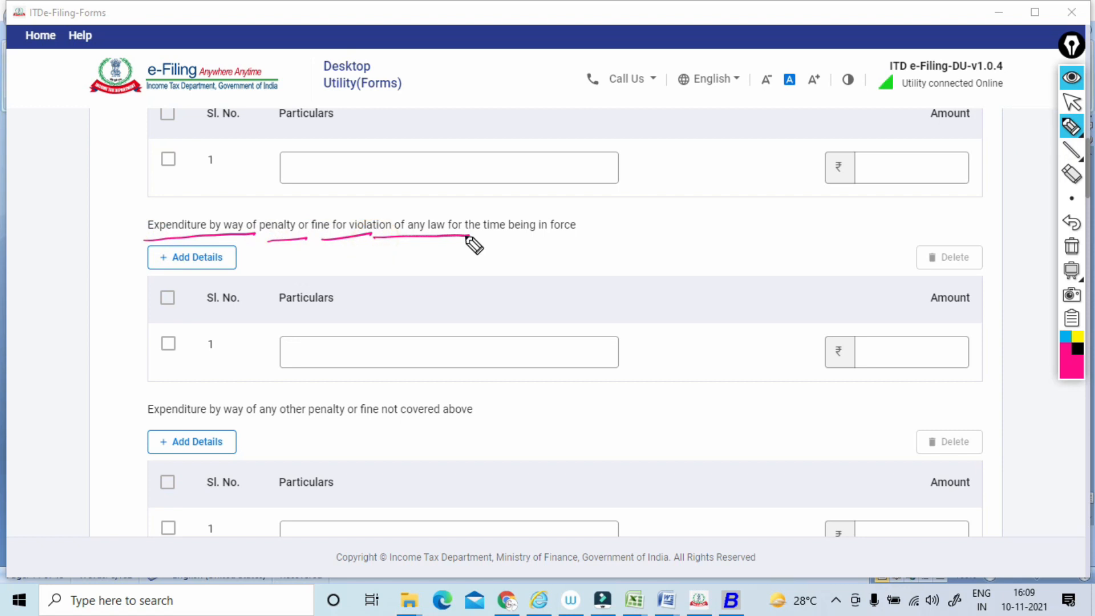
drag(268, 215, 332, 194)
mouse_move(488, 322)
mouse_down()
mouse_move(237, 342)
mouse_move(416, 301)
mouse_up()
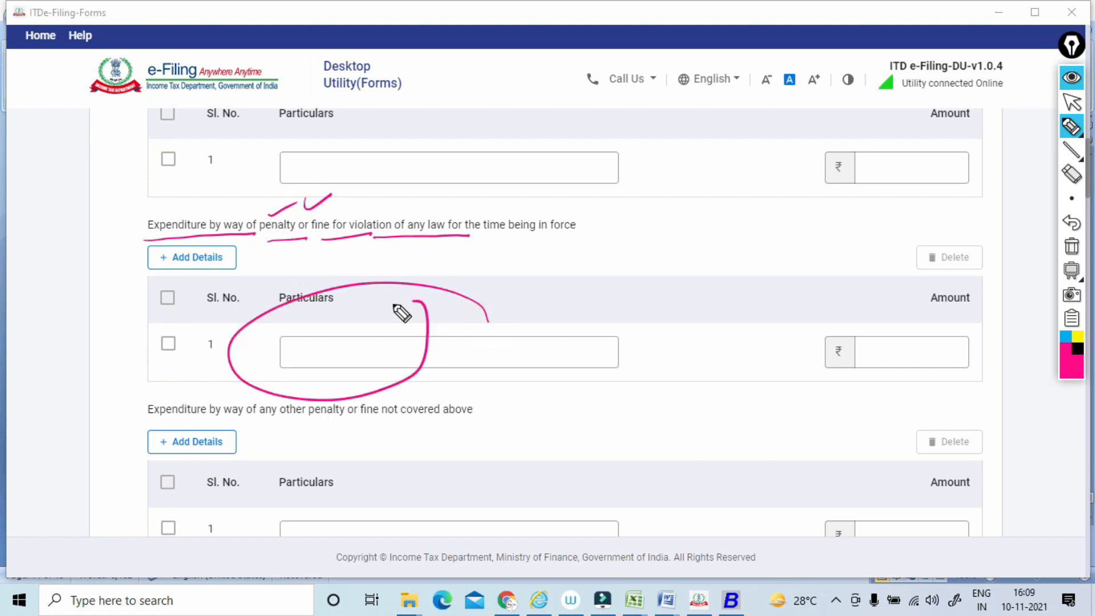
click(1071, 247)
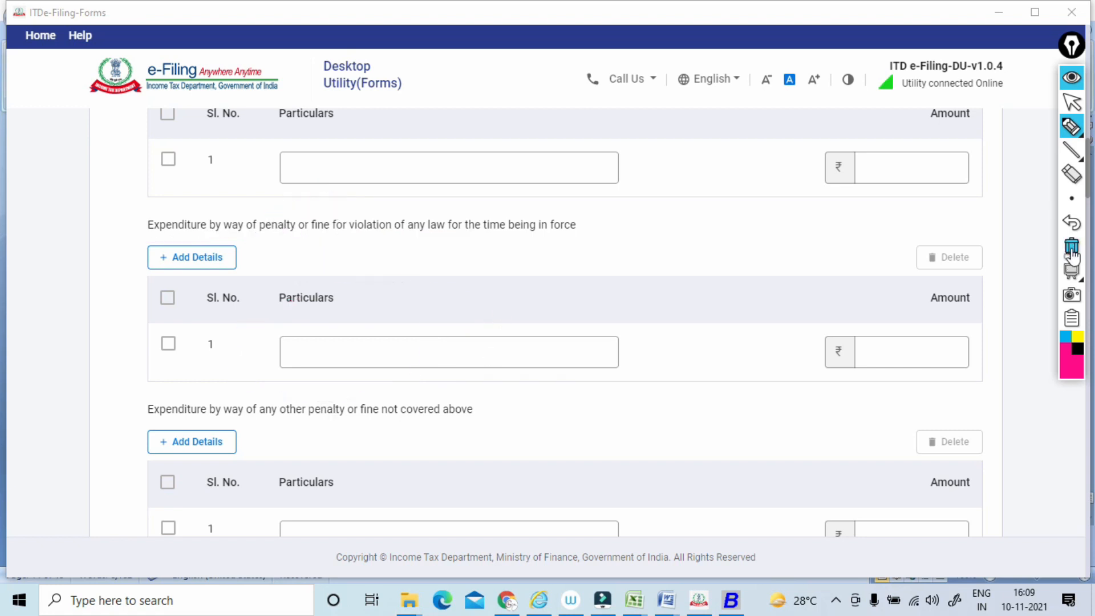
click(1071, 104)
Underline the heading on any other penalty or fine not covered above and add two linked boxed notes beside it.
scroll(1071, 109, down, 3)
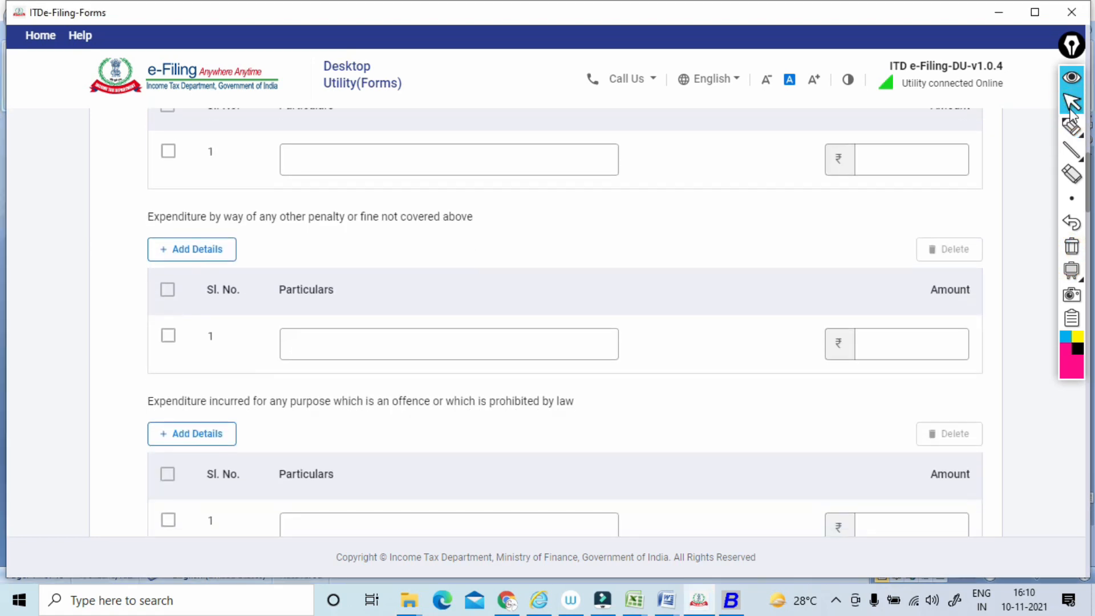
click(1072, 130)
drag(156, 238, 341, 238)
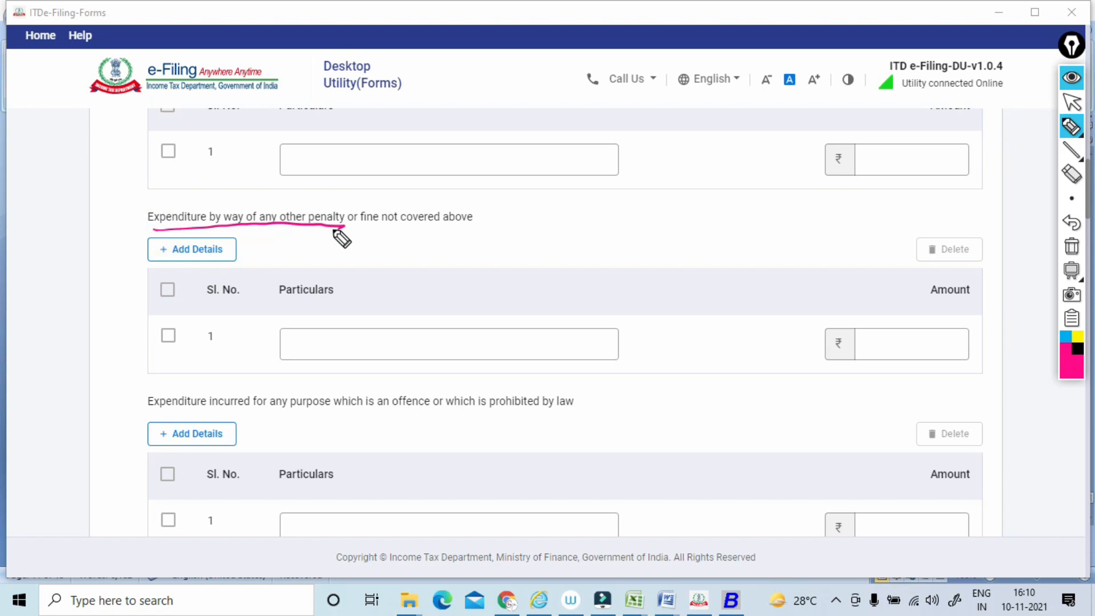
drag(428, 266, 507, 234)
mouse_move(464, 233)
mouse_down()
mouse_move(478, 258)
mouse_move(493, 255)
mouse_up()
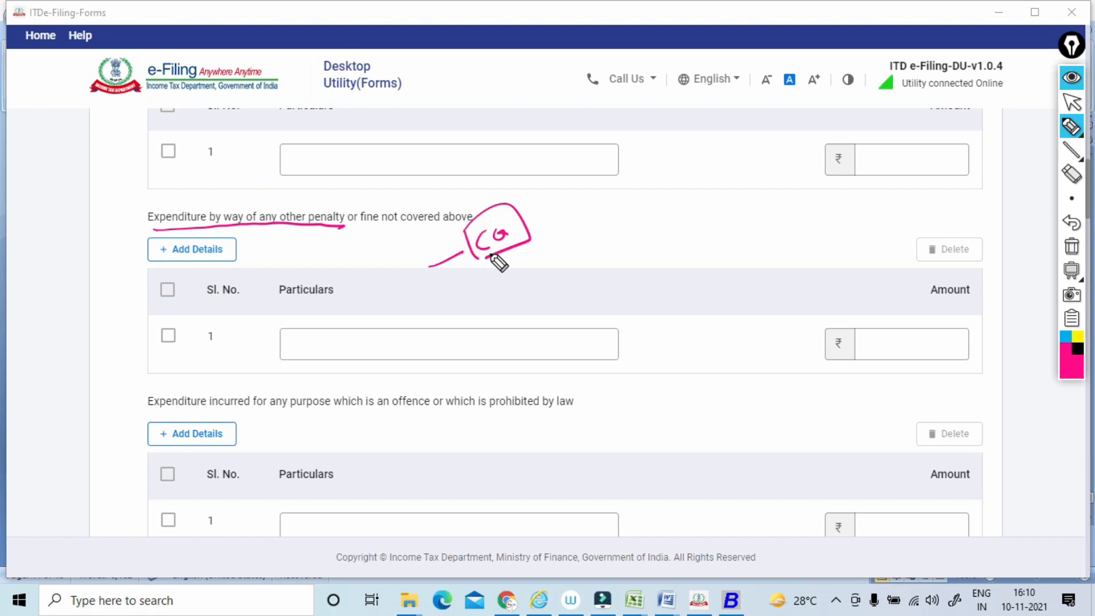
mouse_move(522, 227)
mouse_down()
mouse_move(601, 168)
mouse_move(566, 206)
mouse_up()
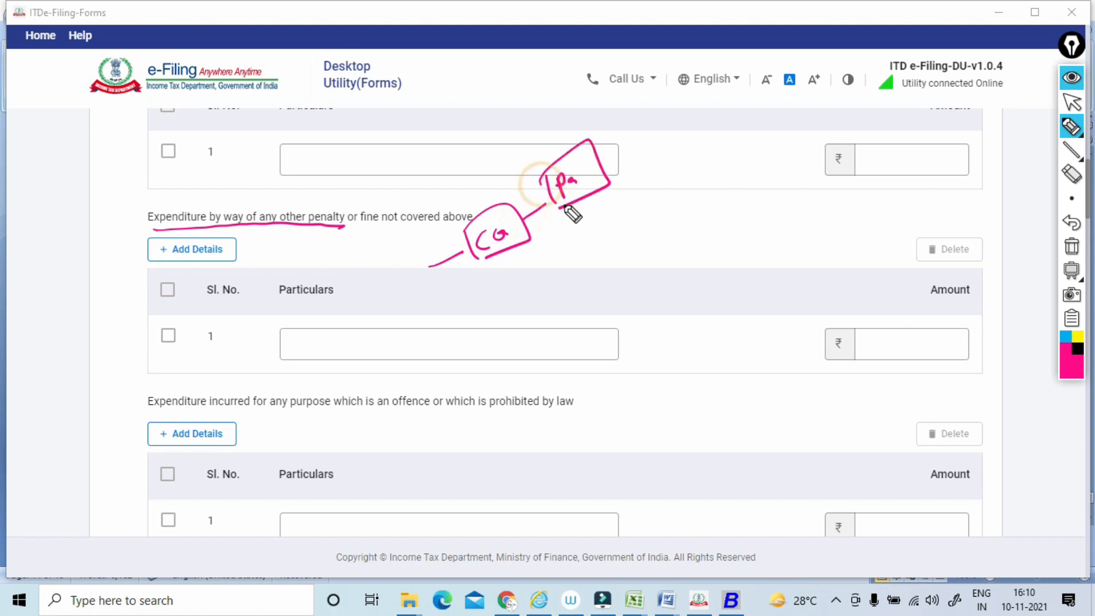
Add two linked circled notes and further strokes below the boxed notes for the other penalty heading, and clear the annotations.
mouse_move(503, 267)
mouse_down()
mouse_move(521, 281)
mouse_move(598, 224)
mouse_move(583, 216)
mouse_up()
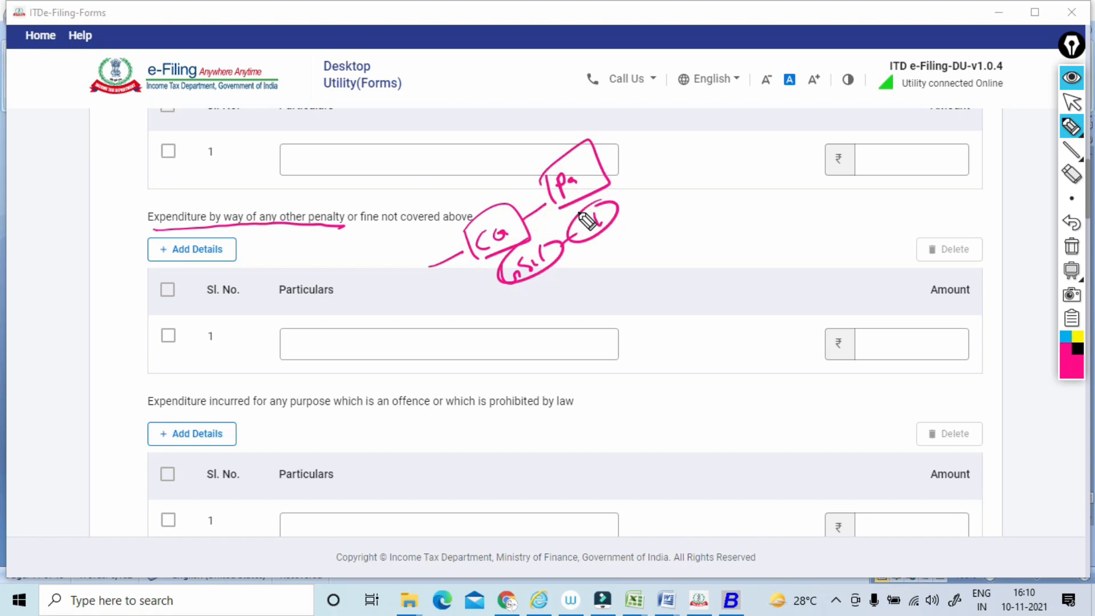
drag(450, 278, 451, 329)
mouse_move(395, 304)
mouse_down()
mouse_move(379, 368)
mouse_move(403, 391)
mouse_up()
click(1072, 246)
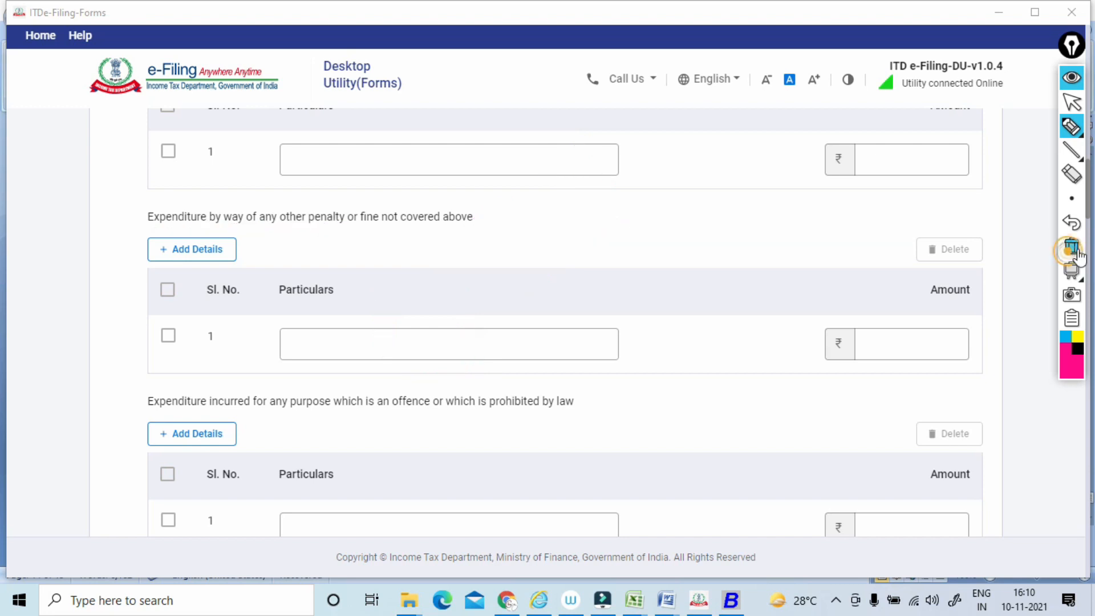
click(1072, 103)
Underline the heading on expenditure for an offence or purpose prohibited by law and add a circled note above it.
scroll(1073, 102, down, 2)
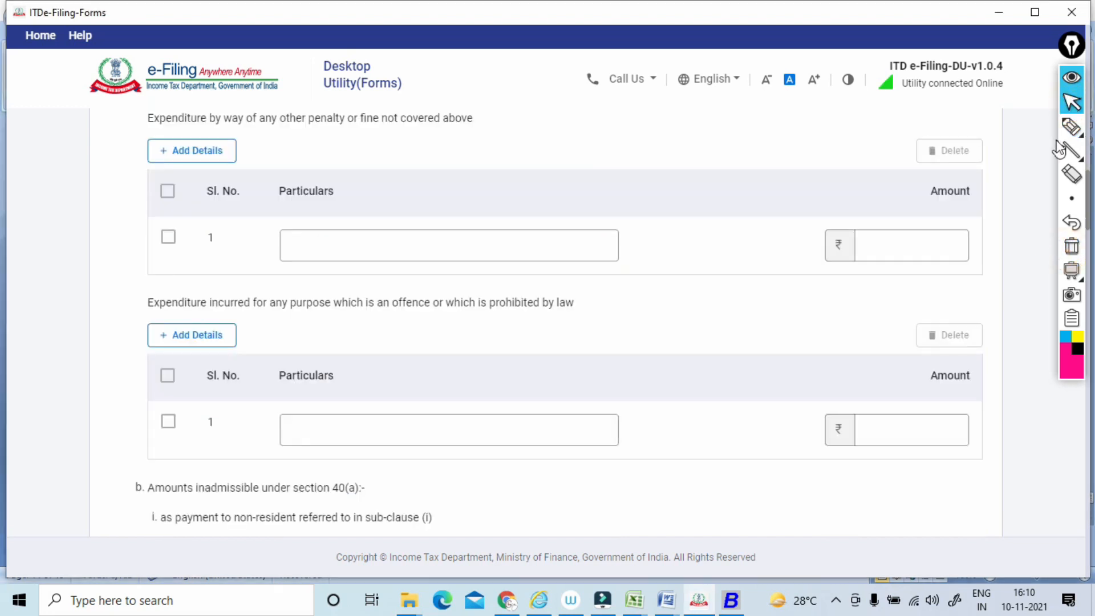
click(1071, 127)
mouse_move(152, 318)
mouse_down()
mouse_move(535, 311)
mouse_move(548, 274)
mouse_up()
mouse_move(566, 275)
mouse_down()
mouse_move(573, 264)
mouse_move(557, 264)
mouse_move(576, 264)
mouse_up()
drag(447, 320, 558, 311)
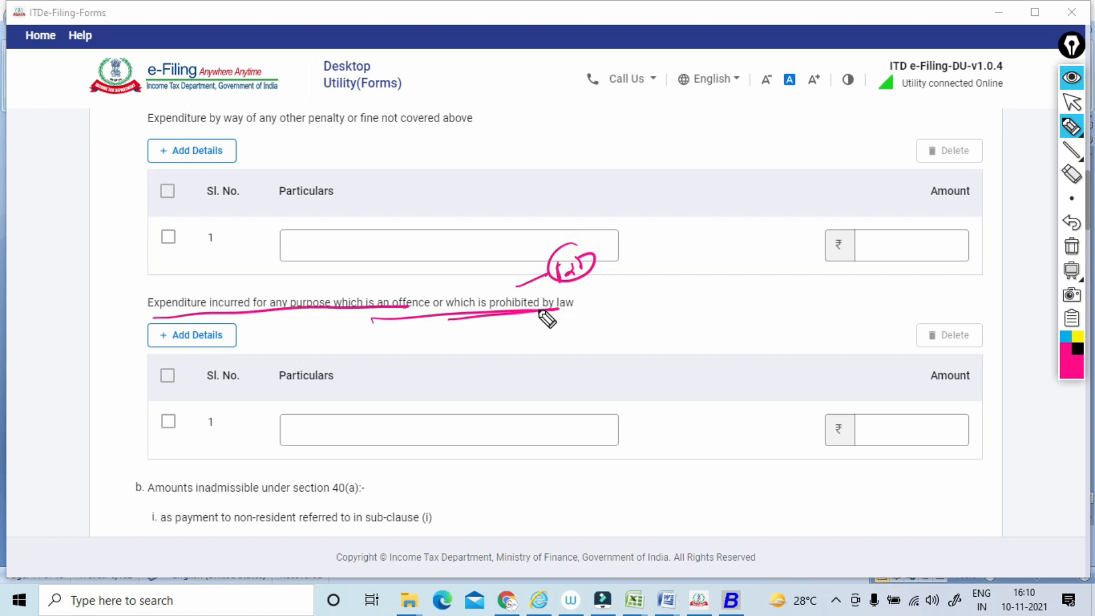
Underline the prohibited-by-law wording again, loop around the Particulars area of its table, and clear the annotations.
drag(399, 318, 522, 312)
mouse_move(491, 378)
mouse_down()
mouse_move(302, 380)
mouse_move(485, 431)
mouse_move(432, 376)
mouse_up()
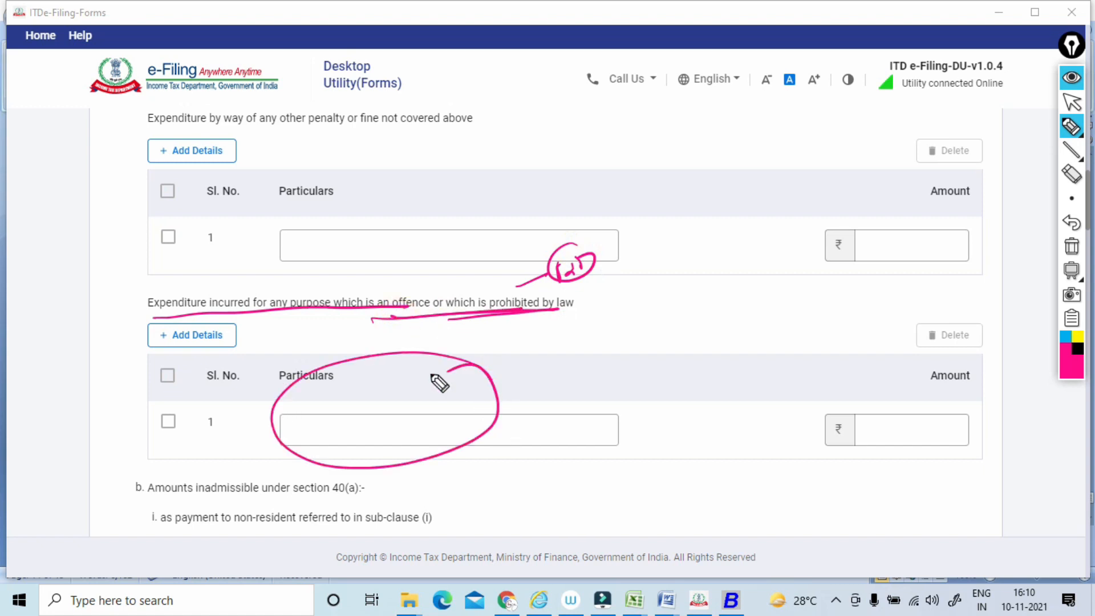
click(1071, 247)
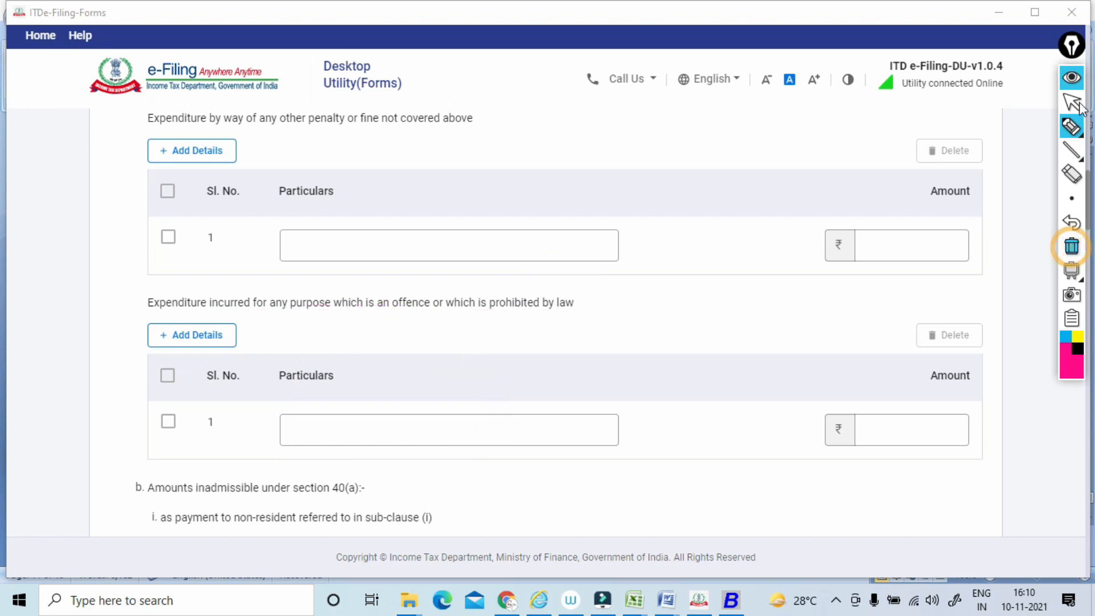
Underline section 40(a), the non-resident payment wording and sub-clause (i), add a circled note with a stroke beside them, and clear the annotations.
click(1073, 104)
scroll(1071, 111, down, 3)
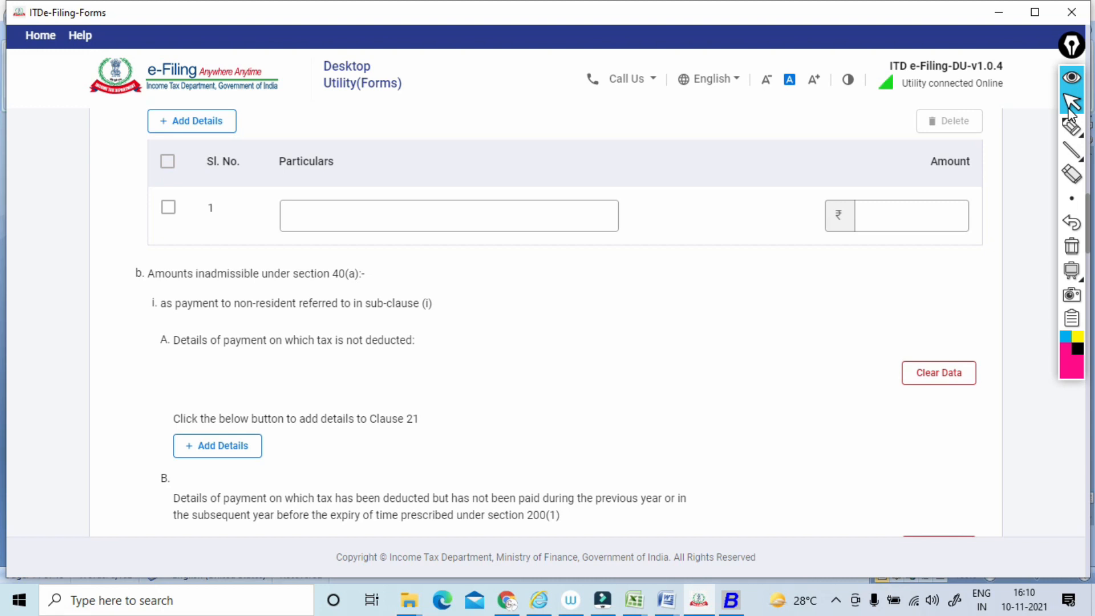
click(1072, 126)
drag(293, 290, 368, 281)
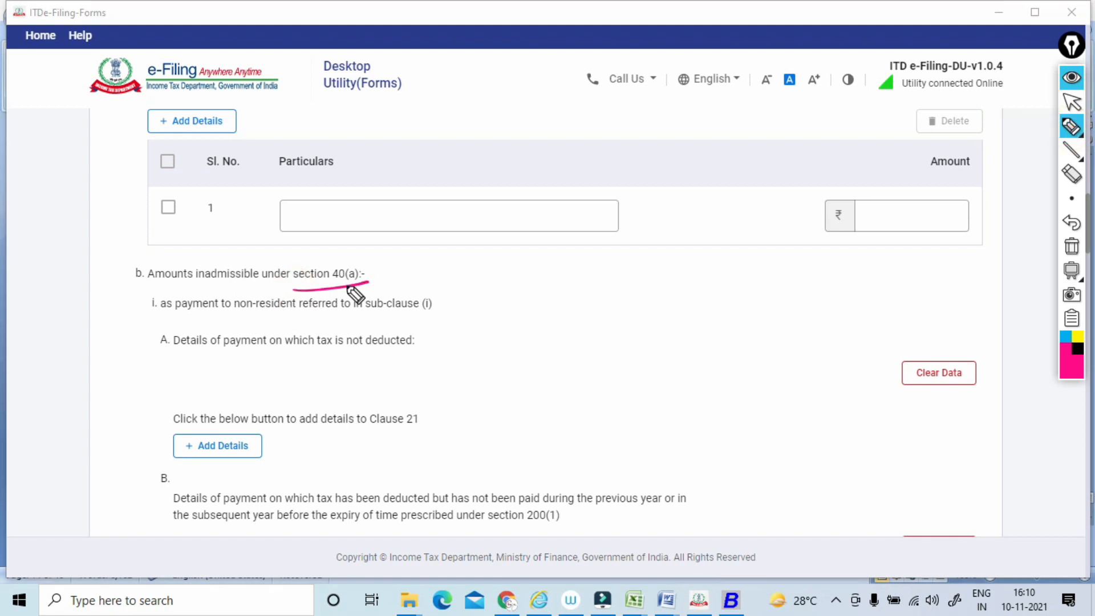
drag(367, 317, 421, 310)
drag(160, 318, 290, 313)
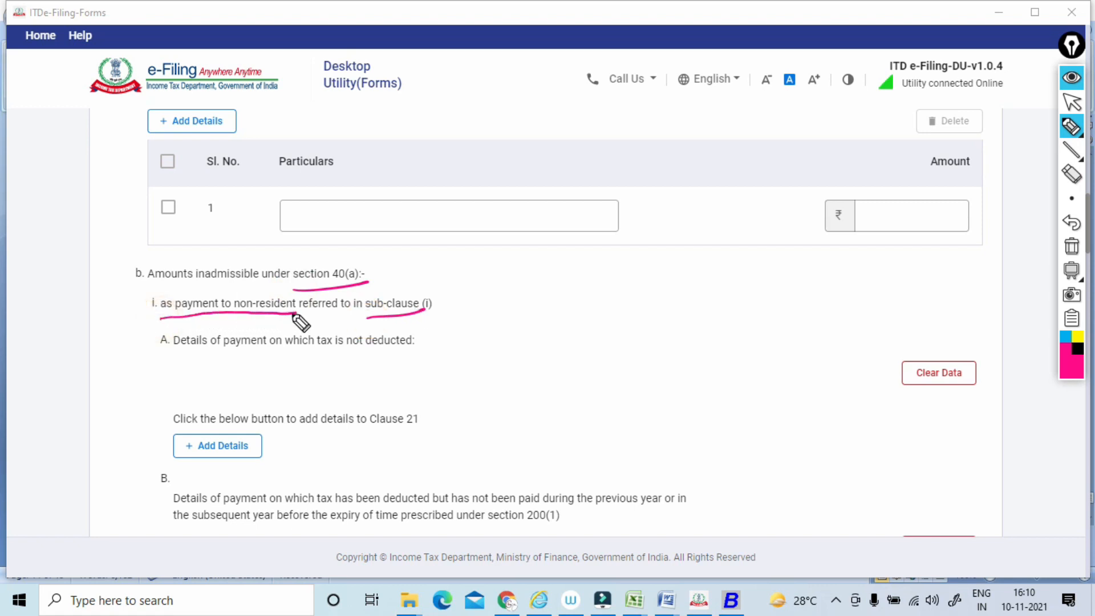
mouse_move(476, 297)
mouse_down()
mouse_move(484, 306)
mouse_move(542, 293)
mouse_move(501, 290)
mouse_up()
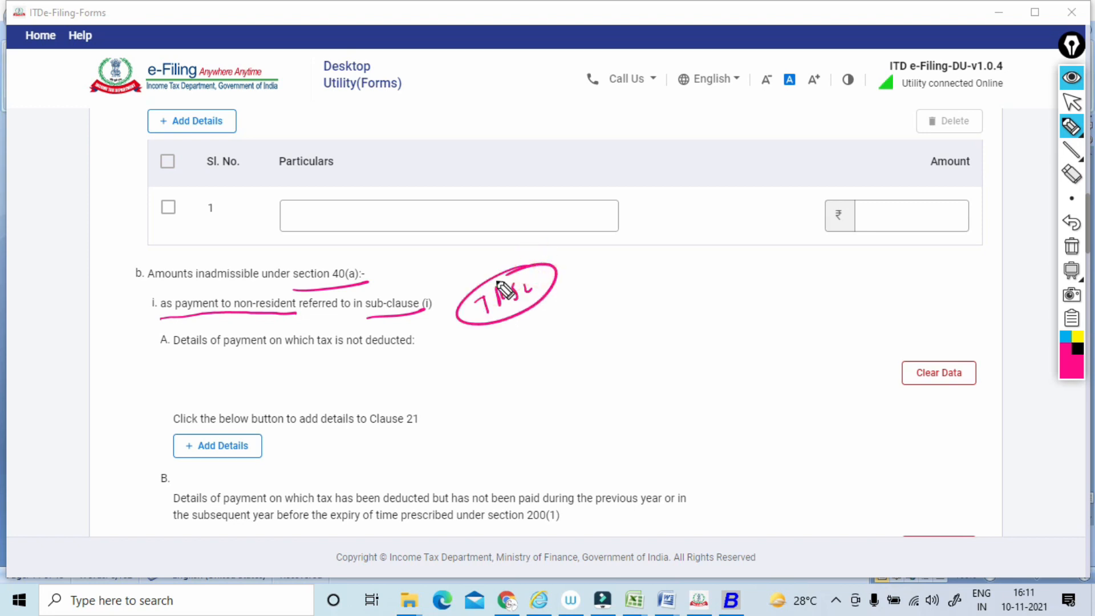
mouse_move(583, 304)
mouse_down()
mouse_move(636, 279)
mouse_move(631, 263)
mouse_up()
click(1071, 246)
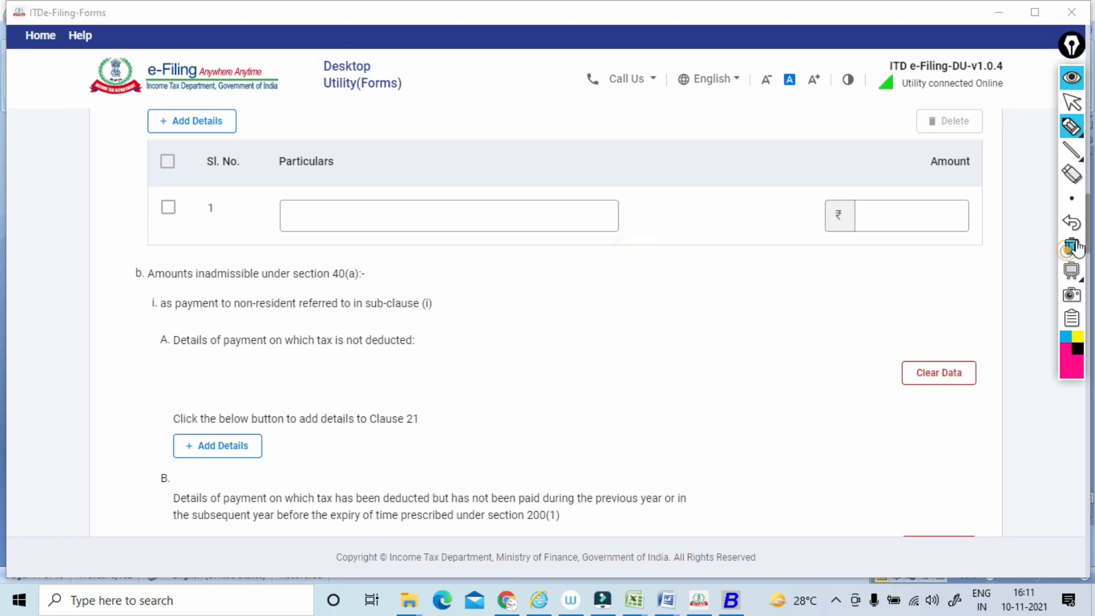
Under the non-resident heading, underline items A and B, circle the letter A, and add a TDS note with a circled 2.
click(1071, 101)
scroll(546, 322, down, 3)
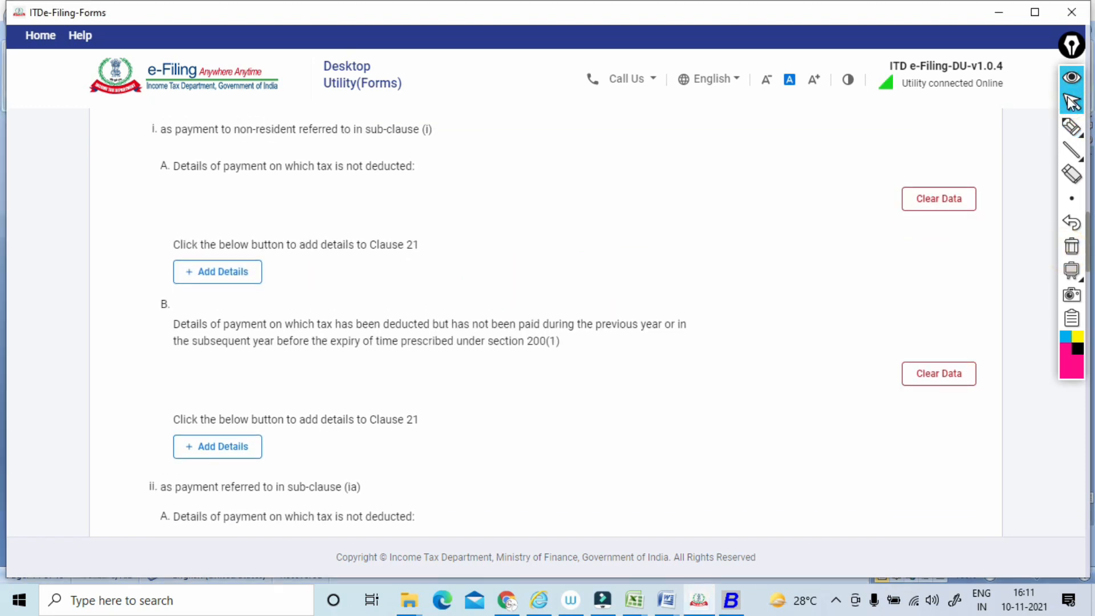
click(1068, 131)
drag(183, 192, 405, 177)
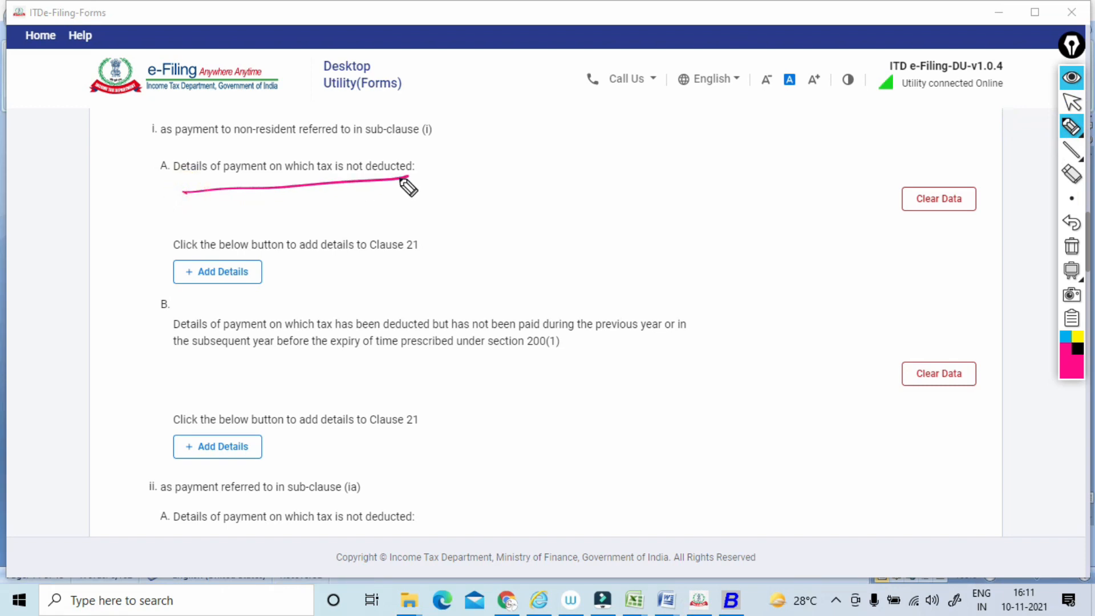
drag(177, 338, 411, 332)
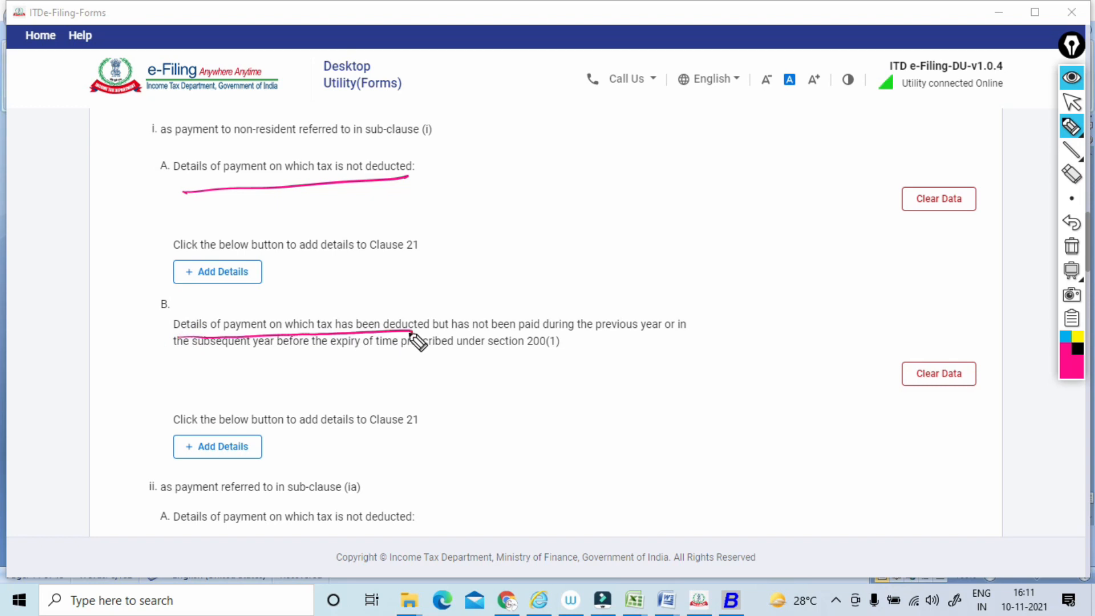
mouse_move(162, 150)
mouse_down()
mouse_move(171, 176)
mouse_move(154, 158)
mouse_up()
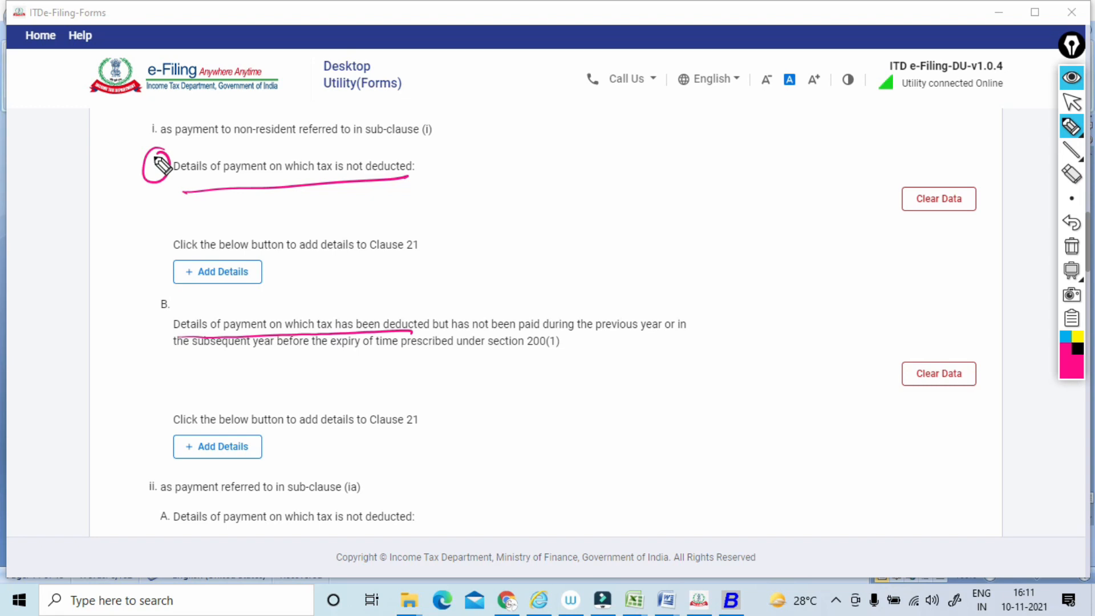
drag(221, 142, 298, 135)
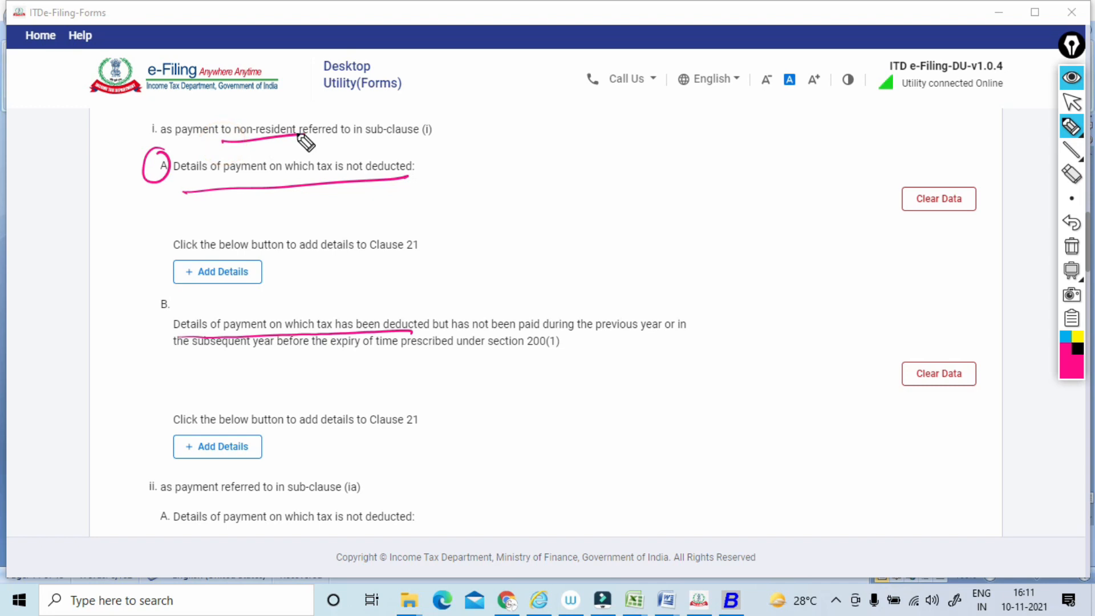
mouse_move(463, 188)
mouse_down()
mouse_move(484, 208)
mouse_move(489, 176)
mouse_move(546, 153)
mouse_move(507, 156)
mouse_up()
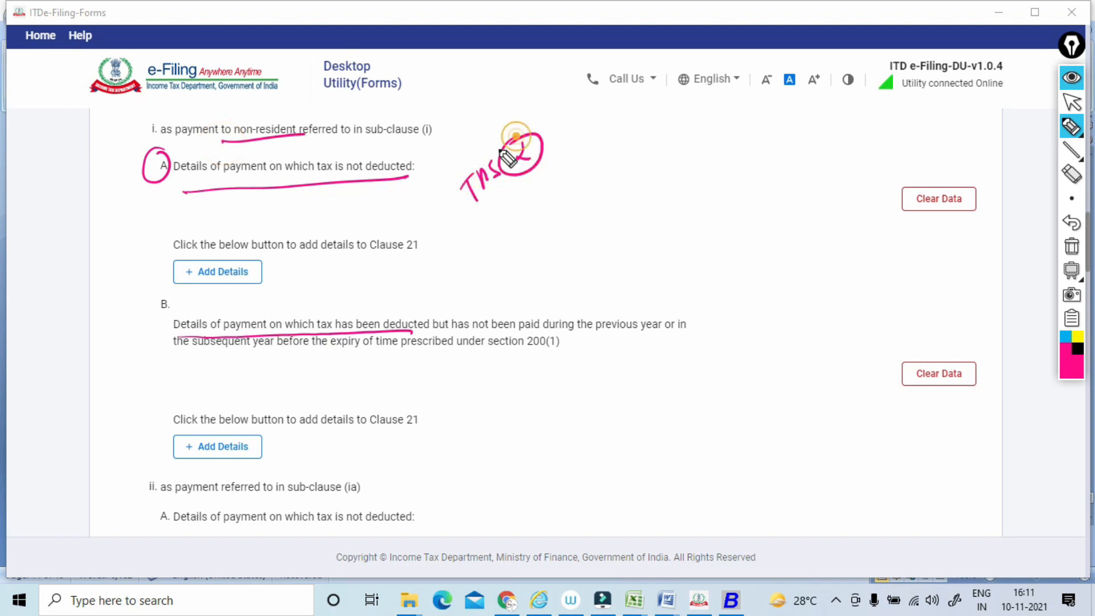
Circle and underline item B on tax deducted but not paid, add bracketed and circled notes, loop A and B together, and clear the annotations.
drag(171, 286, 171, 293)
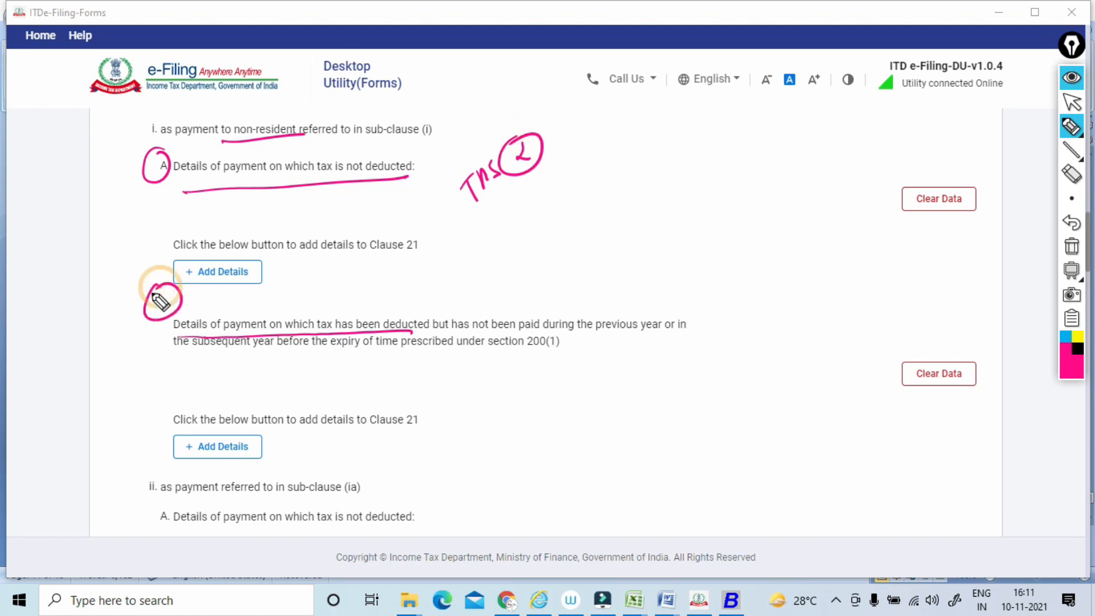
drag(412, 330, 696, 331)
drag(176, 375, 602, 354)
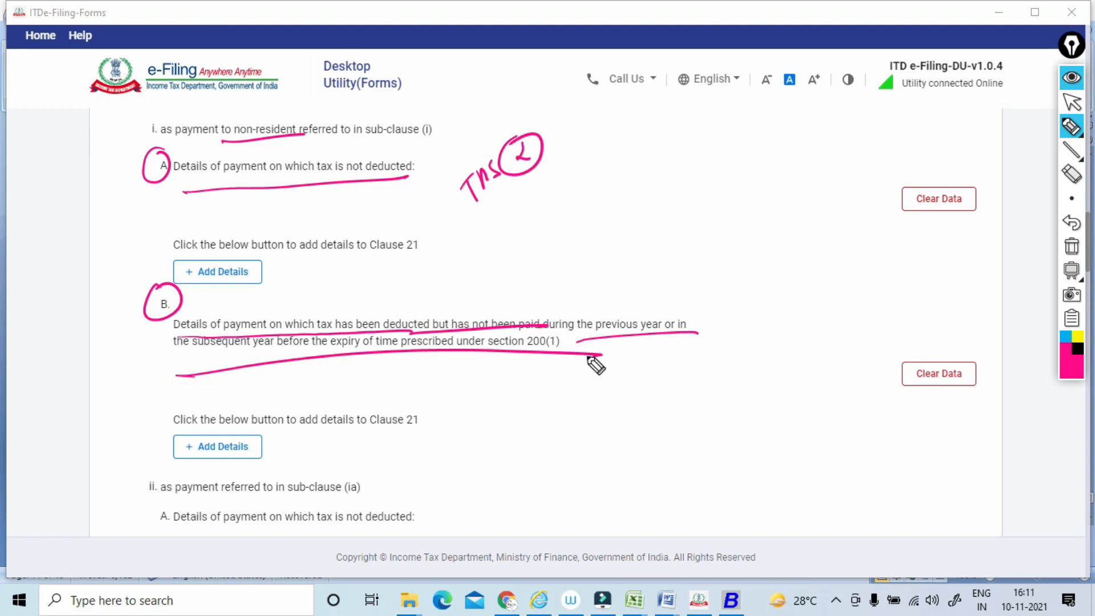
drag(572, 294, 543, 313)
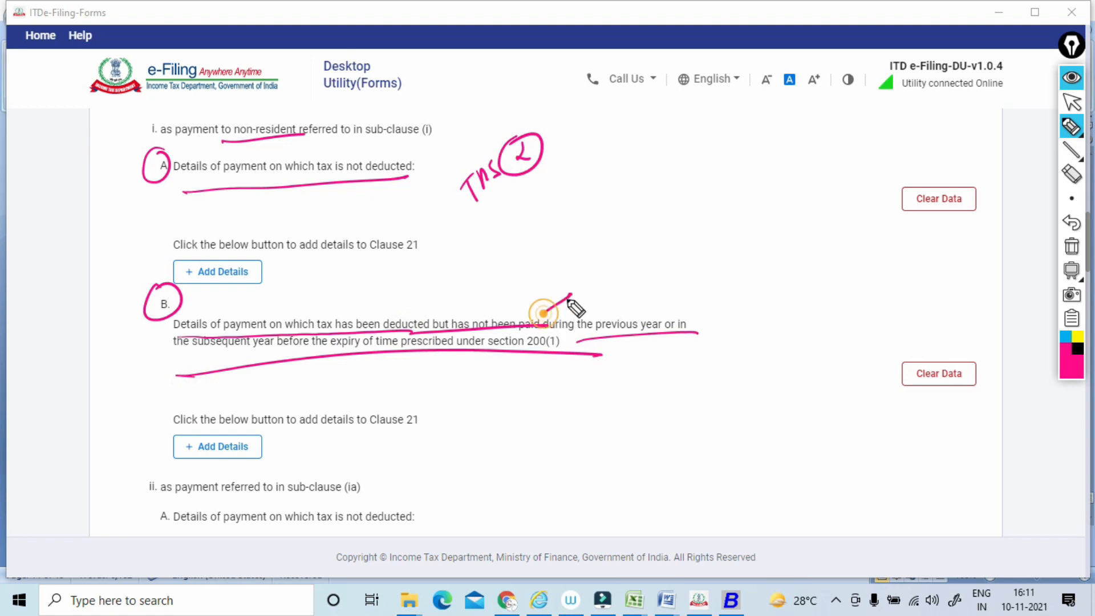
mouse_move(596, 243)
mouse_down()
mouse_move(593, 264)
mouse_move(616, 252)
mouse_up()
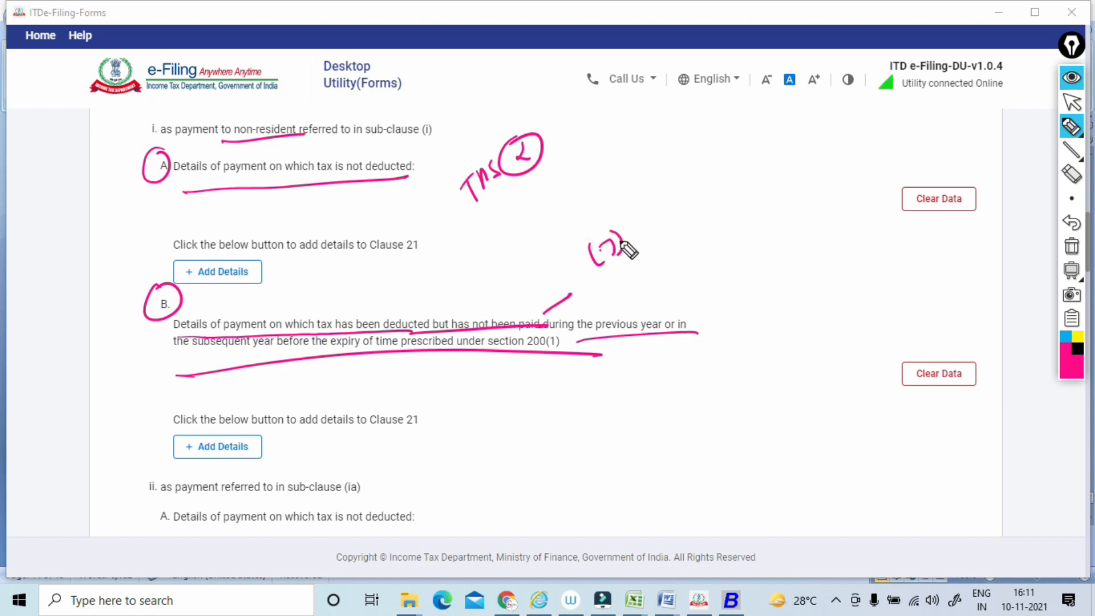
drag(581, 309, 627, 278)
drag(661, 240, 685, 238)
mouse_move(673, 215)
mouse_down()
mouse_move(692, 228)
mouse_move(659, 234)
mouse_up()
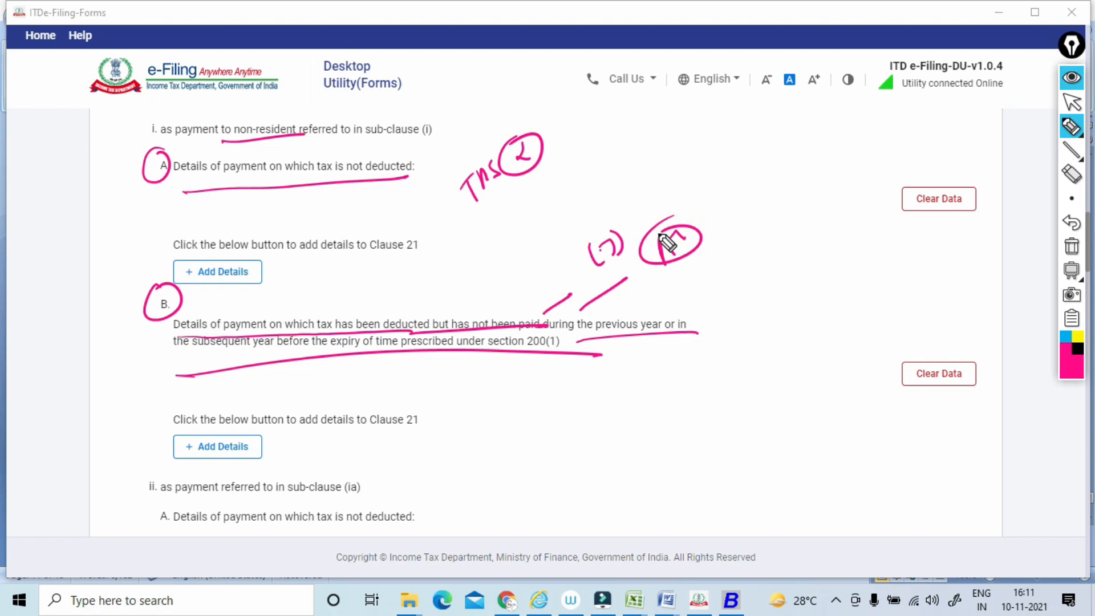
mouse_move(151, 146)
mouse_down()
mouse_move(134, 274)
mouse_move(162, 177)
mouse_up()
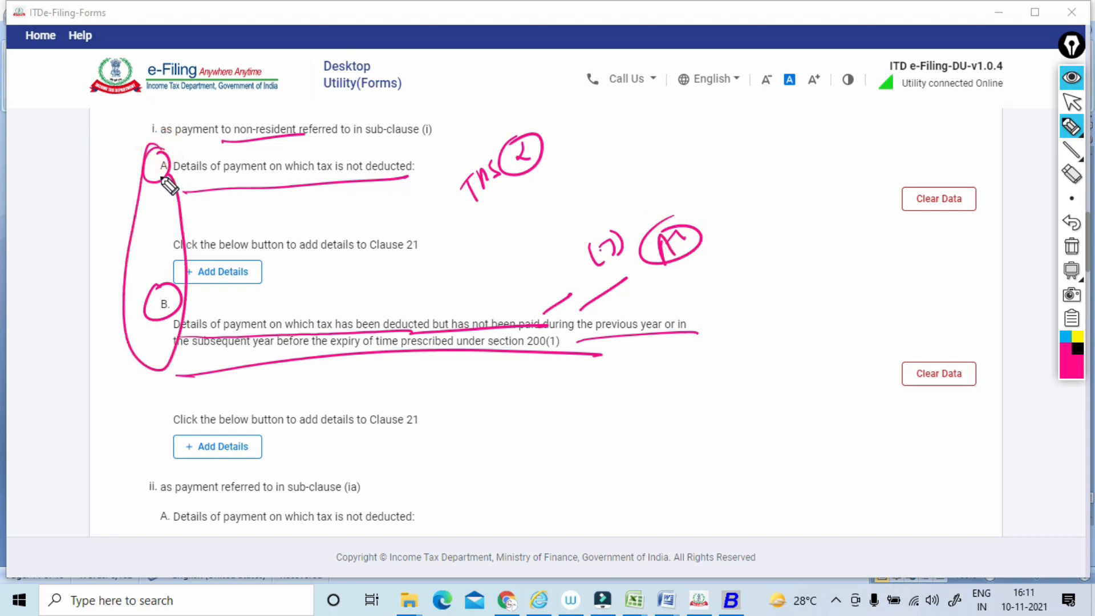
click(1071, 247)
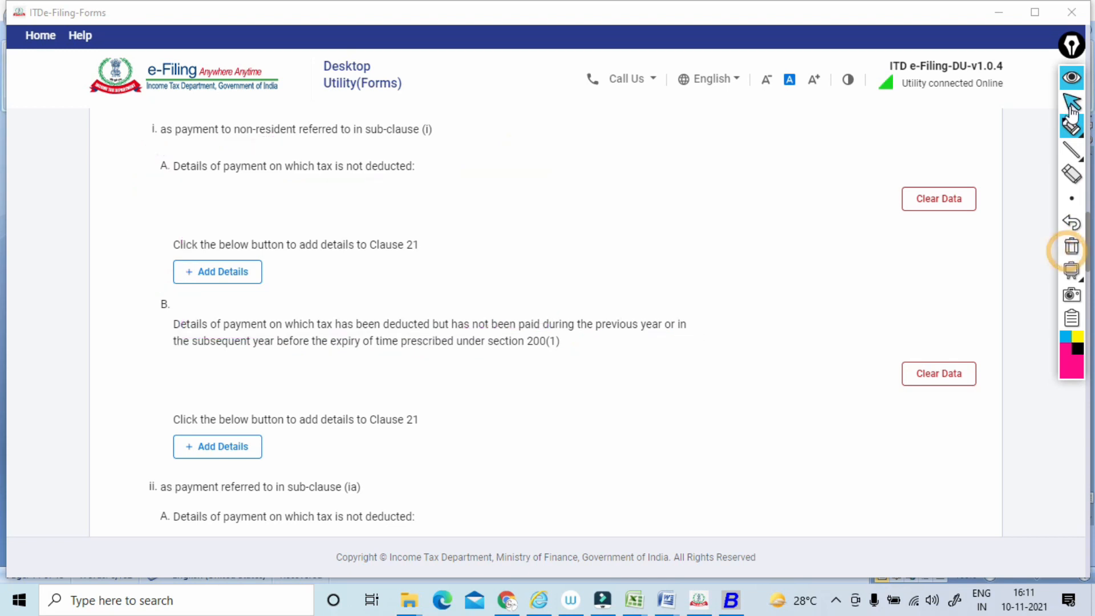
Underline the sub-clause (ia) payment heading and its item A on payments where tax is not deducted.
click(1071, 102)
scroll(1072, 106, down, 5)
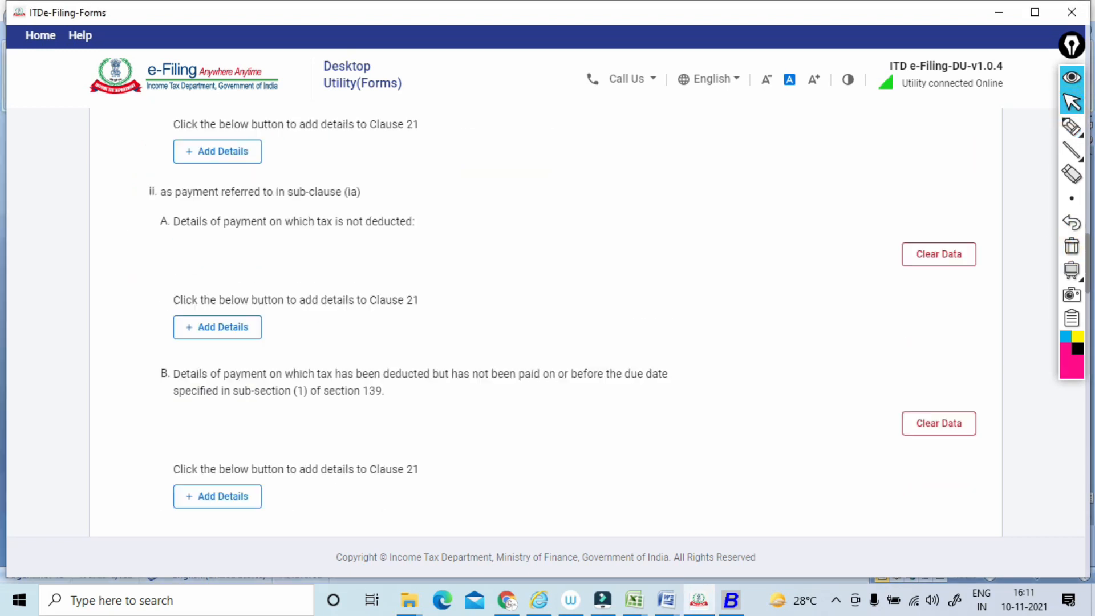
click(1073, 131)
click(1073, 136)
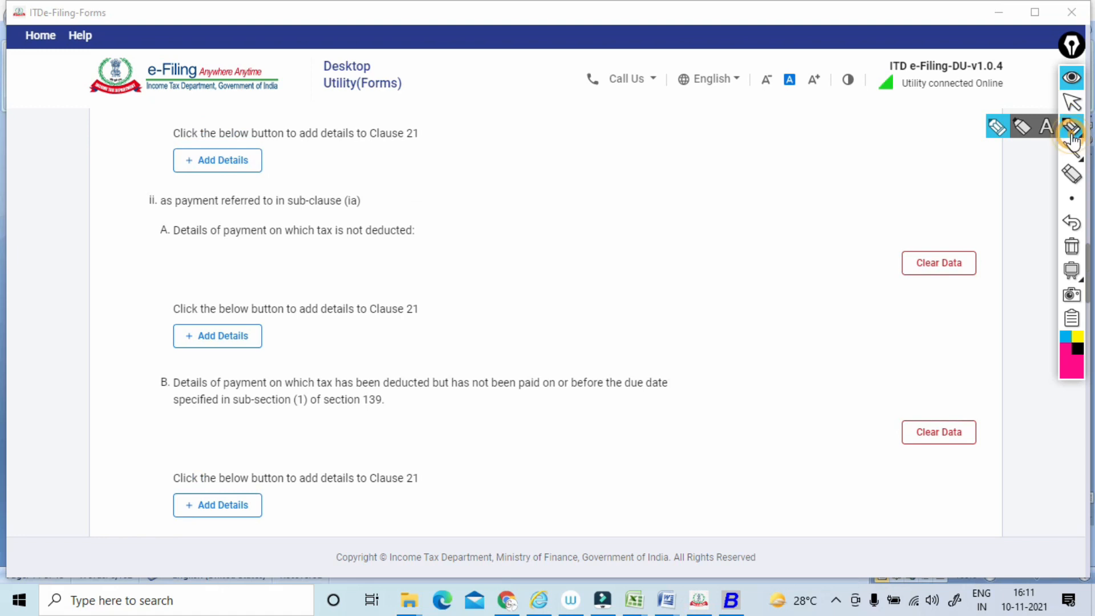
drag(154, 221, 361, 208)
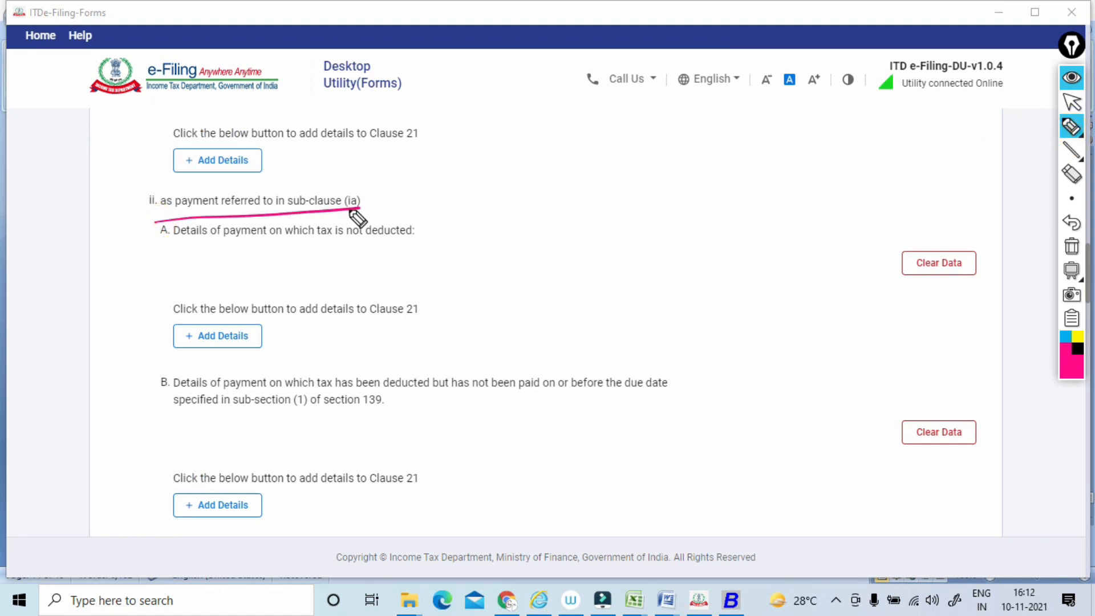
drag(161, 251, 504, 235)
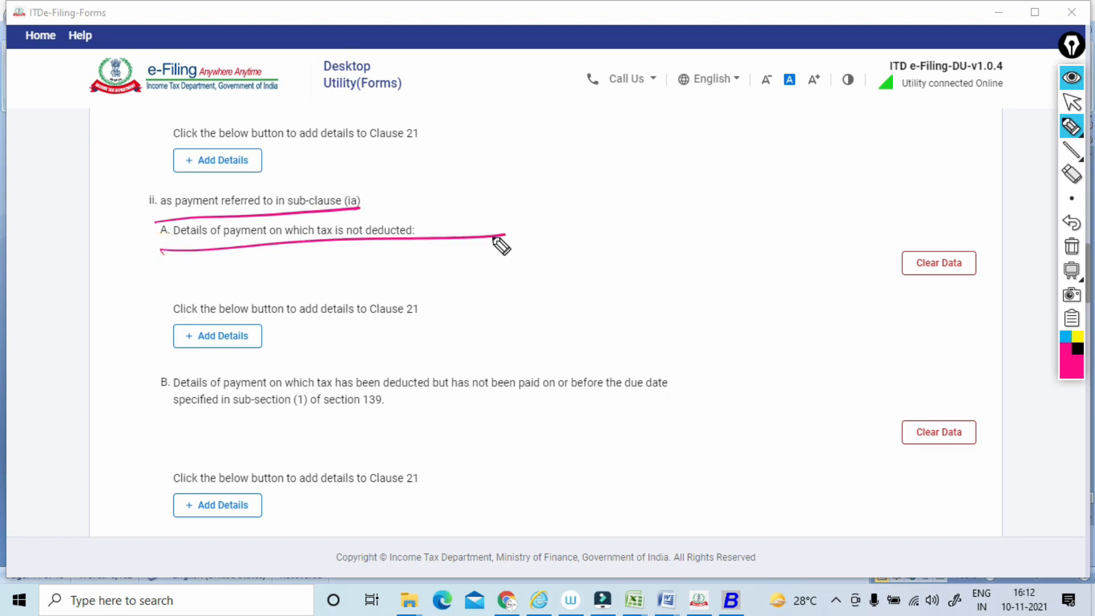
Loop around letter B under sub-clause (ia), underline its section 139 reference with a circled note above, and clear the annotations.
mouse_move(190, 354)
mouse_down()
mouse_move(147, 374)
mouse_move(172, 380)
mouse_up()
drag(278, 422, 386, 409)
drag(410, 369, 470, 326)
mouse_move(477, 300)
mouse_down()
mouse_move(486, 308)
mouse_move(504, 288)
mouse_up()
drag(511, 285, 531, 275)
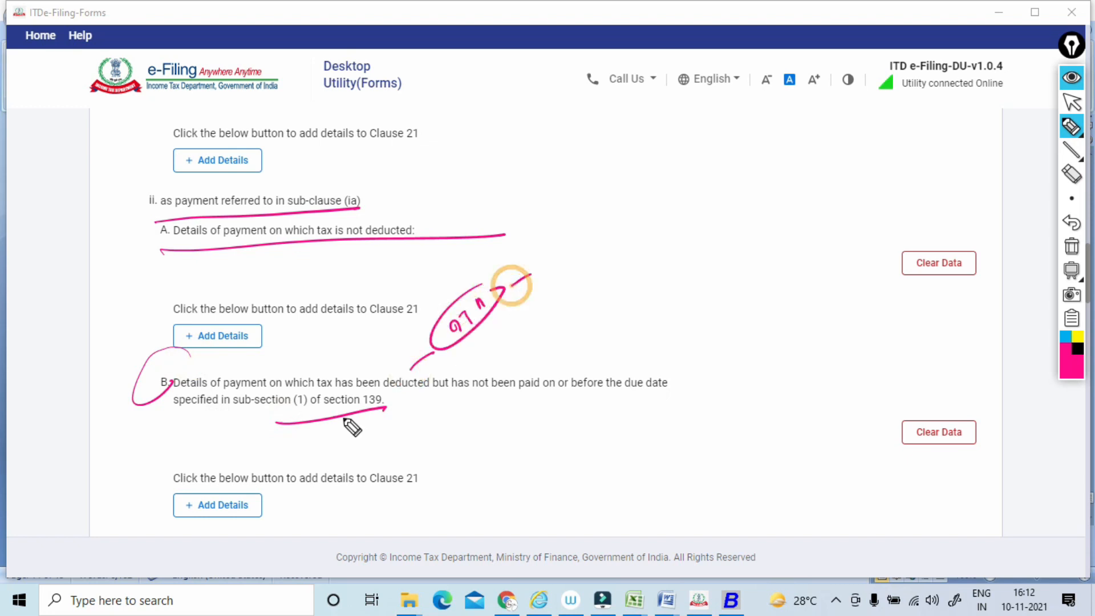
drag(404, 396, 395, 401)
click(1072, 249)
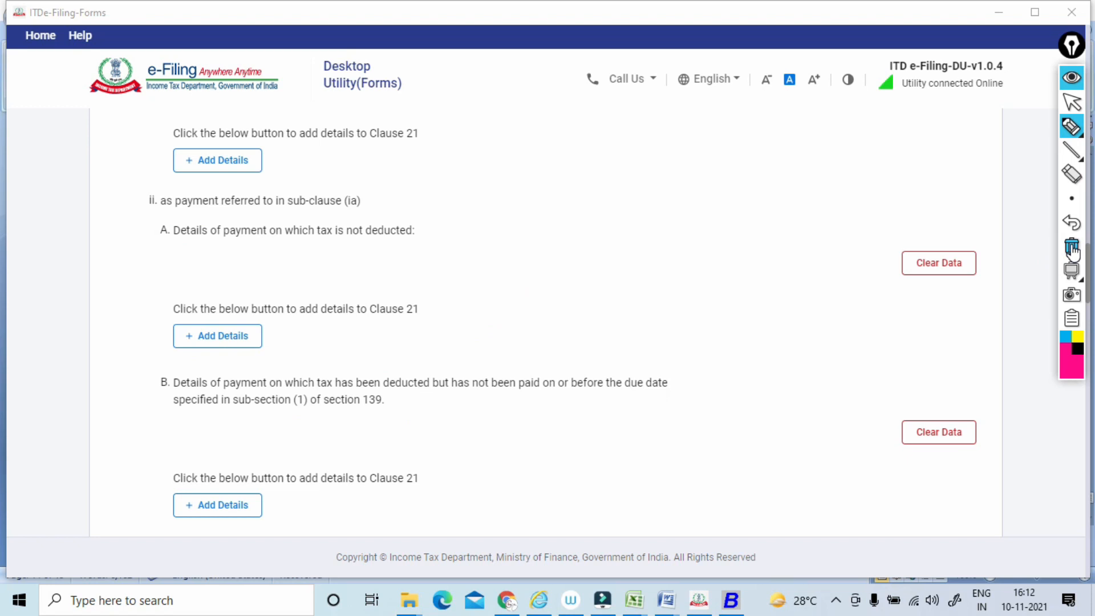
Draw a slanted stroke and a short handwritten note above item B of sub-clause (ia), and clear the annotations.
click(1071, 104)
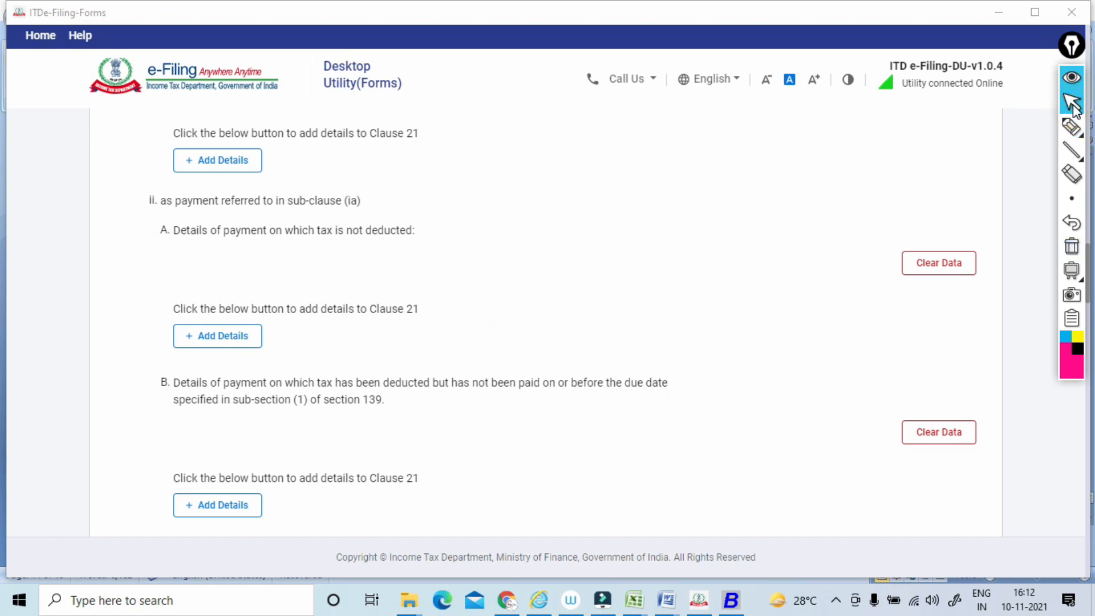
click(1072, 126)
drag(519, 349, 552, 323)
drag(584, 285, 590, 304)
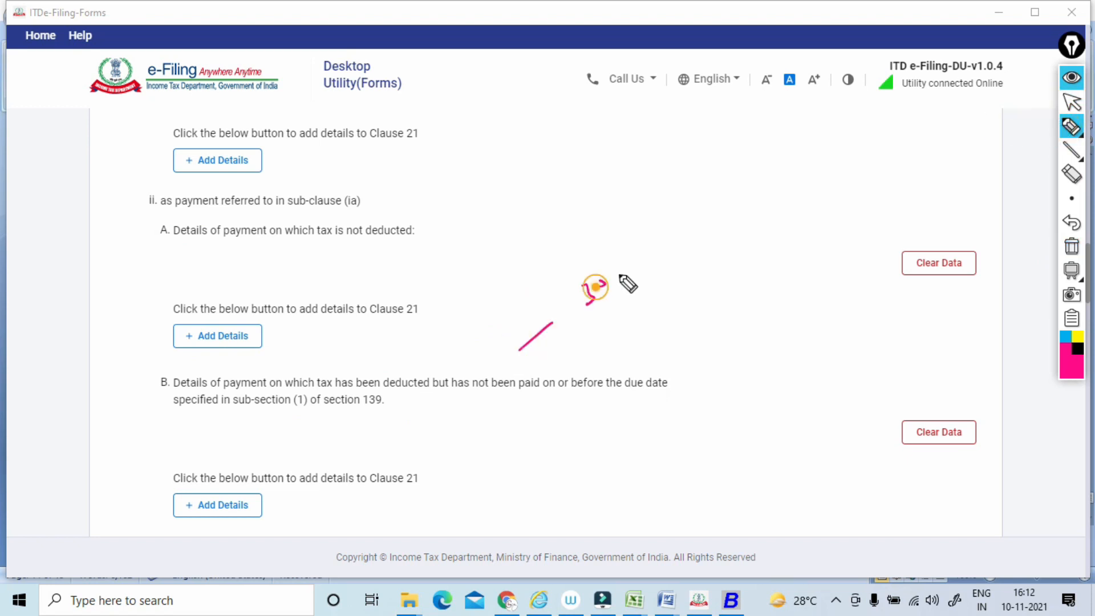
drag(582, 264, 593, 296)
drag(630, 254, 627, 268)
click(1072, 246)
Loop around the fringe benefit tax heading and underline the wealth tax and royalty, license fee and service fee headings.
click(1072, 103)
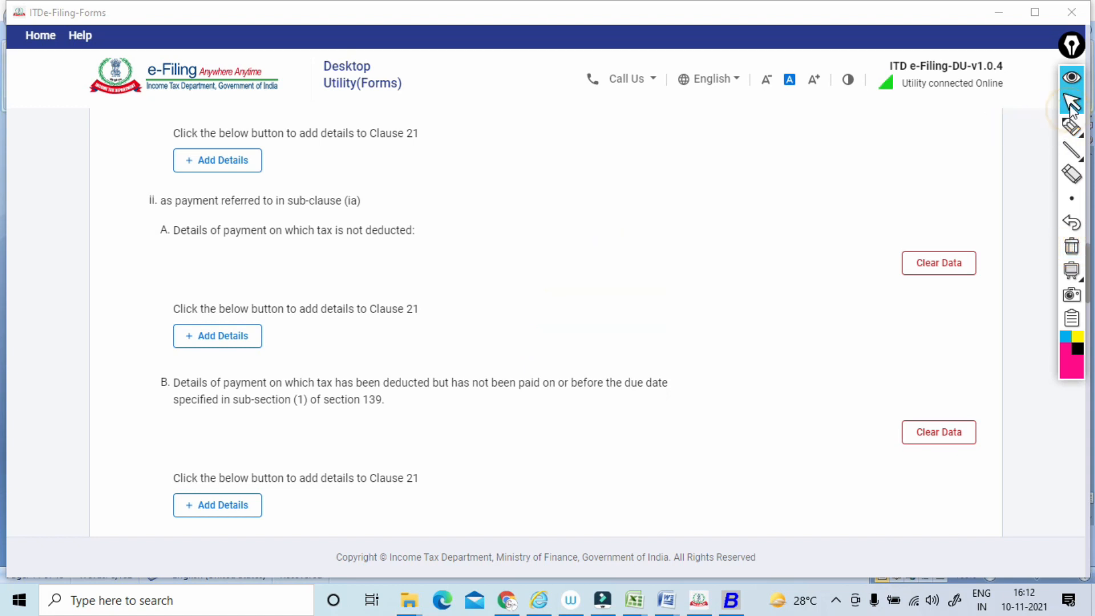
scroll(1072, 106, down, 8)
scroll(1071, 107, down, 3)
click(1068, 131)
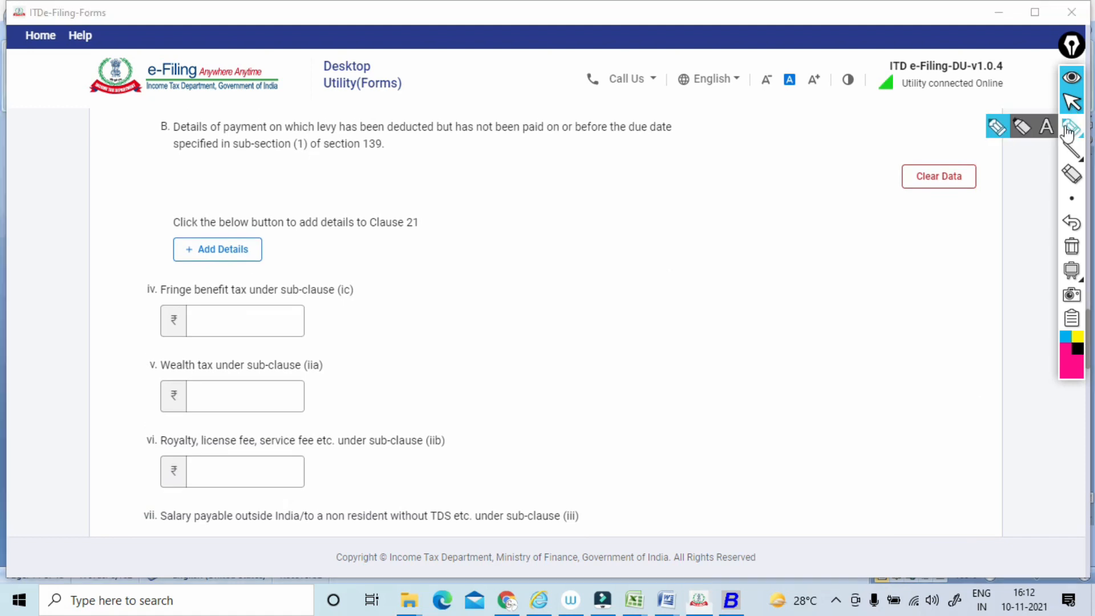
mouse_move(157, 301)
mouse_down()
mouse_move(349, 289)
mouse_move(142, 314)
mouse_up()
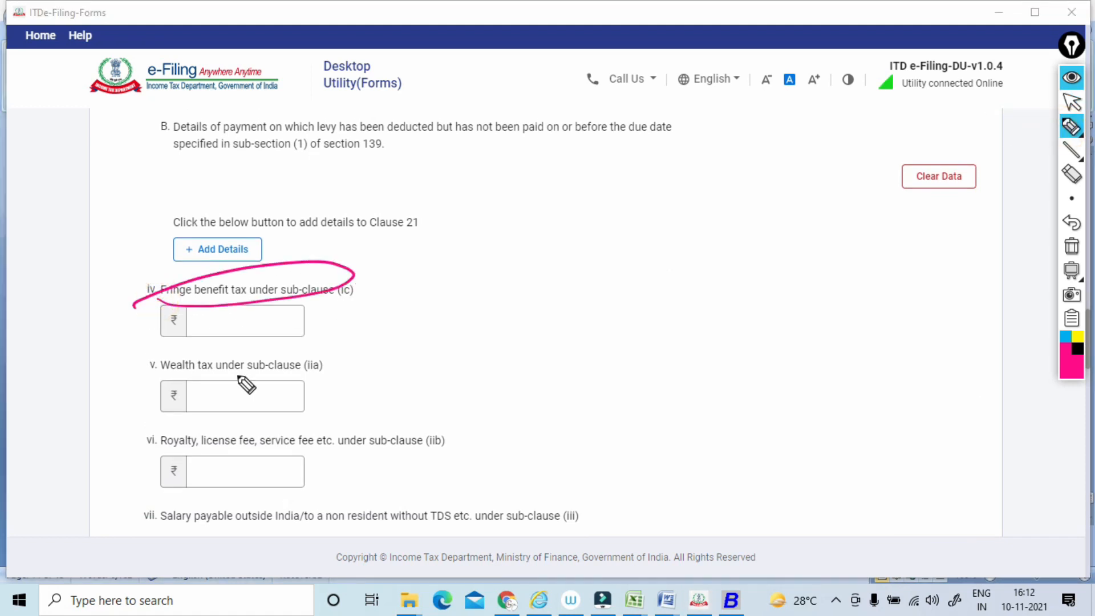
drag(142, 381, 291, 366)
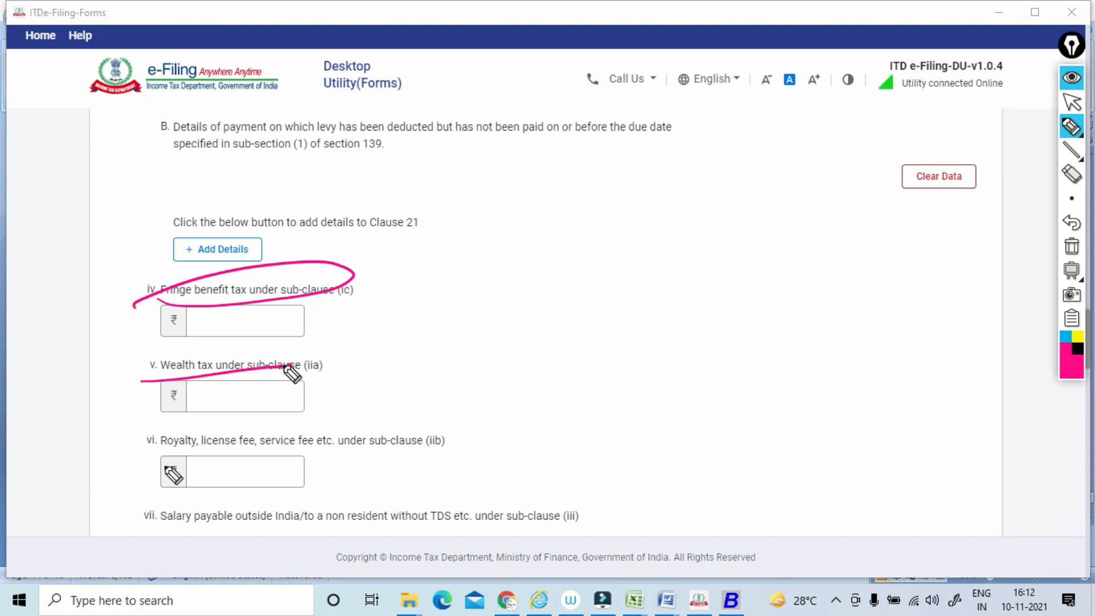
drag(153, 456, 451, 448)
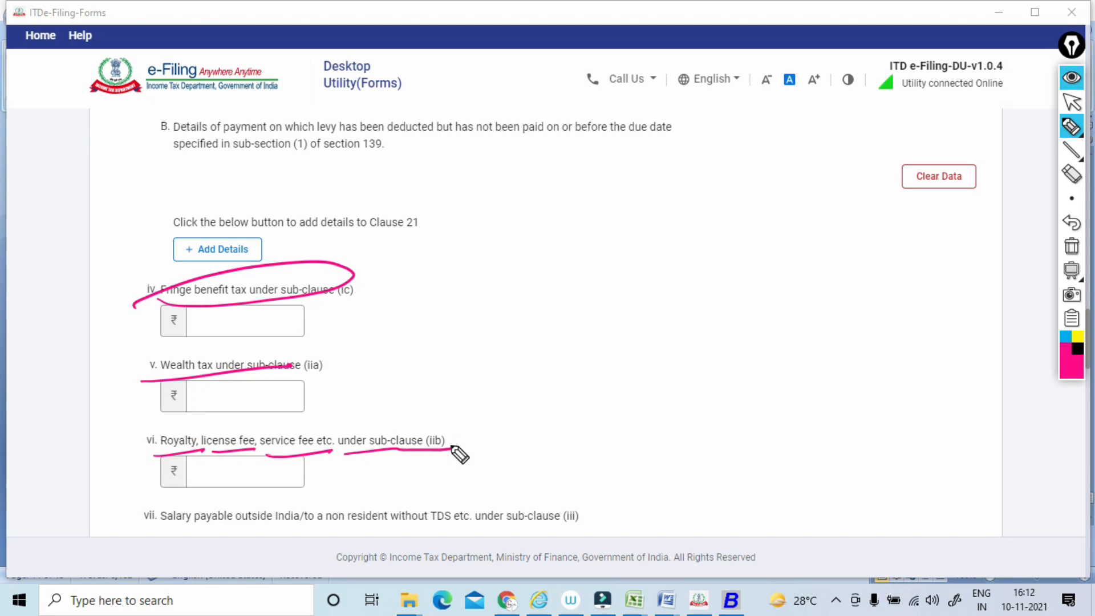
Add two outlined handwritten notes beside the fringe benefit and wealth tax headings, link them with a curve, and clear the annotations.
drag(450, 314, 446, 335)
drag(481, 302, 462, 343)
drag(608, 214, 599, 244)
mouse_move(636, 212)
mouse_down()
mouse_move(627, 223)
mouse_move(654, 200)
mouse_up()
drag(597, 261, 651, 233)
mouse_move(622, 250)
mouse_down()
mouse_move(648, 275)
mouse_move(505, 332)
mouse_up()
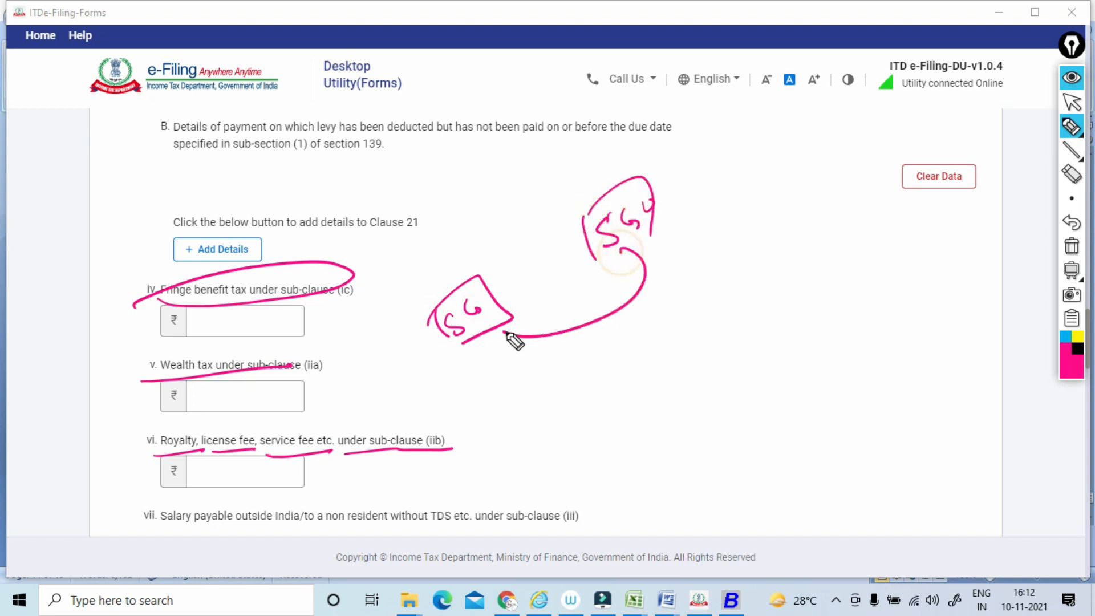
click(1071, 247)
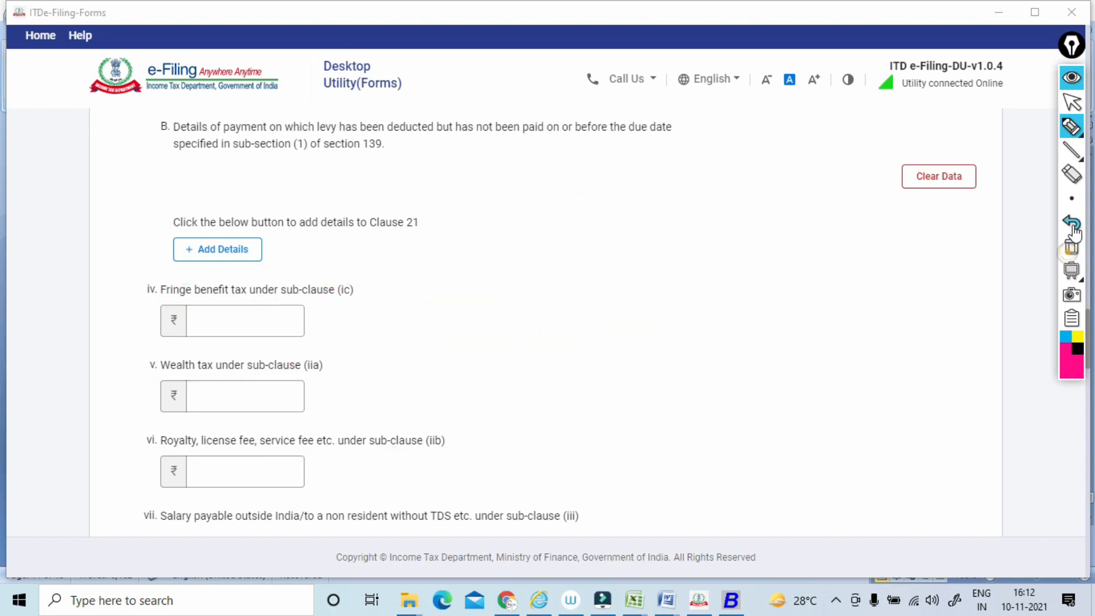
Underline the heading of item vii, salary payable outside India or to a non-resident without TDS, and clear the annotation.
click(1071, 102)
scroll(547, 319, down, 3)
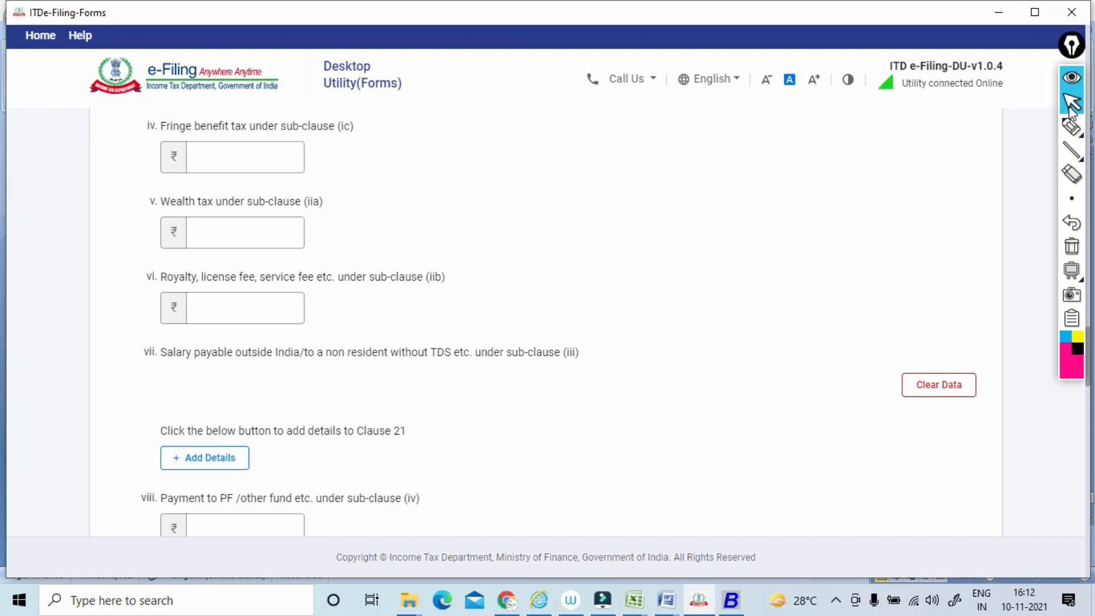
click(1071, 127)
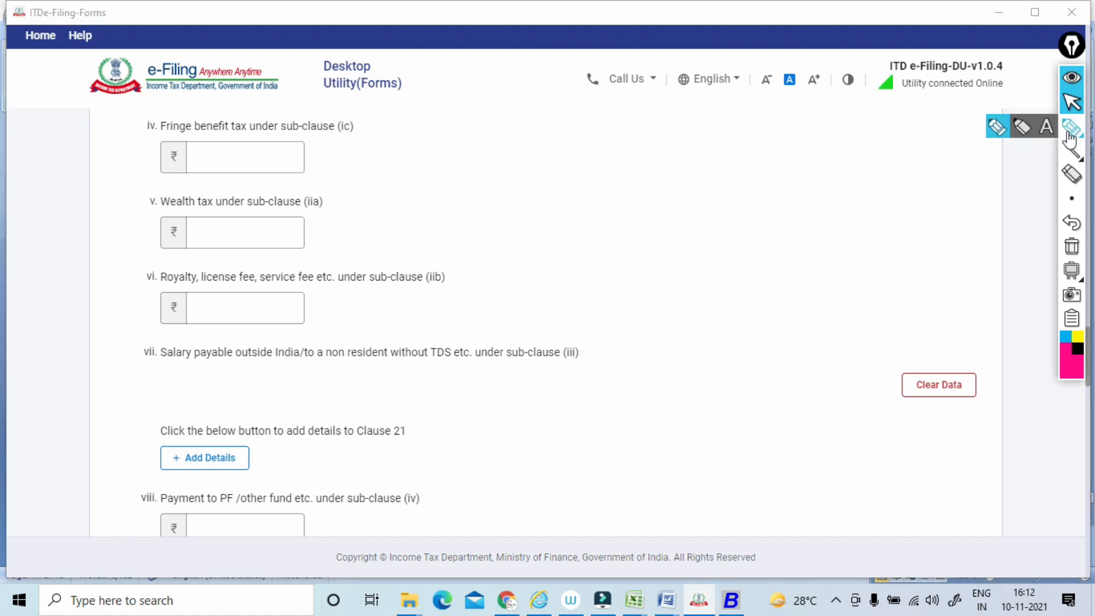
drag(166, 374, 485, 359)
click(1071, 246)
click(1071, 102)
Underline item viii, payment to PF and other fund, add a short slanted stroke, and loop around its wording through sub-clause (iv).
scroll(1070, 108, down, 5)
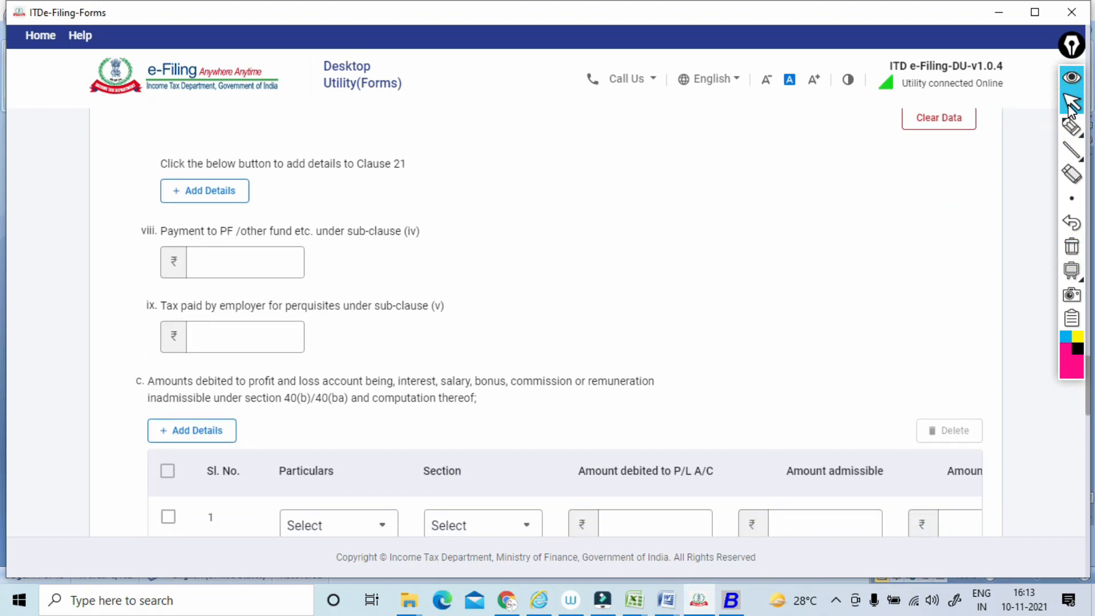
click(1071, 150)
mouse_move(156, 249)
mouse_down()
mouse_move(307, 237)
mouse_move(320, 246)
mouse_up()
click(1070, 134)
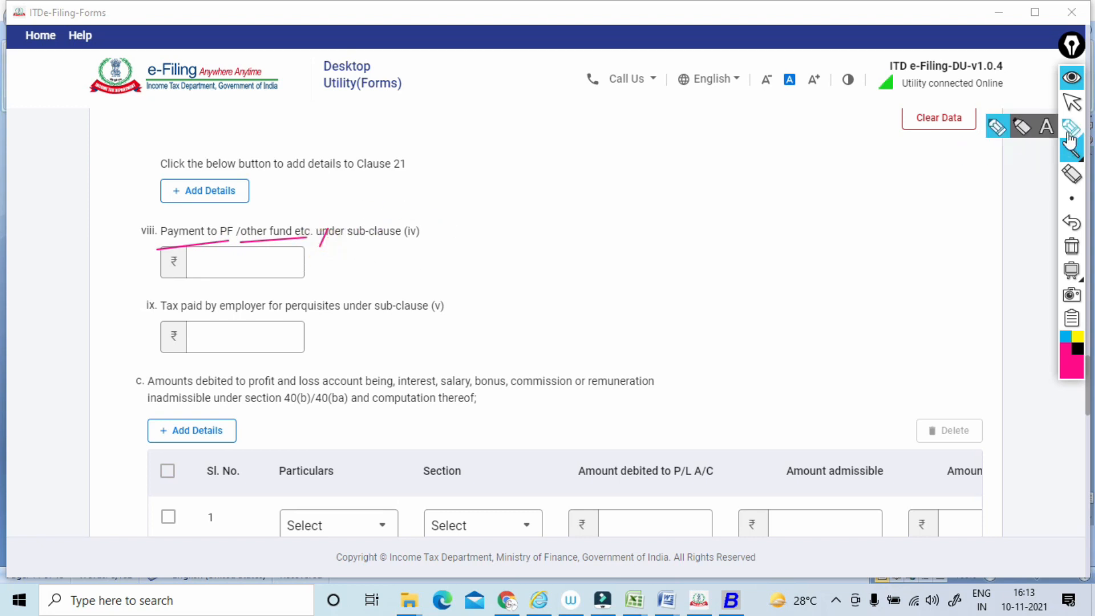
click(1071, 136)
mouse_move(1070, 149)
drag(471, 212, 227, 233)
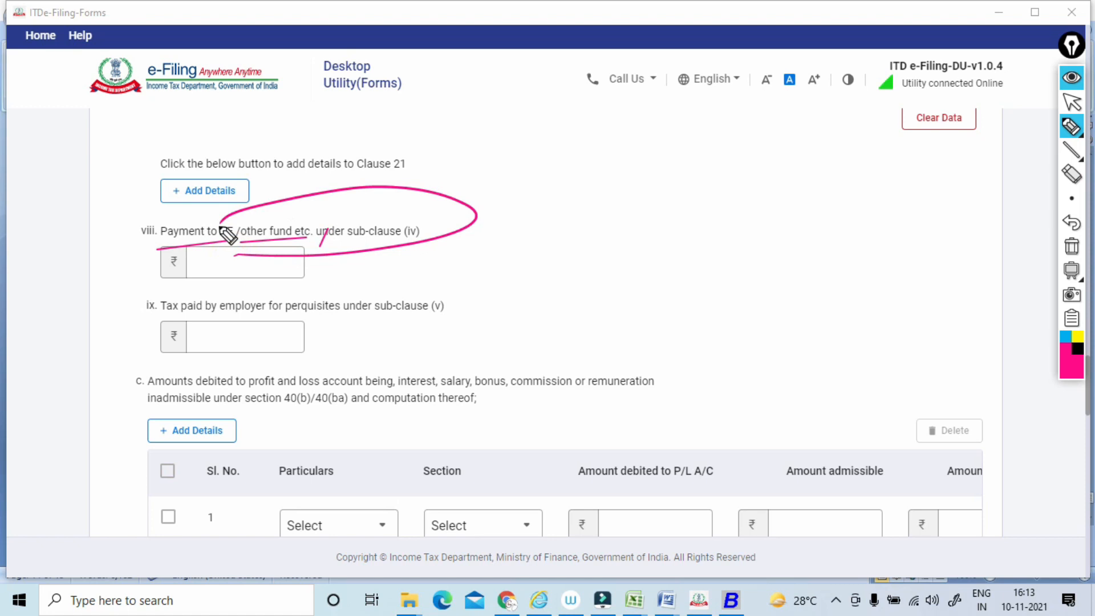
Underline item ix on tax paid by employer for perquisites, add circled handwritten notes beside it, and loop around its amount field.
drag(167, 332, 383, 317)
mouse_move(449, 297)
mouse_down()
mouse_move(512, 274)
mouse_move(512, 249)
mouse_up()
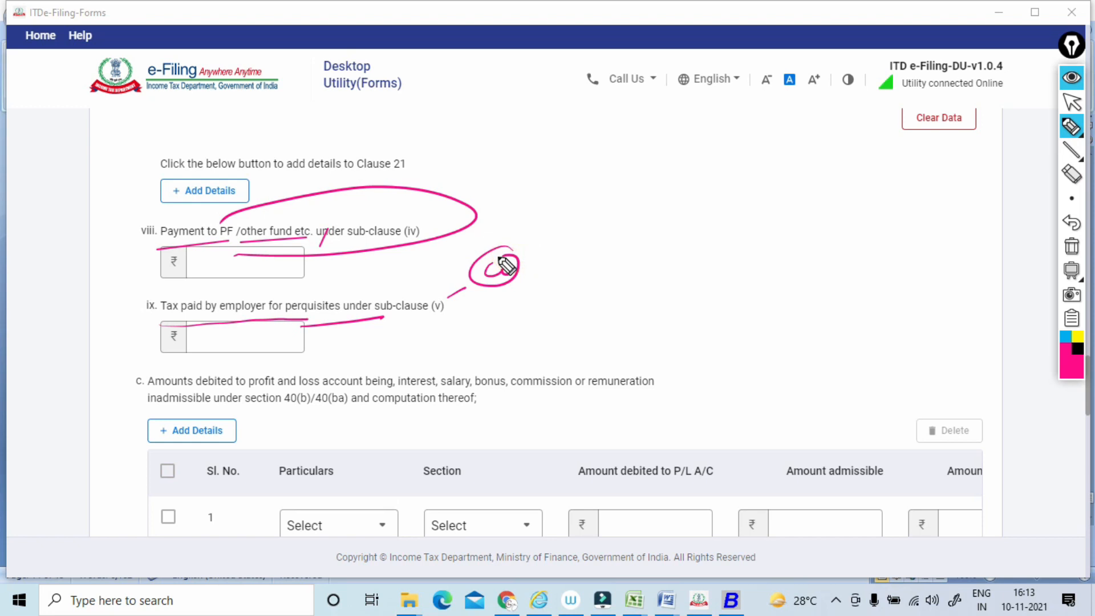
mouse_move(477, 298)
mouse_down()
mouse_move(484, 308)
mouse_move(506, 293)
mouse_move(483, 301)
mouse_move(465, 352)
mouse_up()
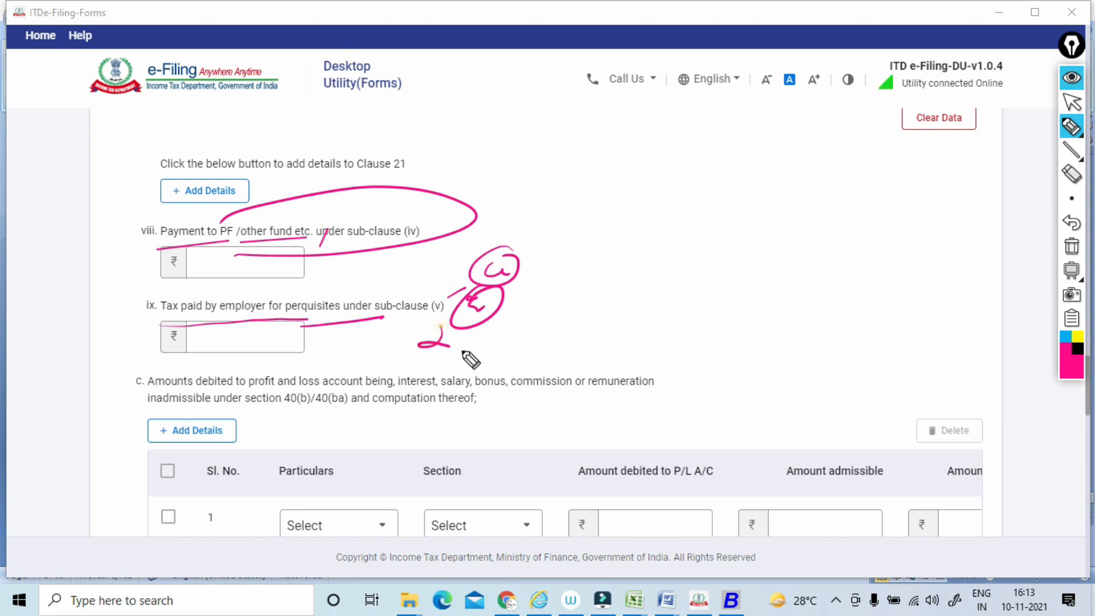
mouse_move(207, 342)
mouse_down()
mouse_move(244, 310)
mouse_move(232, 323)
mouse_up()
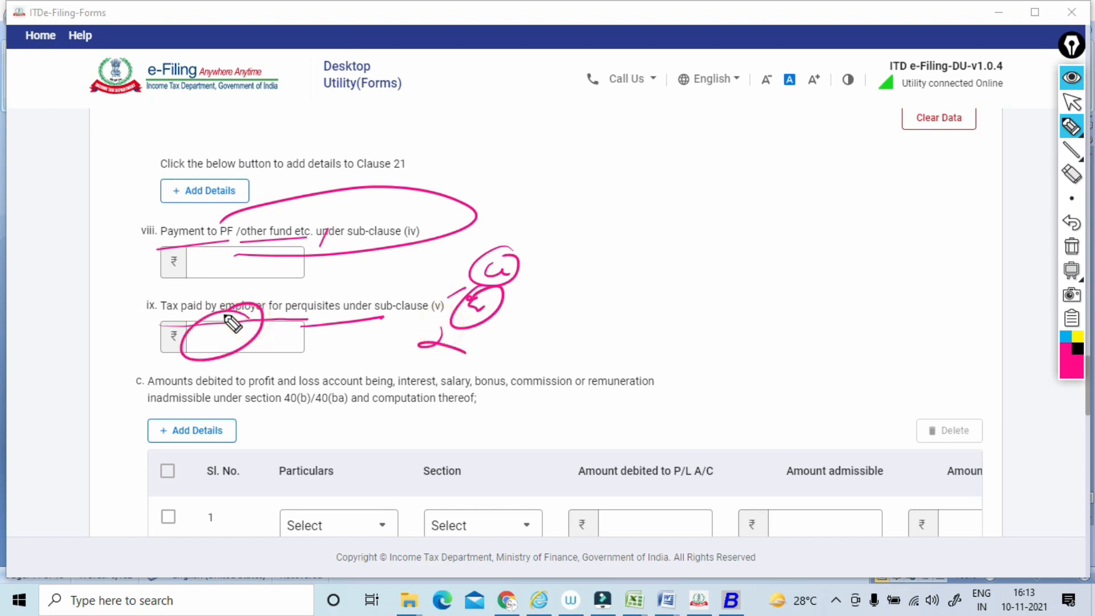
Underline item c's wording on amounts debited to profit and loss account and its reference to section 40(b)/40(ba).
drag(135, 398, 586, 389)
drag(614, 388, 656, 388)
drag(160, 417, 267, 403)
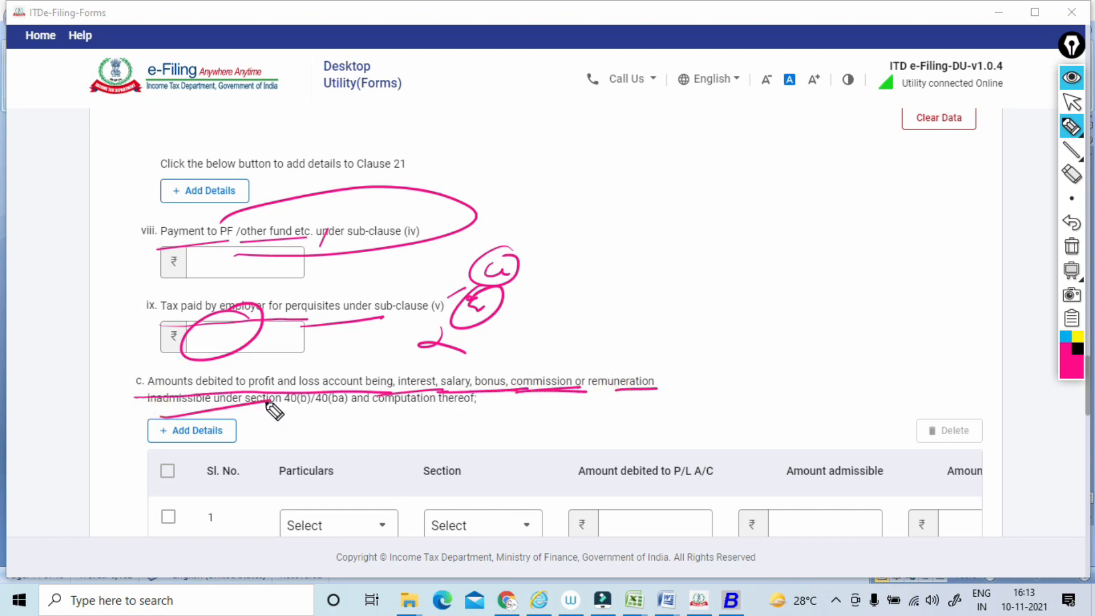
drag(266, 415, 365, 407)
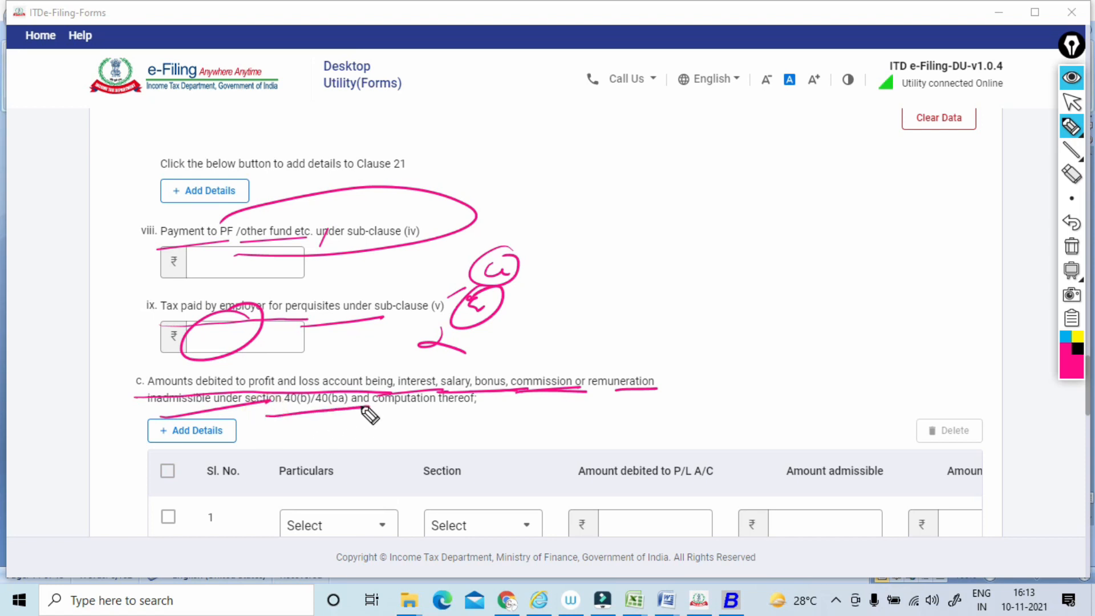
Draw a slanted stroke above item c, outline its wording from interest to remuneration, and clear all annotations.
drag(558, 324, 502, 360)
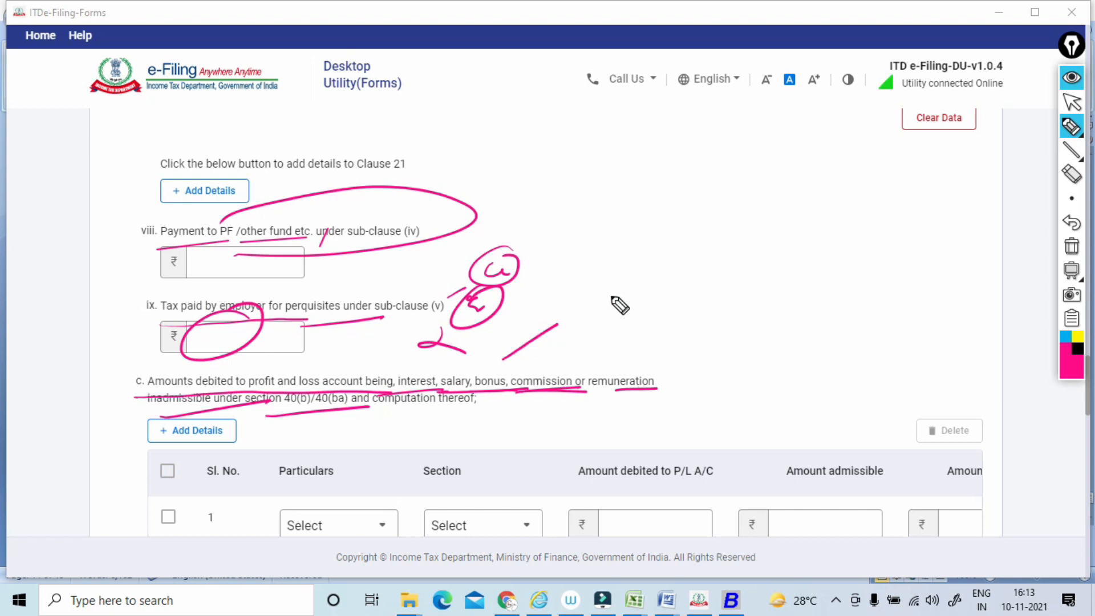
mouse_move(393, 391)
mouse_down()
mouse_move(398, 368)
mouse_move(615, 348)
mouse_move(661, 410)
mouse_move(556, 412)
mouse_up()
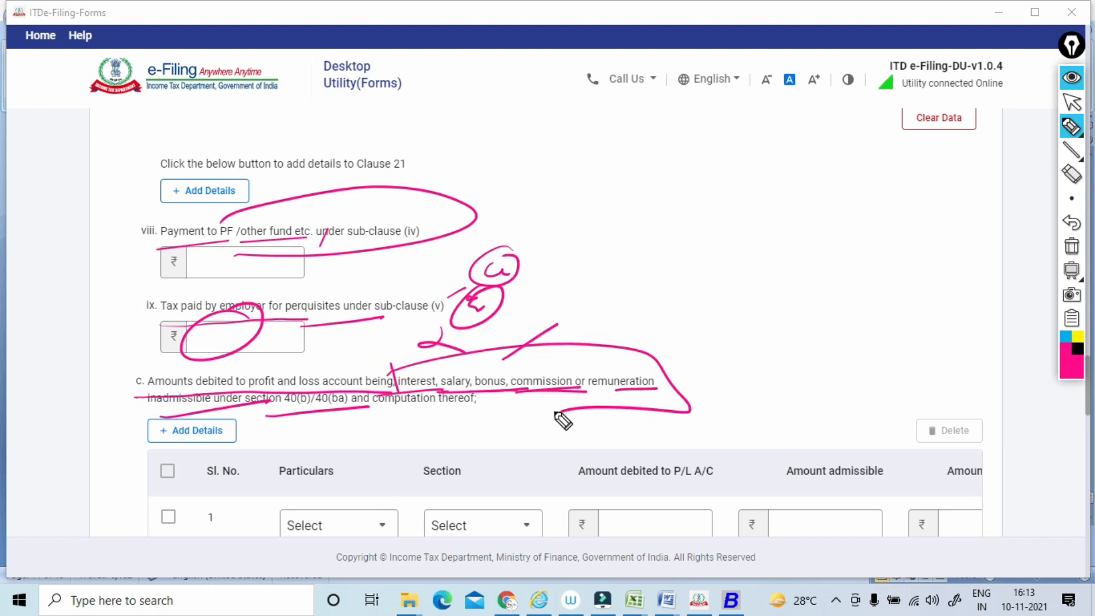
drag(478, 400, 655, 387)
mouse_move(388, 461)
mouse_down()
mouse_move(272, 542)
mouse_move(342, 466)
mouse_up()
click(1071, 246)
mouse_move(1070, 127)
click(1072, 102)
Underline the section 40A(3) disallowance heading of item d and write a boxed, underlined note "10,000" above it.
scroll(547, 319, down, 4)
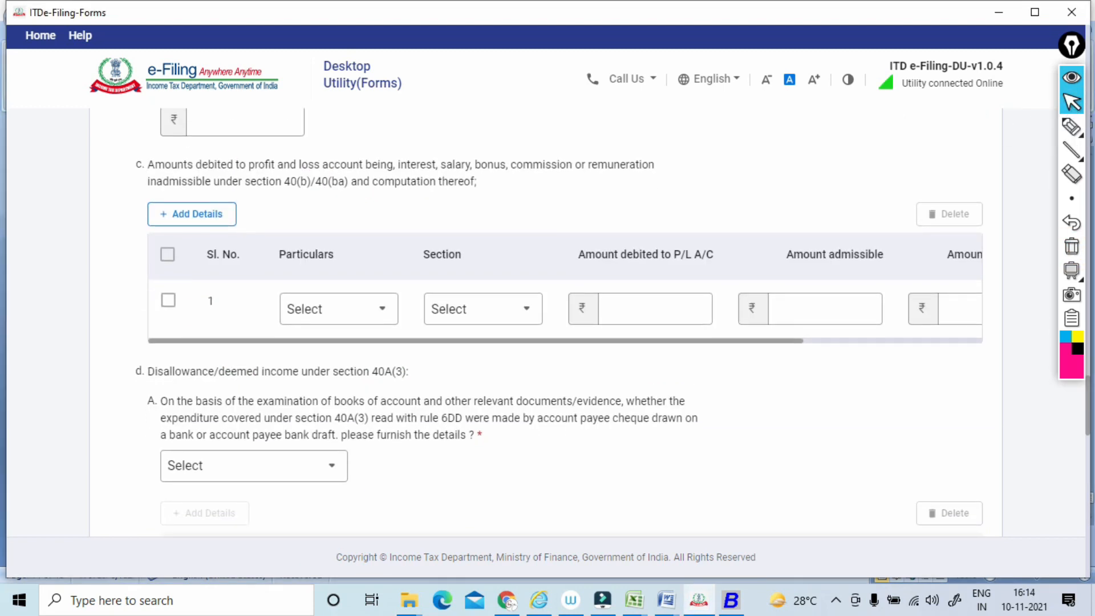
scroll(547, 319, down, 3)
click(1071, 127)
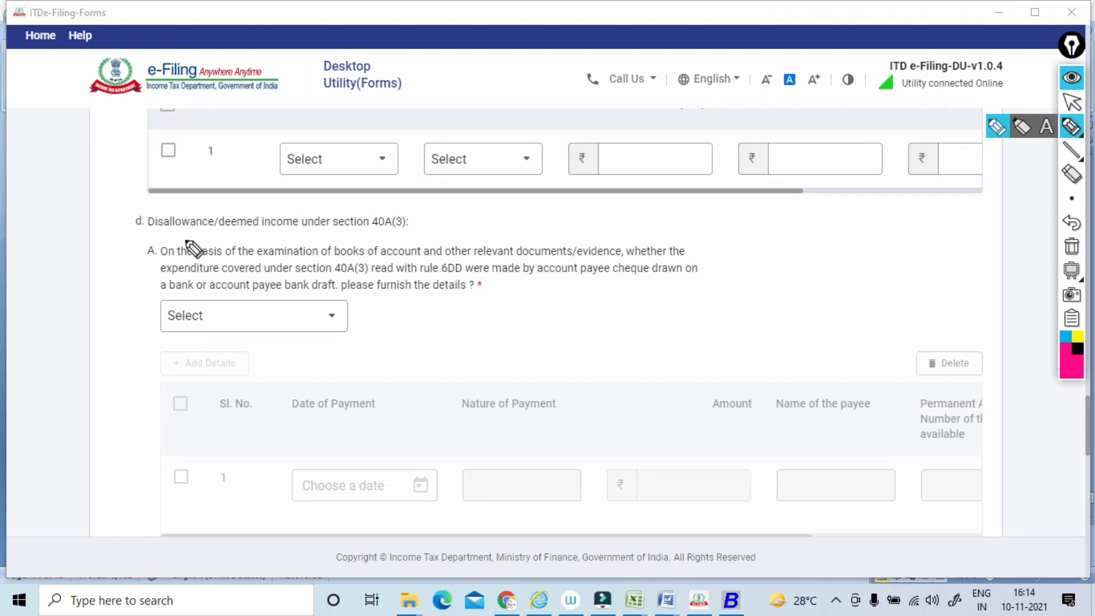
drag(135, 239, 441, 229)
drag(361, 211, 371, 241)
drag(455, 191, 453, 212)
drag(465, 193, 463, 194)
mouse_move(472, 190)
mouse_down()
mouse_move(469, 207)
mouse_move(508, 171)
mouse_move(440, 215)
mouse_move(457, 203)
mouse_move(457, 222)
mouse_up()
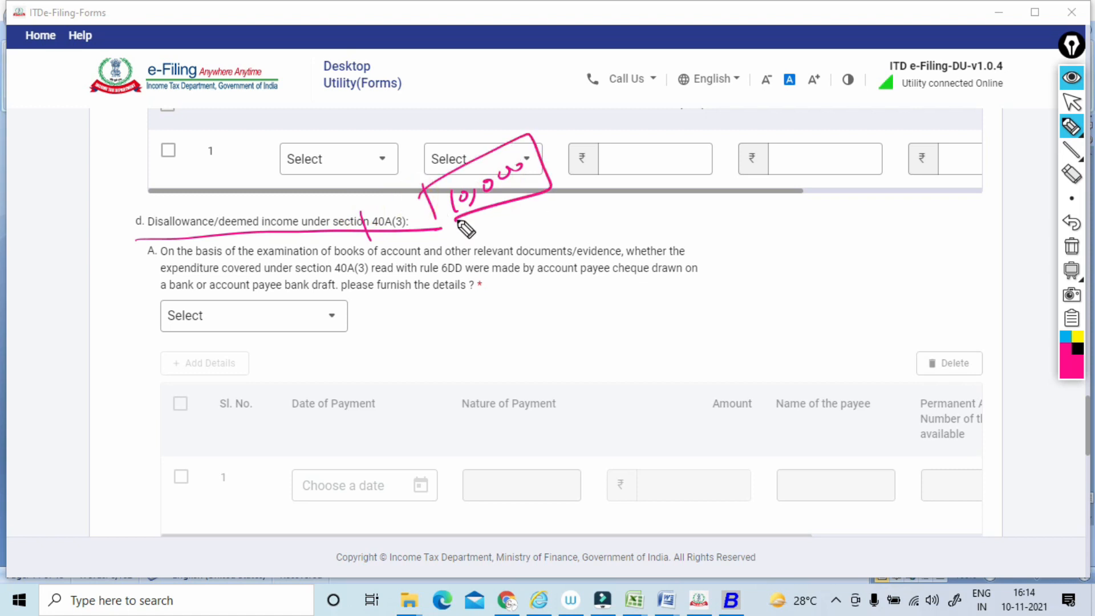
Add a short line beside the 10,000 note, loop around "account payee" in item A, and clear the annotations.
drag(539, 205, 579, 199)
mouse_move(617, 233)
mouse_down()
mouse_move(579, 288)
mouse_move(630, 224)
mouse_up()
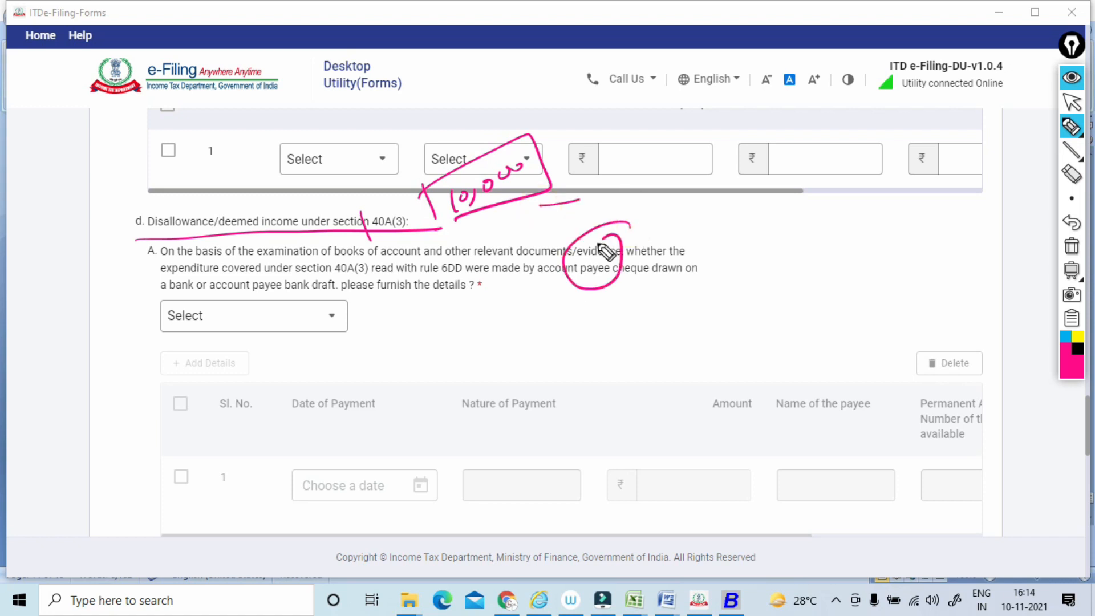
click(1072, 247)
click(1072, 104)
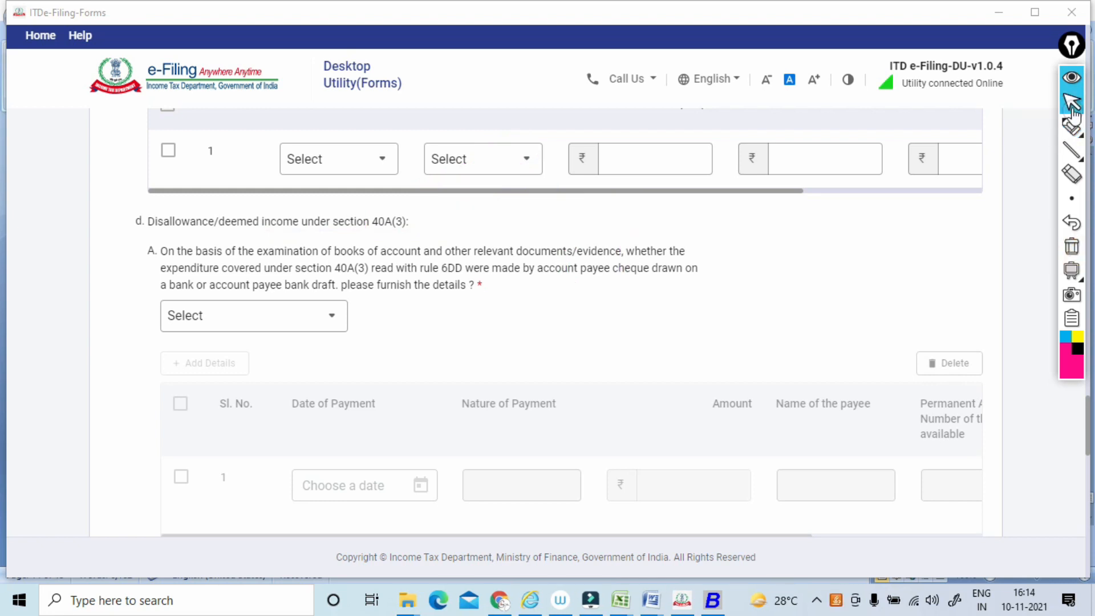
Underline item A's full question on section 40A(3) and rule 6DD payments, clear the annotations, and check its answer list.
click(1071, 126)
drag(155, 264, 684, 254)
drag(159, 280, 687, 277)
drag(161, 298, 344, 294)
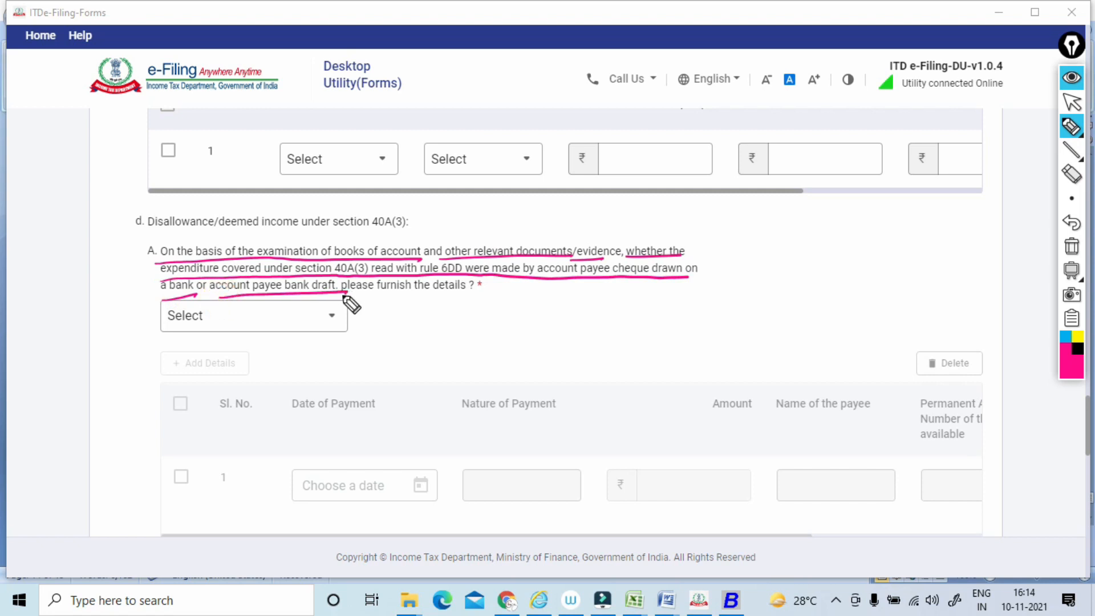
click(1072, 247)
click(1071, 102)
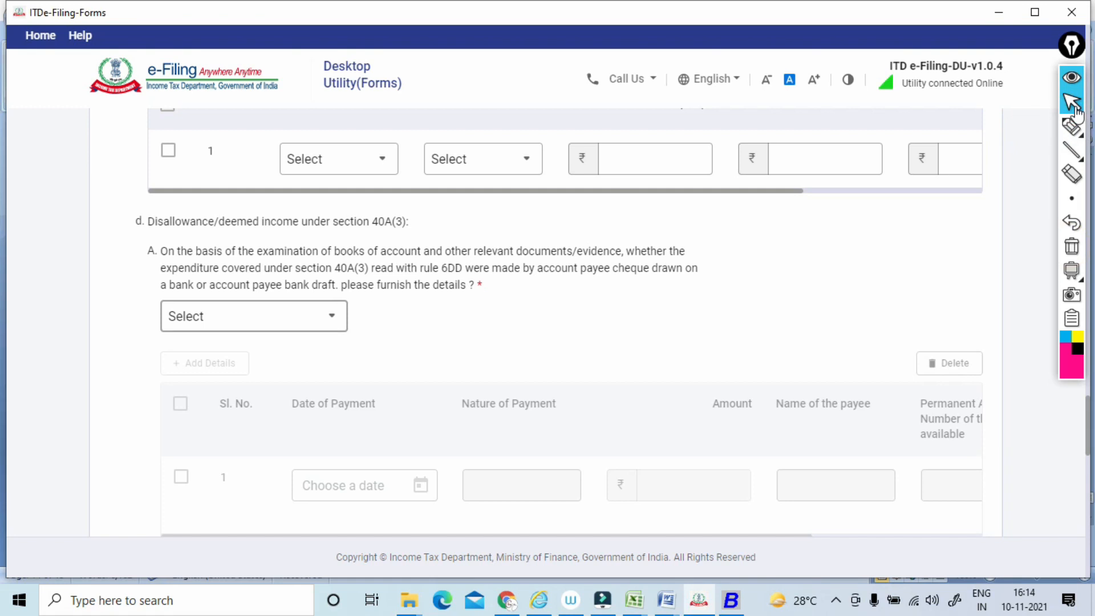
click(253, 316)
click(253, 316)
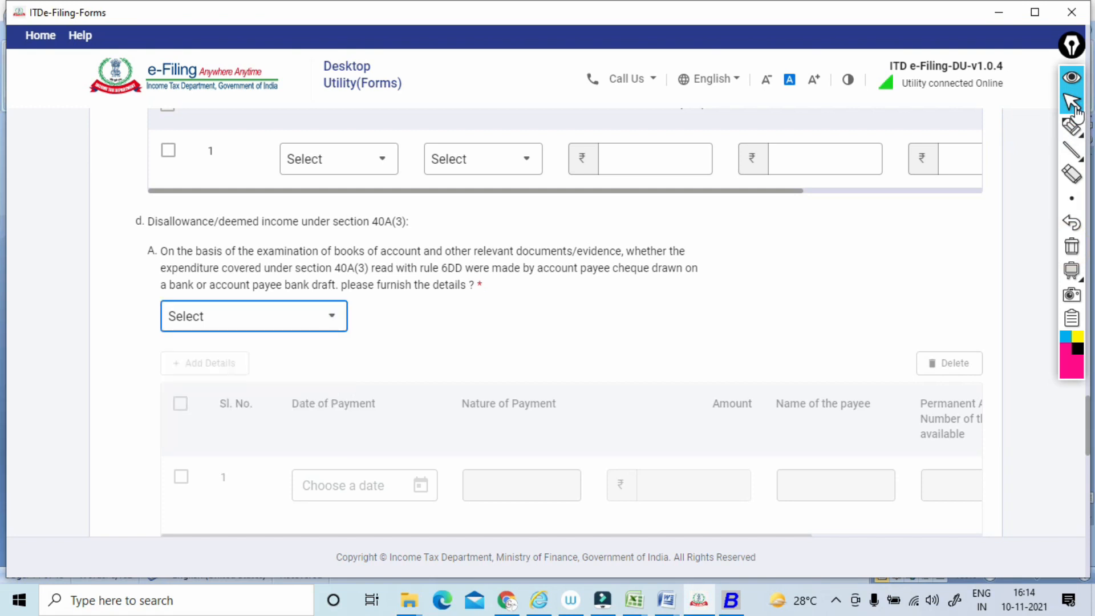
Loop around the section 40A(3A) reference in item B, sweep curves across its payment table columns, and clear the annotations.
scroll(254, 315, down, 6)
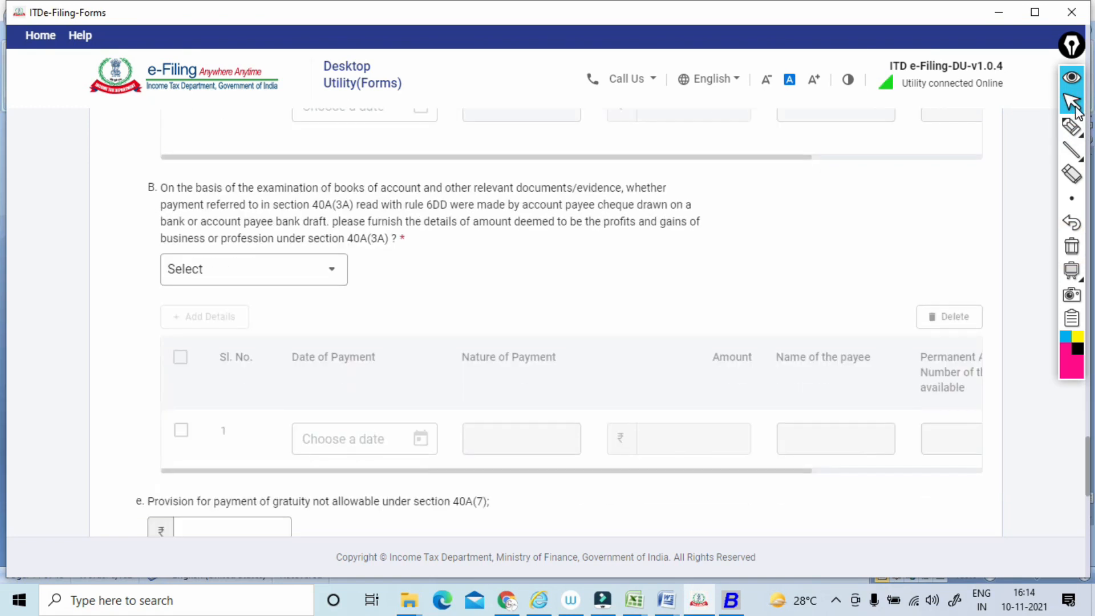
click(1072, 127)
mouse_move(459, 197)
mouse_down()
mouse_move(354, 242)
mouse_move(436, 172)
mouse_up()
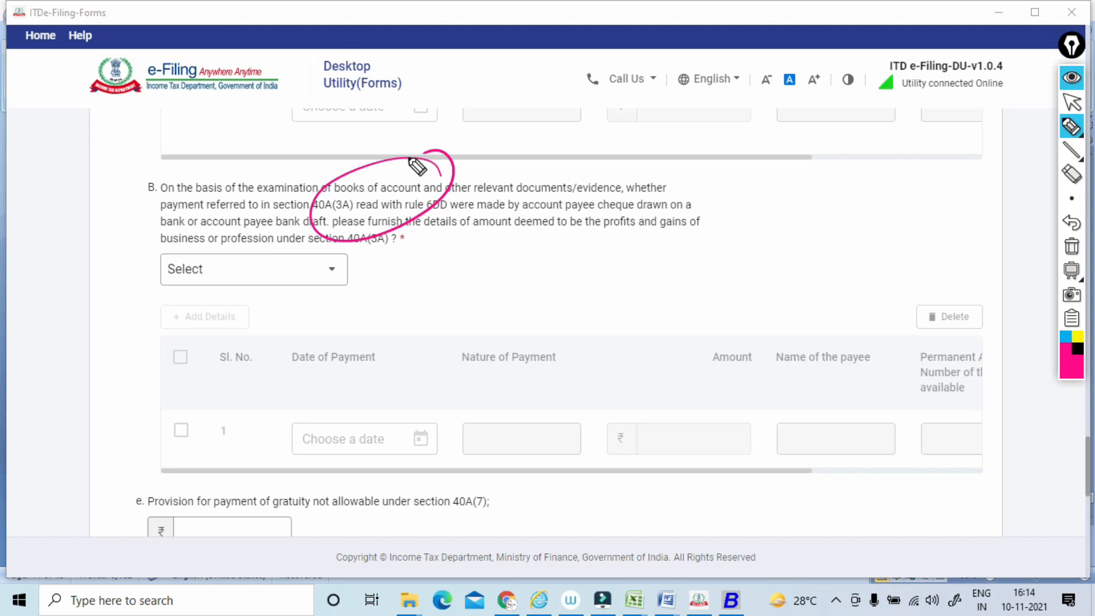
mouse_move(439, 310)
mouse_down()
mouse_move(237, 342)
mouse_move(513, 341)
mouse_up()
mouse_move(664, 342)
mouse_down()
mouse_move(824, 368)
mouse_move(761, 365)
mouse_up()
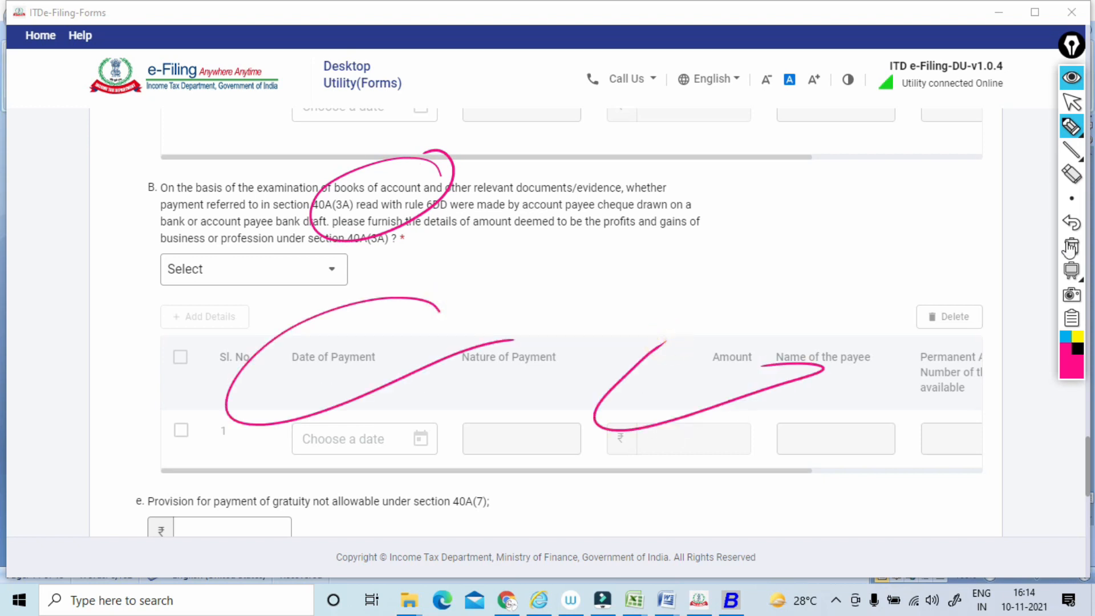
click(1070, 248)
click(1072, 105)
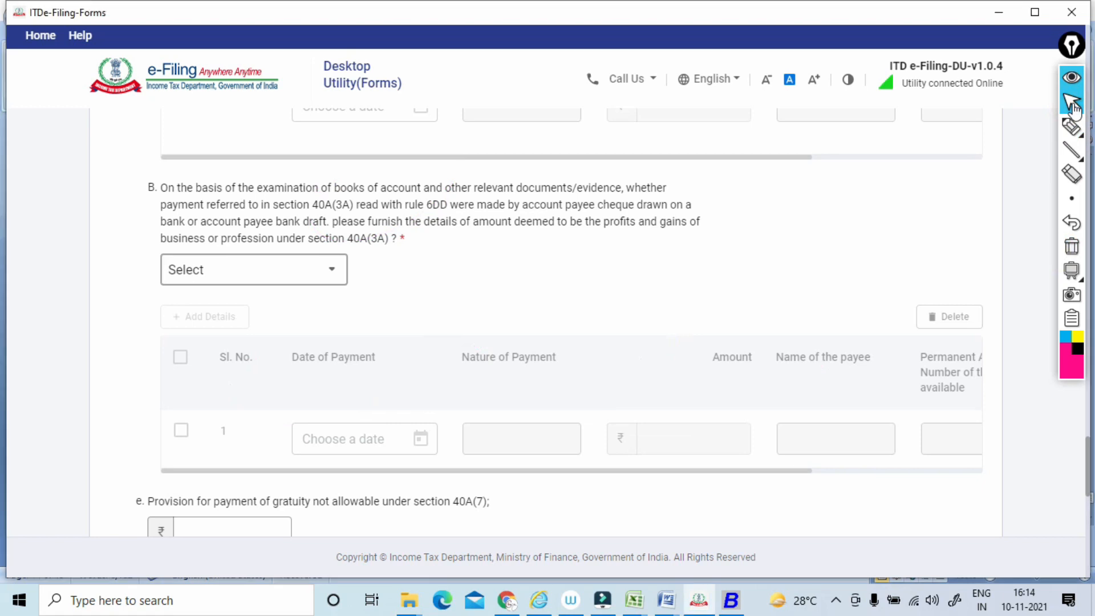
View the answer options for item B's section 40A(3A) question and close the list without choosing one.
click(259, 274)
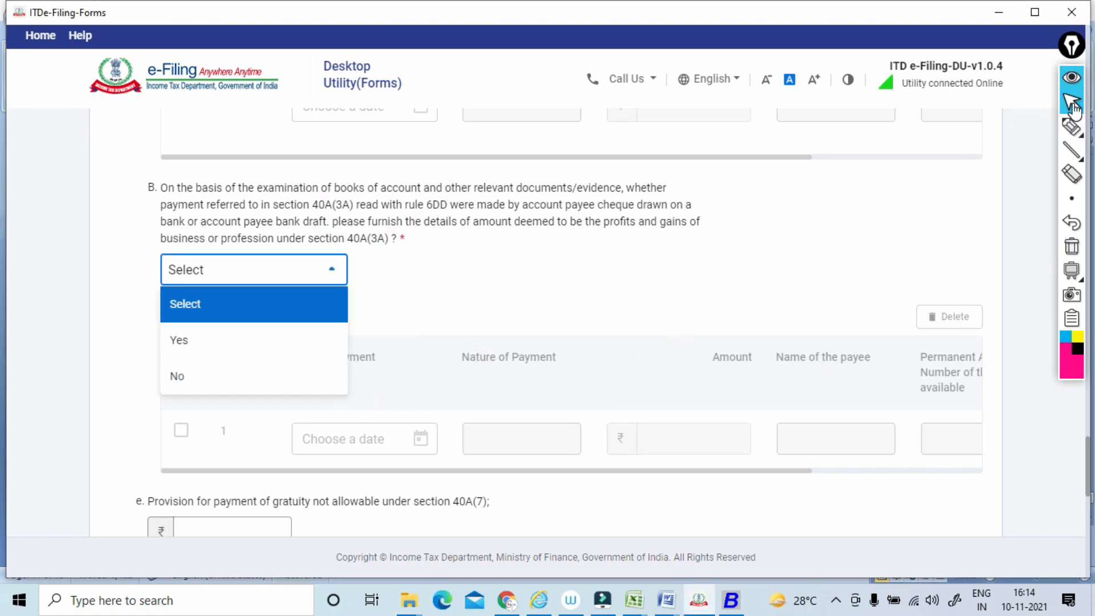
click(513, 279)
click(513, 280)
scroll(513, 279, up, 1)
Underline item e's gratuity provision, tick and double-underline section 40A(7), and loop around the gratuity wording and amount field.
scroll(513, 322, down, 4)
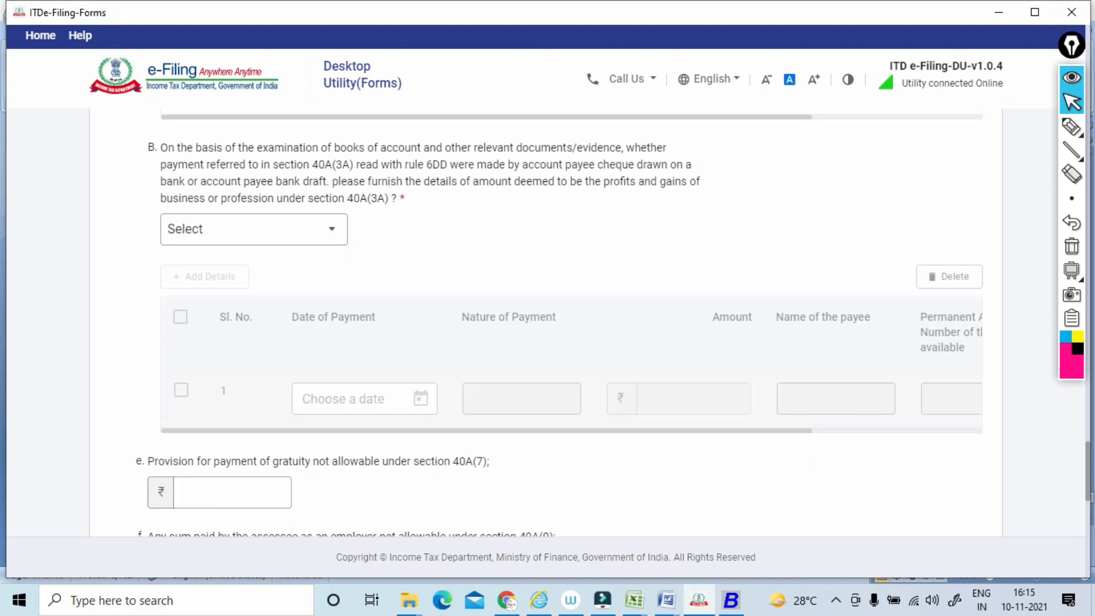
click(1067, 135)
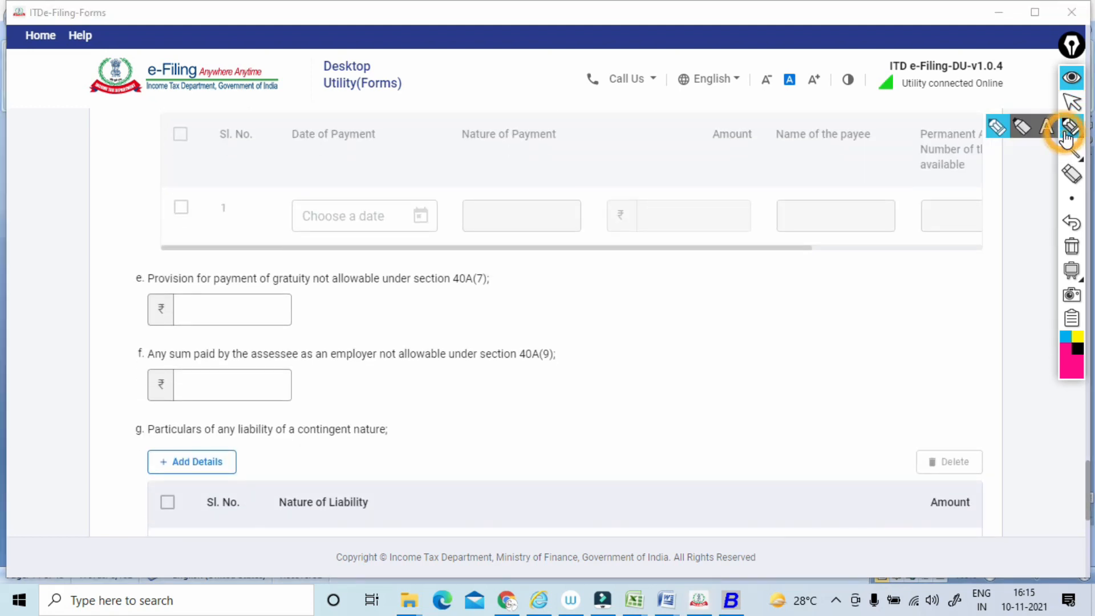
drag(136, 297, 285, 289)
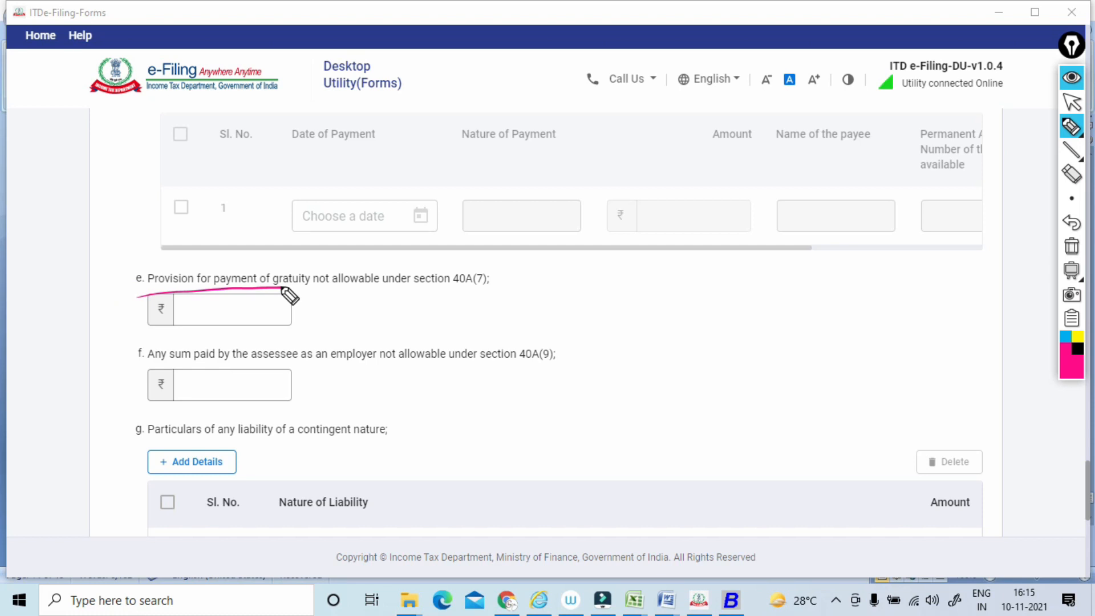
drag(489, 261, 512, 259)
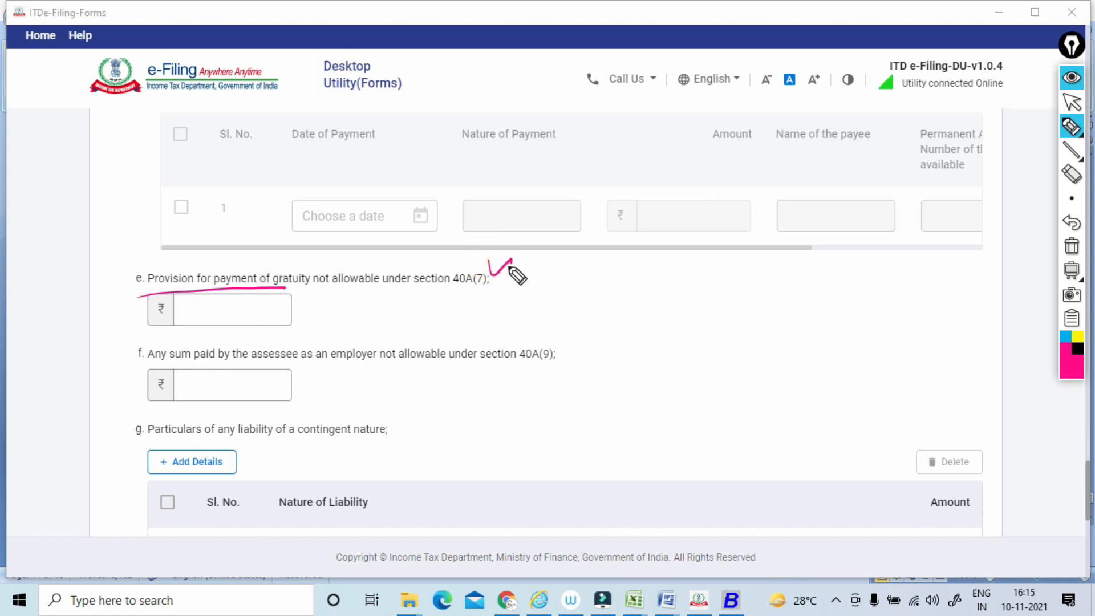
drag(499, 284, 442, 292)
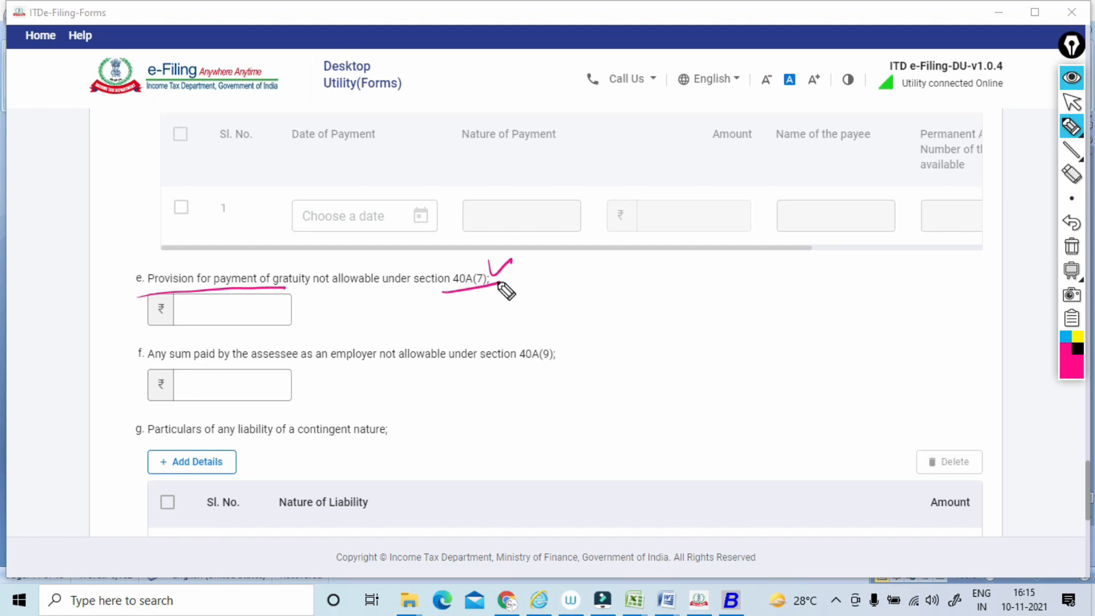
mouse_move(404, 245)
mouse_down()
mouse_move(272, 313)
mouse_move(377, 226)
mouse_up()
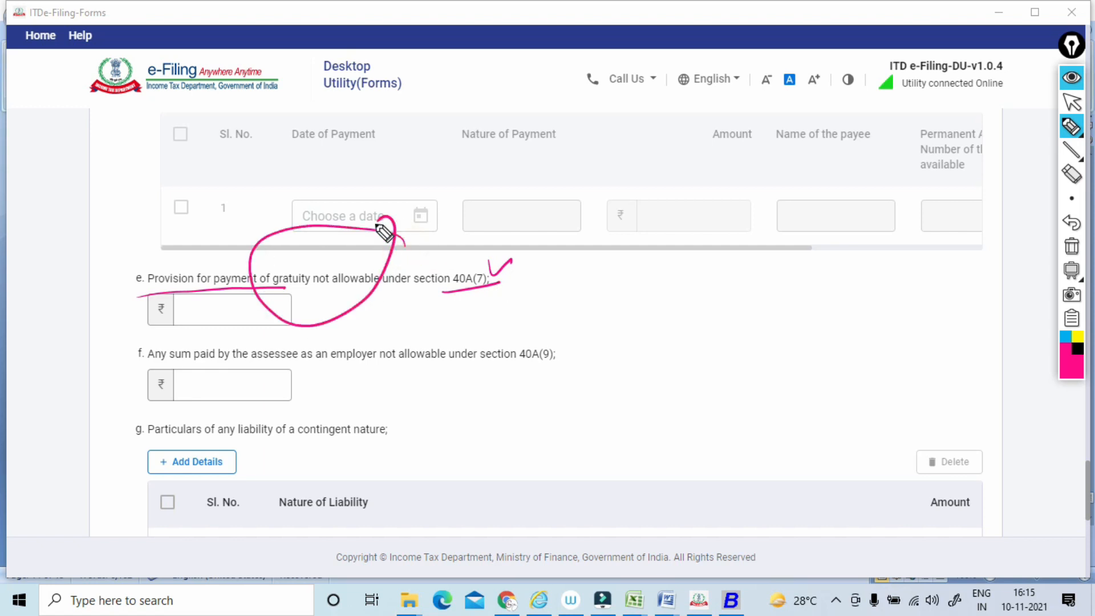
drag(437, 298, 506, 285)
mouse_move(288, 310)
mouse_down()
mouse_move(153, 335)
mouse_move(283, 291)
mouse_up()
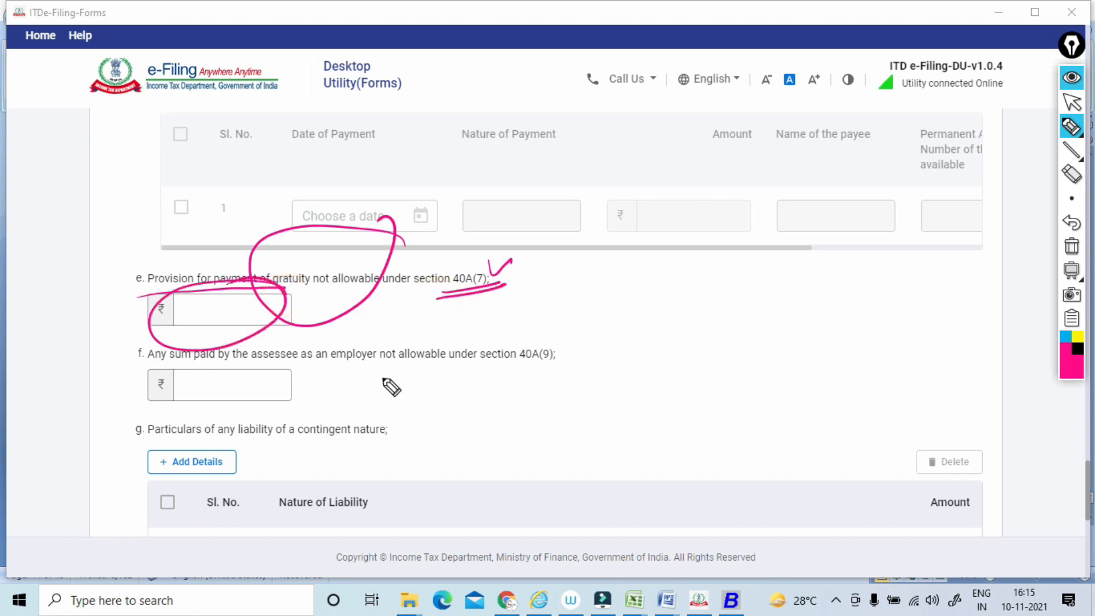
Underline item f's employer wording, outline section 40A(9), loop around "not allowable" and the amount field, and clear all annotations.
mouse_move(256, 370)
mouse_down()
mouse_move(513, 362)
mouse_move(531, 372)
mouse_up()
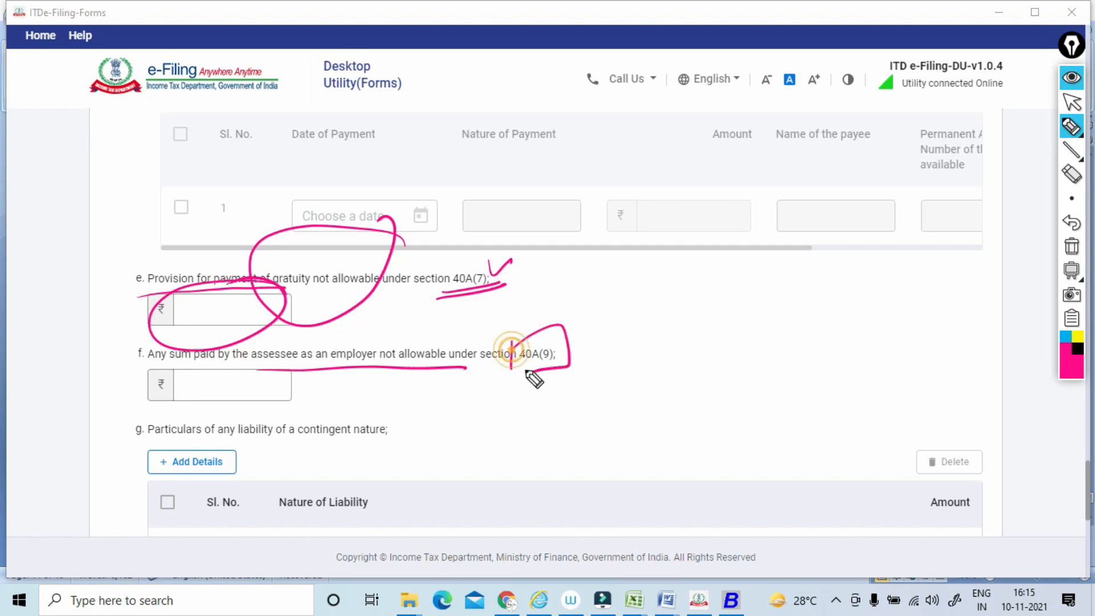
drag(455, 323, 399, 317)
mouse_move(293, 372)
mouse_down()
mouse_move(200, 408)
mouse_move(235, 361)
mouse_up()
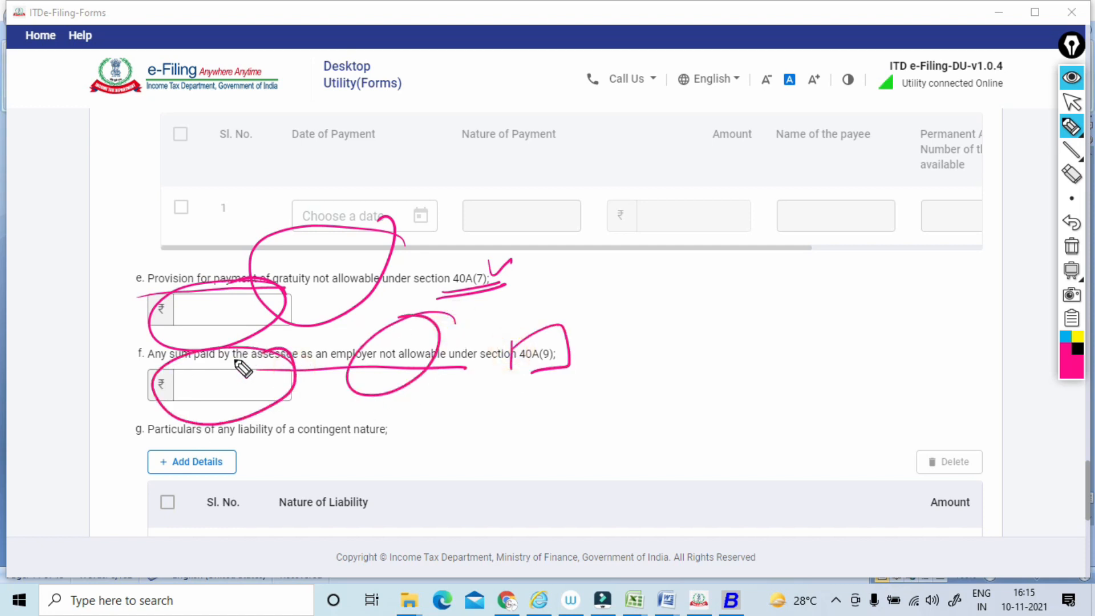
click(1072, 247)
click(1070, 104)
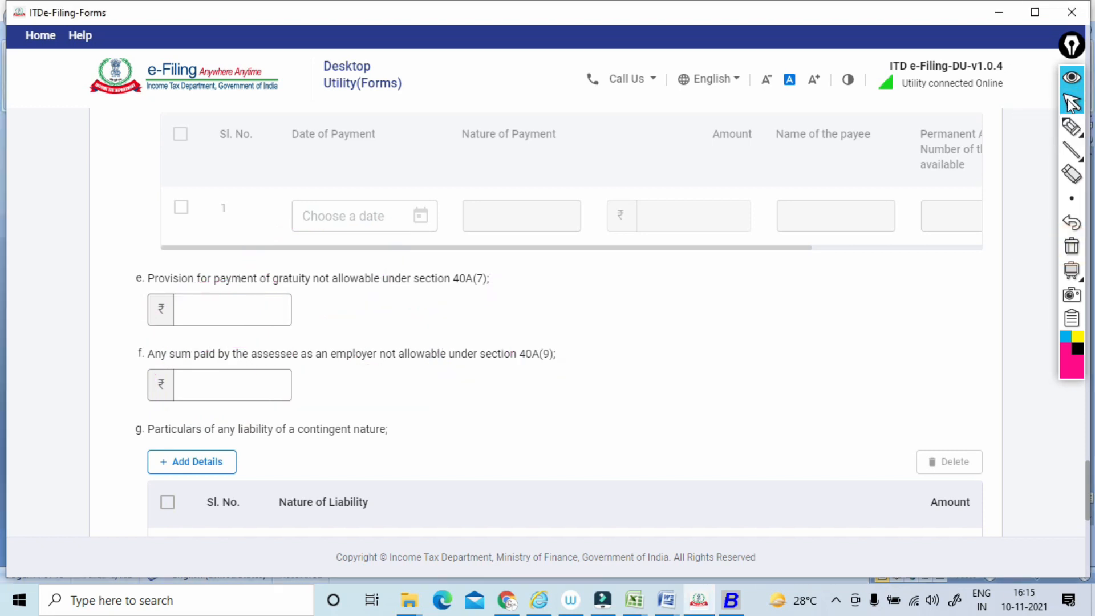
Loop around item g's contingent liability heading and its nature of liability field, and clear the annotations.
scroll(1072, 104, down, 4)
click(1071, 128)
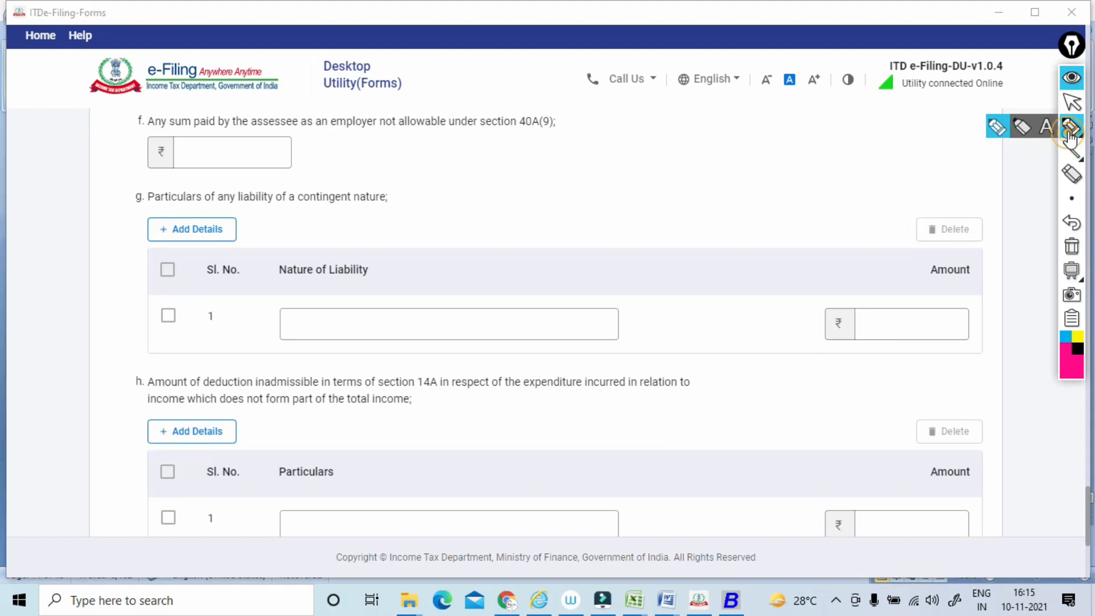
mouse_move(137, 214)
mouse_down()
mouse_move(428, 183)
mouse_move(155, 218)
mouse_up()
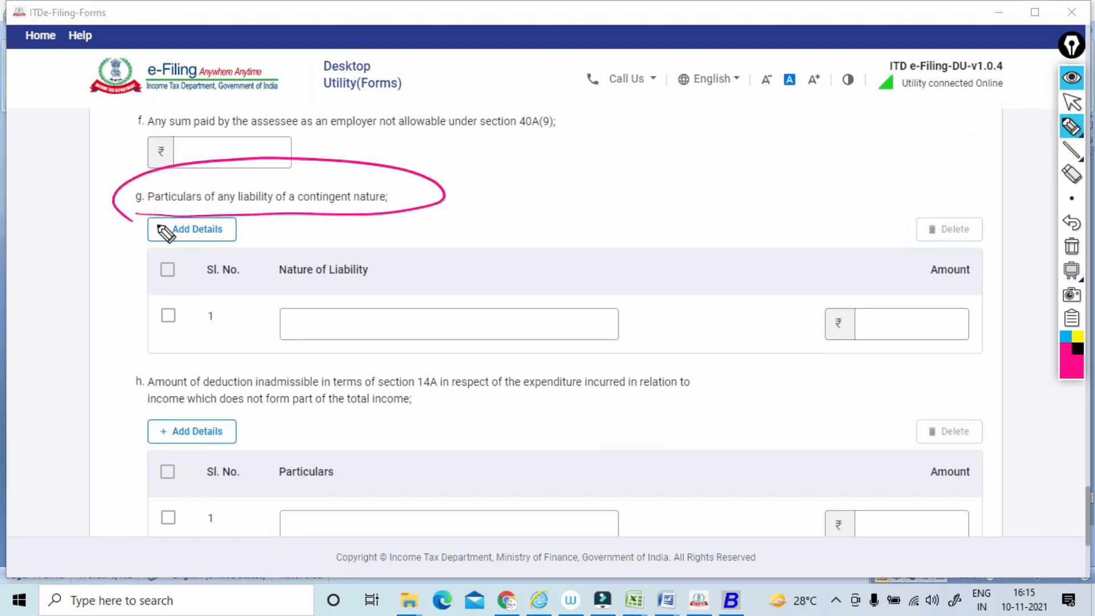
mouse_move(462, 263)
mouse_down()
mouse_move(392, 276)
mouse_move(471, 262)
mouse_up()
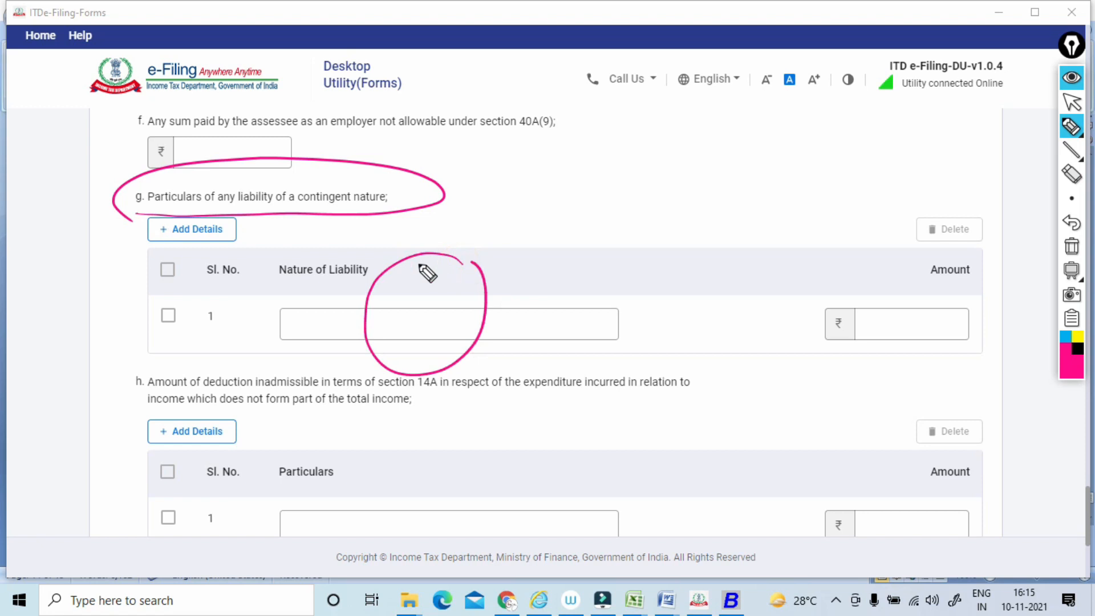
click(1071, 246)
click(1070, 105)
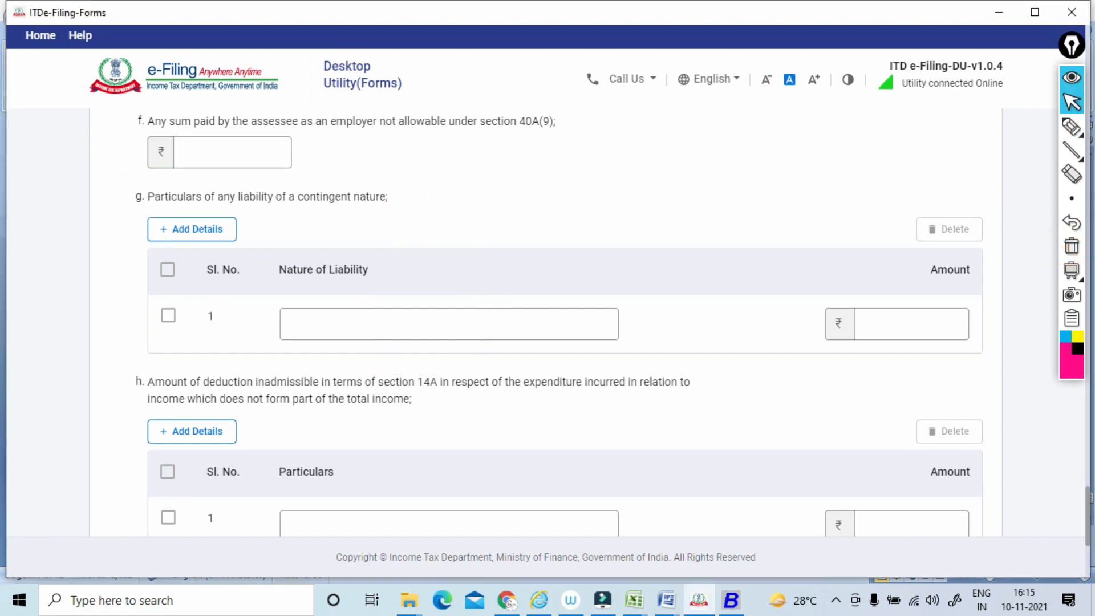
Underline item h's section 14A wording, add a boxed handwritten note, loop around its particulars field, and clear the annotations.
scroll(1069, 108, down, 3)
click(1071, 126)
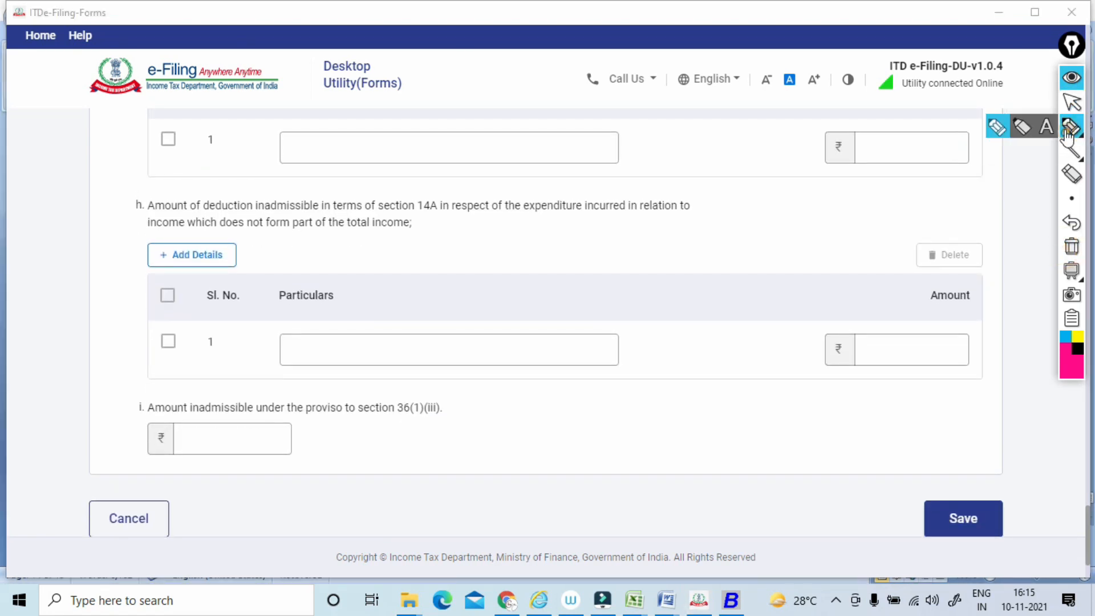
drag(165, 219, 478, 219)
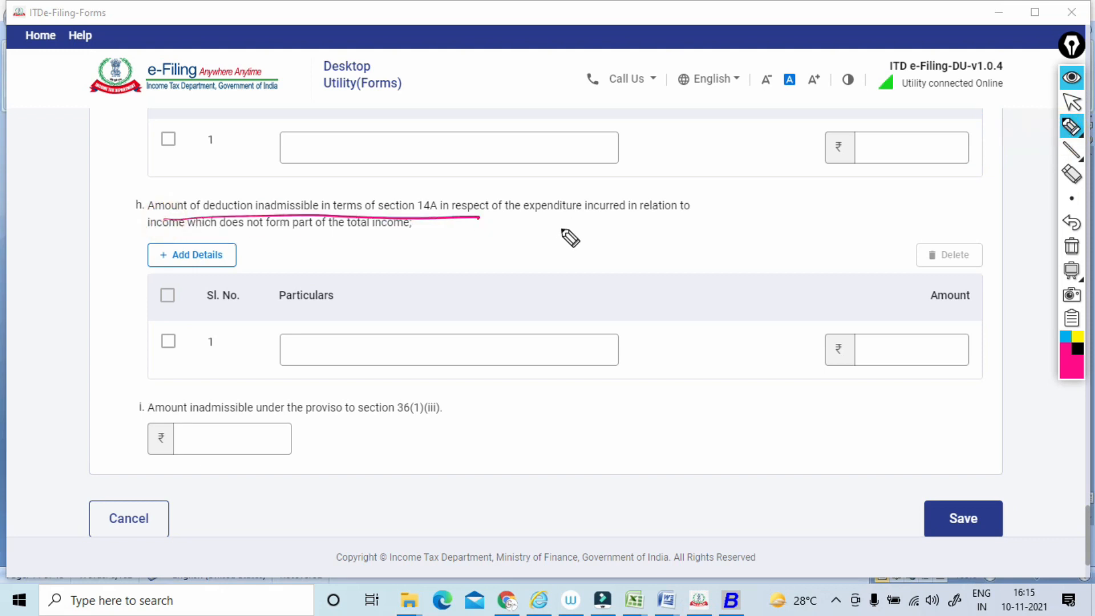
mouse_move(561, 227)
mouse_down()
mouse_move(560, 237)
mouse_move(593, 230)
mouse_move(577, 221)
mouse_move(574, 237)
mouse_move(623, 230)
mouse_up()
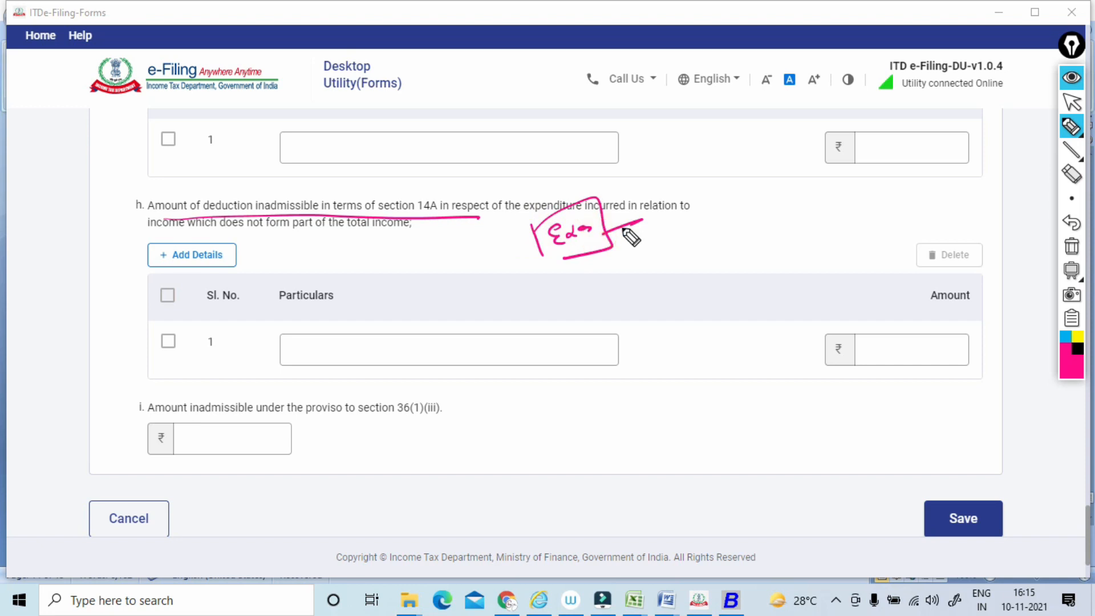
drag(532, 305, 515, 343)
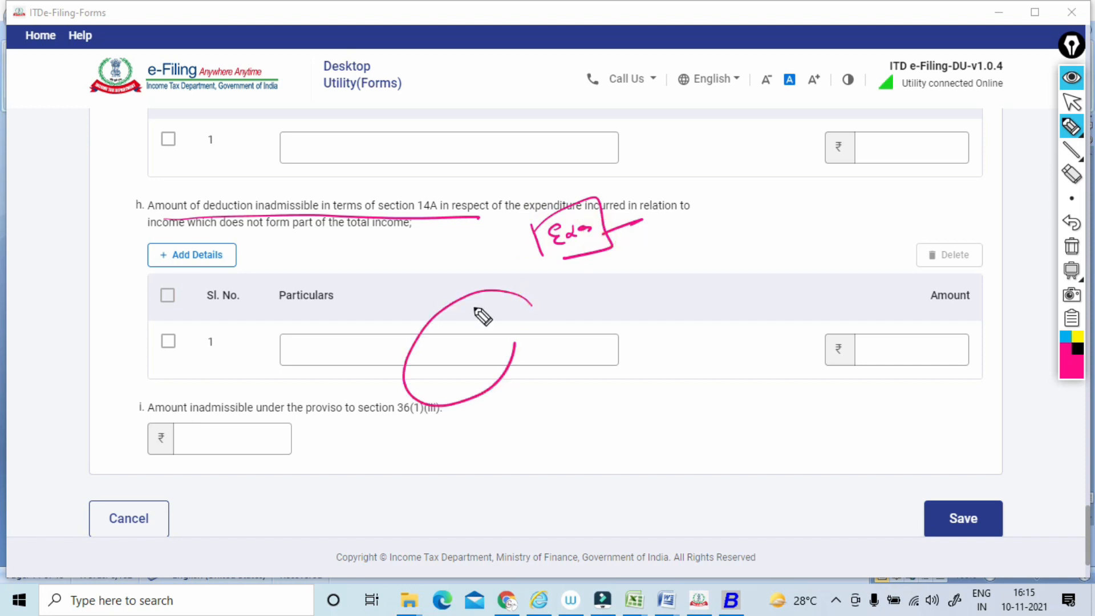
click(1071, 247)
click(1070, 105)
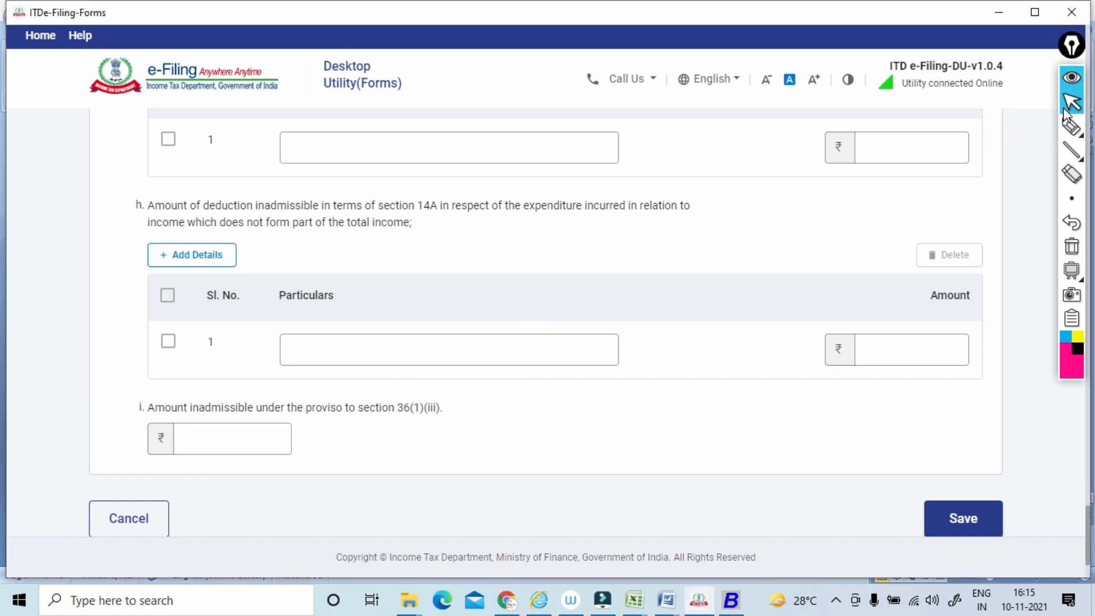
Answer Yes to both the section 40A(3) question in item A and the section 40A(3A) question in item B.
scroll(1066, 114, down, 1)
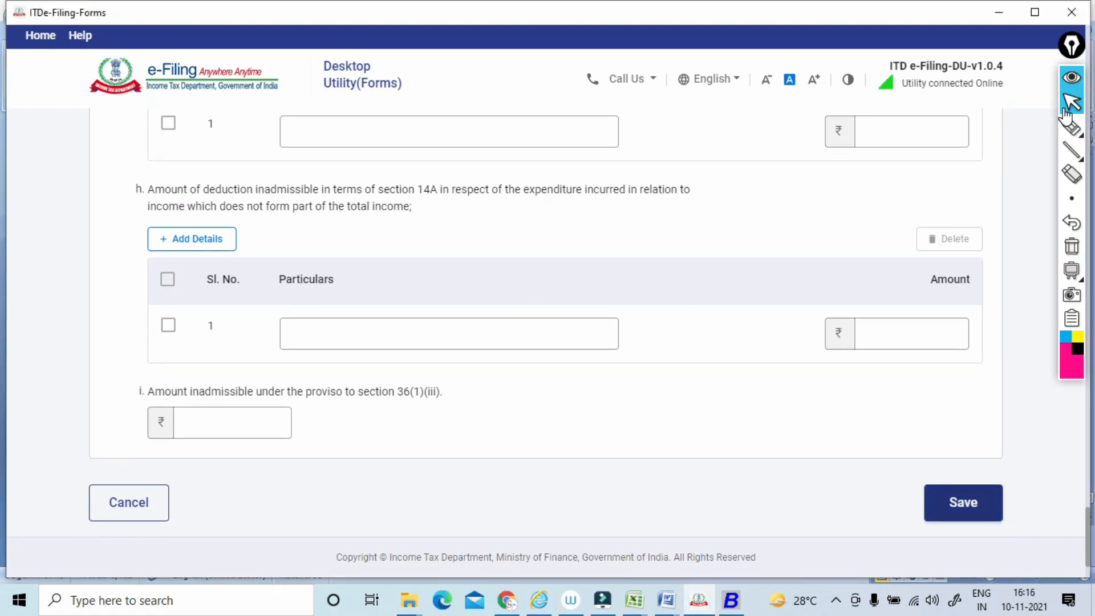
scroll(1066, 116, up, 11)
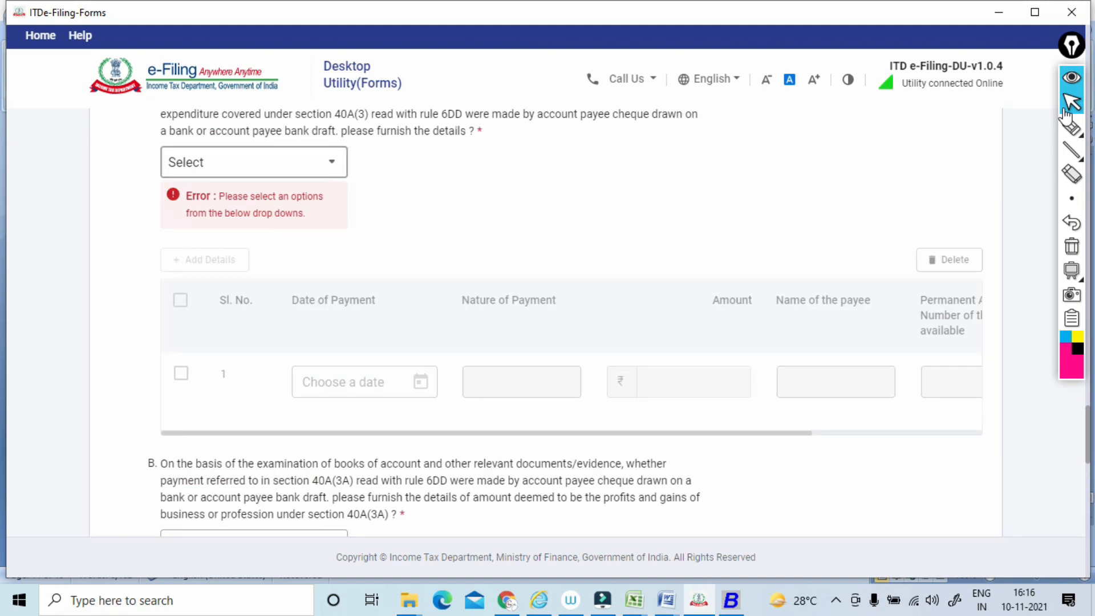
click(254, 162)
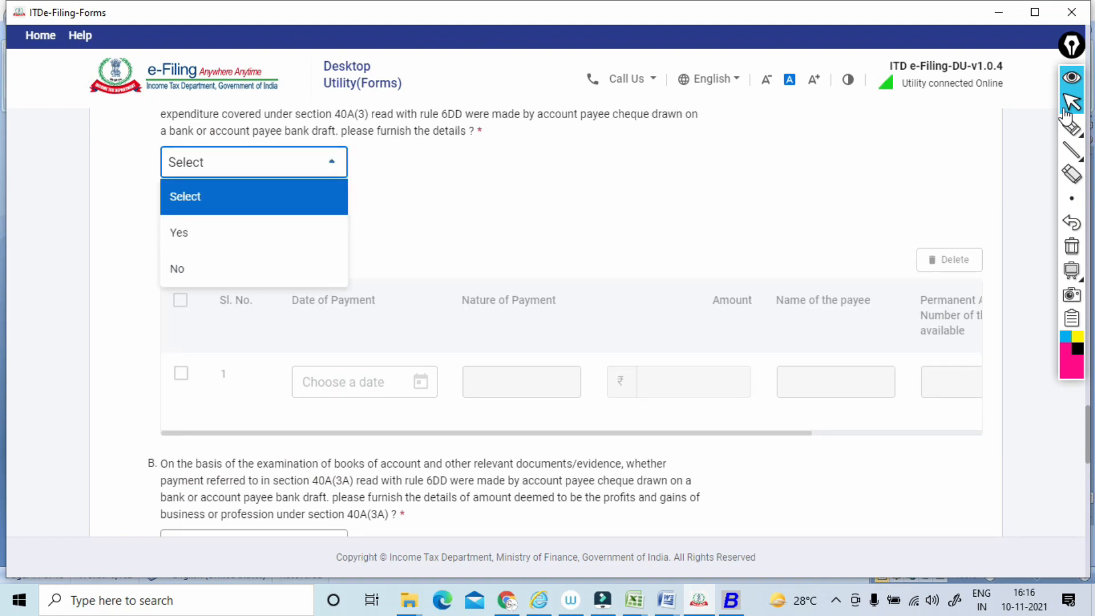
click(178, 232)
scroll(254, 342, down, 3)
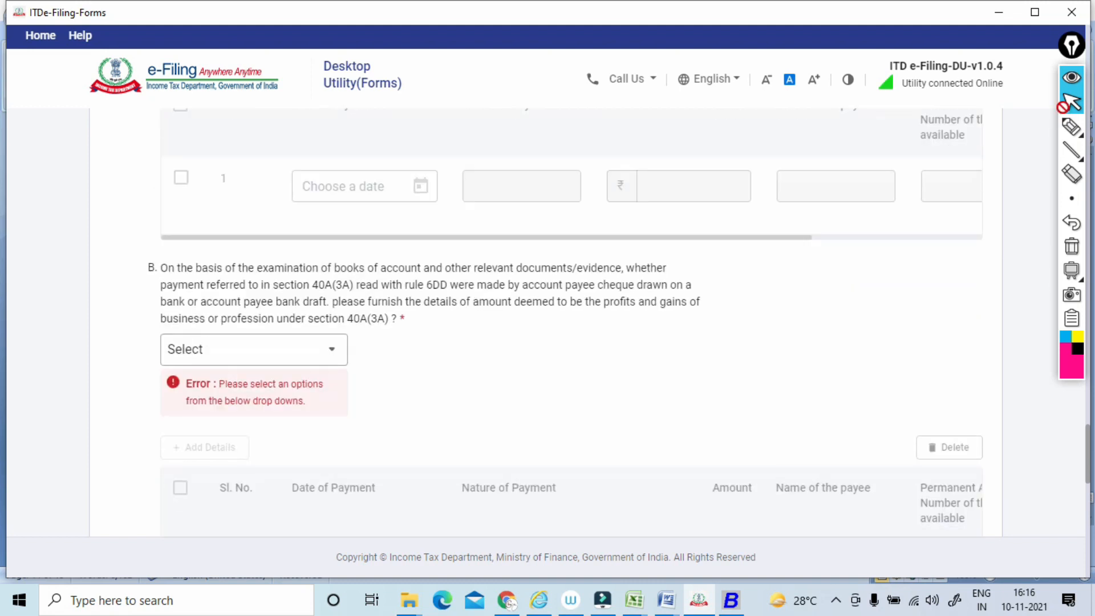
click(254, 349)
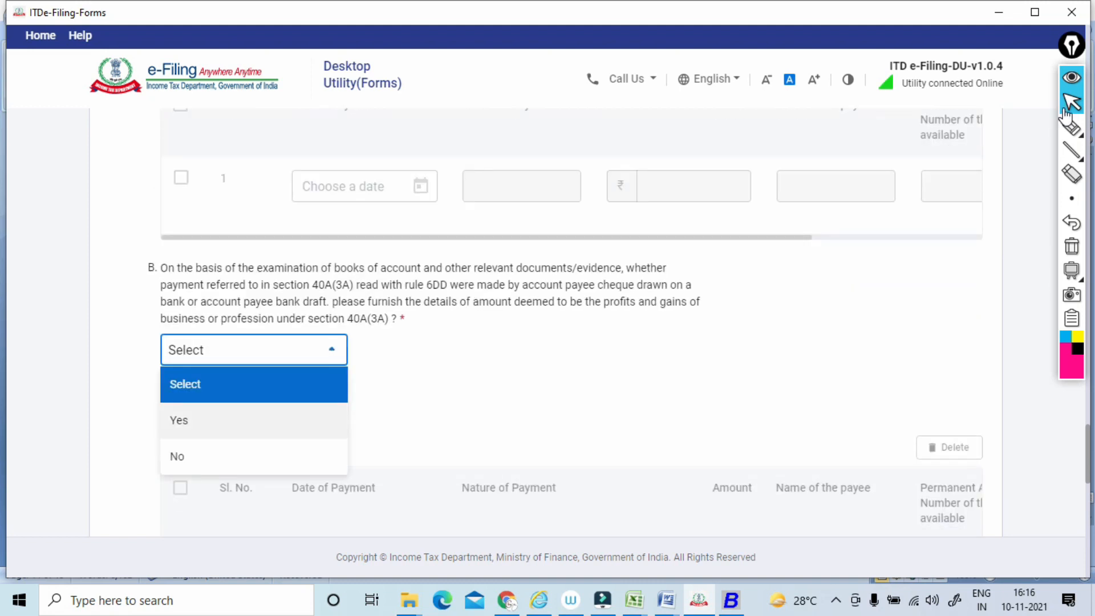
click(179, 417)
Save Clause 21 and open Clause 22 from the Clauses 18 - 27 group.
scroll(254, 342, down, 1)
scroll(254, 342, down, 11)
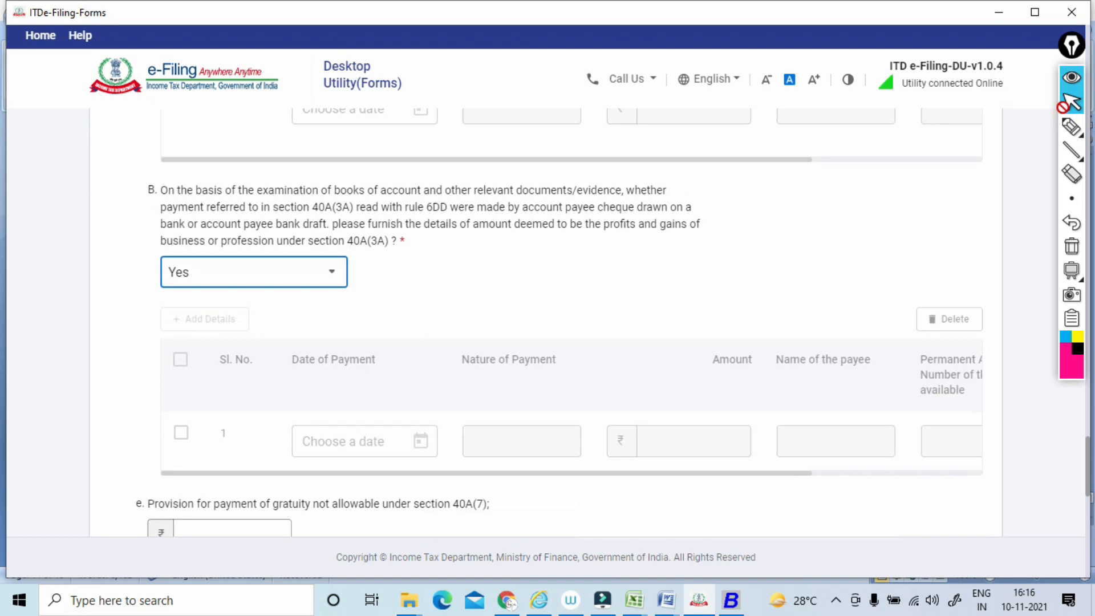
scroll(254, 342, down, 3)
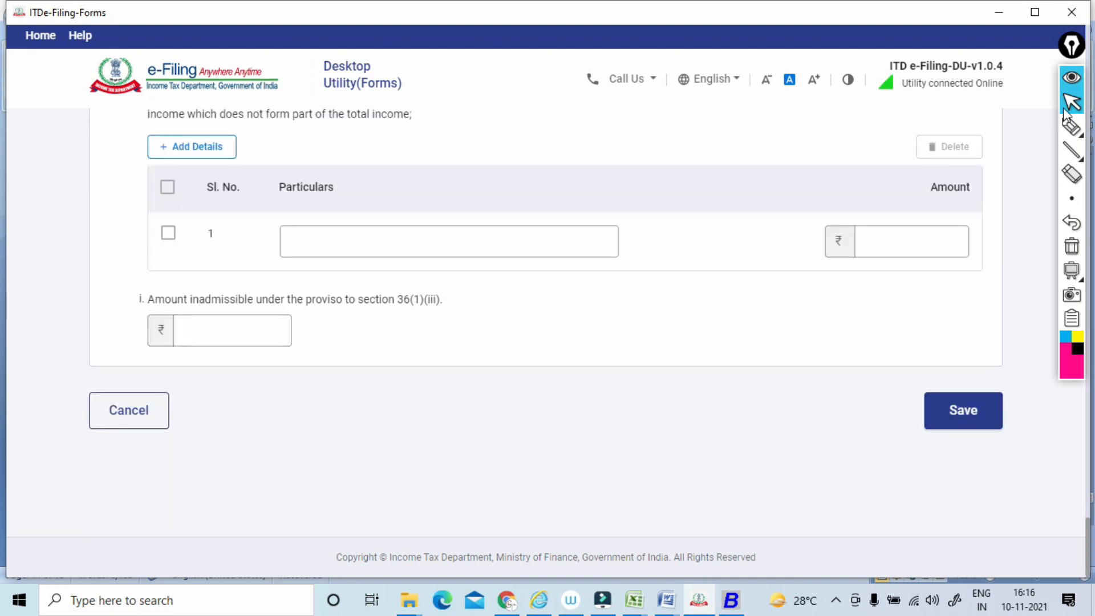
click(963, 410)
scroll(546, 255, down, 2)
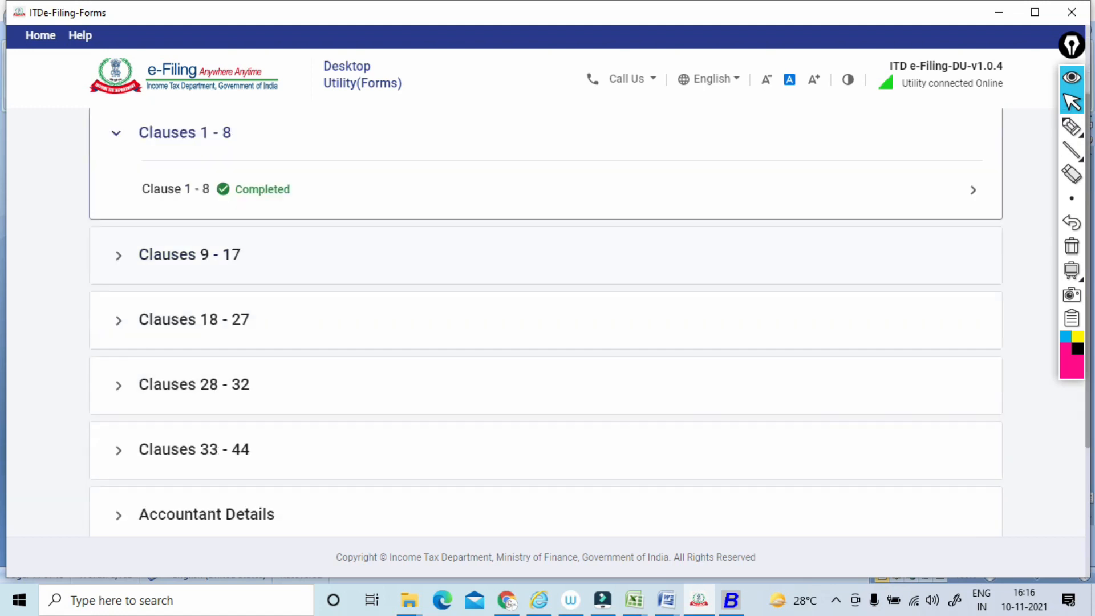
click(194, 299)
scroll(194, 299, down, 4)
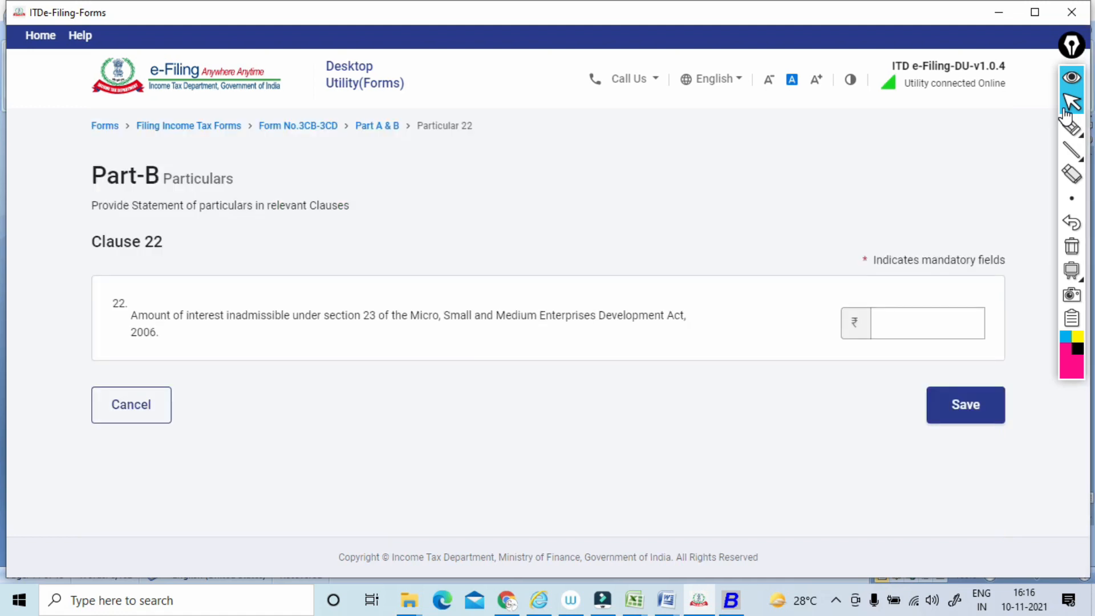
Underline Clause 22's interest wording and write boxed, linked notes above it, including one for MSME.
click(1069, 125)
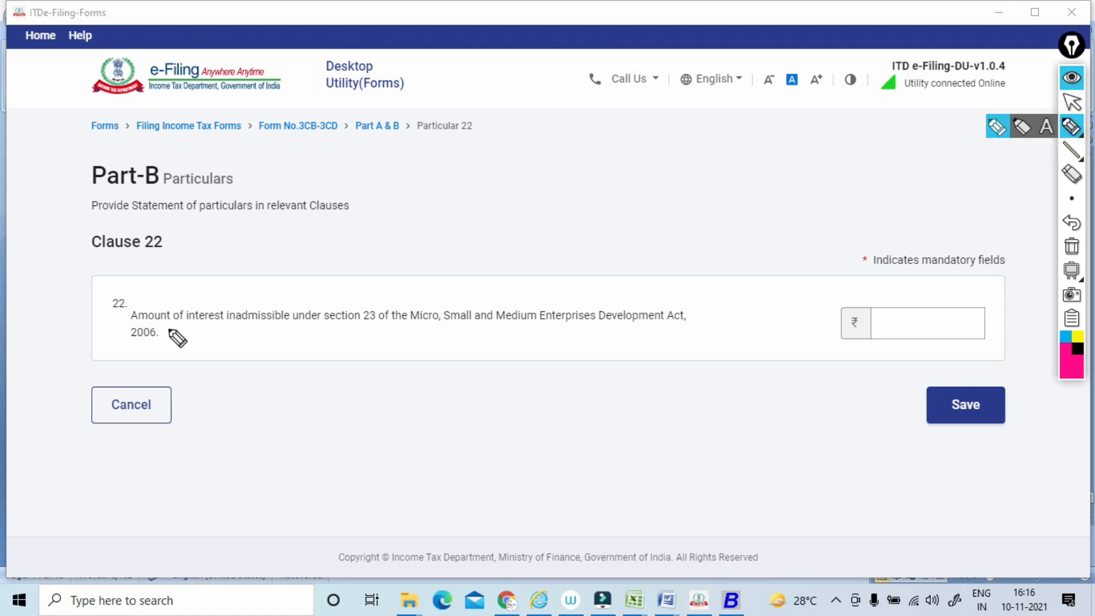
drag(163, 329, 239, 320)
drag(436, 230, 454, 211)
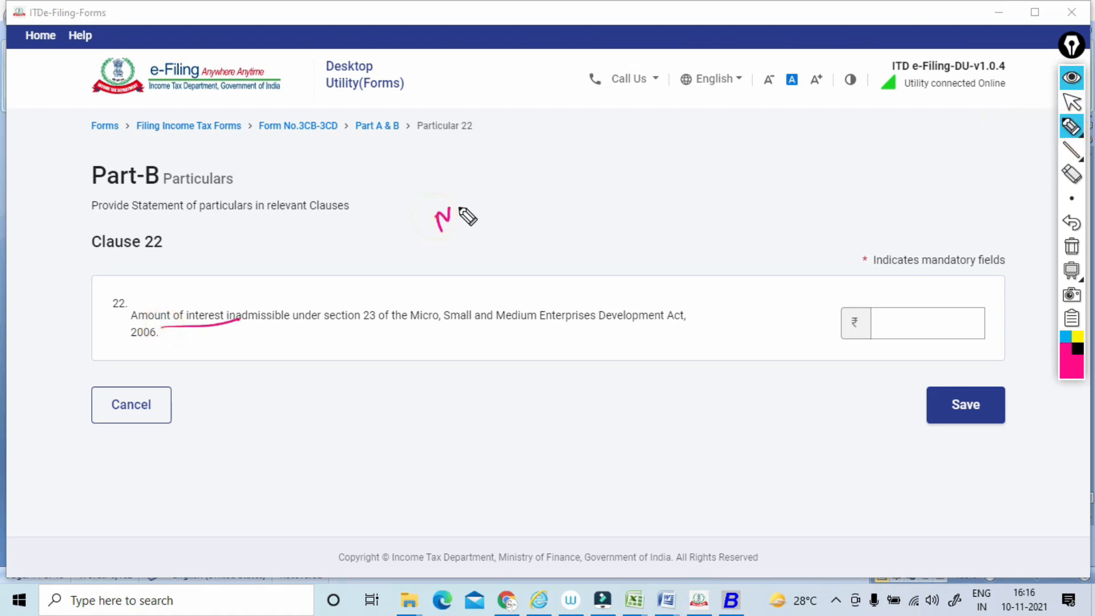
drag(473, 202, 496, 179)
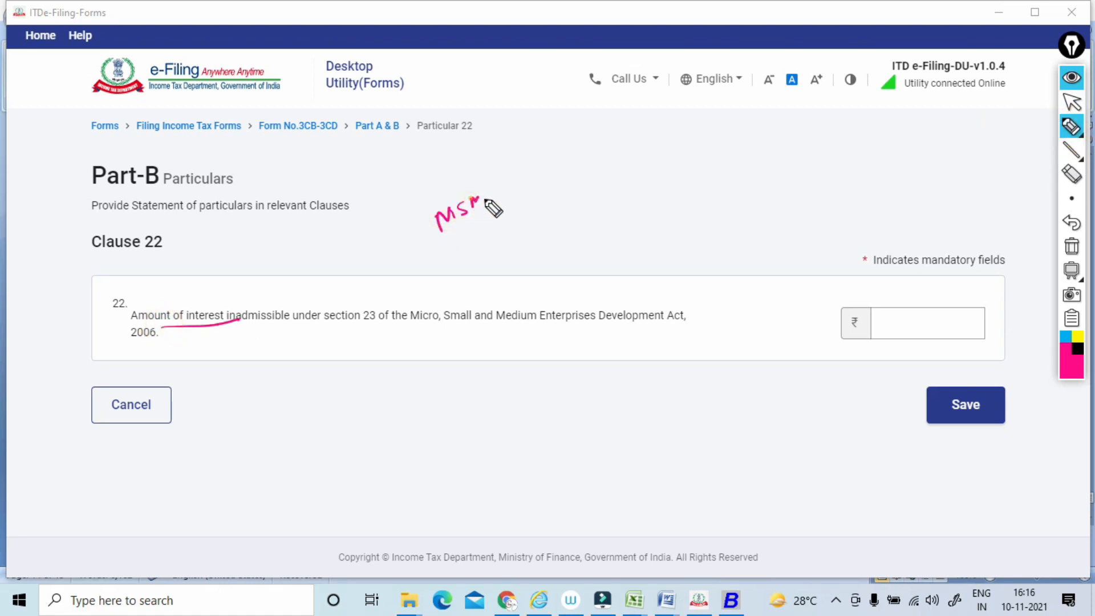
mouse_move(424, 235)
mouse_down()
mouse_move(496, 178)
mouse_move(462, 233)
mouse_up()
drag(274, 291, 384, 244)
drag(292, 283, 385, 242)
mouse_move(375, 285)
mouse_down()
mouse_move(383, 262)
mouse_move(377, 285)
mouse_move(518, 239)
mouse_move(524, 206)
mouse_up()
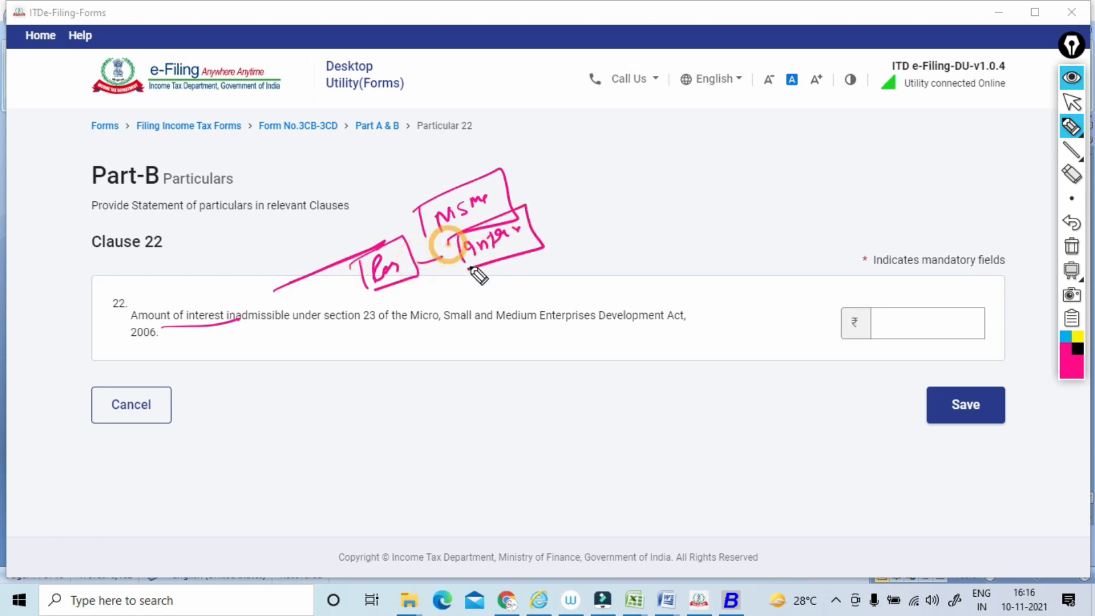
Loop around Clause 22's full wording, link it to the looped amount field, and clear all annotations.
mouse_move(257, 334)
mouse_down()
mouse_move(570, 340)
mouse_move(273, 272)
mouse_move(212, 331)
mouse_up()
drag(750, 311, 795, 309)
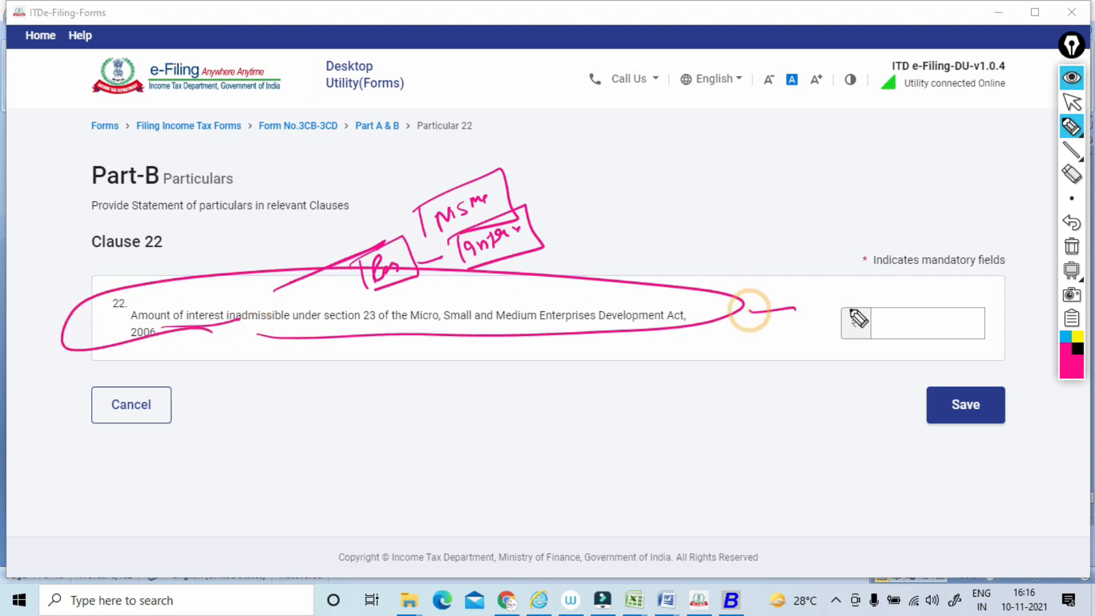
drag(948, 290, 927, 298)
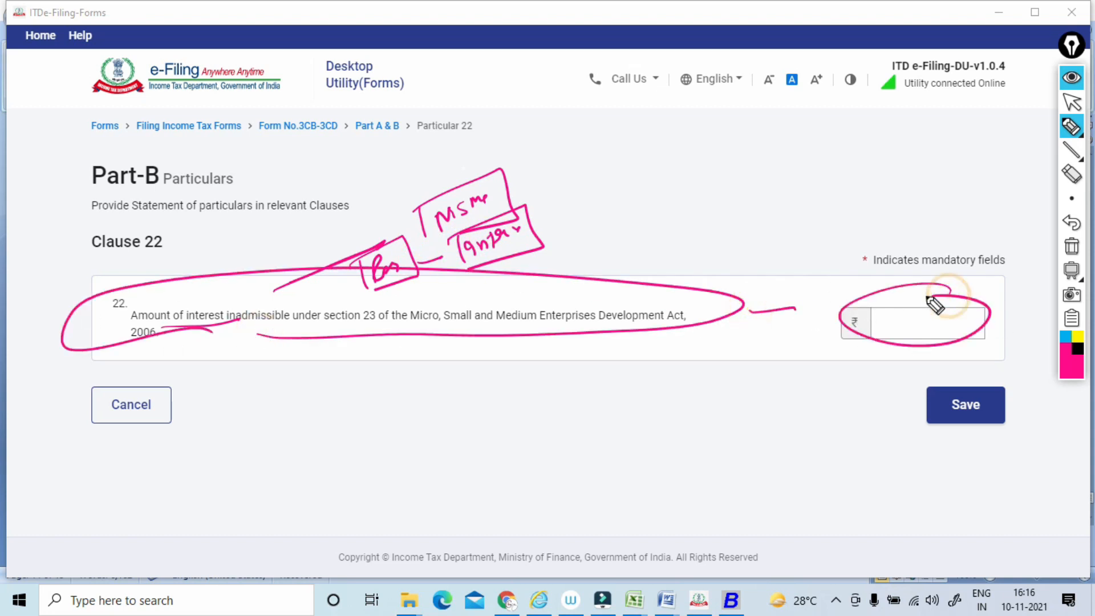
click(1072, 246)
click(1070, 102)
Save Clause 22 with its amount left blank and open Clause 23 from the Clauses 18 - 27 group.
click(965, 405)
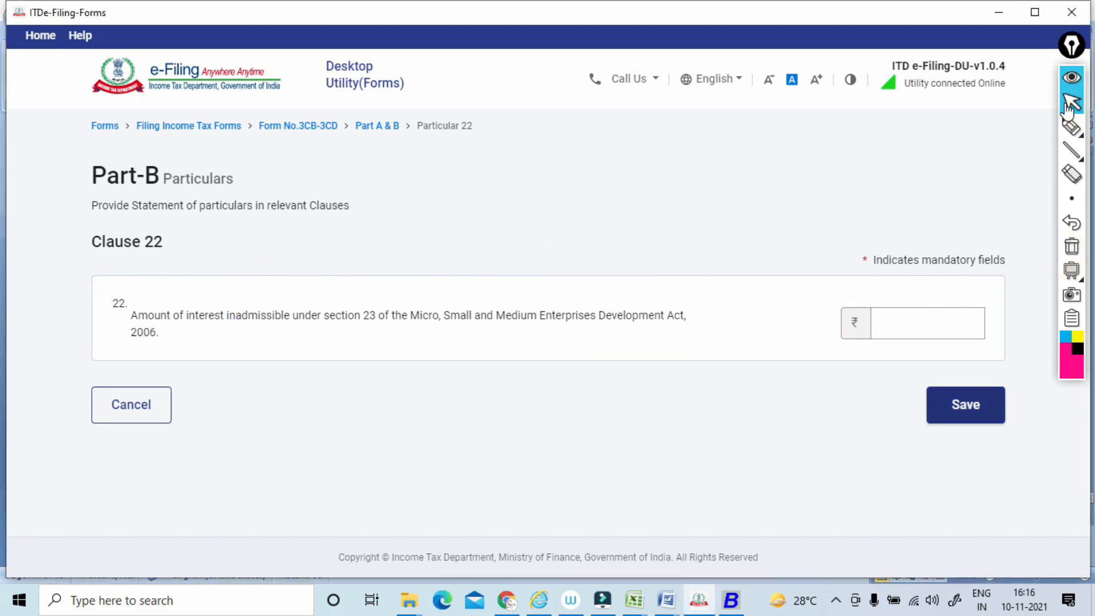
scroll(546, 297, down, 3)
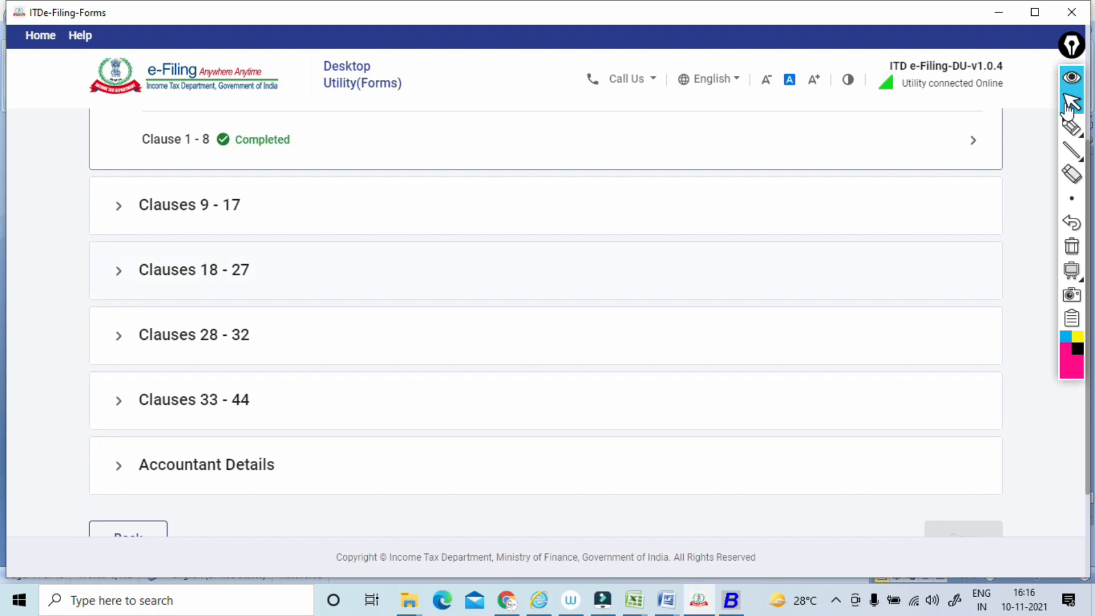
click(193, 270)
scroll(546, 297, down, 5)
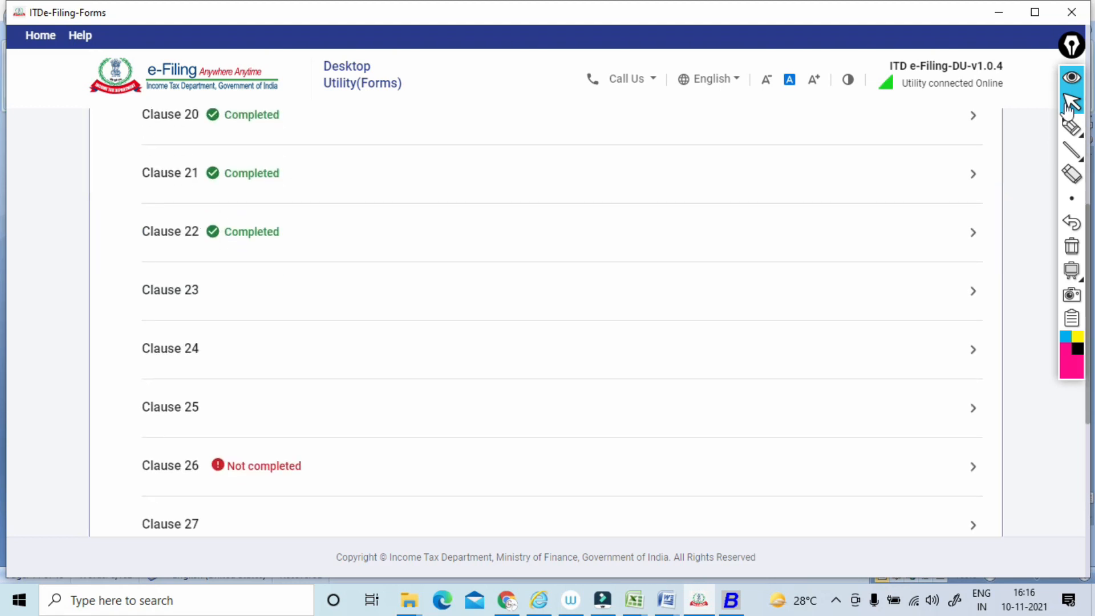
click(170, 290)
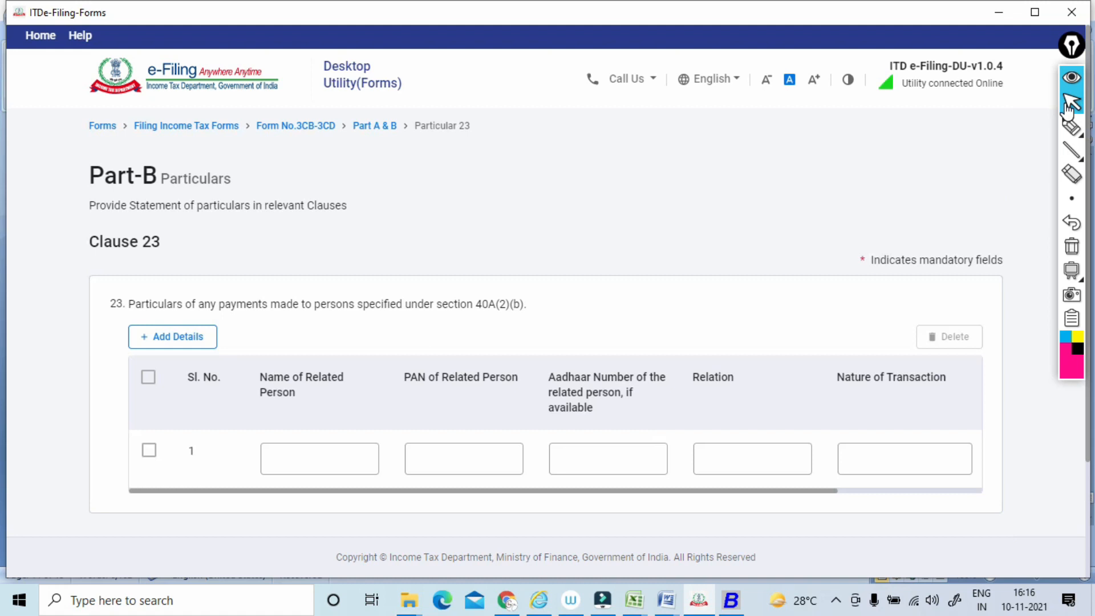
Underline Clause 23's wording about payments to specified persons and attach a small boxed handwritten note above it.
click(1070, 127)
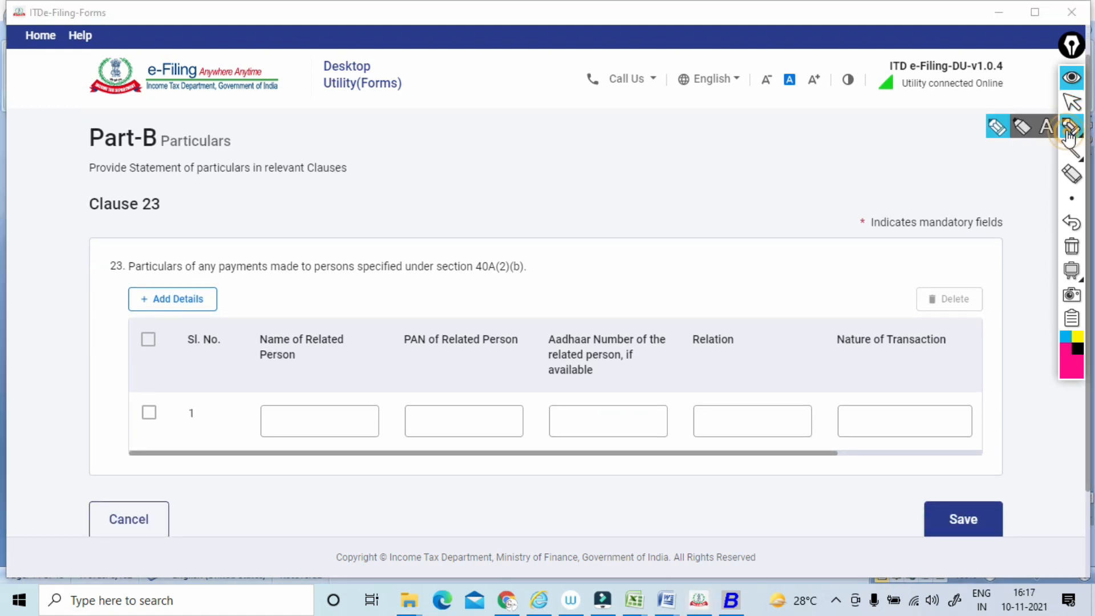
drag(131, 281, 419, 279)
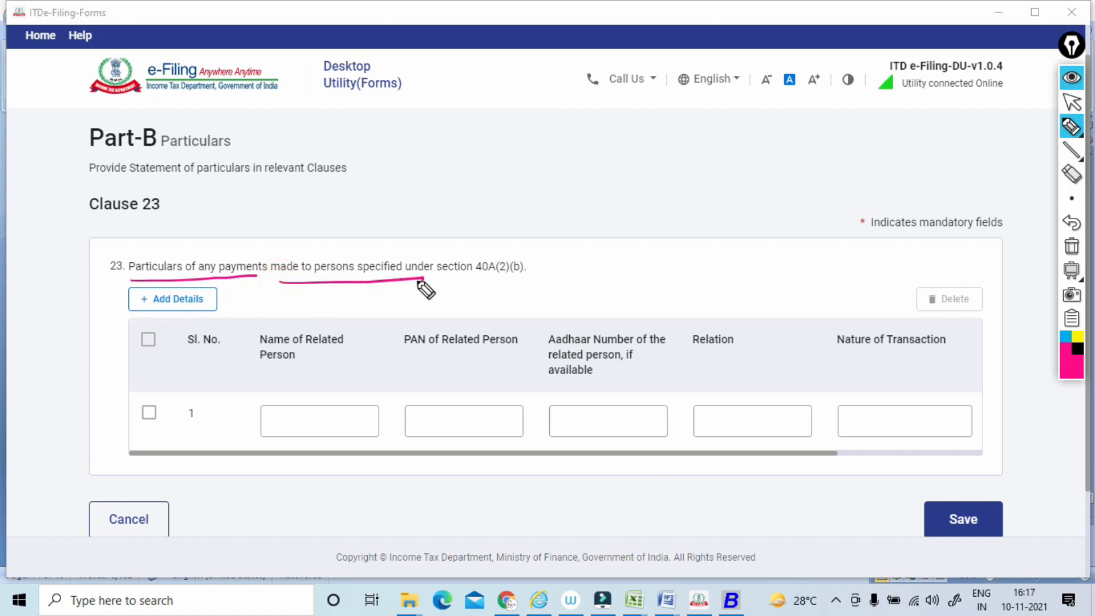
drag(386, 245, 442, 201)
mouse_move(407, 194)
mouse_down()
mouse_move(417, 217)
mouse_move(456, 197)
mouse_move(429, 219)
mouse_up()
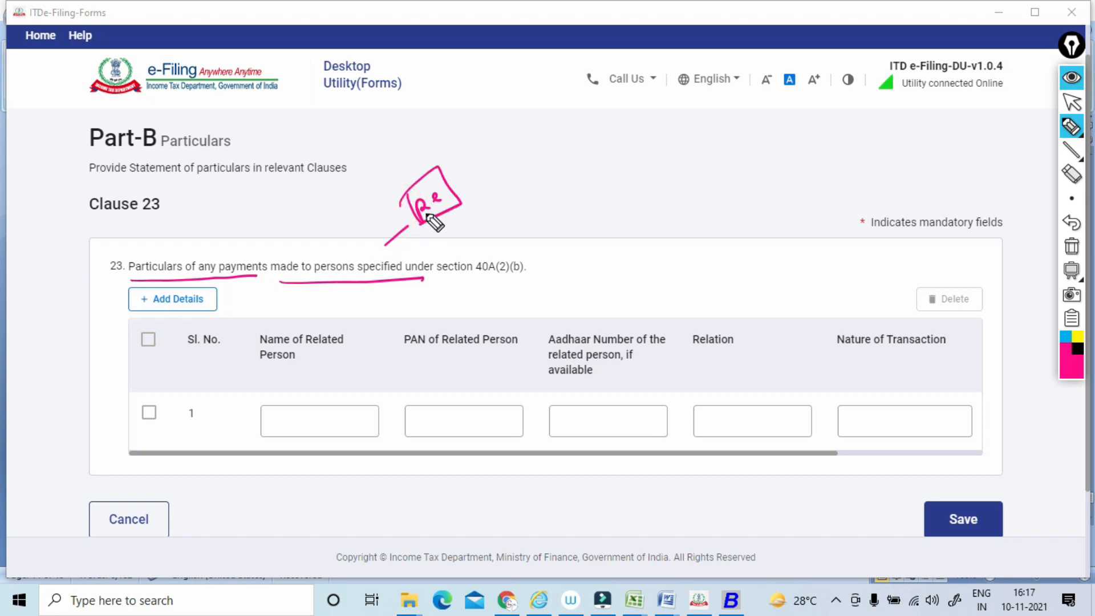
Loop around Clause 23's related person name, PAN, Aadhaar, relation and nature of transaction fields.
drag(379, 379, 371, 376)
mouse_move(393, 410)
mouse_down()
mouse_move(436, 475)
mouse_move(512, 372)
mouse_up()
drag(665, 390, 624, 387)
drag(659, 440, 777, 394)
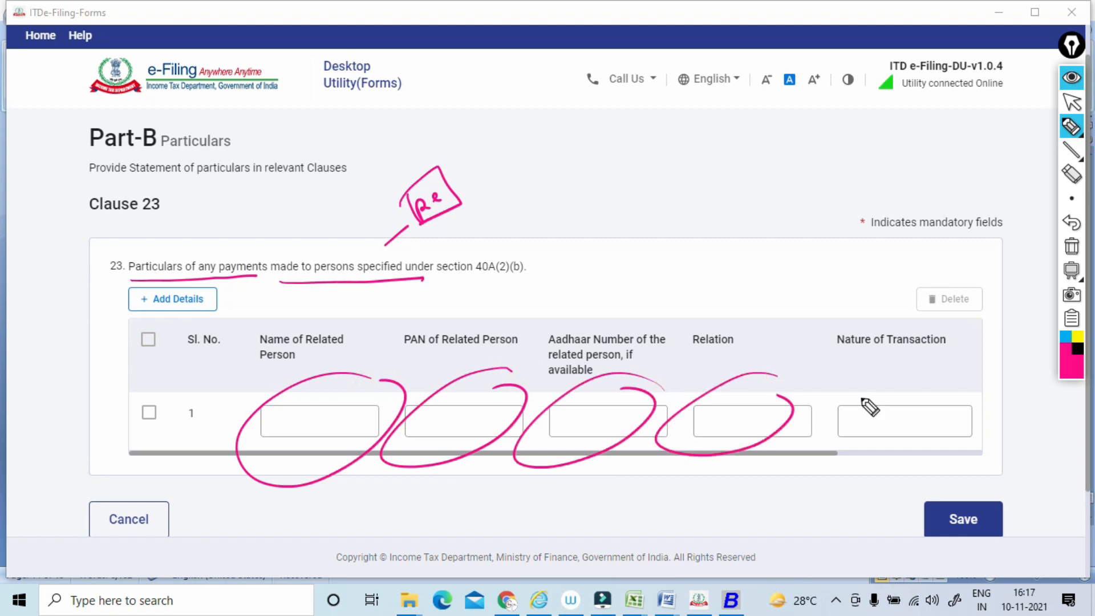
drag(921, 383, 901, 393)
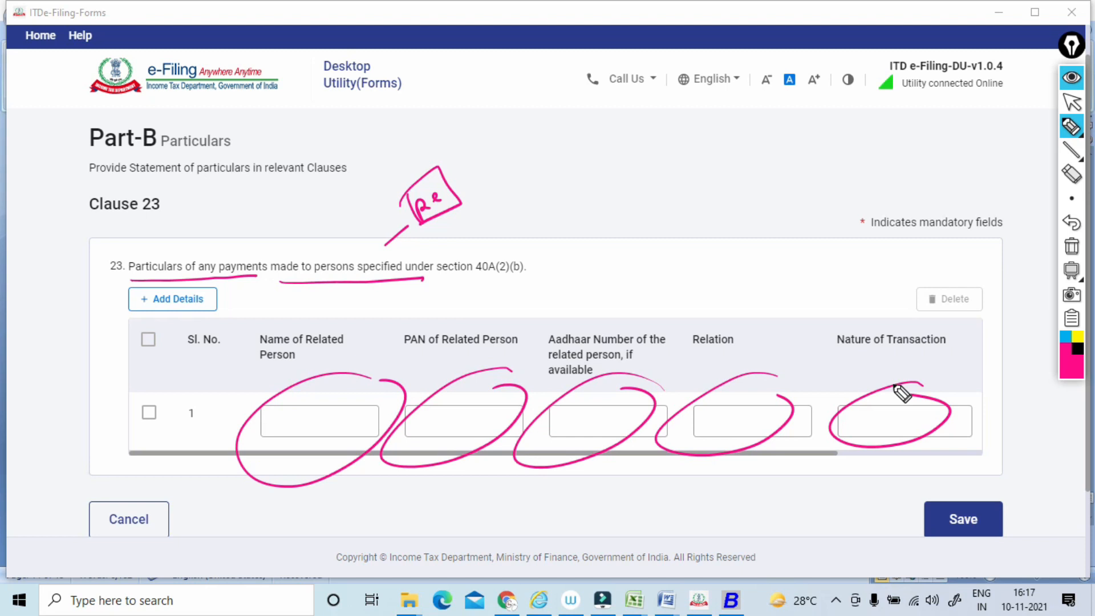
Add pointer strokes toward Clause 23's related-person fields, write linked boxed notes above the clause, and frame the whole entry row.
mouse_move(380, 393)
mouse_down()
mouse_move(463, 333)
mouse_move(960, 274)
mouse_up()
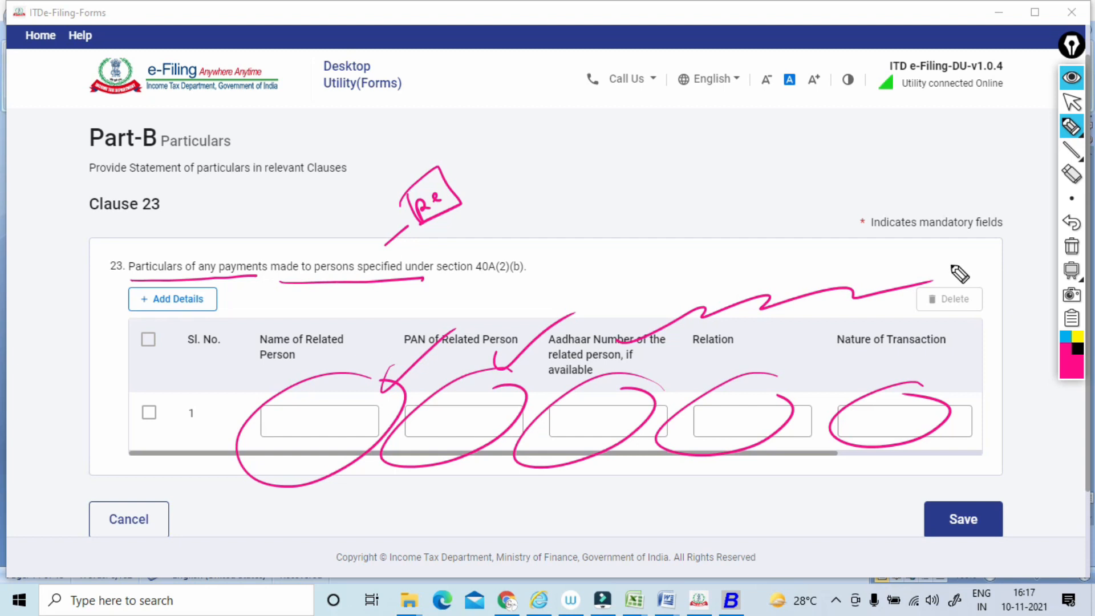
drag(517, 286, 473, 314)
mouse_move(554, 231)
mouse_down()
mouse_move(542, 205)
mouse_move(553, 223)
mouse_move(570, 200)
mouse_move(543, 233)
mouse_up()
mouse_move(518, 208)
mouse_down()
mouse_move(567, 162)
mouse_move(551, 234)
mouse_up()
mouse_move(593, 189)
mouse_down()
mouse_move(655, 164)
mouse_move(655, 151)
mouse_move(665, 176)
mouse_up()
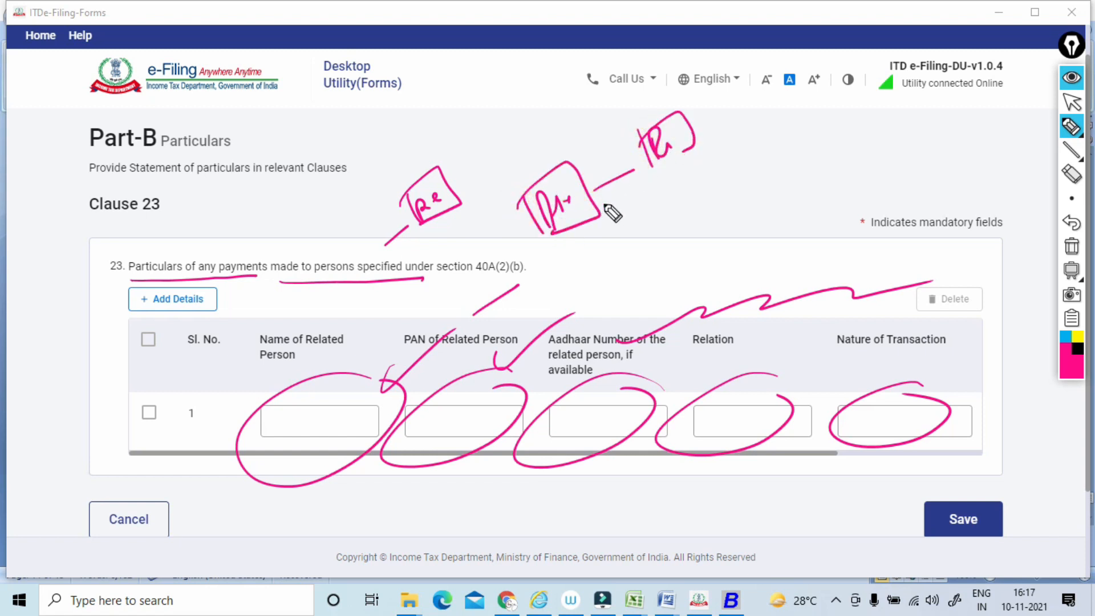
mouse_move(596, 204)
mouse_down()
mouse_move(497, 312)
mouse_move(534, 295)
mouse_up()
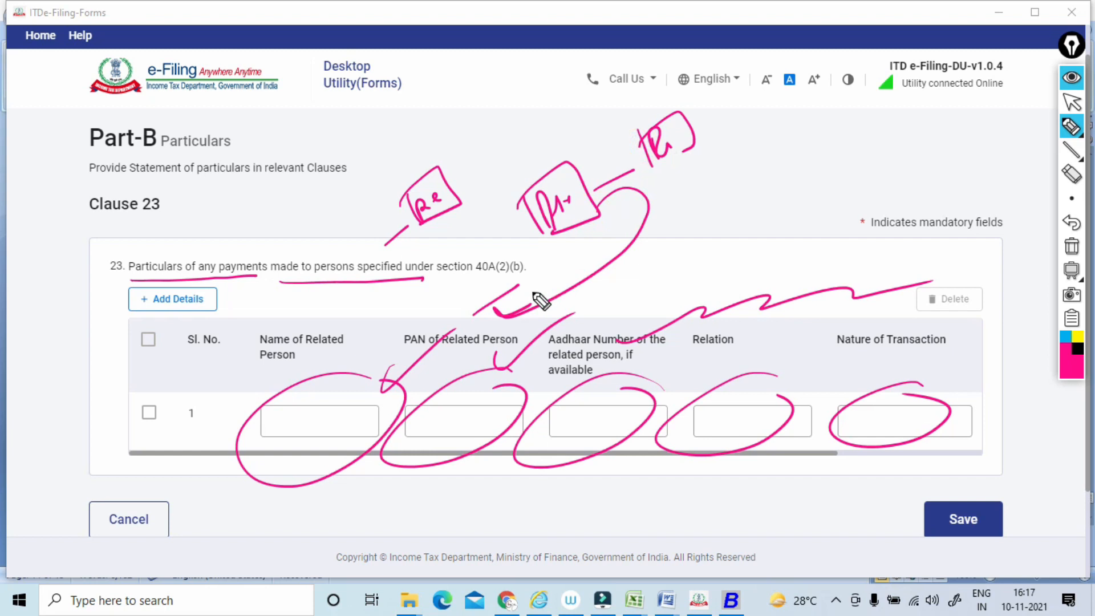
mouse_move(240, 462)
mouse_down()
mouse_move(244, 378)
mouse_move(973, 460)
mouse_move(337, 516)
mouse_up()
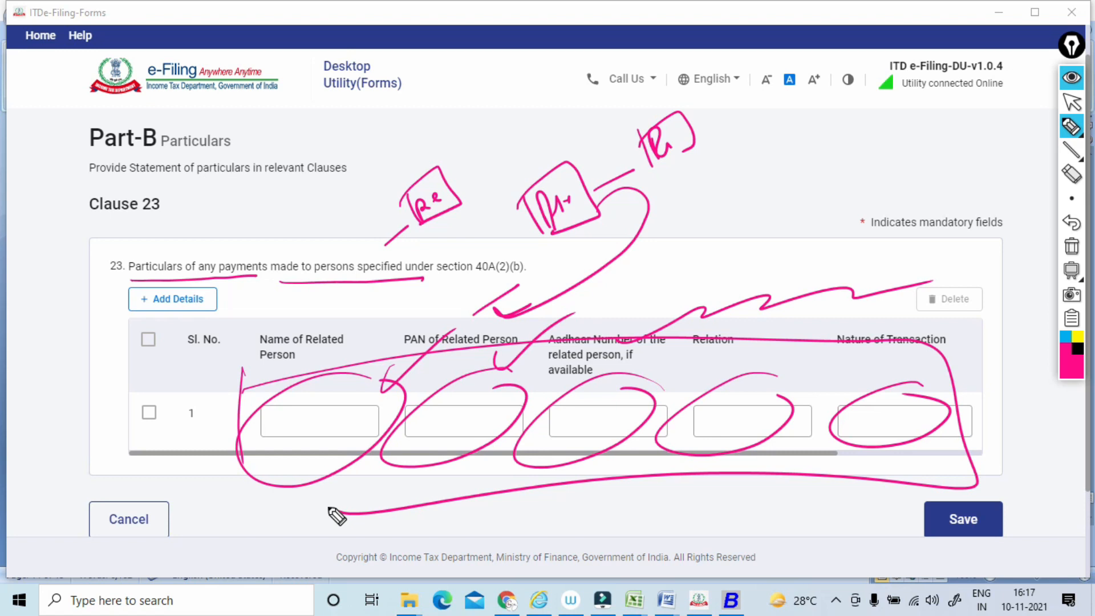
Loop around section 40A(2)(b) in Clause 23's wording and write linked circled notes beside it, including 200.
mouse_move(481, 251)
mouse_down()
mouse_move(500, 244)
mouse_move(492, 242)
mouse_move(505, 285)
mouse_move(459, 288)
mouse_up()
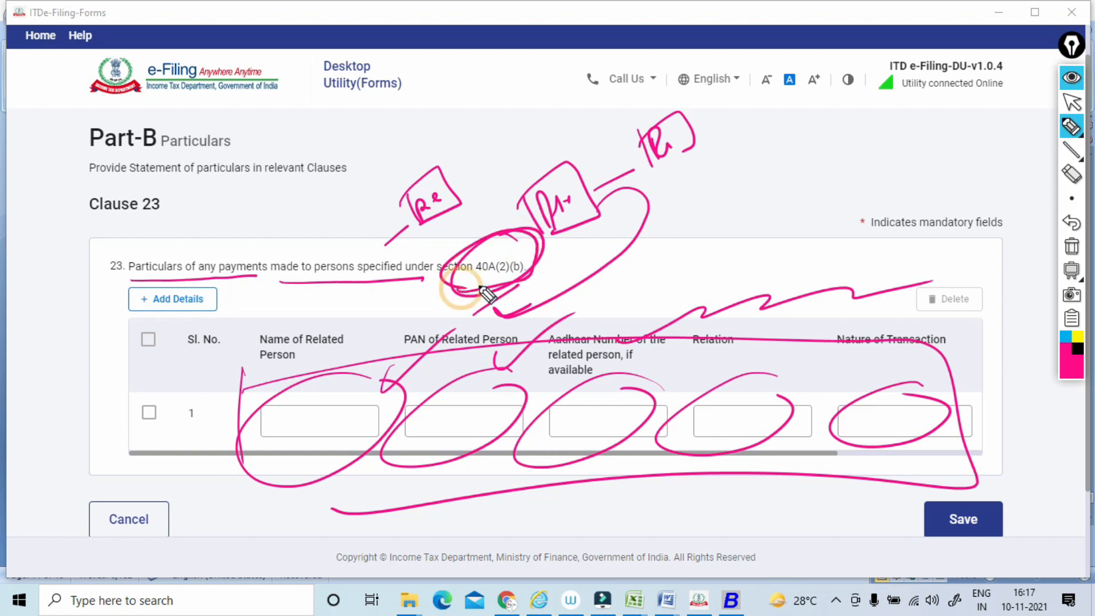
mouse_move(342, 283)
mouse_down()
mouse_move(509, 274)
mouse_move(624, 242)
mouse_up()
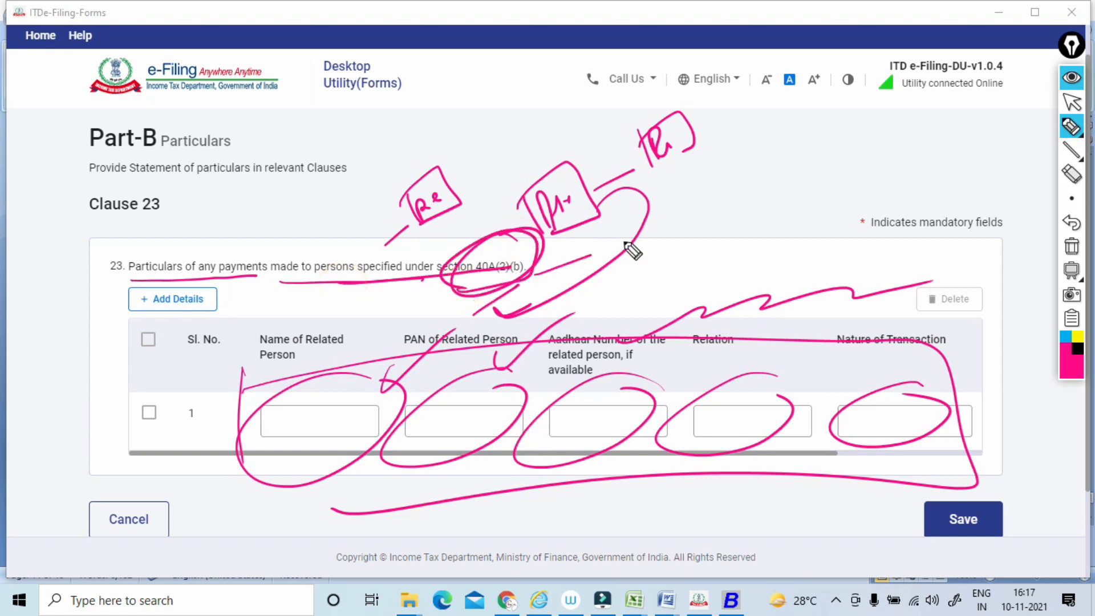
mouse_move(663, 200)
mouse_down()
mouse_move(671, 227)
mouse_move(689, 180)
mouse_up()
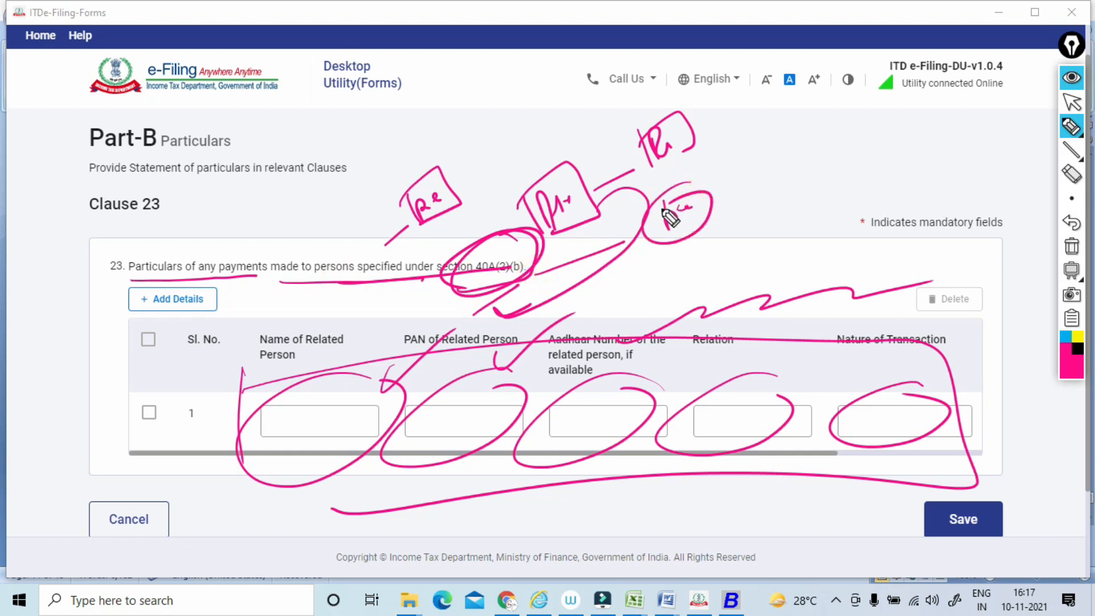
mouse_move(743, 206)
mouse_down()
mouse_move(752, 215)
mouse_move(735, 206)
mouse_up()
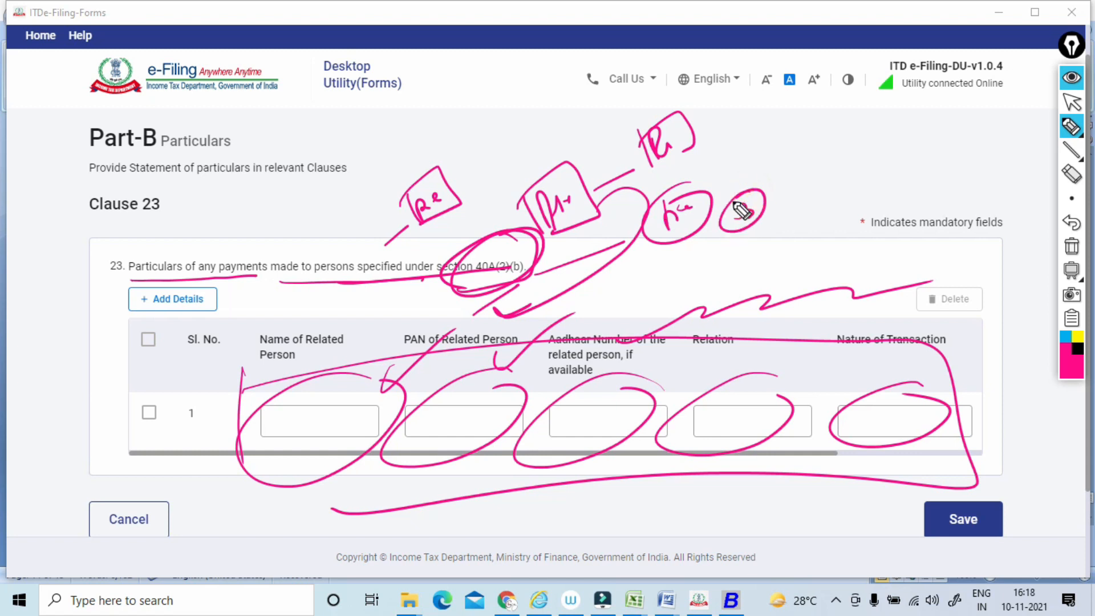
mouse_move(647, 307)
mouse_down()
mouse_move(710, 278)
mouse_move(727, 249)
mouse_up()
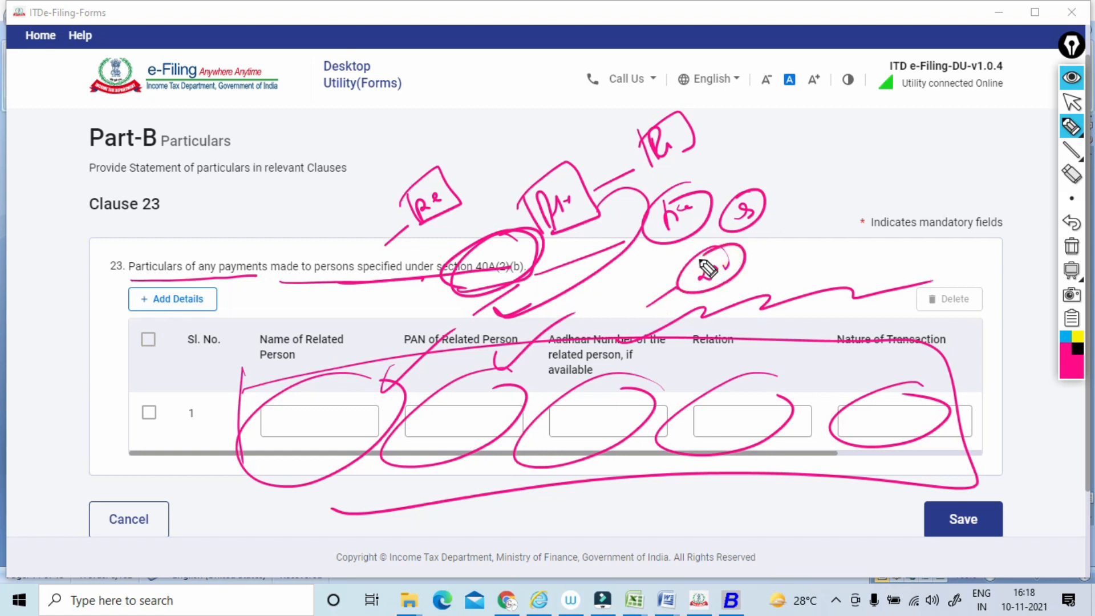
mouse_move(655, 266)
mouse_down()
mouse_move(616, 294)
mouse_move(662, 277)
mouse_up()
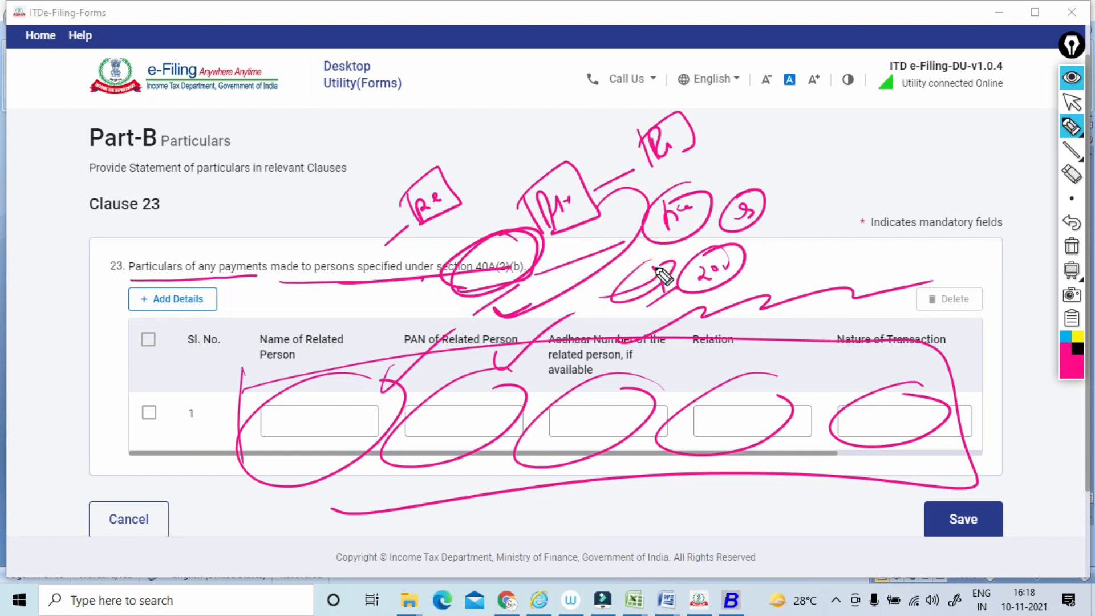
Mark and re-loop Clause 23's five entry fields from related person name to nature of transaction, and clear all annotations.
drag(313, 417, 393, 368)
drag(451, 395, 504, 369)
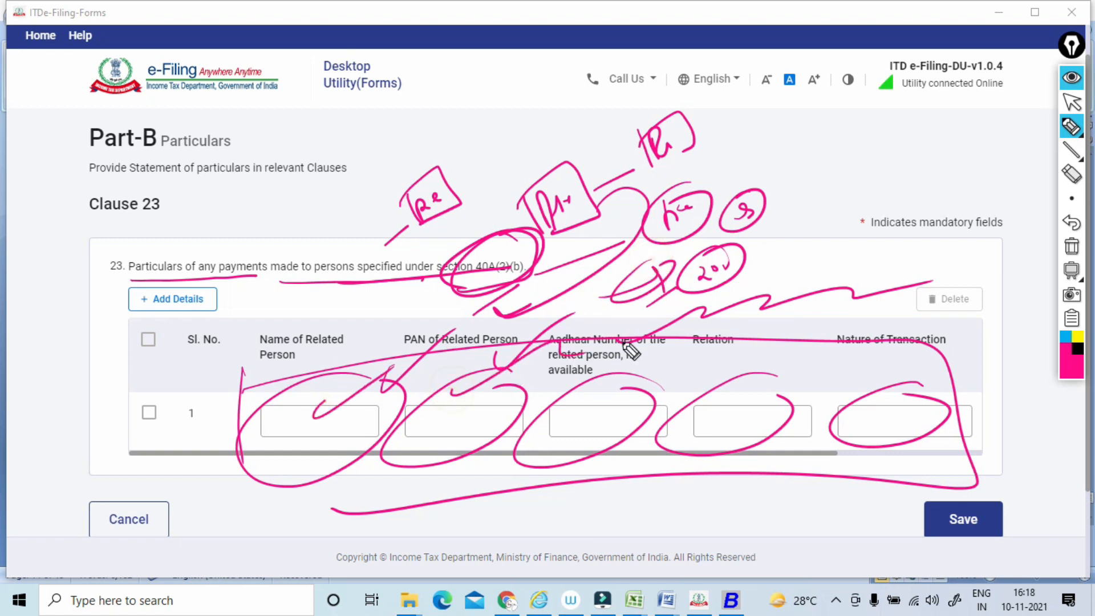
mouse_move(390, 366)
mouse_down()
mouse_move(254, 397)
mouse_move(312, 386)
mouse_up()
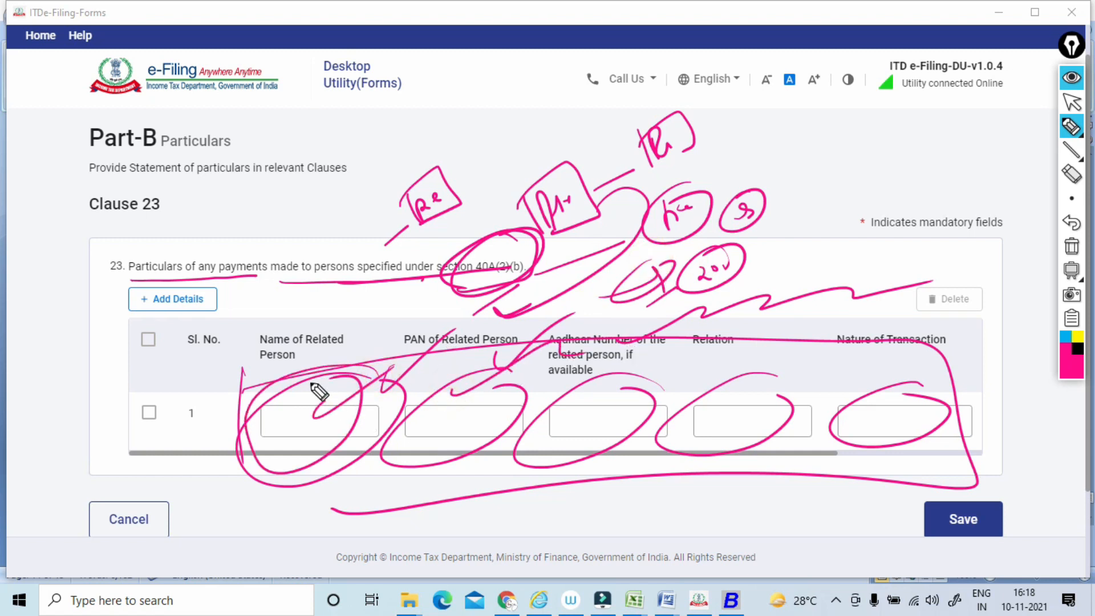
drag(516, 391, 459, 399)
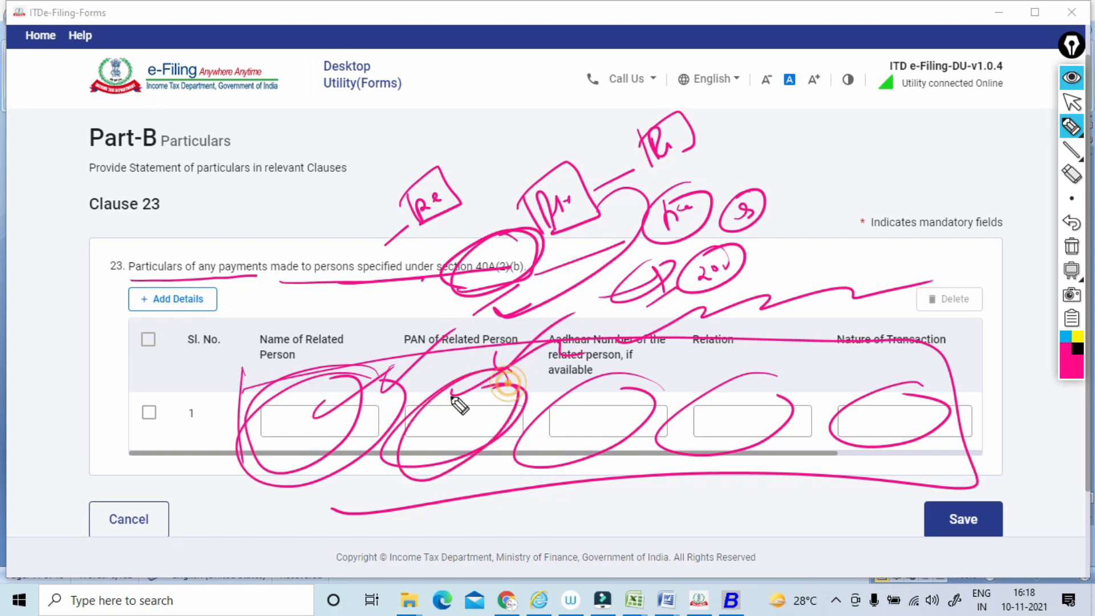
mouse_move(643, 406)
mouse_down()
mouse_move(533, 480)
mouse_move(562, 415)
mouse_up()
mouse_move(808, 424)
mouse_down()
mouse_move(687, 491)
mouse_move(716, 377)
mouse_up()
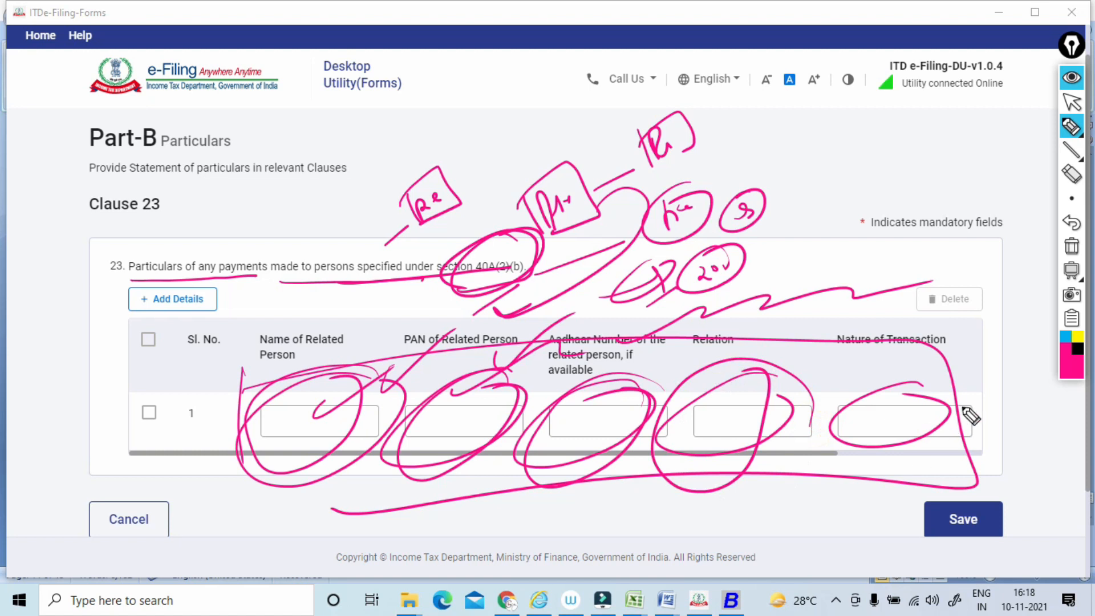
drag(965, 415, 887, 403)
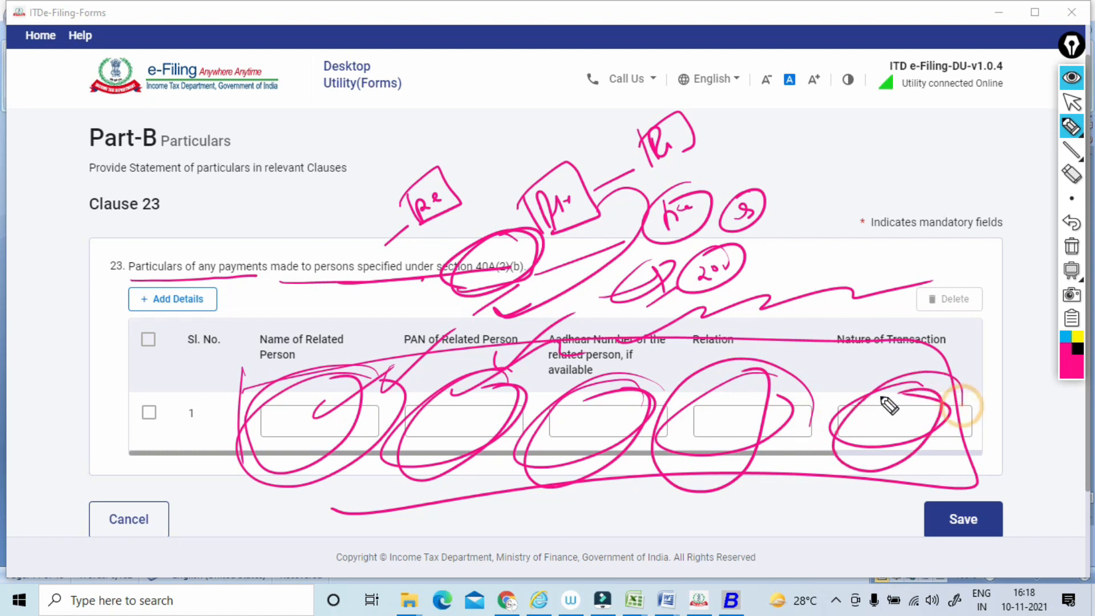
click(1071, 246)
click(1071, 103)
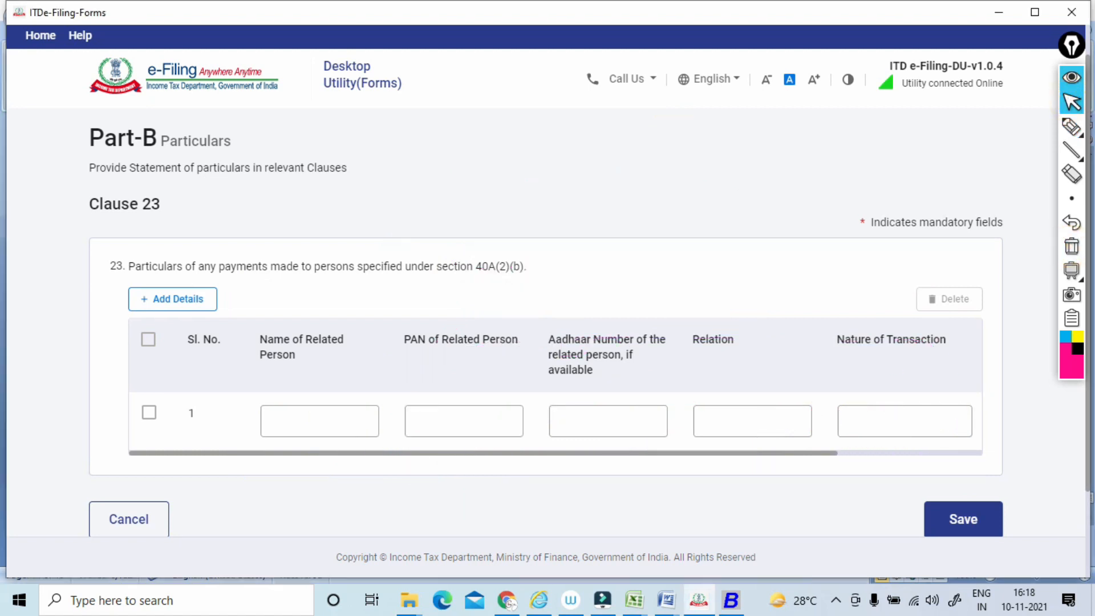
Open Clause 24, underline its wording on deemed profits and gains, and loop around its listed sections.
scroll(555, 399, right, 3)
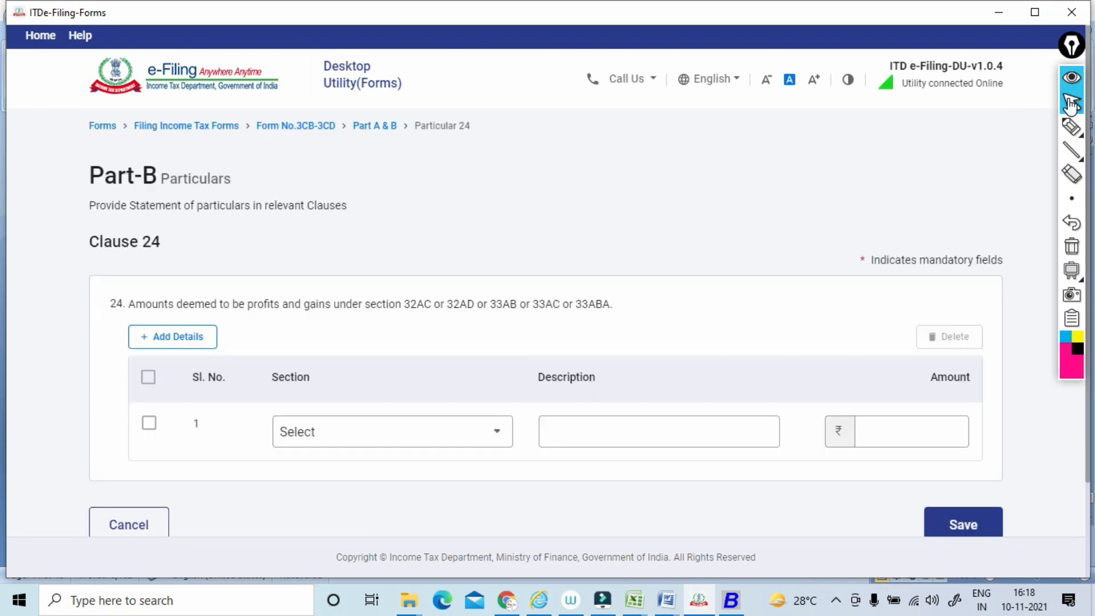
scroll(1069, 105, down, 1)
click(1065, 136)
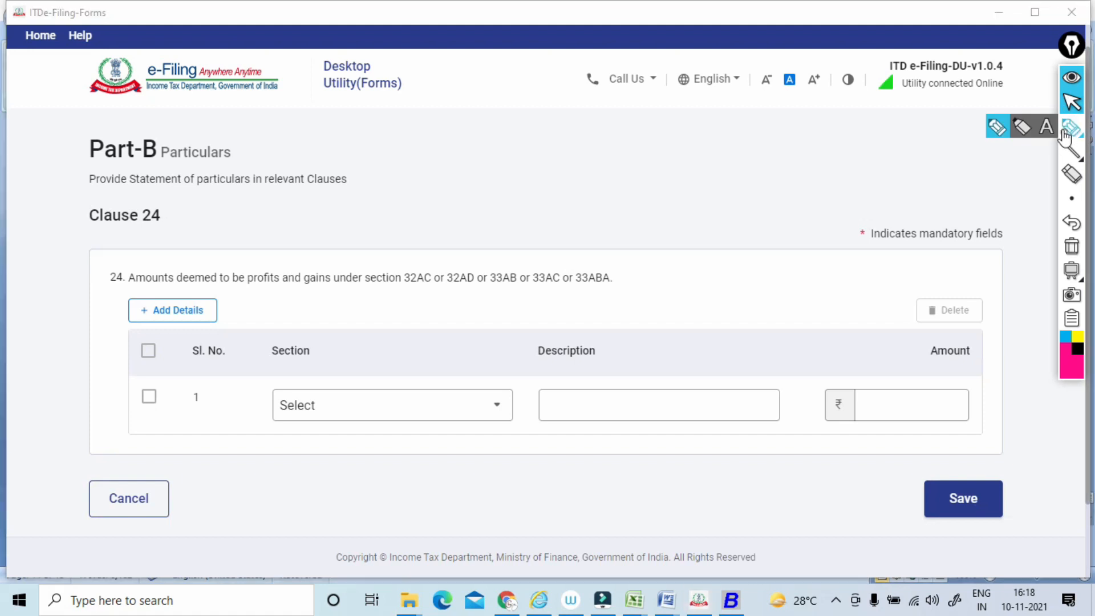
drag(126, 290, 350, 281)
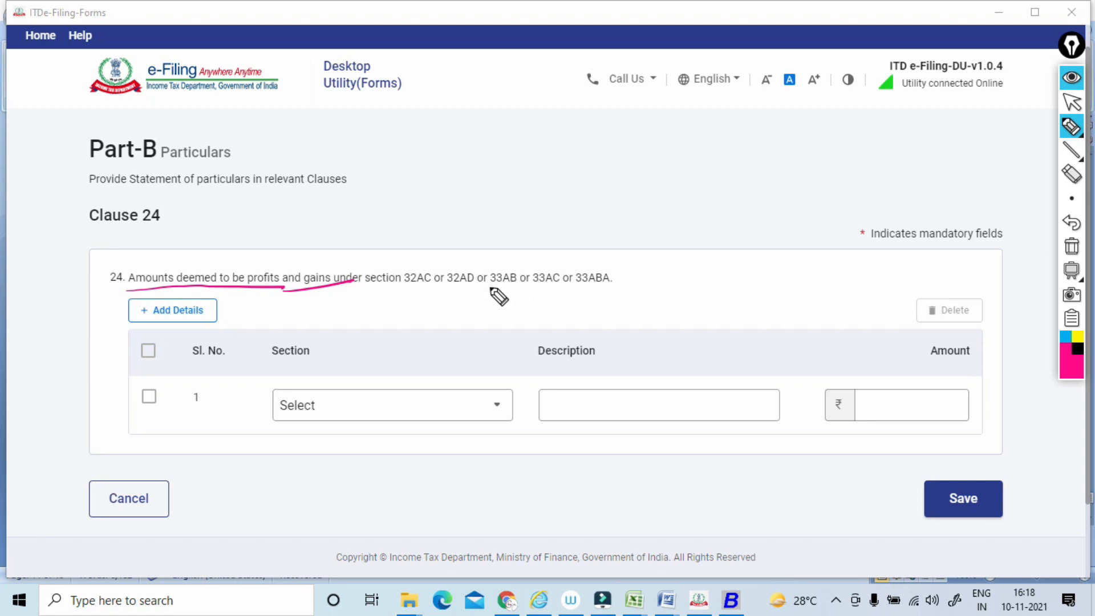
mouse_move(468, 293)
mouse_down()
mouse_move(427, 249)
mouse_move(460, 291)
mouse_up()
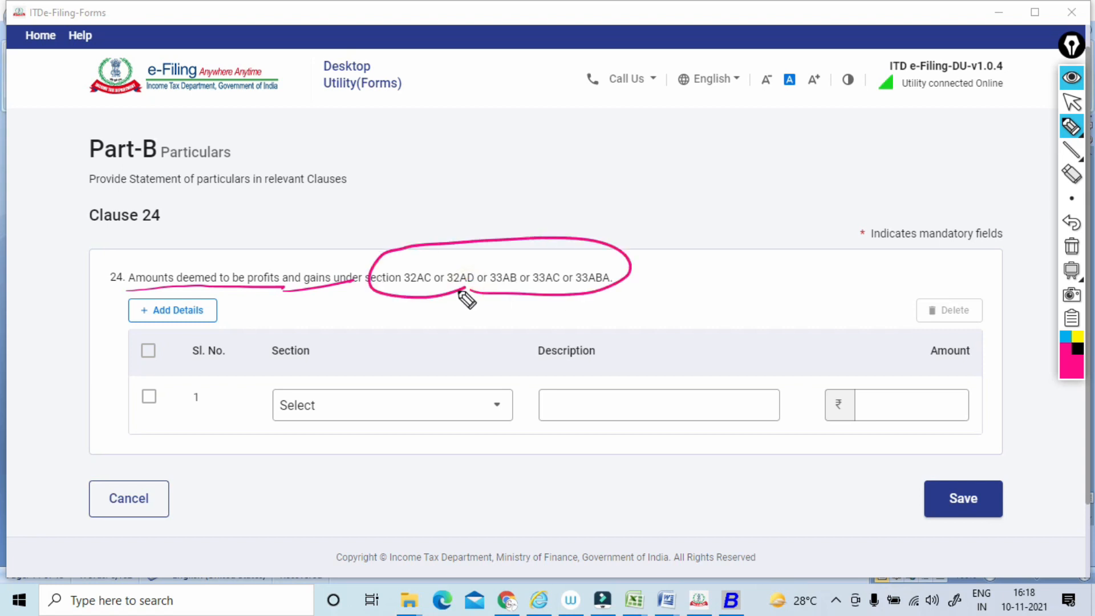
Handwrite linked circled notes about exemption and conditions above Clause 24's sections, with a curved arrow and a circled income note below.
drag(519, 233, 582, 199)
mouse_move(584, 183)
mouse_down()
mouse_move(591, 188)
mouse_move(552, 186)
mouse_up()
drag(581, 240, 613, 223)
drag(646, 187, 640, 209)
mouse_move(655, 194)
mouse_down()
mouse_move(704, 176)
mouse_move(713, 157)
mouse_up()
mouse_move(718, 138)
mouse_down()
mouse_move(718, 186)
mouse_move(739, 257)
mouse_up()
drag(593, 153, 587, 149)
drag(723, 227, 734, 263)
mouse_move(739, 258)
mouse_down()
mouse_move(692, 310)
mouse_move(630, 323)
mouse_up()
mouse_move(481, 332)
mouse_down()
mouse_move(484, 345)
mouse_move(504, 341)
mouse_move(546, 312)
mouse_up()
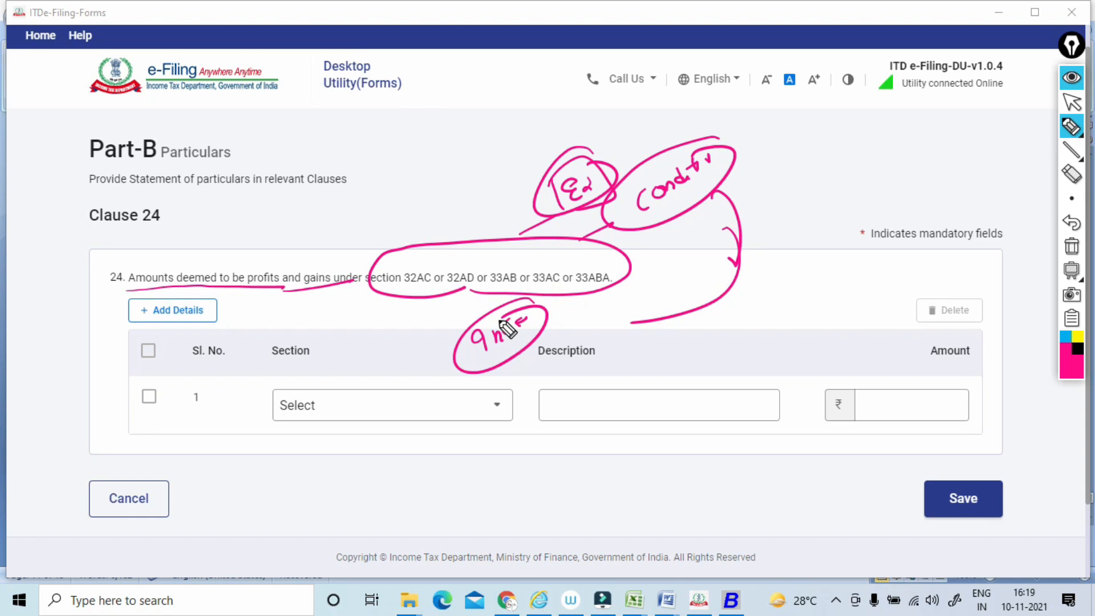
Loop around sections 33AB and 33AC, link them to a small boxed note, and clear all annotations.
mouse_move(493, 297)
mouse_down()
mouse_move(485, 289)
mouse_move(626, 359)
mouse_move(634, 333)
mouse_move(631, 364)
mouse_up()
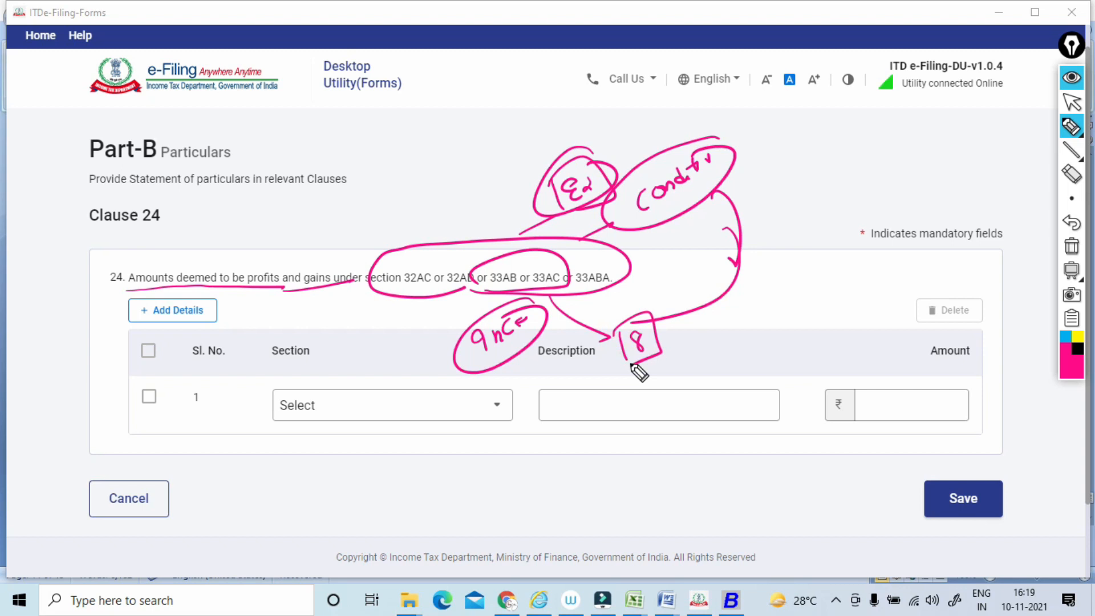
mouse_move(556, 191)
mouse_down()
mouse_move(606, 171)
mouse_move(559, 196)
mouse_up()
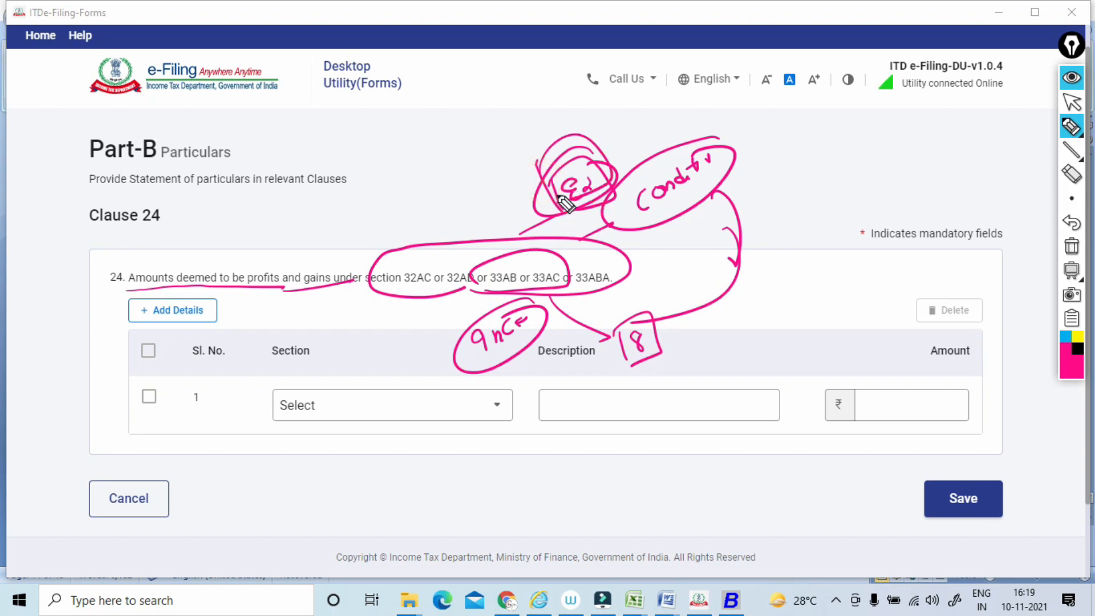
click(1071, 245)
click(1071, 103)
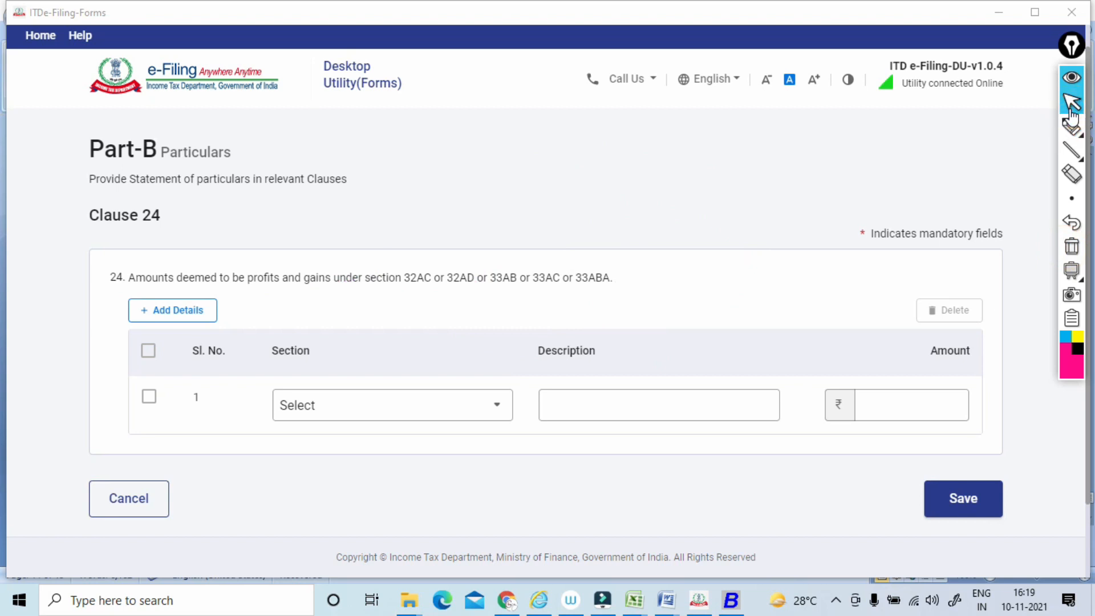
Highlight sections 32AC and 32AD with a freehand loop, underline section 33AB separately, and clear each marking.
click(1071, 126)
mouse_move(408, 293)
mouse_down()
mouse_move(495, 279)
mouse_move(405, 256)
mouse_move(427, 312)
mouse_up()
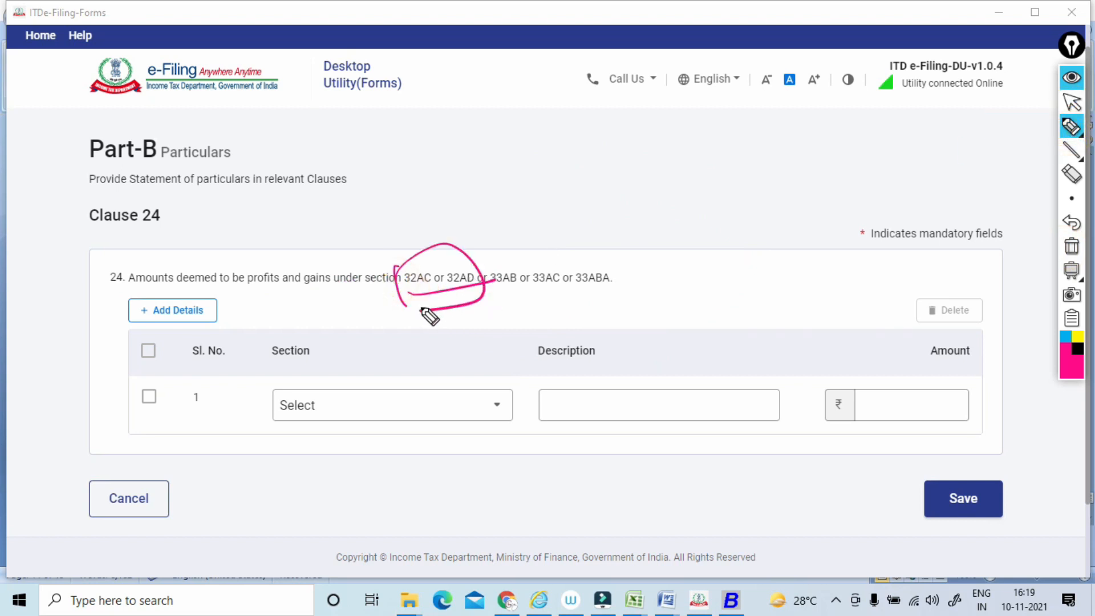
click(1071, 247)
click(1071, 104)
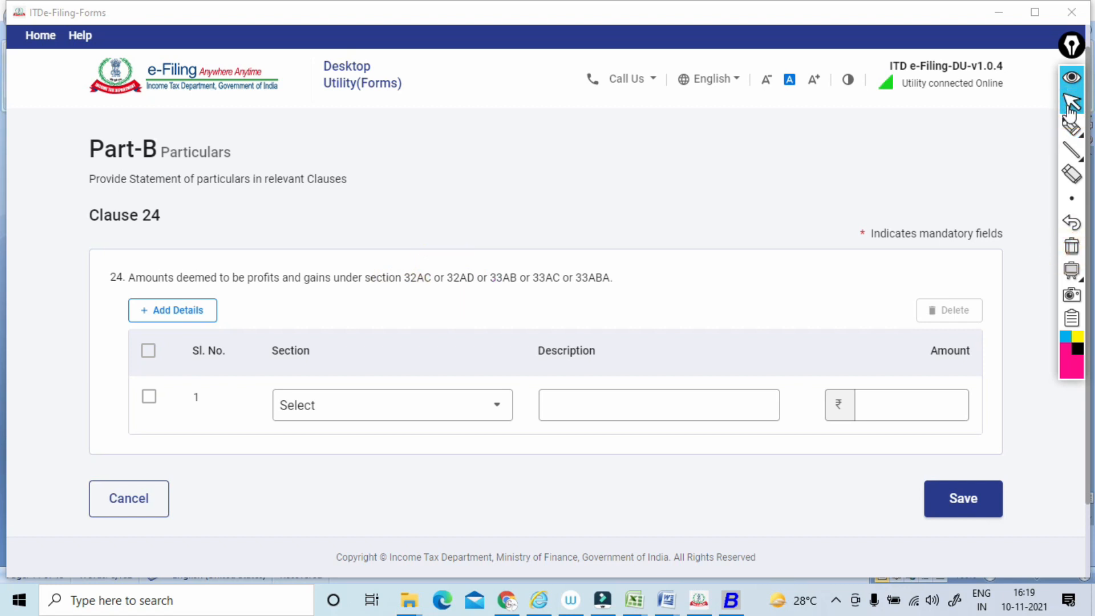
click(1071, 126)
drag(480, 291, 516, 284)
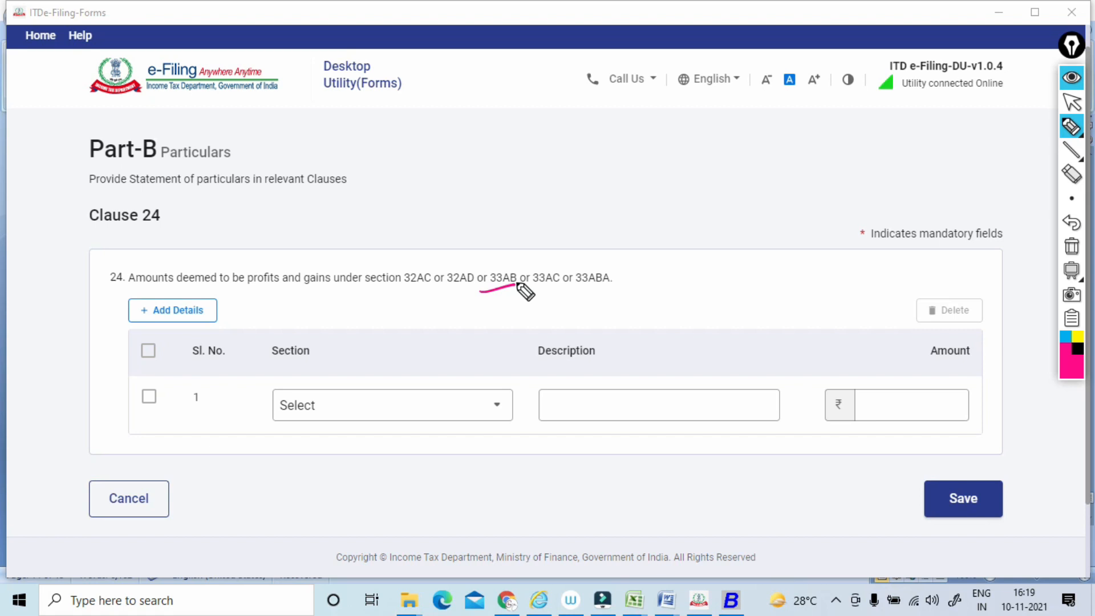
click(1071, 246)
click(1070, 103)
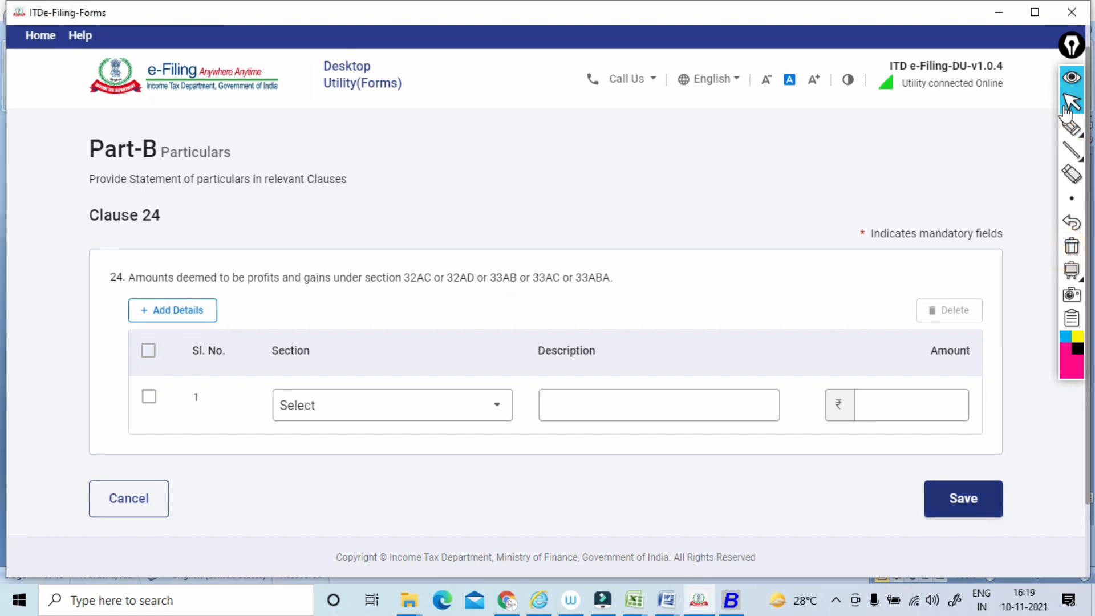
Open Clause 25, underline its wording about profit chargeable to tax, and write (41) above it.
key(alt+Left)
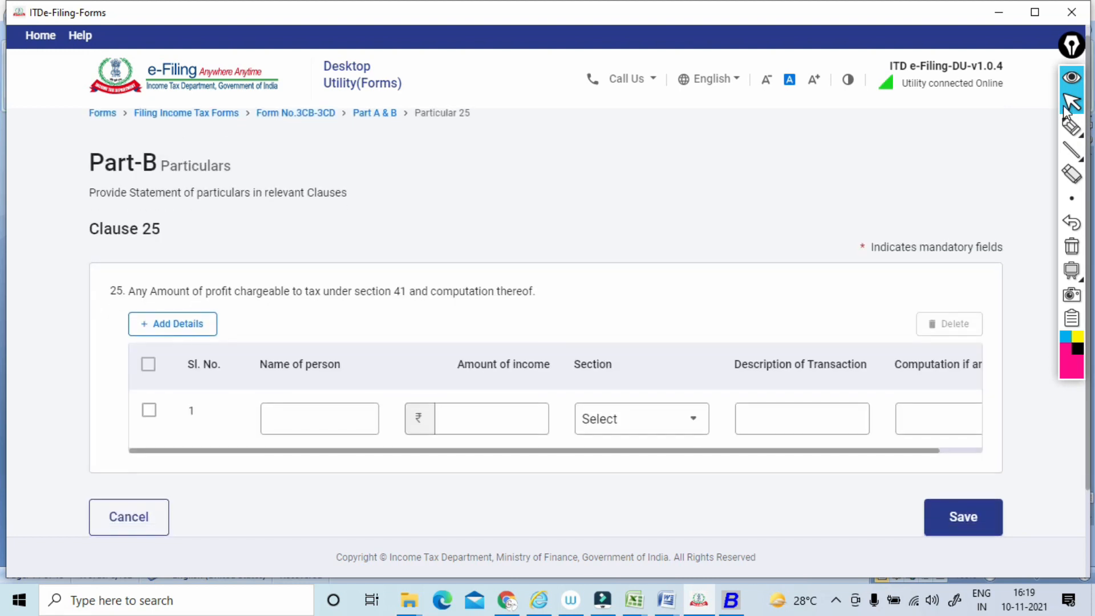
click(1071, 126)
drag(182, 302, 362, 295)
click(378, 239)
mouse_move(399, 238)
mouse_down()
mouse_move(420, 244)
mouse_move(413, 238)
mouse_up()
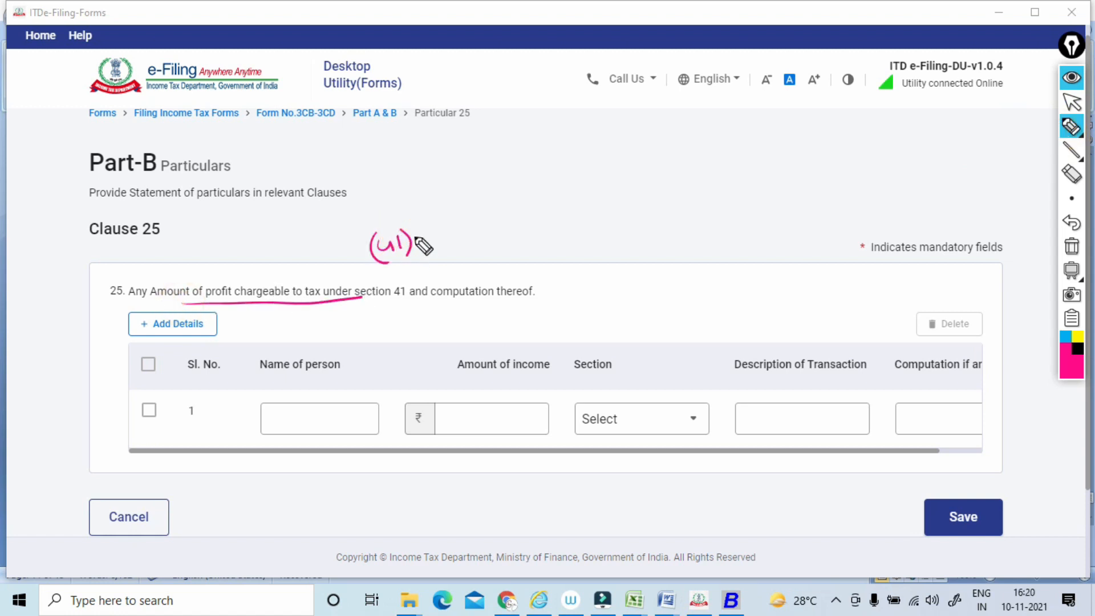
Extend the (41) note with a linked (1) and boxed notes, and draw an arrow from a circled note to the person's name field.
drag(410, 231, 444, 183)
mouse_move(459, 161)
mouse_down()
mouse_move(456, 179)
mouse_move(518, 129)
mouse_move(492, 151)
mouse_up()
mouse_move(483, 126)
mouse_down()
mouse_move(515, 136)
mouse_move(556, 109)
mouse_up()
mouse_move(562, 92)
mouse_down()
mouse_move(559, 112)
mouse_move(585, 95)
mouse_up()
drag(593, 73, 593, 95)
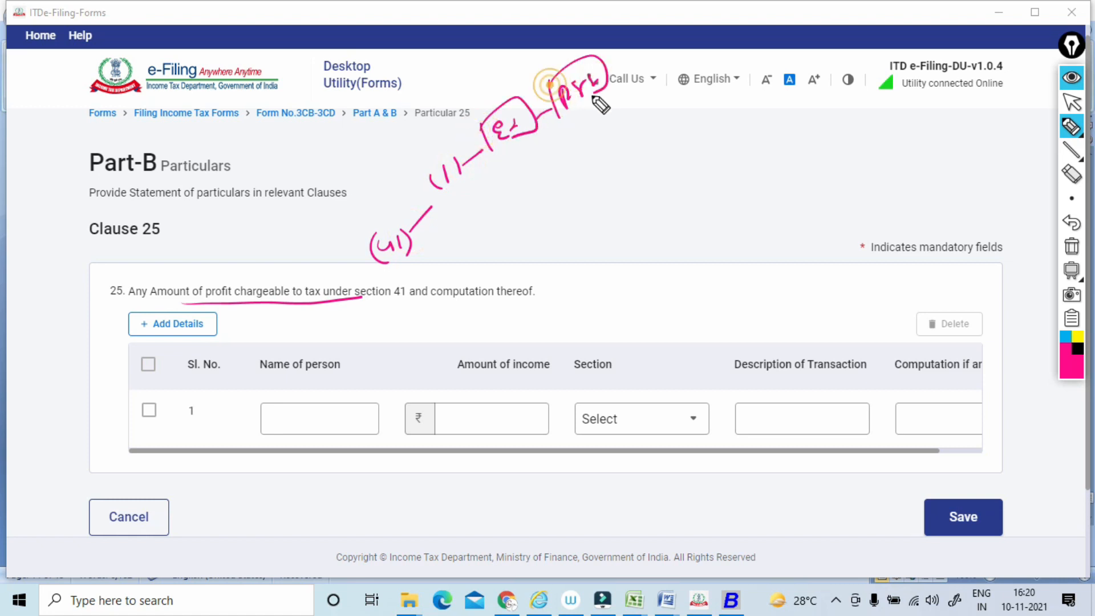
drag(533, 135, 576, 181)
mouse_move(477, 203)
mouse_down()
mouse_move(483, 227)
mouse_move(519, 191)
mouse_move(530, 196)
mouse_move(371, 378)
mouse_up()
Write a circled 41(4) note above Clause 25, link it to a circled and a boxed note, and loop around it again.
mouse_move(593, 224)
mouse_down()
mouse_move(607, 235)
mouse_move(655, 213)
mouse_move(739, 144)
mouse_move(732, 189)
mouse_up()
drag(744, 128, 785, 140)
mouse_move(793, 121)
mouse_down()
mouse_move(792, 146)
mouse_move(822, 117)
mouse_move(798, 147)
mouse_move(767, 256)
mouse_move(741, 255)
mouse_up()
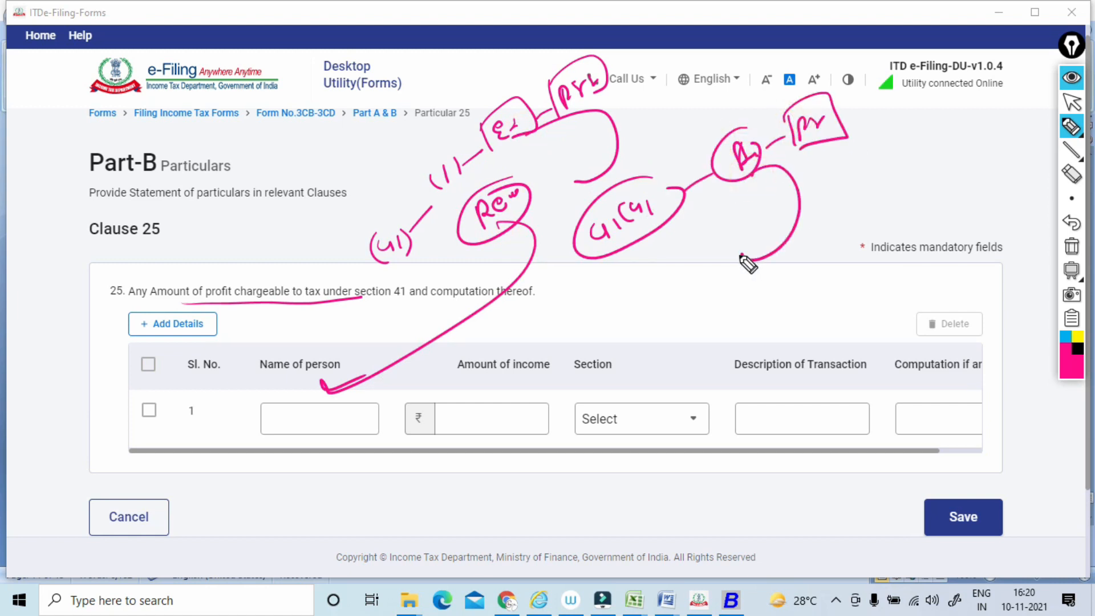
mouse_move(570, 231)
mouse_down()
mouse_move(586, 214)
mouse_move(603, 256)
mouse_up()
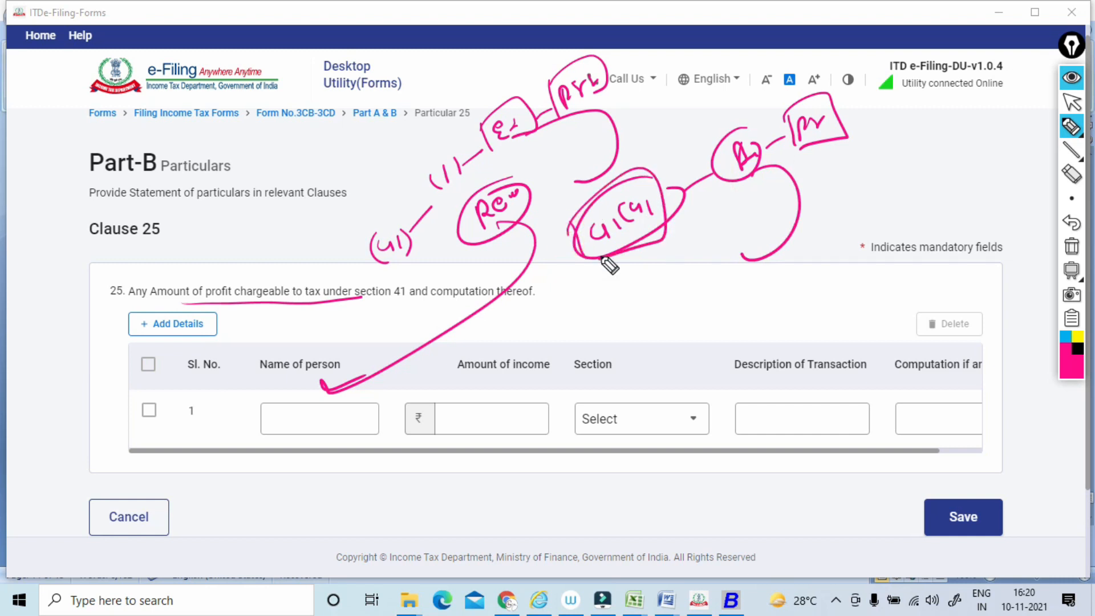
Clear all annotations on Clause 25 and return to the list of clause groups in Part A & B.
click(1079, 250)
click(1072, 105)
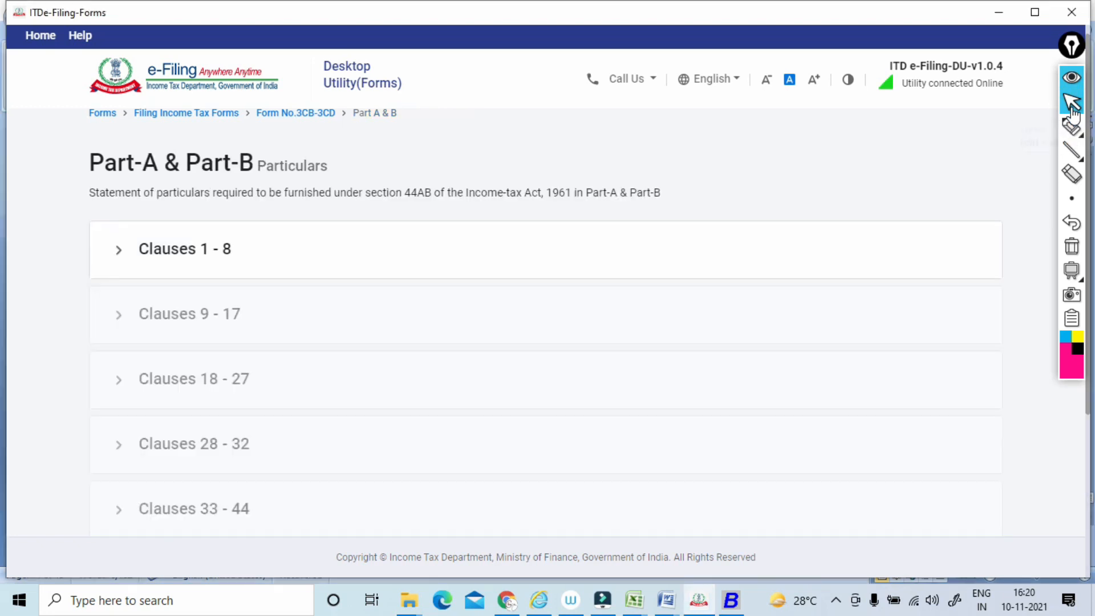
scroll(546, 297, down, 4)
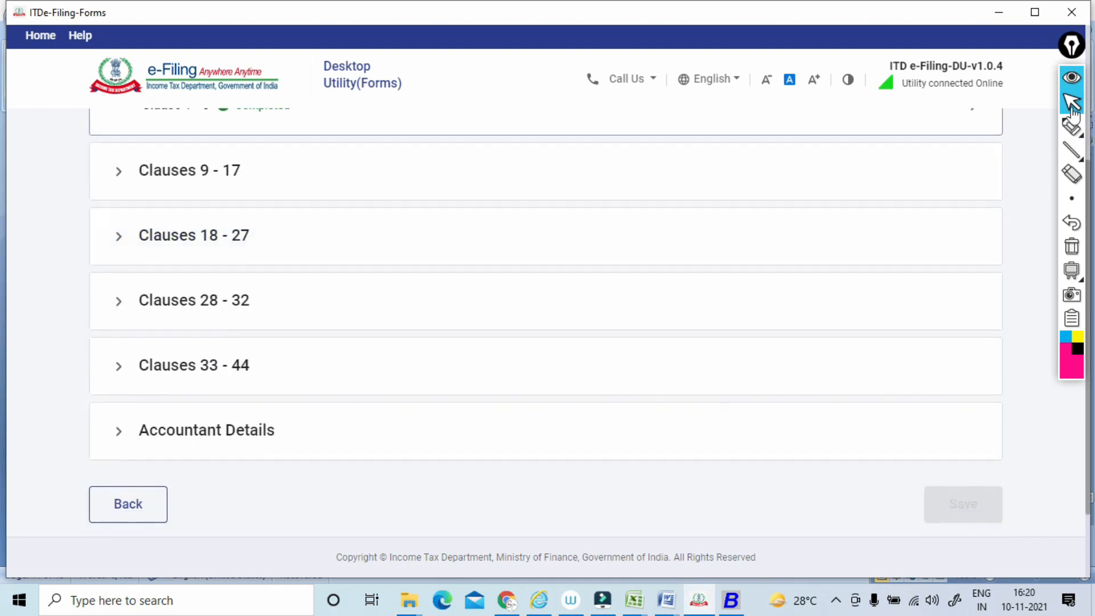
Open Clause 26 from the Clauses 18 - 27 group and underline its reference to sums in clauses (a) to (g) of section 43B.
click(194, 294)
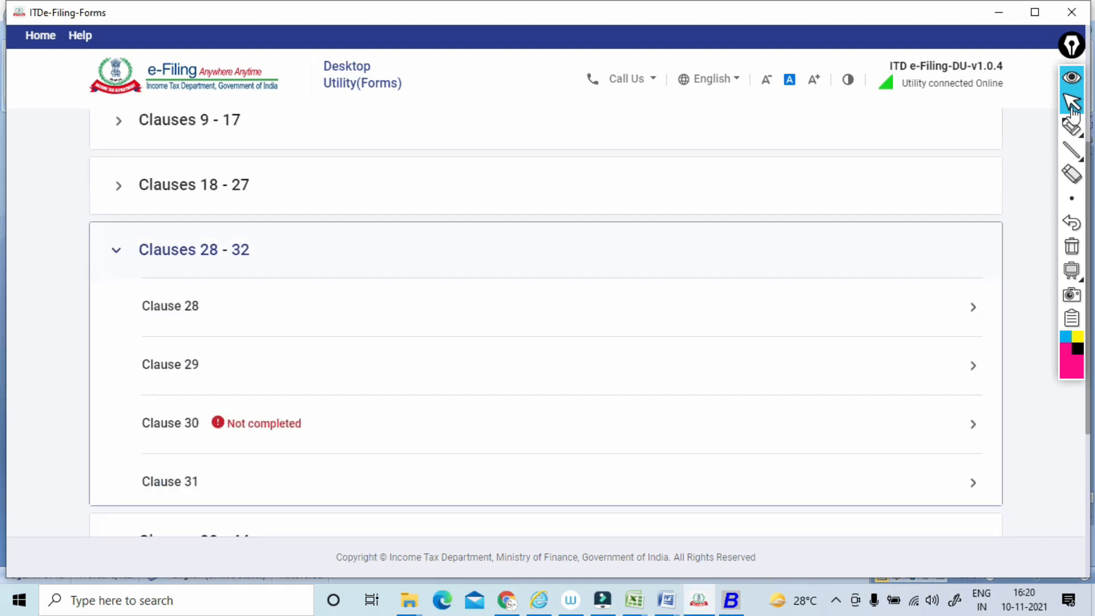
click(194, 172)
scroll(194, 172, down, 5)
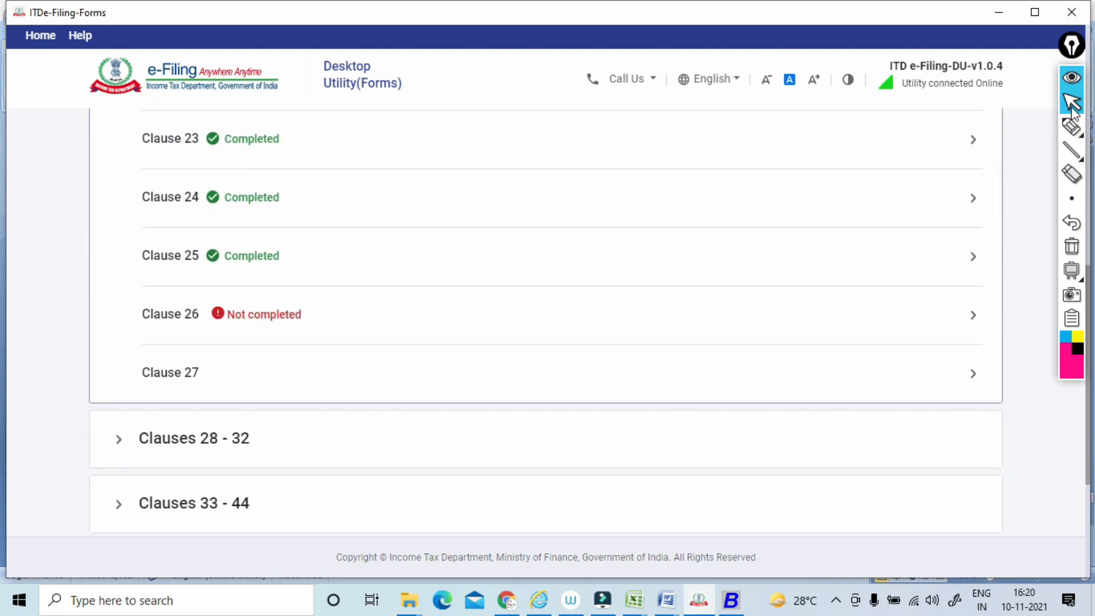
click(194, 439)
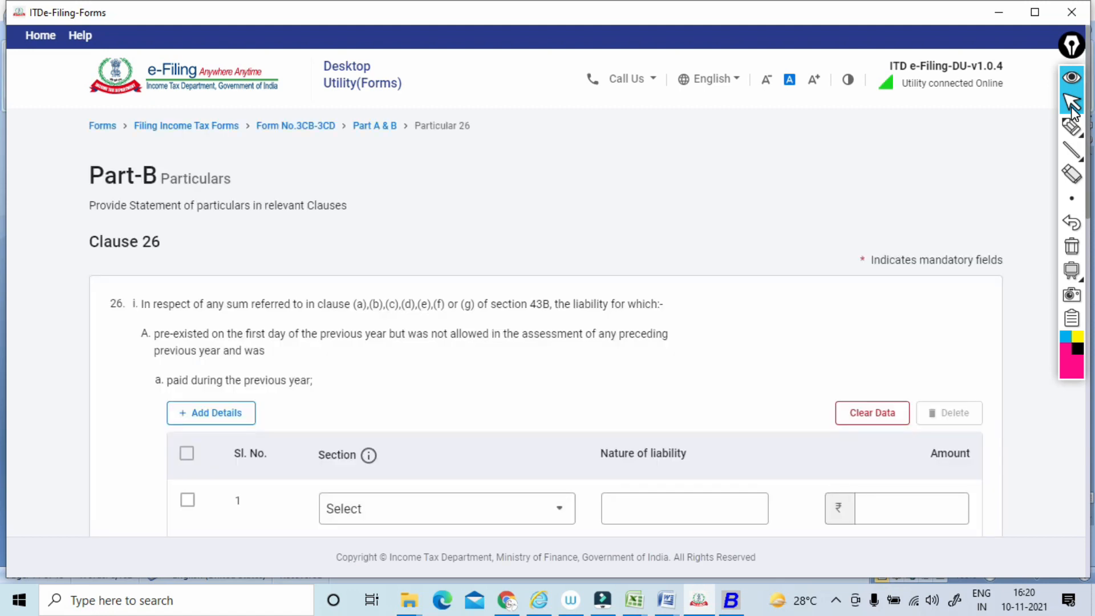
click(1071, 126)
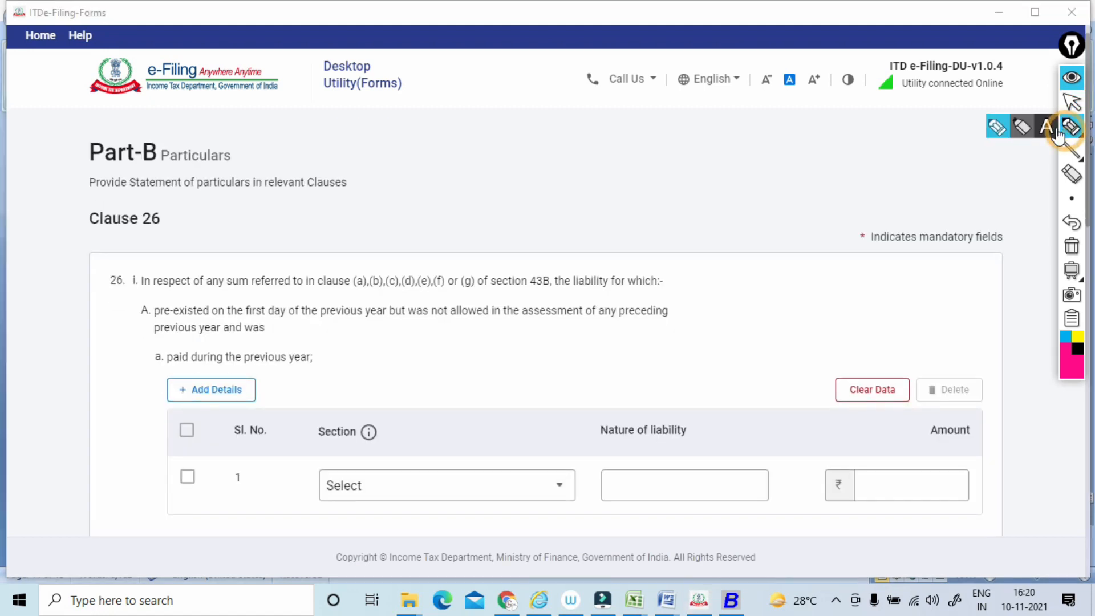
drag(141, 296, 431, 291)
drag(435, 292, 551, 292)
Write a circled 43B note above Clause 26, add circled and boxed notes beyond it, and draw a slanted stroke above the liability wording.
drag(439, 244, 472, 218)
mouse_move(477, 176)
mouse_down()
mouse_move(499, 181)
mouse_move(519, 162)
mouse_up()
drag(511, 141, 550, 148)
click(607, 118)
mouse_move(614, 119)
mouse_down()
mouse_move(607, 135)
mouse_move(665, 105)
mouse_move(673, 130)
mouse_up()
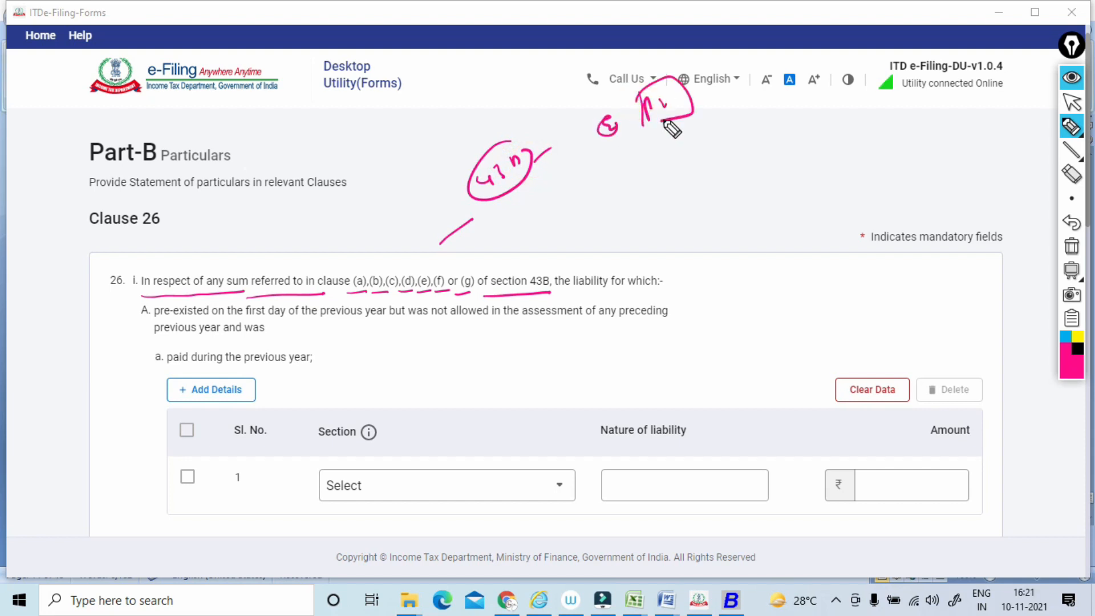
drag(548, 252, 616, 218)
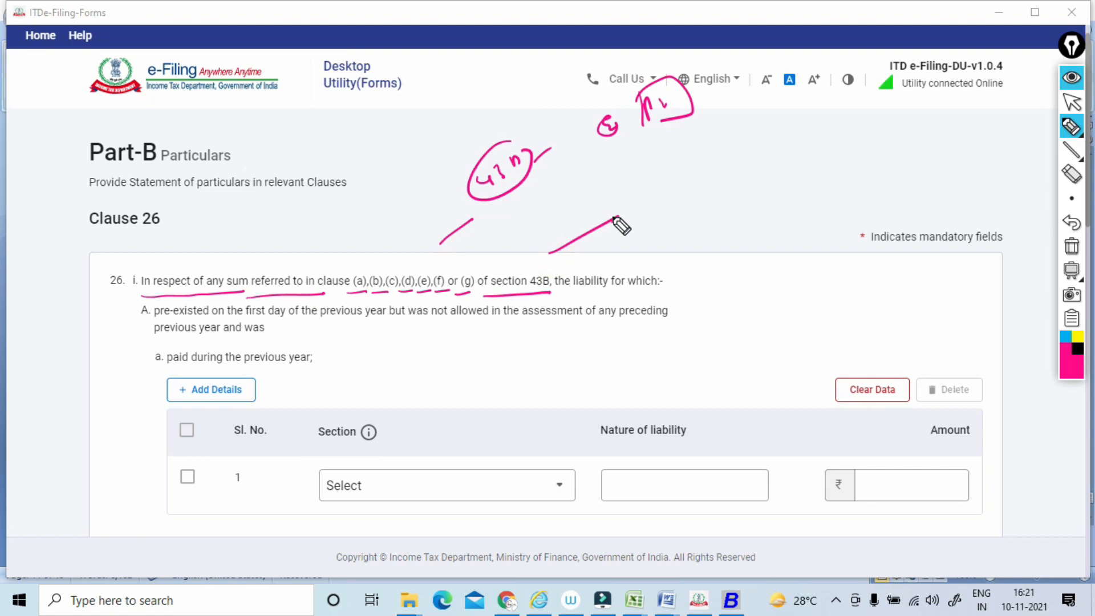
Underline item A on pre-existing liability and its paid sub-item a, draw a curve to the Section column, and clear the annotations.
drag(146, 323, 261, 318)
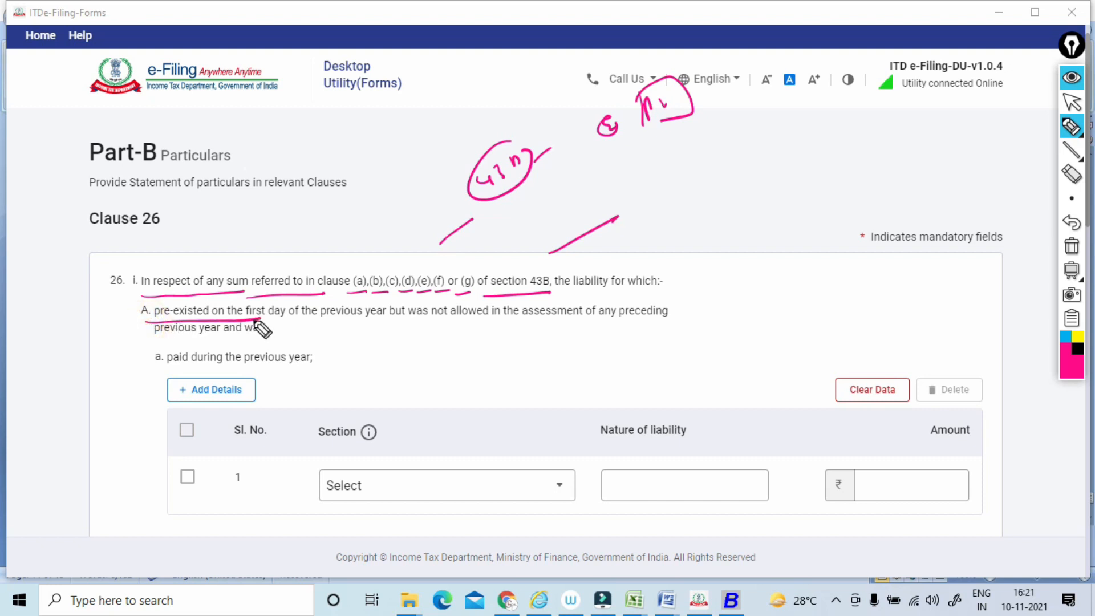
mouse_move(257, 322)
mouse_down()
mouse_move(692, 322)
mouse_move(114, 356)
mouse_up()
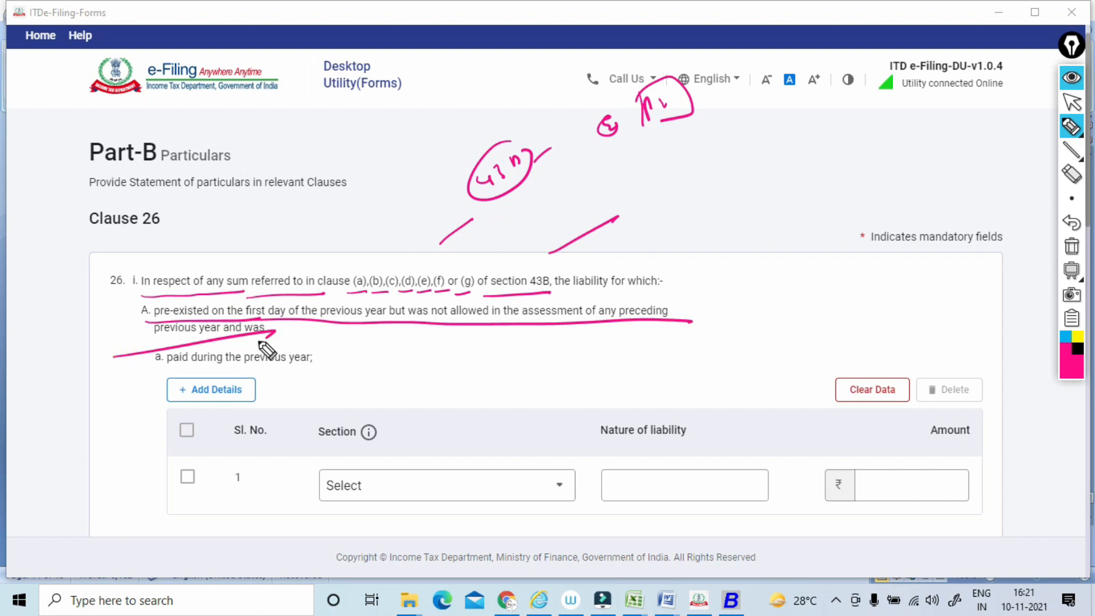
drag(152, 371, 342, 360)
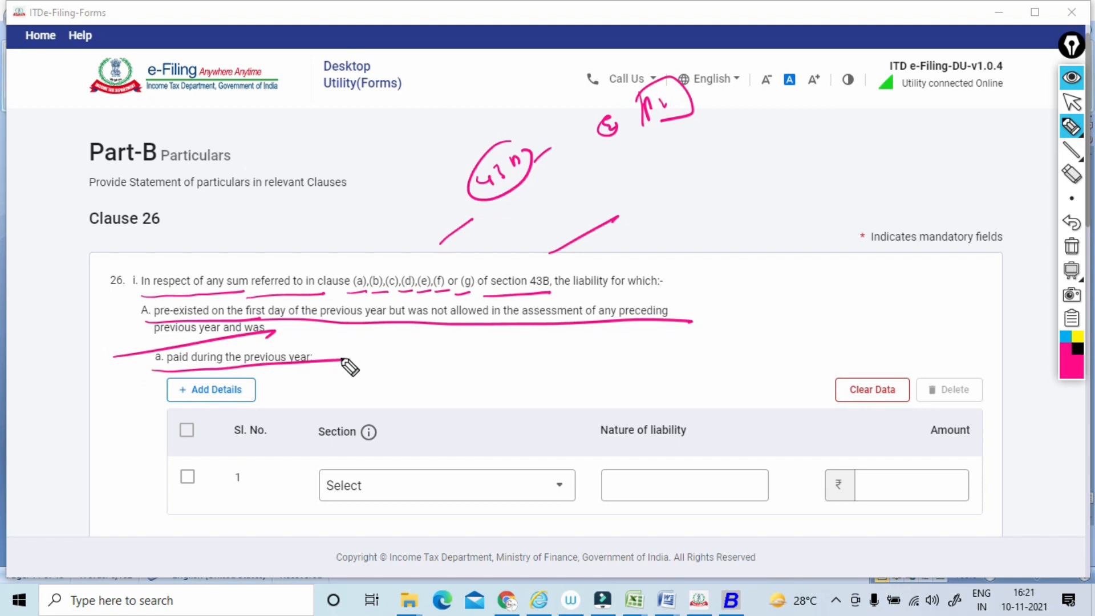
mouse_move(172, 372)
mouse_down()
mouse_move(280, 366)
mouse_move(383, 387)
mouse_move(379, 444)
mouse_up()
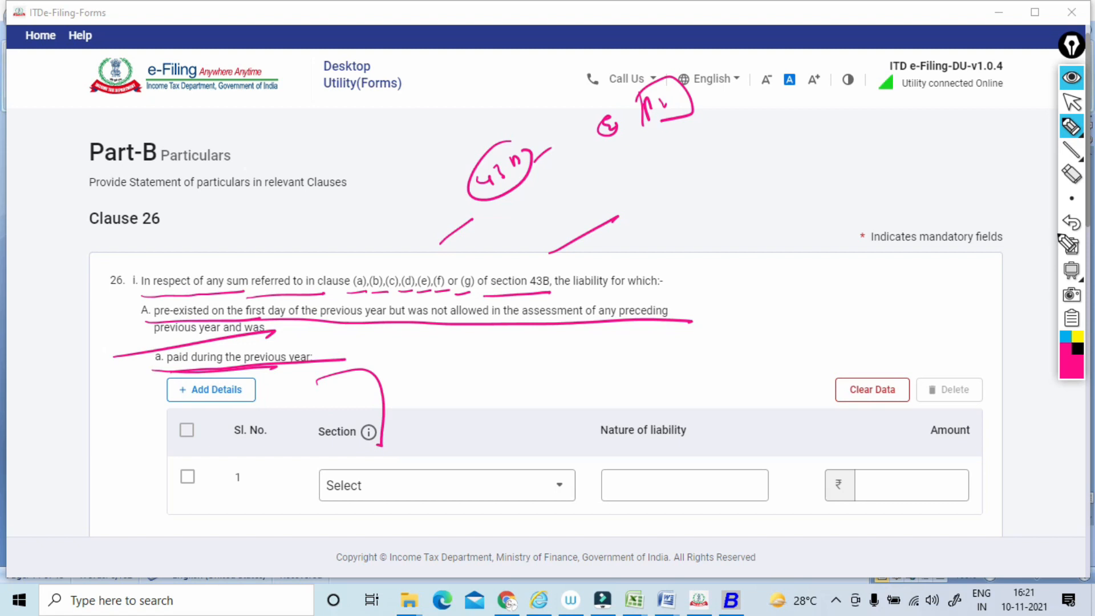
click(1068, 244)
click(1072, 103)
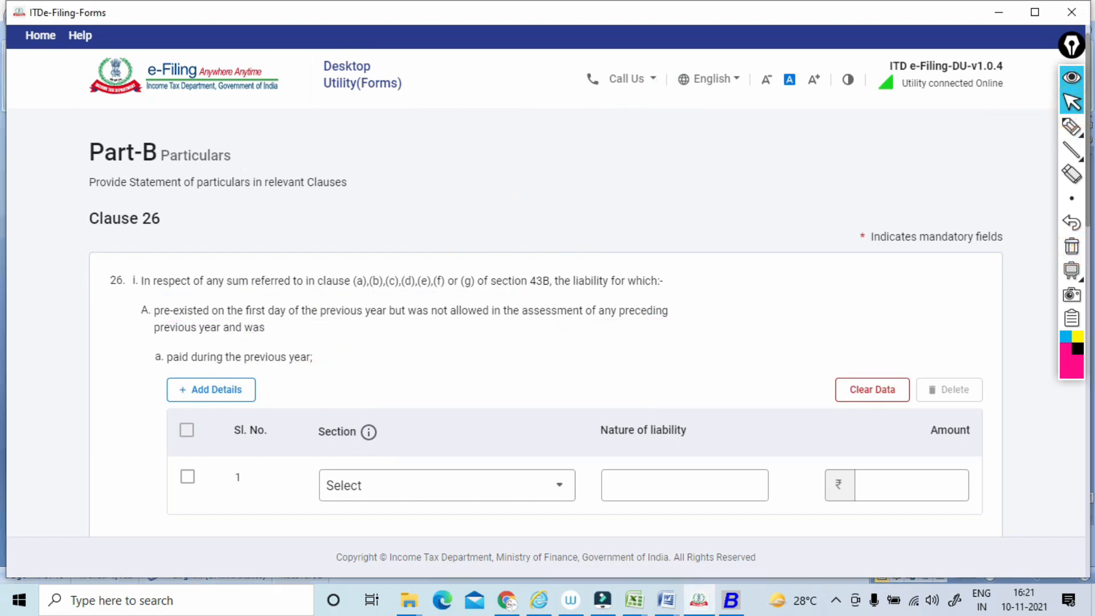
Loop around item A's sub-item b, not paid during the previous year, and its Section and Nature of liability fields, and clear the marks.
scroll(570, 319, down, 5)
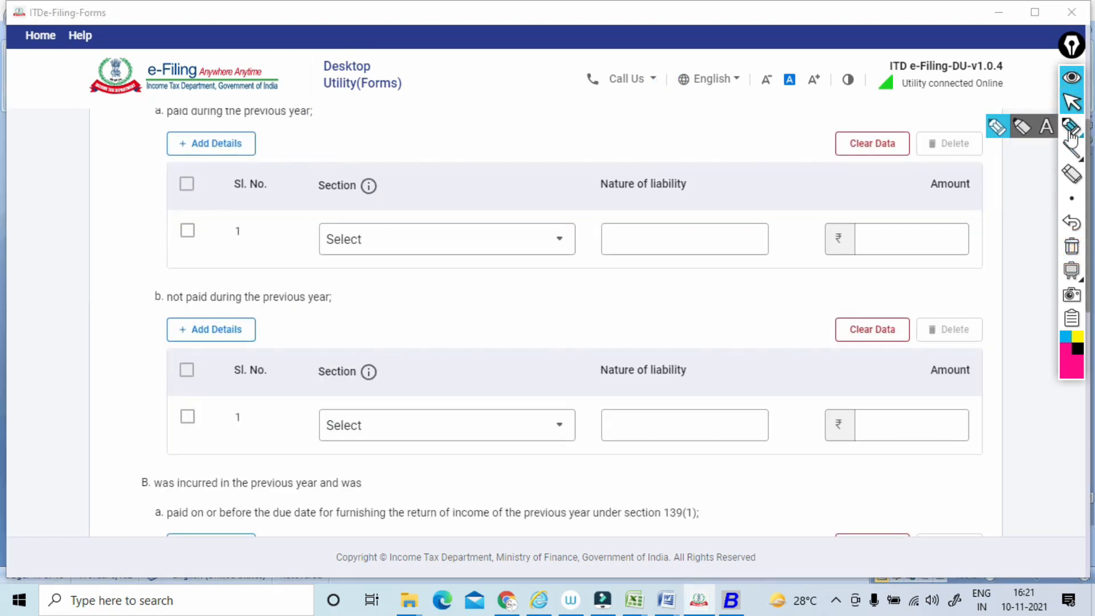
click(1070, 128)
mouse_move(228, 318)
mouse_down()
mouse_move(305, 256)
mouse_move(200, 314)
mouse_up()
mouse_move(541, 367)
mouse_down()
mouse_move(384, 408)
mouse_move(550, 373)
mouse_up()
mouse_move(693, 359)
mouse_down()
mouse_move(630, 464)
mouse_move(721, 372)
mouse_up()
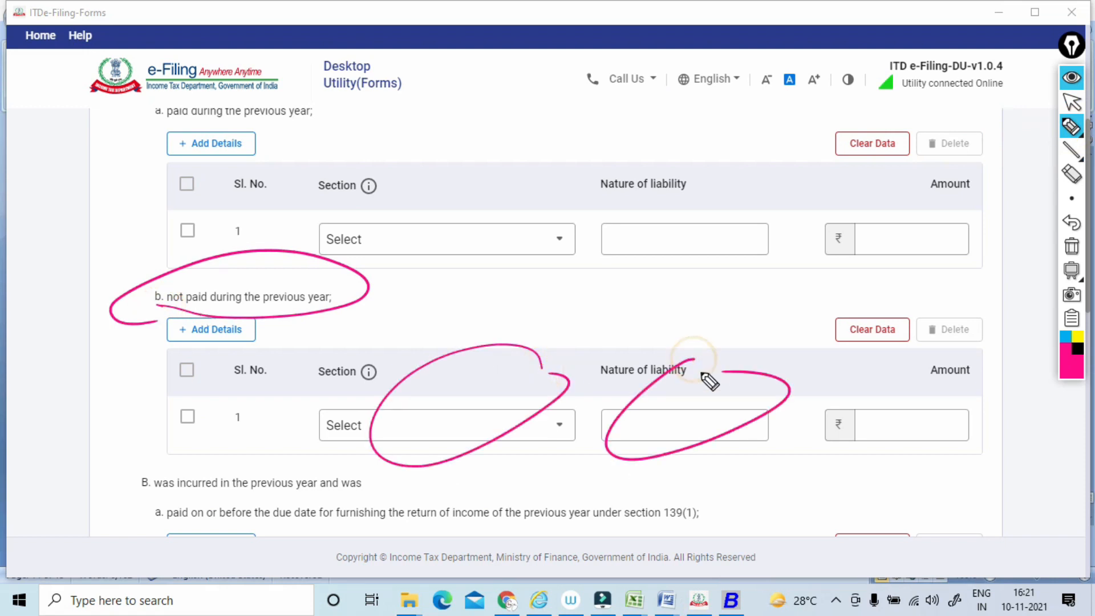
click(1071, 251)
click(1071, 106)
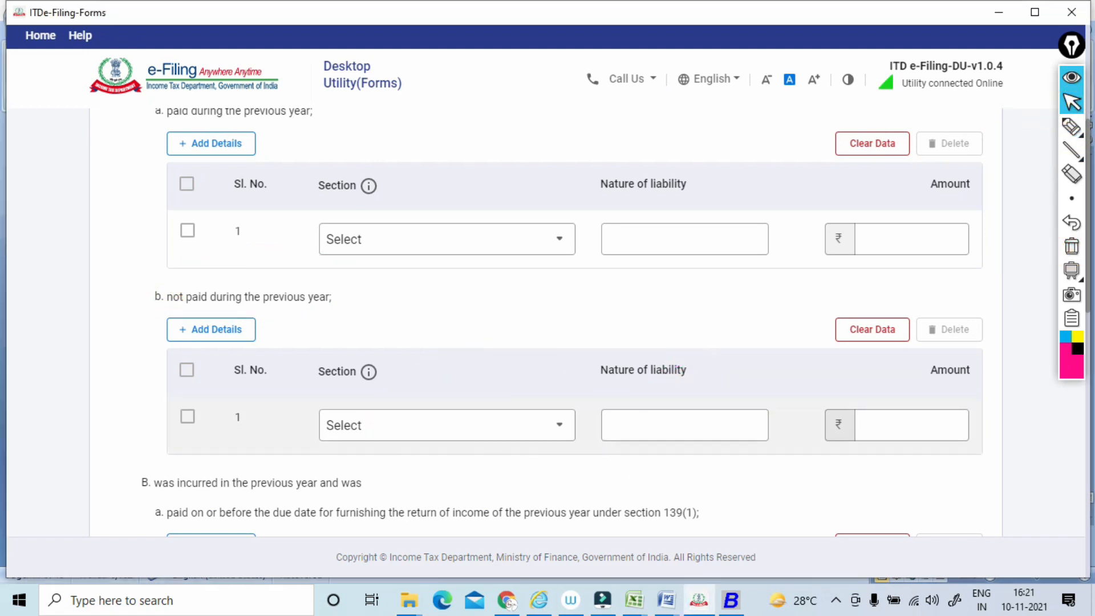
Underline item B's sub-item b, loop around its aforesaid date wording, and clear the marks.
scroll(627, 422, down, 5)
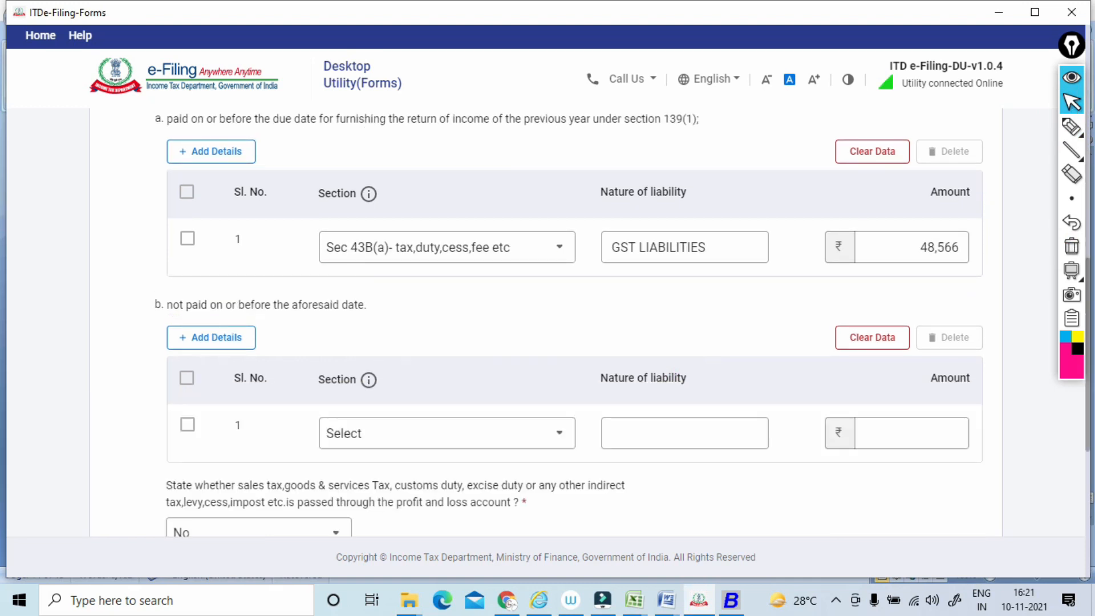
scroll(627, 422, down, 1)
click(1069, 134)
click(1070, 137)
mouse_move(144, 234)
mouse_down()
mouse_move(367, 237)
mouse_move(275, 209)
mouse_up()
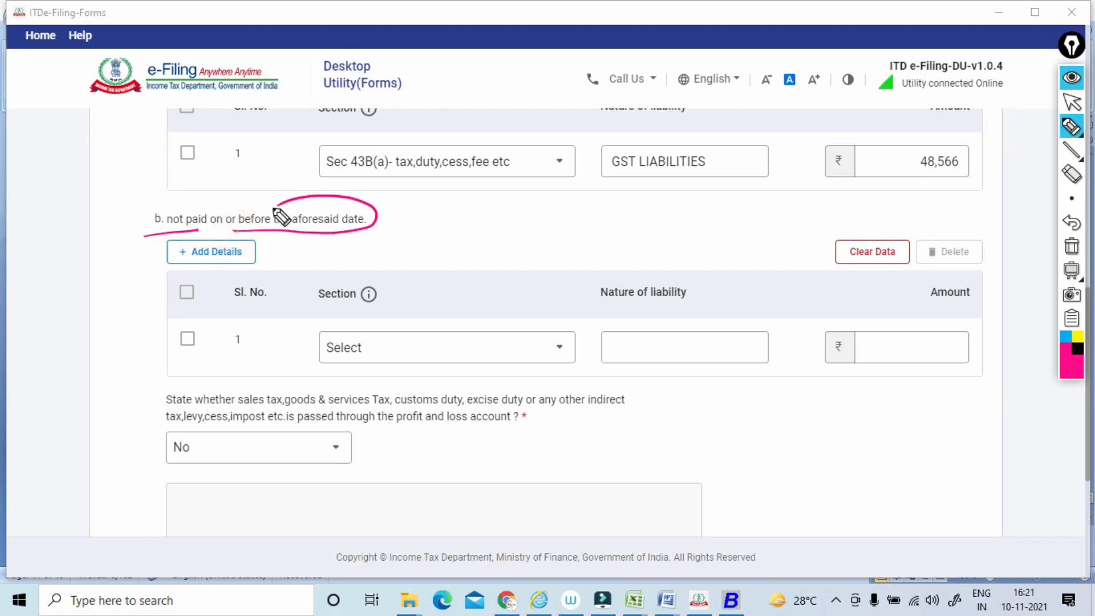
click(1071, 246)
click(1072, 102)
Underline item B's wording on liability incurred in the previous year and write linked circled notes around the section 139(1) text.
scroll(547, 320, up, 3)
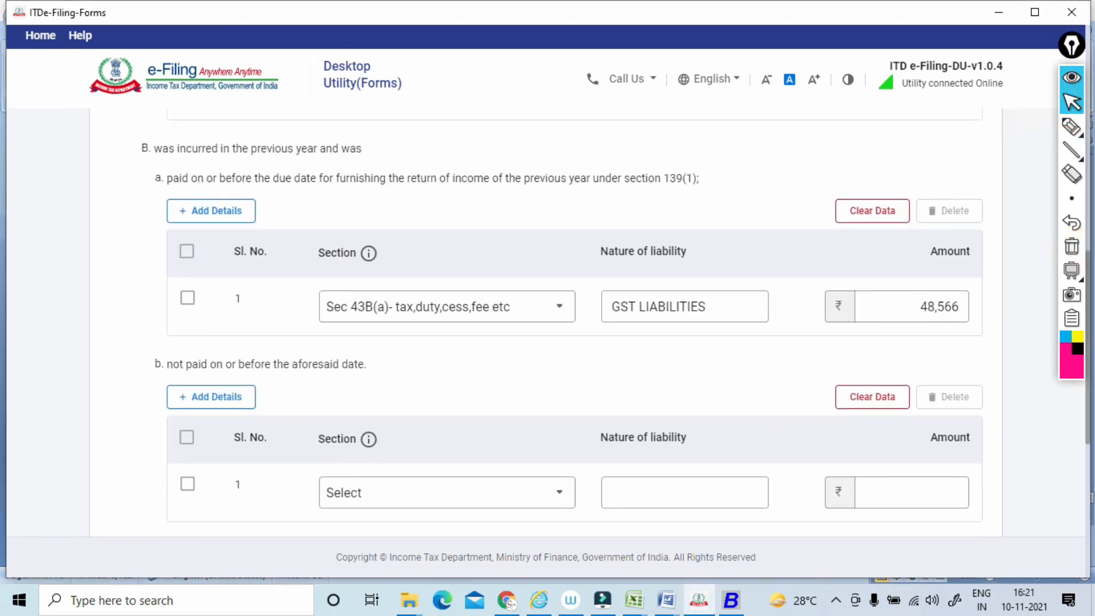
click(1067, 128)
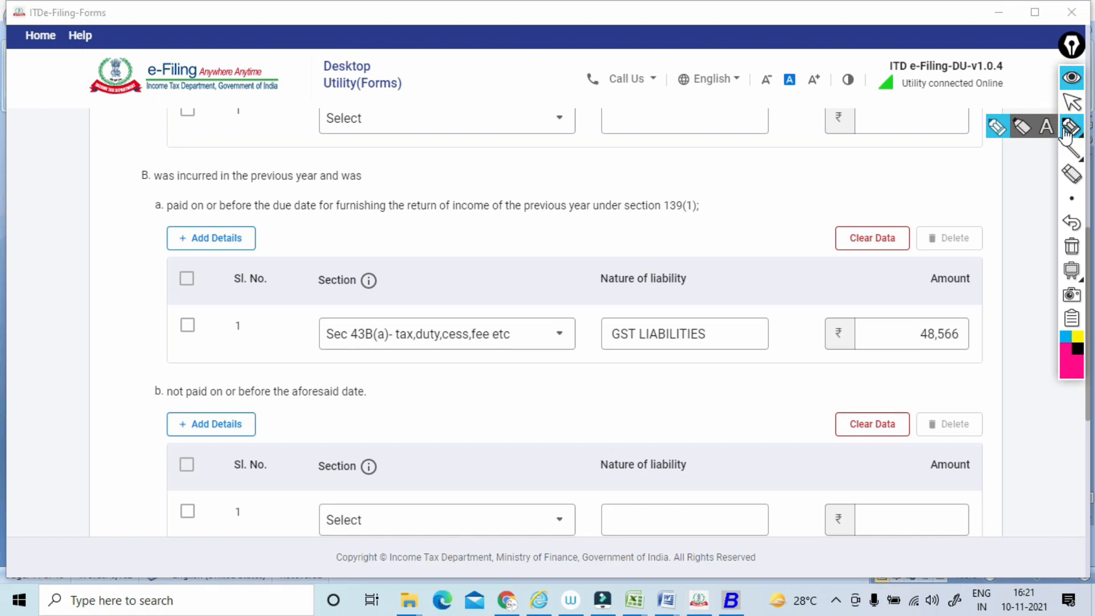
drag(144, 189, 372, 184)
mouse_move(630, 149)
mouse_down()
mouse_move(648, 161)
mouse_move(692, 156)
mouse_move(664, 126)
mouse_up()
mouse_move(644, 239)
mouse_down()
mouse_move(656, 228)
mouse_move(641, 224)
mouse_move(723, 171)
mouse_move(713, 200)
mouse_up()
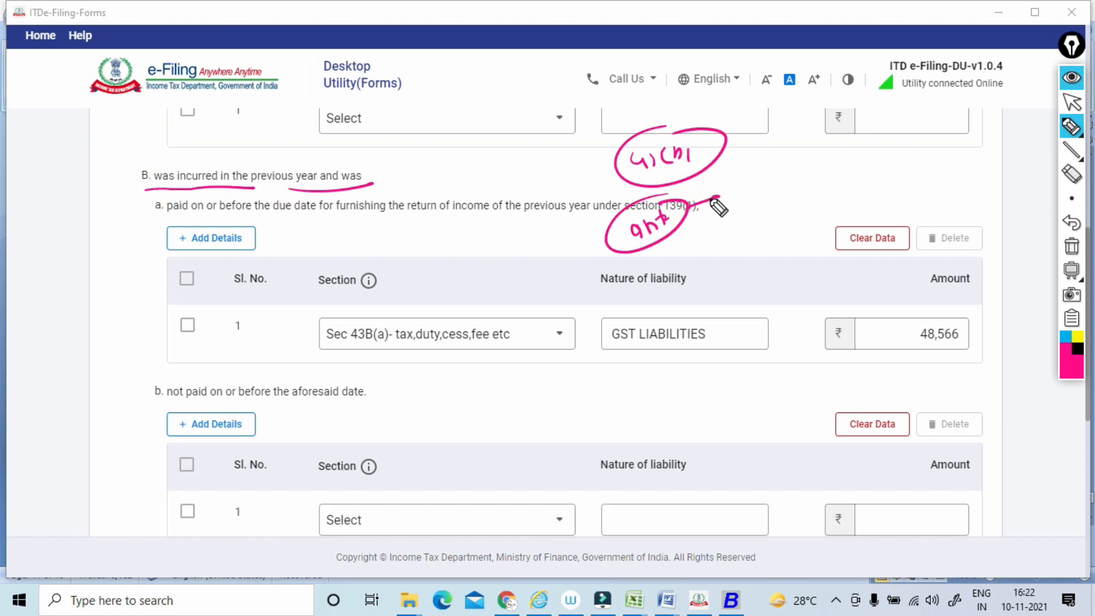
mouse_move(712, 201)
mouse_down()
mouse_move(708, 214)
mouse_move(752, 177)
mouse_move(771, 177)
mouse_move(776, 232)
mouse_move(786, 215)
mouse_move(761, 222)
mouse_up()
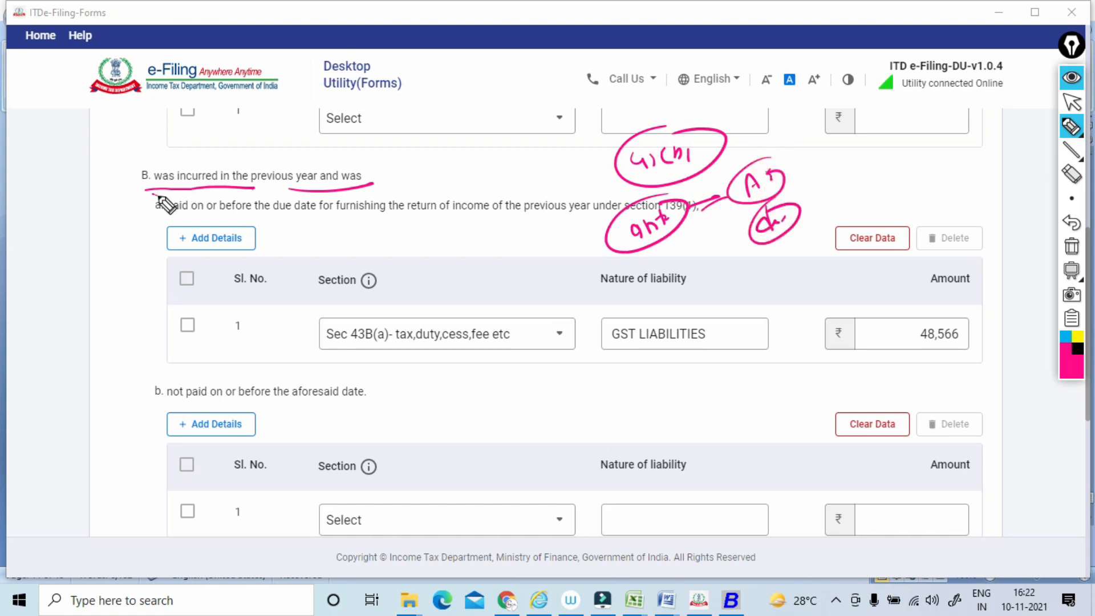
Underline item B again, underline its sub-item a on payment by the return due date, and draw a boxed note above it.
drag(147, 194, 372, 183)
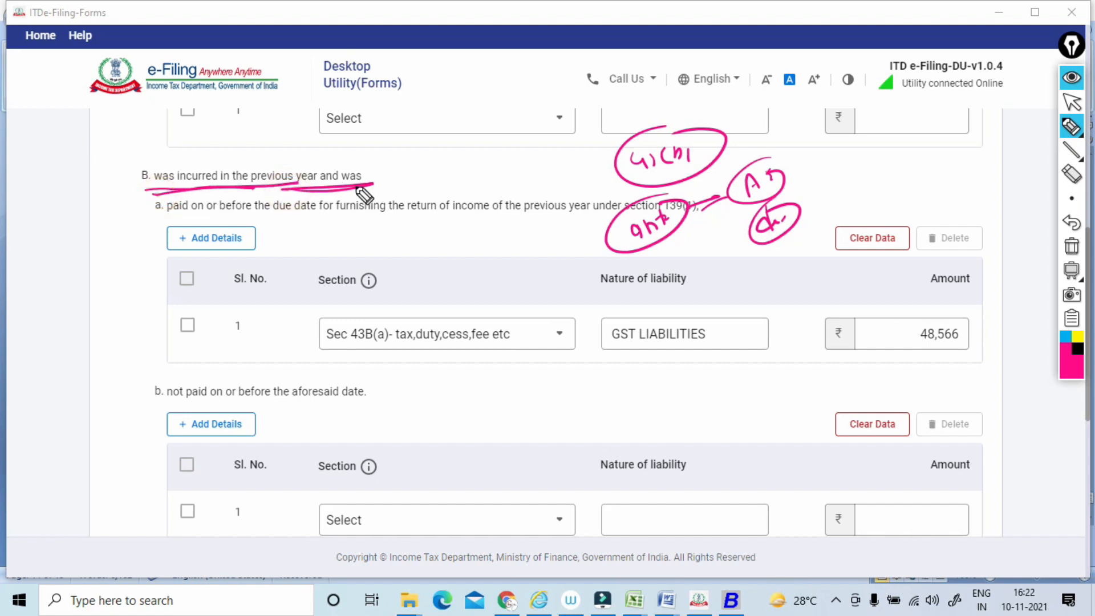
drag(164, 223, 689, 222)
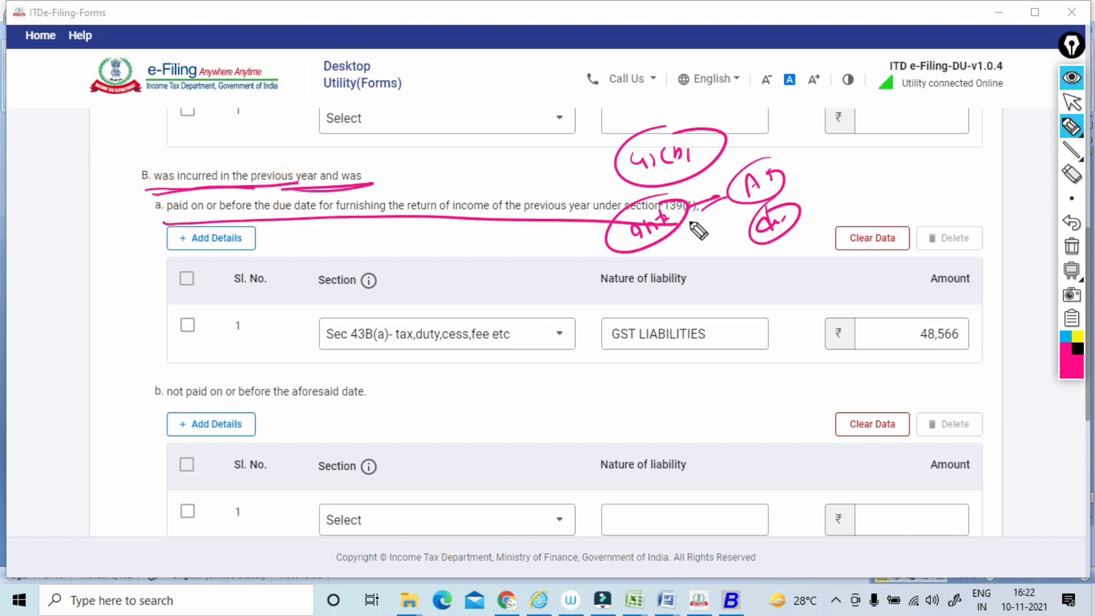
mouse_move(418, 140)
mouse_down()
mouse_move(429, 163)
mouse_move(401, 174)
mouse_up()
drag(393, 146, 419, 177)
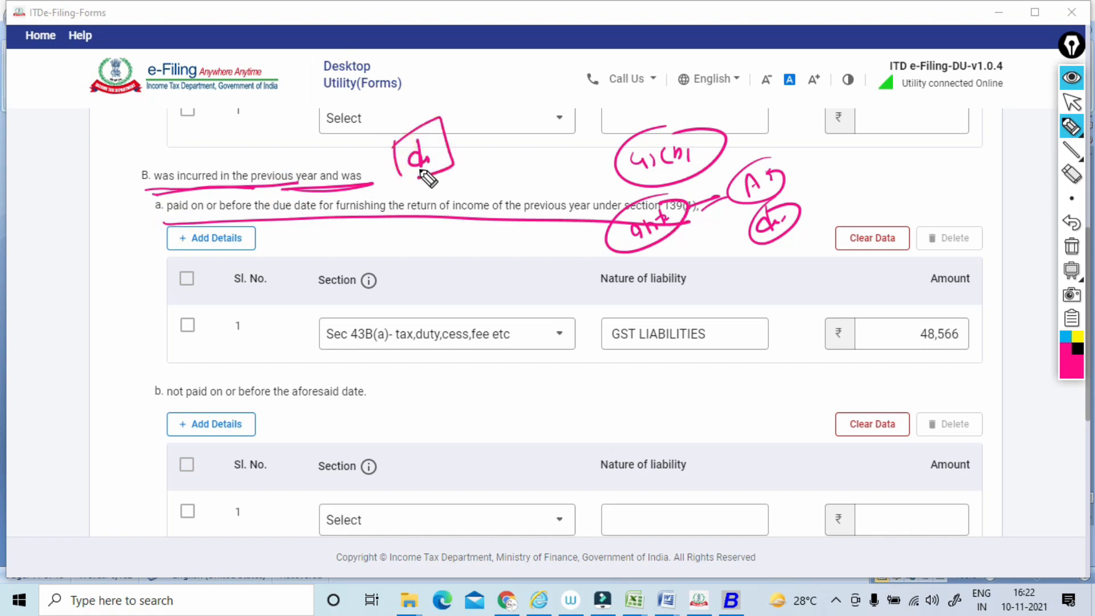
drag(402, 223, 646, 212)
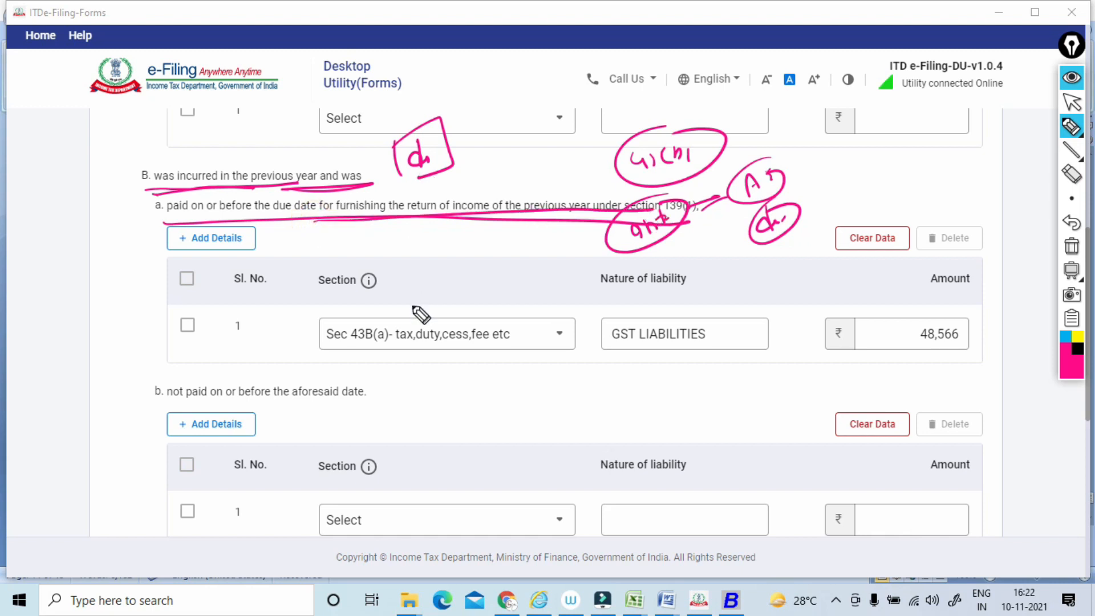
Circle the Sec 43B(a), GST LIABILITIES and 48,566 entries, box the amount, and draw a curve from it to the nature of liability.
drag(462, 284, 443, 308)
drag(672, 293, 687, 281)
mouse_move(969, 294)
mouse_down()
mouse_move(880, 357)
mouse_move(939, 302)
mouse_up()
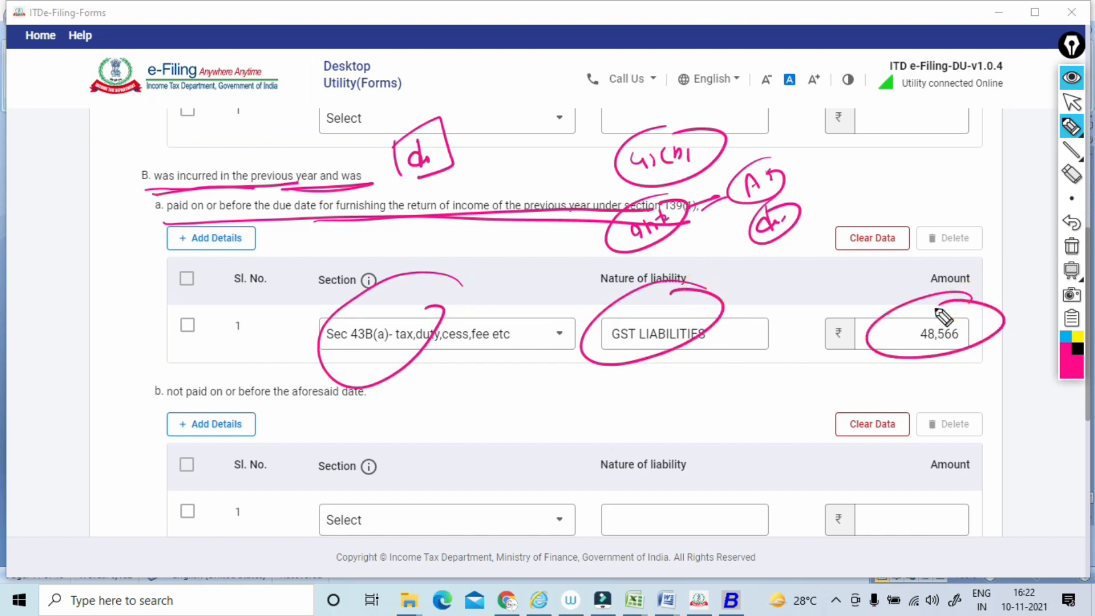
mouse_move(902, 350)
mouse_down()
mouse_move(928, 349)
mouse_move(940, 311)
mouse_move(929, 356)
mouse_up()
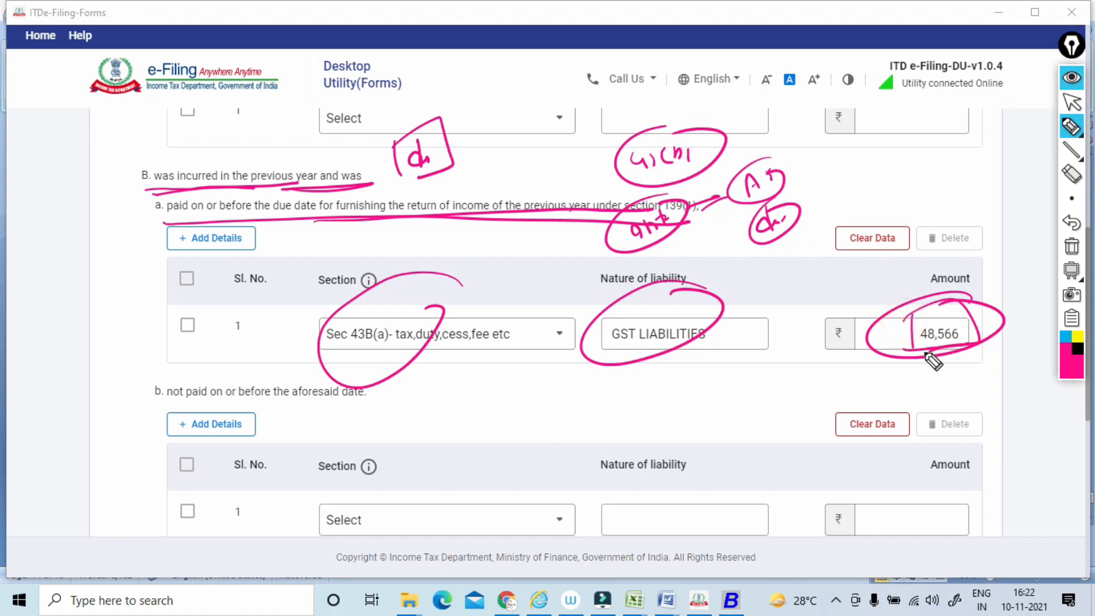
mouse_move(906, 308)
mouse_down()
mouse_move(906, 299)
mouse_move(910, 354)
mouse_move(909, 336)
mouse_move(731, 354)
mouse_up()
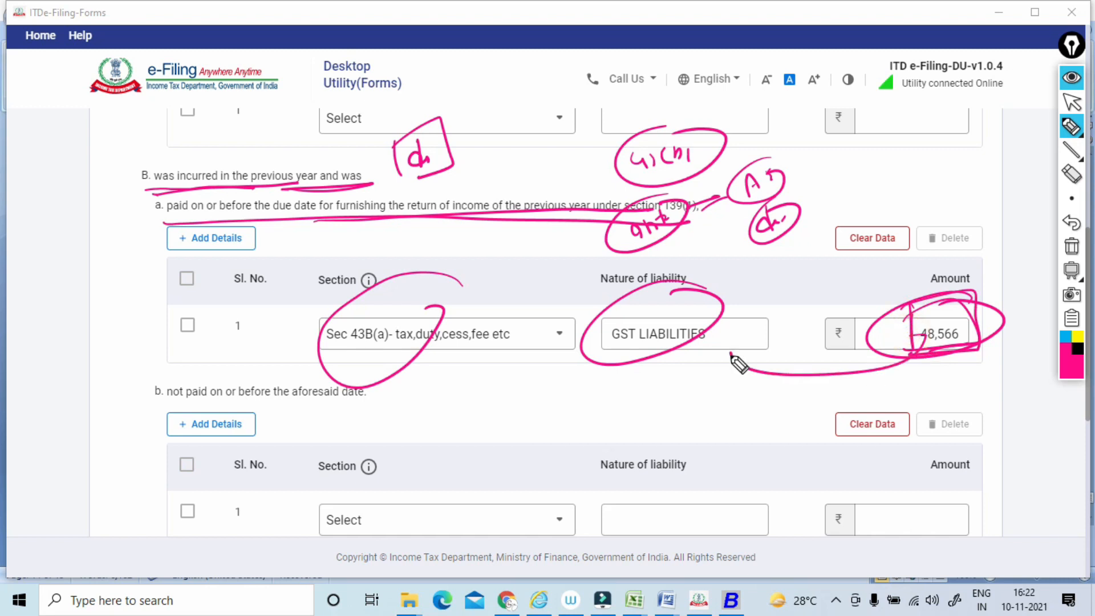
Draw ticks above the Section and Nature of liability entries of item B's sub-item a, and a slanted stroke near its Amount.
drag(493, 302, 558, 275)
mouse_move(672, 300)
mouse_down()
mouse_move(661, 312)
mouse_move(712, 276)
mouse_up()
drag(738, 295, 737, 301)
drag(830, 287, 901, 261)
Underline item B's sub-item b, mark its empty Section, Nature of liability and Amount fields, and clear all annotations.
drag(140, 408, 373, 408)
drag(485, 468, 505, 474)
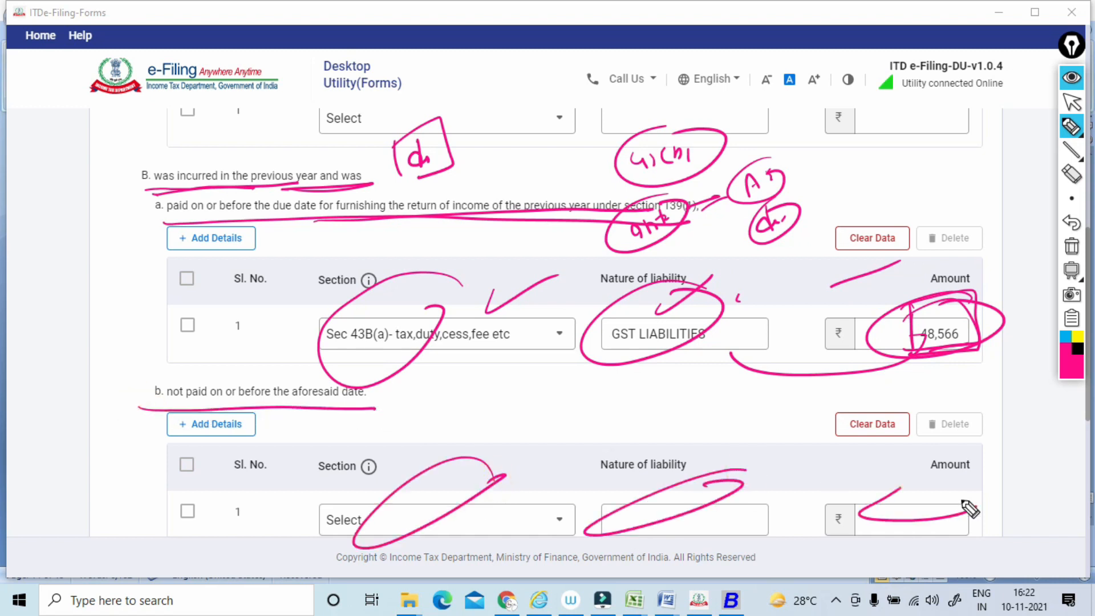
click(1071, 246)
click(1071, 111)
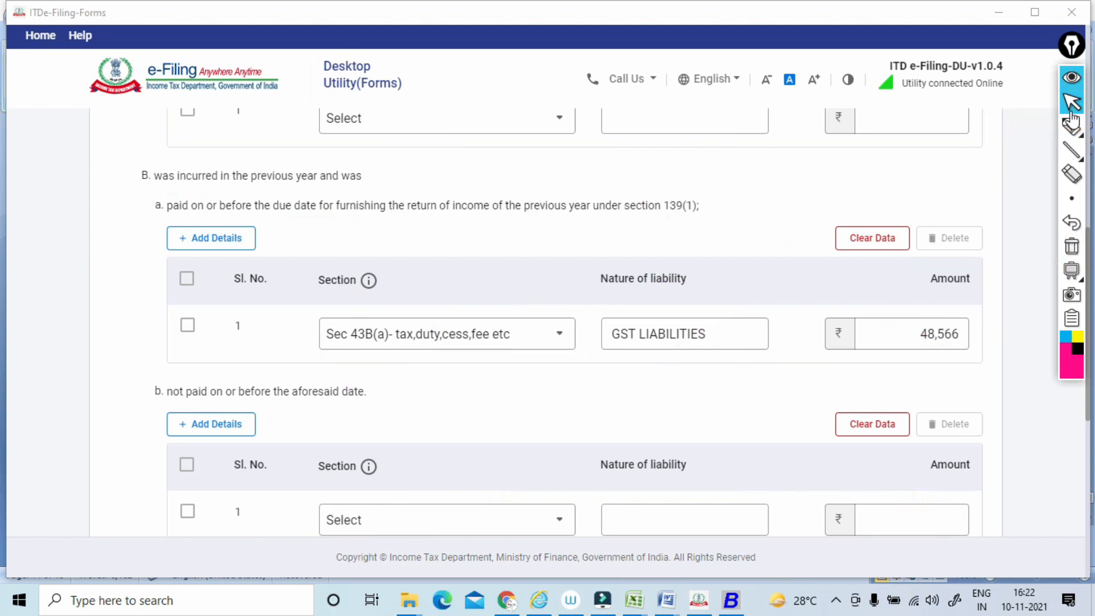
Circle the start of item B and clear the mark.
click(1071, 126)
drag(166, 161, 144, 153)
click(1071, 254)
click(1072, 103)
Circle the letter of item A in Clause 26, underline its pre-existing liability wording, and clear the marks.
scroll(1064, 108, up, 2)
scroll(1064, 109, up, 6)
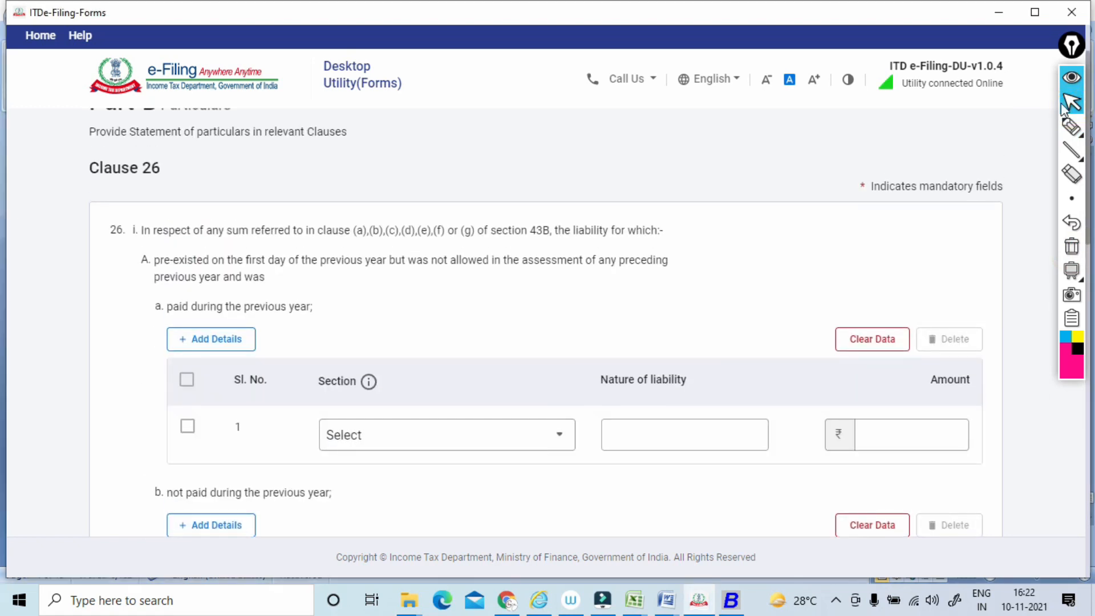
click(1071, 126)
mouse_move(140, 276)
mouse_down()
mouse_move(143, 263)
mouse_move(614, 268)
mouse_move(350, 276)
mouse_up()
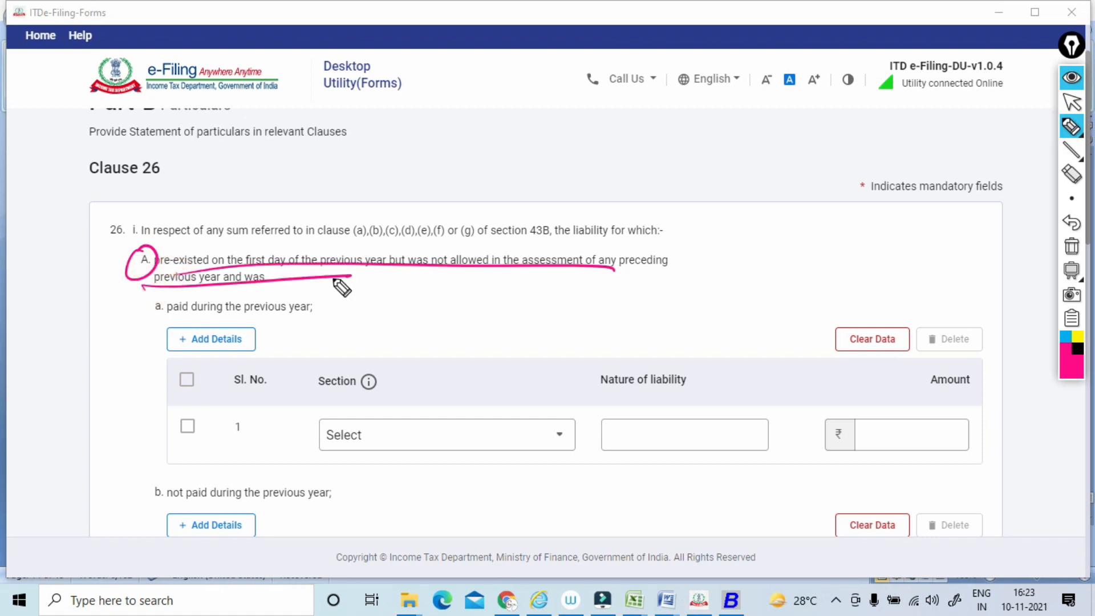
click(1072, 247)
click(1073, 107)
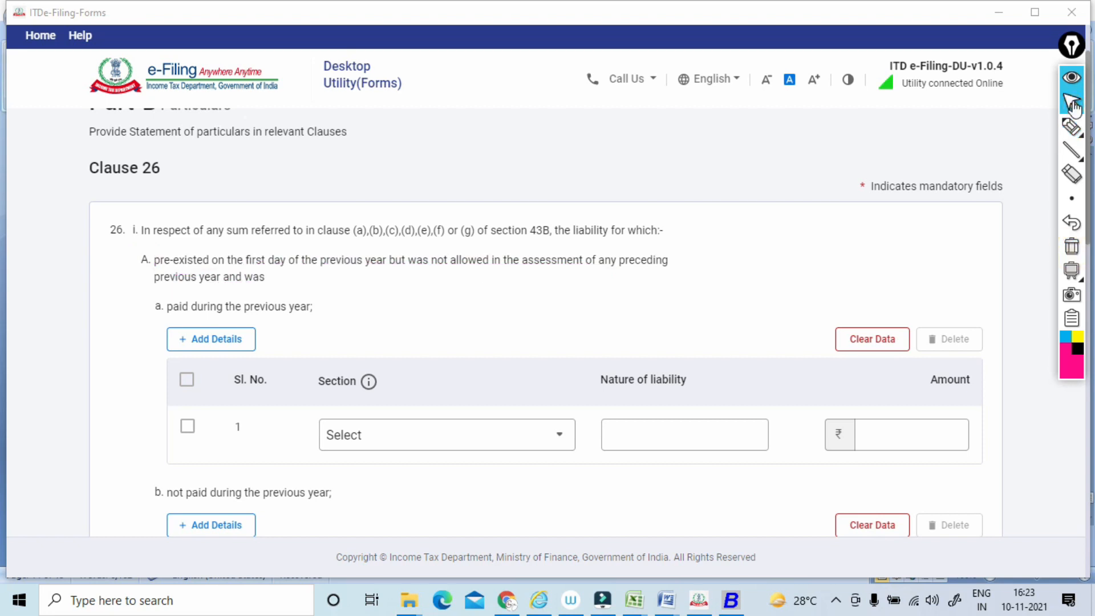
Underline and bracket Clause 26's question on indirect tax passed through the profit and loss account, and clear the marks.
scroll(1073, 106, down, 12)
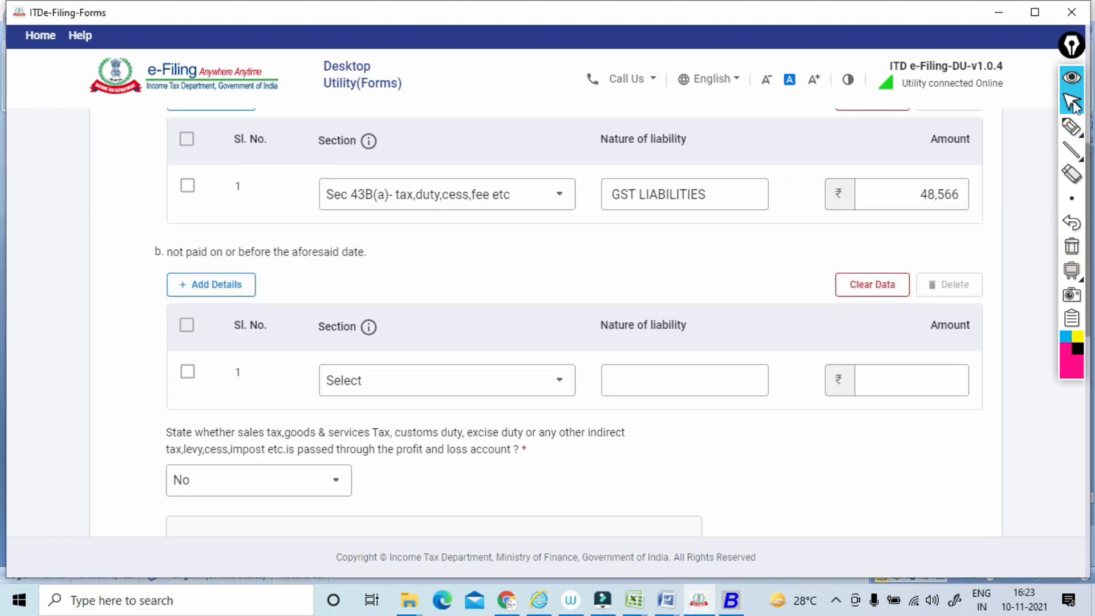
scroll(1073, 106, down, 1)
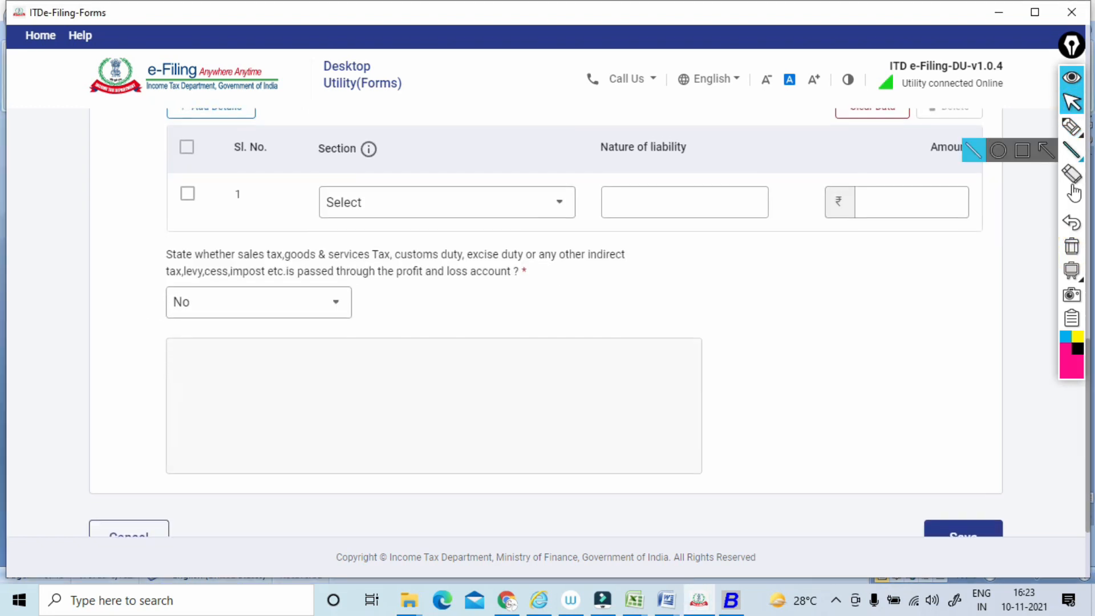
click(1071, 126)
drag(165, 267, 469, 264)
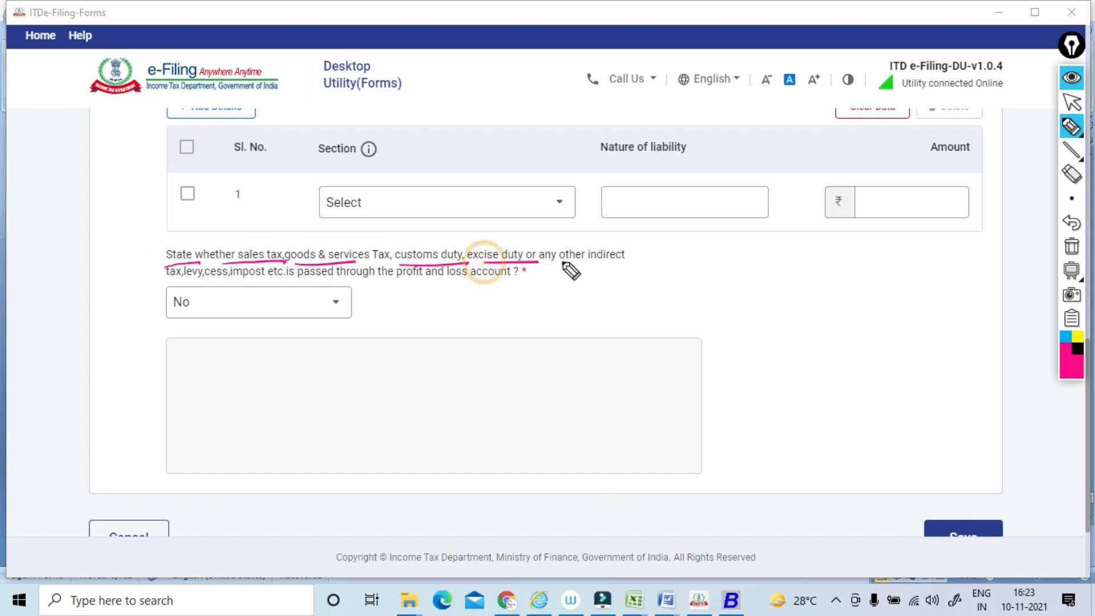
drag(539, 264, 625, 263)
drag(167, 280, 393, 279)
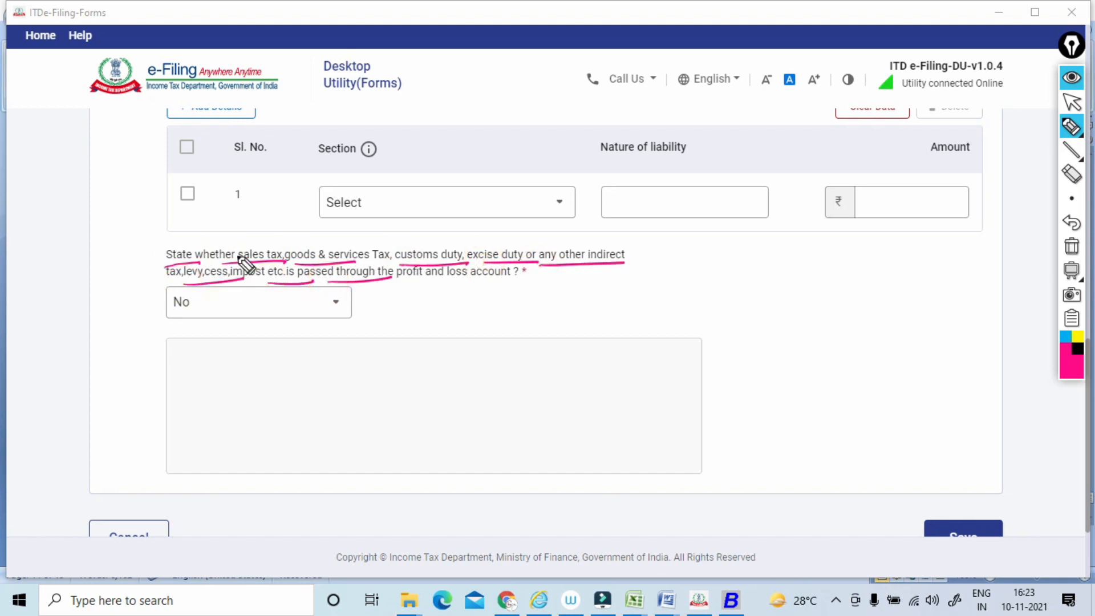
drag(149, 245, 158, 274)
drag(527, 265, 509, 285)
drag(370, 283, 505, 279)
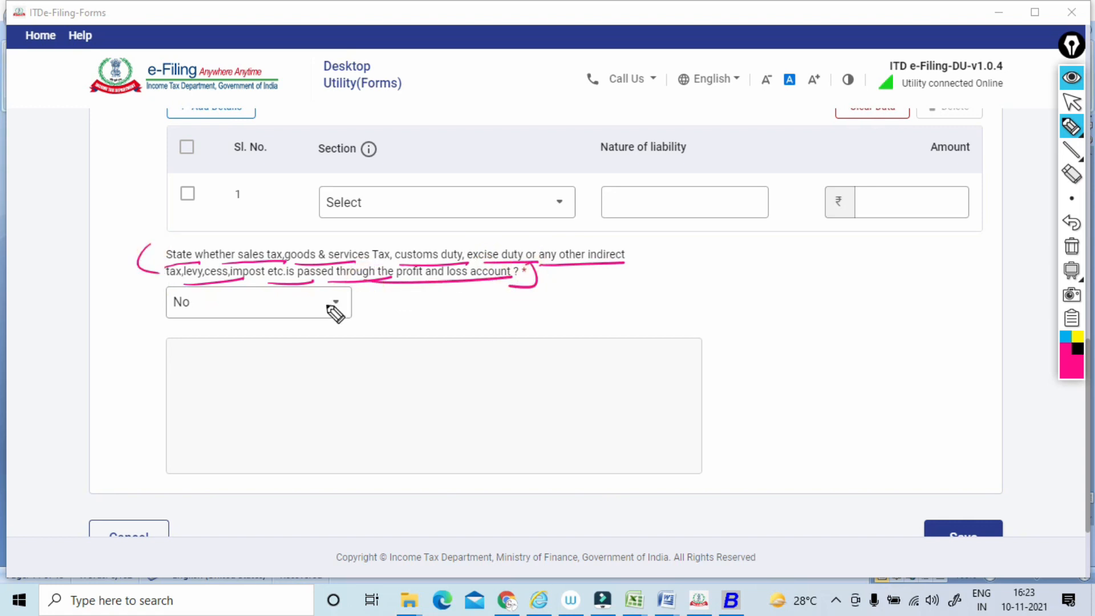
click(1071, 247)
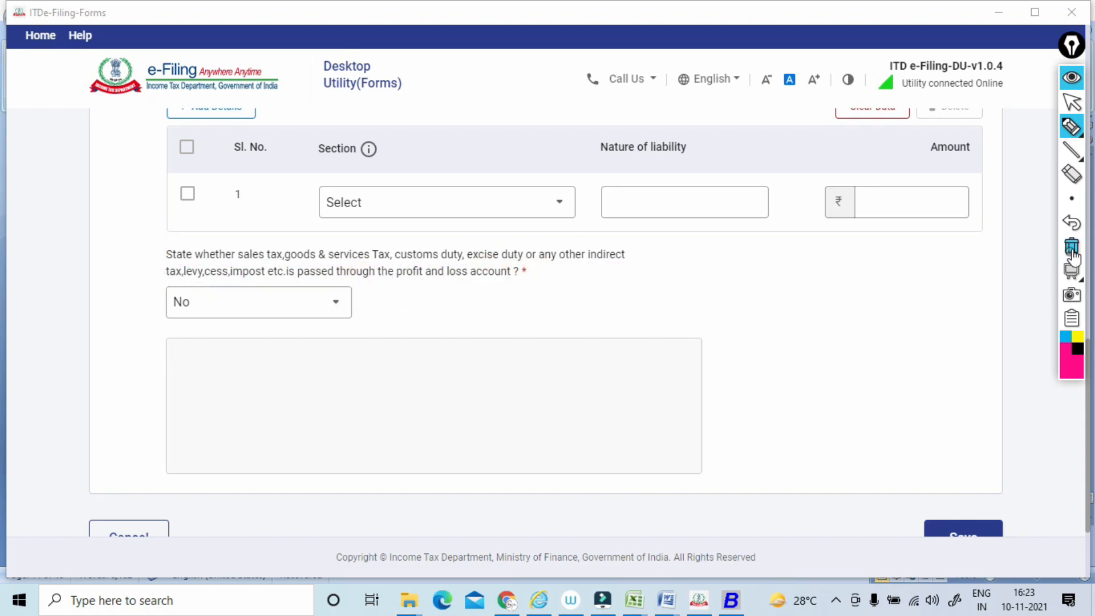
Save Clause 26 and open Clause 27 from the Clauses 18 - 27 group.
click(1071, 102)
scroll(545, 322, down, 3)
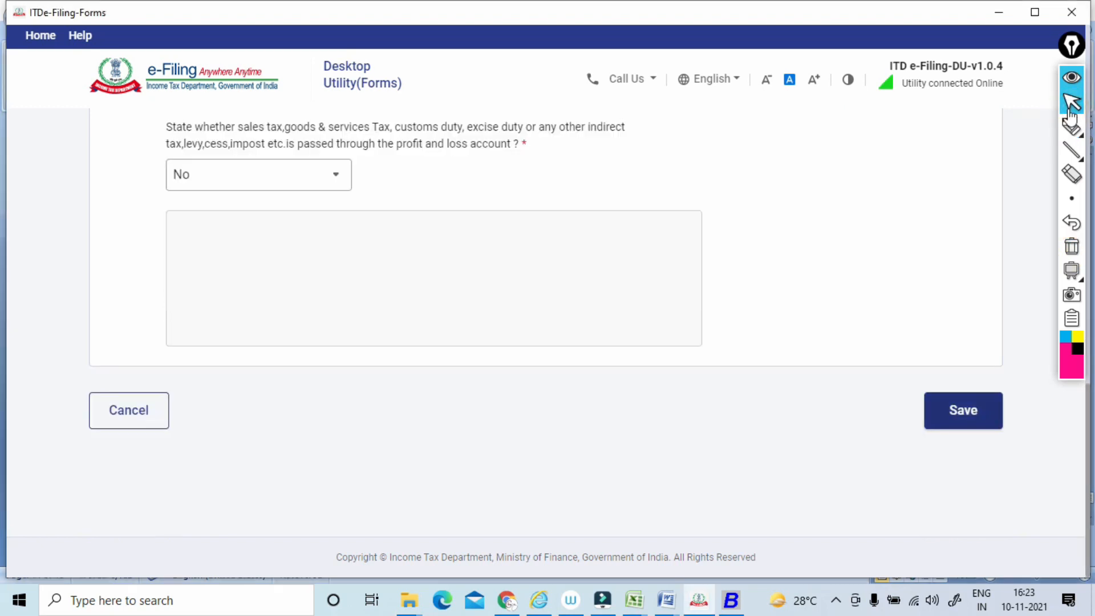
click(963, 410)
scroll(546, 322, down, 3)
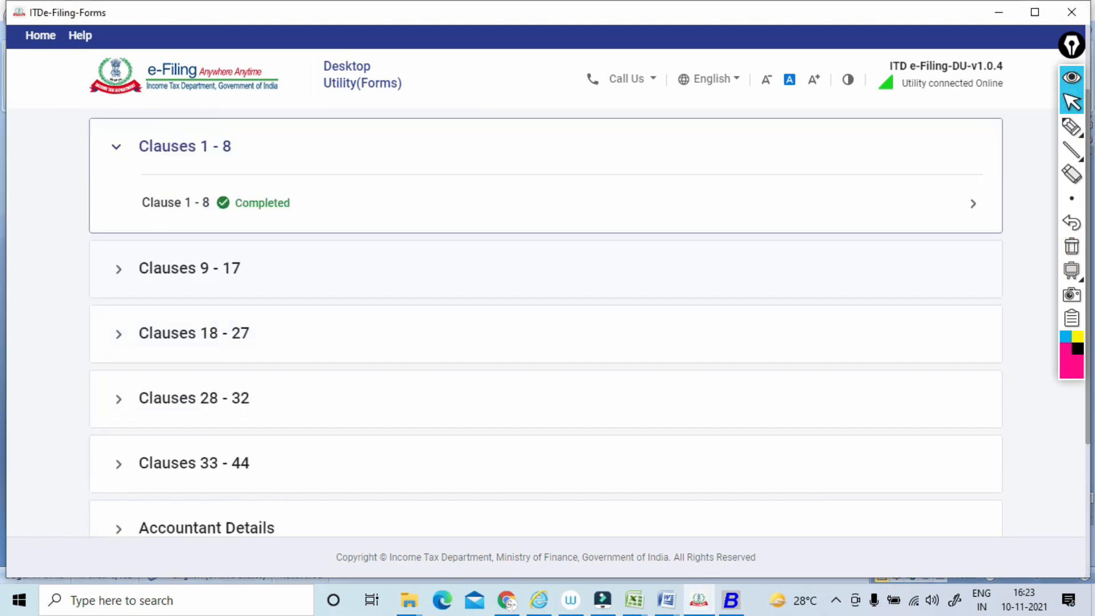
click(546, 269)
scroll(546, 322, down, 5)
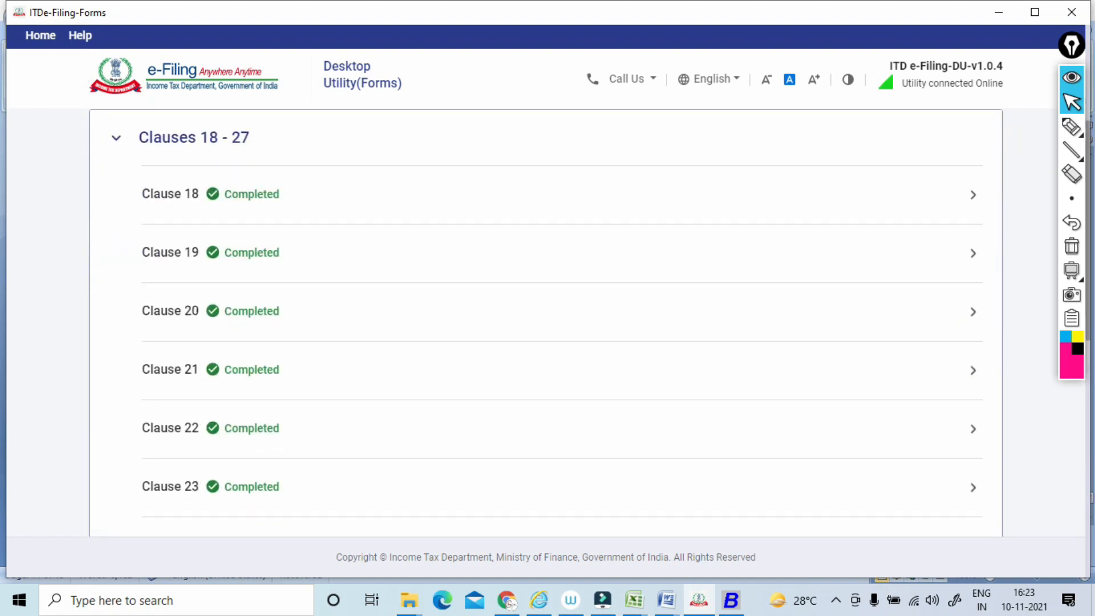
scroll(546, 322, down, 2)
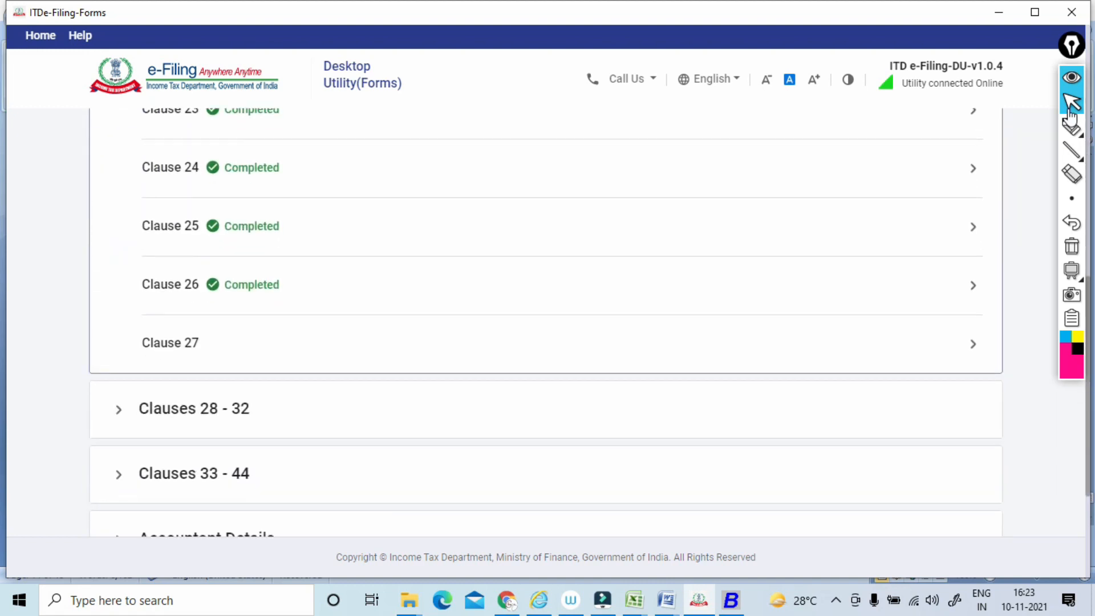
click(194, 408)
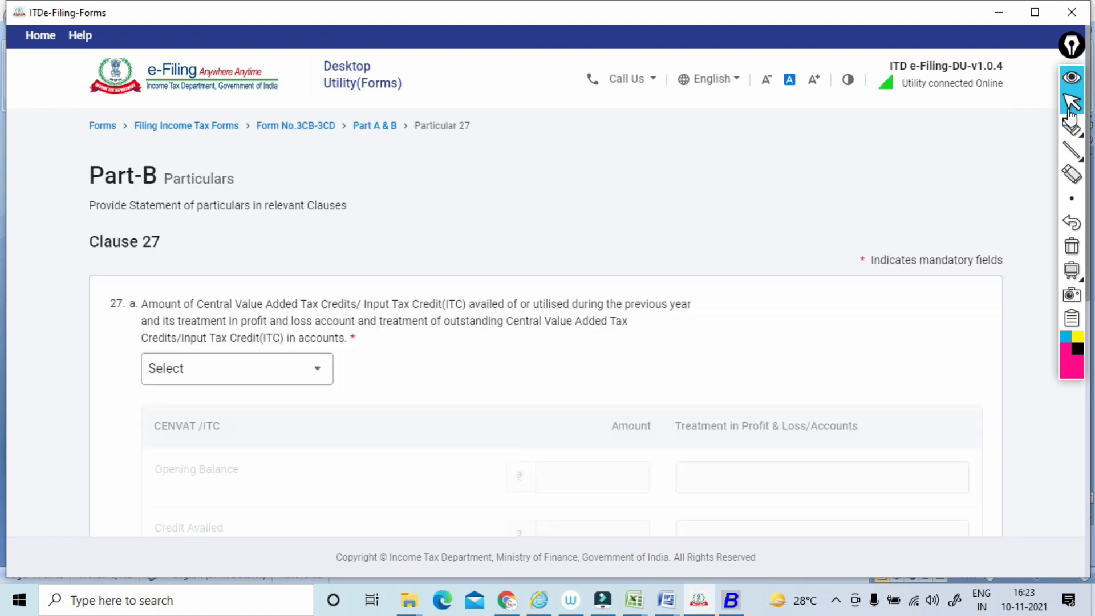
Underline "Central Value Added Tax" in item a of Clause 27 and handwrite a circled "GST" above it.
click(1071, 127)
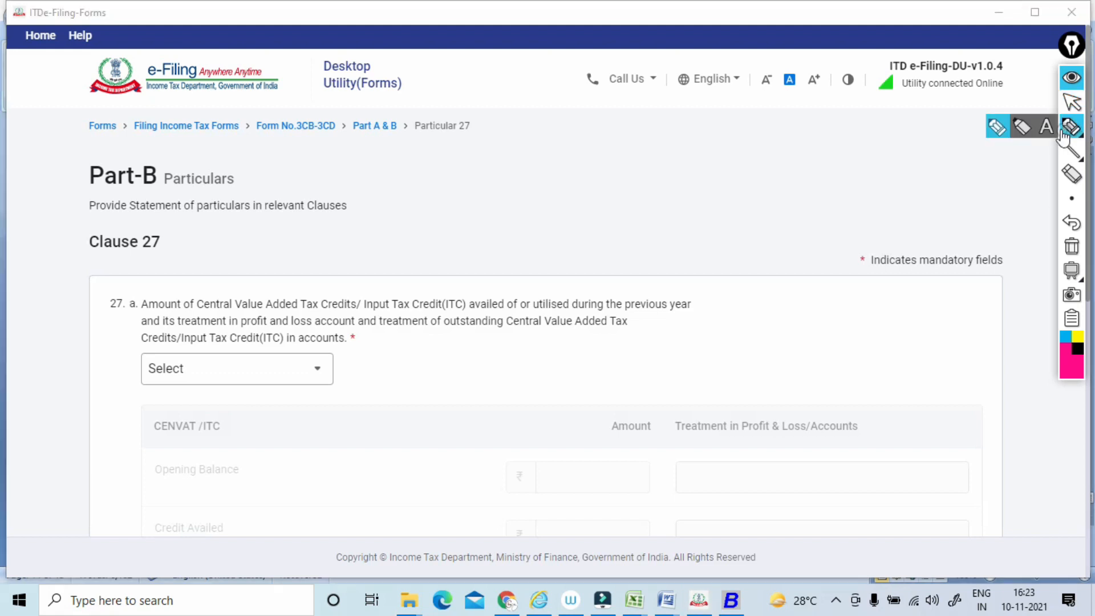
drag(195, 312, 321, 313)
drag(326, 252, 336, 266)
drag(348, 249, 349, 263)
mouse_move(341, 237)
mouse_down()
mouse_move(308, 261)
mouse_move(341, 242)
mouse_up()
drag(398, 218, 402, 229)
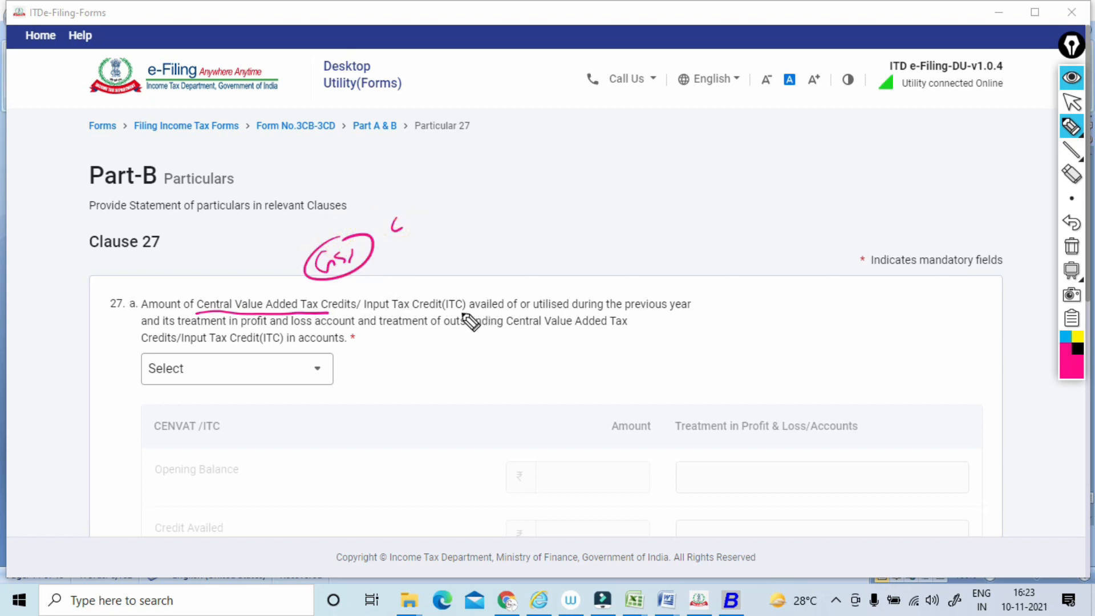
Underline item a's wording on ITC availed, utilised and its treatment in the accounts, and clear all annotations.
drag(453, 312, 594, 313)
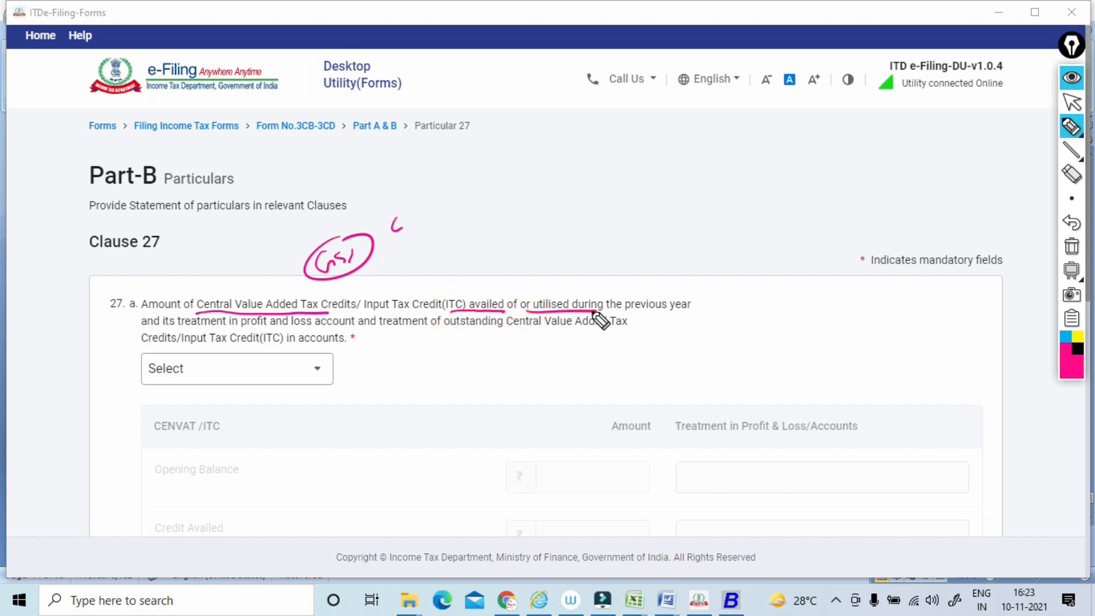
drag(177, 327, 267, 325)
drag(443, 335, 582, 321)
mouse_move(138, 357)
mouse_down()
mouse_move(361, 337)
mouse_move(374, 374)
mouse_move(393, 359)
mouse_up()
click(1072, 246)
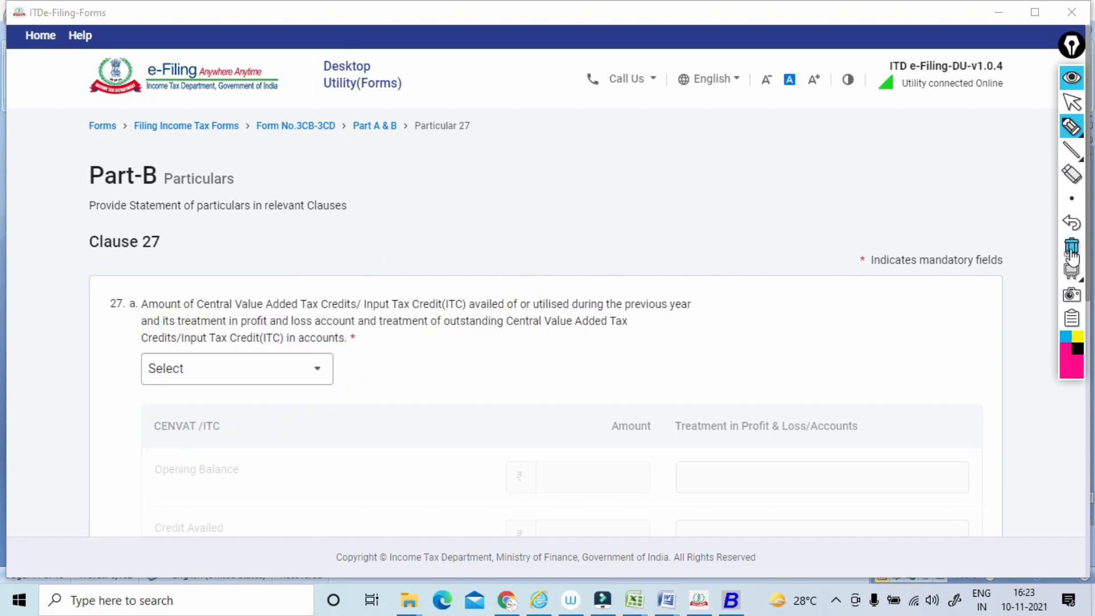
Answer No to the CENVAT/Input Tax Credit question in item a of Clause 27.
click(1070, 108)
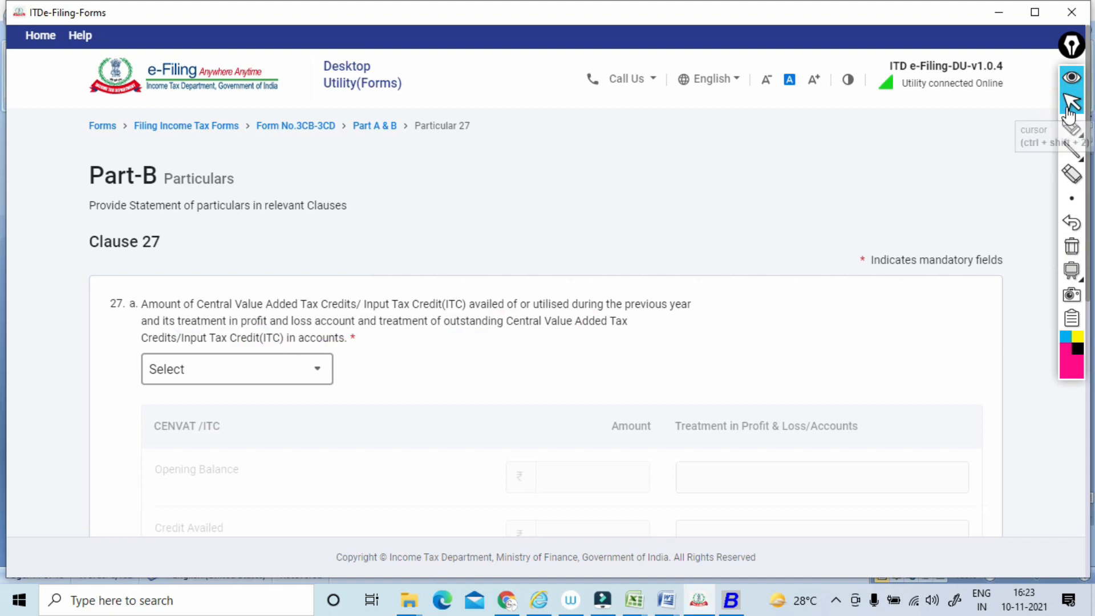
click(238, 369)
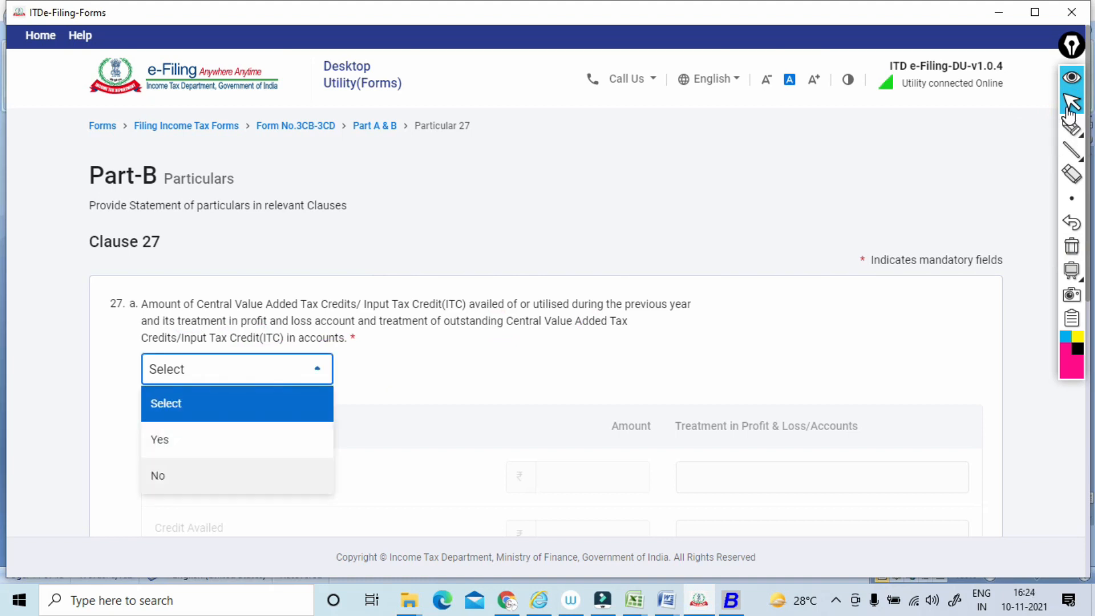
click(171, 475)
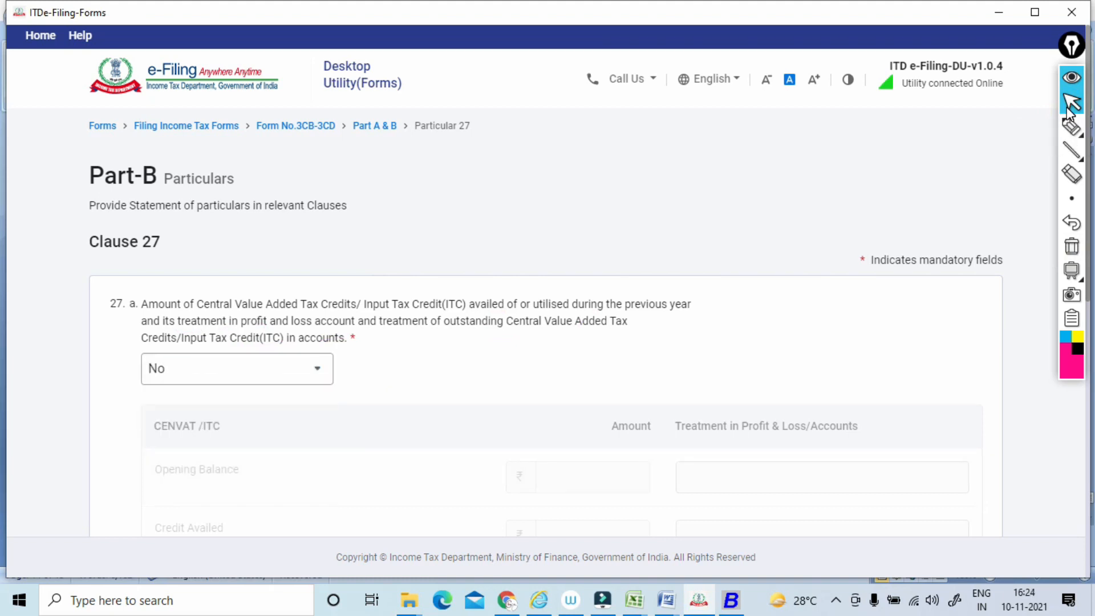
Underline item b's wording on prior period income or expenditure, tick income and expenditure, and draw a slanted stroke above credited.
scroll(542, 319, down, 6)
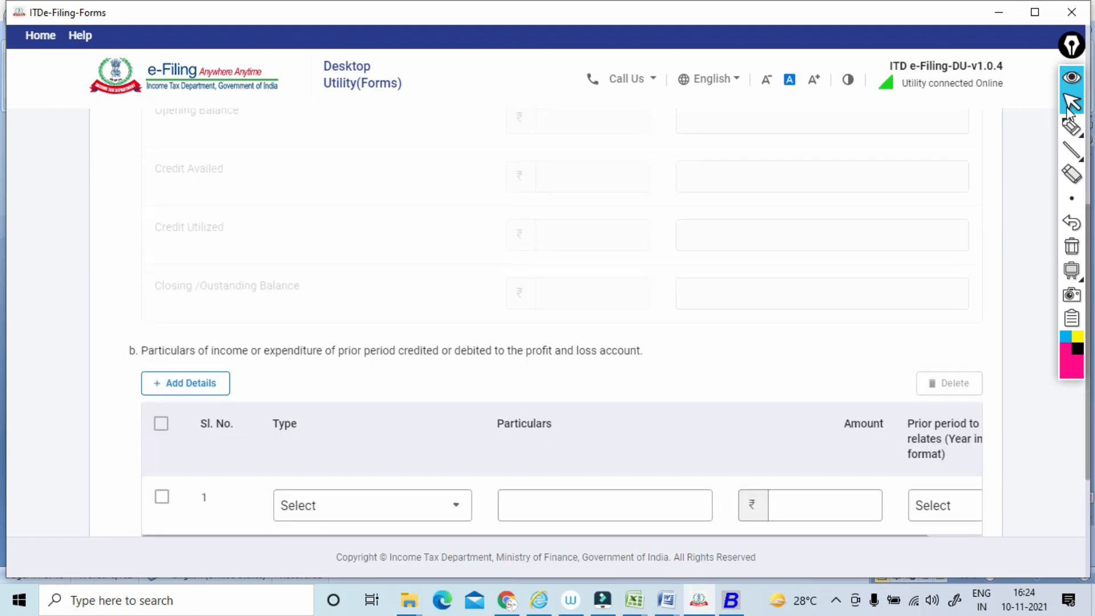
click(1071, 126)
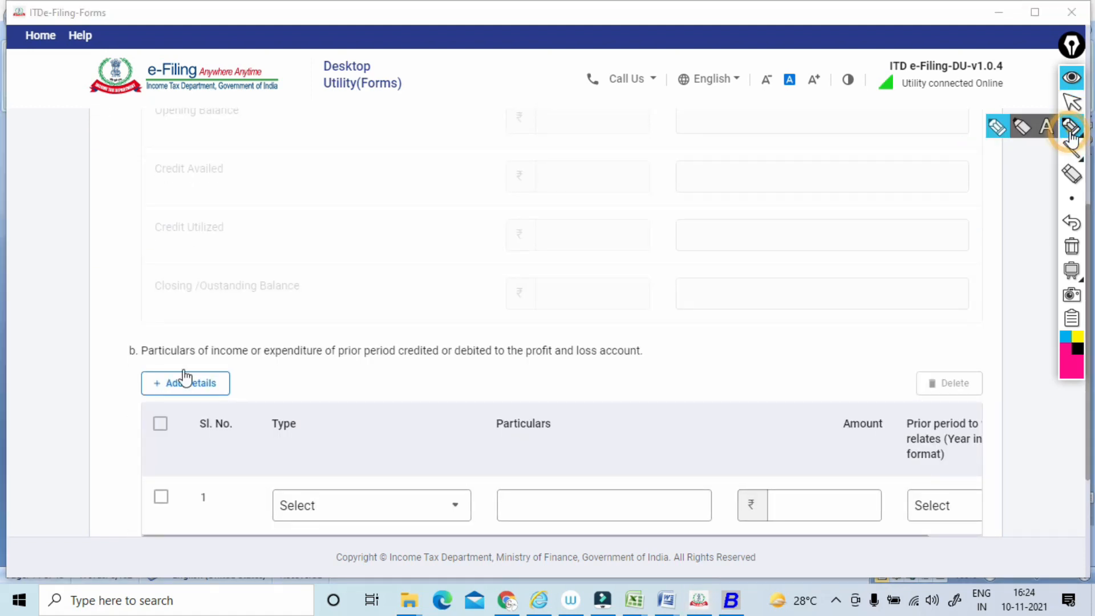
drag(141, 361, 463, 353)
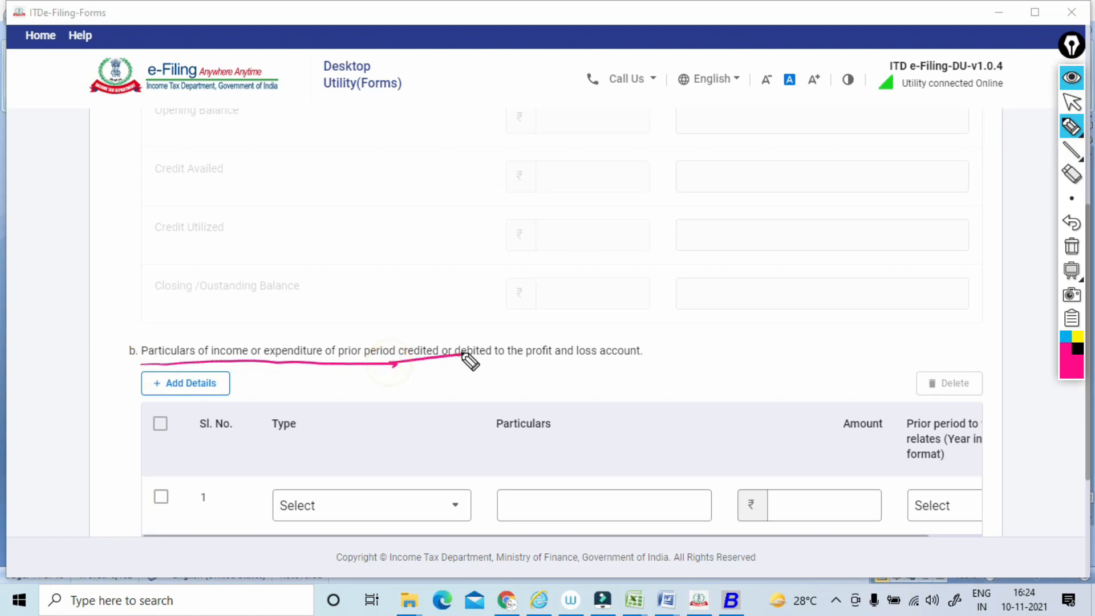
drag(227, 327, 320, 306)
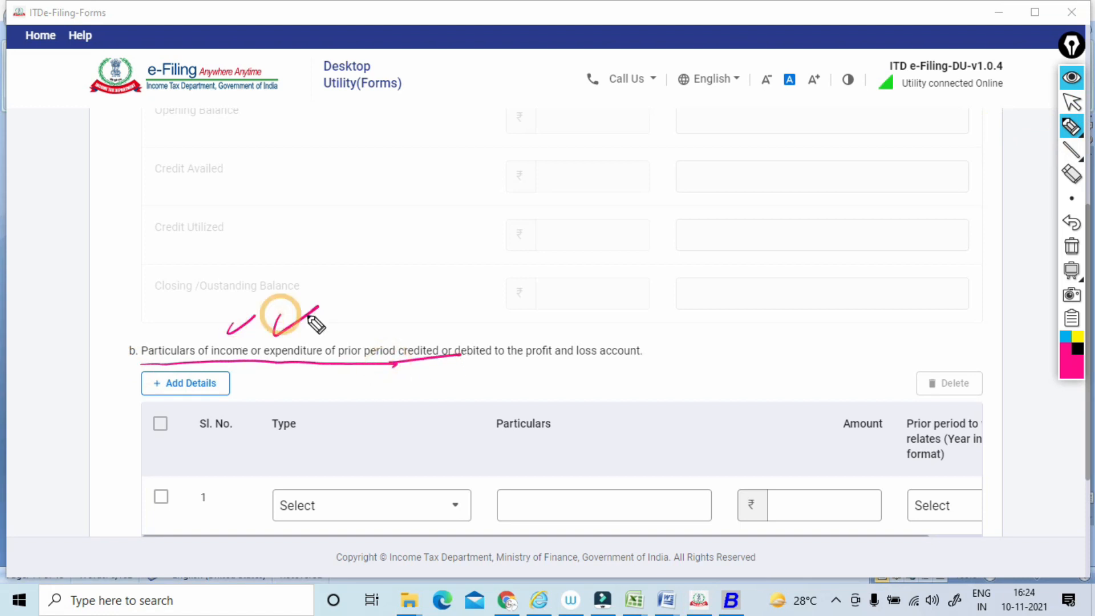
drag(407, 313, 461, 289)
drag(454, 362, 650, 360)
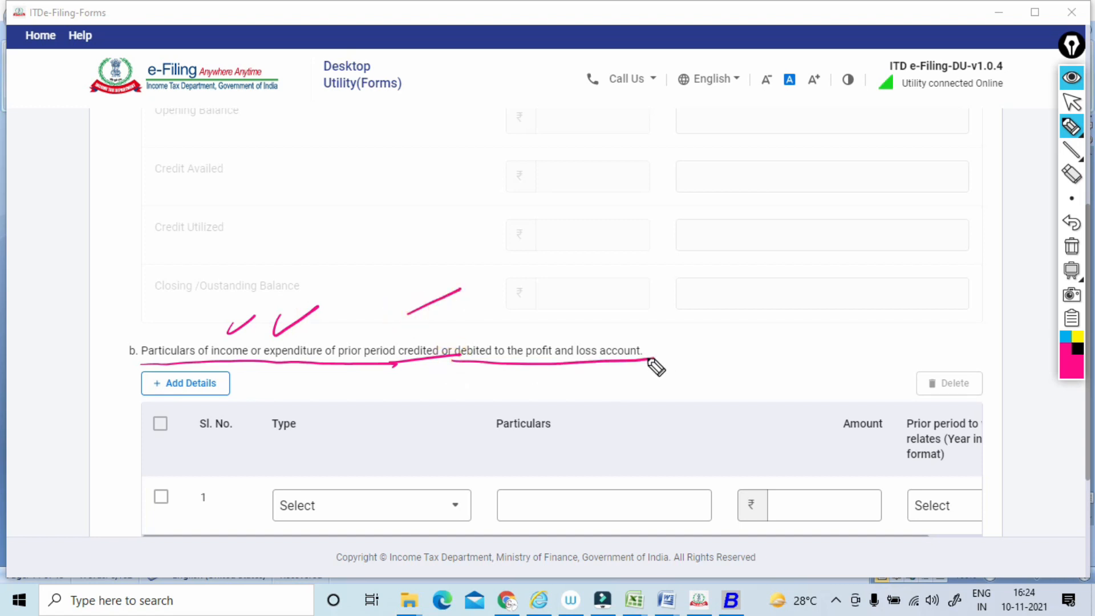
Circle item b's Type, Particulars, Amount and Prior period fields, mark its wording again, and clear all annotations.
mouse_move(352, 439)
mouse_down()
mouse_move(399, 489)
mouse_move(404, 462)
mouse_up()
drag(620, 462, 631, 465)
drag(852, 472, 875, 479)
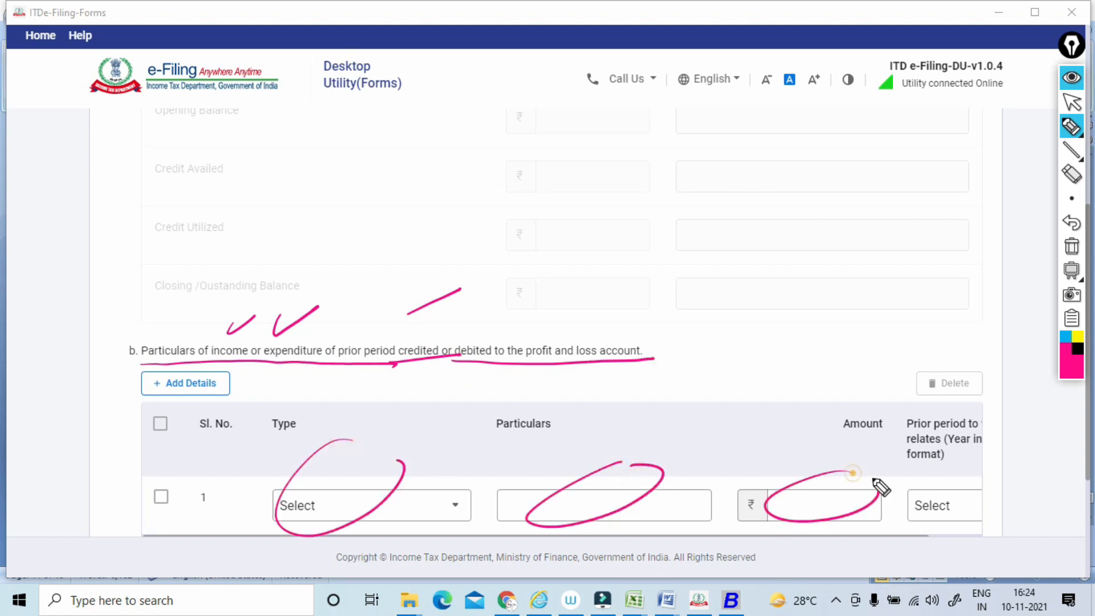
drag(966, 477, 958, 484)
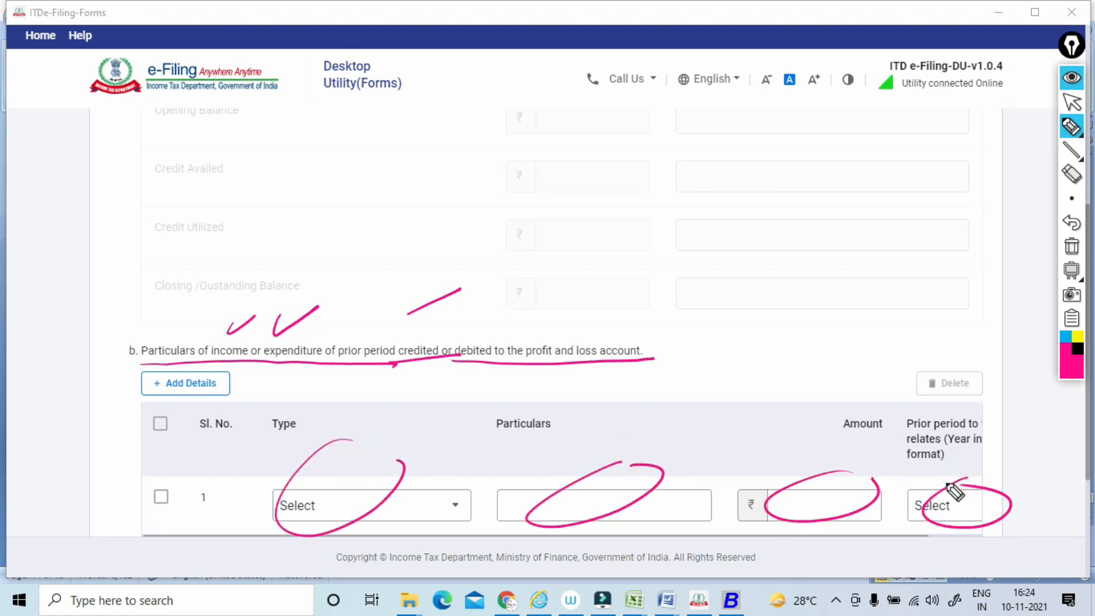
drag(230, 346, 260, 324)
mouse_move(297, 272)
mouse_down()
mouse_move(276, 295)
mouse_move(330, 251)
mouse_up()
drag(285, 367, 439, 356)
click(1072, 246)
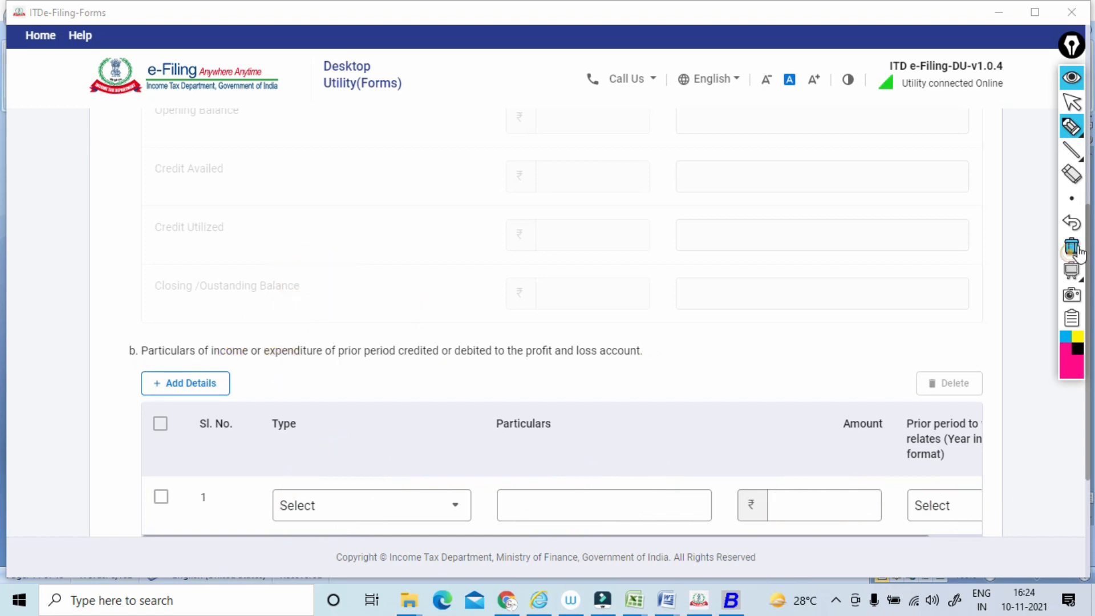
Leave Clause 27 and return to the Part-A & Part-B list of clause groups.
click(1071, 103)
scroll(1071, 117, down, 3)
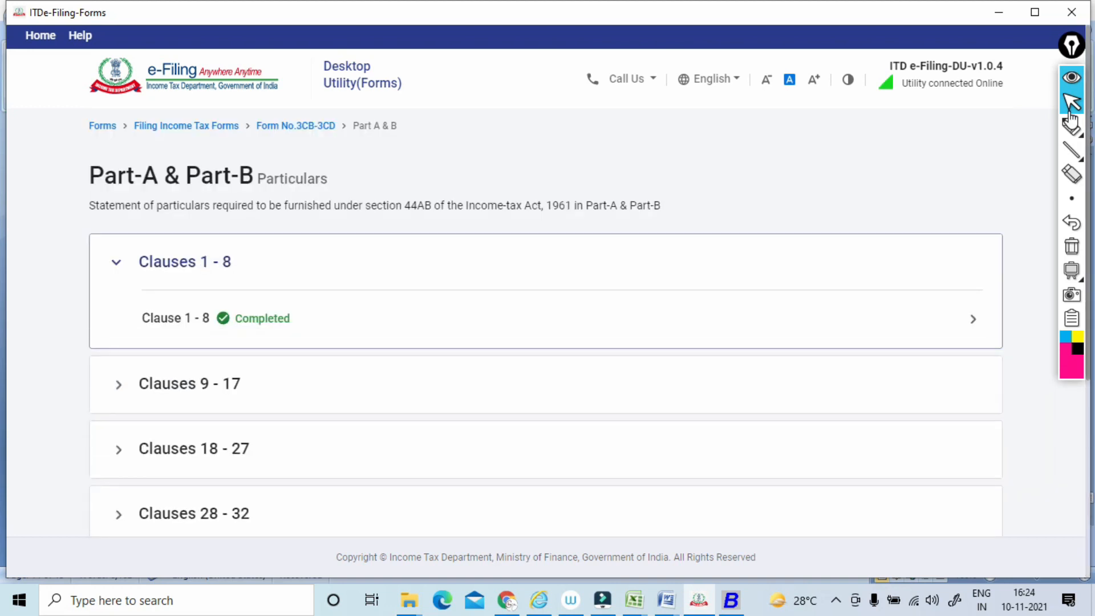
scroll(1071, 117, down, 3)
Circle the Clauses 18 - 27 group heading and clear the mark.
click(1072, 126)
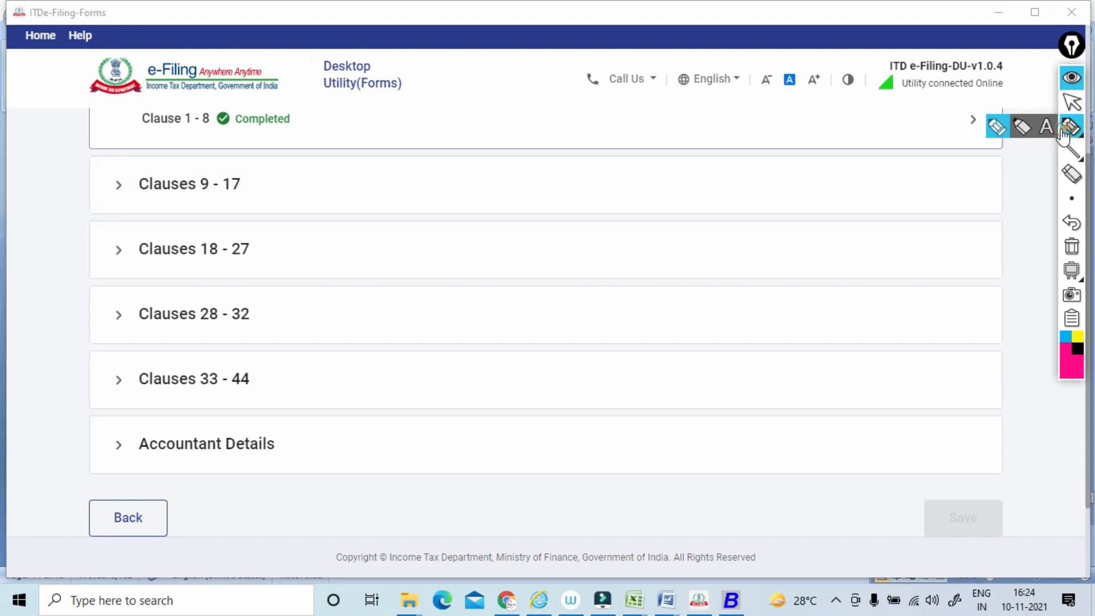
drag(117, 269, 178, 281)
drag(281, 219, 103, 258)
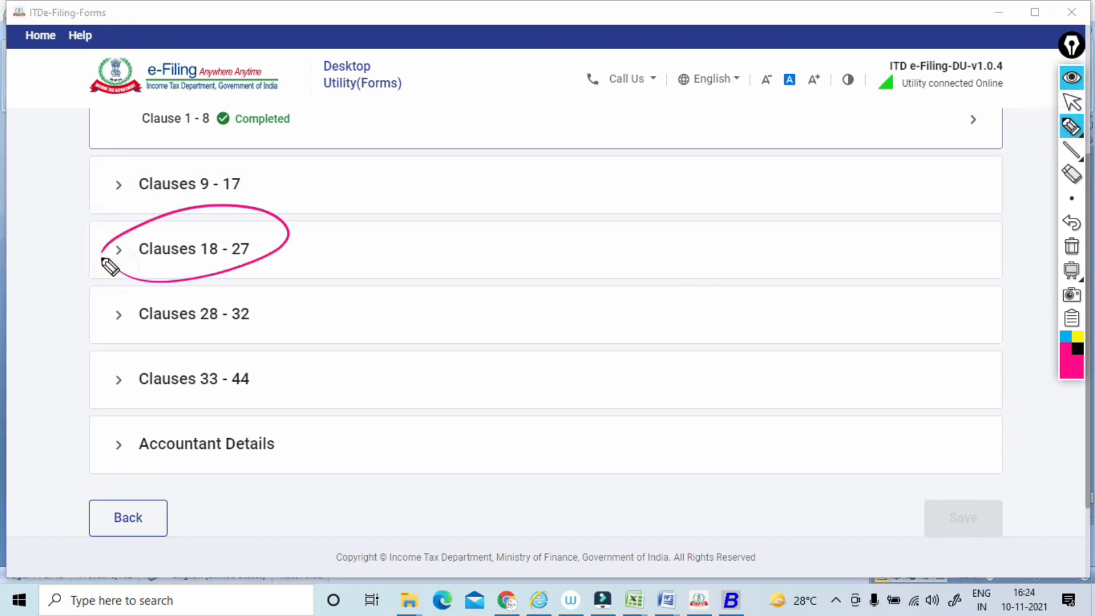
click(1083, 266)
Expand the Clauses 28 - 32 group.
click(1071, 103)
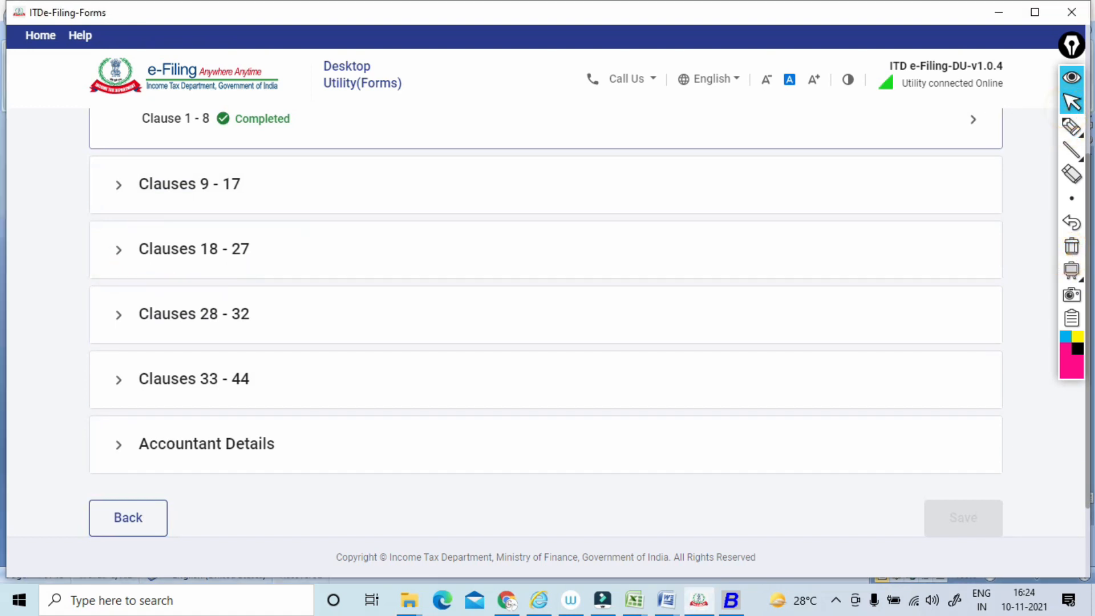
scroll(1056, 113, down, 1)
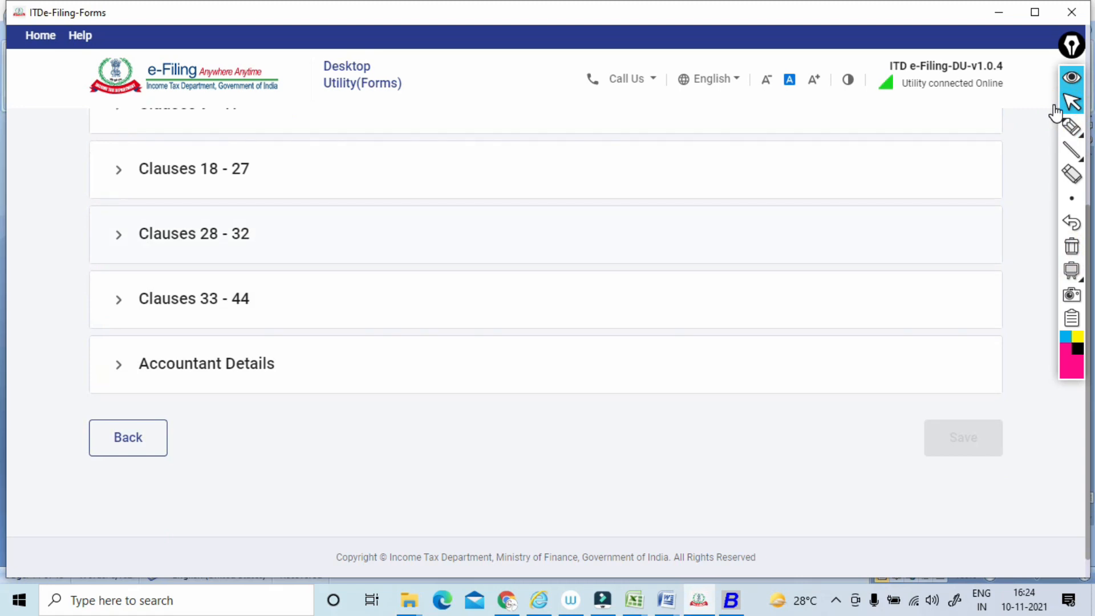
click(194, 234)
Mark the Clauses 28 - 32 group heading with the pen and clear the mark.
scroll(1055, 113, down, 1)
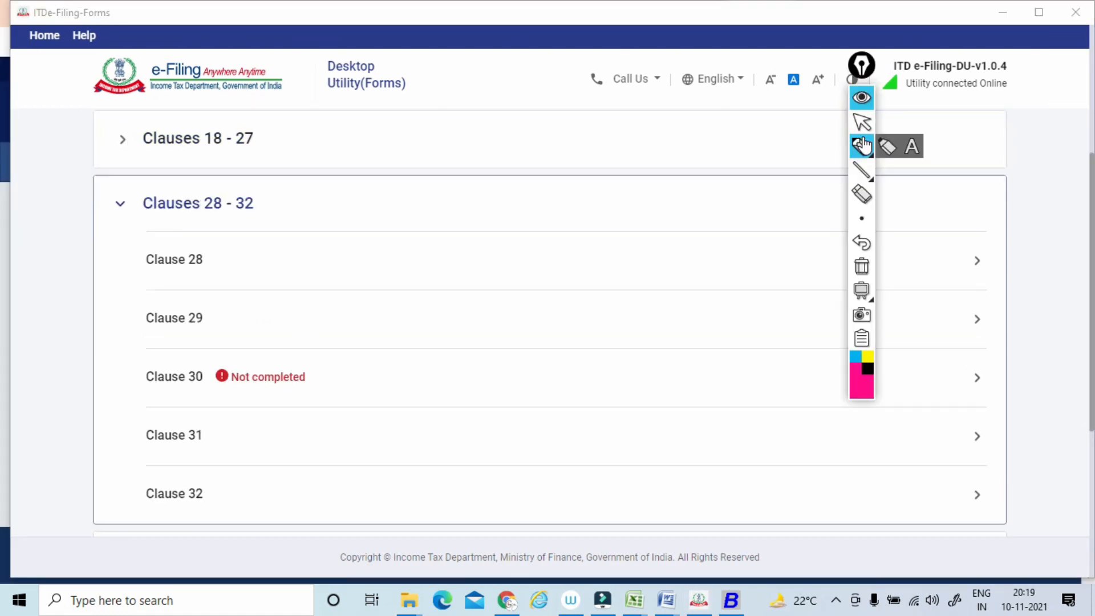
mouse_move(140, 226)
mouse_down()
mouse_move(237, 211)
mouse_move(222, 201)
mouse_move(227, 189)
mouse_up()
click(861, 266)
Open Clause 28 and circle the number in front of its question on shares received.
click(862, 122)
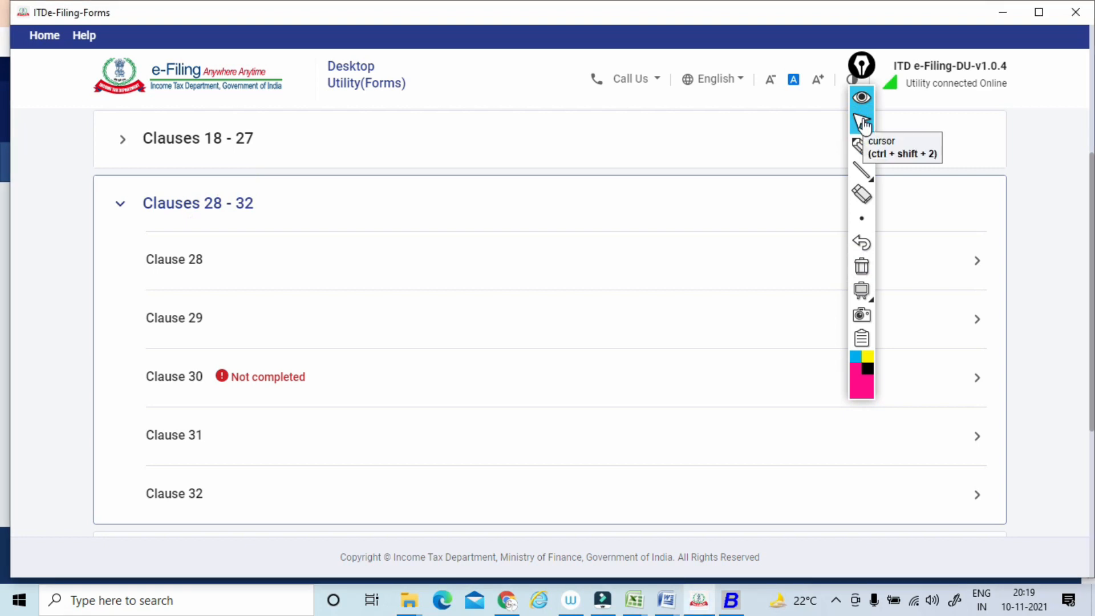
drag(858, 65, 929, 69)
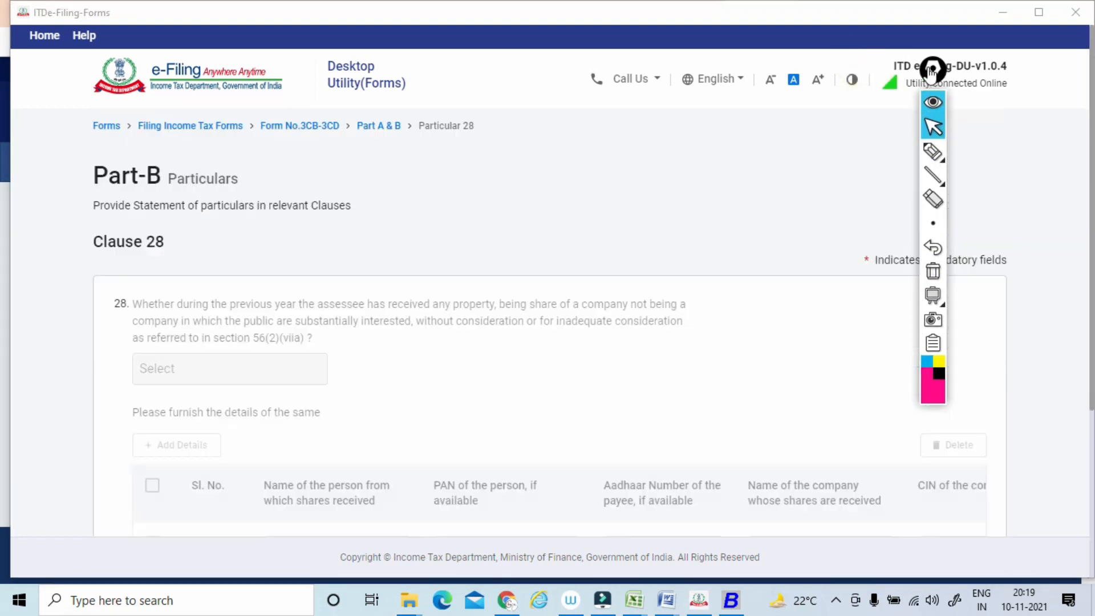
click(932, 152)
drag(103, 305, 120, 297)
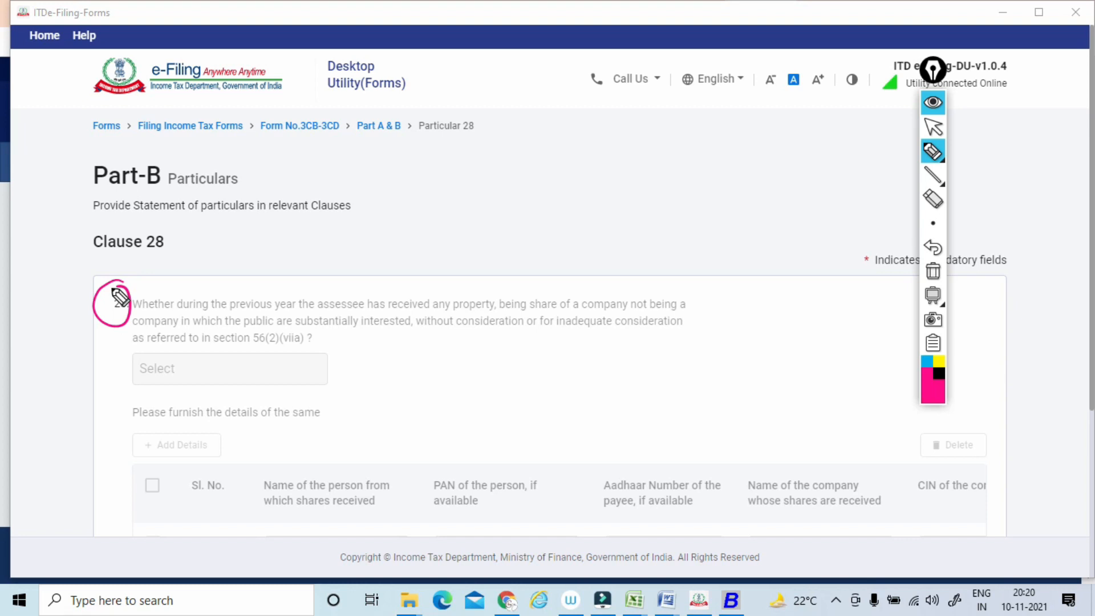
Write pen notes above the Clause 28 question and clear all the marks.
mouse_move(151, 279)
mouse_down()
mouse_move(185, 281)
mouse_move(178, 296)
mouse_move(212, 257)
mouse_move(252, 244)
mouse_move(256, 226)
mouse_move(304, 209)
mouse_move(305, 235)
mouse_move(367, 201)
mouse_move(399, 163)
mouse_up()
drag(318, 244, 411, 199)
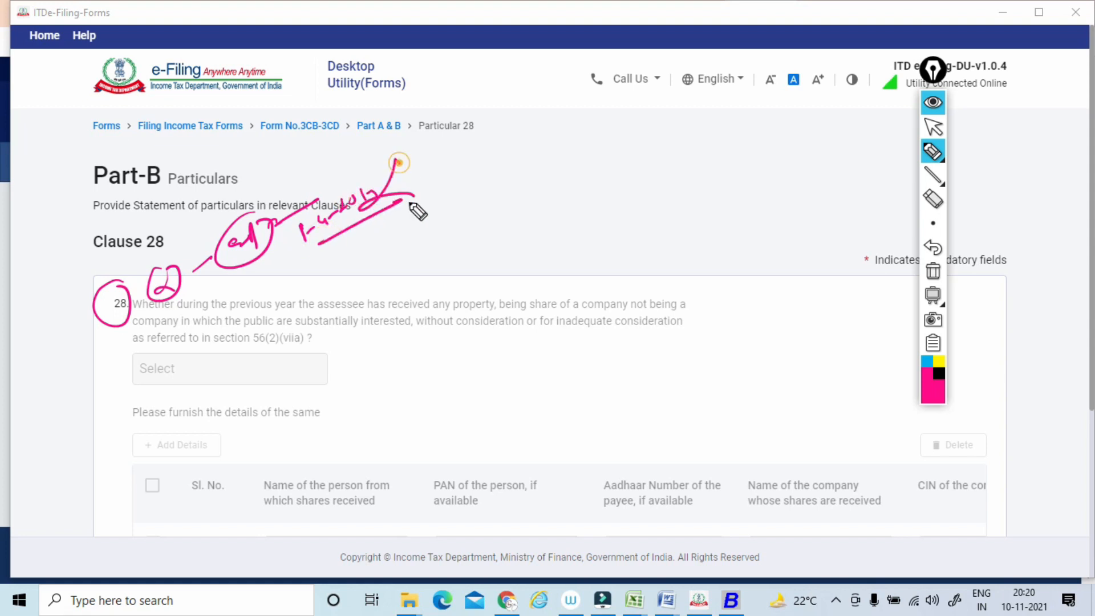
click(932, 271)
click(933, 130)
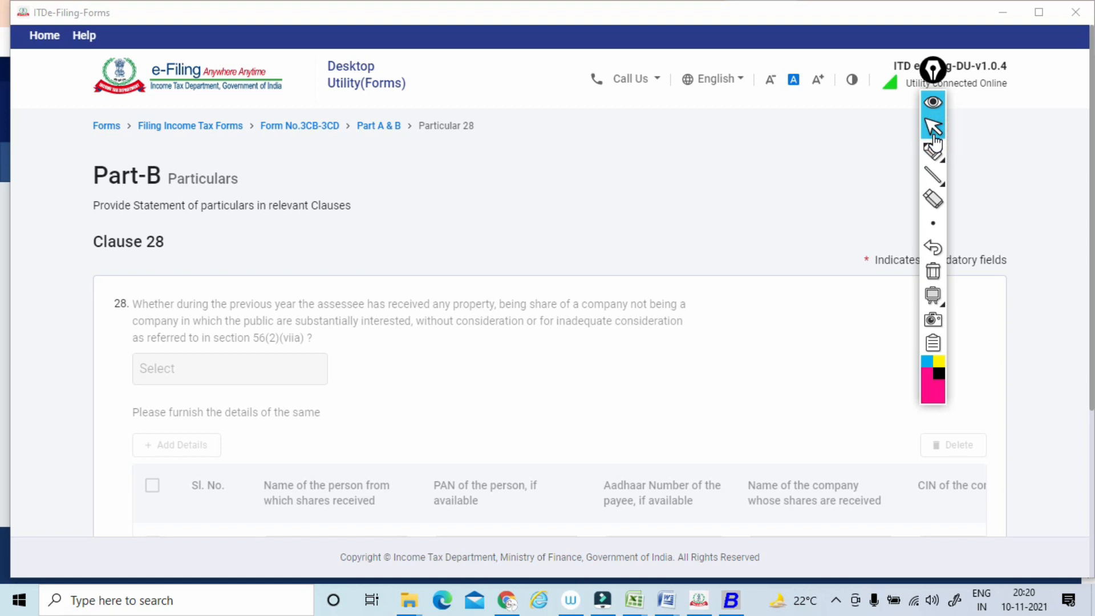
Save Clause 28 and open Clause 29 from the Clauses 28 - 32 group.
scroll(934, 130, down, 3)
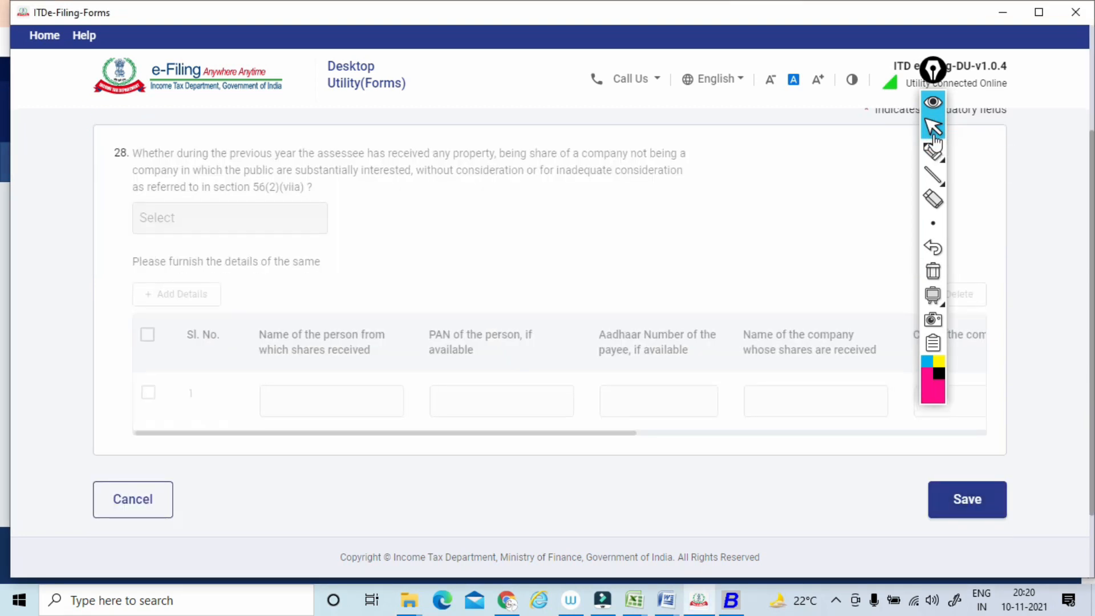
click(967, 499)
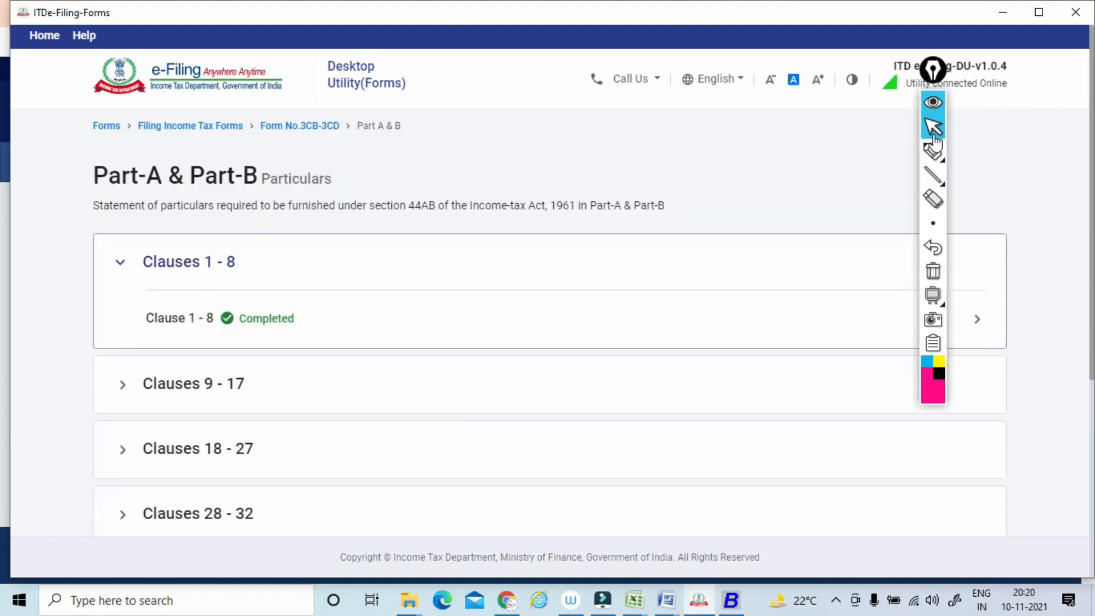
scroll(935, 140, down, 2)
click(198, 390)
scroll(197, 390, down, 2)
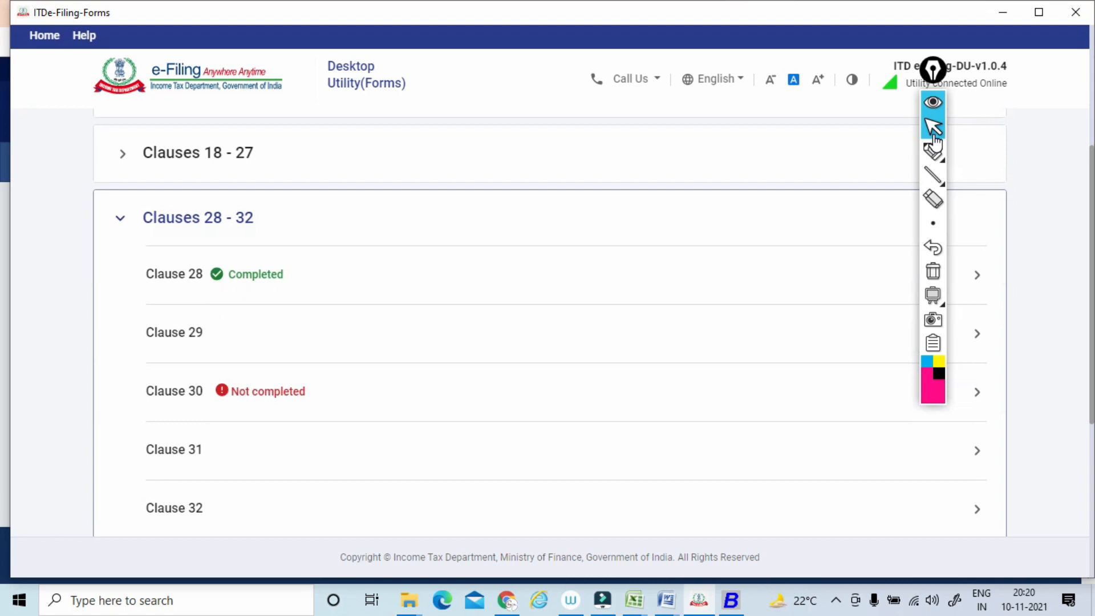
click(174, 332)
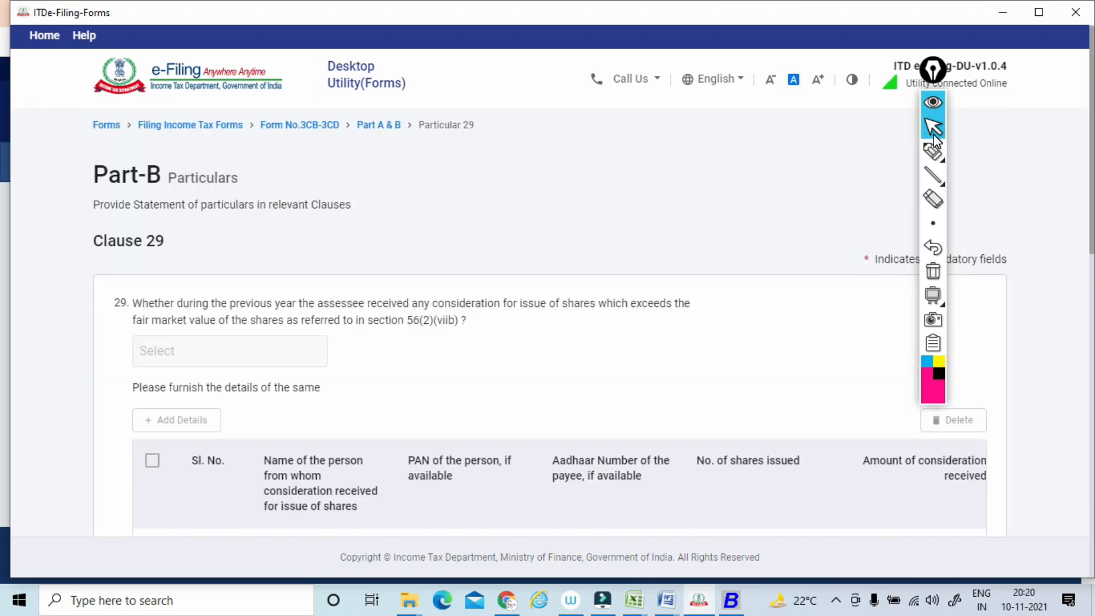
Underline the opening of Clause 29's question on consideration for issue of shares and write boxed pen notes above it.
click(933, 151)
drag(133, 315, 613, 313)
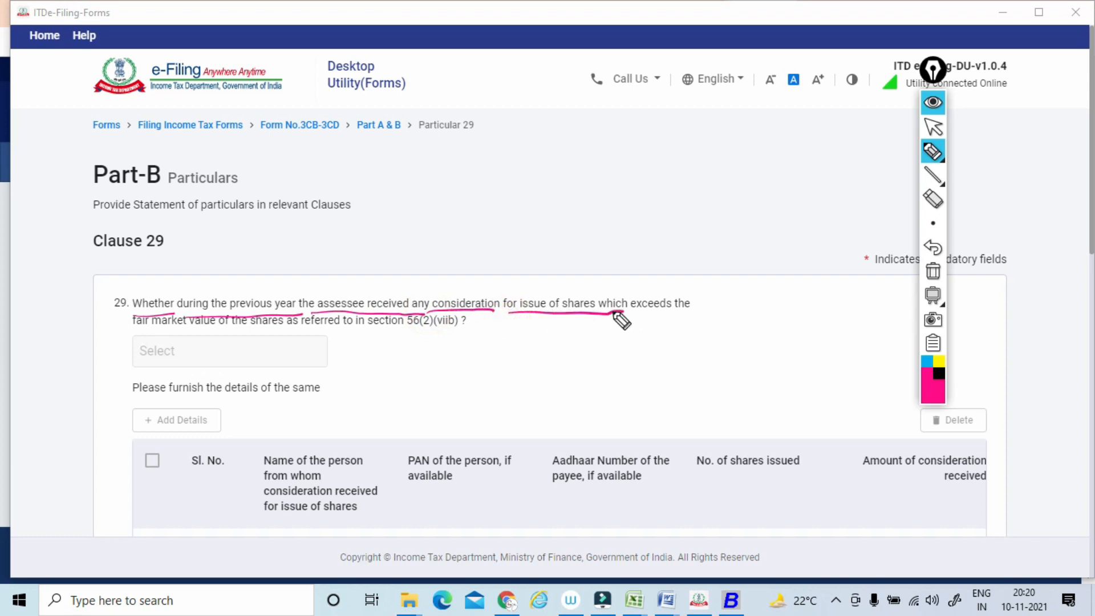
drag(416, 282, 439, 272)
drag(460, 223, 456, 242)
mouse_move(469, 228)
mouse_down()
mouse_move(496, 227)
mouse_move(444, 234)
mouse_move(500, 197)
mouse_move(466, 257)
mouse_up()
drag(511, 218, 525, 214)
mouse_move(449, 181)
mouse_down()
mouse_move(466, 163)
mouse_move(468, 188)
mouse_up()
mouse_move(541, 194)
mouse_down()
mouse_move(551, 183)
mouse_move(575, 196)
mouse_move(569, 175)
mouse_move(603, 181)
mouse_move(646, 164)
mouse_up()
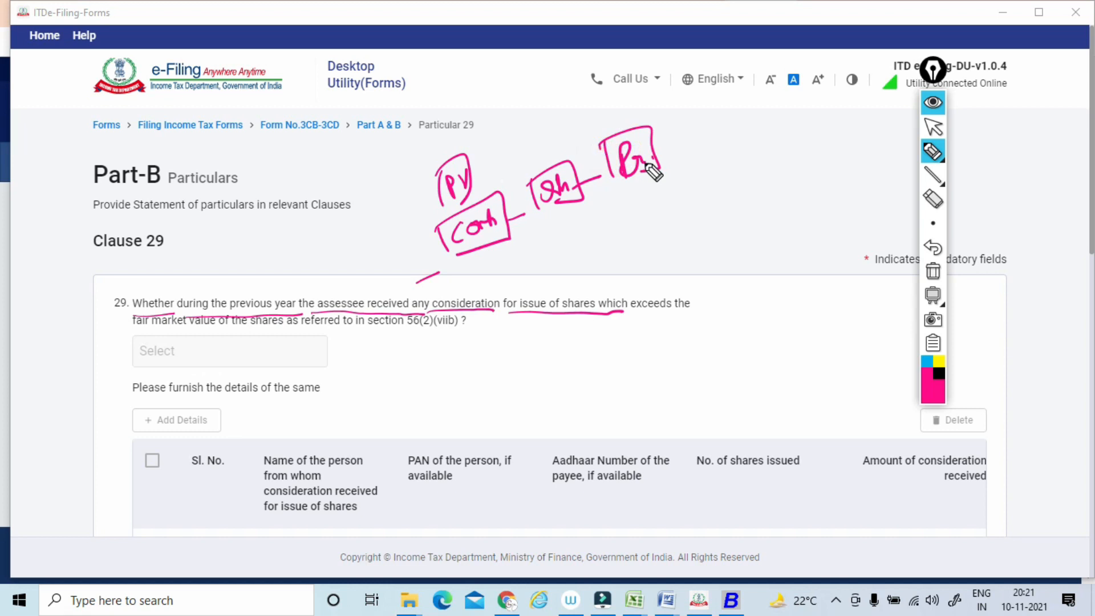
Add FMV notes above the Clause 29 question, underline its section 56(2)(viib) reference, and clear all the marks.
mouse_move(608, 211)
mouse_down()
mouse_move(719, 167)
mouse_move(660, 206)
mouse_up()
drag(665, 171, 681, 207)
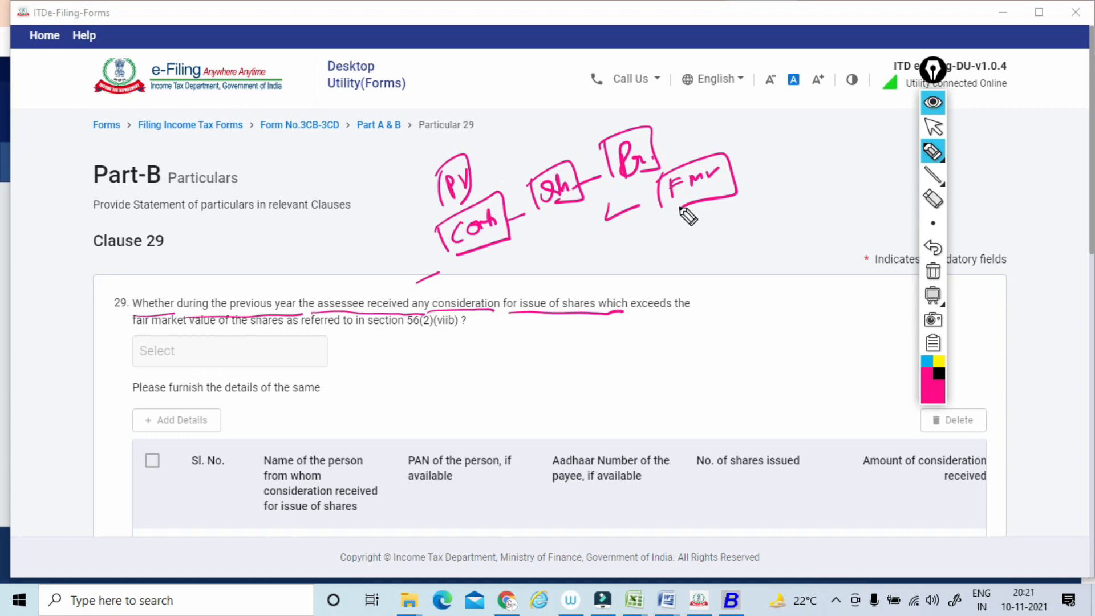
drag(551, 251, 698, 212)
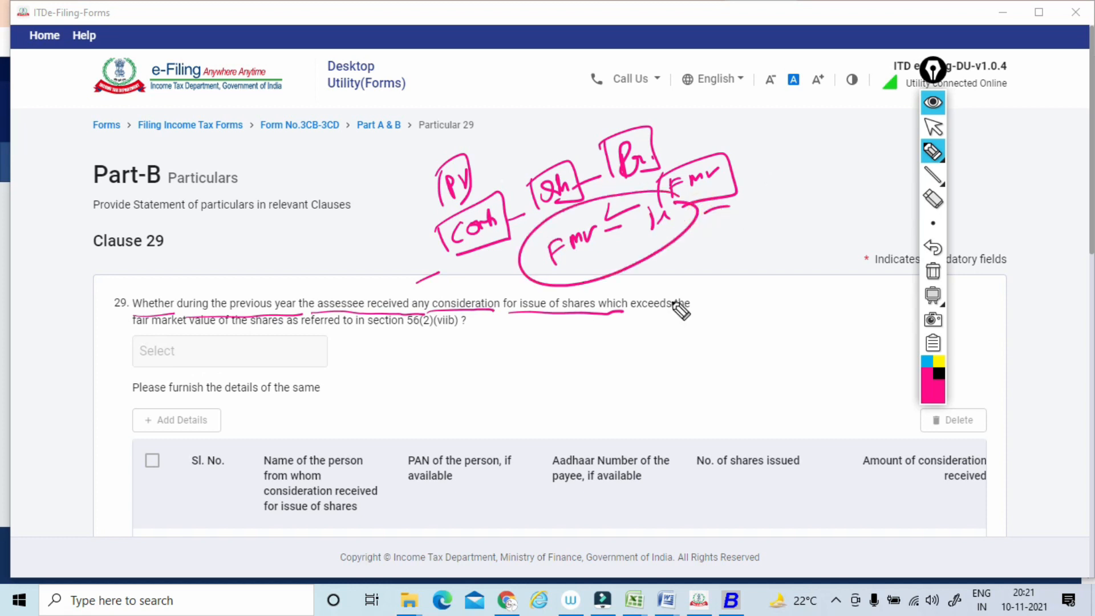
drag(678, 277, 644, 337)
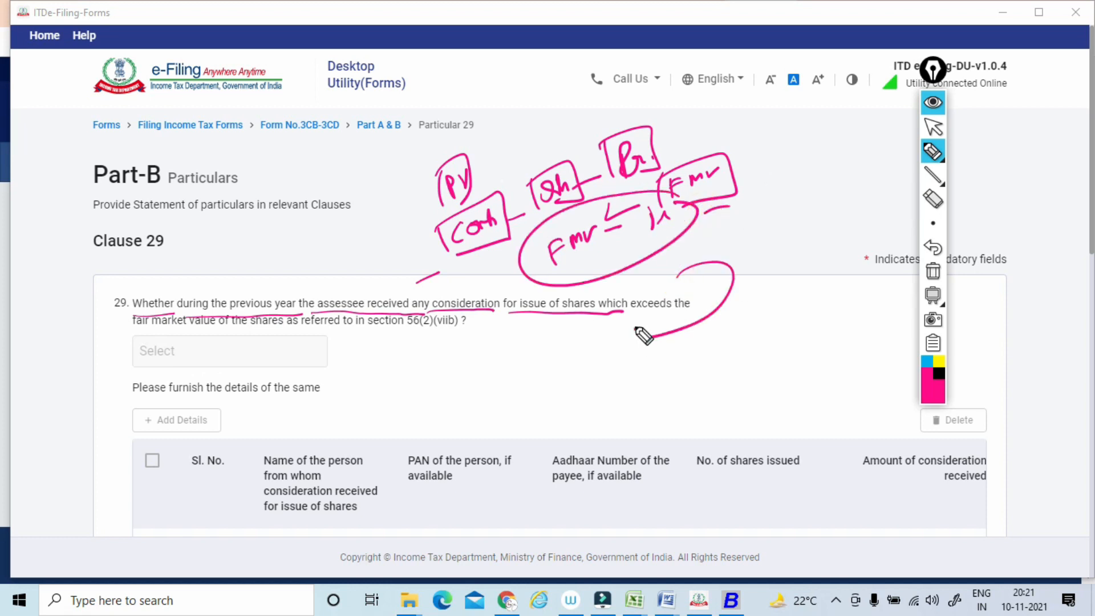
drag(250, 333, 482, 336)
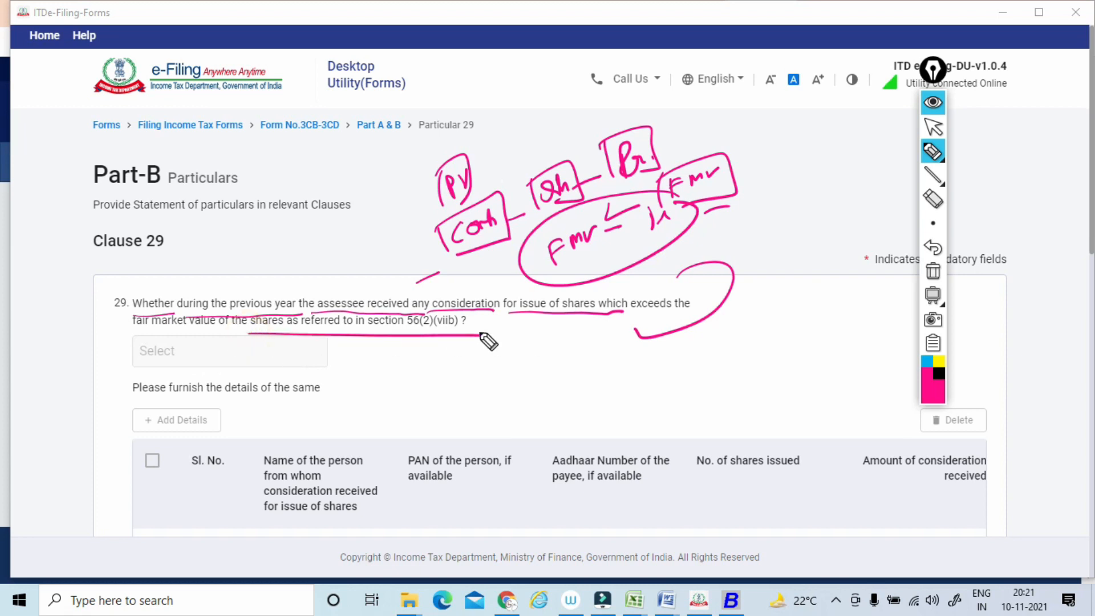
click(933, 271)
click(933, 130)
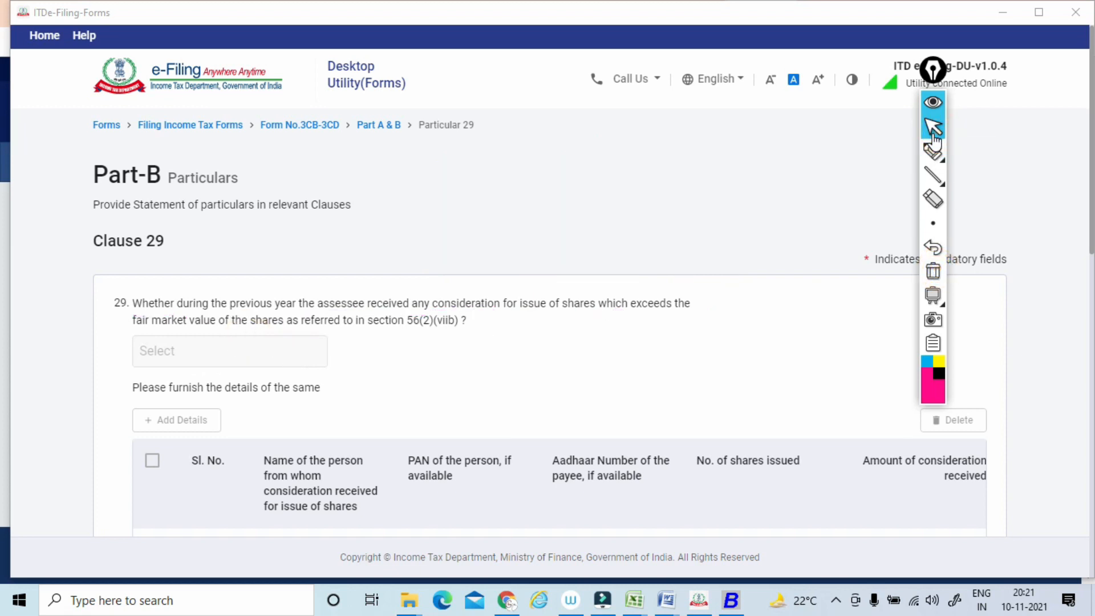
Circle the number in front of the Clause 29 question and clear the mark.
click(933, 150)
drag(121, 270, 129, 270)
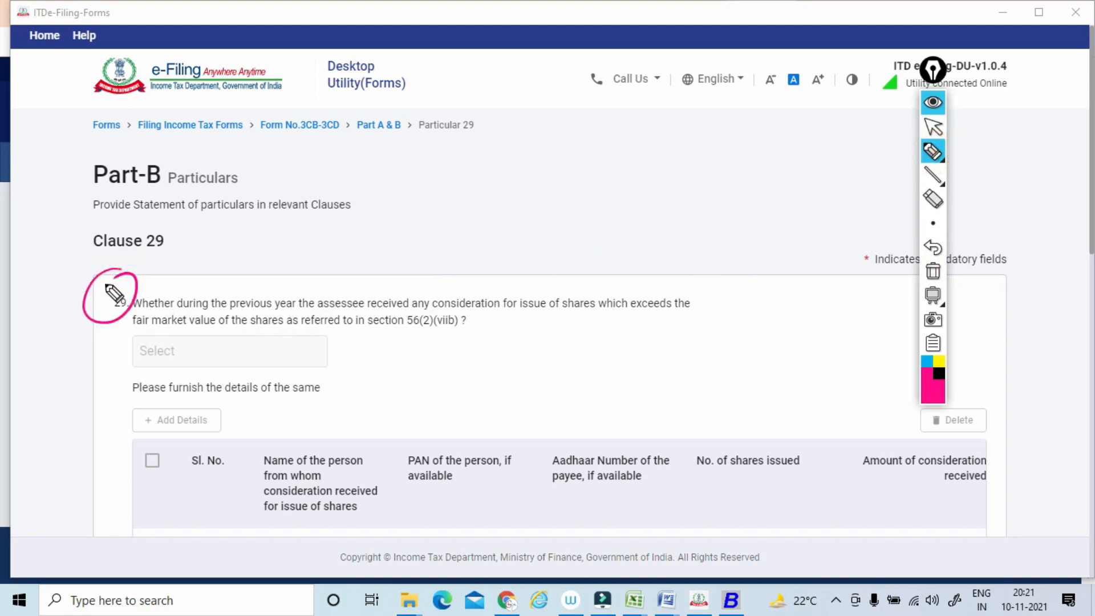
click(942, 272)
click(933, 128)
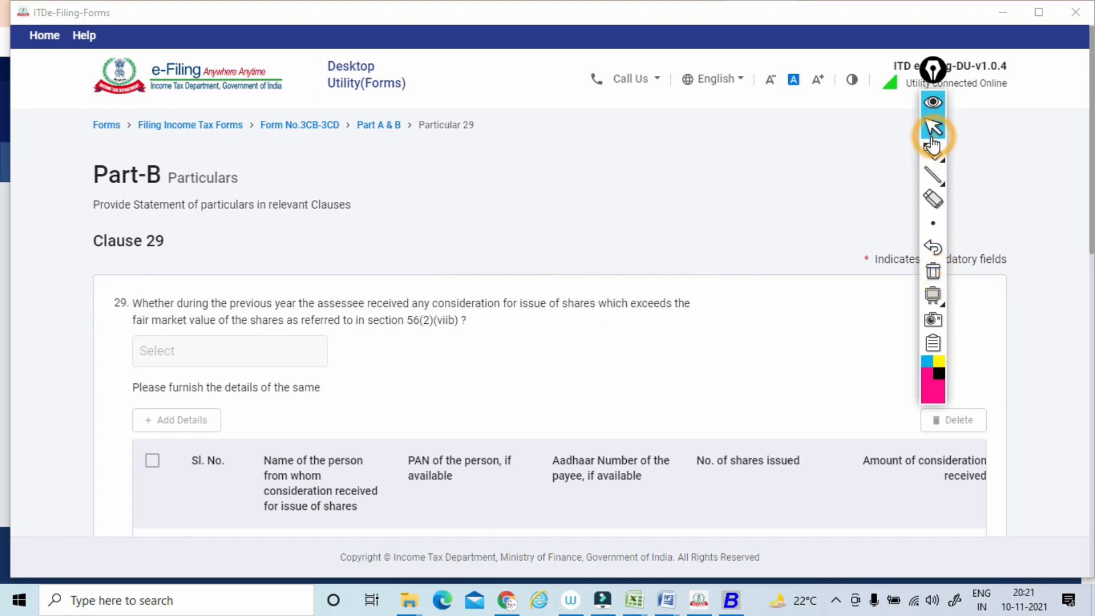
Tick item A of Clause 29 and underline its question on income from other sources with the pen.
scroll(933, 128, down, 3)
scroll(570, 325, up, 1)
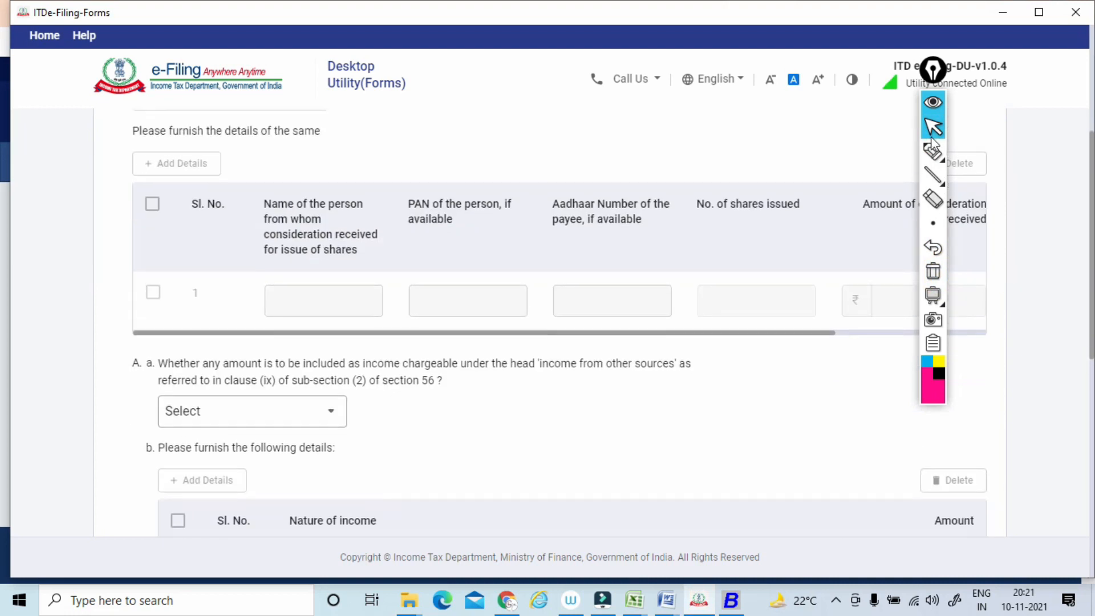
scroll(571, 325, down, 2)
click(937, 158)
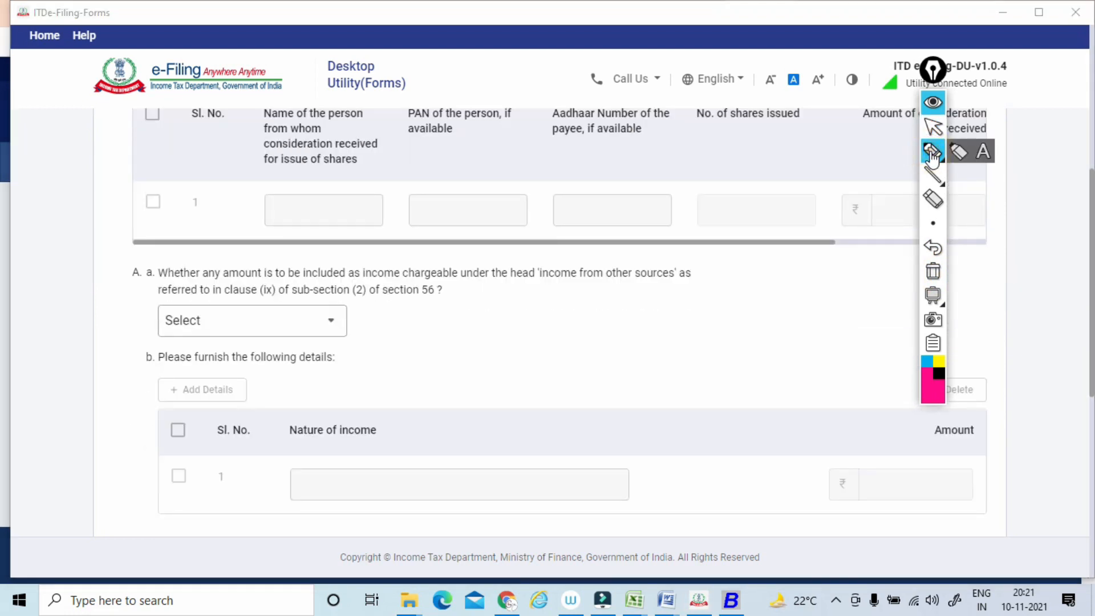
drag(117, 292, 676, 279)
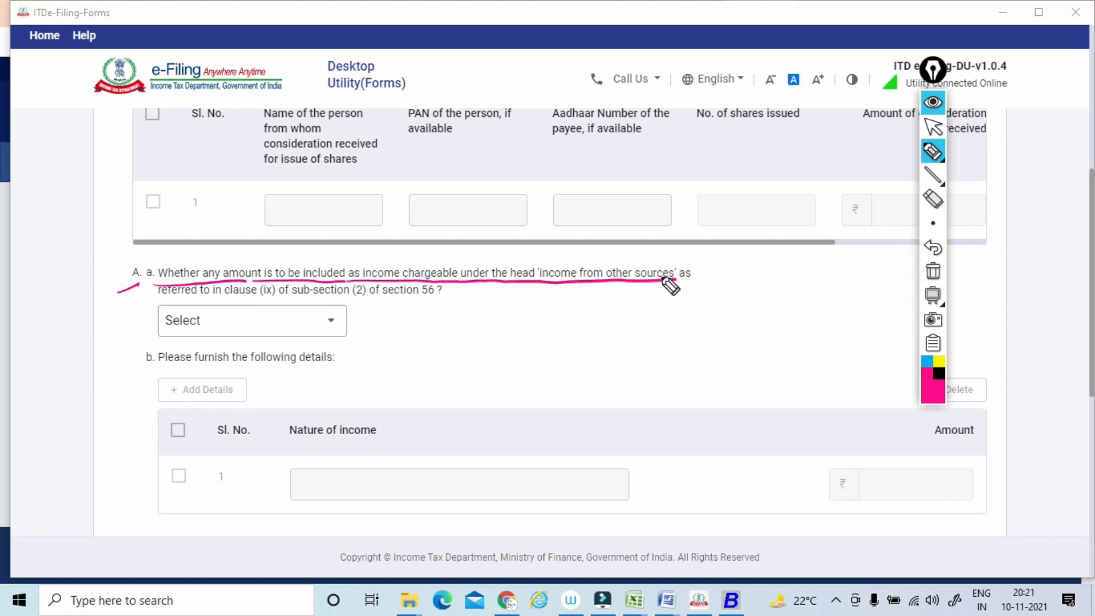
Write boxed and circled pen notes above the Clause 29 A(a) question to illustrate the case of an advance.
drag(431, 251, 466, 232)
drag(523, 200, 503, 206)
mouse_move(534, 198)
mouse_down()
mouse_move(551, 191)
mouse_move(497, 219)
mouse_up()
mouse_move(491, 196)
mouse_down()
mouse_move(562, 178)
mouse_move(535, 212)
mouse_up()
mouse_move(563, 175)
mouse_down()
mouse_move(593, 185)
mouse_move(598, 214)
mouse_move(566, 228)
mouse_move(582, 224)
mouse_move(594, 239)
mouse_move(578, 315)
mouse_up()
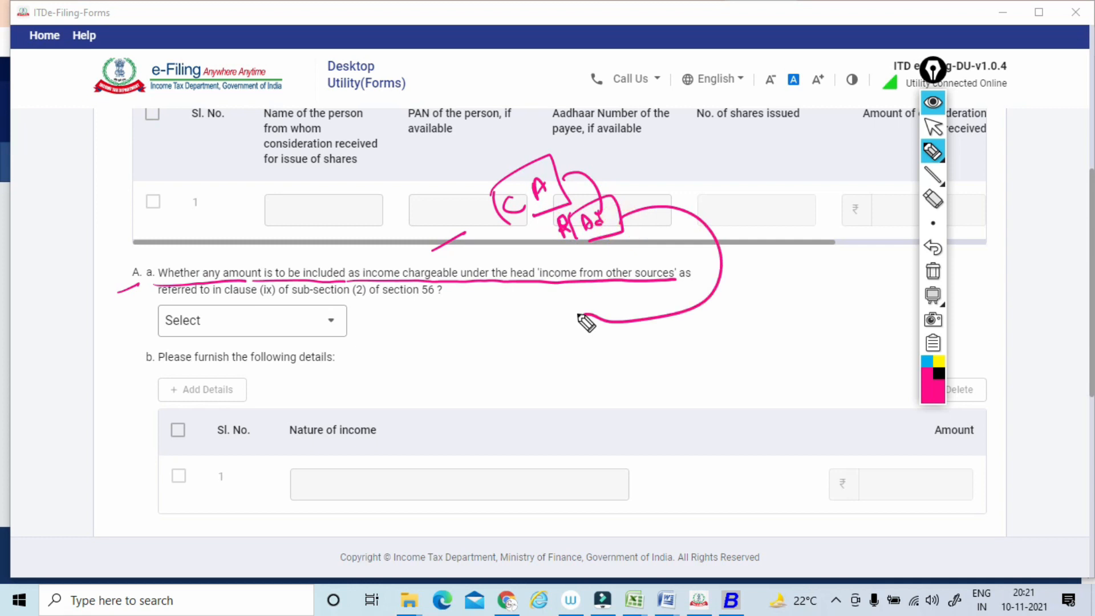
drag(650, 170, 661, 166)
drag(651, 161, 672, 161)
mouse_move(663, 135)
mouse_down()
mouse_move(680, 155)
mouse_move(734, 126)
mouse_move(720, 130)
mouse_up()
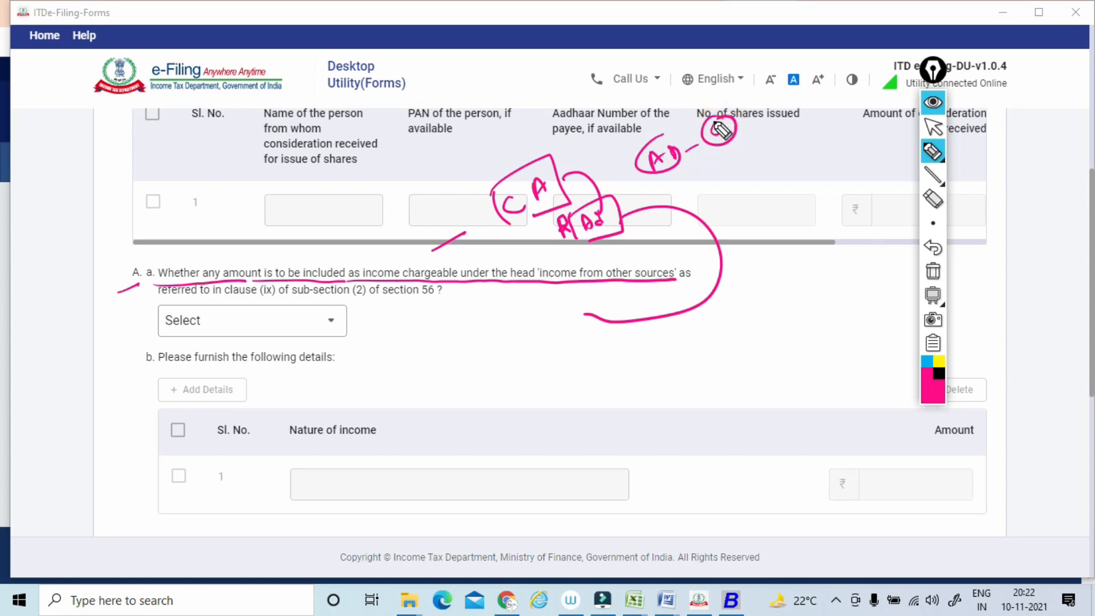
Draw curves linking the boxed advance note to the 'income from other sources' text in A(a) and clear all the marks.
mouse_move(559, 227)
mouse_down()
mouse_move(650, 231)
mouse_move(587, 313)
mouse_up()
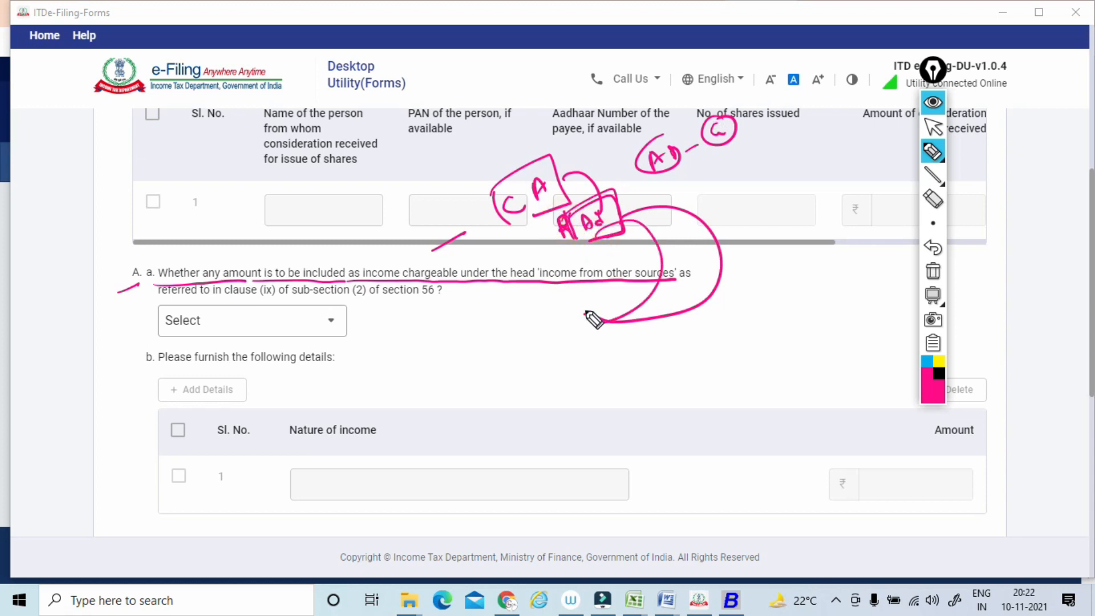
mouse_move(623, 228)
mouse_down()
mouse_move(656, 232)
mouse_move(632, 311)
mouse_move(620, 305)
mouse_up()
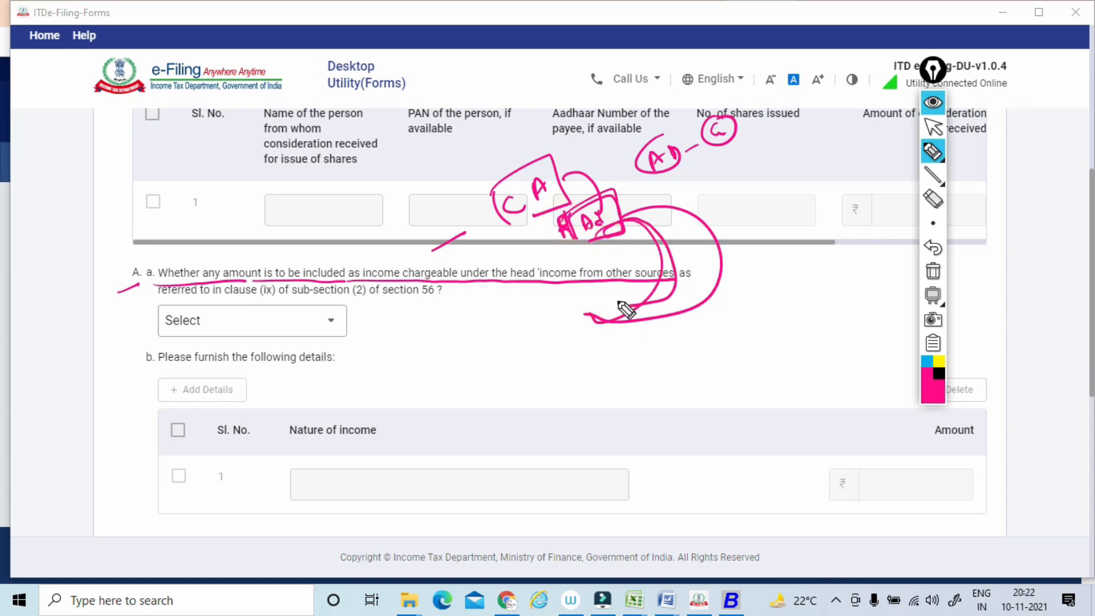
mouse_move(493, 285)
mouse_down()
mouse_move(584, 291)
mouse_move(555, 263)
mouse_up()
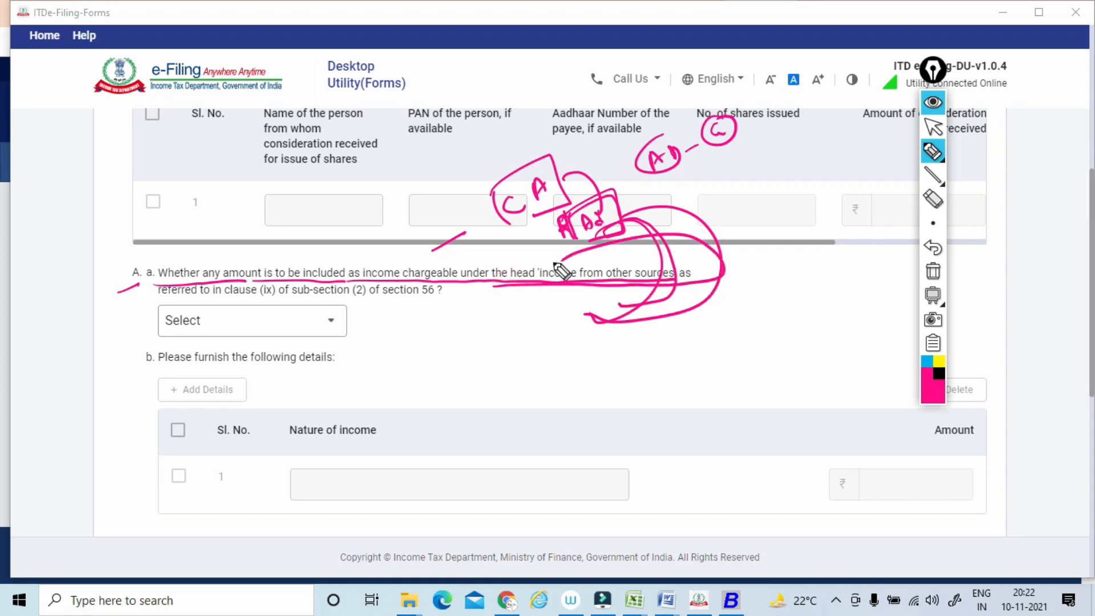
mouse_move(627, 224)
mouse_down()
mouse_move(806, 244)
mouse_move(660, 409)
mouse_move(525, 351)
mouse_up()
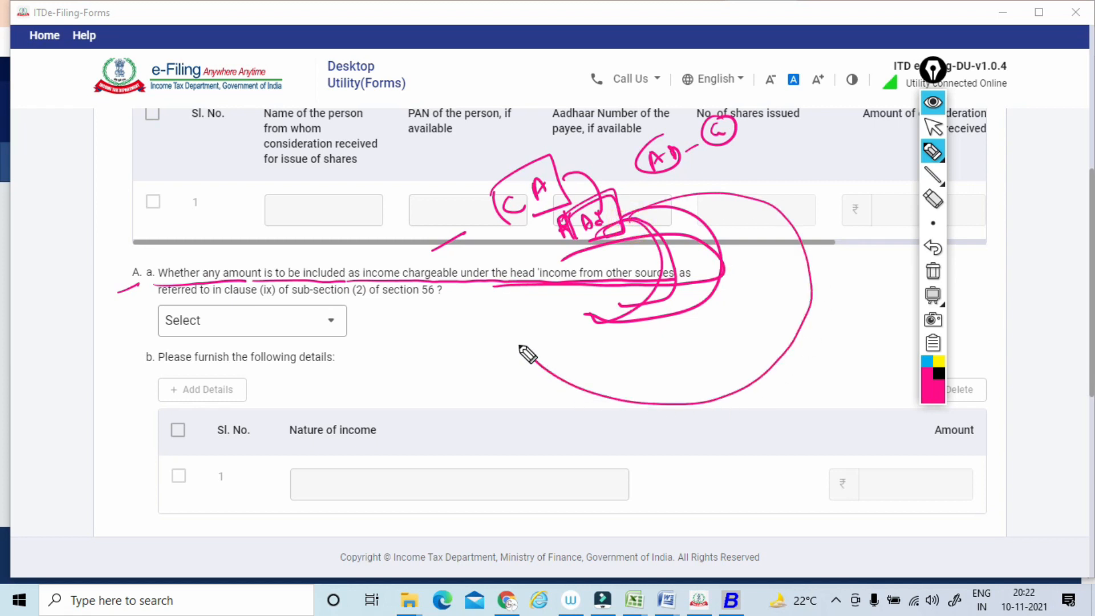
click(933, 271)
click(933, 127)
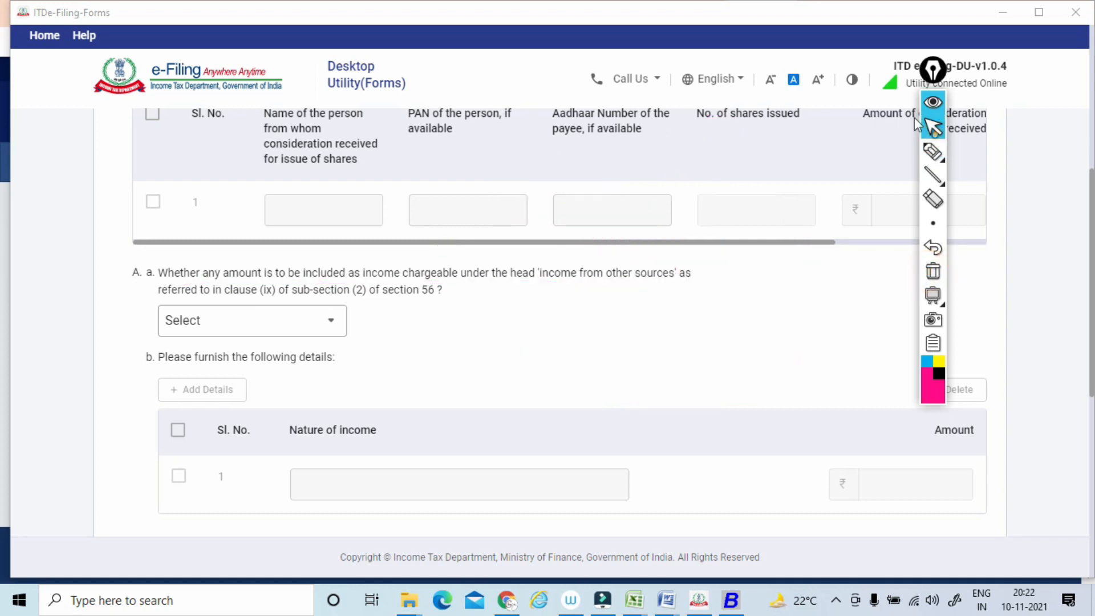
Circle item B of Clause 29, underline its question with the clause (x) reference, and write a circled gift note above.
scroll(915, 123, down, 5)
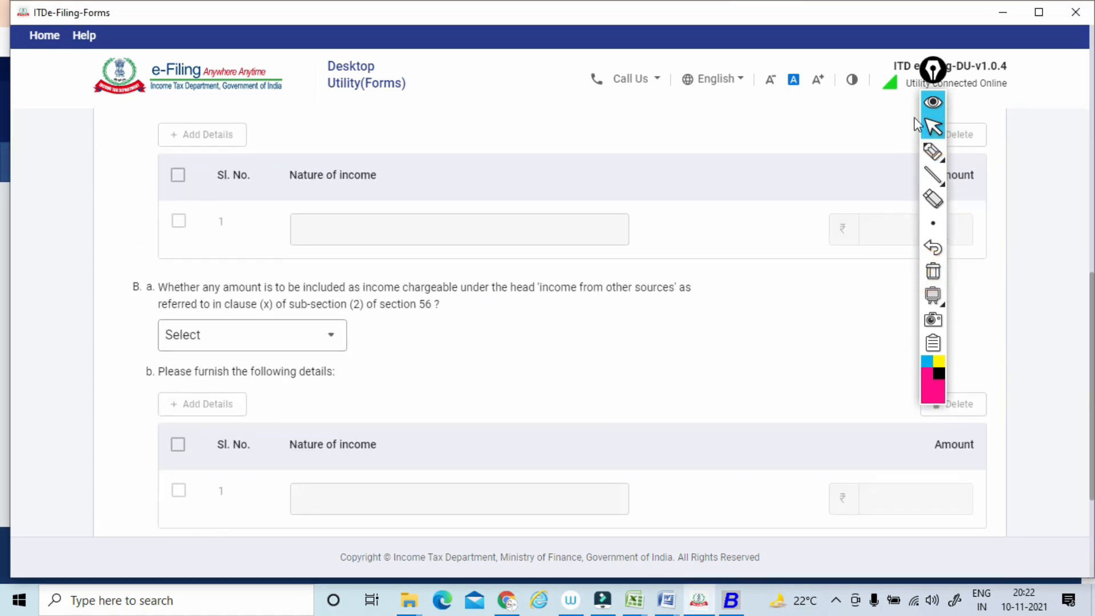
click(932, 151)
mouse_move(146, 267)
mouse_down()
mouse_move(149, 290)
mouse_move(249, 298)
mouse_move(690, 296)
mouse_up()
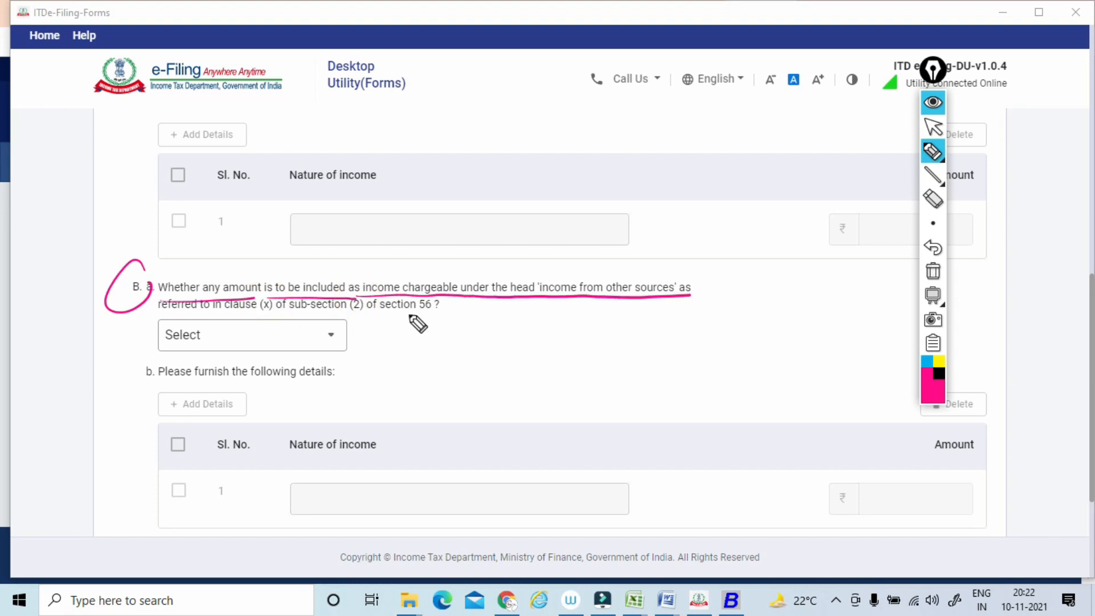
drag(193, 321, 408, 316)
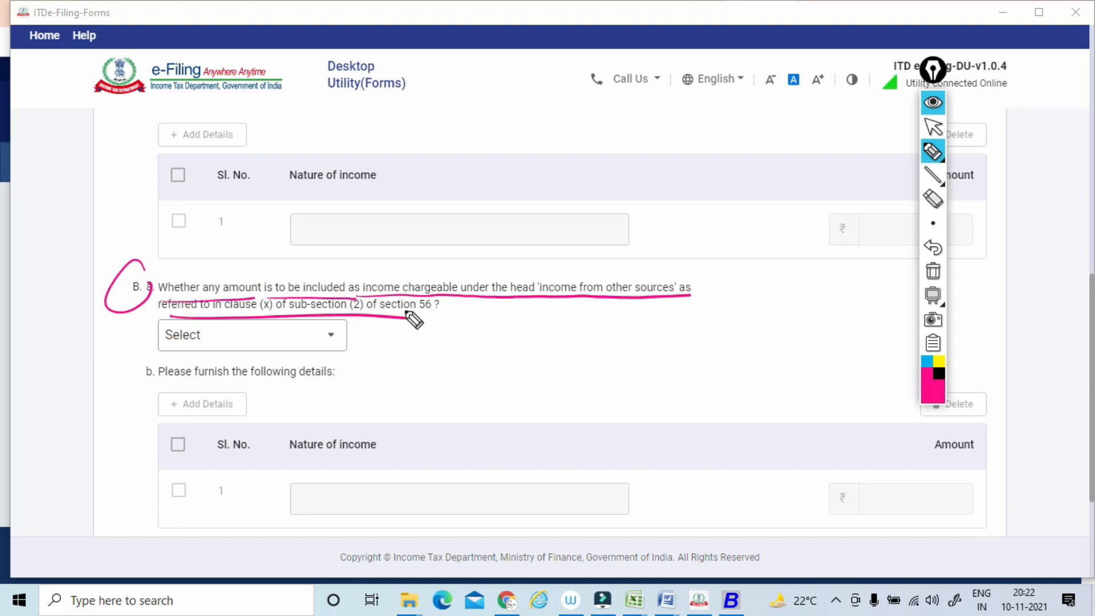
drag(387, 251, 356, 268)
mouse_move(447, 215)
mouse_down()
mouse_move(447, 228)
mouse_move(465, 189)
mouse_move(564, 186)
mouse_move(565, 262)
mouse_up()
mouse_move(510, 185)
mouse_down()
mouse_move(433, 331)
mouse_move(420, 313)
mouse_move(228, 315)
mouse_up()
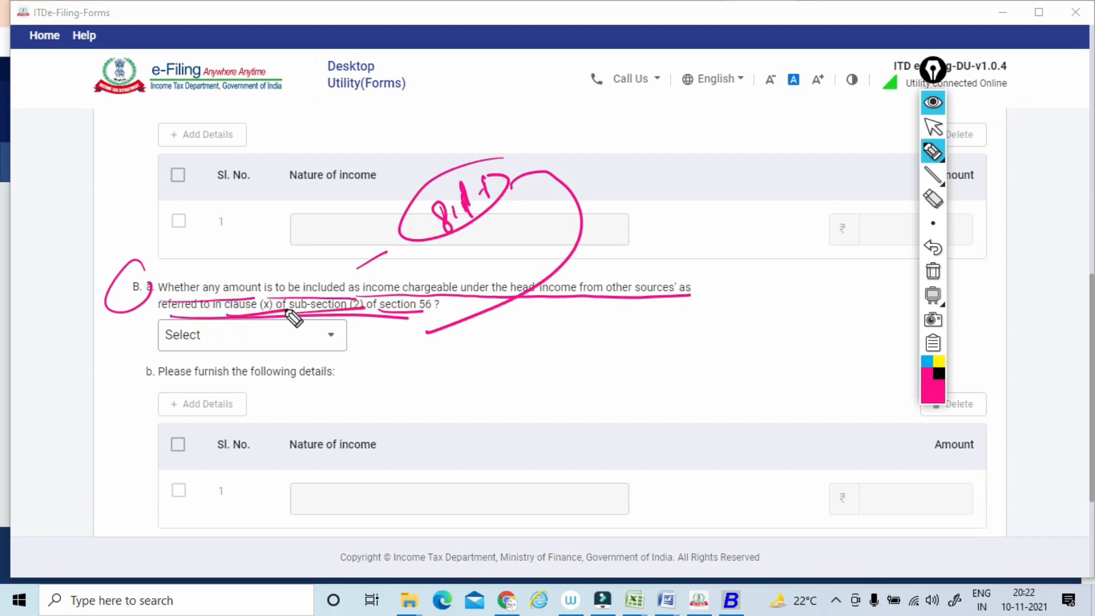
Write a boxed 50,000 note beside the gift note above the Clause 29 B(a) question.
drag(420, 278, 481, 251)
drag(513, 217, 535, 234)
drag(546, 212, 564, 203)
drag(567, 198, 572, 199)
drag(484, 215, 509, 258)
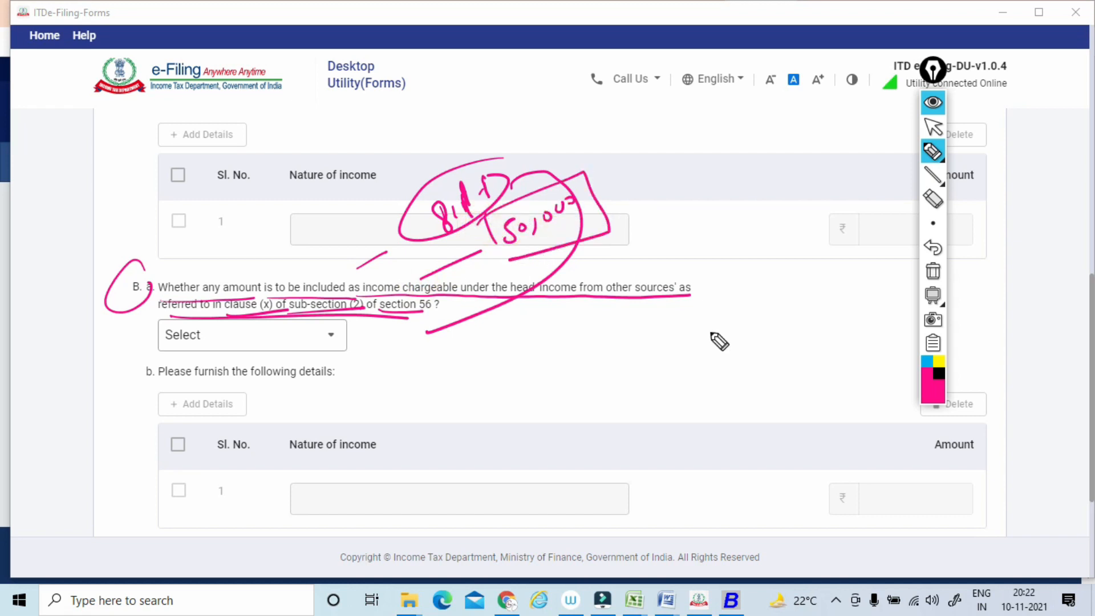
Write circled example notes beside the boxed 50,000 amount and next to the Clause 29 B(a) question.
drag(620, 214, 634, 205)
drag(676, 174, 678, 194)
mouse_move(668, 231)
mouse_down()
mouse_move(671, 249)
mouse_move(666, 234)
mouse_up()
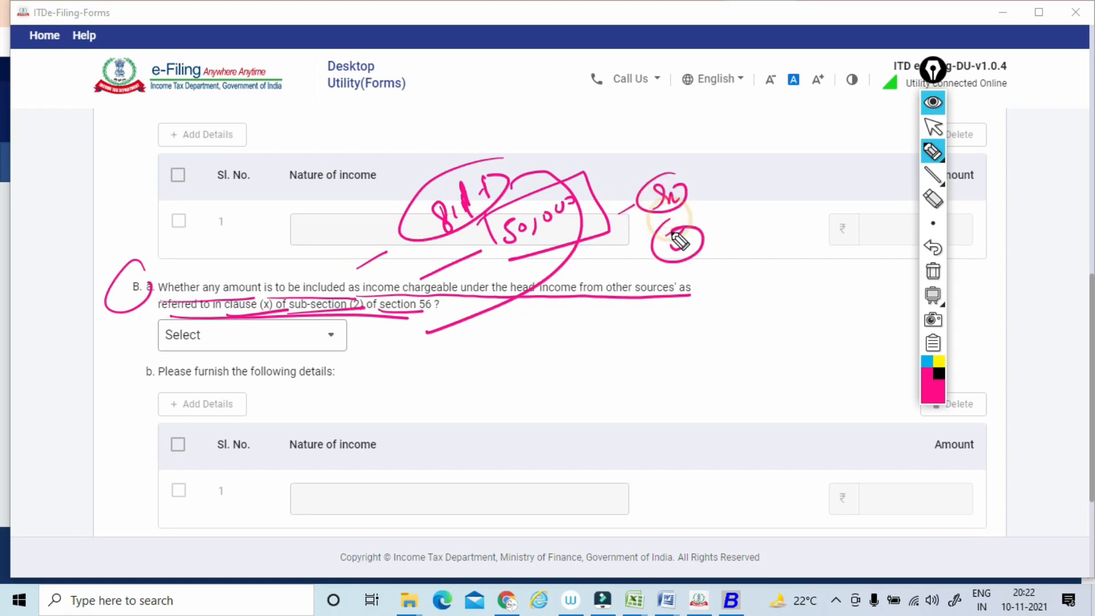
drag(652, 309, 654, 327)
mouse_move(663, 307)
mouse_down()
mouse_move(662, 326)
mouse_move(636, 332)
mouse_move(677, 307)
mouse_up()
click(672, 315)
drag(696, 311, 724, 298)
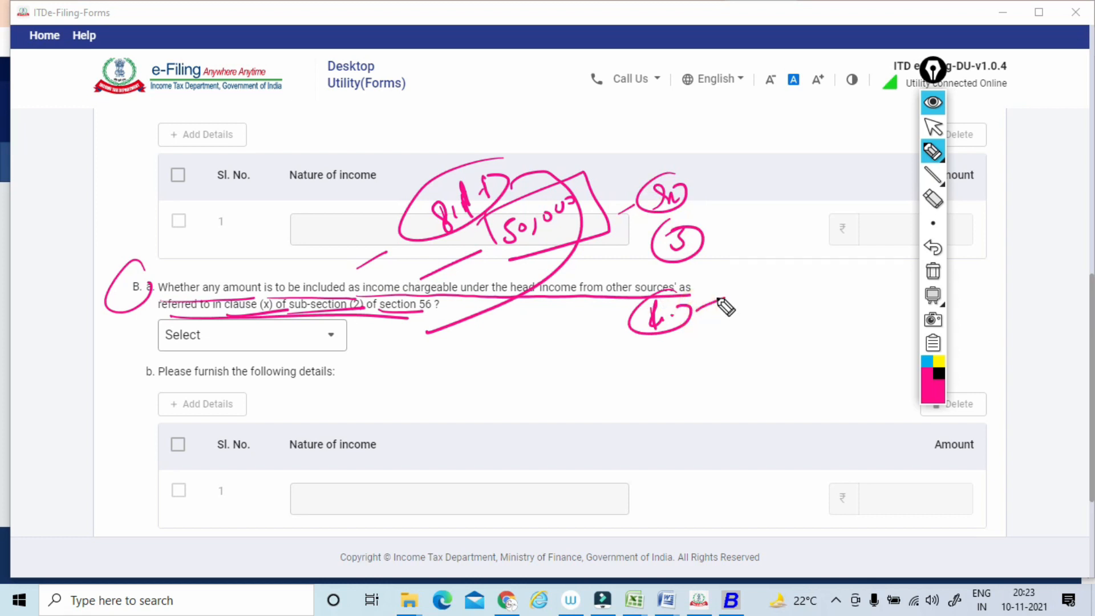
drag(702, 278, 728, 351)
drag(787, 319, 764, 311)
drag(748, 334, 753, 317)
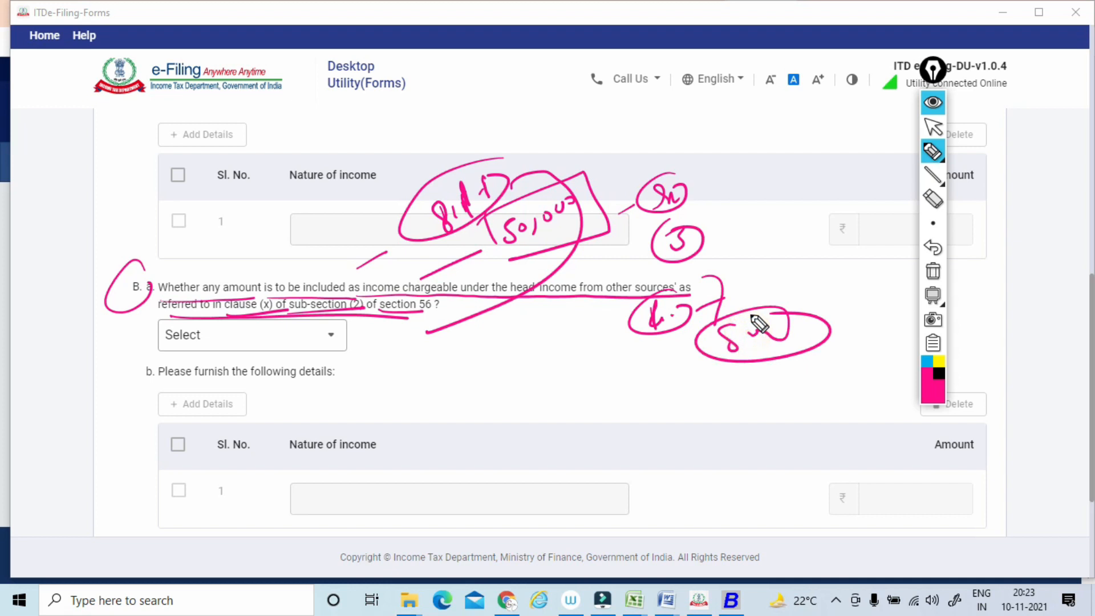
Circle item B of Clause 29 again and emphasise parts of its question with more pen strokes.
drag(148, 264, 131, 277)
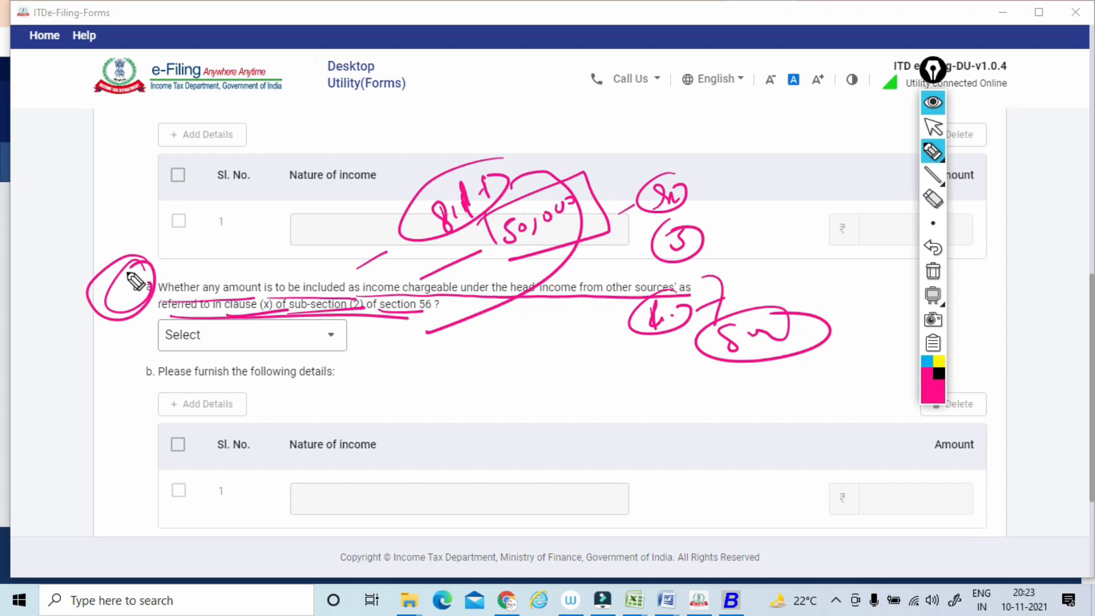
drag(184, 259, 138, 265)
drag(482, 295, 650, 292)
drag(423, 303, 366, 349)
drag(114, 335, 161, 329)
Clear all the pen marks and try to save Clause 29.
click(933, 271)
click(933, 126)
scroll(934, 129, down, 3)
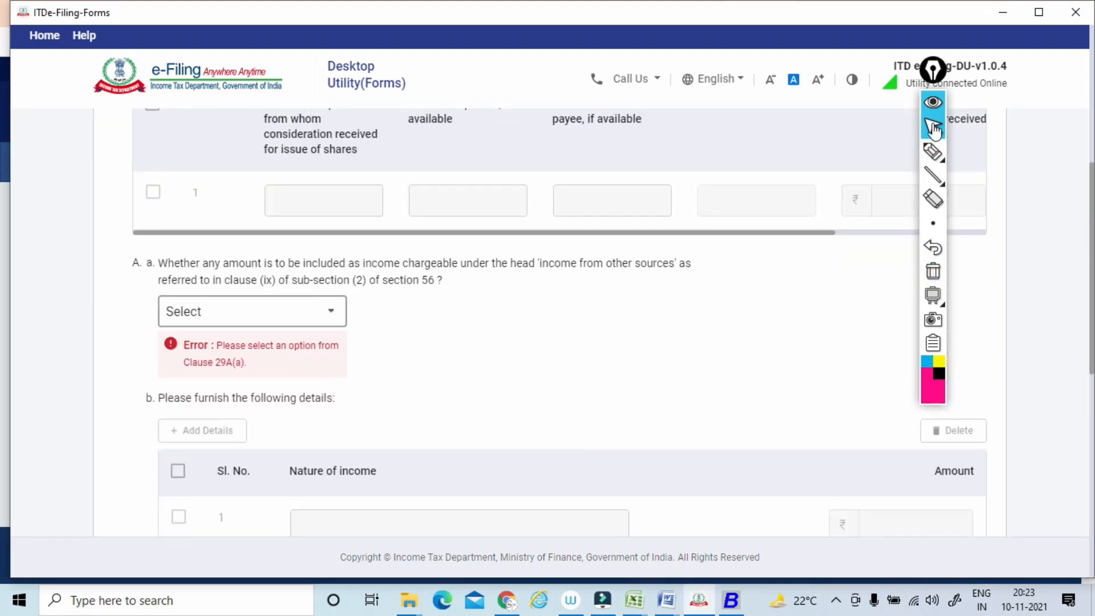
Answer No to the Clause 29 A(a) and B(a) income from other sources questions and save the clause.
click(252, 311)
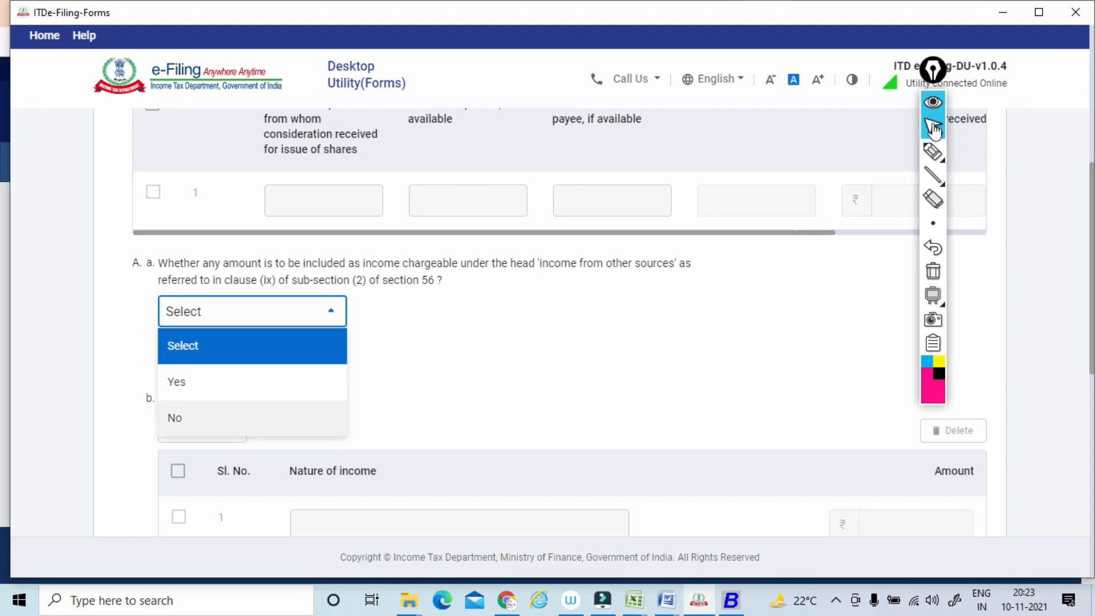
click(252, 418)
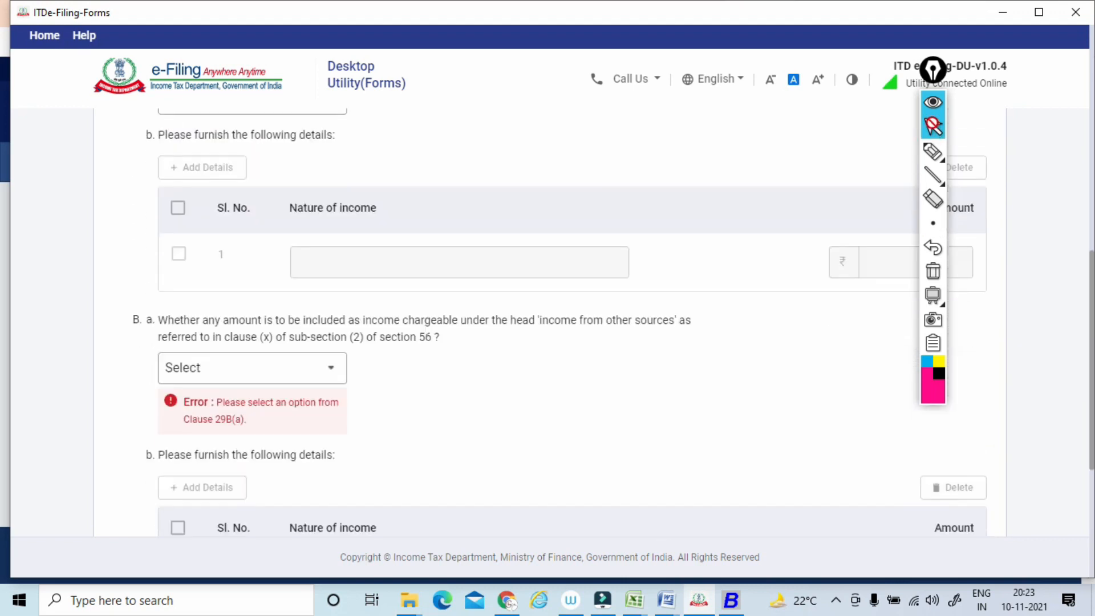
click(274, 365)
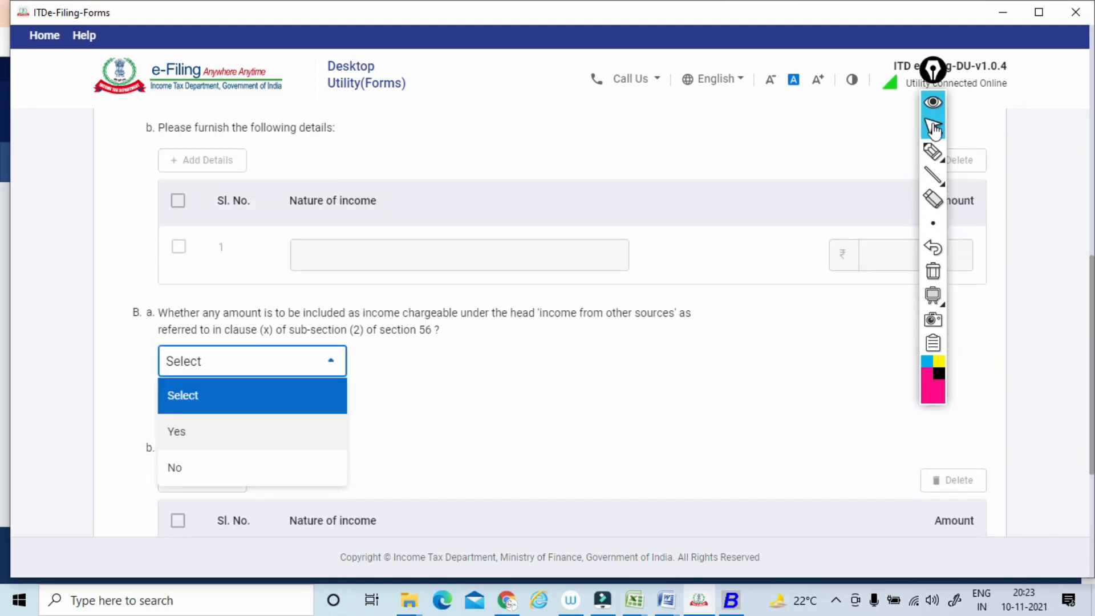
click(273, 464)
scroll(550, 322, down, 4)
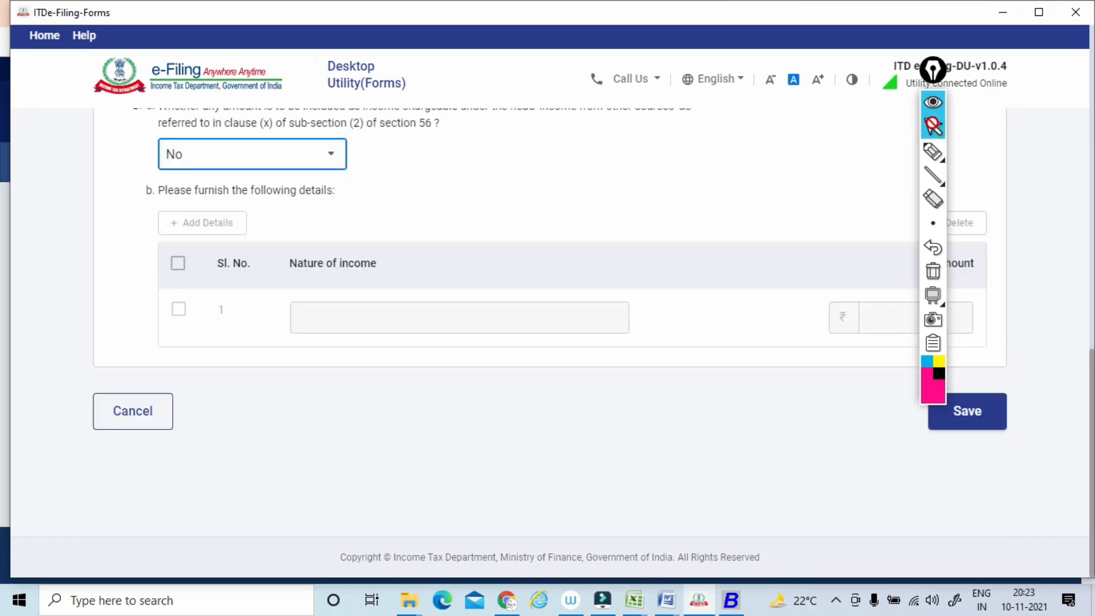
click(967, 411)
Open Clause 30 from the Clauses 28 - 32 group and move the annotation toolbar clear of the form fields.
scroll(549, 322, down, 3)
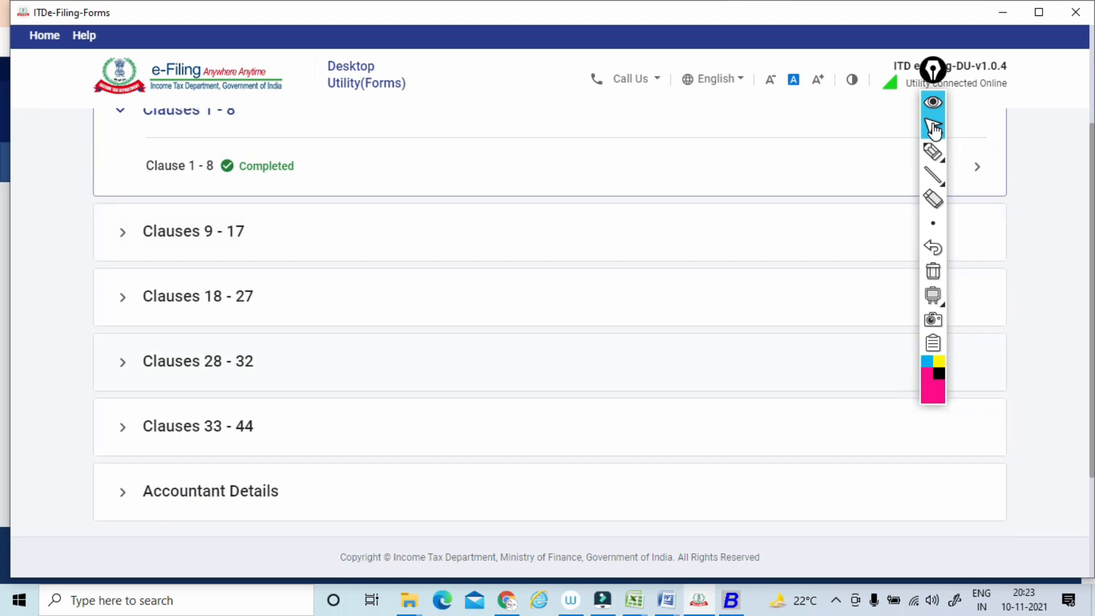
click(199, 361)
scroll(550, 322, down, 3)
scroll(550, 322, down, 1)
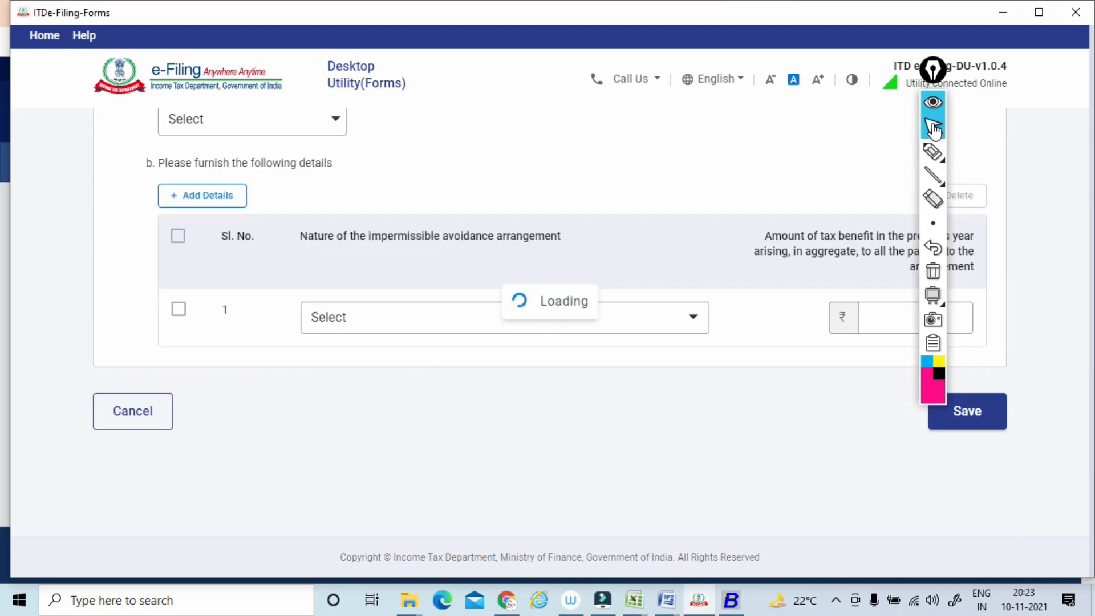
drag(924, 73, 1017, 76)
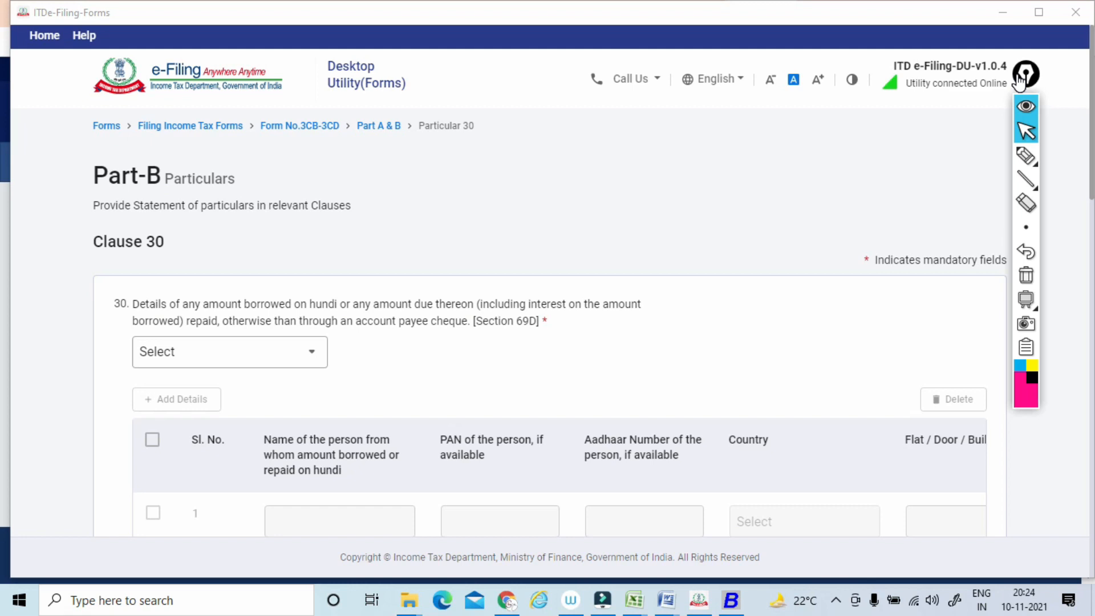
Circle number 30, underline the hundi borrowing and account payee cheque wording, and clear the pen marks.
scroll(1020, 82, down, 1)
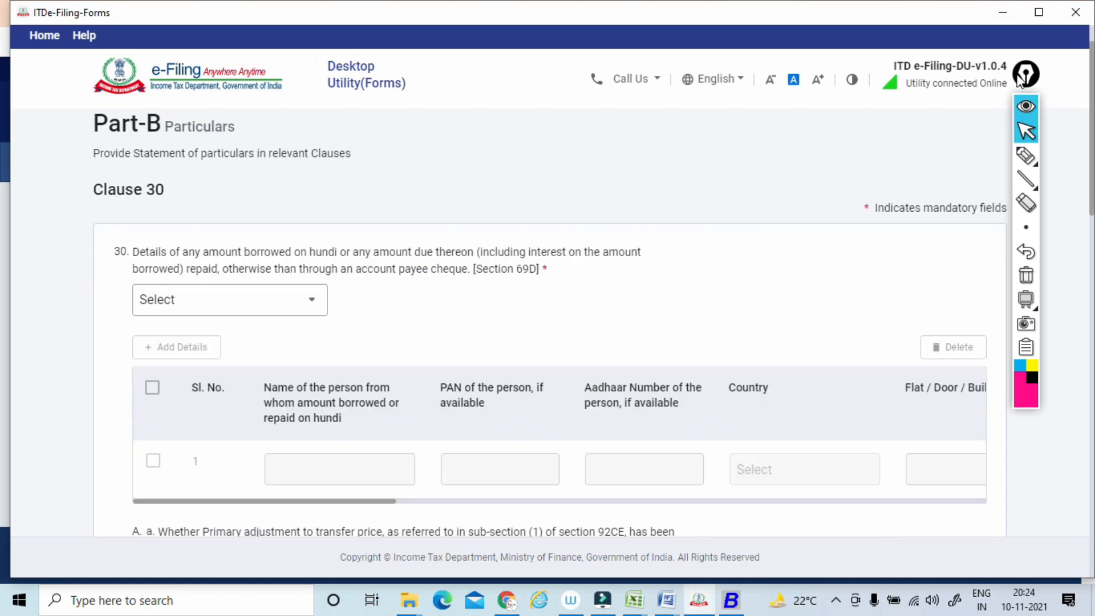
click(1012, 166)
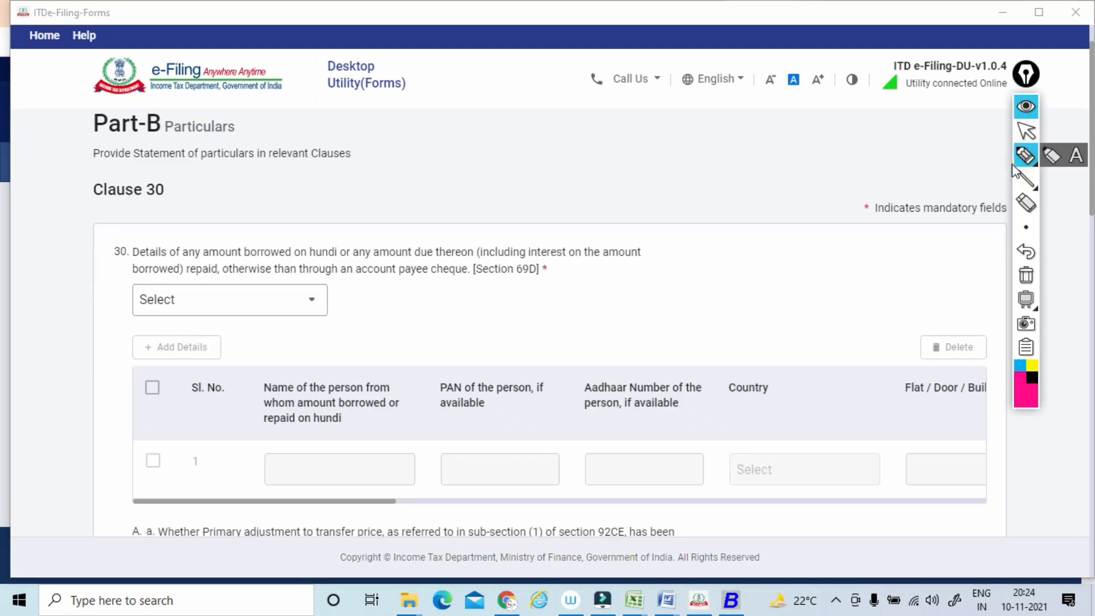
drag(110, 275, 118, 243)
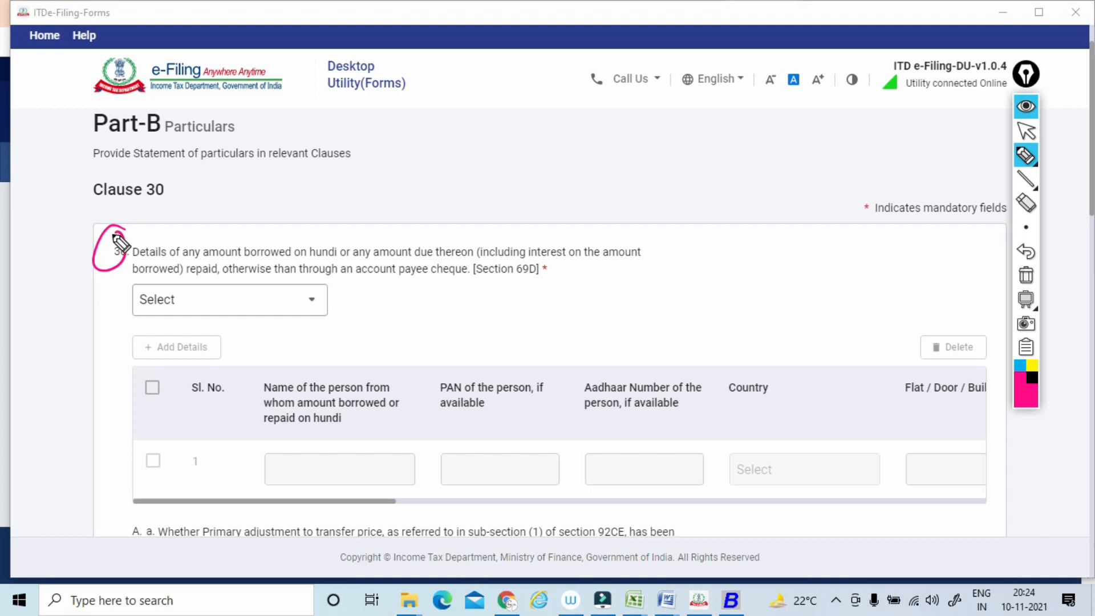
click(136, 268)
mouse_move(143, 271)
mouse_down()
mouse_move(331, 276)
mouse_move(358, 263)
mouse_move(443, 262)
mouse_up()
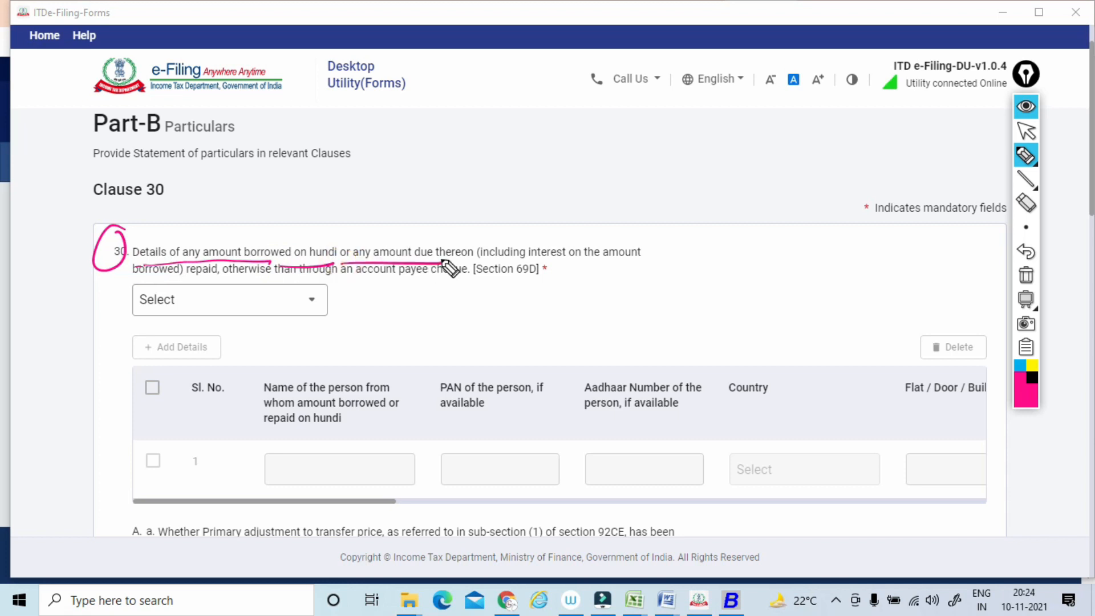
mouse_move(233, 278)
mouse_down()
mouse_move(429, 280)
mouse_move(336, 355)
mouse_up()
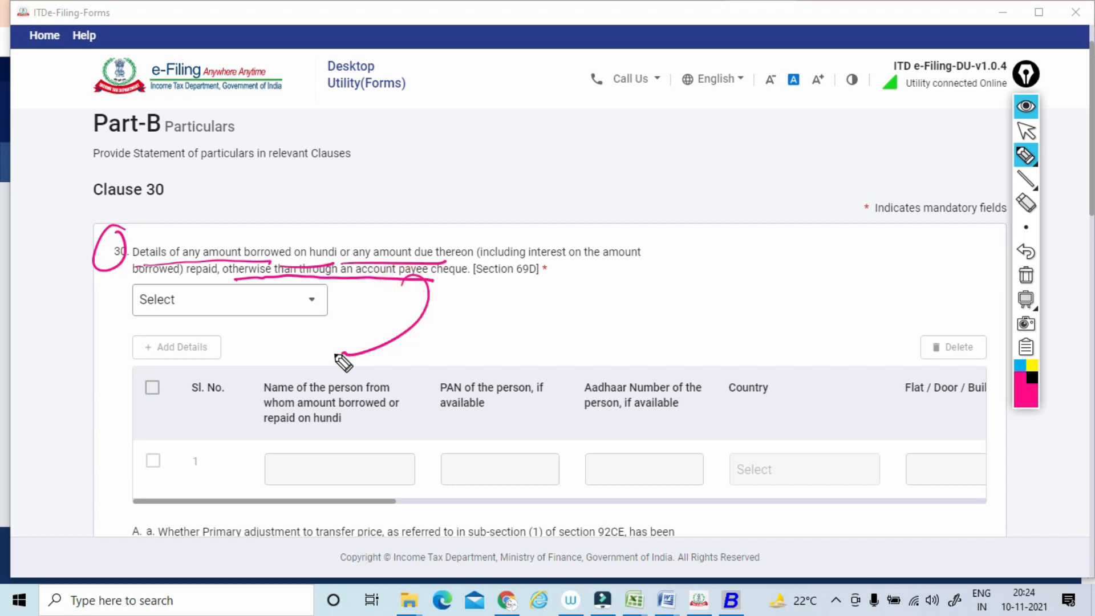
click(1025, 275)
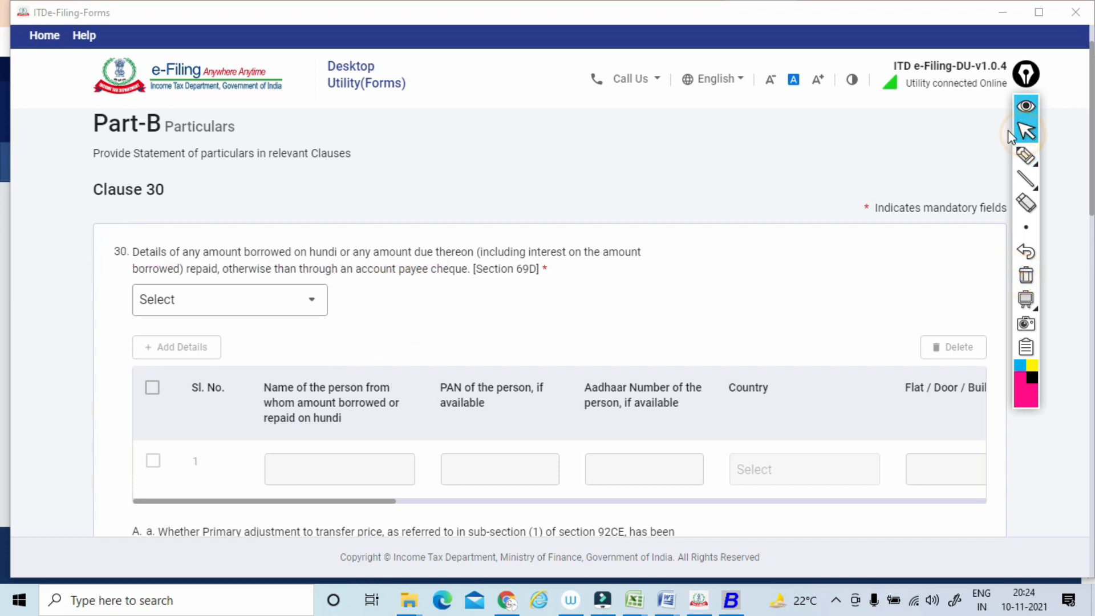
click(1026, 131)
Circle item A of Clause 30 and write a boxed TP note above its transfer price adjustment question.
scroll(1007, 130, down, 6)
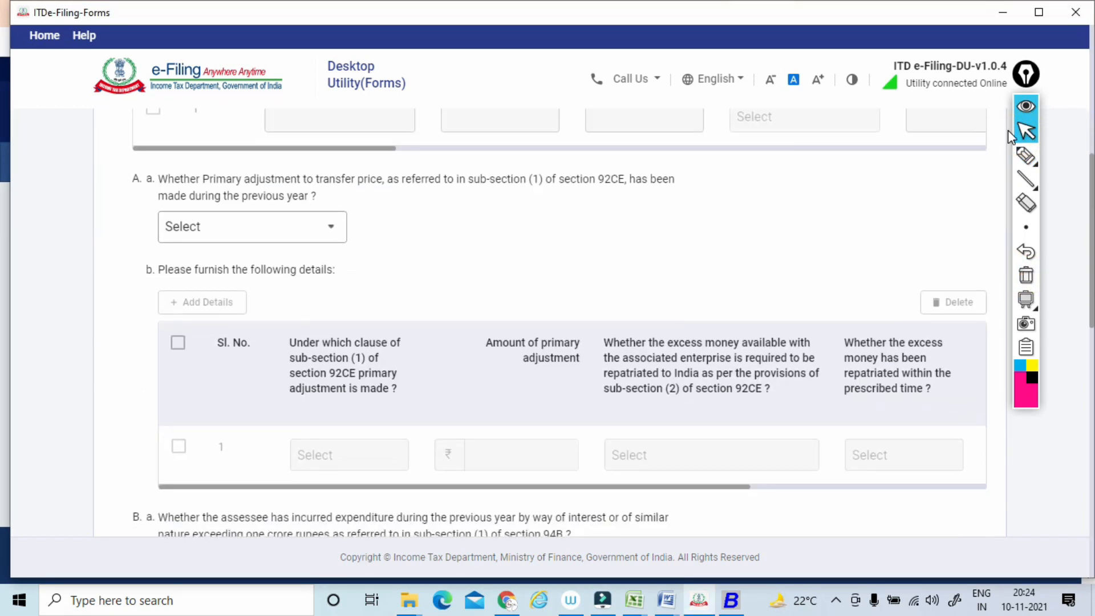
click(1025, 155)
drag(144, 171, 140, 156)
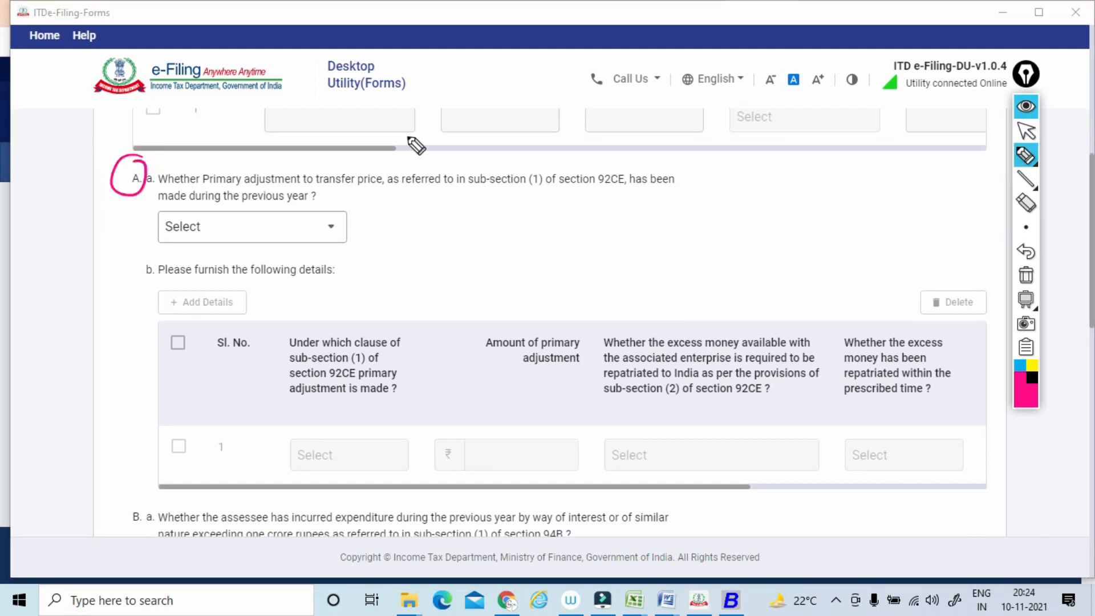
drag(366, 144, 425, 131)
mouse_move(409, 119)
mouse_down()
mouse_move(431, 108)
mouse_move(437, 115)
mouse_move(411, 138)
mouse_up()
drag(388, 116, 417, 148)
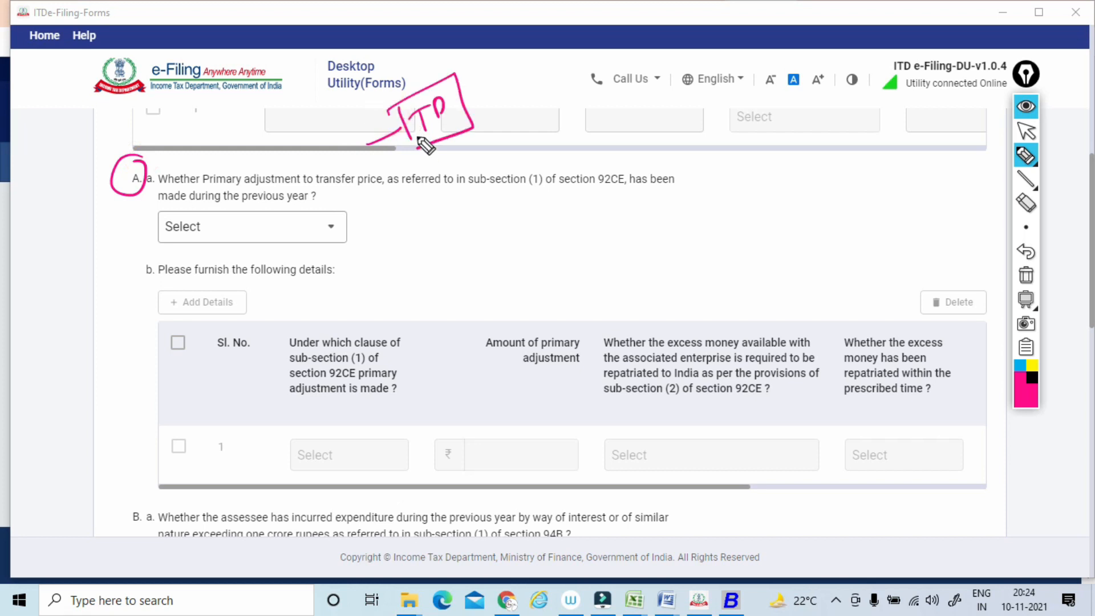
Underline "Primary adjustment to" in Clause 30 A(a) and write example notes with boxed numbers 5 and 8 around the question.
mouse_move(202, 193)
mouse_down()
mouse_move(324, 194)
mouse_move(422, 213)
mouse_up()
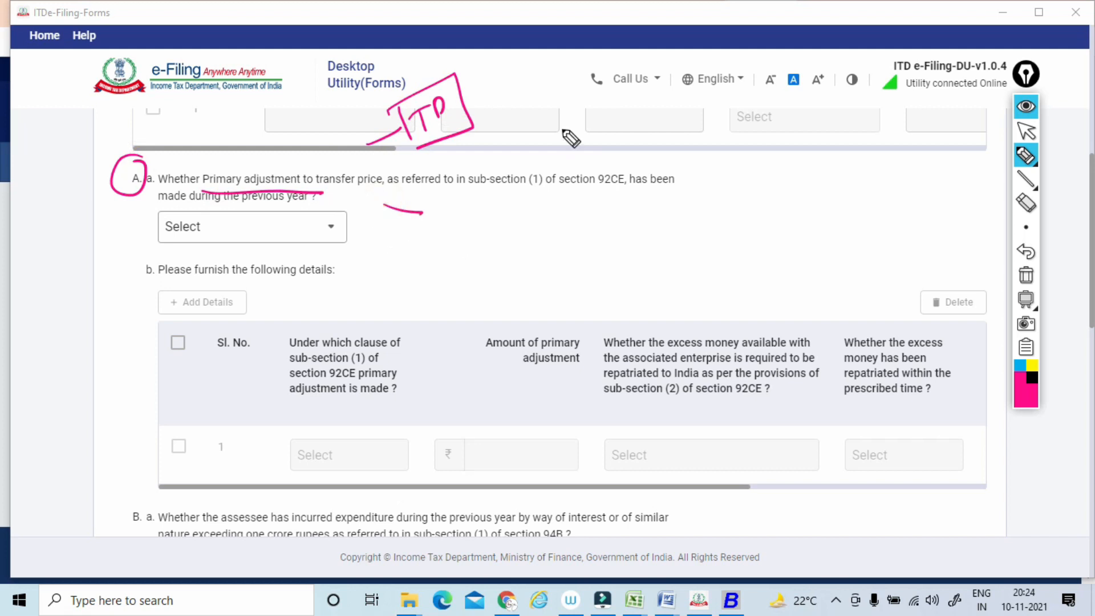
mouse_move(641, 91)
mouse_down()
mouse_move(647, 80)
mouse_move(701, 115)
mouse_move(740, 102)
mouse_move(732, 192)
mouse_move(508, 234)
mouse_up()
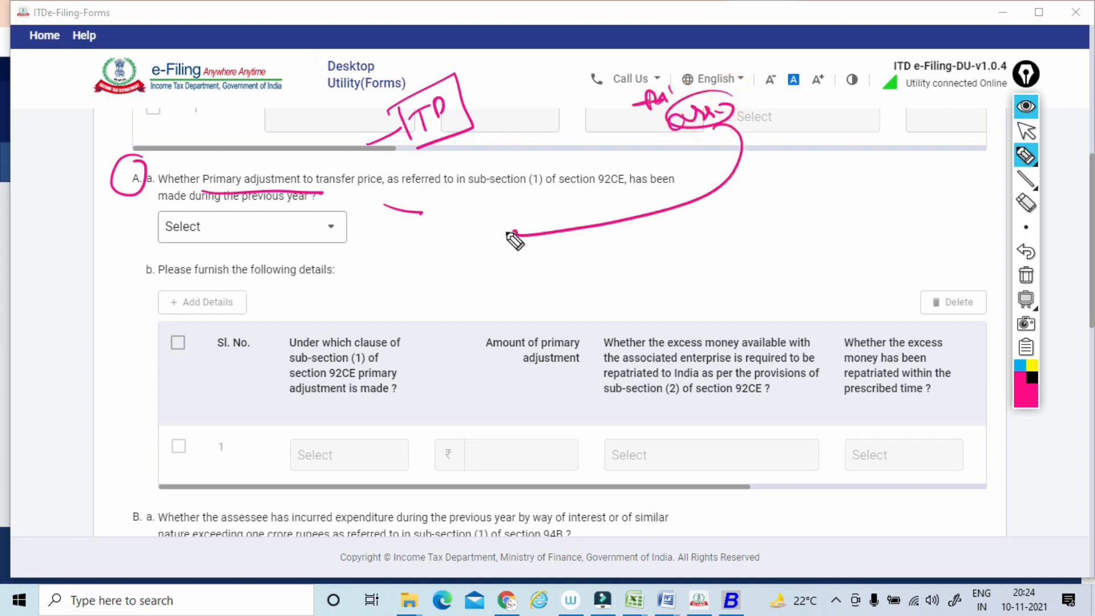
drag(509, 116, 502, 152)
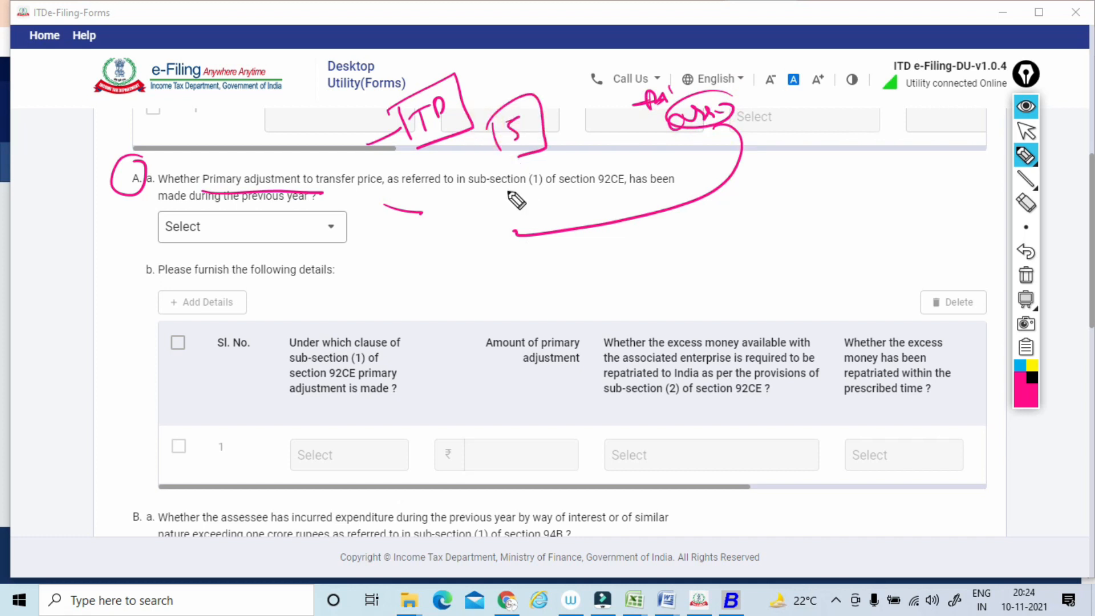
mouse_move(514, 180)
mouse_down()
mouse_move(511, 206)
mouse_move(491, 216)
mouse_up()
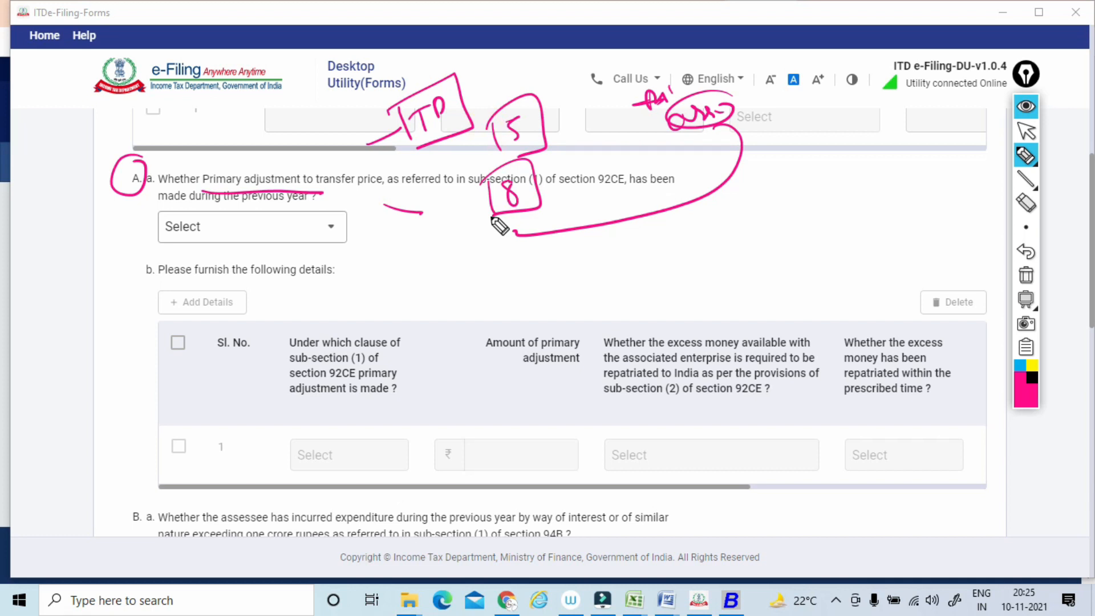
Extend the transfer pricing example with a circled note below the 8, a second encircled 5 and a boxed 3.
mouse_move(410, 240)
mouse_down()
mouse_move(418, 258)
mouse_move(434, 247)
mouse_up()
mouse_move(545, 160)
mouse_down()
mouse_move(548, 183)
mouse_move(586, 160)
mouse_up()
mouse_move(502, 244)
mouse_down()
mouse_move(495, 260)
mouse_move(521, 251)
mouse_move(524, 229)
mouse_up()
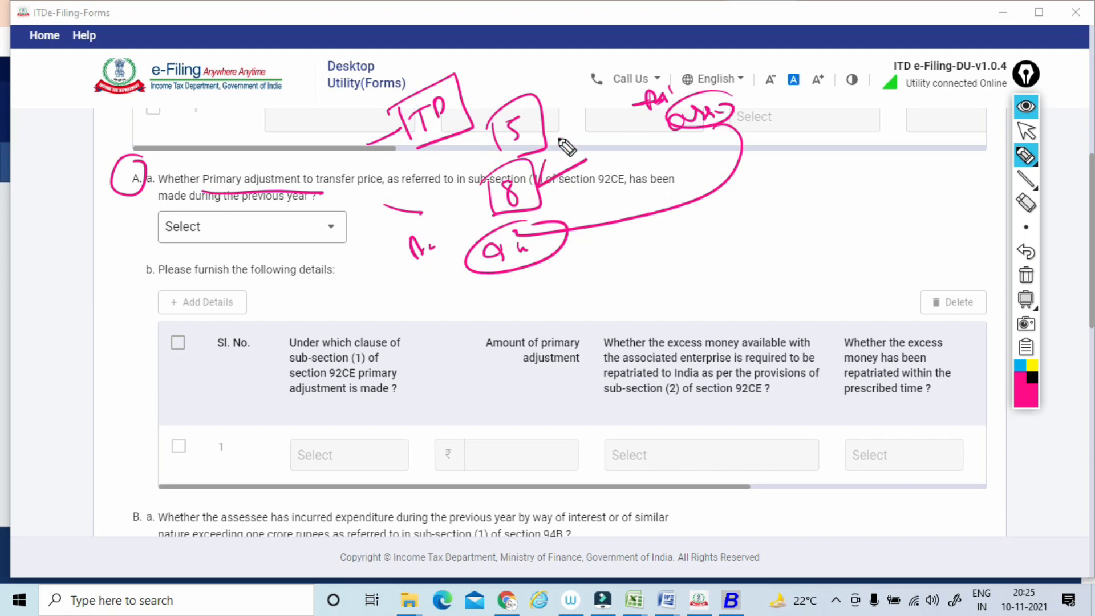
drag(579, 121, 576, 145)
drag(587, 105, 590, 108)
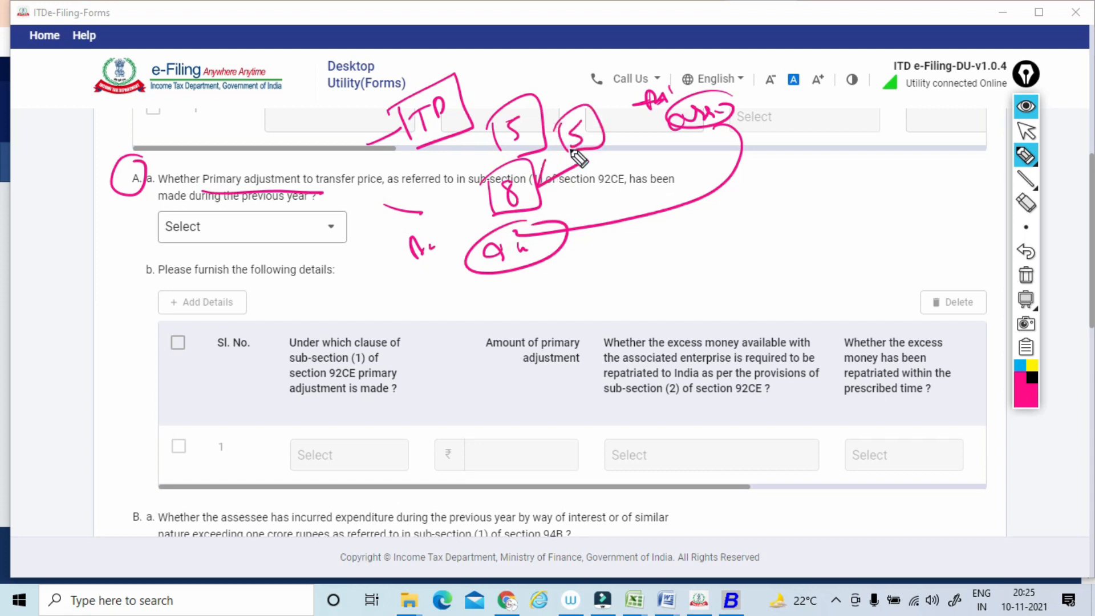
click(622, 239)
drag(619, 234, 611, 265)
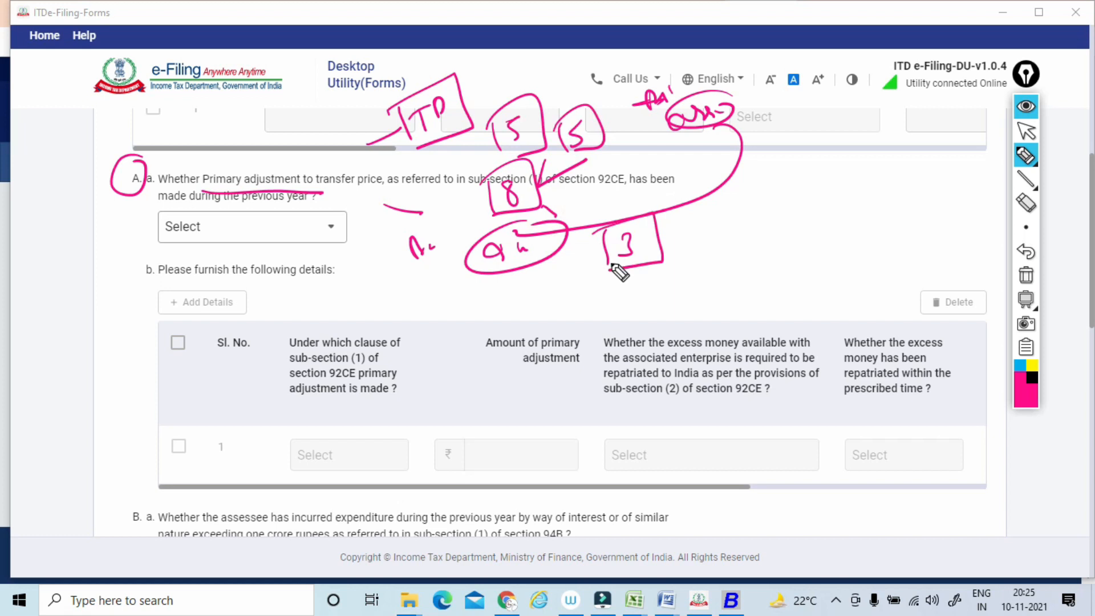
Underline the section 92CE reference and previous-year wording of Clause 30 A(a), and draw a loop down to its answer field.
drag(639, 191, 398, 190)
drag(237, 185, 323, 184)
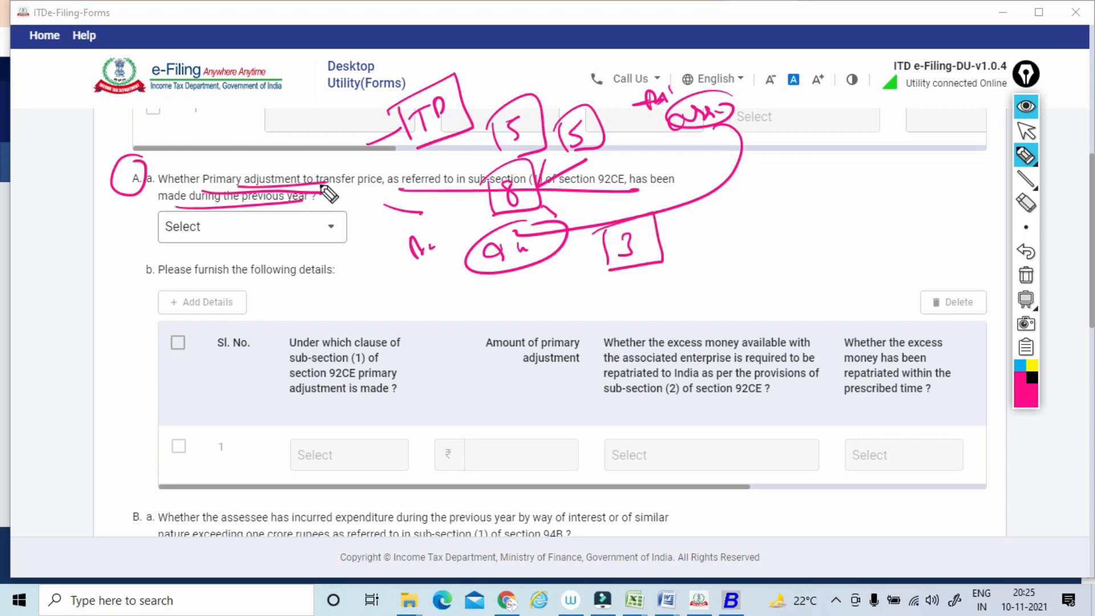
drag(242, 180, 200, 228)
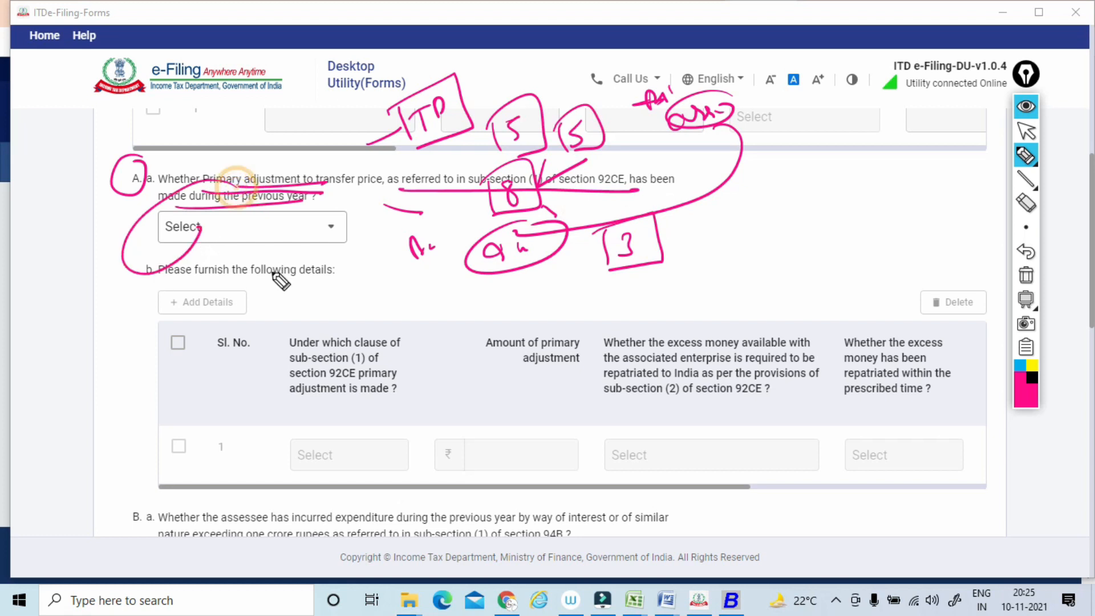
Mark the Clause 30 A(b) columns for the section 92CE clause and amount of primary adjustment, and clear all pen marks.
drag(294, 277, 273, 274)
drag(393, 326, 436, 335)
drag(572, 350, 588, 333)
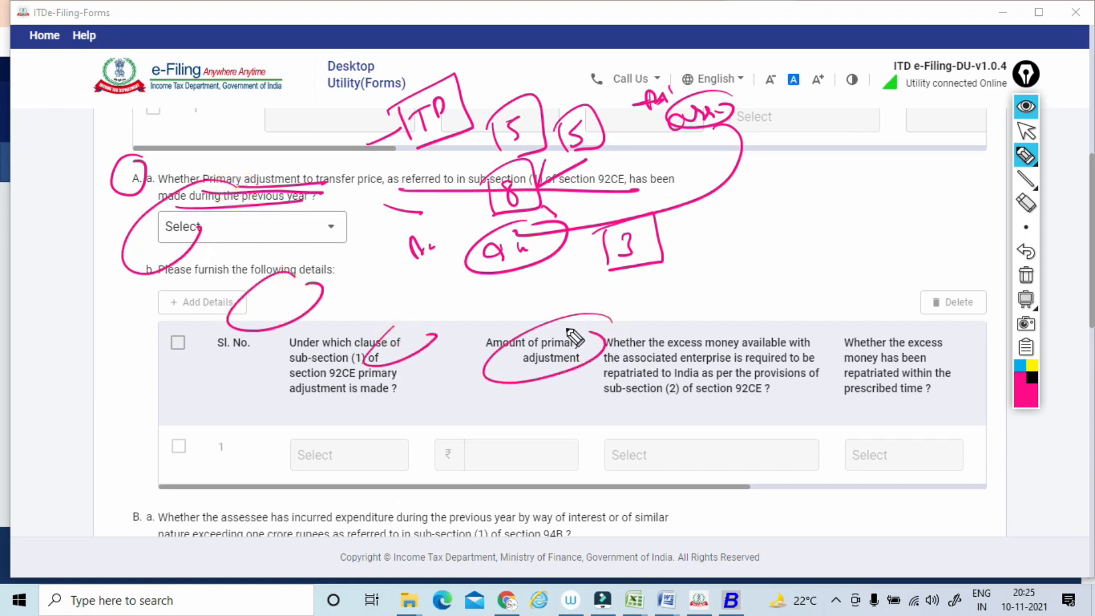
click(1025, 275)
click(1025, 140)
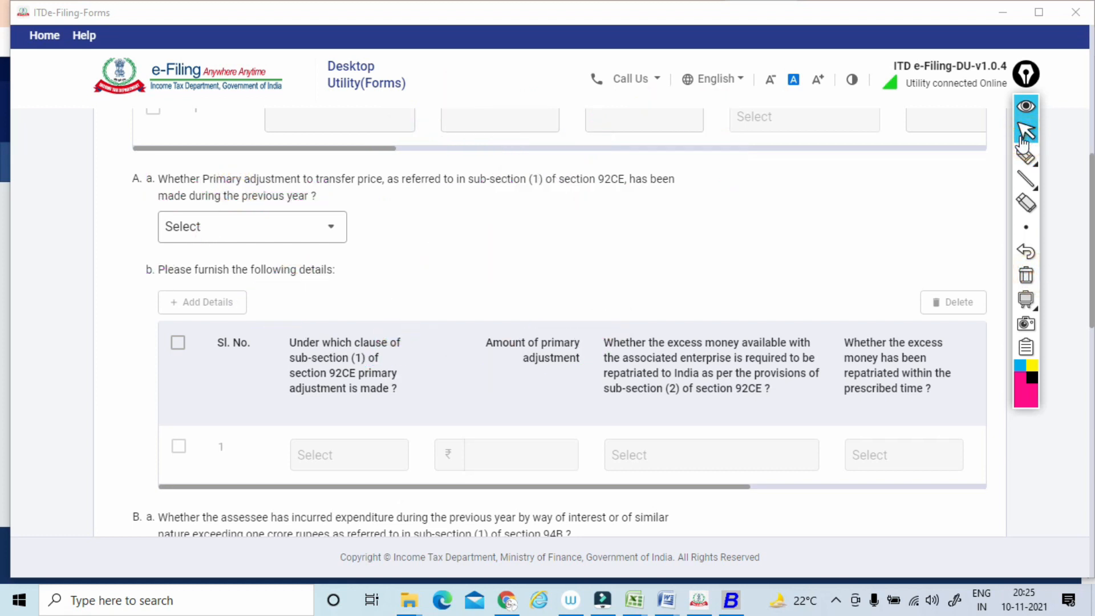
Underline the Clause 30 B(a) wording on interest expenditure exceeding one crore rupees under section 94B.
scroll(1021, 137, down, 3)
scroll(1022, 142, down, 2)
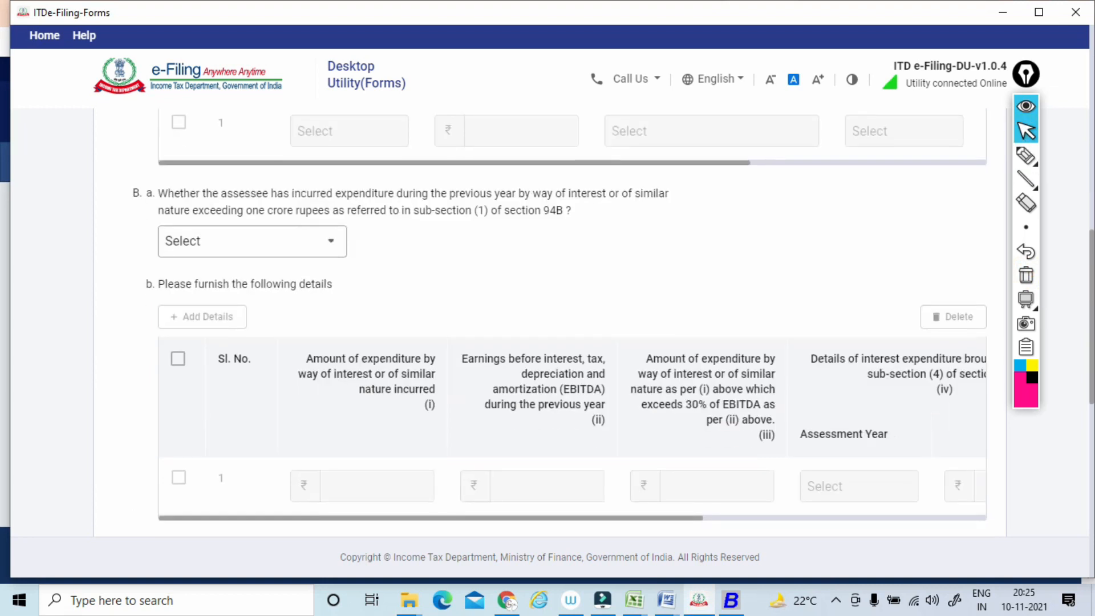
click(1025, 162)
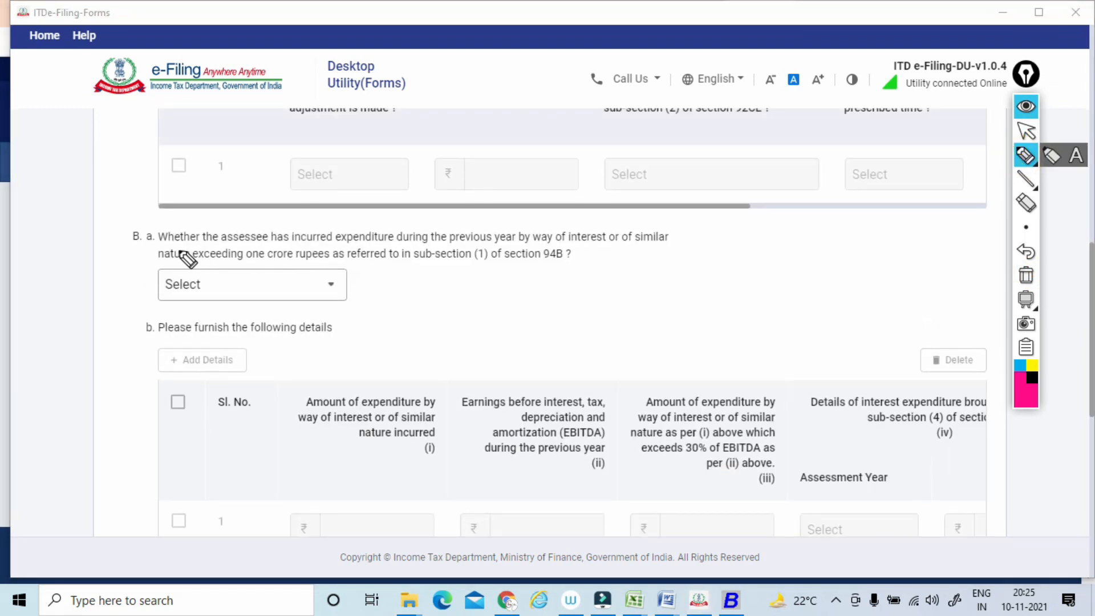
drag(267, 242, 428, 241)
drag(531, 242, 679, 243)
drag(171, 263, 496, 262)
drag(521, 265, 571, 260)
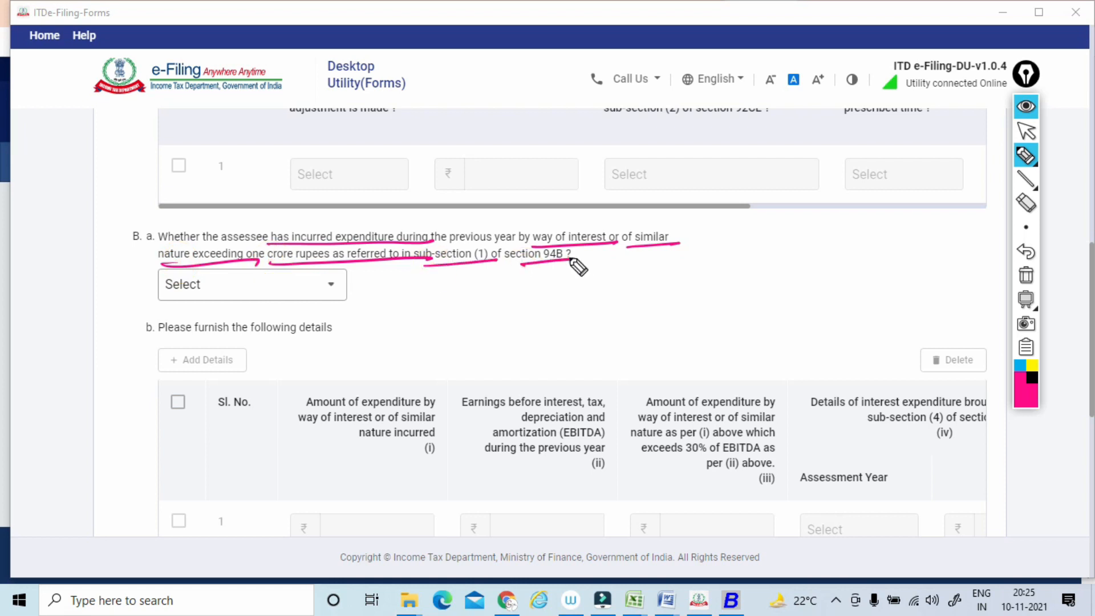
Box the EBITDA column heading in Clause 30 B(b) and write a circled note linked by a line to section 94B.
drag(472, 377, 476, 465)
mouse_move(461, 396)
mouse_down()
mouse_move(587, 376)
mouse_move(504, 477)
mouse_up()
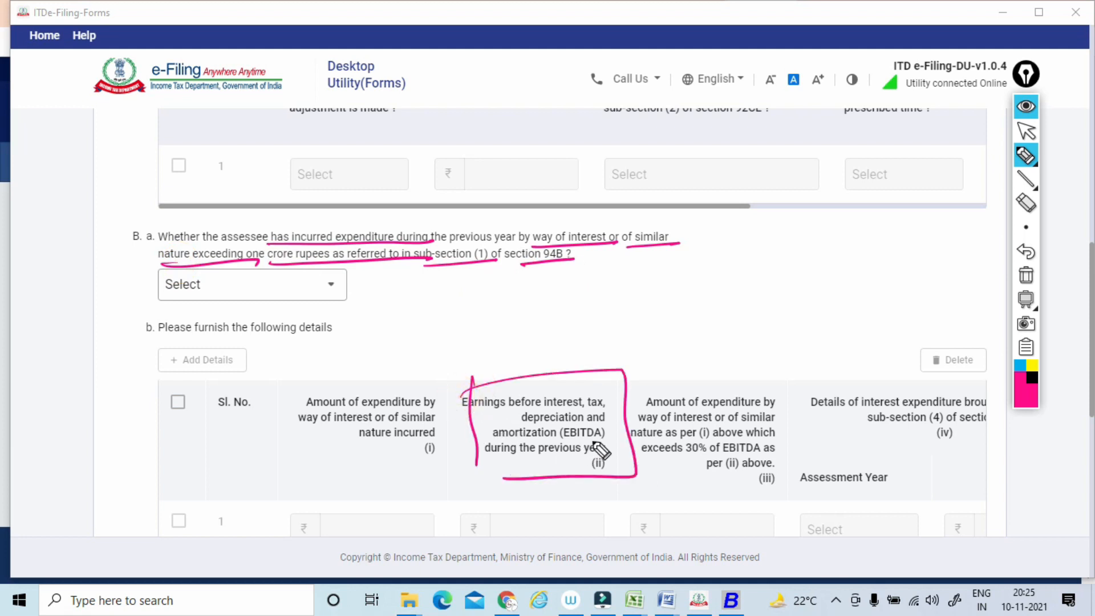
drag(564, 375, 612, 351)
mouse_move(652, 305)
mouse_down()
mouse_move(656, 324)
mouse_move(679, 303)
mouse_up()
mouse_move(684, 300)
mouse_down()
mouse_move(652, 294)
mouse_move(678, 293)
mouse_up()
drag(537, 257, 630, 281)
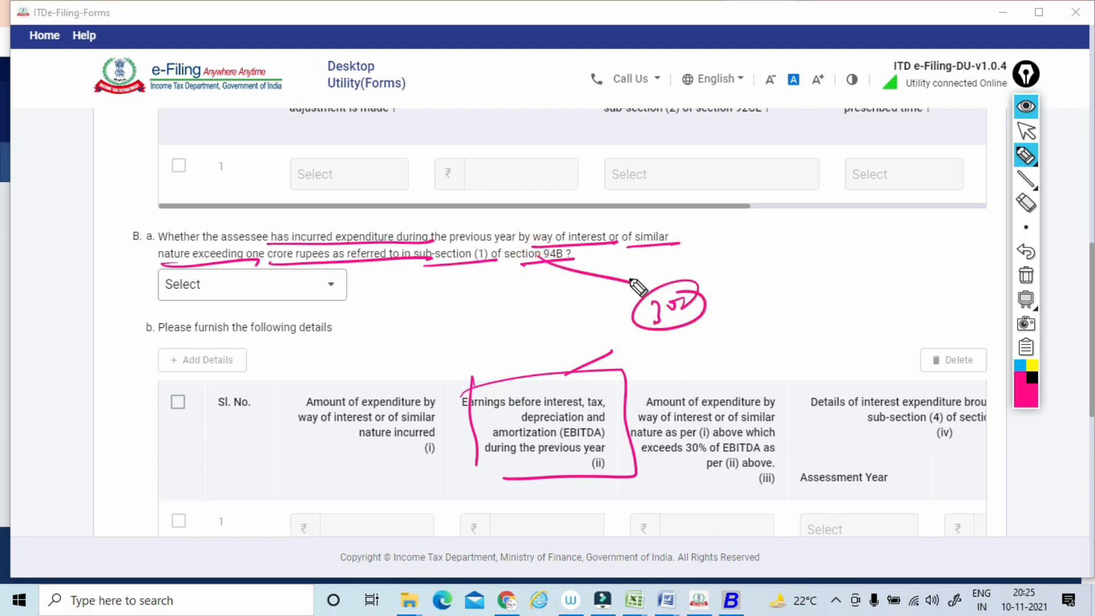
Draw a boxed tick above the column for expenditure exceeding 30% of EBITDA and a circled 2 above the B(a) question.
drag(710, 367, 764, 360)
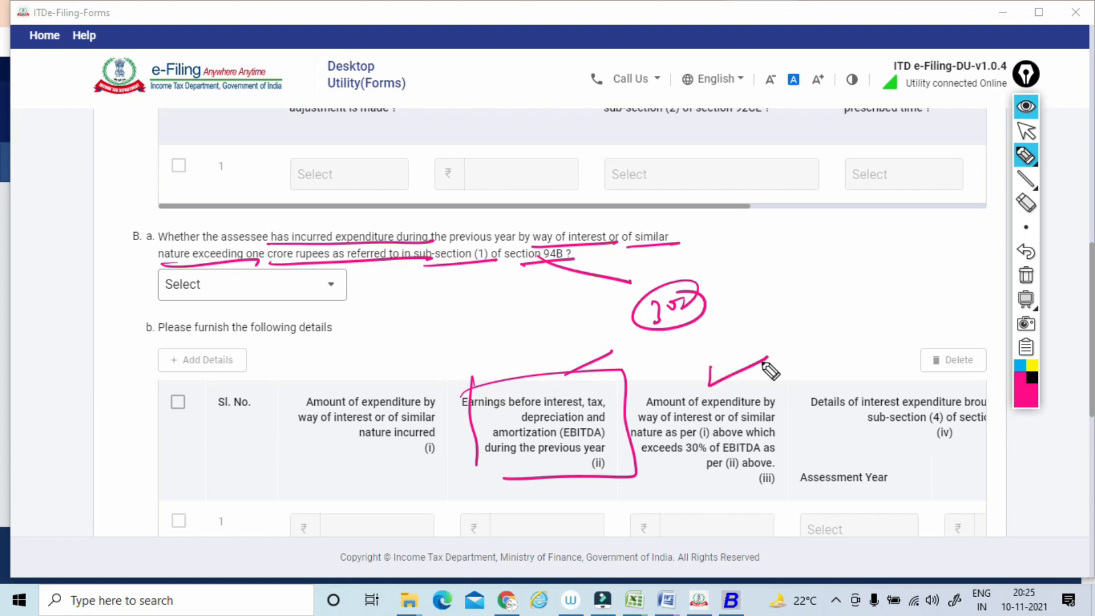
mouse_move(694, 346)
mouse_down()
mouse_move(700, 388)
mouse_move(774, 330)
mouse_move(688, 404)
mouse_up()
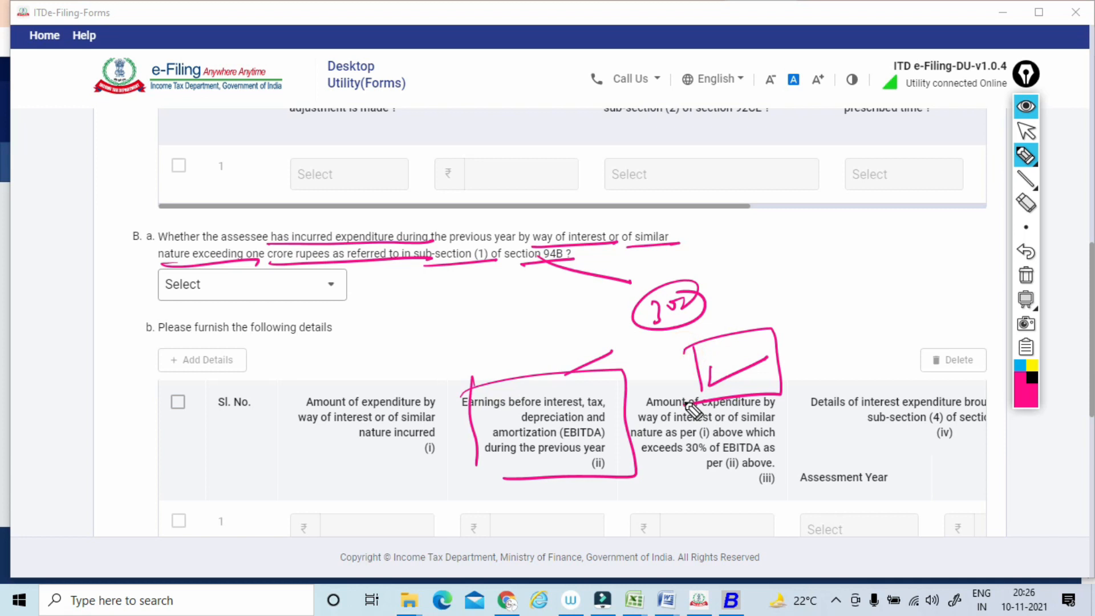
mouse_move(456, 169)
mouse_down()
mouse_move(474, 186)
mouse_move(482, 170)
mouse_up()
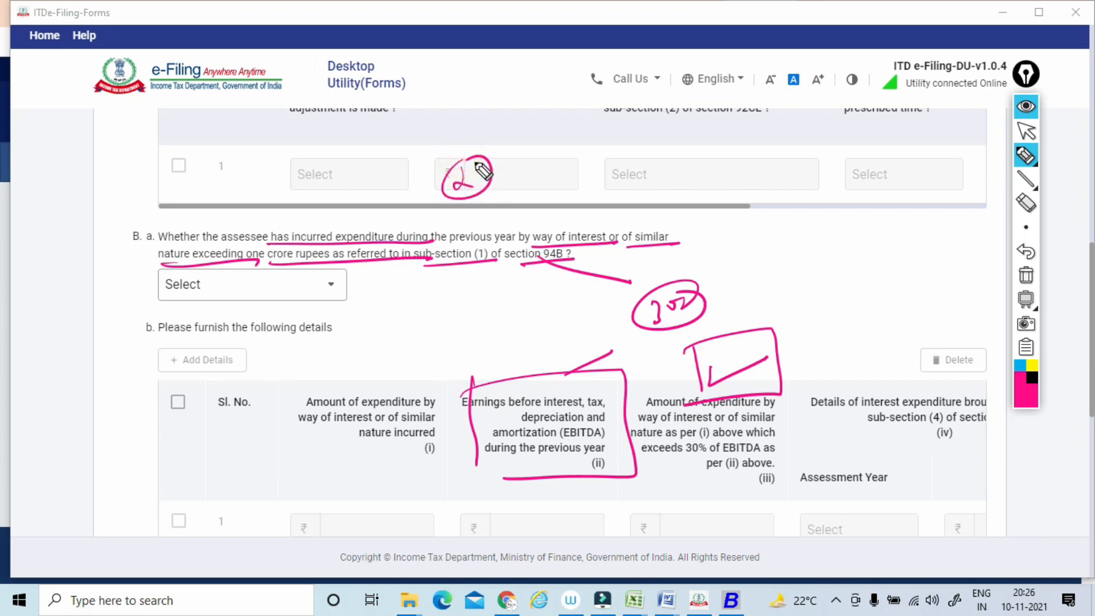
Box the circled note near section 94B, underline the earnings, depreciation and amortization wording in the EBITDA heading, and clear all pen marks.
mouse_move(639, 331)
mouse_down()
mouse_move(725, 326)
mouse_move(639, 347)
mouse_up()
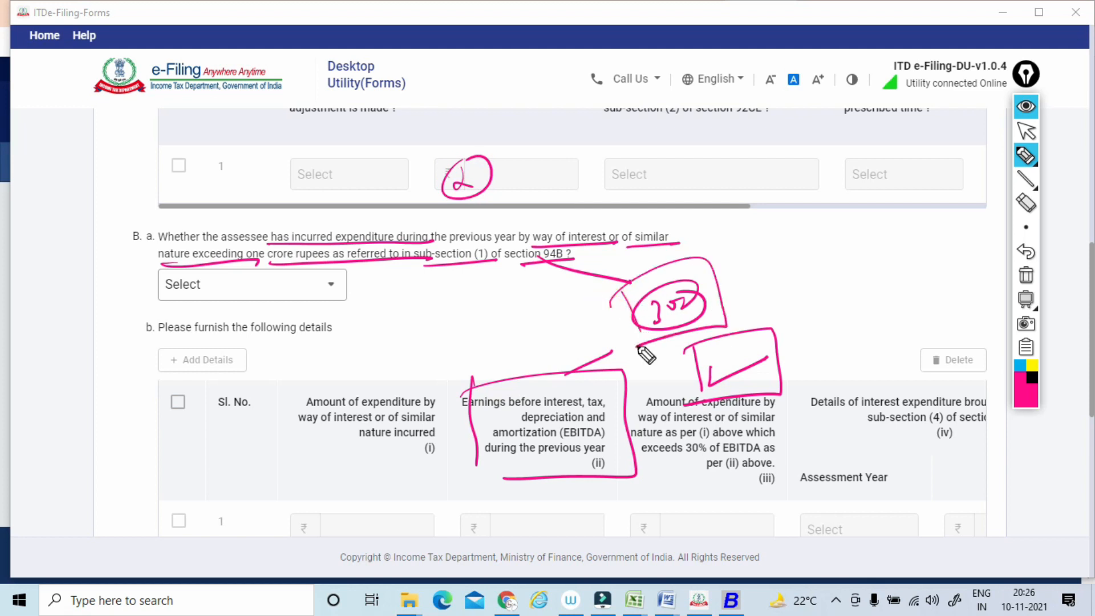
drag(472, 412, 604, 409)
drag(513, 426, 584, 425)
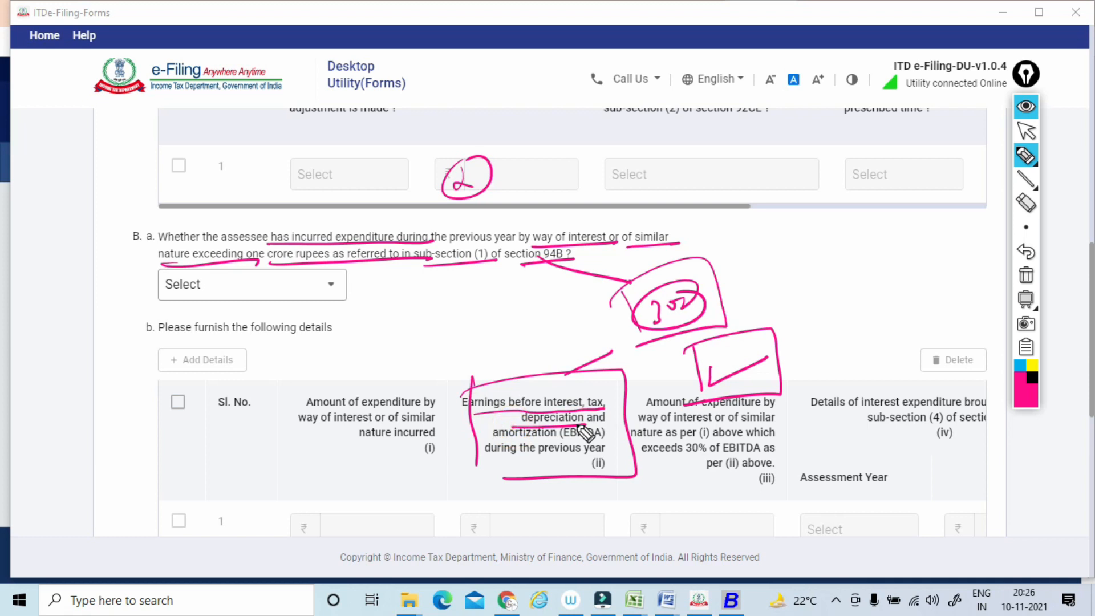
drag(483, 439, 573, 439)
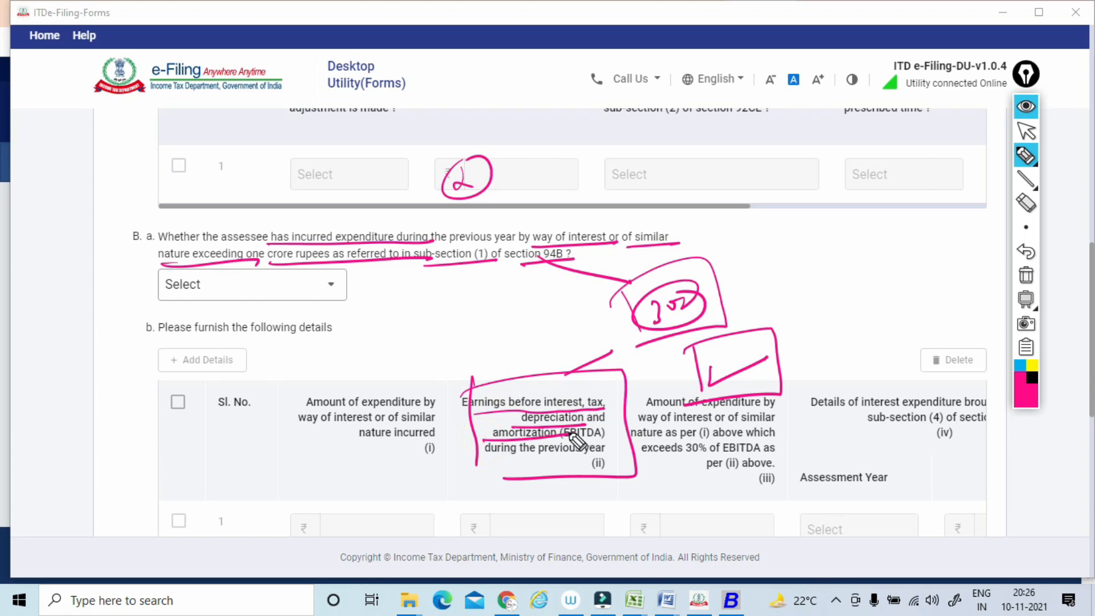
click(1026, 275)
click(1025, 130)
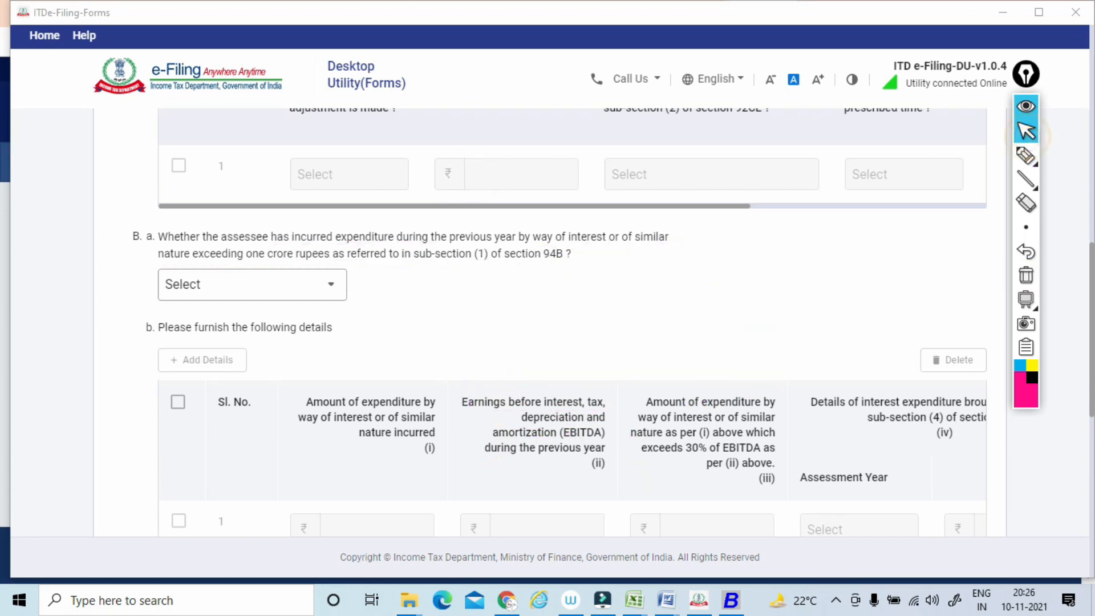
Underline the Clause 30 C(a) wording on impermissible avoidance arrangement and on the clause being kept in abeyance till 31st March, 2022.
scroll(1025, 134, down, 3)
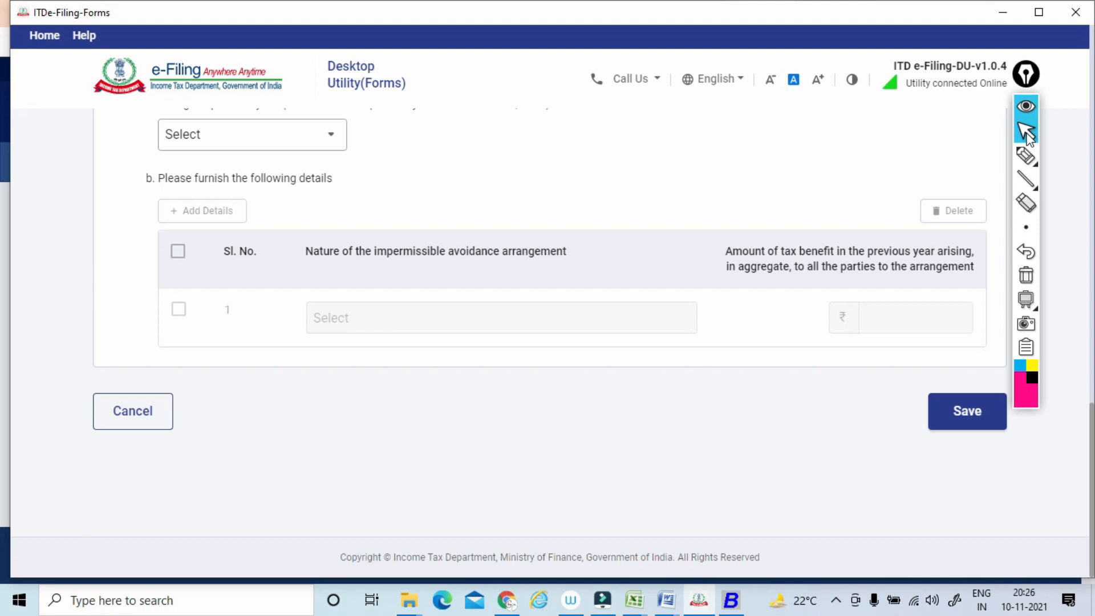
scroll(1026, 134, up, 2)
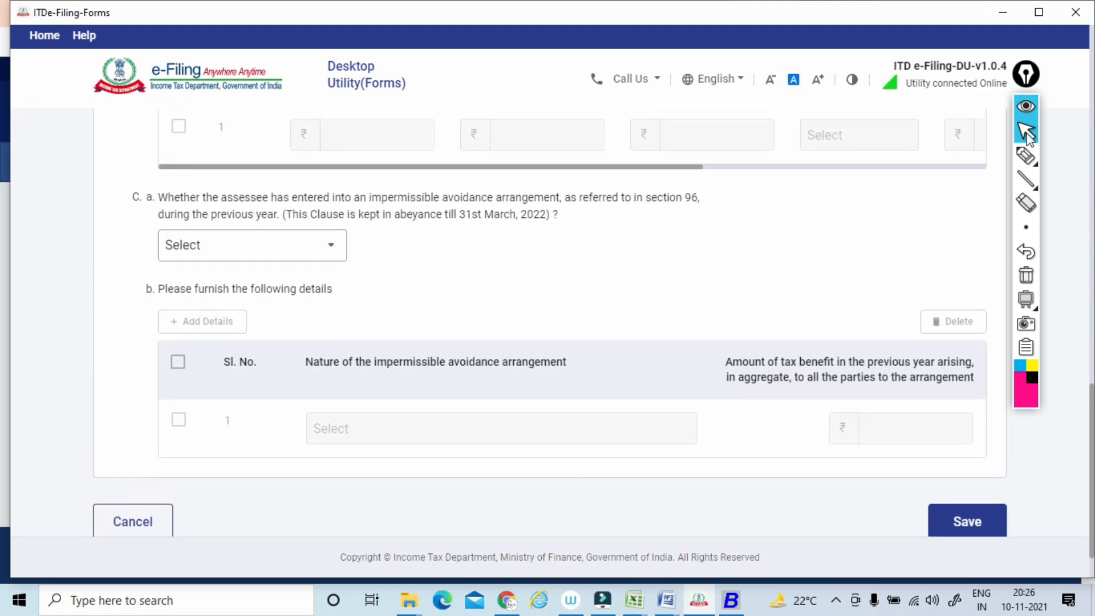
click(1025, 159)
drag(293, 229, 536, 221)
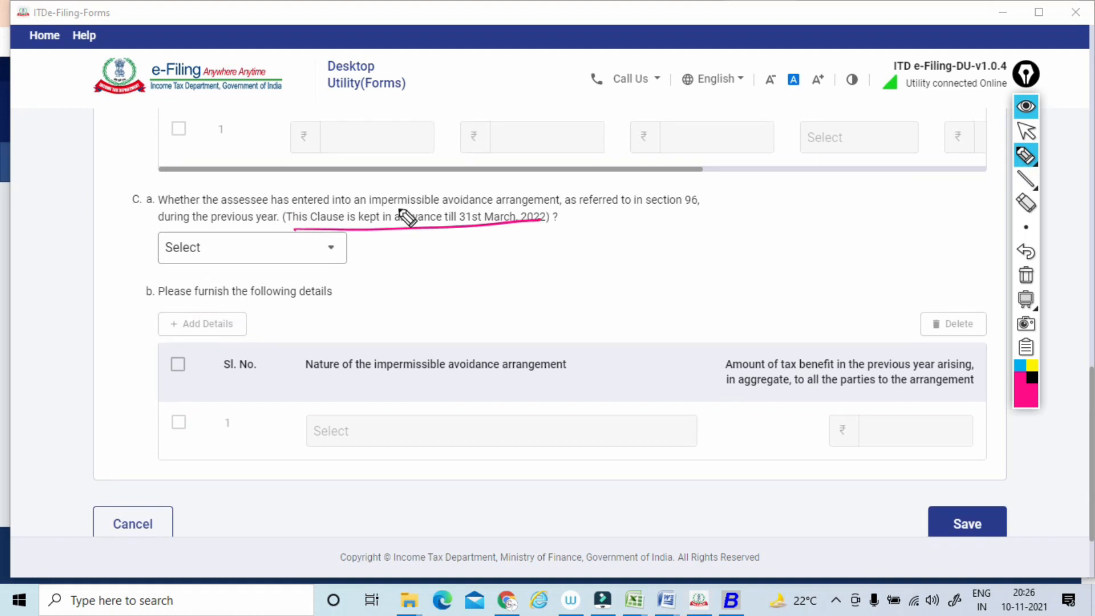
drag(362, 207, 554, 206)
Write circled notes including Tax and CA around the Clause 30 C(a) question, and clear all pen marks.
mouse_move(420, 162)
mouse_down()
mouse_move(481, 138)
mouse_move(484, 126)
mouse_up()
mouse_move(463, 146)
mouse_down()
mouse_move(487, 107)
mouse_move(463, 145)
mouse_up()
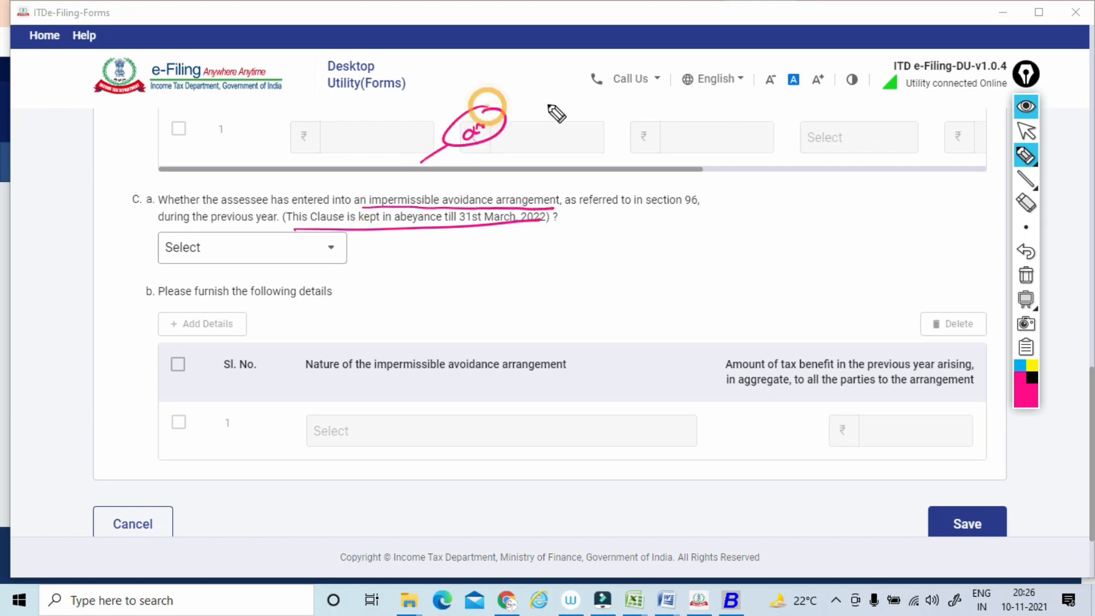
mouse_move(548, 98)
mouse_down()
mouse_move(556, 117)
mouse_move(582, 105)
mouse_move(570, 101)
mouse_up()
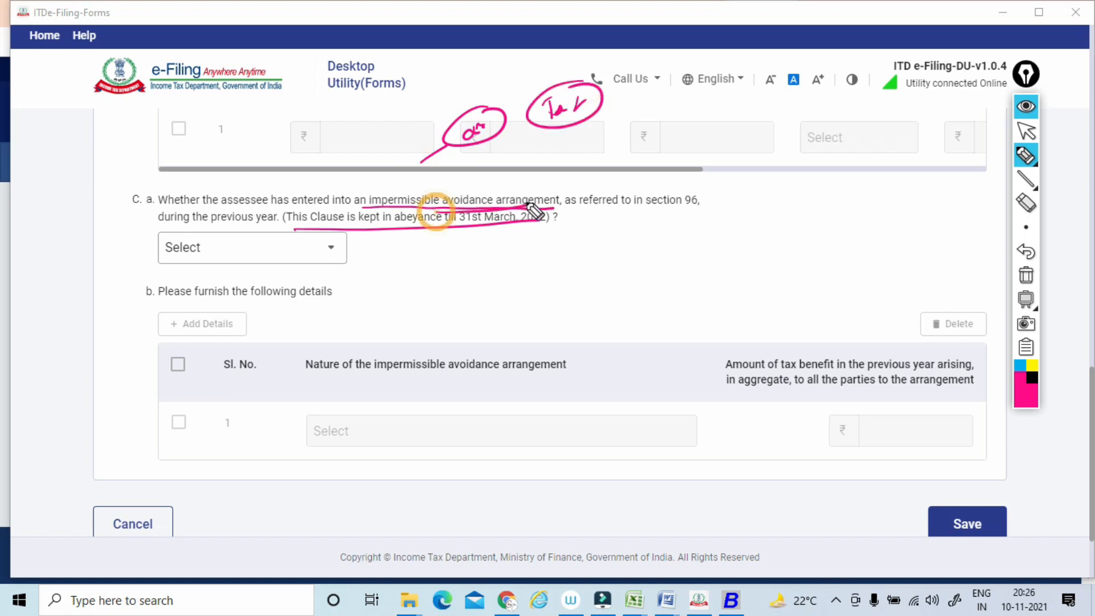
mouse_move(673, 139)
mouse_down()
mouse_move(676, 155)
mouse_move(750, 146)
mouse_move(656, 233)
mouse_up()
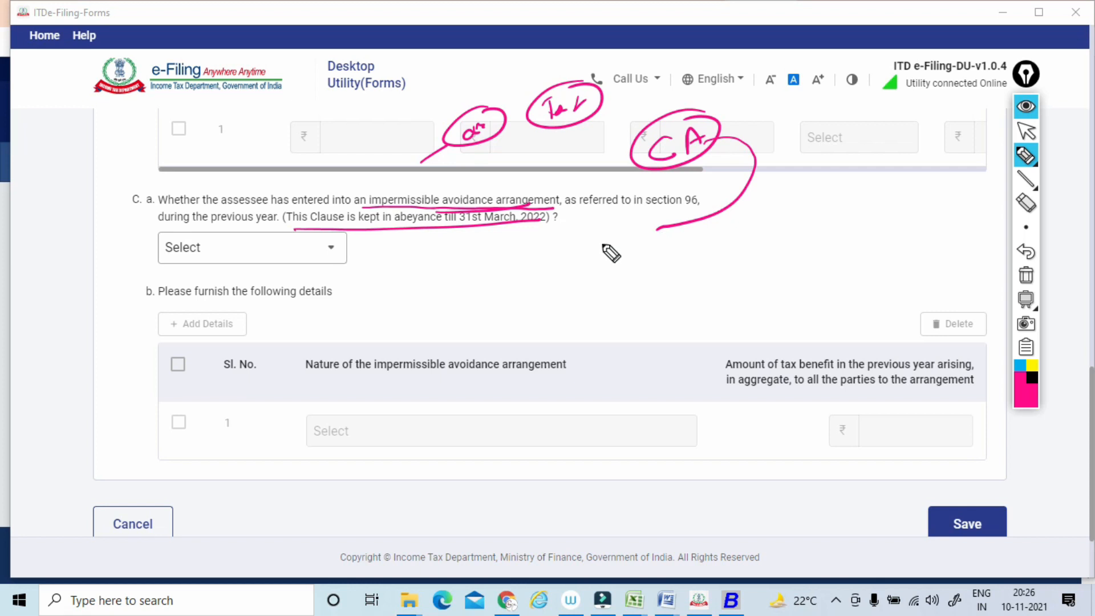
drag(469, 243, 487, 240)
mouse_move(478, 241)
mouse_down()
mouse_move(474, 273)
mouse_move(505, 242)
mouse_up()
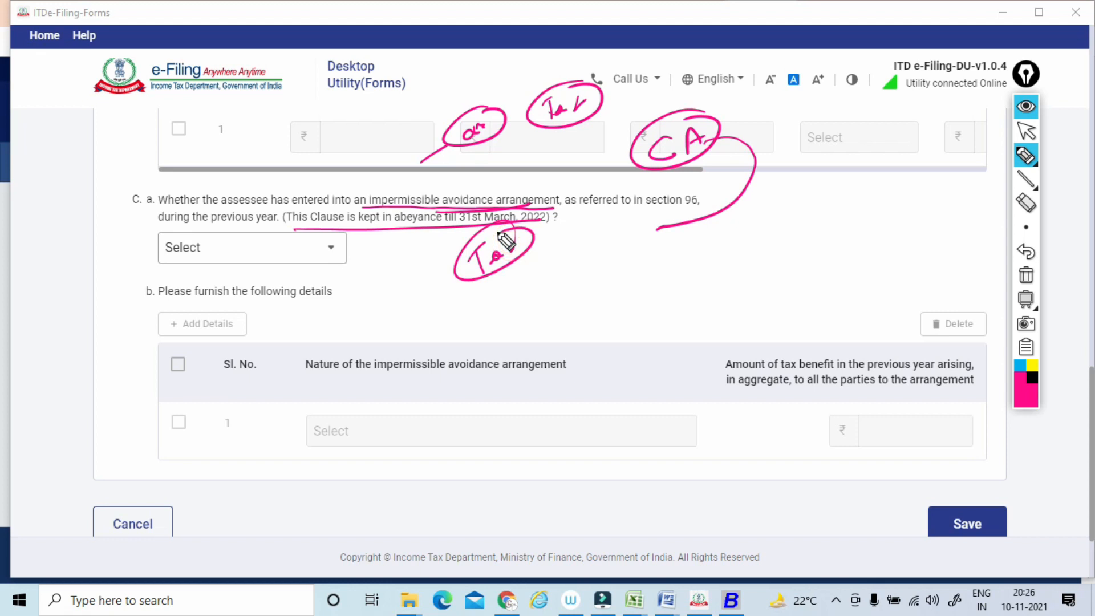
click(1025, 275)
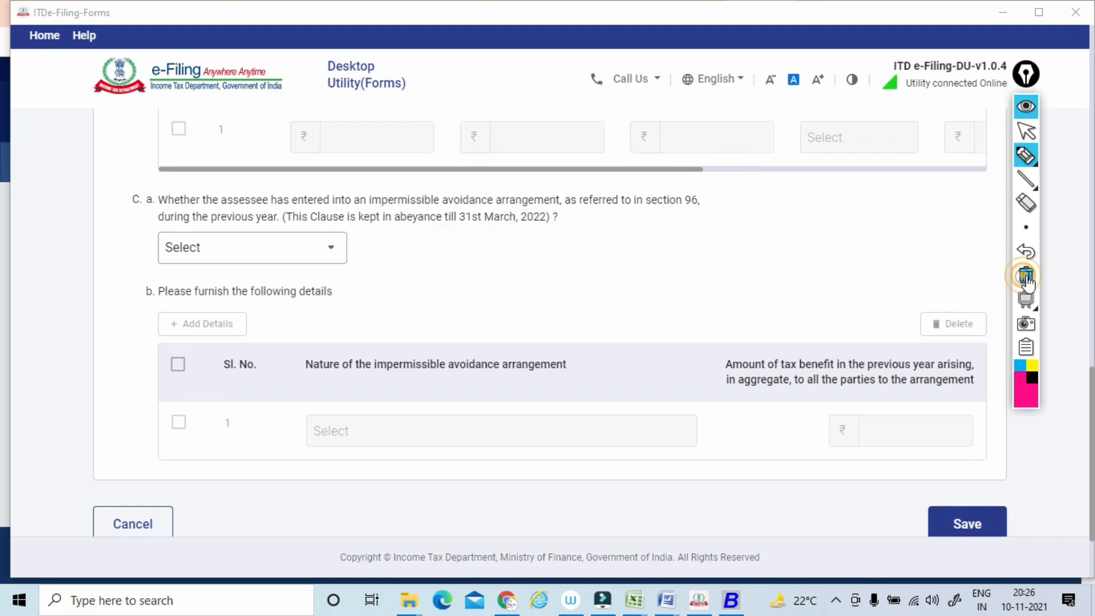
click(1026, 135)
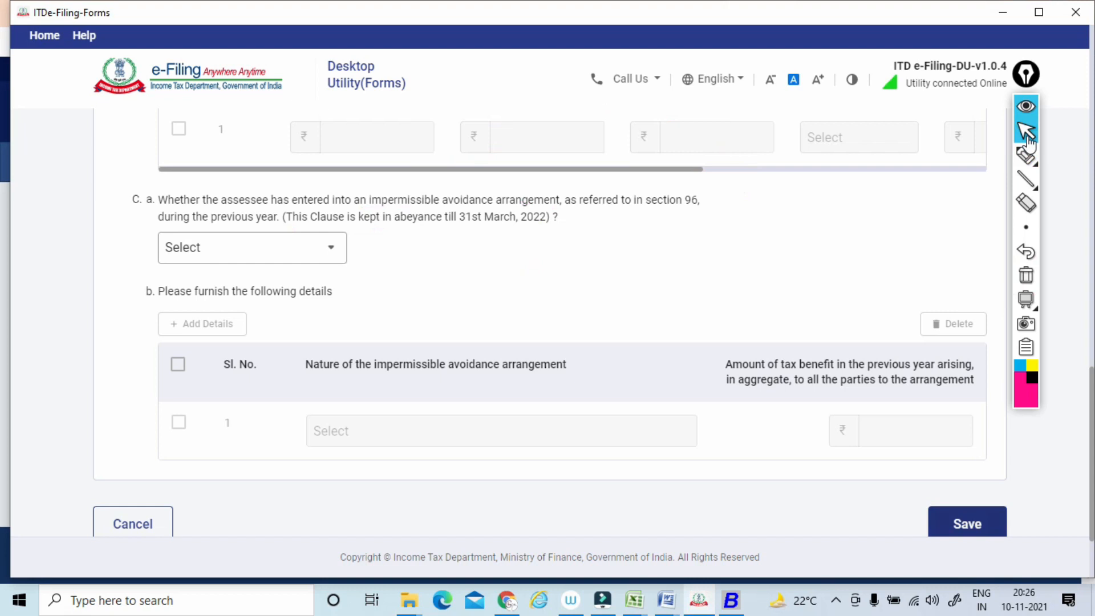
Answer No to the Clause 30 question on amounts borrowed on hundi under section 69D.
scroll(1029, 144, up, 5)
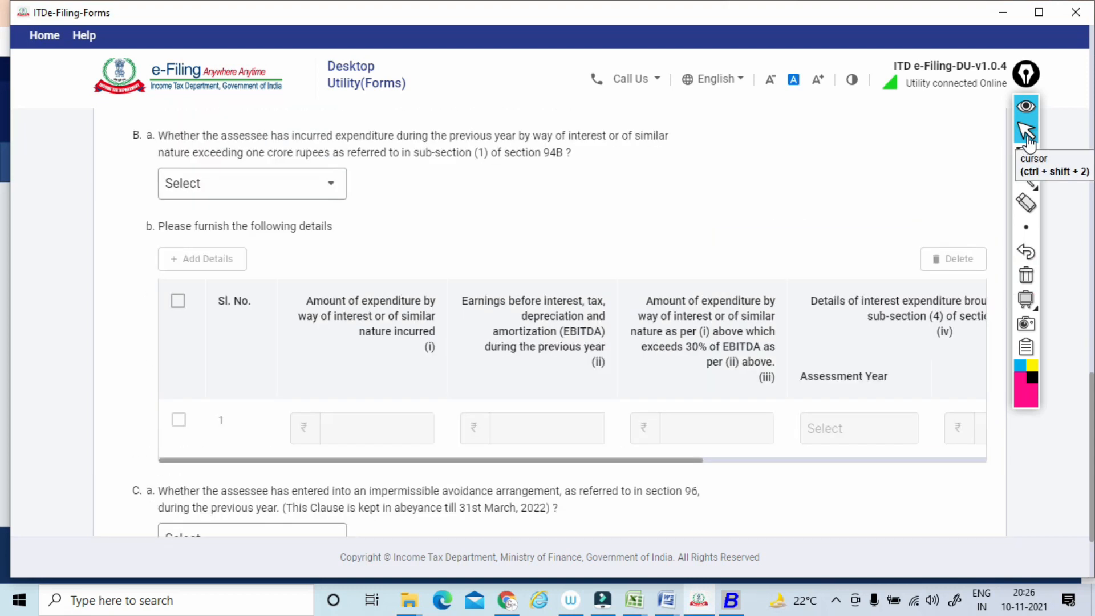
scroll(1029, 144, up, 10)
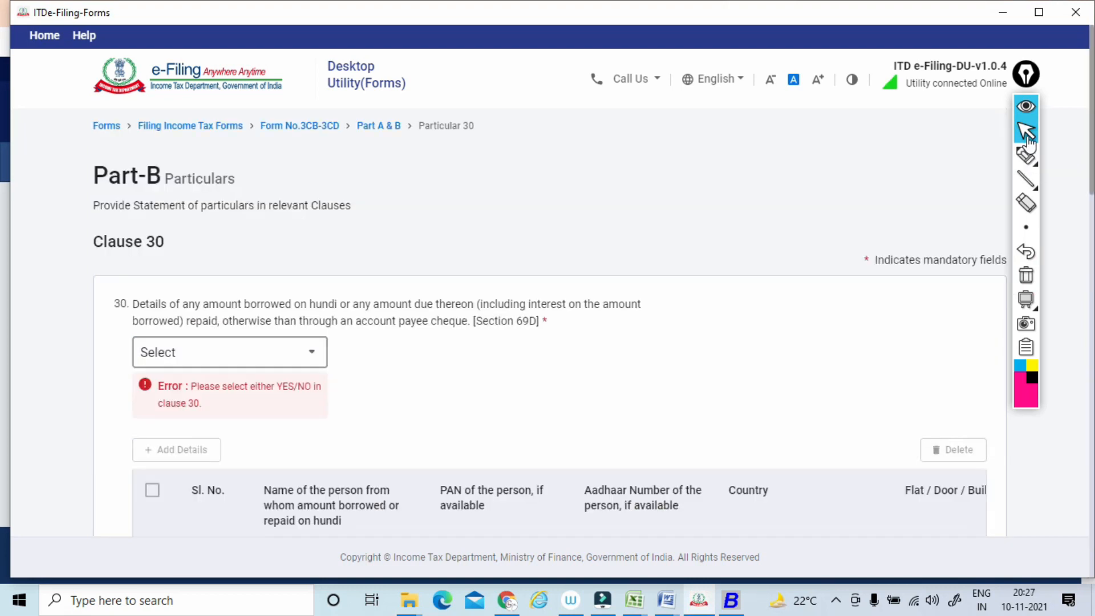
click(230, 352)
click(165, 457)
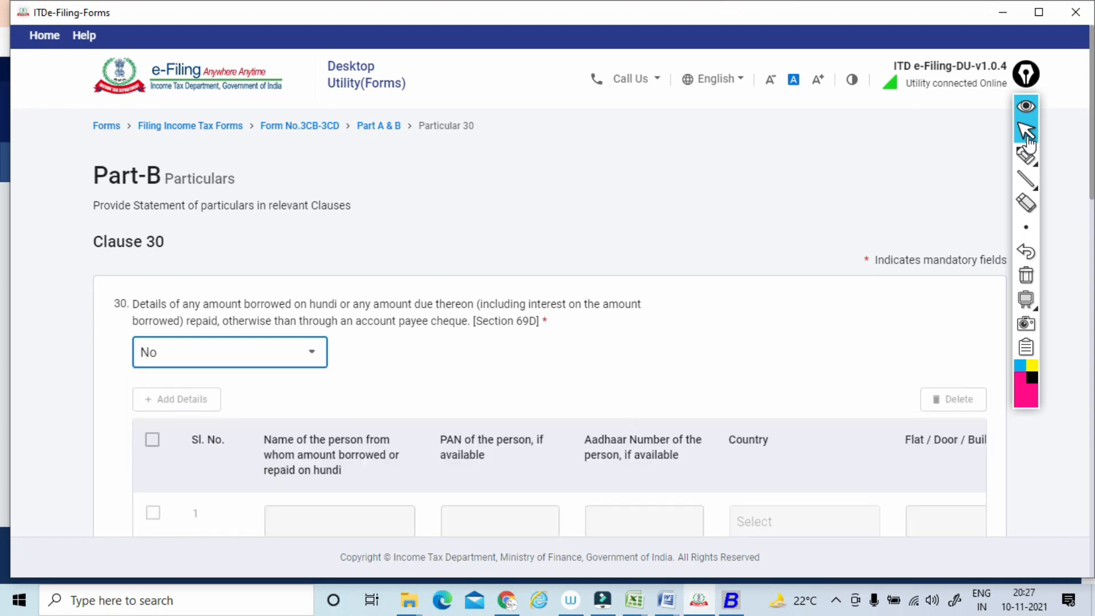
Answer No to Clause 30 A(a) on primary adjustment to transfer price and to B(a) on interest expenditure exceeding one crore rupees.
scroll(1029, 143, down, 6)
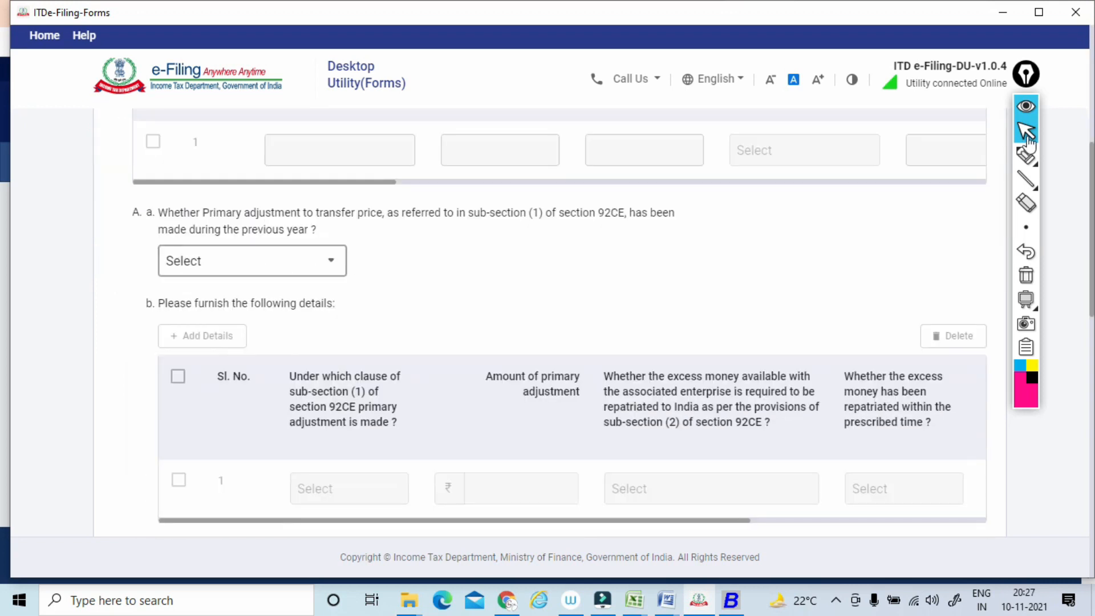
click(252, 261)
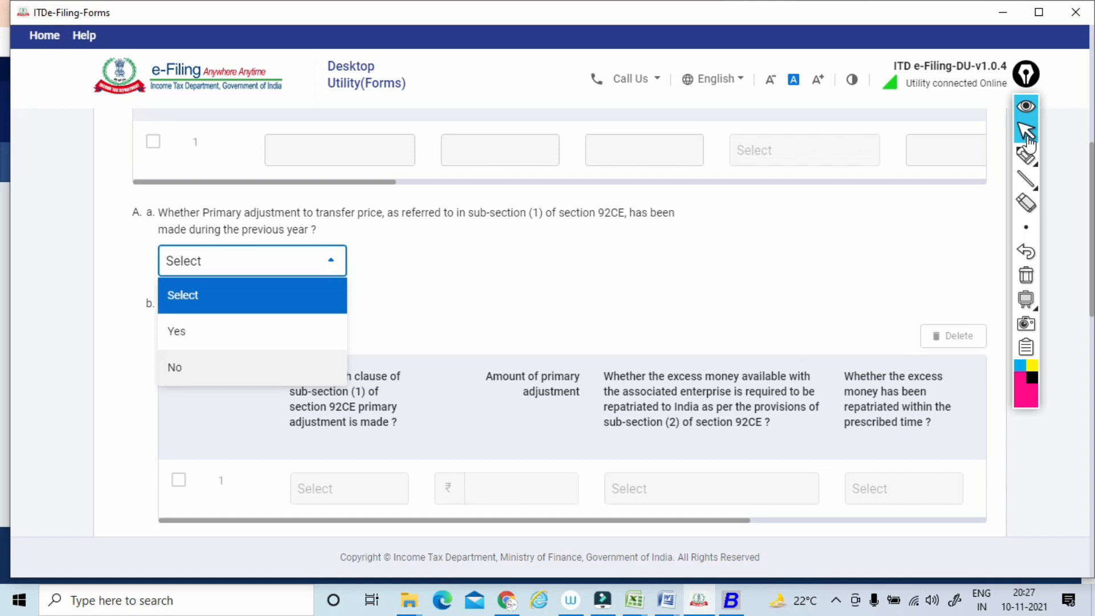
click(174, 367)
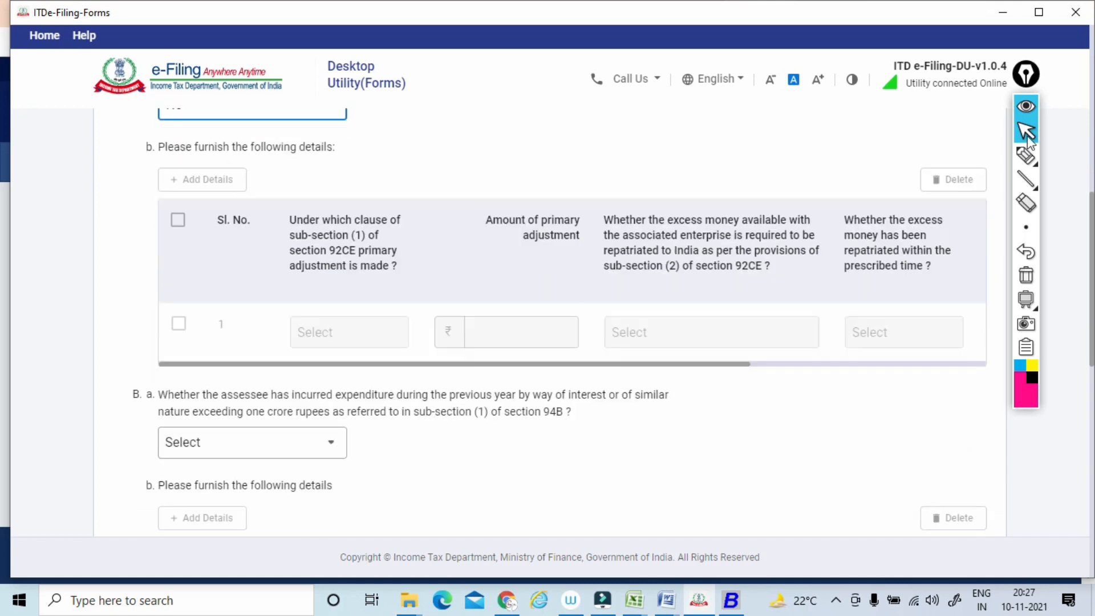
scroll(174, 367, down, 4)
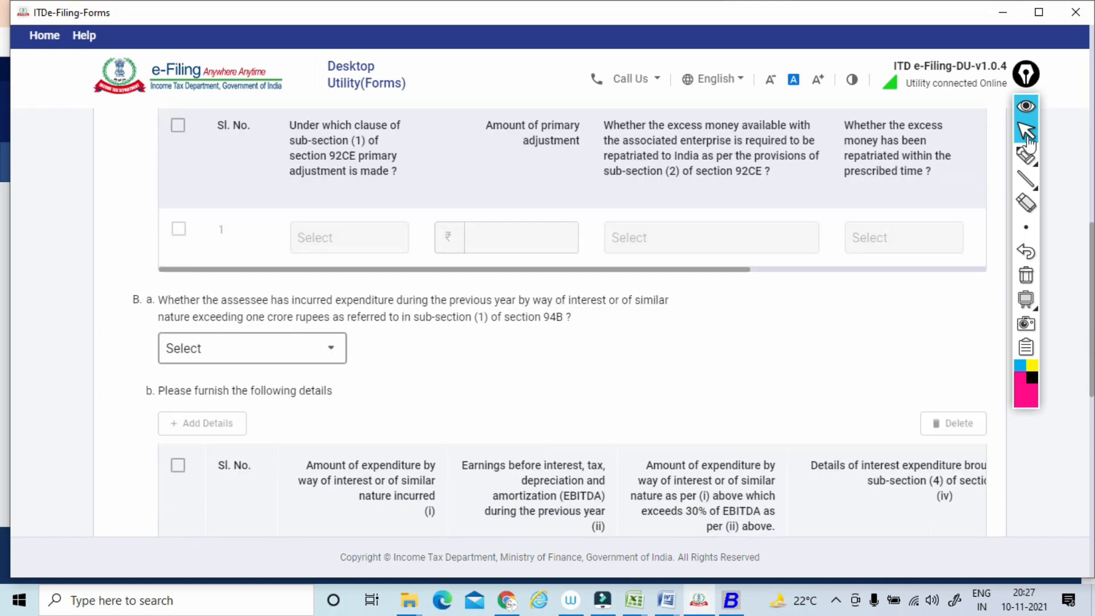
click(252, 348)
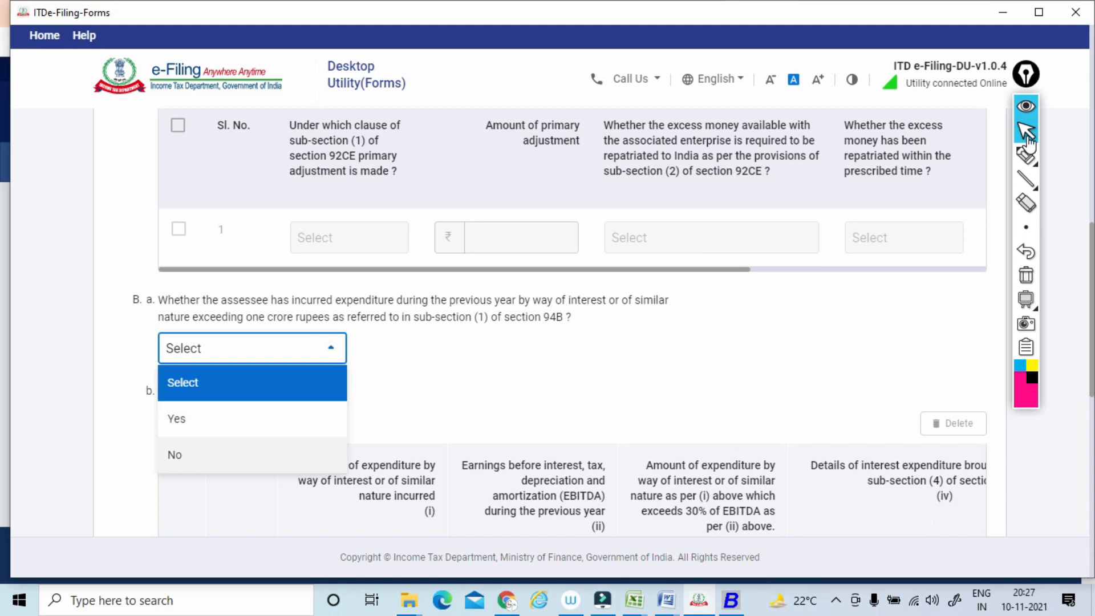
click(174, 454)
Answer No to Clause 30 C(a) on impermissible avoidance arrangements and save the clause.
scroll(174, 455, down, 6)
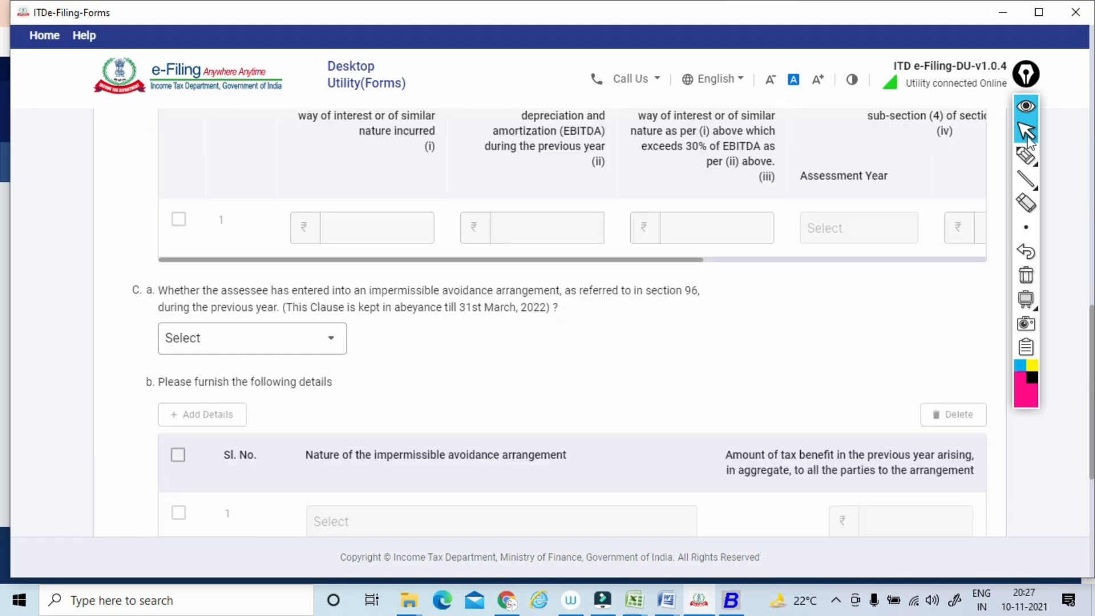
scroll(252, 330, down, 1)
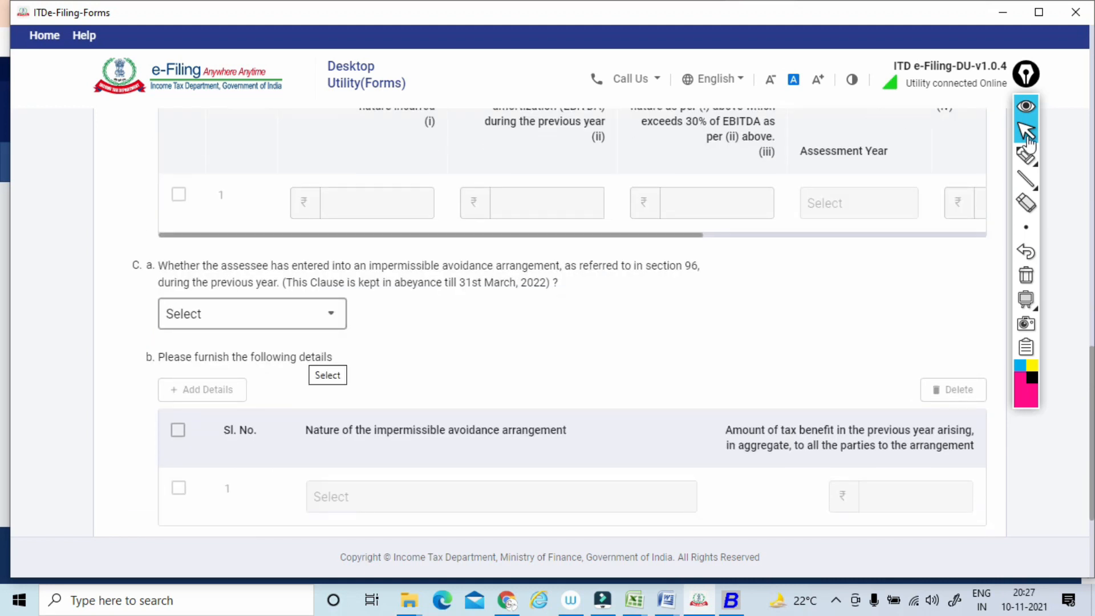
click(311, 319)
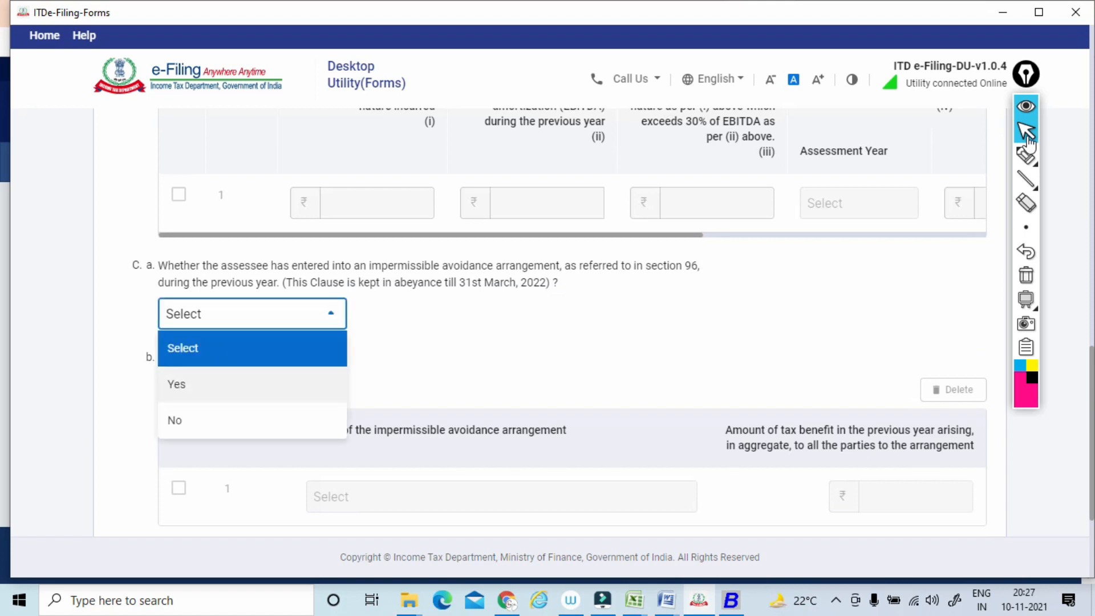
click(228, 420)
scroll(252, 420, down, 3)
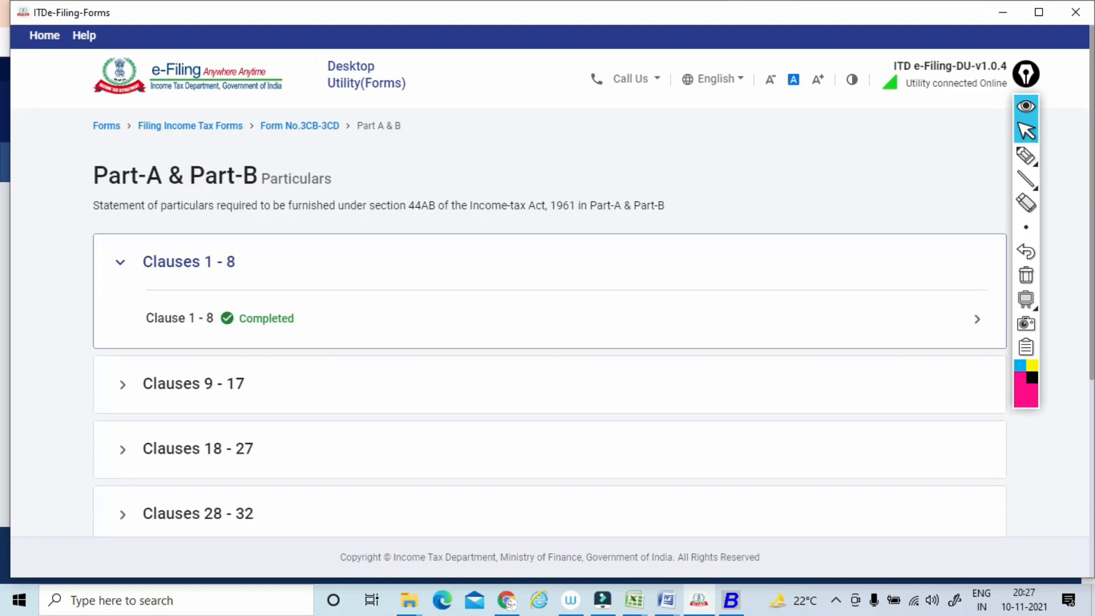
Expand the Clauses 28 - 32 group and open Clause 31.
click(197, 391)
scroll(198, 390, down, 5)
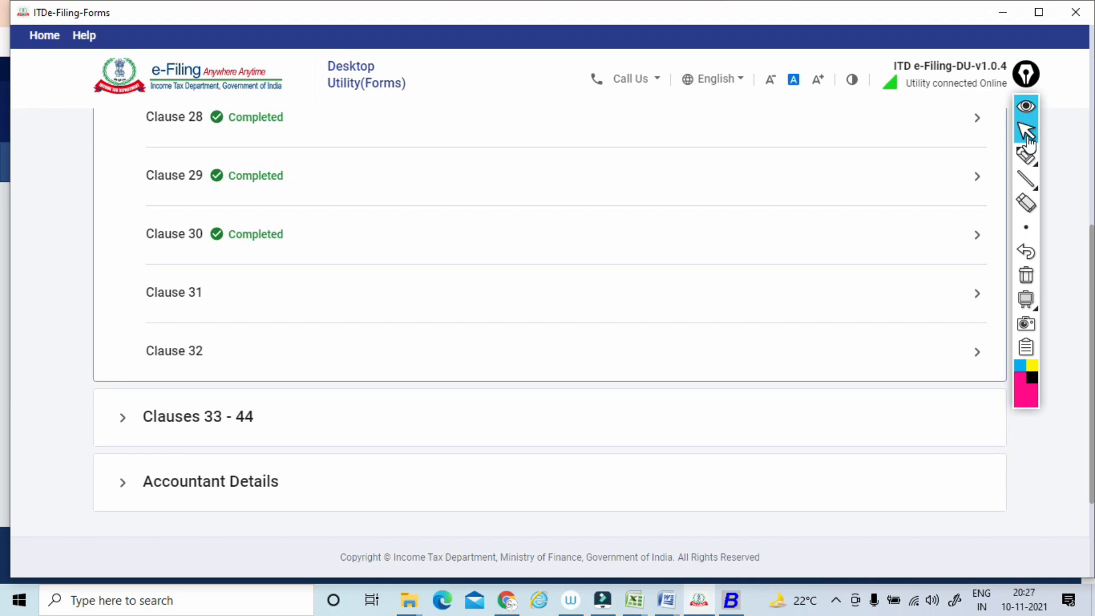
scroll(547, 319, up, 9)
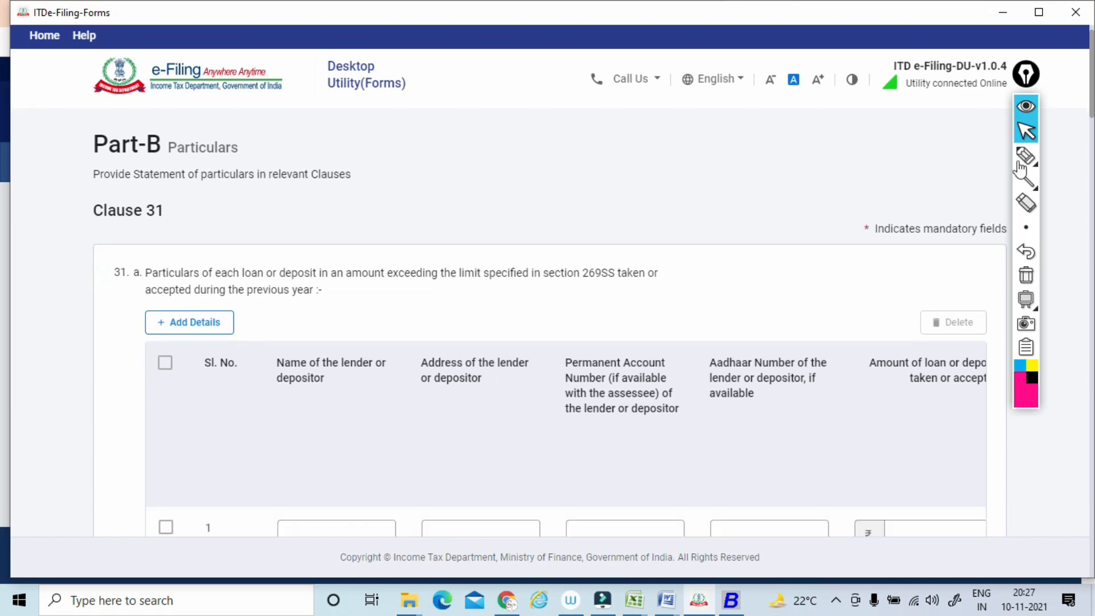
Underline the Clause 31(a) wording on loans or deposits exceeding the section 269SS limit and write a boxed 20,000 above it.
click(1025, 155)
drag(138, 281, 611, 280)
mouse_move(461, 218)
mouse_down()
mouse_move(480, 231)
mouse_move(483, 217)
mouse_move(522, 196)
mouse_move(436, 246)
mouse_move(478, 241)
mouse_up()
drag(330, 284, 409, 281)
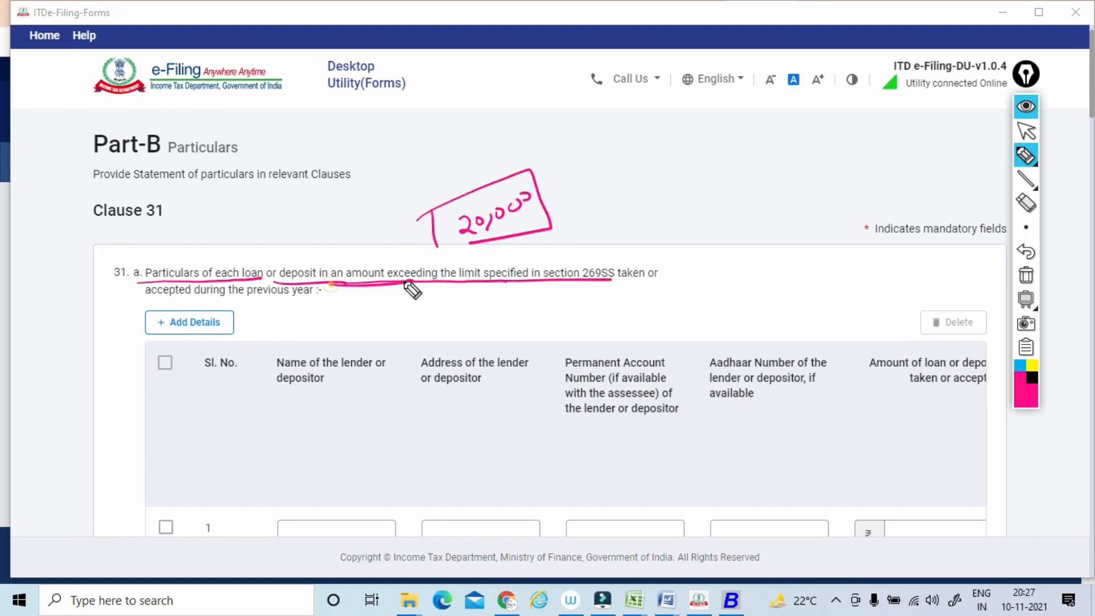
drag(642, 278, 612, 280)
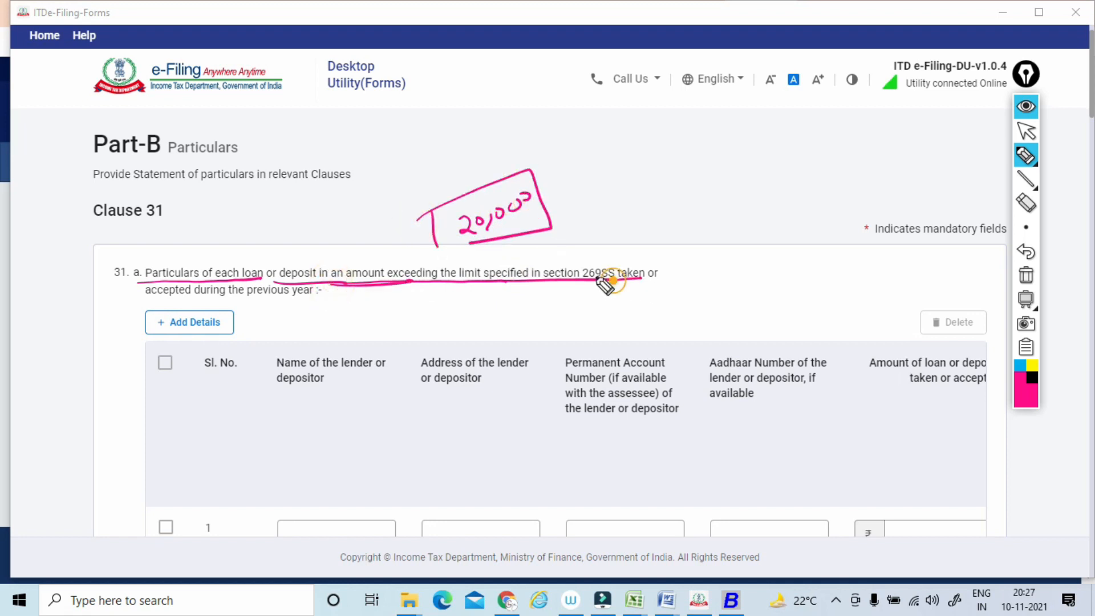
drag(143, 305, 311, 297)
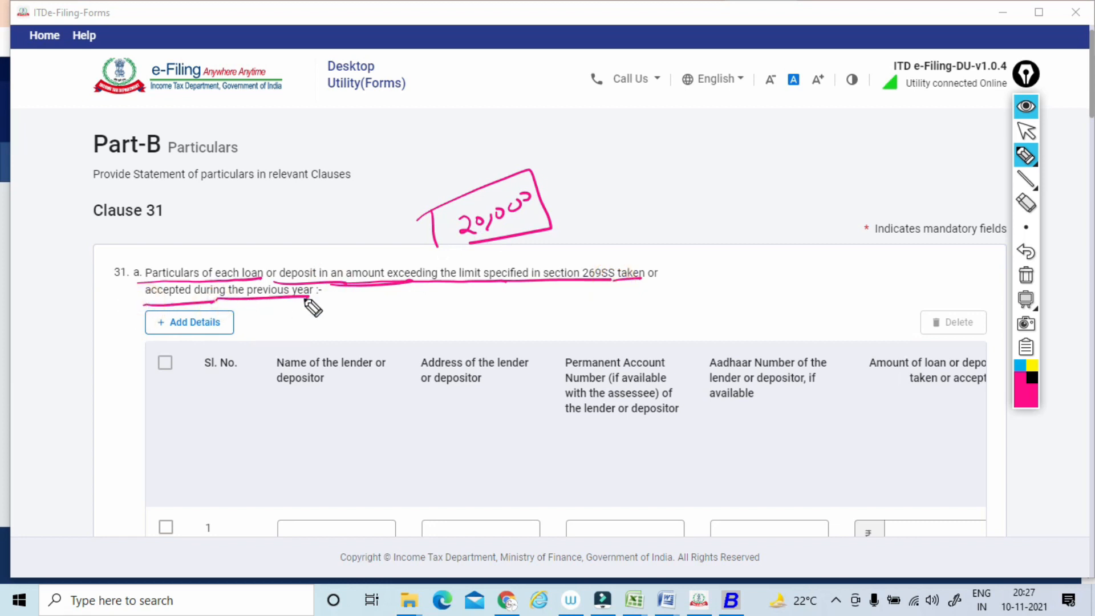
Circle the Clause 31(a) column headings from Sl. No. to loan amount, and tick above the serial number, name and address headings.
mouse_move(236, 343)
mouse_down()
mouse_move(216, 388)
mouse_move(243, 370)
mouse_up()
mouse_move(245, 405)
mouse_down()
mouse_move(396, 325)
mouse_move(512, 364)
mouse_move(949, 360)
mouse_up()
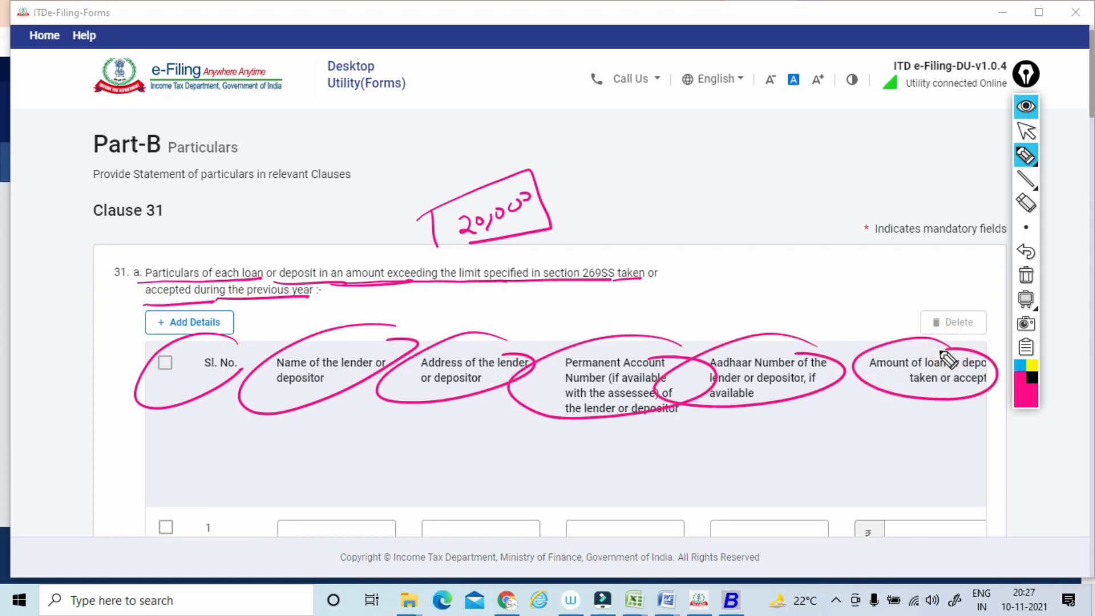
drag(234, 334, 355, 309)
drag(463, 312, 501, 307)
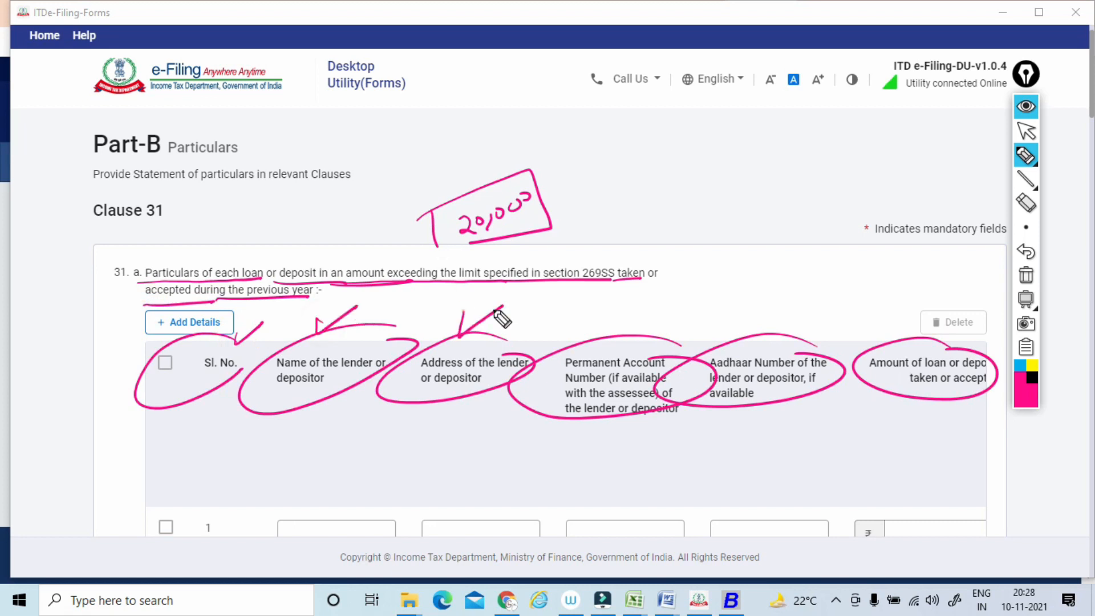
Add pen marks above the Permanent Account Number, Aadhaar Number and loan amount headings of Clause 31(a), and clear all pen marks.
mouse_move(601, 325)
mouse_down()
mouse_move(640, 316)
mouse_move(634, 322)
mouse_up()
mouse_move(799, 308)
mouse_down()
mouse_move(802, 318)
mouse_move(777, 302)
mouse_up()
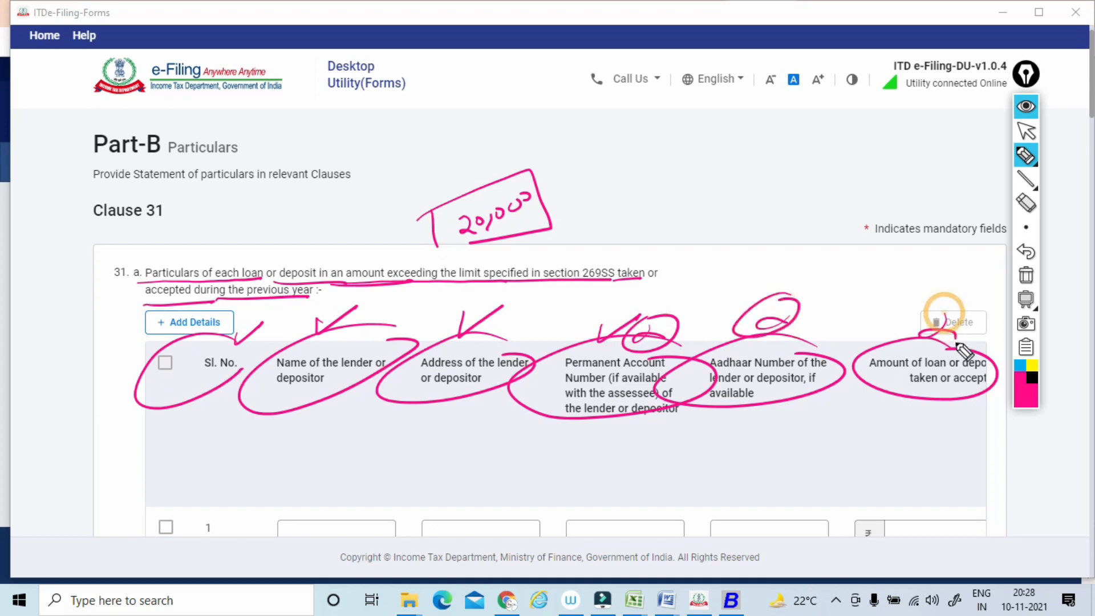
click(1025, 275)
click(1026, 133)
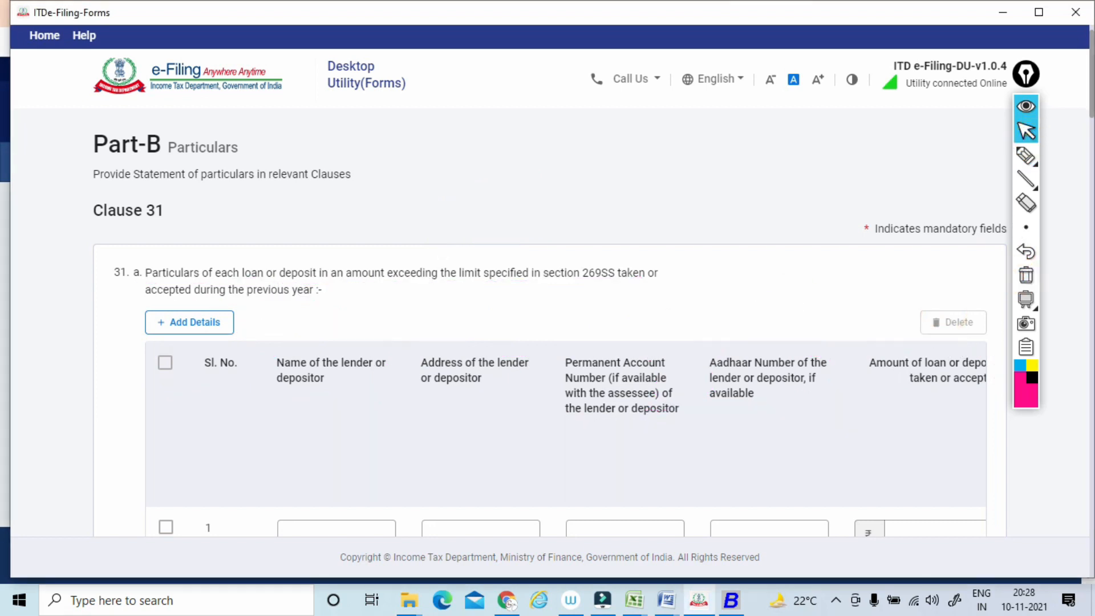
Circle the squared-up question and maximum amount outstanding headings of Clause 31(a) with the pen, and clear the marks.
scroll(1027, 137, down, 4)
scroll(566, 225, right, 4)
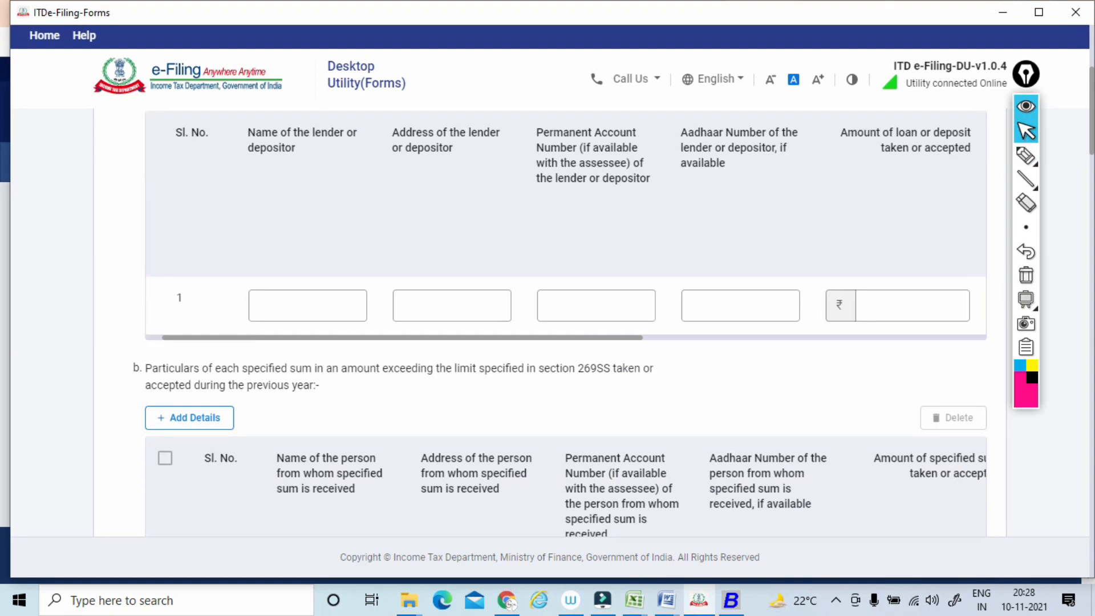
scroll(566, 225, right, 2)
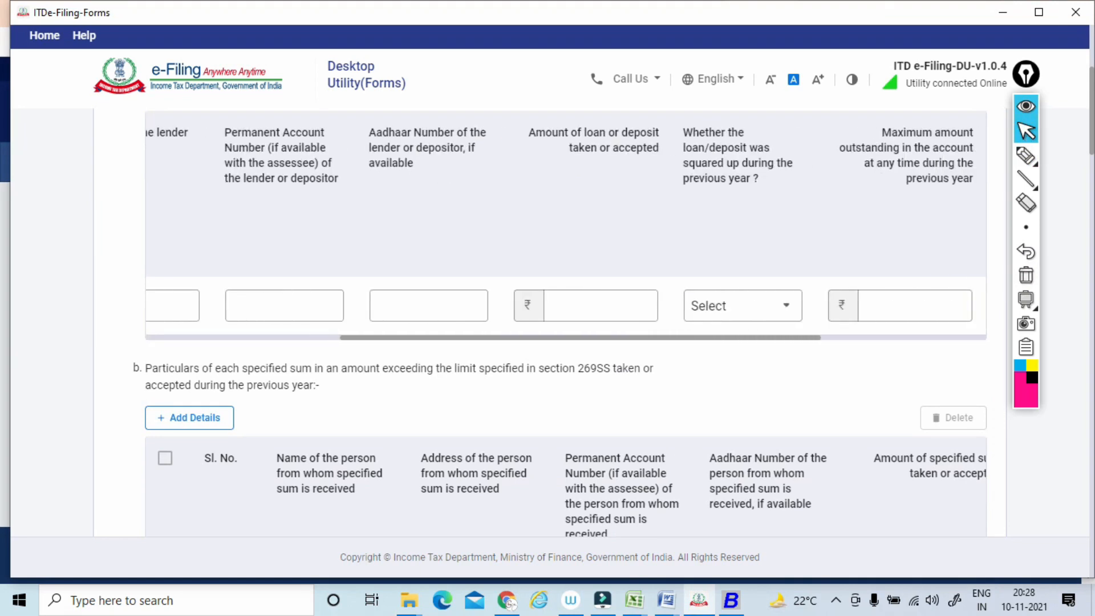
click(1025, 156)
mouse_move(752, 119)
mouse_down()
mouse_move(744, 115)
mouse_move(745, 207)
mouse_move(761, 130)
mouse_up()
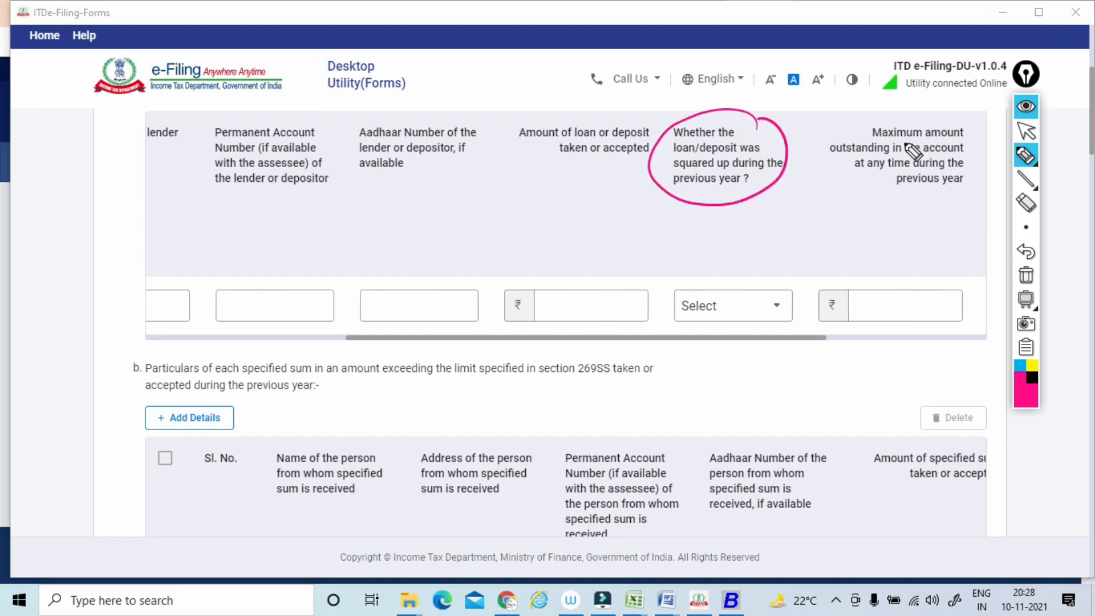
mouse_move(910, 114)
mouse_down()
mouse_move(855, 162)
mouse_move(963, 171)
mouse_move(936, 125)
mouse_up()
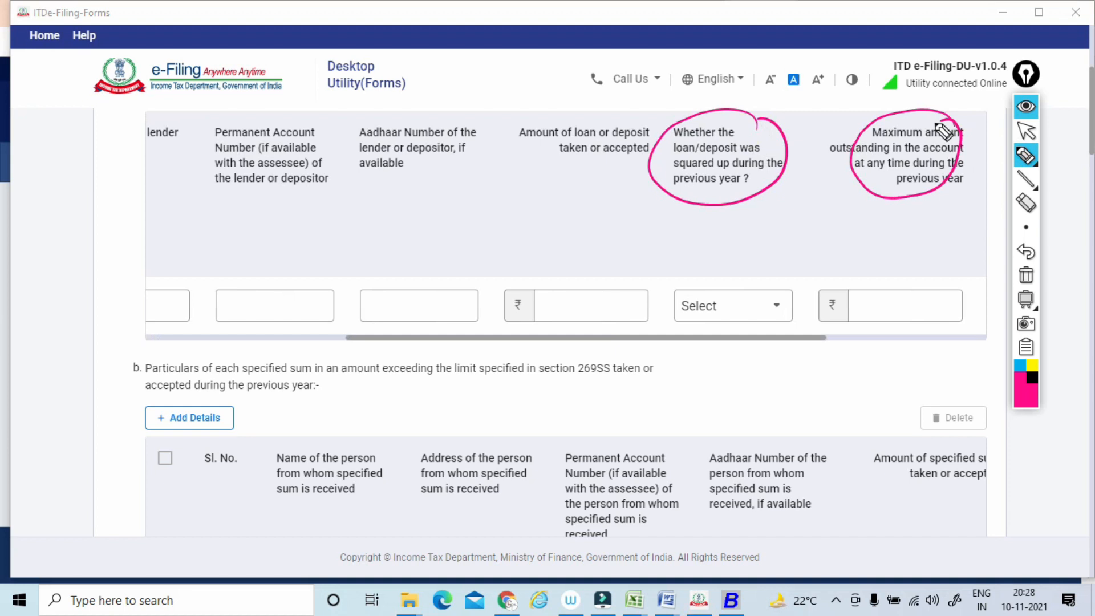
click(1025, 275)
click(1024, 131)
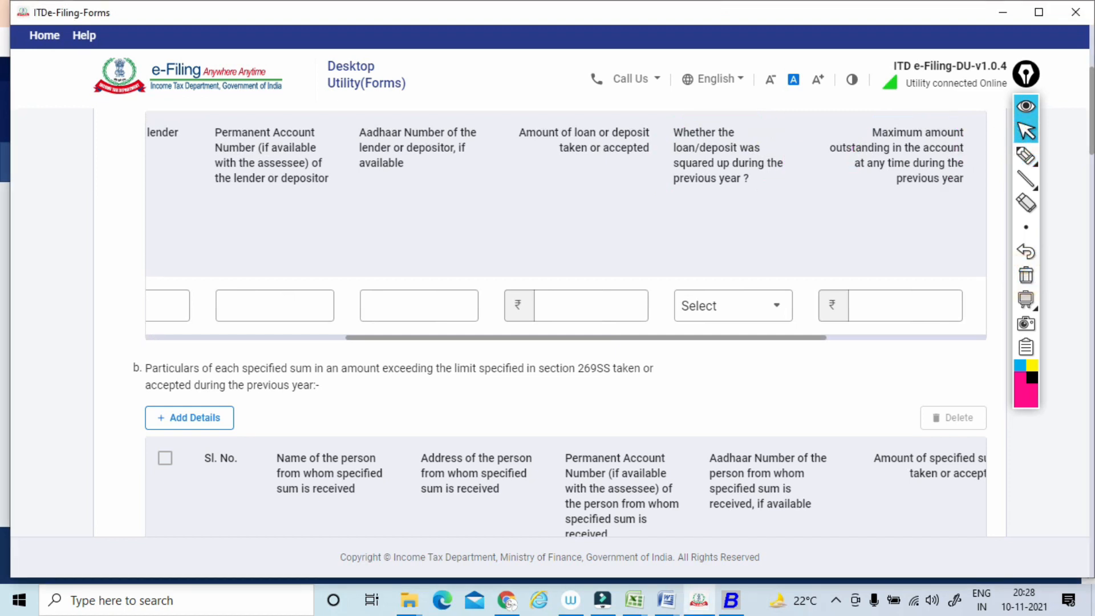
Underline the Clause 31(a) heading on loans taken by cheque, bank draft or electronic clearing system, and circle its selection field.
key(Right)
key(Right)
key(Right)
key(Right)
key(Right)
key(Right)
key(Right)
key(Right)
key(Right)
key(Right)
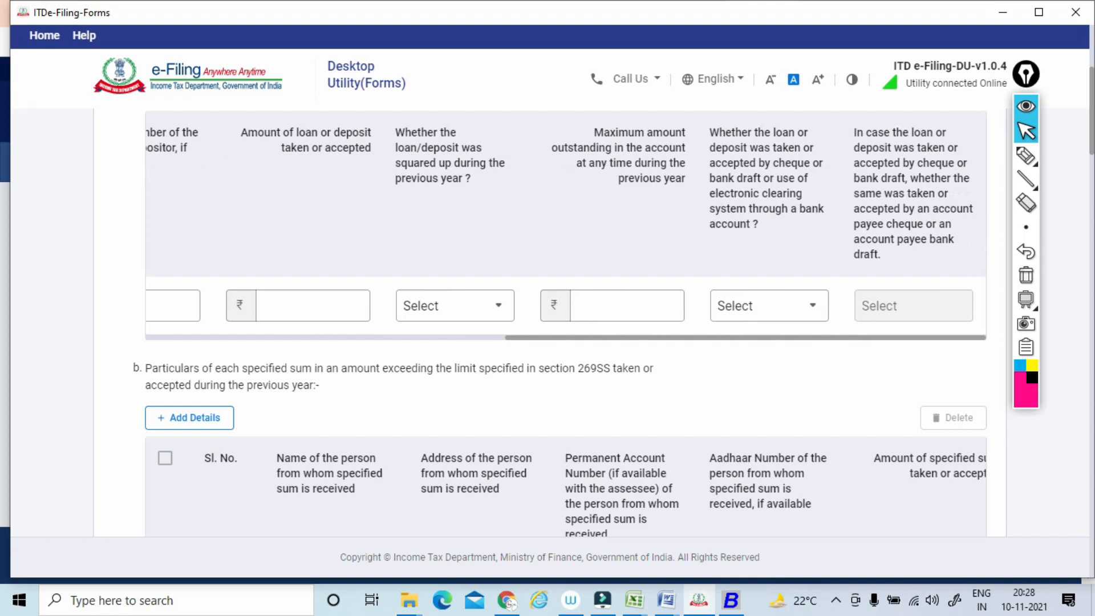
click(1024, 155)
drag(710, 148, 785, 136)
drag(709, 153, 800, 150)
mouse_move(711, 169)
mouse_down()
mouse_move(810, 165)
mouse_move(762, 181)
mouse_move(802, 198)
mouse_up()
mouse_move(713, 213)
mouse_down()
mouse_move(777, 216)
mouse_move(710, 231)
mouse_move(766, 268)
mouse_up()
Underline the Clause 31(a) heading on account payee cheque or account payee bank draft, and clear all pen marks.
mouse_move(855, 140)
mouse_down()
mouse_move(943, 139)
mouse_move(957, 154)
mouse_up()
drag(858, 172, 943, 174)
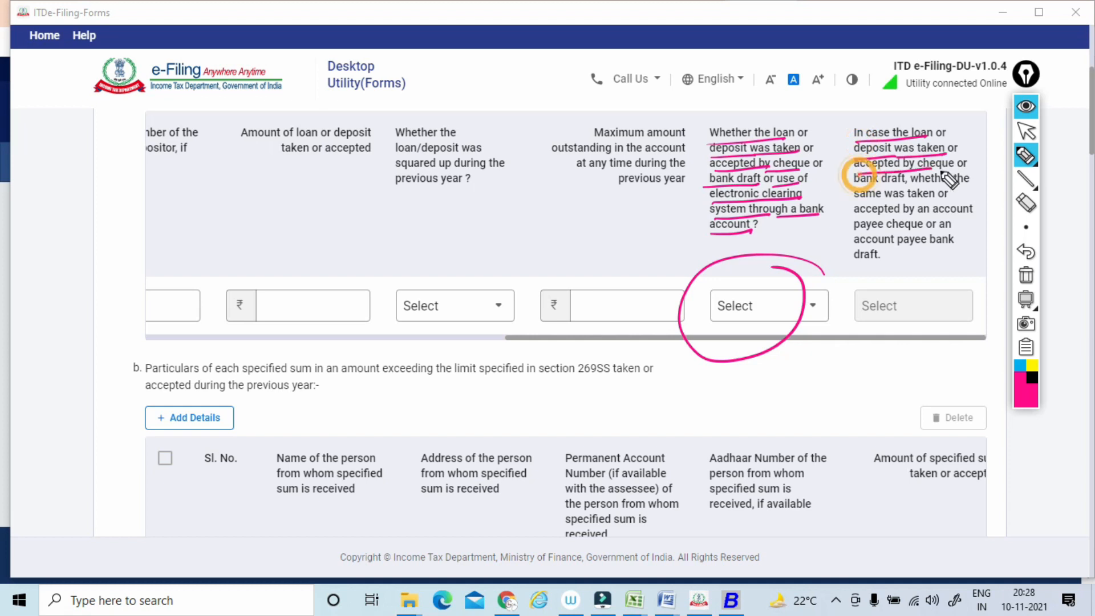
drag(847, 187, 948, 198)
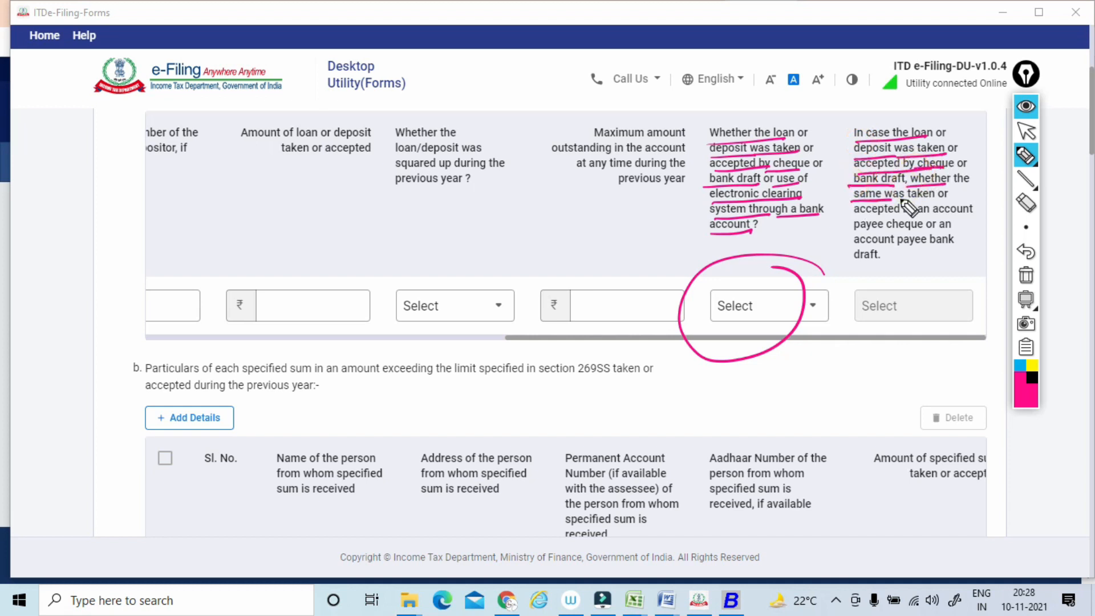
mouse_move(854, 215)
mouse_down()
mouse_move(972, 212)
mouse_move(938, 228)
mouse_up()
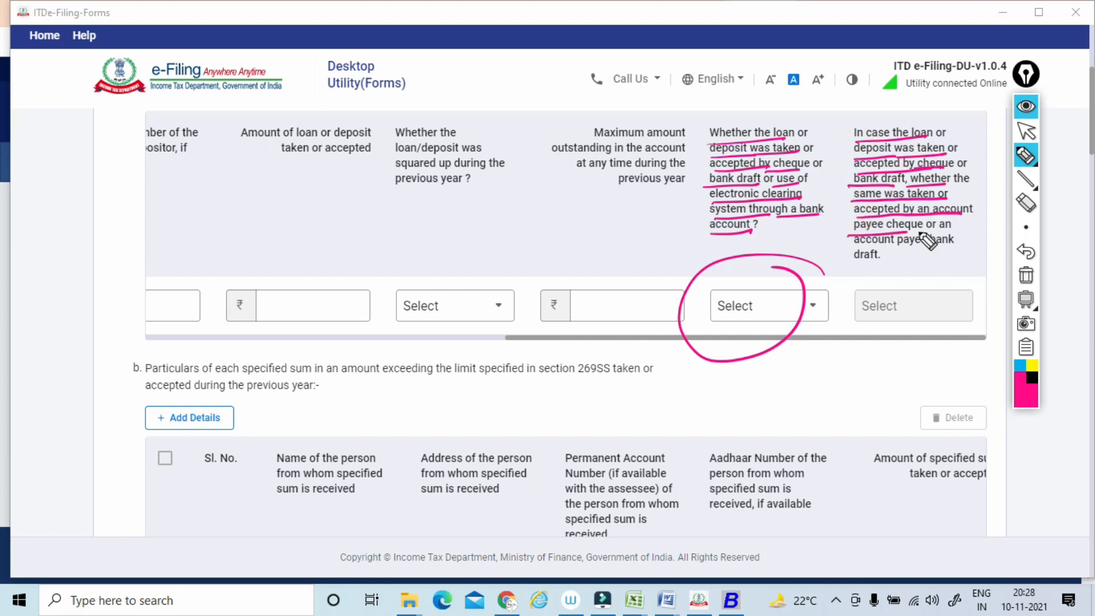
drag(847, 244, 930, 242)
drag(841, 266, 902, 261)
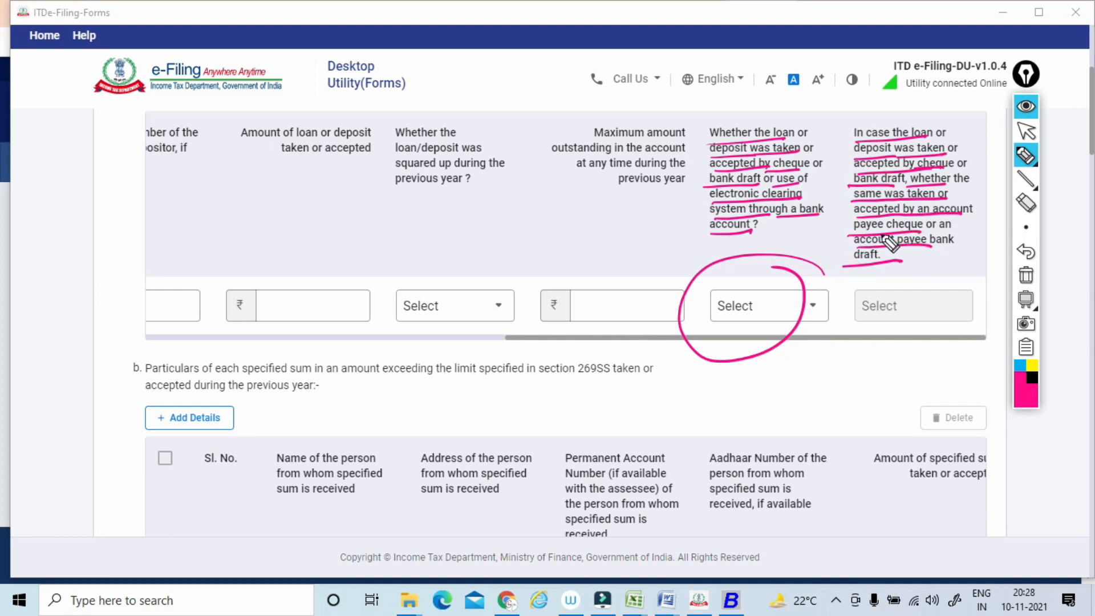
drag(849, 231, 930, 231)
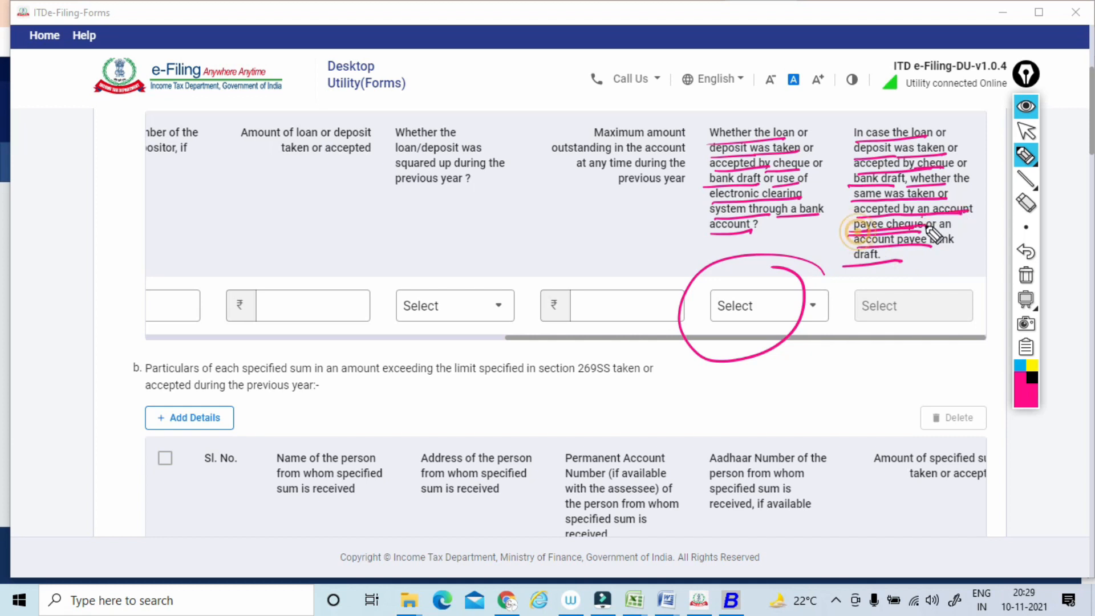
drag(853, 240, 954, 238)
drag(842, 267, 916, 260)
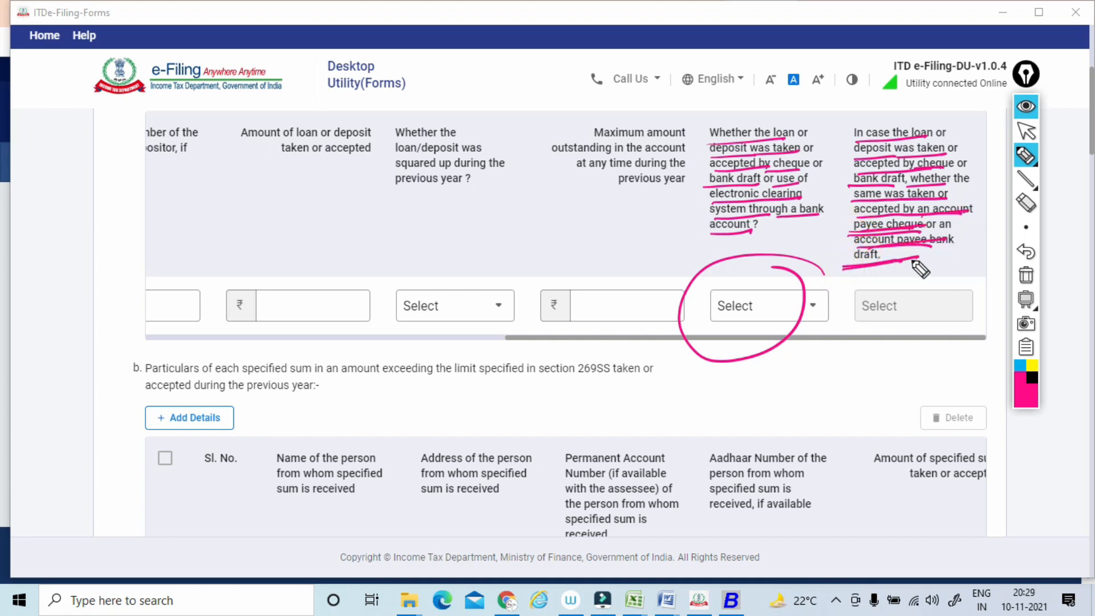
click(1026, 276)
click(1025, 131)
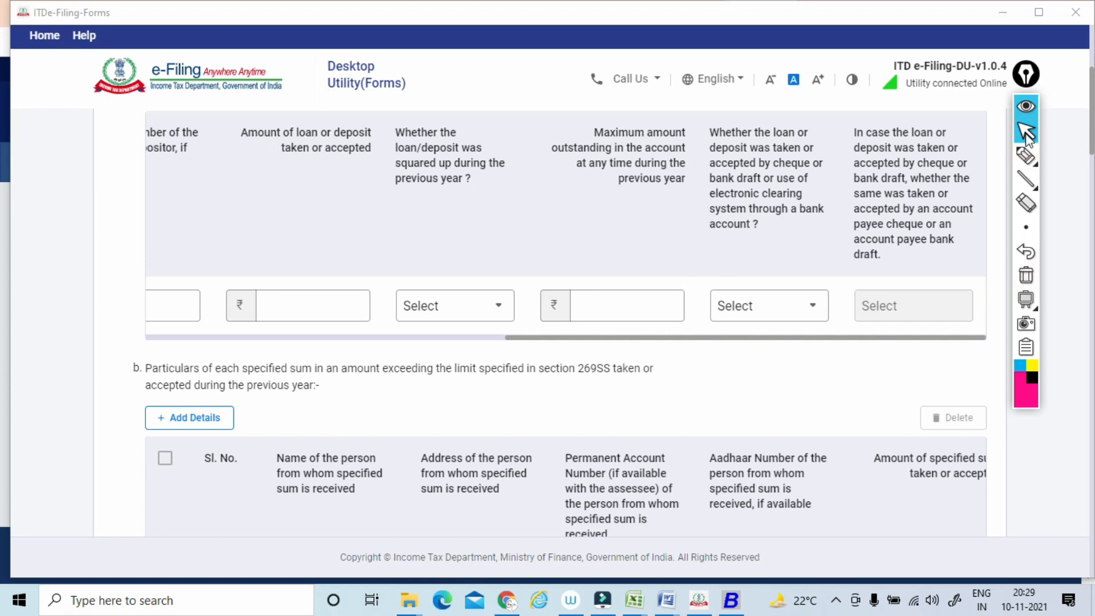
Circle the label of Clause 31(b) on specified sums exceeding the section 269SS limit, and clear the mark.
scroll(1026, 136, down, 3)
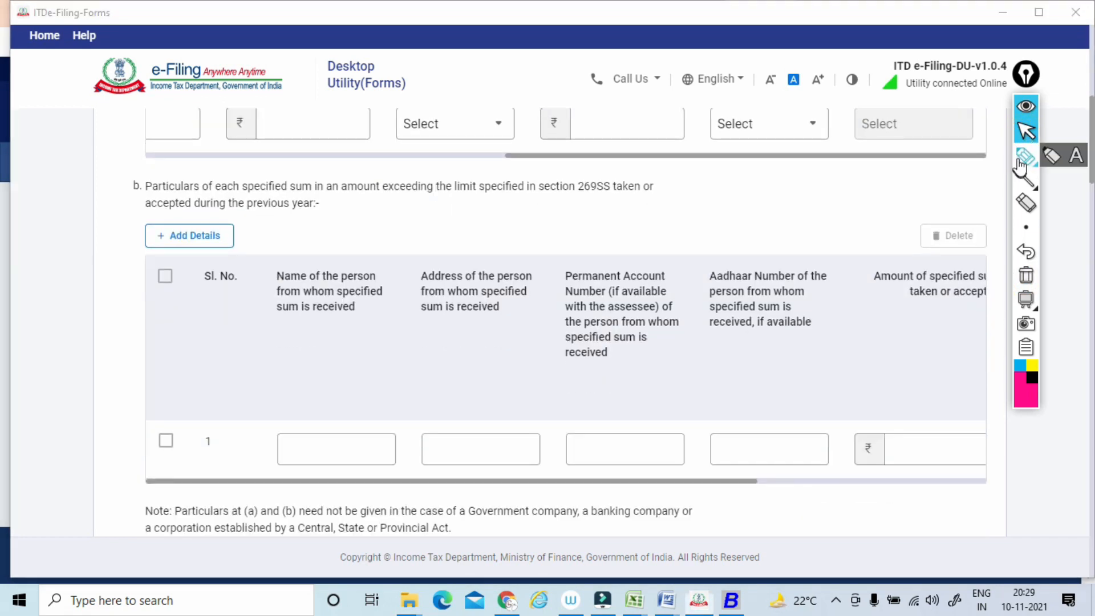
click(1021, 165)
mouse_move(146, 171)
mouse_down()
mouse_move(97, 215)
mouse_move(145, 167)
mouse_up()
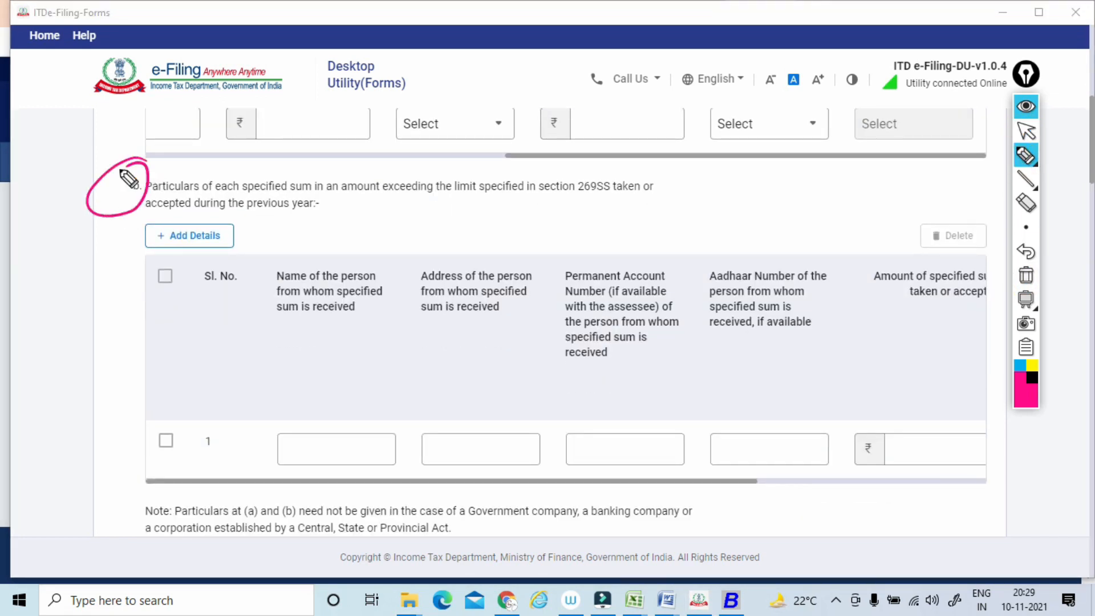
click(1025, 276)
click(1026, 132)
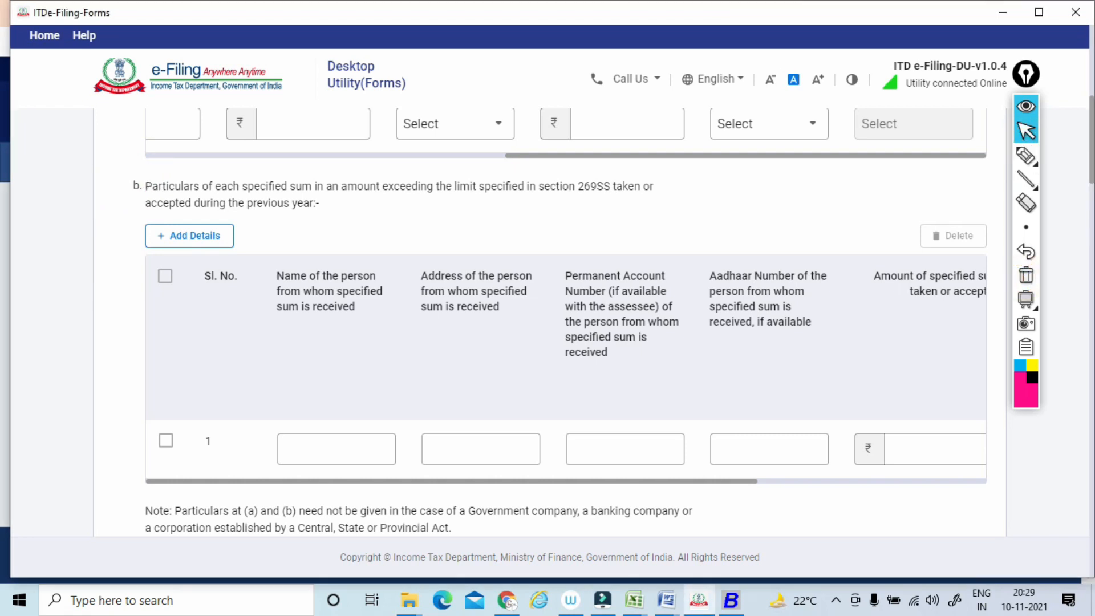
Circle the b (a) label, underline its wording up to section 269ST, and write a boxed 20000 above it.
scroll(566, 321, down, 5)
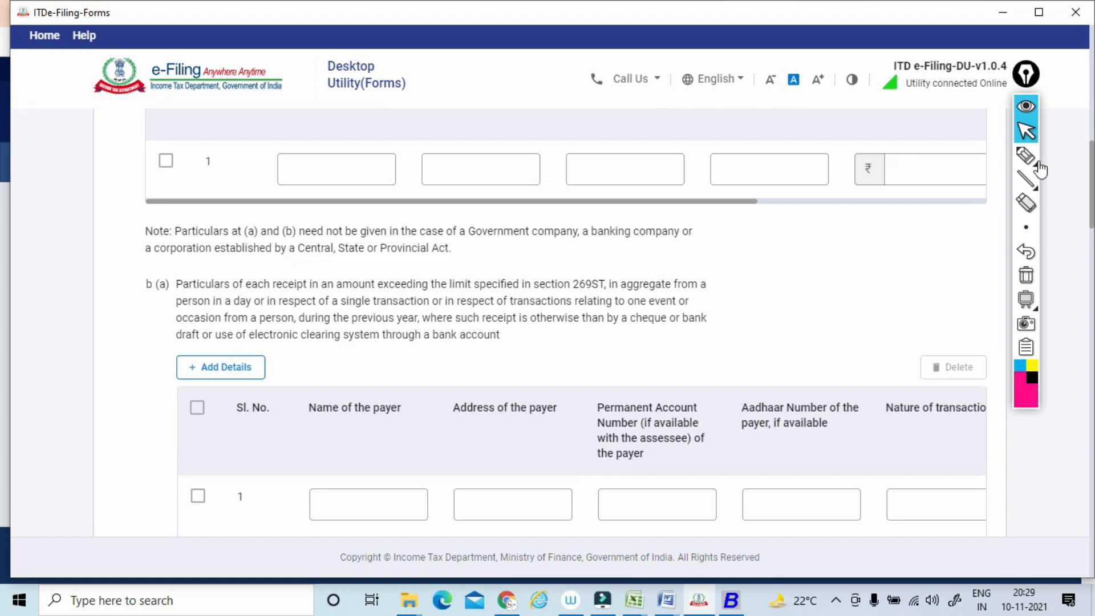
click(1026, 155)
mouse_move(161, 268)
mouse_down()
mouse_move(150, 273)
mouse_move(304, 289)
mouse_up()
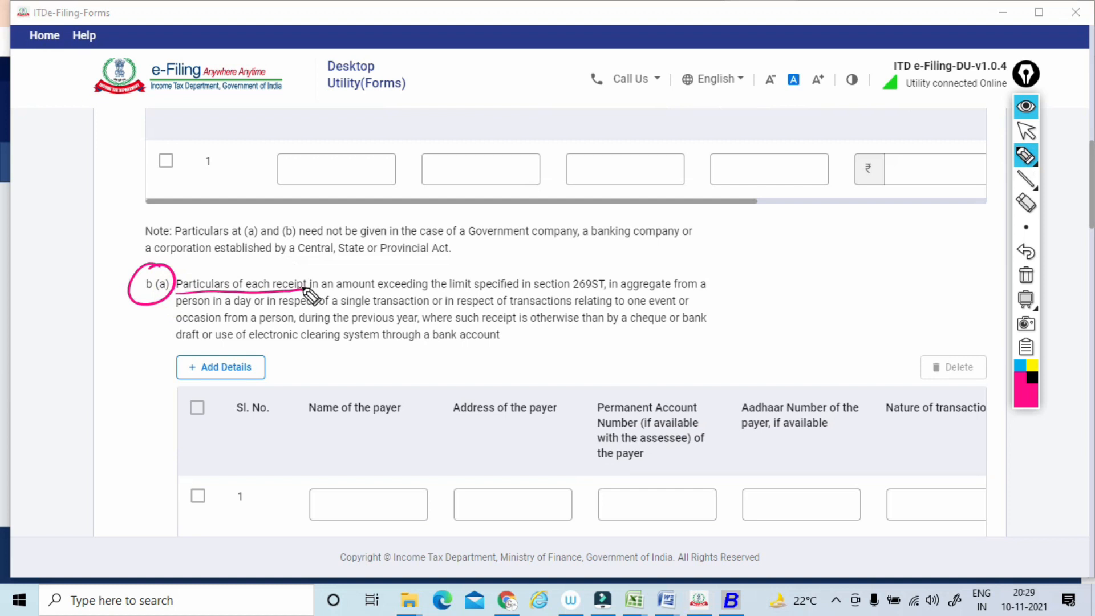
drag(311, 291, 602, 292)
drag(501, 249, 520, 263)
drag(534, 251, 600, 230)
mouse_move(500, 266)
mouse_down()
mouse_move(631, 250)
mouse_move(529, 274)
mouse_up()
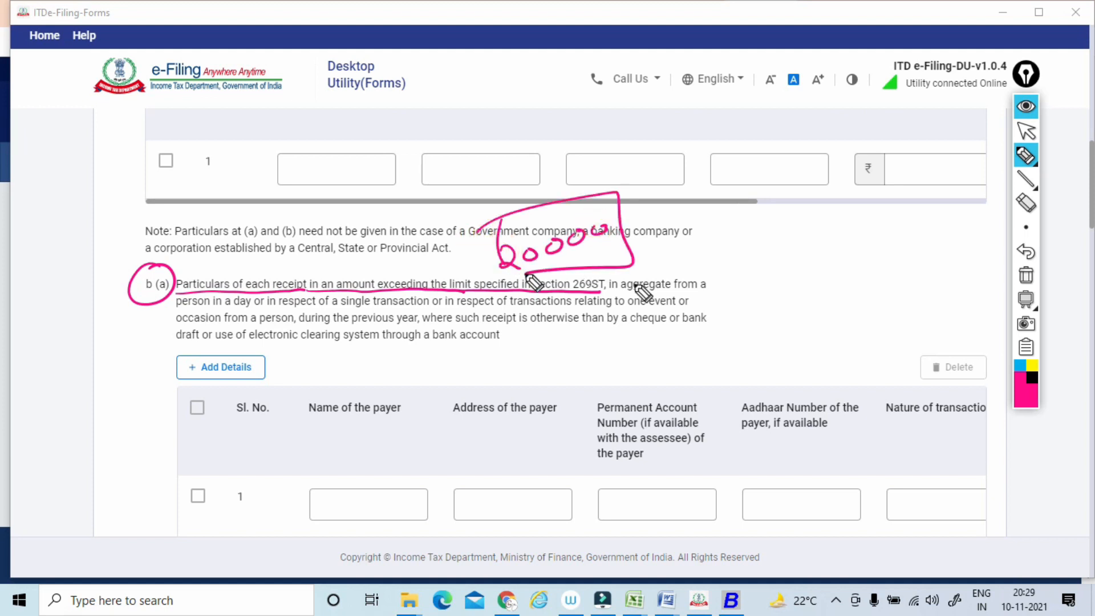
Underline the b (a) wording on aggregate in a day and single transaction, and handwrite example amounts beside it, including 50000.
drag(604, 292, 713, 291)
drag(170, 310, 402, 309)
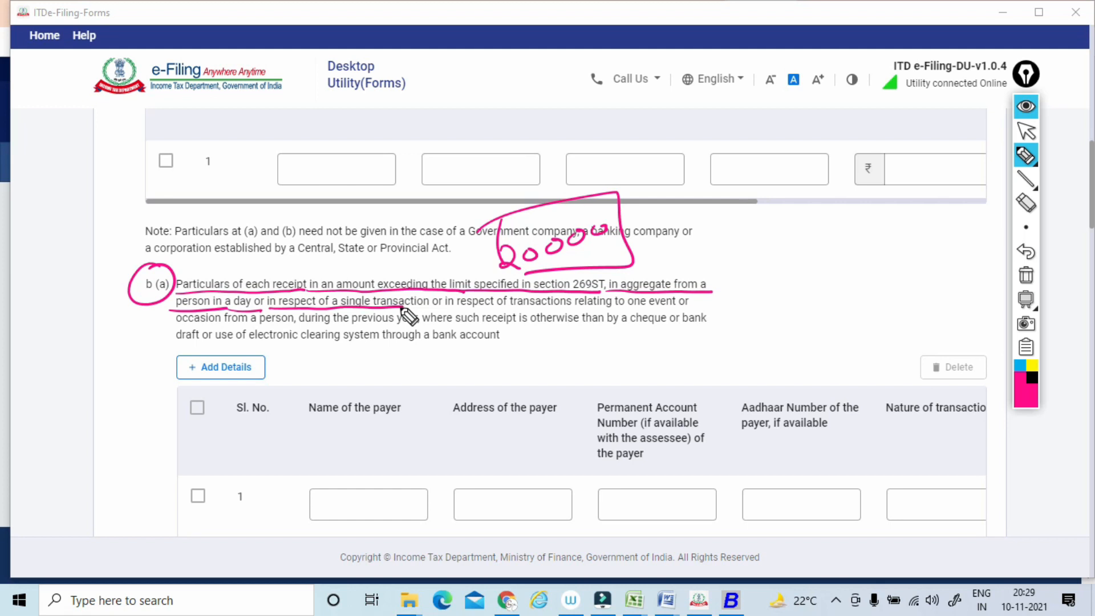
mouse_move(691, 192)
mouse_down()
mouse_move(760, 152)
mouse_move(750, 174)
mouse_up()
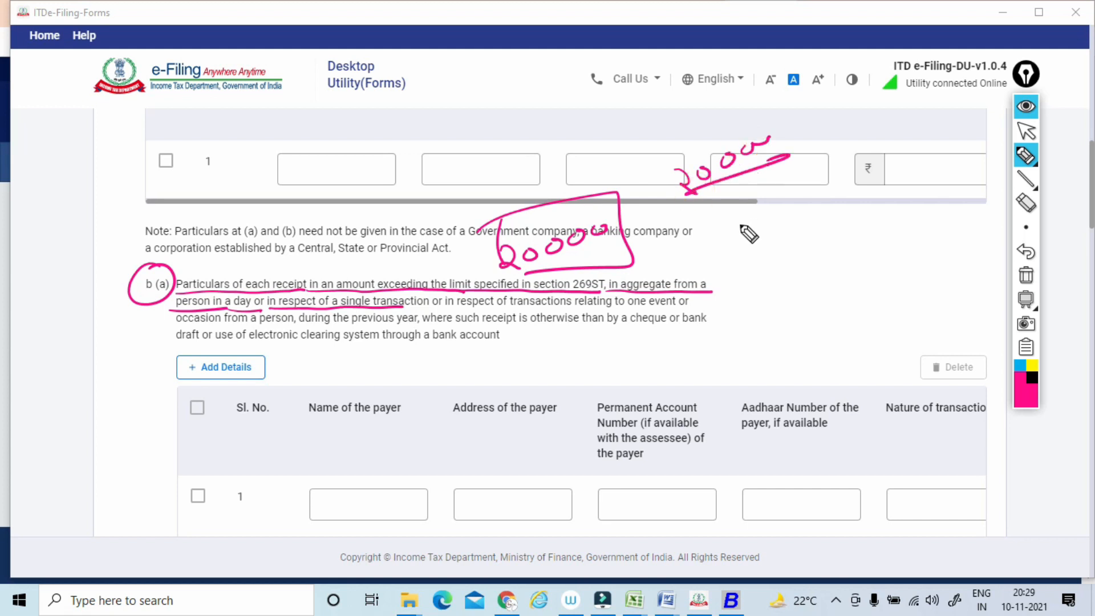
mouse_move(836, 185)
mouse_down()
mouse_move(826, 191)
mouse_move(899, 188)
mouse_move(952, 171)
mouse_up()
drag(882, 210, 857, 255)
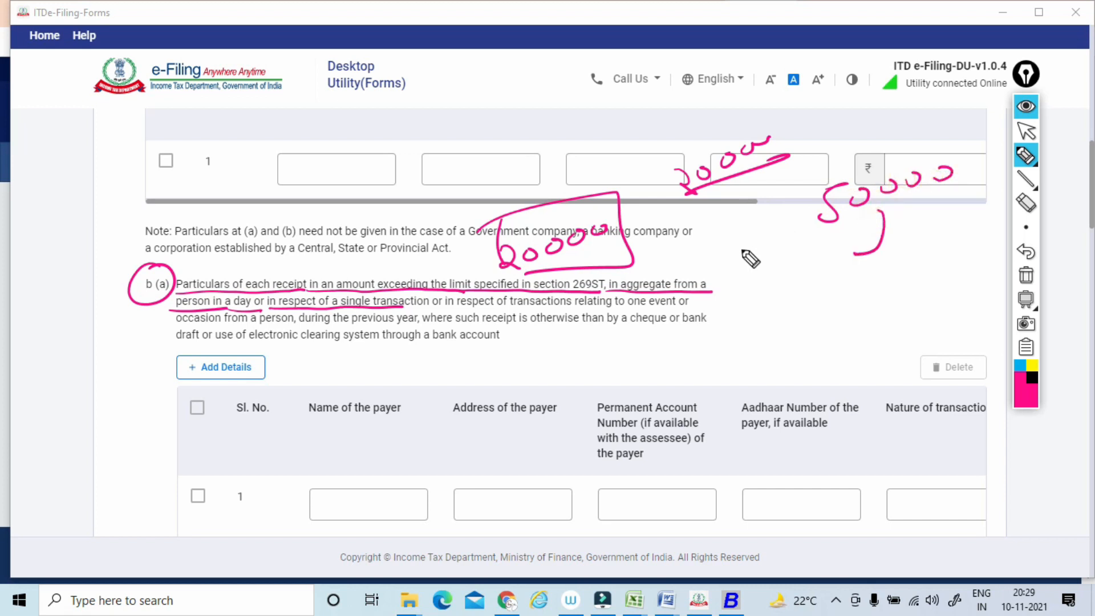
drag(738, 254, 758, 275)
drag(761, 261, 787, 255)
Underline the remaining b (a) wording from transactions relating to one event to electronic clearing system, and add marks beside the handwritten amounts.
drag(463, 313, 507, 292)
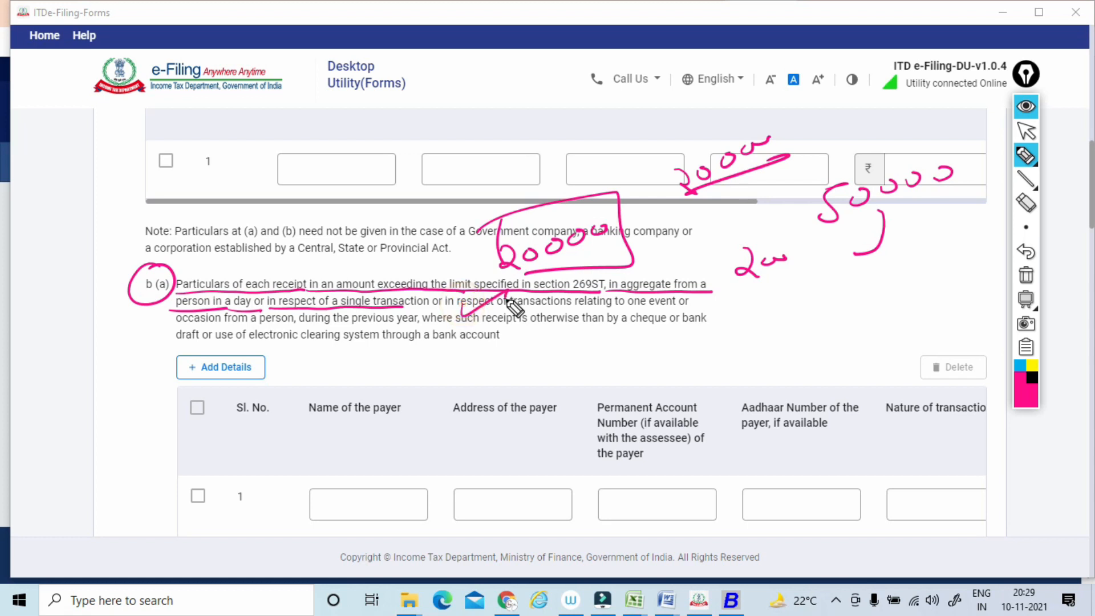
drag(462, 312, 680, 314)
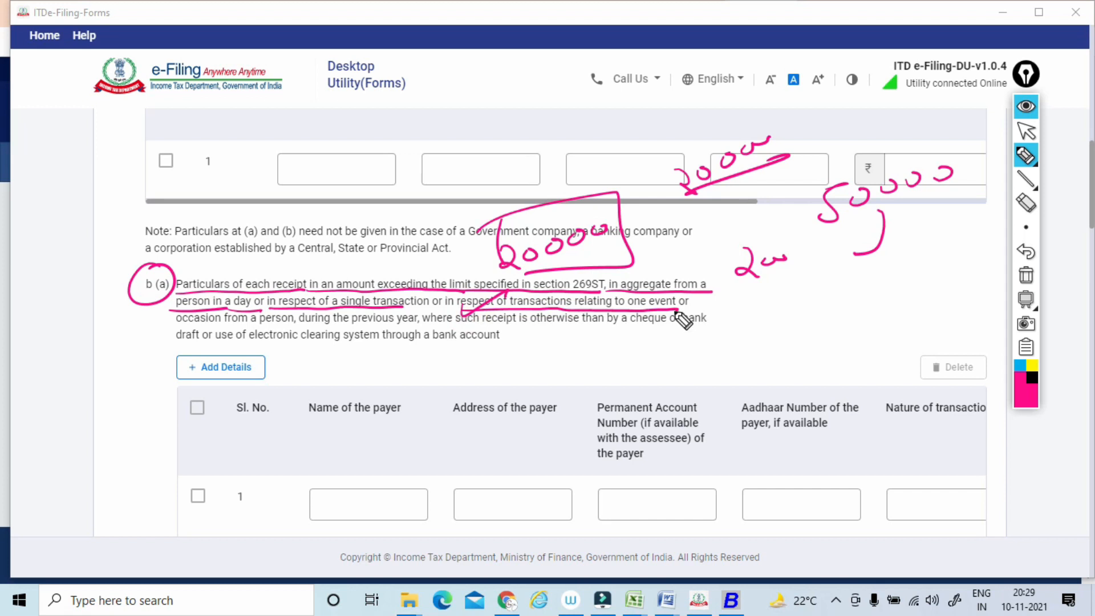
drag(236, 324, 714, 328)
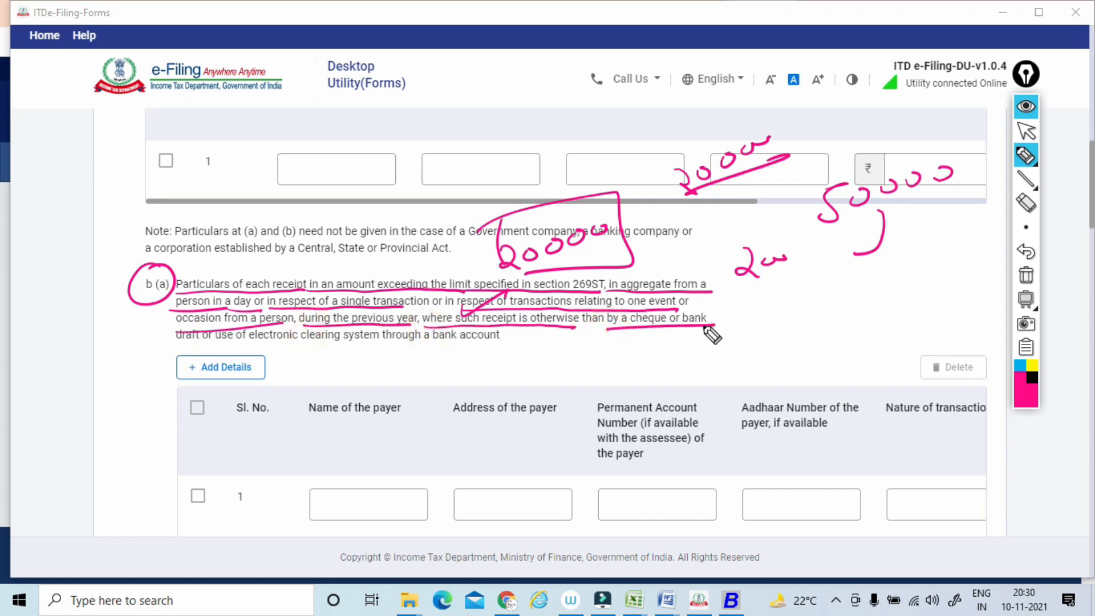
drag(622, 225, 675, 194)
drag(792, 152, 830, 137)
drag(773, 244, 804, 226)
drag(895, 162, 862, 167)
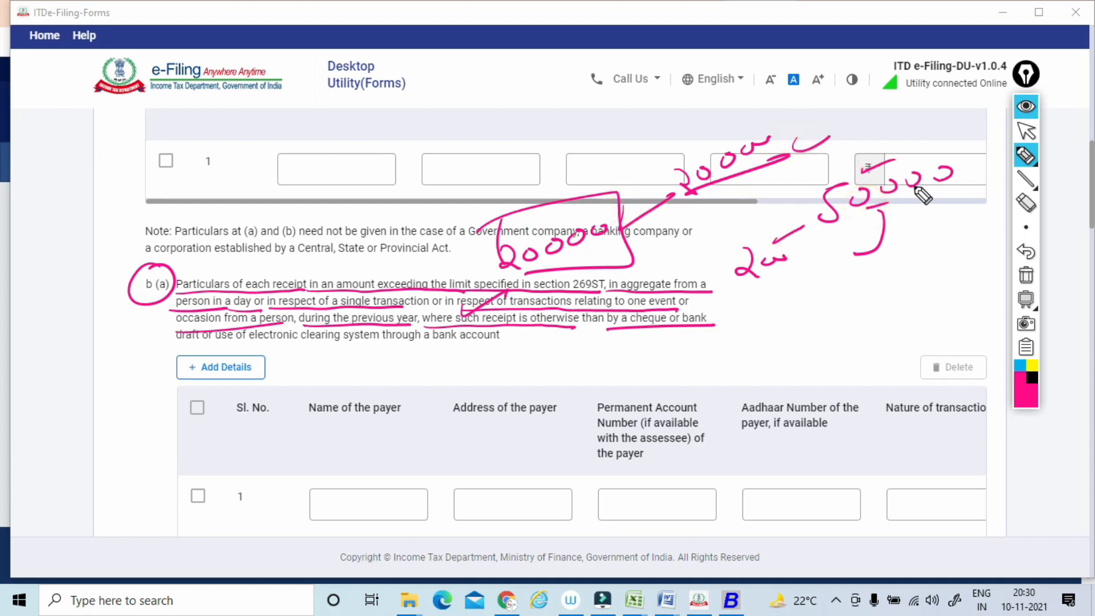
drag(650, 323, 618, 325)
drag(177, 346, 406, 346)
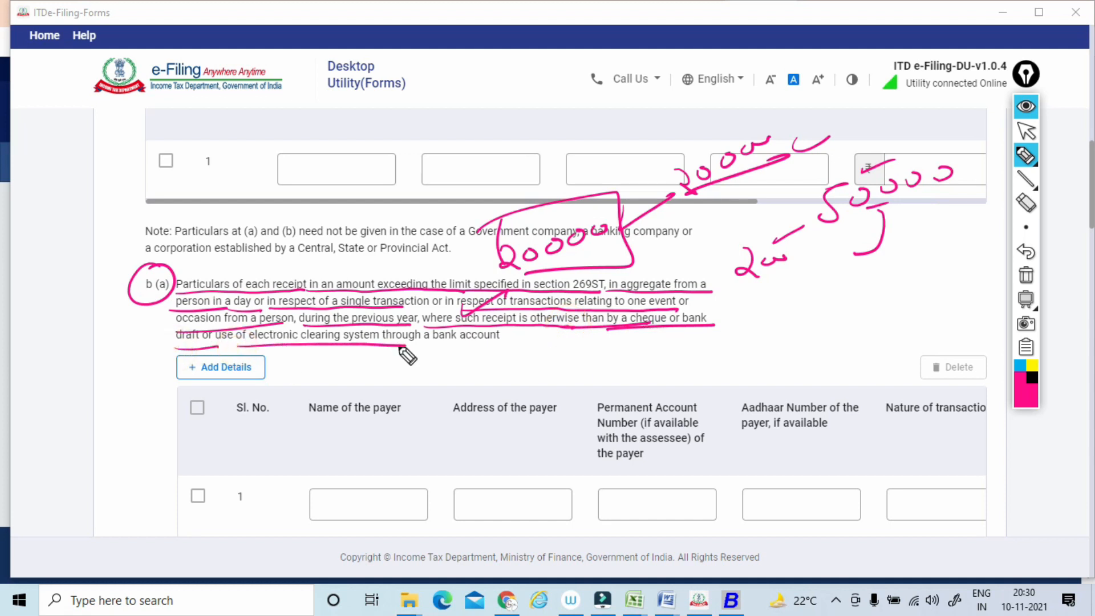
drag(660, 336, 732, 329)
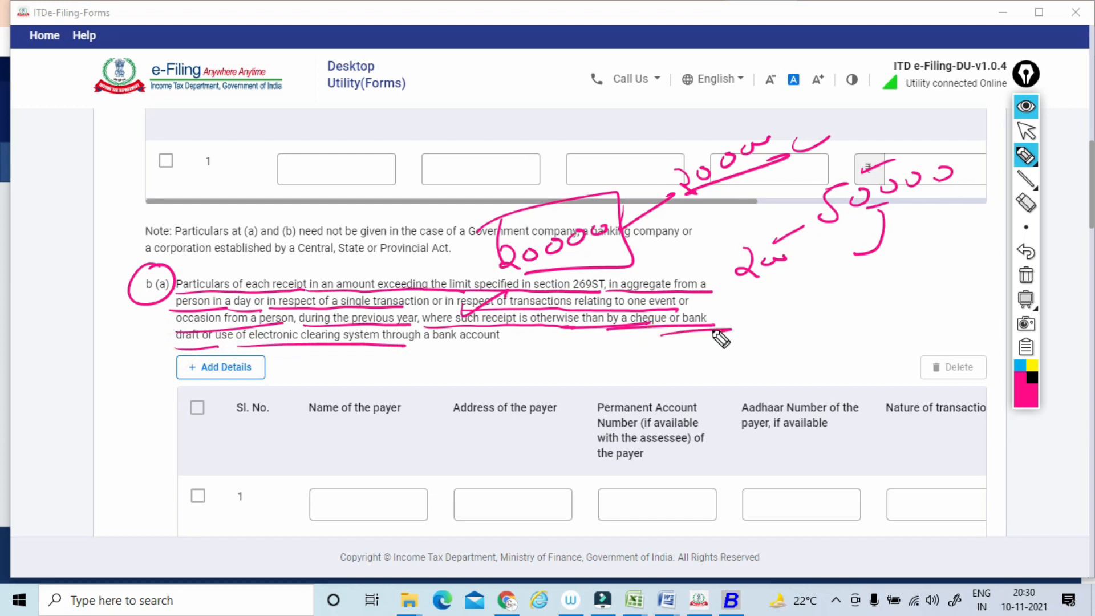
Add ticks above the handwritten amounts, circle the b (a) label again, and clear all pen marks.
drag(555, 164, 612, 146)
drag(695, 135, 747, 113)
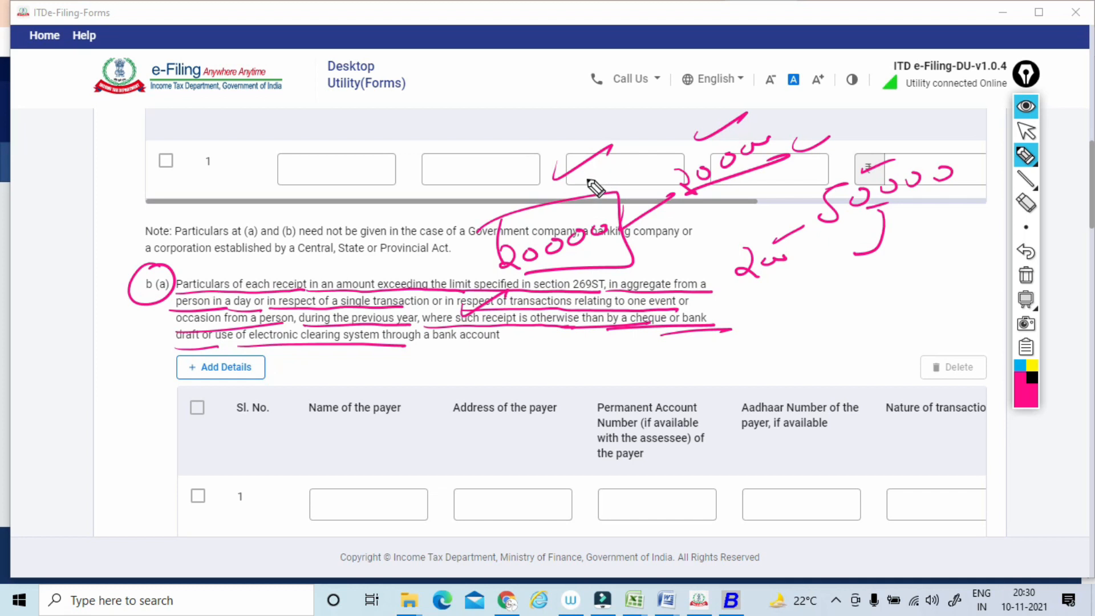
mouse_move(174, 267)
mouse_down()
mouse_move(131, 296)
mouse_move(153, 263)
mouse_up()
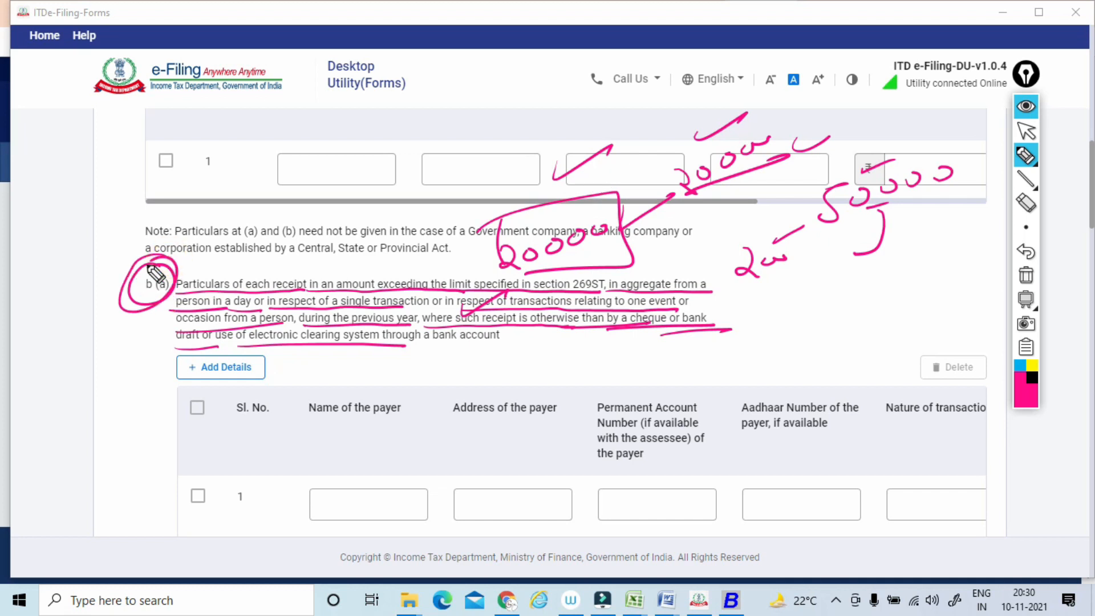
click(1026, 275)
click(1025, 130)
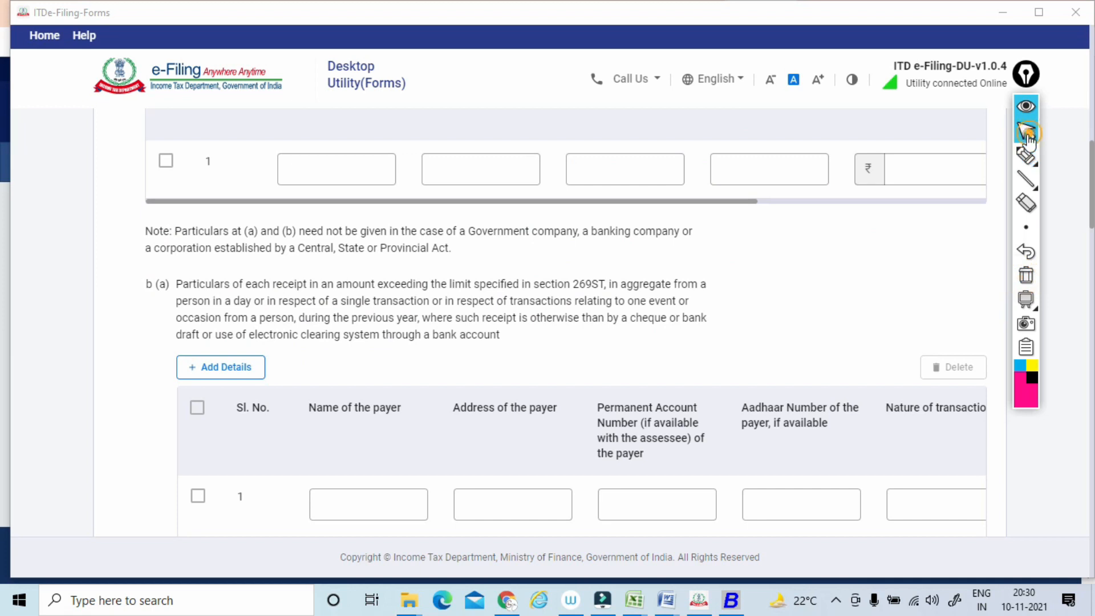
Tick the payer name and address headings of the b (a) table, circle the nature of transaction heading, and clear the marks.
scroll(566, 330, down, 3)
click(1026, 155)
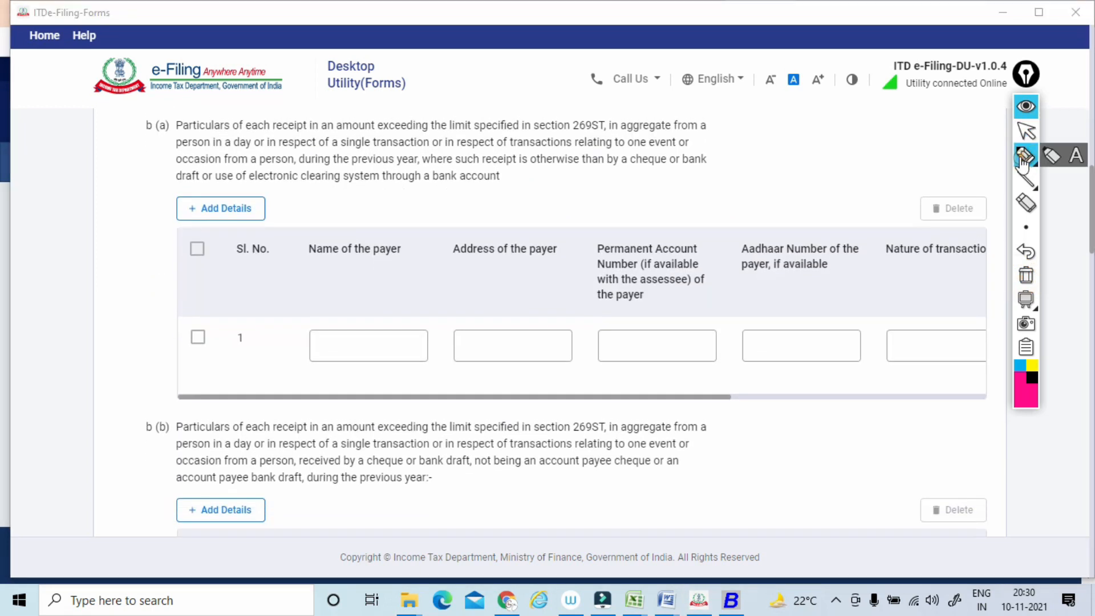
drag(369, 264, 424, 252)
drag(502, 268, 572, 250)
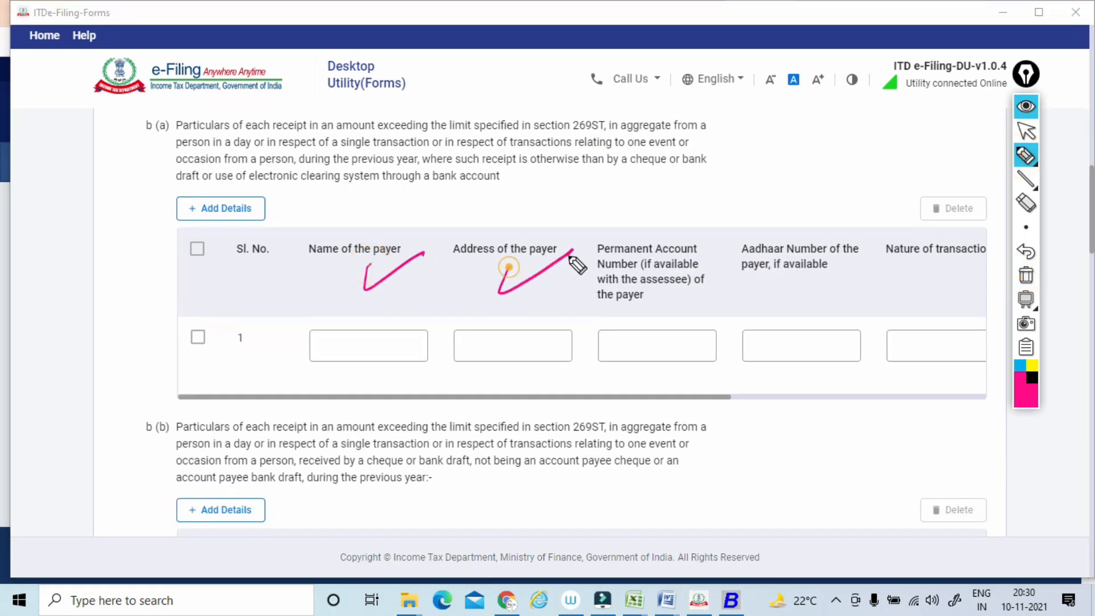
drag(948, 213, 951, 212)
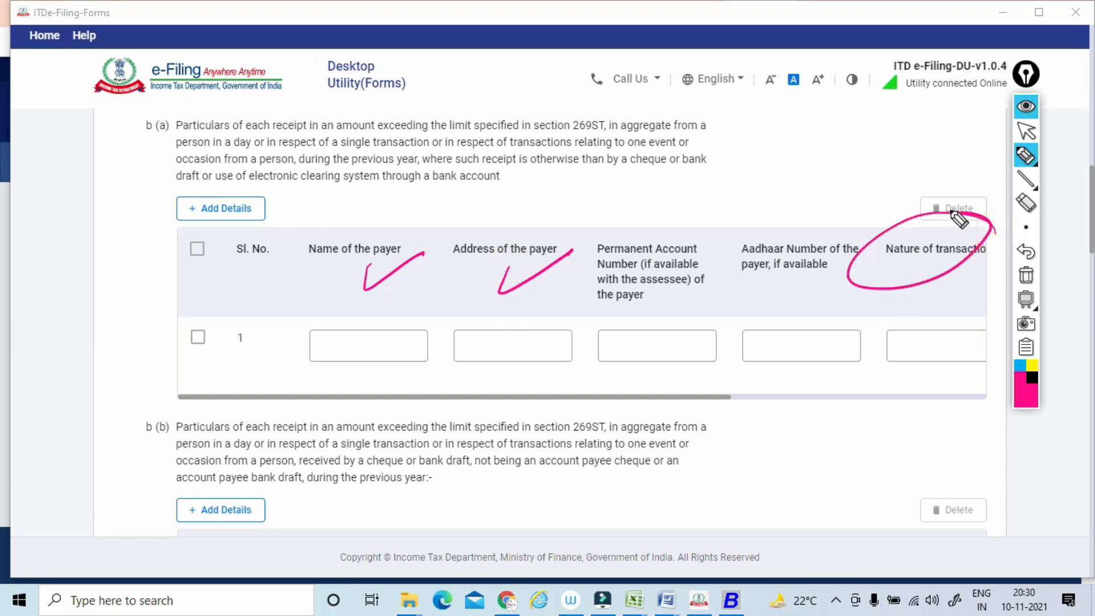
click(1026, 278)
click(1026, 131)
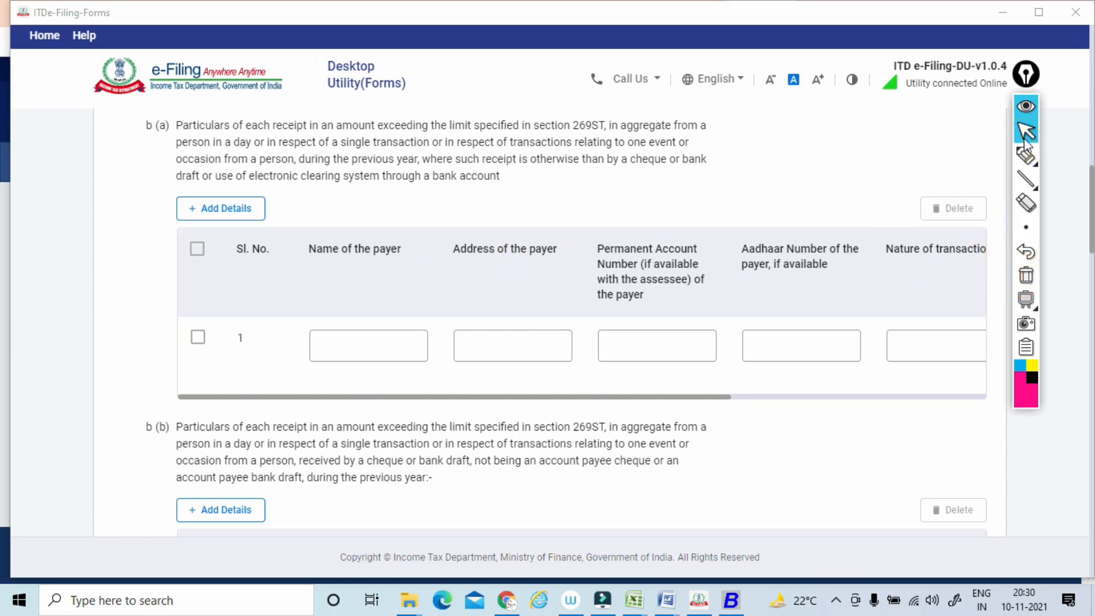
Review the remaining b (a) columns and the b (b), b (c) and b (d) tables down to sub-clause c.
drag(456, 397, 712, 397)
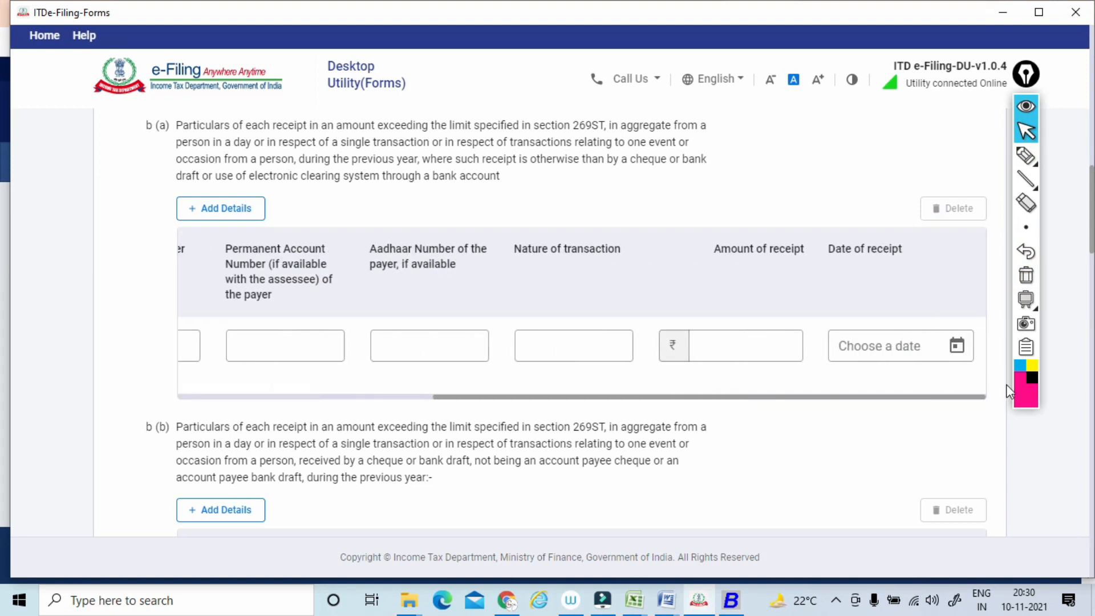
scroll(566, 322, up, 1)
scroll(566, 322, down, 5)
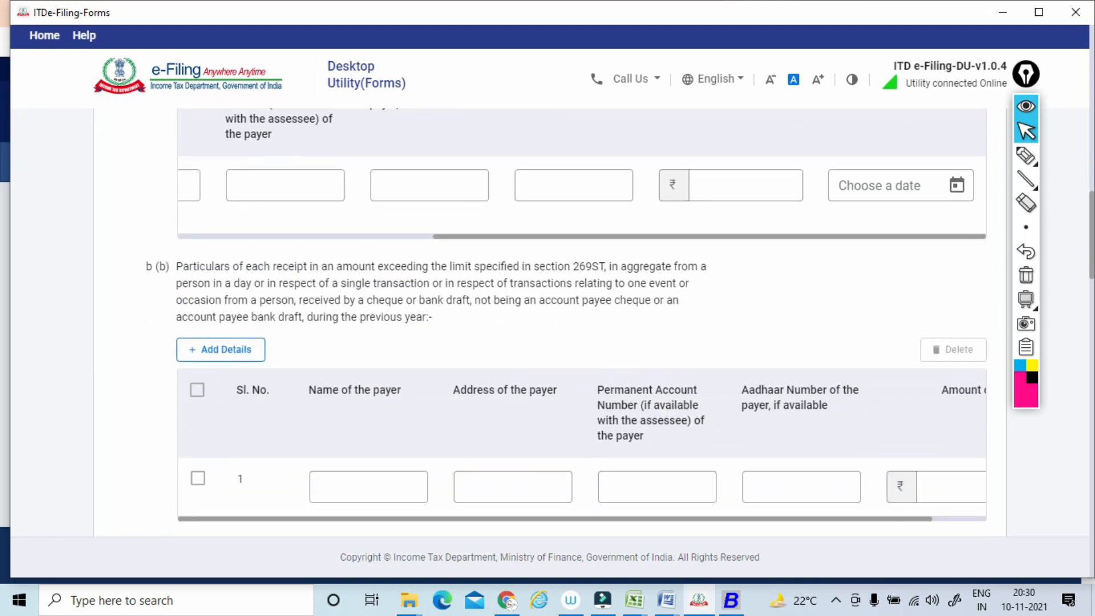
scroll(1008, 391, down, 4)
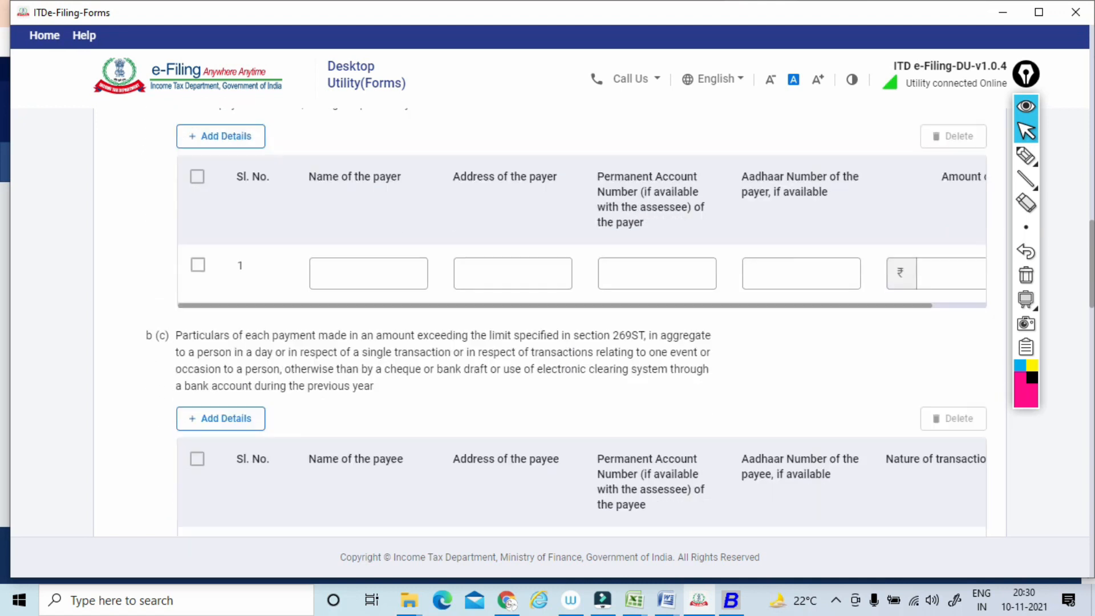
scroll(1008, 391, down, 5)
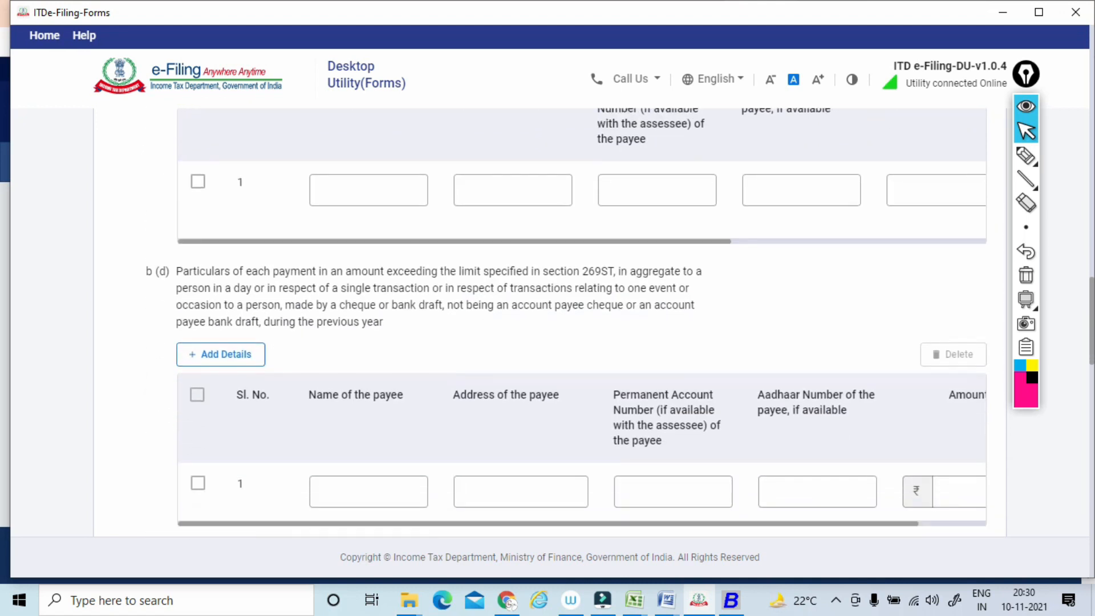
scroll(1008, 385, down, 6)
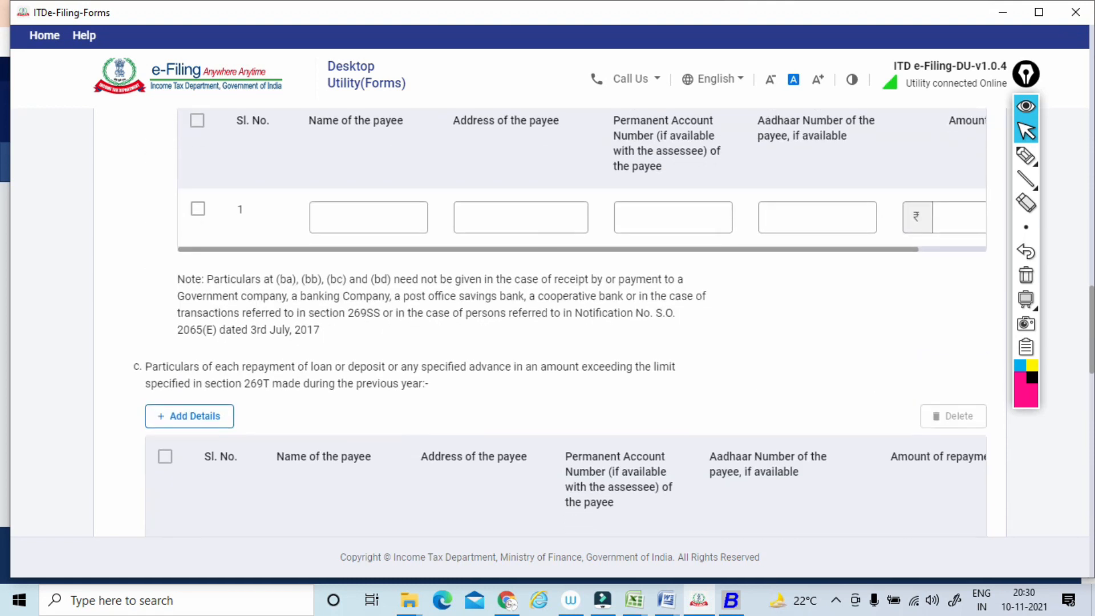
Circle the sub-clause c label, underline its wording on loan repayment and section 269T, and handwrite circled notes above, including 20,000.
click(1034, 160)
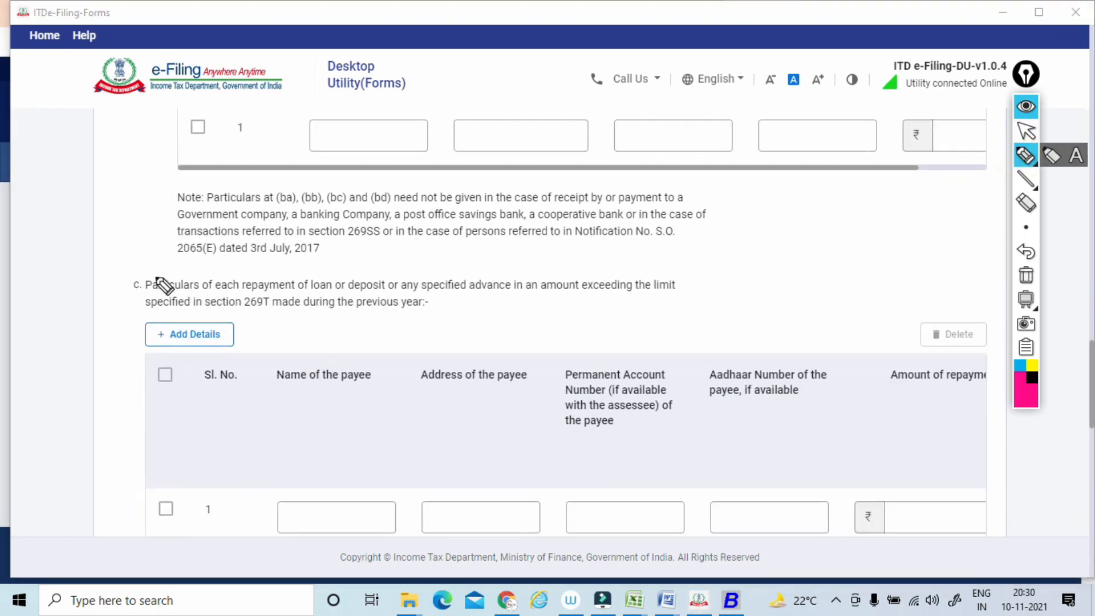
drag(162, 281, 147, 268)
mouse_move(346, 257)
mouse_down()
mouse_move(378, 269)
mouse_move(418, 242)
mouse_move(412, 234)
mouse_up()
drag(254, 293, 641, 287)
mouse_move(599, 248)
mouse_down()
mouse_move(602, 261)
mouse_move(664, 245)
mouse_move(648, 229)
mouse_up()
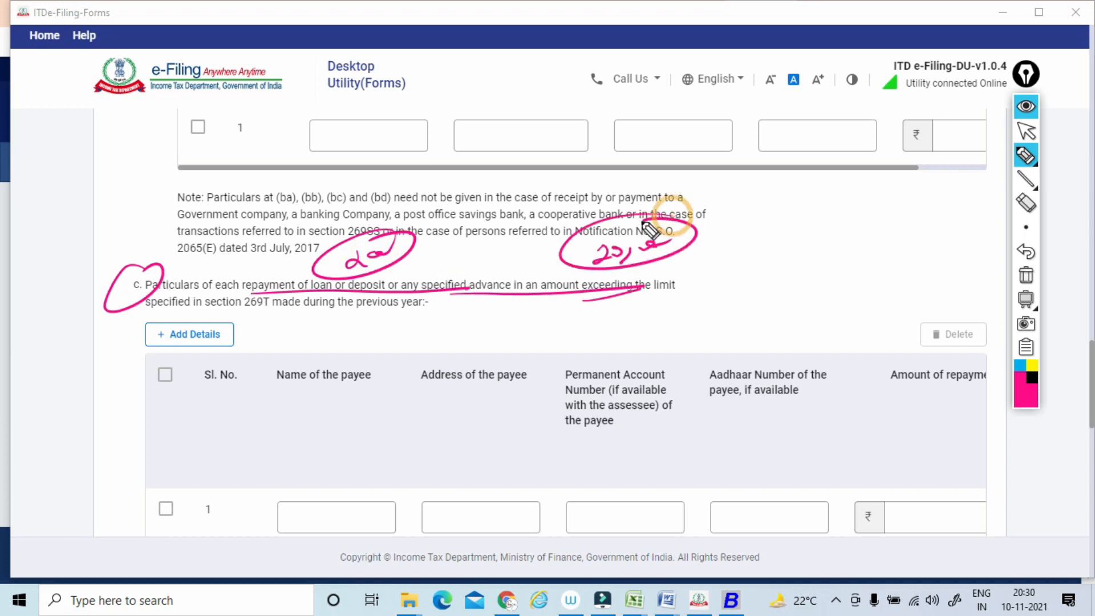
drag(194, 317, 391, 306)
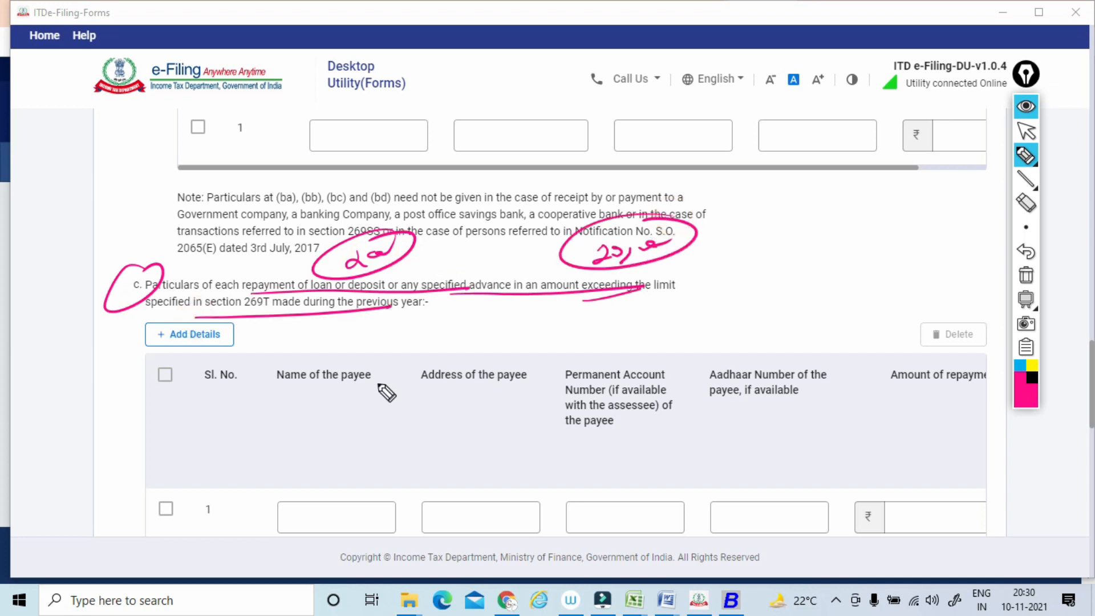
Mark the payee detail headings of the sub-clause c table with the pen, and clear all pen marks.
drag(373, 355, 406, 358)
mouse_move(403, 369)
mouse_down()
mouse_move(524, 356)
mouse_move(590, 325)
mouse_up()
drag(670, 349, 794, 322)
drag(802, 357, 881, 362)
click(1020, 275)
click(1019, 136)
Review sub-clauses d and e on repayments under section 269T and the closing note, and return to b (d).
scroll(1021, 140, down, 10)
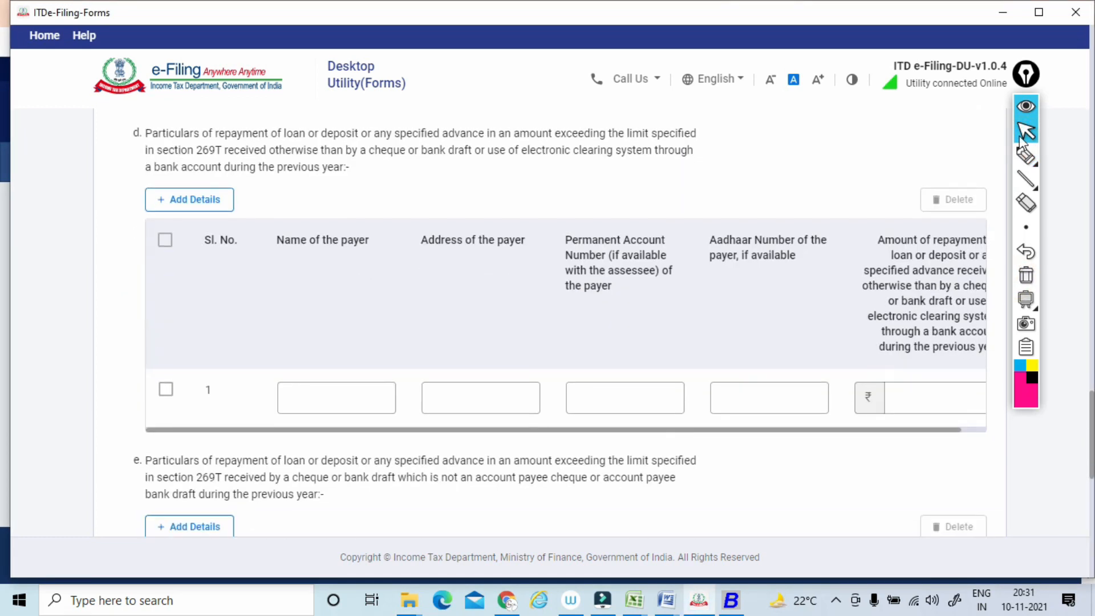
scroll(1021, 140, down, 4)
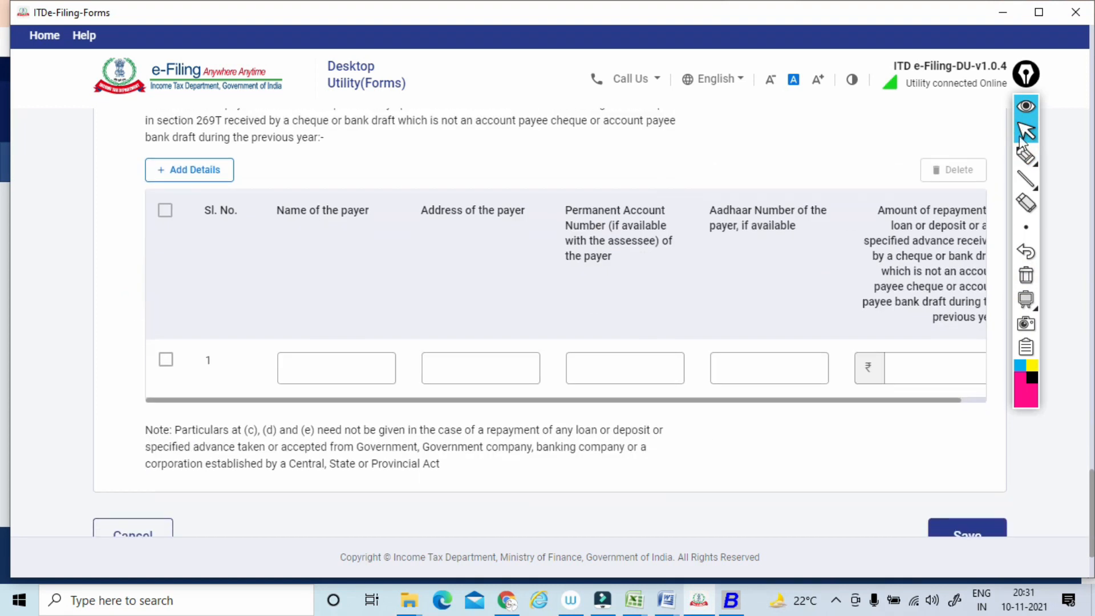
scroll(1020, 140, down, 2)
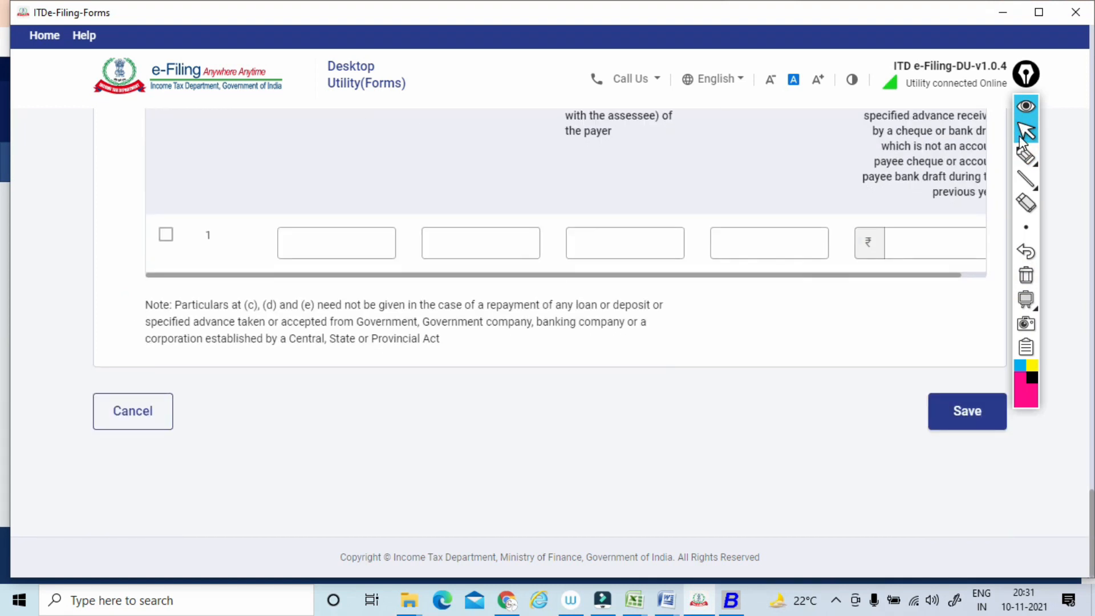
scroll(571, 322, up, 5)
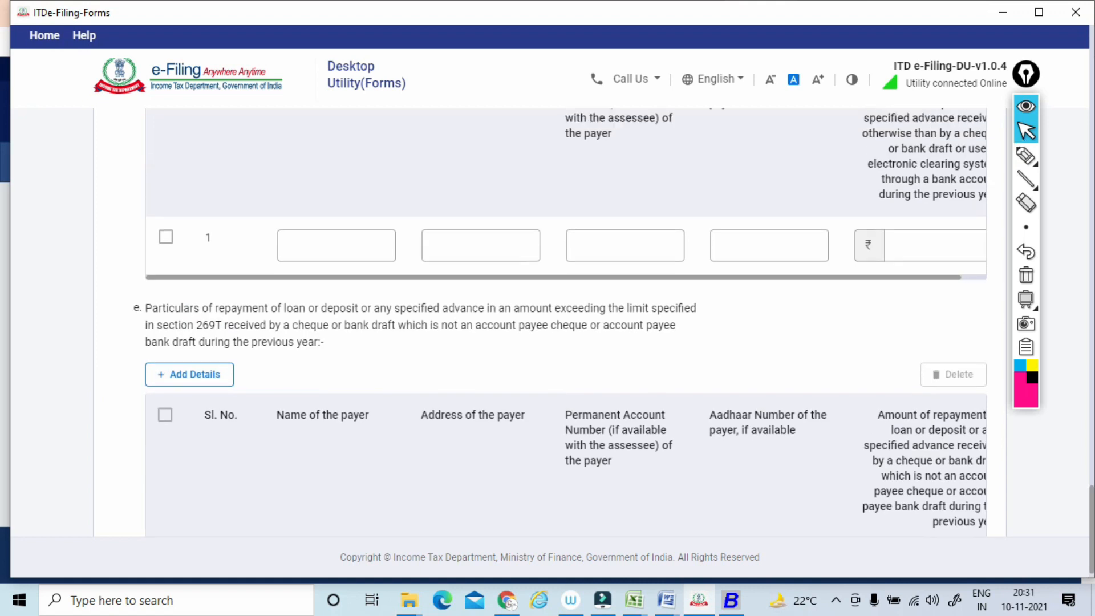
scroll(565, 323, up, 9)
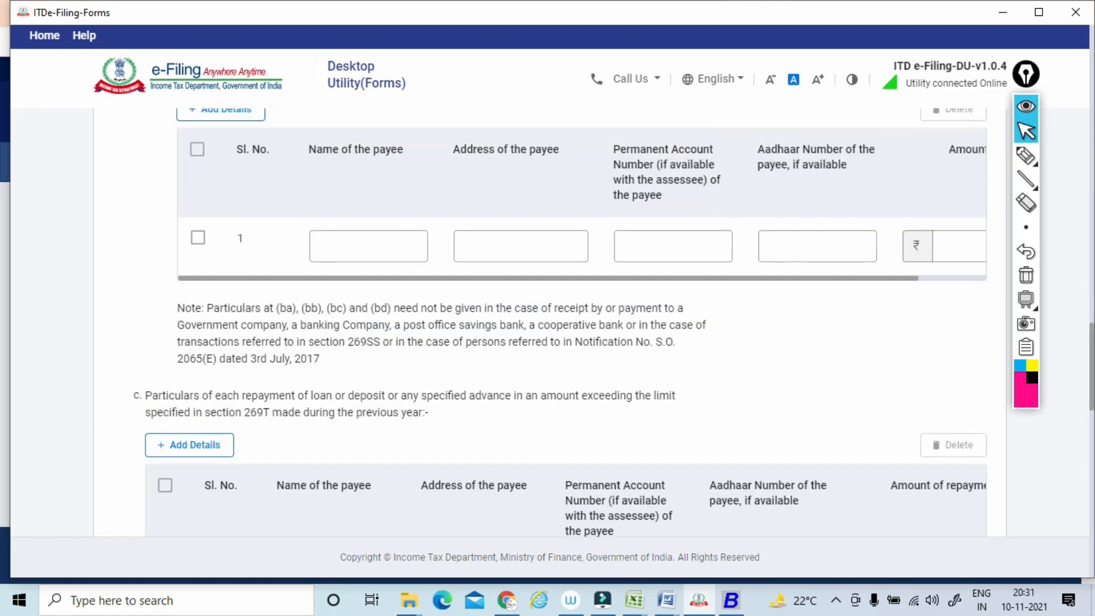
scroll(1021, 140, up, 5)
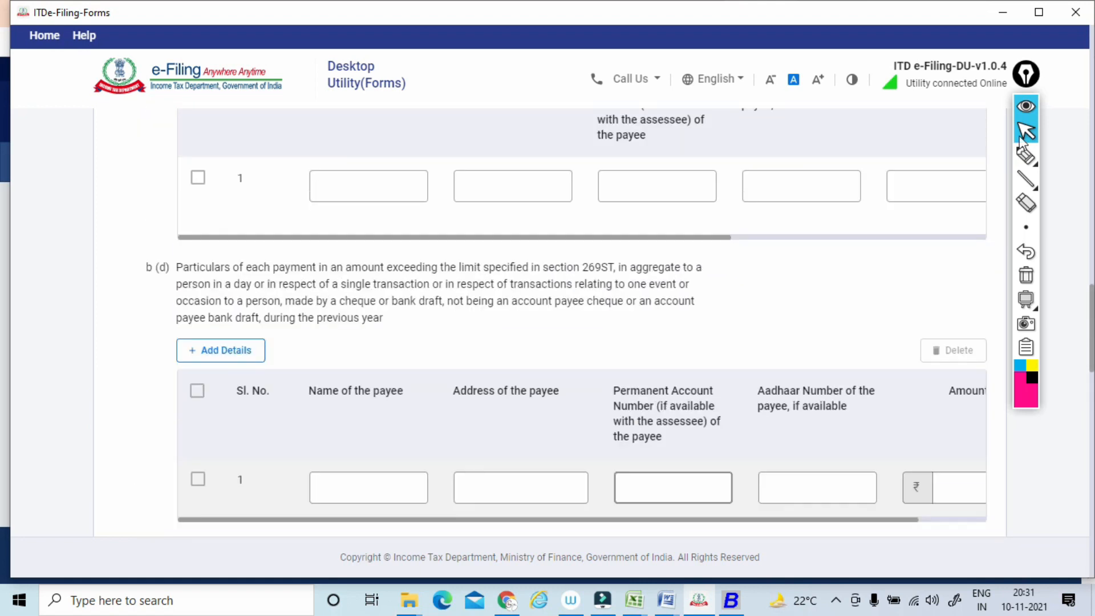
scroll(1020, 139, up, 1)
Draw a line at the section 269ST wording in b (d), and handwrite a circled 20,000 above it.
click(1025, 155)
drag(448, 329, 640, 311)
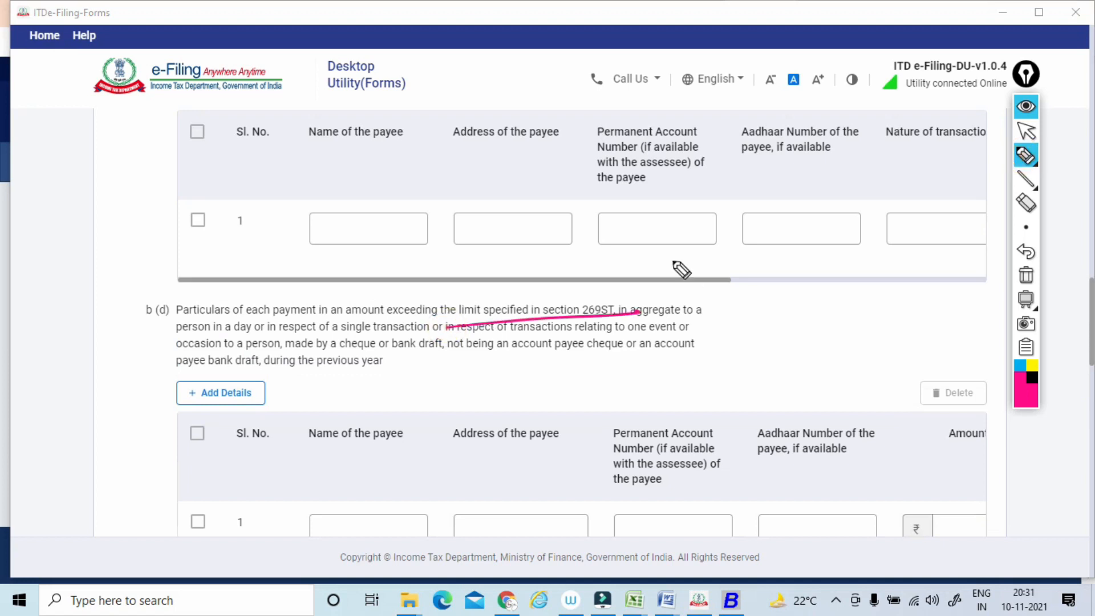
mouse_move(668, 255)
mouse_down()
mouse_move(684, 268)
mouse_move(689, 254)
mouse_up()
mouse_move(711, 249)
mouse_down()
mouse_move(701, 266)
mouse_move(784, 230)
mouse_move(792, 212)
mouse_up()
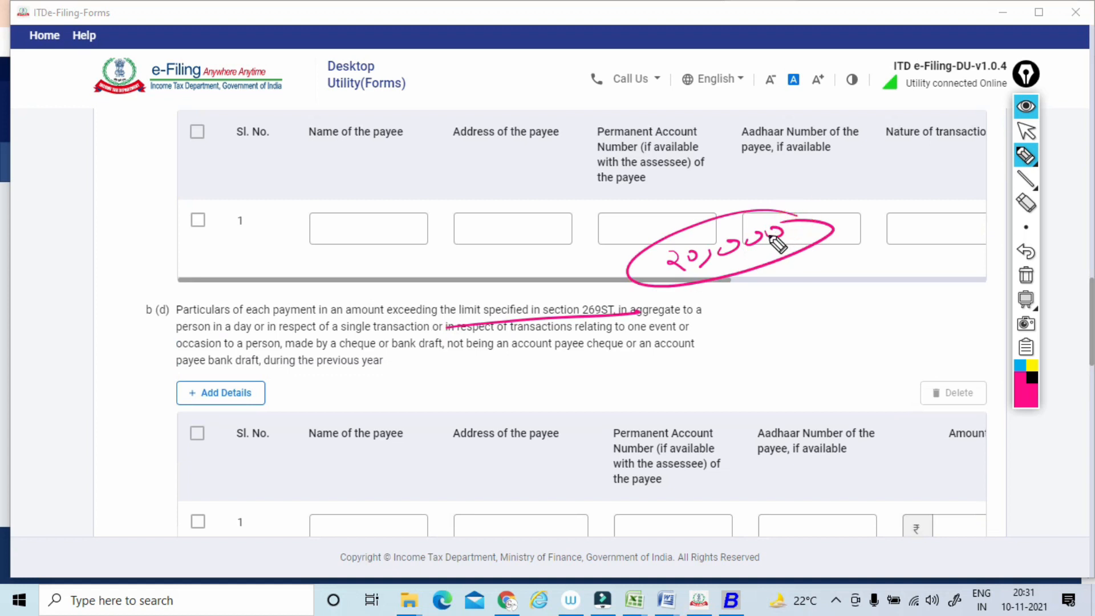
Handwrite two further example amounts over the b (c) table headings, and clear all pen marks.
drag(407, 111, 379, 169)
drag(420, 116, 422, 134)
mouse_move(440, 117)
mouse_down()
mouse_move(471, 94)
mouse_move(507, 141)
mouse_move(454, 213)
mouse_move(539, 180)
mouse_up()
drag(453, 216, 590, 160)
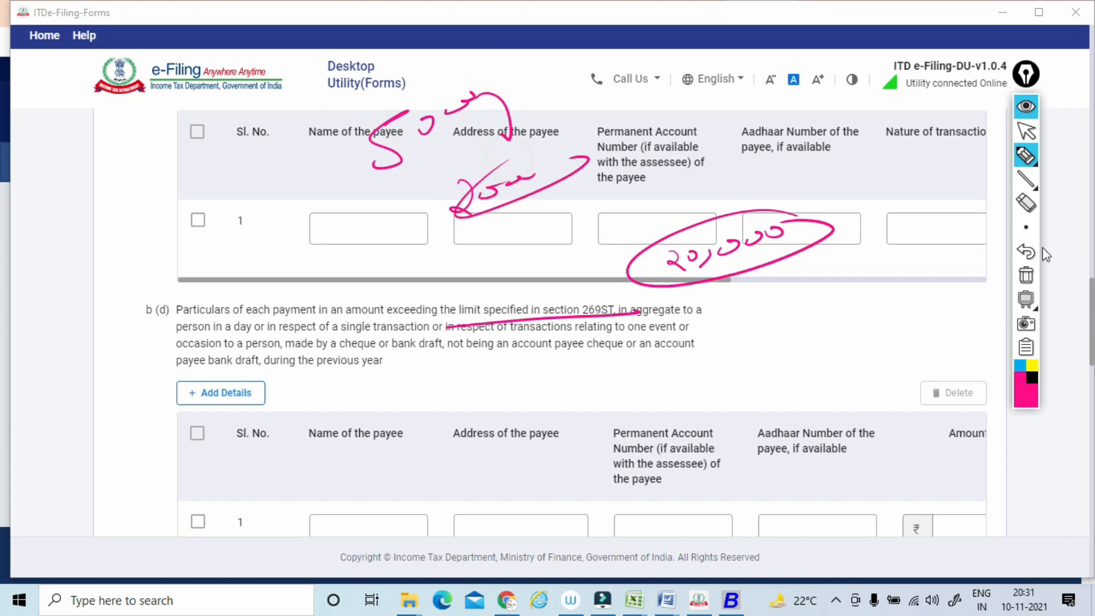
click(1025, 275)
click(1026, 131)
Save Clause 31, and open Clause 32 from the Clauses 28 - 32 group.
scroll(1021, 143, down, 8)
scroll(1021, 142, down, 5)
scroll(1019, 141, down, 9)
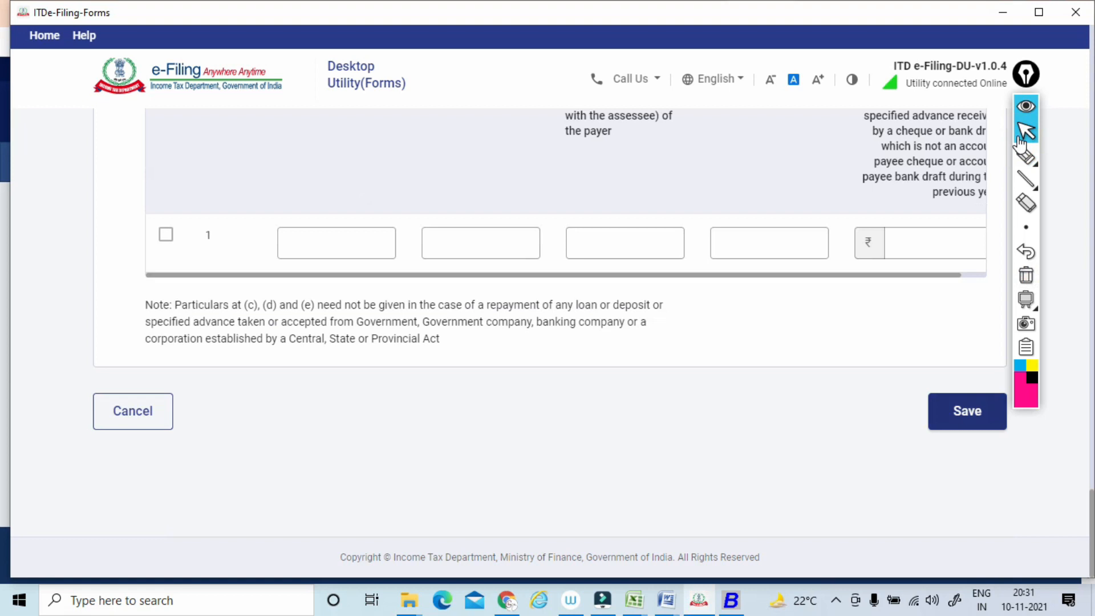
scroll(1019, 144, down, 4)
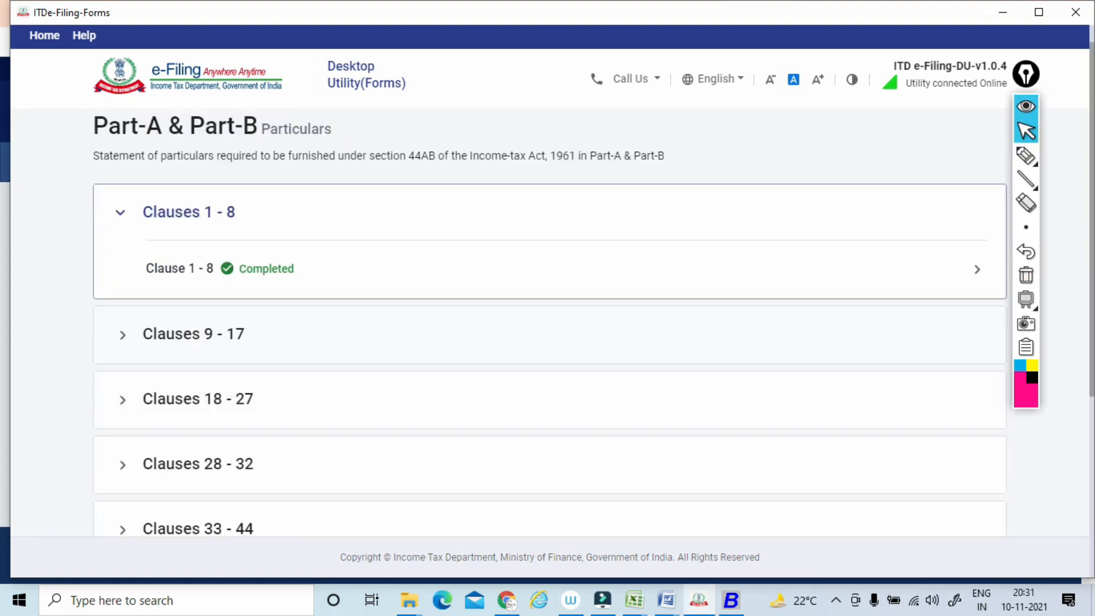
click(198, 312)
scroll(198, 312, down, 6)
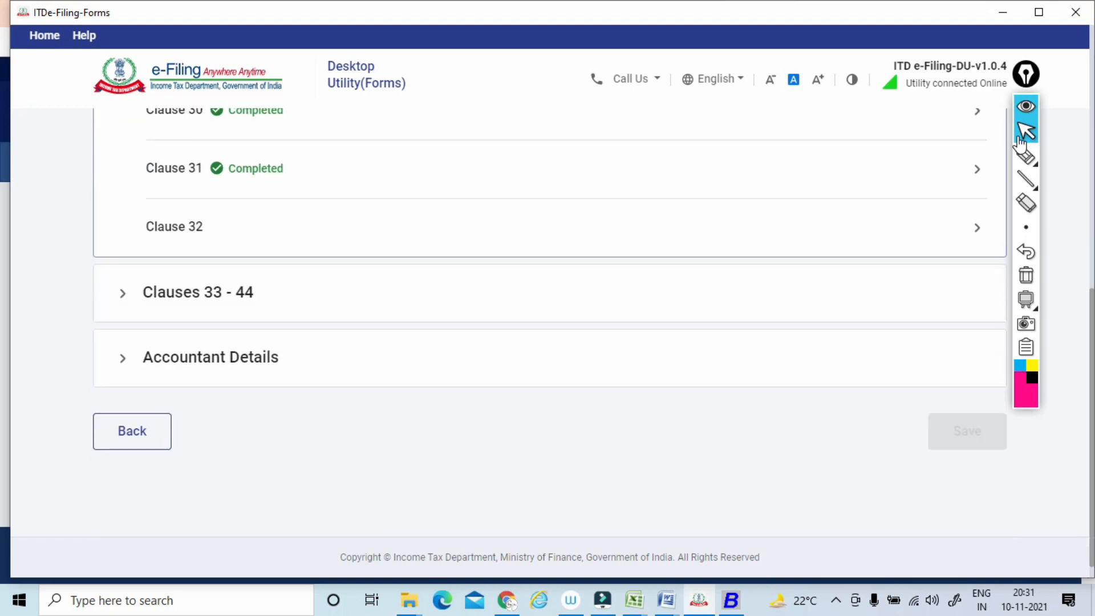
click(175, 227)
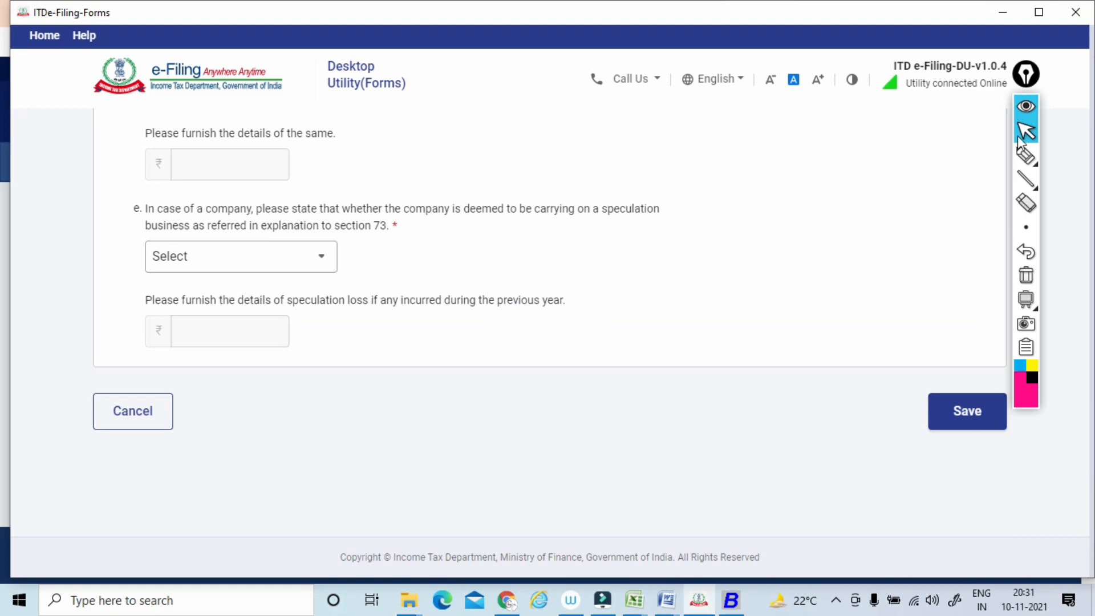
Underline the 32 a wording on brought forward loss or depreciation, and circle the Sl. No., Assessment Year and Nature of loss/allowance headings.
click(1019, 160)
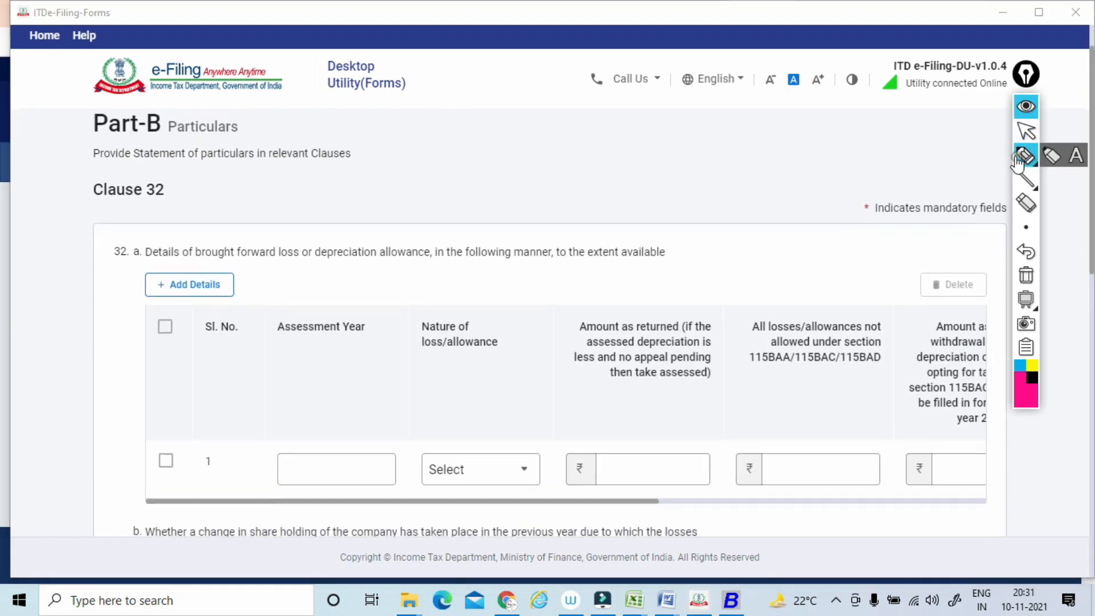
drag(149, 264, 675, 259)
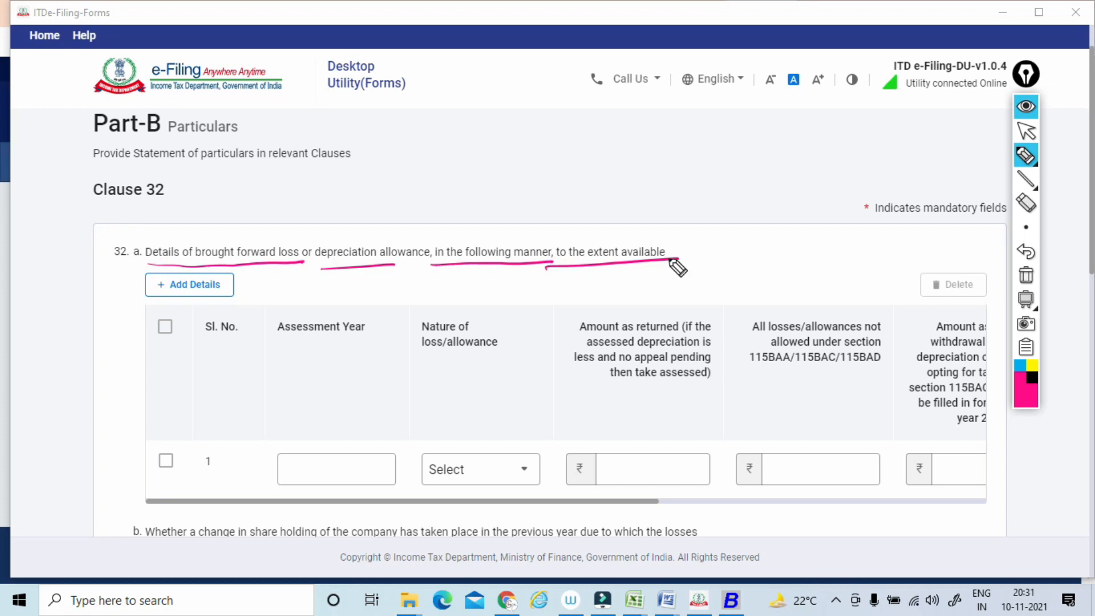
mouse_move(192, 312)
mouse_down()
mouse_move(245, 348)
mouse_move(229, 308)
mouse_up()
mouse_move(291, 387)
mouse_down()
mouse_move(387, 308)
mouse_move(396, 333)
mouse_move(516, 311)
mouse_up()
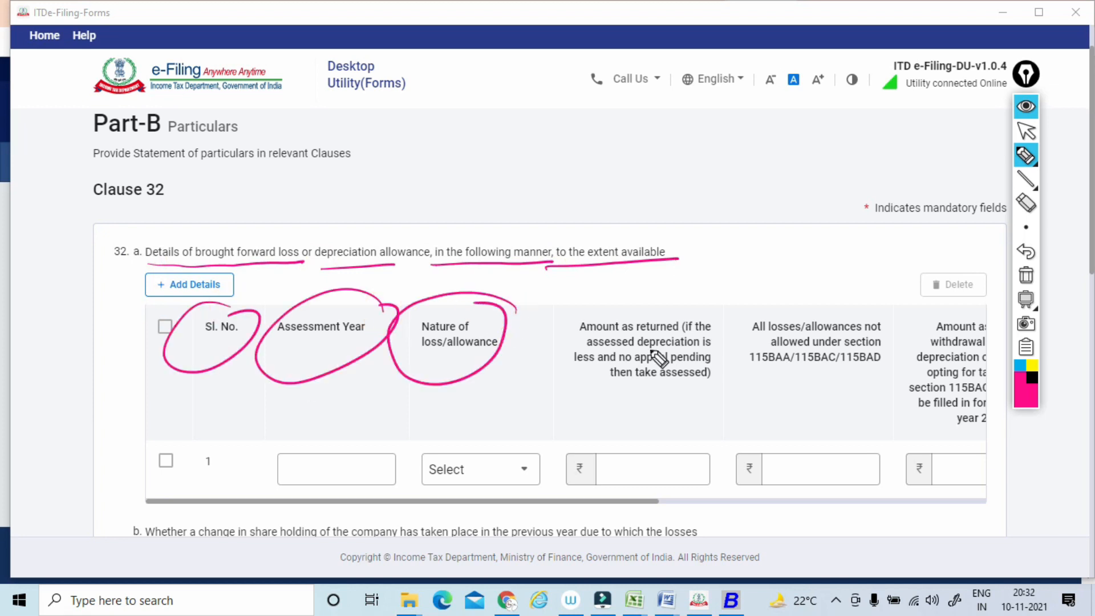
Underline the Amount as returned and All losses/allowances not allowed headings, mark the section 115BAA/115BAC/115BAD text, and clear the marks.
drag(575, 337, 678, 332)
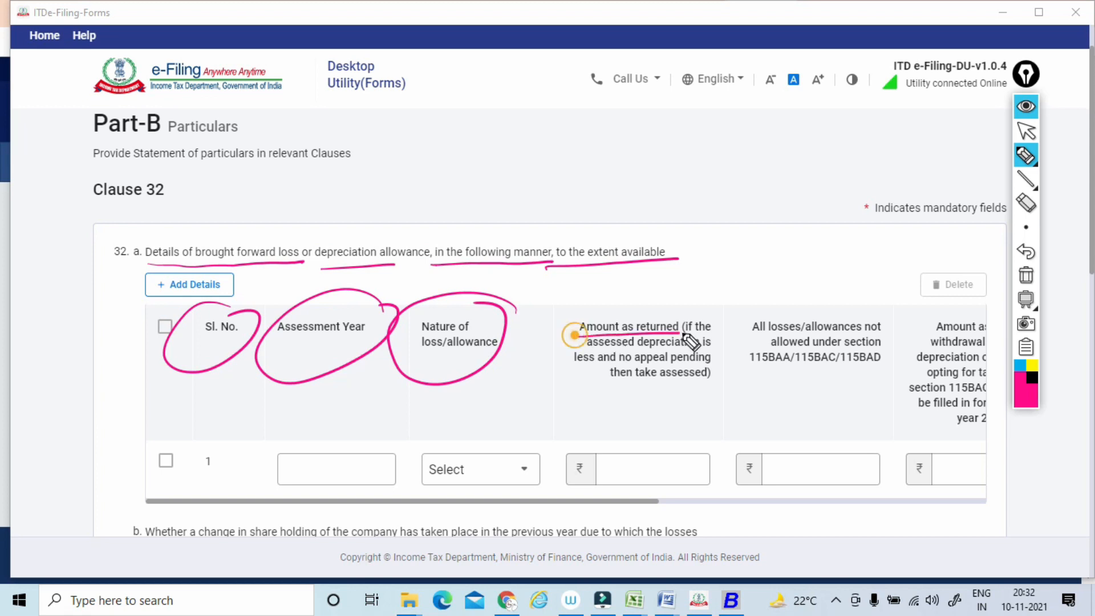
drag(751, 330, 882, 326)
drag(749, 351, 883, 345)
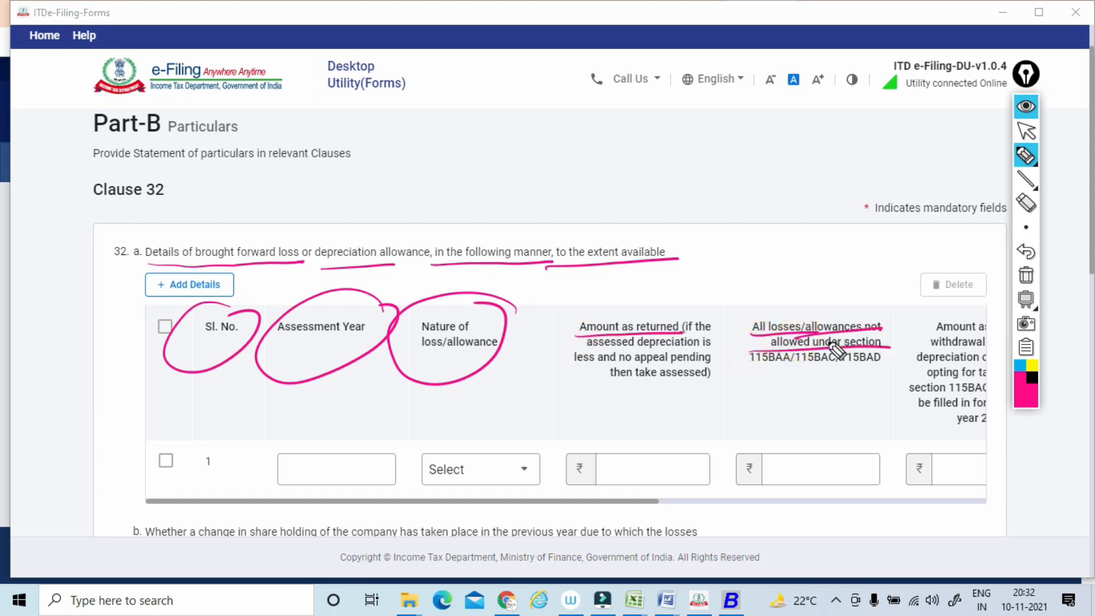
mouse_move(878, 392)
mouse_down()
mouse_move(745, 472)
mouse_move(848, 383)
mouse_up()
drag(764, 371, 883, 372)
click(1026, 275)
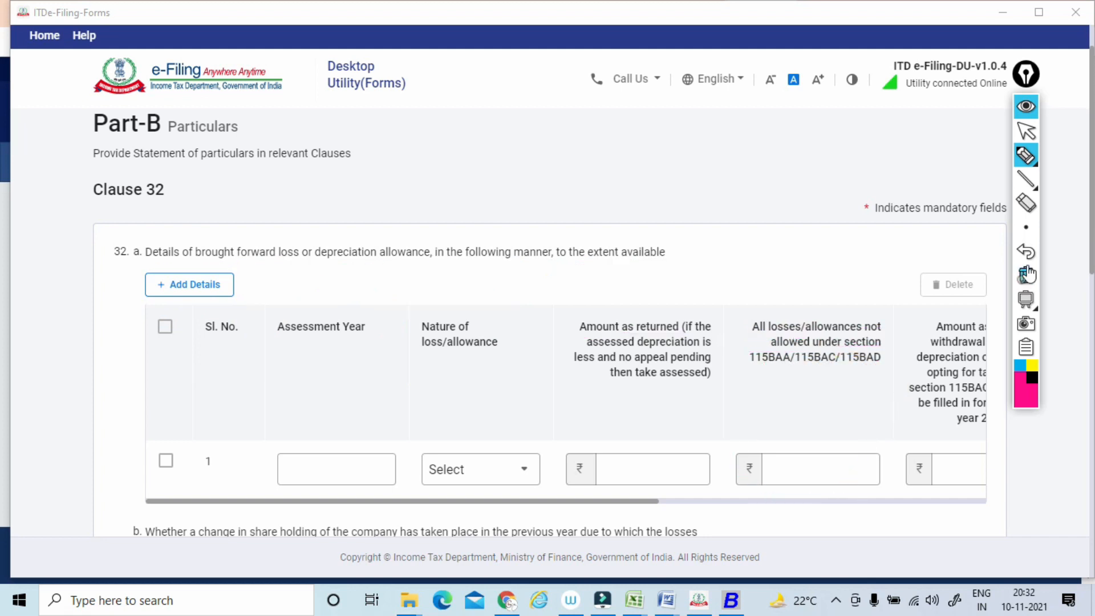
click(1024, 135)
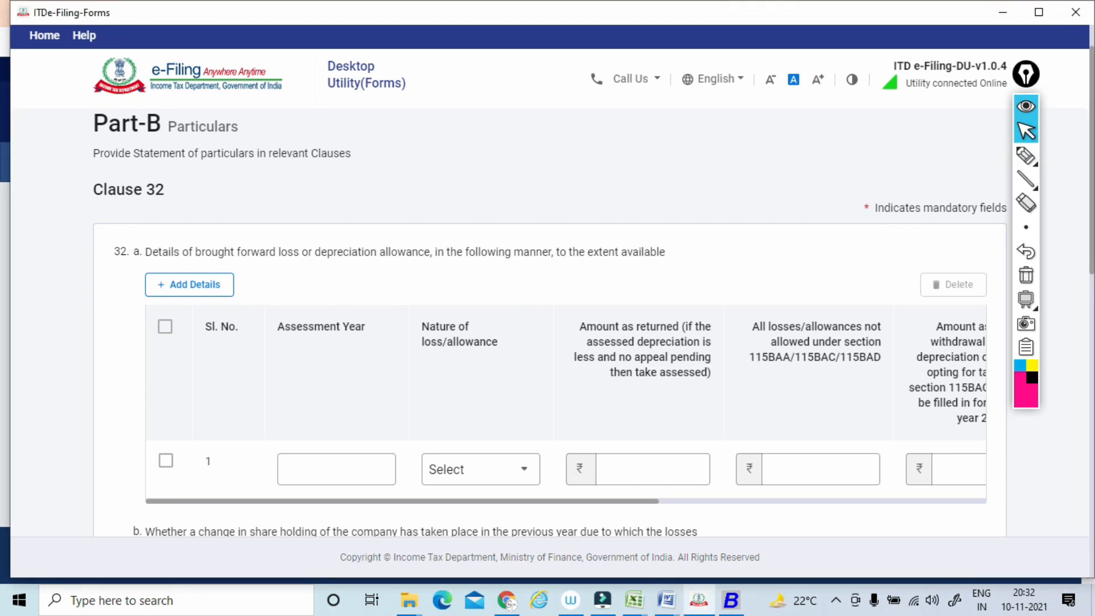
Circle the 32 a heading on amount adjusted for additional depreciation, underline Amount as assessed, and clear the marks.
drag(513, 501, 757, 502)
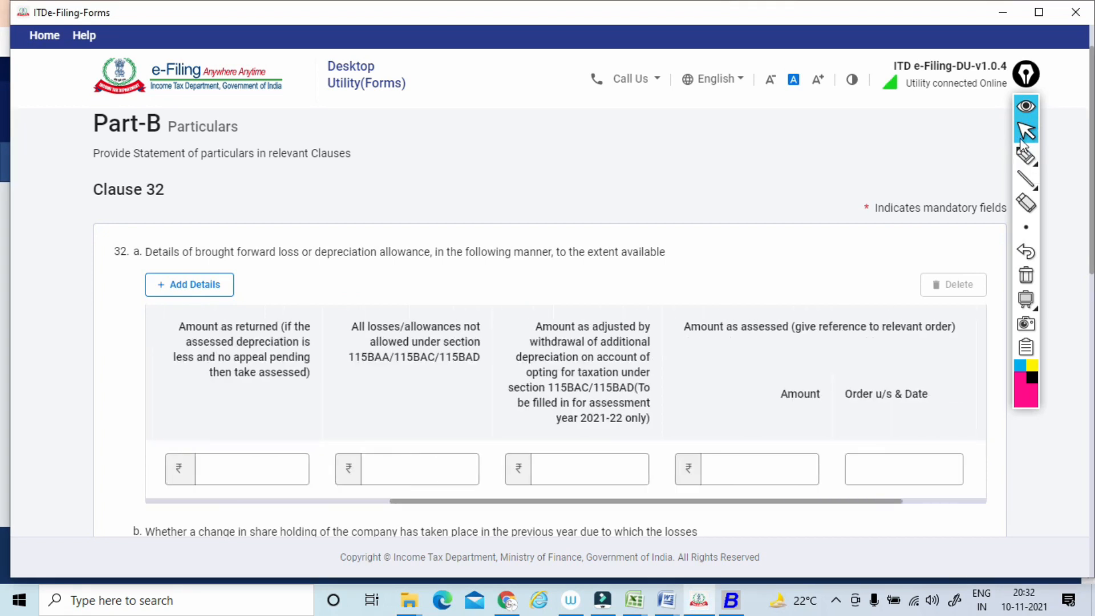
click(1021, 160)
drag(643, 365, 646, 297)
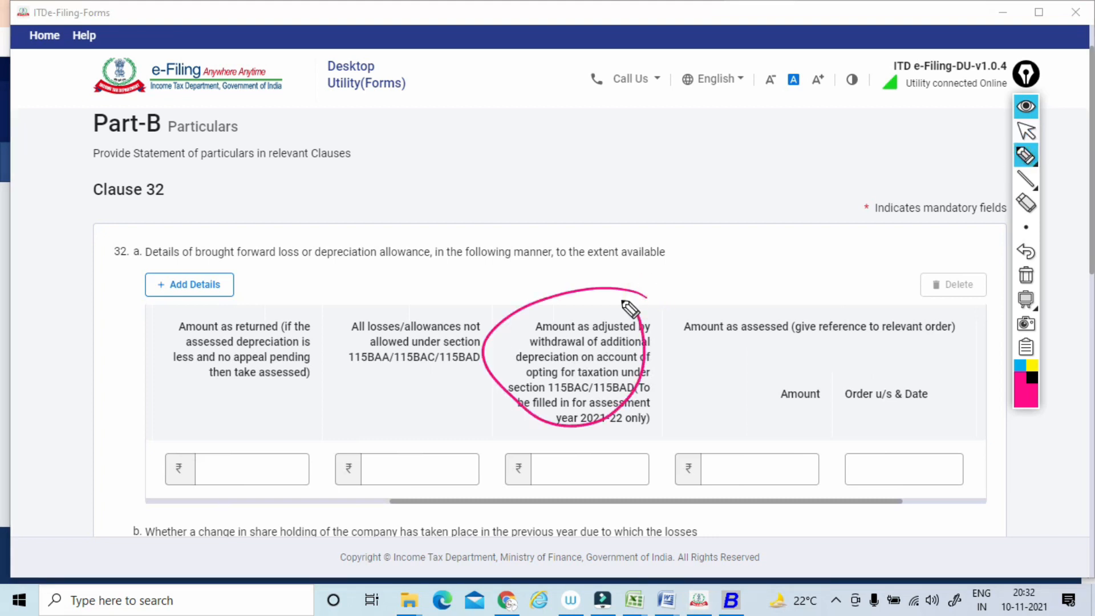
drag(673, 346, 777, 338)
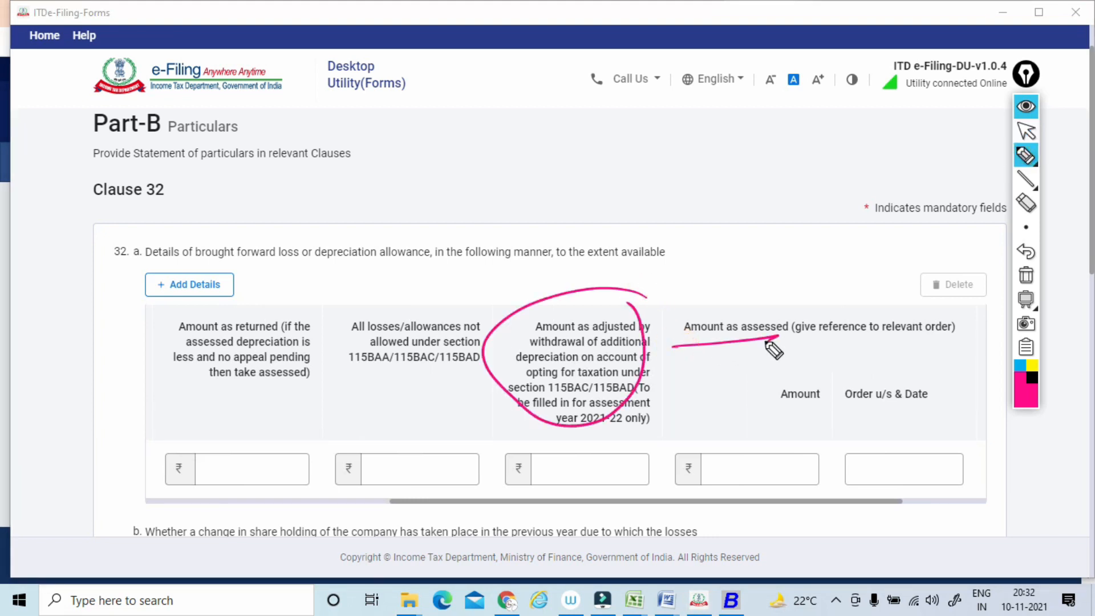
click(1026, 275)
click(1025, 131)
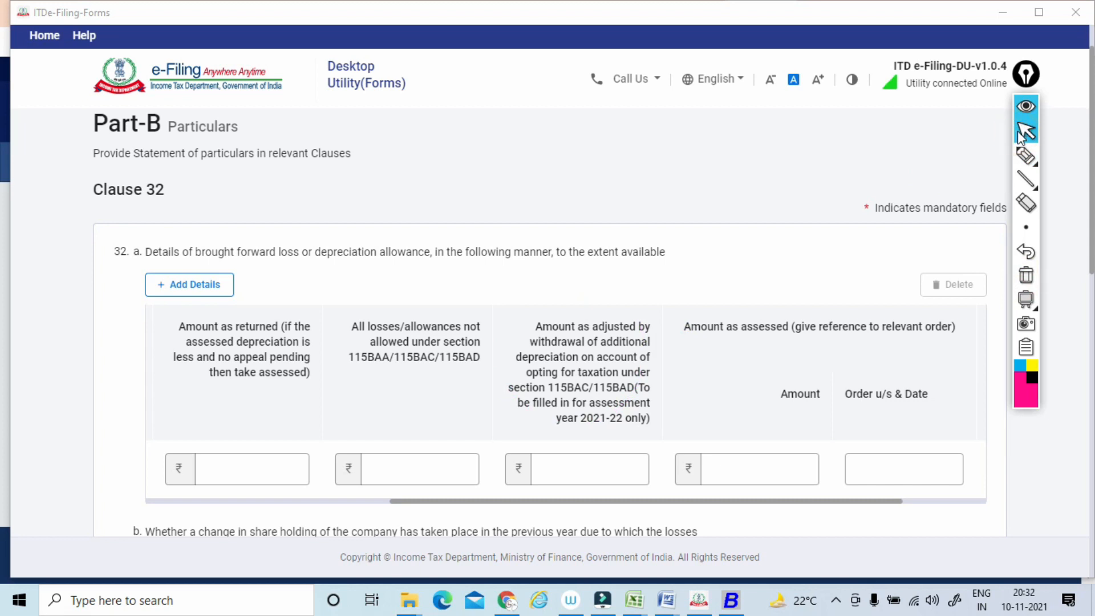
Circle item b of Clause 32, sketch boxed notes above its company share holding question, and underline the section 79 reference.
scroll(1021, 136, down, 5)
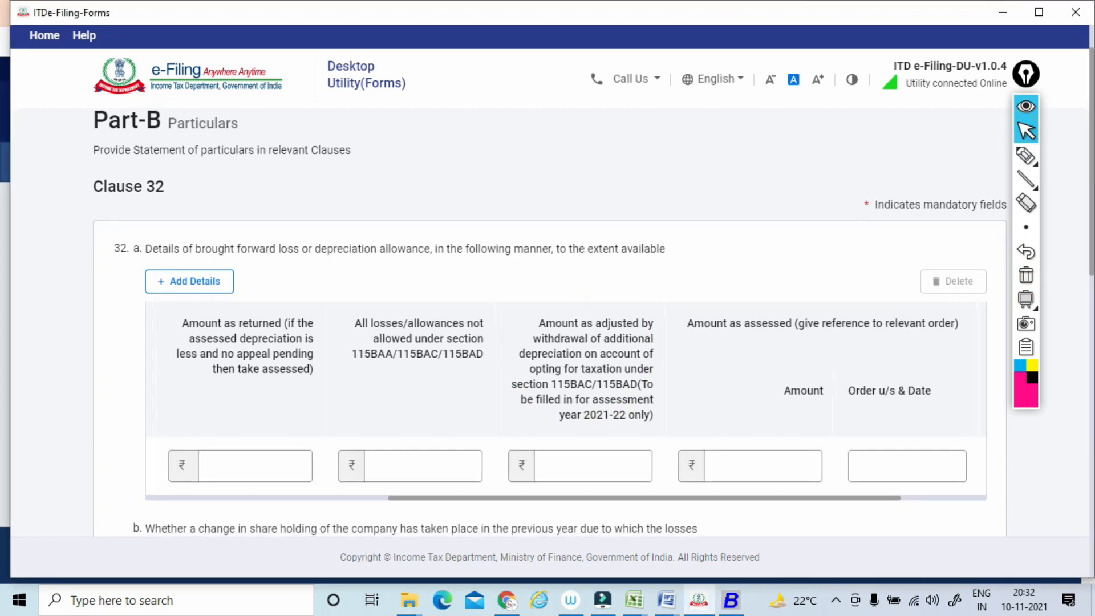
scroll(1020, 135, down, 1)
click(1026, 155)
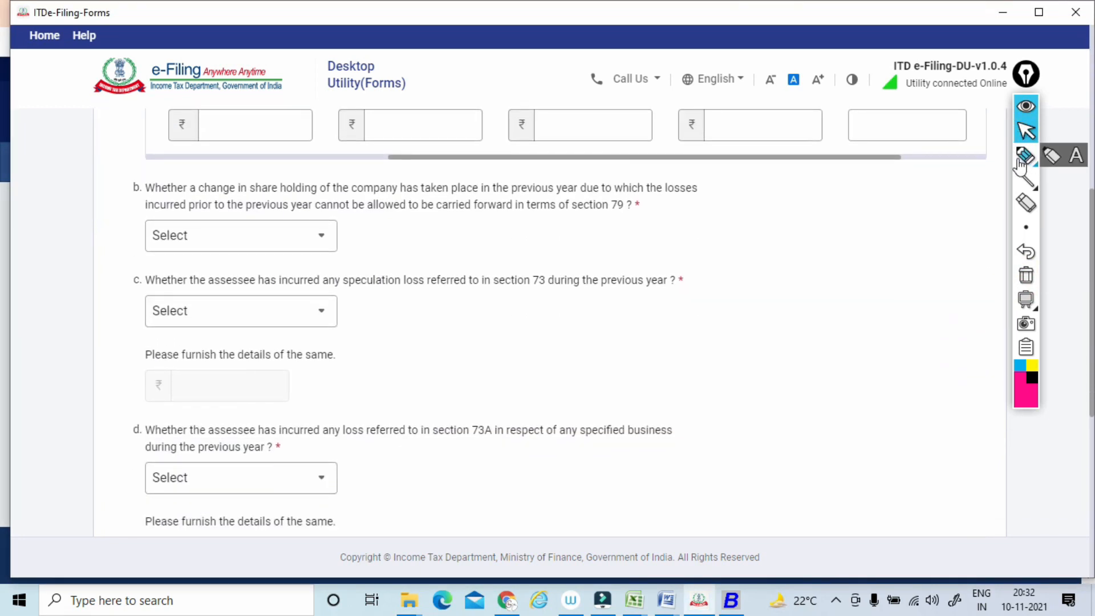
drag(139, 176, 135, 174)
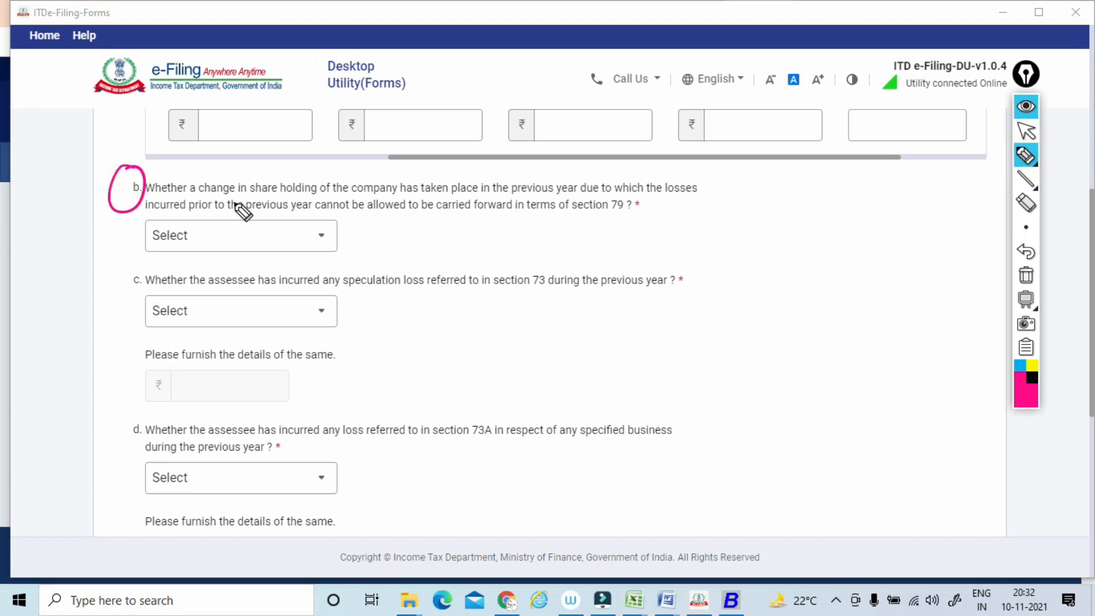
mouse_move(399, 159)
mouse_down()
mouse_move(414, 141)
mouse_move(474, 143)
mouse_move(423, 127)
mouse_move(470, 153)
mouse_move(521, 147)
mouse_move(530, 166)
mouse_move(579, 140)
mouse_move(571, 156)
mouse_up()
drag(520, 226, 622, 218)
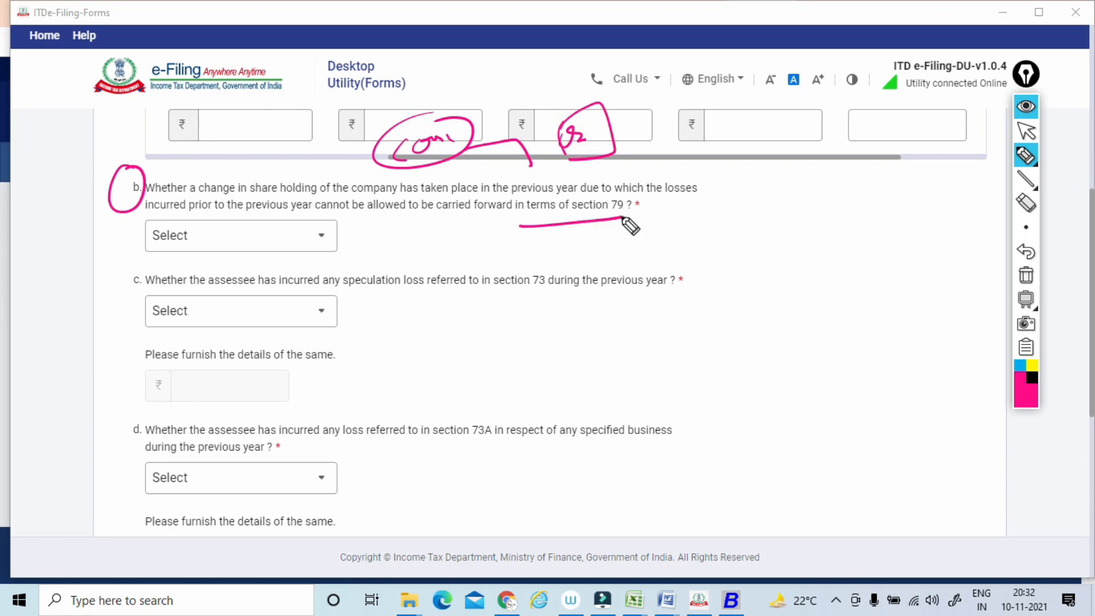
mouse_move(620, 171)
mouse_down()
mouse_move(709, 149)
mouse_move(723, 135)
mouse_move(692, 175)
mouse_up()
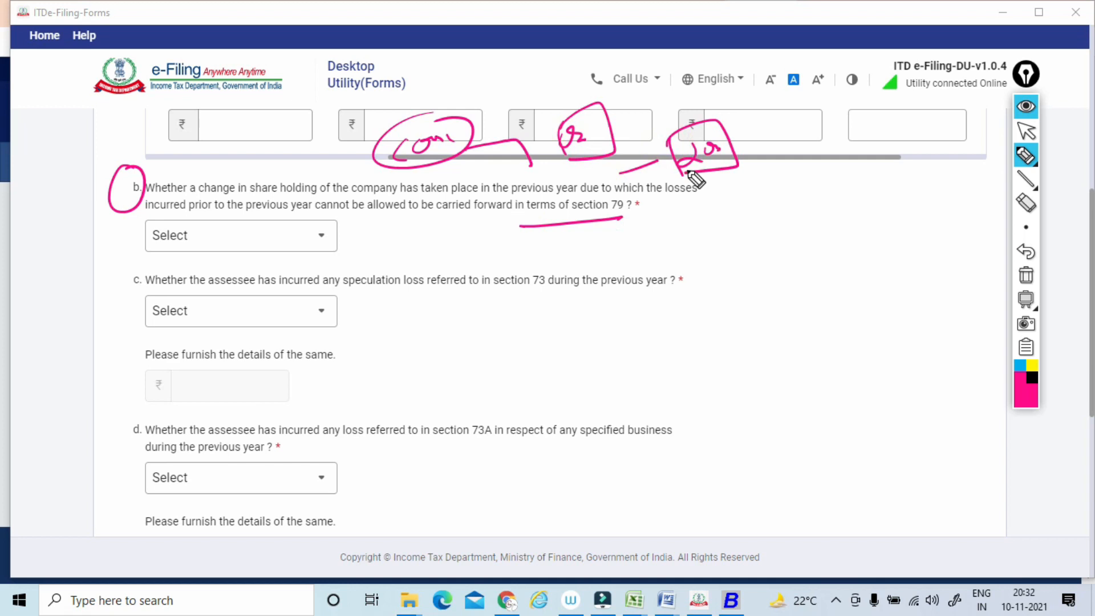
Underline the 32 b wording on share holding change and losses not carried forward, scribble beside it, and clear all marks.
drag(200, 201, 705, 195)
drag(150, 219, 527, 216)
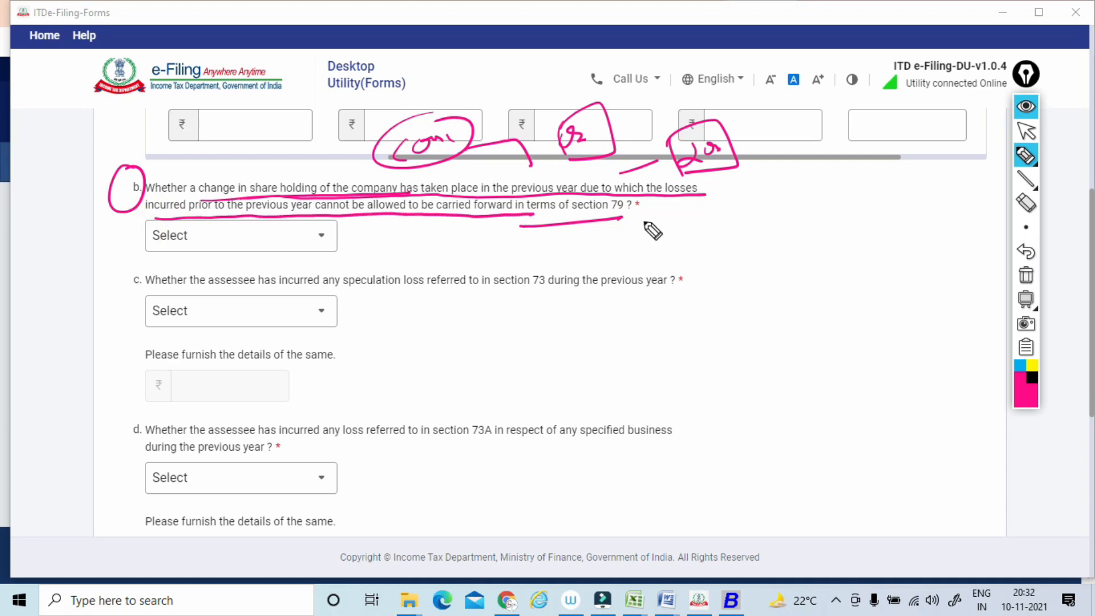
mouse_move(655, 207)
mouse_down()
mouse_move(665, 216)
mouse_move(725, 205)
mouse_up()
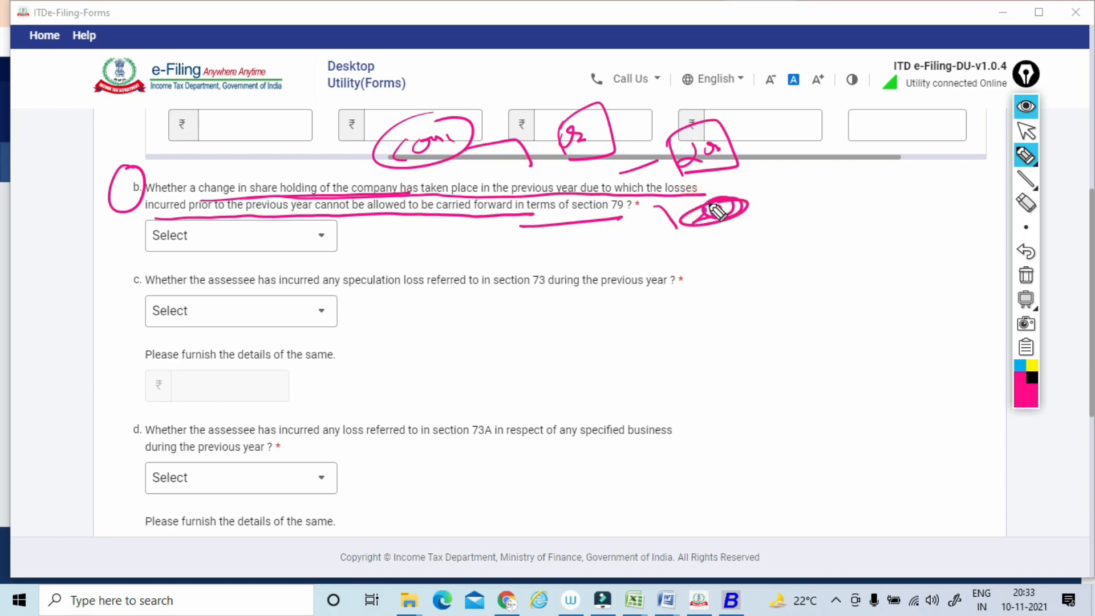
click(1024, 276)
click(1021, 132)
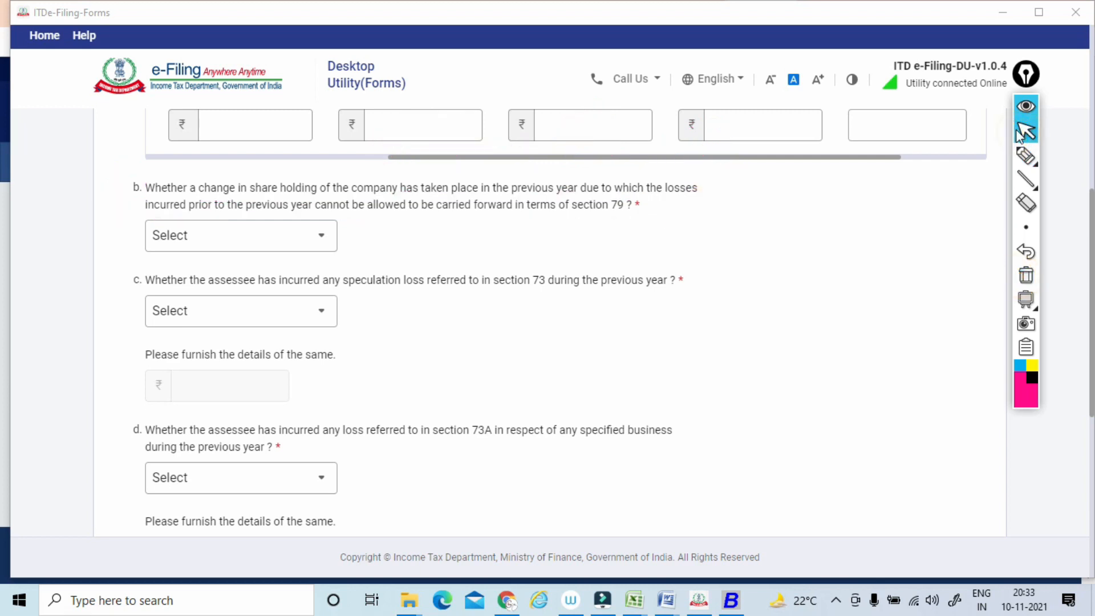
Answer No to 32 b on a change in the company's share holding under section 79.
click(242, 236)
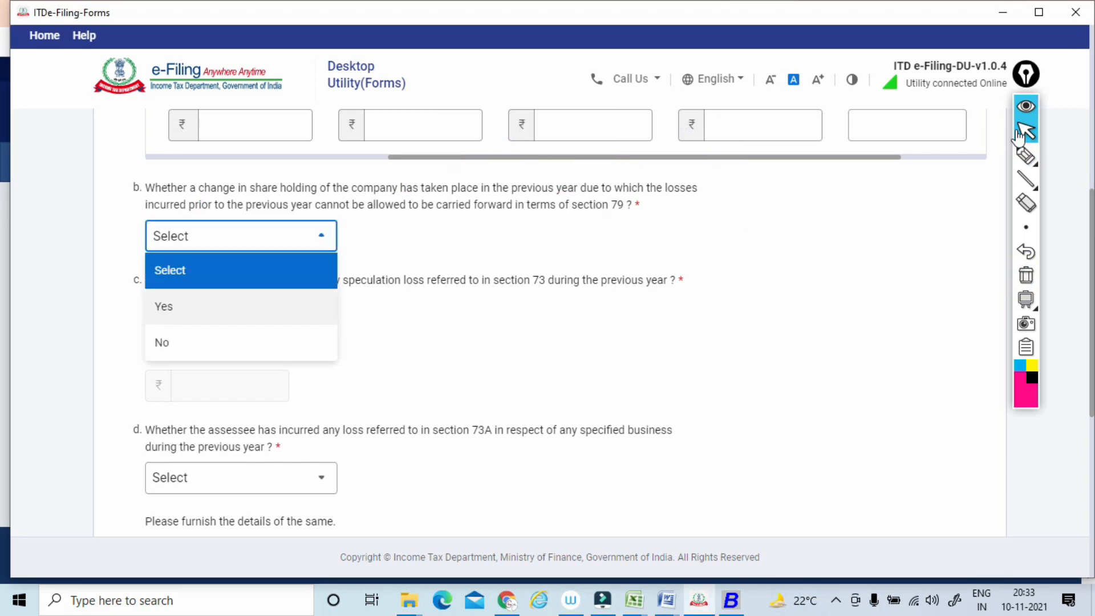
click(171, 342)
Underline the 32 c wording on speculation loss referred to in section 73, and clear the mark.
scroll(171, 342, down, 1)
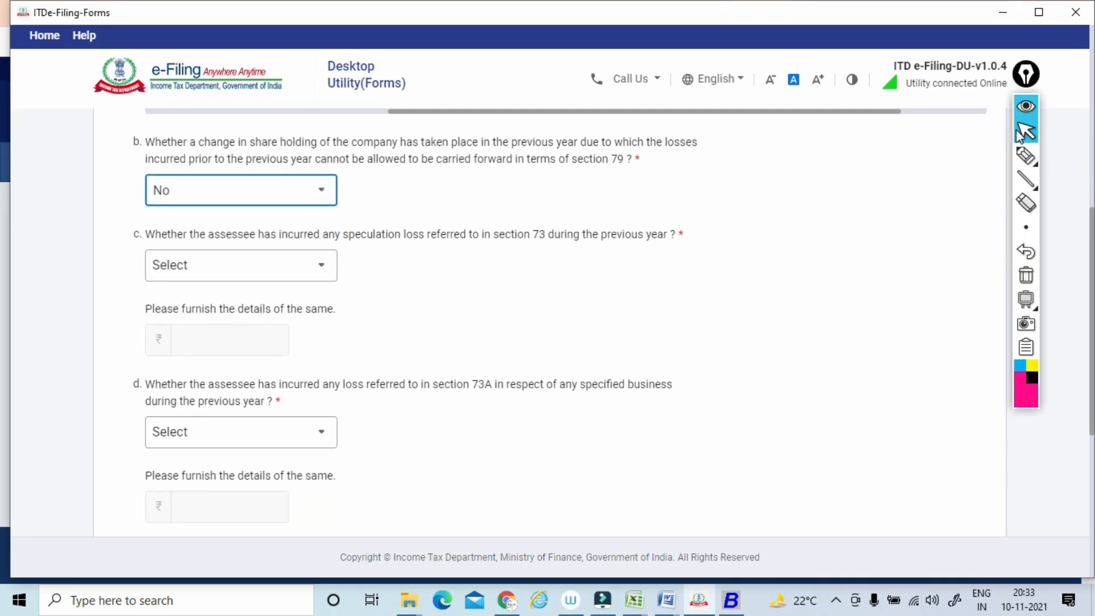
click(1025, 155)
drag(151, 246, 527, 234)
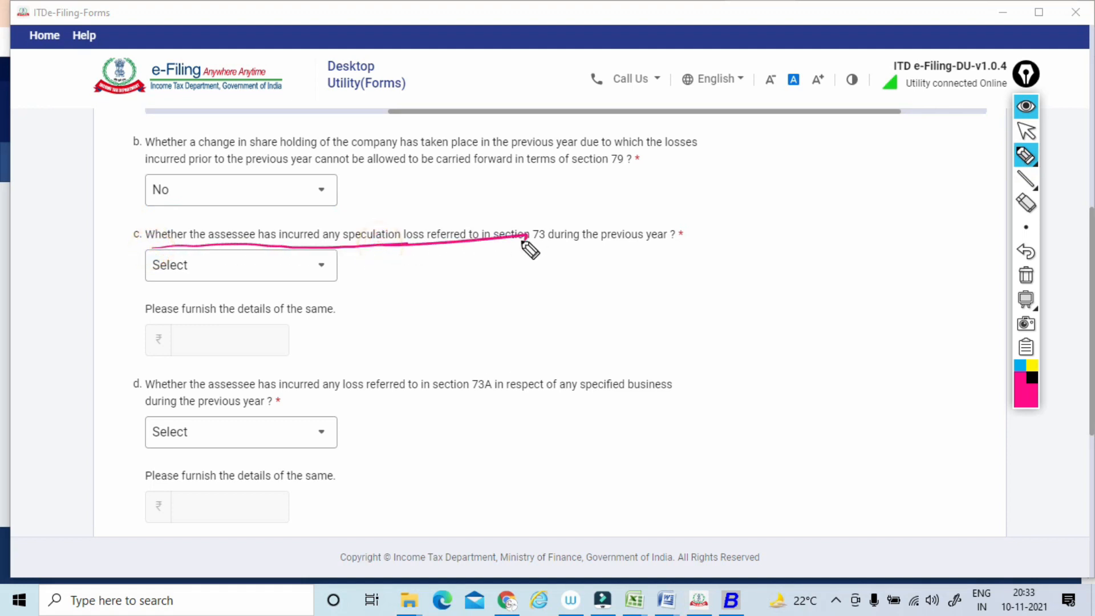
click(1025, 277)
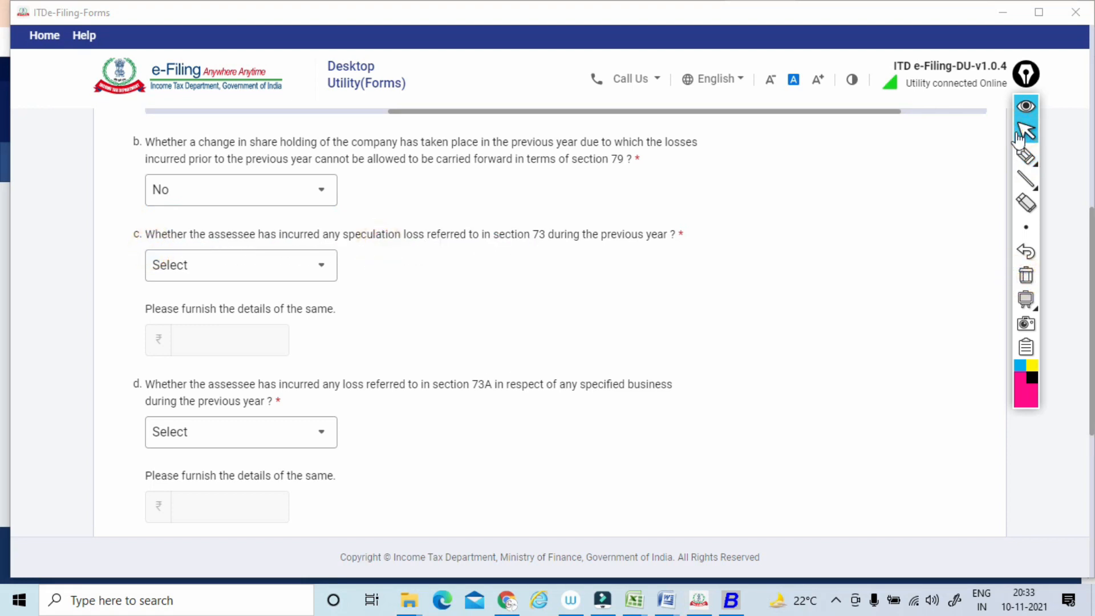
click(1024, 132)
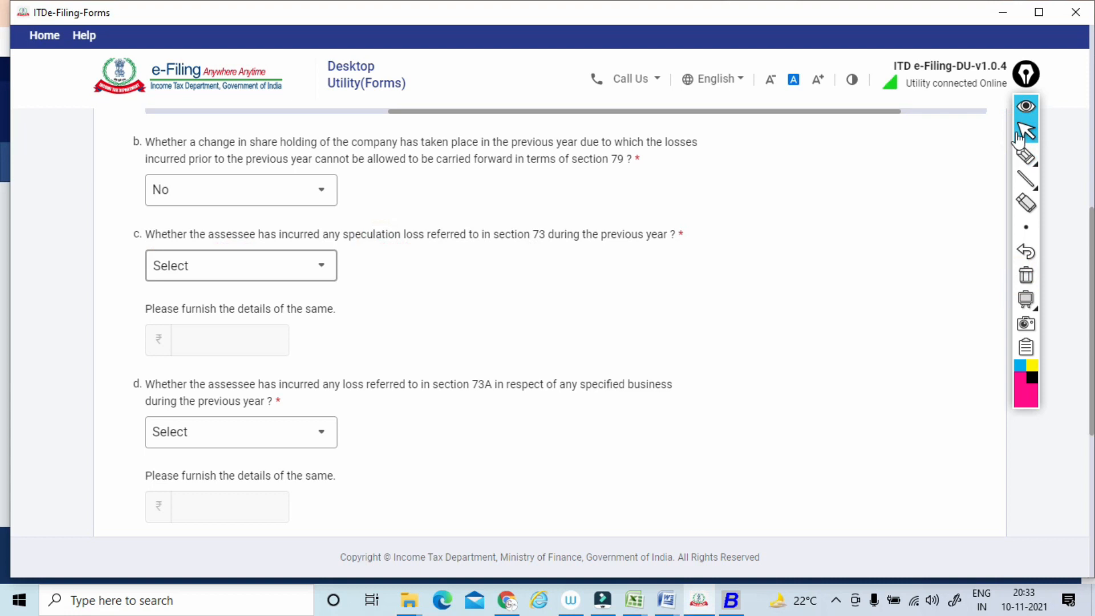
Answer No to 32 c on section 73 speculation loss and to 32 d on section 73A specified business loss.
click(241, 266)
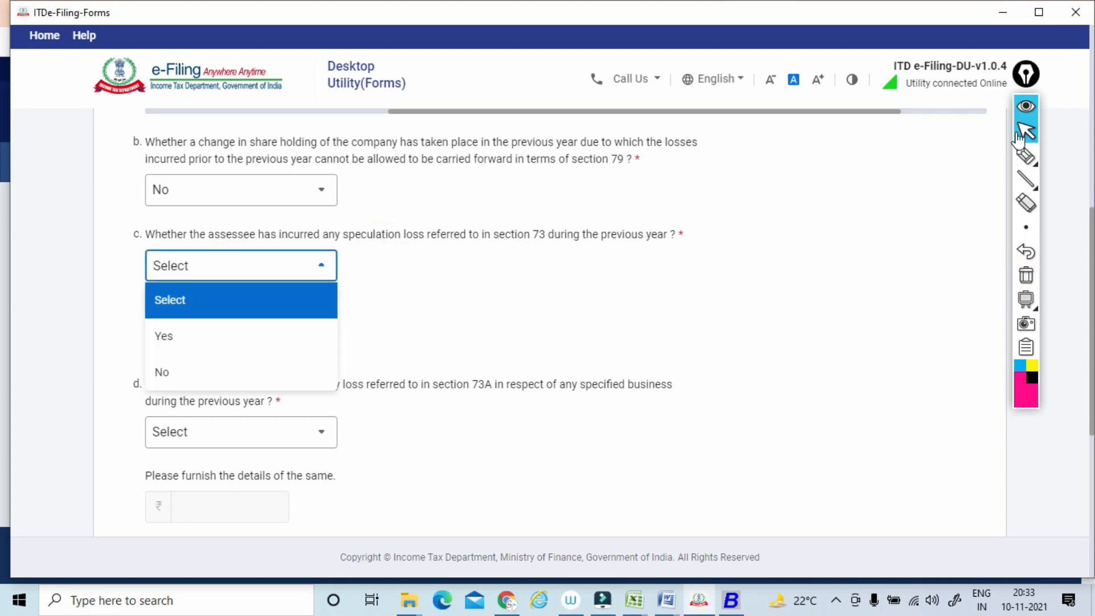
click(240, 266)
scroll(548, 323, down, 1)
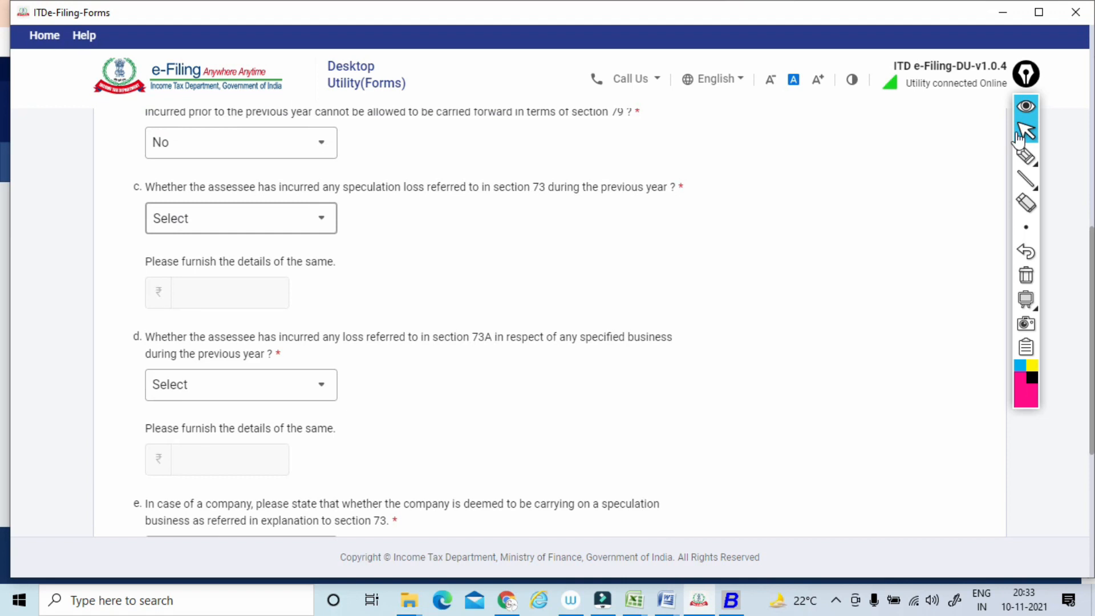
click(241, 218)
click(162, 322)
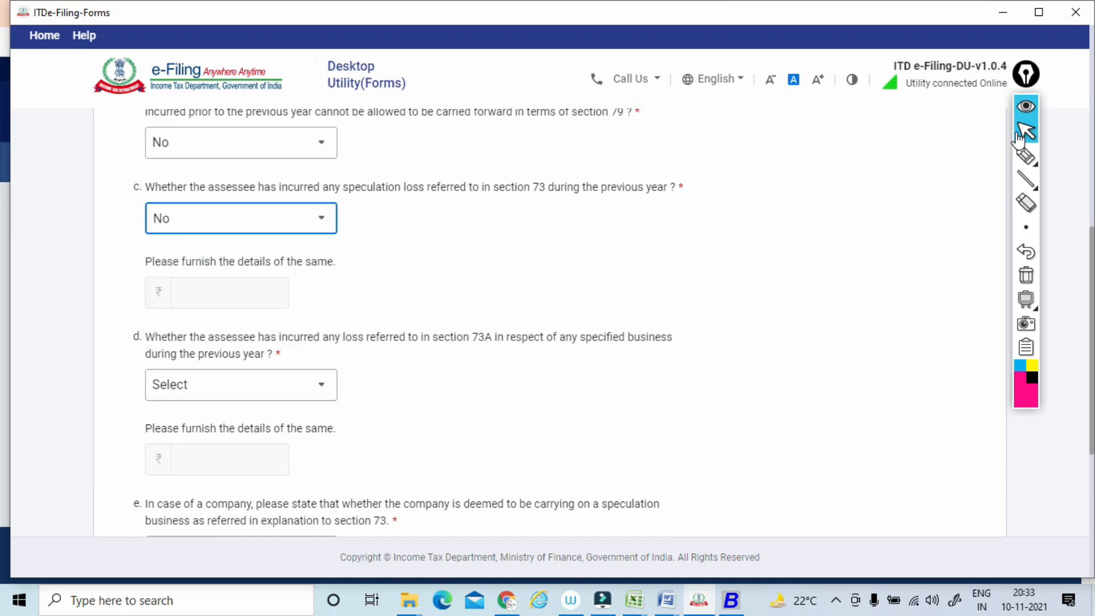
scroll(547, 322, down, 1)
scroll(547, 322, down, 1)
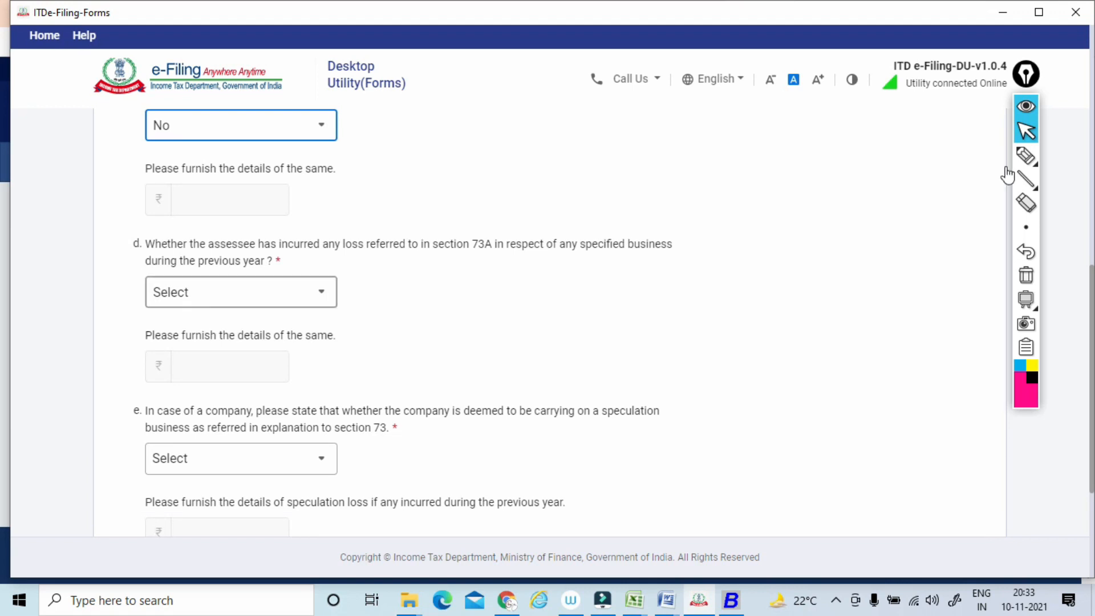
click(240, 292)
click(228, 398)
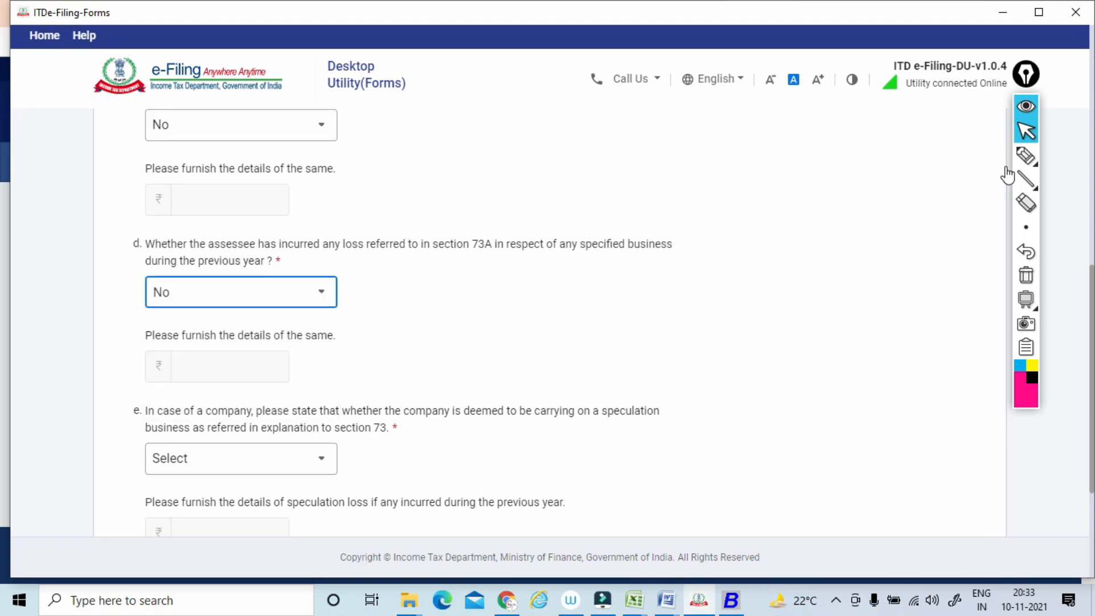
Underline the 32 e wording on a company deemed to carry on speculation business under section 73, and clear the marks.
scroll(1005, 166, down, 4)
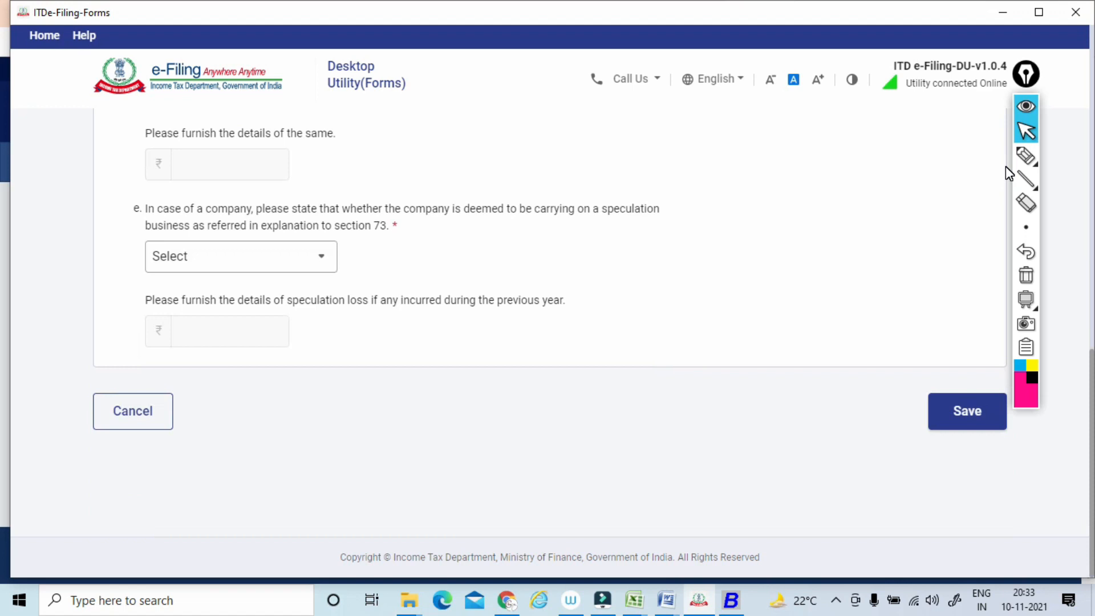
click(1025, 155)
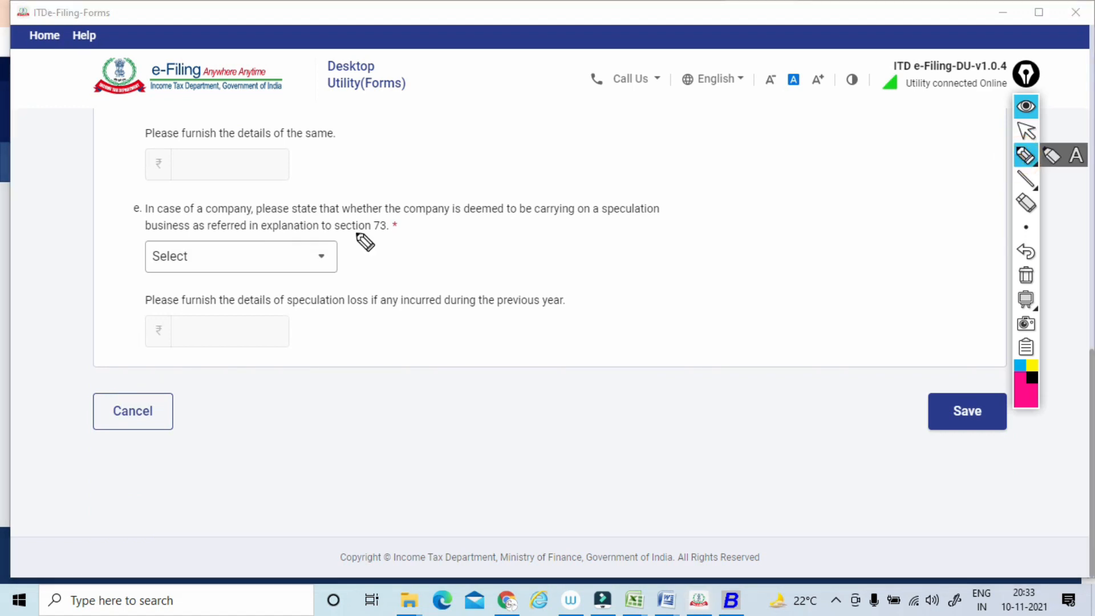
drag(313, 220, 656, 215)
drag(259, 233, 419, 234)
click(1024, 276)
click(1024, 132)
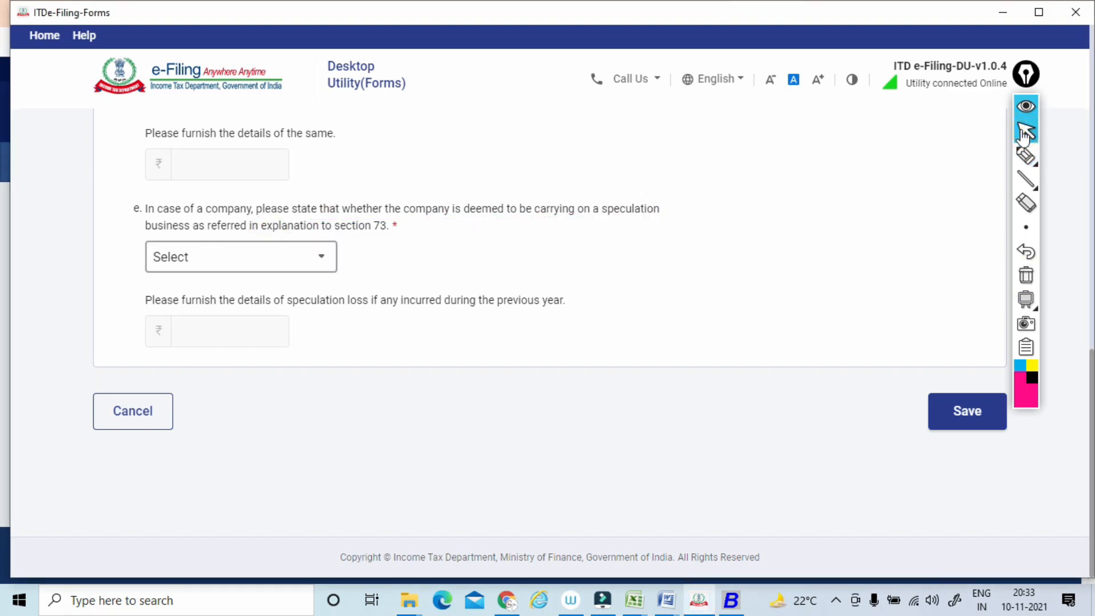
Answer No to 32 e on deemed speculation business, and save Clause 32.
click(241, 256)
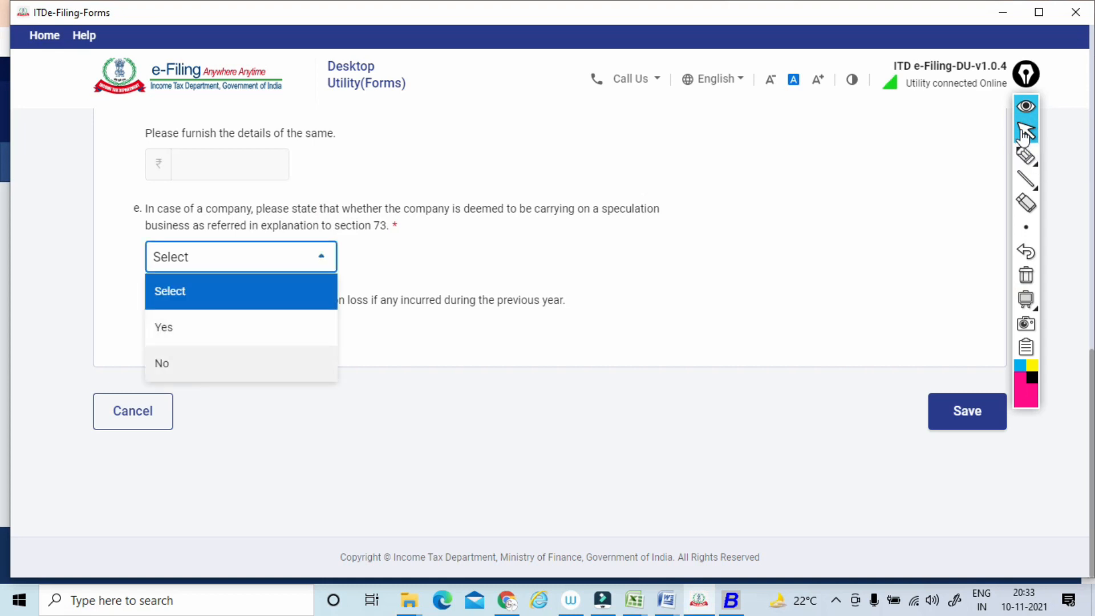
click(171, 363)
click(966, 411)
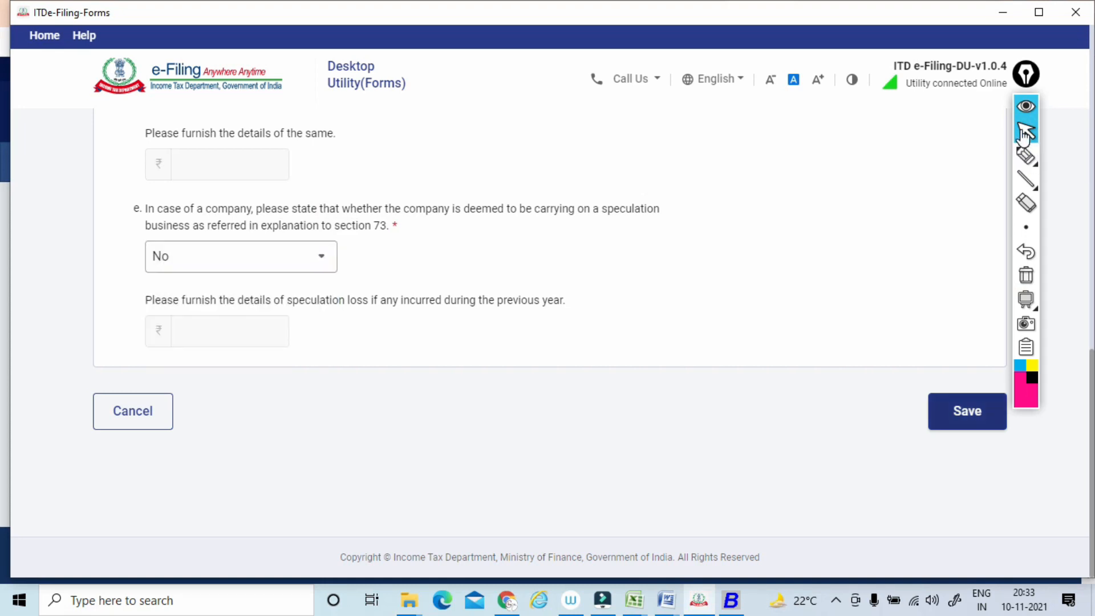
Open Clause 33 from the Clauses 33 - 44 group.
scroll(1024, 137, down, 5)
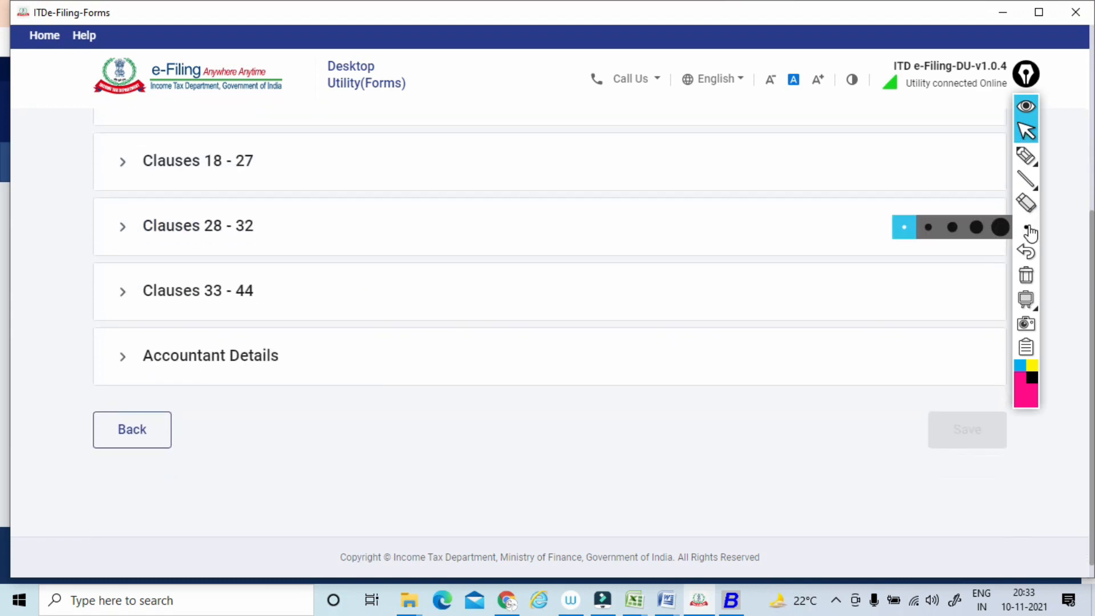
click(198, 291)
scroll(198, 291, down, 1)
scroll(547, 319, down, 1)
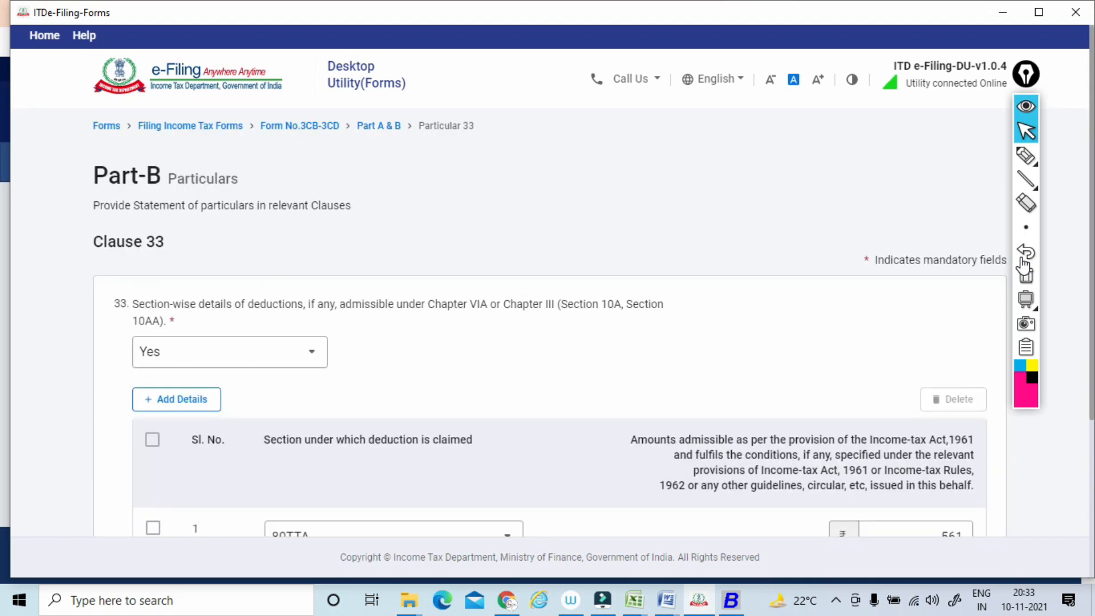
Mark the Chapter VIA or Chapter III (Section 10A, Section 10AA) wording in Clause 33, and clear the marks.
click(1025, 155)
drag(417, 323, 623, 312)
drag(121, 344, 174, 321)
click(1025, 275)
click(1025, 131)
Circle the 80TTA deduction section and its admissible amount in the Clause 33 table, and clear the marks.
scroll(1013, 132, down, 3)
click(1022, 159)
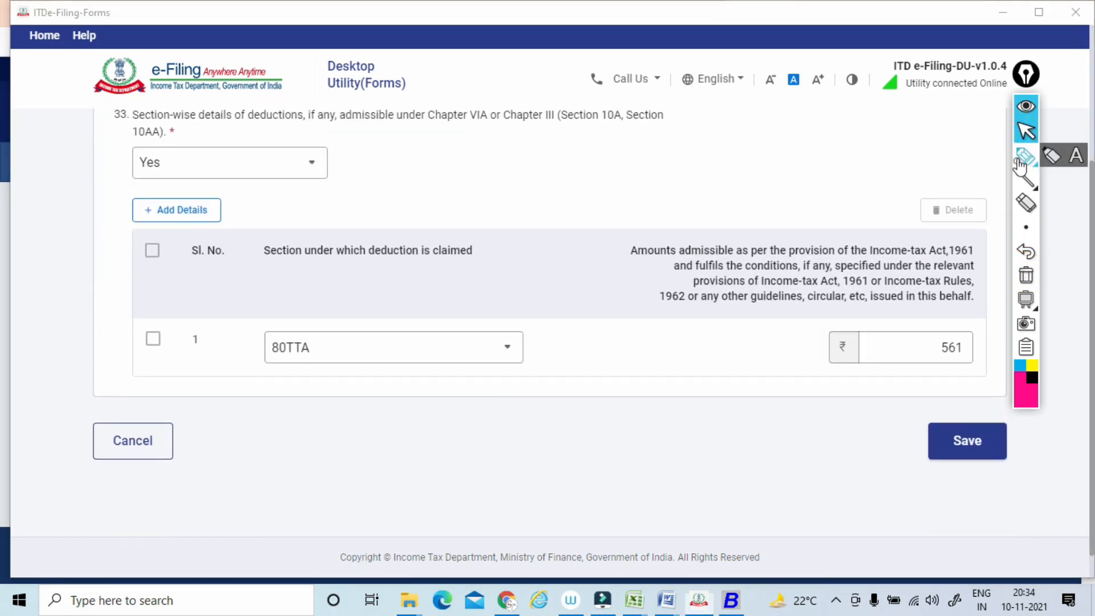
mouse_move(368, 307)
mouse_down()
mouse_move(361, 354)
mouse_move(330, 297)
mouse_up()
mouse_move(976, 297)
mouse_down()
mouse_move(912, 282)
mouse_move(982, 358)
mouse_up()
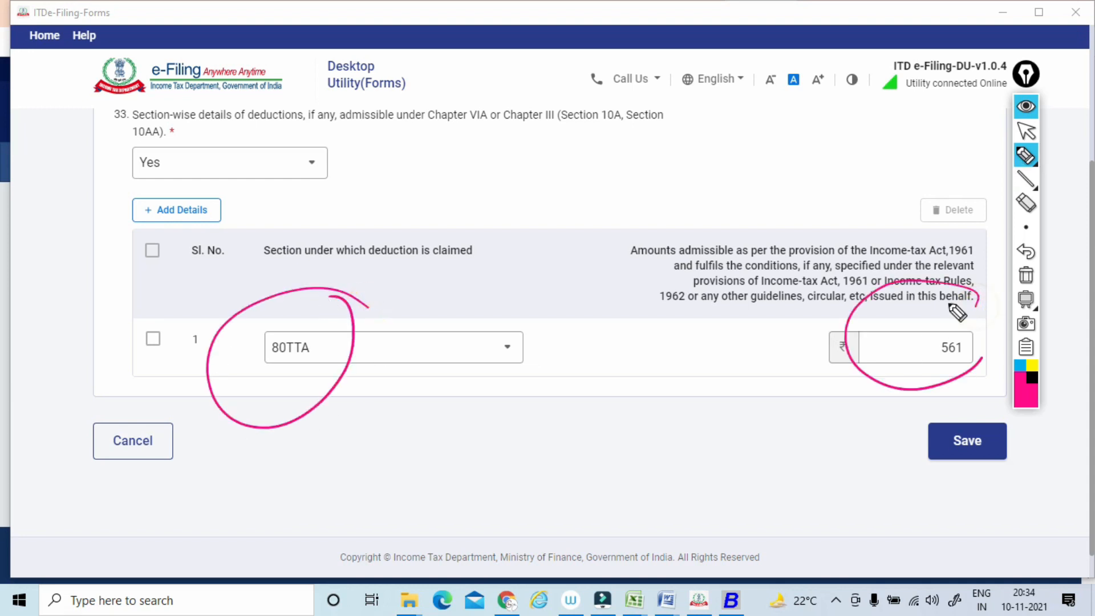
click(1025, 275)
mouse_move(1028, 157)
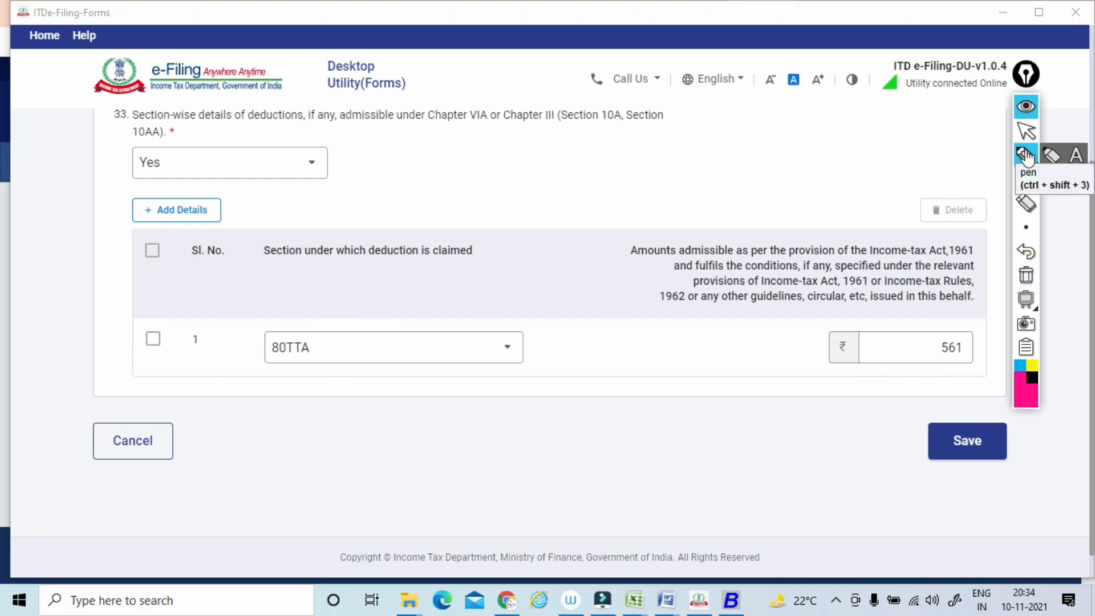
click(1021, 135)
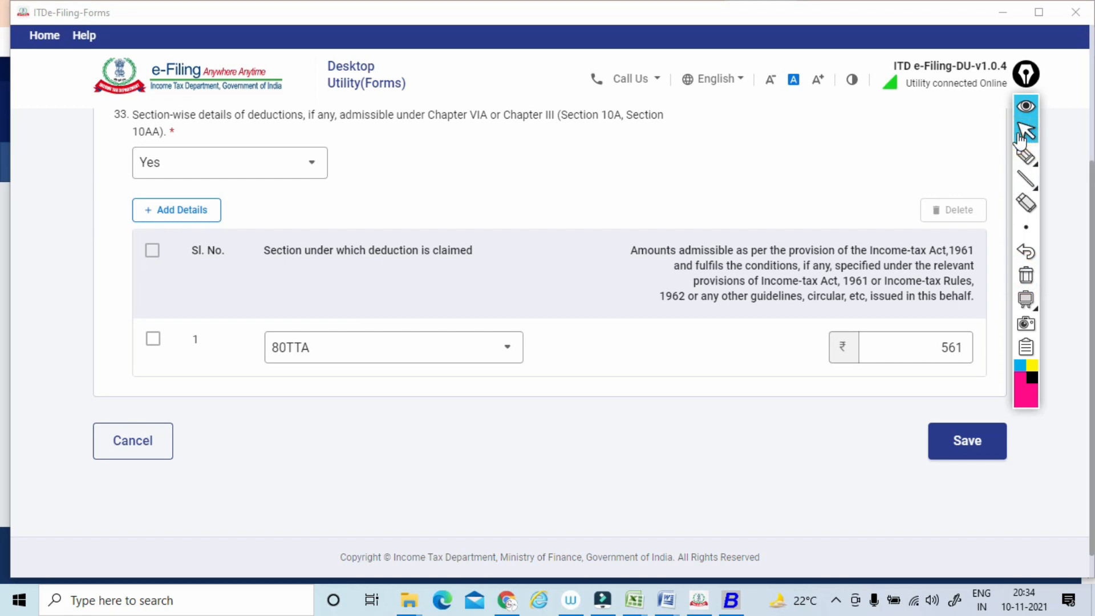
Save Clause 33, and open Clause 34 from the Clauses 33 - 44 group.
click(967, 441)
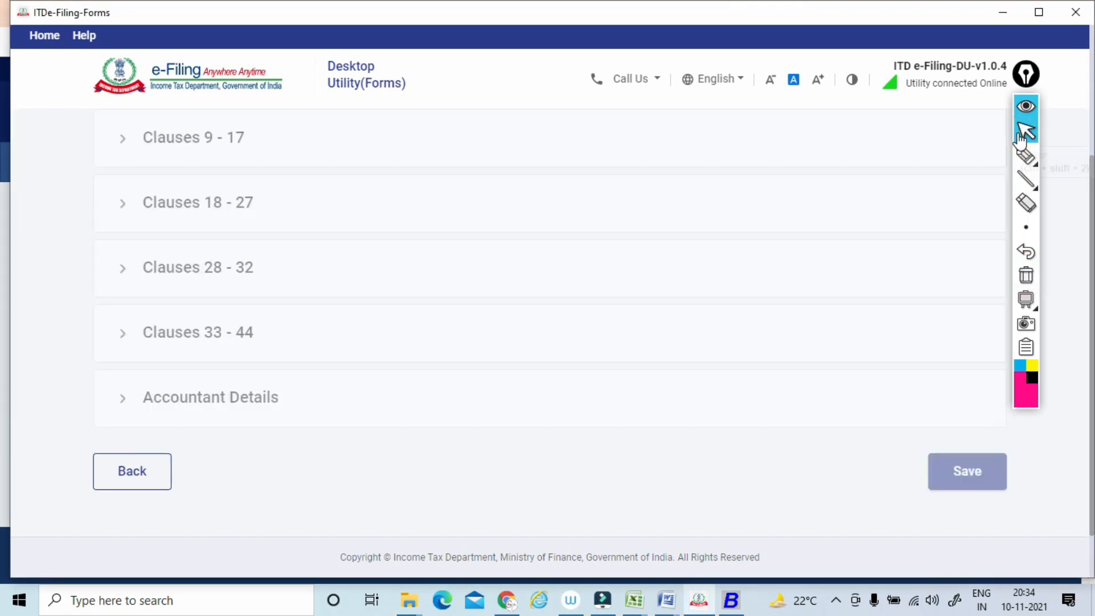
scroll(1019, 141, down, 4)
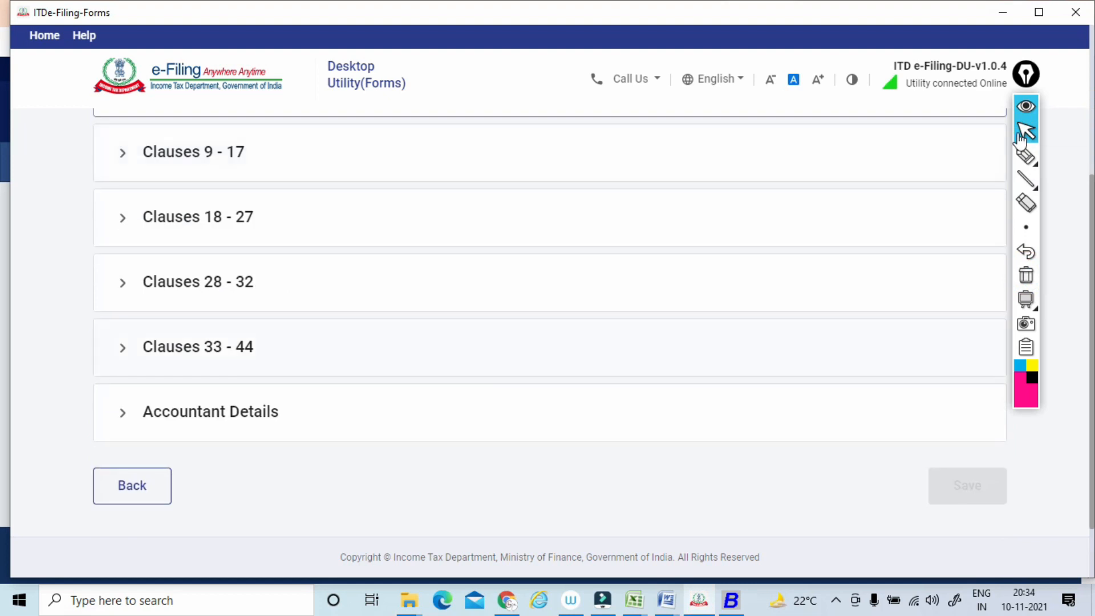
click(198, 346)
scroll(198, 346, down, 3)
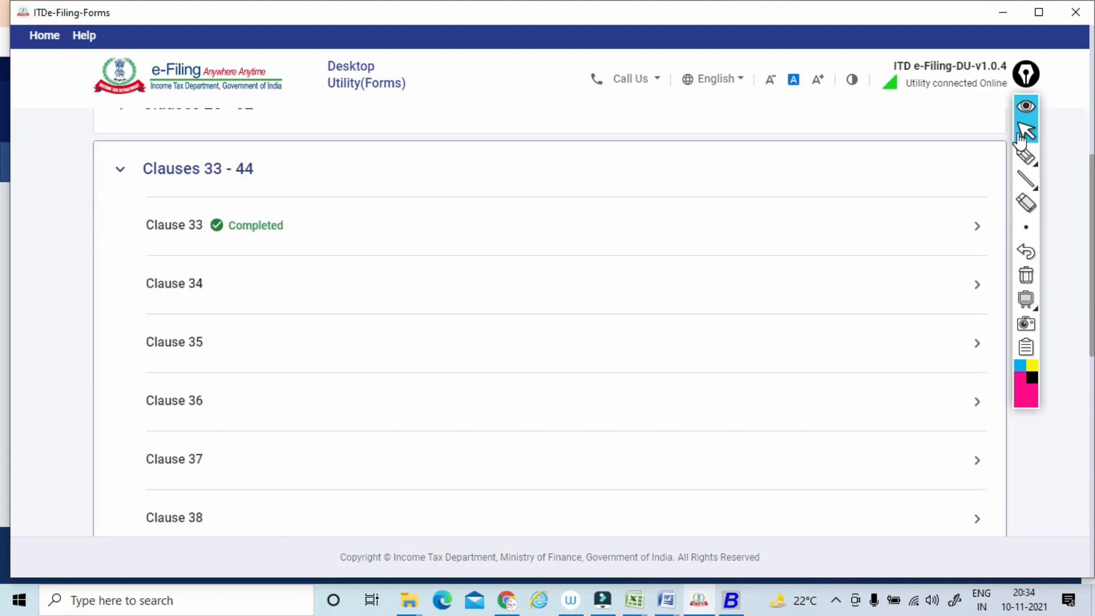
click(174, 283)
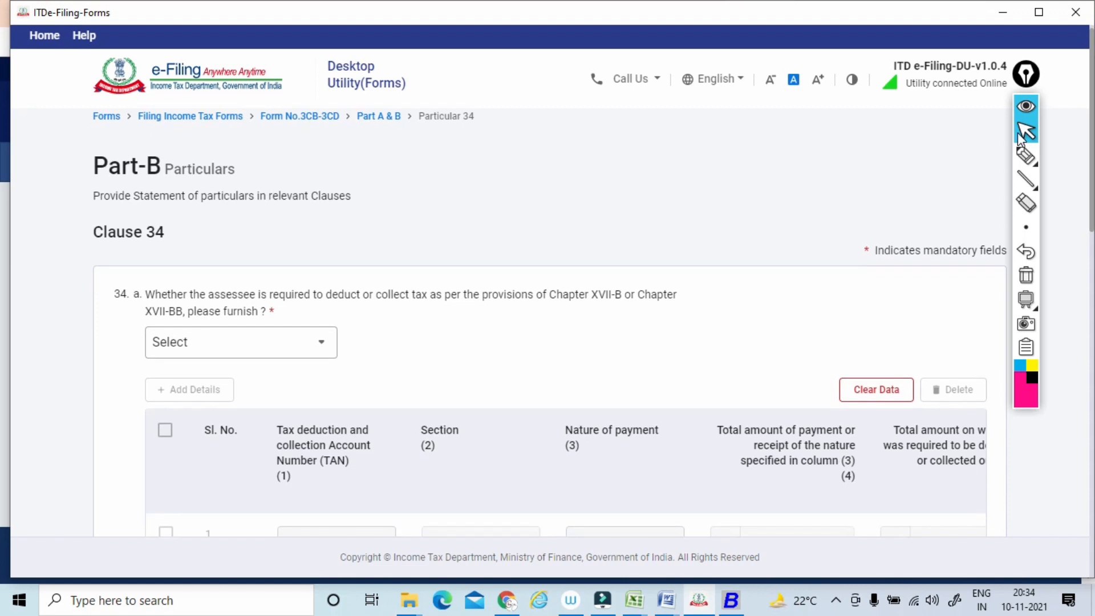
Circle item 34(a) and mark the TAN, nature of payment and amount columns of its table, and clear the marks.
click(1027, 162)
mouse_move(128, 277)
mouse_down()
mouse_move(142, 271)
mouse_move(115, 283)
mouse_up()
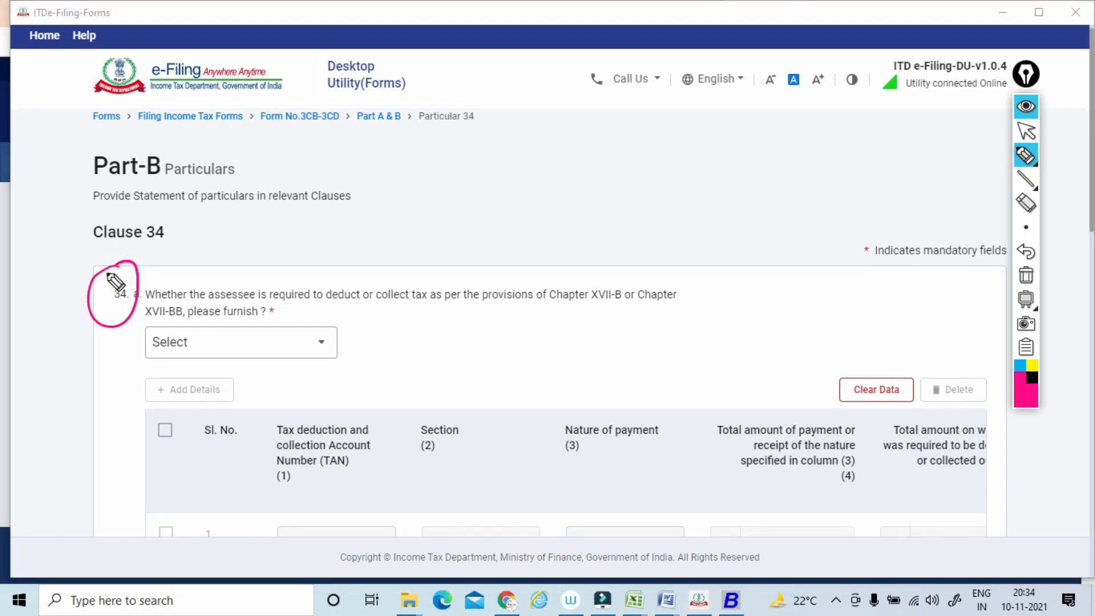
drag(328, 405, 374, 376)
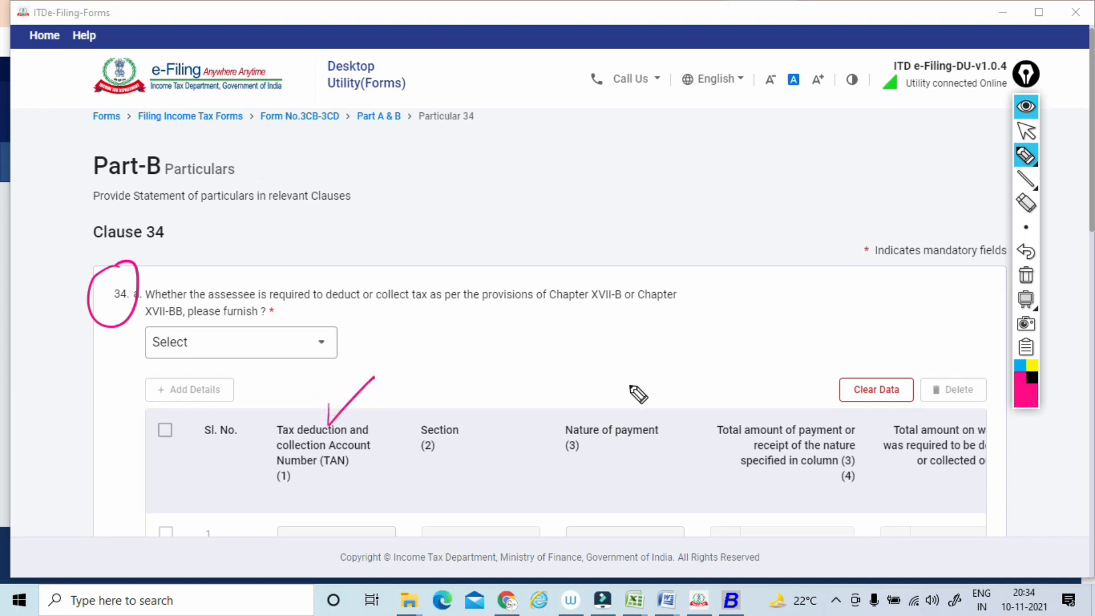
drag(609, 398, 660, 369)
drag(763, 408, 812, 378)
mouse_move(978, 413)
mouse_down()
mouse_move(895, 495)
mouse_move(995, 451)
mouse_up()
click(1026, 275)
click(1026, 130)
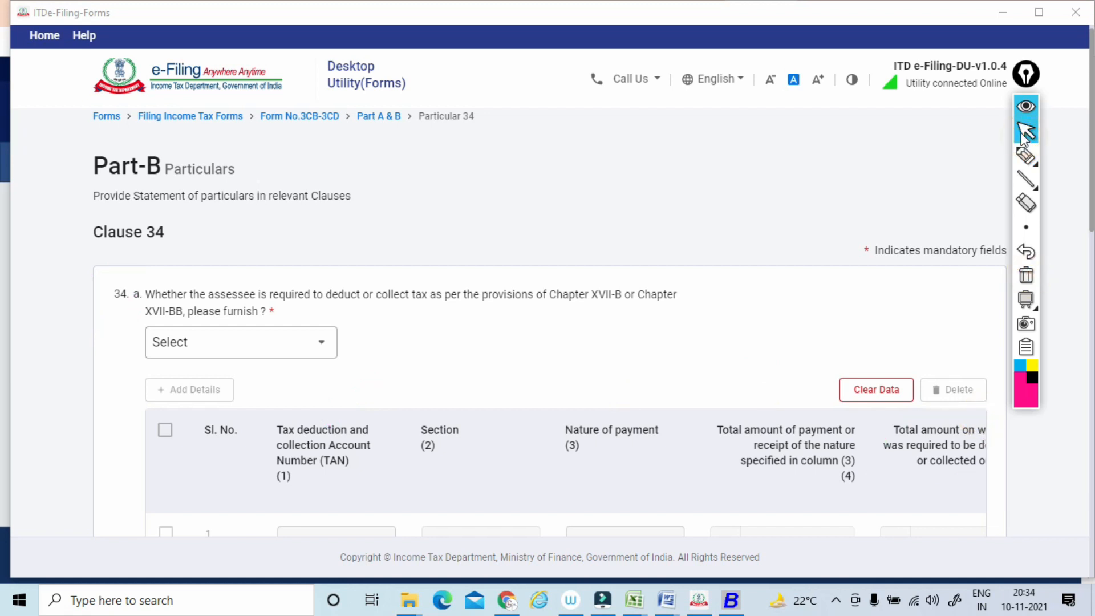
Circle item 34(b), underline its statement of tax deducted or tax collected wording, and clear the marks.
scroll(1024, 132, down, 6)
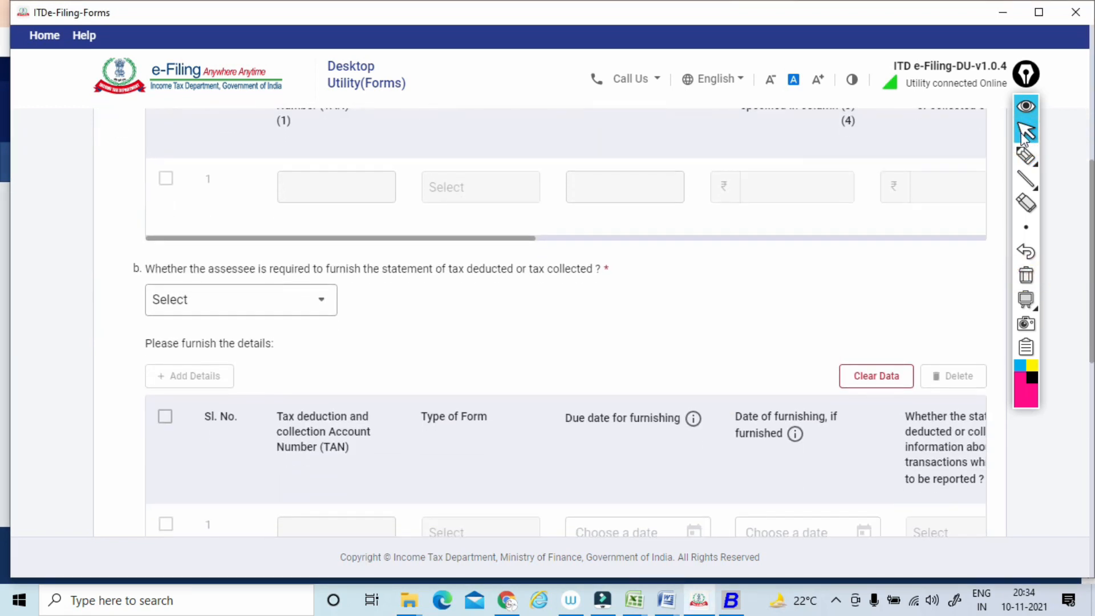
click(1026, 154)
drag(149, 263, 131, 236)
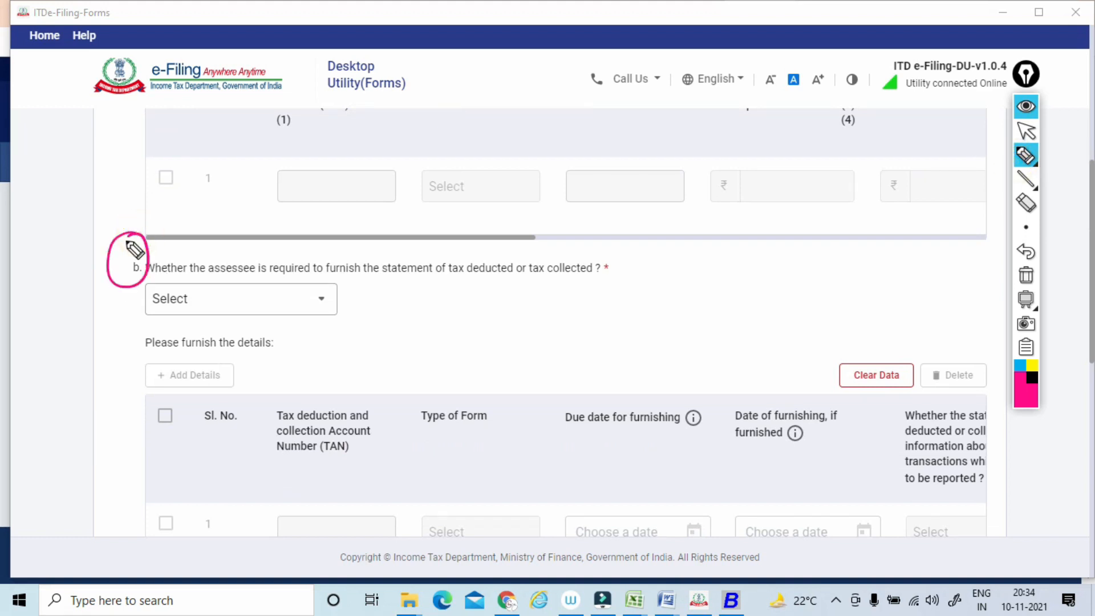
drag(388, 287, 565, 279)
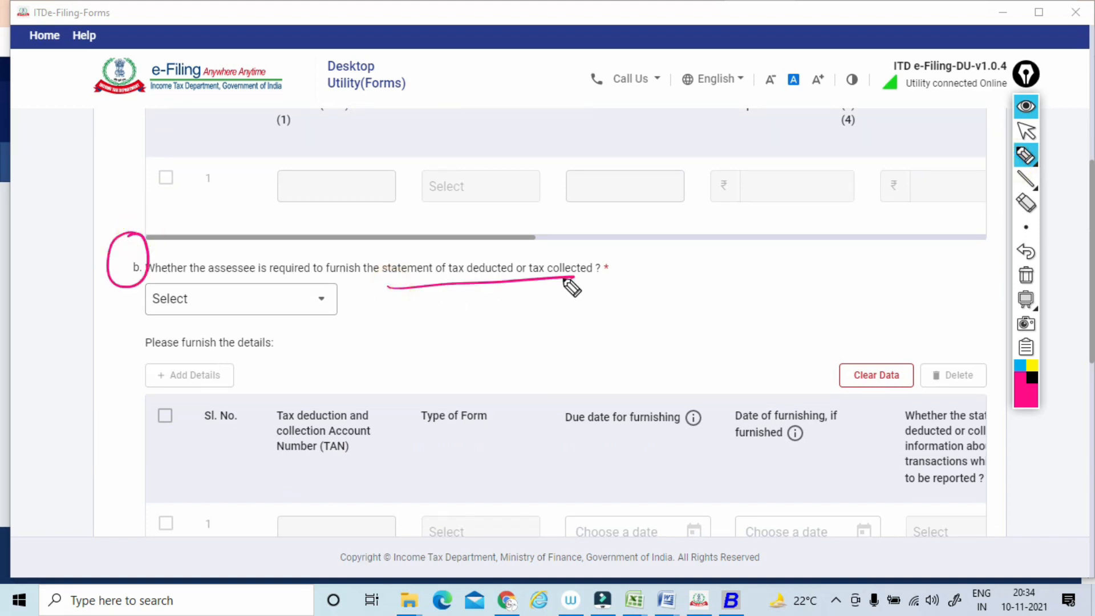
click(1025, 276)
click(1024, 132)
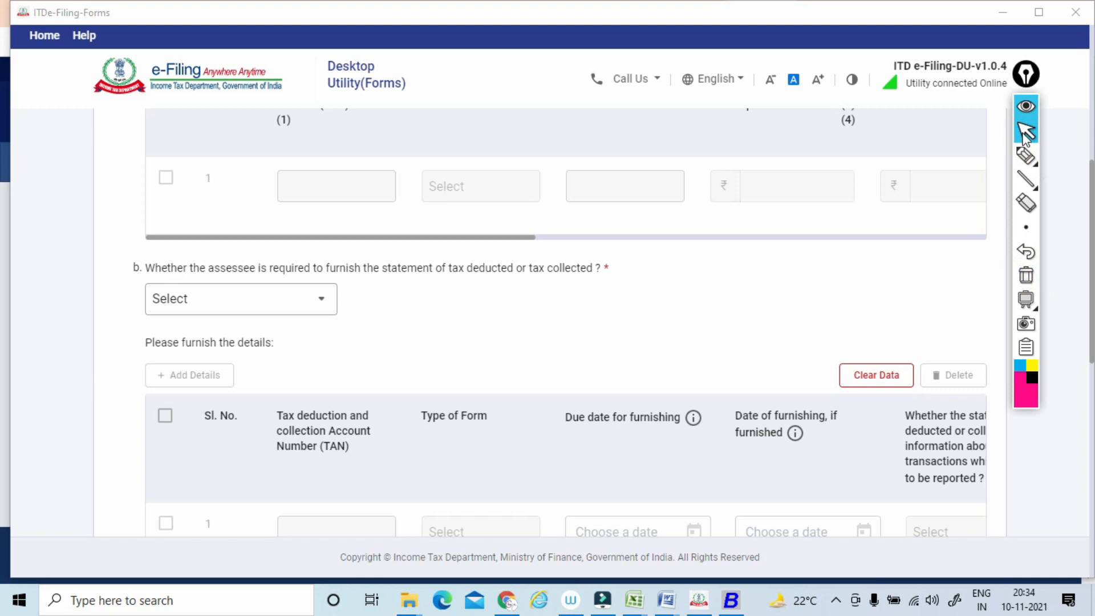
Circle the Clause 34(c) question on interest under section 201(1A) or section 206C(7), and clear the mark.
scroll(1025, 133, down, 3)
scroll(1025, 134, down, 4)
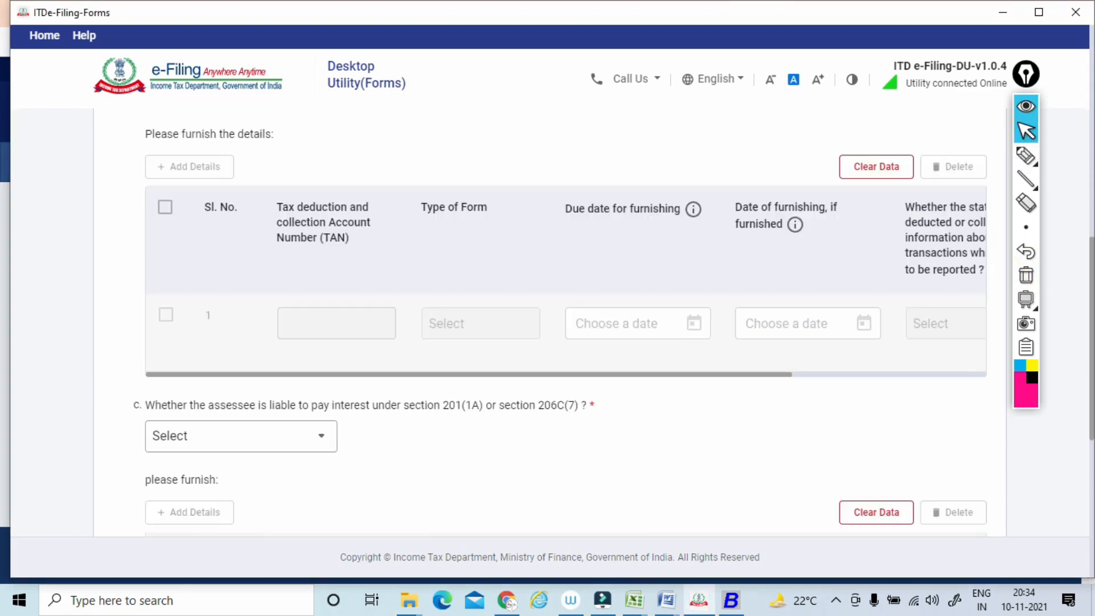
click(1026, 155)
mouse_move(310, 278)
mouse_down()
mouse_move(679, 257)
mouse_move(127, 196)
mouse_move(209, 298)
mouse_move(365, 270)
mouse_up()
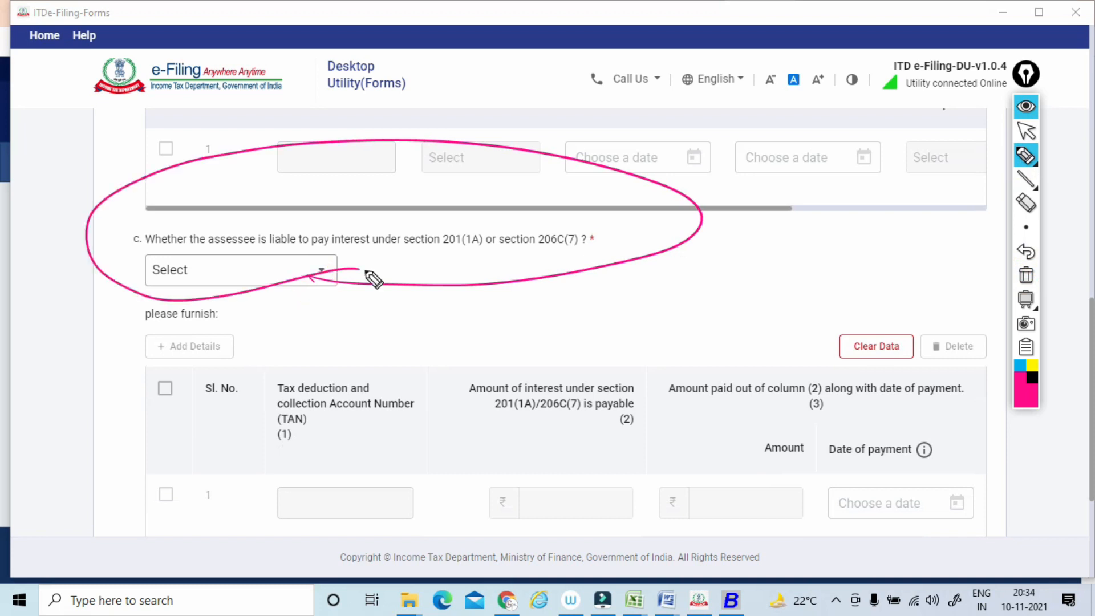
click(1020, 279)
click(1025, 133)
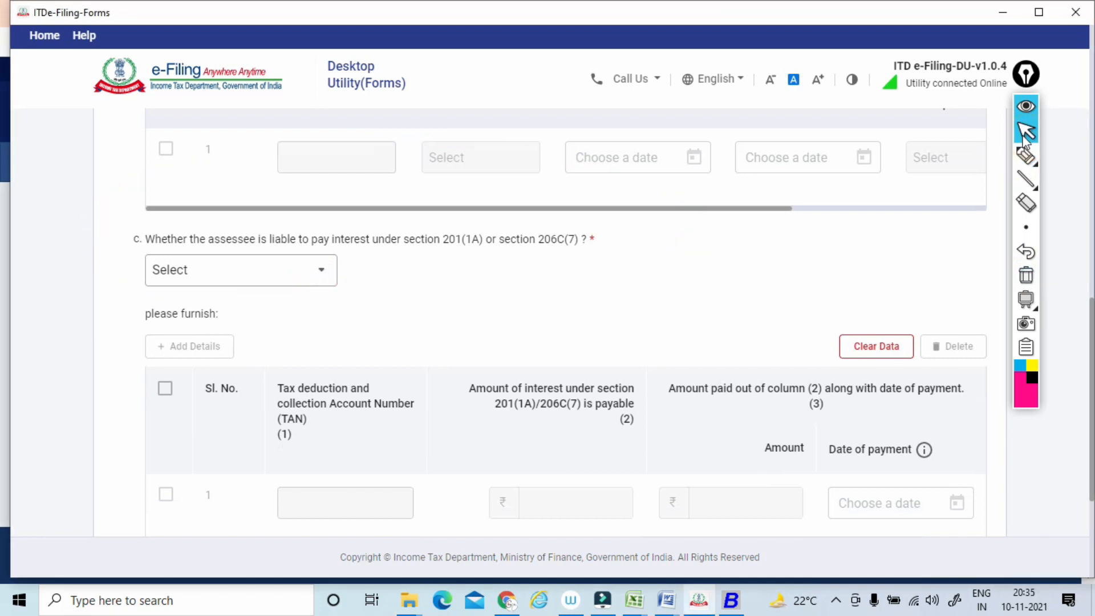
Answer No to the Clause 34(a) question on whether the assessee must deduct or collect tax.
scroll(1022, 136, down, 3)
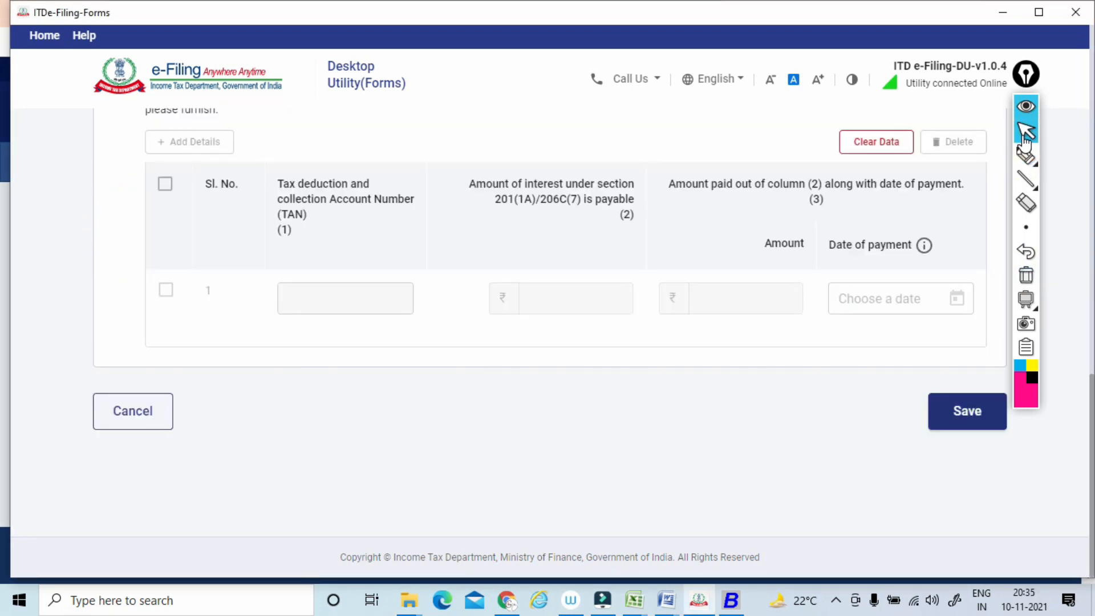
scroll(1025, 137, up, 8)
scroll(1024, 137, down, 1)
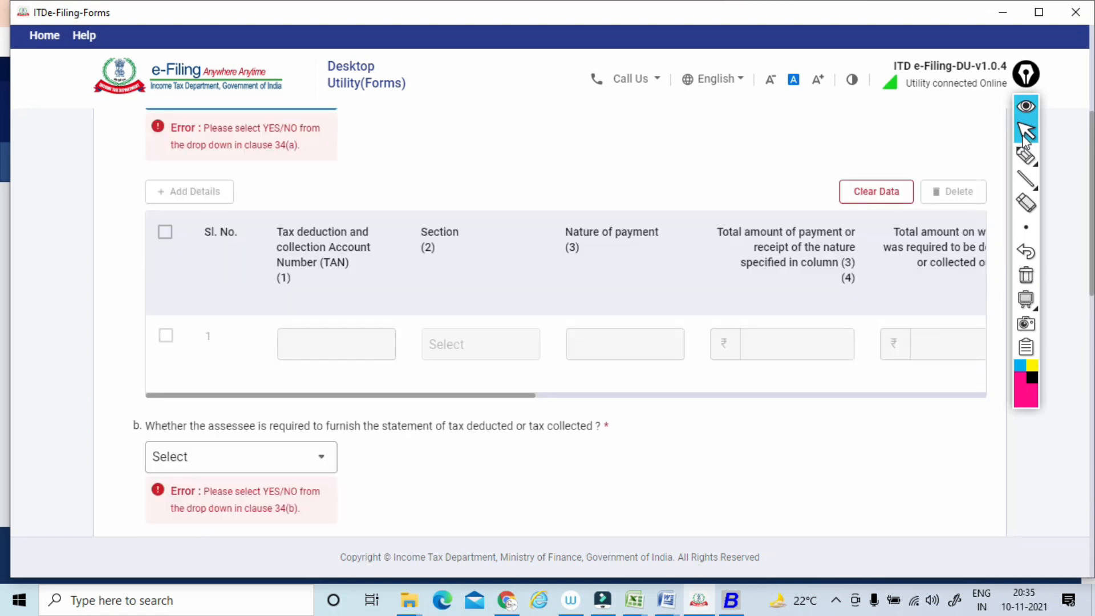
scroll(1025, 137, up, 2)
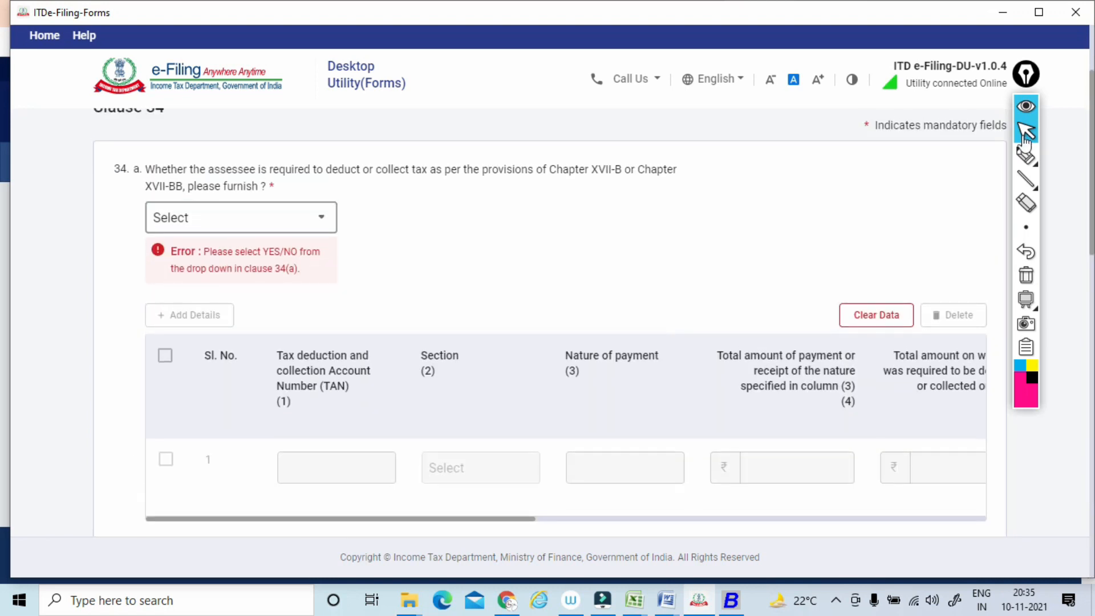
click(240, 217)
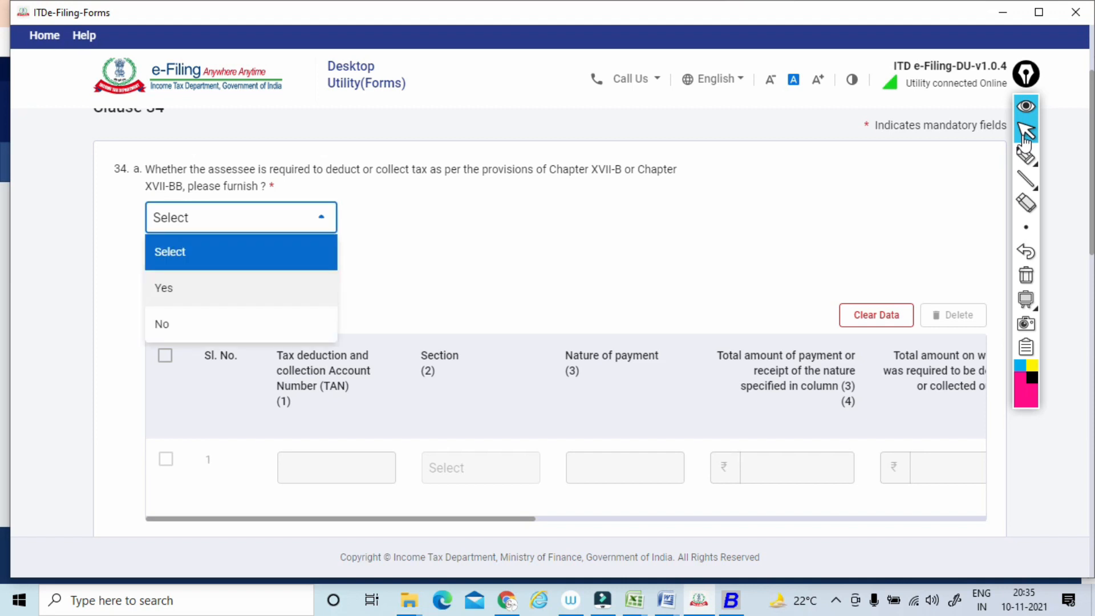
click(240, 324)
Answer No to Clause 34(b) on the tax statement and Na to Clause 34(c) on interest liability.
scroll(241, 324, down, 3)
scroll(1025, 137, down, 2)
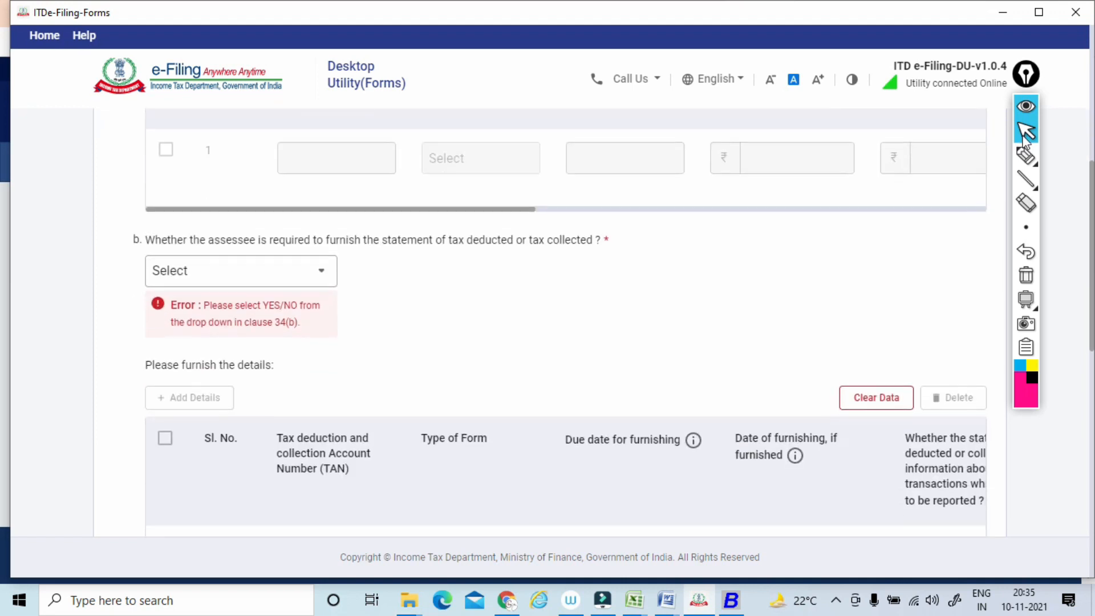
click(240, 270)
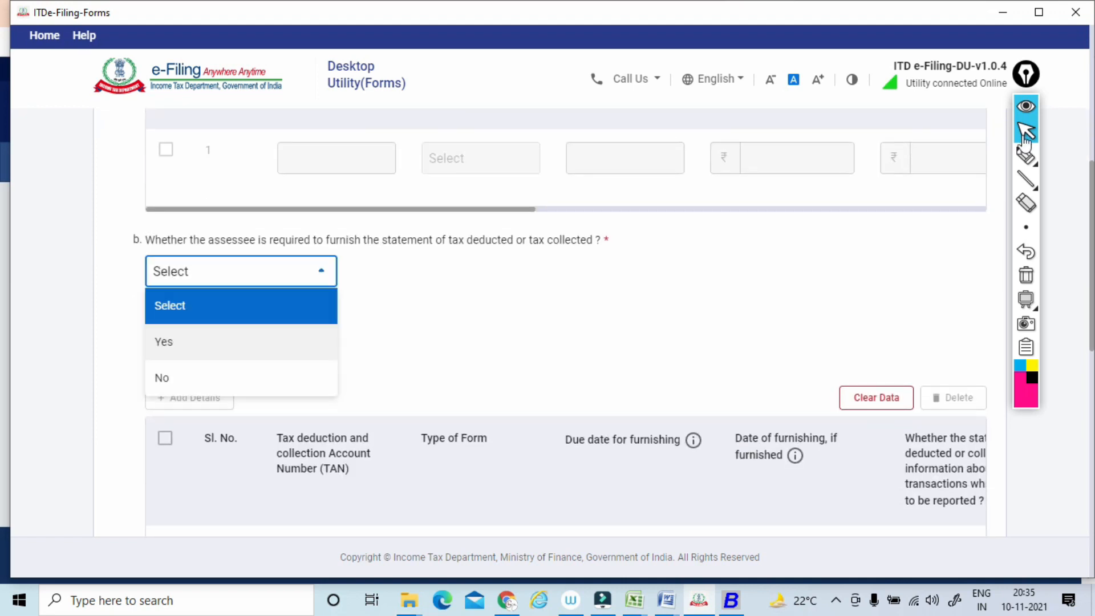
click(241, 377)
scroll(241, 376, down, 1)
scroll(1024, 137, down, 5)
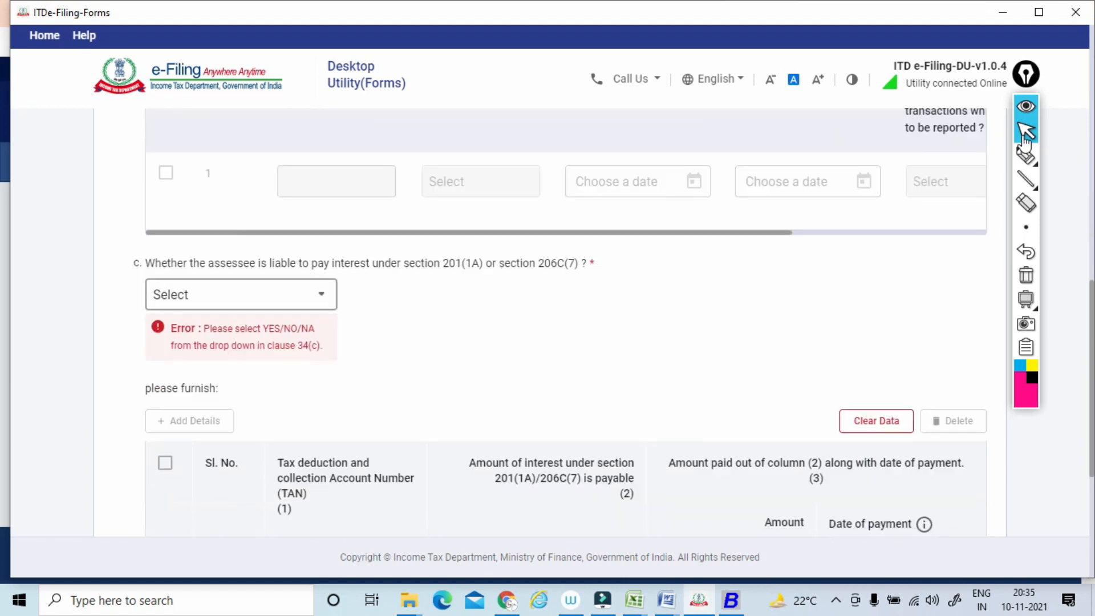
click(240, 294)
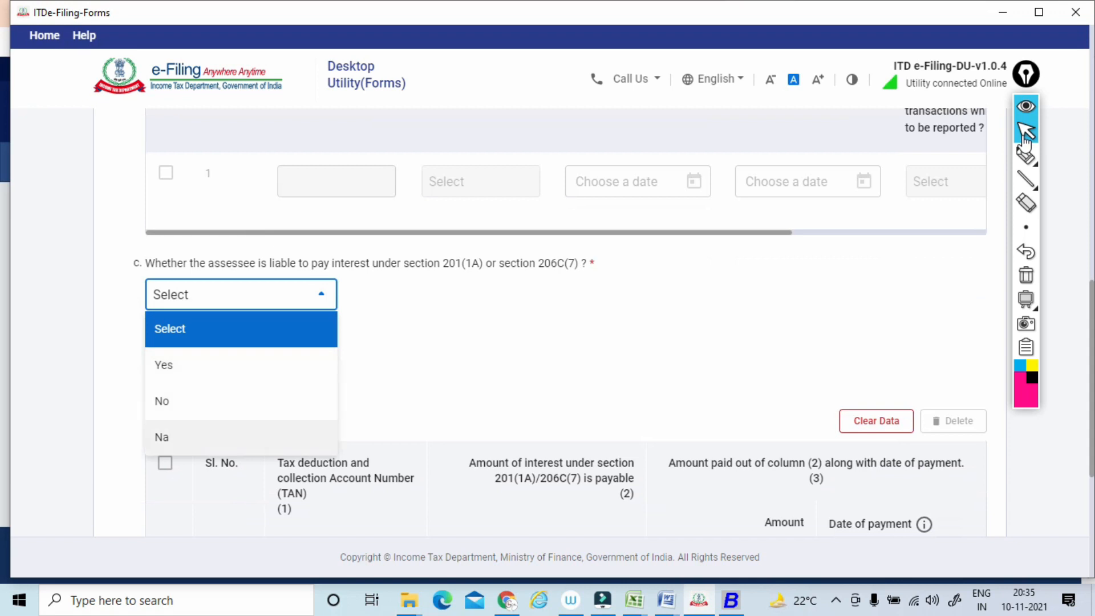
click(161, 437)
Save Clause 34, and open Clause 35 from the Clauses 33 - 44 group.
scroll(548, 319, down, 4)
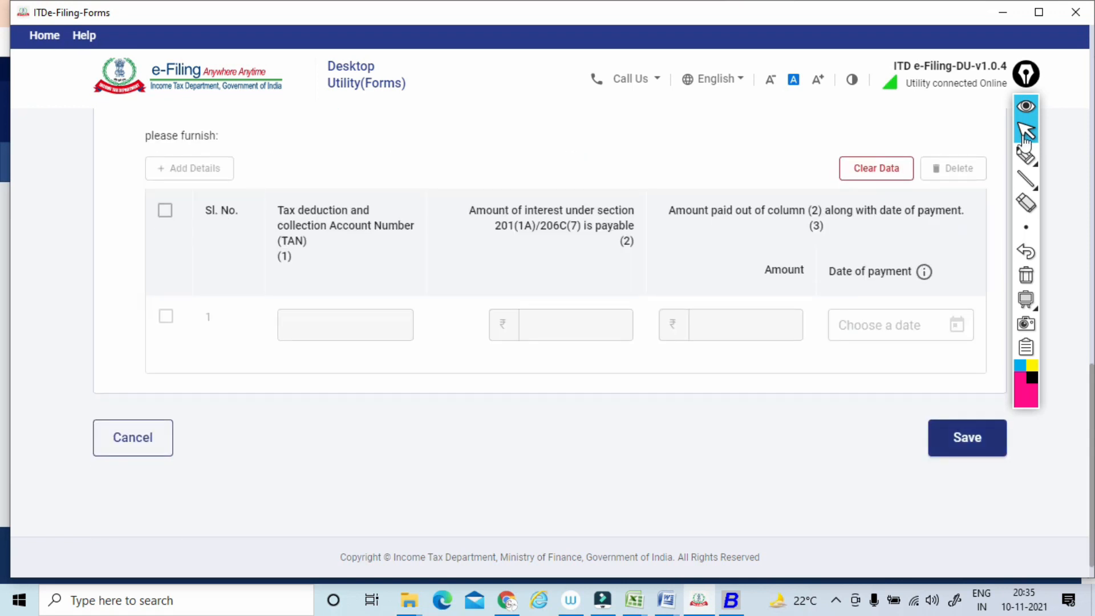
click(967, 437)
scroll(547, 228, down, 3)
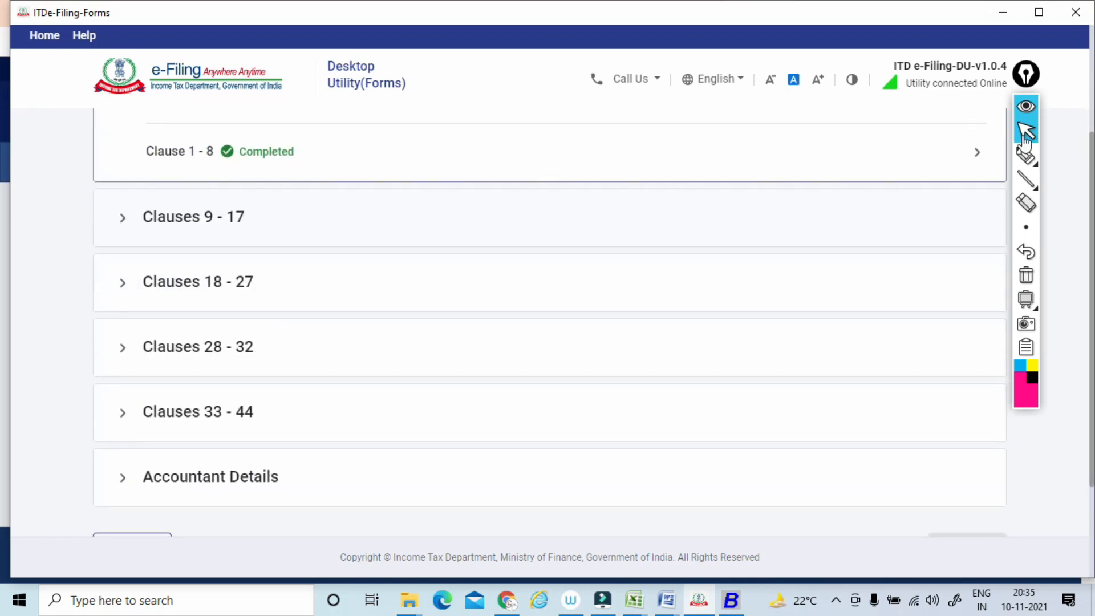
click(198, 411)
scroll(547, 342, down, 3)
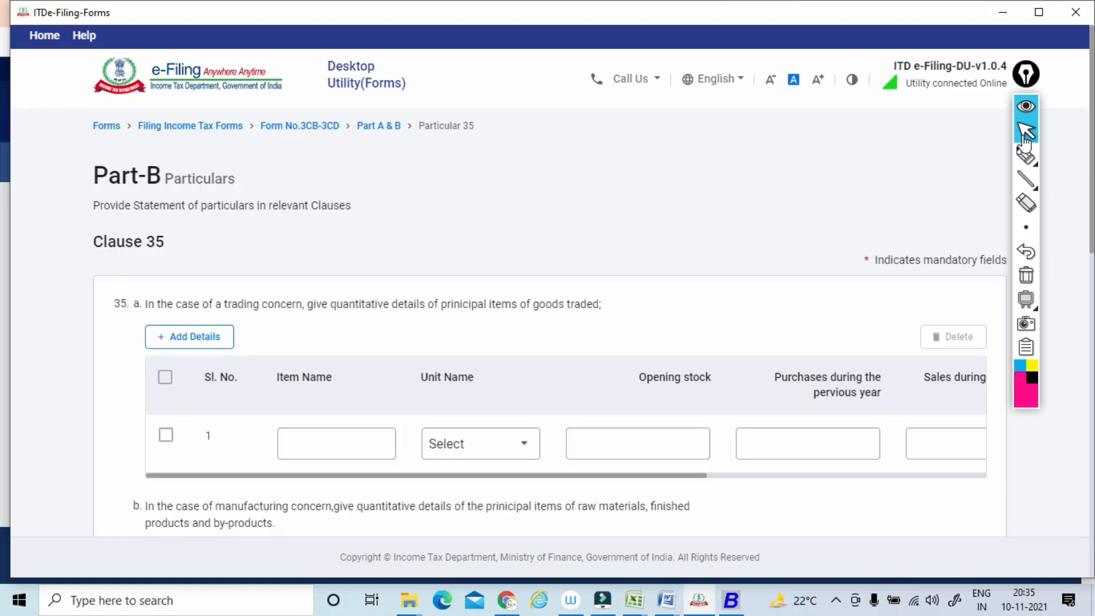
Mark the trading concern wording and the item, unit, opening stock, purchases and sales fields in Clause 35(a), and clear the marks.
scroll(548, 342, down, 2)
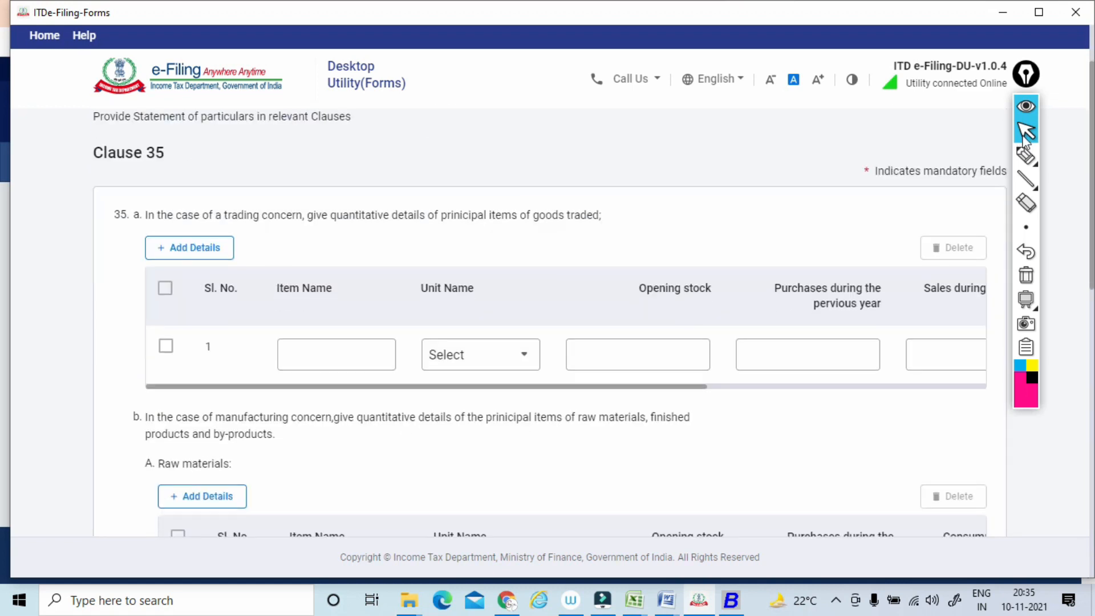
click(1025, 155)
mouse_move(202, 230)
mouse_down()
mouse_move(590, 226)
mouse_move(578, 183)
mouse_move(521, 192)
mouse_up()
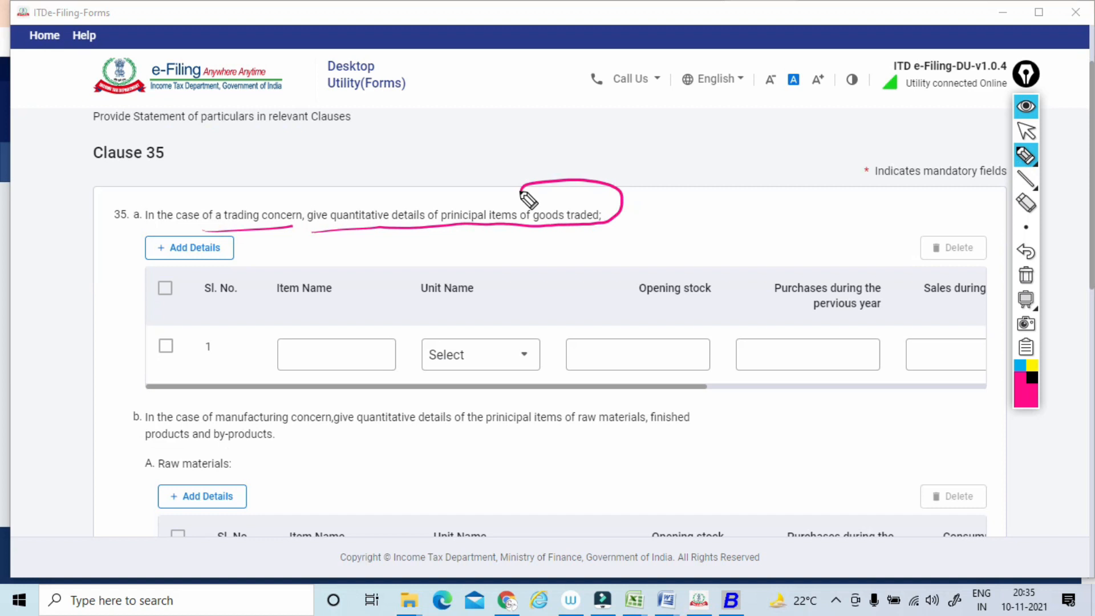
drag(365, 304, 355, 333)
mouse_move(485, 294)
mouse_down()
mouse_move(531, 359)
mouse_move(492, 290)
mouse_up()
mouse_move(722, 306)
mouse_down()
mouse_move(640, 403)
mouse_move(786, 399)
mouse_move(863, 325)
mouse_up()
drag(976, 315, 981, 322)
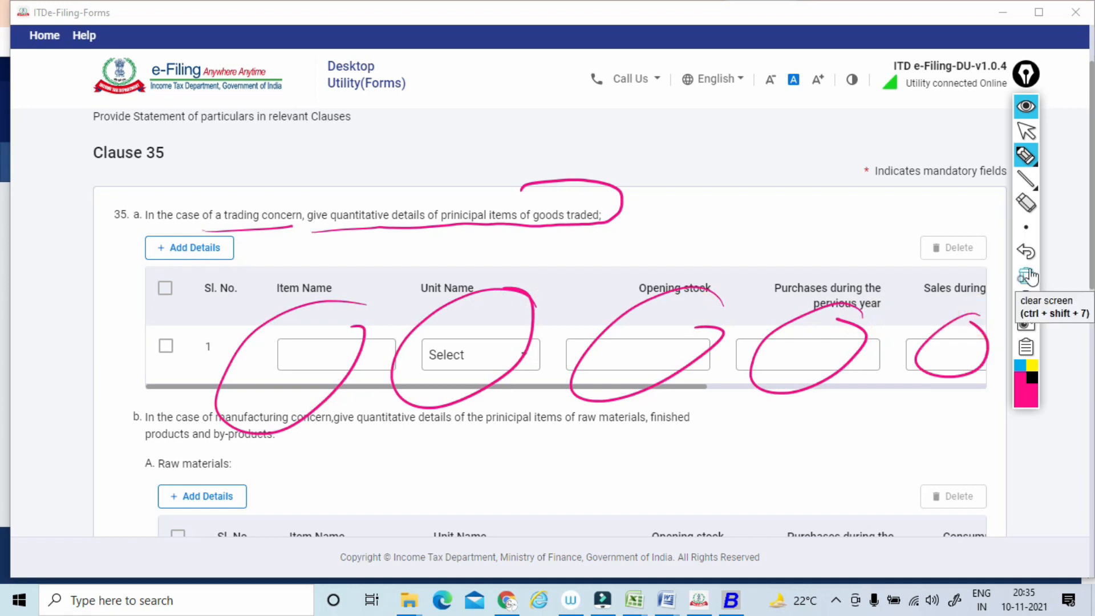
click(1033, 279)
click(1024, 131)
Review the raw materials, finished products and by-products tables of Clause 35(b), and save Clause 35 with them blank.
scroll(1024, 132, down, 5)
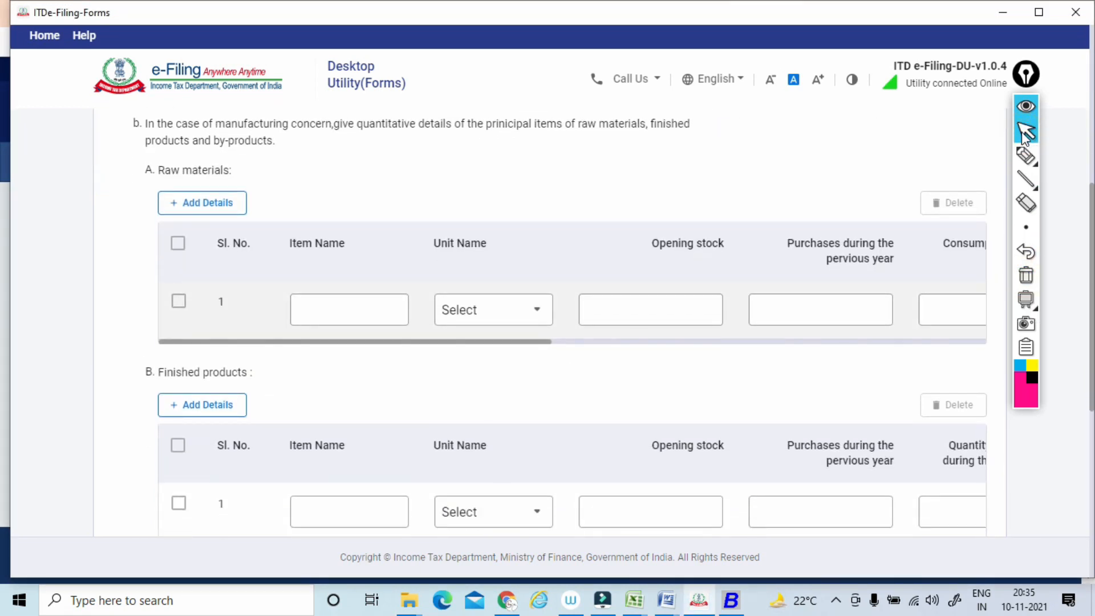
scroll(1024, 132, down, 3)
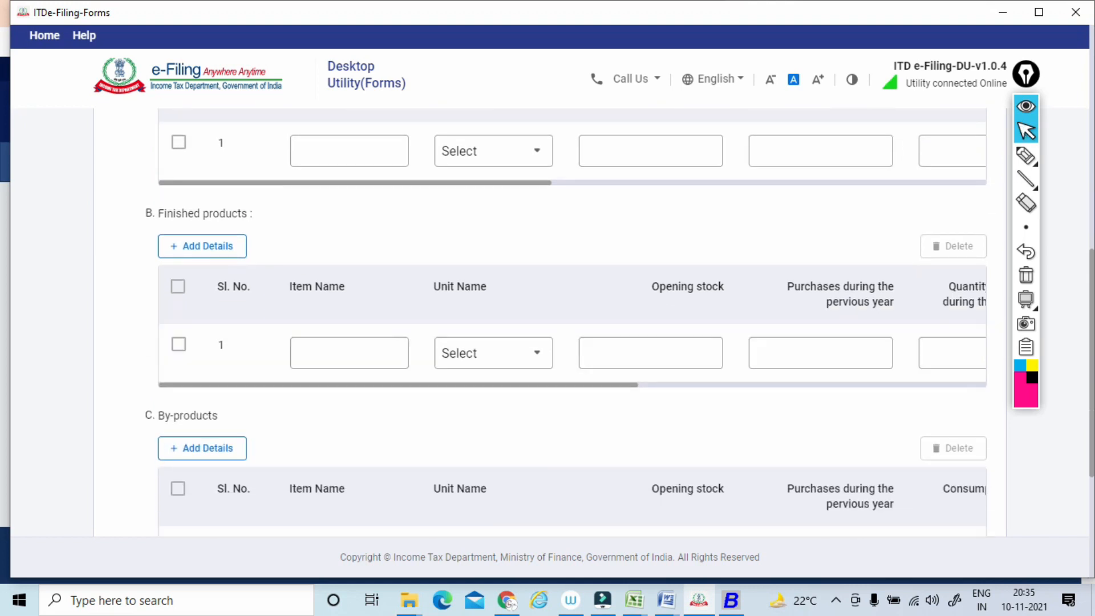
scroll(1024, 135, down, 4)
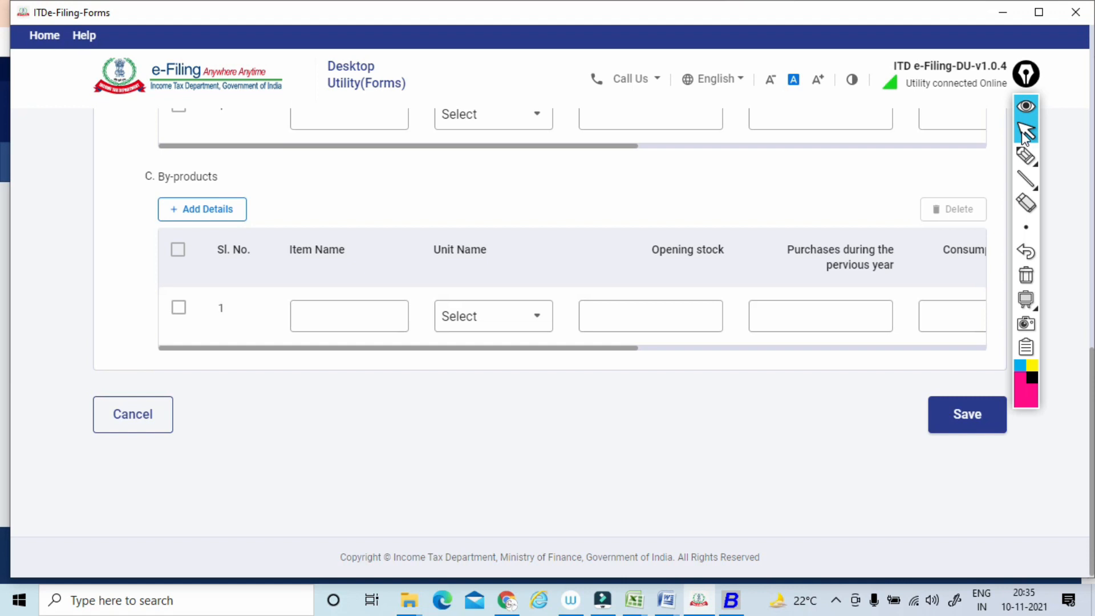
click(967, 415)
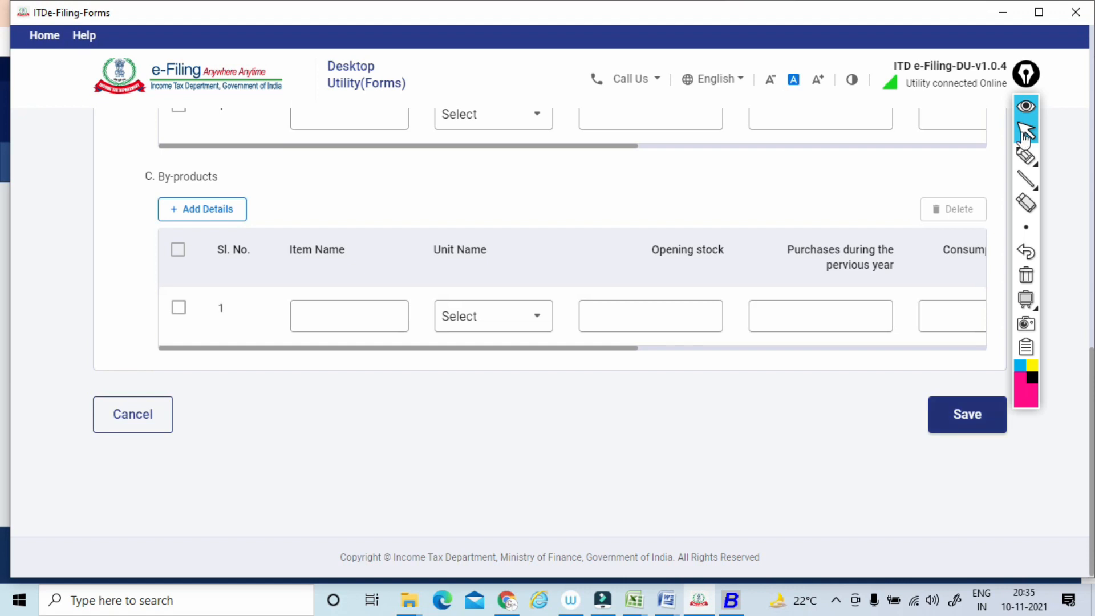
Sketch boxed 3CB and 3CD notes over the clause list, with connecting lines to each other and to a circled note.
scroll(1024, 134, down, 4)
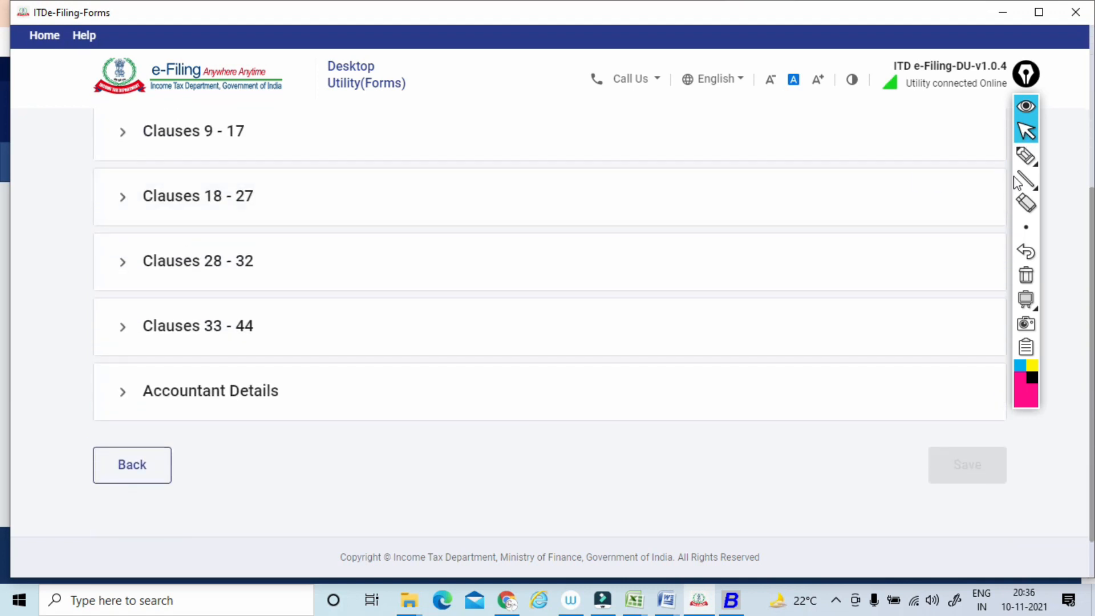
click(1026, 155)
mouse_move(301, 233)
mouse_down()
mouse_move(306, 249)
mouse_move(323, 228)
mouse_up()
drag(335, 220, 342, 216)
mouse_move(302, 270)
mouse_down()
mouse_move(347, 178)
mouse_move(328, 292)
mouse_up()
drag(334, 251, 390, 236)
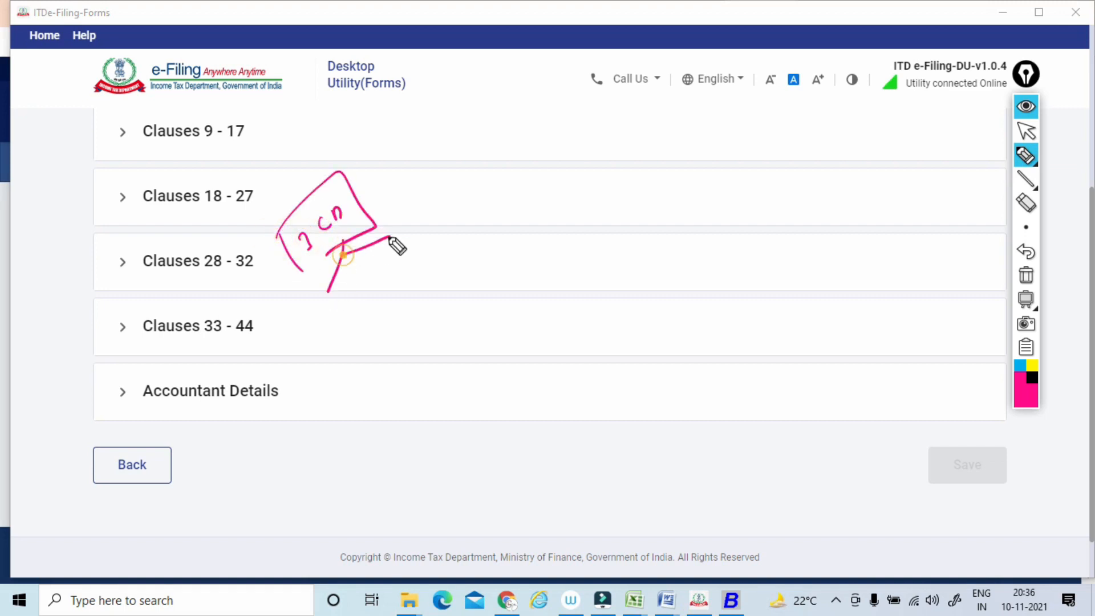
mouse_move(298, 326)
mouse_down()
mouse_move(311, 335)
mouse_move(342, 288)
mouse_move(324, 341)
mouse_up()
drag(335, 200, 338, 227)
mouse_move(358, 296)
mouse_down()
mouse_move(398, 247)
mouse_move(386, 257)
mouse_up()
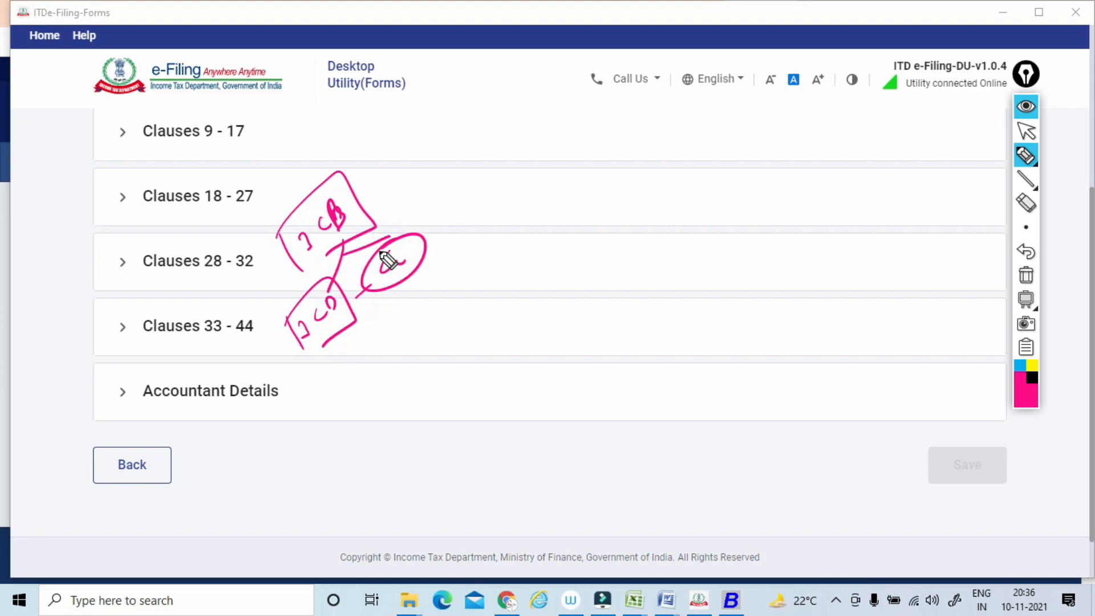
Extend the 3CB and 3CD sketch with two more boxed notes, a plus sign and a connecting curve, and clear it.
mouse_move(346, 333)
mouse_down()
mouse_move(372, 383)
mouse_move(467, 282)
mouse_up()
click(344, 380)
drag(458, 272, 470, 264)
drag(477, 259, 482, 270)
mouse_move(433, 278)
mouse_down()
mouse_move(453, 307)
mouse_move(466, 297)
mouse_move(518, 320)
mouse_move(397, 388)
mouse_up()
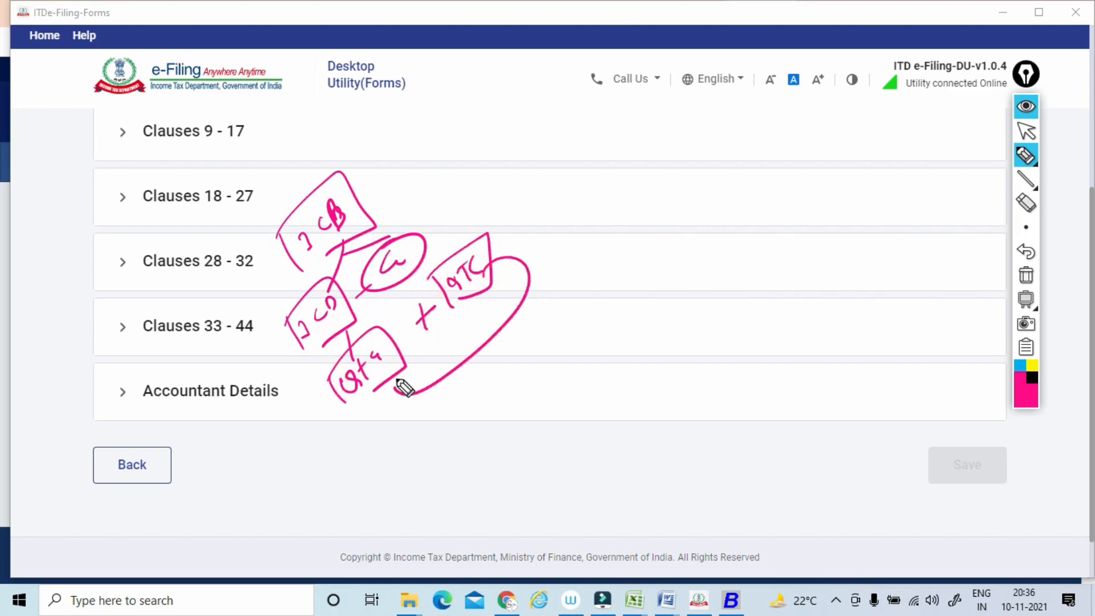
drag(343, 207, 374, 179)
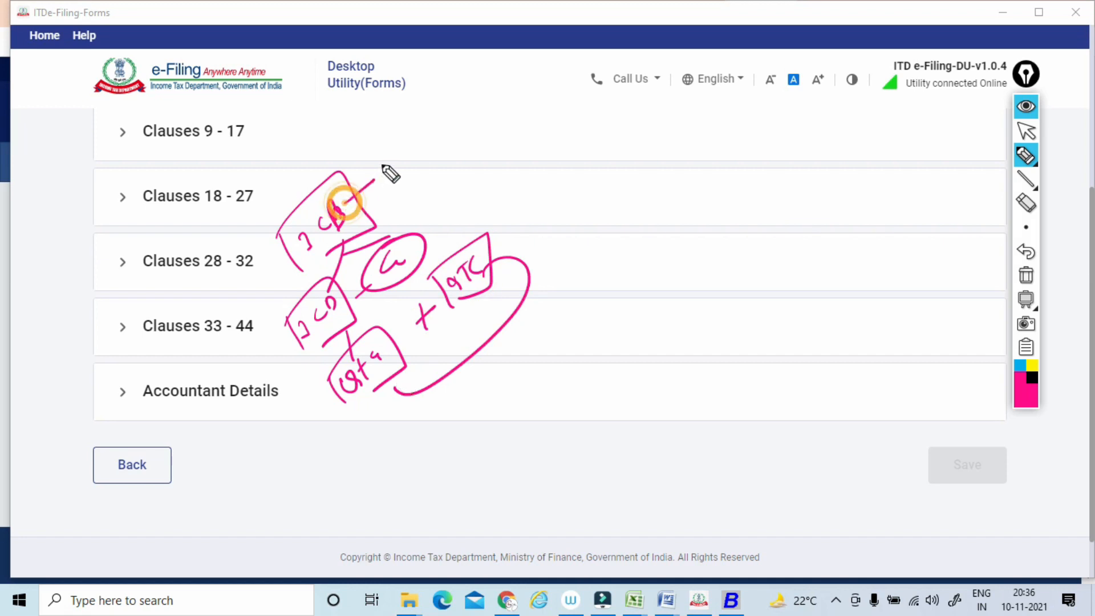
click(1025, 275)
click(1025, 130)
Open Clause 36 from the Clauses 33 - 44 group.
scroll(1026, 132, down, 1)
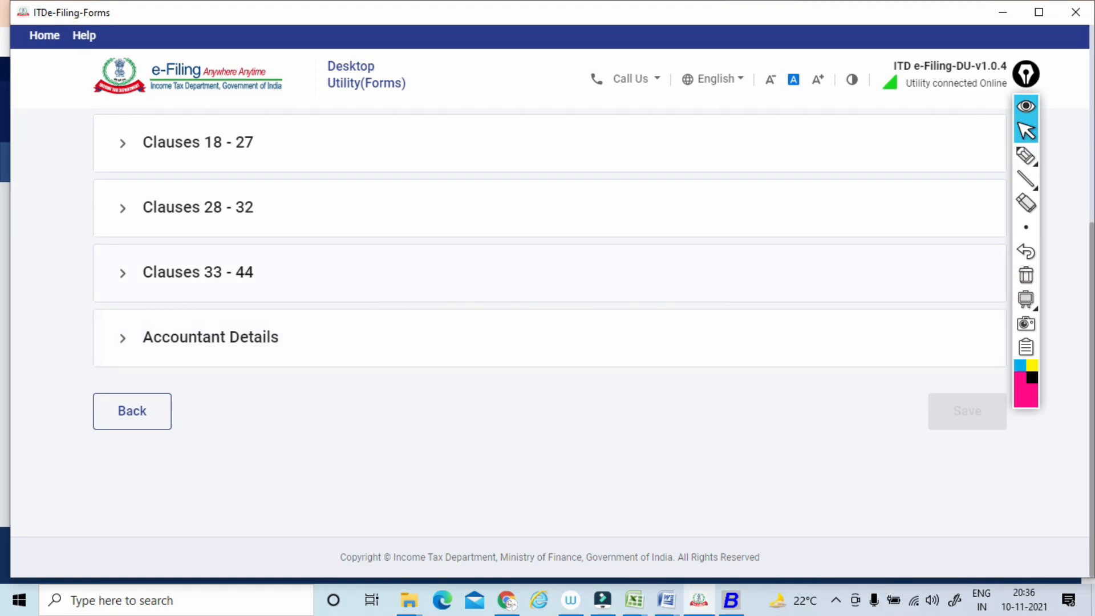
click(198, 272)
scroll(198, 273, down, 5)
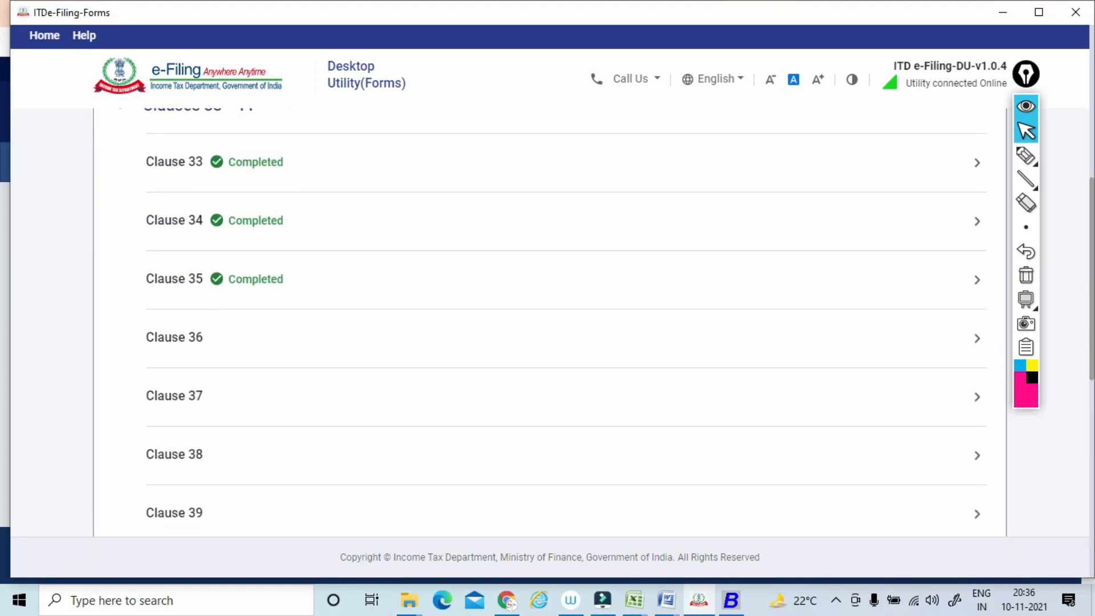
scroll(1024, 141, down, 1)
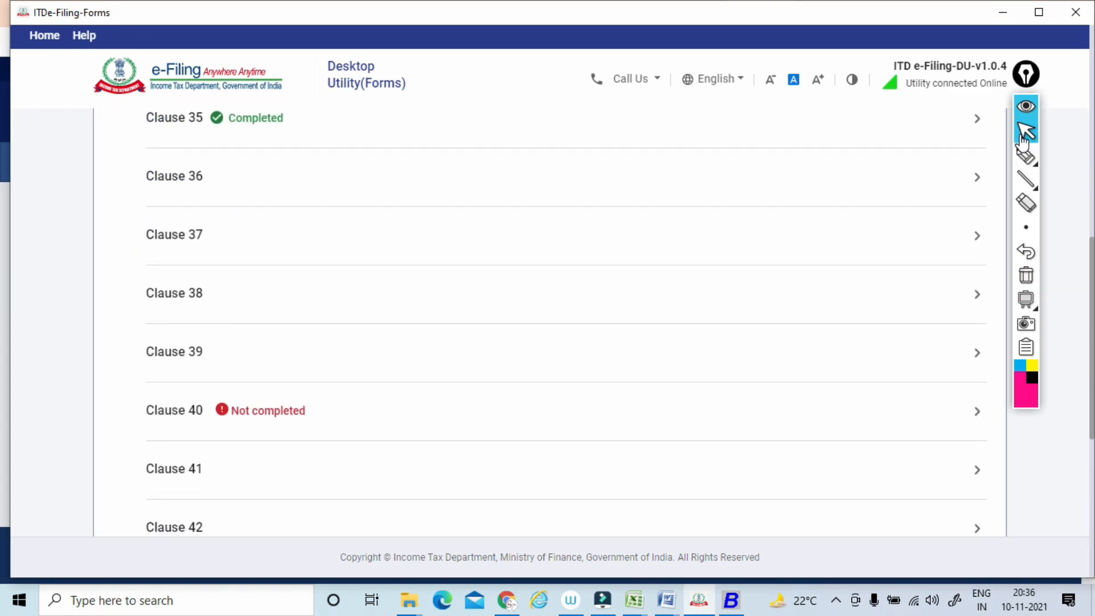
click(174, 177)
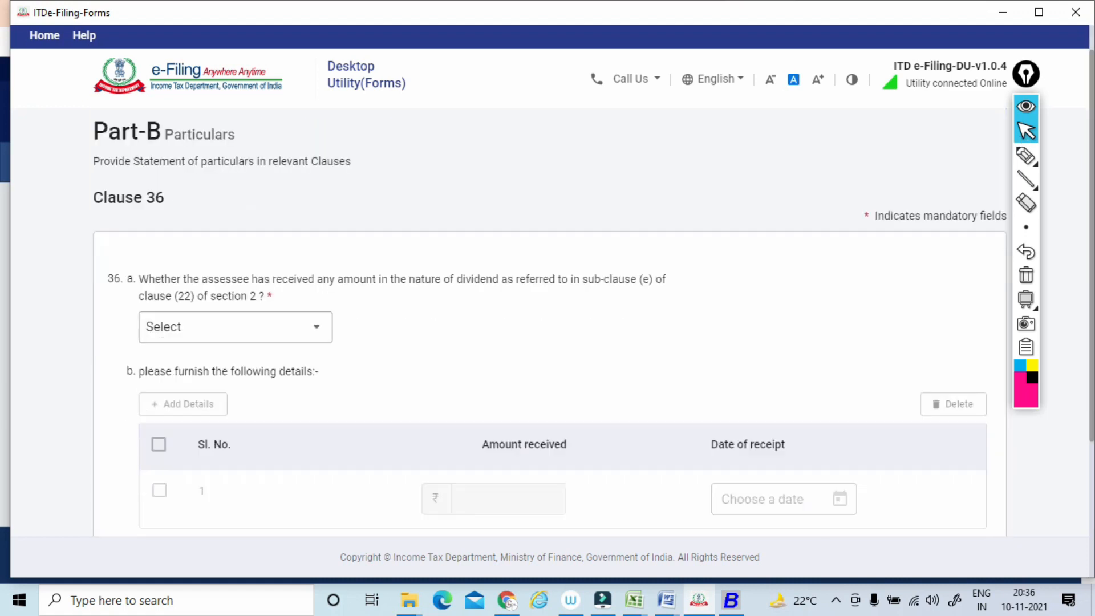
Underline the sub-clause (e) of clause (22) of section 2 dividend wording in Clause 36(a), and clear the marks.
scroll(1024, 141, down, 1)
click(1024, 156)
drag(300, 280, 695, 278)
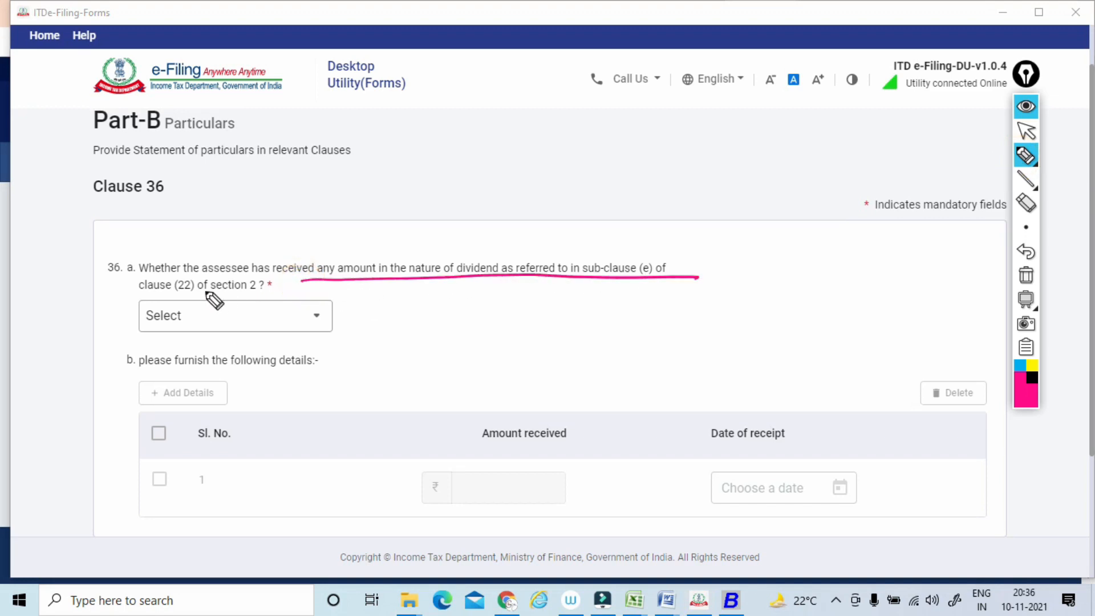
drag(347, 280, 650, 272)
drag(166, 297, 510, 278)
drag(586, 277, 648, 278)
drag(139, 297, 260, 294)
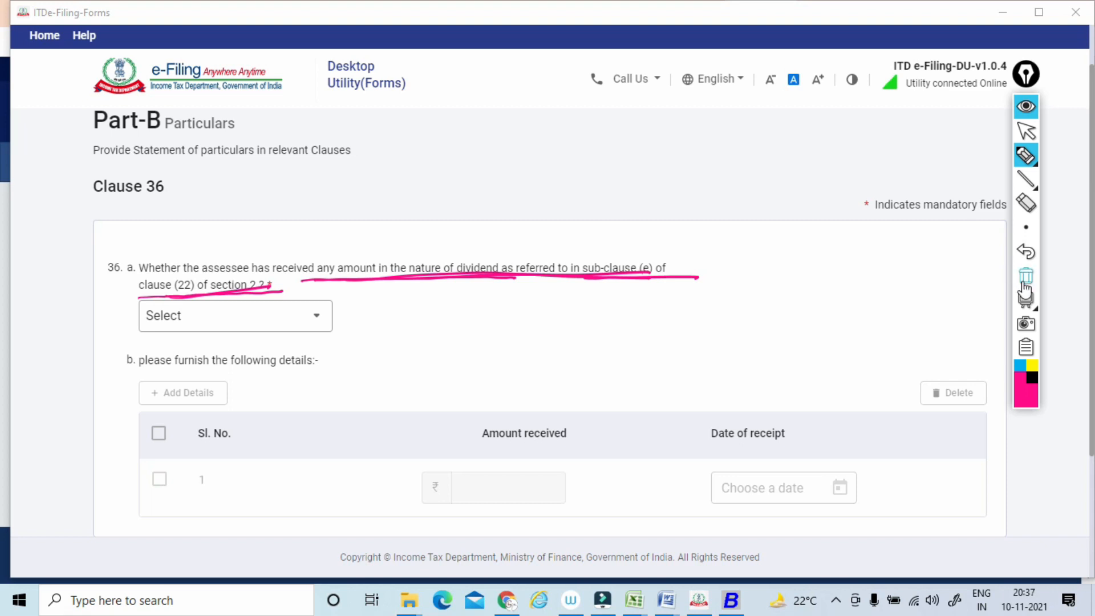
click(1025, 275)
click(1025, 134)
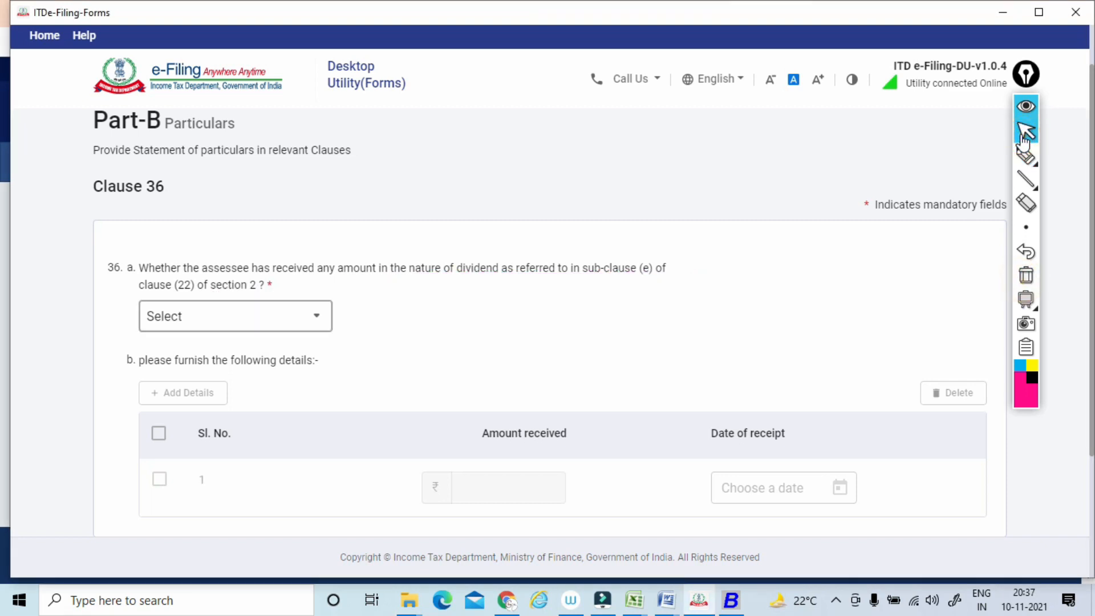
Answer No to receiving any amount in the nature of dividend in Clause 36(a), and save the clause.
click(234, 316)
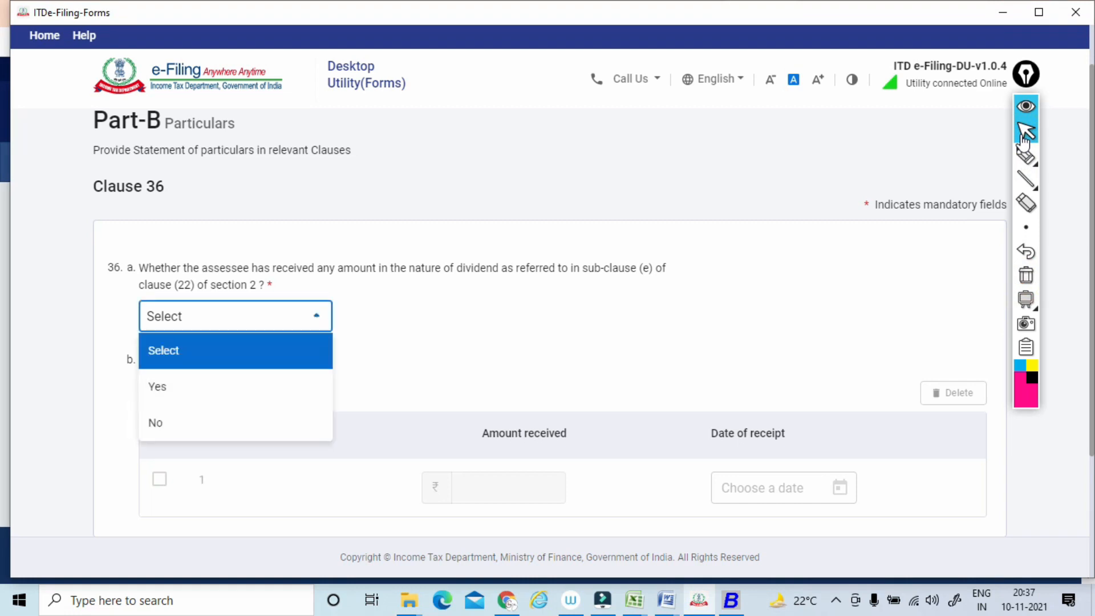
click(171, 420)
scroll(171, 420, down, 2)
scroll(549, 319, down, 1)
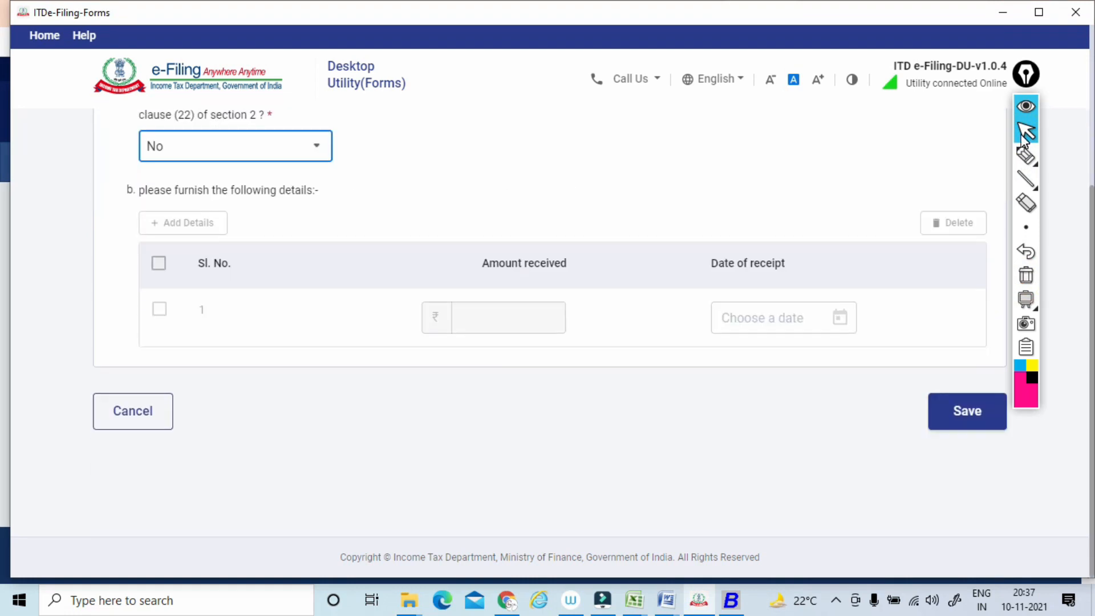
click(967, 410)
Open Clause 37, answer No to whether any cost audit was carried out, and save it.
scroll(967, 411, down, 4)
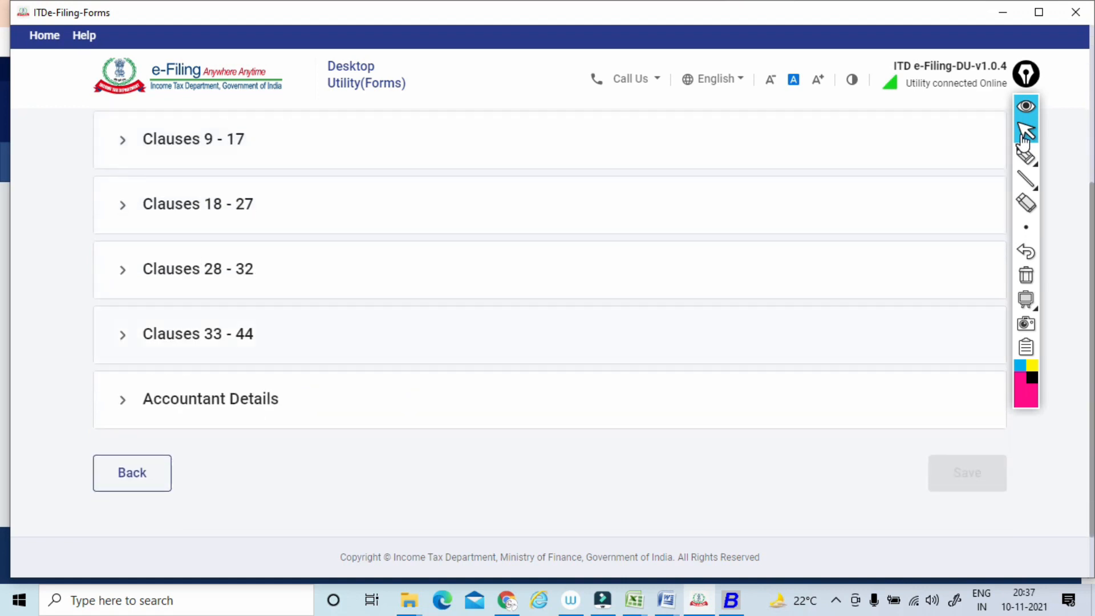
click(198, 334)
scroll(197, 334, down, 5)
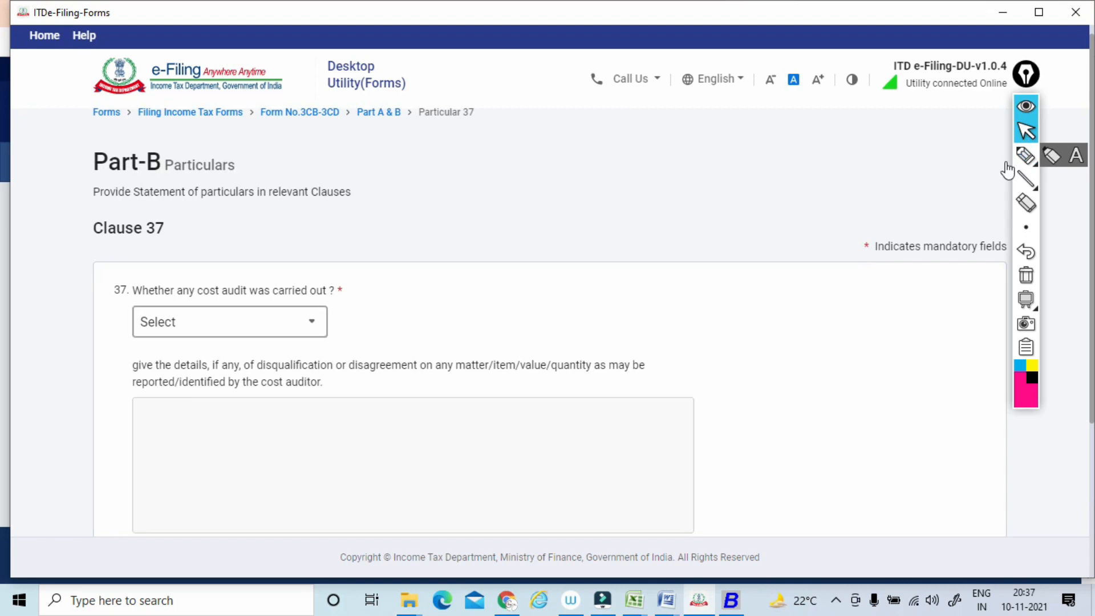
click(230, 322)
click(230, 427)
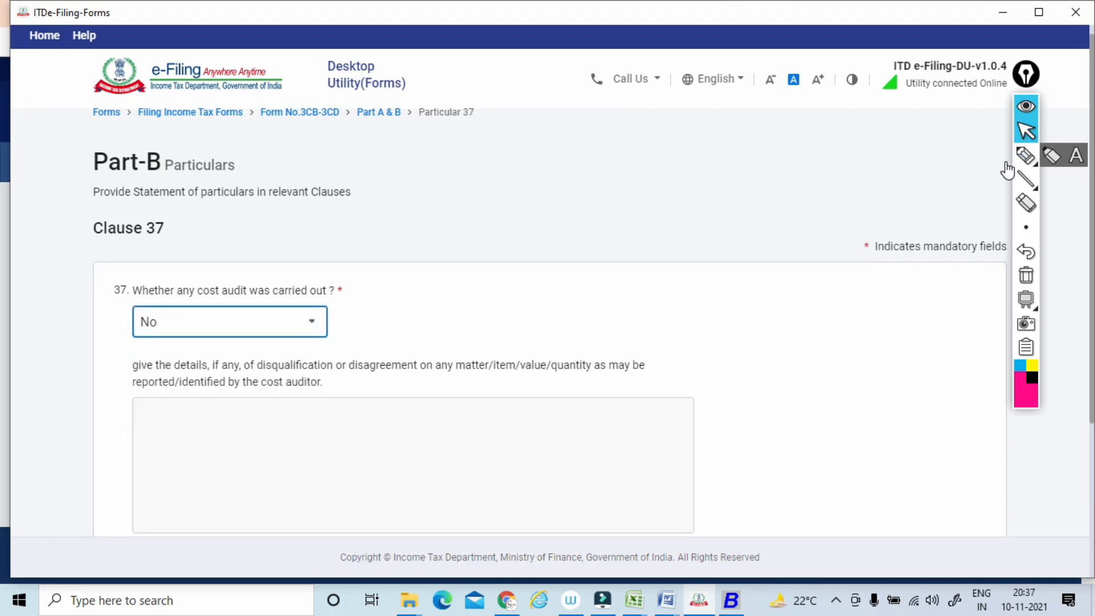
scroll(550, 321, down, 2)
click(967, 510)
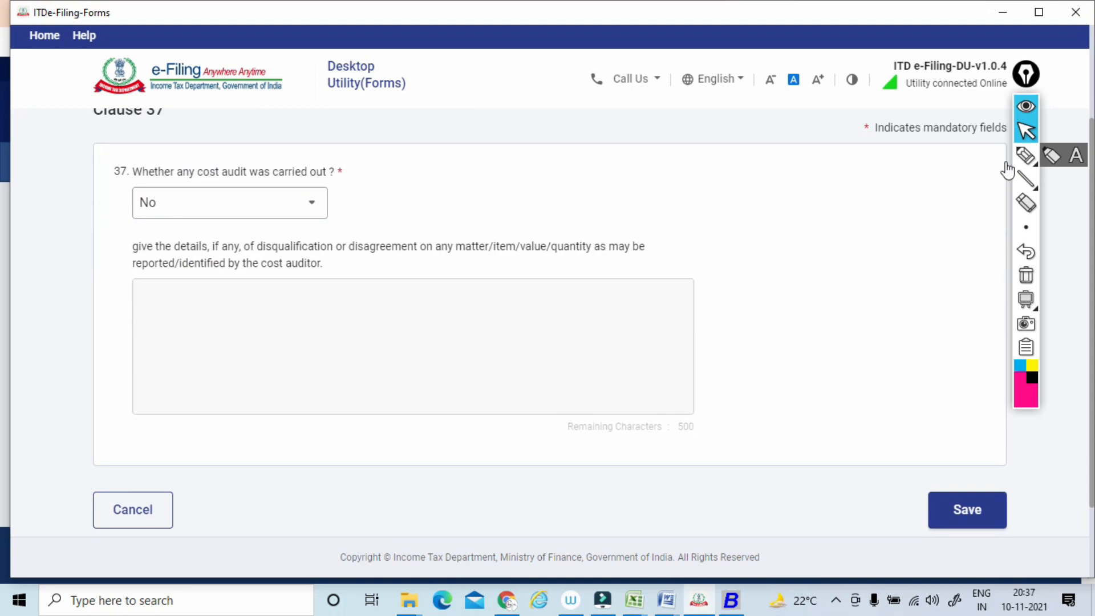
Open Clause 38, answer No to an audit under the Central Excise Act, 1944, and save it.
scroll(549, 321, down, 4)
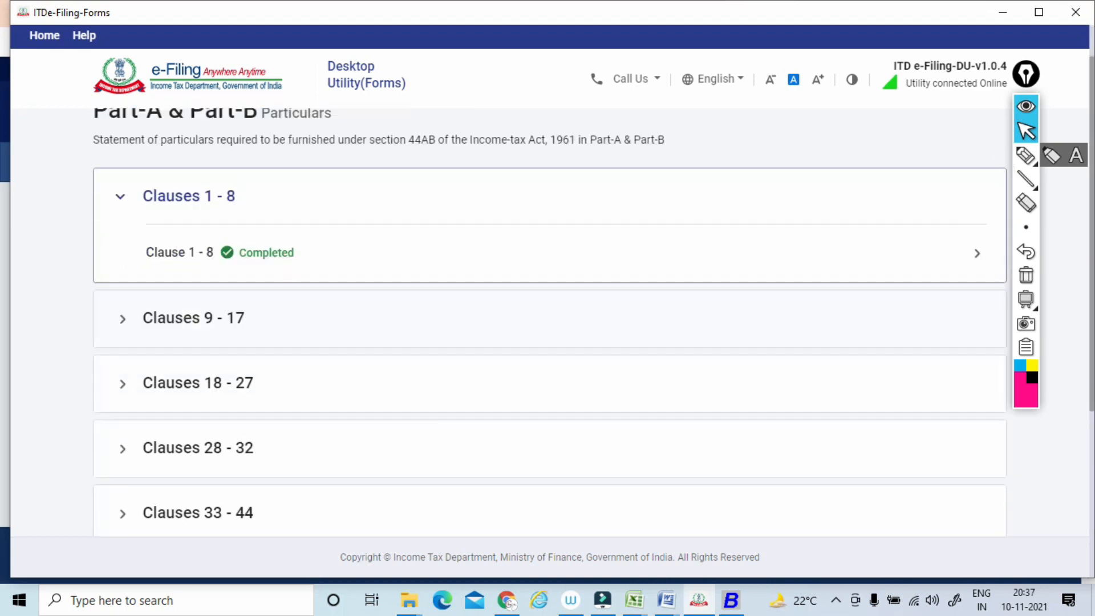
click(198, 347)
scroll(550, 321, down, 6)
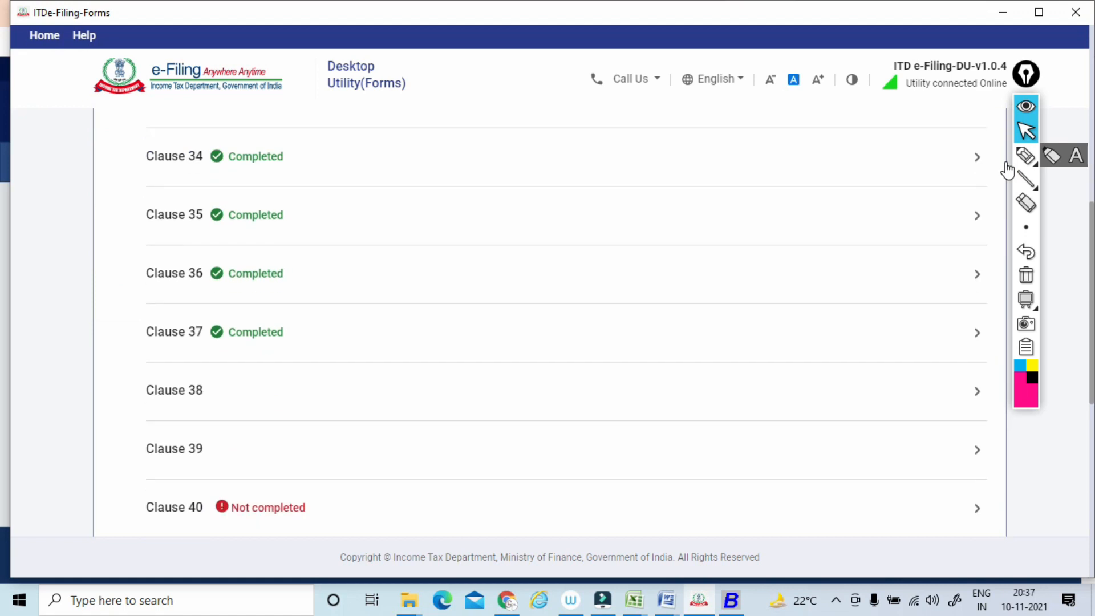
click(174, 390)
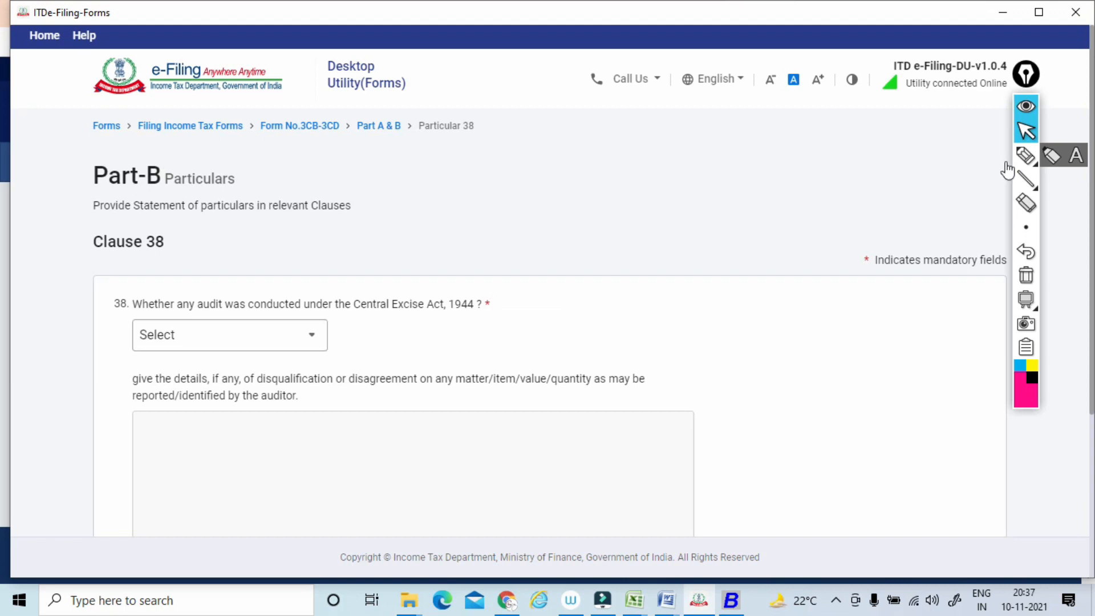
click(230, 335)
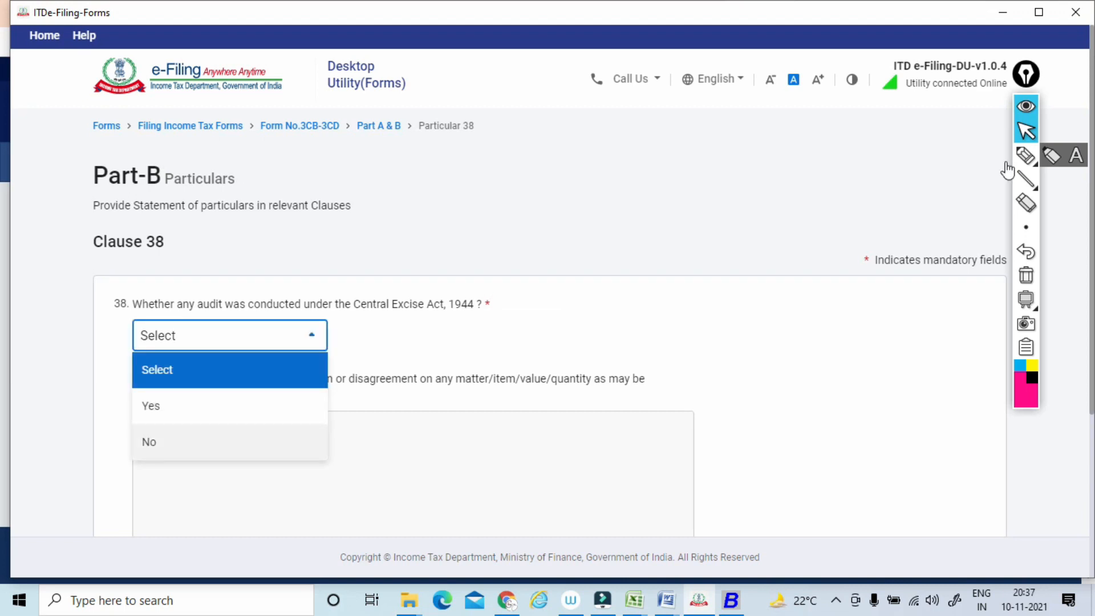
click(230, 443)
scroll(1004, 161, down, 1)
scroll(1004, 162, down, 3)
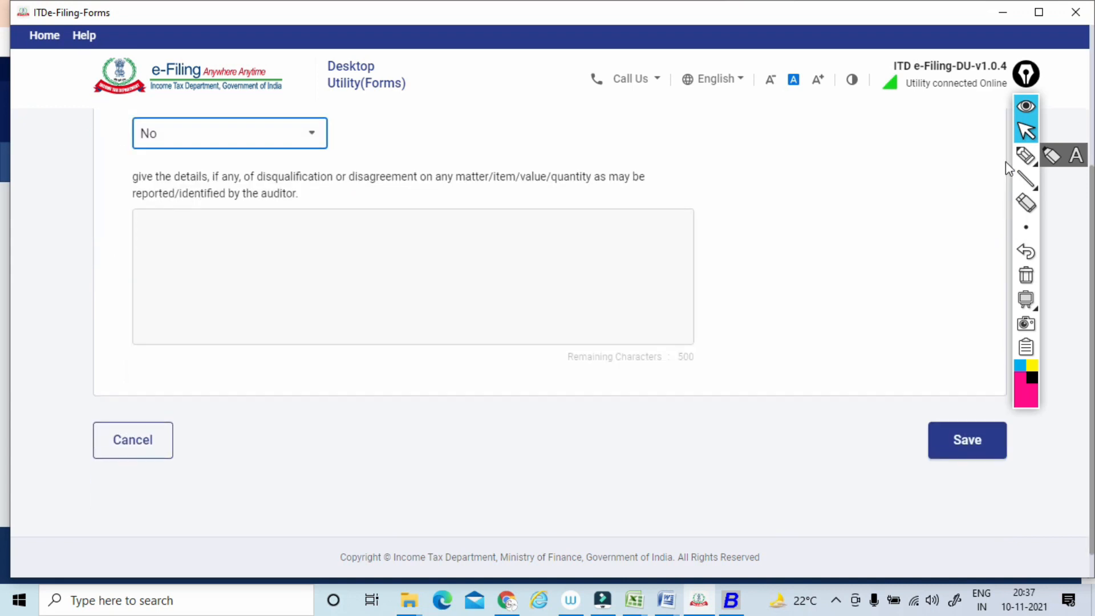
click(967, 430)
Open Clause 39, answer No to an audit under section 72A of the Finance Act, 1994, and save it.
scroll(1005, 163, down, 4)
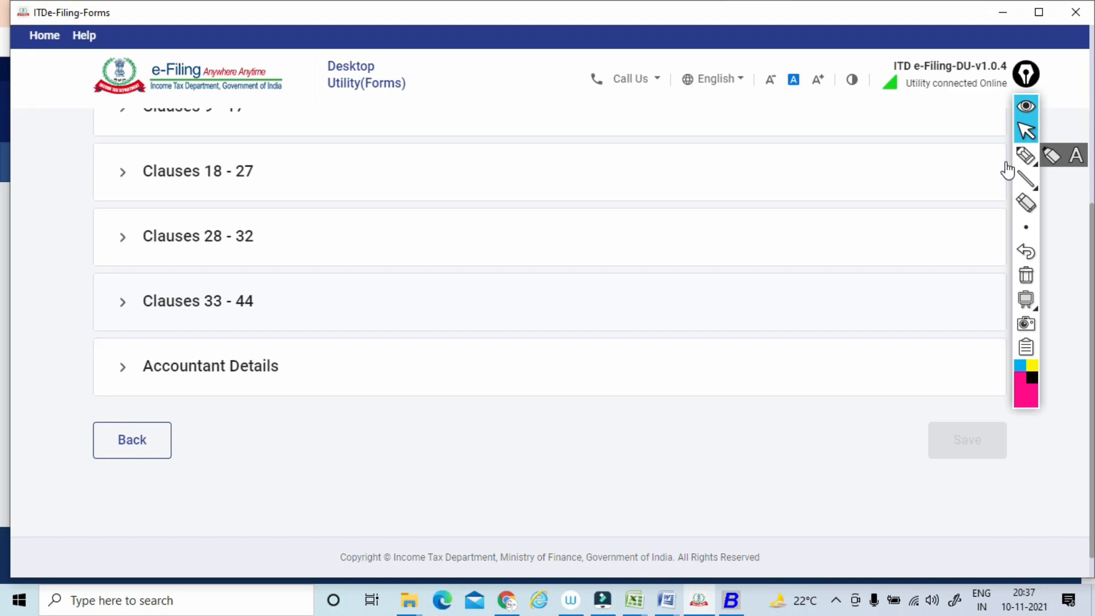
scroll(1006, 169, down, 7)
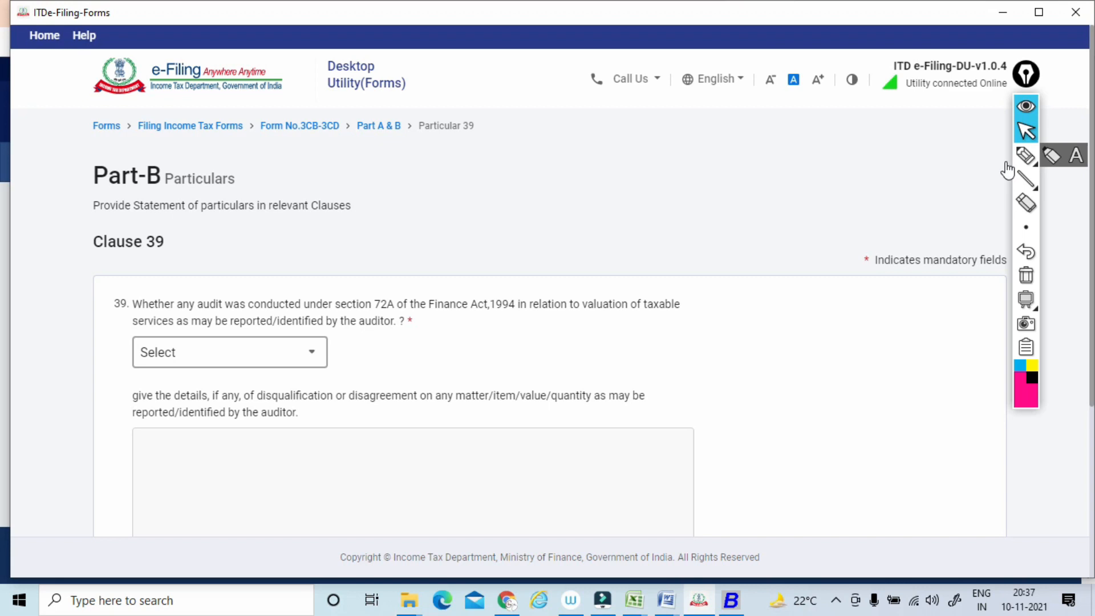
click(229, 351)
click(230, 458)
scroll(230, 458, down, 1)
scroll(1004, 162, down, 3)
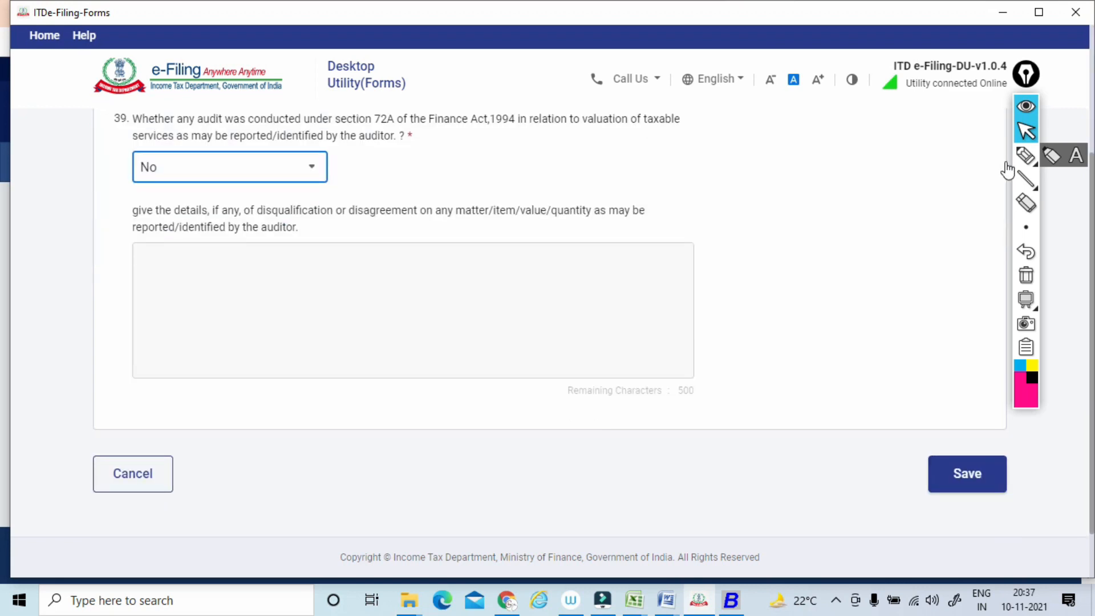
click(966, 474)
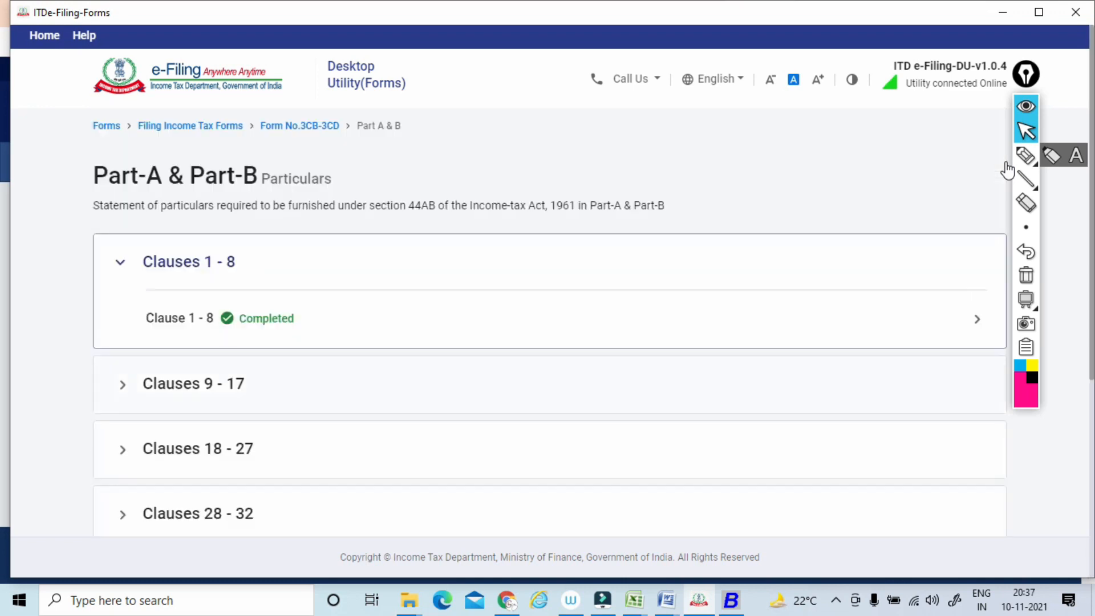
Open Clause 40 on turnover and gross profit details from the Clauses 33 - 44 group.
scroll(1007, 168, down, 5)
click(198, 322)
scroll(1007, 170, down, 8)
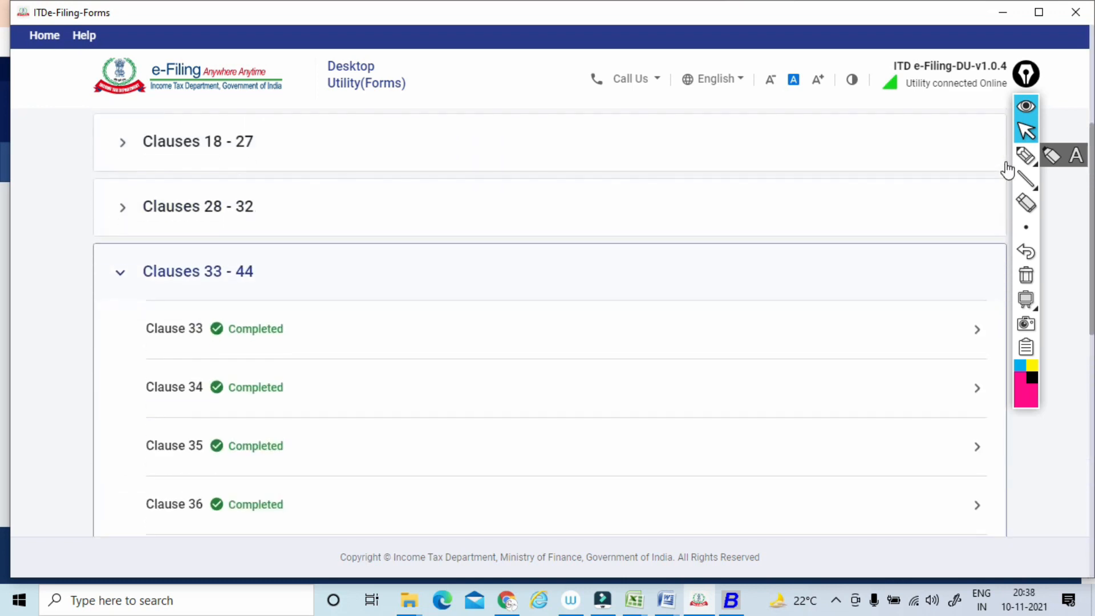
scroll(1006, 170, down, 1)
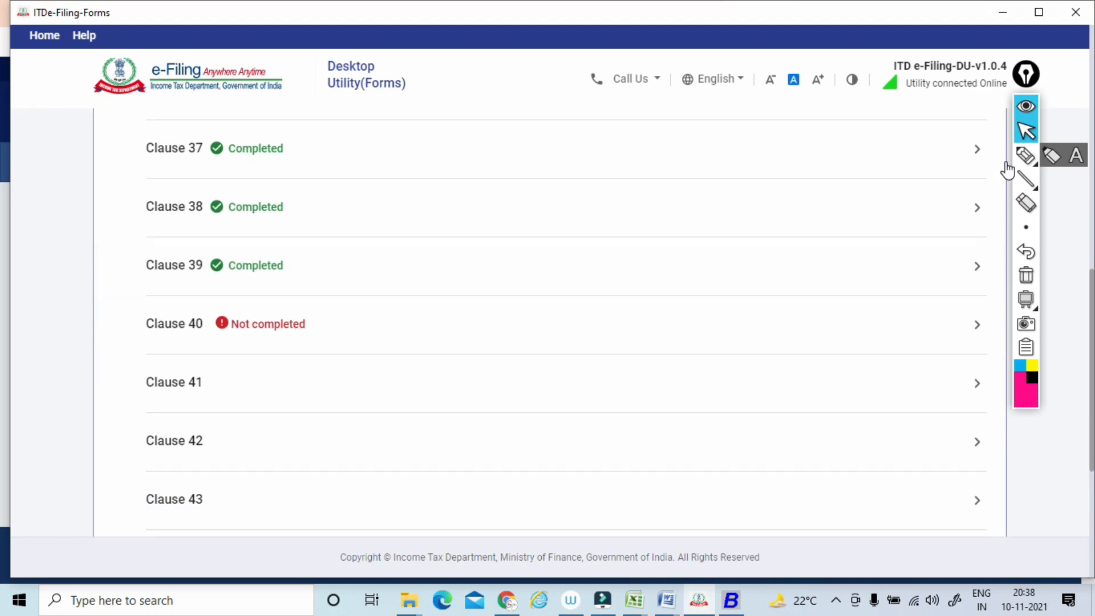
click(174, 323)
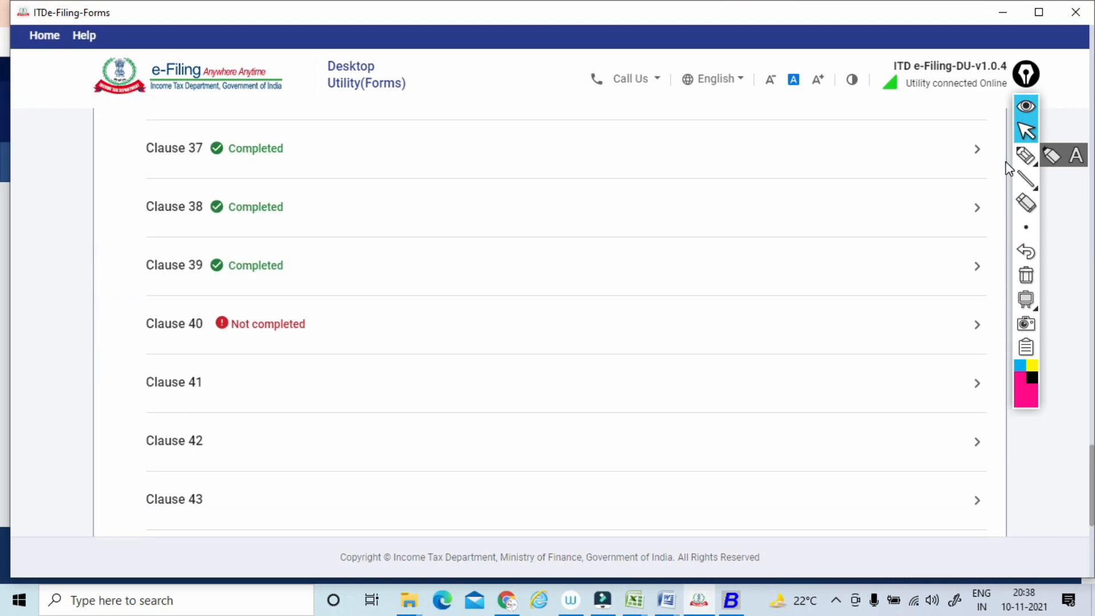
scroll(1005, 162, down, 3)
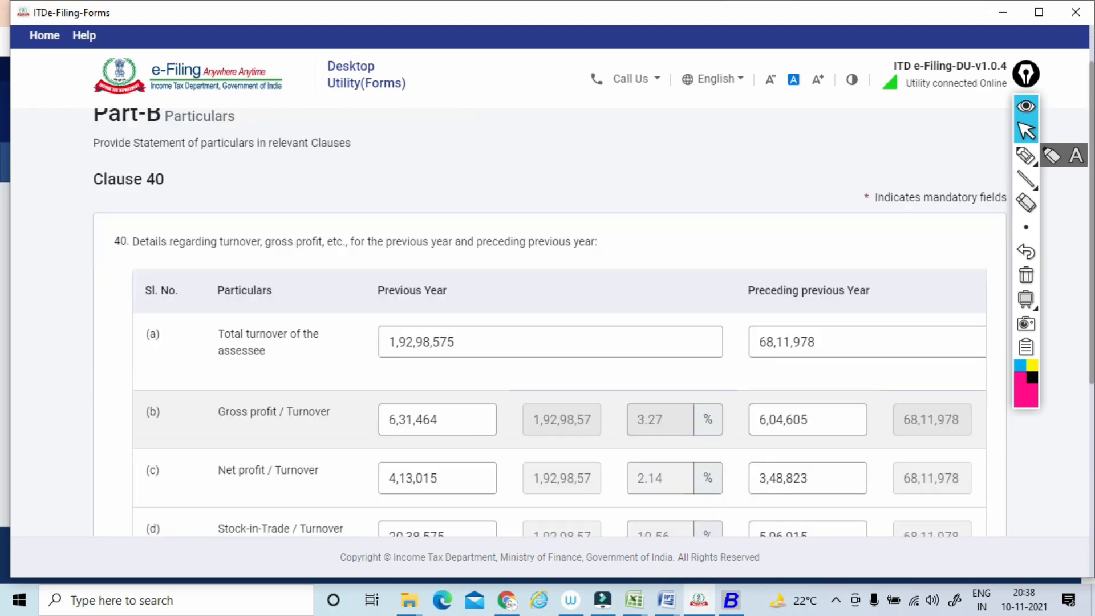
Circle the two year headings and the gross profit, net profit and stock-in-trade amounts in Clause 40, and clear the marks.
click(1020, 160)
mouse_move(451, 268)
mouse_down()
mouse_move(420, 289)
mouse_move(456, 242)
mouse_up()
mouse_move(844, 221)
mouse_down()
mouse_move(741, 280)
mouse_move(832, 228)
mouse_up()
drag(472, 372, 466, 357)
drag(866, 358, 798, 365)
drag(436, 274, 513, 246)
drag(846, 272, 924, 247)
mouse_move(513, 436)
mouse_down()
mouse_move(391, 493)
mouse_move(475, 427)
mouse_up()
drag(838, 425, 853, 438)
drag(510, 482, 516, 484)
drag(858, 488, 847, 492)
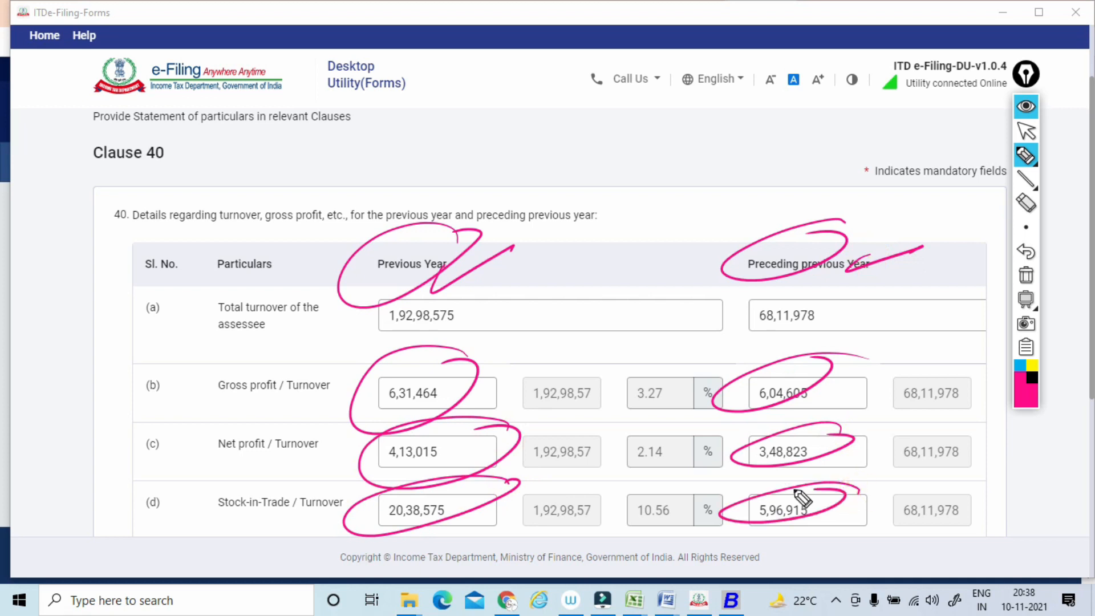
drag(464, 276, 508, 257)
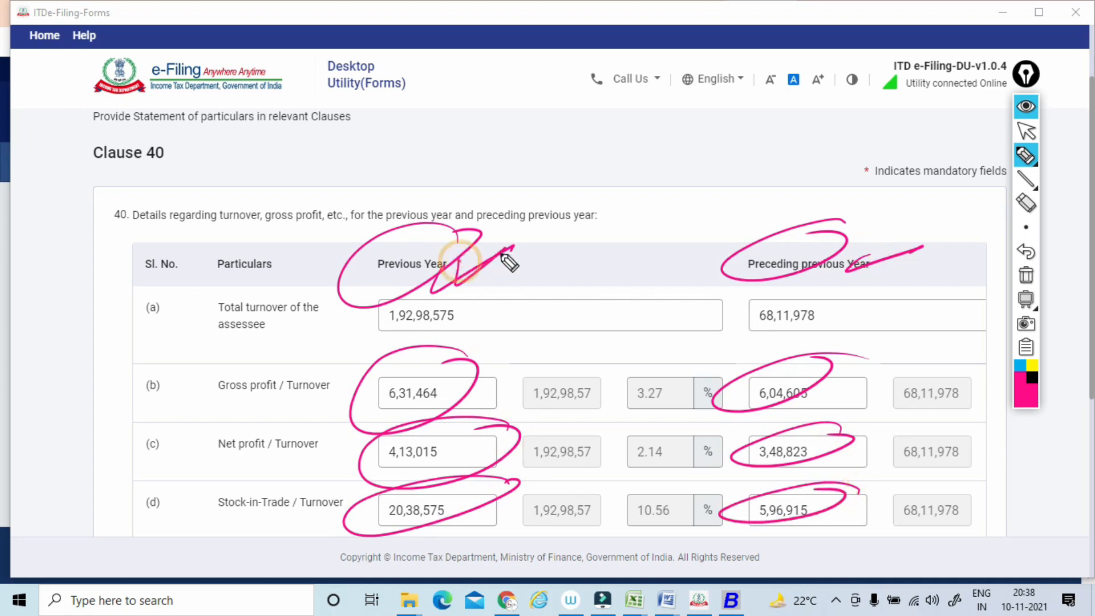
drag(853, 244, 904, 243)
click(1026, 276)
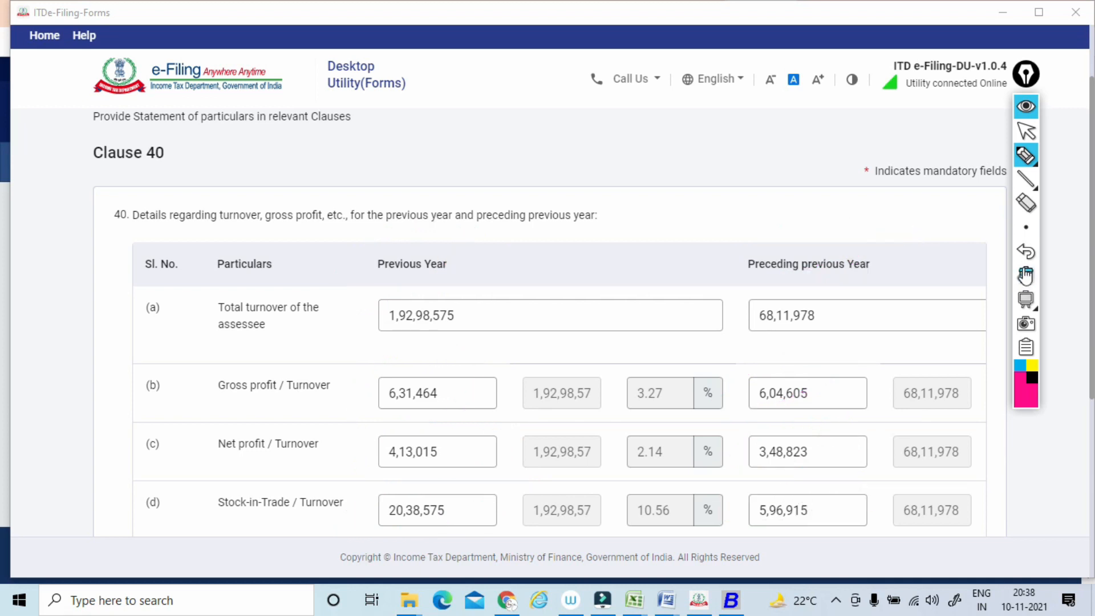
click(1022, 134)
Tick the previous-year ratio percentages and the preceding-year turnover fields in rows (b) to (d) of Clause 40, and clear the ticks.
scroll(1014, 140, down, 5)
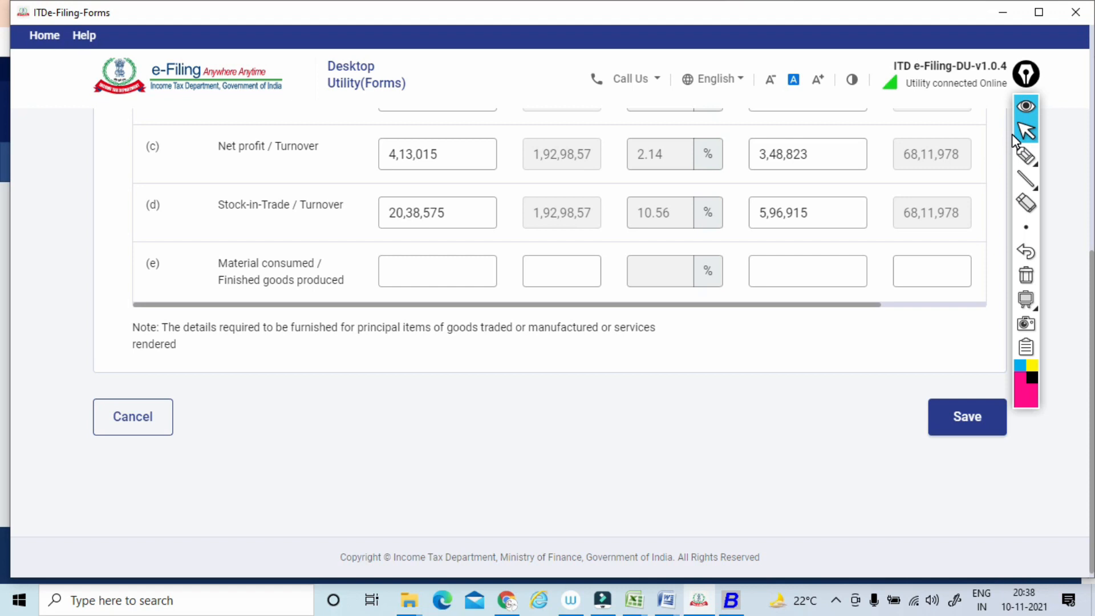
scroll(1012, 134, up, 4)
scroll(1011, 134, down, 2)
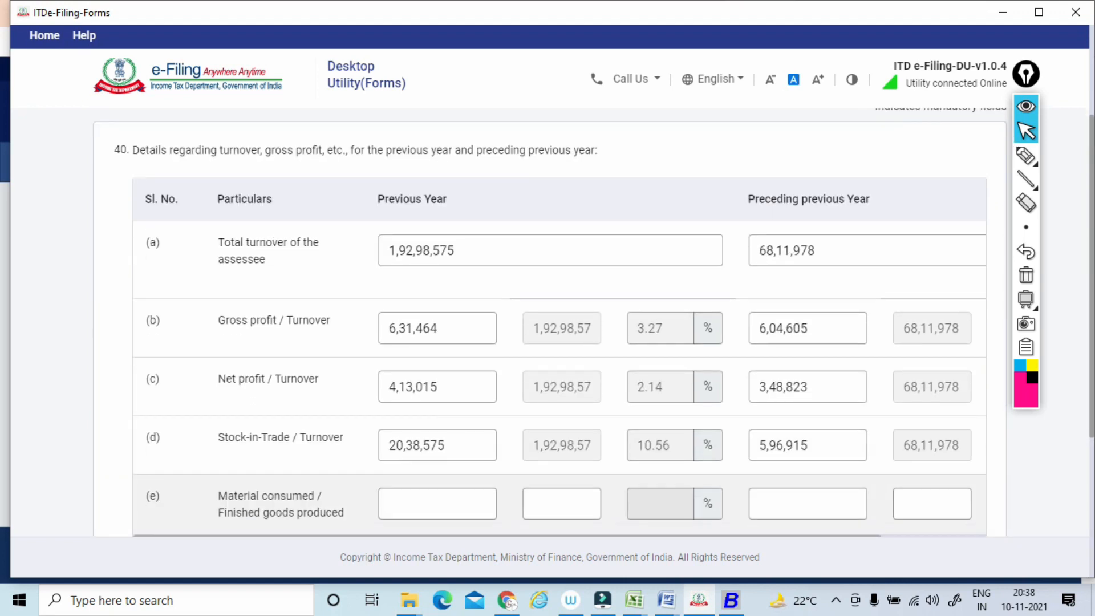
click(1025, 154)
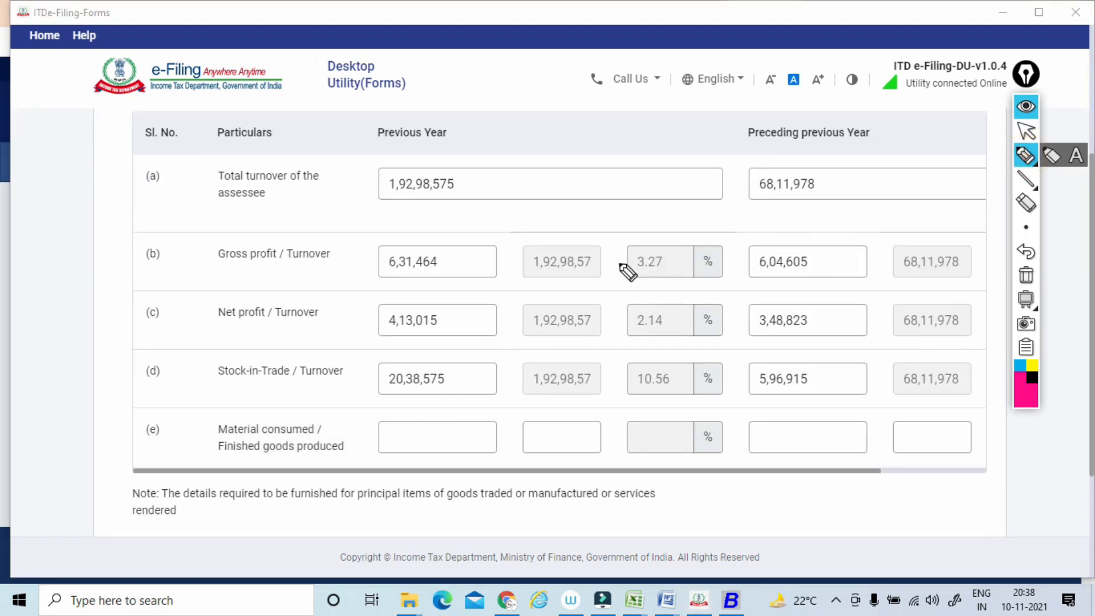
drag(600, 266, 643, 239)
drag(605, 335, 653, 296)
drag(613, 399, 637, 373)
drag(891, 274, 930, 256)
drag(856, 336, 910, 306)
drag(861, 367, 901, 343)
drag(885, 373, 909, 350)
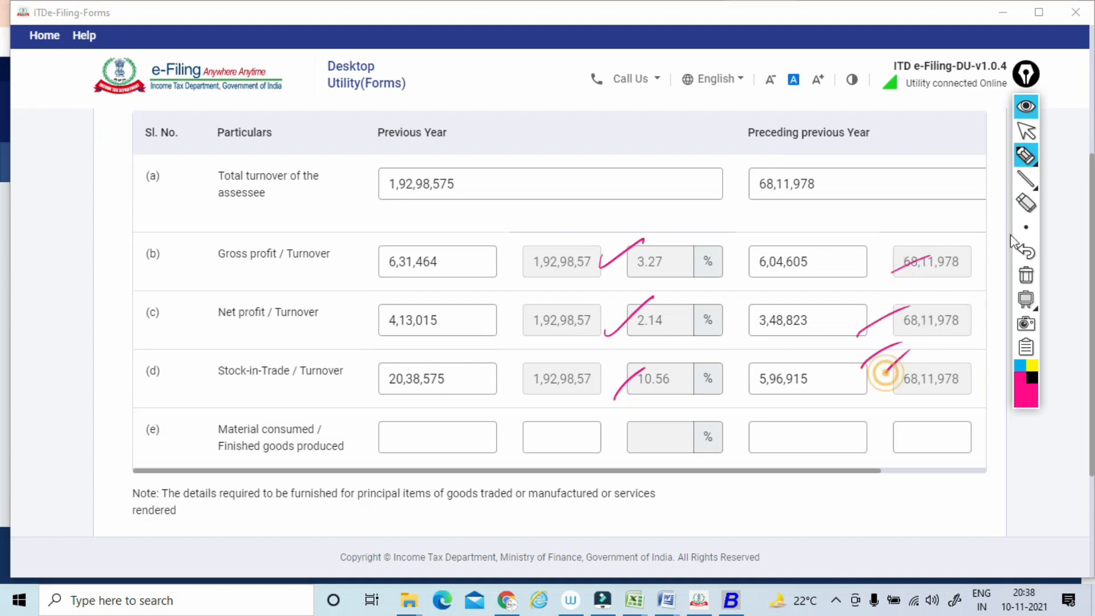
click(1026, 275)
click(1026, 131)
Save Clause 40 with the material consumed / finished goods produced row blank.
scroll(1031, 147, down, 3)
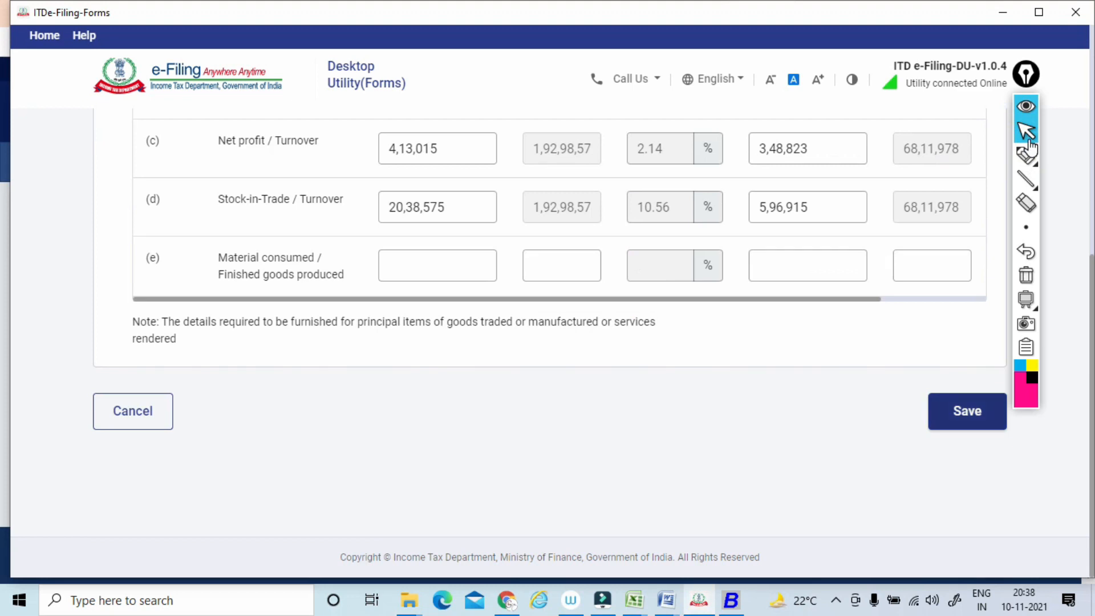
click(967, 412)
scroll(912, 365, down, 4)
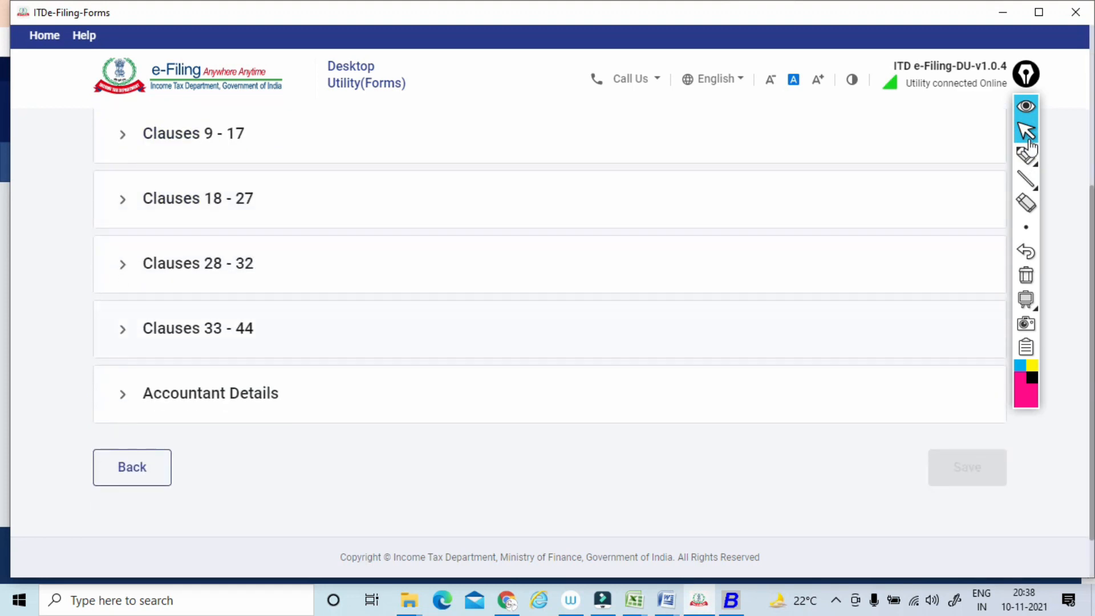
Open Clause 41 on demands raised or refunds issued under other tax laws from the Clauses 33 - 44 group.
click(550, 329)
scroll(550, 329, down, 9)
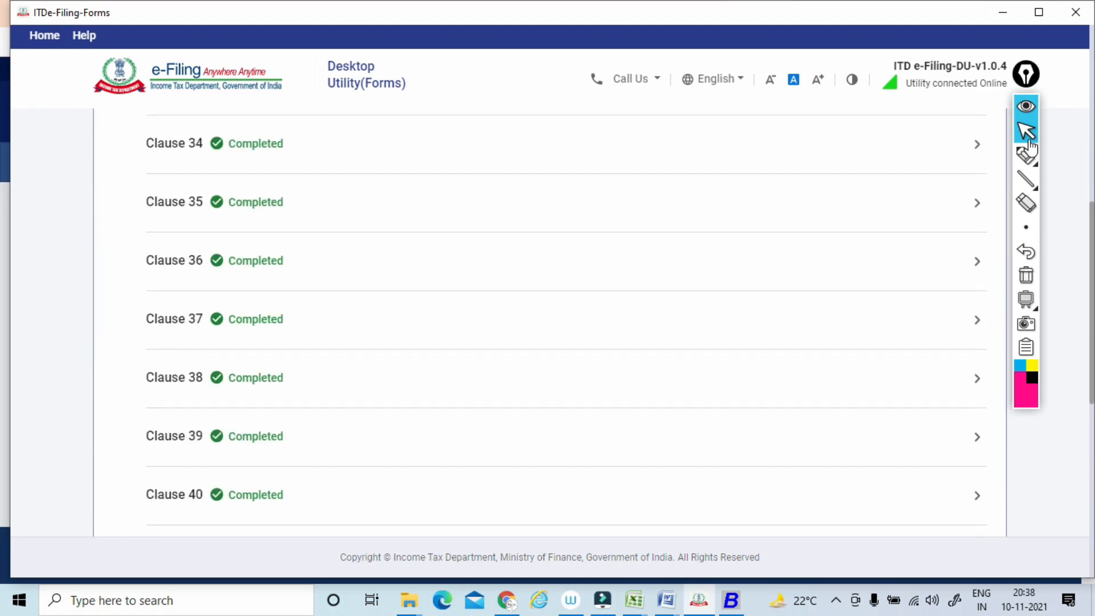
scroll(550, 329, down, 1)
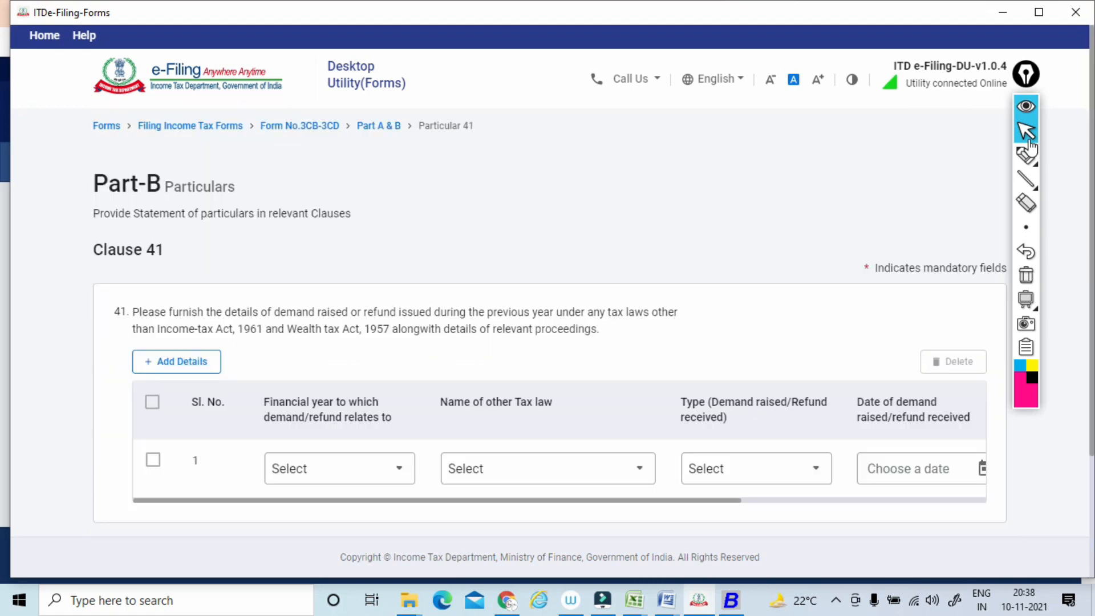
scroll(1032, 147, down, 1)
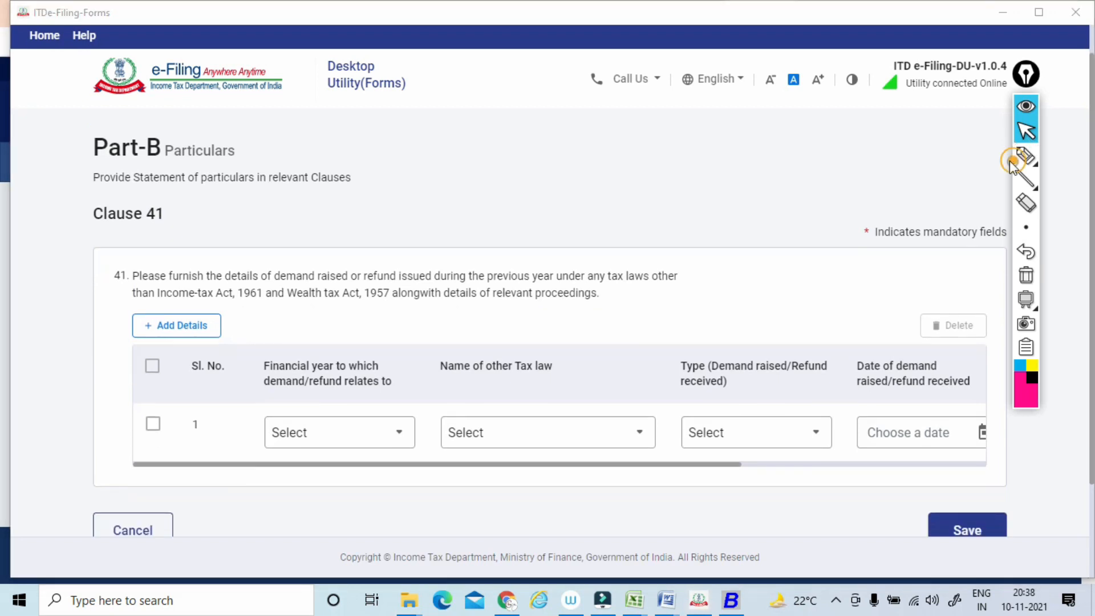
Mark the Clause 41 number, underline its demand and previous-year wording, and link a circled GST note to demand raised and refund issued.
click(1018, 162)
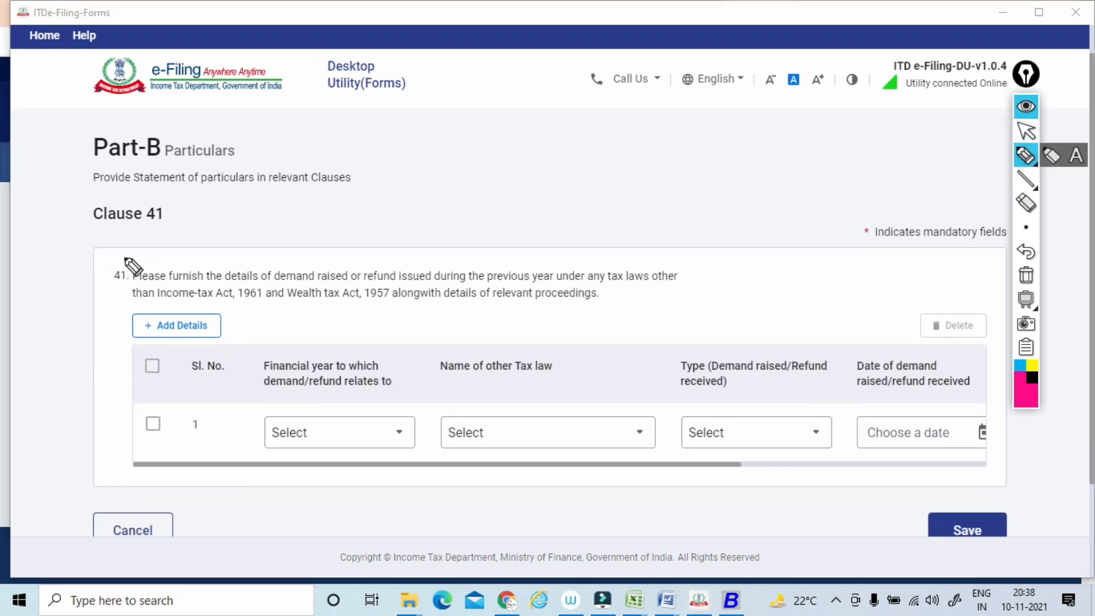
drag(121, 249, 106, 248)
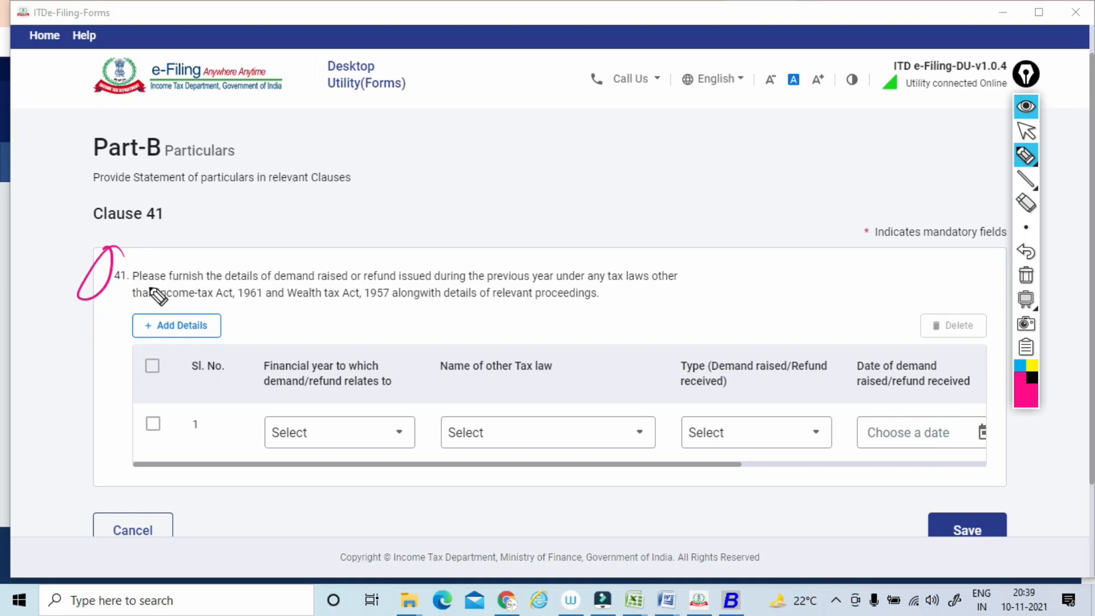
mouse_move(125, 292)
mouse_down()
mouse_move(338, 287)
mouse_move(345, 232)
mouse_move(440, 228)
mouse_up()
drag(454, 293, 645, 285)
mouse_move(561, 188)
mouse_down()
mouse_move(565, 206)
mouse_move(582, 189)
mouse_move(568, 176)
mouse_move(321, 270)
mouse_up()
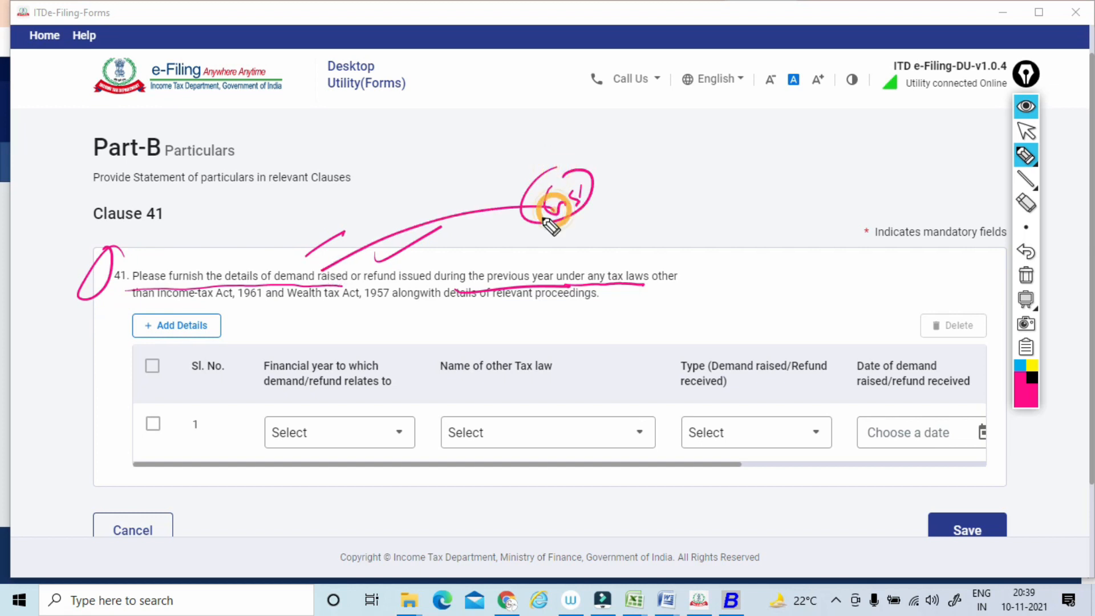
drag(561, 220, 399, 284)
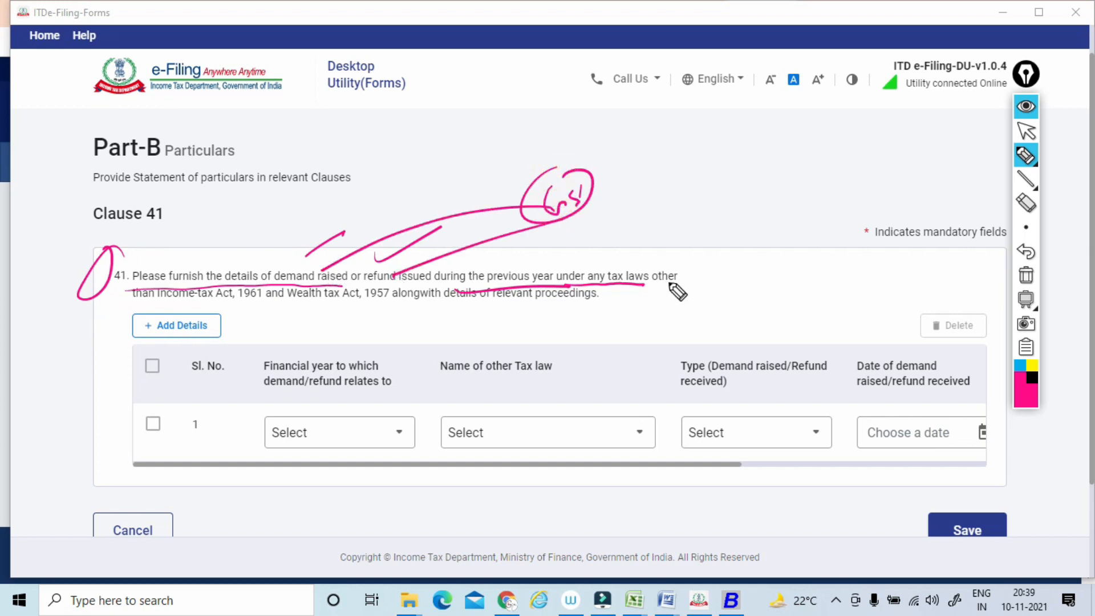
Underline the Income-tax Act, 1961 and Wealth tax Act, 1957 exclusions, re-tick demand and refund in Clause 41, and clear all marks.
drag(157, 306, 248, 301)
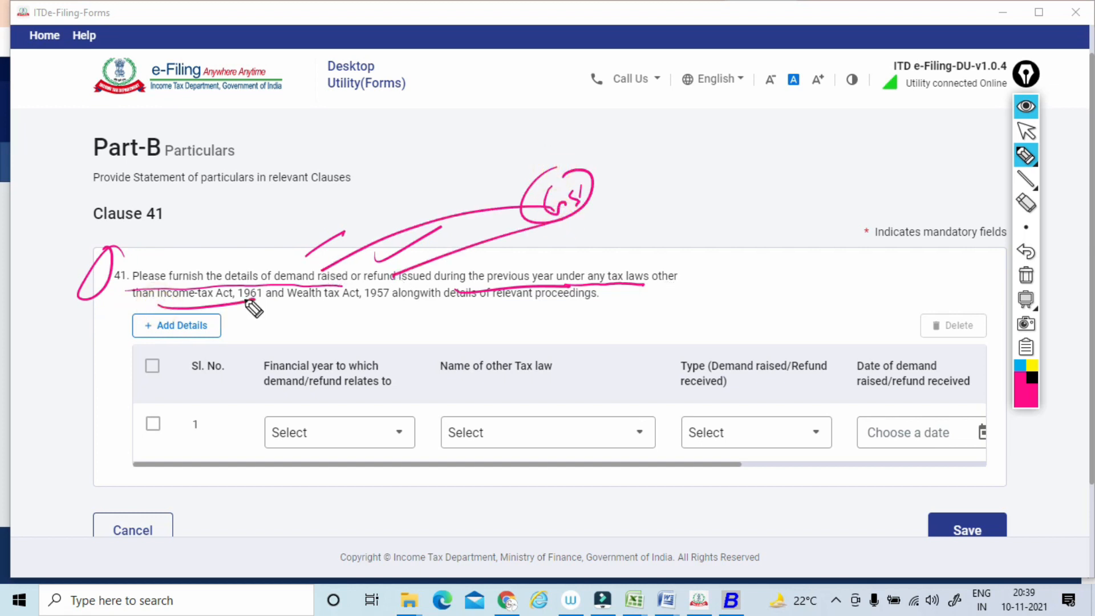
drag(280, 300, 383, 292)
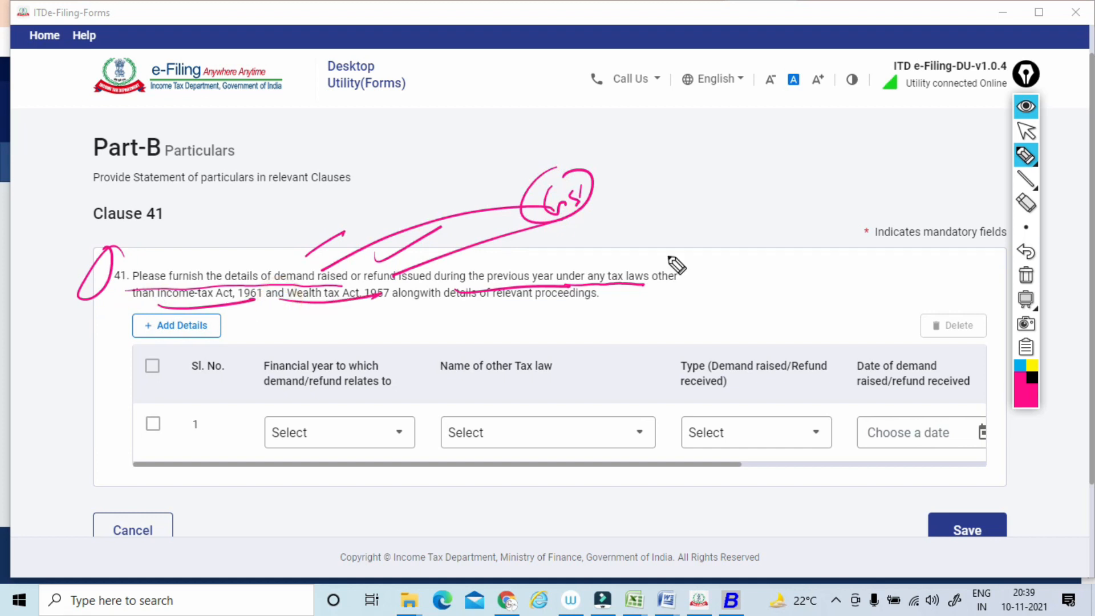
drag(588, 285, 638, 284)
mouse_move(308, 267)
mouse_down()
mouse_move(354, 234)
mouse_move(440, 223)
mouse_up()
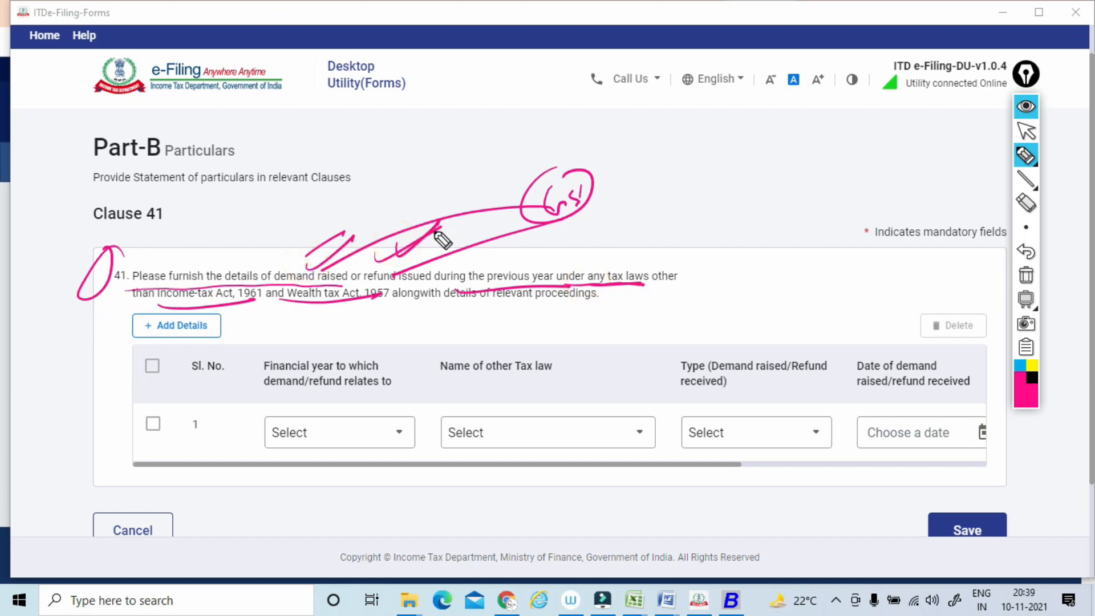
click(1026, 275)
click(1026, 131)
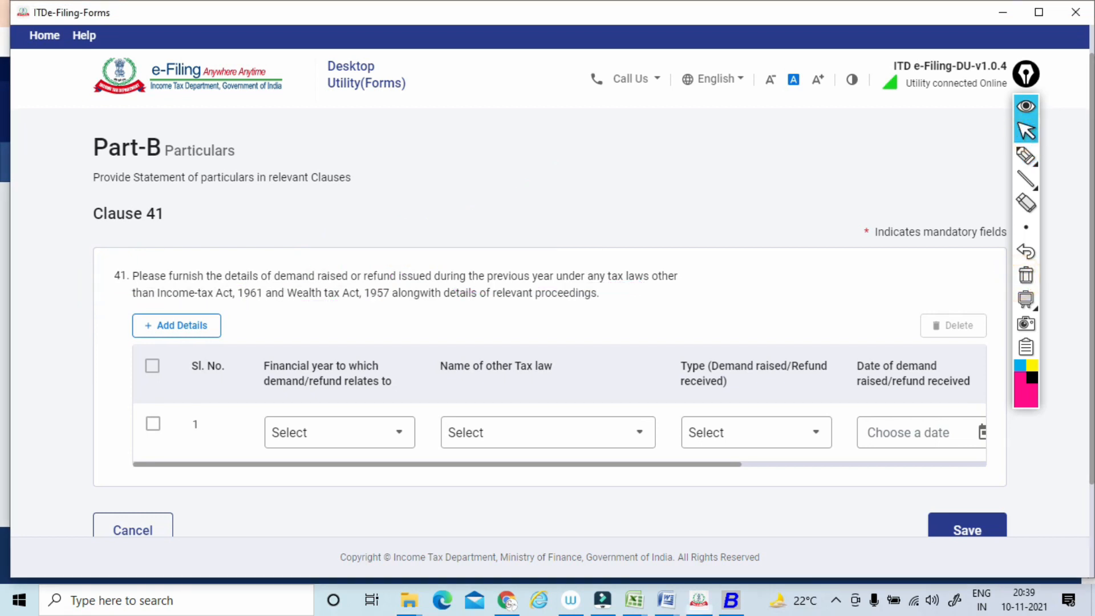
Save Clause 41 with its demand/refund details row blank, and open Clause 42 from the Clauses 33 - 44 group.
scroll(1026, 135, down, 2)
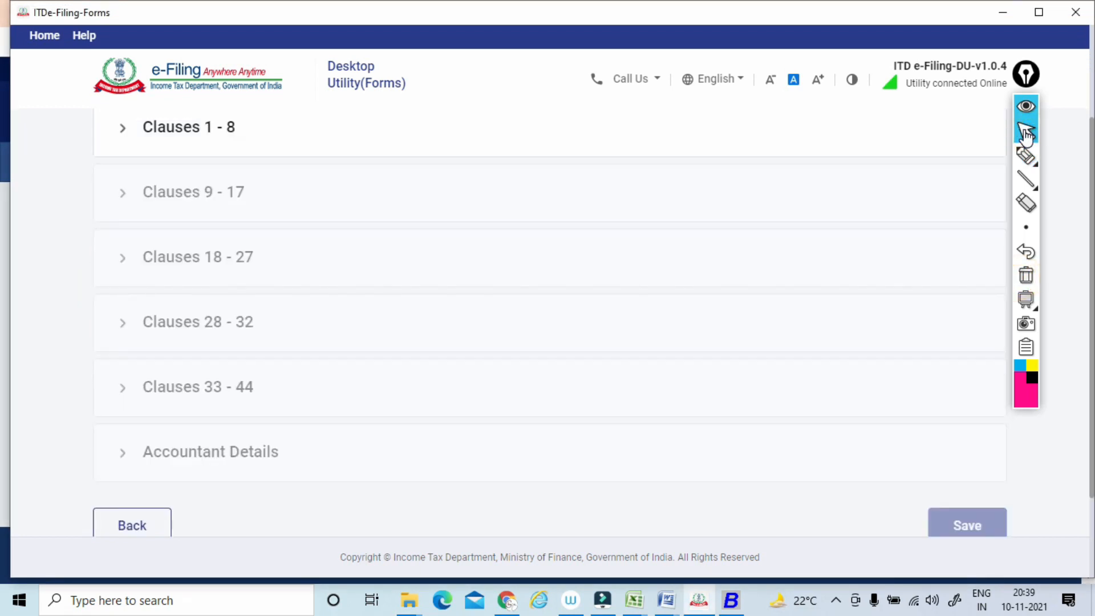
scroll(1026, 135, down, 5)
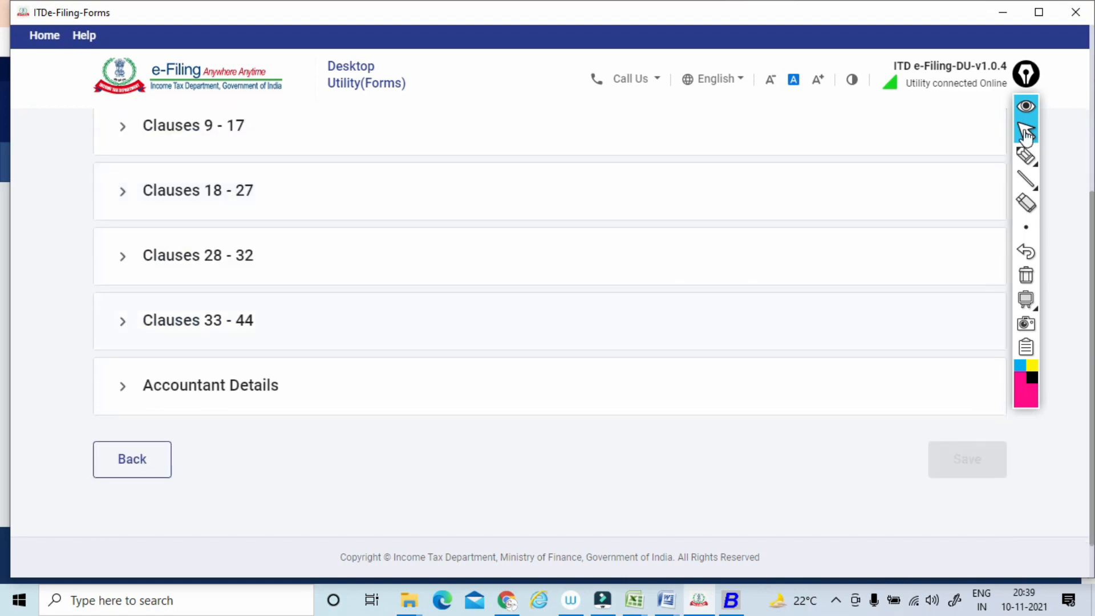
click(198, 320)
scroll(198, 321, down, 1)
scroll(1026, 135, down, 10)
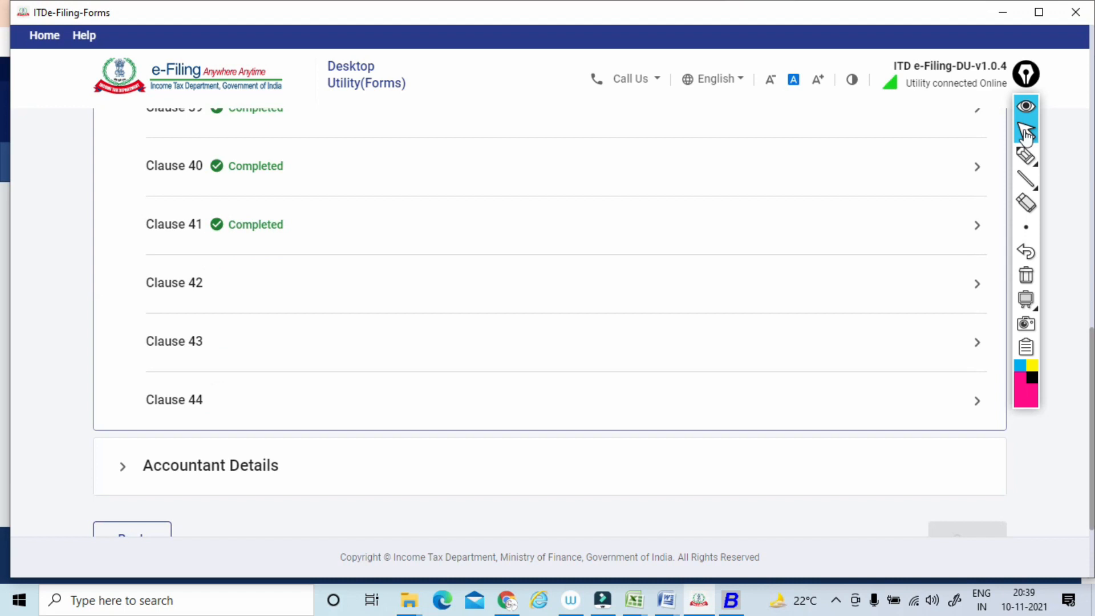
click(173, 282)
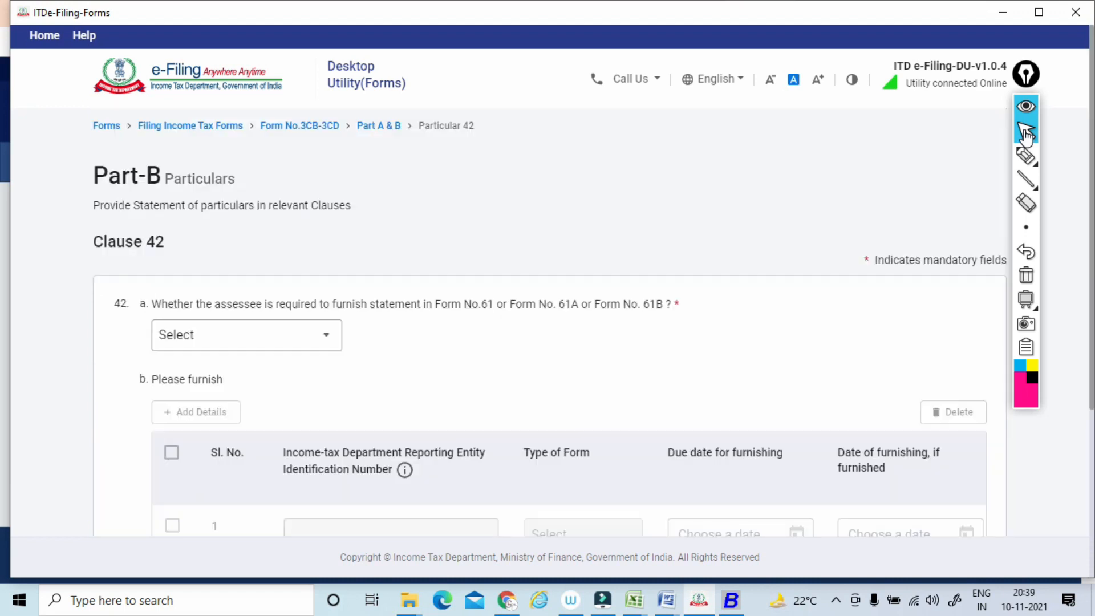
Underline the Form No. 61, 61A and 61B question in Clause 42(a) and draw circled notes with connecting lines above it.
click(1026, 155)
drag(150, 318, 679, 315)
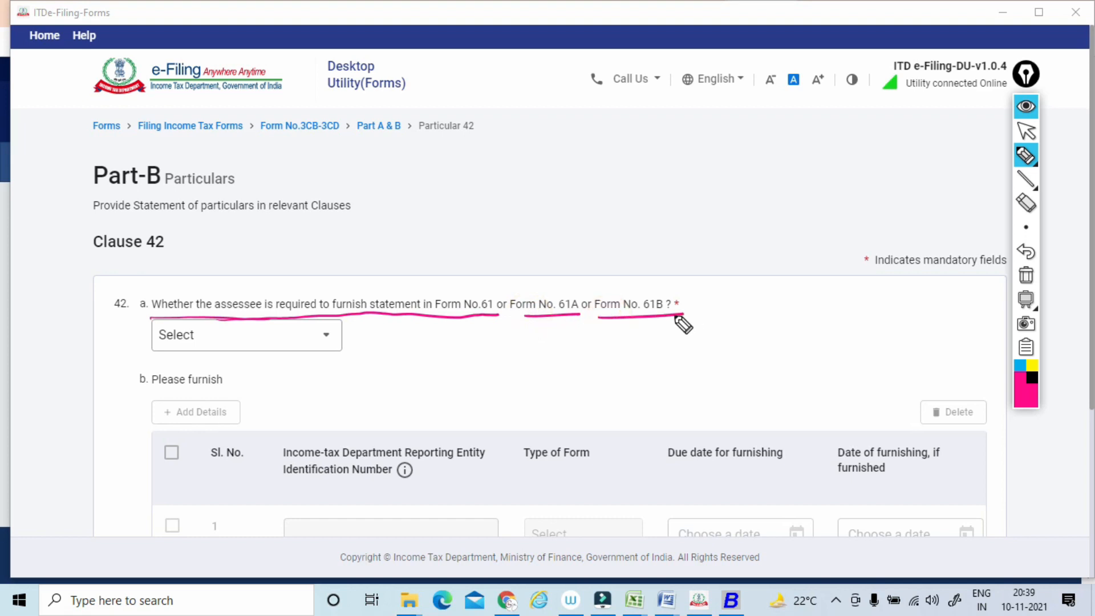
mouse_move(533, 274)
mouse_down()
mouse_move(609, 215)
mouse_move(687, 207)
mouse_move(682, 246)
mouse_move(673, 233)
mouse_move(729, 226)
mouse_move(759, 200)
mouse_up()
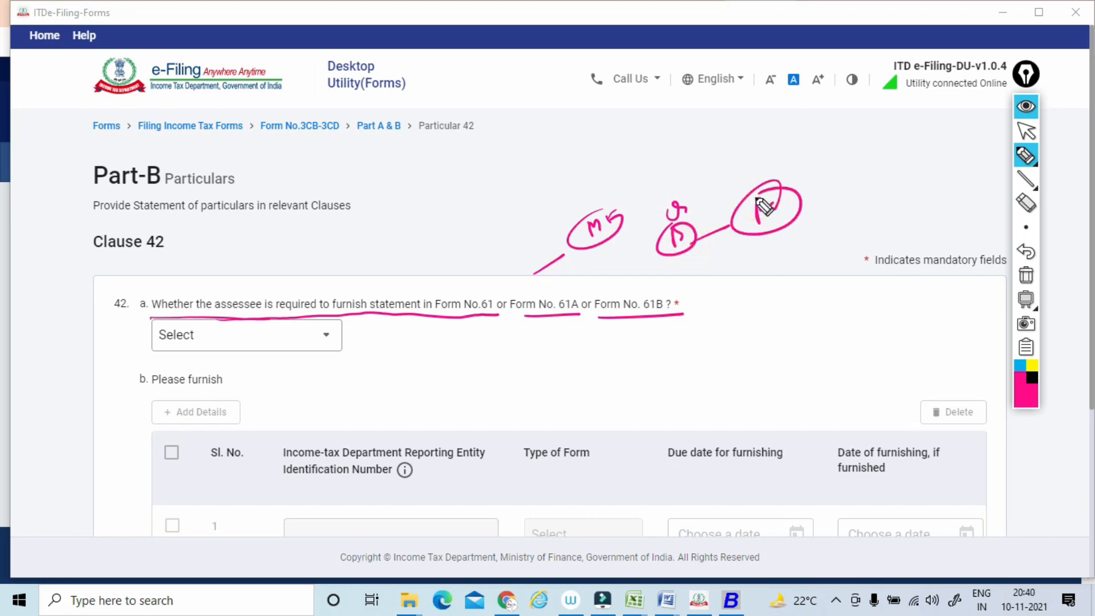
mouse_move(634, 277)
mouse_down()
mouse_move(752, 232)
mouse_move(758, 298)
mouse_up()
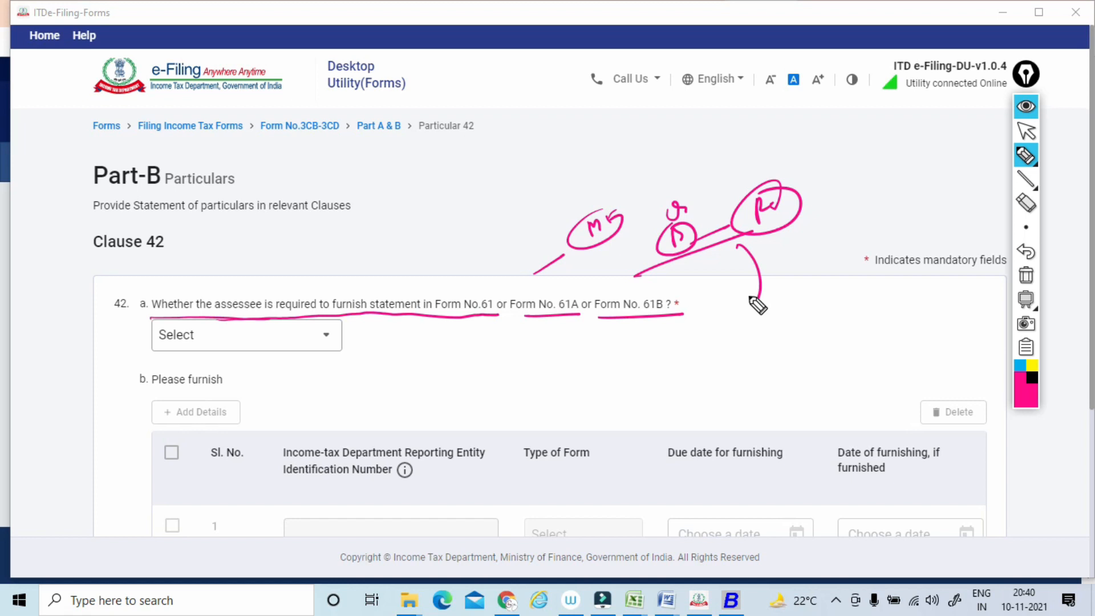
Mark the form numbers in the Clause 42 question with freehand strokes and loops, clearing all annotations after each set.
drag(478, 320, 686, 309)
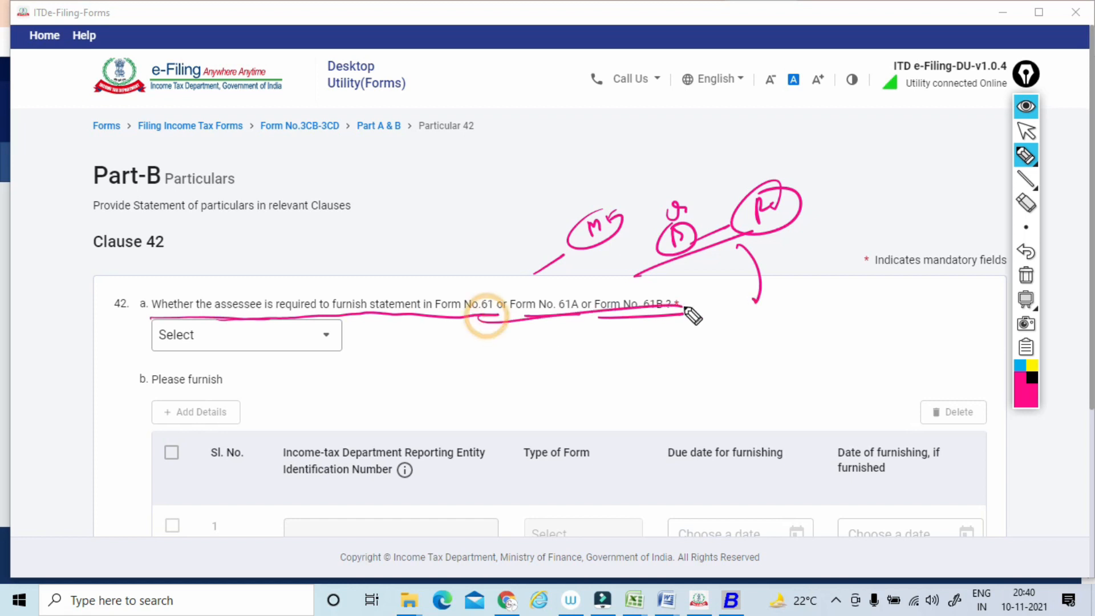
click(1026, 276)
click(1021, 137)
click(1024, 154)
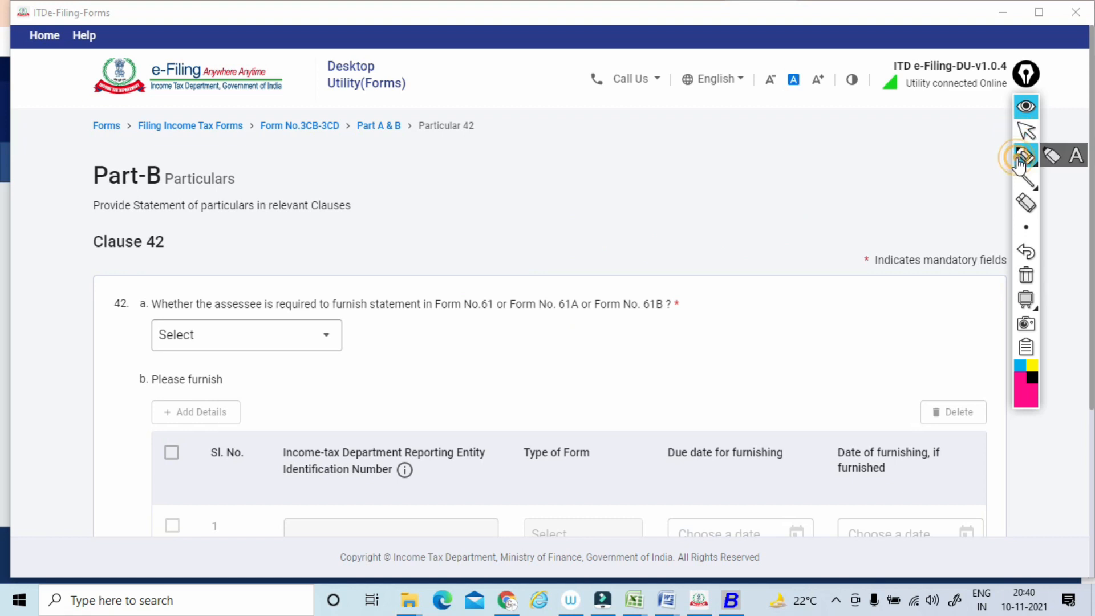
mouse_move(519, 271)
mouse_down()
mouse_move(655, 313)
mouse_move(655, 281)
mouse_up()
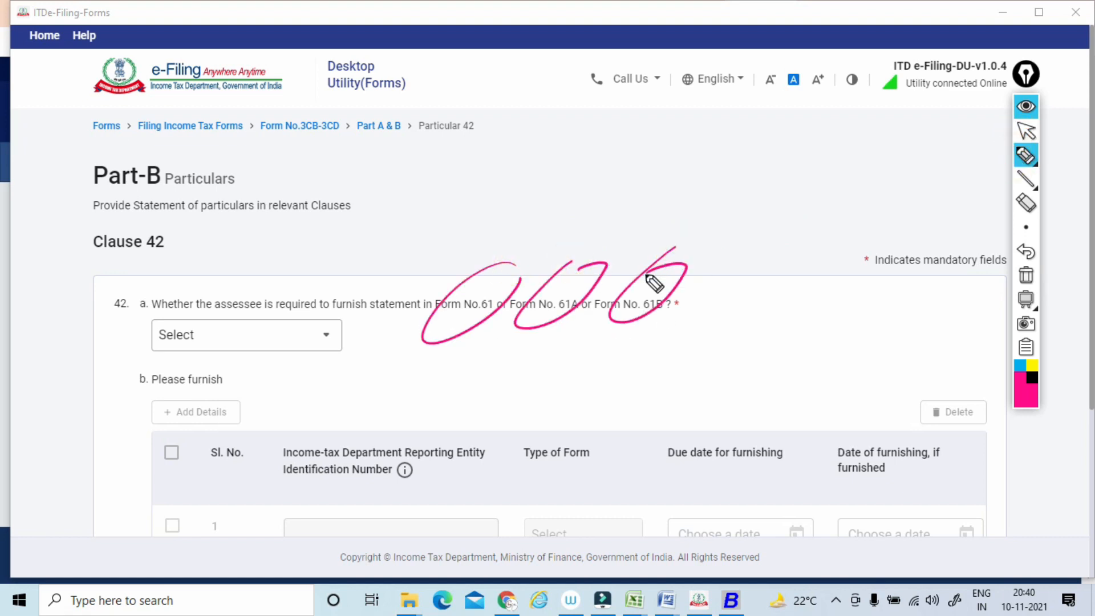
click(1025, 276)
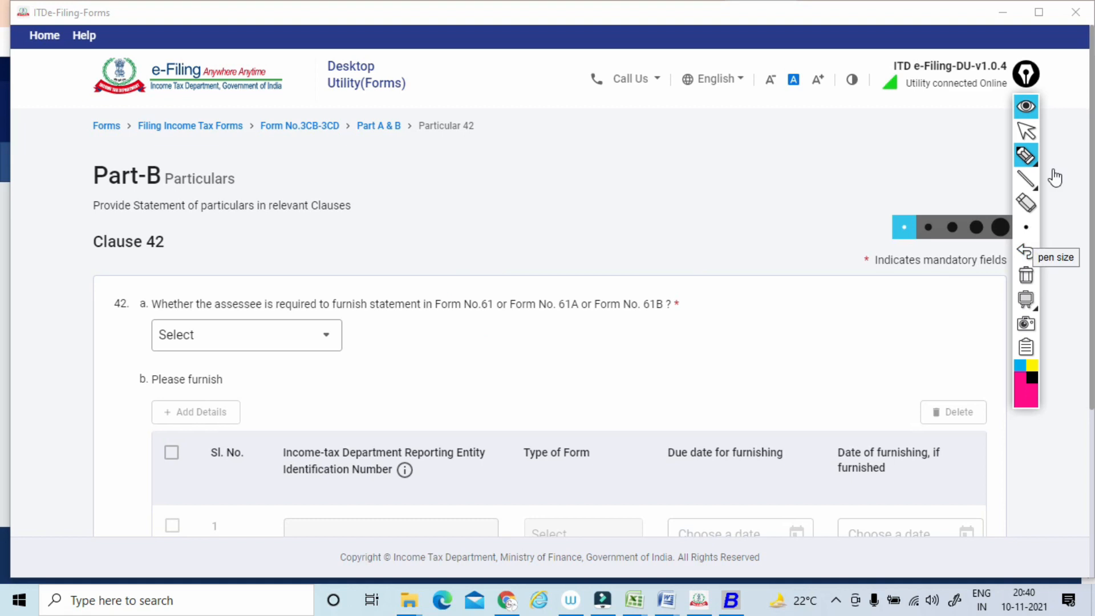
Underline Form No. 61, Form No. 61A and Form No. 61B in the Clause 42 question, and clear the marks.
click(1029, 136)
click(1025, 154)
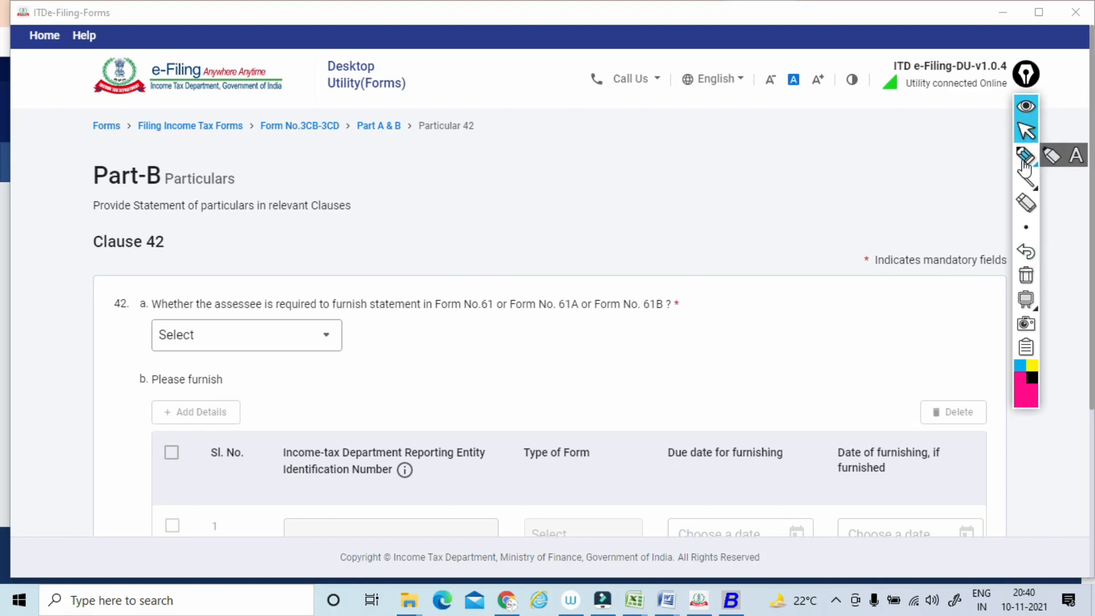
mouse_move(415, 329)
mouse_down()
mouse_move(587, 312)
mouse_move(681, 318)
mouse_up()
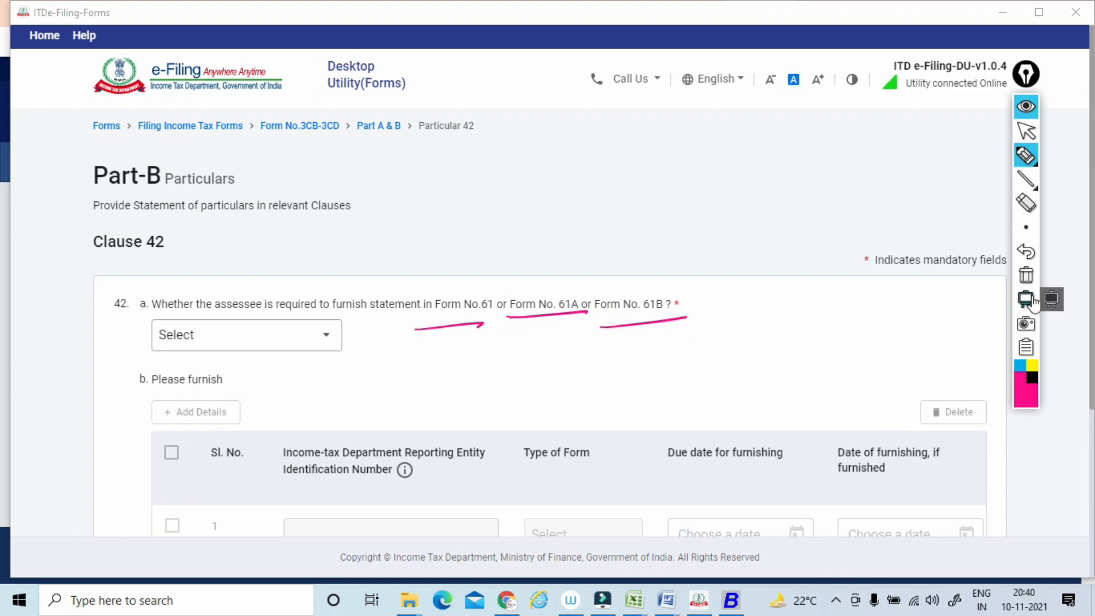
click(1026, 276)
click(1029, 135)
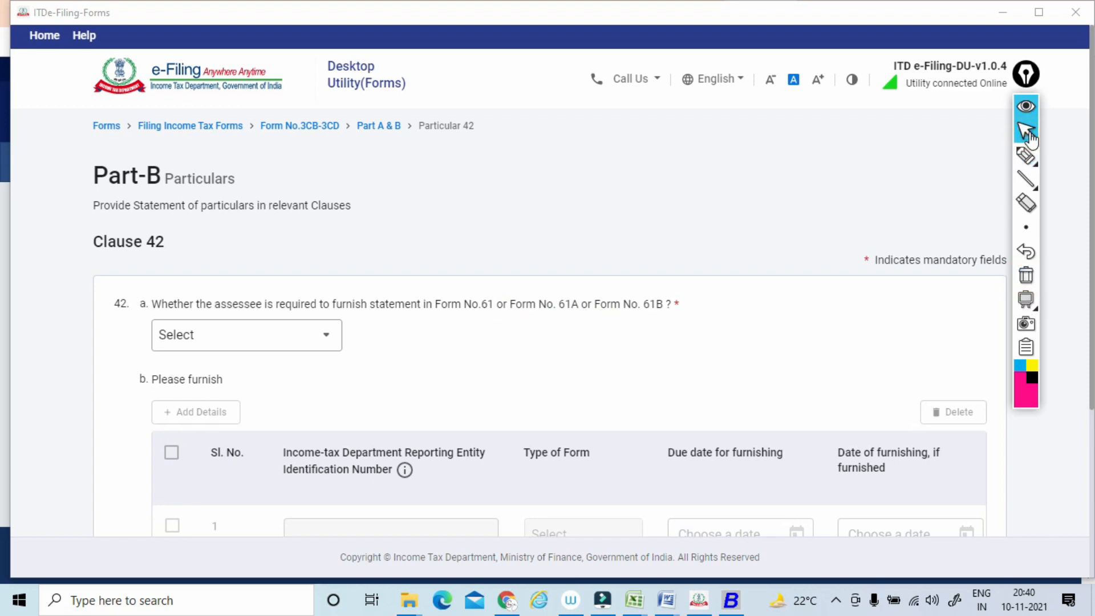
Answer No to the Clause 42 question on furnishing Form No. 61, 61A or 61B, and save the clause.
scroll(1031, 139, down, 1)
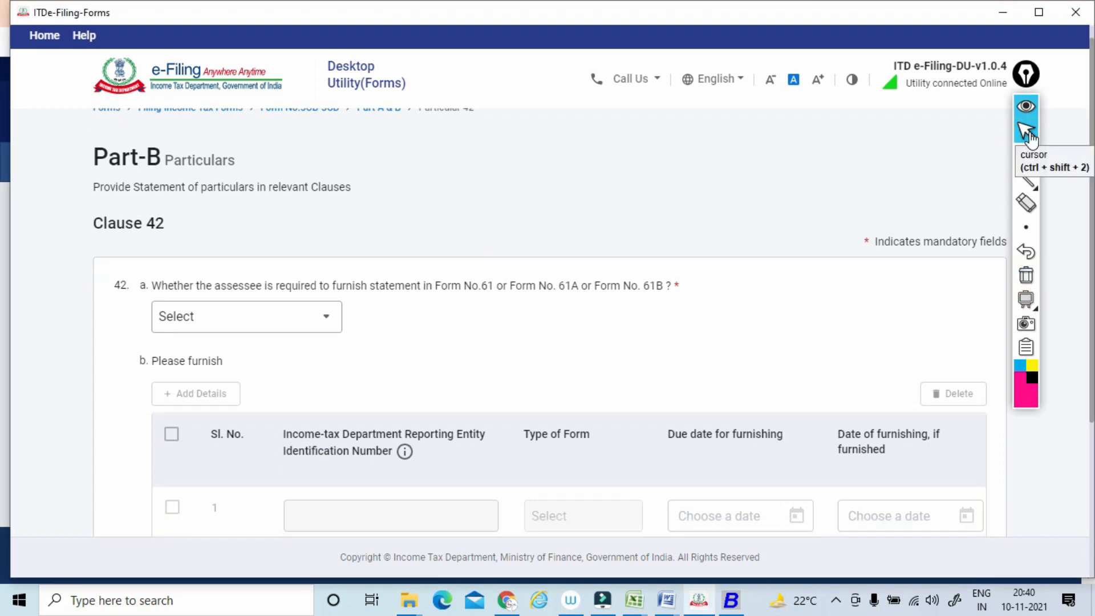
scroll(1031, 140, down, 3)
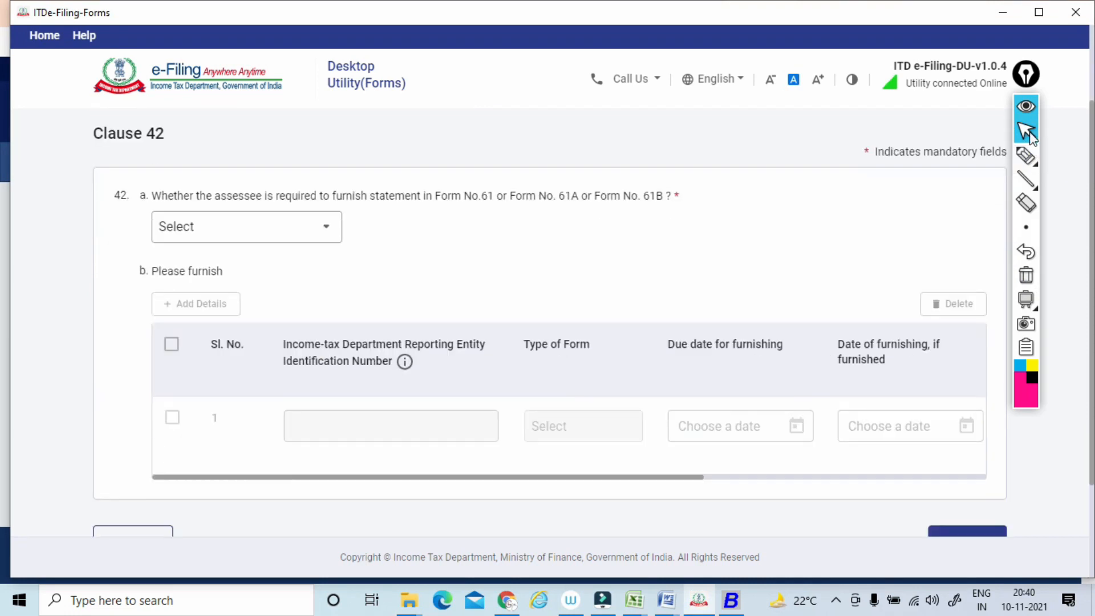
click(246, 227)
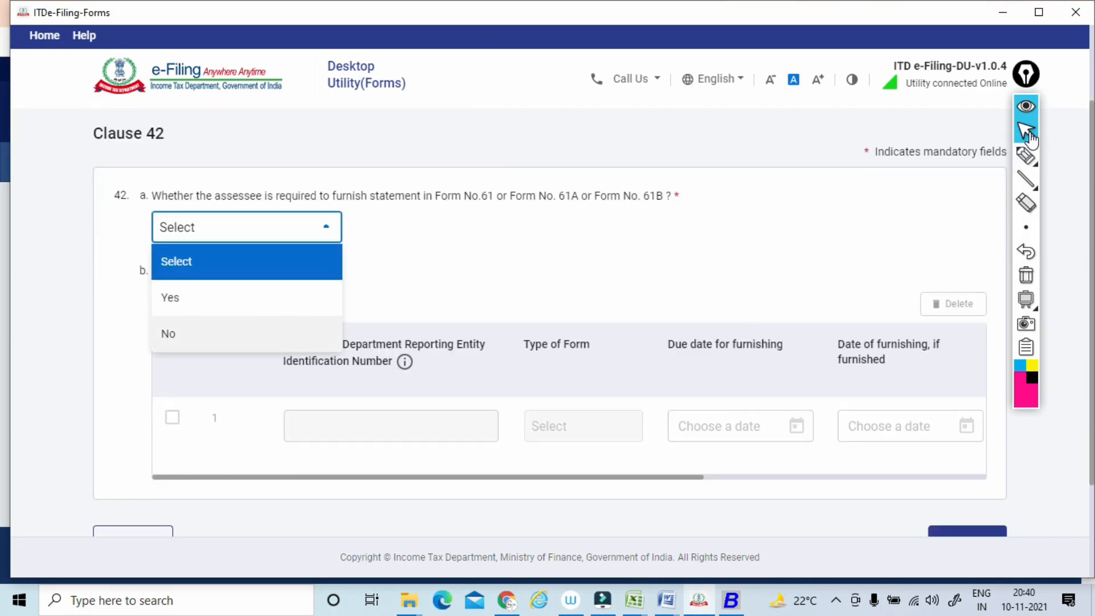
click(171, 333)
scroll(246, 285, down, 2)
scroll(547, 285, down, 2)
click(967, 419)
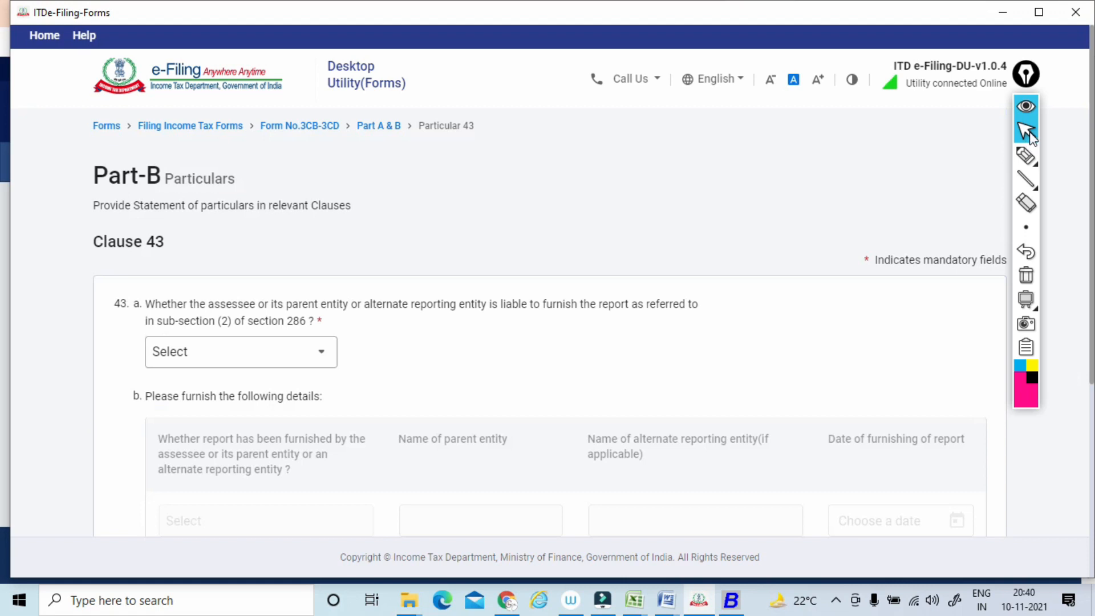
Underline the Clause 43 question about the section 286 report with the pen, and clear all annotations.
click(1025, 156)
drag(149, 319, 693, 313)
drag(146, 330, 311, 327)
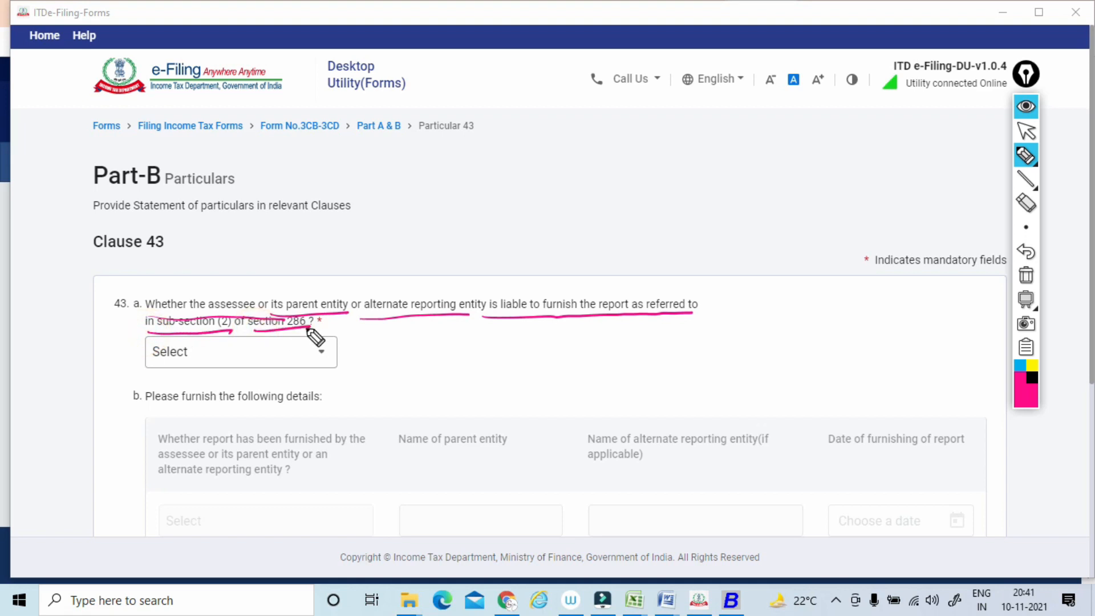
drag(354, 288, 353, 268)
click(1026, 275)
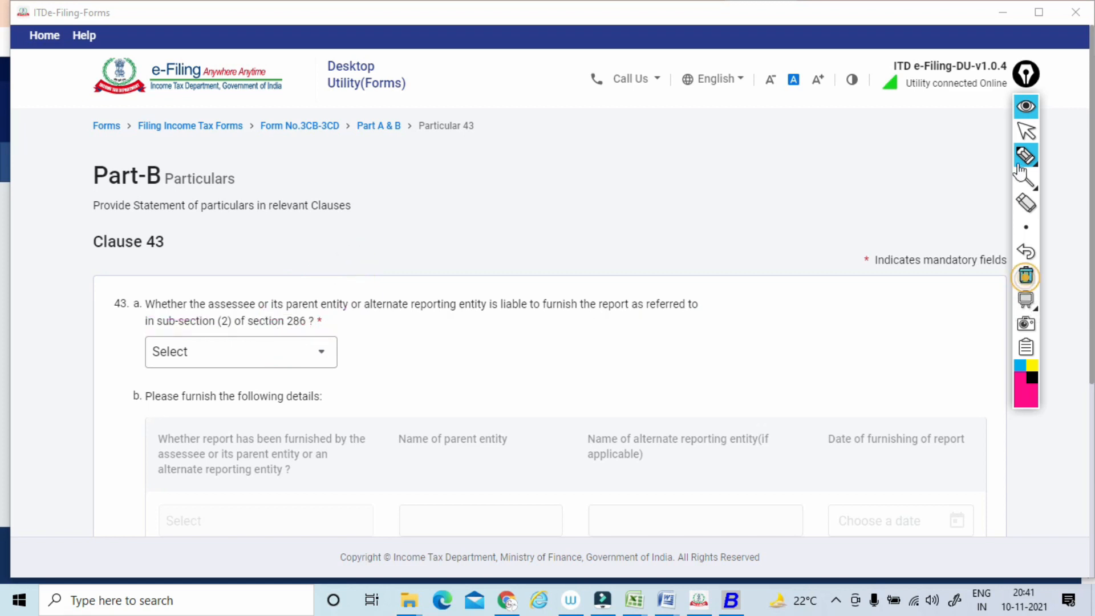
click(1026, 133)
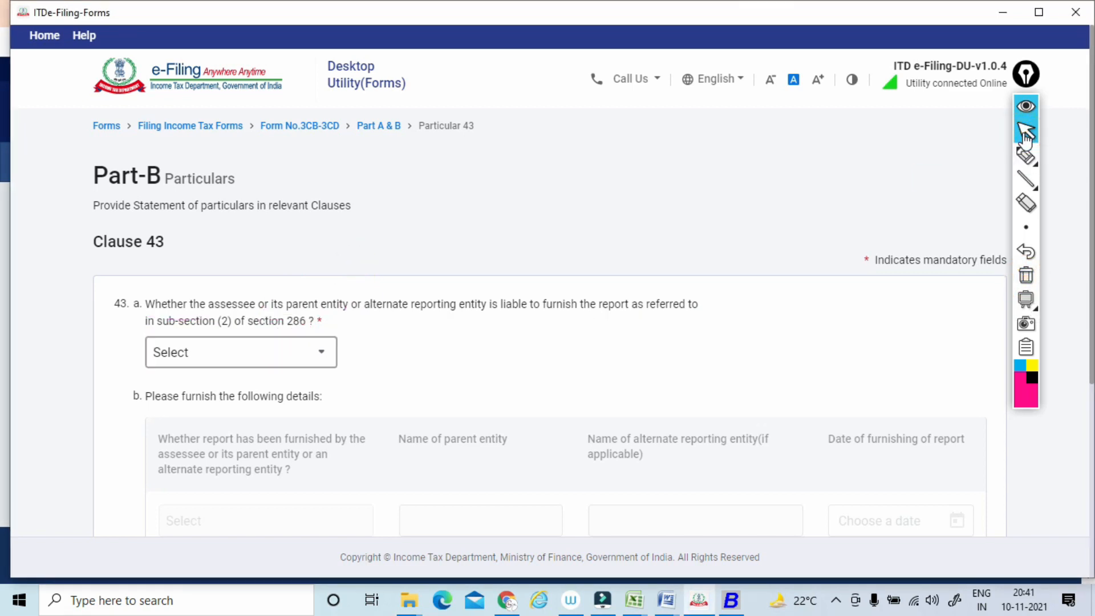
Answer No to the Clause 43 question on liability to furnish the section 286 report, and save the clause.
click(241, 351)
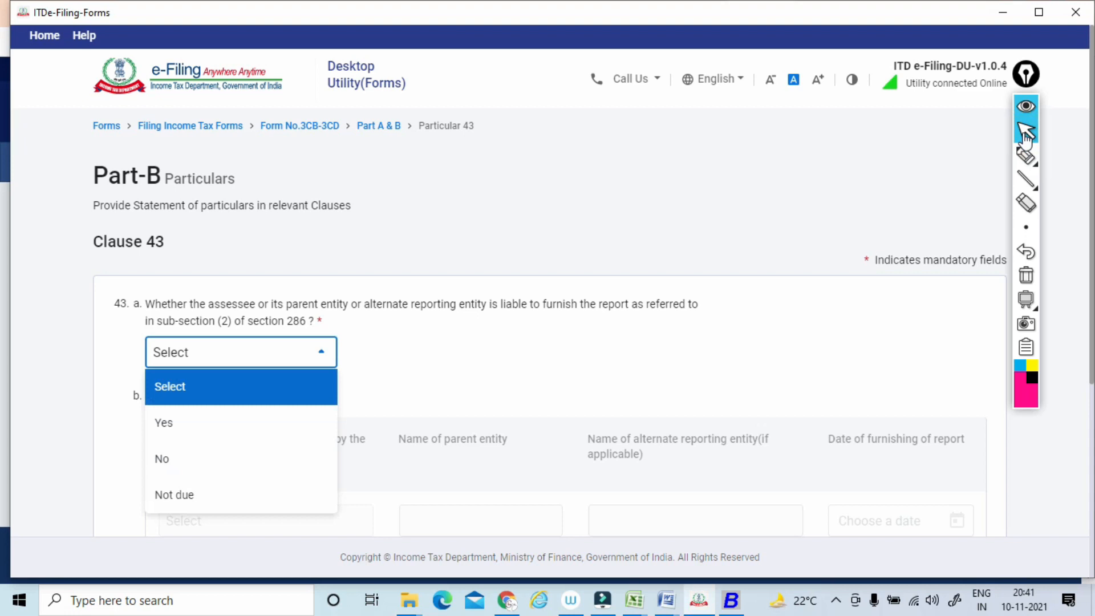
click(162, 457)
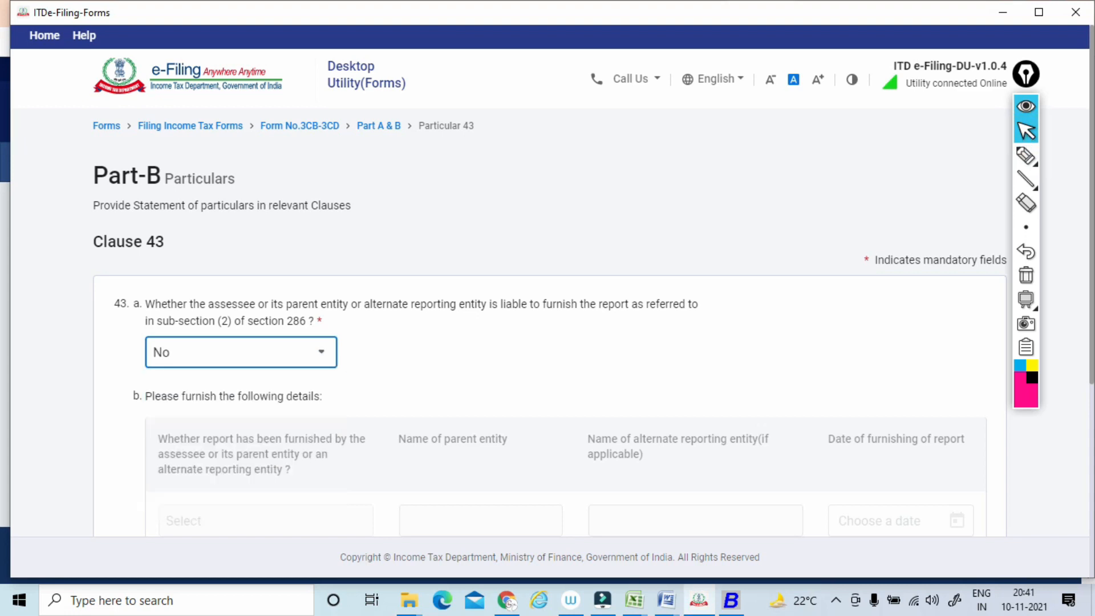
scroll(549, 322, down, 3)
click(967, 527)
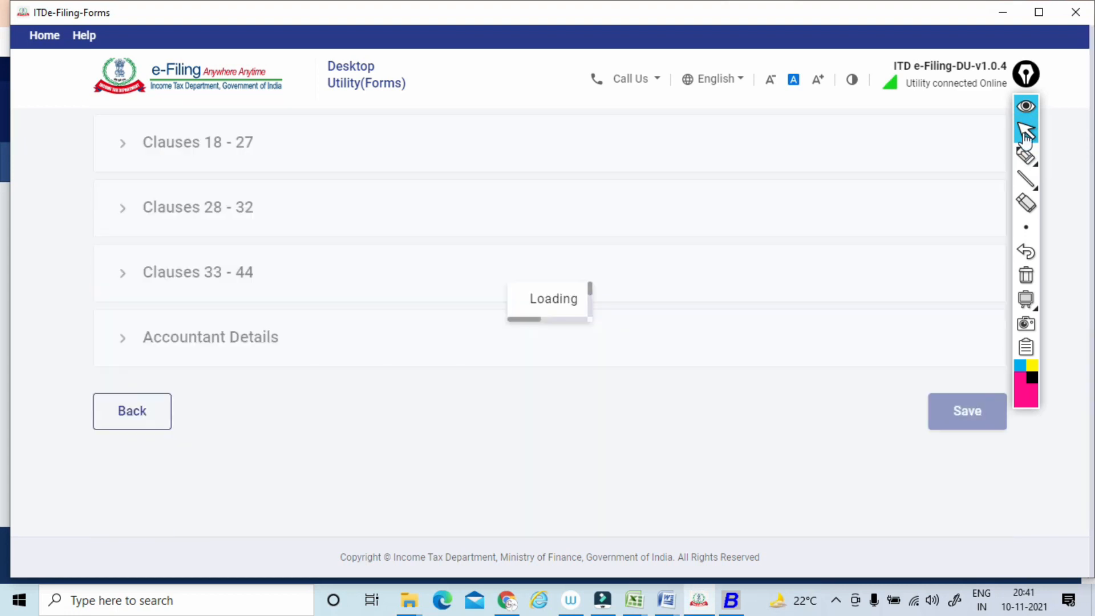
Expand the Clauses 33 - 44 group and open Clause 44.
scroll(550, 322, down, 5)
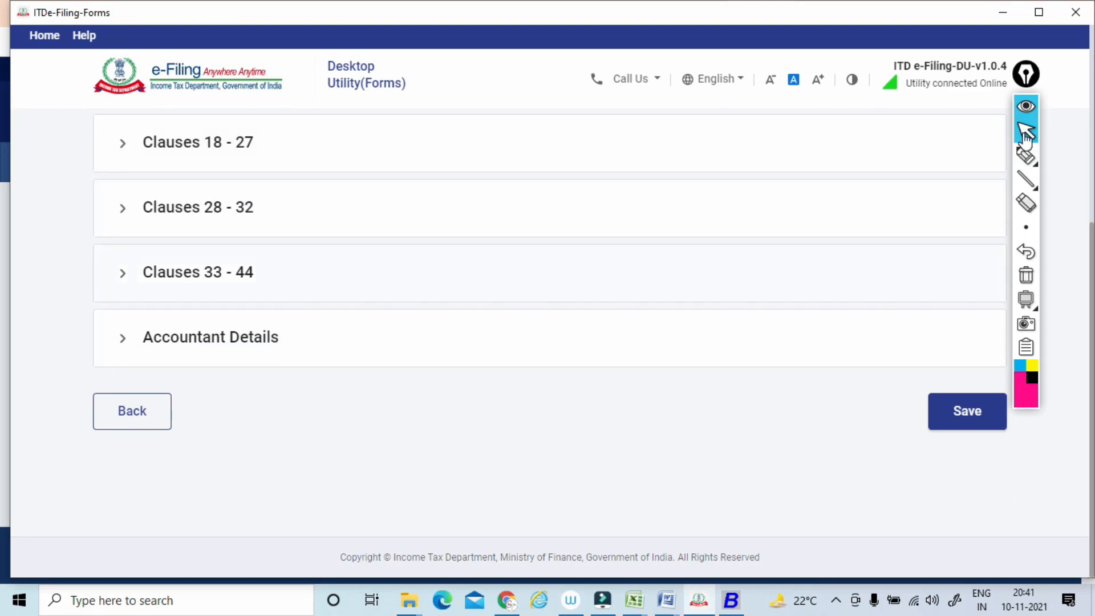
click(198, 272)
scroll(550, 322, down, 8)
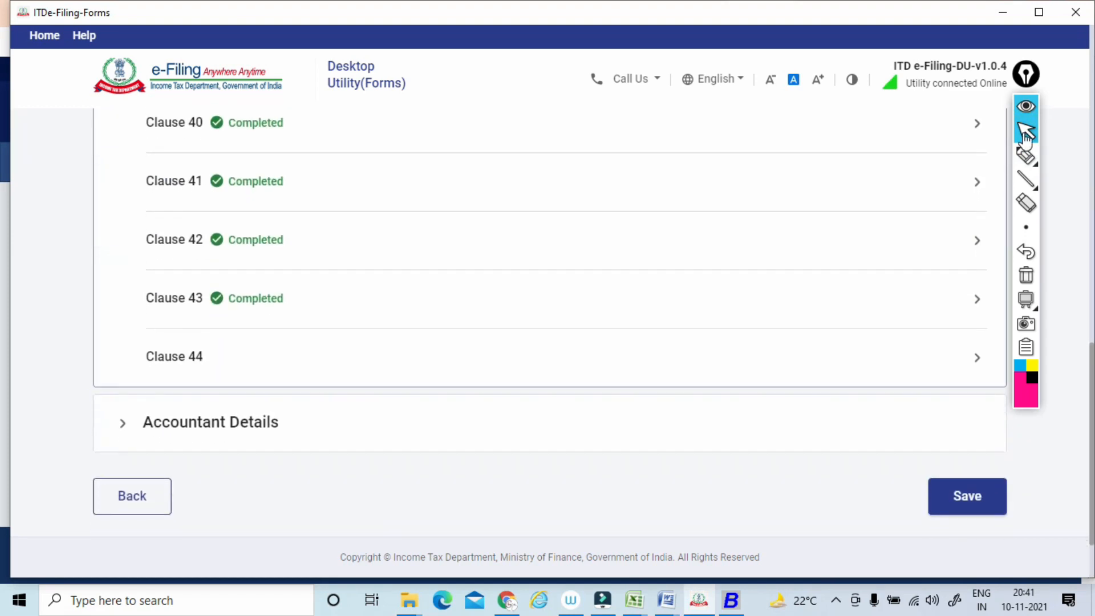
click(173, 356)
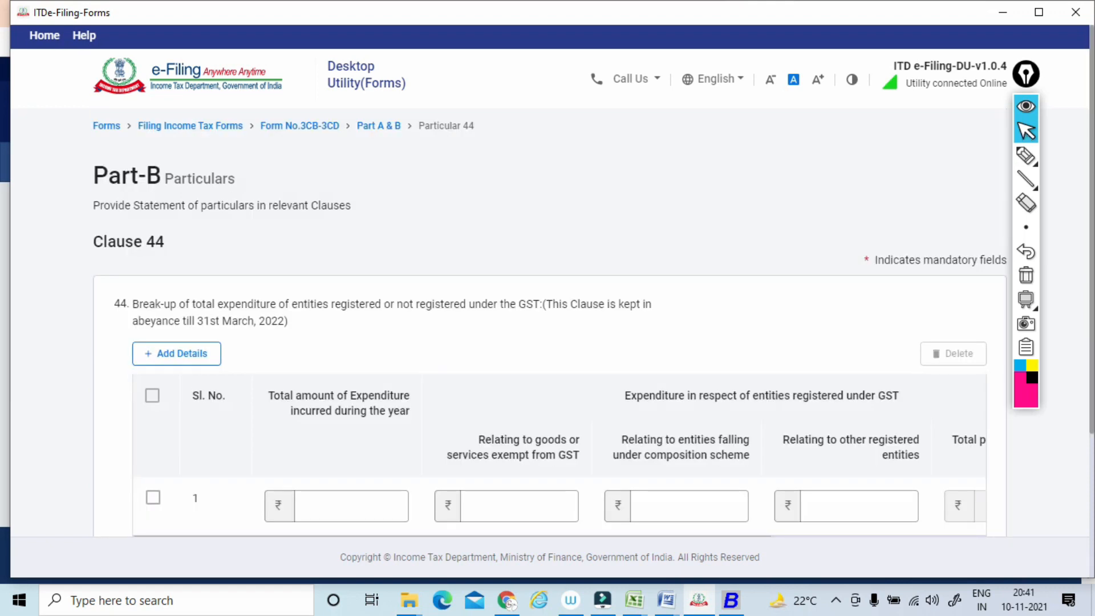
Mark the Clause 44 abeyance date and the expenditure column headings with pen strokes, and clear all annotations.
scroll(550, 323, down, 2)
click(1023, 155)
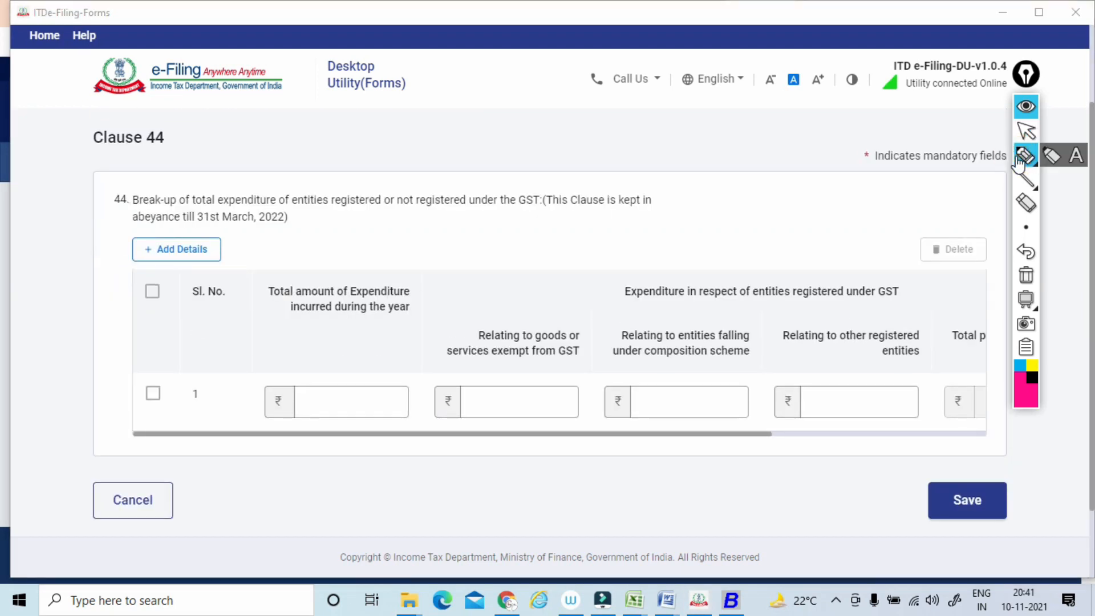
drag(147, 238, 286, 227)
mouse_move(459, 279)
mouse_down()
mouse_move(319, 241)
mouse_move(404, 342)
mouse_up()
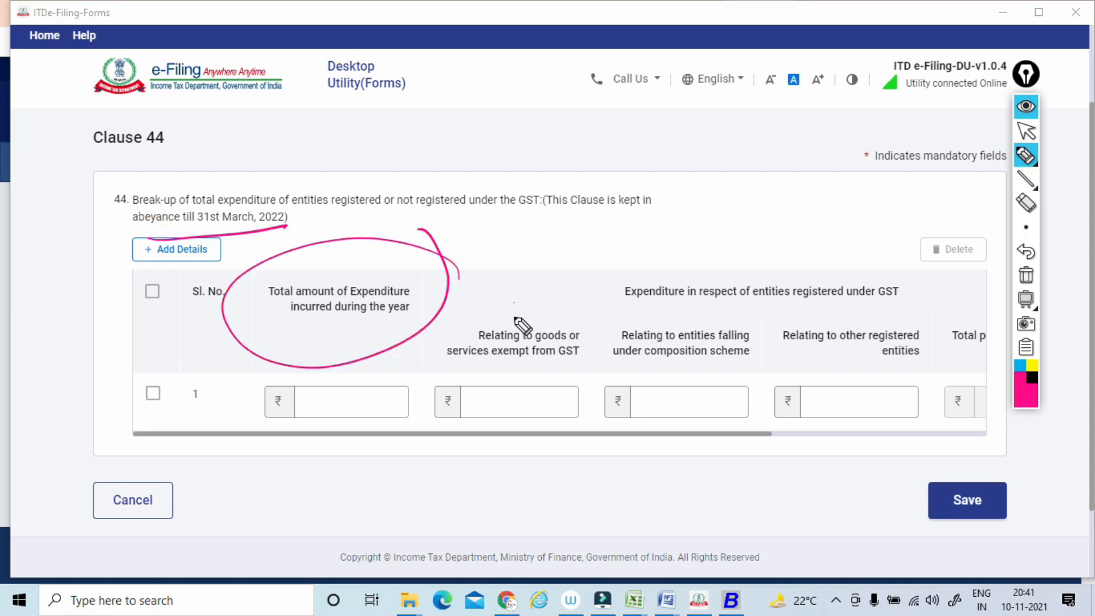
drag(513, 306, 538, 296)
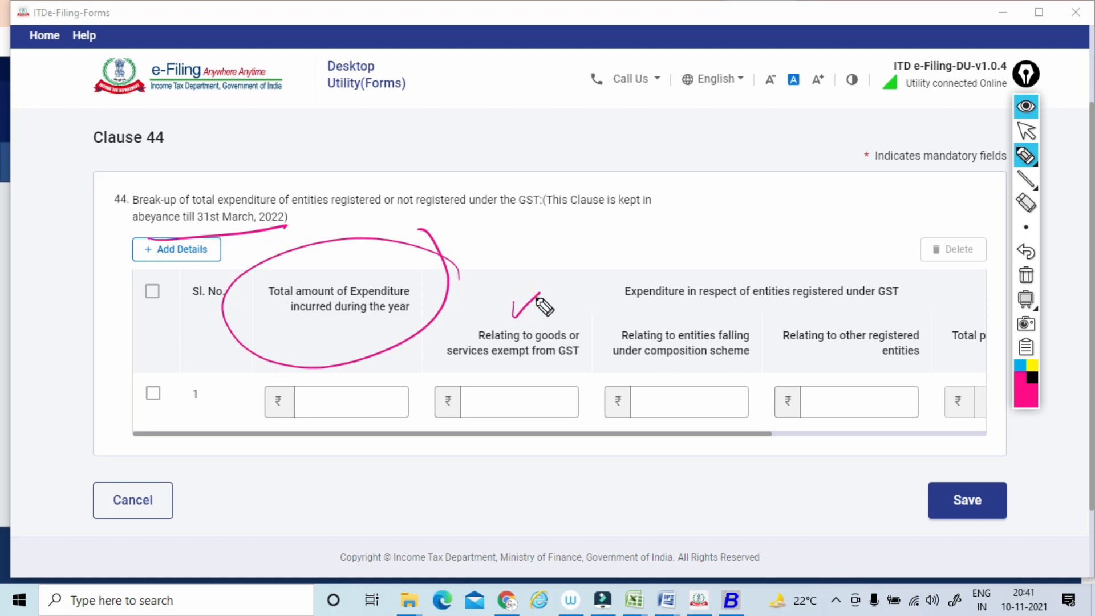
mouse_move(620, 378)
mouse_down()
mouse_move(743, 342)
mouse_move(929, 334)
mouse_up()
drag(809, 386, 938, 360)
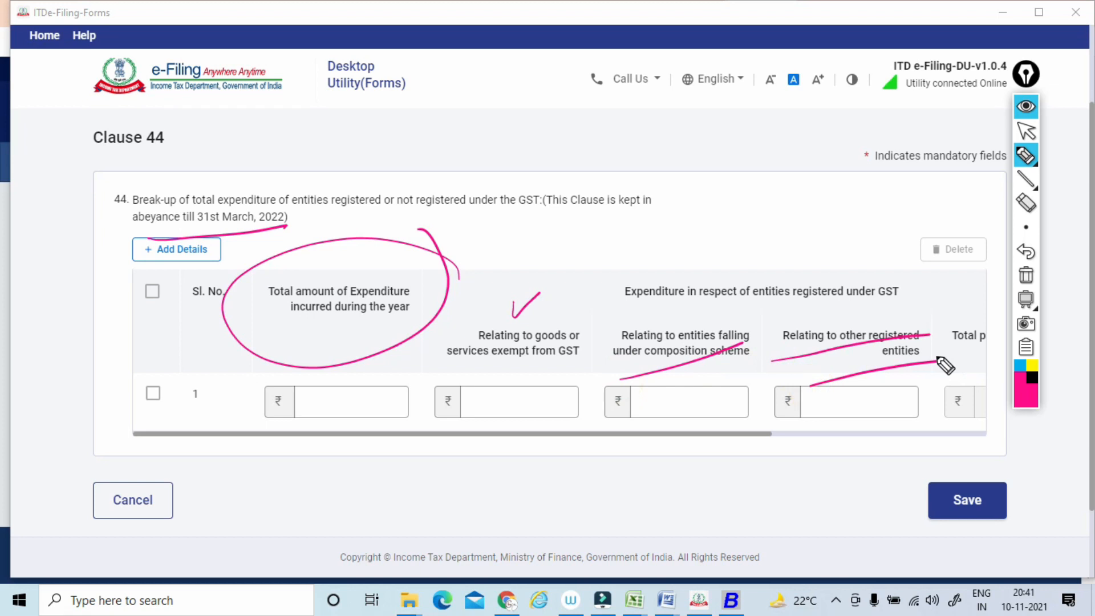
mouse_move(472, 232)
mouse_down()
mouse_move(251, 381)
mouse_move(687, 234)
mouse_up()
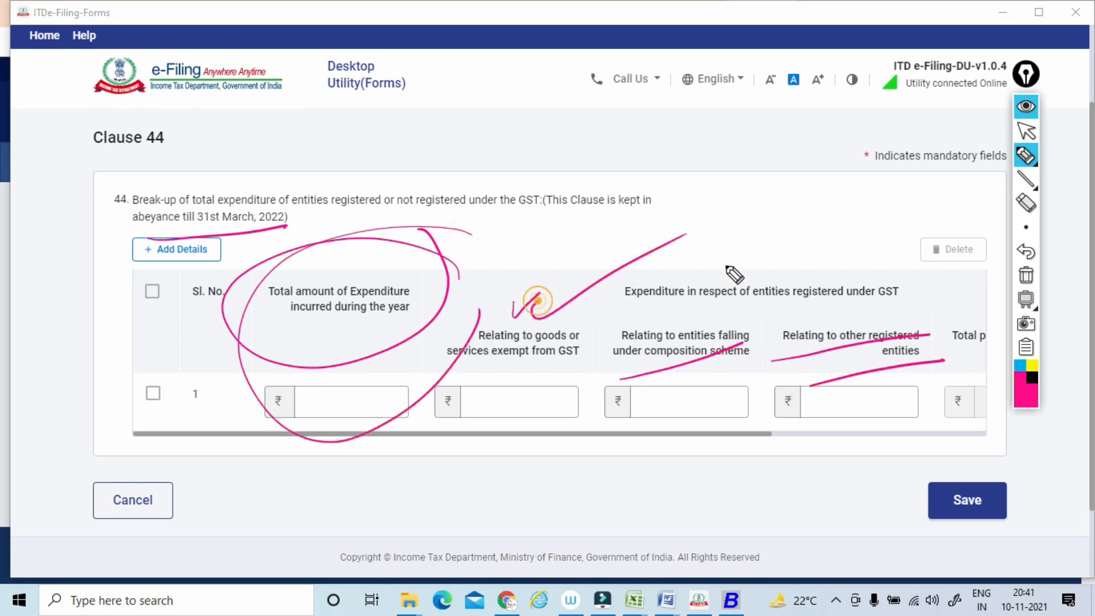
click(1026, 275)
click(1024, 134)
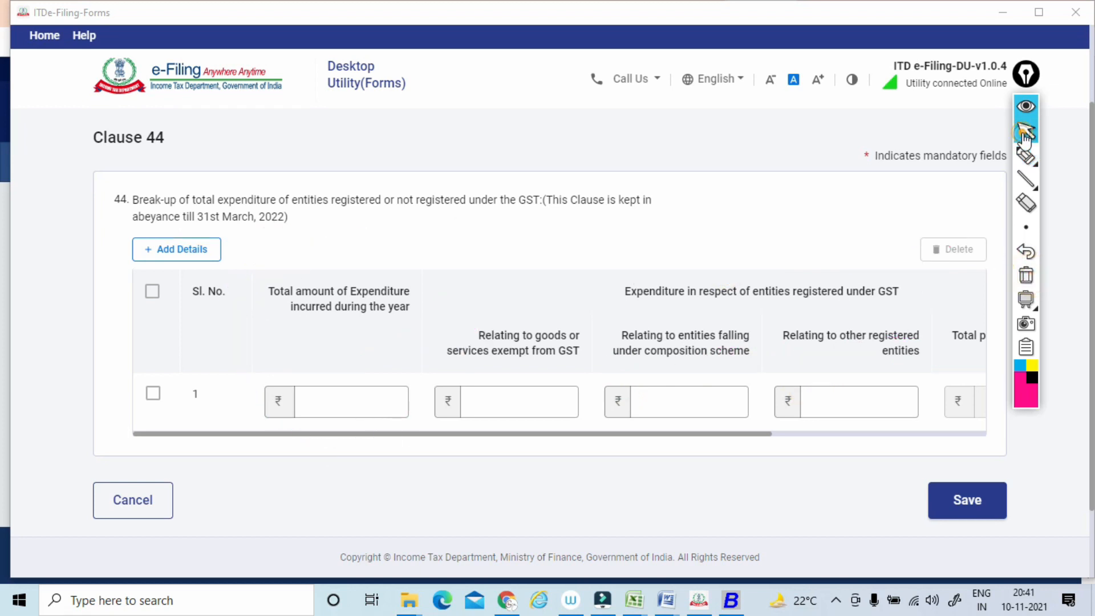
Save Clause 44 with its expenditure row left blank, and open the Accountant Details section.
click(967, 500)
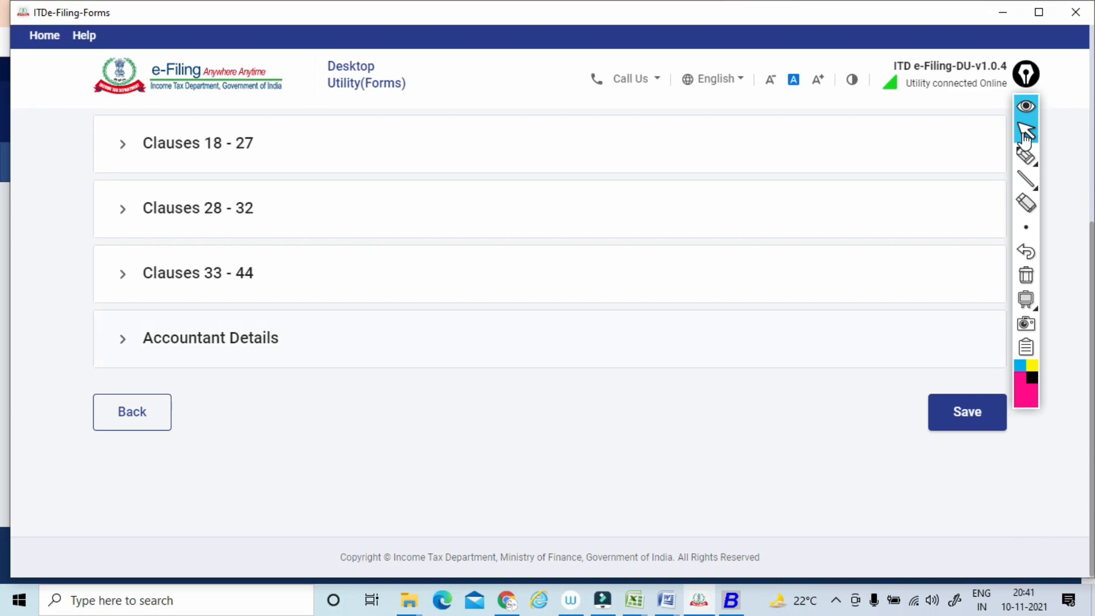
click(210, 338)
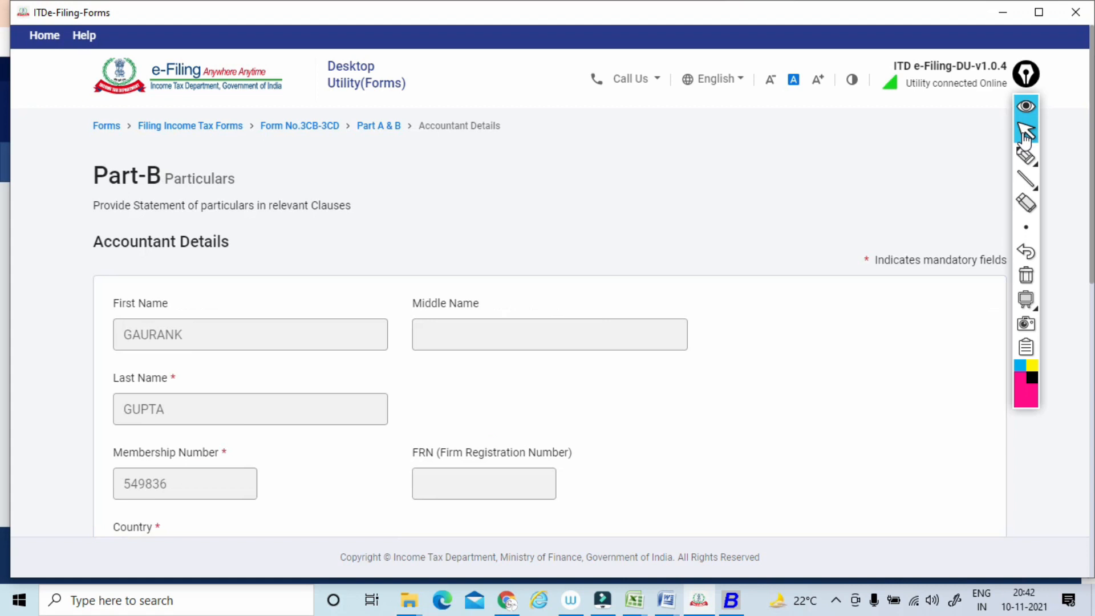
Review the prefilled accountant details, from the name, membership number and address down to the place and date.
scroll(1025, 139, down, 1)
mouse_move(1019, 159)
scroll(1018, 158, down, 1)
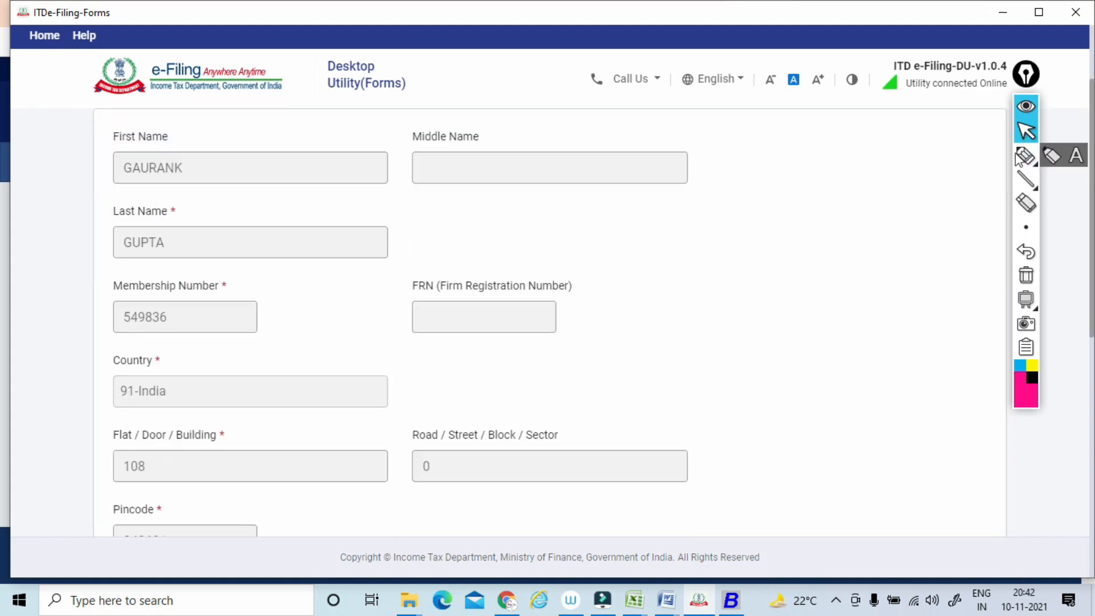
scroll(1019, 159, down, 4)
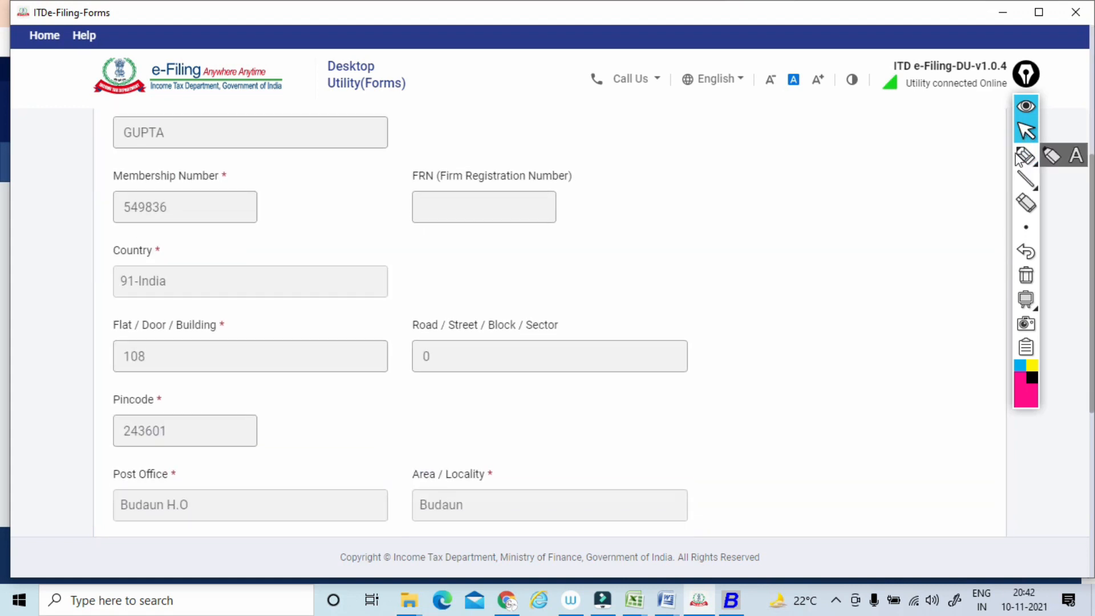
scroll(1019, 159, down, 1)
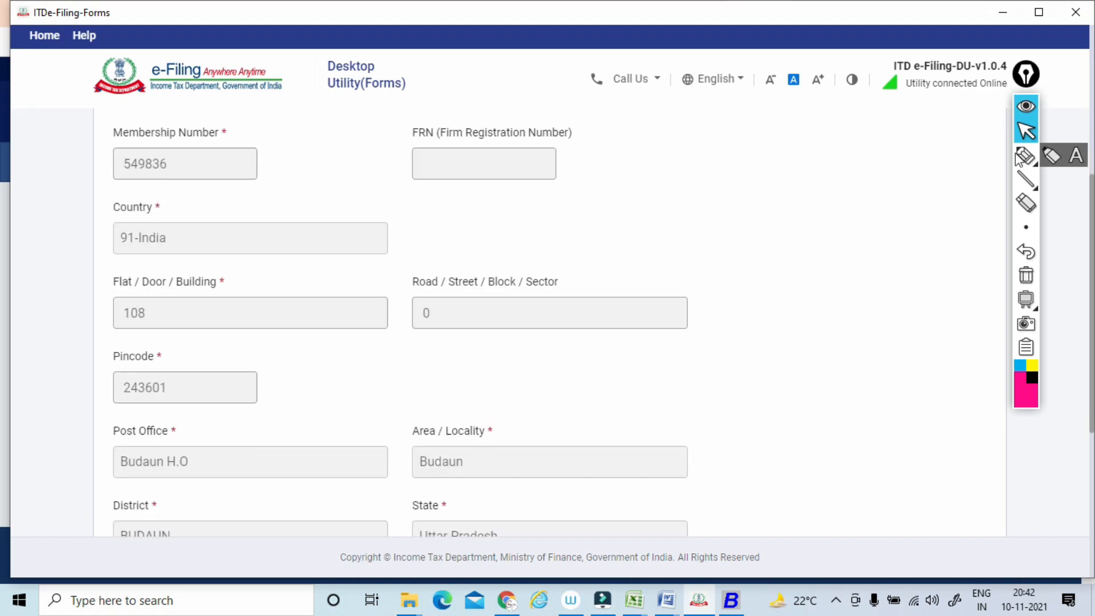
scroll(1019, 159, down, 3)
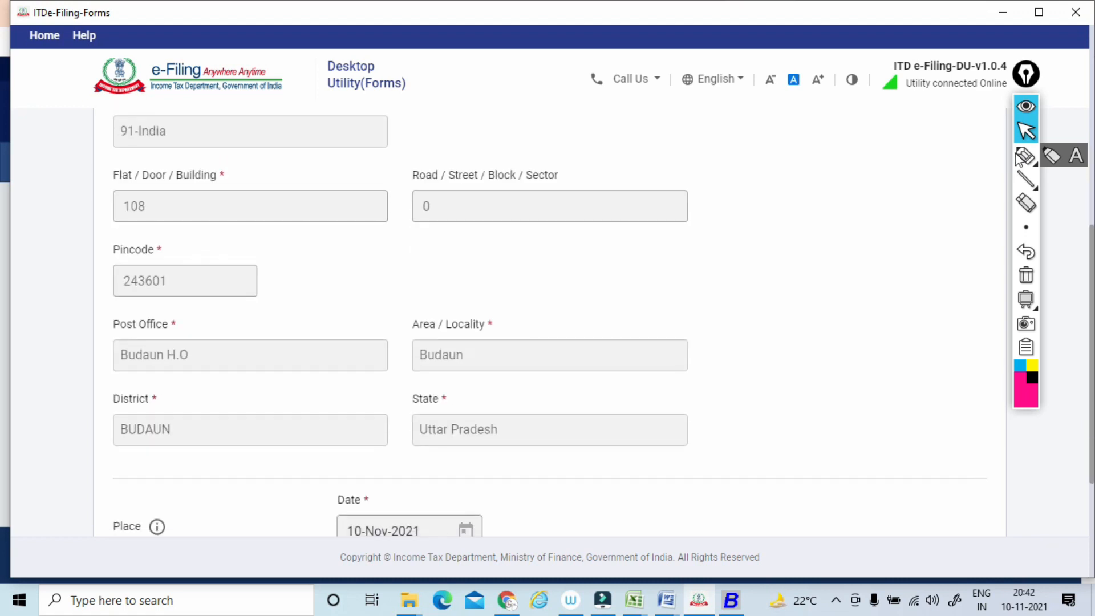
scroll(1019, 159, up, 2)
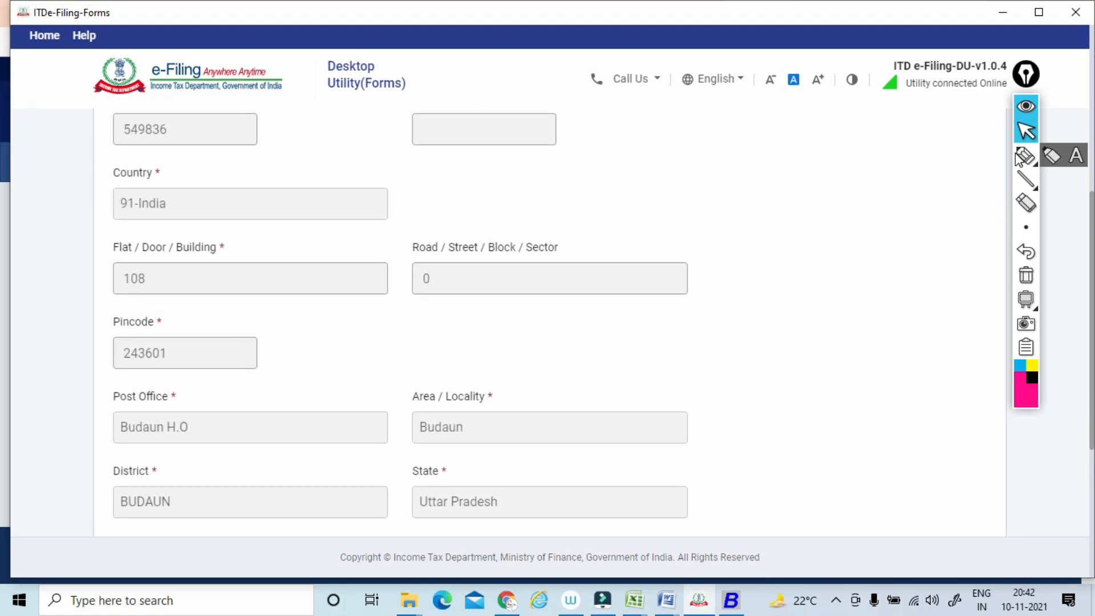
scroll(1019, 159, down, 4)
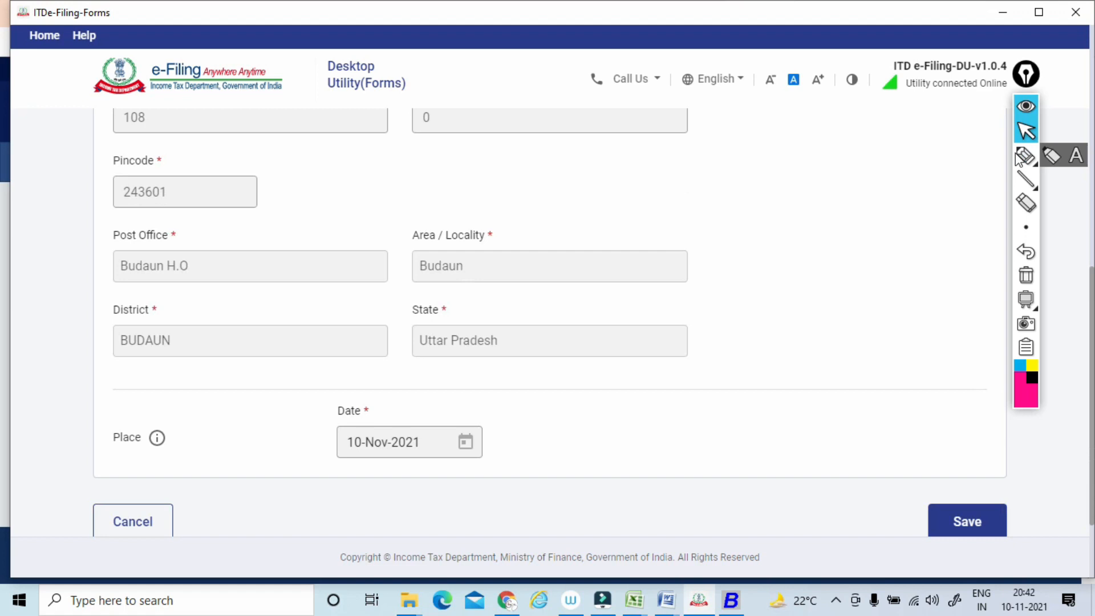
scroll(1018, 159, down, 1)
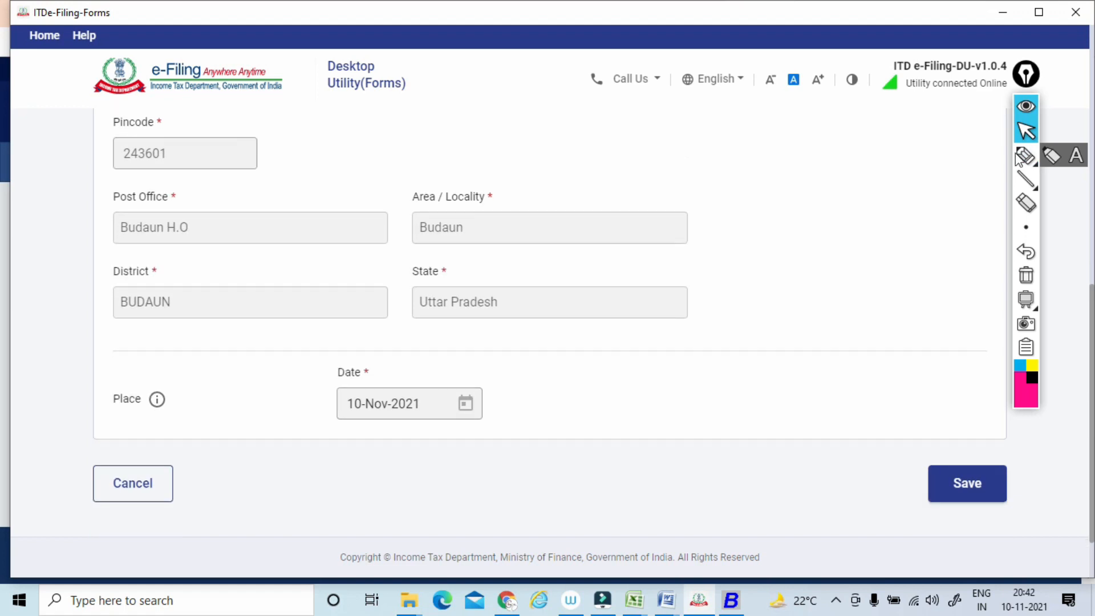
Recheck the accountant's address and date details, save them, and return to the Form No. 3CB-3CD section overview.
scroll(1019, 159, up, 5)
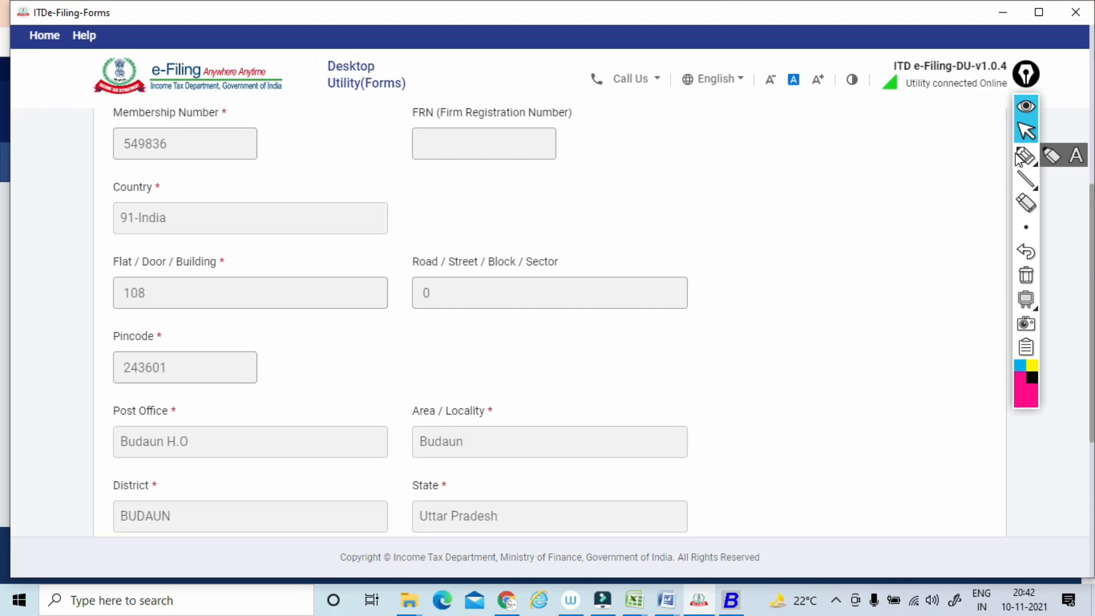
scroll(1019, 159, down, 7)
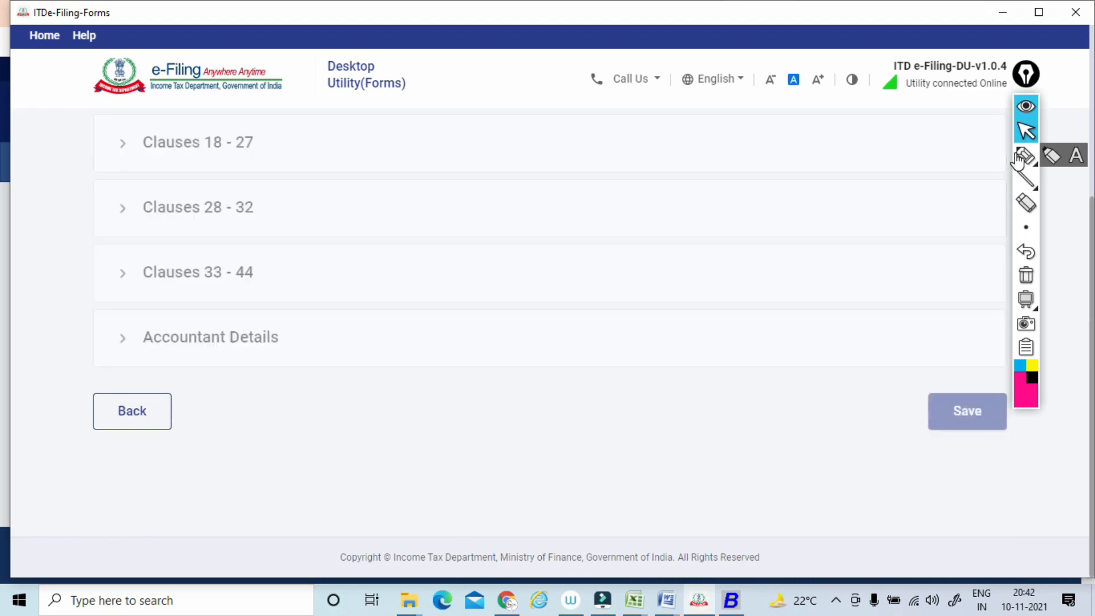
scroll(1019, 159, up, 8)
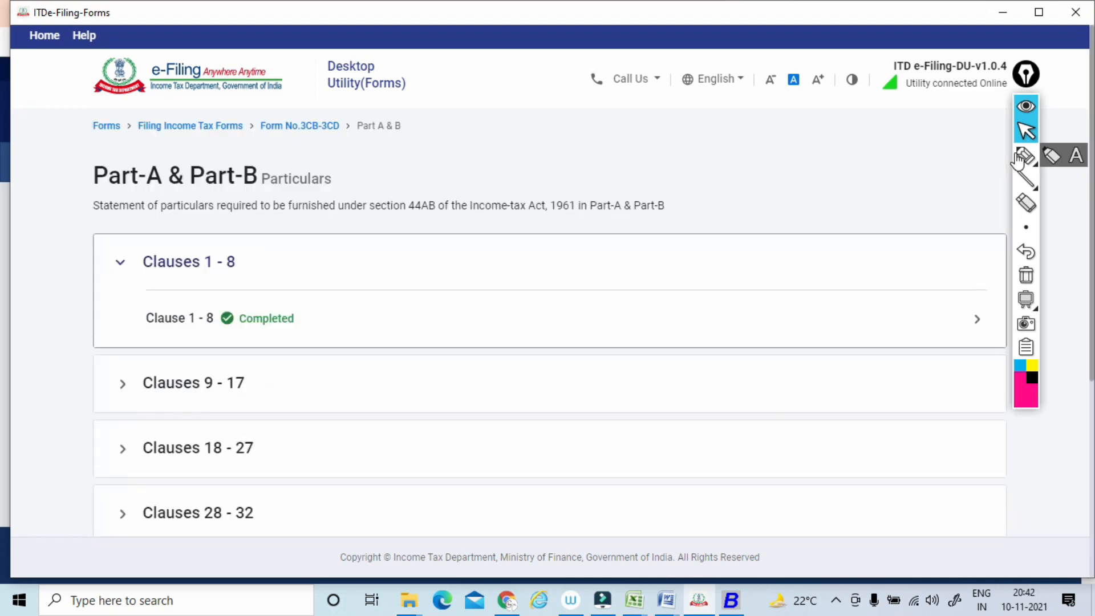
scroll(1019, 159, down, 6)
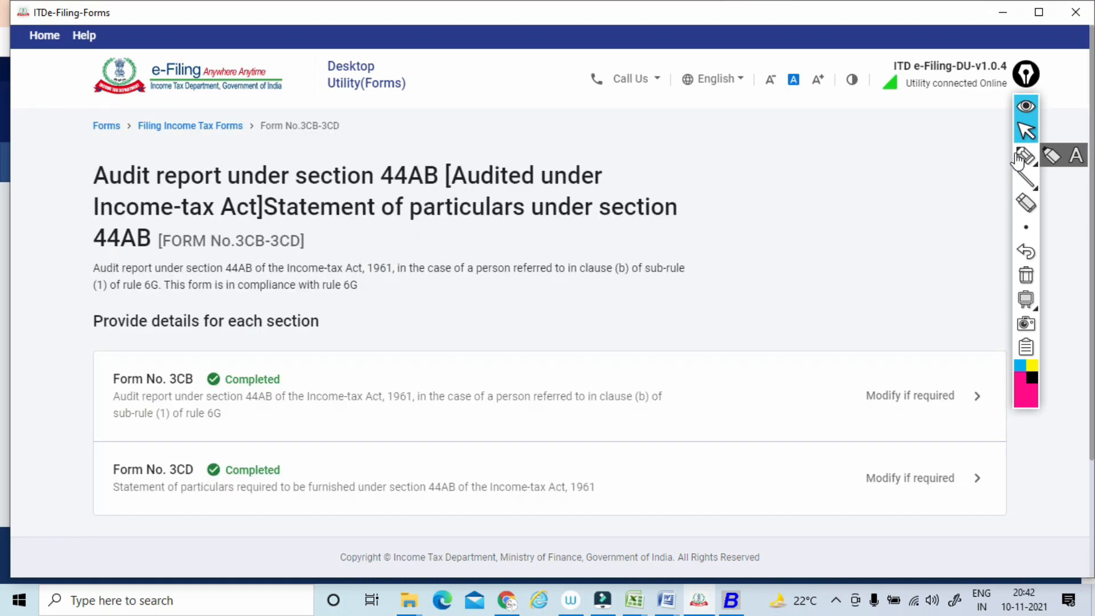
Circle Form No. 3CB and Form No. 3CD in the overview with pen strokes, and clear the annotations.
scroll(1018, 159, down, 3)
click(1023, 156)
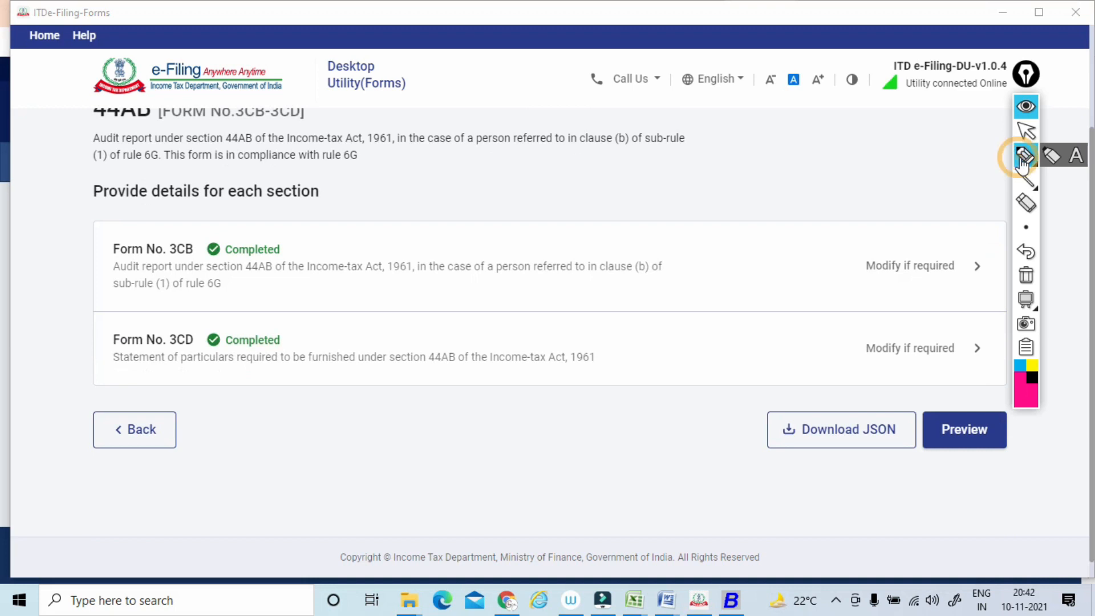
mouse_move(203, 225)
mouse_down()
mouse_move(191, 213)
mouse_move(214, 245)
mouse_up()
mouse_move(205, 309)
mouse_down()
mouse_move(149, 366)
mouse_move(201, 319)
mouse_up()
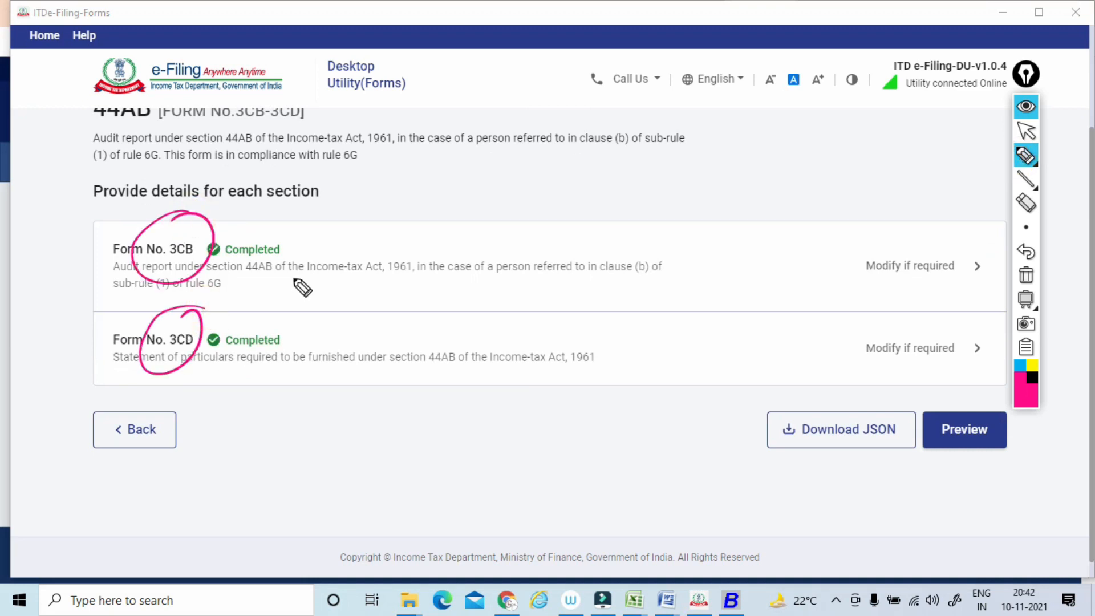
click(1026, 276)
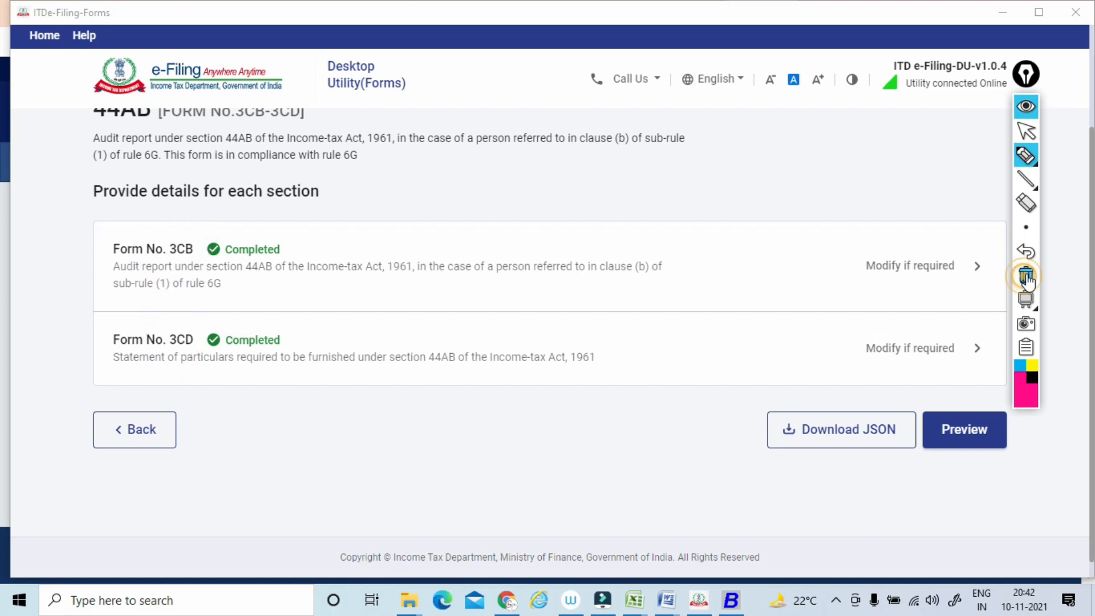
click(1025, 137)
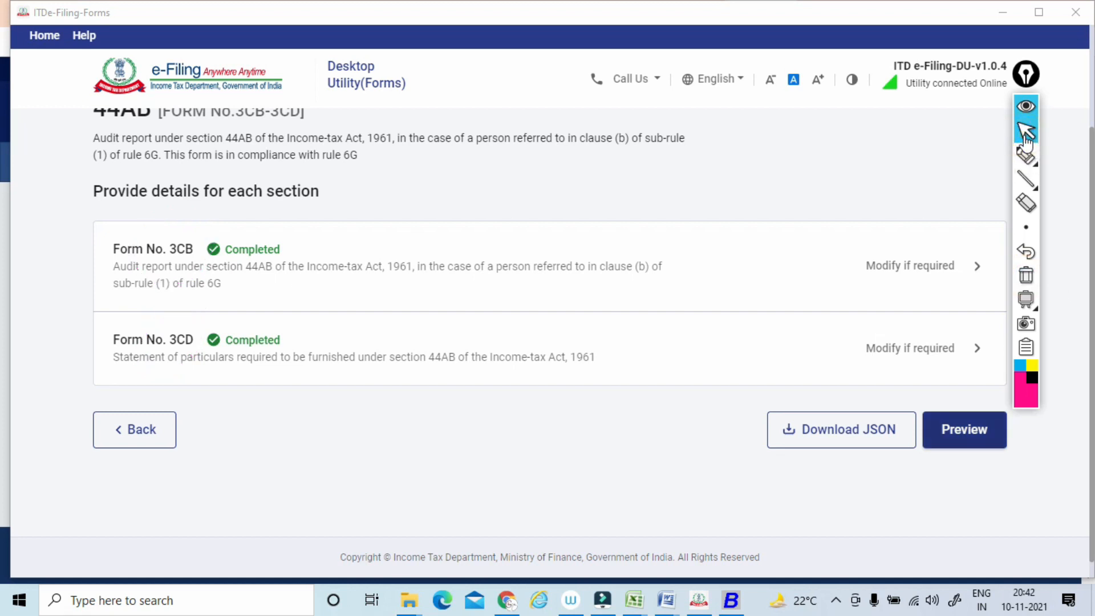
Download the form preview, review it from Form 3CB down to the Accountant Details, and return to the section overview.
key(Return)
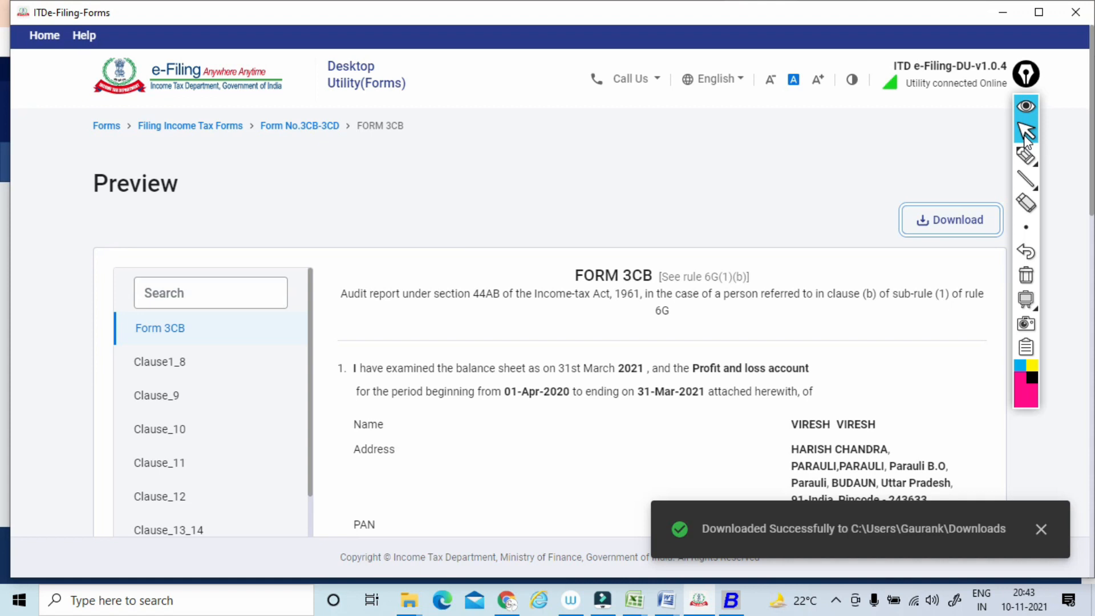
scroll(1024, 132, down, 5)
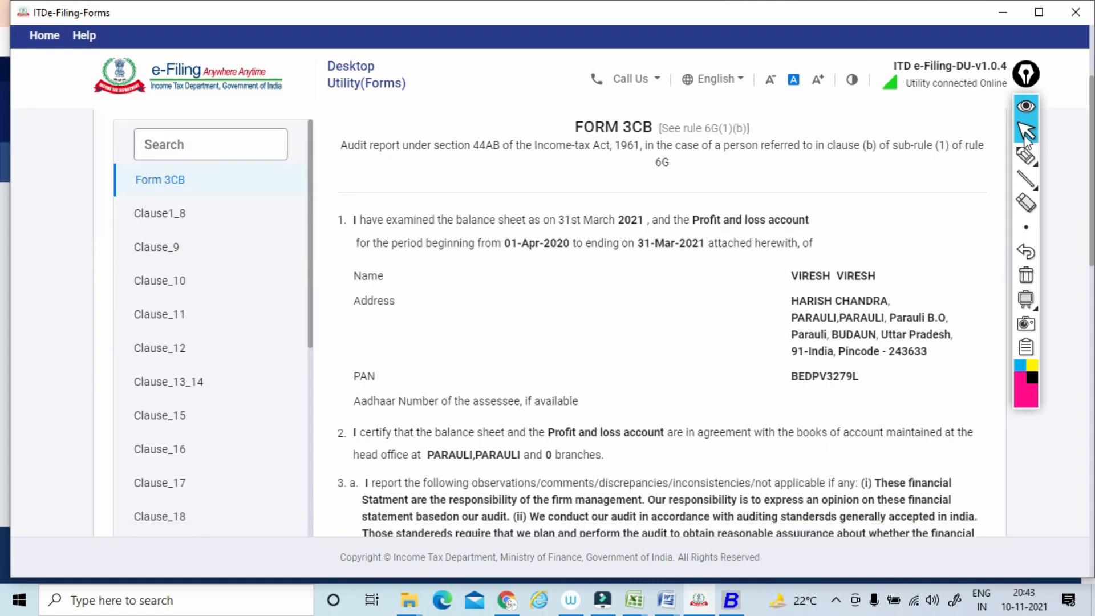
scroll(1025, 132, down, 10)
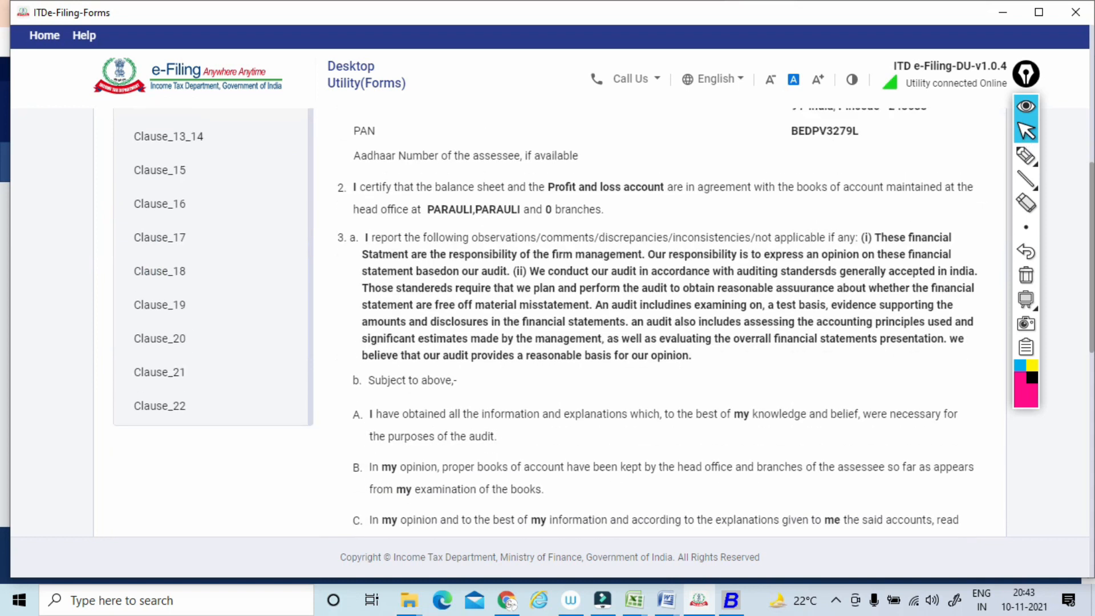
scroll(1024, 132, down, 2)
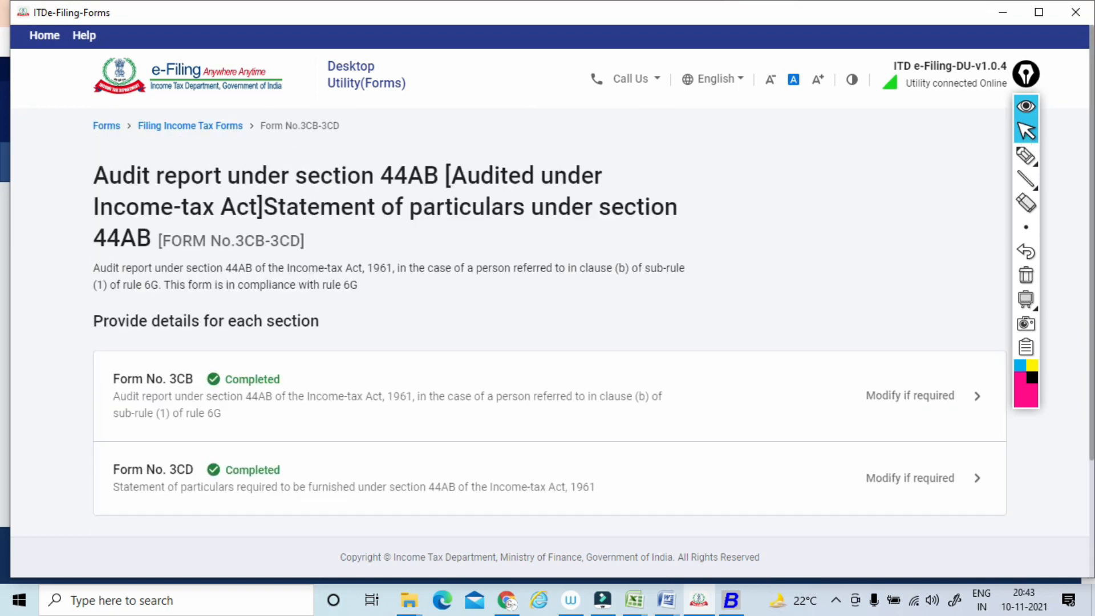
scroll(1025, 132, down, 3)
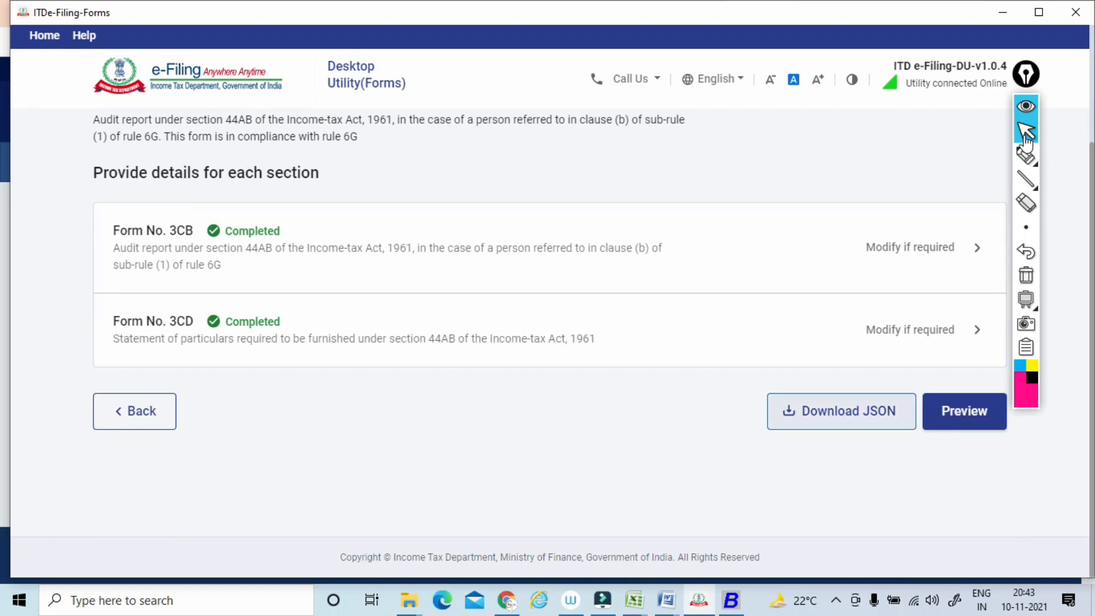
Download the JSON file of the completed form, and annotate the screen with pen strokes.
click(841, 411)
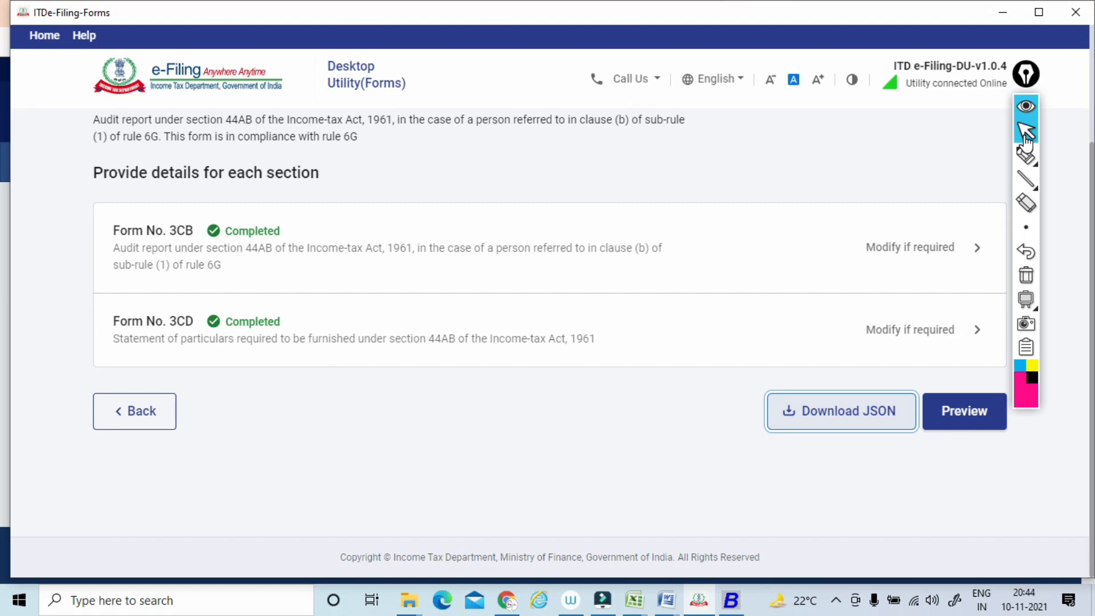
click(1025, 154)
drag(520, 276, 550, 253)
drag(598, 198, 607, 206)
mouse_move(616, 197)
mouse_down()
mouse_move(626, 188)
mouse_move(605, 176)
mouse_up()
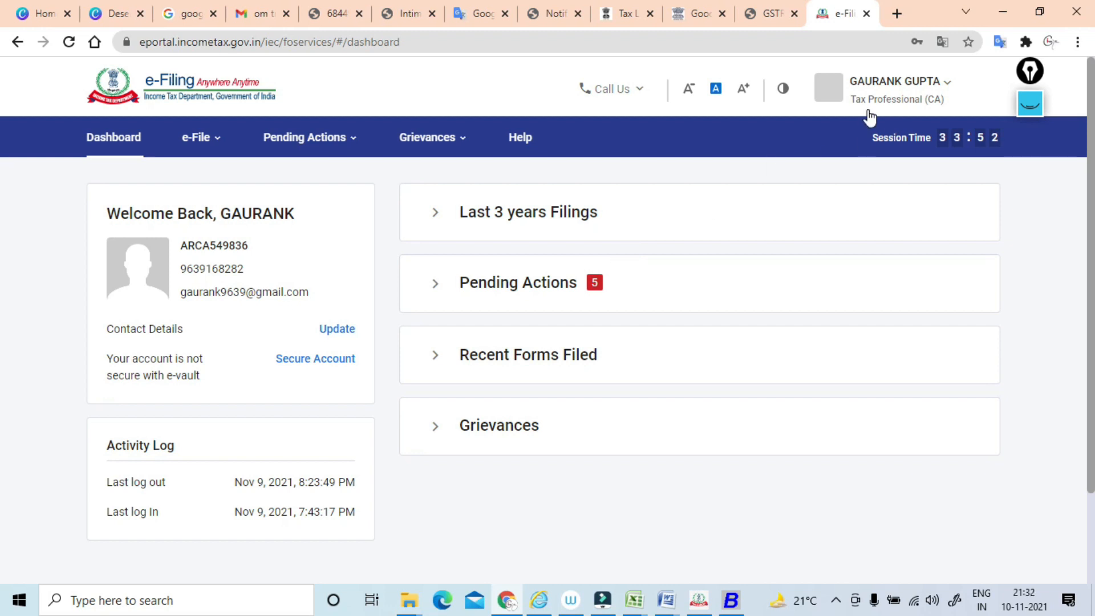
Switch to the e-Filing portal in Chrome, open the Worklist, and display all forms pending for filing.
click(416, 138)
click(282, 153)
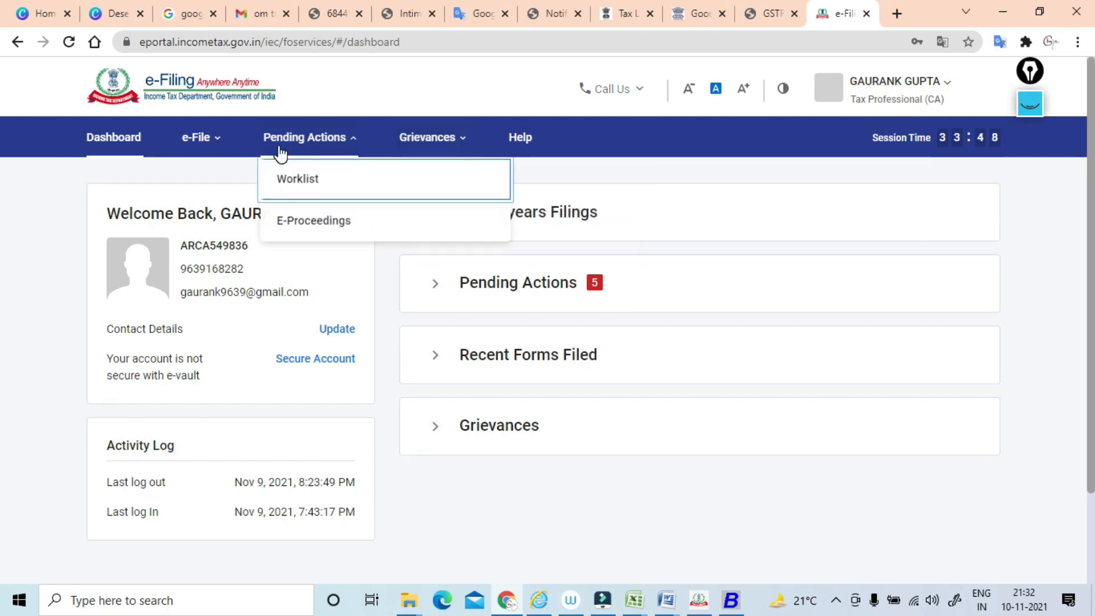
click(299, 188)
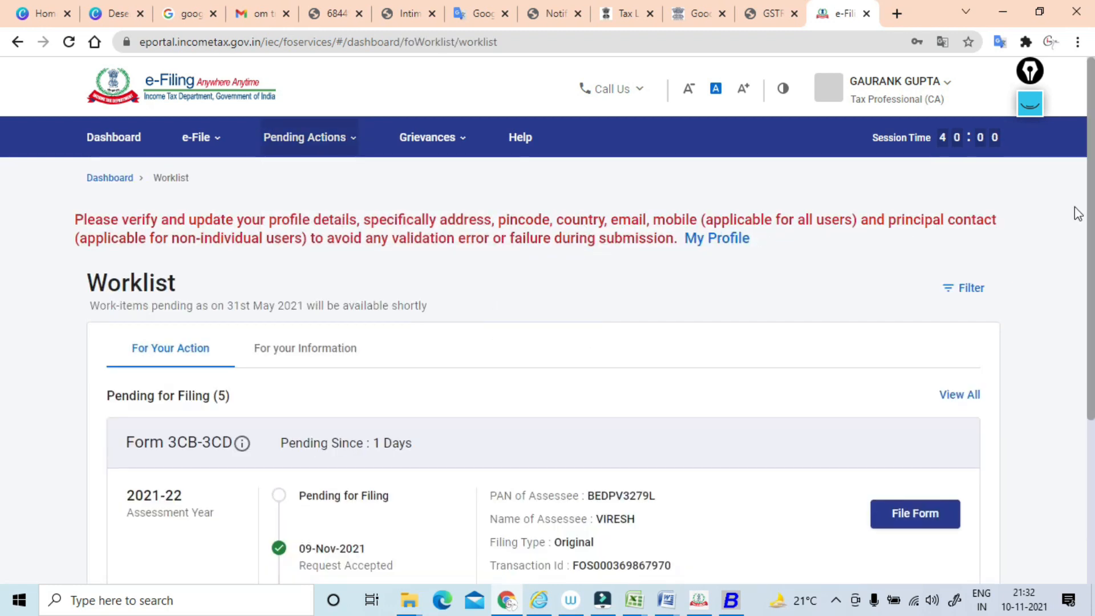
scroll(3, 178, down, 4)
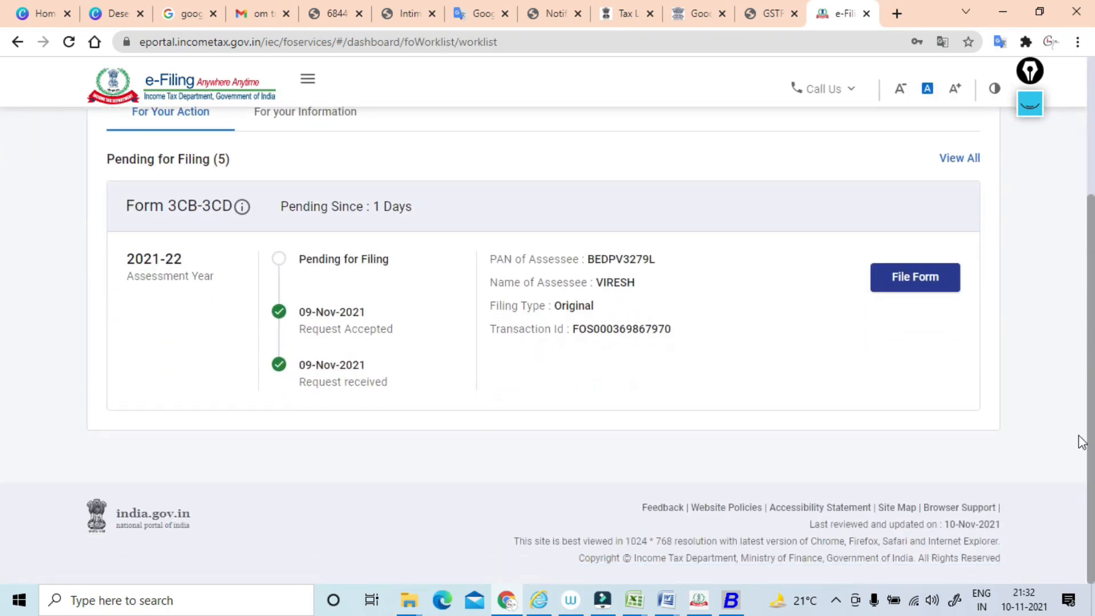
click(953, 159)
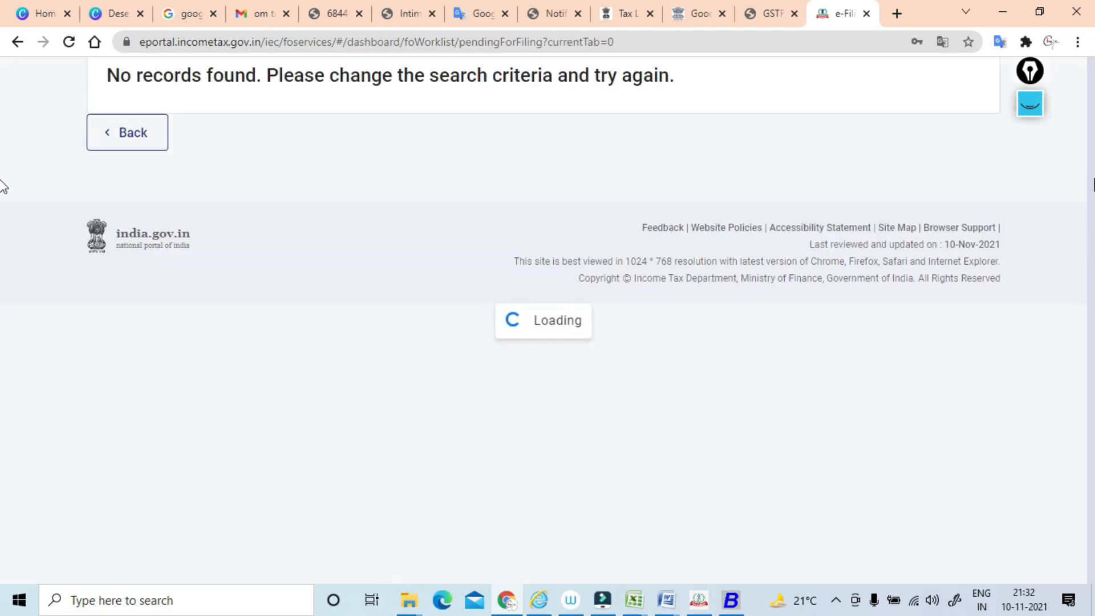
drag(1092, 155, 1093, 332)
scroll(3, 187, up, 4)
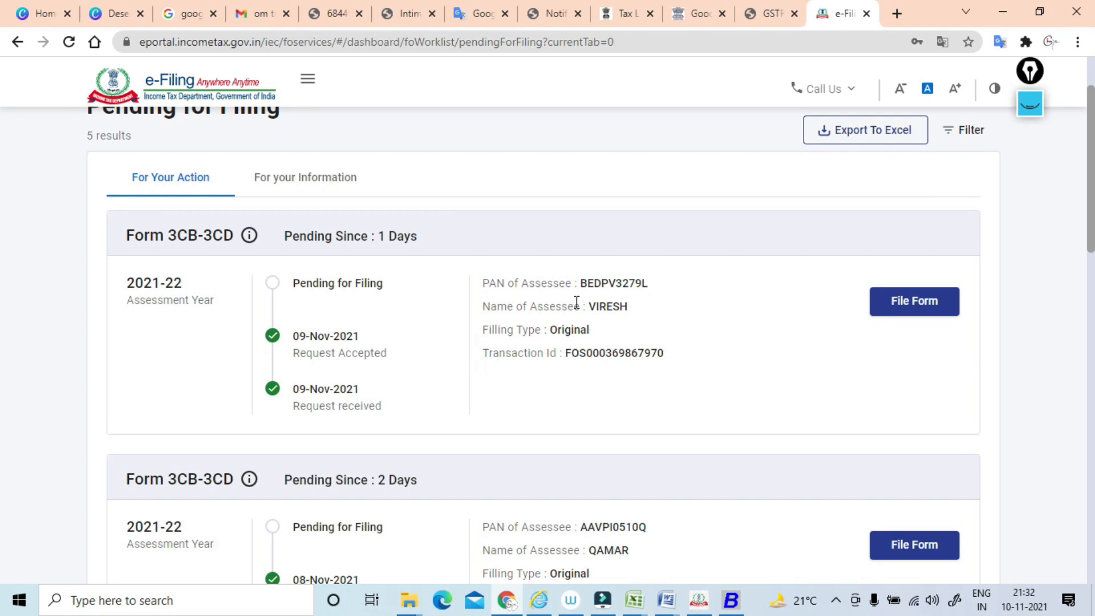
Start filing the Form 3CB-3CD that is pending since 1 day for assessment year 2021-22, and continue with offline submission.
click(899, 311)
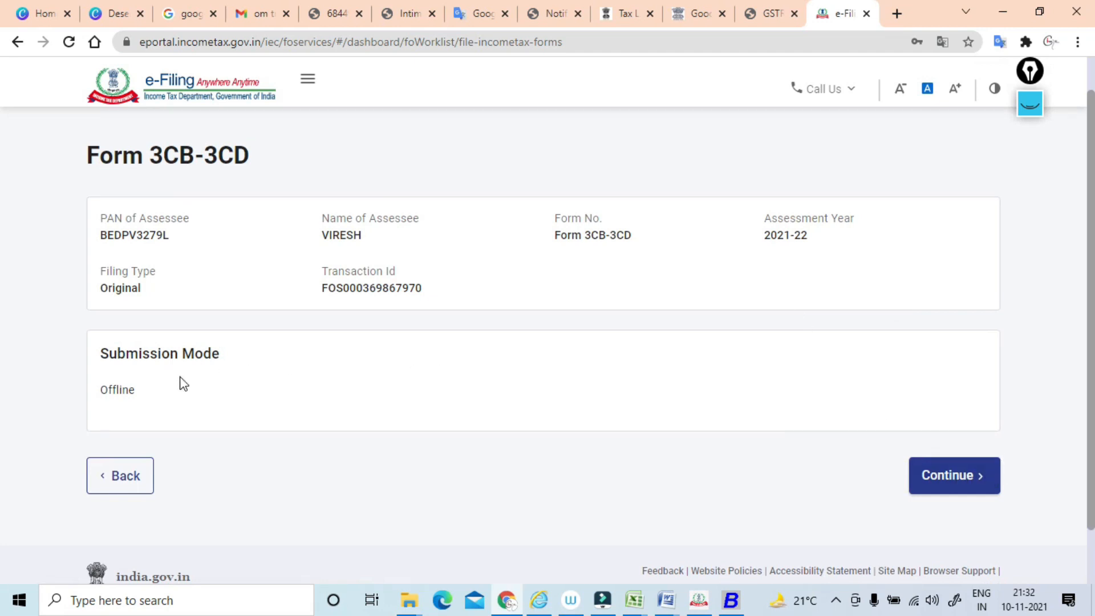
click(939, 478)
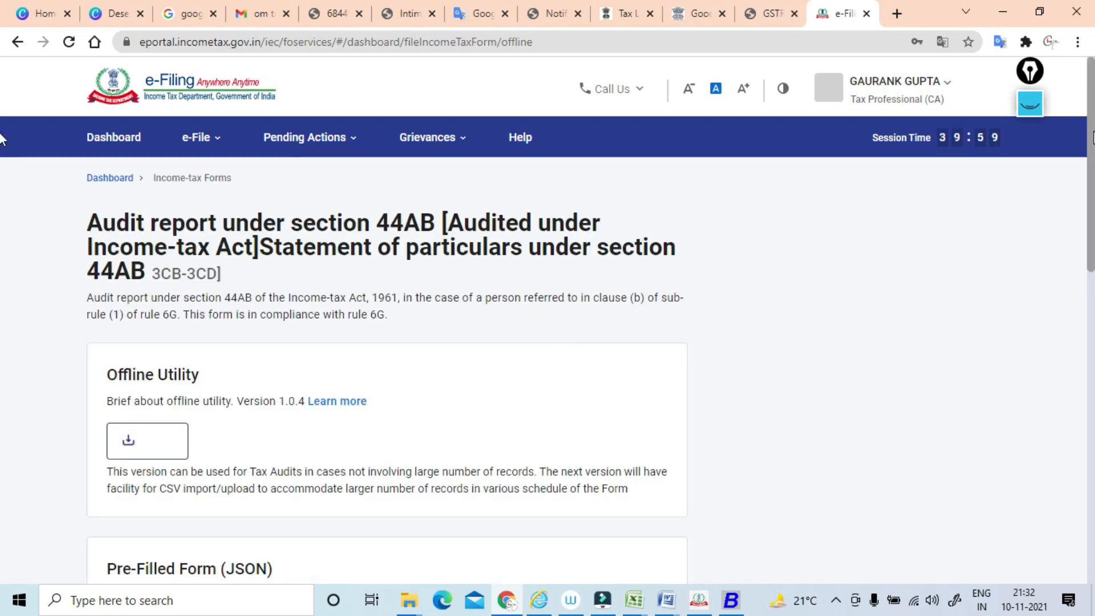
scroll(2, 222, down, 5)
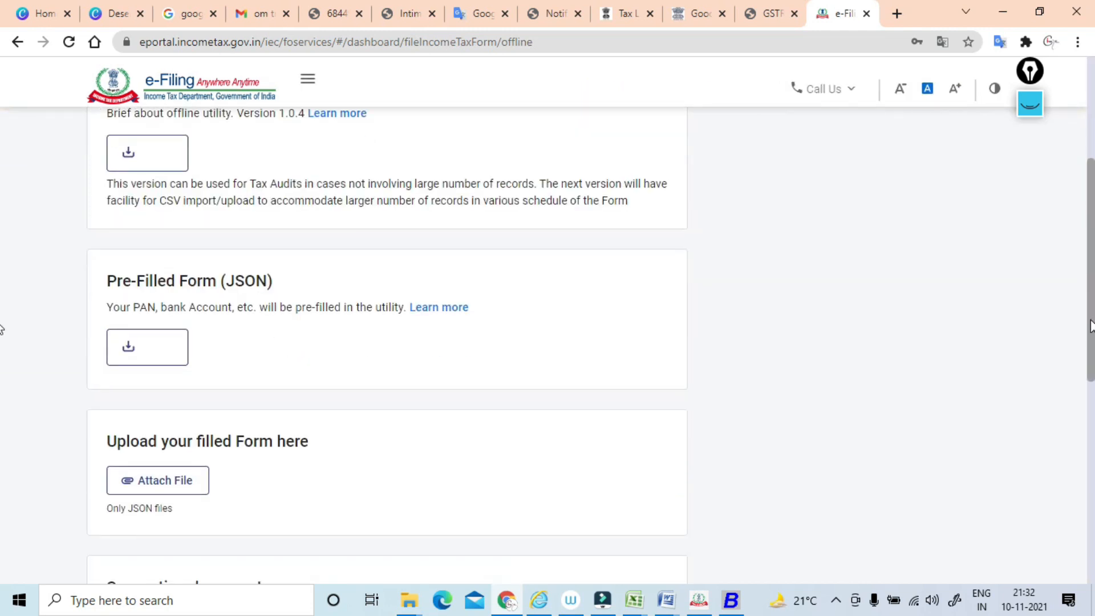
scroll(2, 285, up, 3)
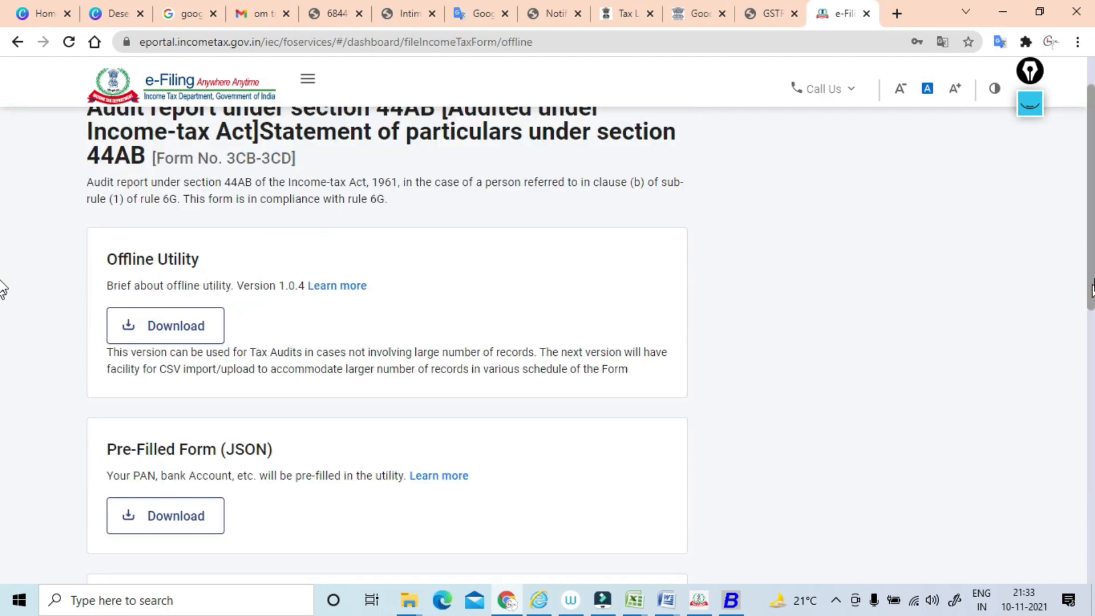
Attach DownloadJSON_F3CB-3CD (8) from the Downloads folder as the filled form.
scroll(1088, 376, down, 5)
scroll(1087, 377, down, 1)
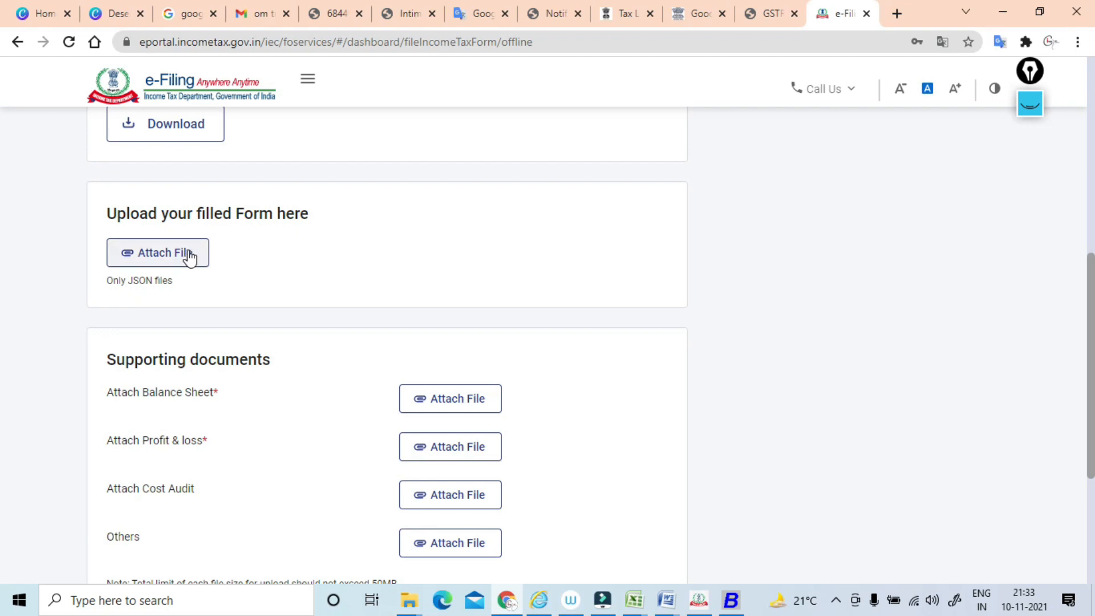
click(165, 255)
click(159, 256)
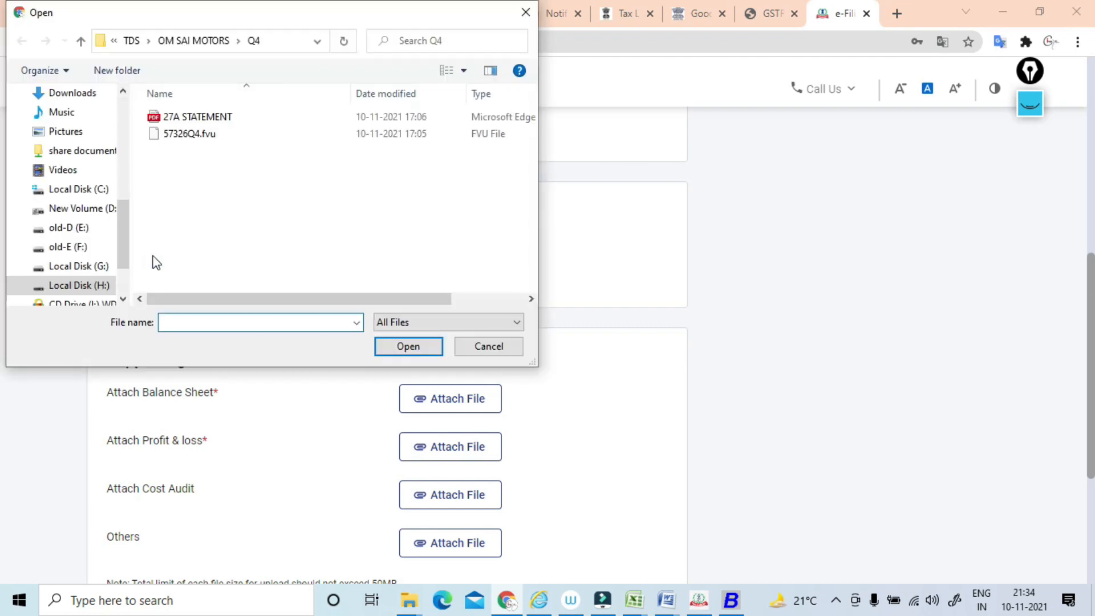
click(121, 217)
scroll(132, 152, up, 5)
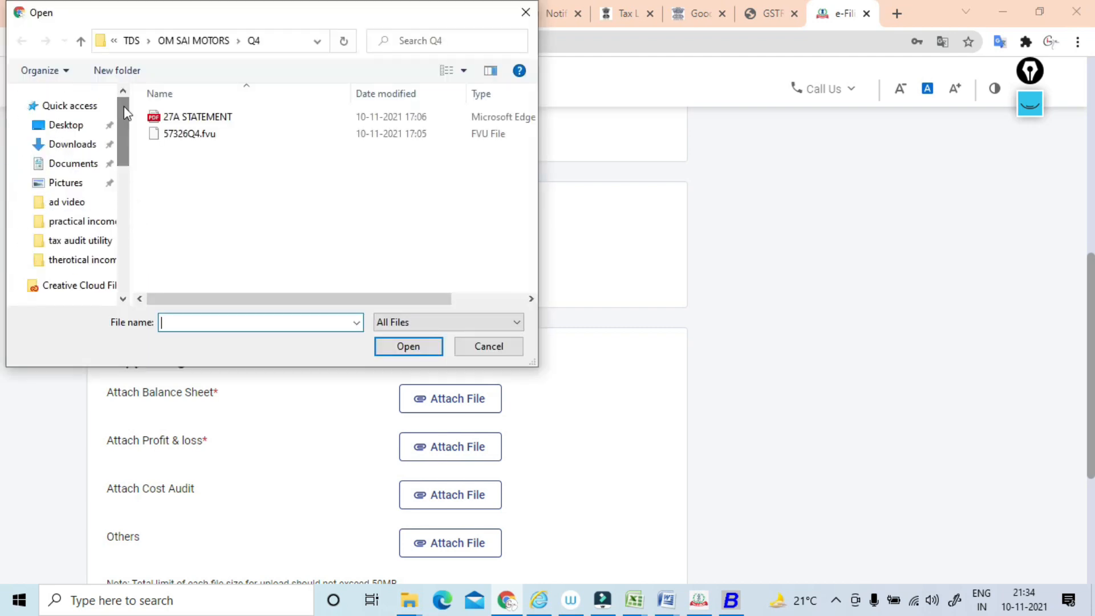
click(87, 149)
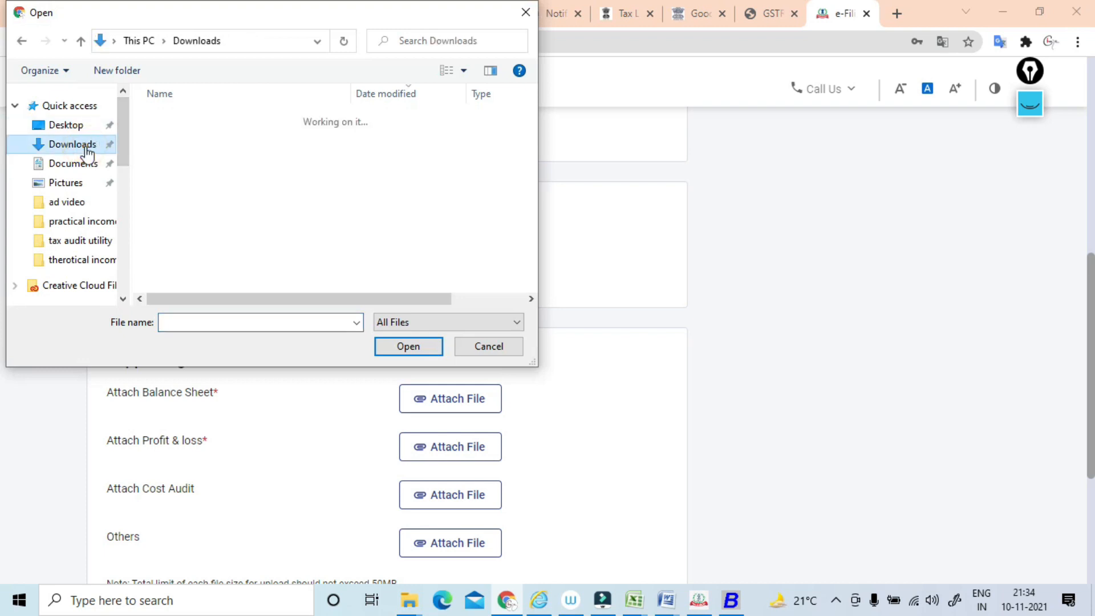
click(215, 142)
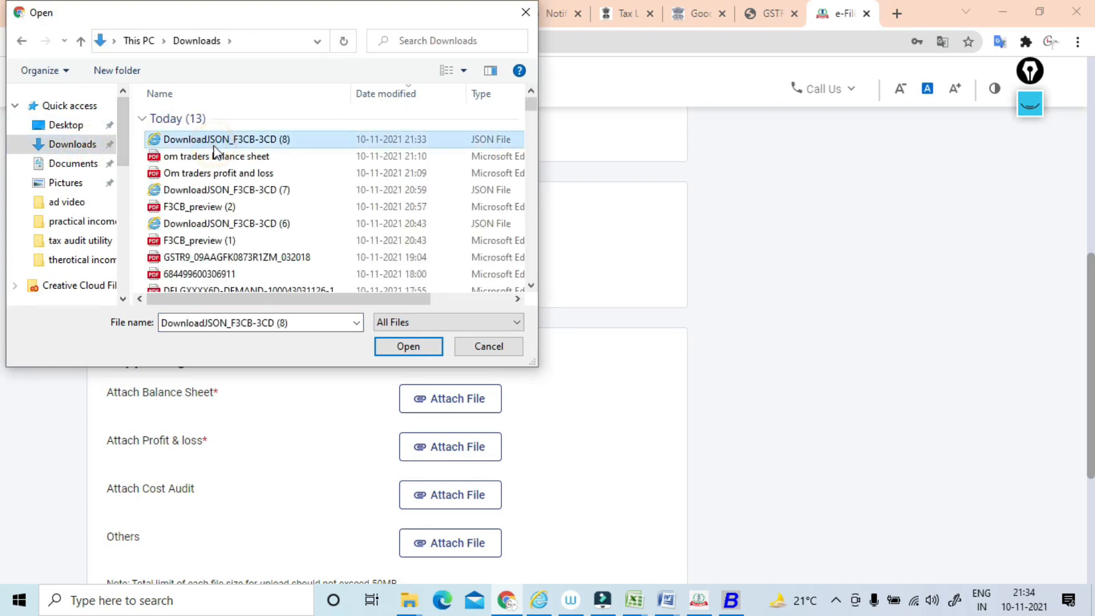
click(421, 343)
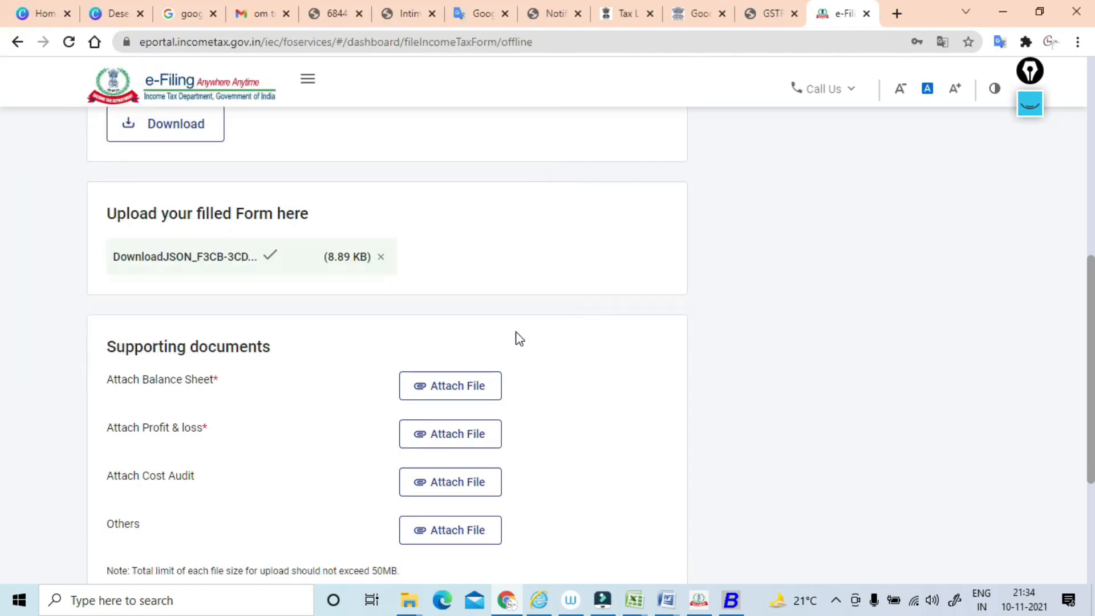
Attach the "om traders balance sheet" PDF as the Balance Sheet supporting document.
click(461, 384)
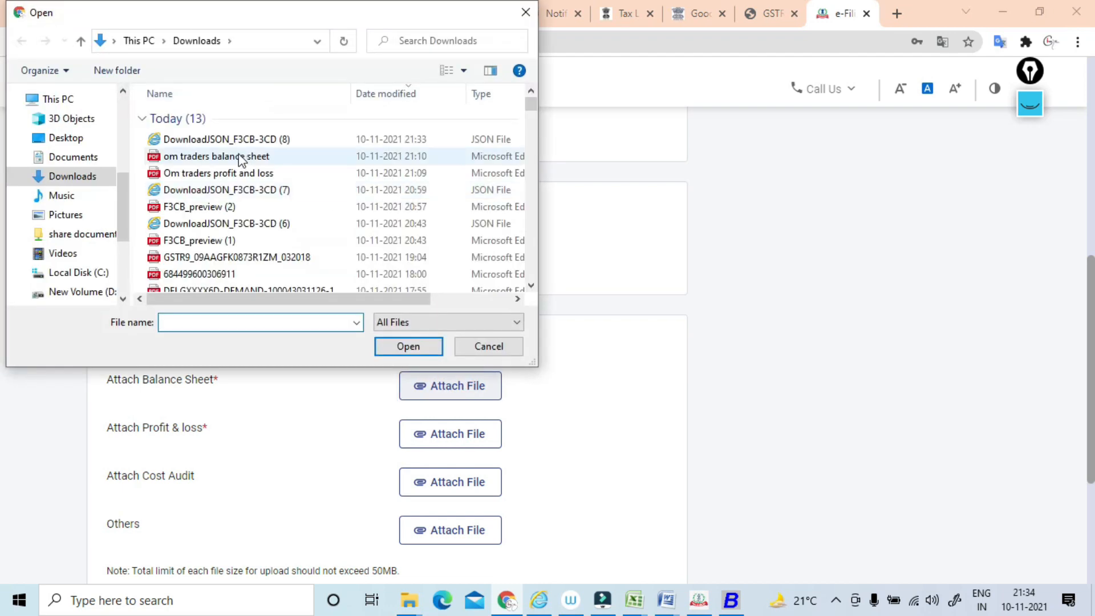
click(220, 158)
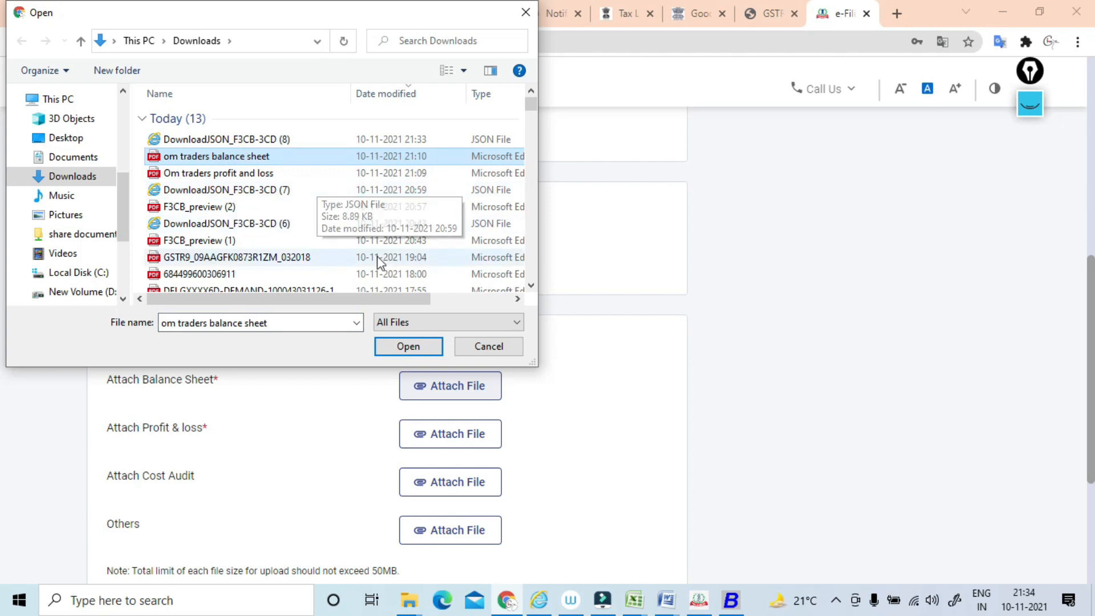
click(408, 349)
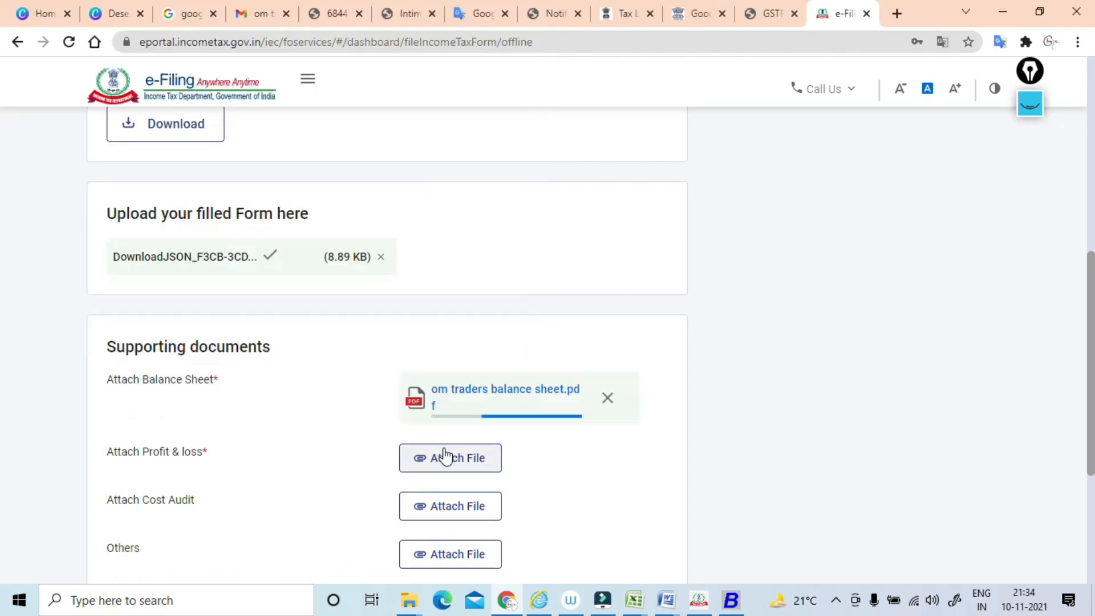
Attach the "Om traders profit and loss" PDF from the Downloads folder as the Profit & loss supporting document.
click(434, 464)
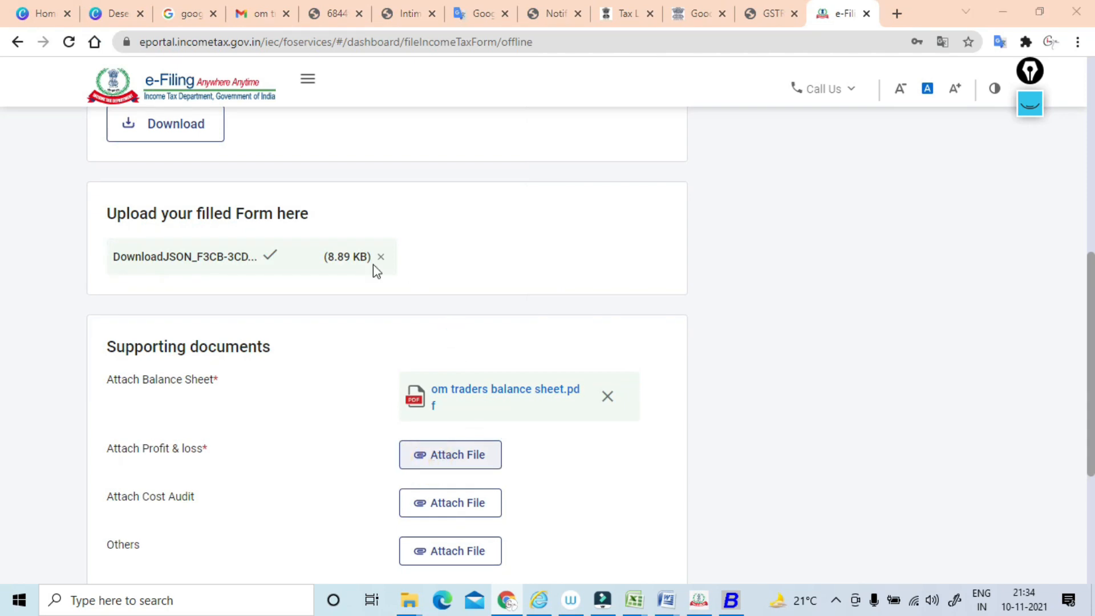
click(237, 178)
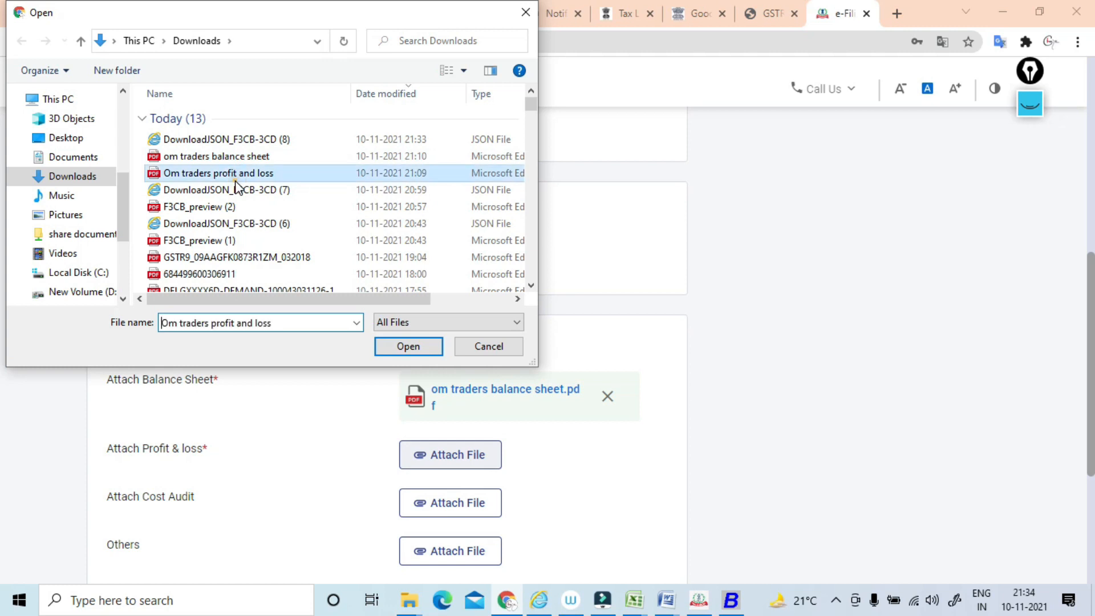
click(409, 346)
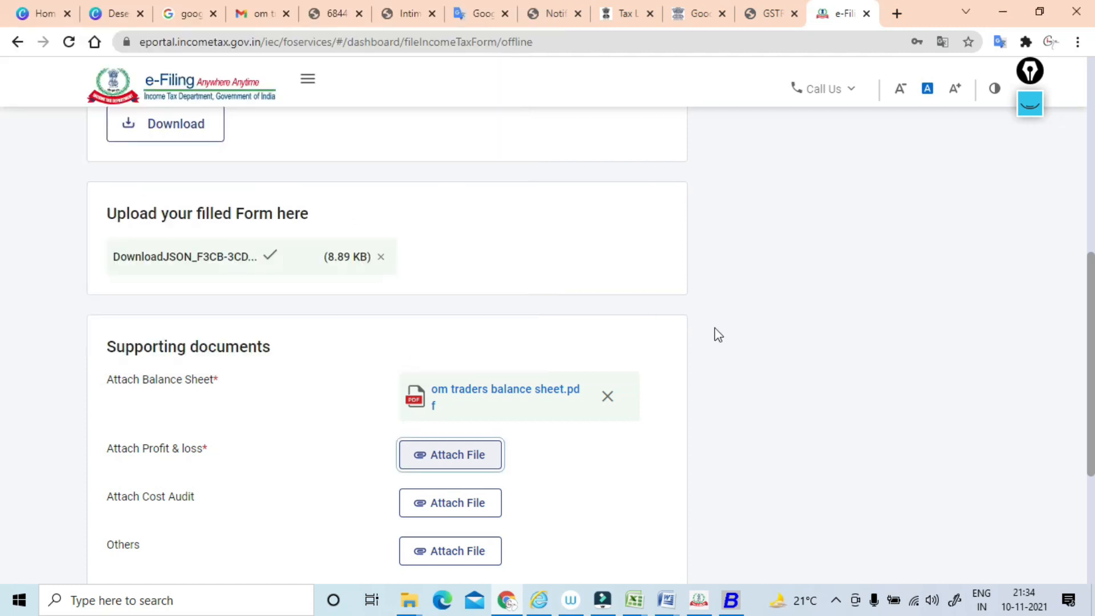
Submit the filled form with its supporting documents and proceed without entering a UDIN.
drag(1090, 302, 1082, 388)
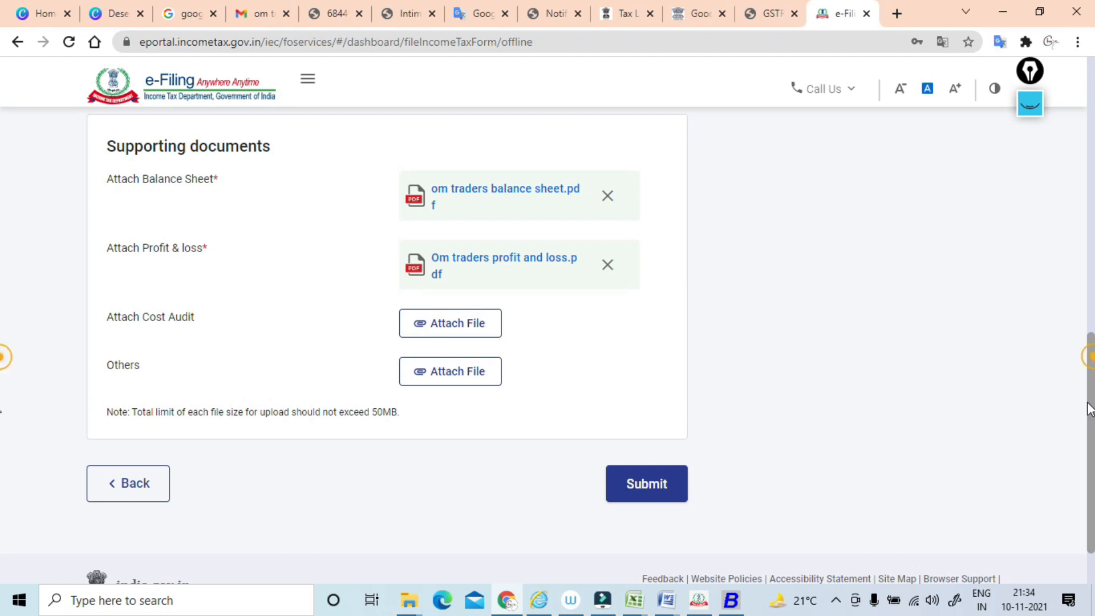
scroll(804, 359, down, 1)
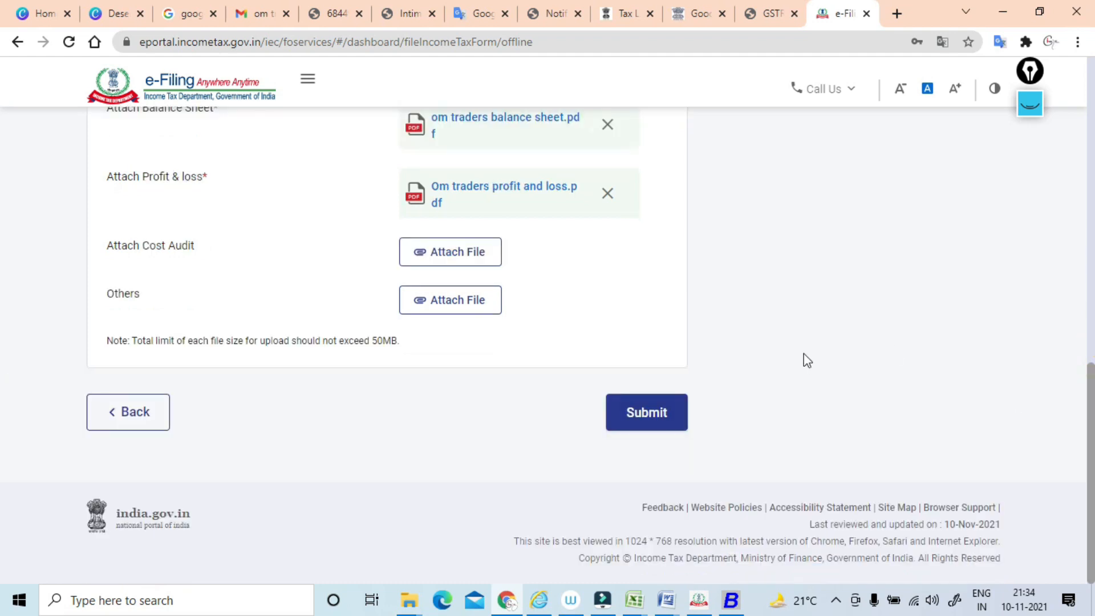
click(636, 420)
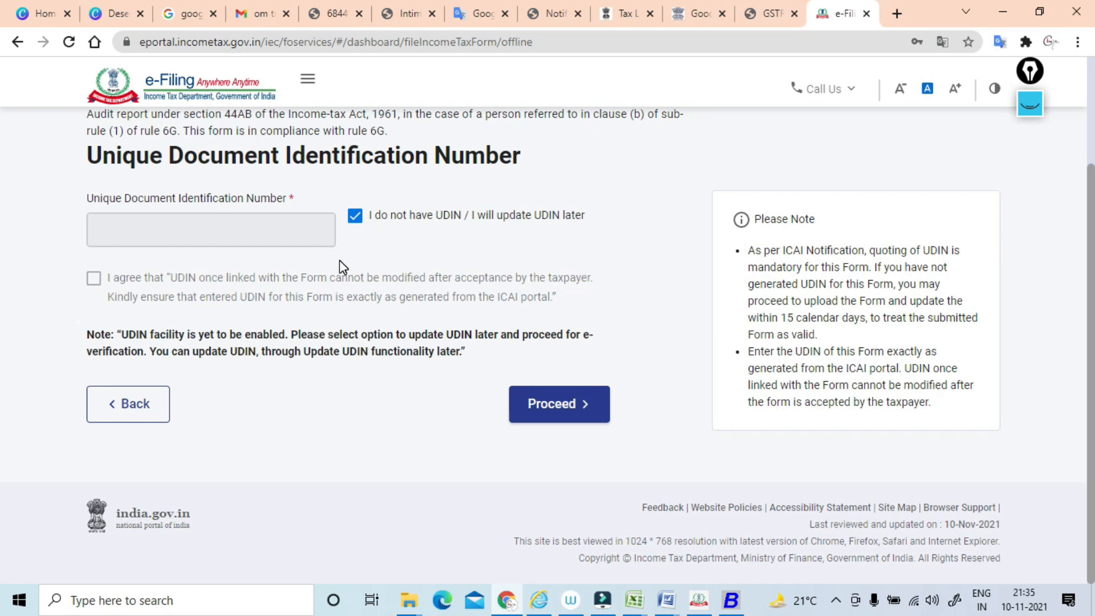
click(547, 405)
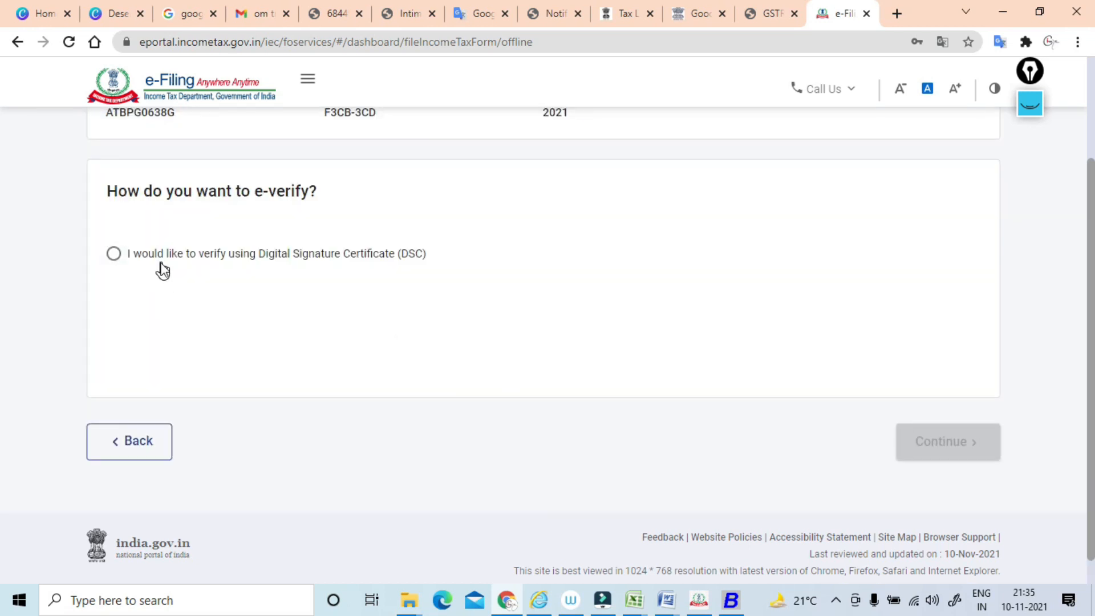
Choose e-verification by Digital Signature Certificate (DSC) and declare that the emsigner utility is downloaded and installed.
click(114, 259)
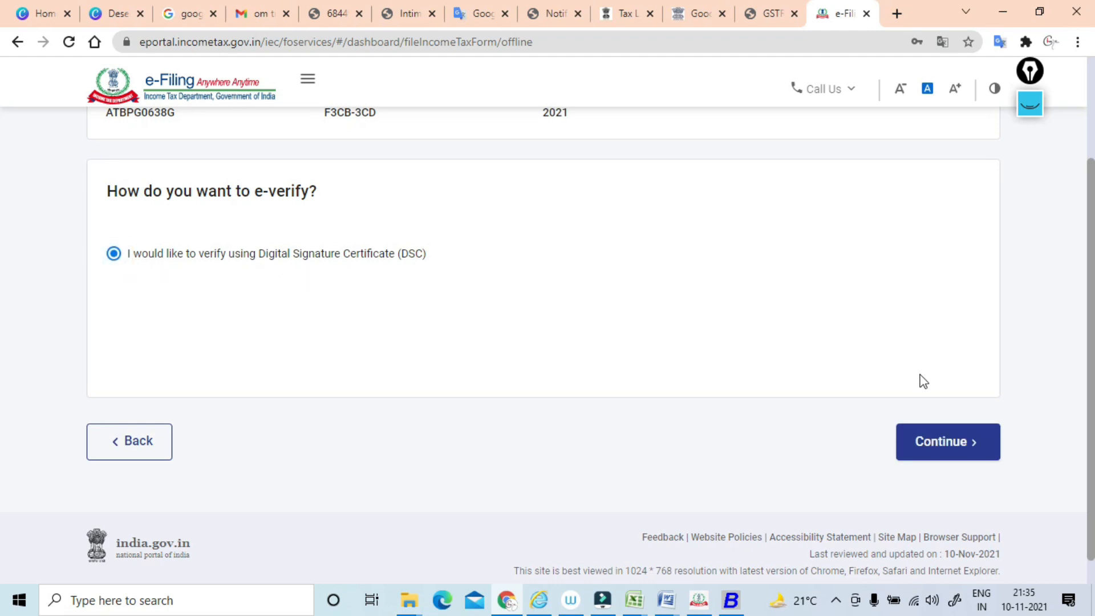
click(936, 447)
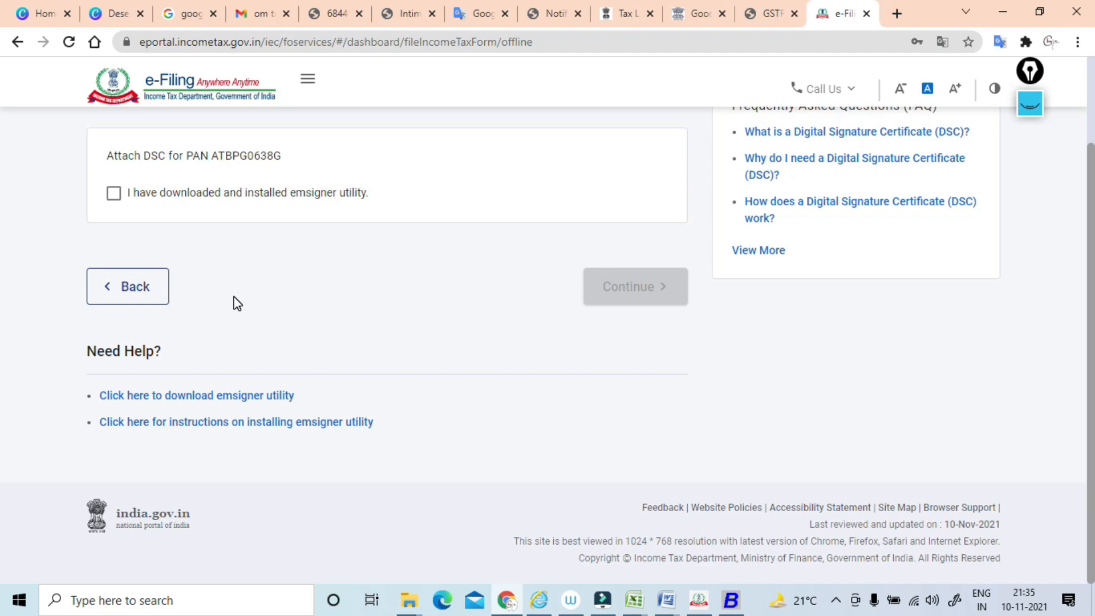
click(115, 194)
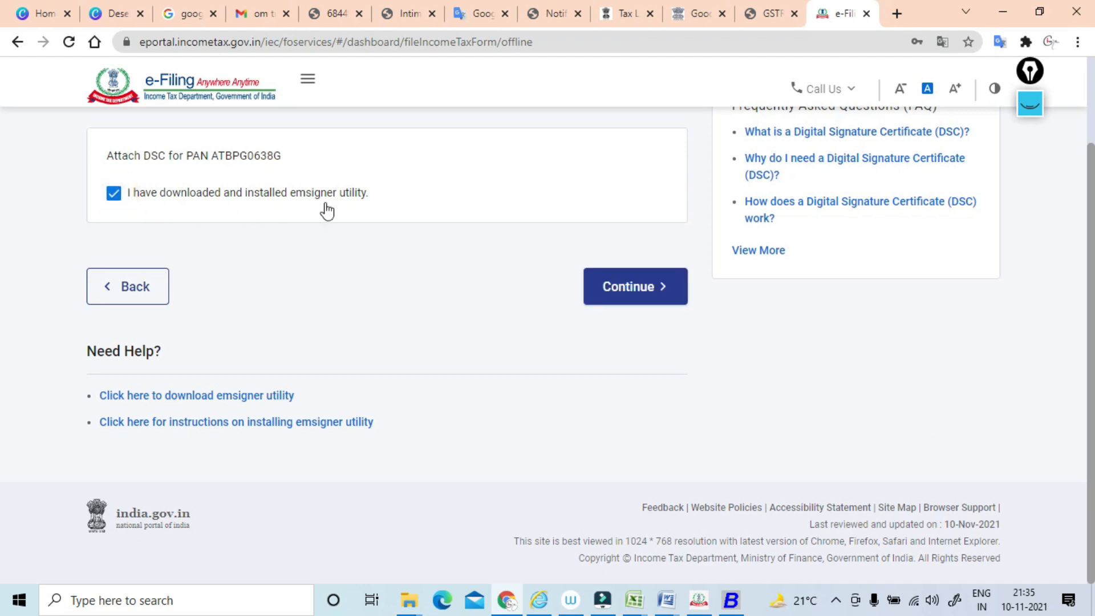
click(633, 294)
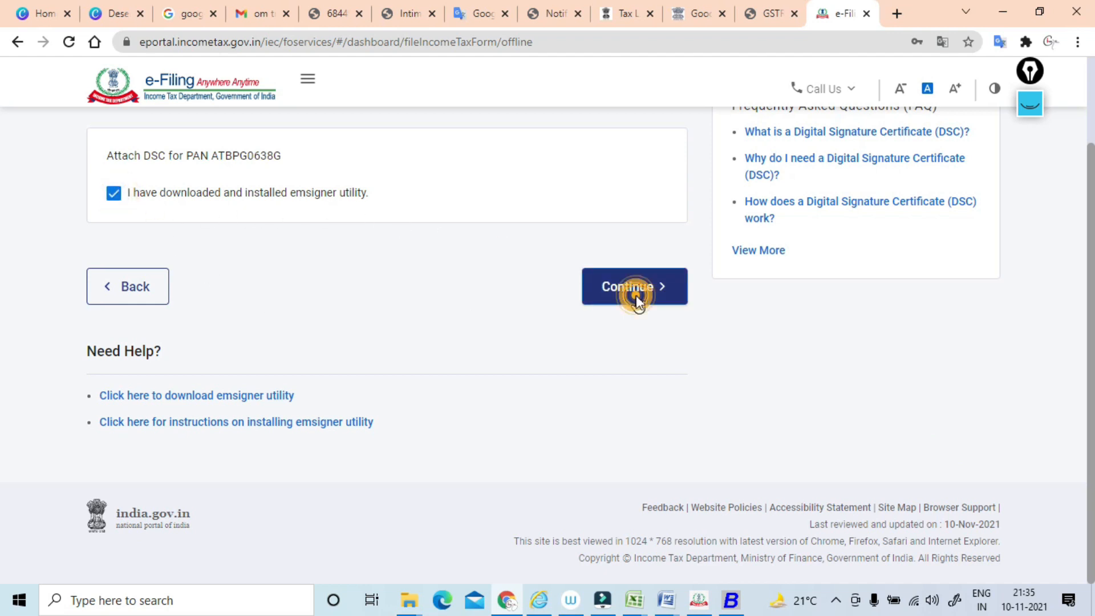
Set the DSC provider to the PROXKey V 2.0 (WD PROXKey) token and select the tax professional's Class2 signing certificate.
click(253, 212)
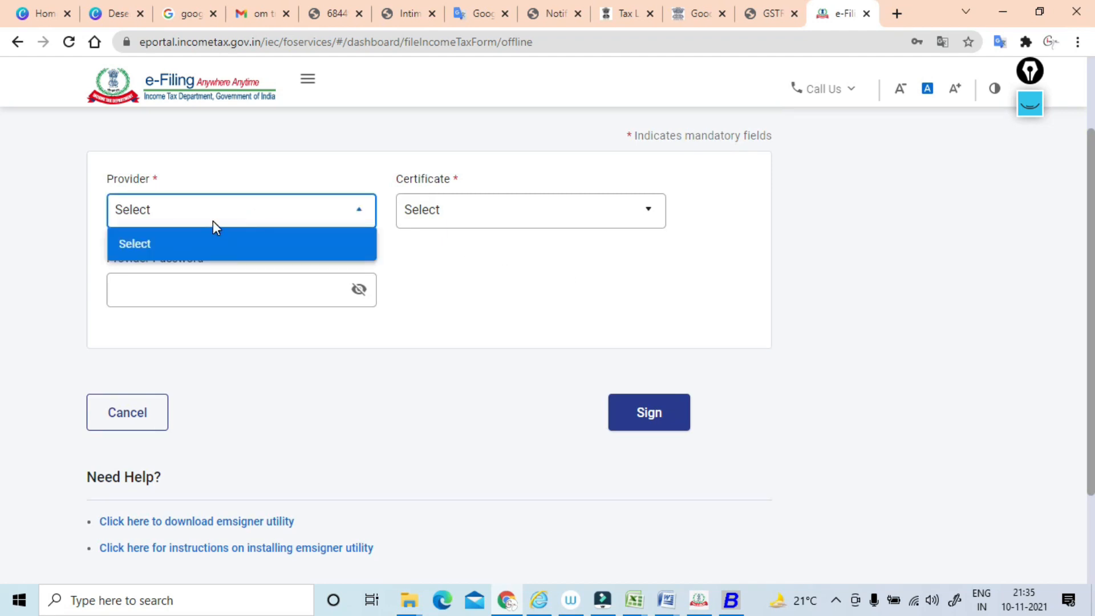
click(272, 161)
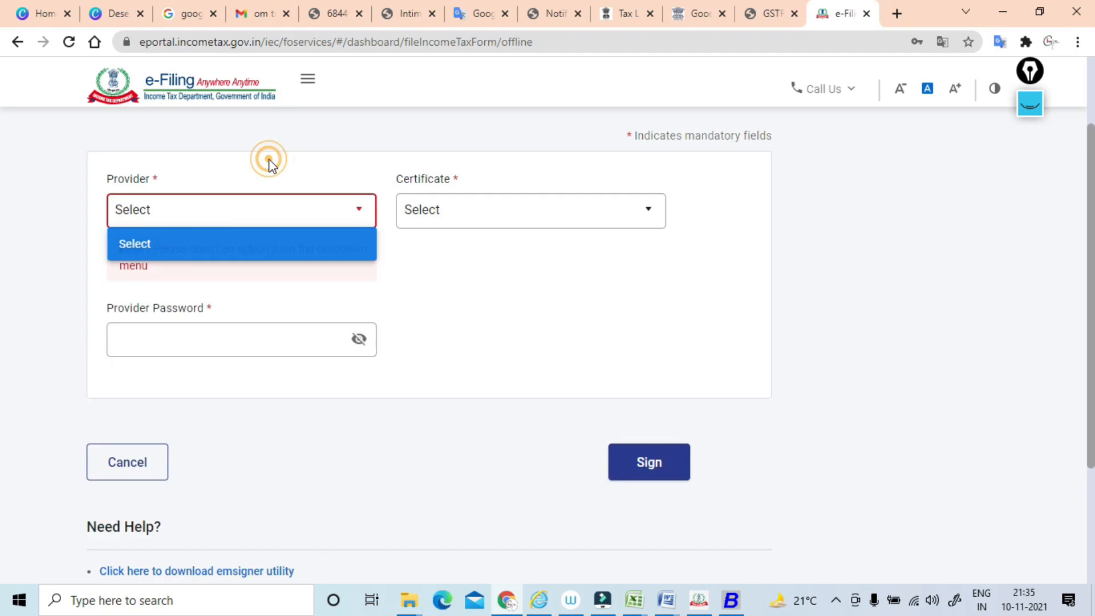
click(218, 217)
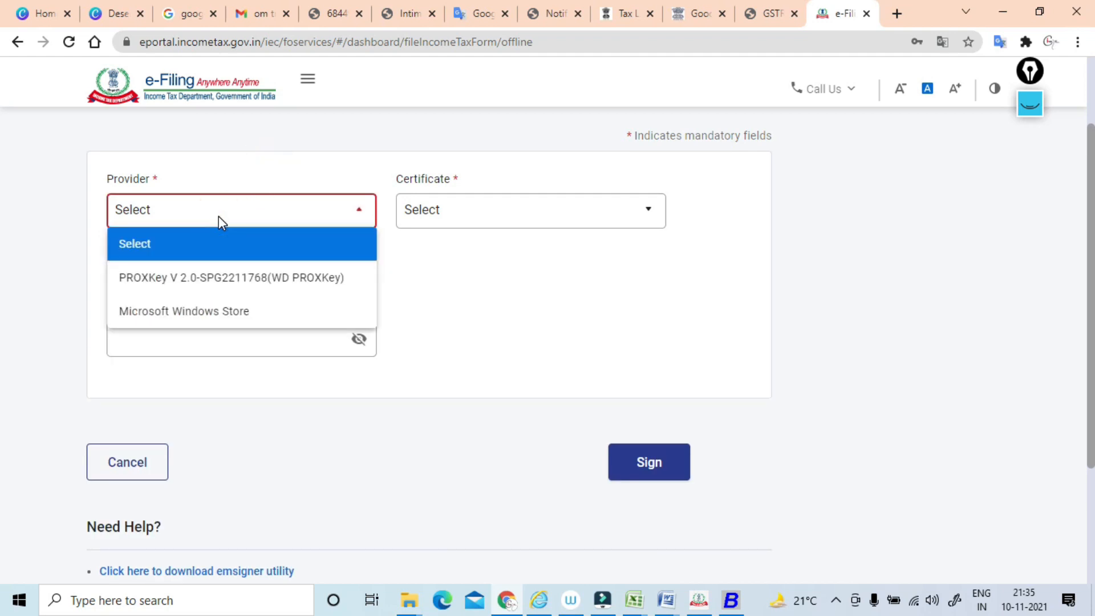
click(203, 279)
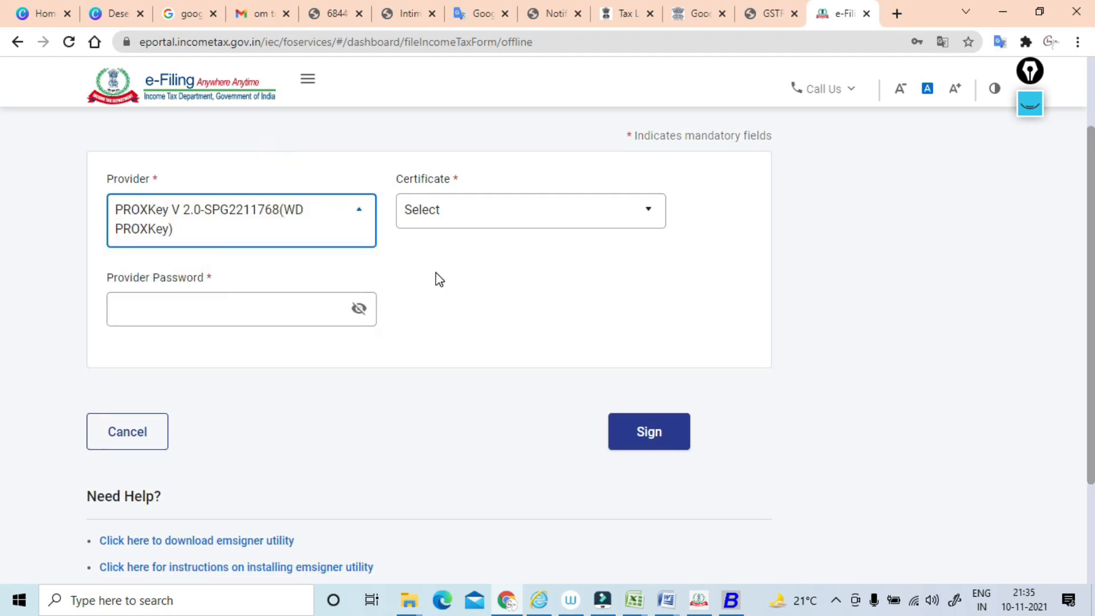
click(467, 219)
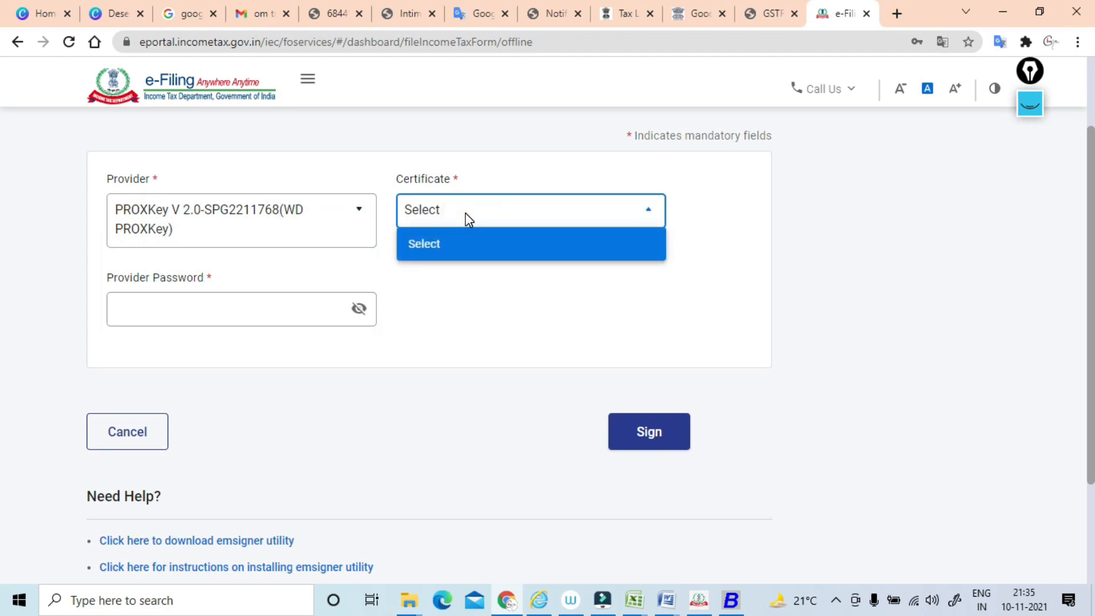
click(517, 209)
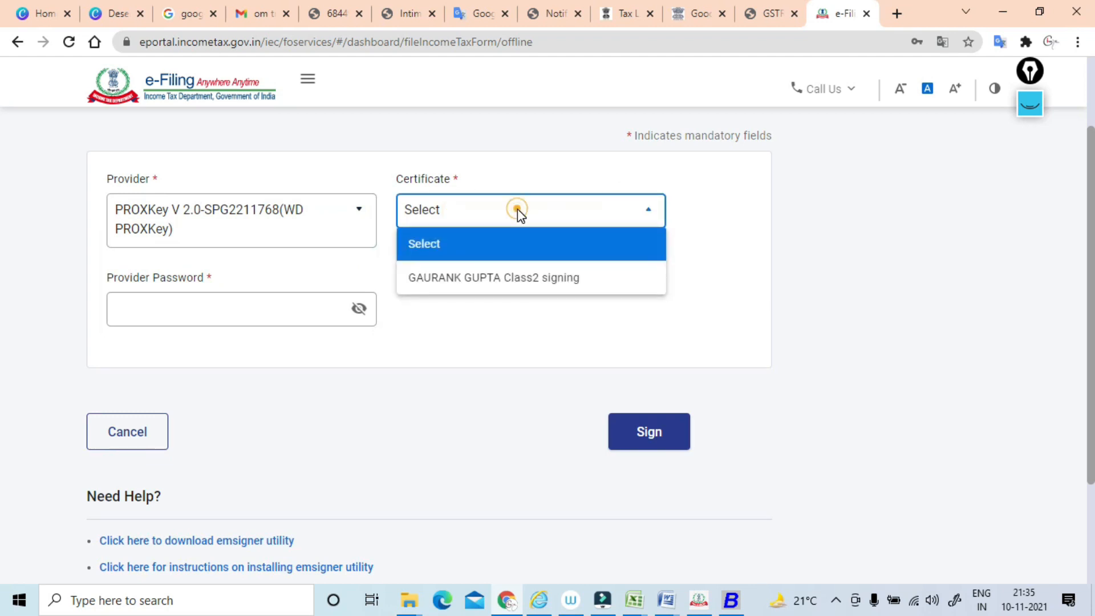
click(492, 283)
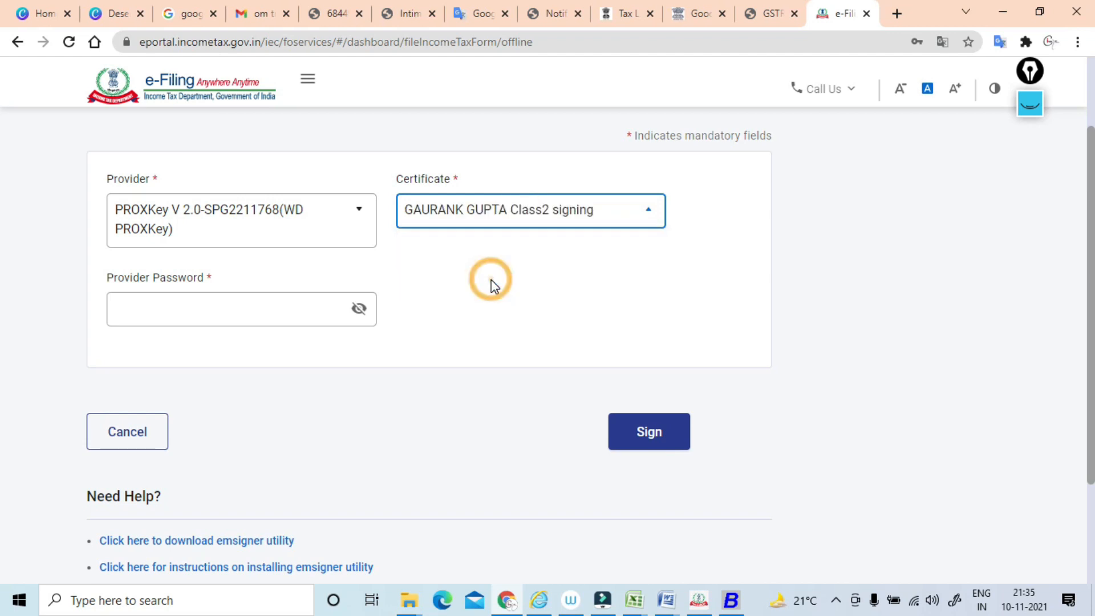
Enter the provider password and sign the form with the digital certificate.
click(172, 313)
text(••••••••)
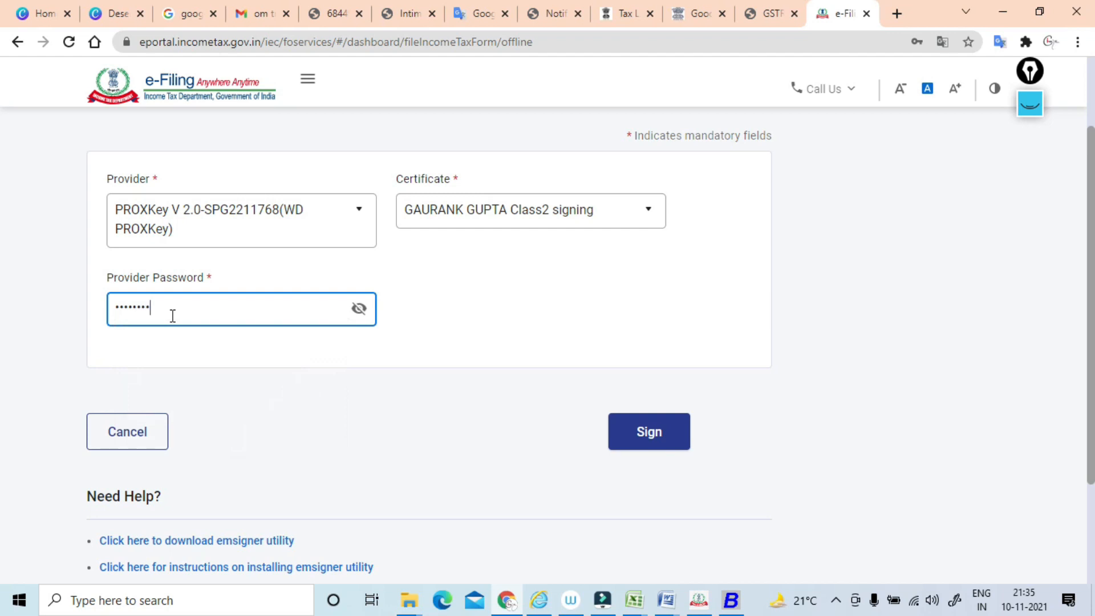
click(440, 288)
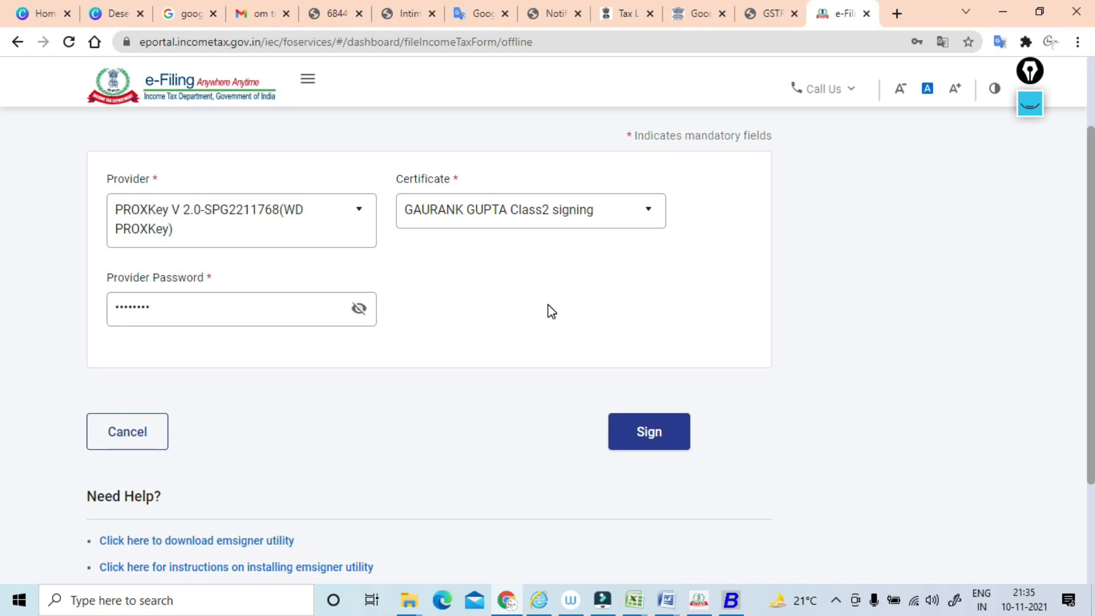
click(619, 317)
click(640, 432)
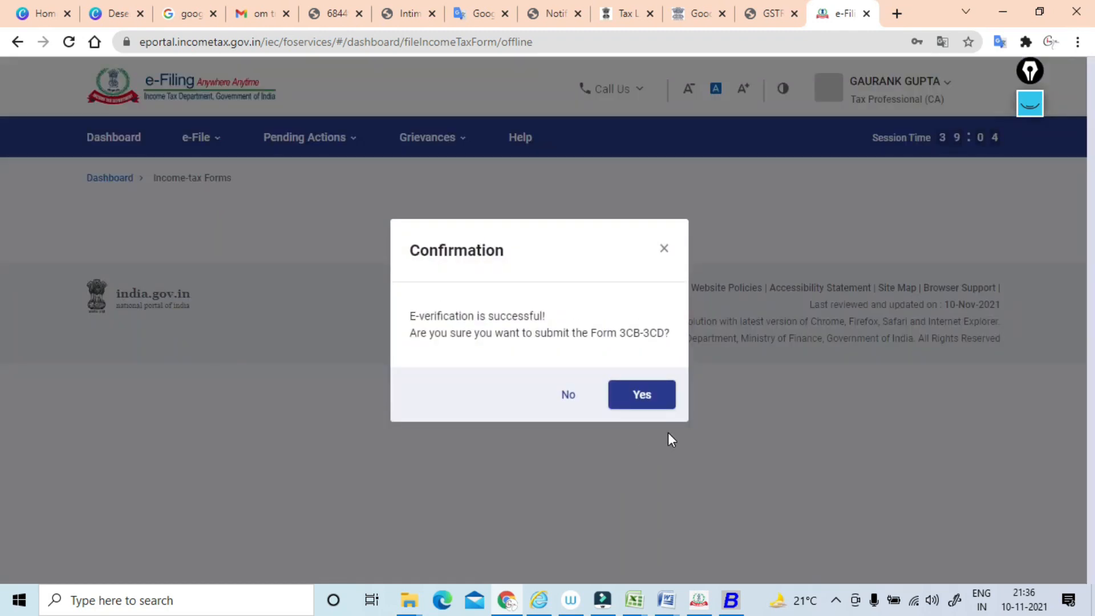
Confirm the submission of Form 3CB-3CD and decline the browser's offer to update the saved password.
click(652, 399)
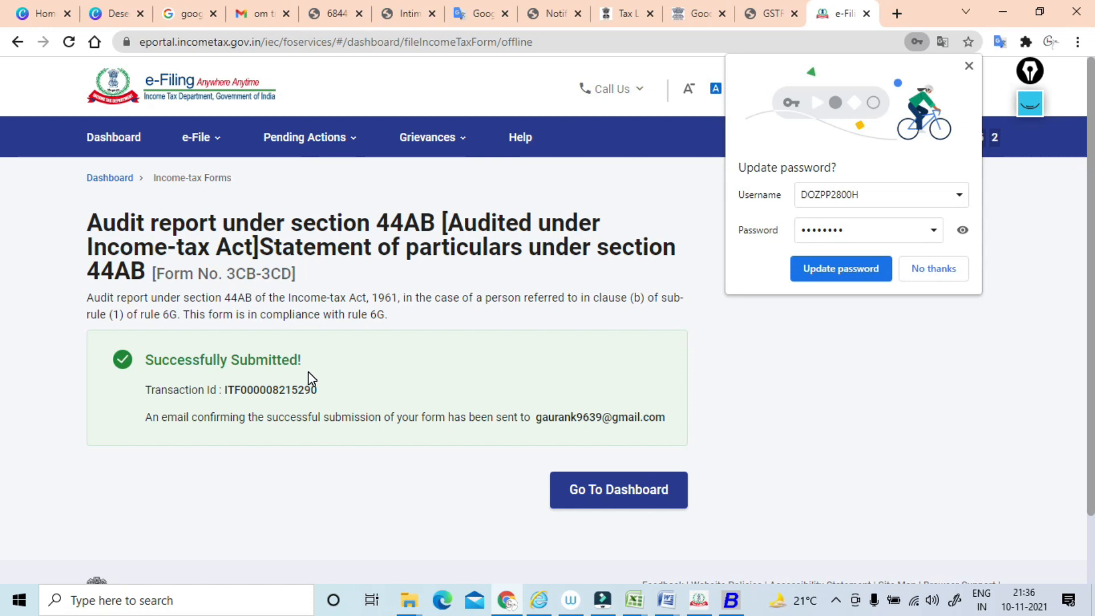
click(949, 270)
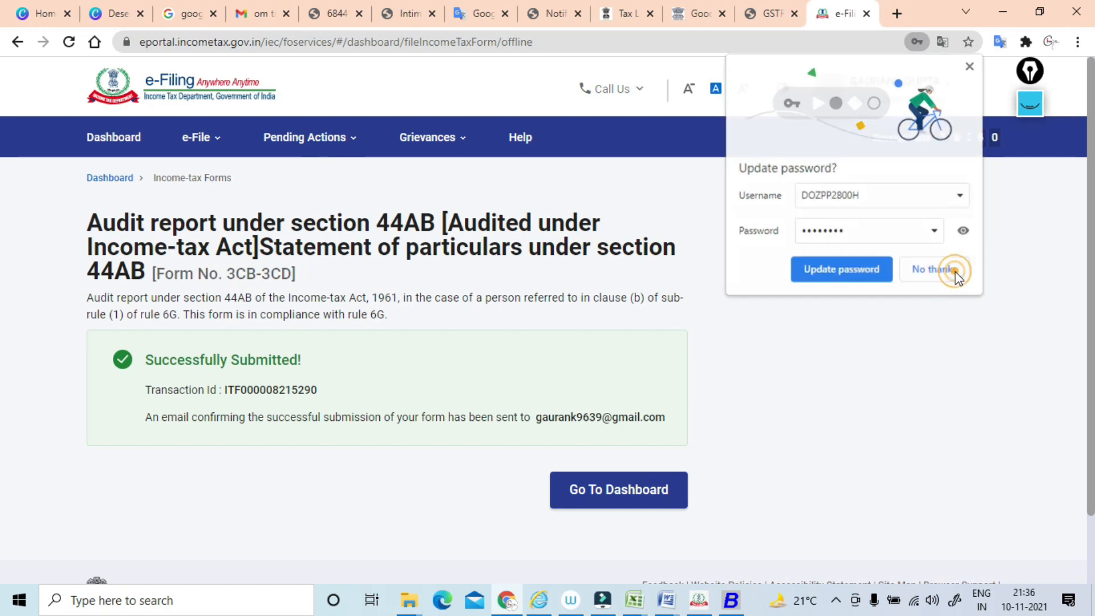